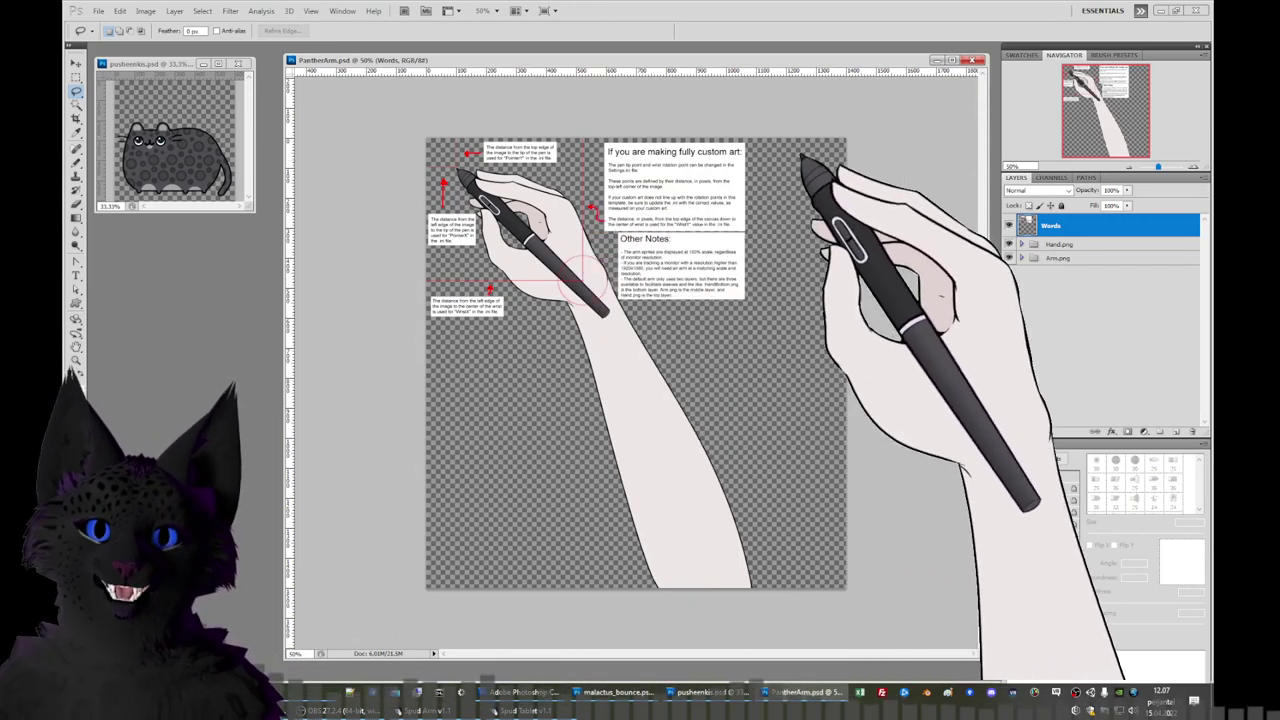
# Examine the pen tip and wrist rotation guides and their notes in the PantherArm.psd arm template.
pyautogui.hotkey('ctrl', '+')
pyautogui.hotkey('ctrl', '+')
pyautogui.hotkey('ctrl', '+')
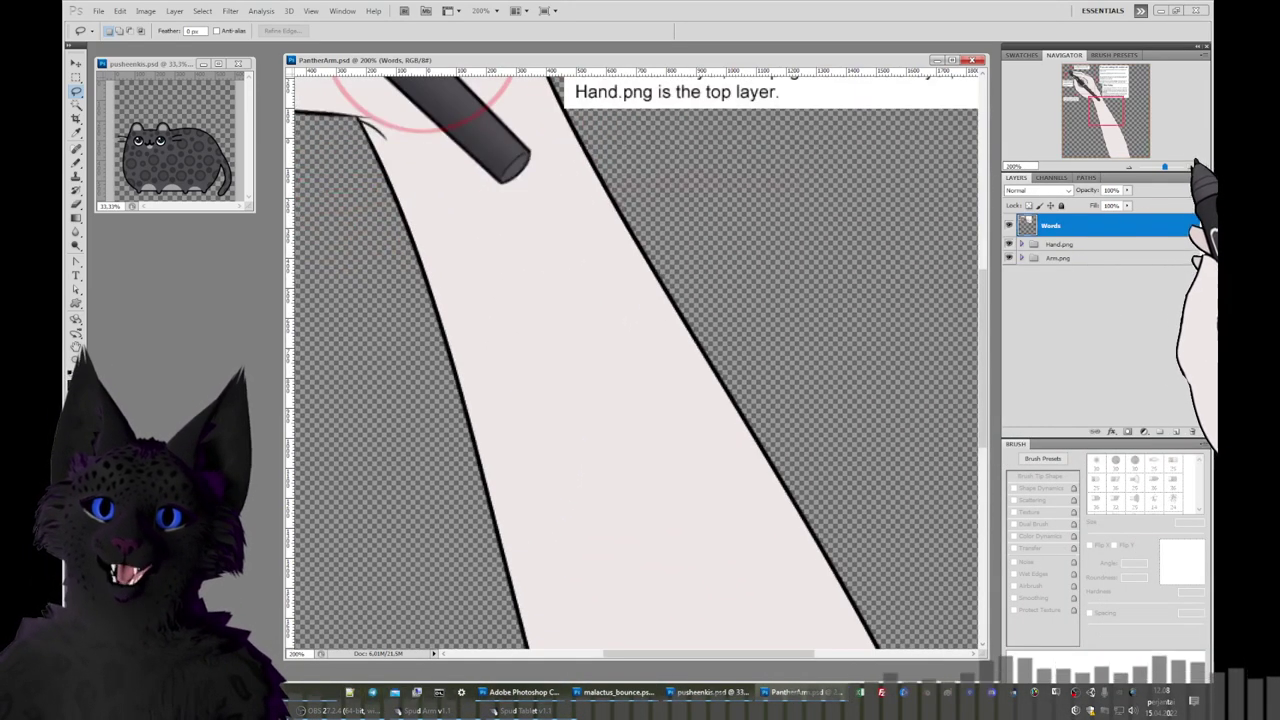
pyautogui.scroll(5, 636, 360)
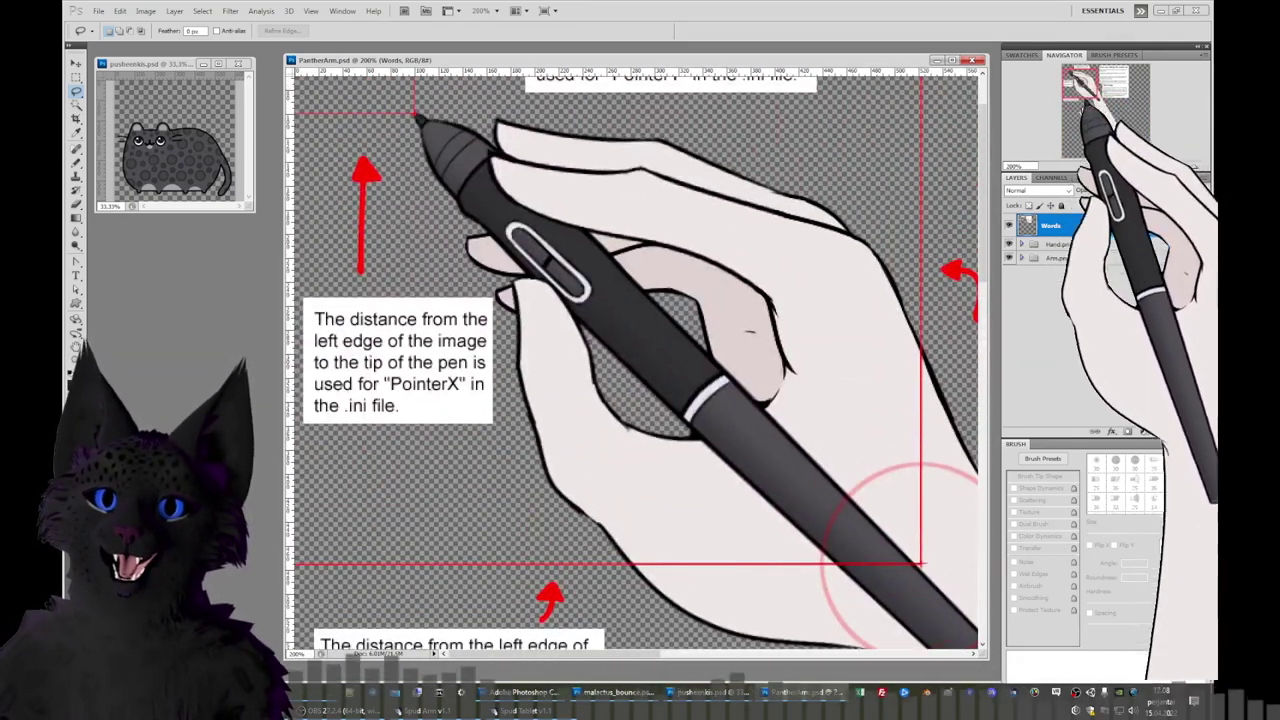
pyautogui.hotkey('ctrl', '-')
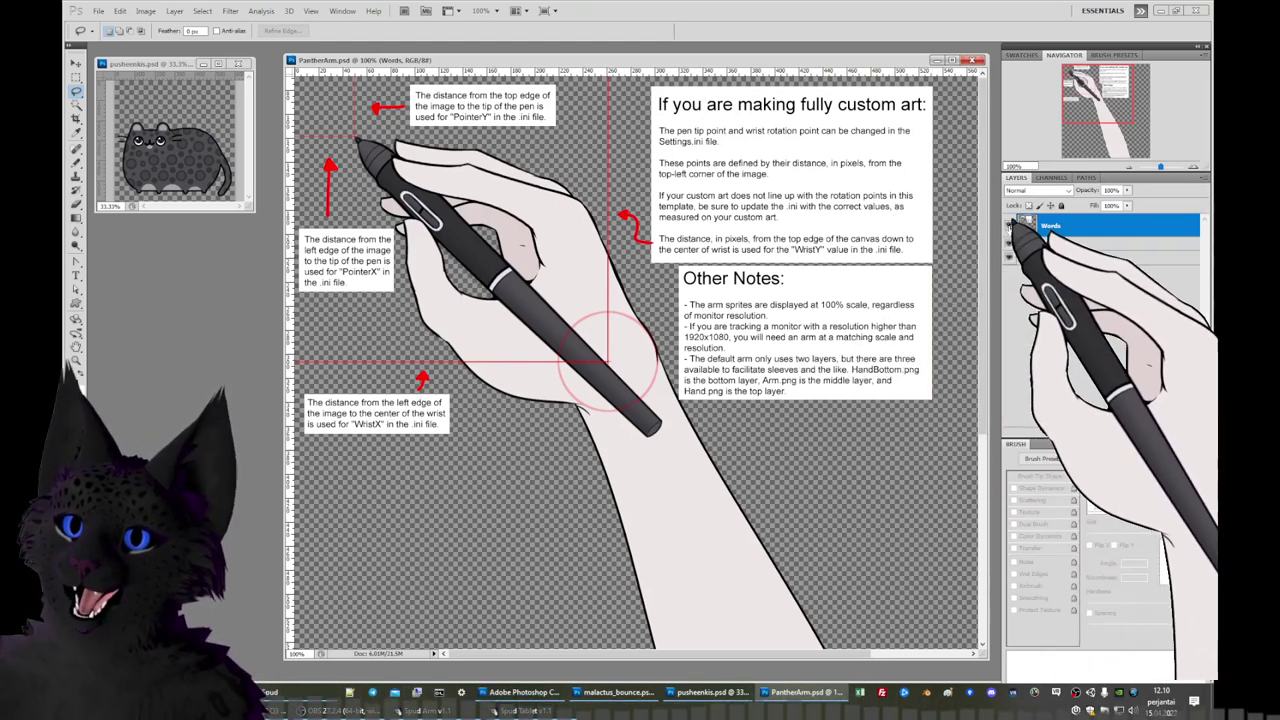
# Toggle the visibility of the Words layer and the Hand.png and Arm.png groups to preview each part, leaving all visible.
pyautogui.click(1010, 226)
pyautogui.click(1010, 226)
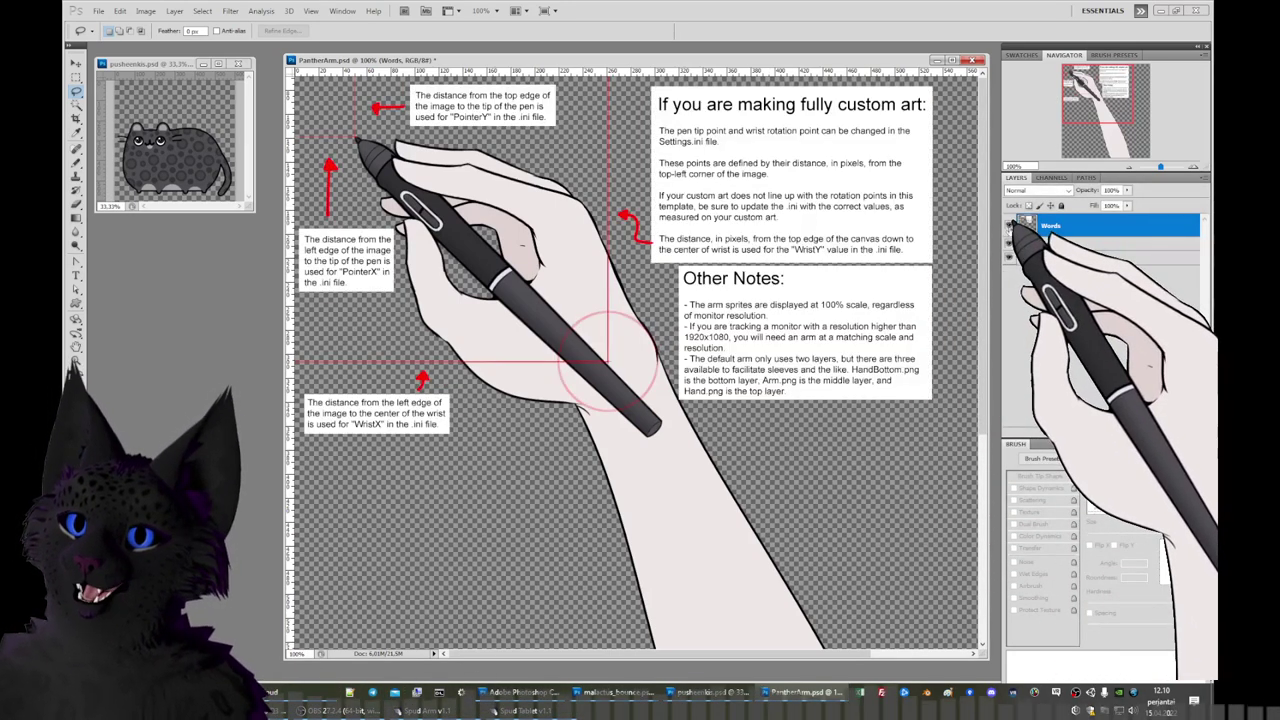
pyautogui.click(1010, 226)
pyautogui.click(1010, 226)
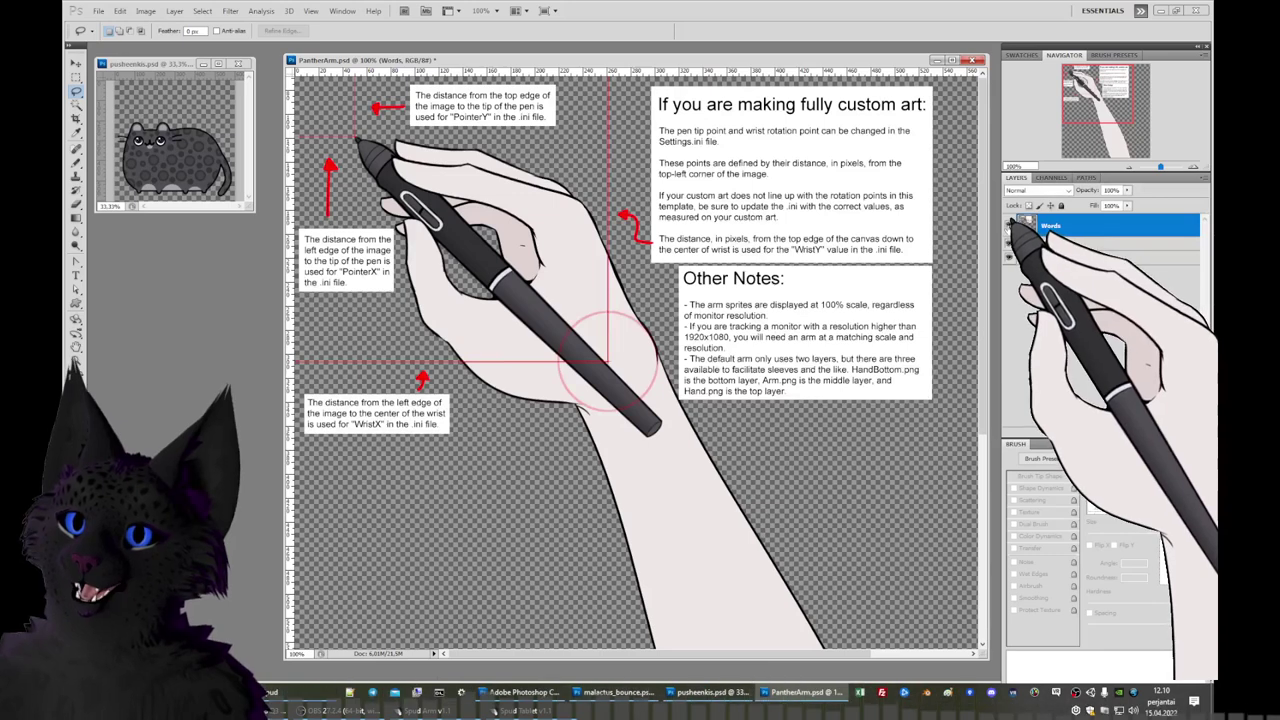
pyautogui.click(1010, 226)
pyautogui.click(1010, 244)
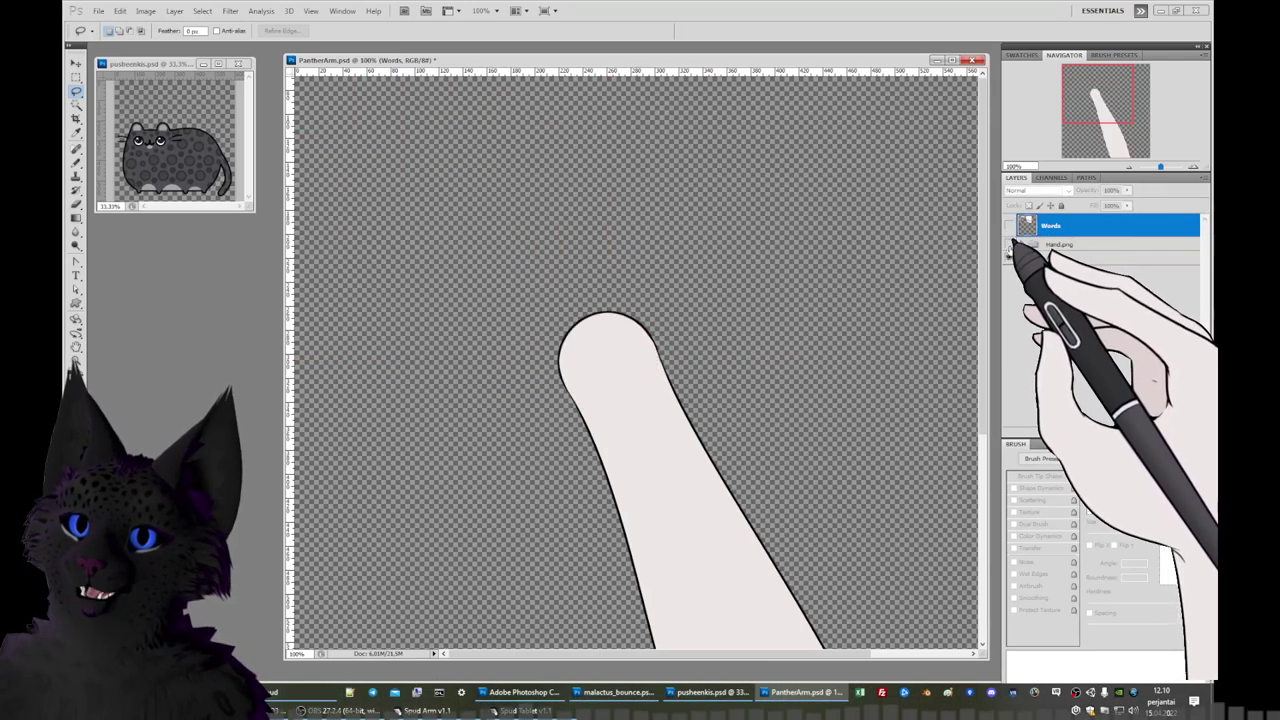
pyautogui.click(1010, 244)
pyautogui.click(1010, 258)
pyautogui.click(1010, 258)
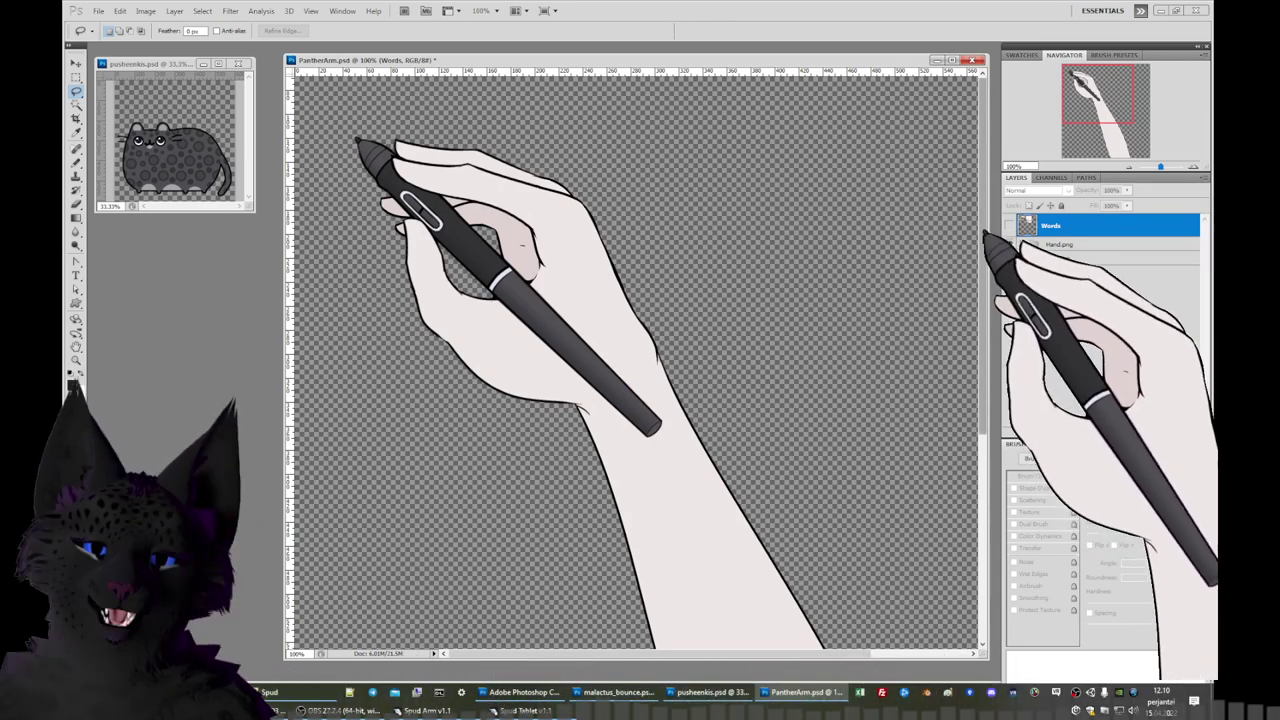
pyautogui.click(1009, 226)
pyautogui.click(1009, 226)
pyautogui.click(1009, 226)
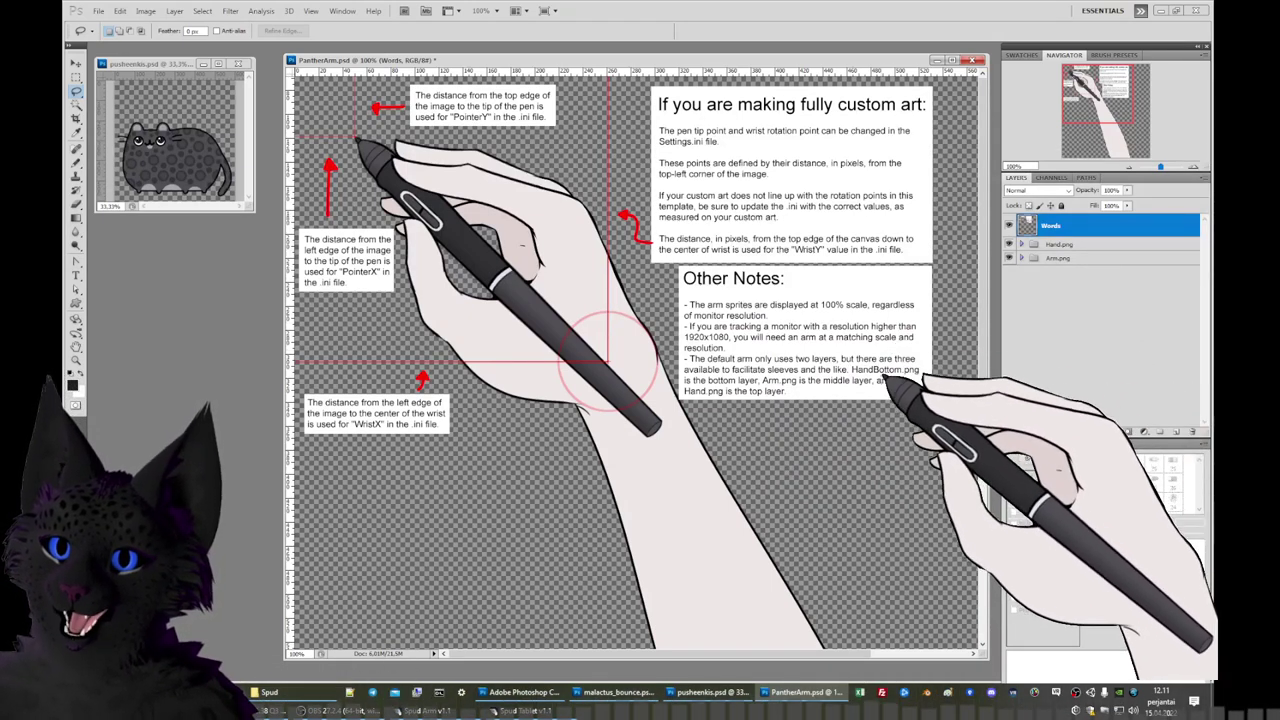
# Expand the Hand.png and Arm.png groups to show the layers they contain.
pyautogui.click(1021, 244)
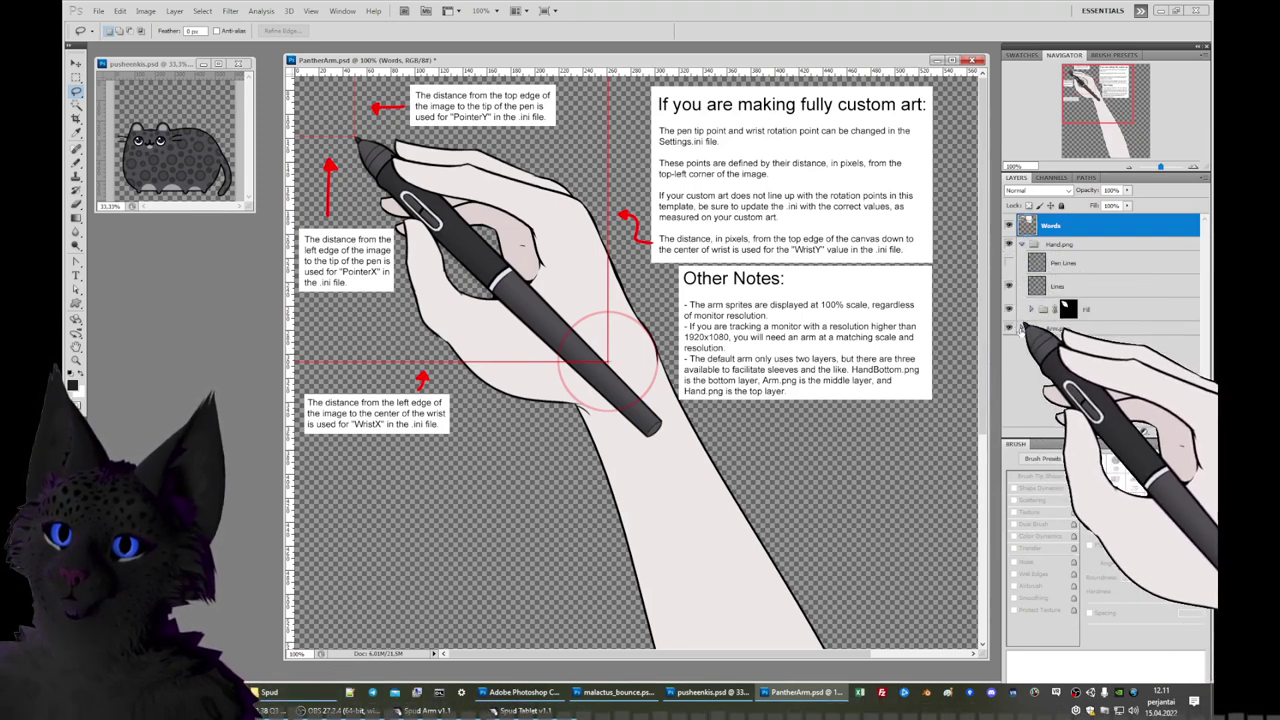
pyautogui.click(1021, 328)
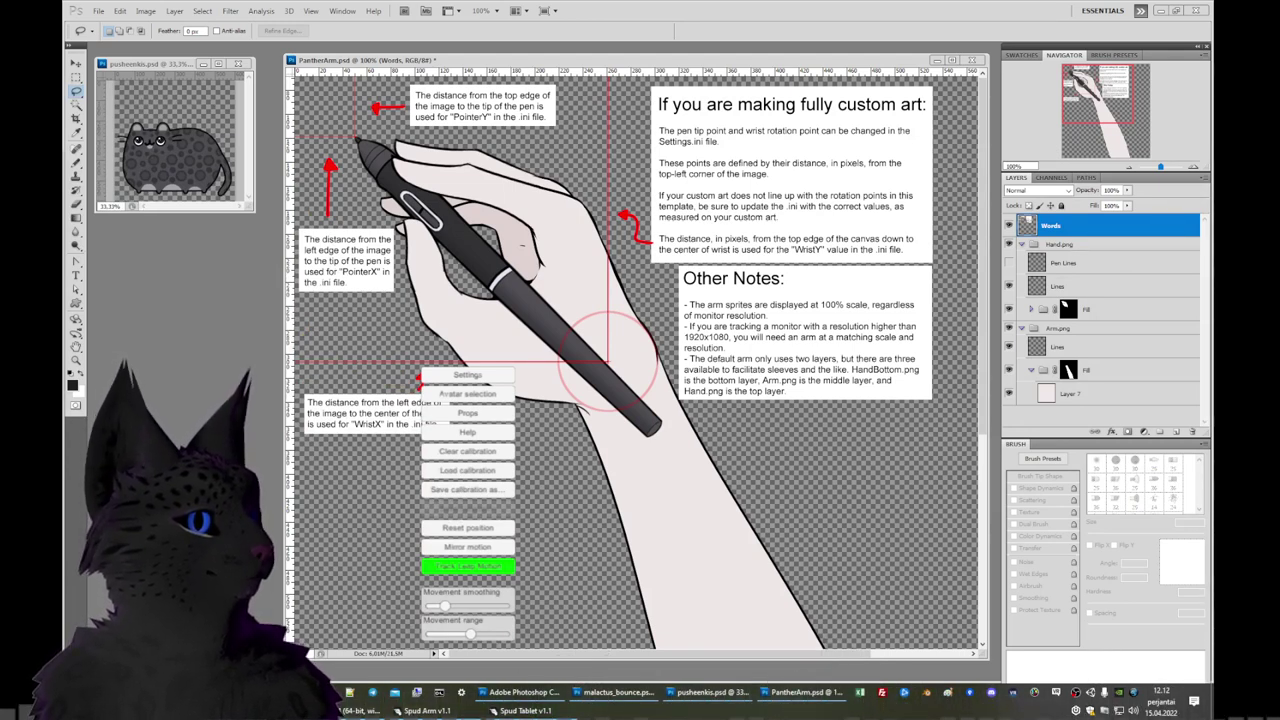
pyautogui.click(467, 393)
pyautogui.click(590, 337)
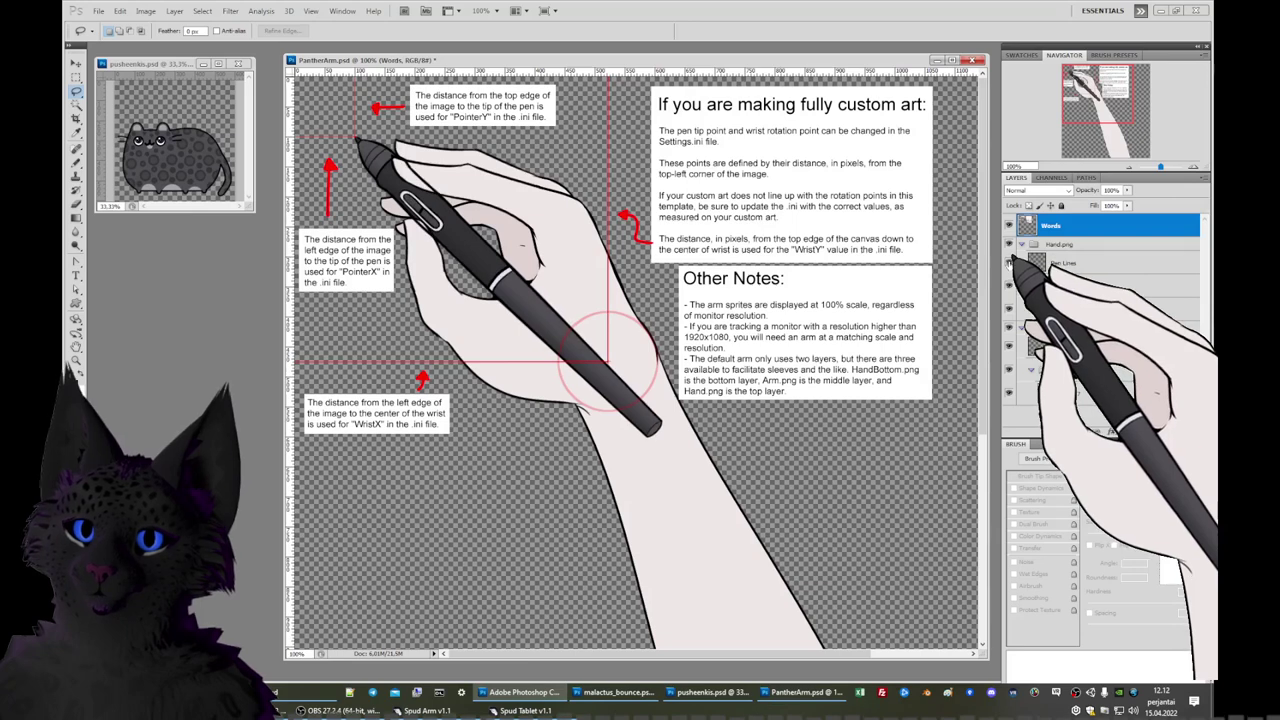
# Preview the hand without its Fill group and inspect the nested Pen group and Layer 8, keeping them visible.
pyautogui.click(1009, 309)
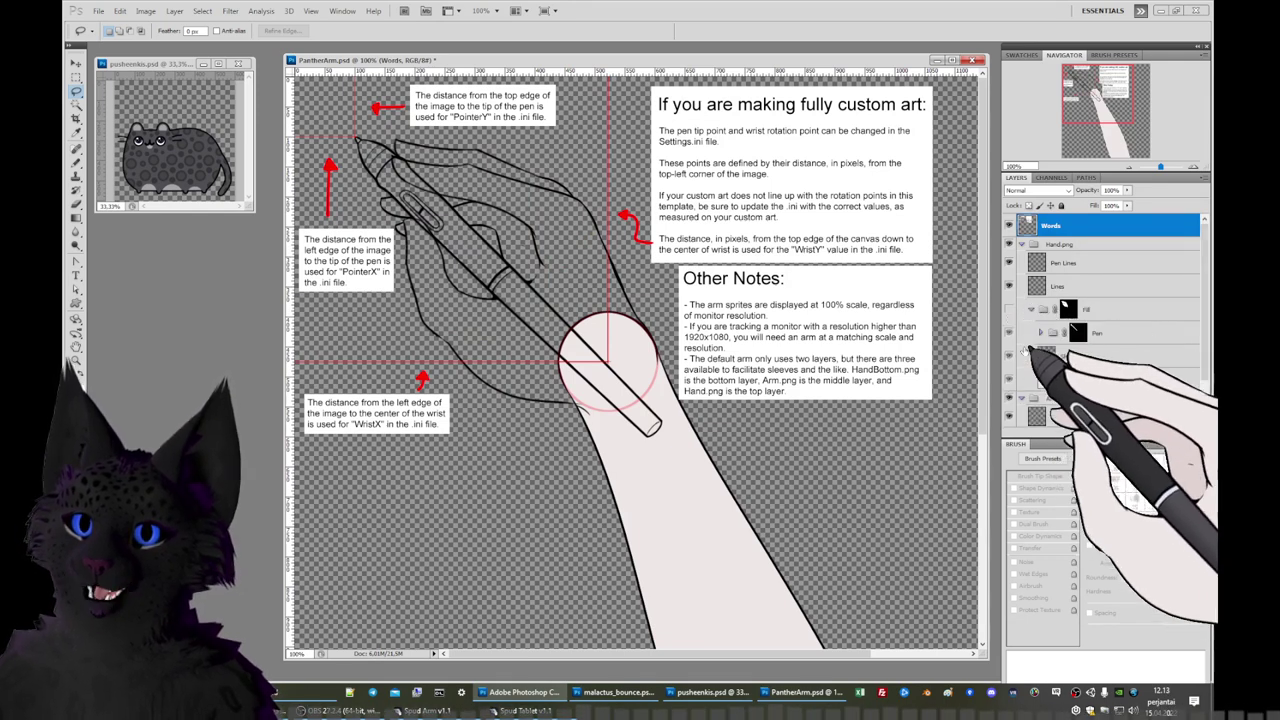
pyautogui.click(1009, 331)
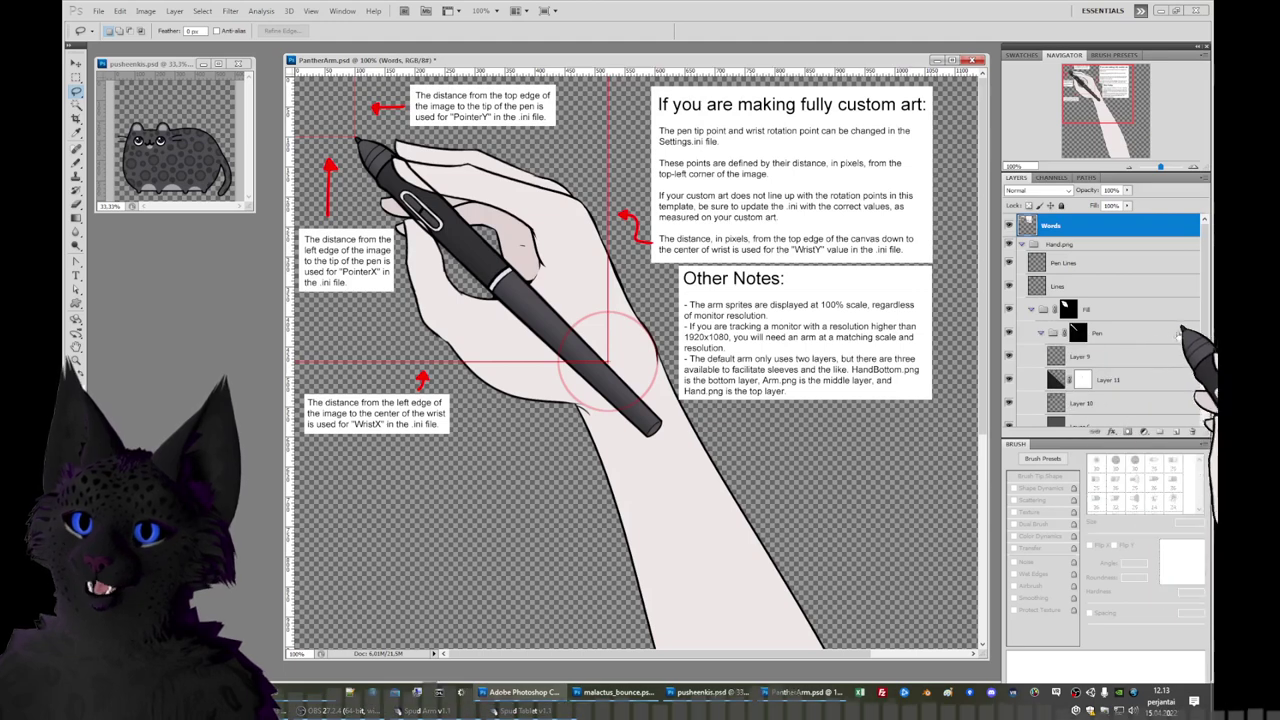
pyautogui.scroll(-3, 1205, 370)
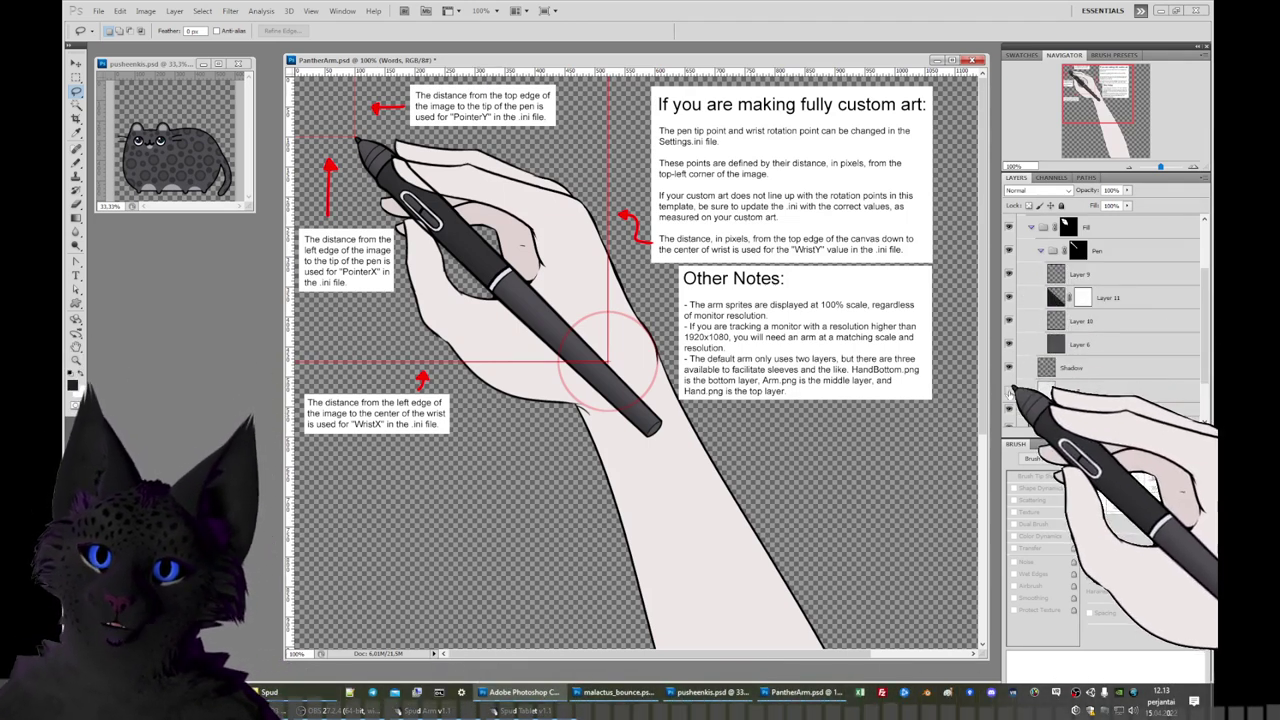
pyautogui.click(1009, 391)
pyautogui.click(1009, 391)
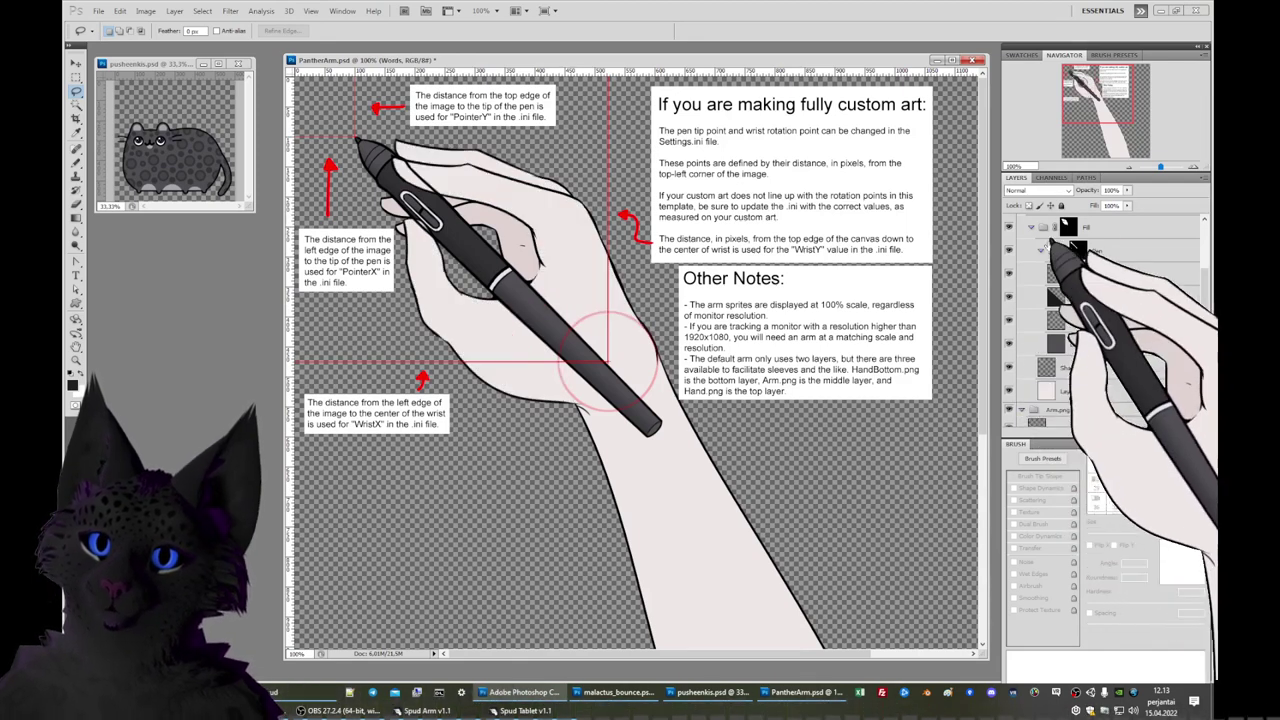
# Hide the Arm.png group and the Words layer so only the hand artwork is displayed.
pyautogui.scroll(-2, 1150, 300)
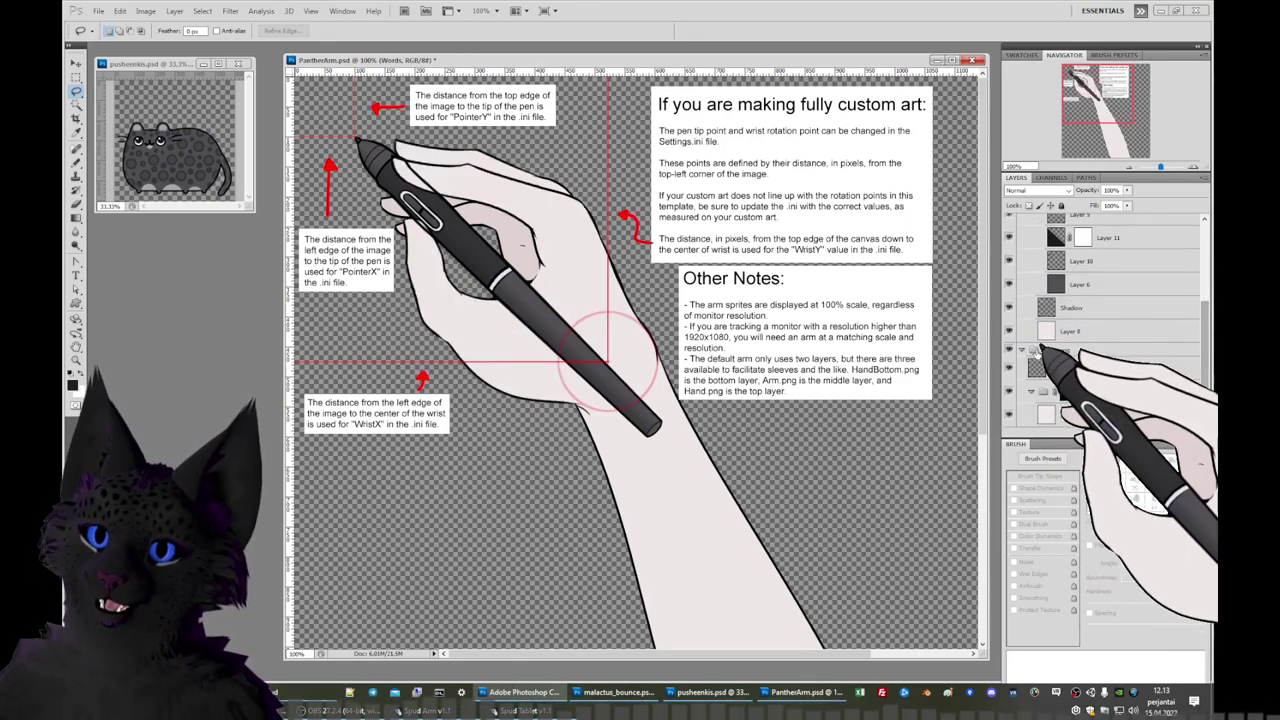
pyautogui.click(1009, 350)
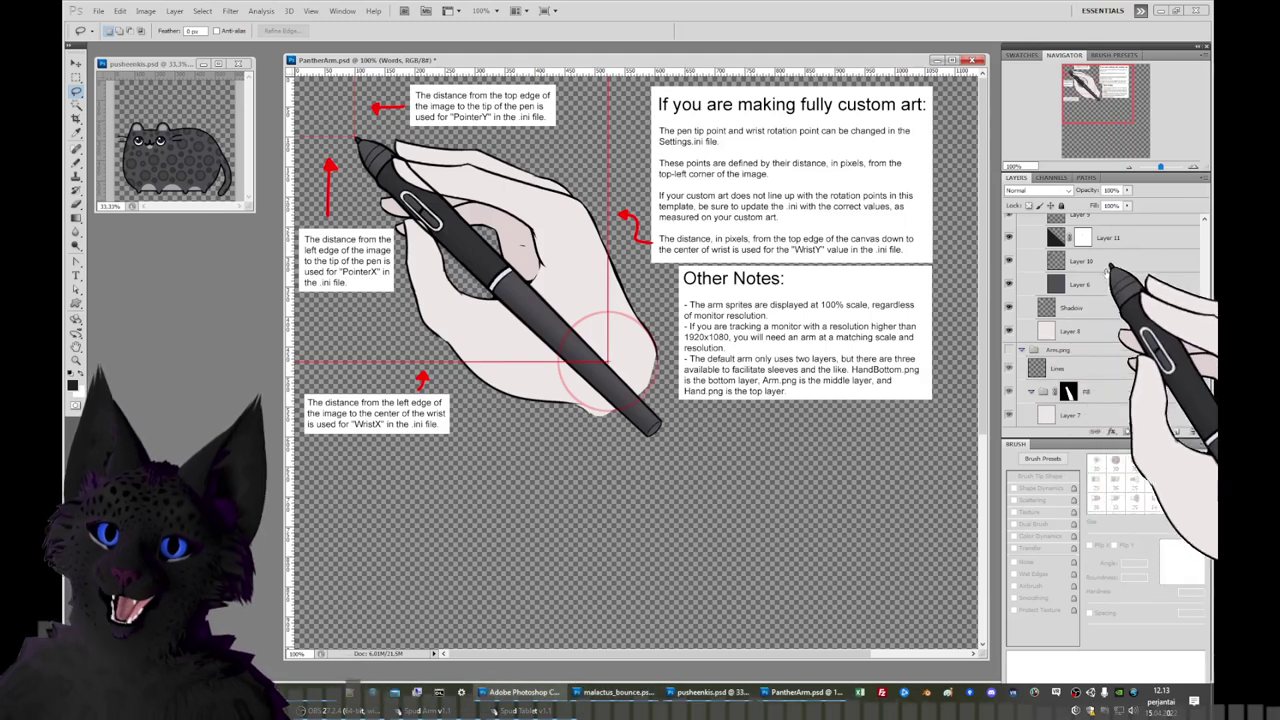
pyautogui.scroll(3, 1150, 300)
pyautogui.click(1009, 225)
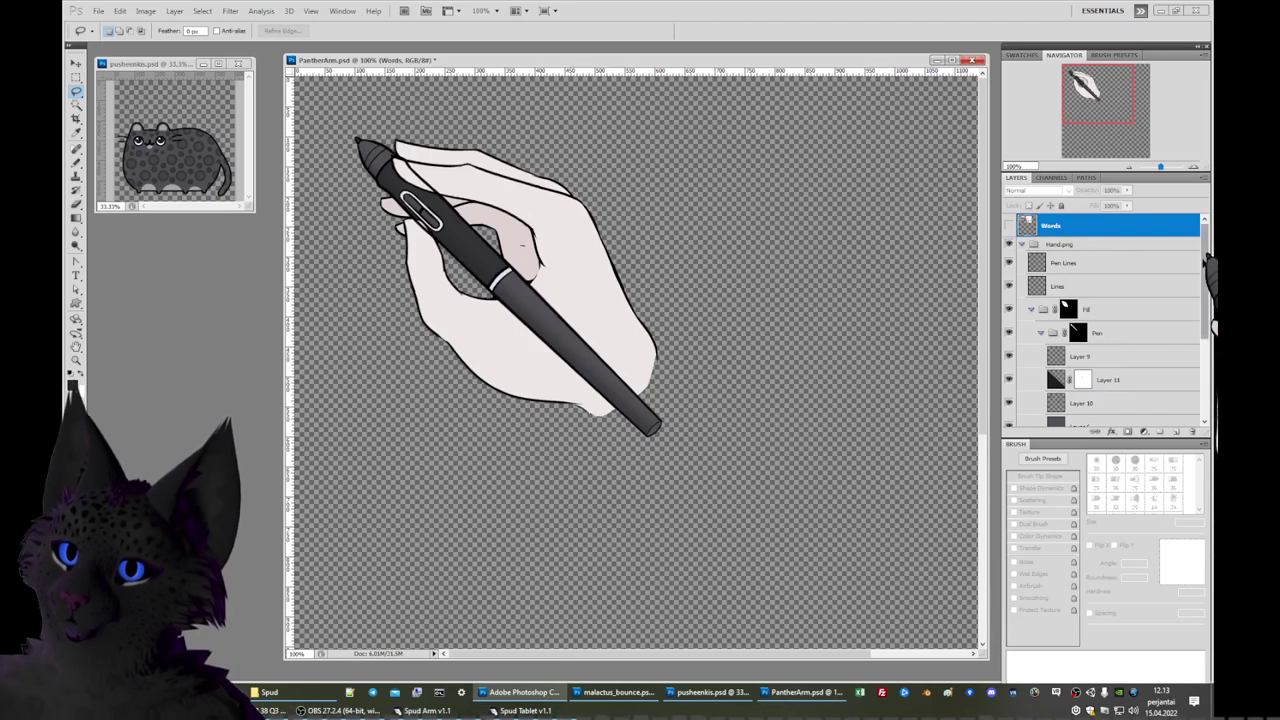
pyautogui.scroll(-1, 1208, 254)
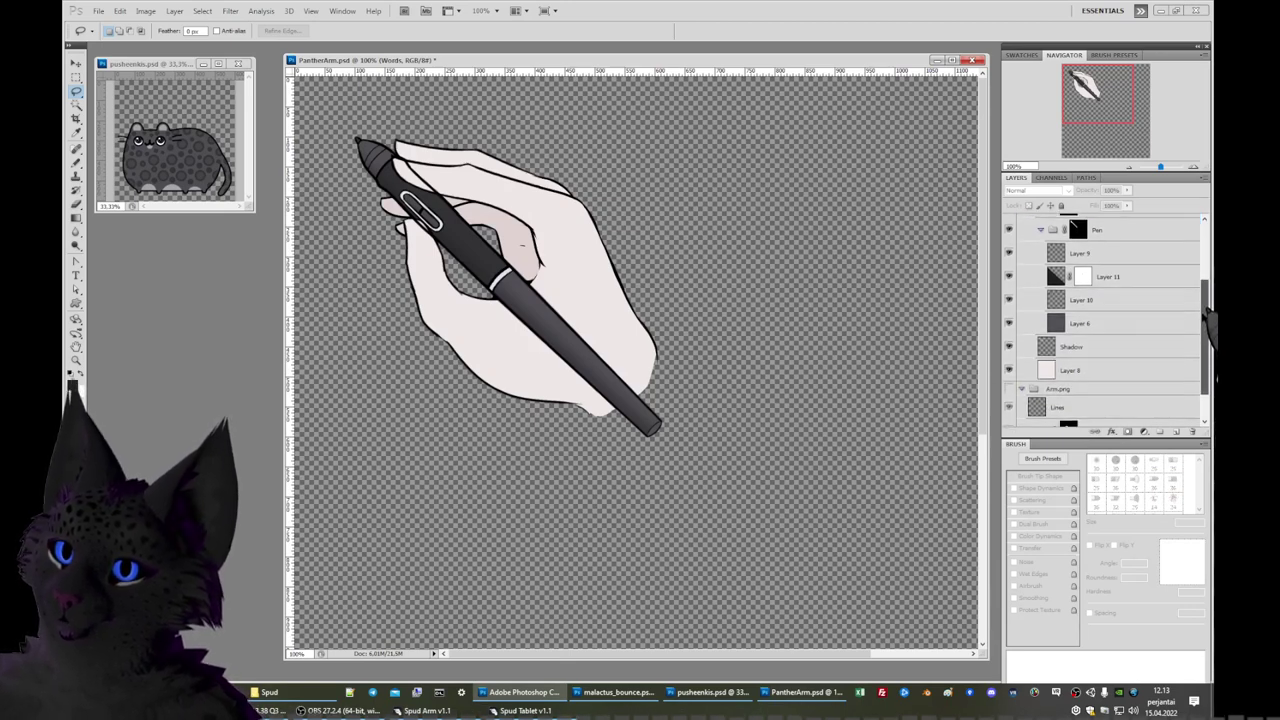
pyautogui.scroll(1, 1211, 262)
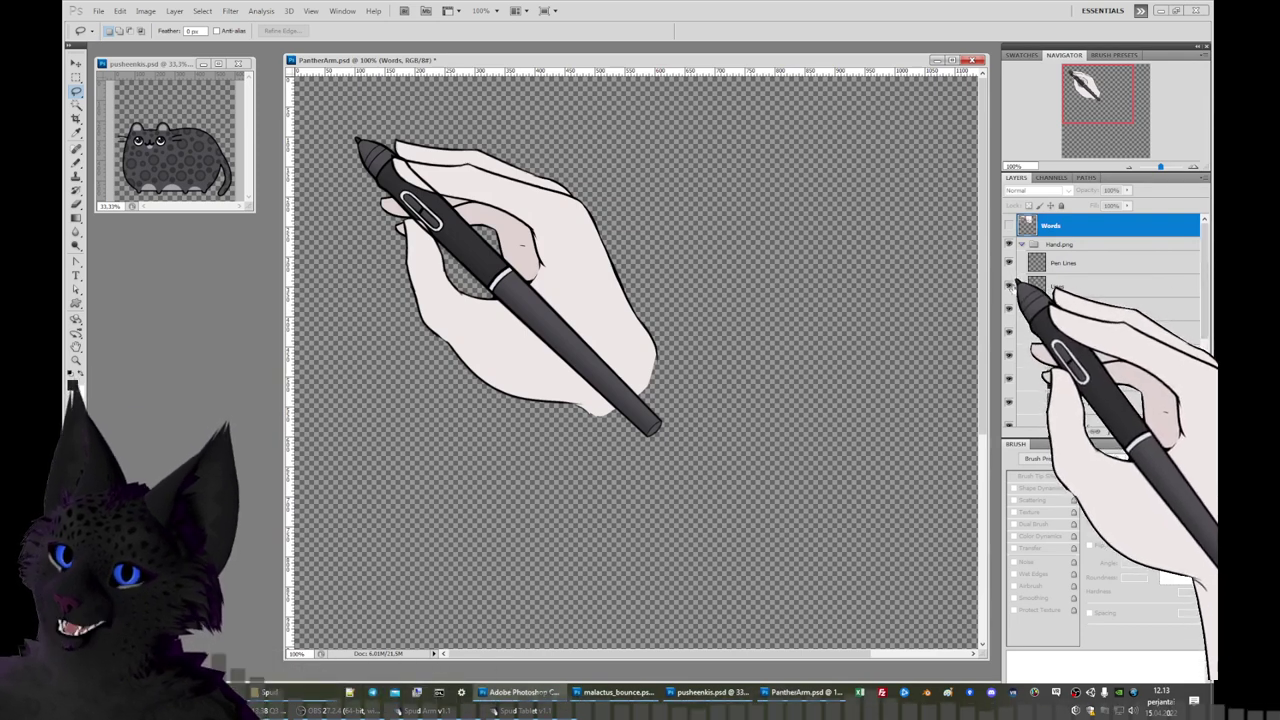
# Turn the hand's Fill group, Layer 10 and Layer 6 off and back on to preview what each contributes.
pyautogui.click(1009, 309)
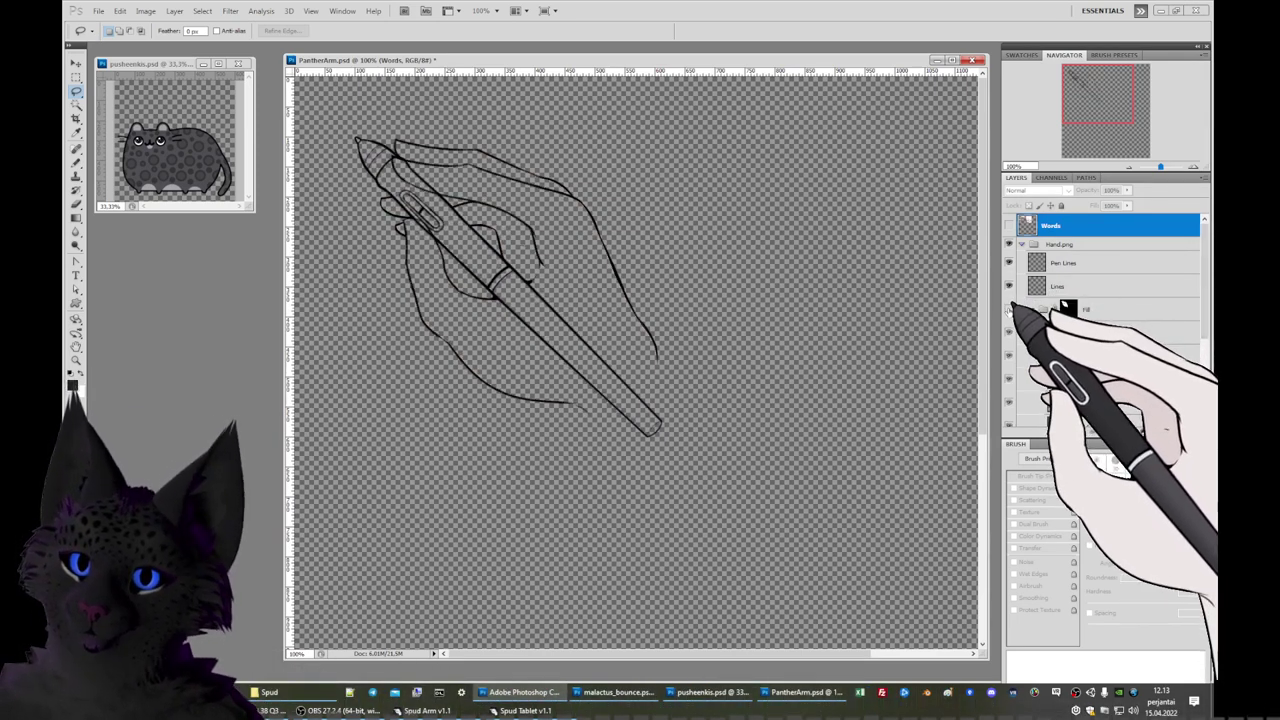
pyautogui.click(1009, 309)
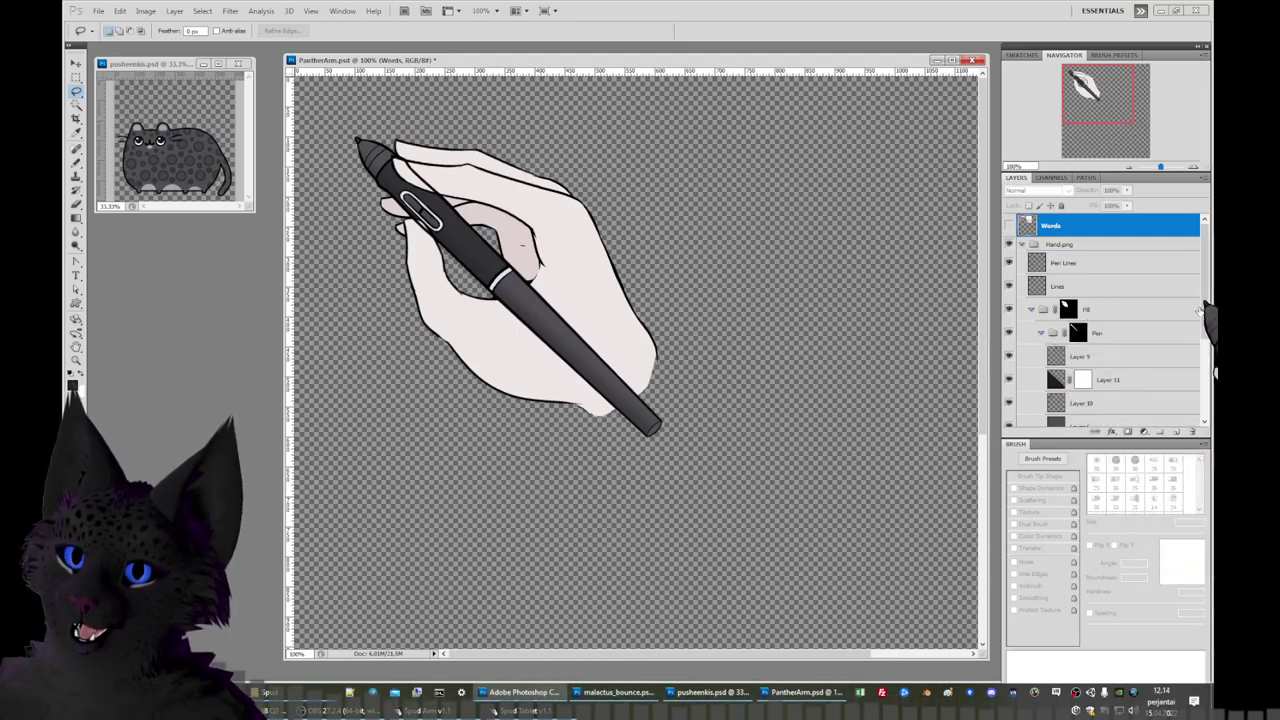
pyautogui.moveTo(1205, 310); pyautogui.dragTo(1209, 337)
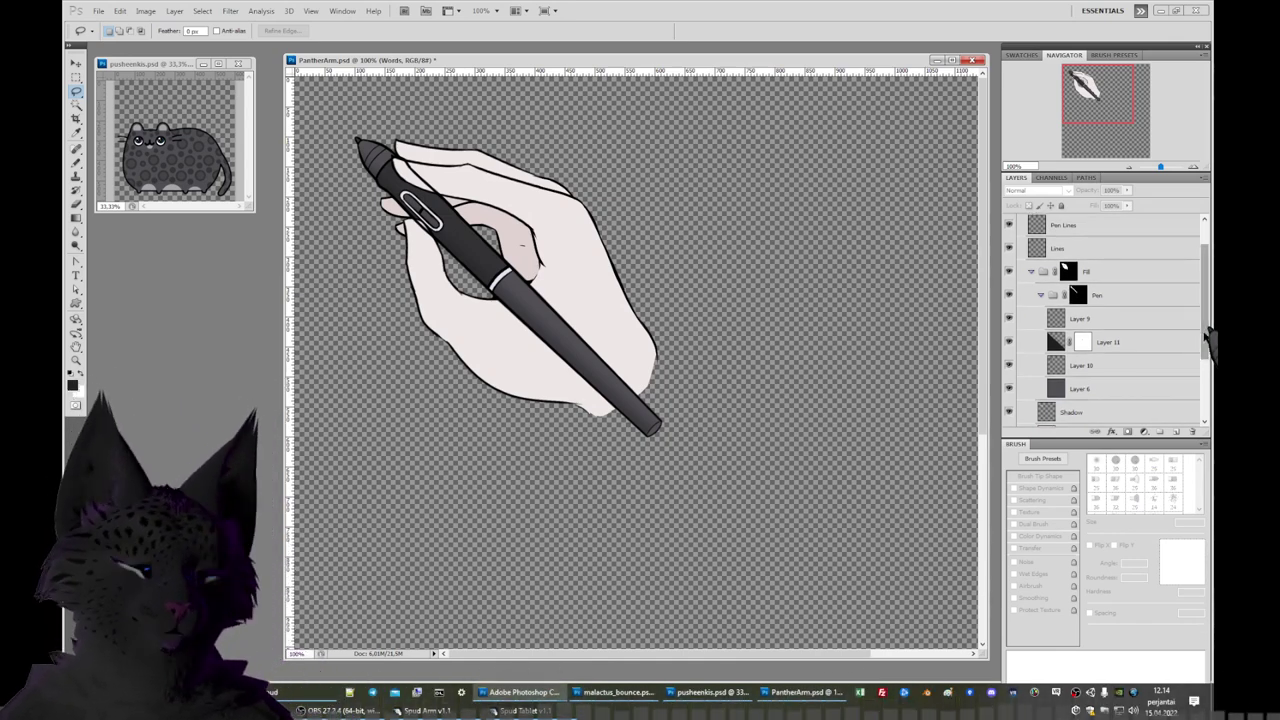
pyautogui.click(1009, 365)
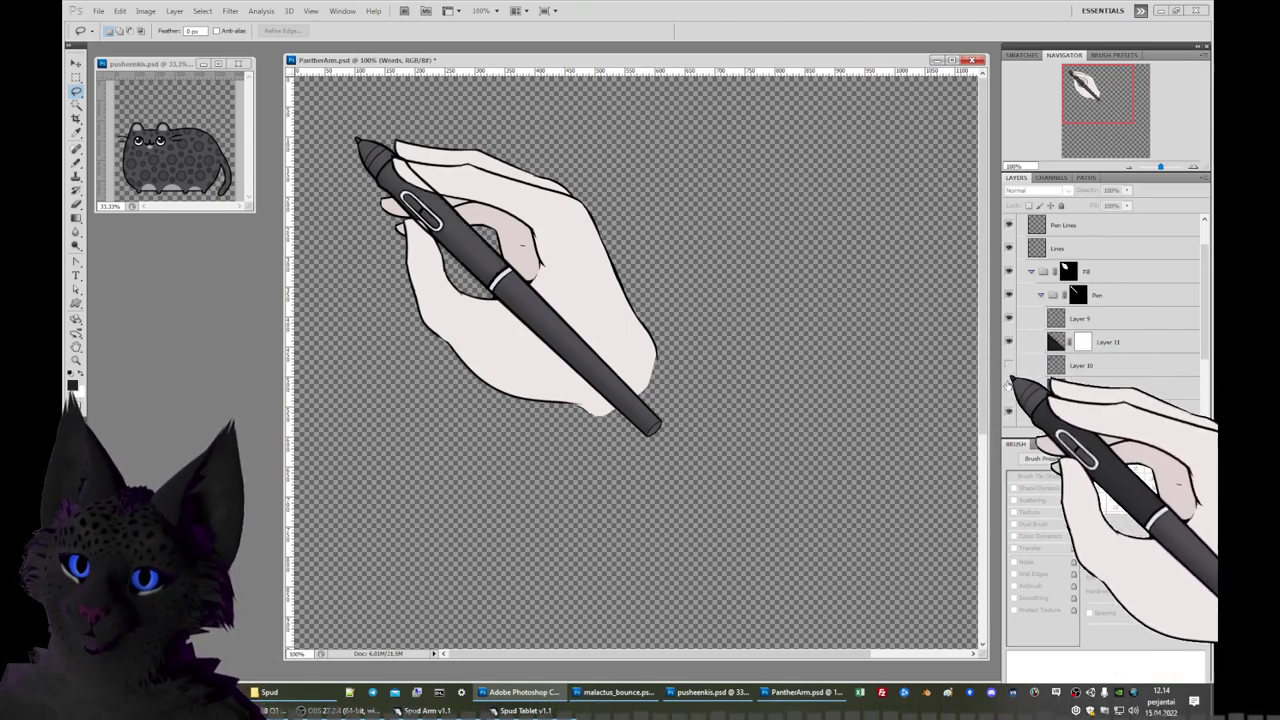
pyautogui.click(1009, 388)
pyautogui.click(1009, 388)
pyautogui.click(1009, 365)
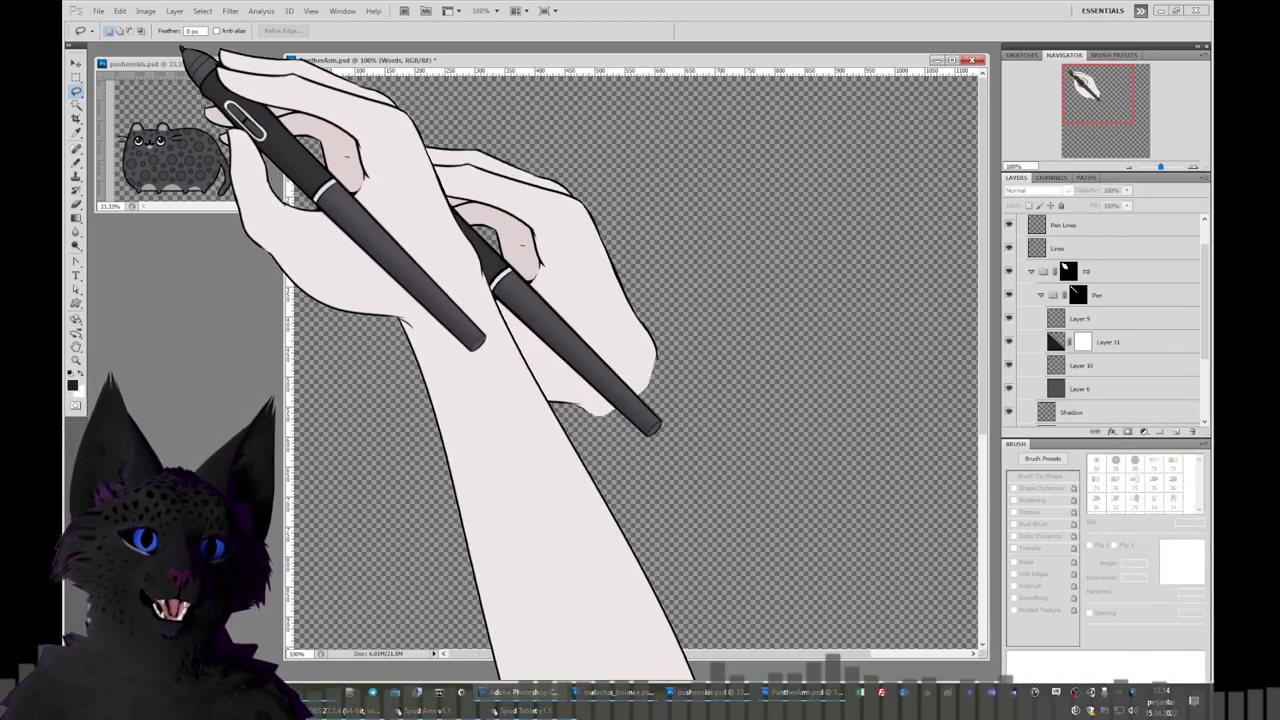
# Look over the layers of pusheenkis.psd and preview the hand in PantherArm.psd without its Lines layer.
pyautogui.click(177, 63)
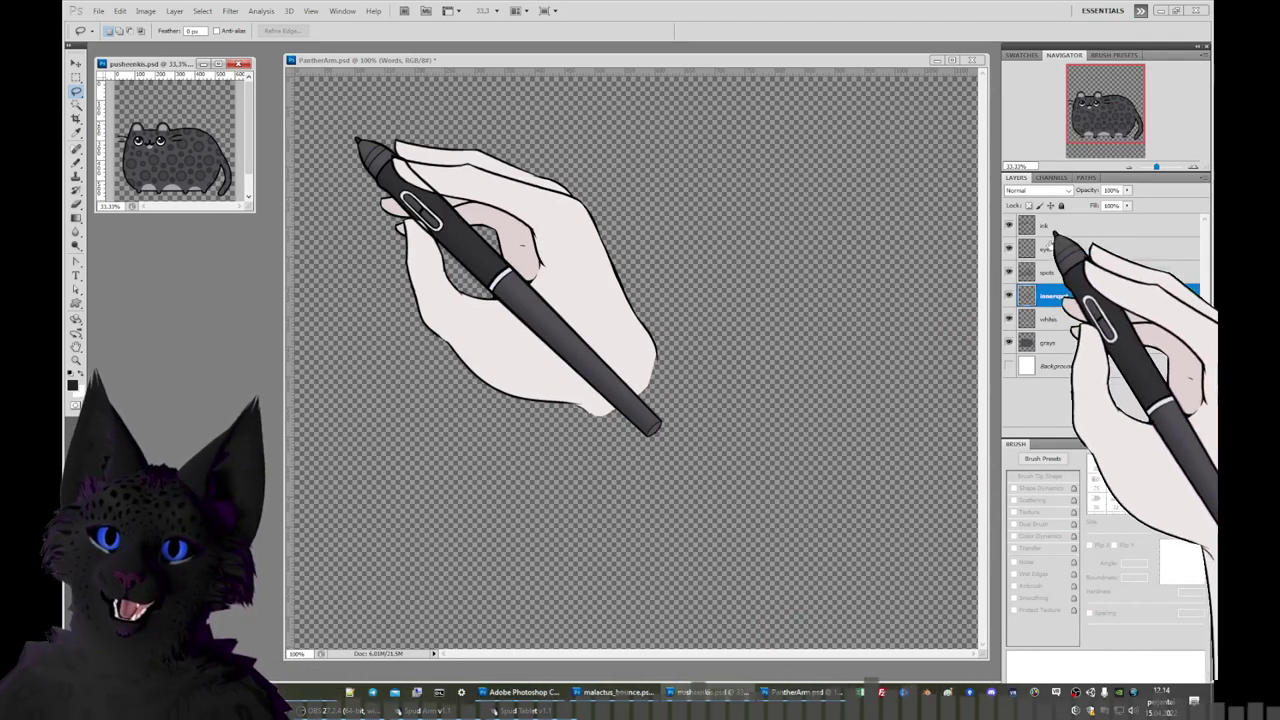
pyautogui.click(722, 100)
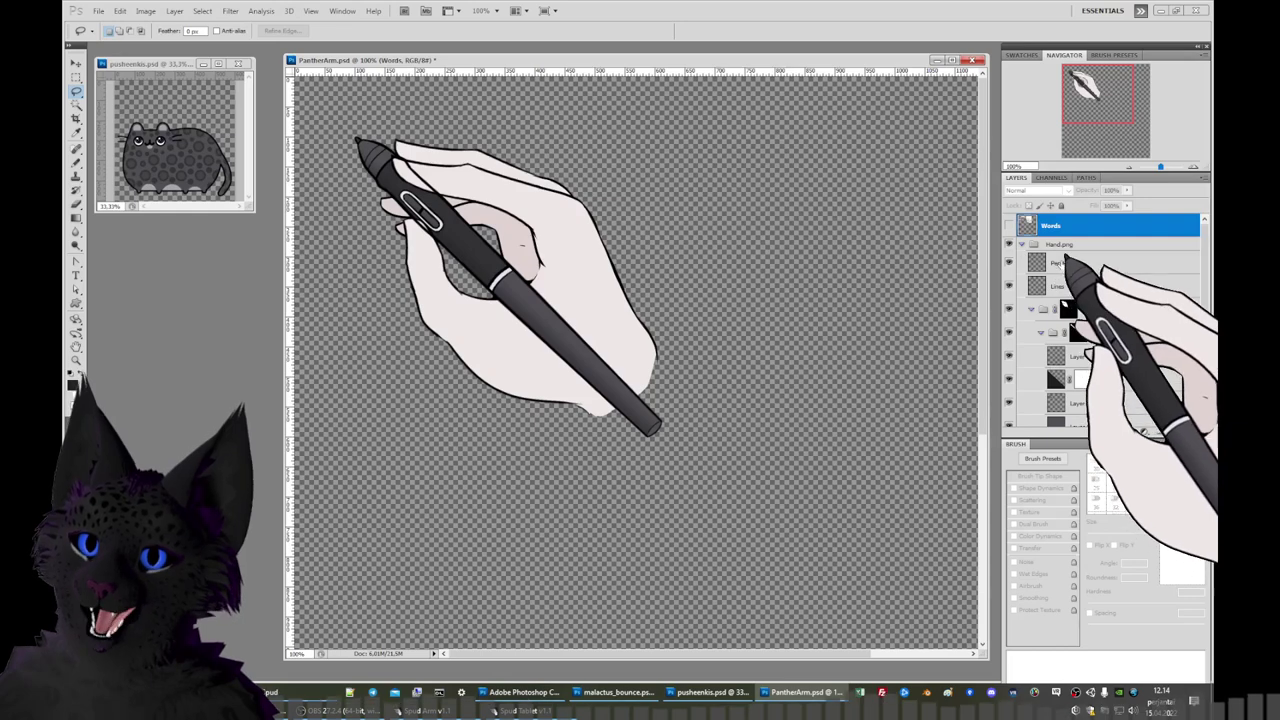
pyautogui.click(1009, 287)
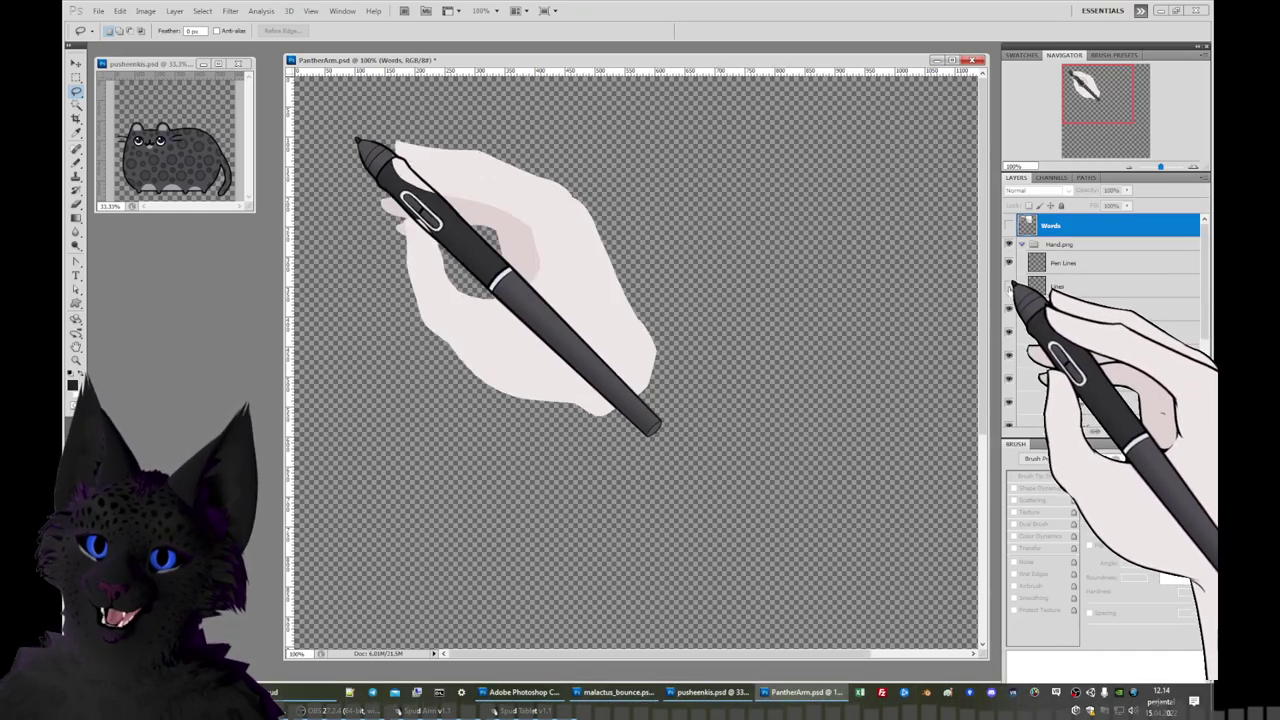
pyautogui.click(1009, 287)
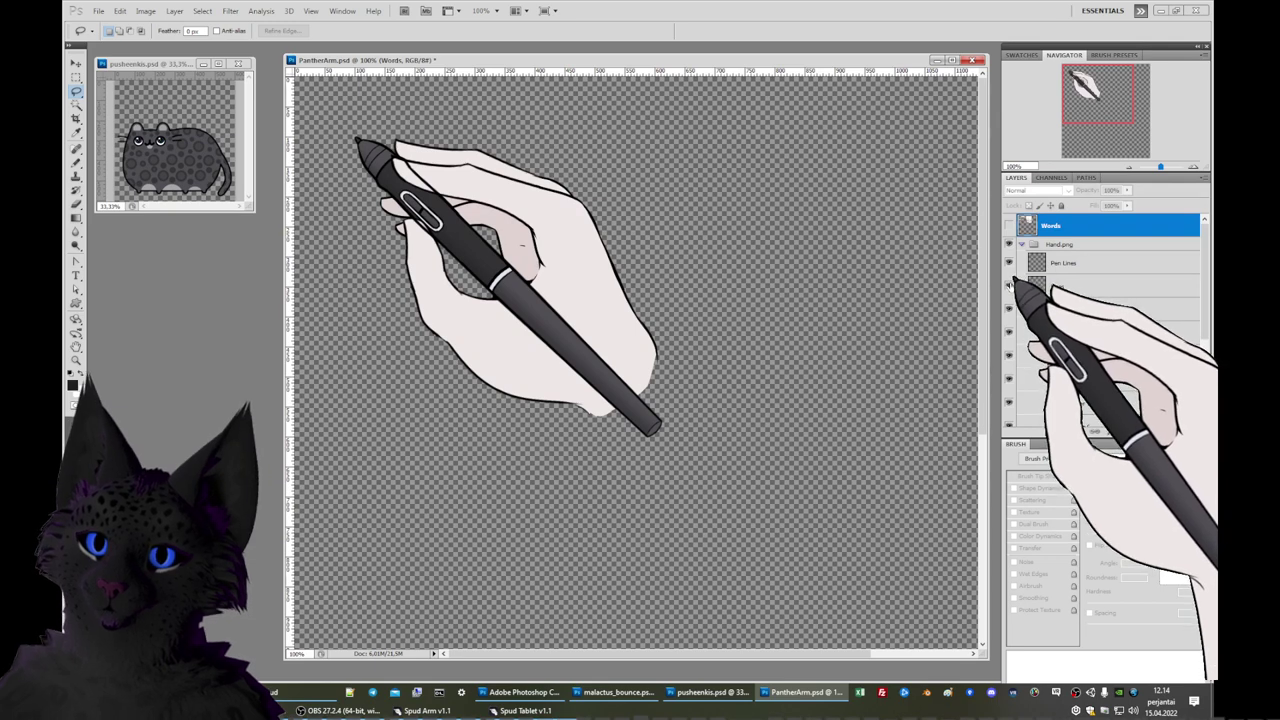
pyautogui.click(1031, 261)
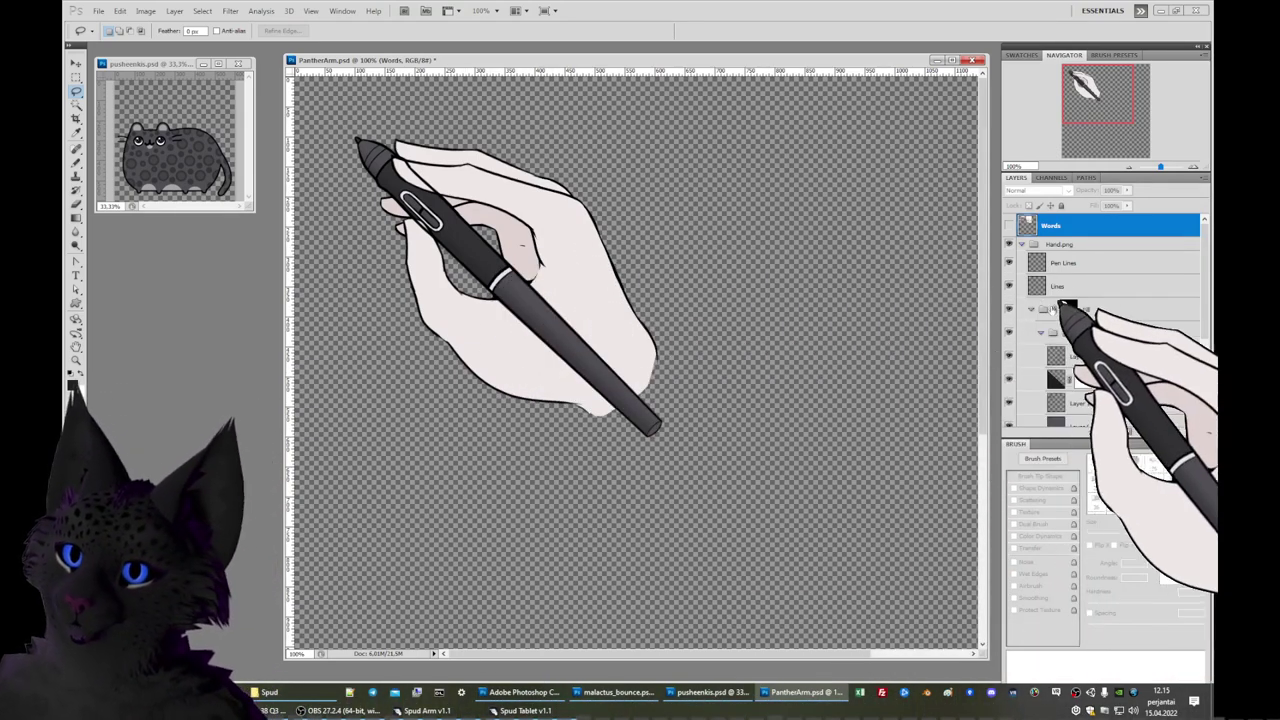
# Select the layer mask of the hand's Fill group and hide the Layer 8 skin colour and Shadow layers inside it.
pyautogui.click(1190, 310)
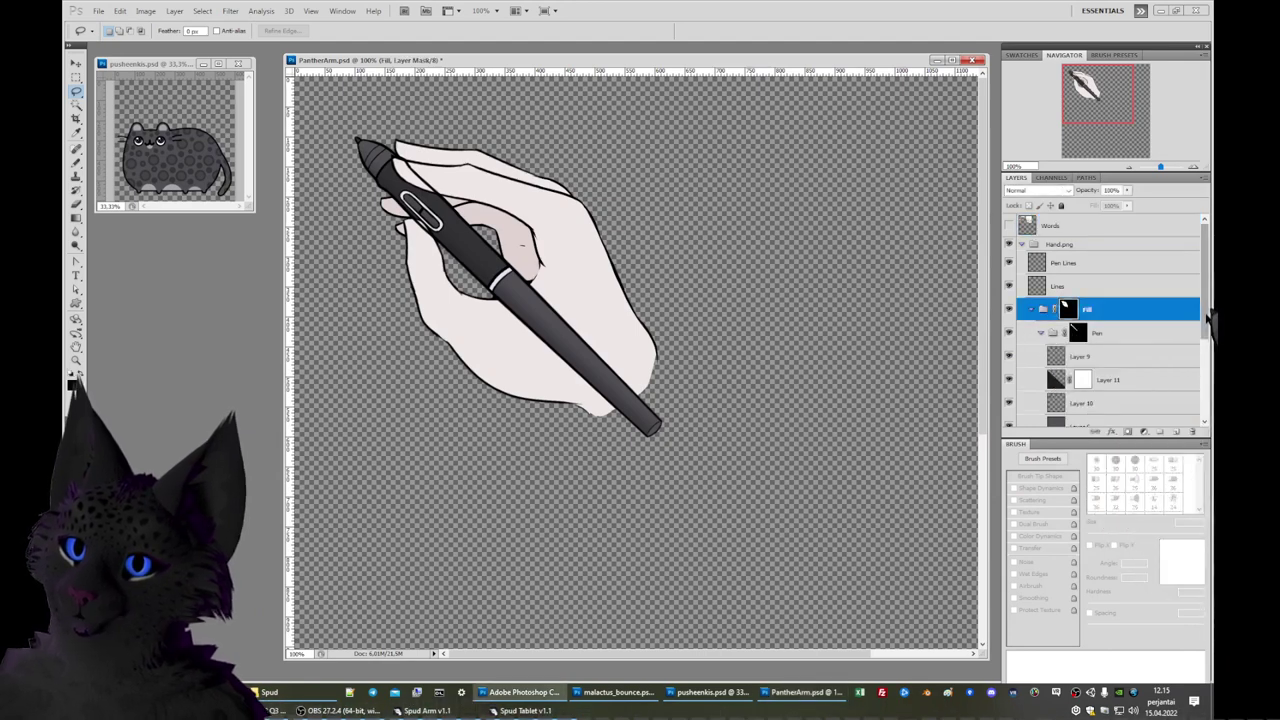
pyautogui.scroll(-3, 1208, 320)
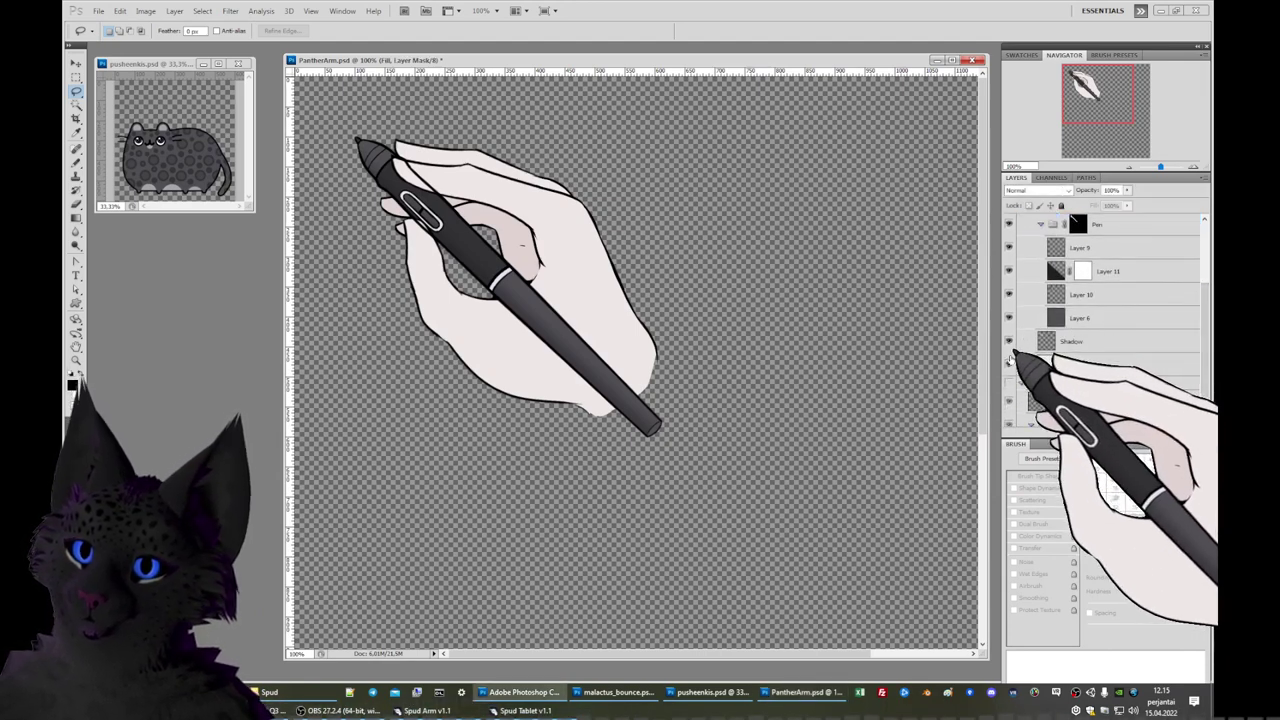
pyautogui.click(1009, 365)
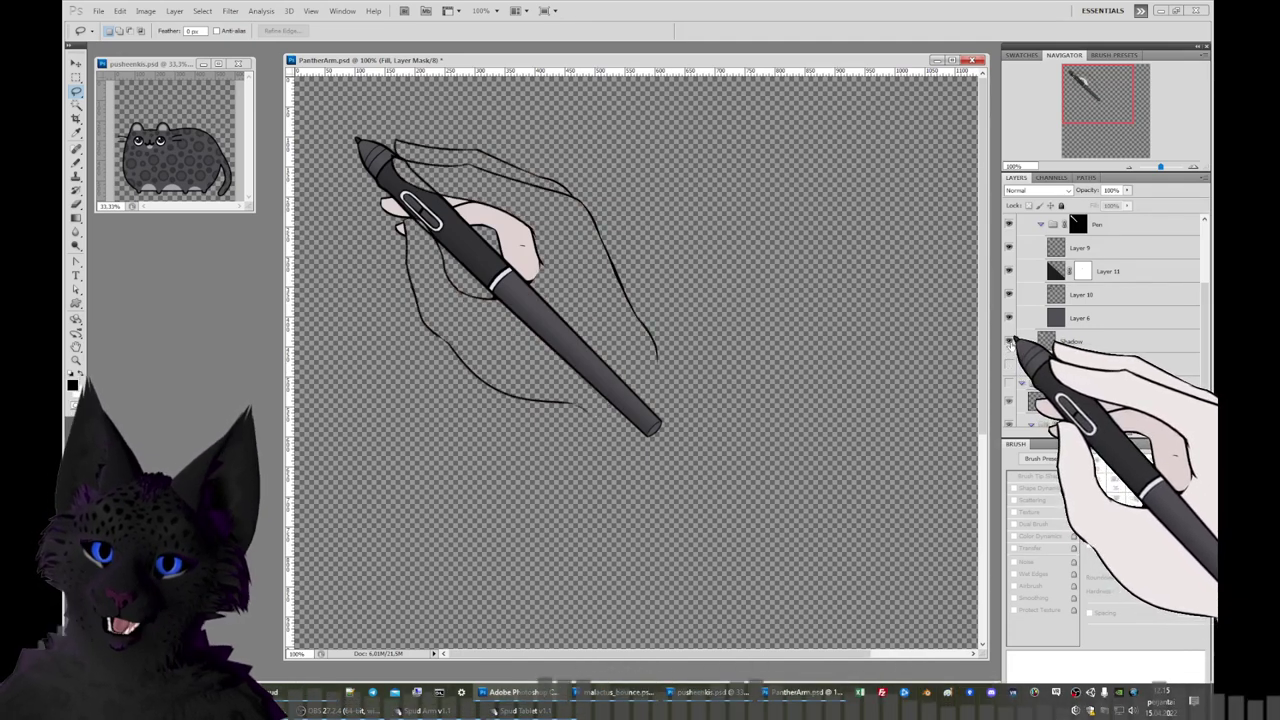
pyautogui.click(1010, 342)
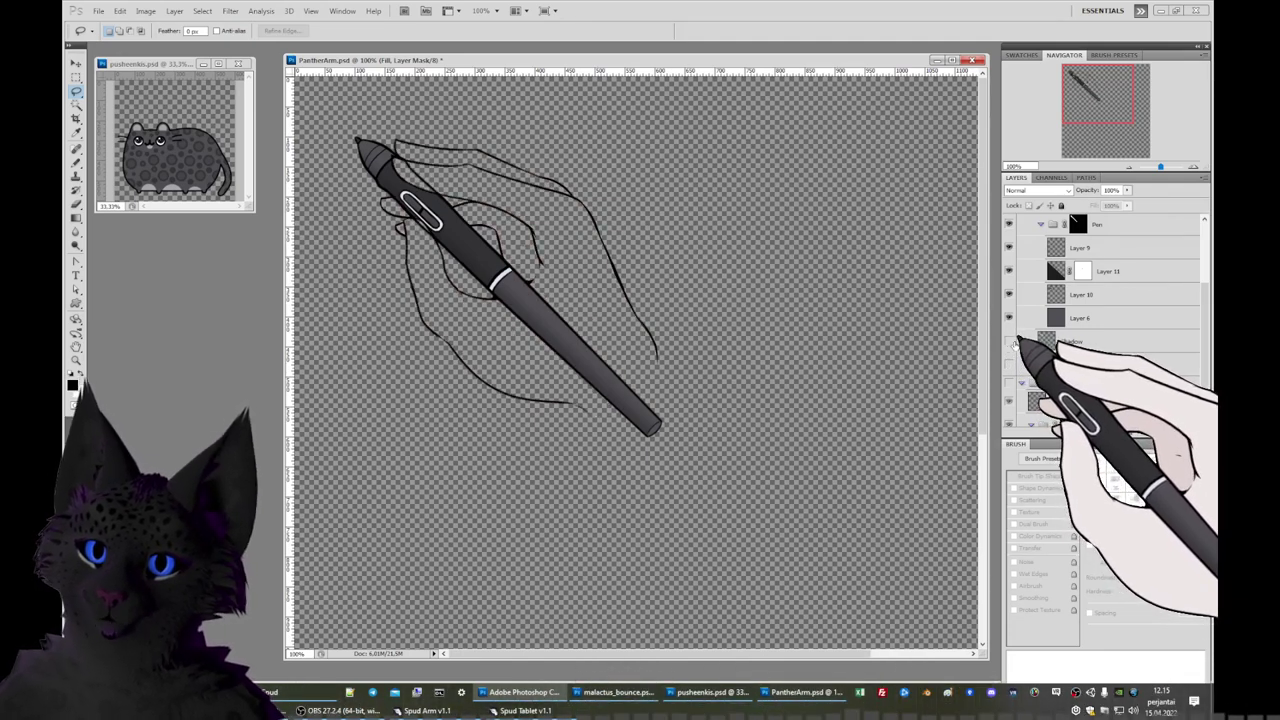
pyautogui.moveTo(1208, 335); pyautogui.dragTo(1213, 310)
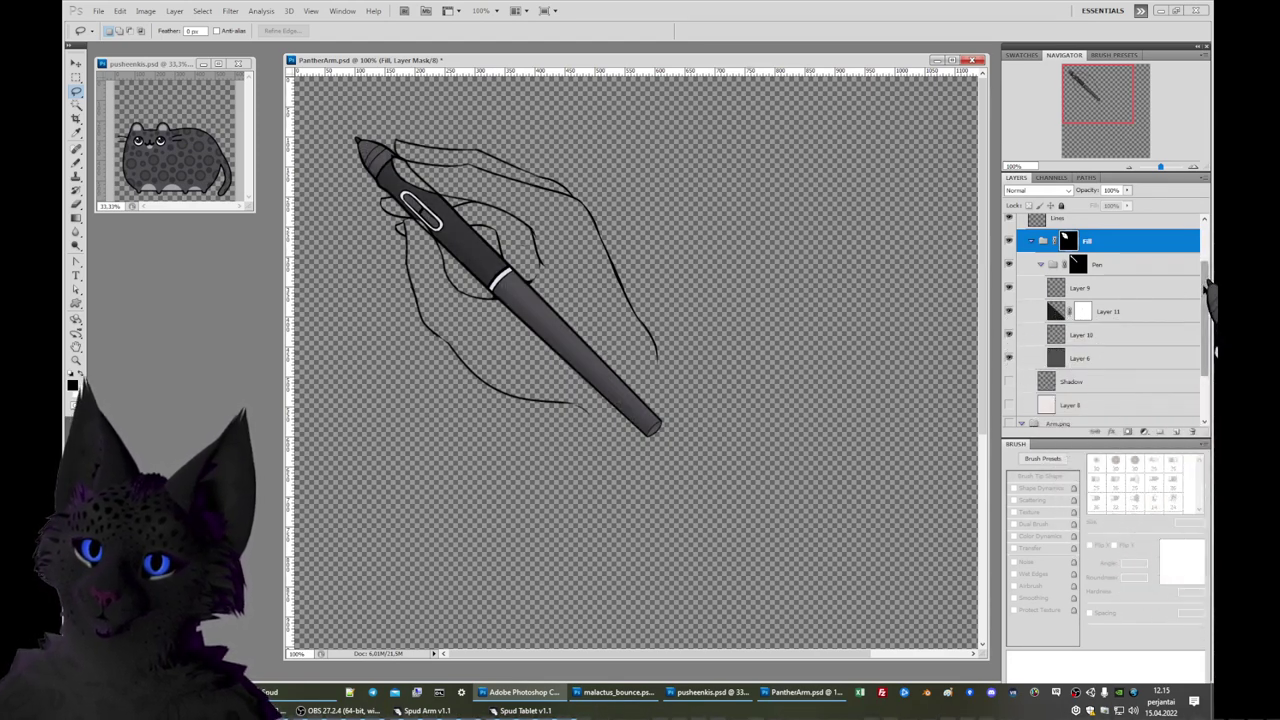
# Hide the hand's Lines layer so that only the pen artwork is displayed.
pyautogui.scroll(2, 1208, 288)
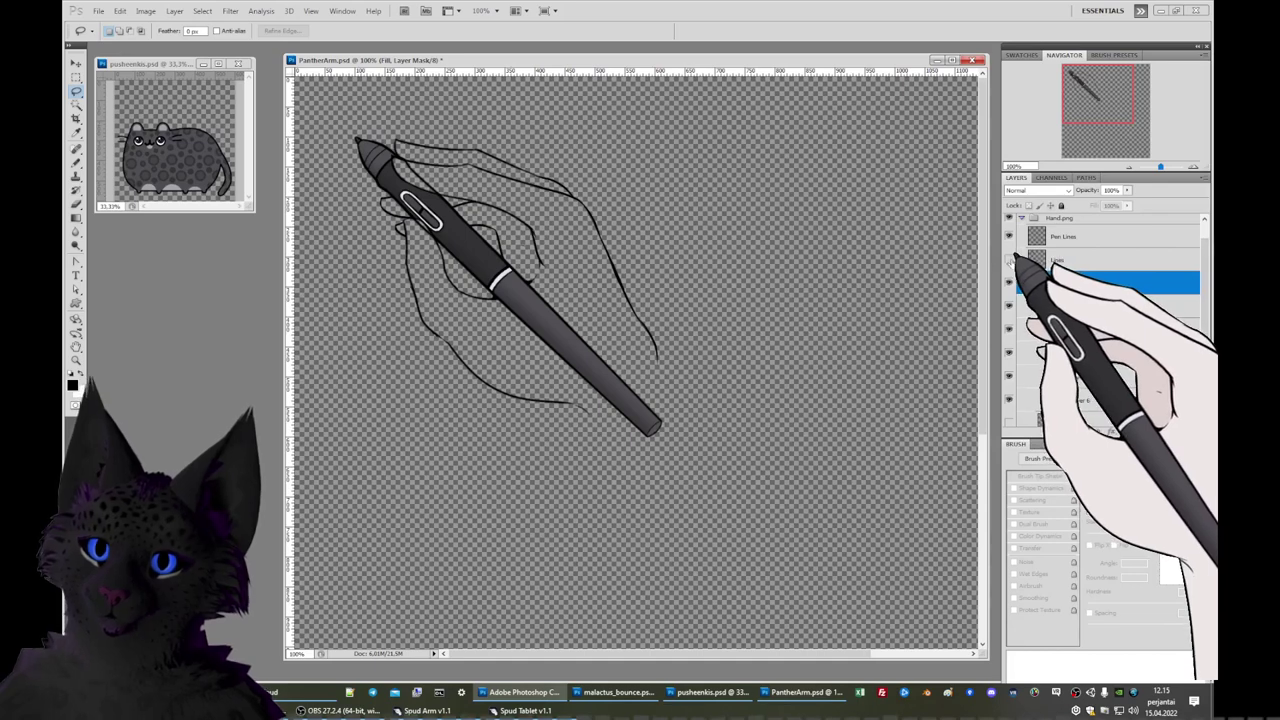
pyautogui.click(1012, 259)
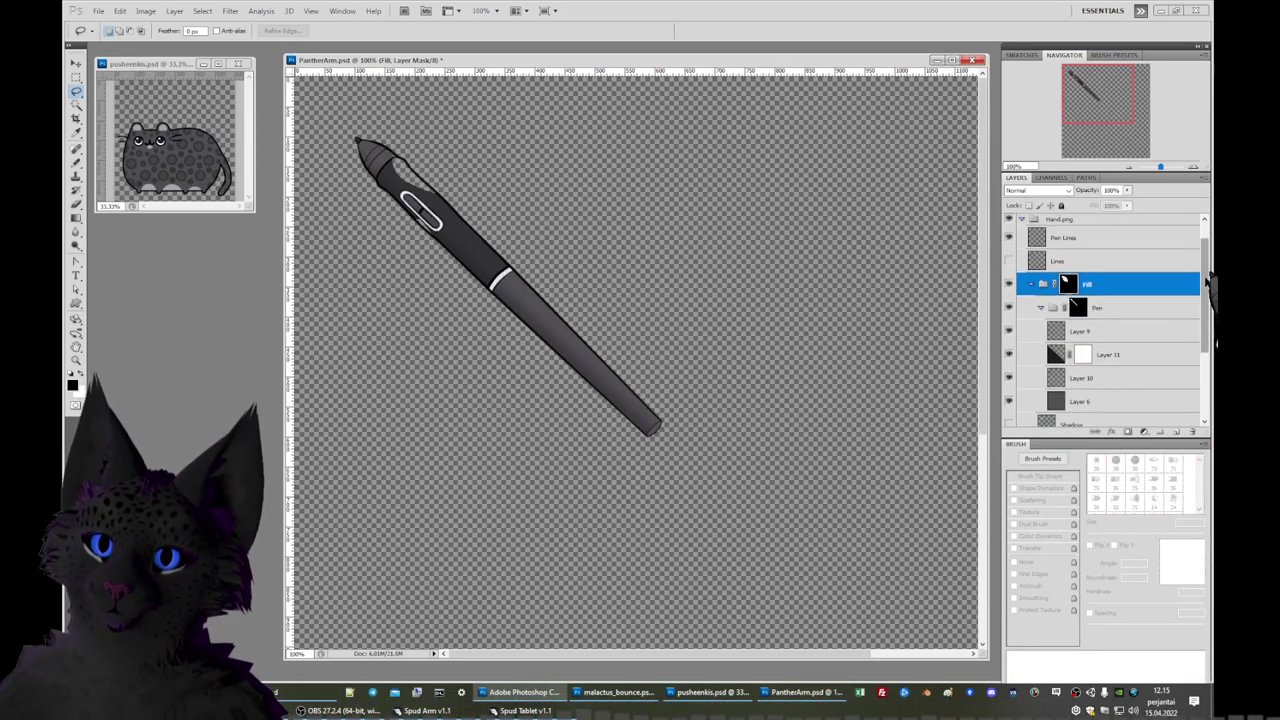
pyautogui.scroll(1, 1210, 280)
pyautogui.moveTo(1213, 264)
pyautogui.mouseDown()
pyautogui.moveTo(1213, 328)
pyautogui.moveTo(1213, 245)
pyautogui.moveTo(1213, 288)
pyautogui.moveTo(1213, 270)
pyautogui.mouseUp()
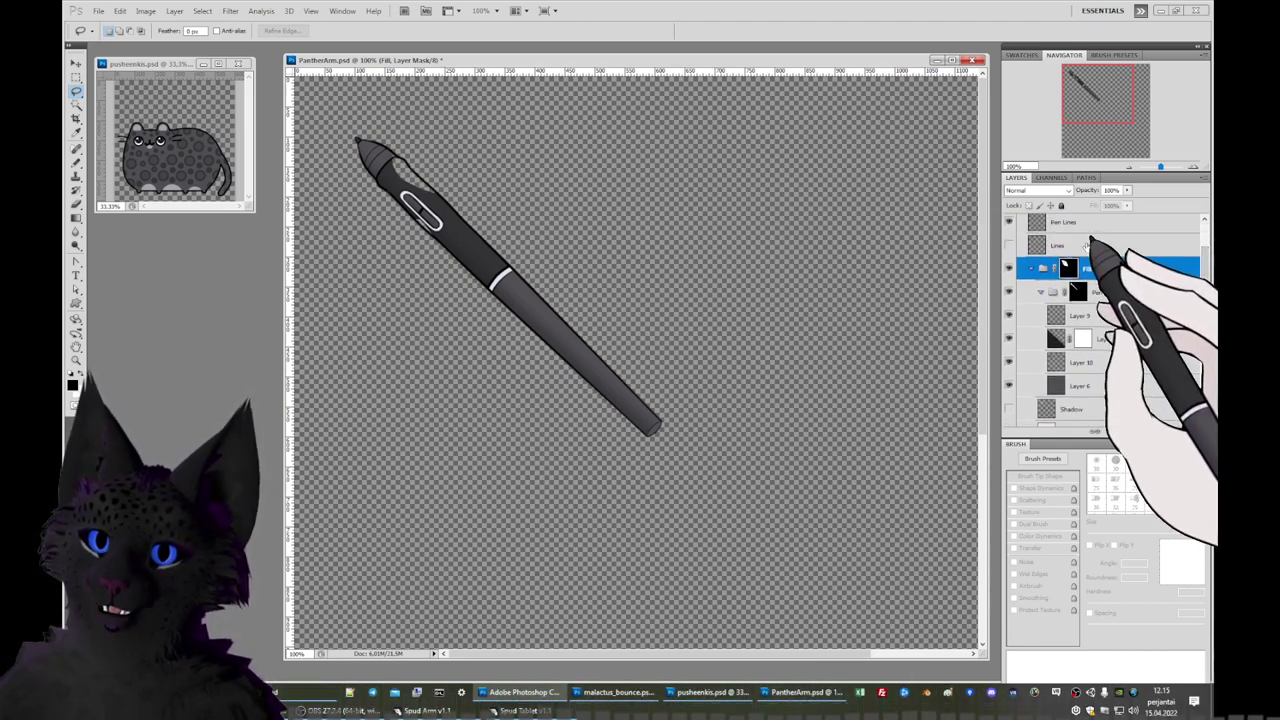
# Turn the hand's Shadow layer and Layer 8 skin colour on and off to preview each, leaving both hidden.
pyautogui.click(1008, 408)
pyautogui.click(1008, 408)
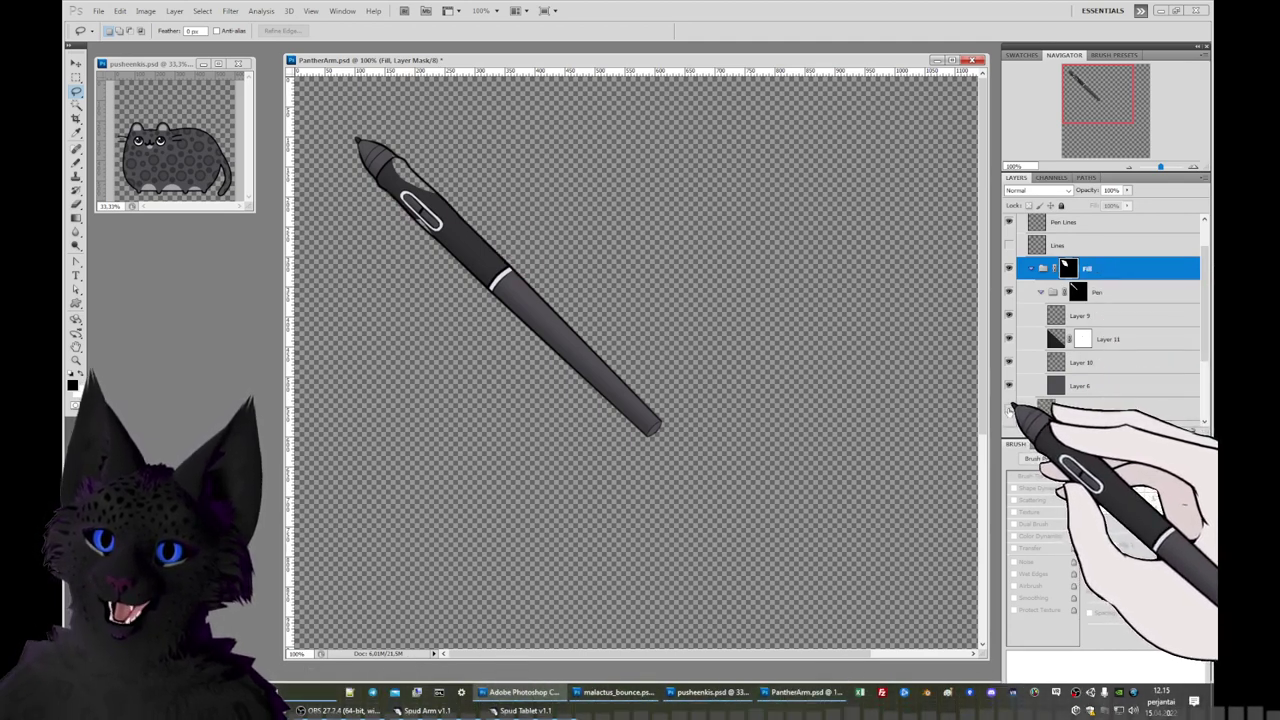
pyautogui.moveTo(1209, 357); pyautogui.dragTo(1207, 375)
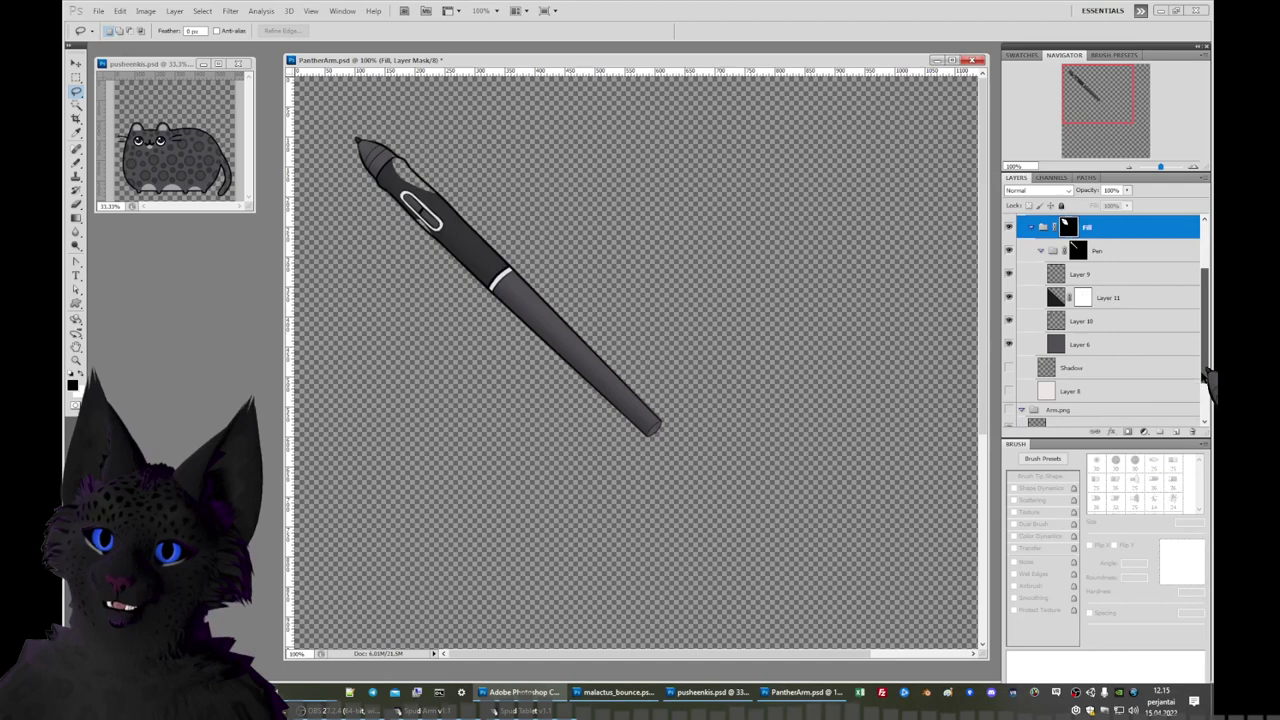
pyautogui.click(1009, 368)
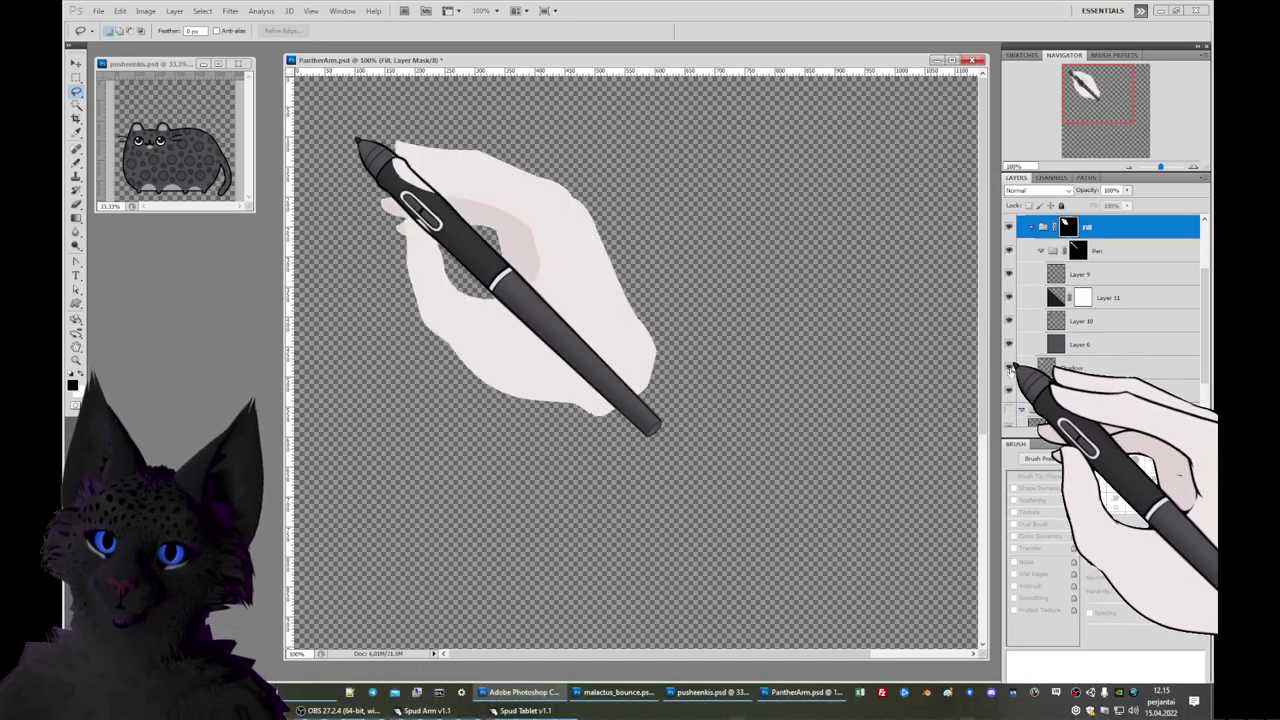
pyautogui.click(1009, 368)
pyautogui.click(1009, 368)
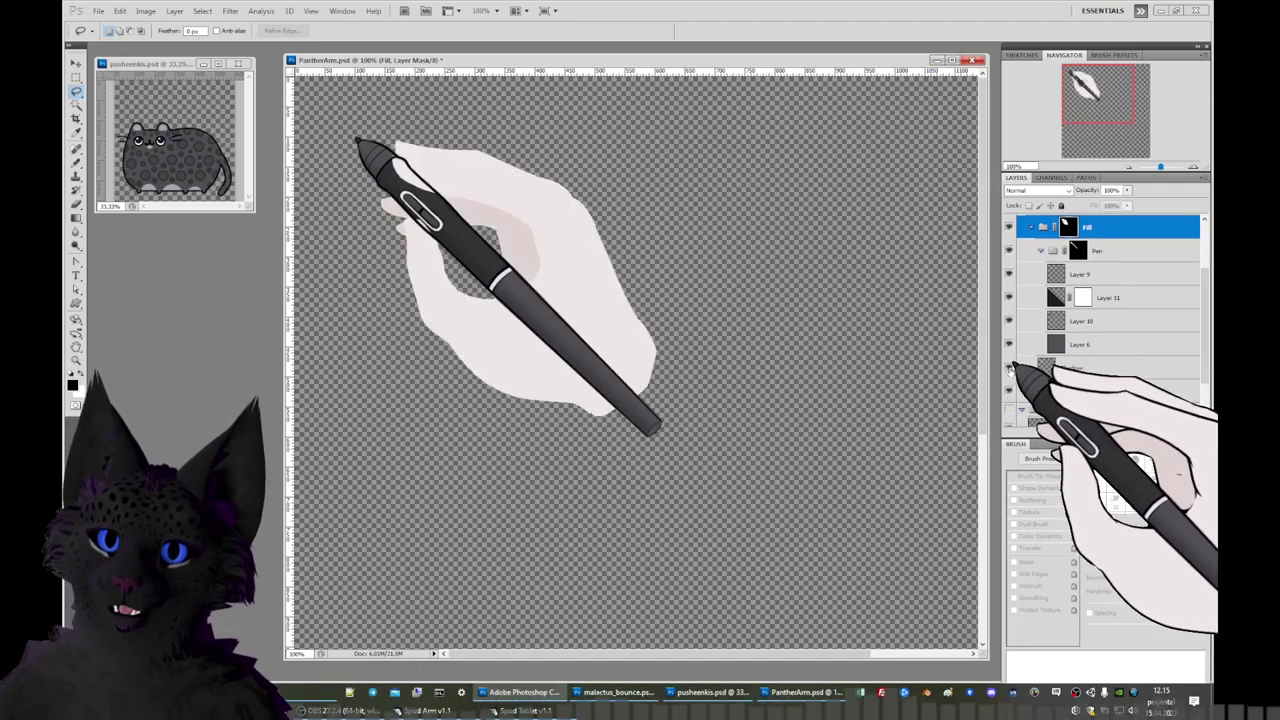
pyautogui.click(1010, 390)
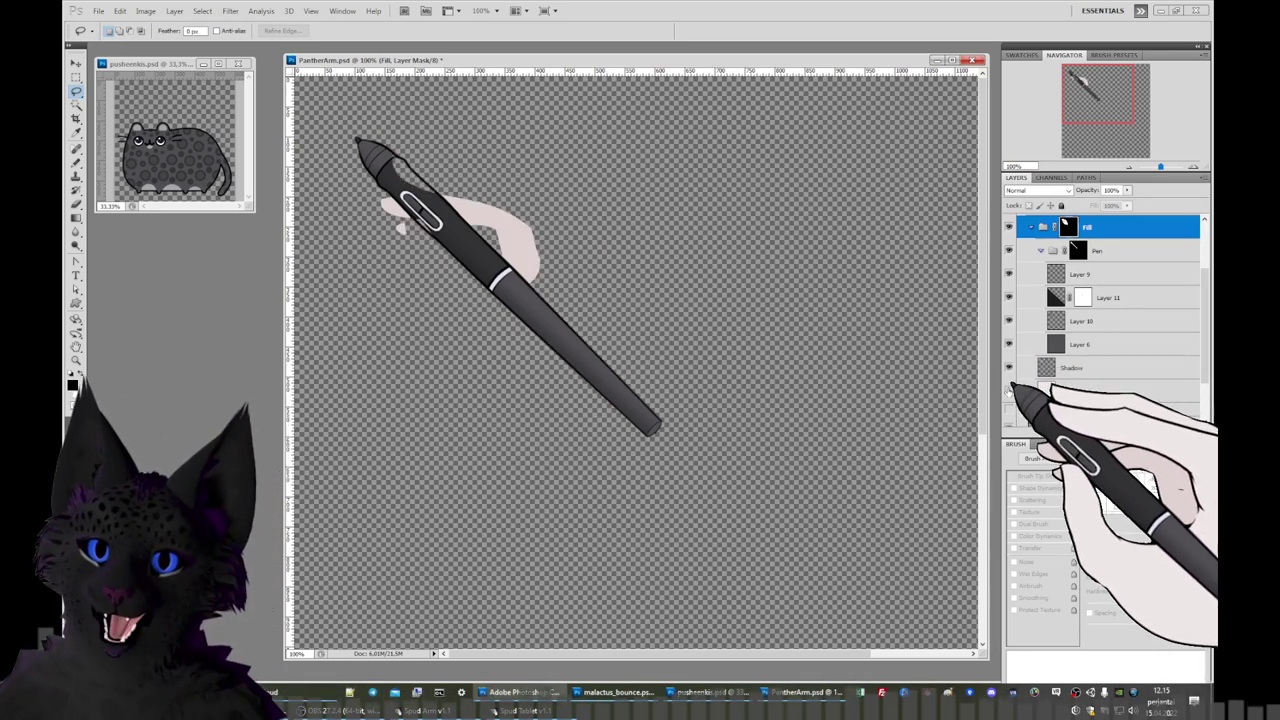
pyautogui.click(1010, 390)
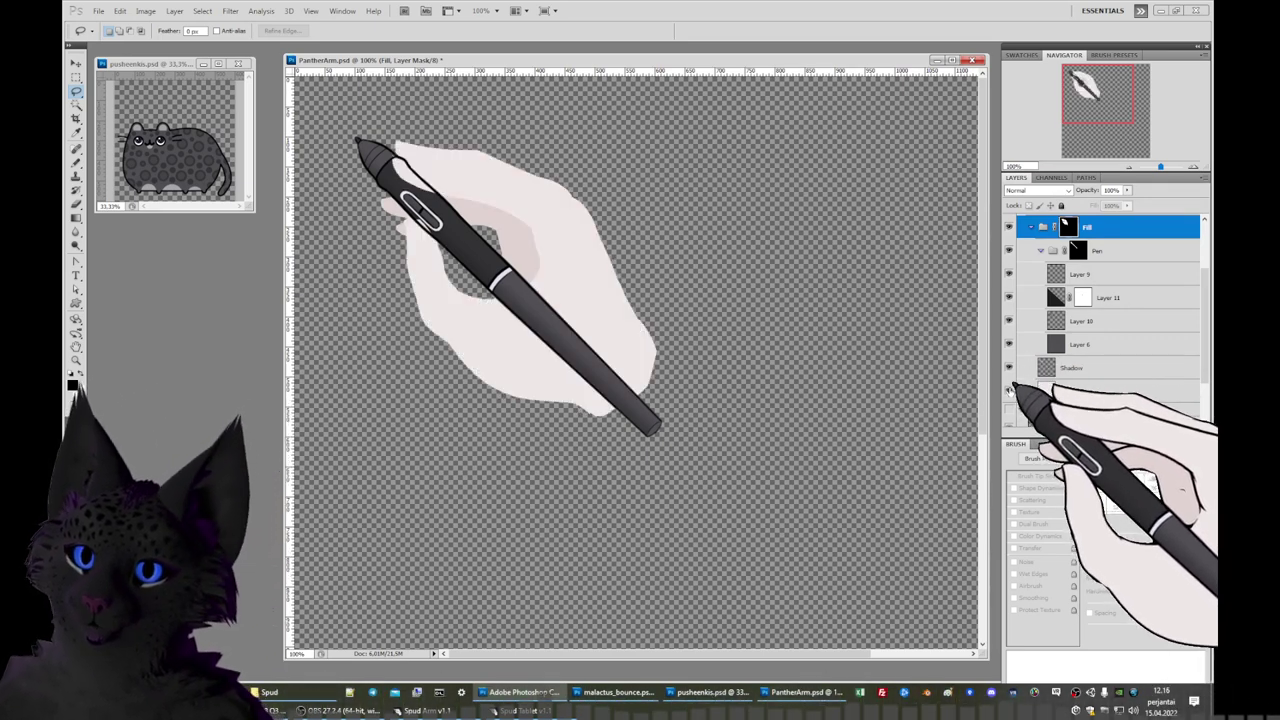
pyautogui.click(1010, 390)
pyautogui.click(1009, 368)
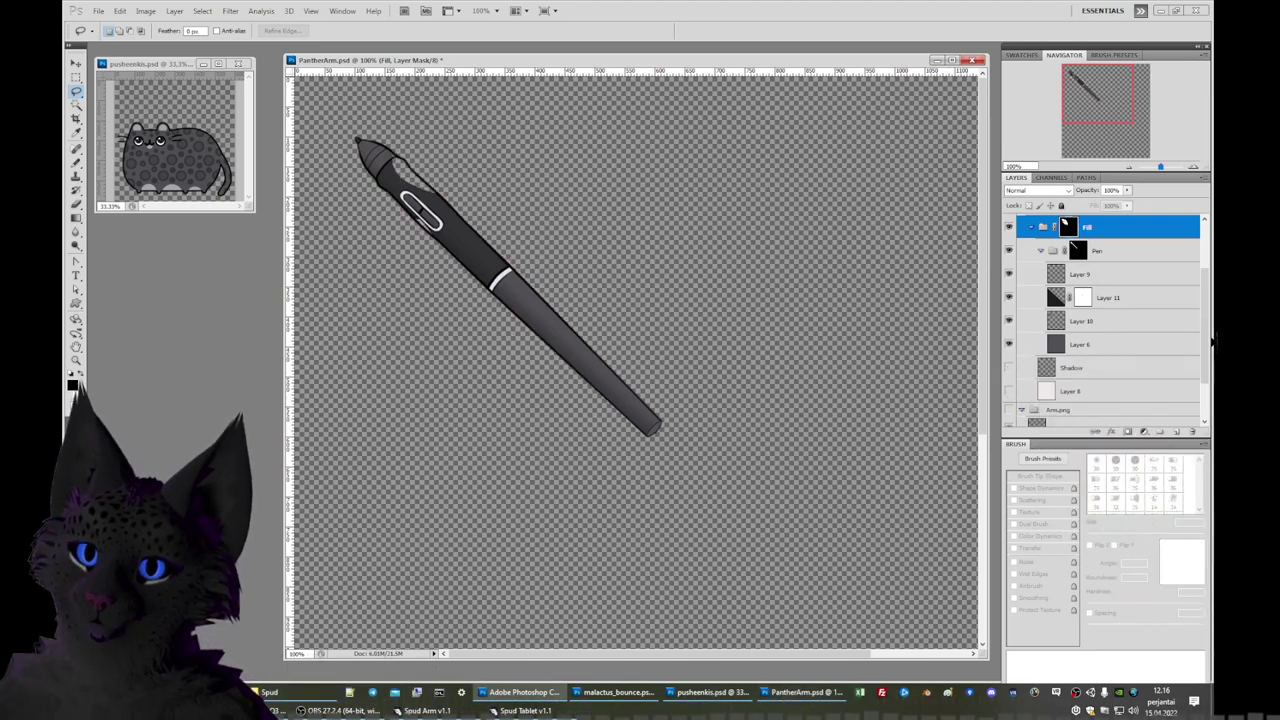
# Show the Lines layer of the Hand.png group again.
pyautogui.moveTo(1210, 356); pyautogui.dragTo(1213, 300)
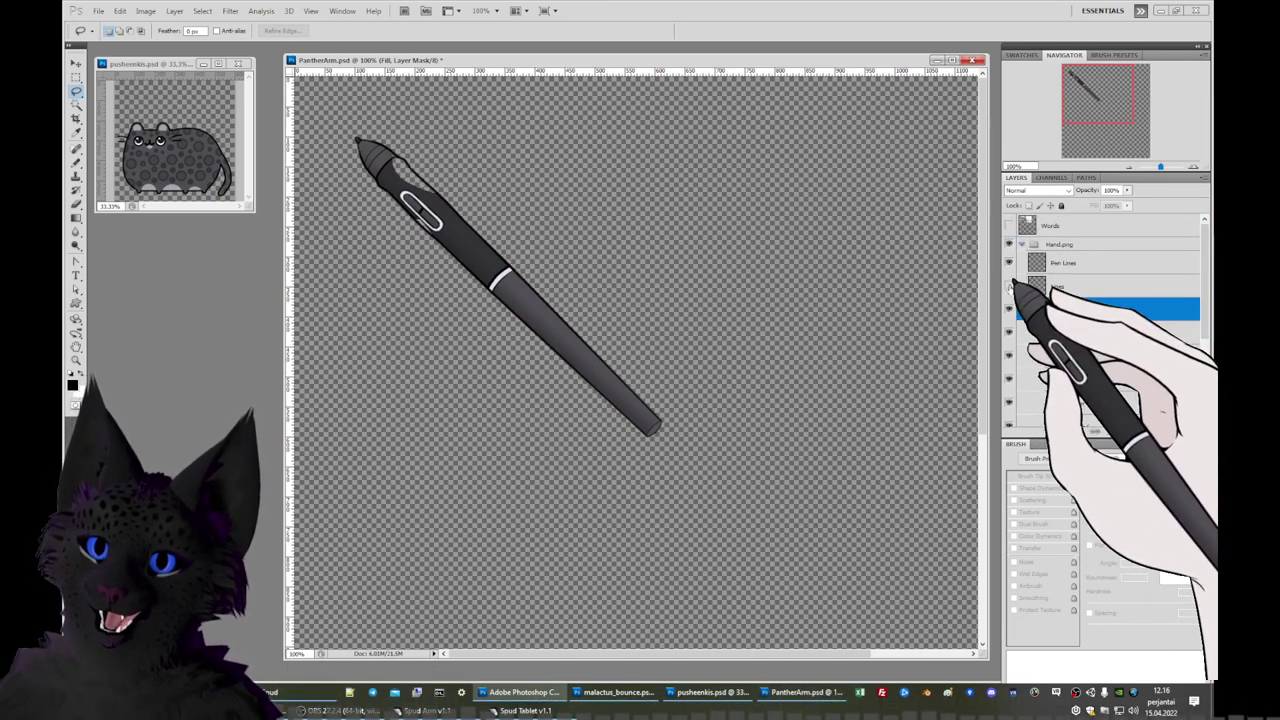
pyautogui.click(1010, 286)
pyautogui.click(1010, 286)
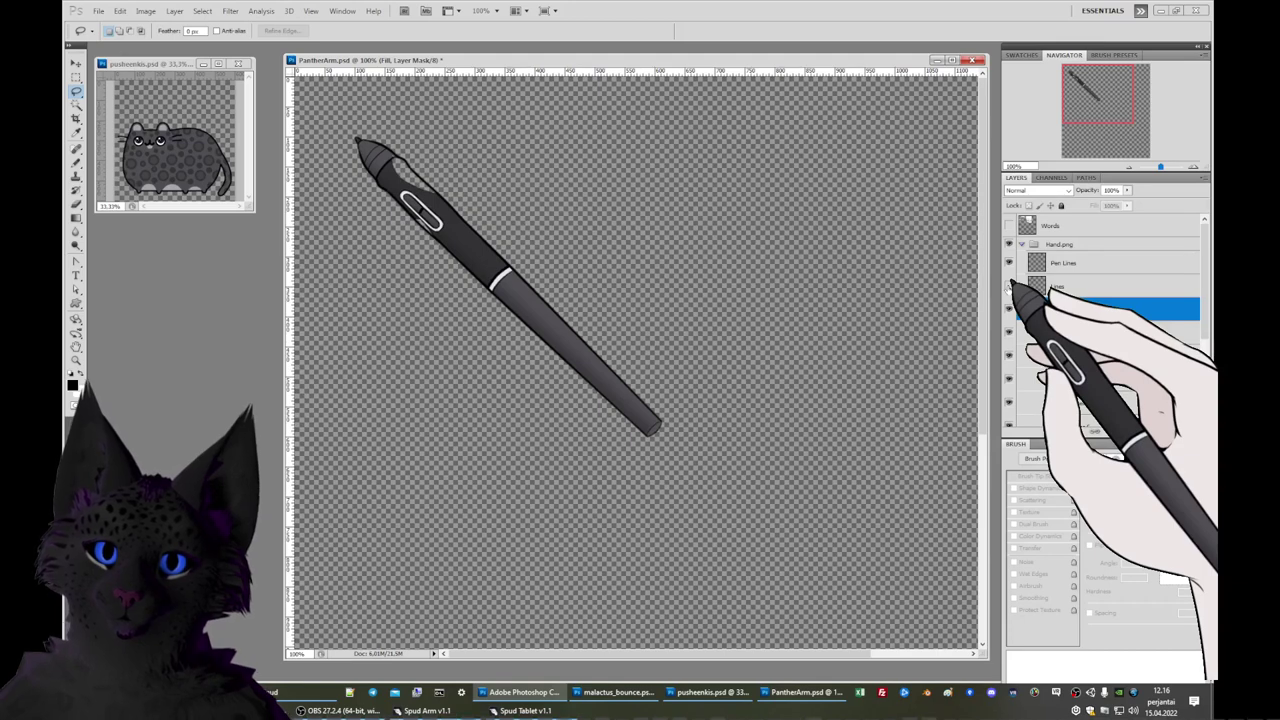
pyautogui.click(1010, 286)
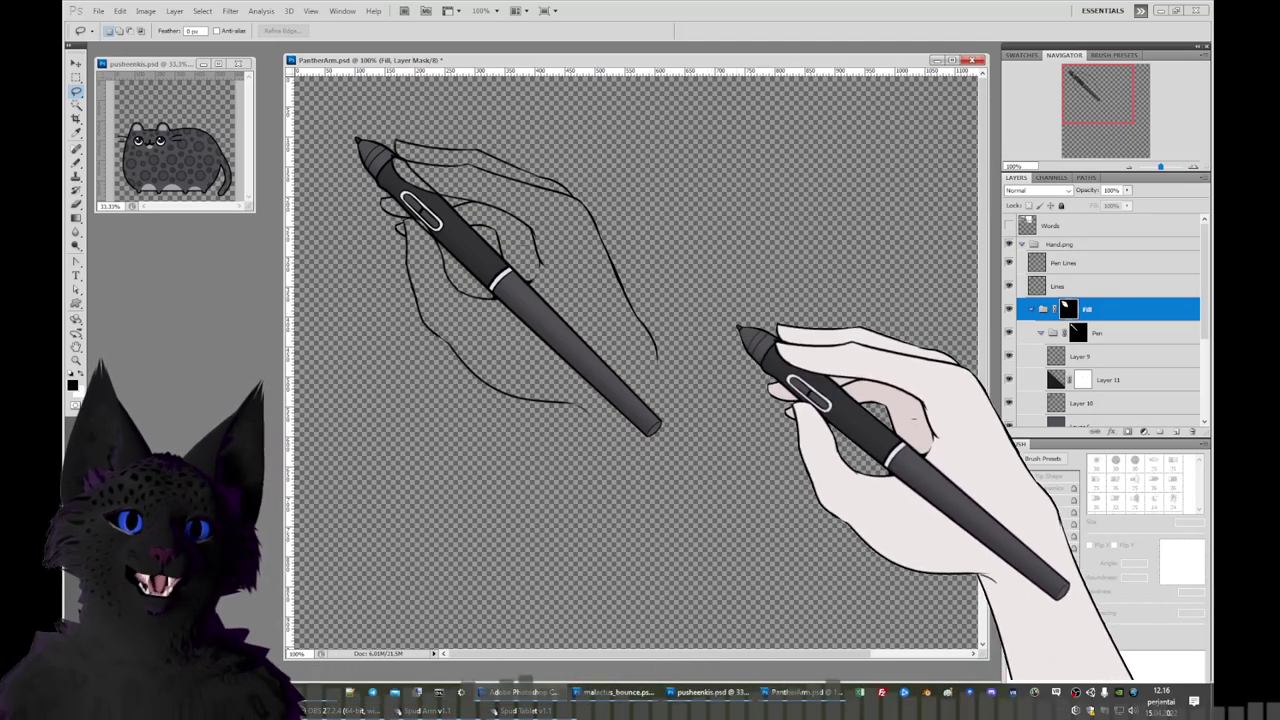
# Add two empty layers above the hand's Lines layer, naming the upper one "pamfer paw", and switch to the Brush tool.
pyautogui.click(1065, 286)
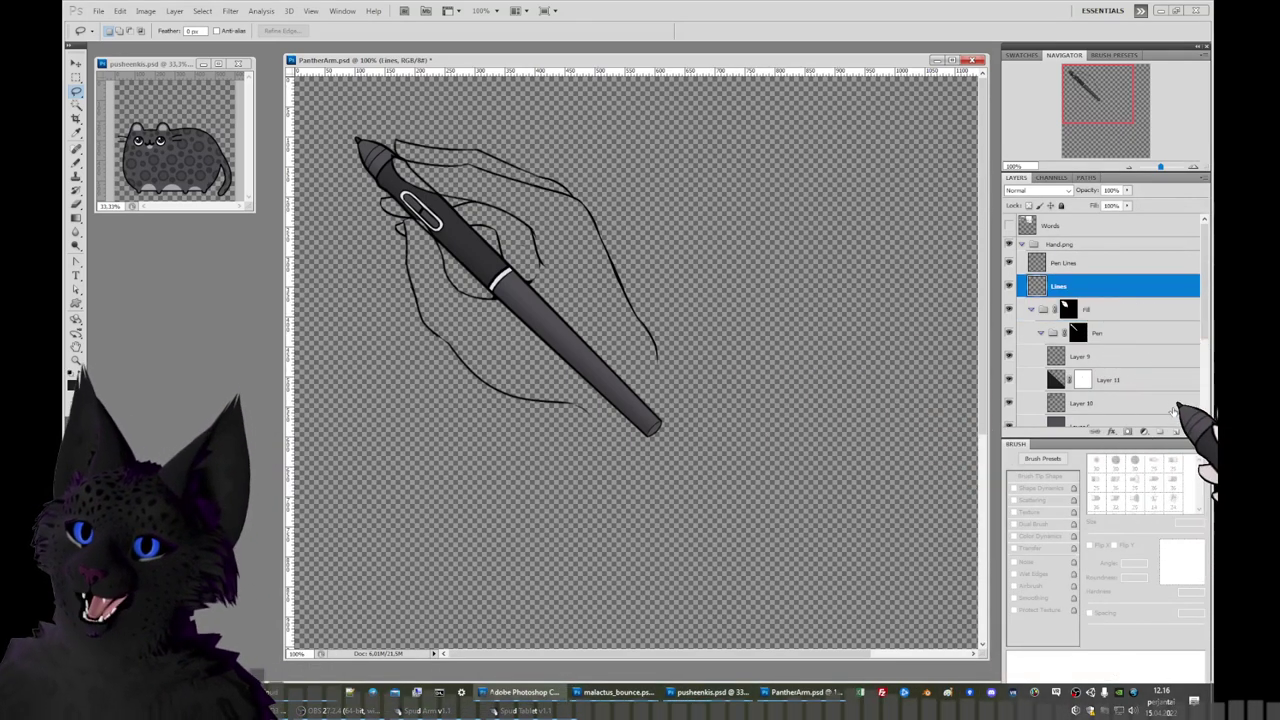
pyautogui.click(1178, 432)
pyautogui.doubleClick(1065, 287)
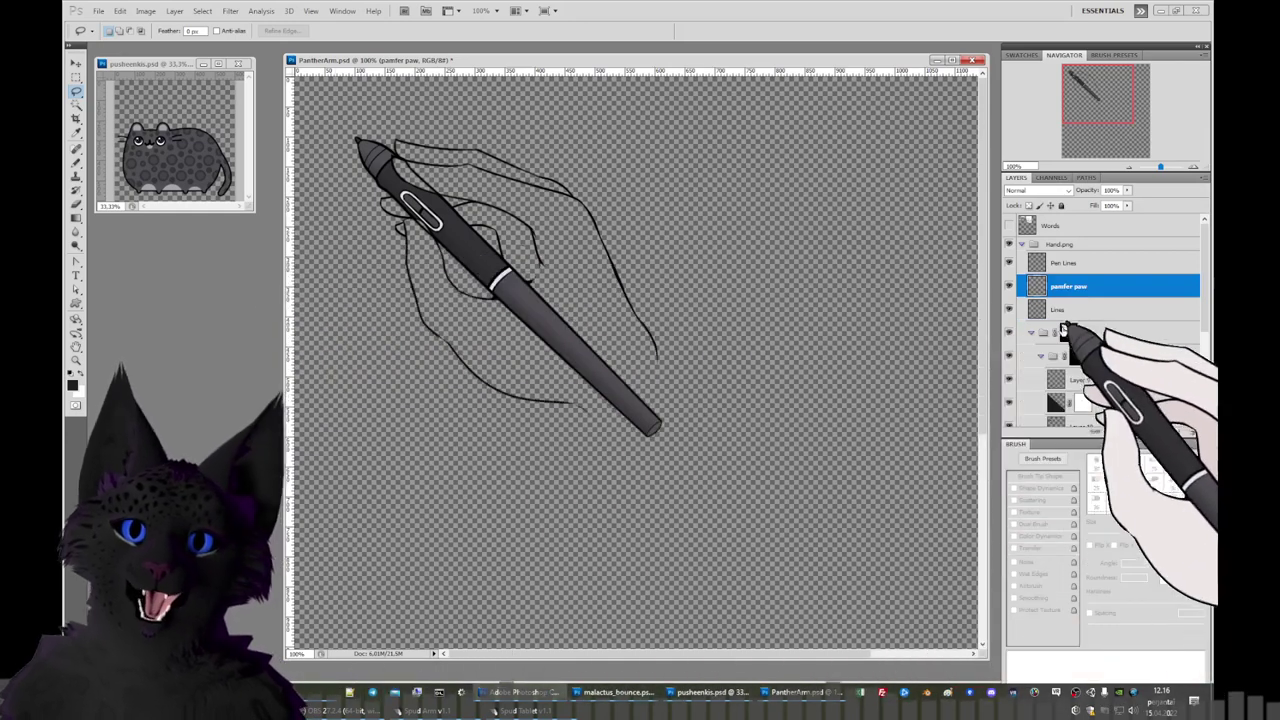
pyautogui.click(1062, 310)
pyautogui.click(1177, 432)
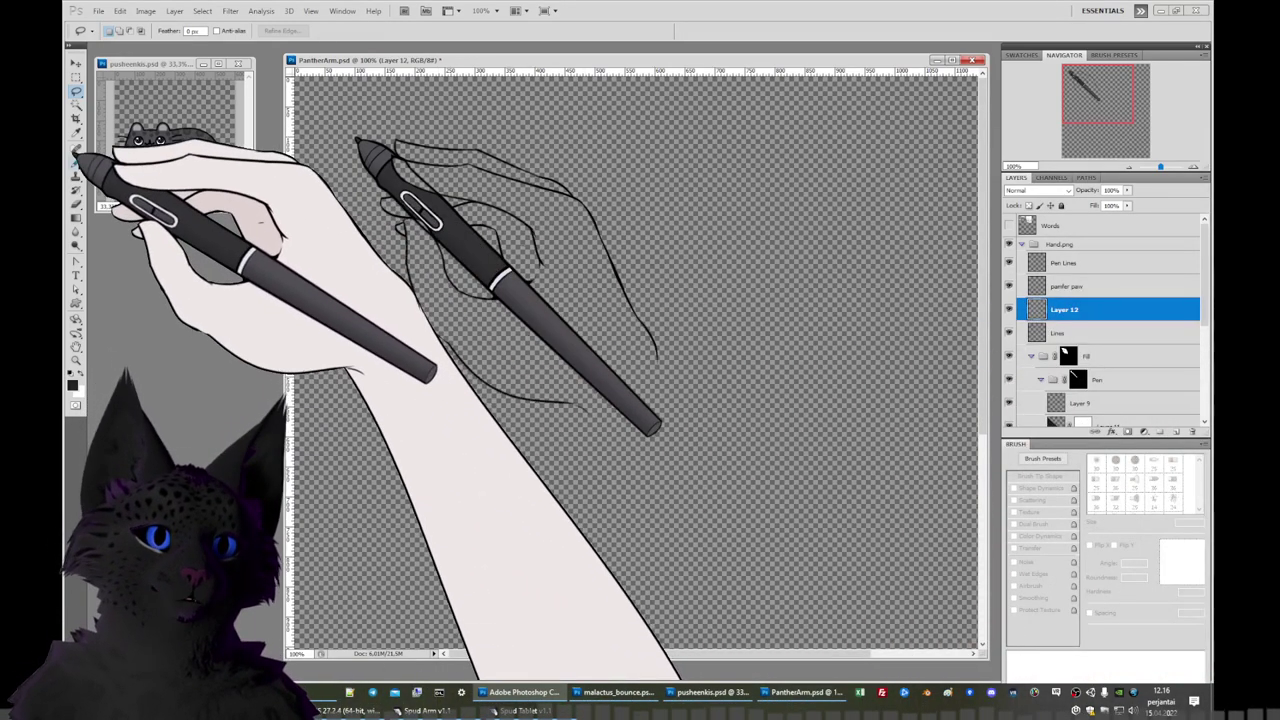
pyautogui.press('b')
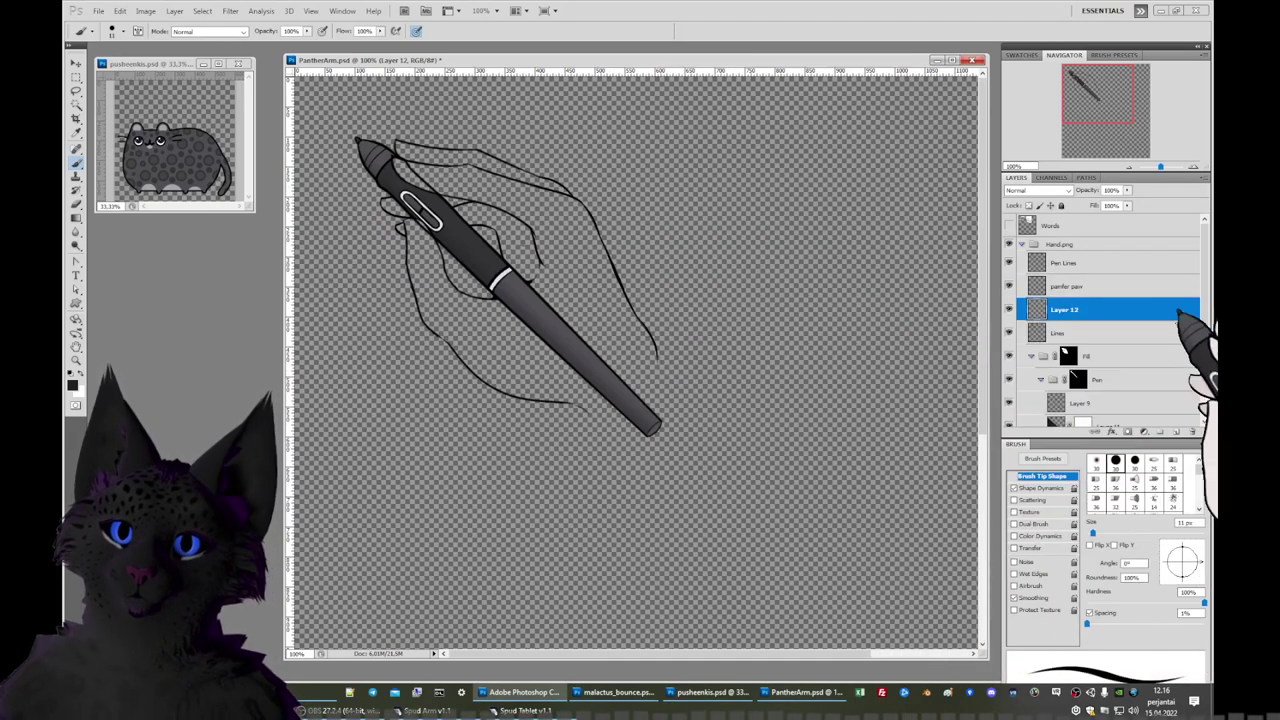
# Add a new layer in the Arm.png Fill group, move it below Layer 7, and rename it as the bottom layer.
pyautogui.moveTo(1204, 280); pyautogui.dragTo(1140, 400)
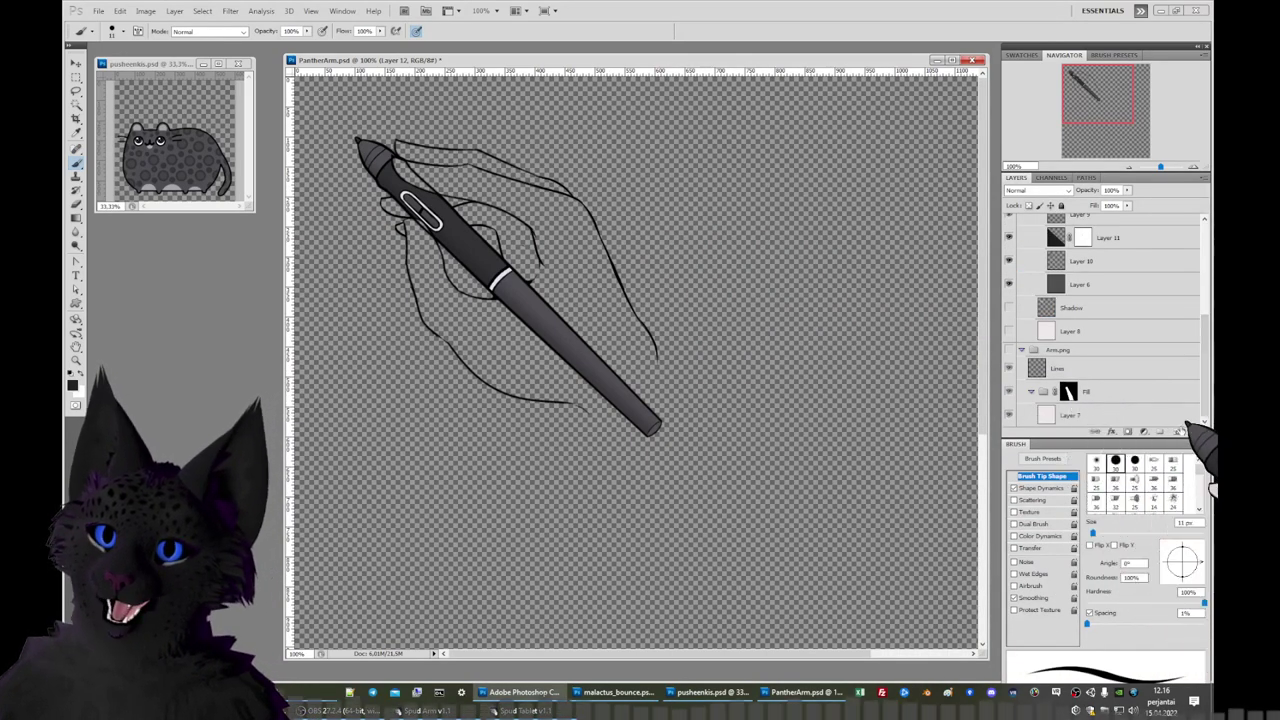
pyautogui.click(1175, 431)
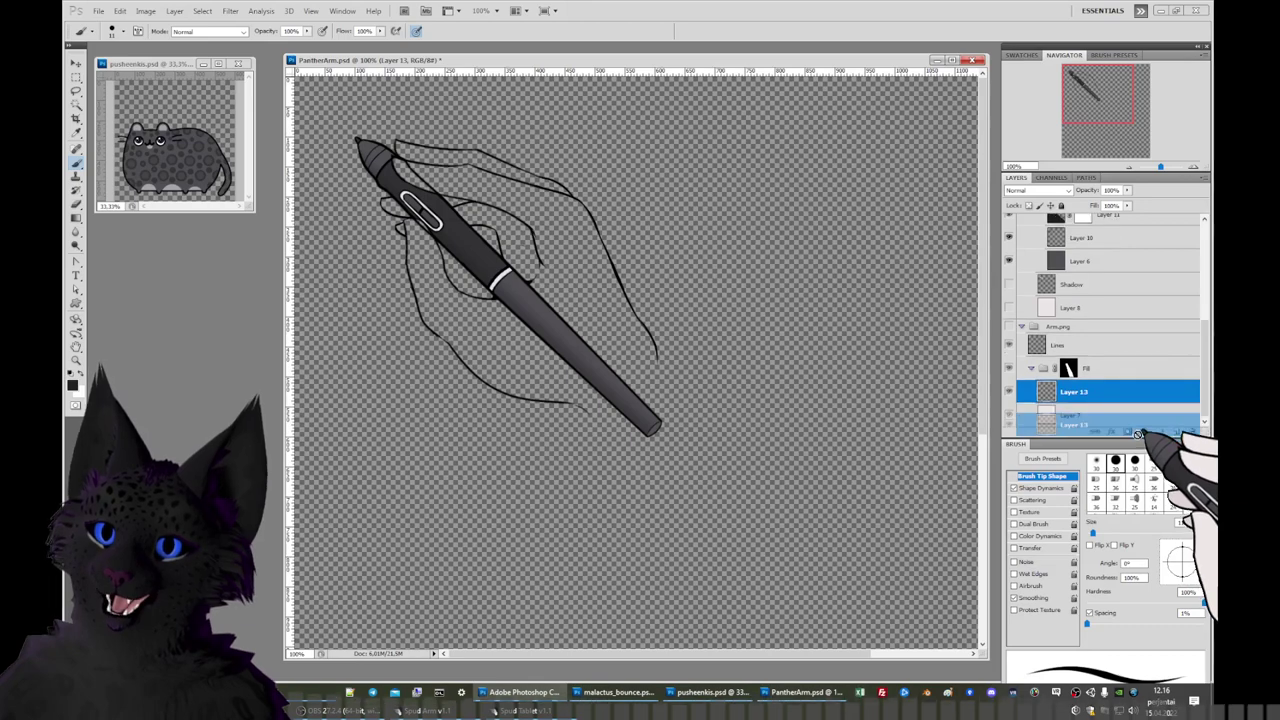
pyautogui.moveTo(1130, 392); pyautogui.dragTo(1110, 420)
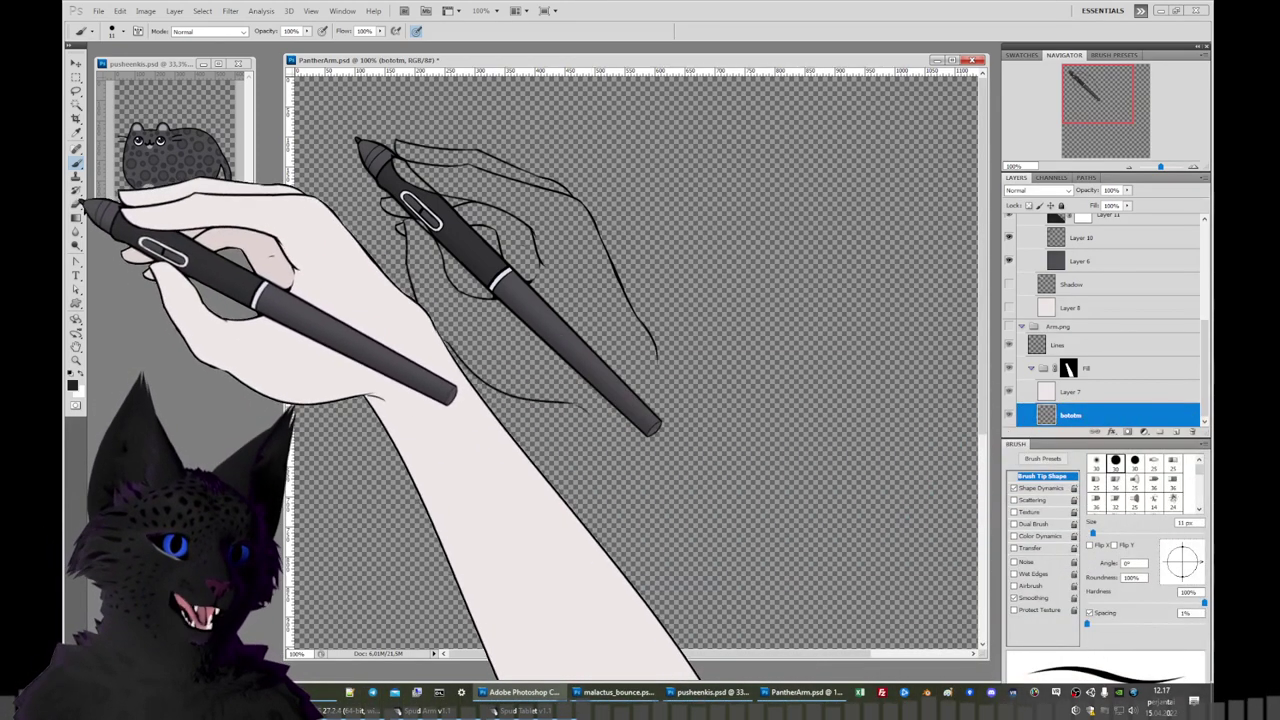
# Fill the new bottom layer with white using the Paint Bucket and move it out of the groups, below Arm.png.
pyautogui.click(76, 217)
pyautogui.moveTo(80, 218); pyautogui.dragTo(114, 234)
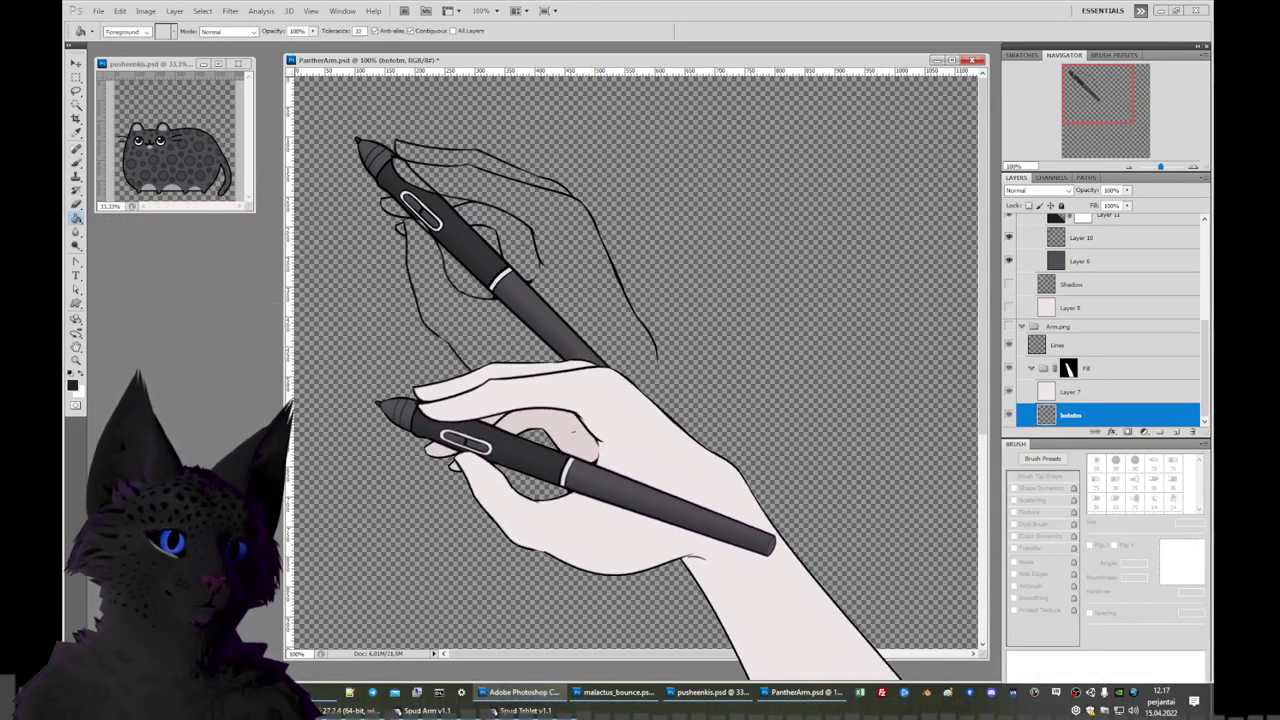
pyautogui.click(378, 381)
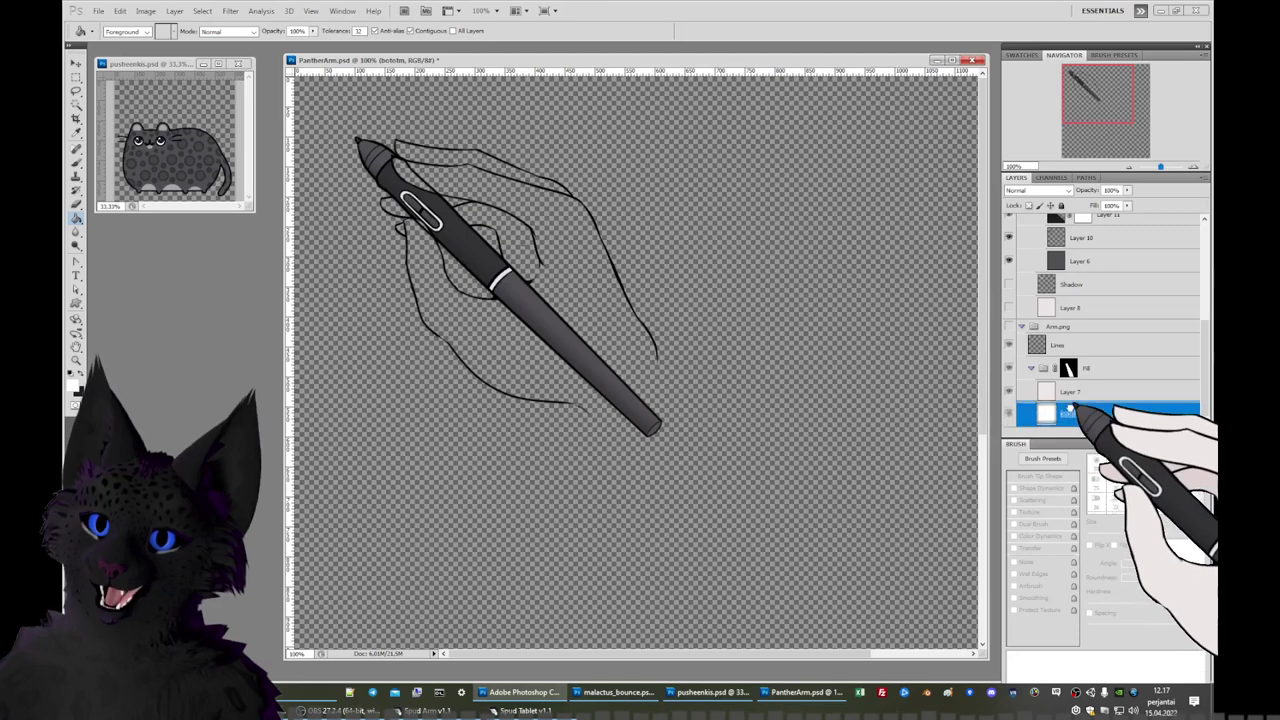
pyautogui.moveTo(1088, 414)
pyautogui.mouseDown()
pyautogui.moveTo(1083, 333)
pyautogui.moveTo(1082, 428)
pyautogui.moveTo(1094, 423)
pyautogui.moveTo(1055, 339)
pyautogui.moveTo(1070, 428)
pyautogui.mouseUp()
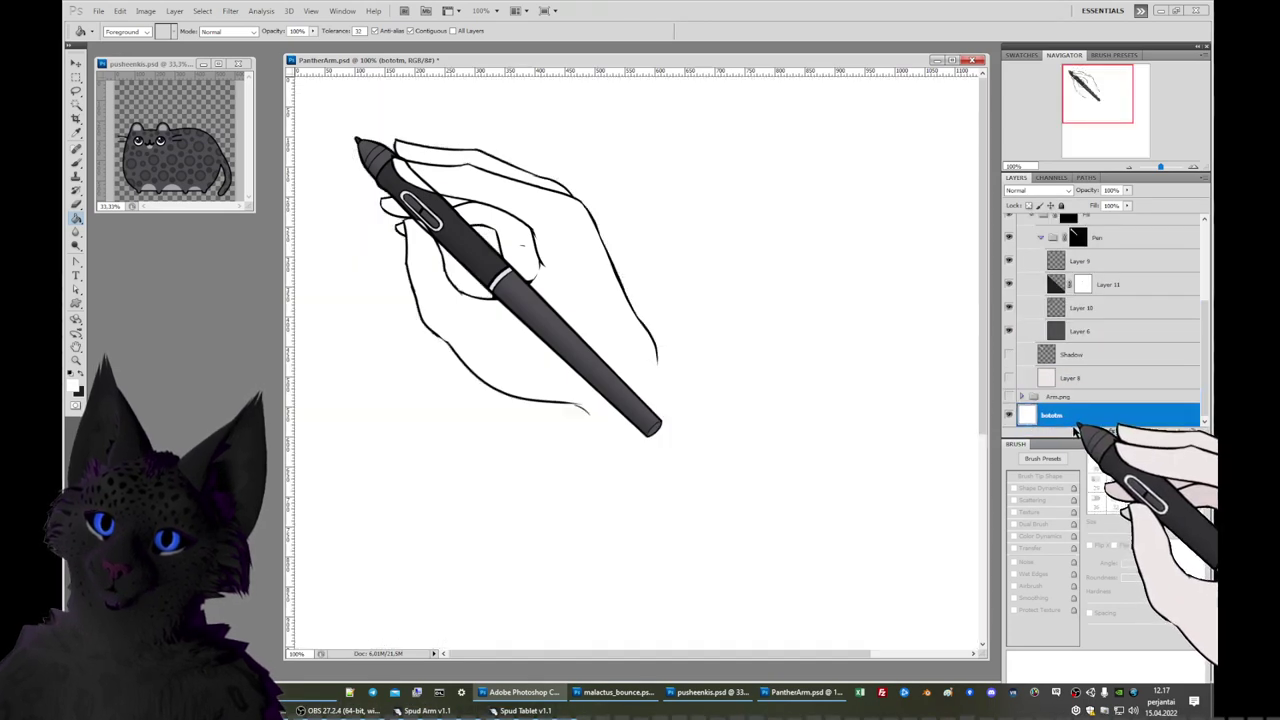
# Scribble test strokes on Layer 12 to the right of the hand with an 11 px black brush.
pyautogui.scroll(5, 1100, 320)
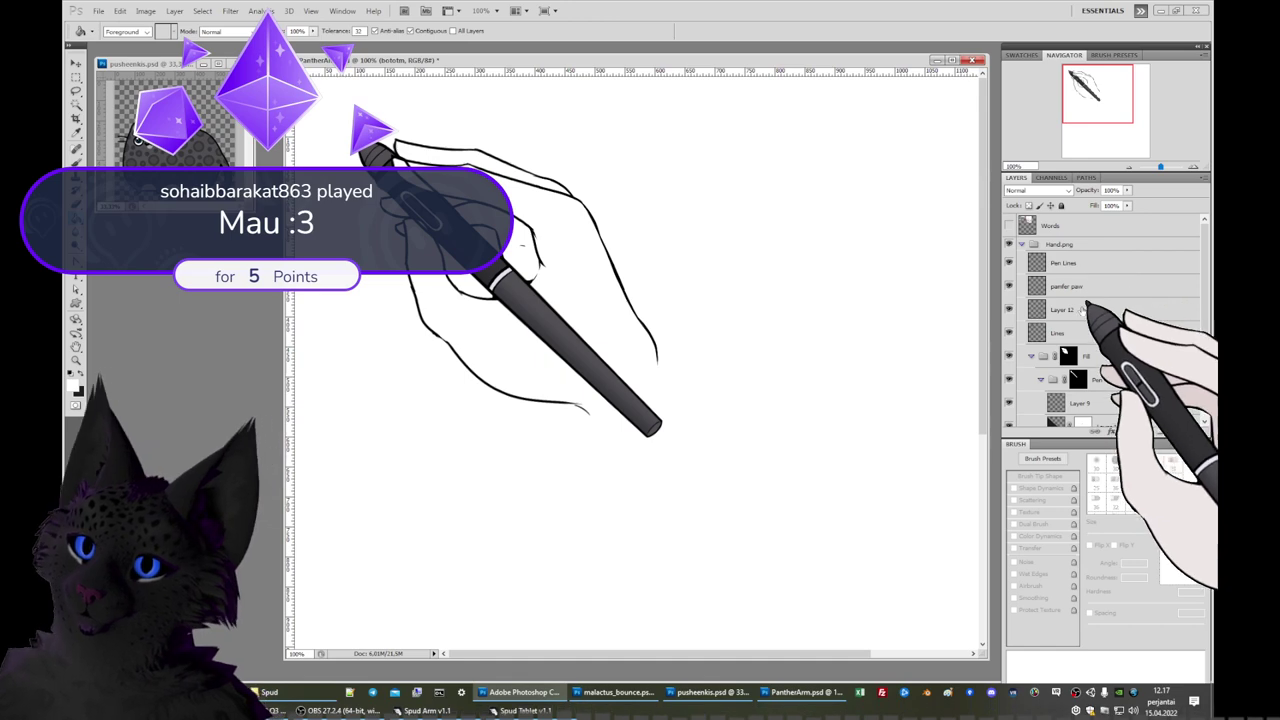
pyautogui.click(1065, 309)
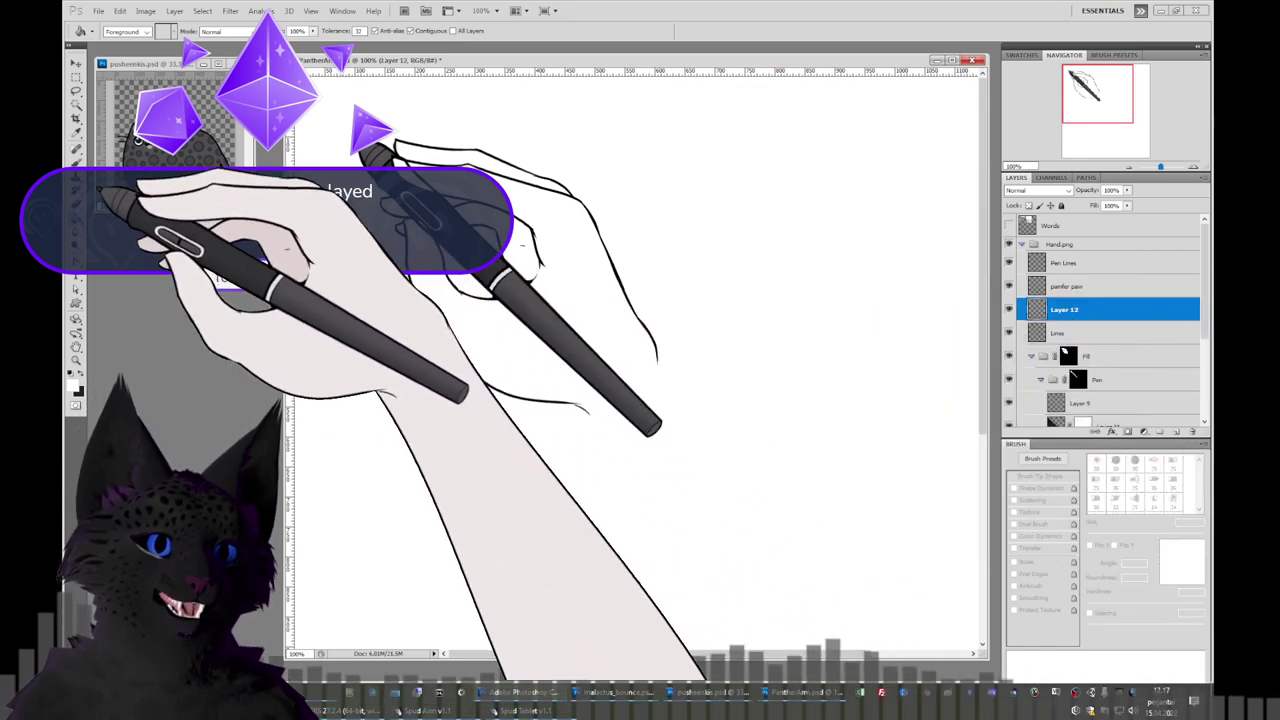
pyautogui.press('b')
pyautogui.click(181, 31)
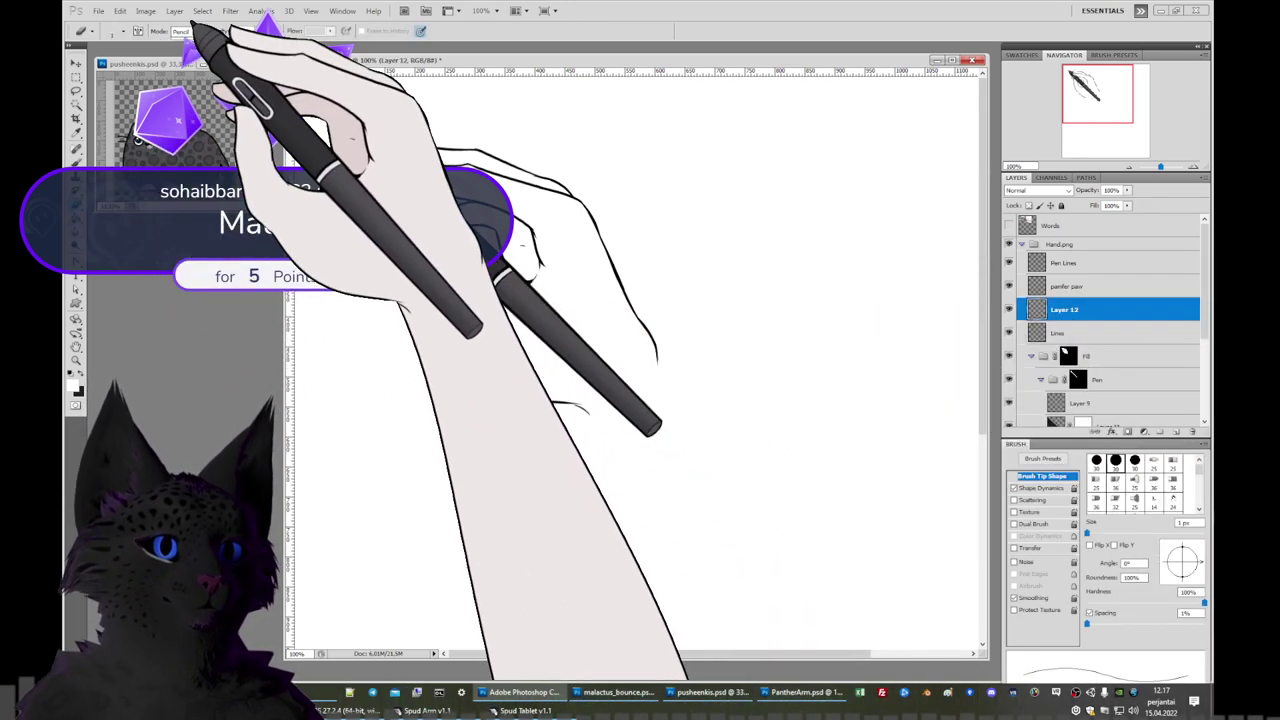
pyautogui.press('Escape')
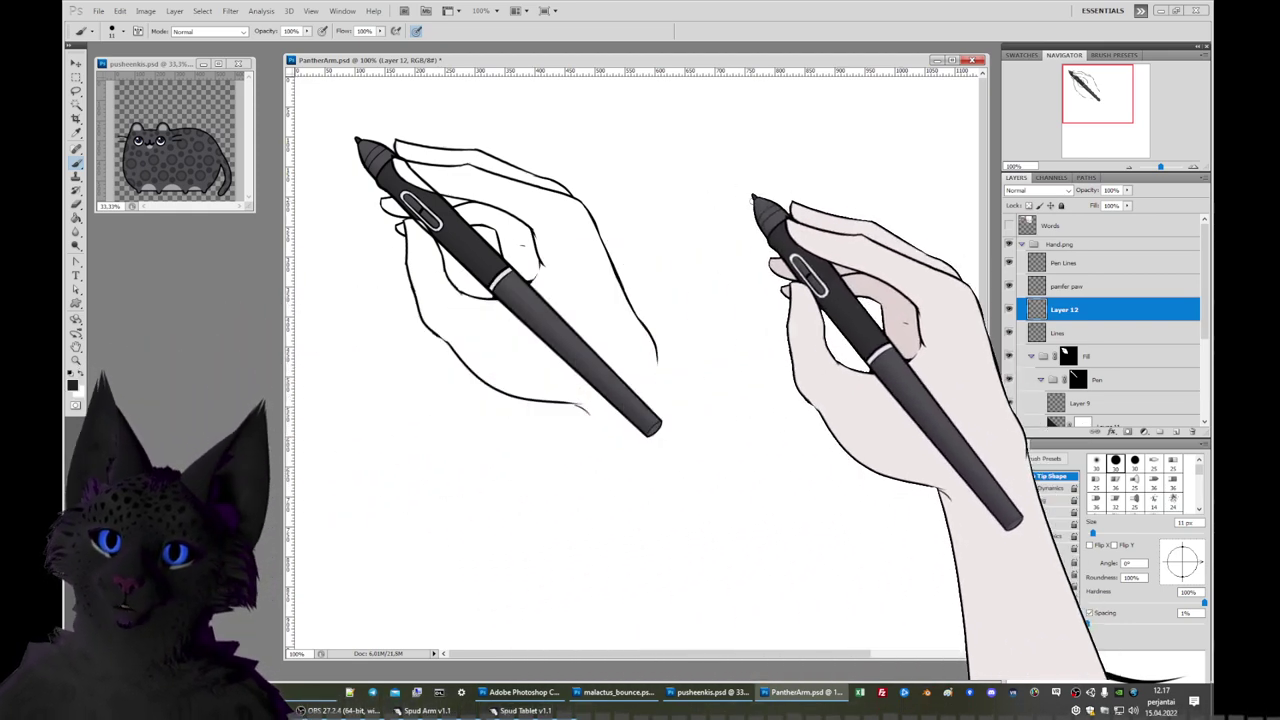
pyautogui.moveTo(755, 201)
pyautogui.mouseDown()
pyautogui.moveTo(798, 200)
pyautogui.moveTo(797, 243)
pyautogui.moveTo(828, 248)
pyautogui.mouseUp()
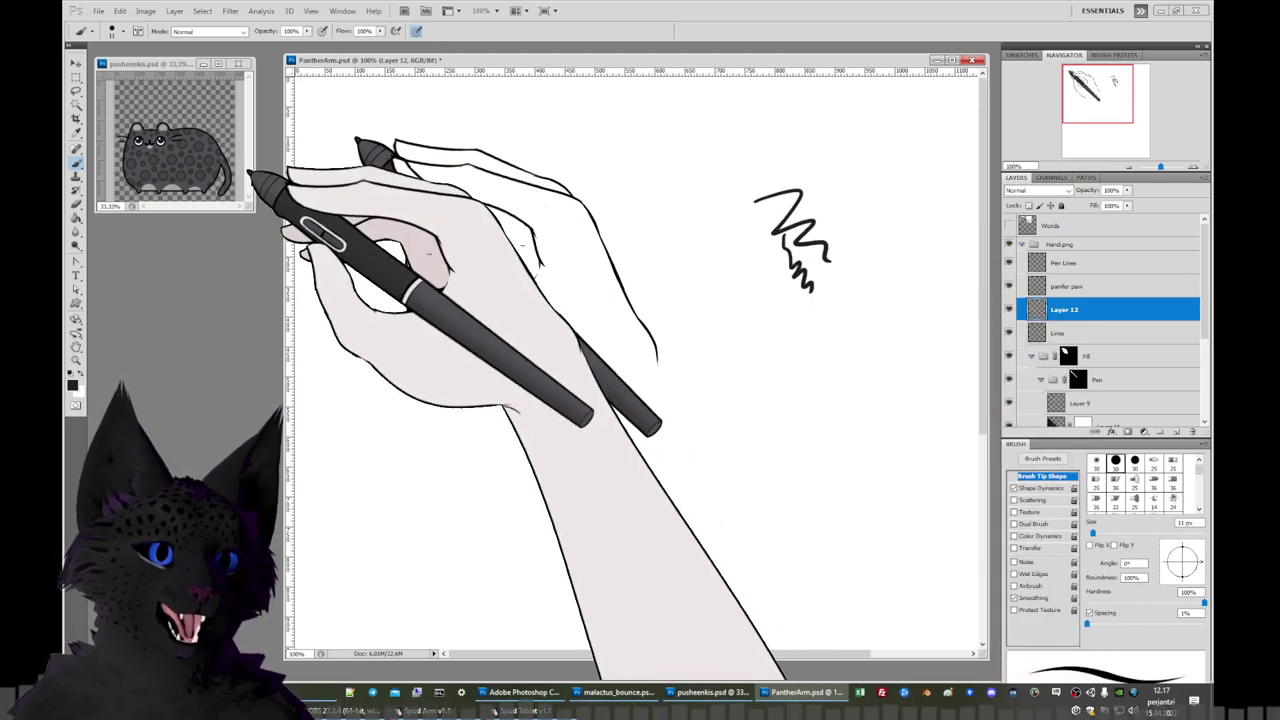
# Erase the test scribble from Layer 12 with a 45 px hard round eraser.
pyautogui.press('e')
pyautogui.rightClick(824, 213)
pyautogui.scroll(2, 866, 240)
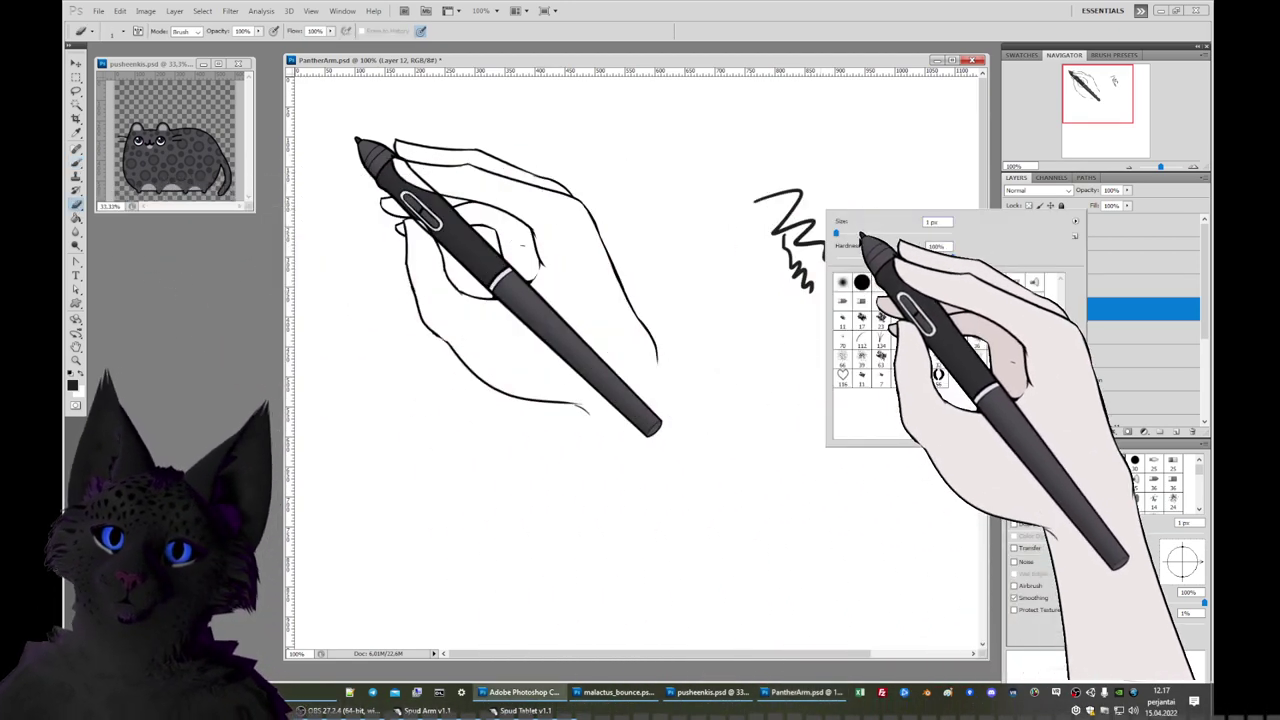
pyautogui.click(909, 286)
pyautogui.click(806, 187)
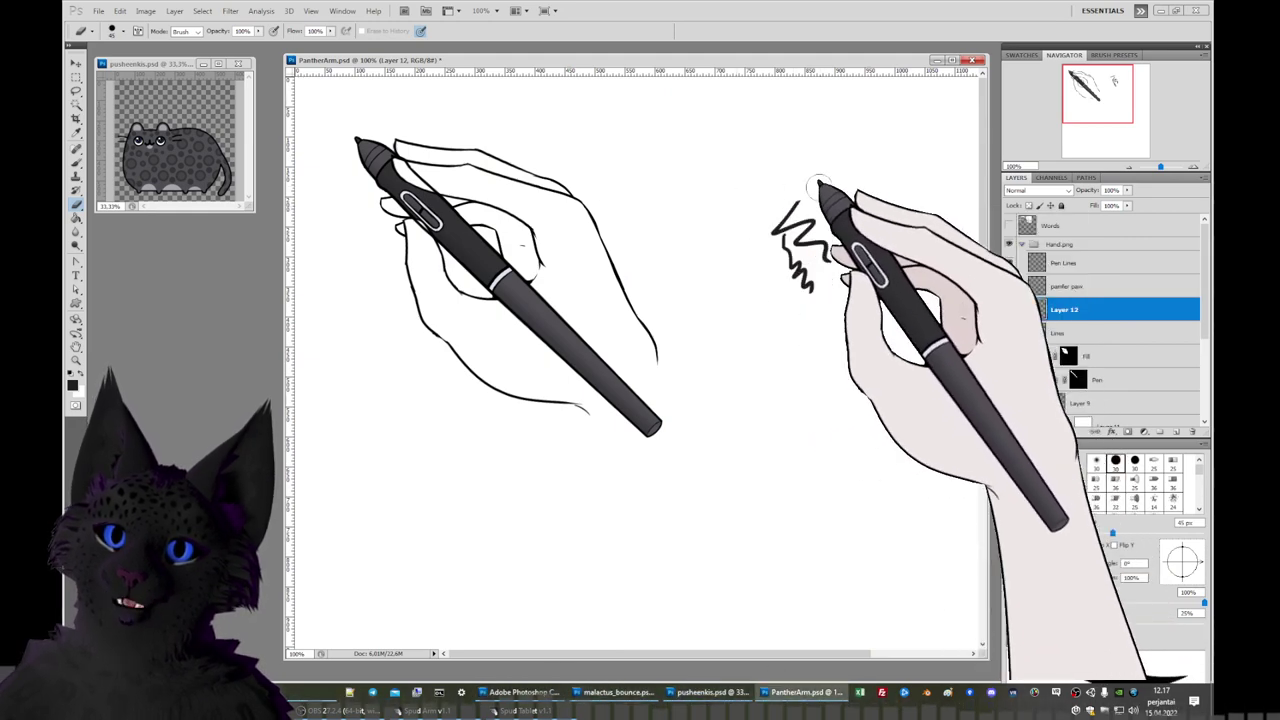
pyautogui.moveTo(829, 194)
pyautogui.mouseDown()
pyautogui.moveTo(795, 262)
pyautogui.moveTo(829, 286)
pyautogui.mouseUp()
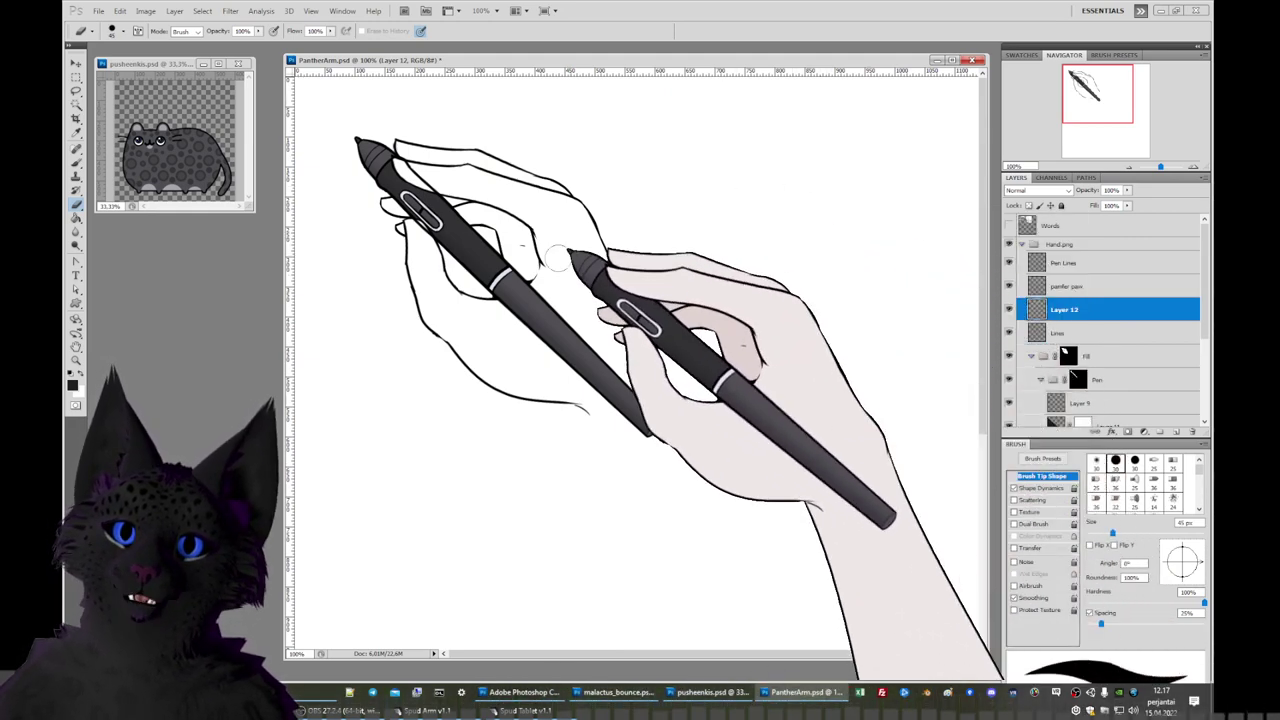
# Try a wavy stroke on Layer 12 with the 11 px brush and undo it.
pyautogui.click(75, 162)
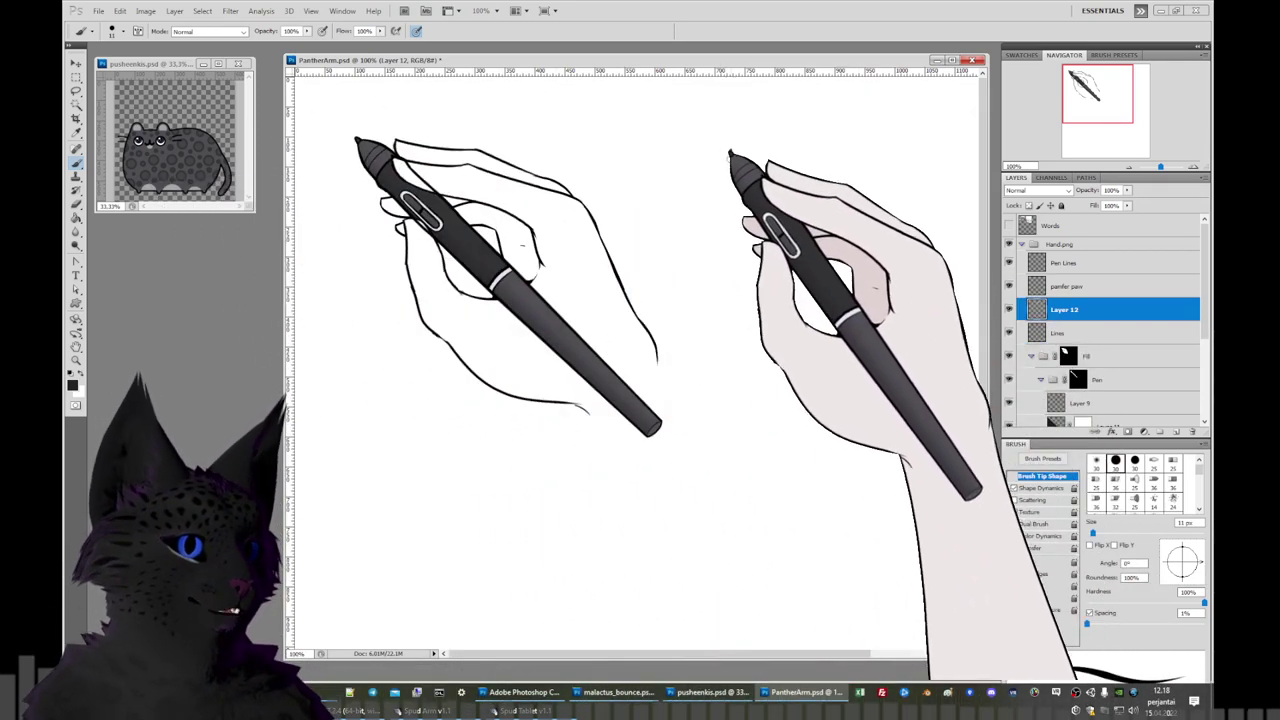
pyautogui.moveTo(729, 152)
pyautogui.mouseDown()
pyautogui.moveTo(785, 206)
pyautogui.moveTo(792, 238)
pyautogui.mouseUp()
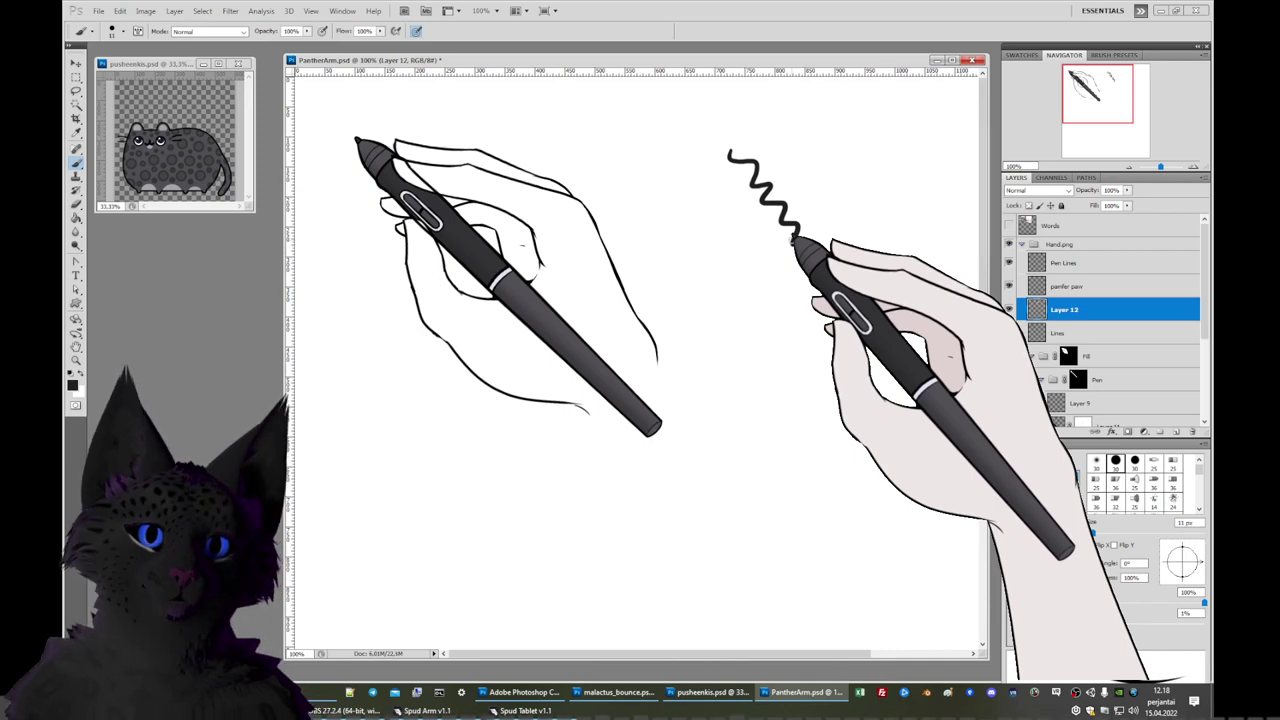
pyautogui.hotkey('ctrl', 'z')
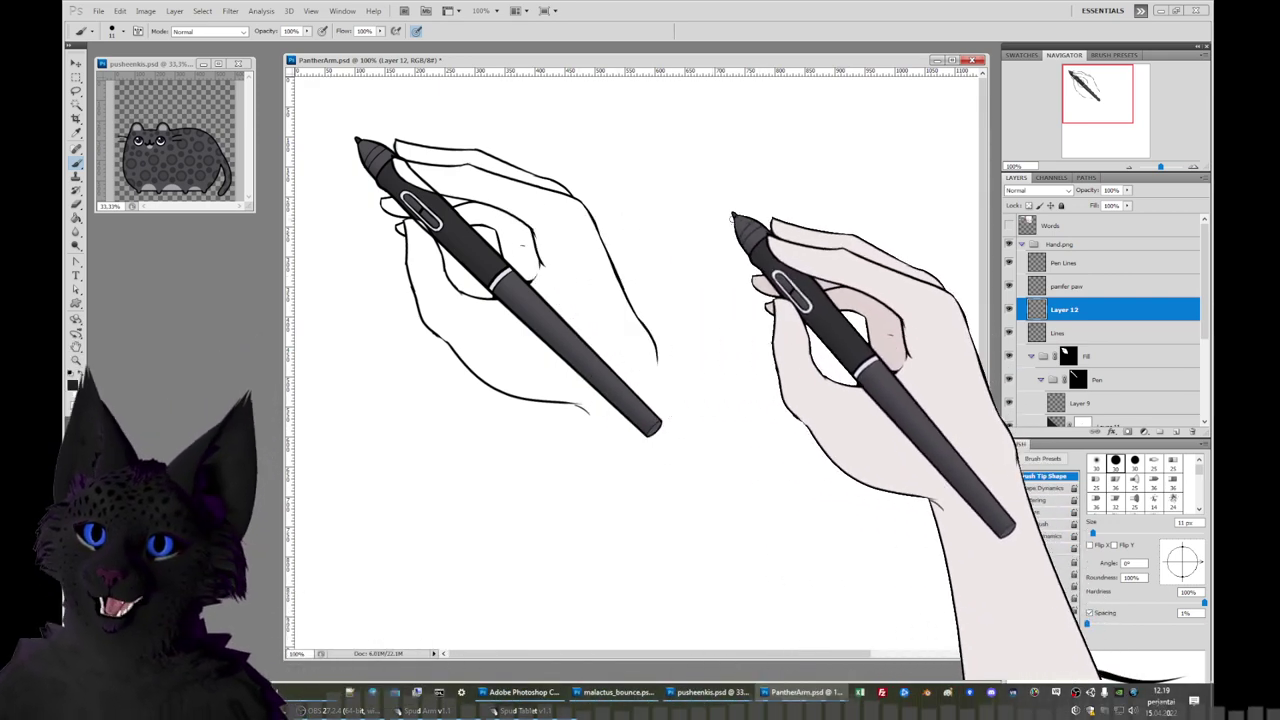
# Check the Lines layer by toggling its visibility, and lower its opacity to 32%.
pyautogui.click(1076, 262)
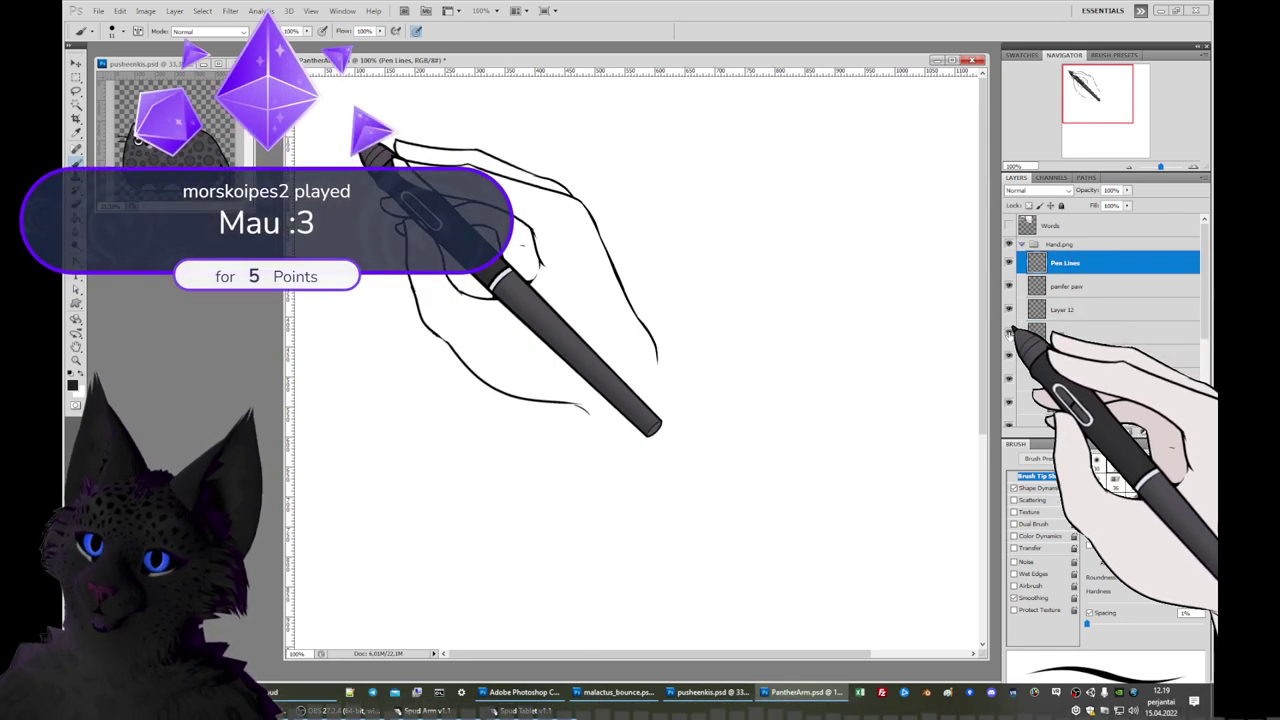
pyautogui.click(1010, 332)
pyautogui.click(1010, 333)
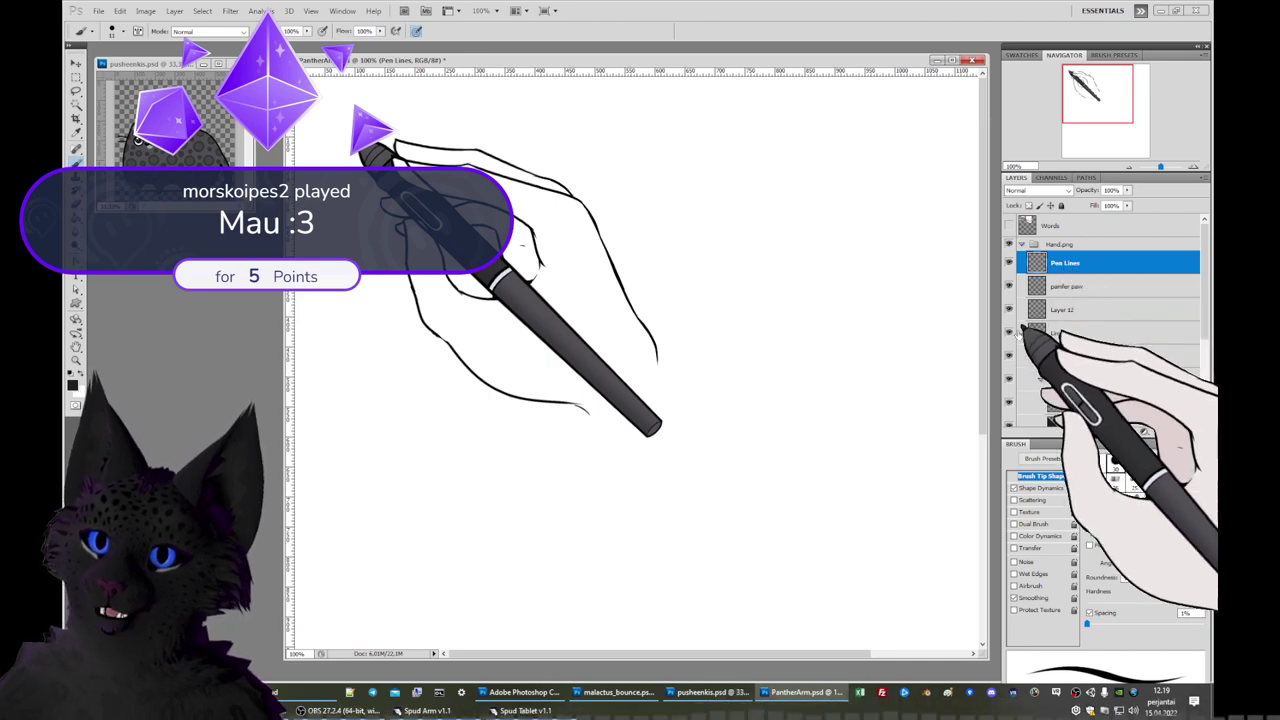
pyautogui.click(1052, 333)
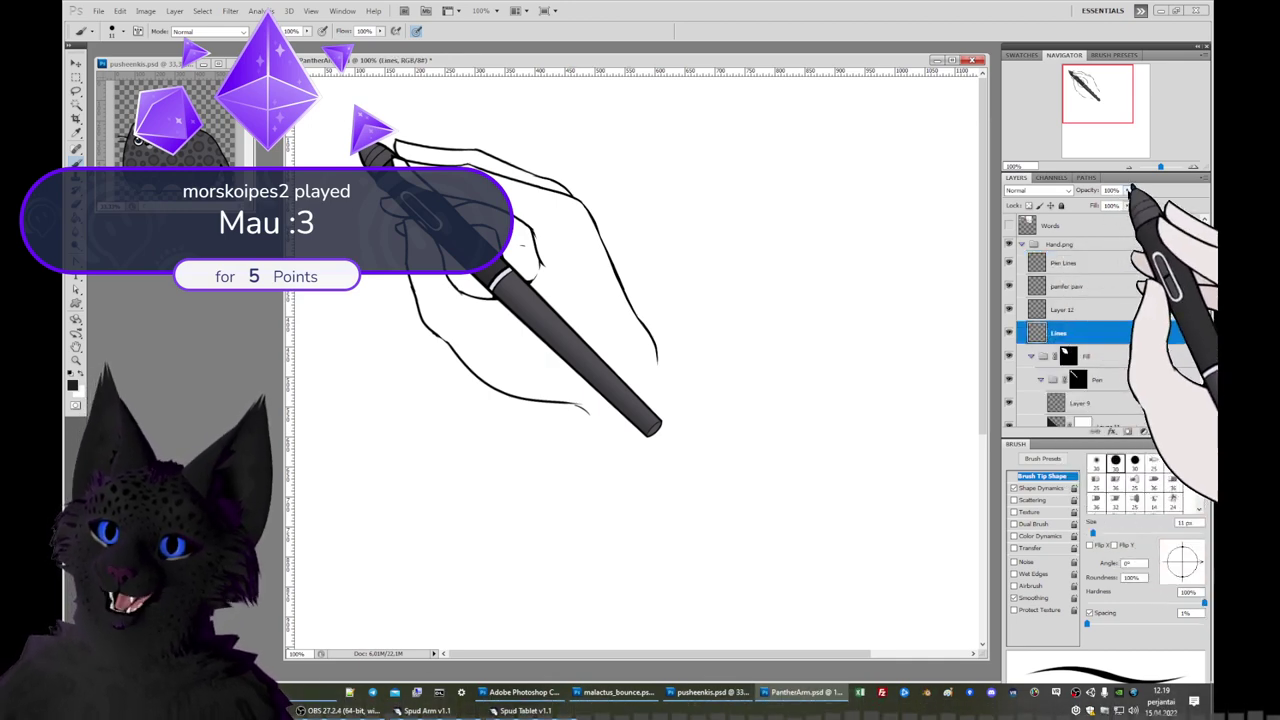
pyautogui.click(1090, 199)
pyautogui.moveTo(1090, 199); pyautogui.dragTo(1087, 204)
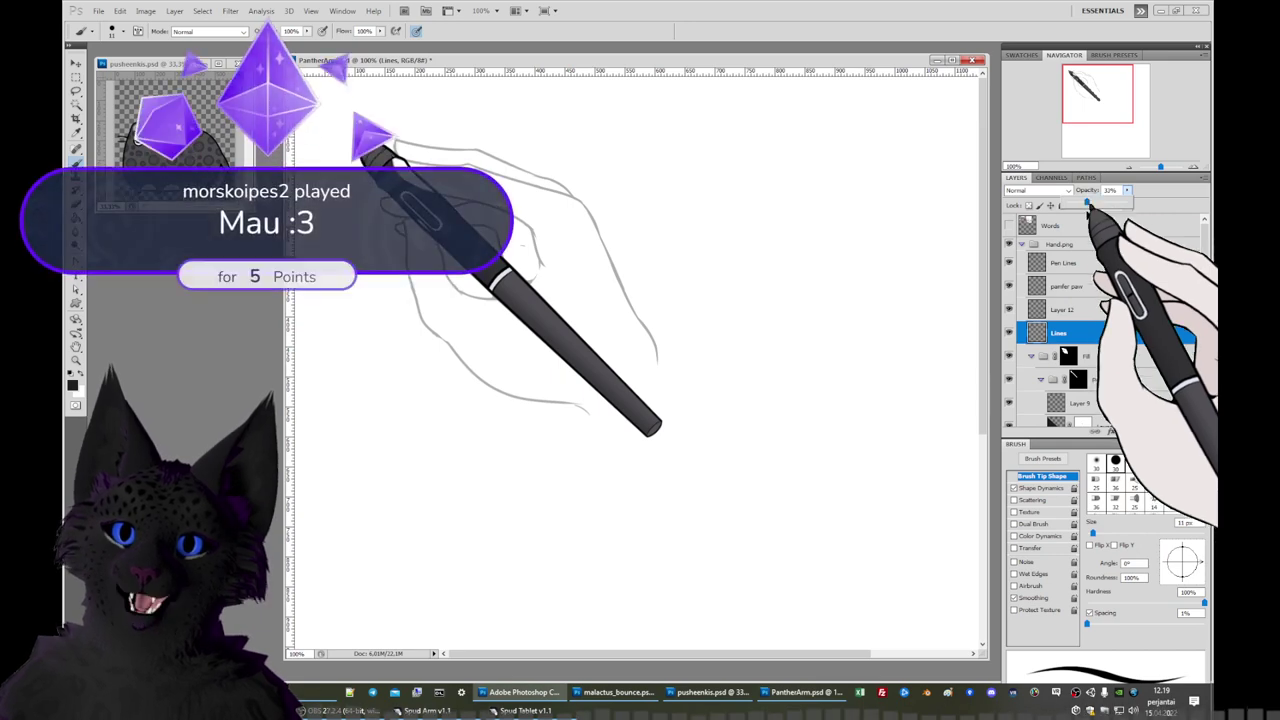
# Make Layer 12 active and change the foreground colour to a light periwinkle blue.
pyautogui.click(1088, 309)
pyautogui.click(1088, 309)
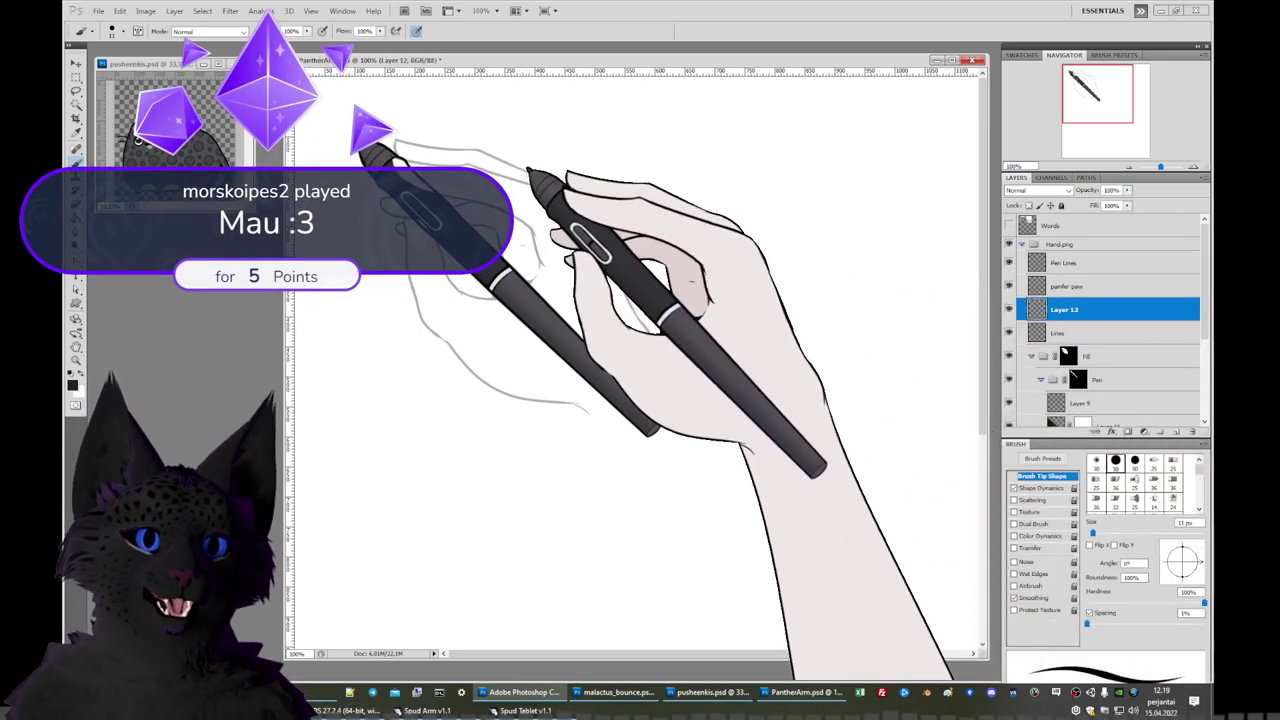
pyautogui.press('i')
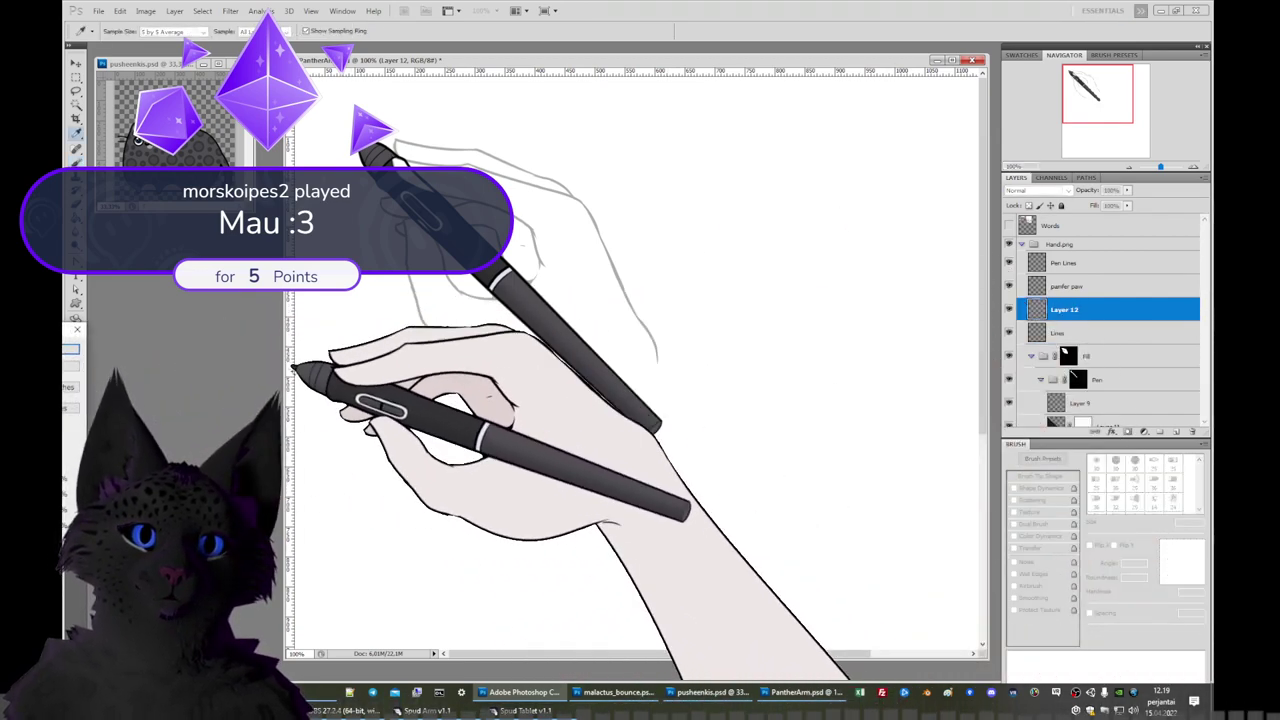
pyautogui.click(70, 345)
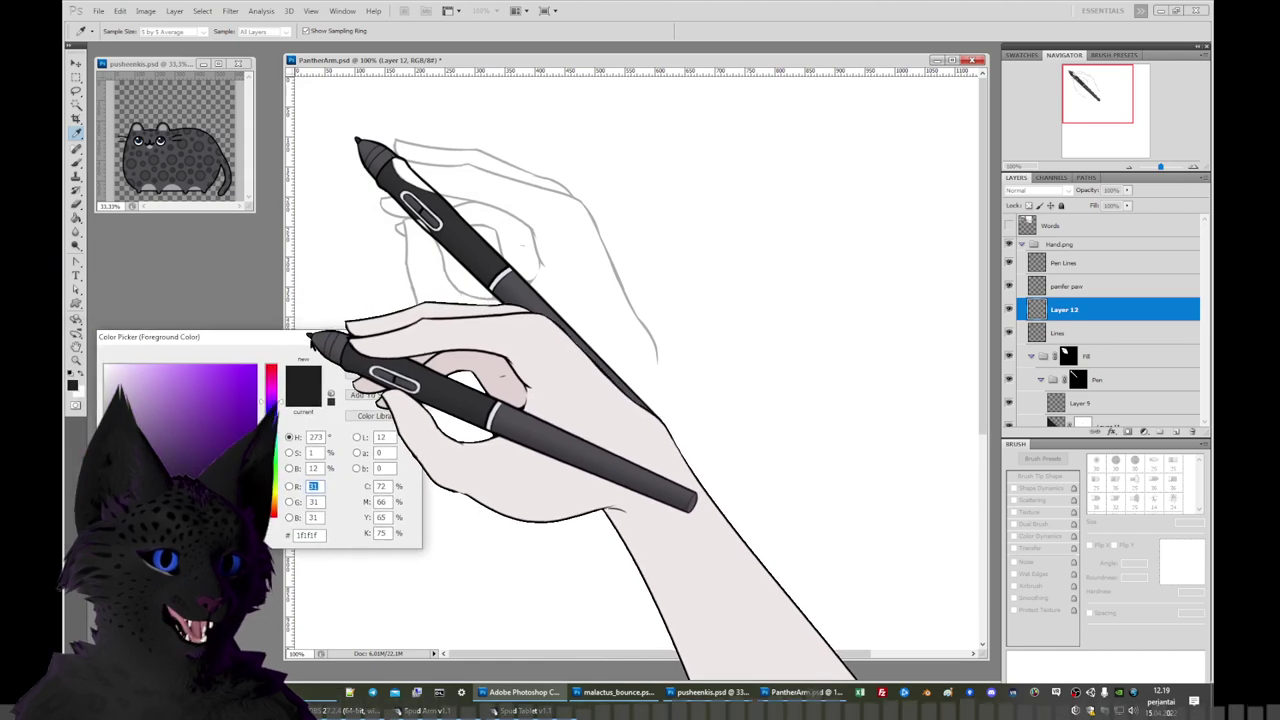
pyautogui.moveTo(337, 336); pyautogui.dragTo(365, 349)
pyautogui.click(263, 428)
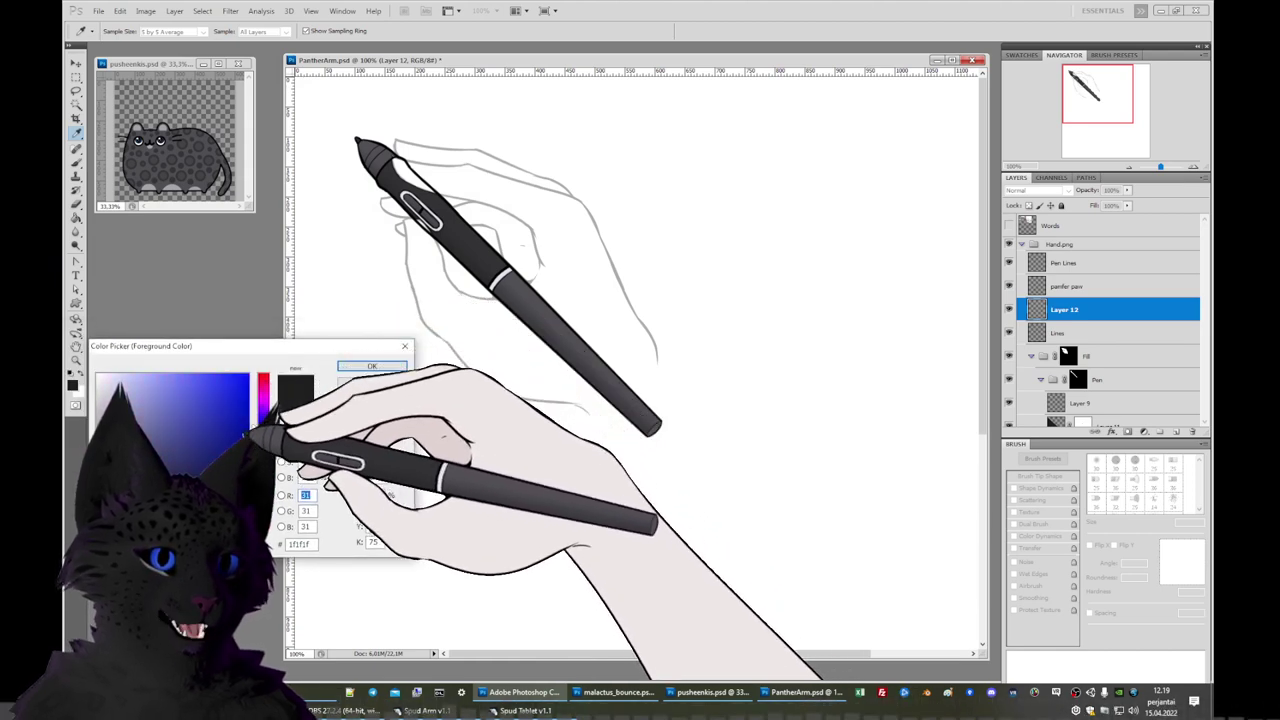
pyautogui.click(186, 381)
pyautogui.click(355, 367)
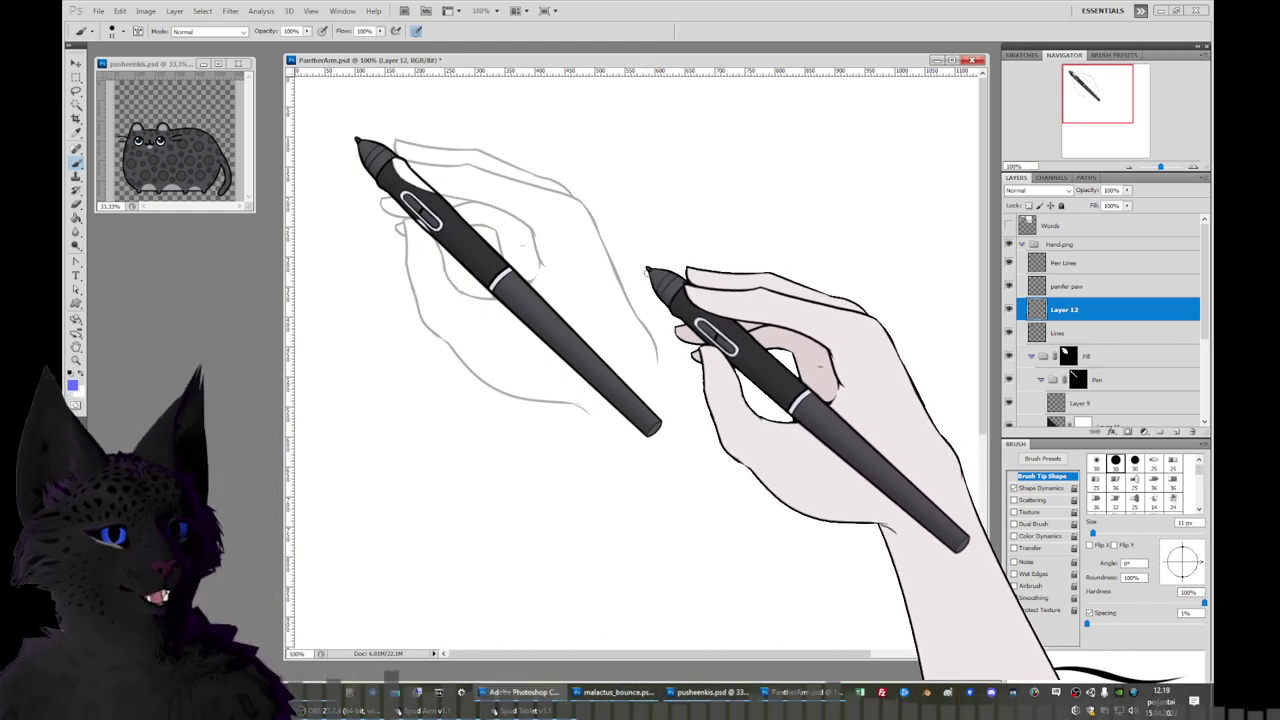
# Stamp a few hearts to the right of the hand on Layer 12 with the 116 px heart brush.
pyautogui.rightClick(660, 188)
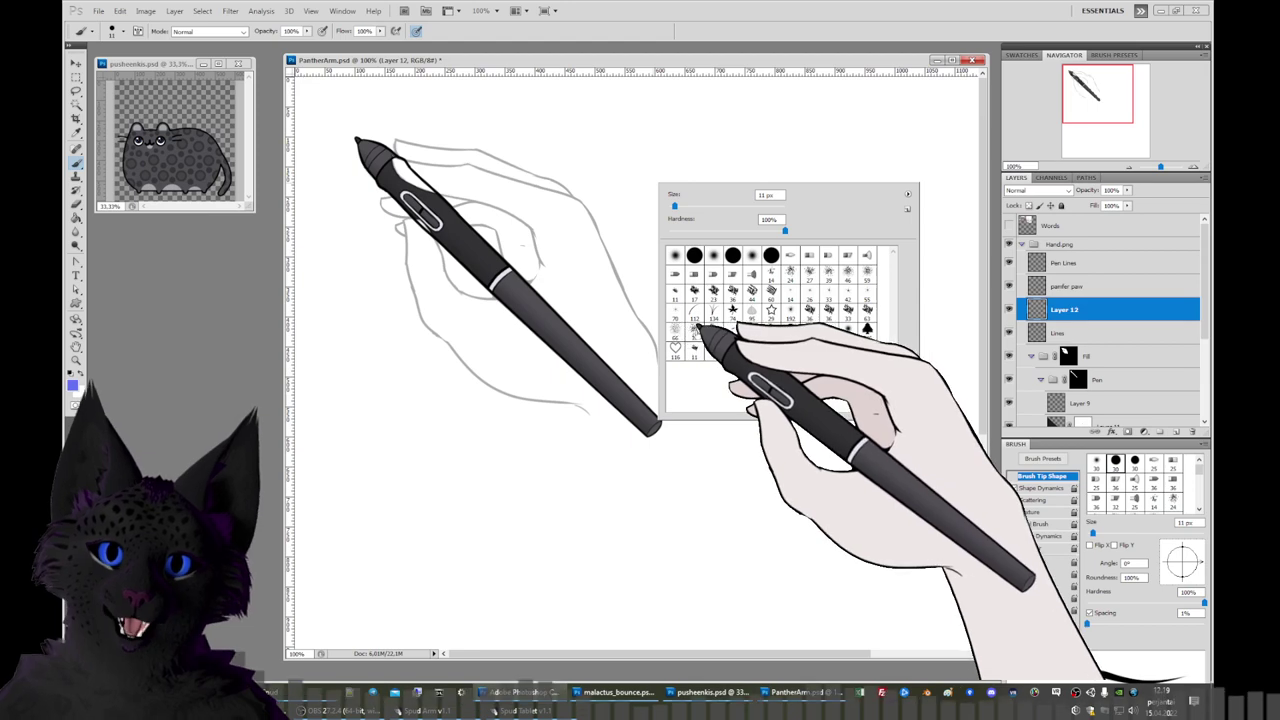
pyautogui.click(696, 331)
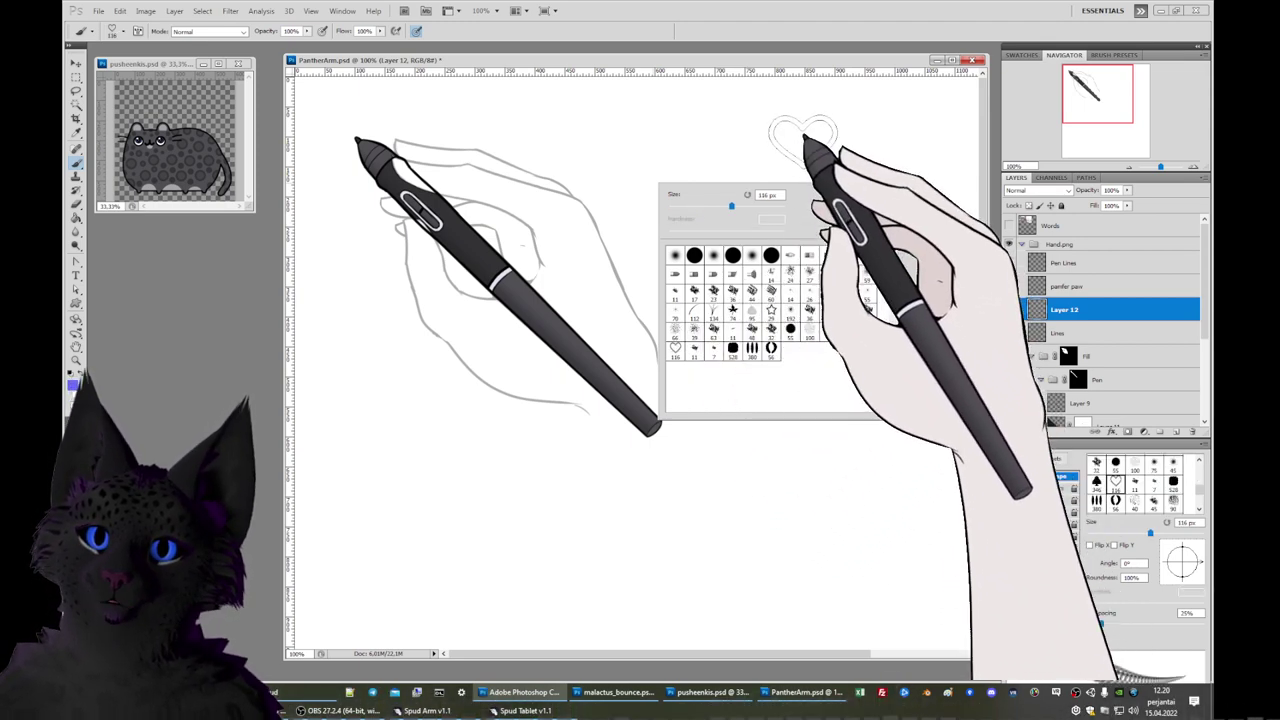
pyautogui.click(825, 195)
pyautogui.click(825, 204)
pyautogui.click(763, 157)
pyautogui.click(878, 160)
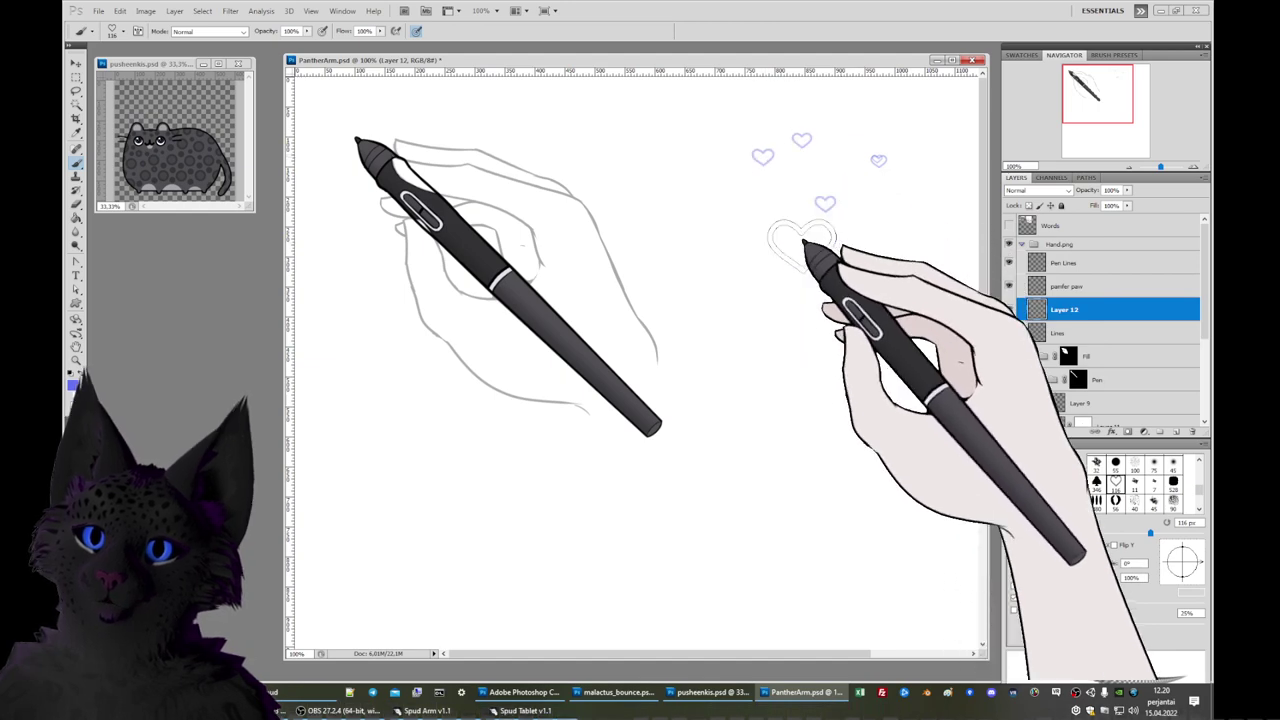
# Switch to a 14 px hard round brush and try a stroke among the hearts on Layer 12.
pyautogui.rightClick(812, 250)
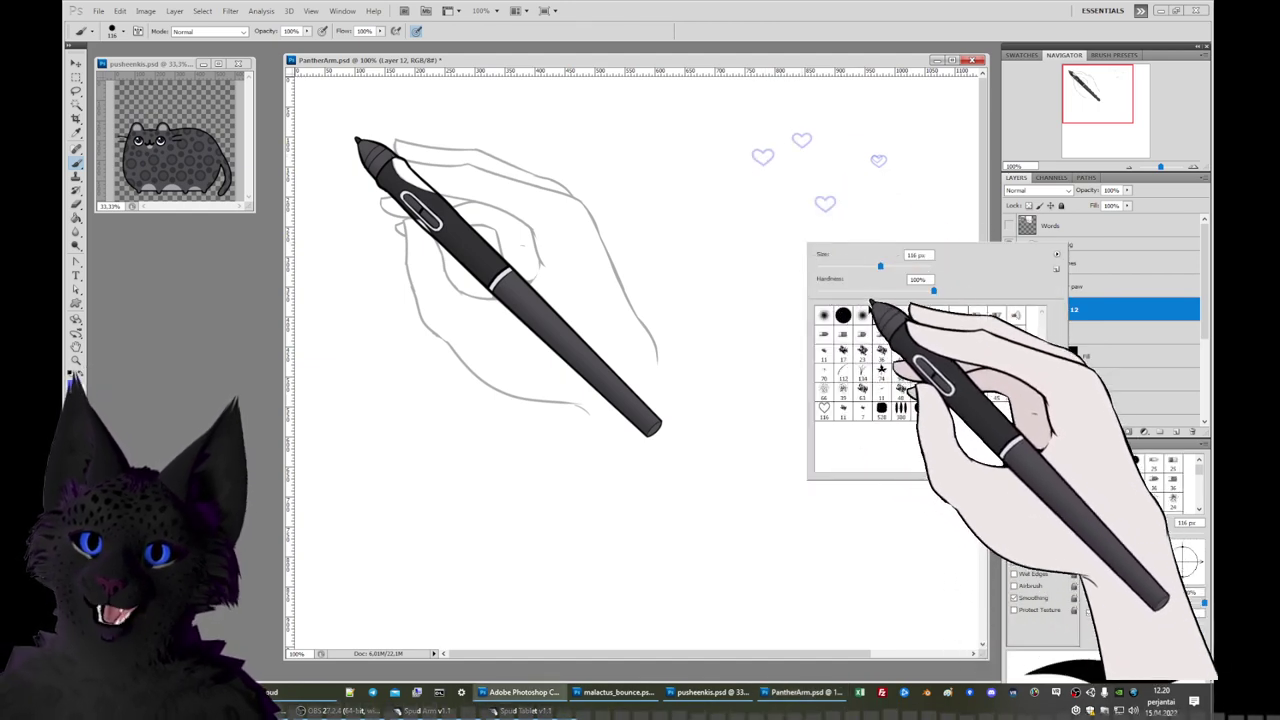
pyautogui.moveTo(880, 265); pyautogui.dragTo(828, 265)
pyautogui.click(829, 177)
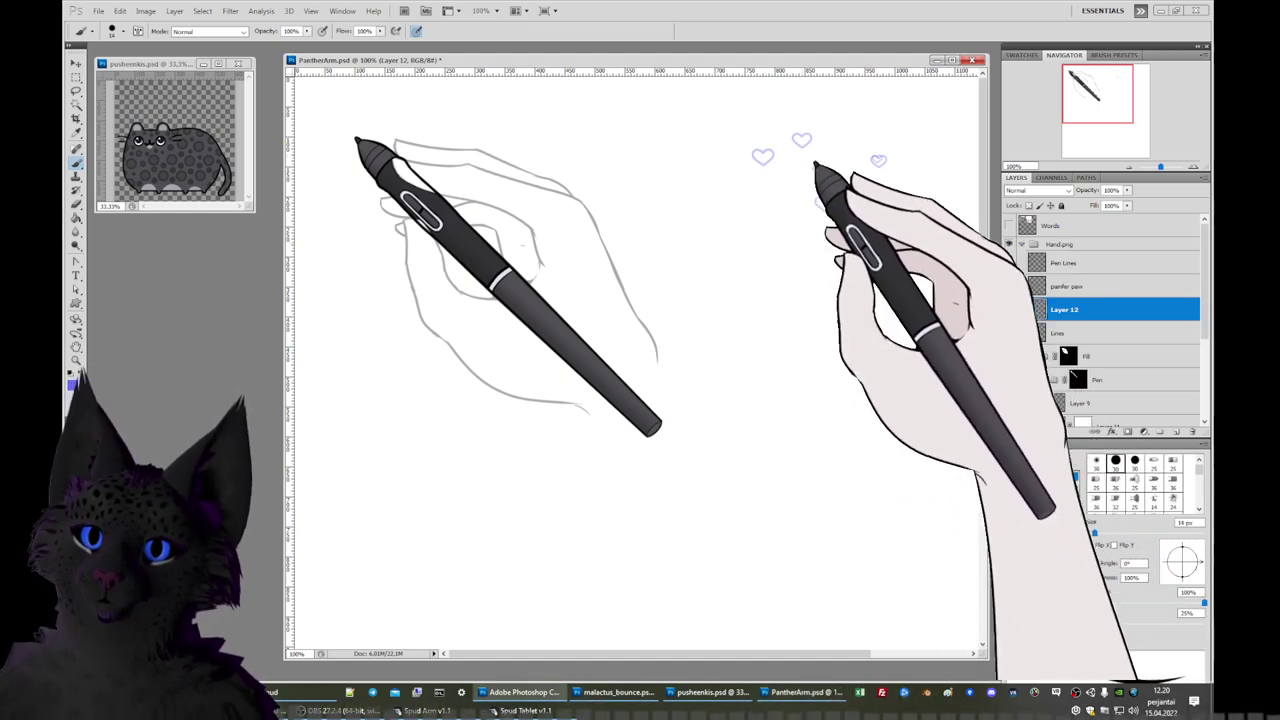
pyautogui.moveTo(803, 175); pyautogui.dragTo(861, 201)
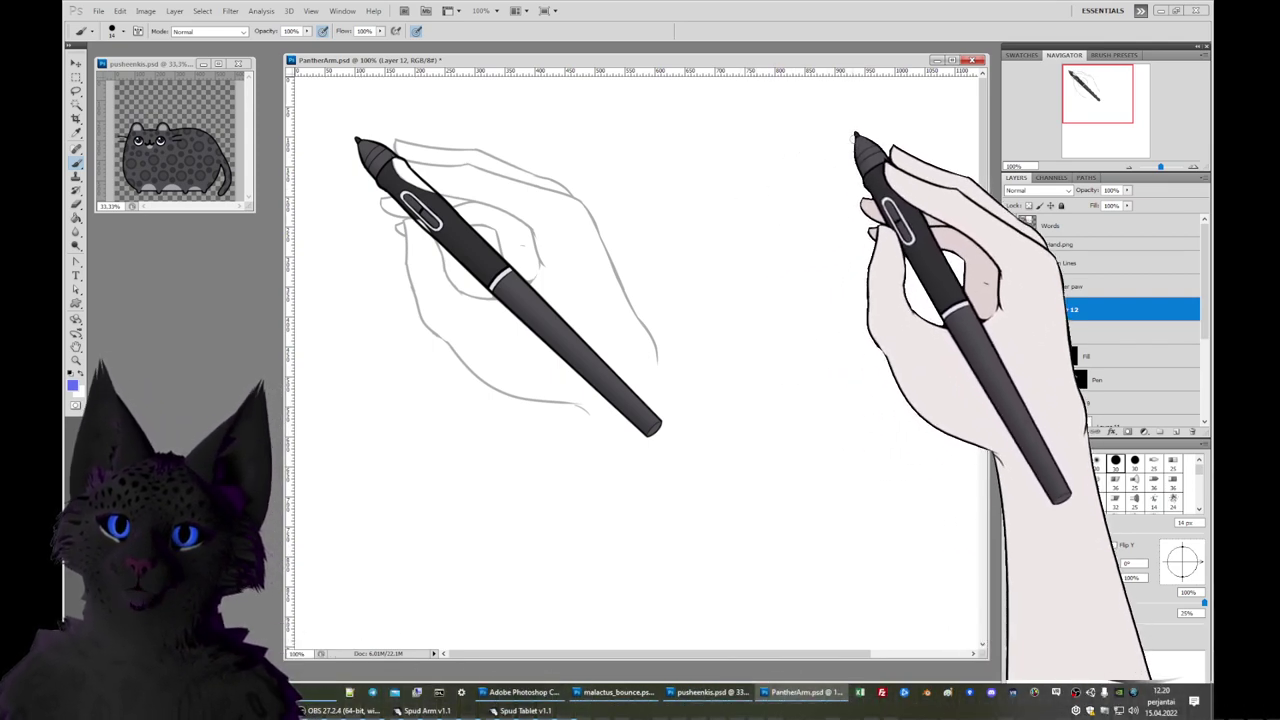
# Sketch a paw's underside with its pads and wrist on Layer 12, right of the hand, and add a downward arrow beside the wrist.
pyautogui.moveTo(858, 131); pyautogui.dragTo(801, 188)
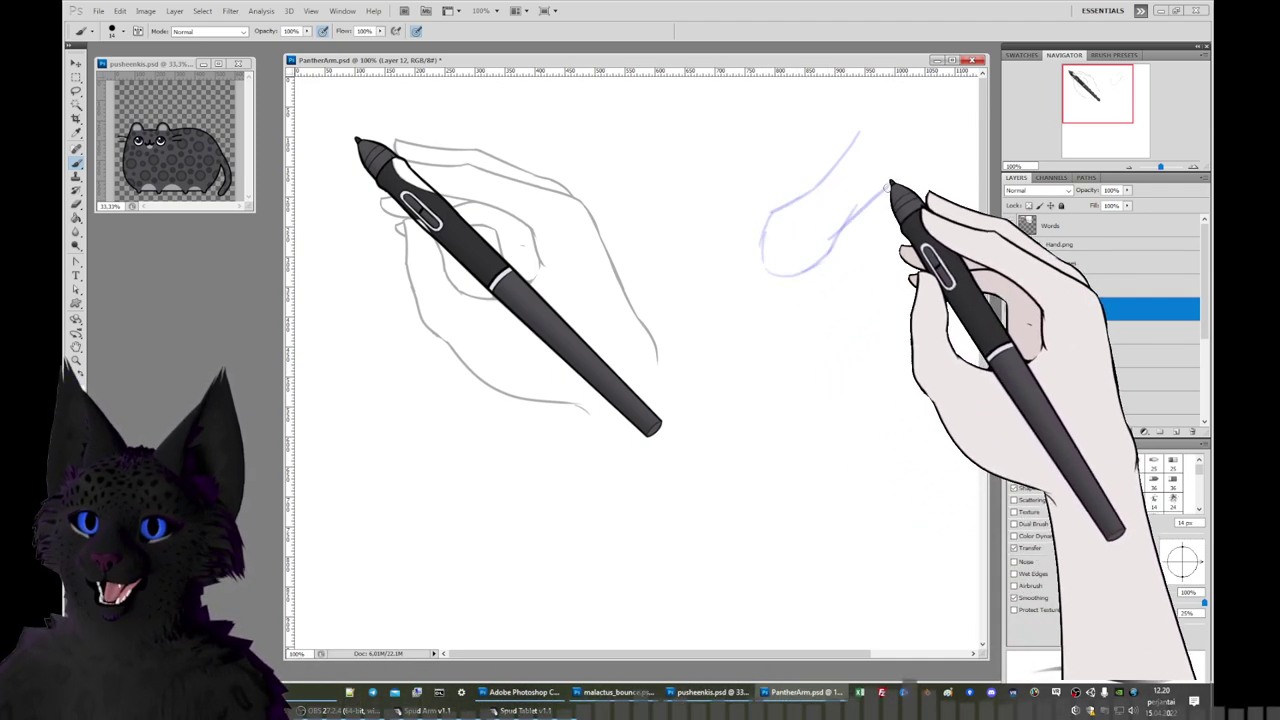
pyautogui.moveTo(935, 150); pyautogui.dragTo(860, 202)
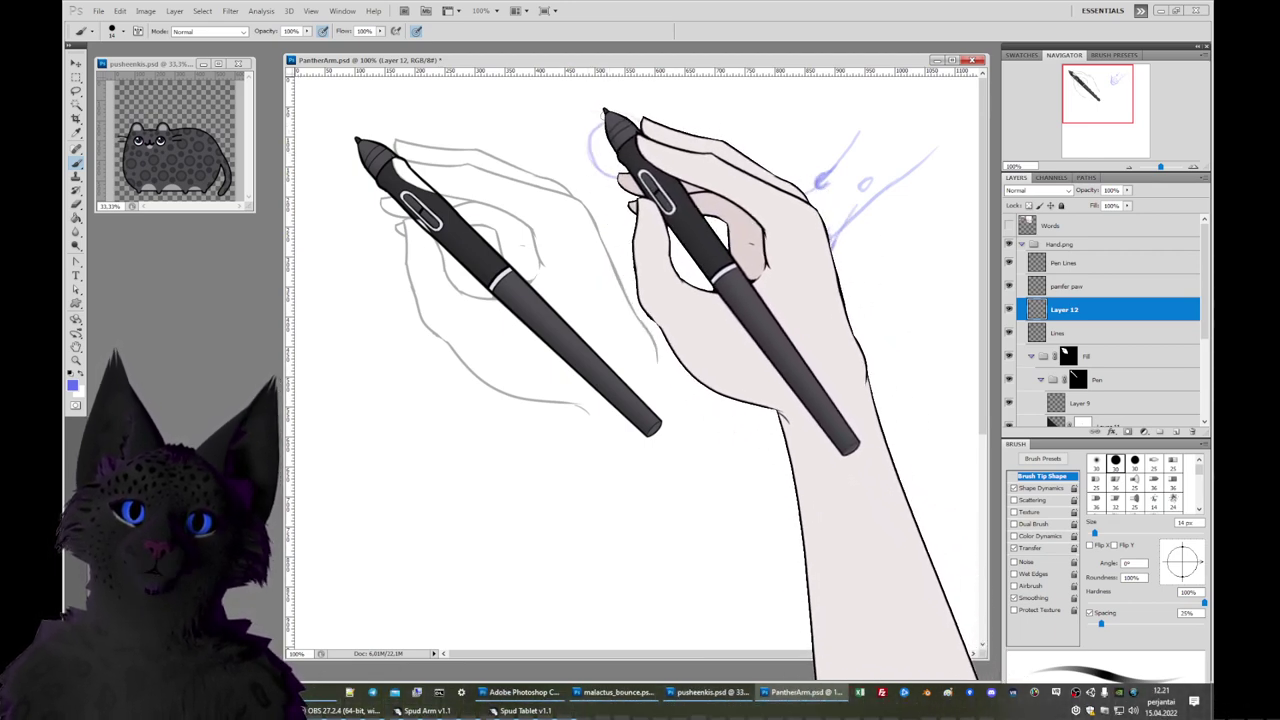
pyautogui.moveTo(770, 185)
pyautogui.mouseDown()
pyautogui.moveTo(765, 268)
pyautogui.moveTo(850, 235)
pyautogui.mouseUp()
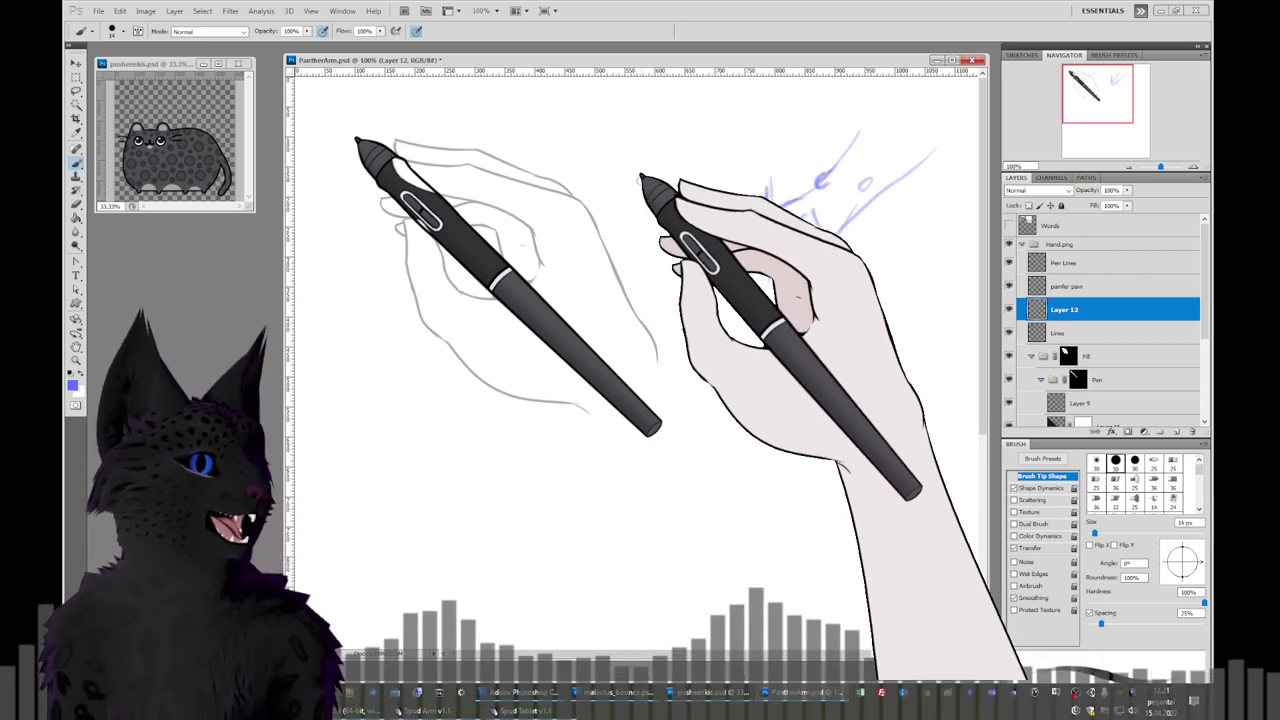
pyautogui.moveTo(770, 265); pyautogui.dragTo(845, 215)
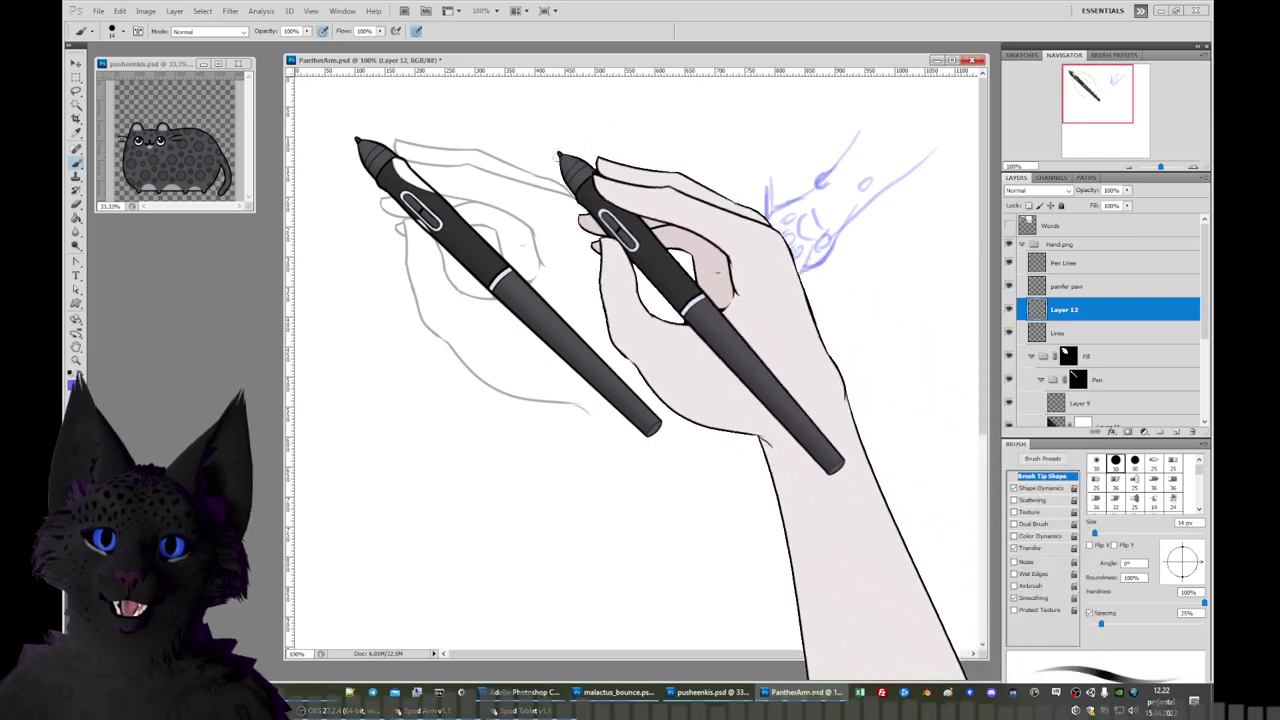
pyautogui.moveTo(768, 186); pyautogui.dragTo(802, 270)
pyautogui.moveTo(785, 215); pyautogui.dragTo(815, 245)
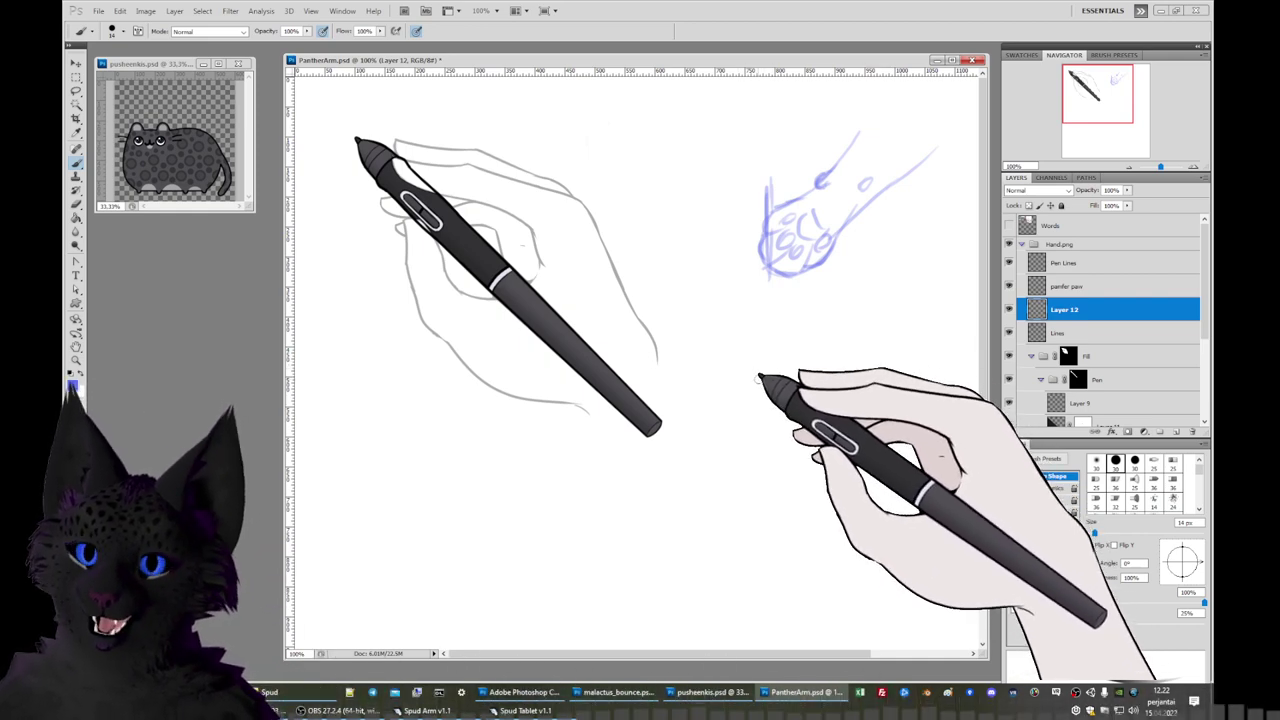
pyautogui.moveTo(808, 133); pyautogui.dragTo(822, 182)
pyautogui.moveTo(860, 181); pyautogui.dragTo(866, 187)
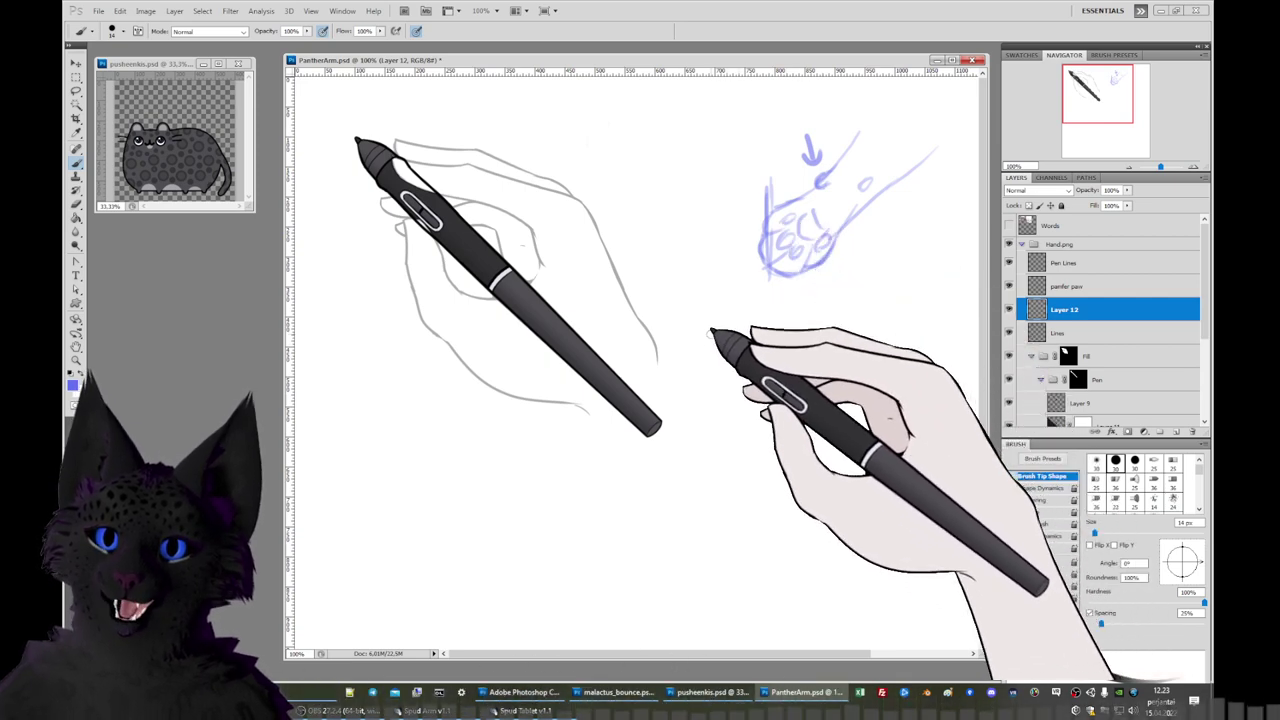
# Sketch a second paw with its forearm below the first, reduce the brush to 8 px, and add a curved arrow pointing at the toes.
pyautogui.moveTo(722, 322); pyautogui.dragTo(737, 371)
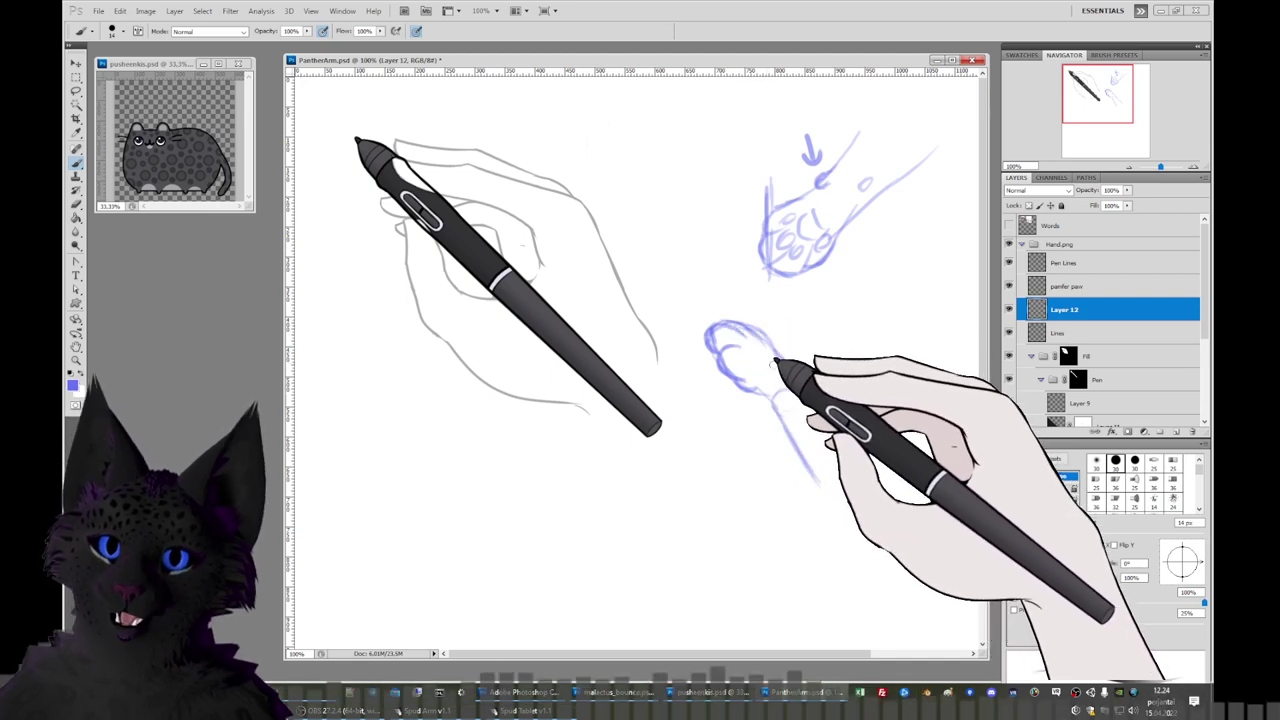
pyautogui.rightClick(786, 352)
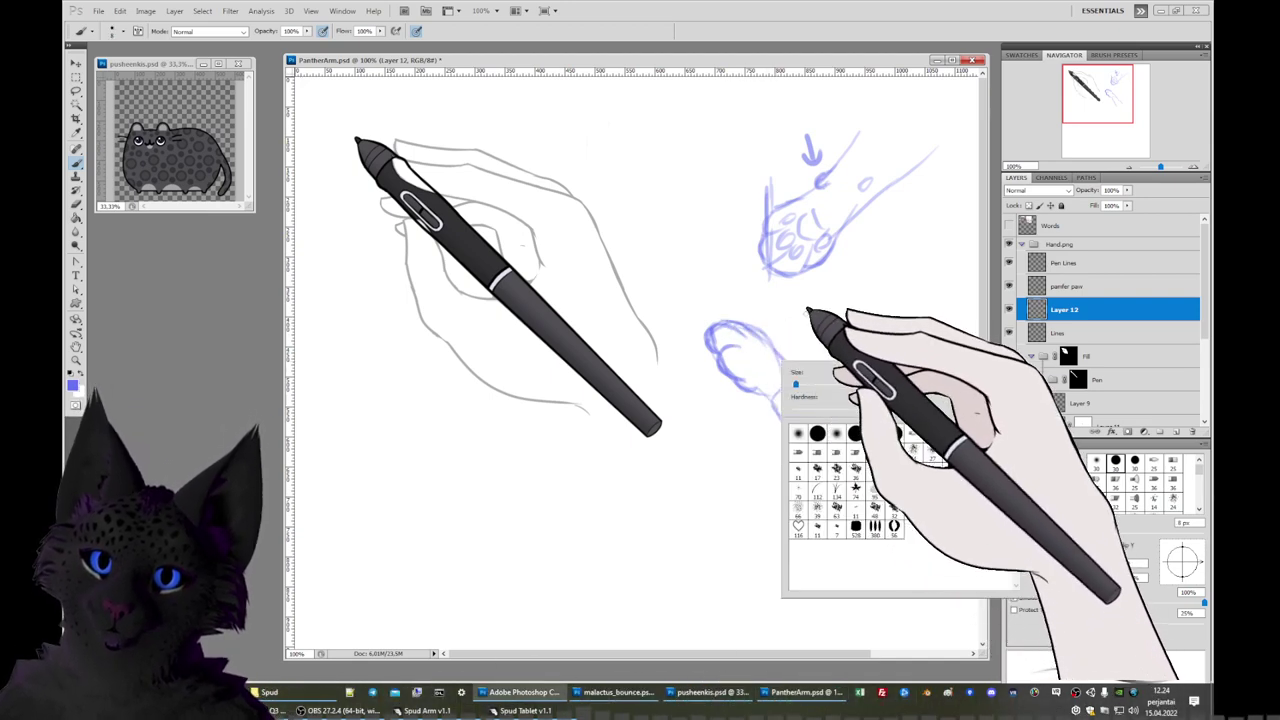
pyautogui.click(780, 345)
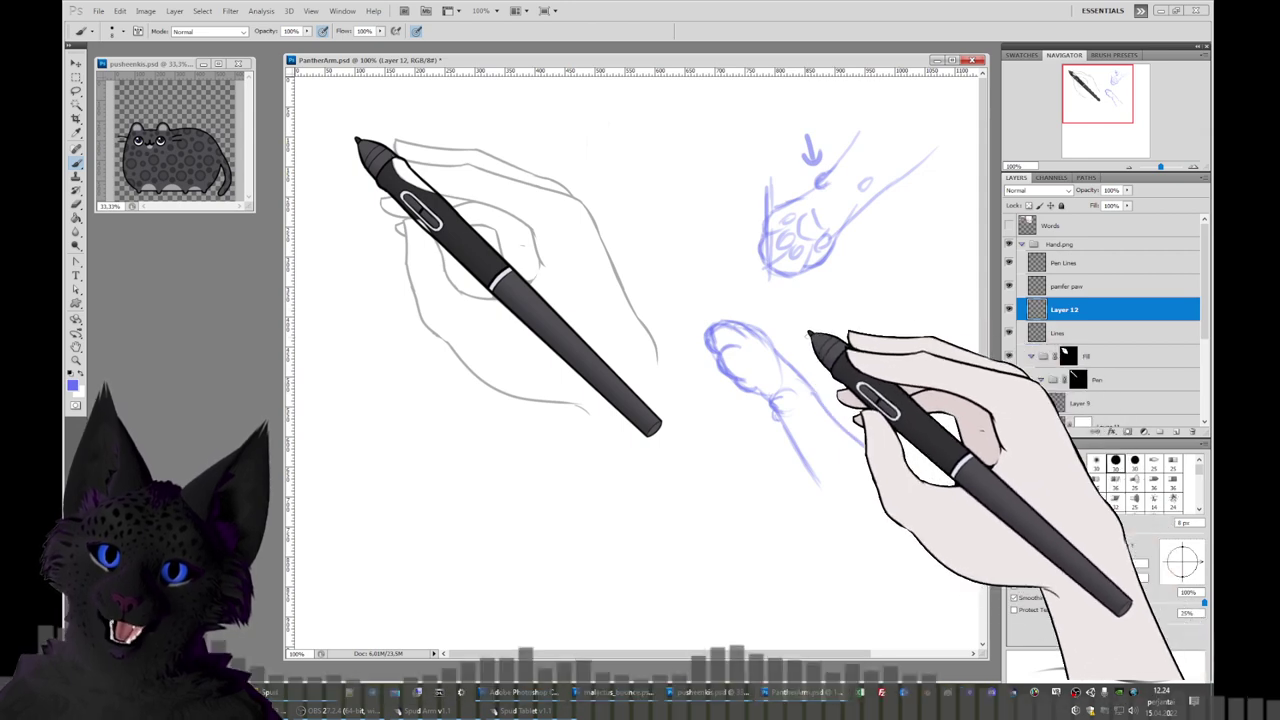
pyautogui.moveTo(818, 316)
pyautogui.mouseDown()
pyautogui.moveTo(777, 309)
pyautogui.moveTo(752, 322)
pyautogui.mouseUp()
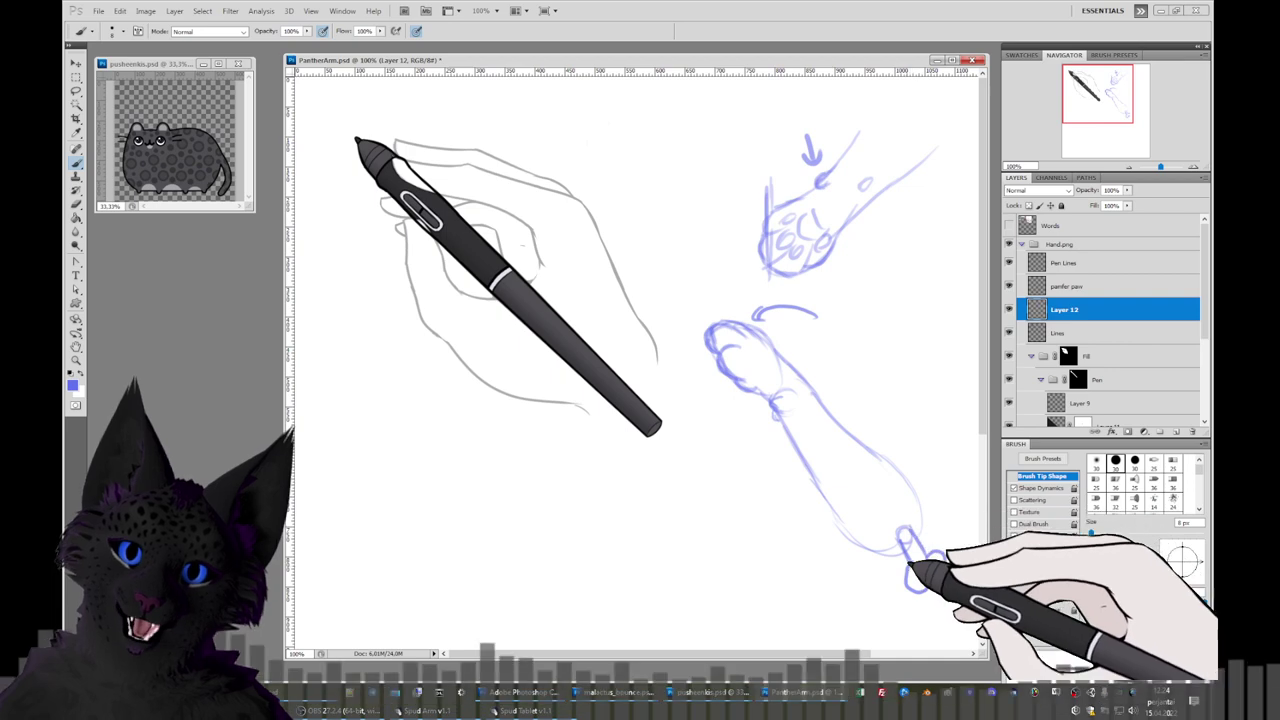
pyautogui.moveTo(913, 563)
pyautogui.mouseDown()
pyautogui.moveTo(938, 556)
pyautogui.moveTo(920, 586)
pyautogui.mouseUp()
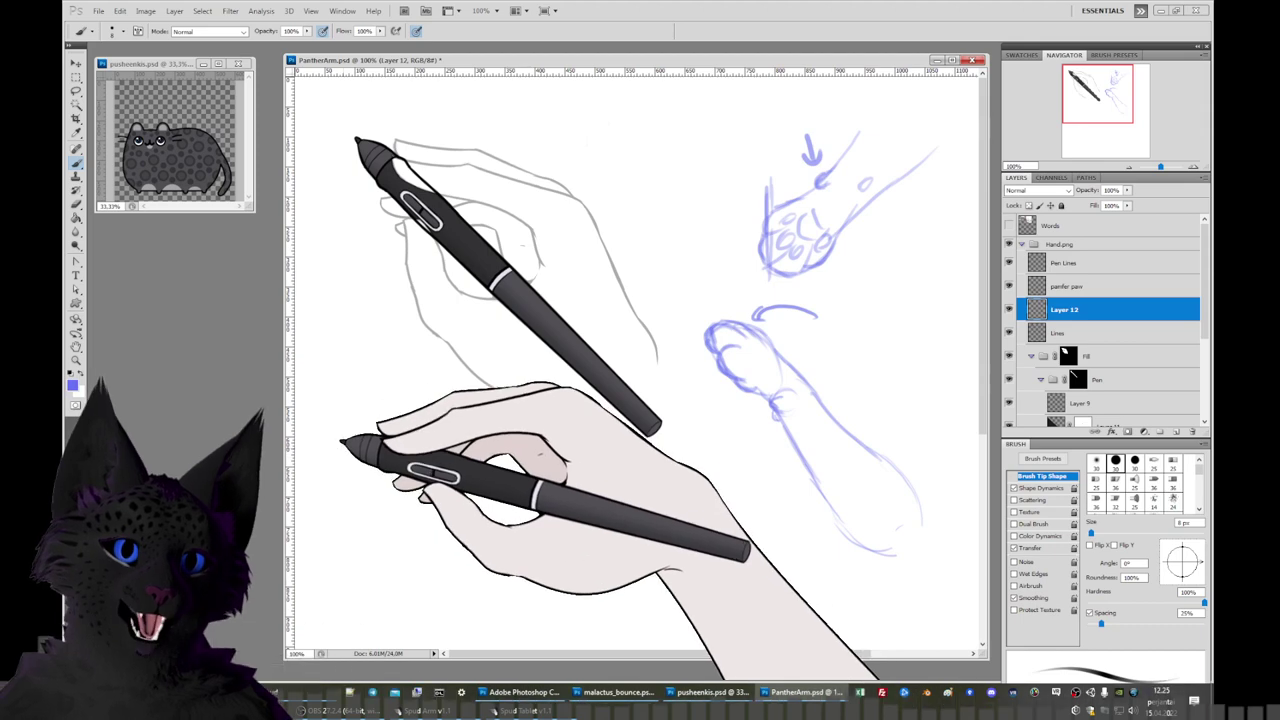
# Sketch a larger clawed paw with a wrist below the hand lines, and label the small forearm sketch "PAW".
pyautogui.moveTo(343, 457)
pyautogui.mouseDown()
pyautogui.moveTo(356, 374)
pyautogui.moveTo(399, 371)
pyautogui.moveTo(365, 378)
pyautogui.moveTo(430, 384)
pyautogui.moveTo(382, 369)
pyautogui.moveTo(484, 414)
pyautogui.mouseUp()
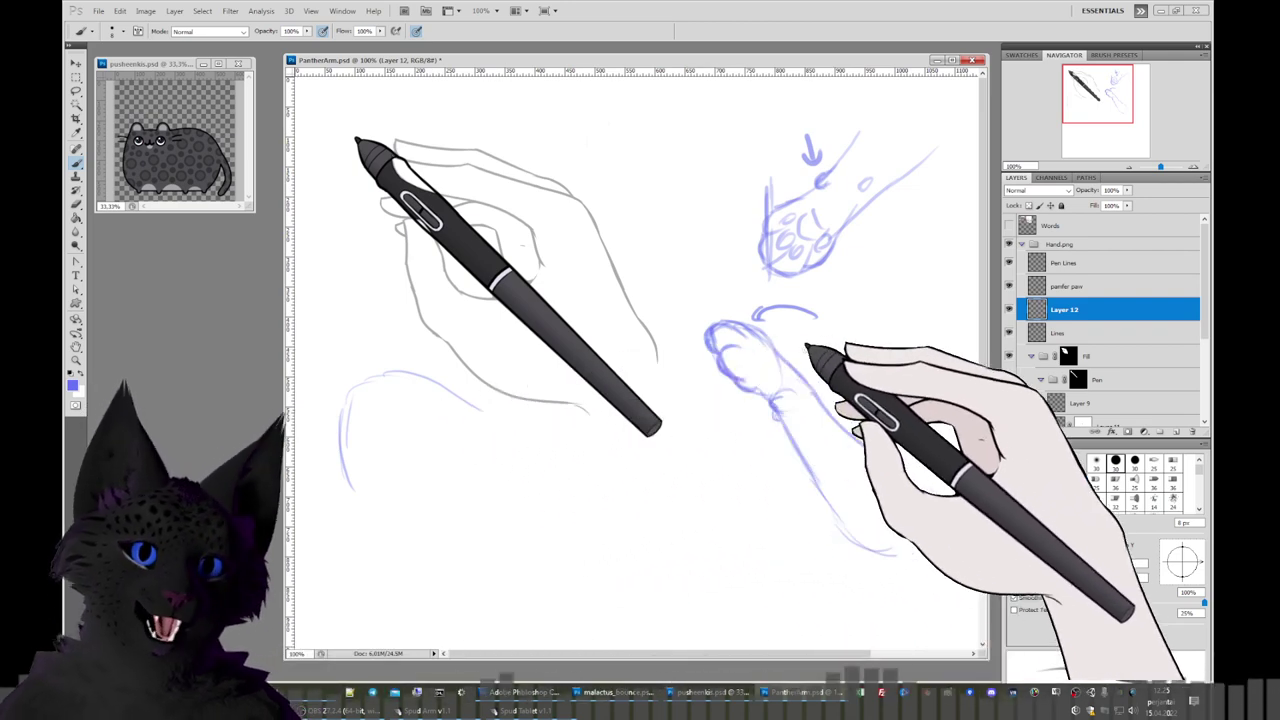
pyautogui.moveTo(828, 326); pyautogui.dragTo(891, 333)
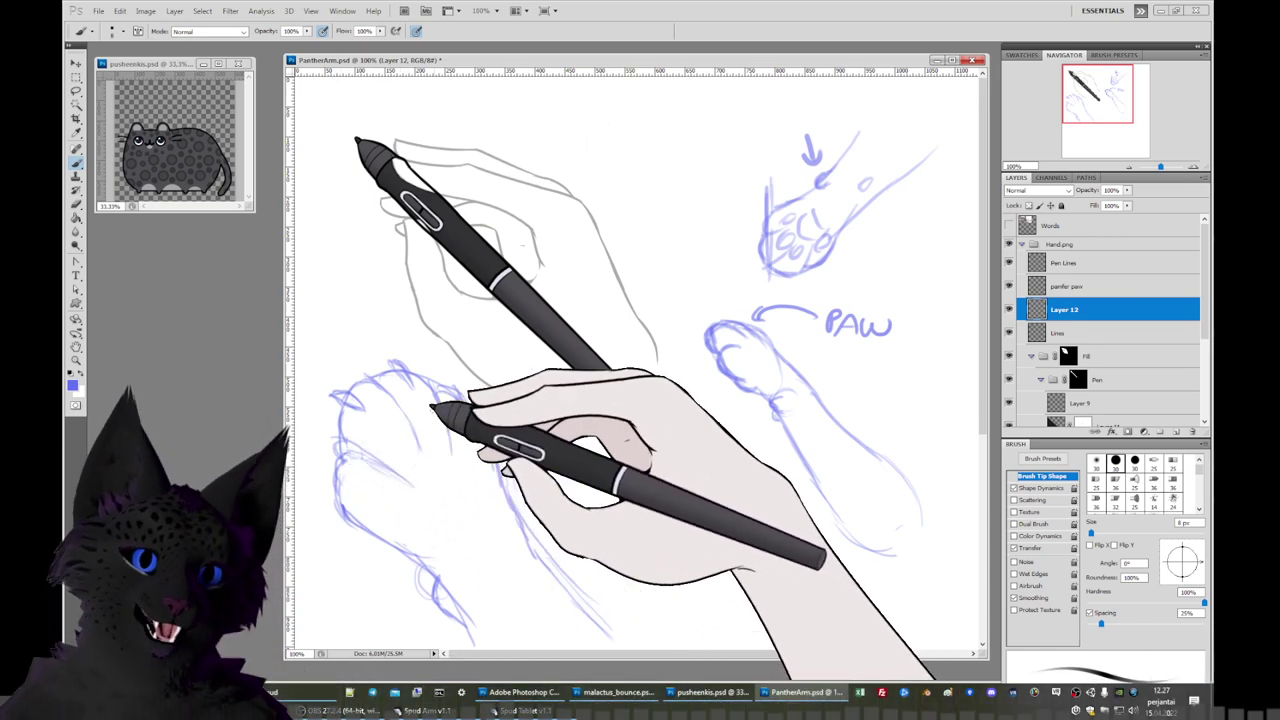
# Lasso the large paw sketch on Layer 12 and move it up over the faded hand lines.
pyautogui.click(75, 91)
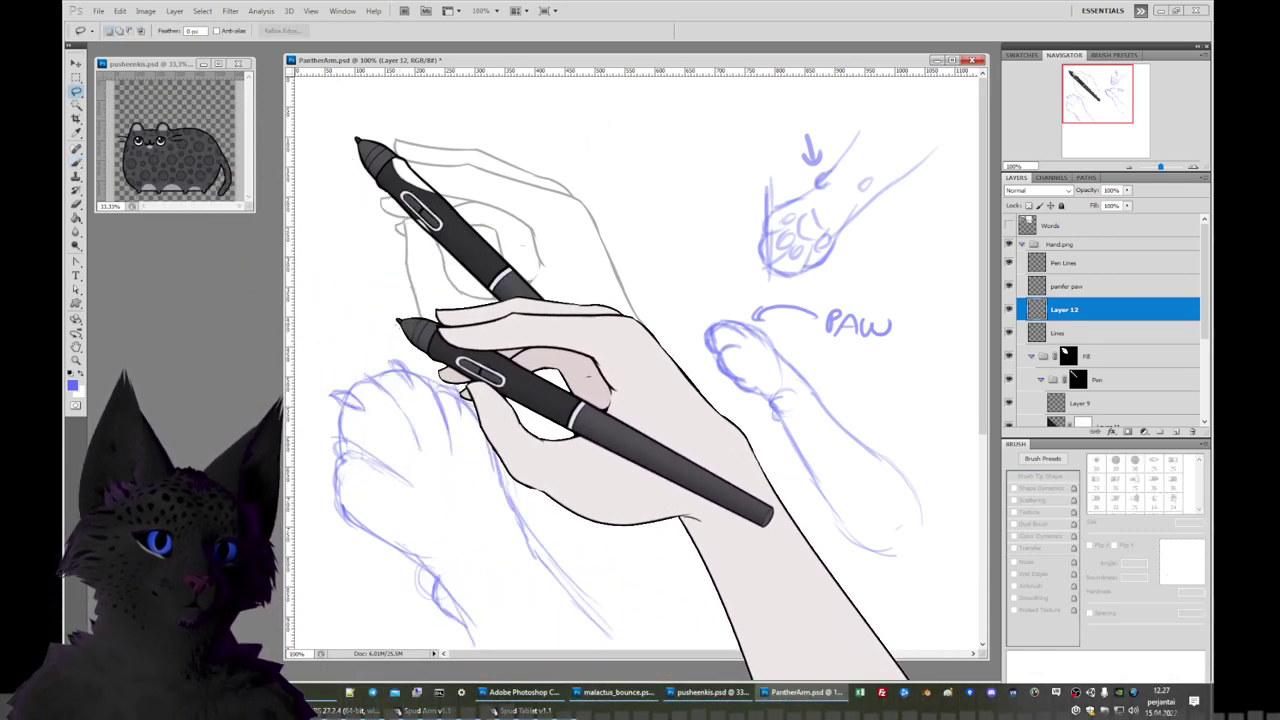
pyautogui.moveTo(397, 320)
pyautogui.mouseDown()
pyautogui.moveTo(317, 452)
pyautogui.moveTo(389, 587)
pyautogui.moveTo(504, 650)
pyautogui.moveTo(596, 660)
pyautogui.moveTo(687, 574)
pyautogui.moveTo(556, 414)
pyautogui.moveTo(421, 302)
pyautogui.mouseUp()
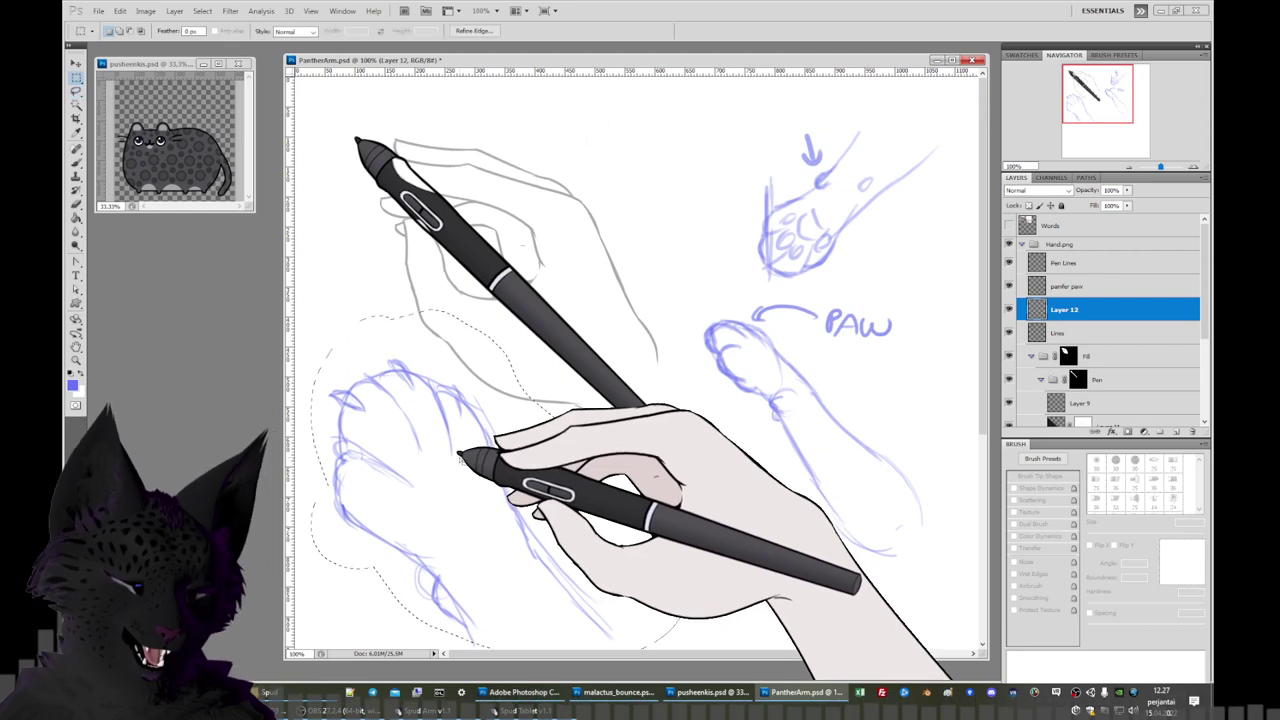
pyautogui.click(75, 63)
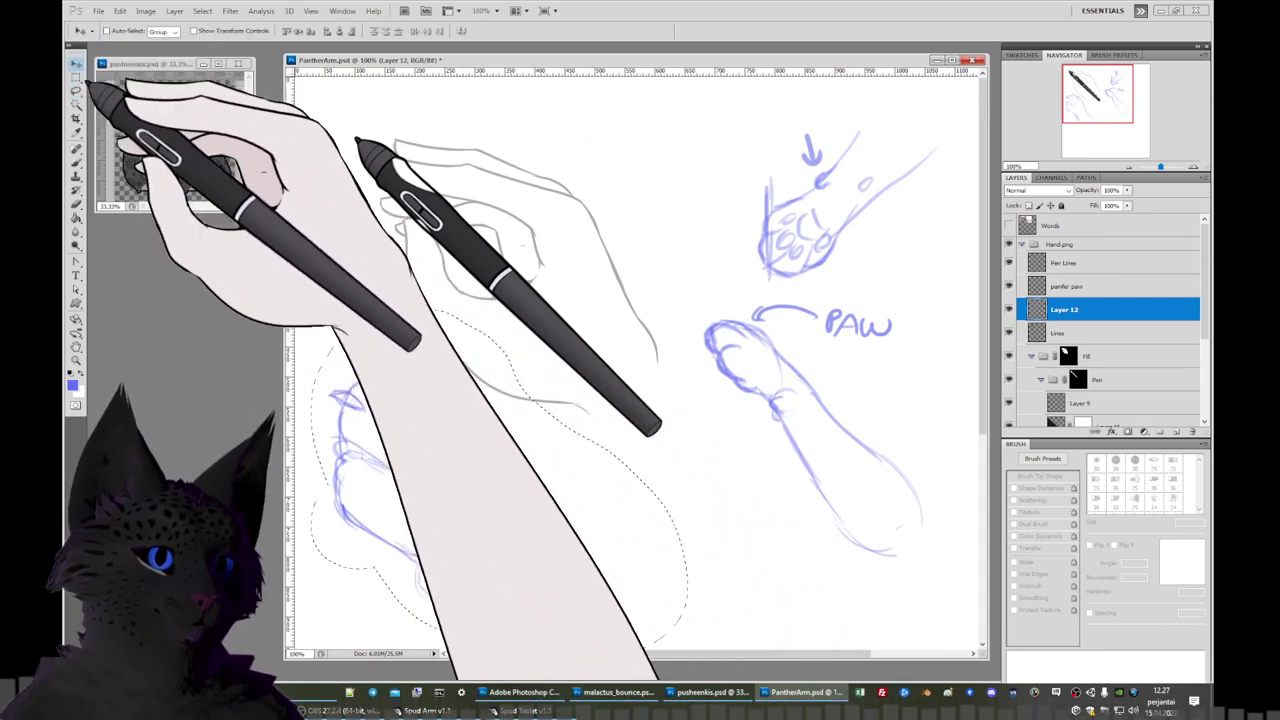
pyautogui.moveTo(485, 499)
pyautogui.mouseDown()
pyautogui.moveTo(540, 290)
pyautogui.moveTo(557, 291)
pyautogui.moveTo(565, 269)
pyautogui.moveTo(525, 395)
pyautogui.moveTo(562, 306)
pyautogui.mouseUp()
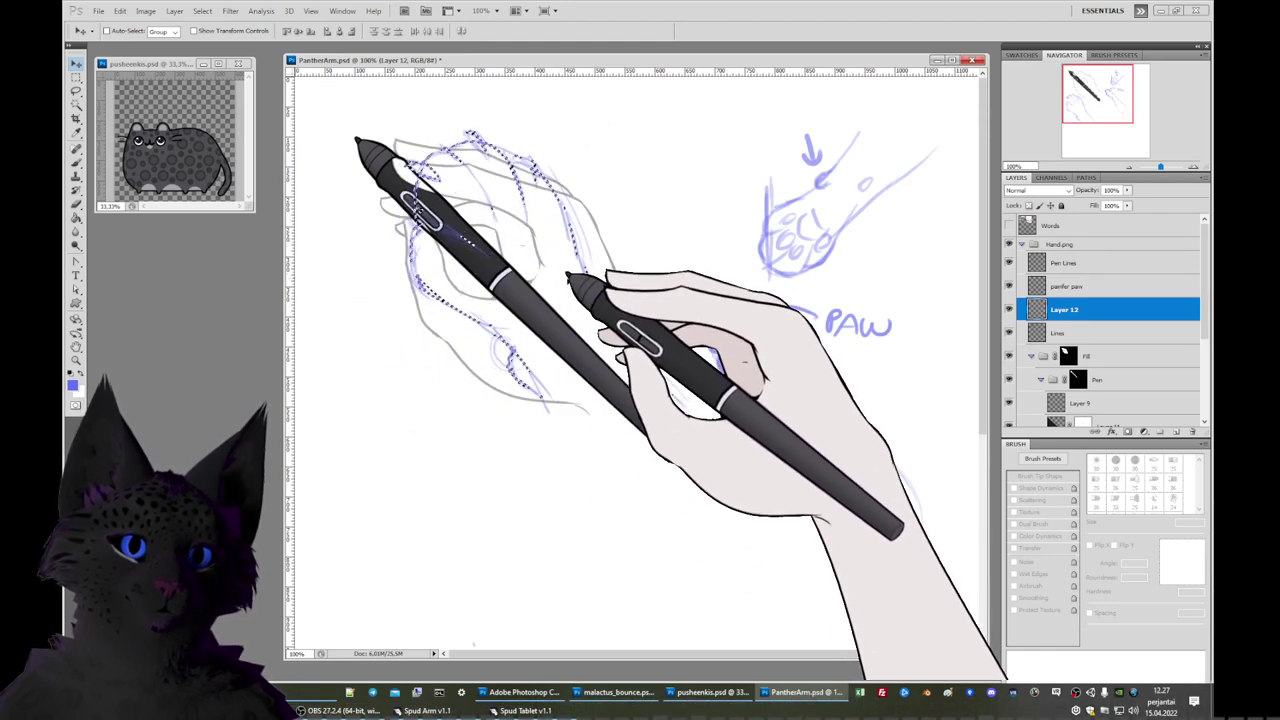
# Enlarge the lassoed large paw sketch proportionally to about 122.74% and shift it to fit over the faded hand lines.
pyautogui.hotkey('ctrl', 't')
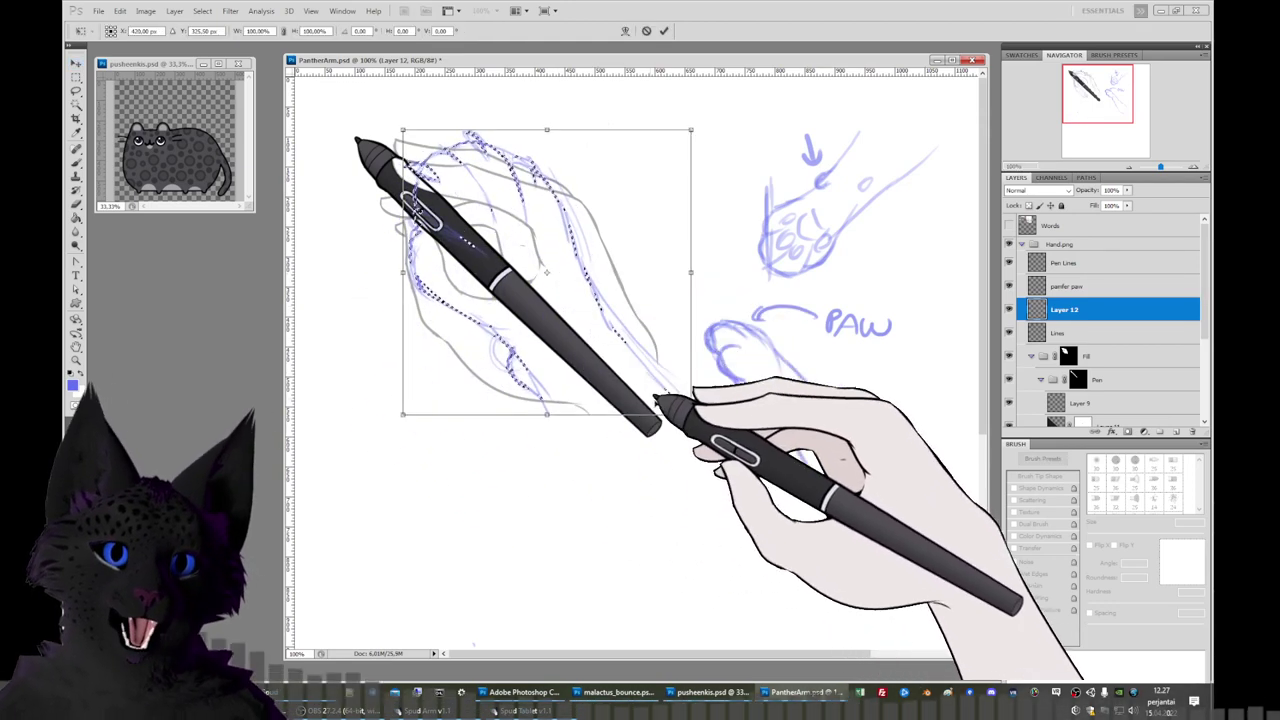
pyautogui.moveTo(690, 413); pyautogui.dragTo(781, 503)
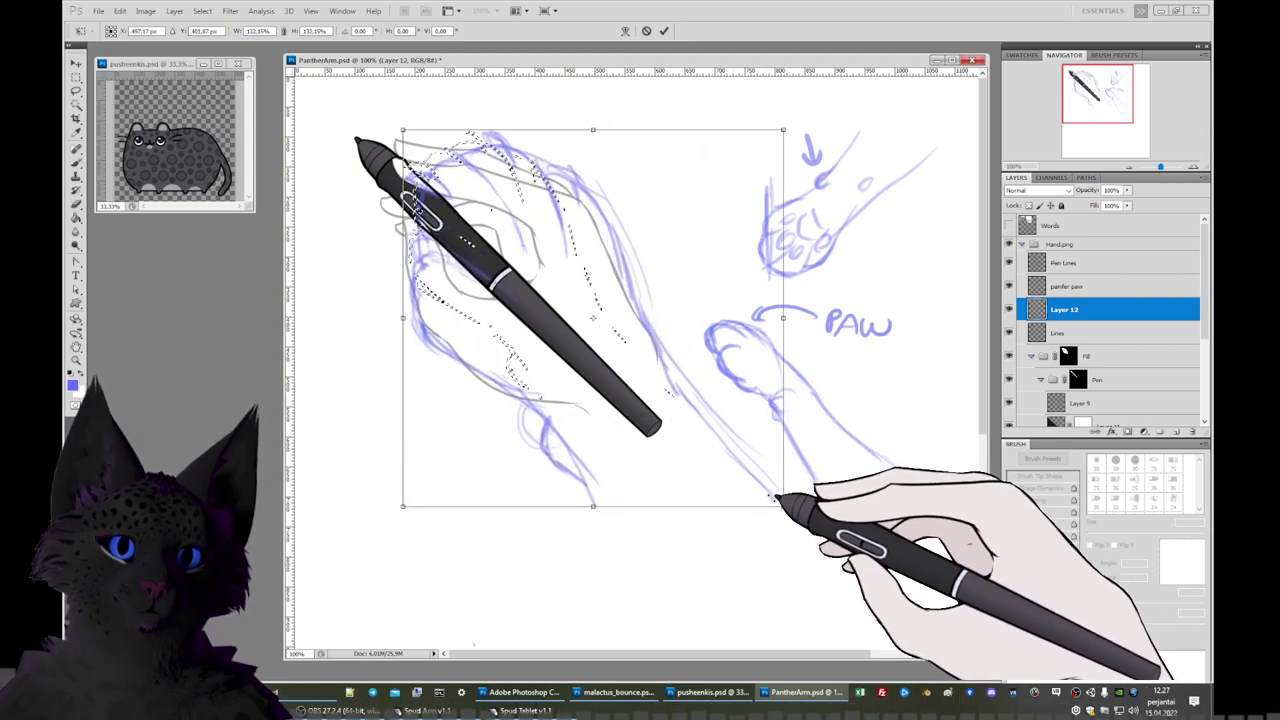
pyautogui.moveTo(694, 460); pyautogui.dragTo(690, 440)
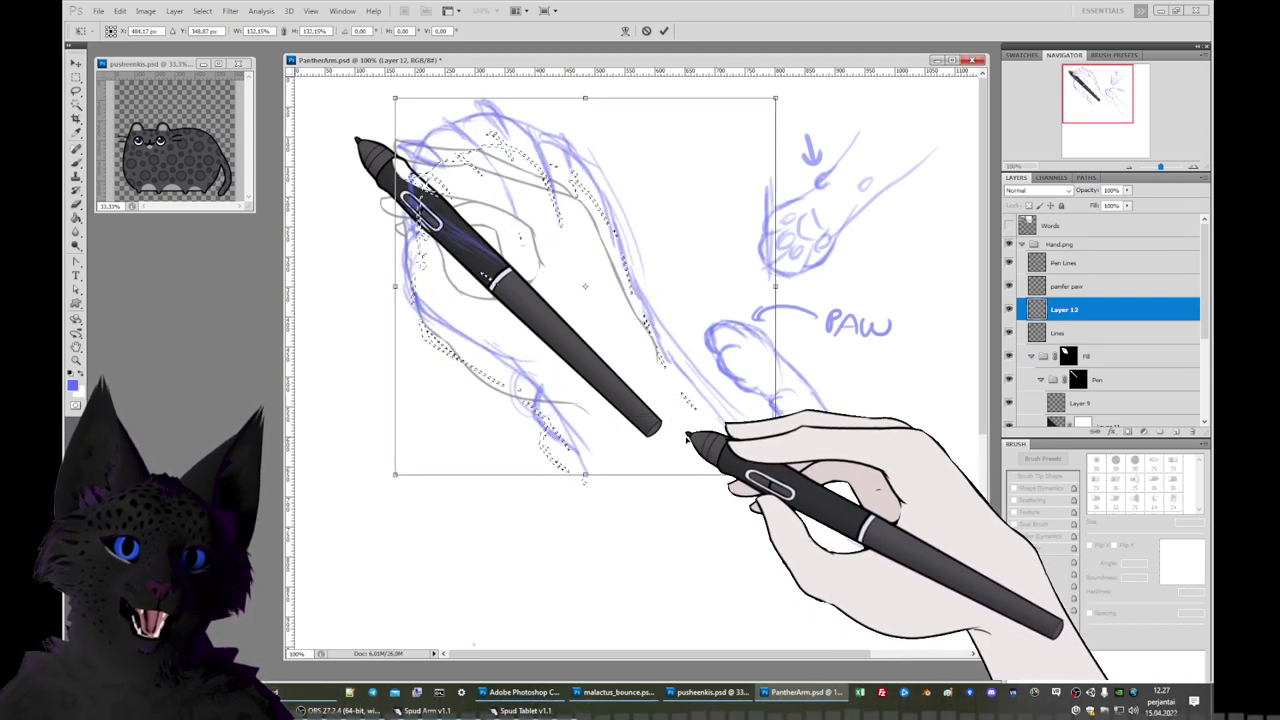
pyautogui.press('Down')
pyautogui.press('Down')
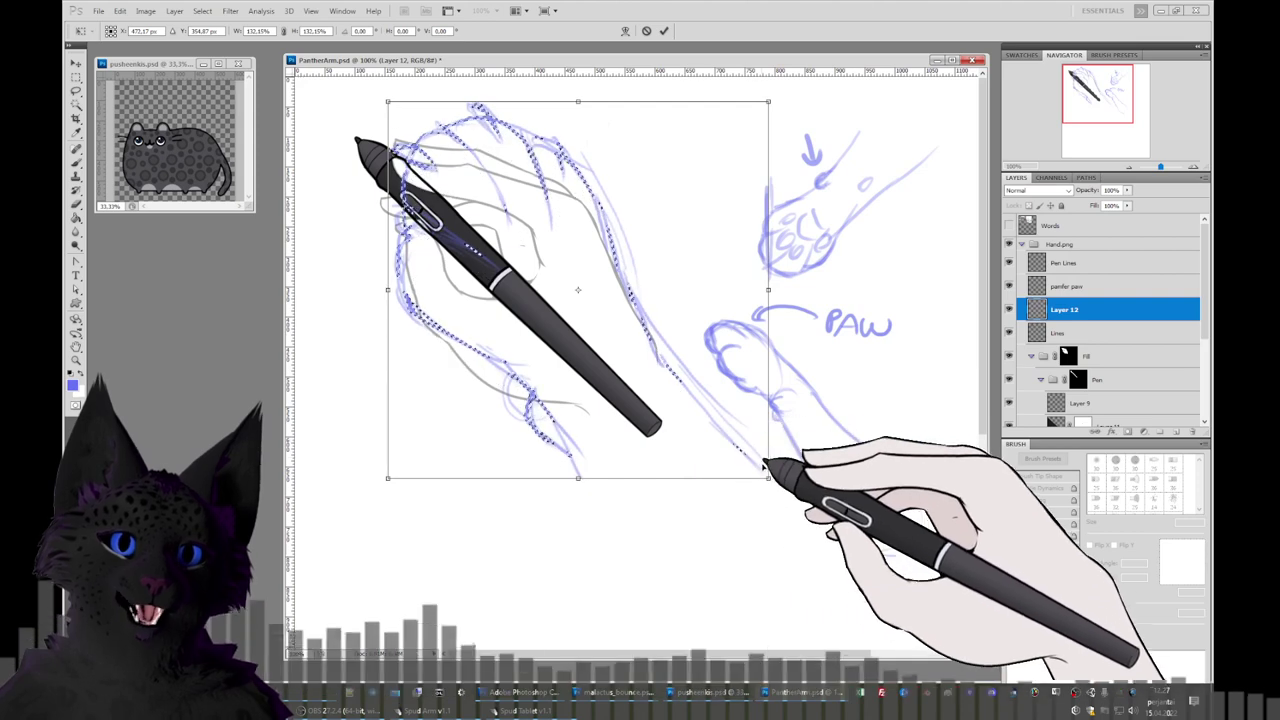
pyautogui.moveTo(768, 478); pyautogui.dragTo(759, 468)
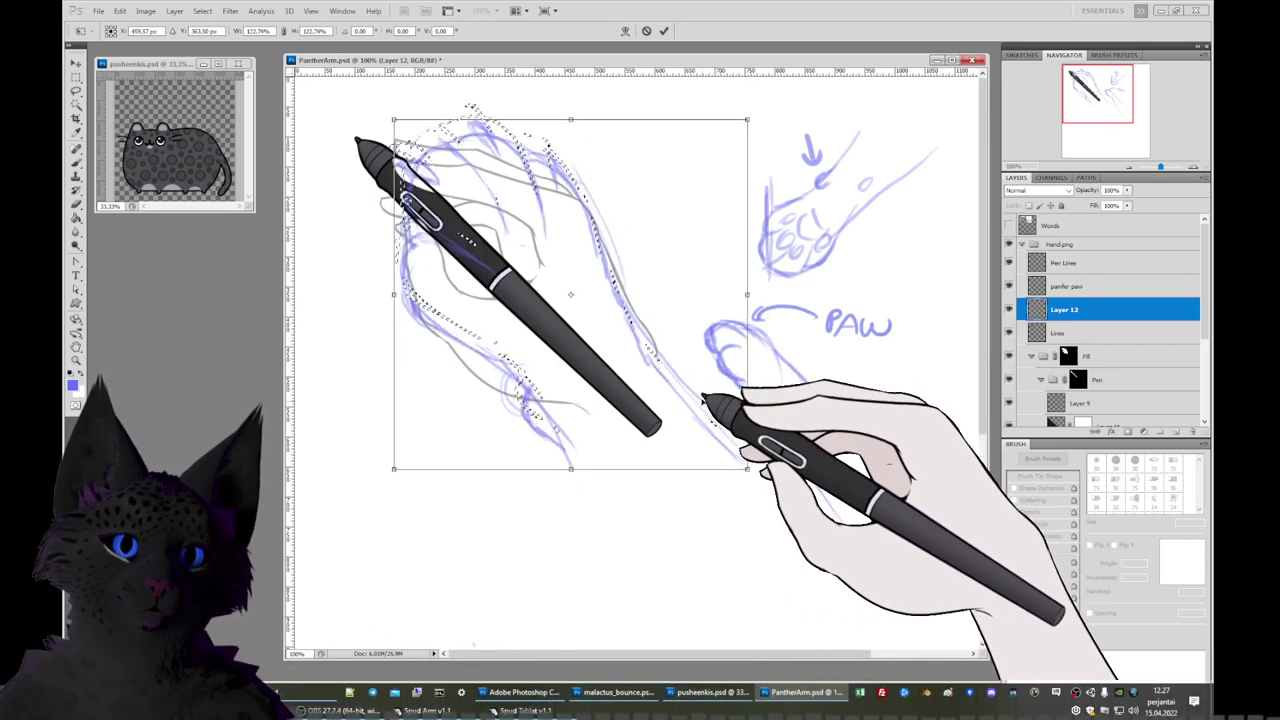
pyautogui.press('Left')
pyautogui.press('Left')
pyautogui.press('Left')
pyautogui.press('Left')
pyautogui.press('Up')
pyautogui.press('Up')
pyautogui.press('Up')
pyautogui.press('Up')
pyautogui.press('Up')
pyautogui.press('Up')
pyautogui.press('Up')
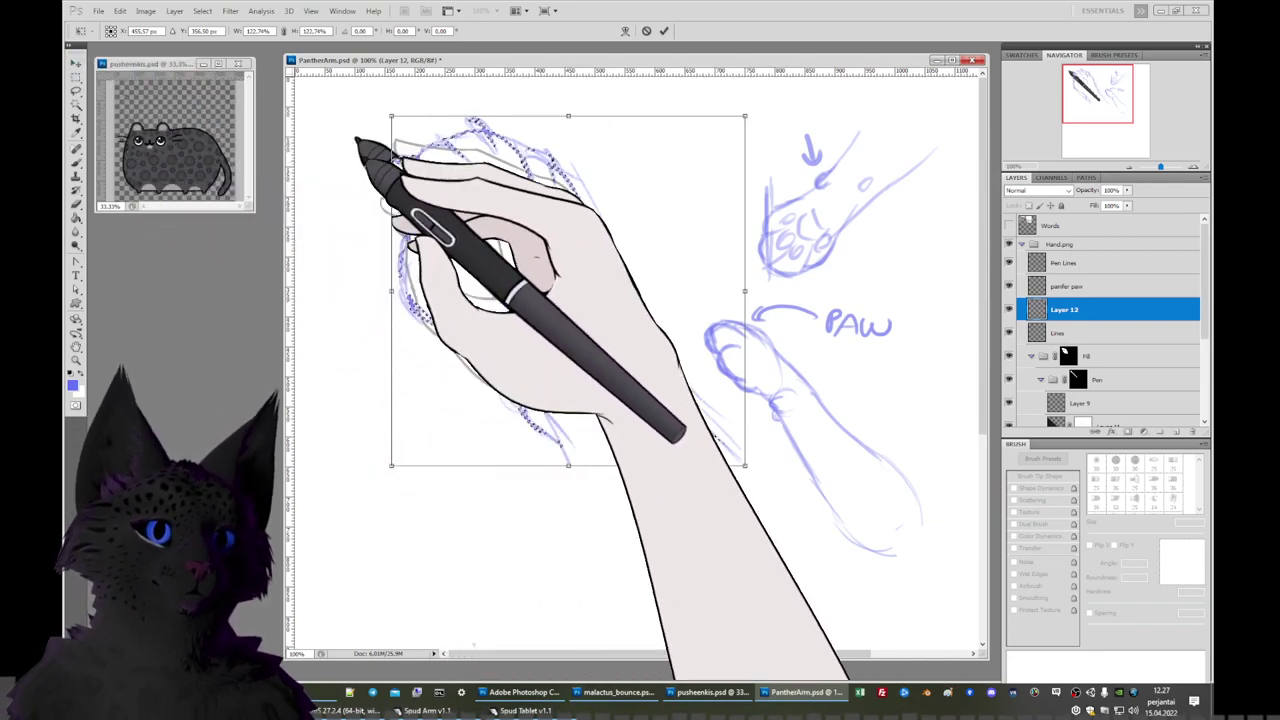
# Rotate the large paw sketch about 3° clockwise, align it with the pen, apply the transformation and deselect it.
pyautogui.moveTo(568, 290)
pyautogui.mouseDown()
pyautogui.moveTo(526, 380)
pyautogui.moveTo(500, 497)
pyautogui.moveTo(570, 284)
pyautogui.mouseUp()
pyautogui.moveTo(644, 228)
pyautogui.mouseDown()
pyautogui.moveTo(566, 366)
pyautogui.moveTo(560, 428)
pyautogui.moveTo(628, 234)
pyautogui.mouseUp()
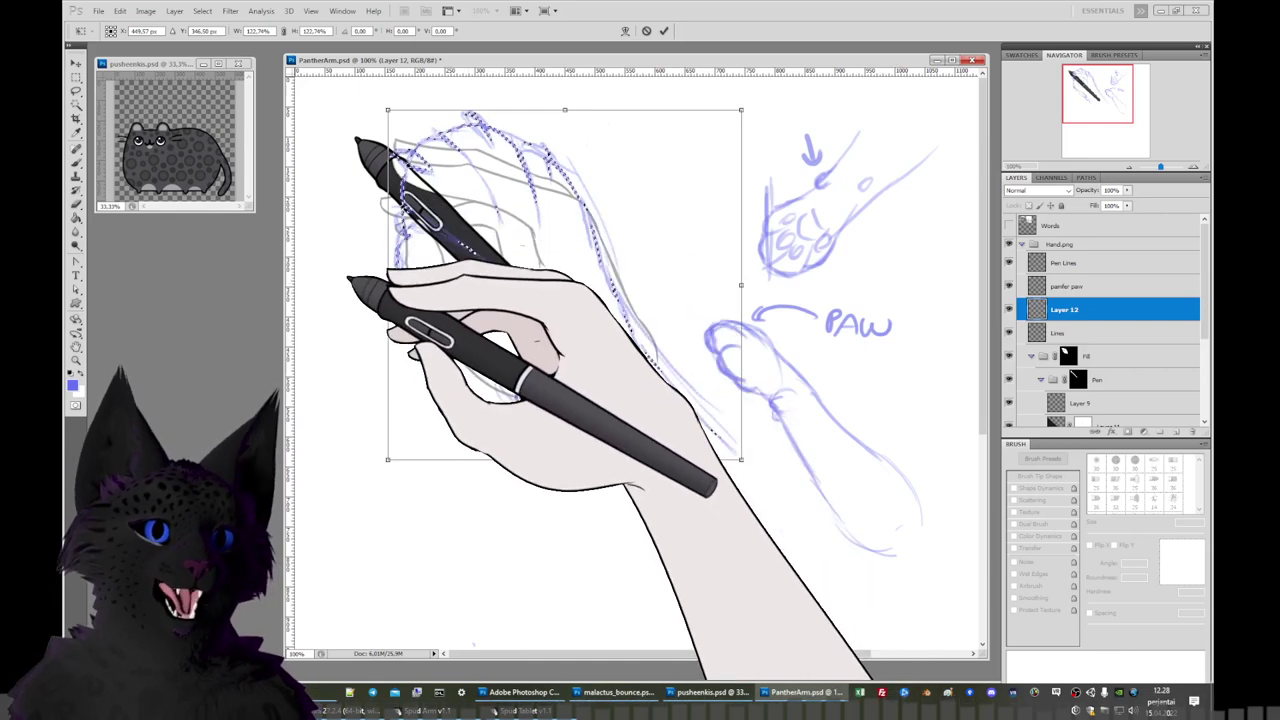
pyautogui.moveTo(352, 300); pyautogui.dragTo(356, 306)
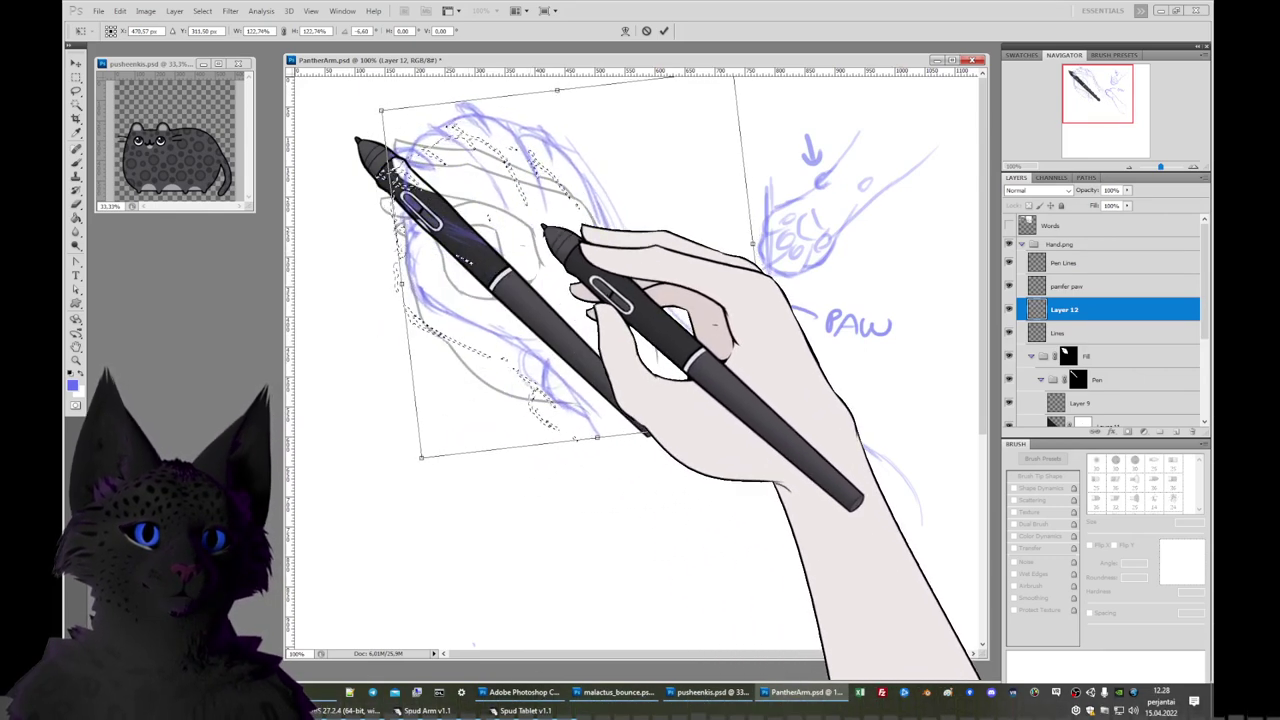
pyautogui.moveTo(677, 206)
pyautogui.mouseDown()
pyautogui.moveTo(633, 215)
pyautogui.moveTo(766, 177)
pyautogui.moveTo(777, 189)
pyautogui.moveTo(615, 226)
pyautogui.mouseUp()
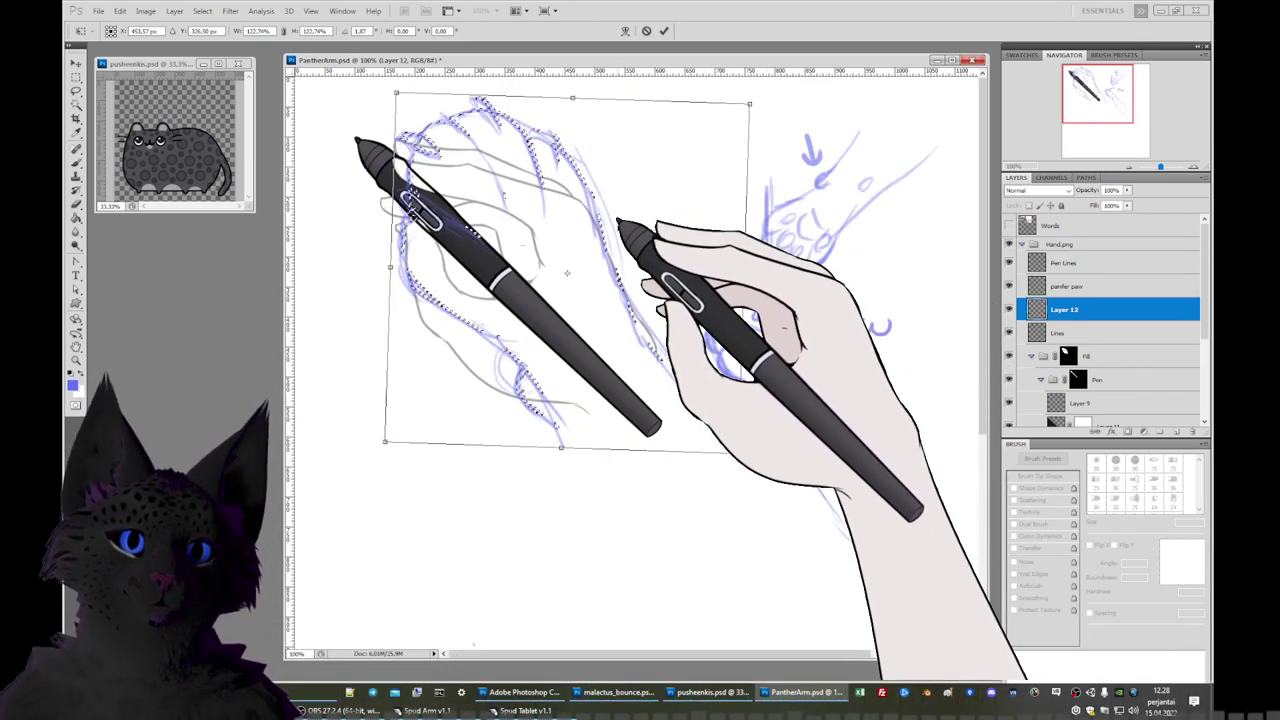
pyautogui.moveTo(617, 222)
pyautogui.mouseDown()
pyautogui.moveTo(783, 226)
pyautogui.moveTo(659, 243)
pyautogui.mouseUp()
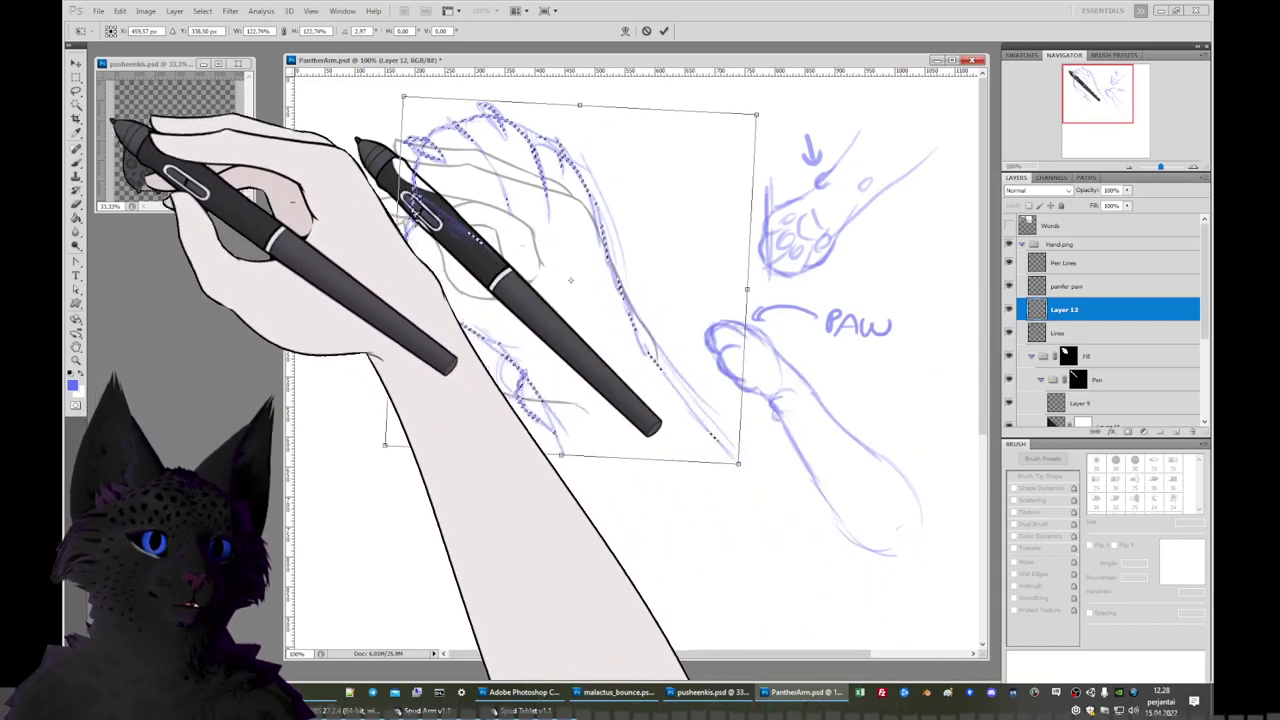
pyautogui.click(75, 160)
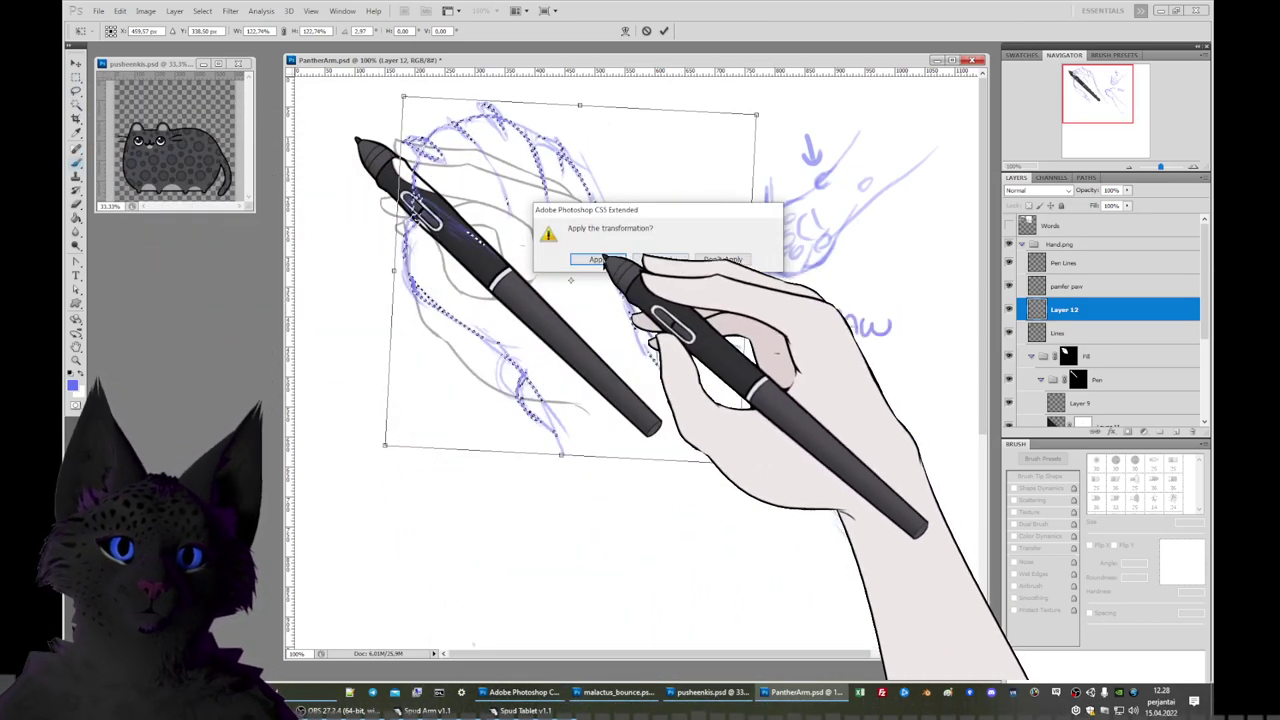
pyautogui.click(600, 259)
pyautogui.hotkey('ctrl', 'd')
pyautogui.press('l')
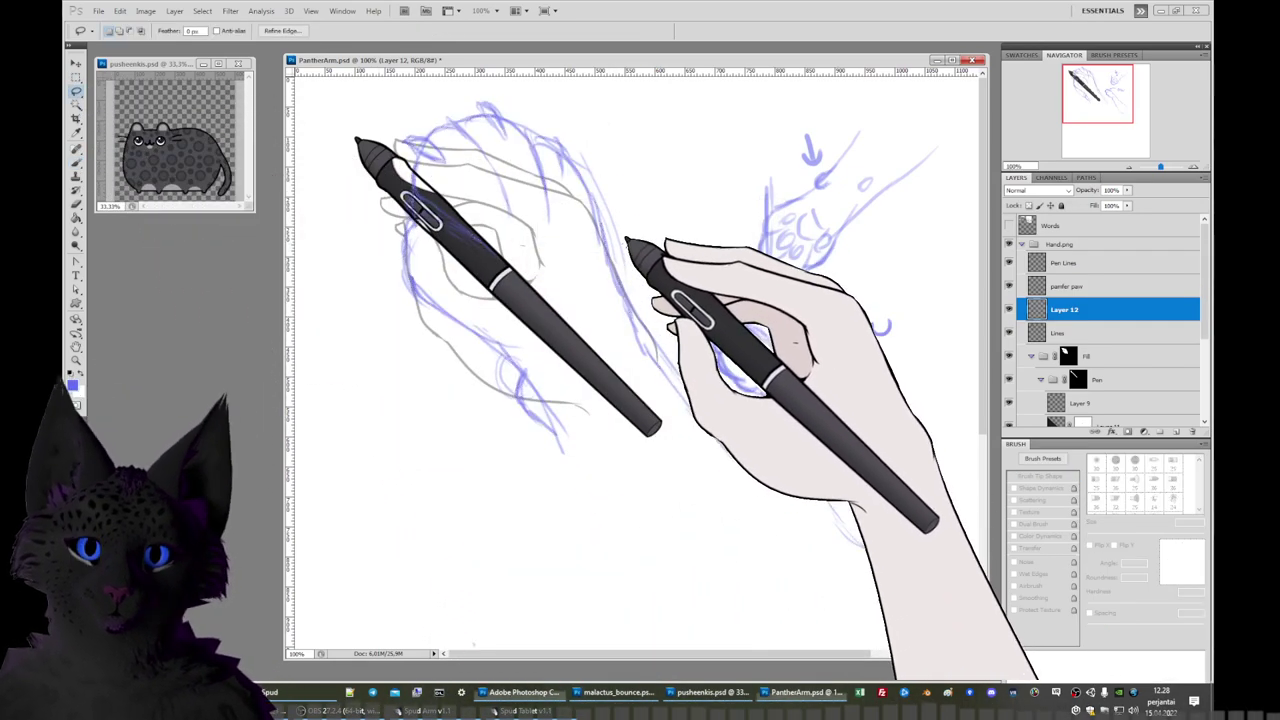
# Mark the large paw's toes with two small arrows on Layer 12, and hide the Lines layer while showing the Arm.png group.
pyautogui.press('b')
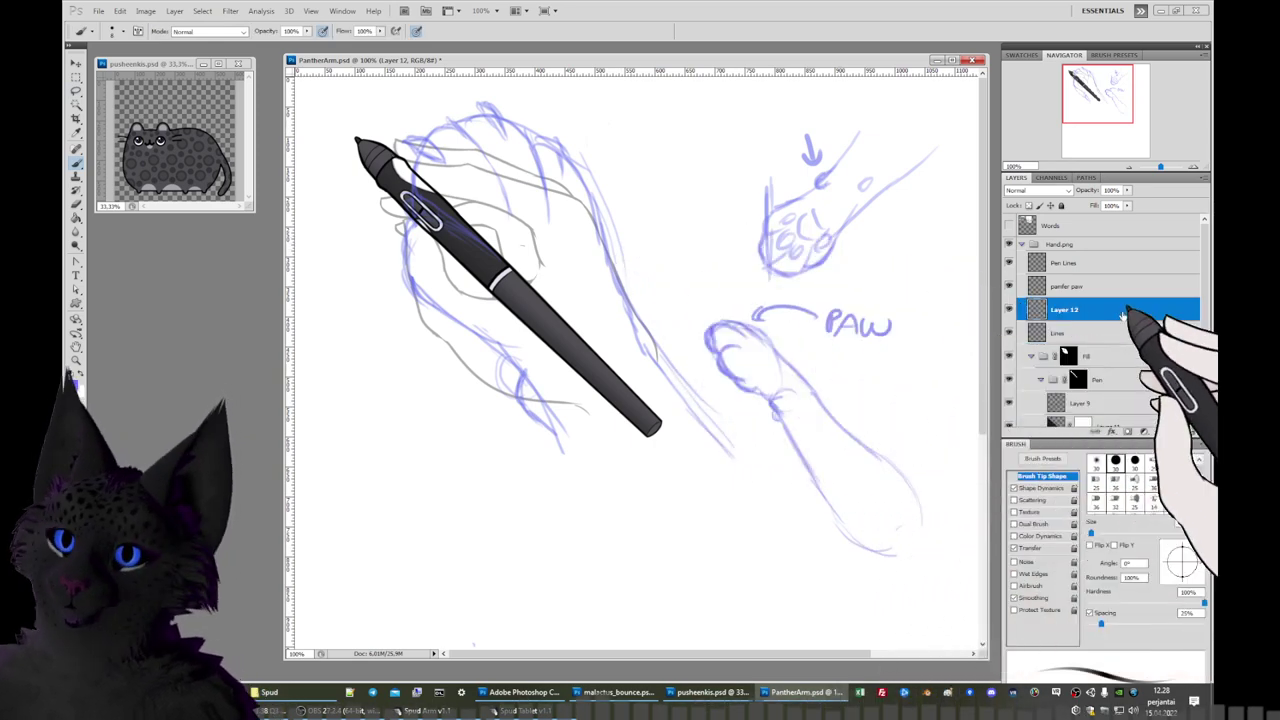
pyautogui.click(1009, 331)
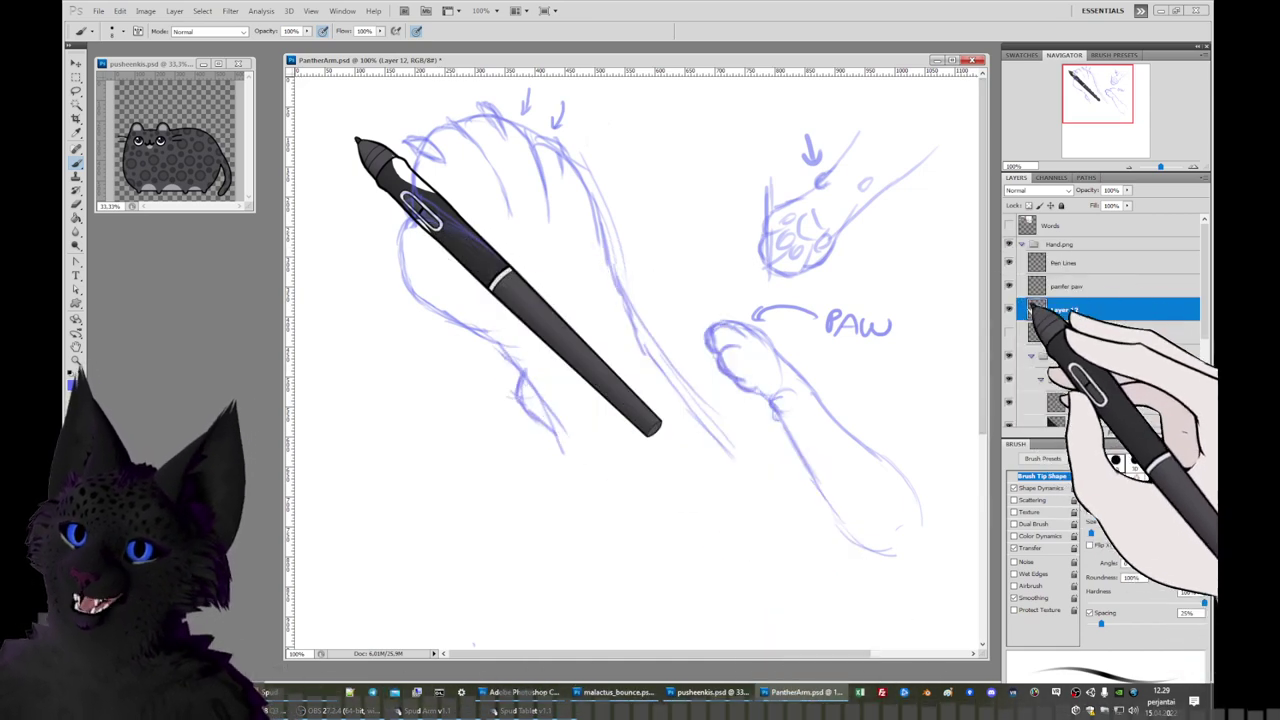
pyautogui.moveTo(1203, 300); pyautogui.dragTo(1199, 352)
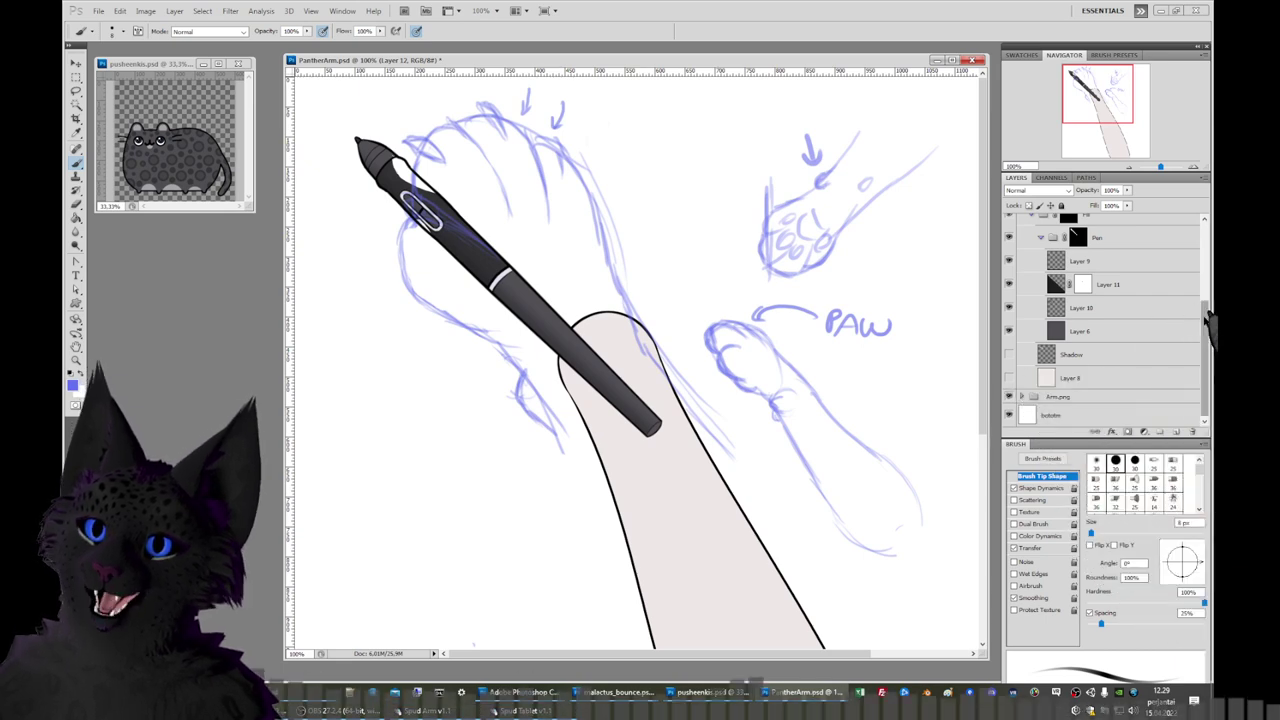
pyautogui.moveTo(1207, 320); pyautogui.dragTo(1207, 245)
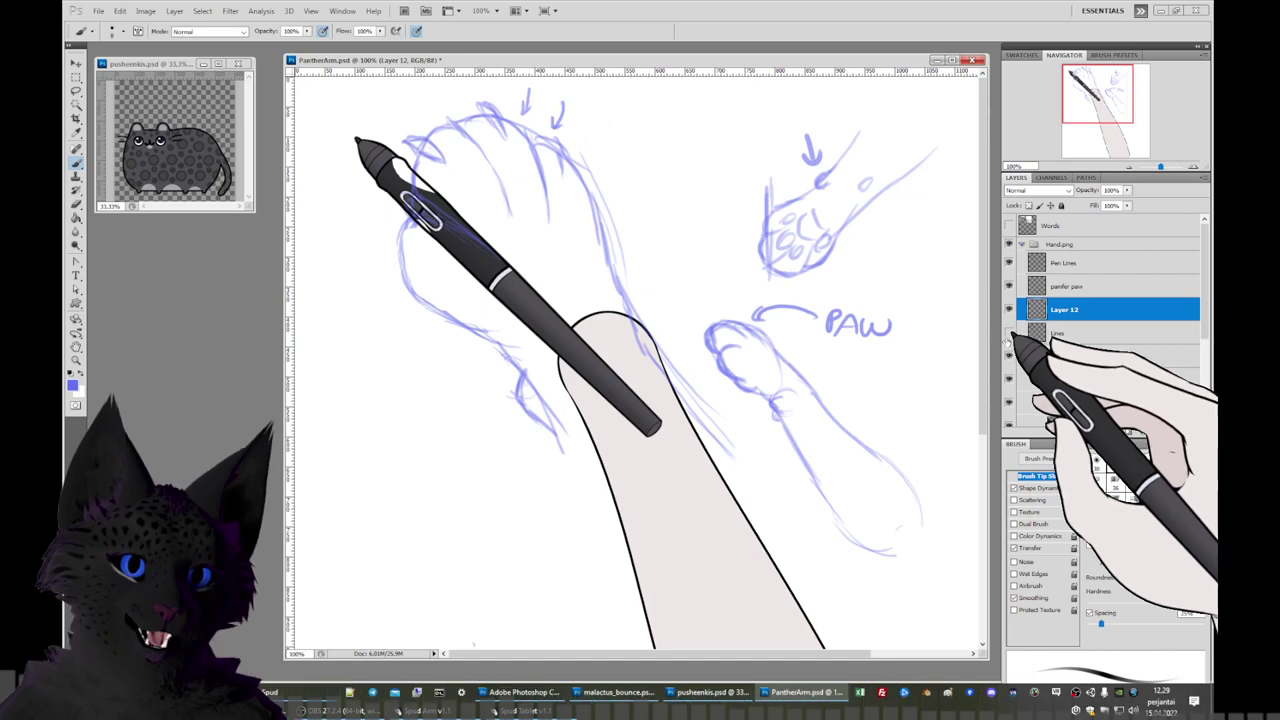
pyautogui.hotkey('ctrl', 't')
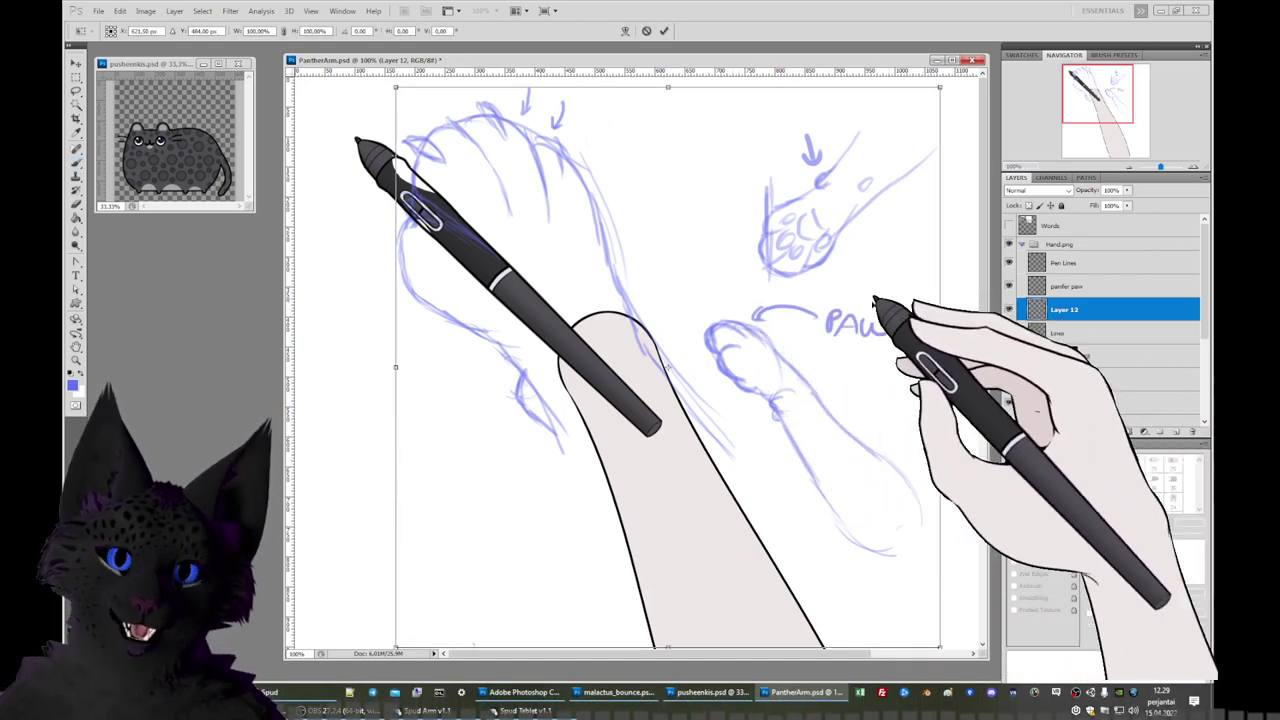
pyautogui.press('Return')
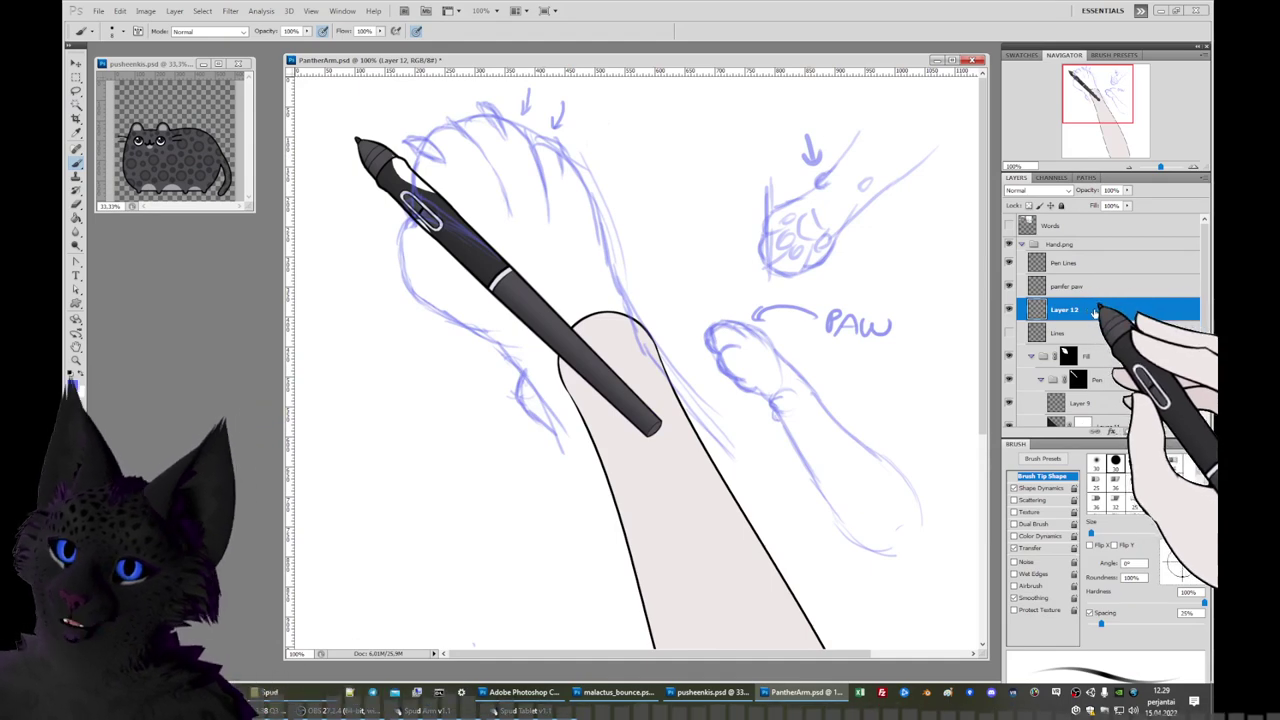
pyautogui.hotkey('ctrl', 't')
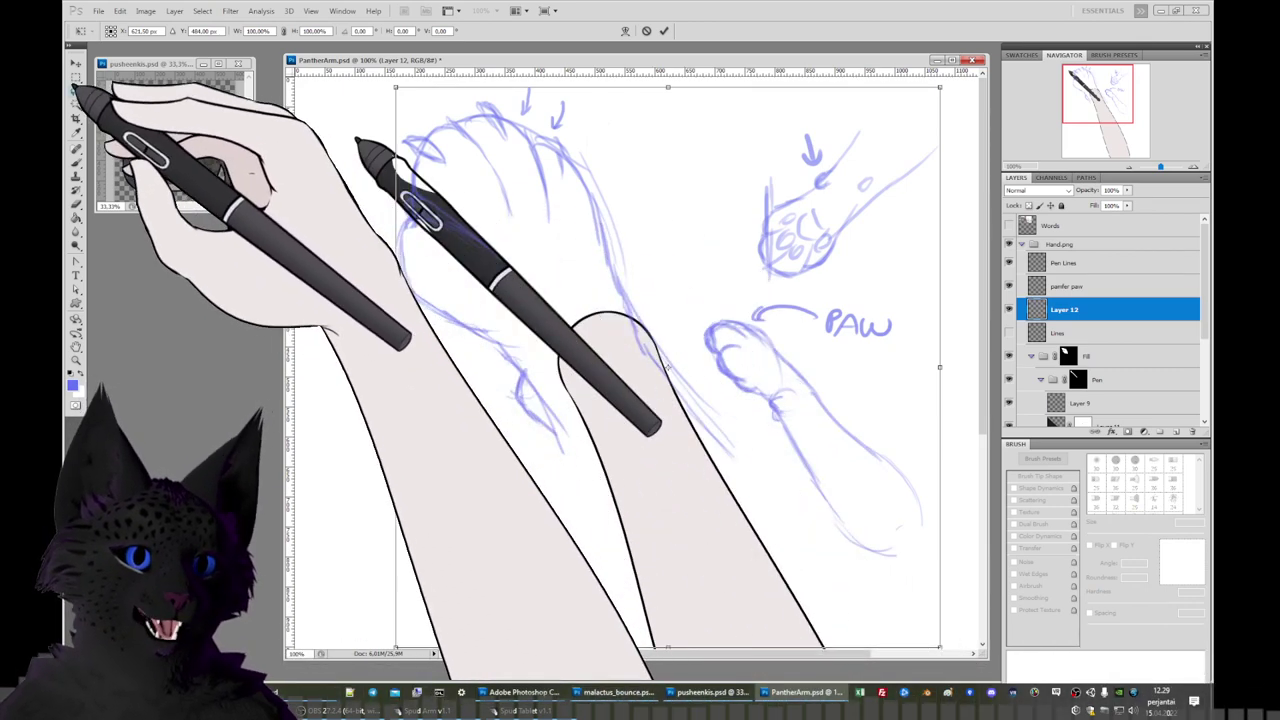
pyautogui.press('Return')
# Lasso the large paw with its two small arrows on Layer 12, scale it to 92.99% and rotate it slightly counterclockwise.
pyautogui.press('l')
pyautogui.moveTo(604, 140)
pyautogui.mouseDown()
pyautogui.moveTo(590, 97)
pyautogui.moveTo(437, 57)
pyautogui.moveTo(333, 228)
pyautogui.moveTo(443, 420)
pyautogui.moveTo(567, 494)
pyautogui.moveTo(701, 489)
pyautogui.moveTo(727, 443)
pyautogui.moveTo(650, 180)
pyautogui.mouseUp()
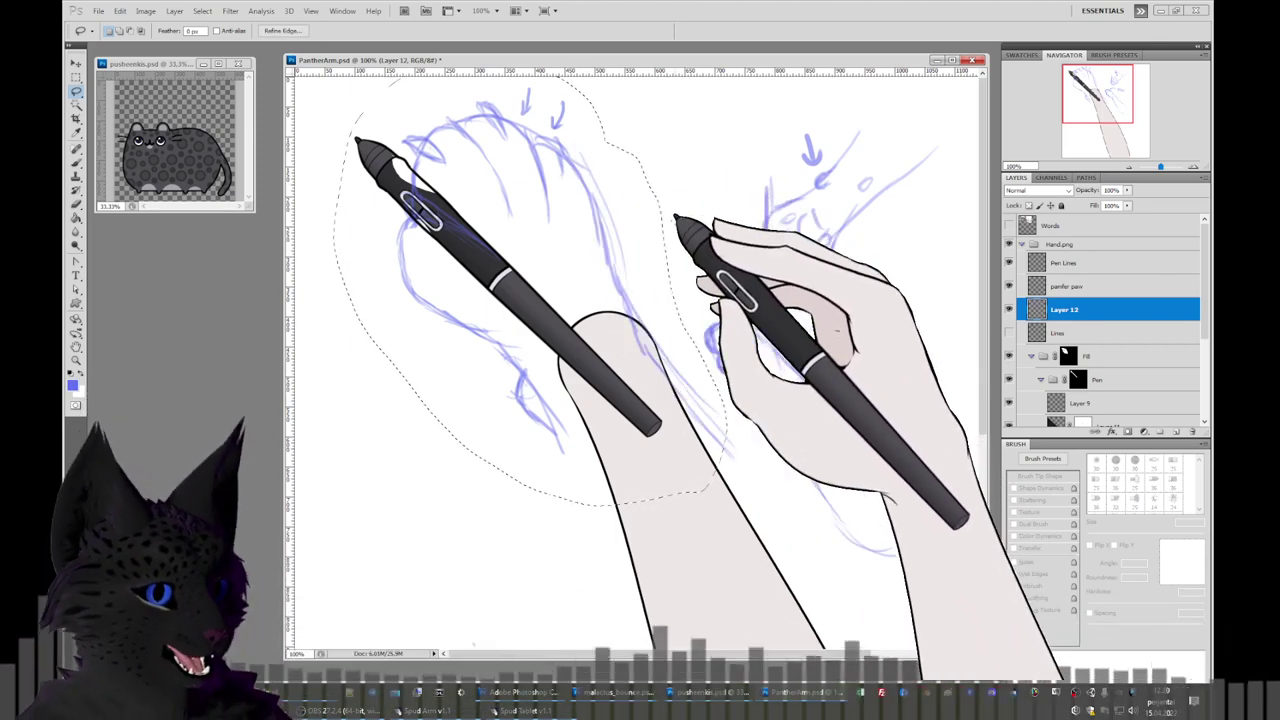
pyautogui.hotkey('ctrl', 't')
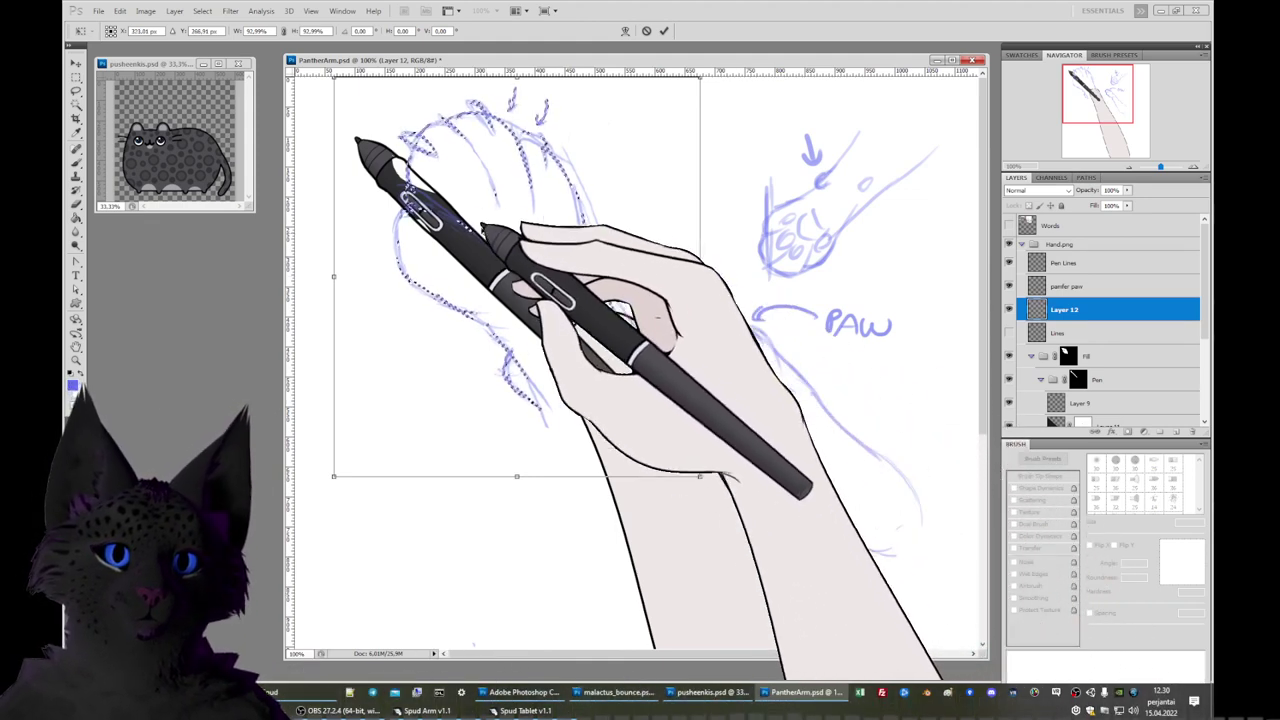
pyautogui.moveTo(777, 423)
pyautogui.mouseDown()
pyautogui.moveTo(766, 400)
pyautogui.moveTo(808, 388)
pyautogui.mouseUp()
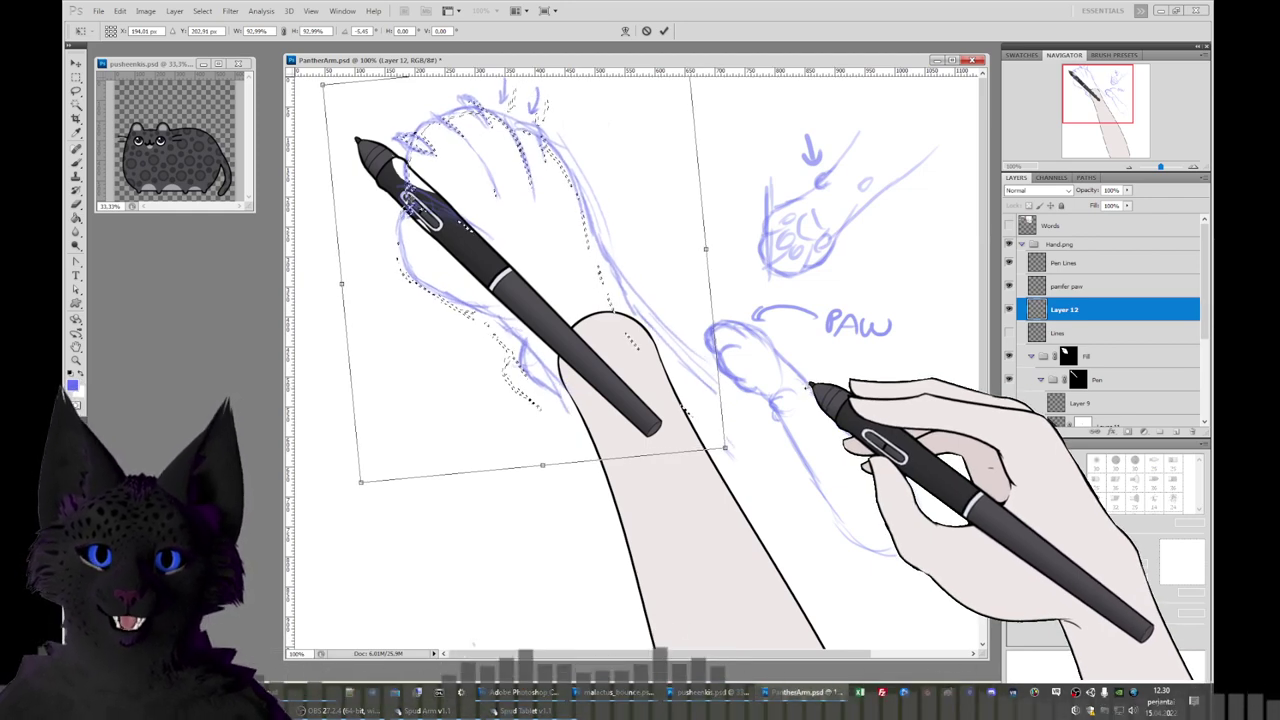
pyautogui.moveTo(810, 386); pyautogui.dragTo(812, 385)
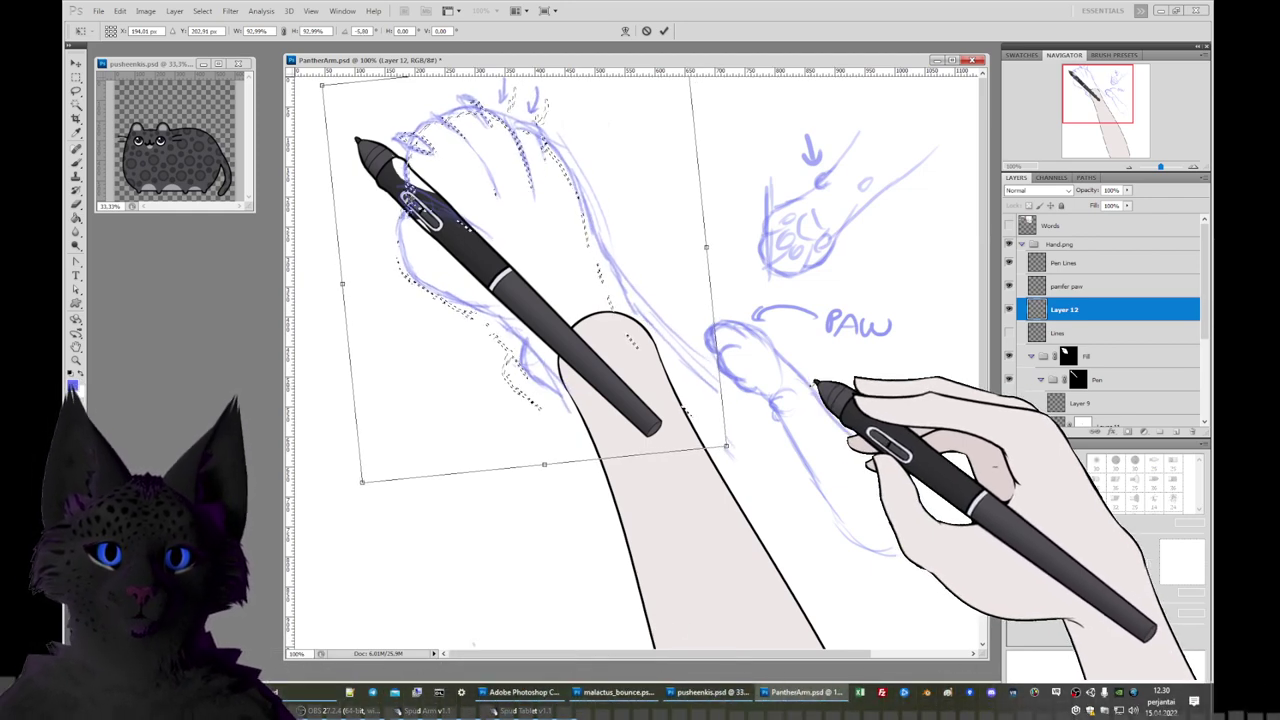
# Move the transform's reference point to the wrist, adjust the paw's rotation to about -6.45°, and apply the transformation.
pyautogui.moveTo(422, 200); pyautogui.dragTo(613, 356)
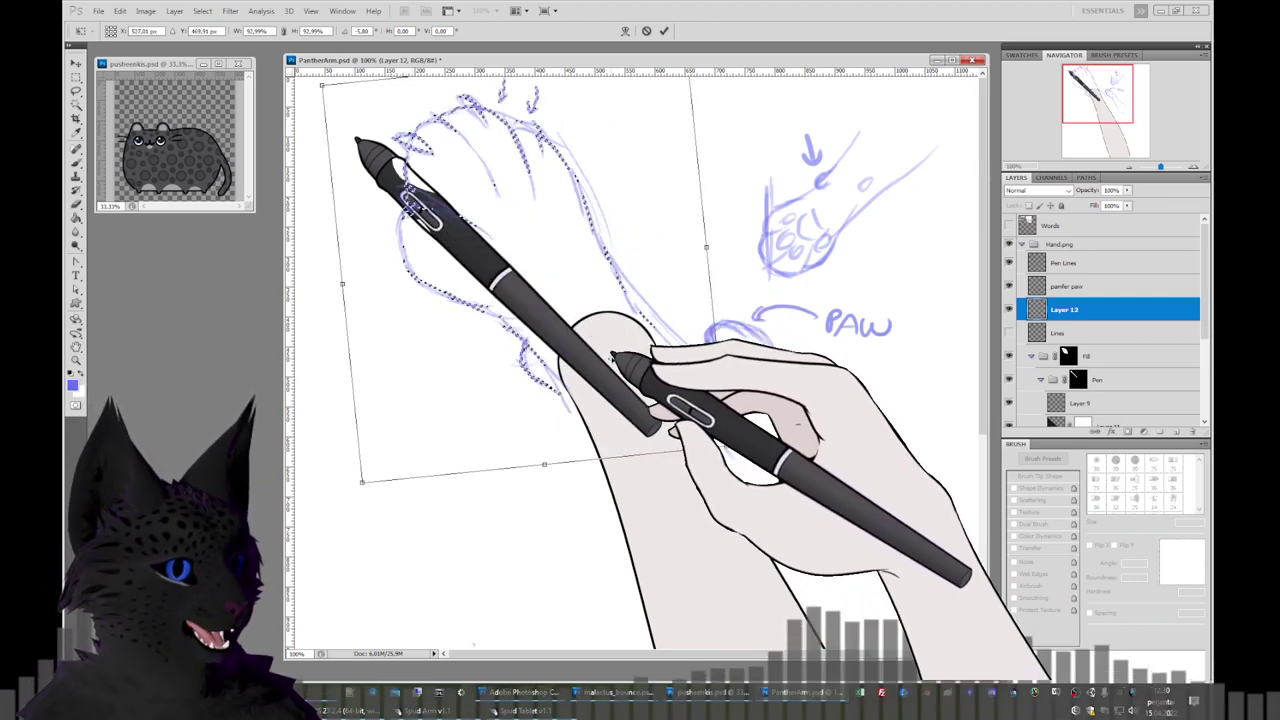
pyautogui.press('Right')
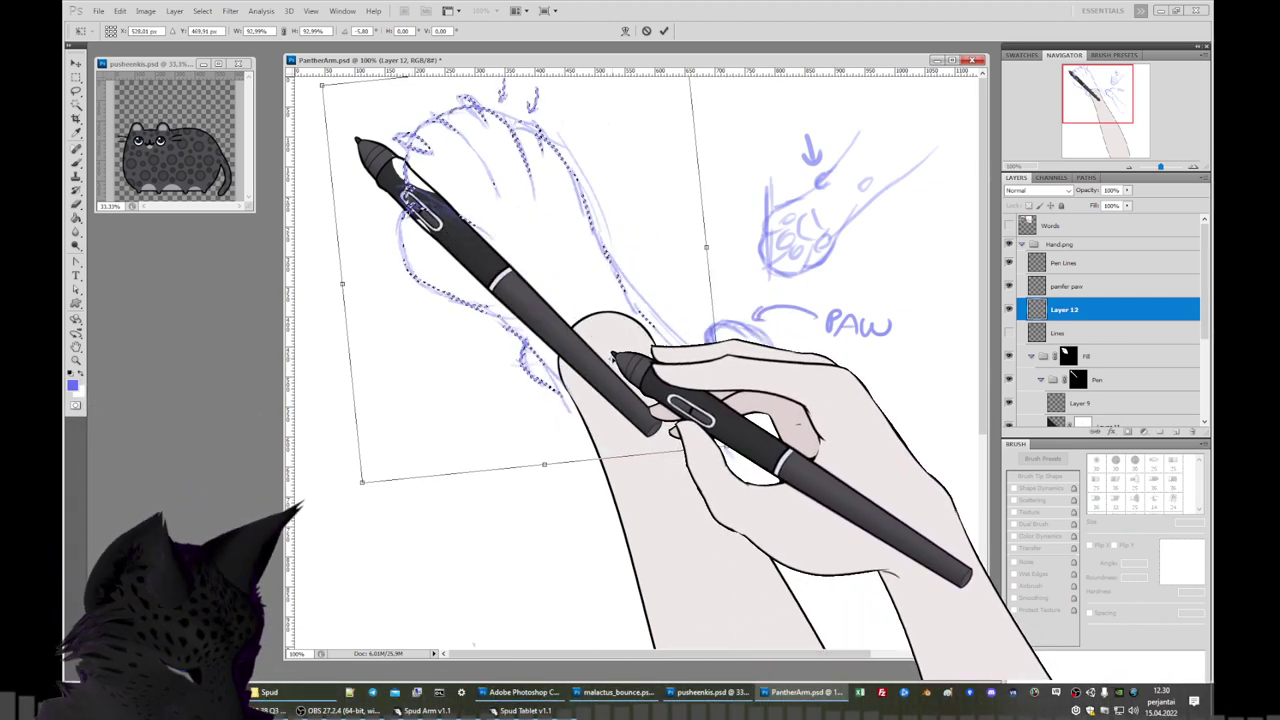
pyautogui.moveTo(612, 358); pyautogui.dragTo(613, 356)
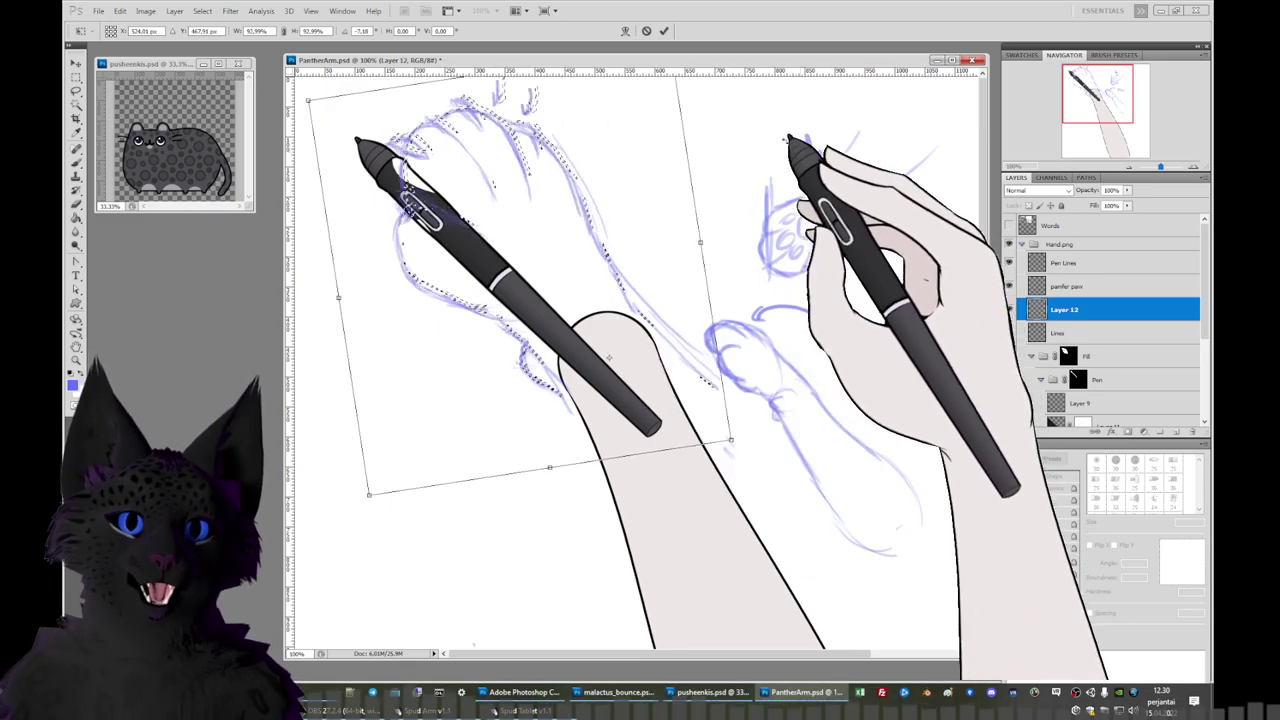
pyautogui.moveTo(809, 149)
pyautogui.mouseDown()
pyautogui.moveTo(720, 105)
pyautogui.moveTo(857, 177)
pyautogui.moveTo(713, 130)
pyautogui.moveTo(837, 209)
pyautogui.moveTo(766, 171)
pyautogui.moveTo(792, 179)
pyautogui.moveTo(778, 167)
pyautogui.mouseUp()
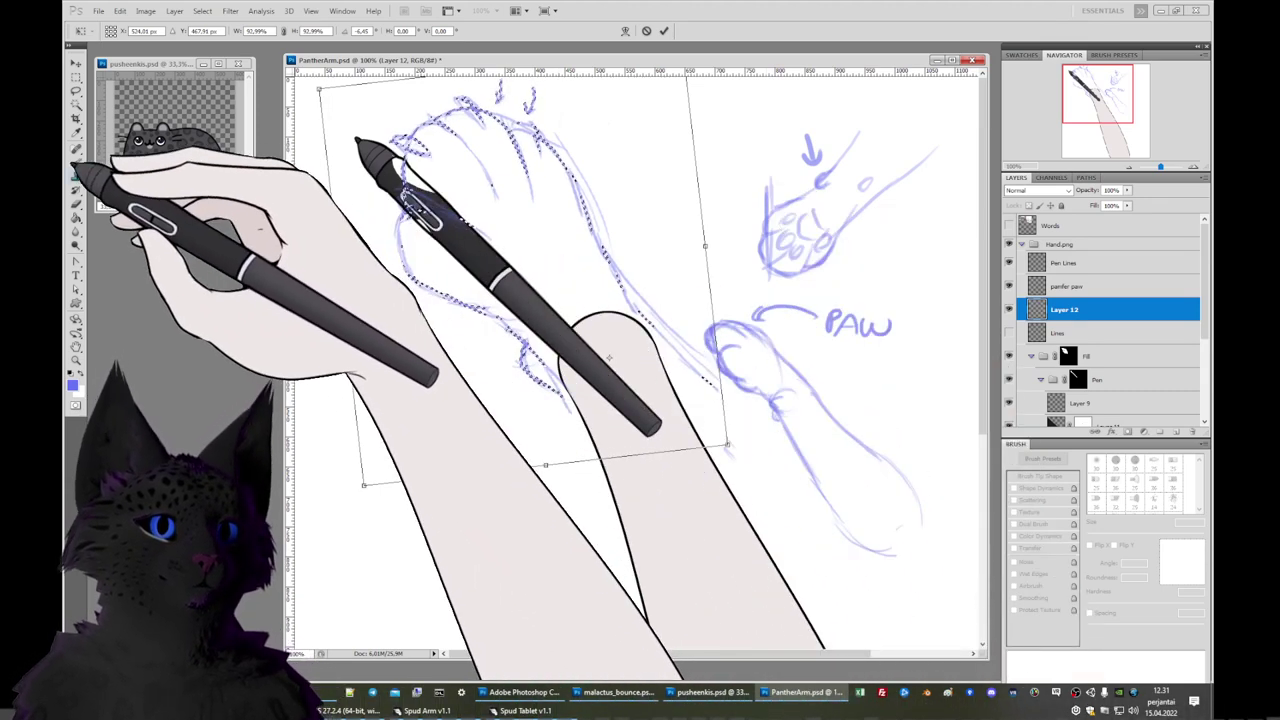
pyautogui.click(75, 163)
pyautogui.click(602, 258)
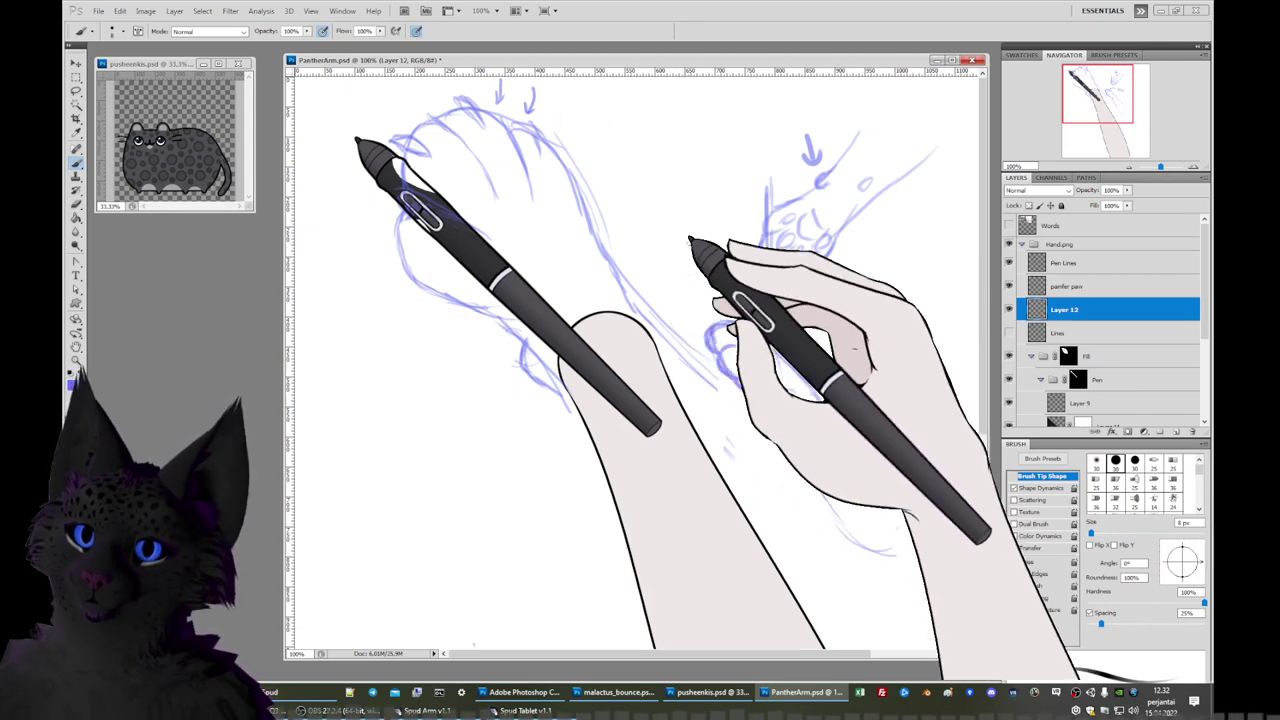
# Clean up the large paw's surplus wrist lines where they overlap the rounded end of the arm.
pyautogui.moveTo(760, 318); pyautogui.dragTo(890, 330)
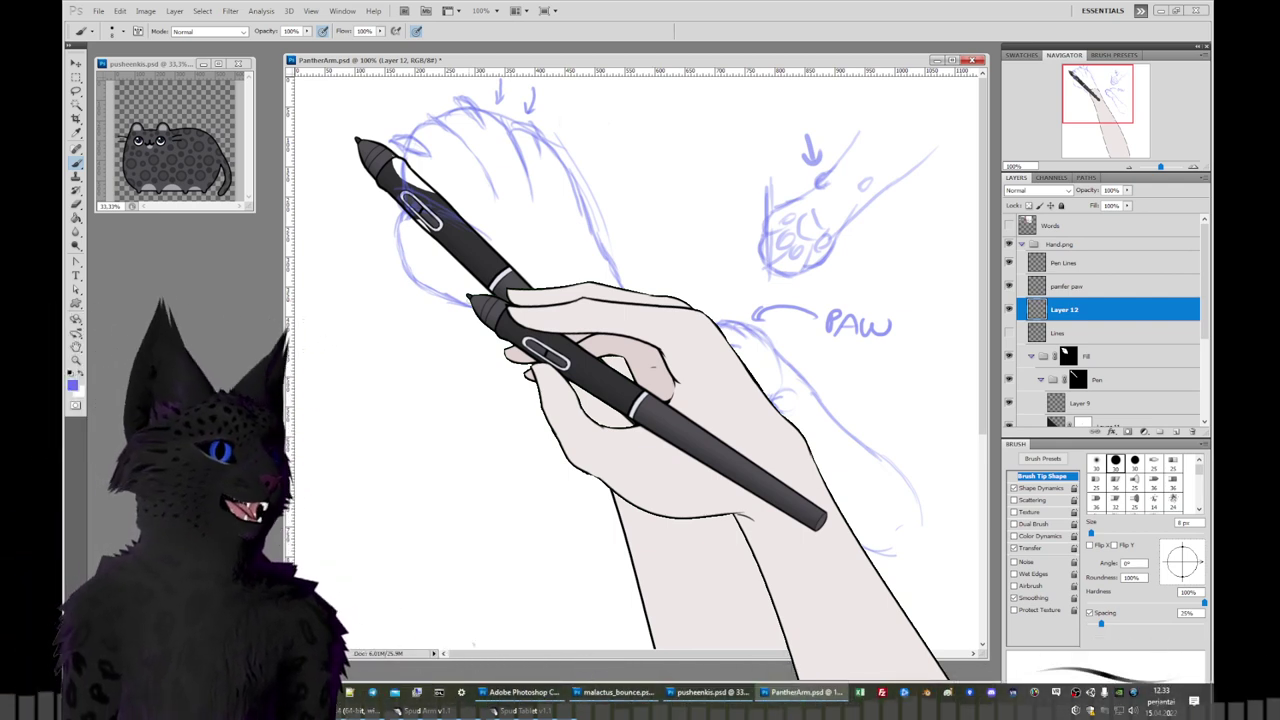
pyautogui.hotkey('ctrl', 'z')
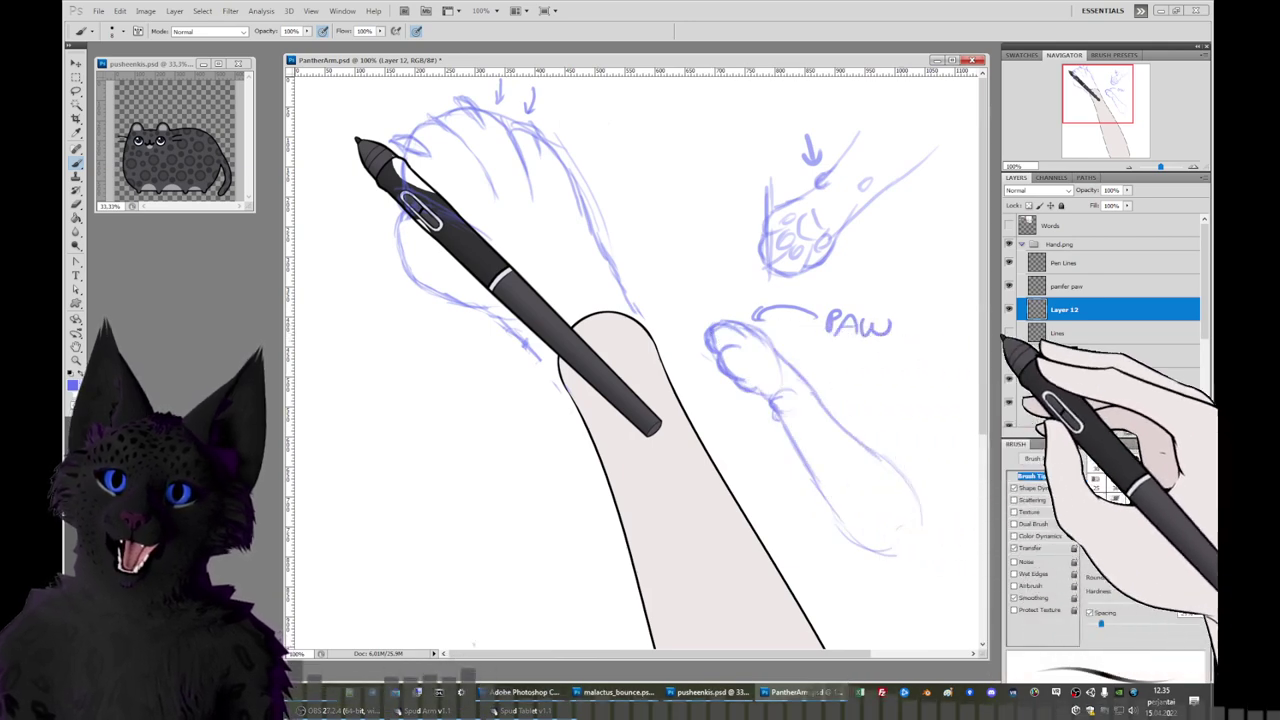
# Add a new layer between Layer 12 and Lines, and set the foreground color to light red ff6f6f.
pyautogui.click(1070, 333)
pyautogui.click(1160, 431)
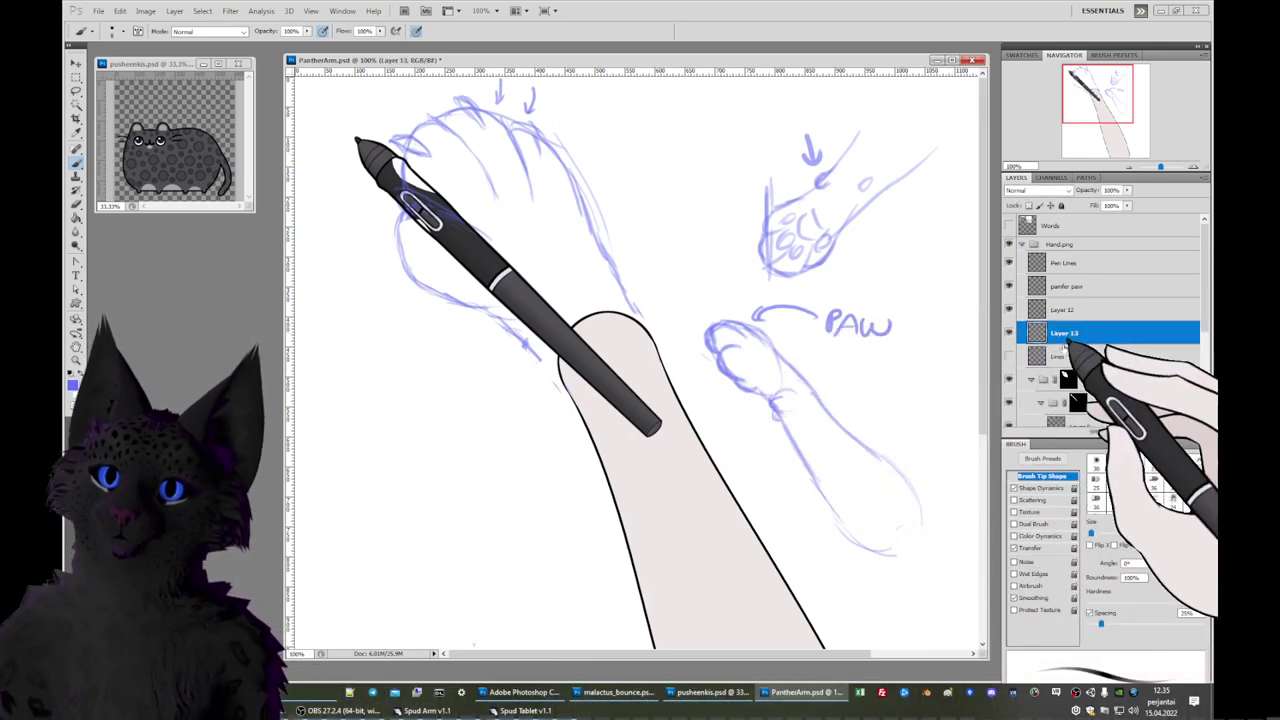
pyautogui.click(72, 384)
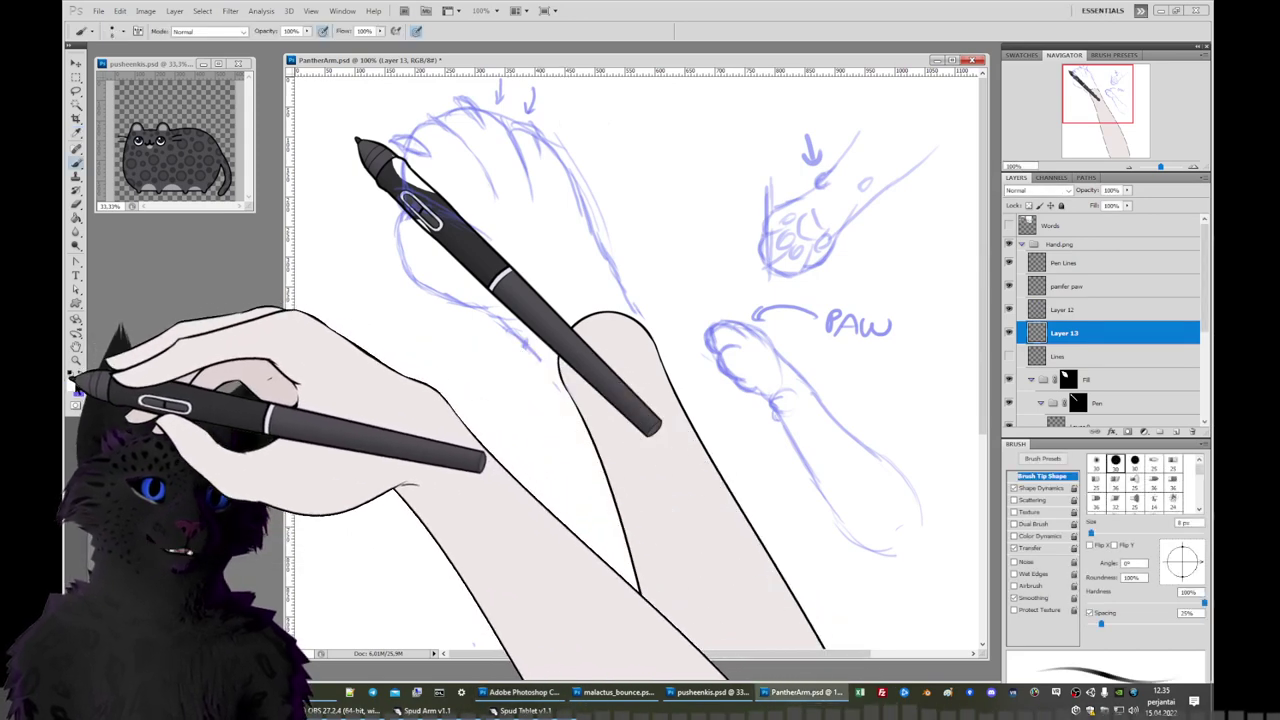
pyautogui.click(195, 400)
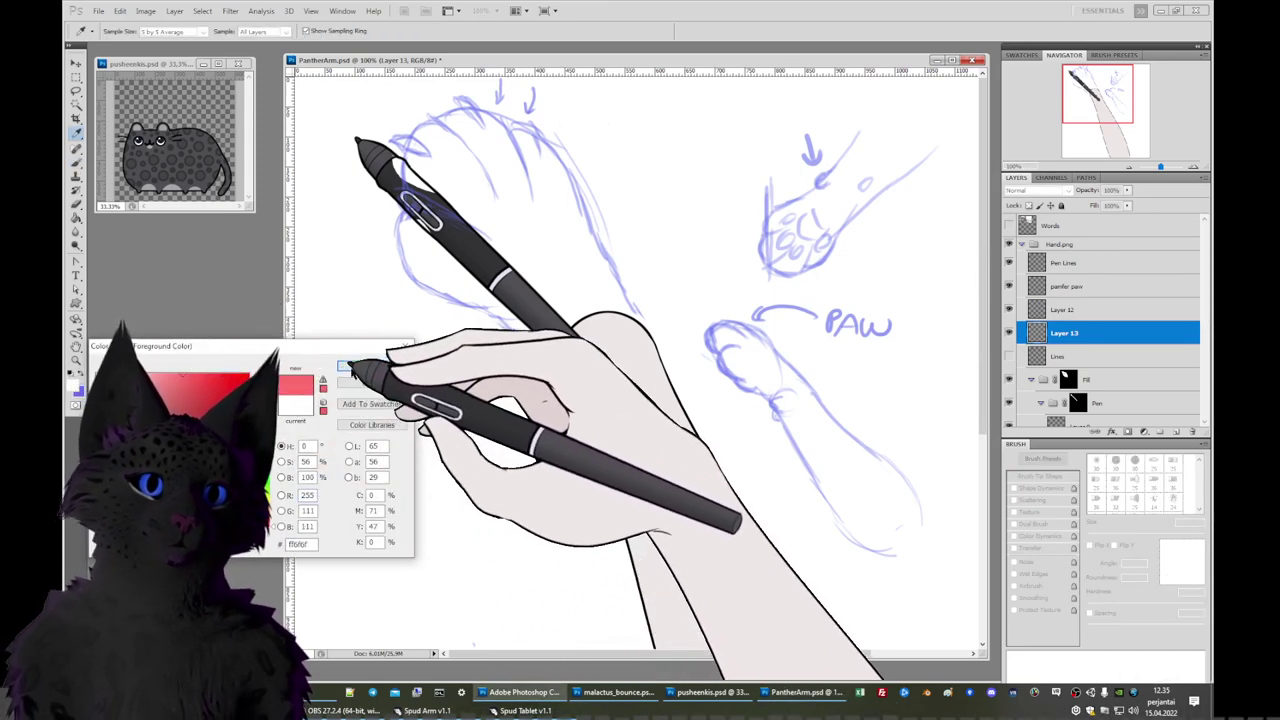
pyautogui.click(375, 368)
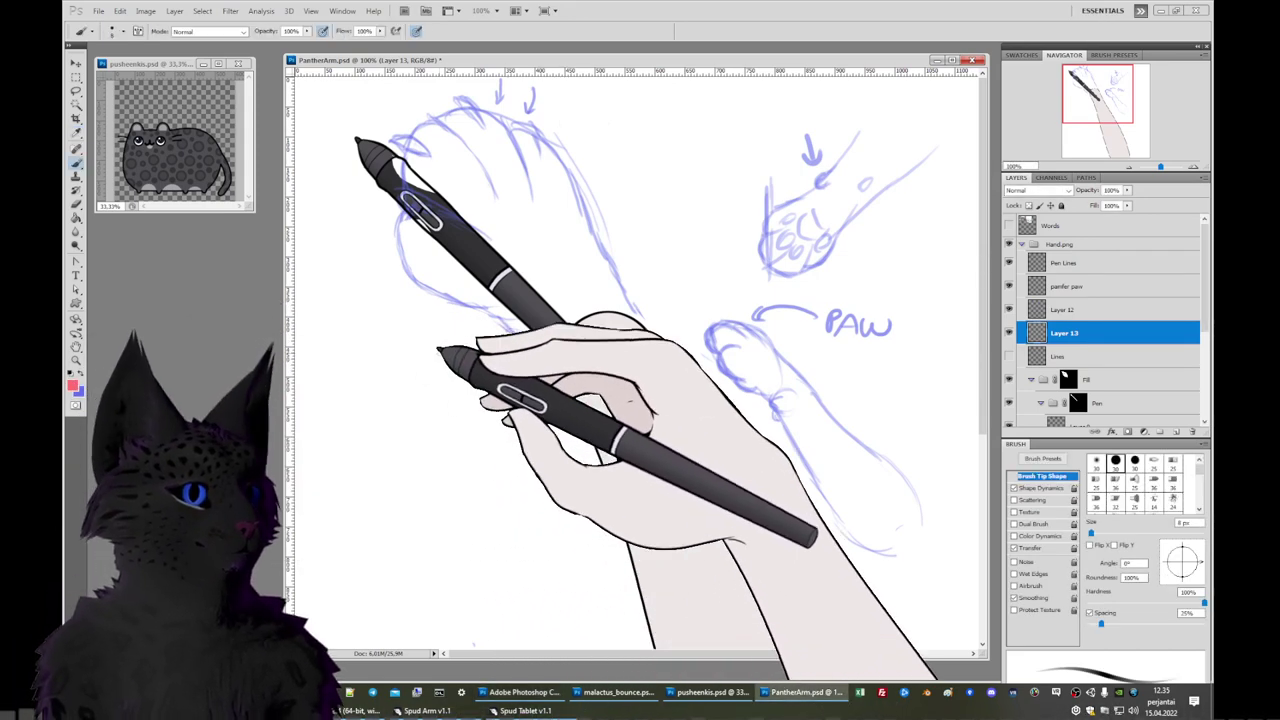
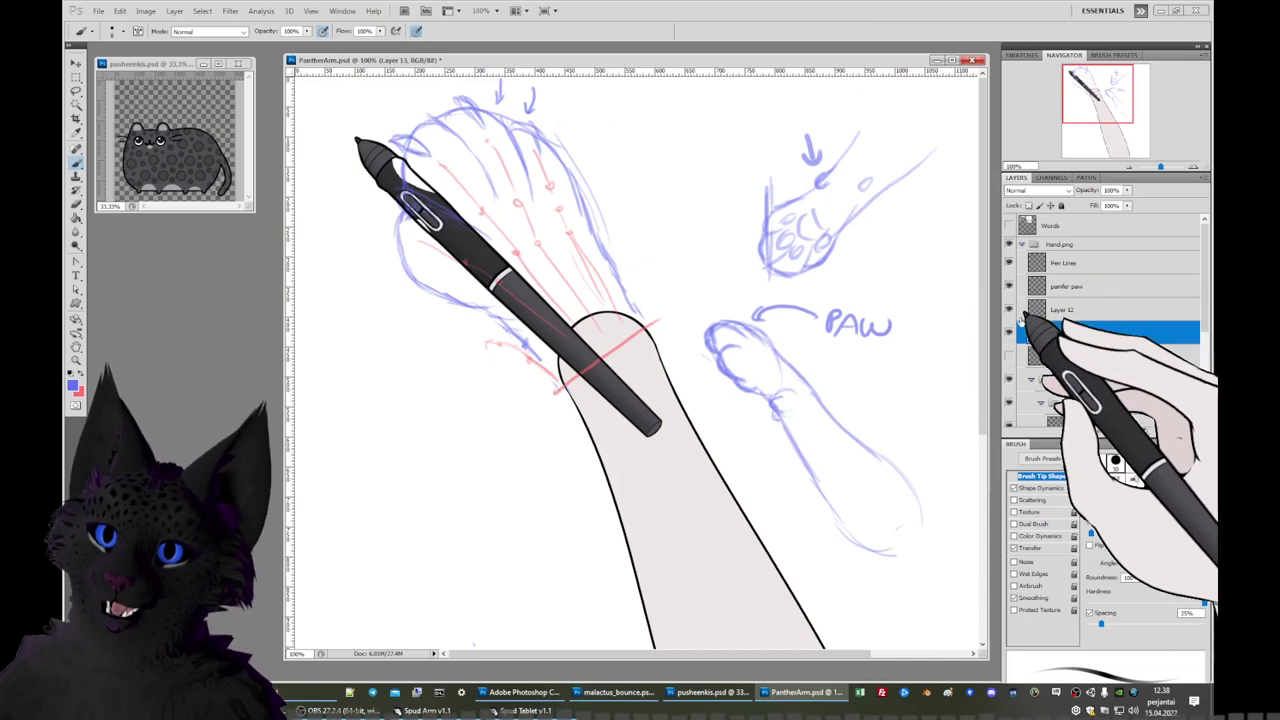
# On Layer 12, sketch a small seated panther hugging a decorated egg beside the arm, with a "Fluffy" label and arrow.
pyautogui.click(1075, 306)
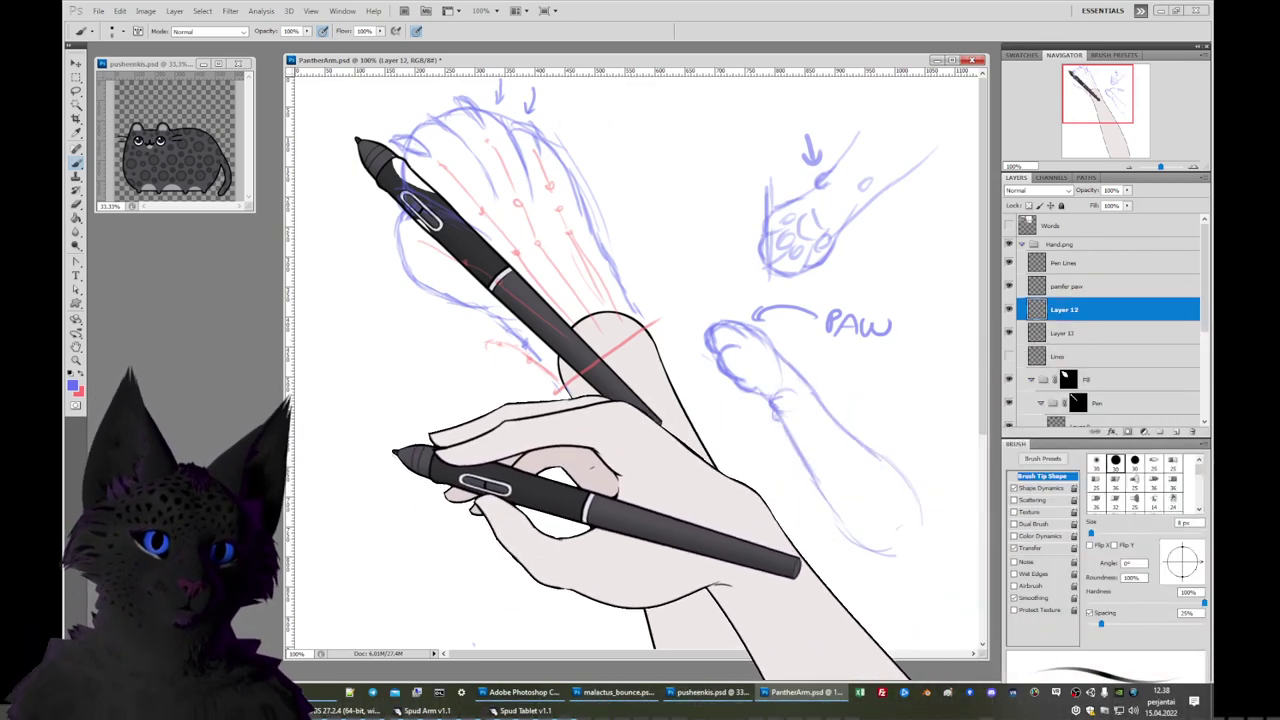
pyautogui.moveTo(436, 428); pyautogui.dragTo(428, 430)
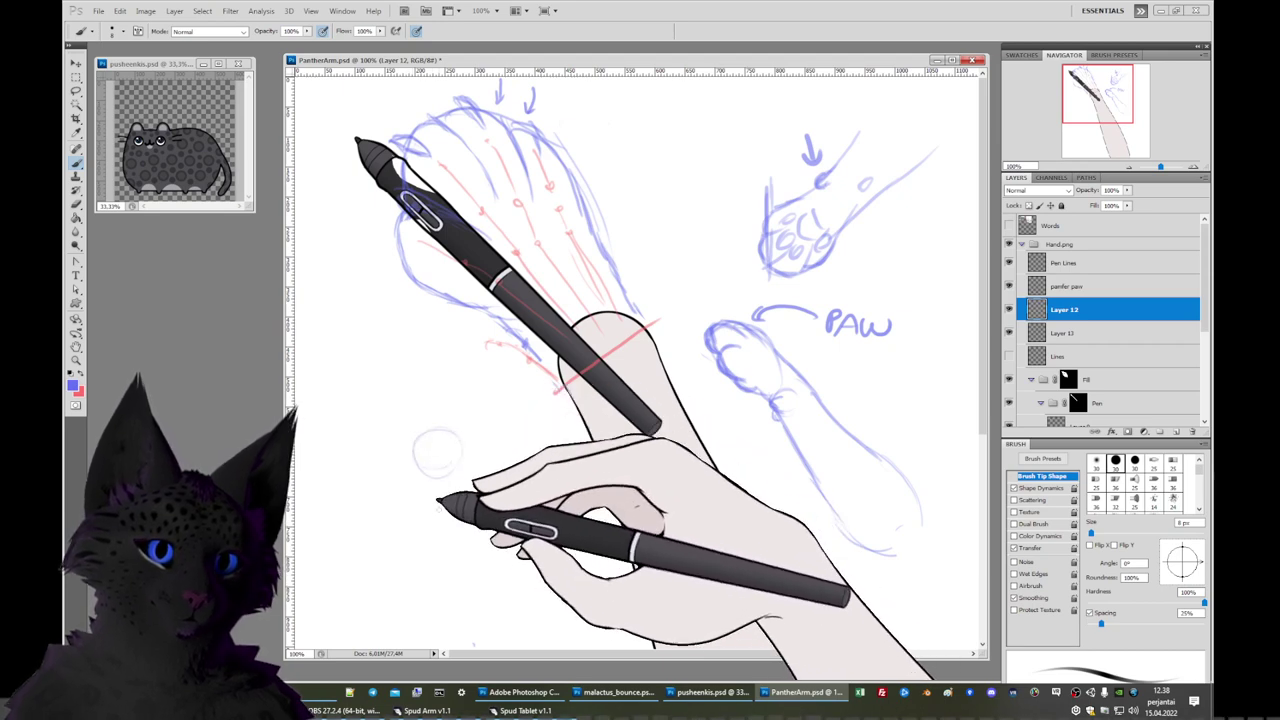
pyautogui.moveTo(431, 490); pyautogui.dragTo(424, 492)
pyautogui.moveTo(440, 557); pyautogui.dragTo(430, 562)
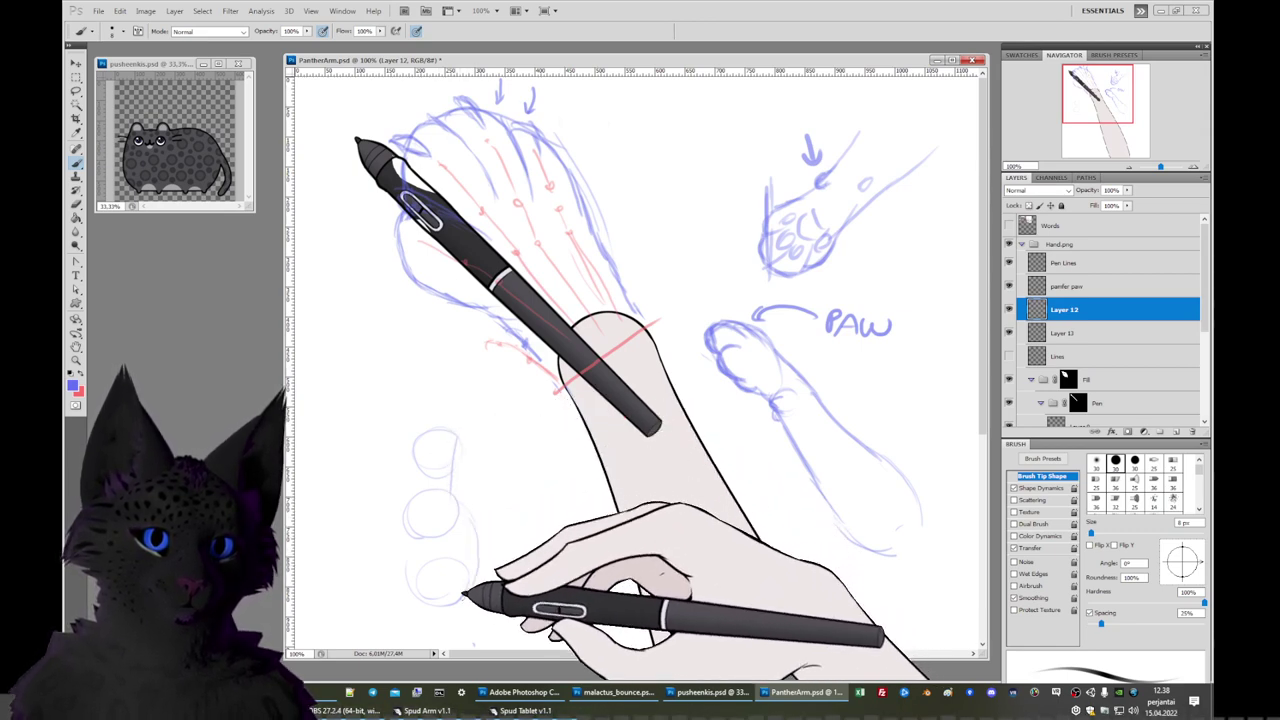
pyautogui.moveTo(513, 556); pyautogui.dragTo(530, 524)
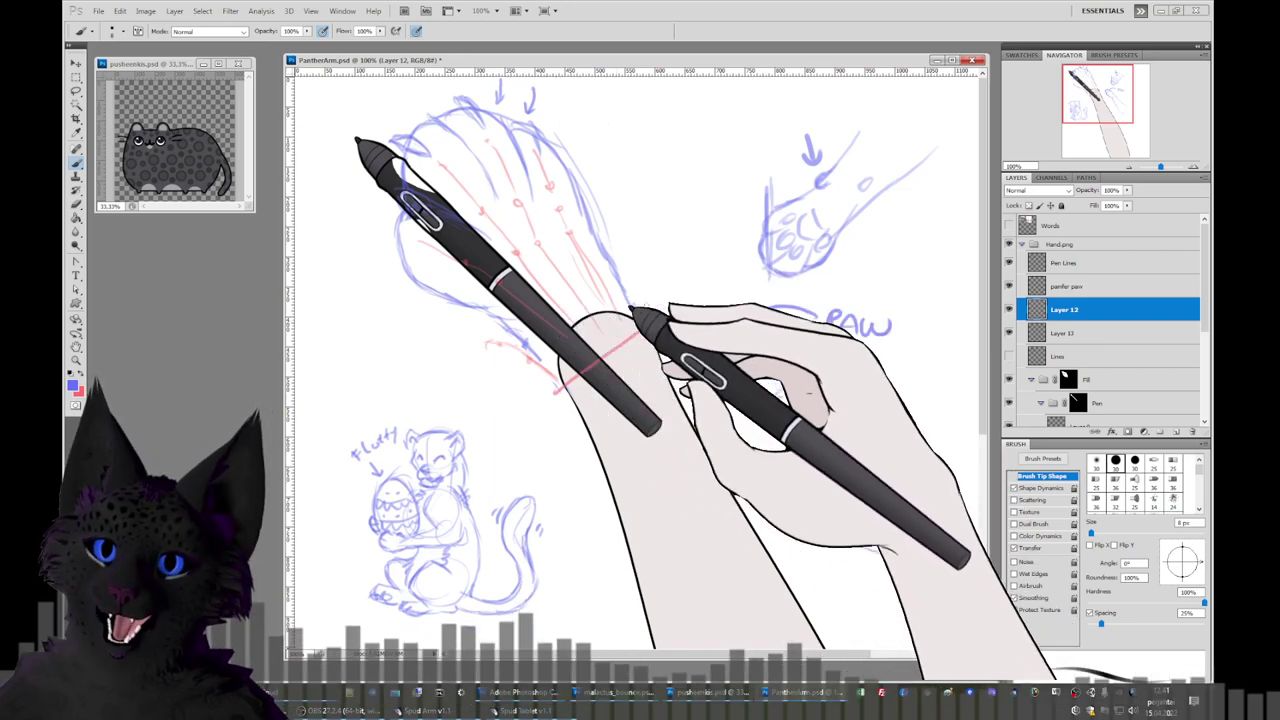
# Check the drawing with Layer 12 hidden, show it again, and sketch the thumb outline around the red bones near the wrist.
pyautogui.click(1008, 309)
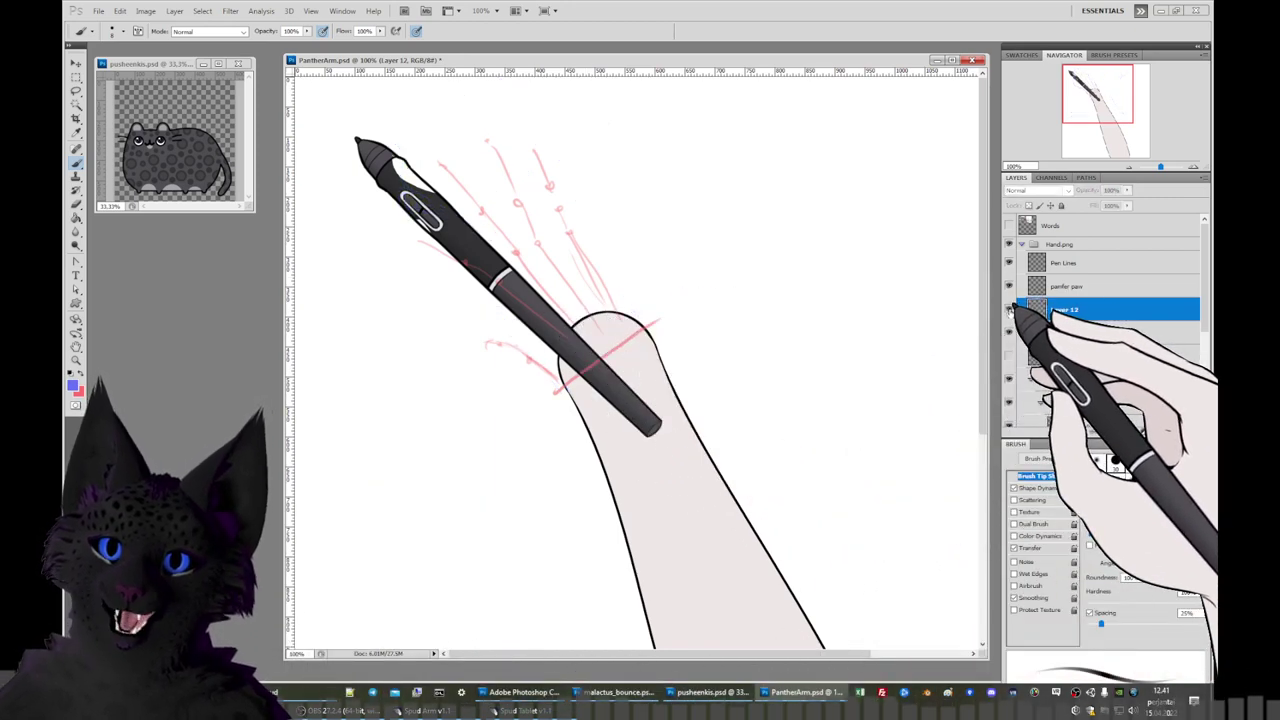
pyautogui.click(1008, 309)
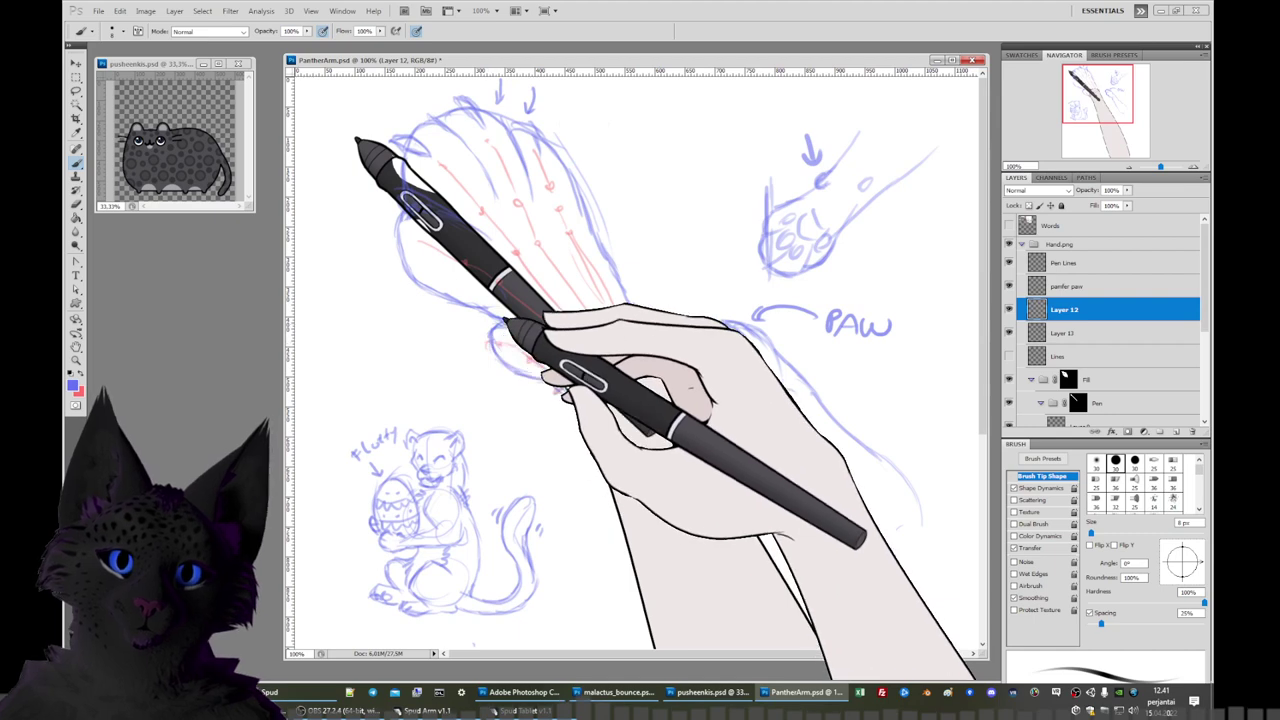
pyautogui.hotkey('ctrl', 'z')
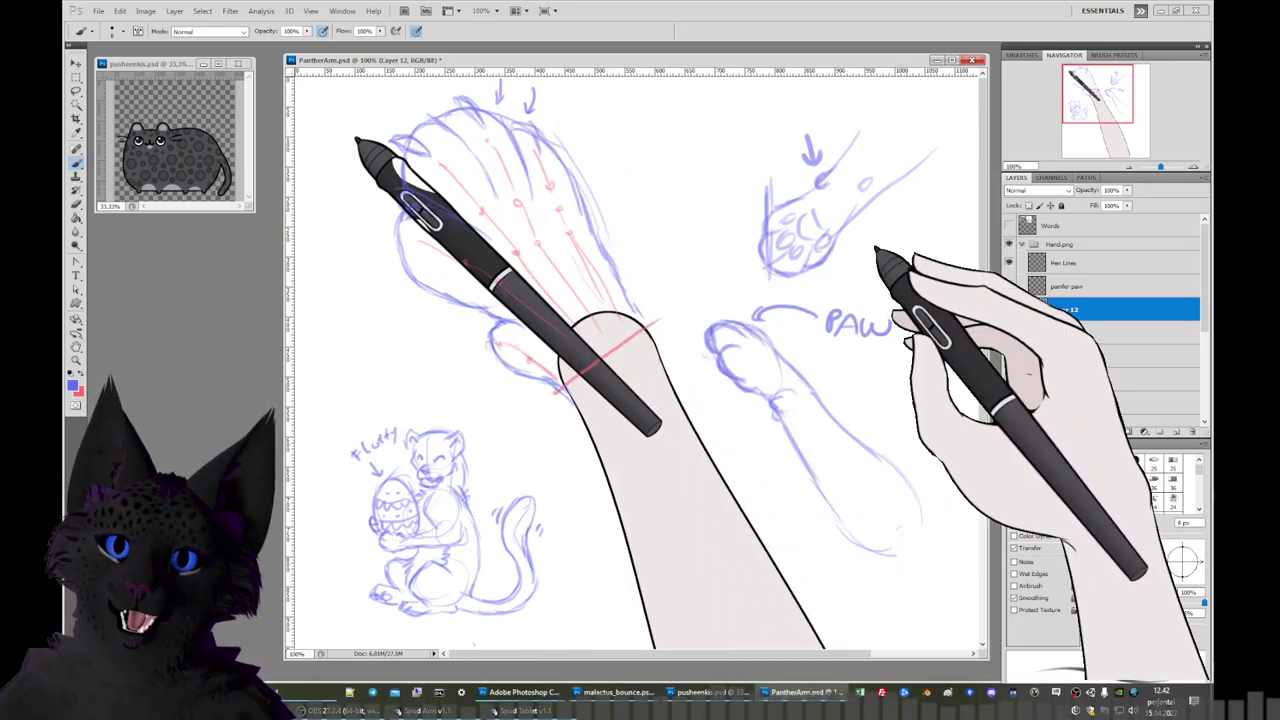
# Duplicate Layer 12, hide the original, and redraw the large paw's fingers with pointed claws on the copy.
pyautogui.rightClick(1099, 309)
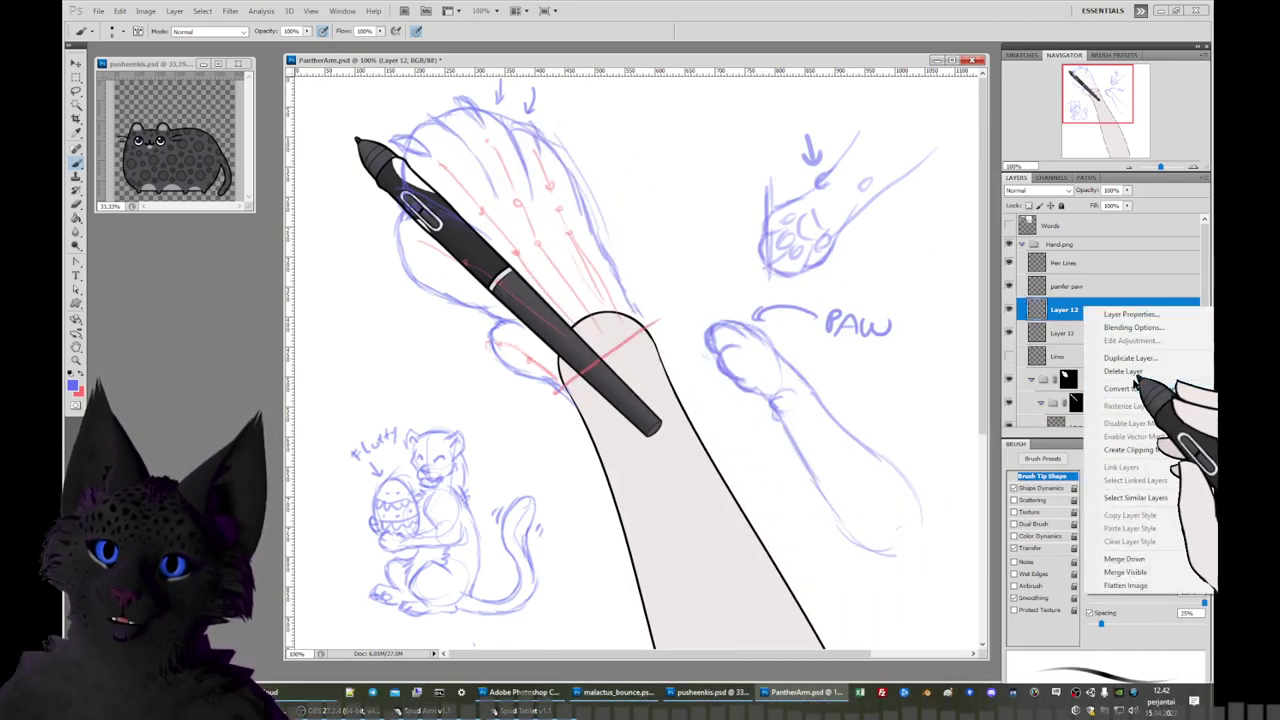
pyautogui.click(1145, 358)
pyautogui.click(740, 217)
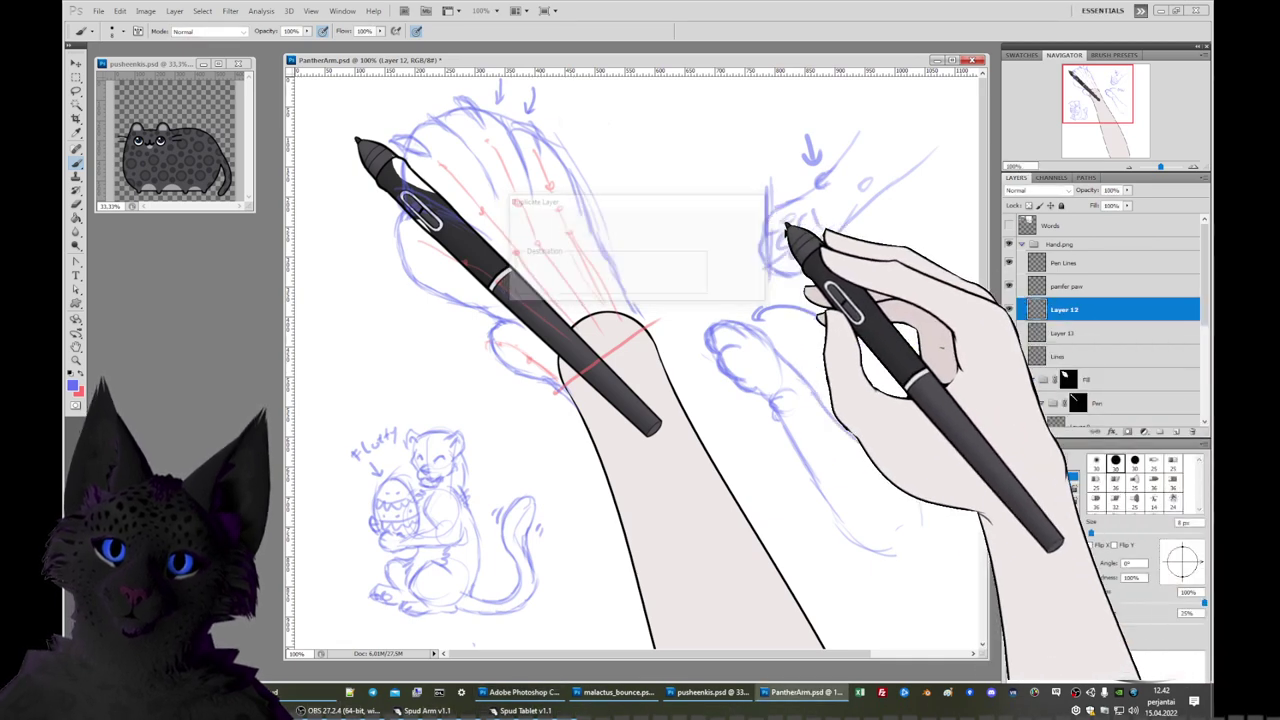
pyautogui.click(1009, 332)
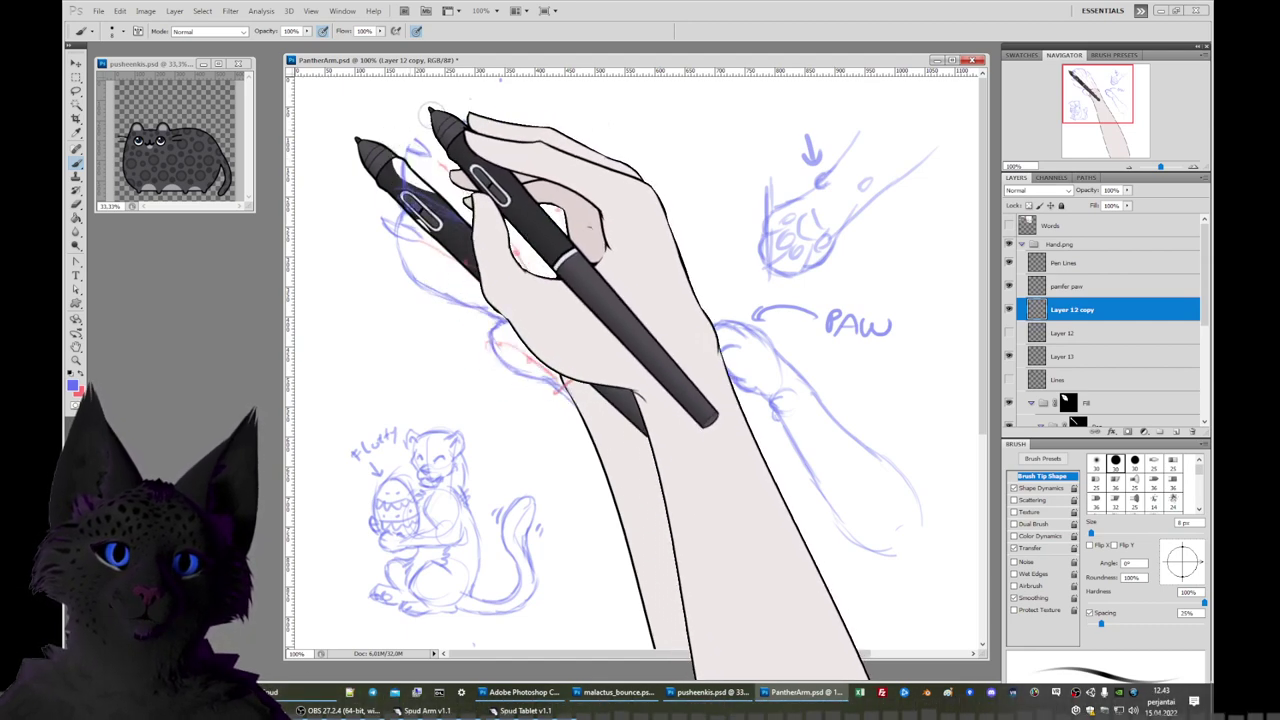
pyautogui.moveTo(433, 116); pyautogui.dragTo(428, 150)
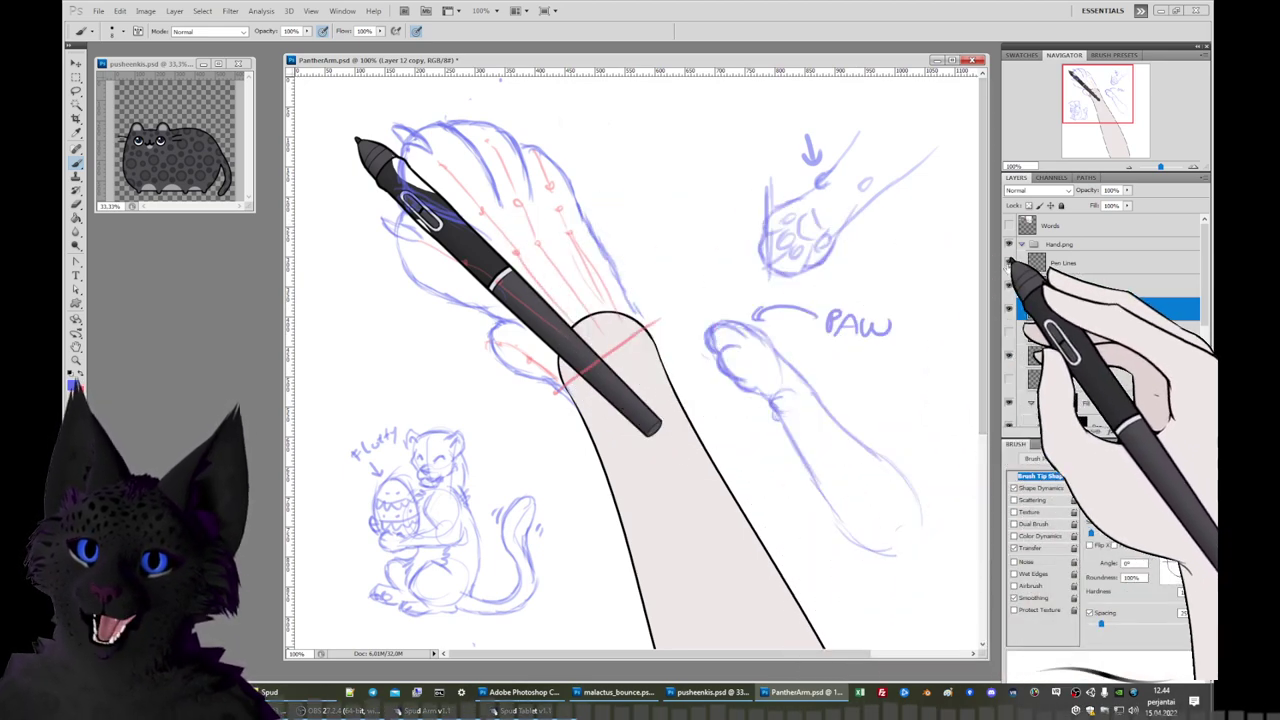
# Hide the Fill group in Hand.png, then lasso the finger below the pen and rotate it slightly counterclockwise.
pyautogui.click(1010, 404)
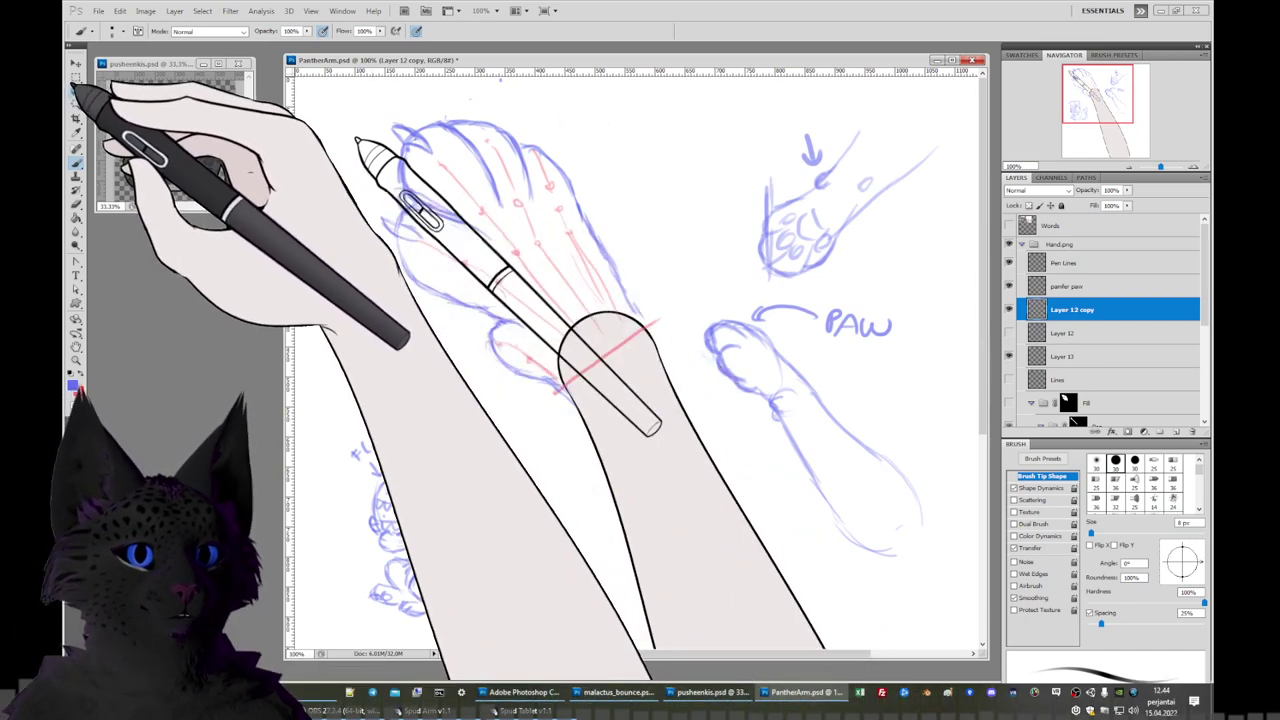
pyautogui.click(76, 90)
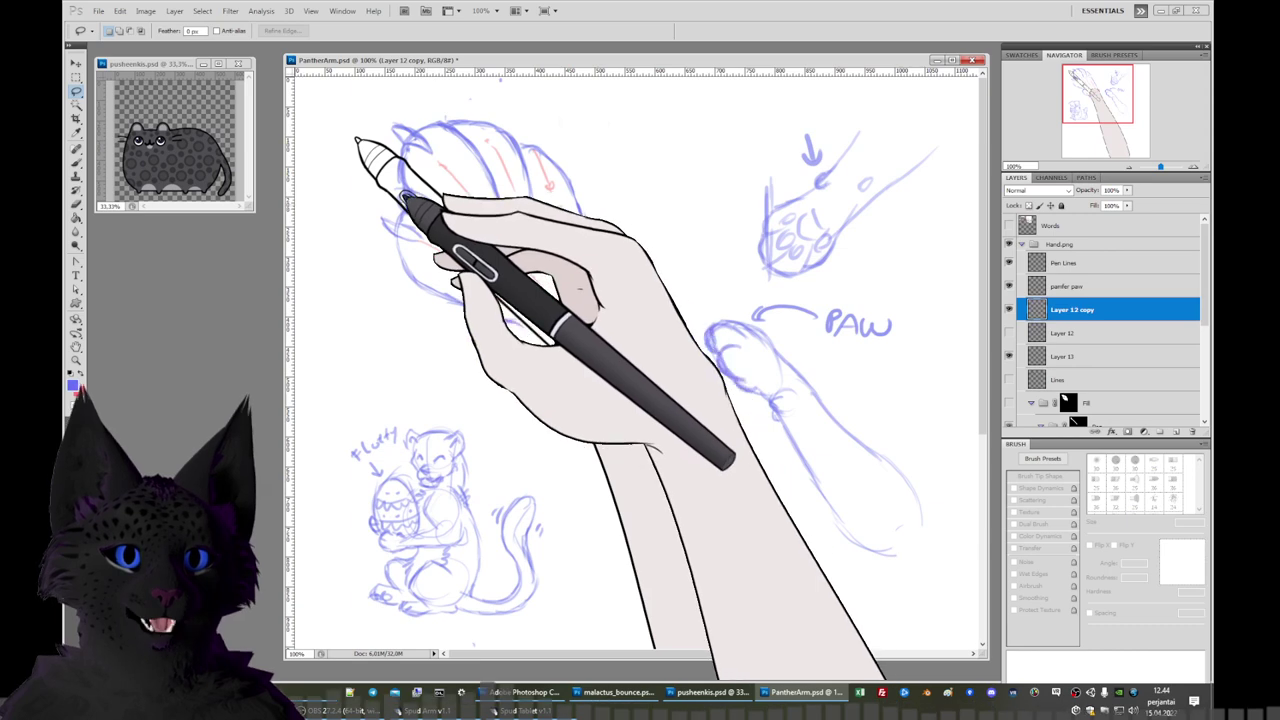
pyautogui.moveTo(405, 198)
pyautogui.mouseDown()
pyautogui.moveTo(368, 245)
pyautogui.moveTo(405, 292)
pyautogui.moveTo(495, 315)
pyautogui.moveTo(500, 236)
pyautogui.mouseUp()
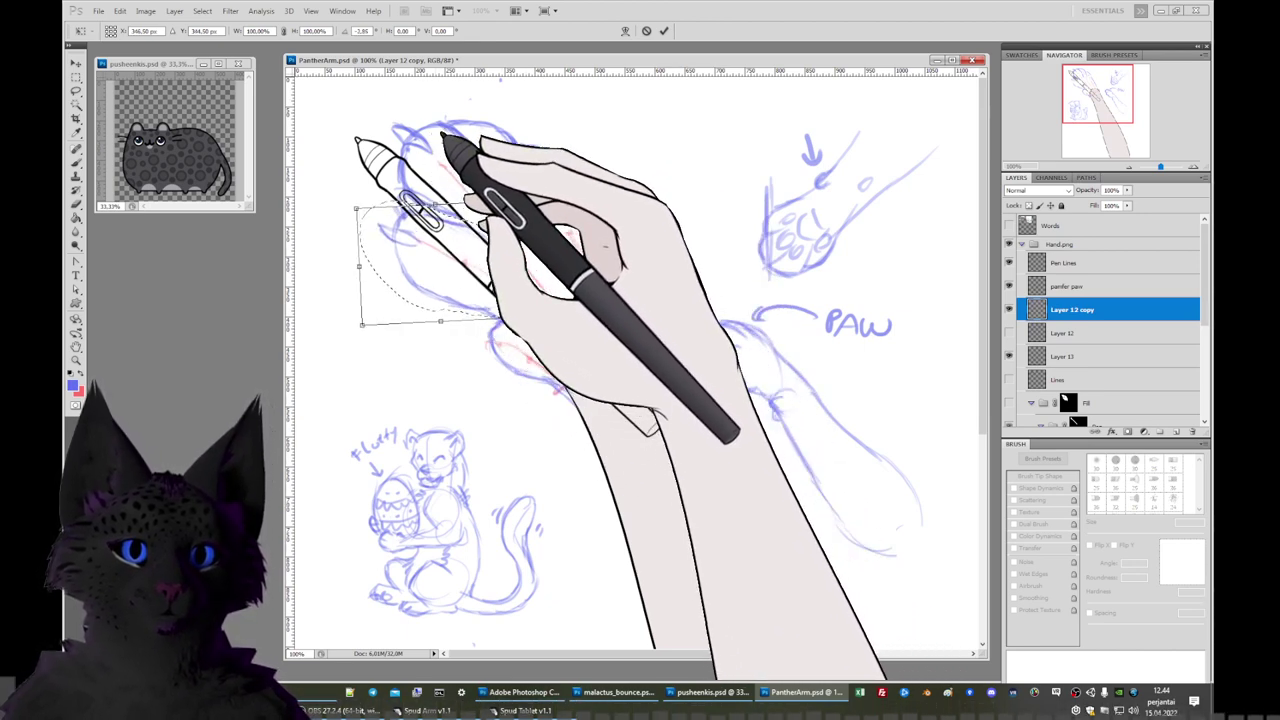
pyautogui.click(76, 90)
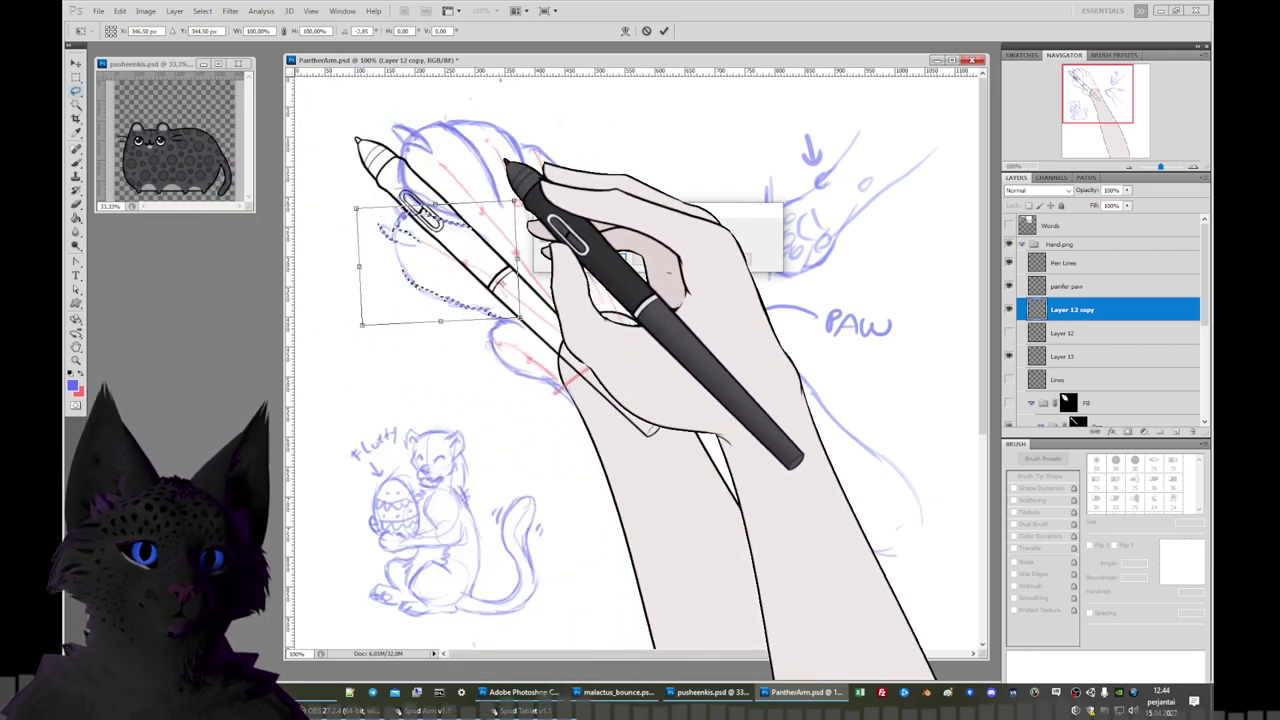
pyautogui.click(590, 259)
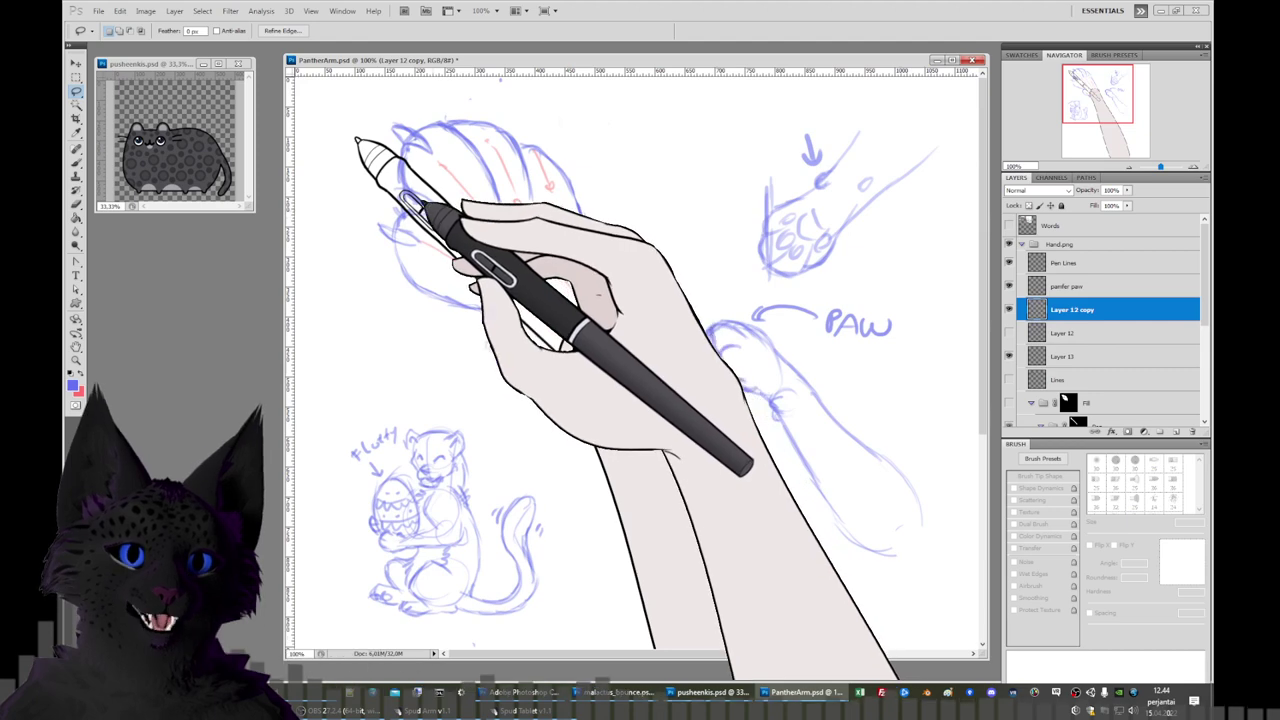
# Lasso the large paw's upper fingers, rotate them about 5.7° clockwise around a reference point nearer the wrist, and apply the transformation.
pyautogui.moveTo(357, 143)
pyautogui.mouseDown()
pyautogui.moveTo(369, 108)
pyautogui.moveTo(418, 85)
pyautogui.moveTo(473, 87)
pyautogui.moveTo(549, 113)
pyautogui.moveTo(583, 140)
pyautogui.moveTo(590, 172)
pyautogui.mouseUp()
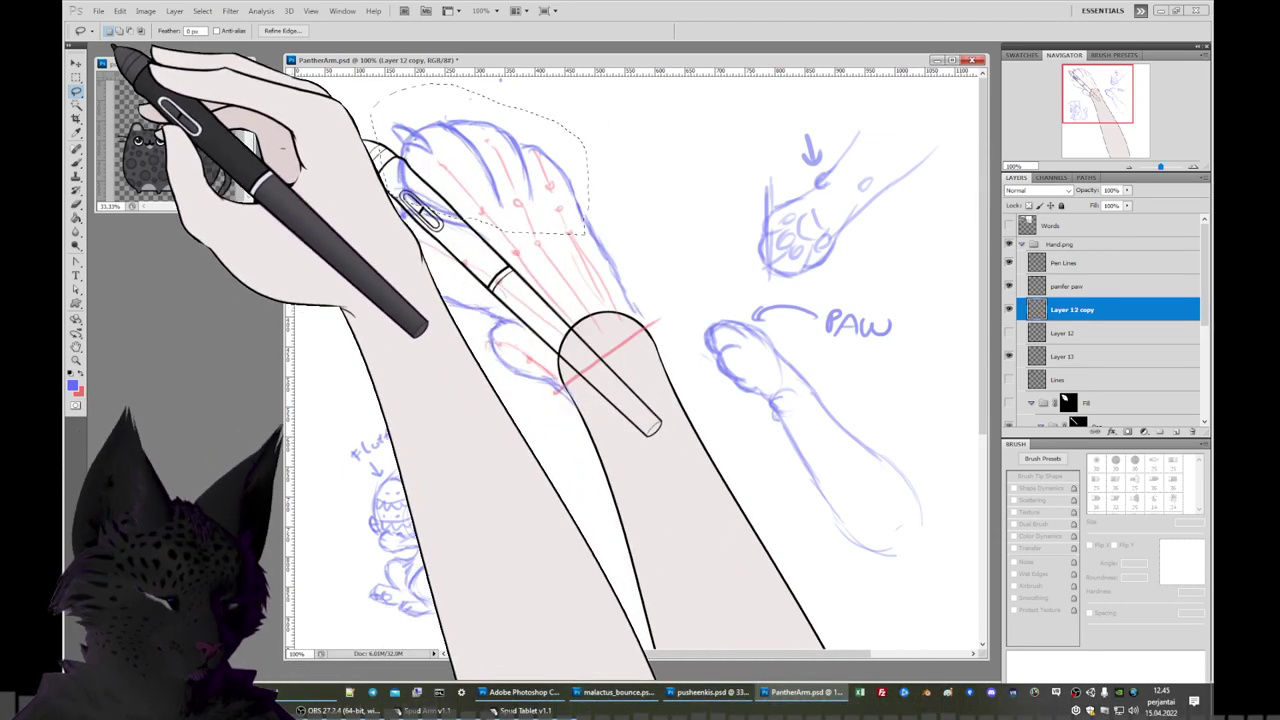
pyautogui.hotkey('ctrl', 't')
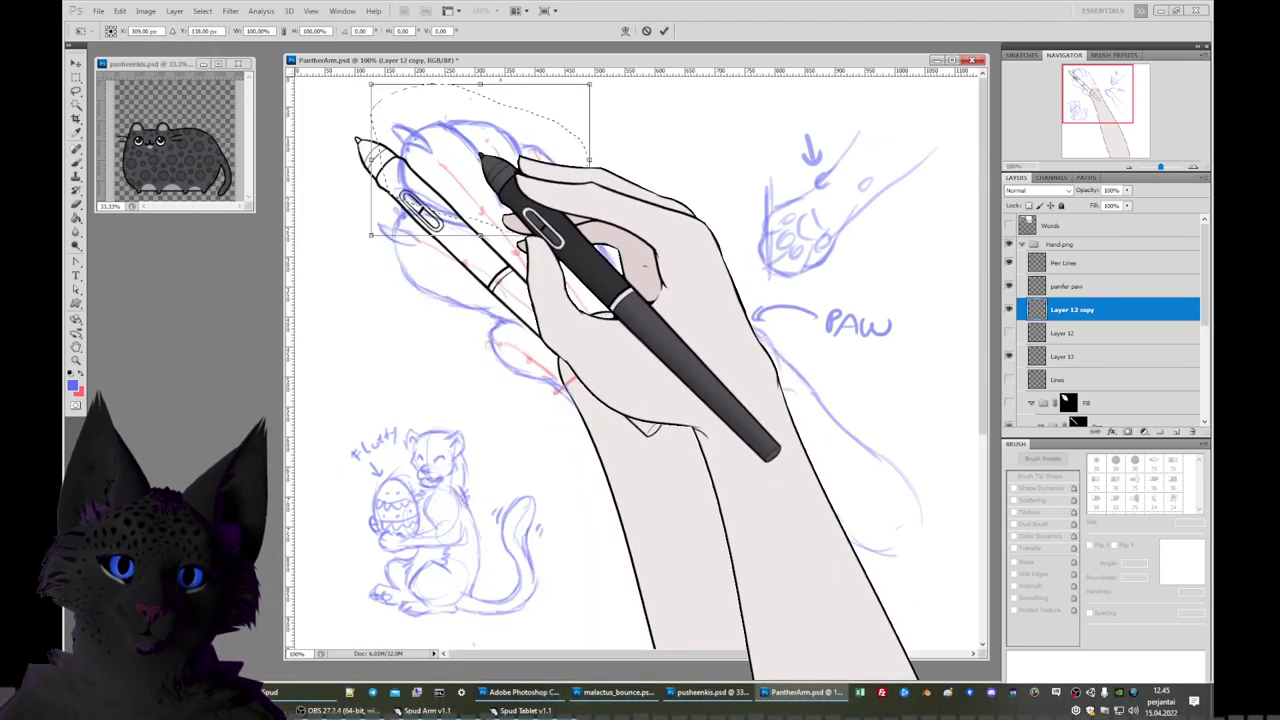
pyautogui.moveTo(480, 157); pyautogui.dragTo(590, 193)
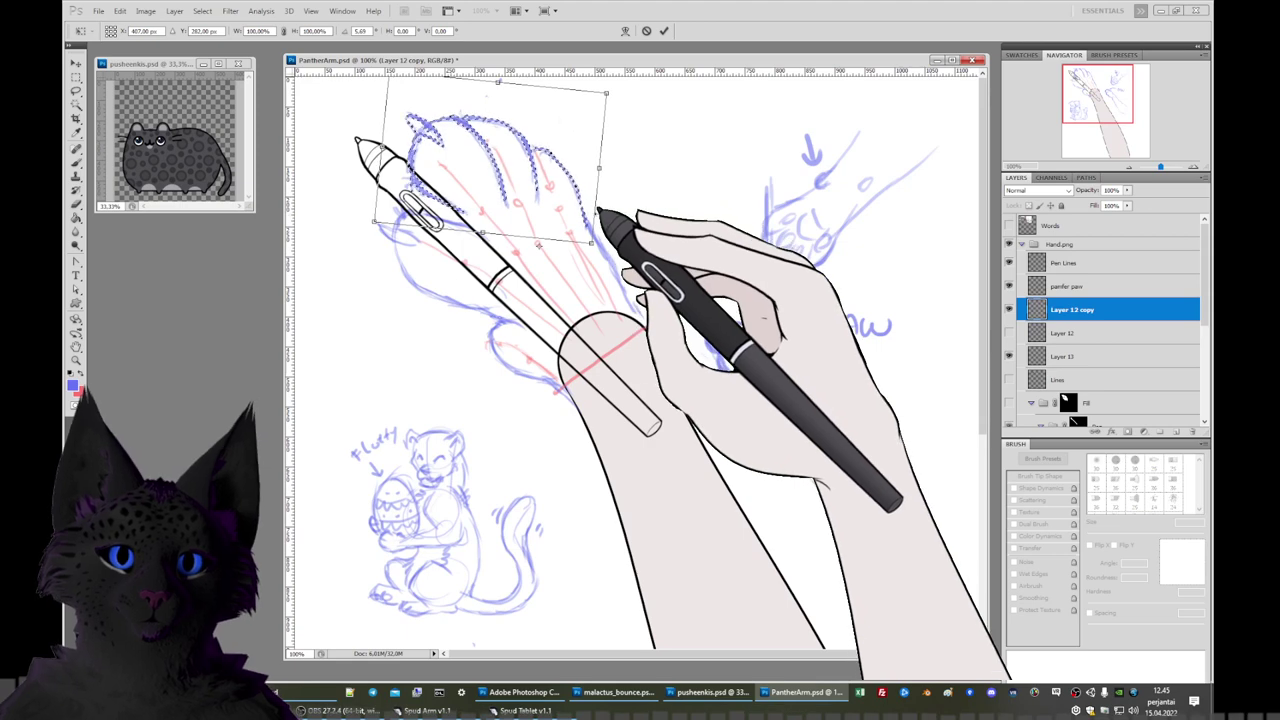
pyautogui.click(76, 90)
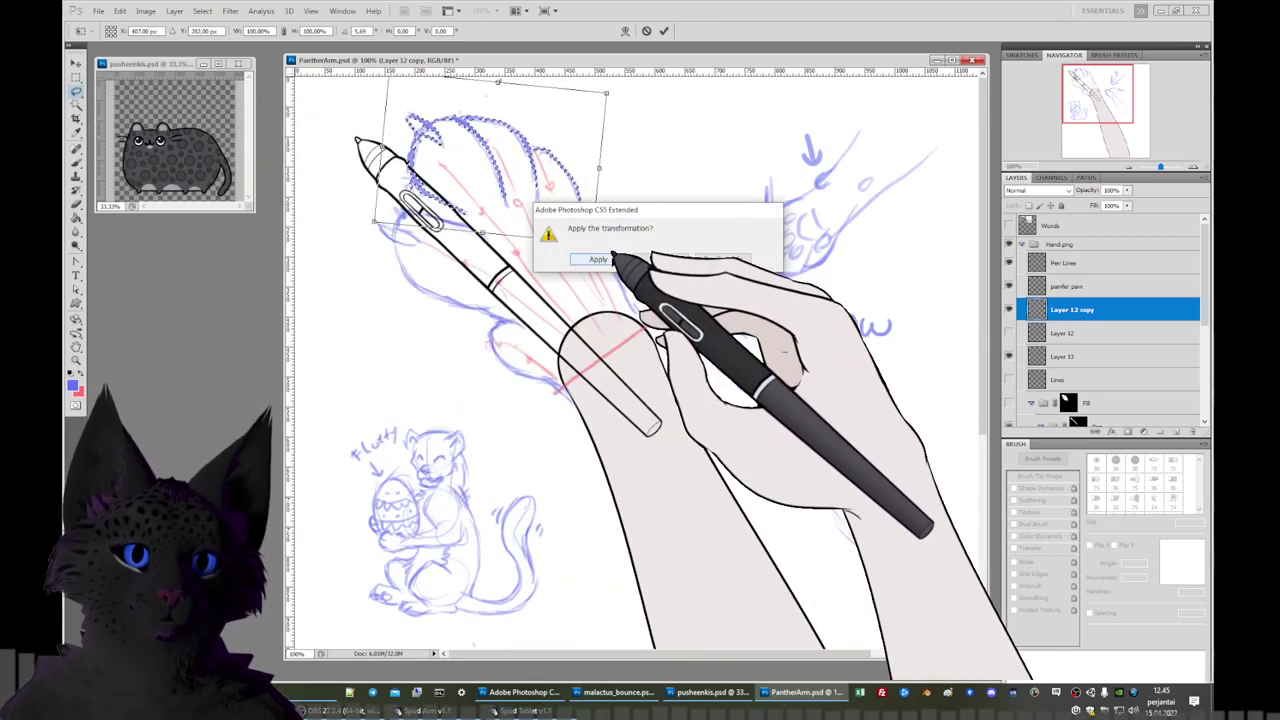
pyautogui.click(596, 259)
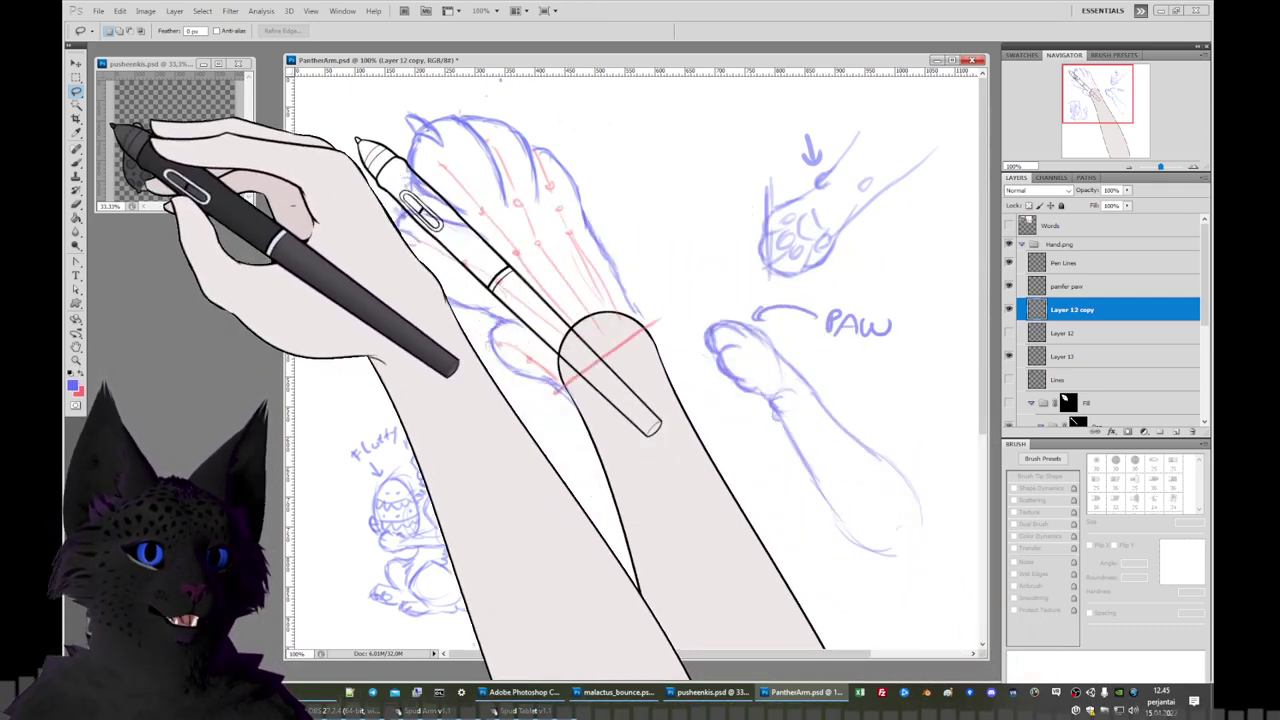
# Reconnect the large paw's outline to the wrist with the brush and add small fur tufts along its edges.
pyautogui.press('b')
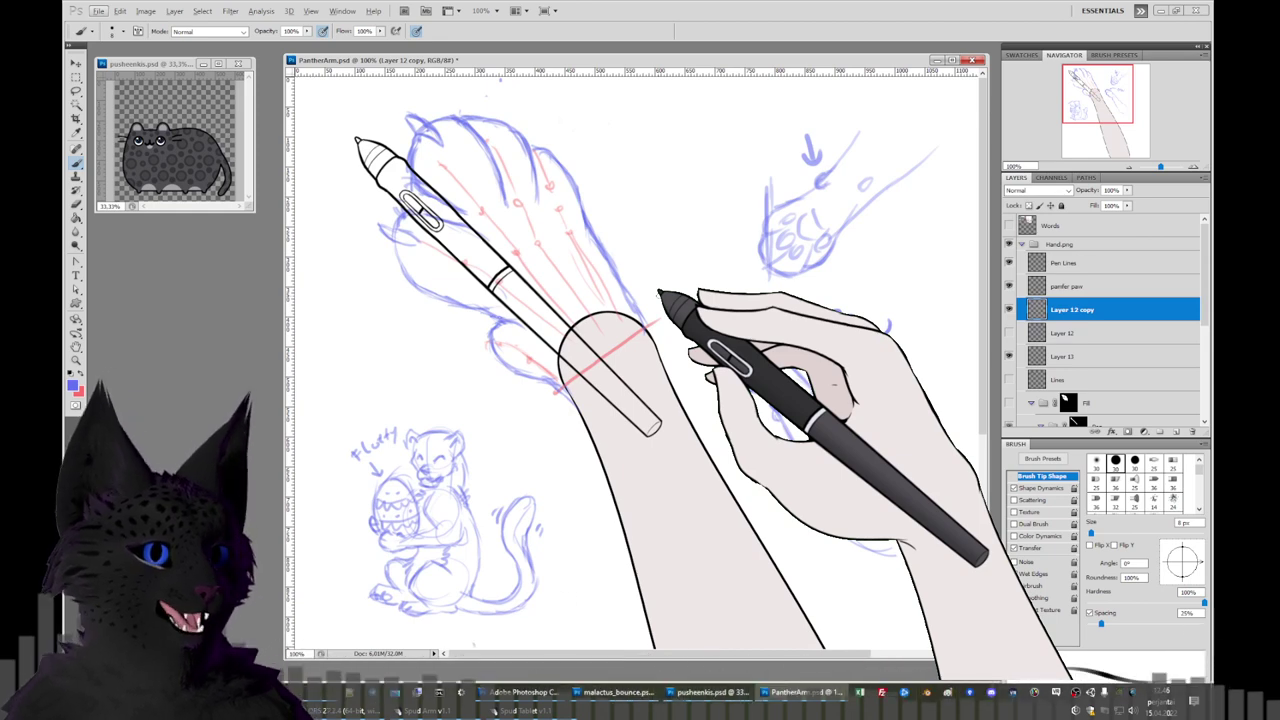
pyautogui.moveTo(812, 310); pyautogui.dragTo(752, 322)
pyautogui.moveTo(829, 333); pyautogui.dragTo(845, 318)
pyautogui.moveTo(845, 333); pyautogui.dragTo(862, 322)
pyautogui.moveTo(864, 318); pyautogui.dragTo(890, 320)
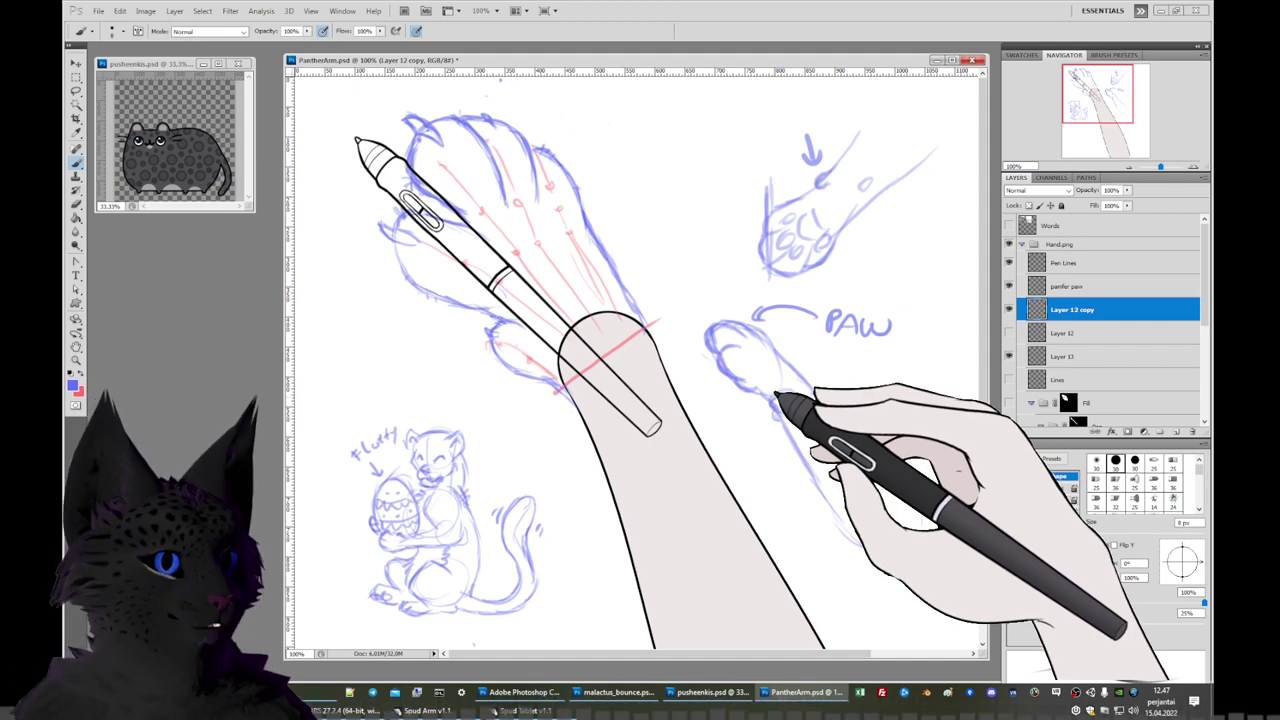
# In the Arm.png group, hide the Layer 7 fill and add the panfer arm layer and a blank sketch layer beneath Lines.
pyautogui.scroll(-6, 1208, 365)
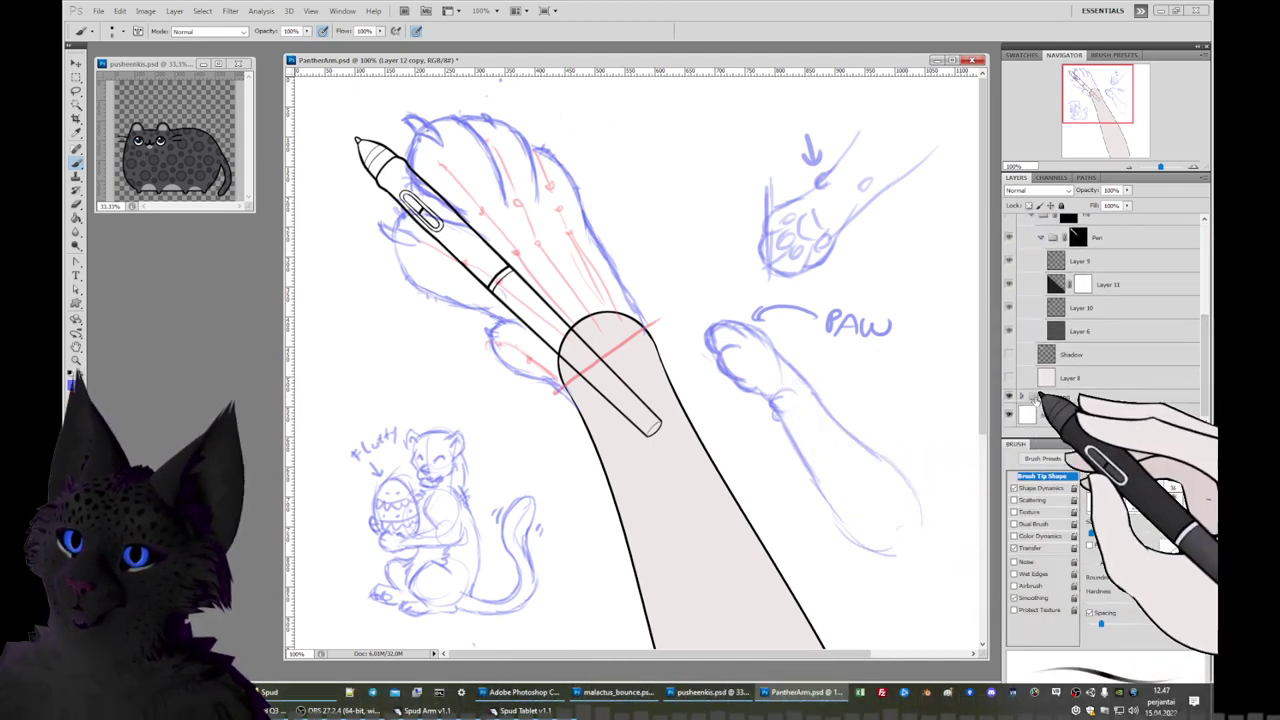
pyautogui.click(1008, 396)
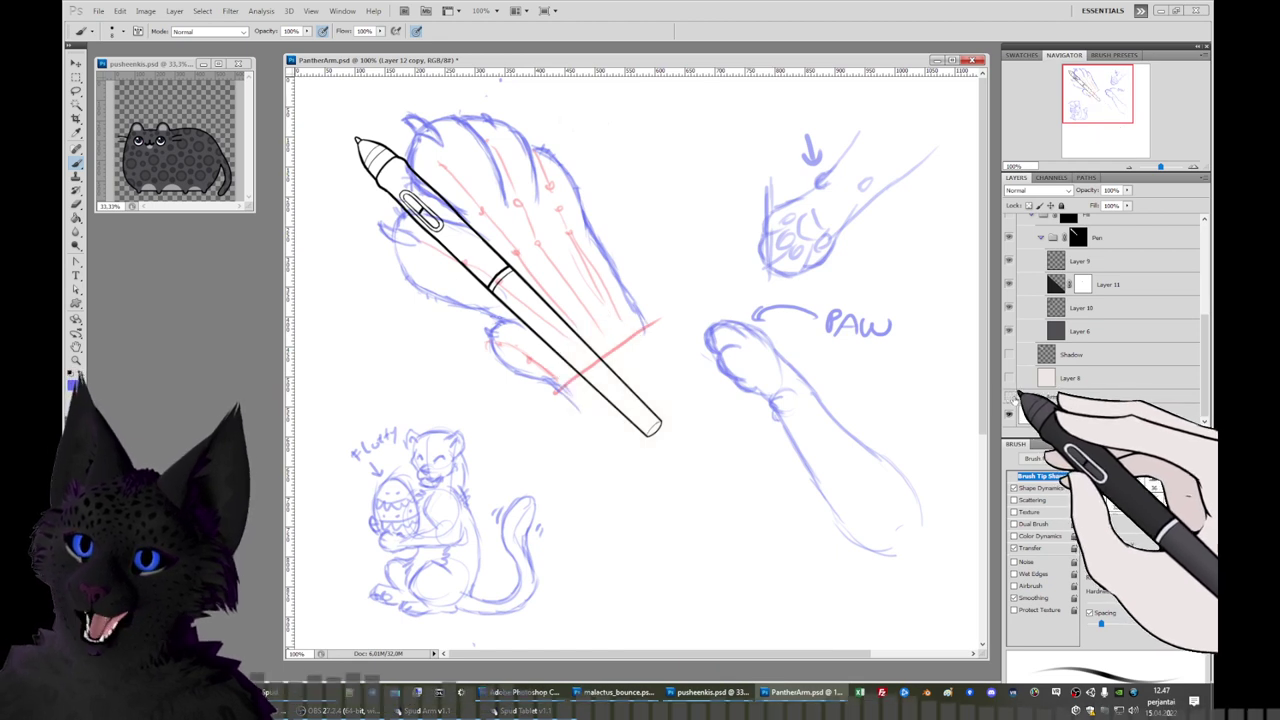
pyautogui.click(1008, 396)
pyautogui.scroll(-3, 1204, 380)
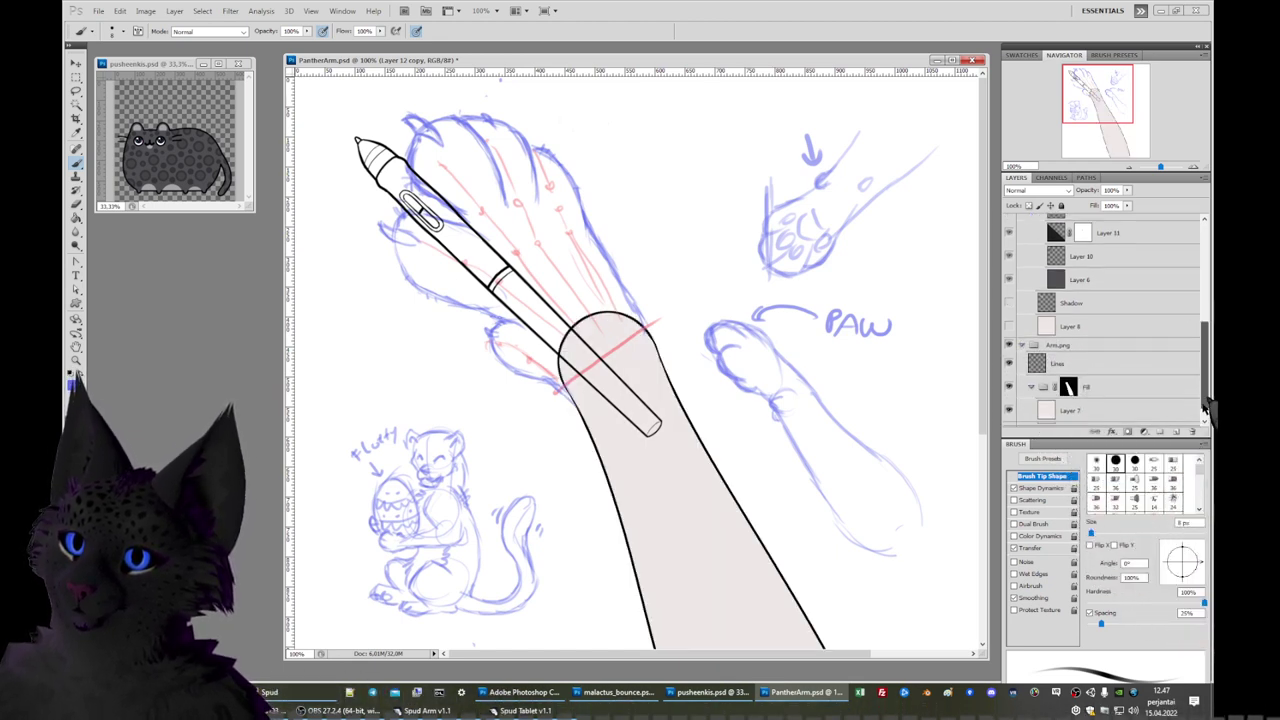
pyautogui.click(1008, 391)
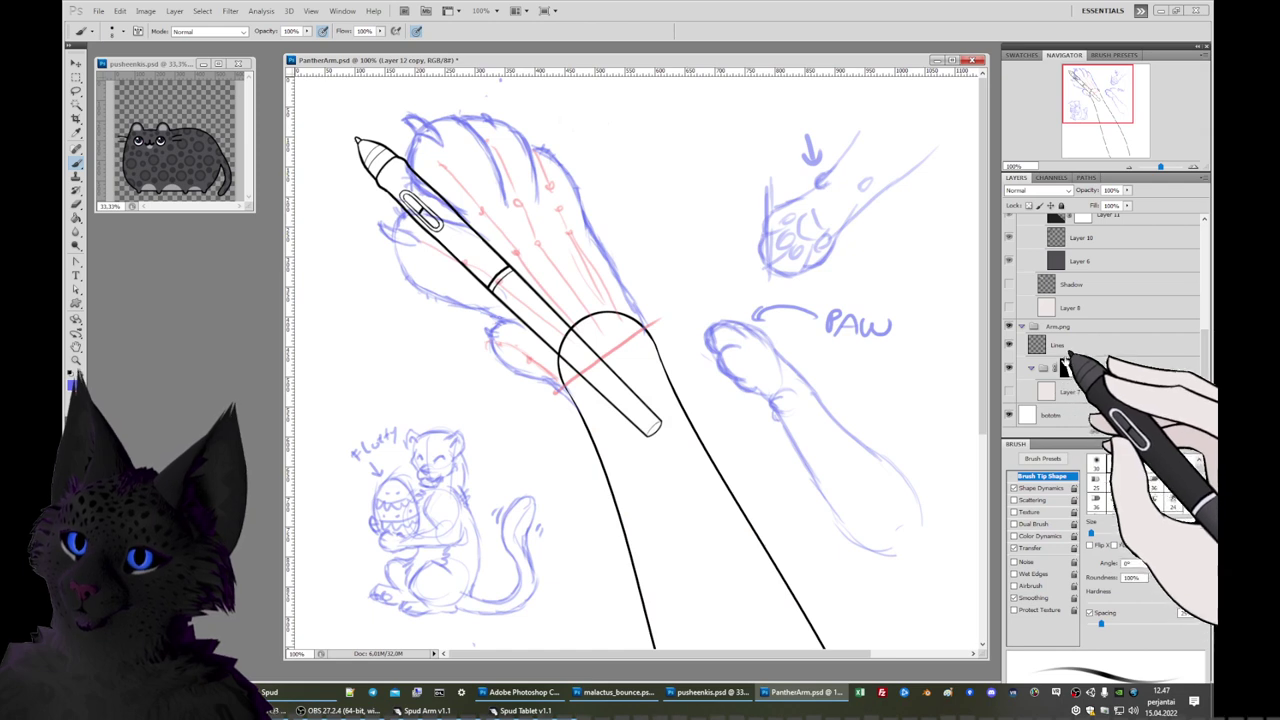
pyautogui.click(1090, 345)
pyautogui.click(1177, 431)
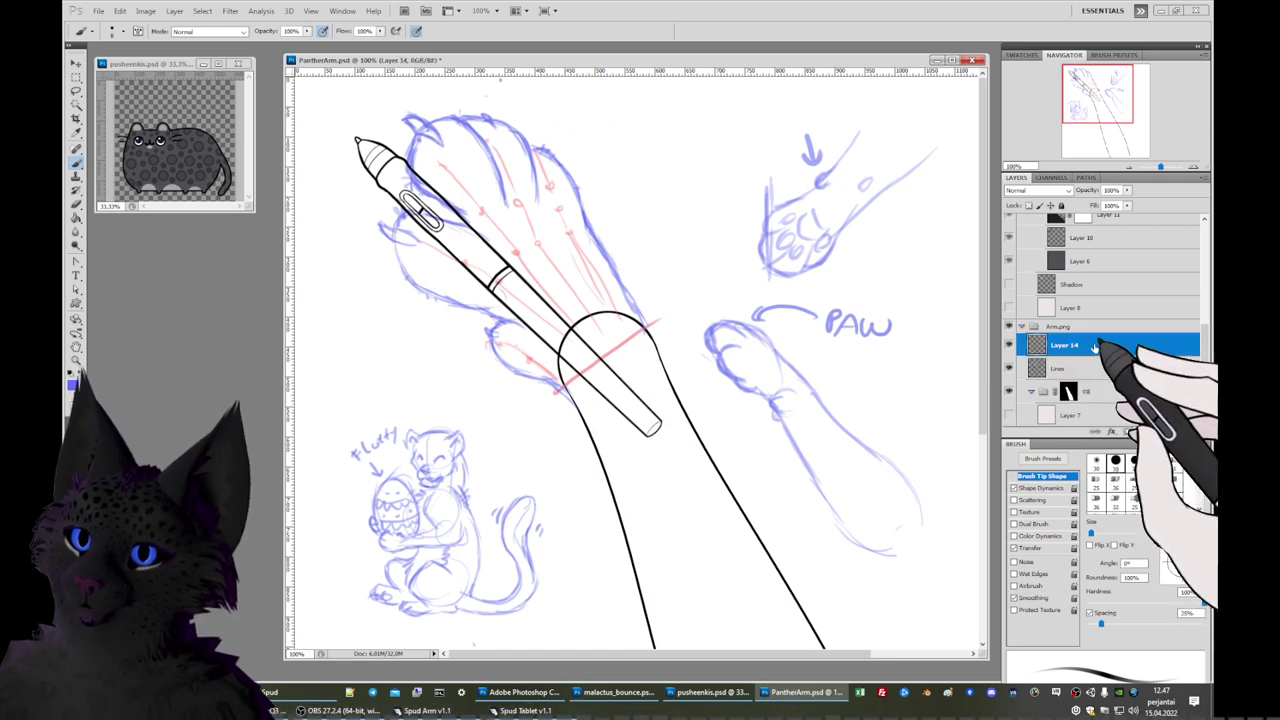
pyautogui.moveTo(1098, 375); pyautogui.dragTo(1078, 368)
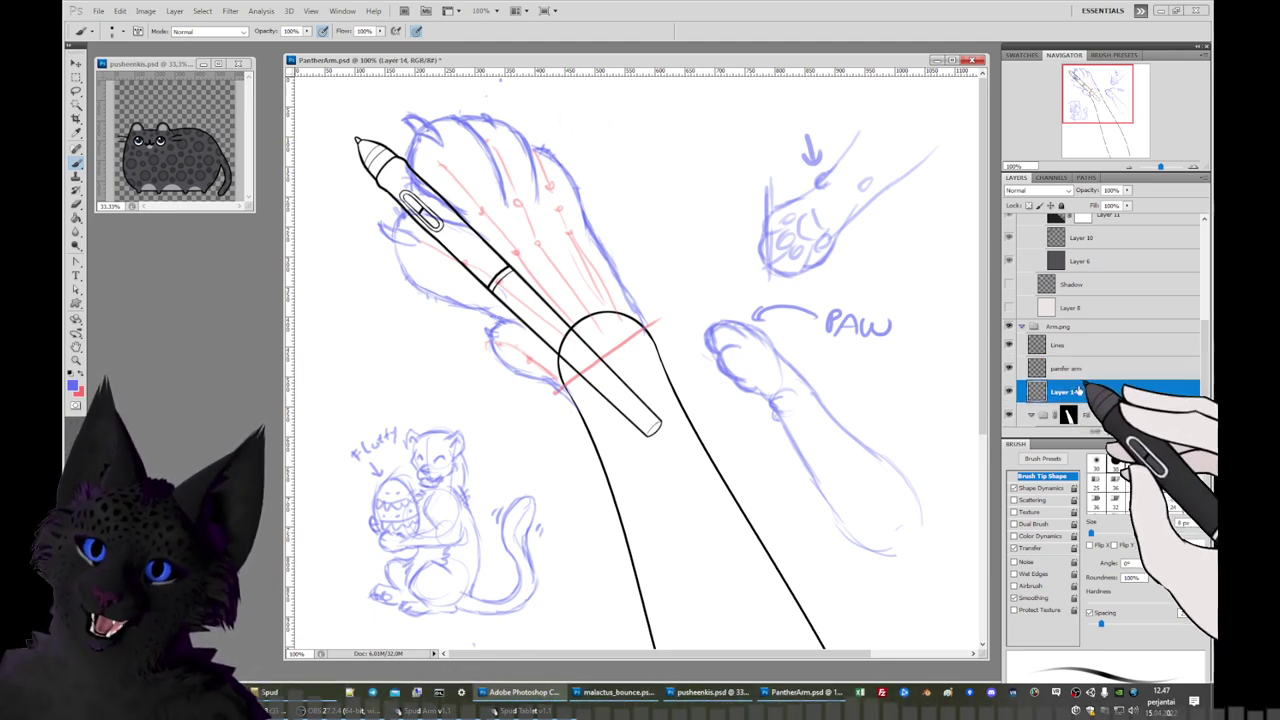
# Sketch the arm's furry outline on Layer 14 from the wrist to the canvas edge, and hide the Arm.png group's Lines layer.
pyautogui.moveTo(1108, 108)
pyautogui.mouseDown()
pyautogui.moveTo(1113, 142)
pyautogui.moveTo(1138, 118)
pyautogui.mouseUp()
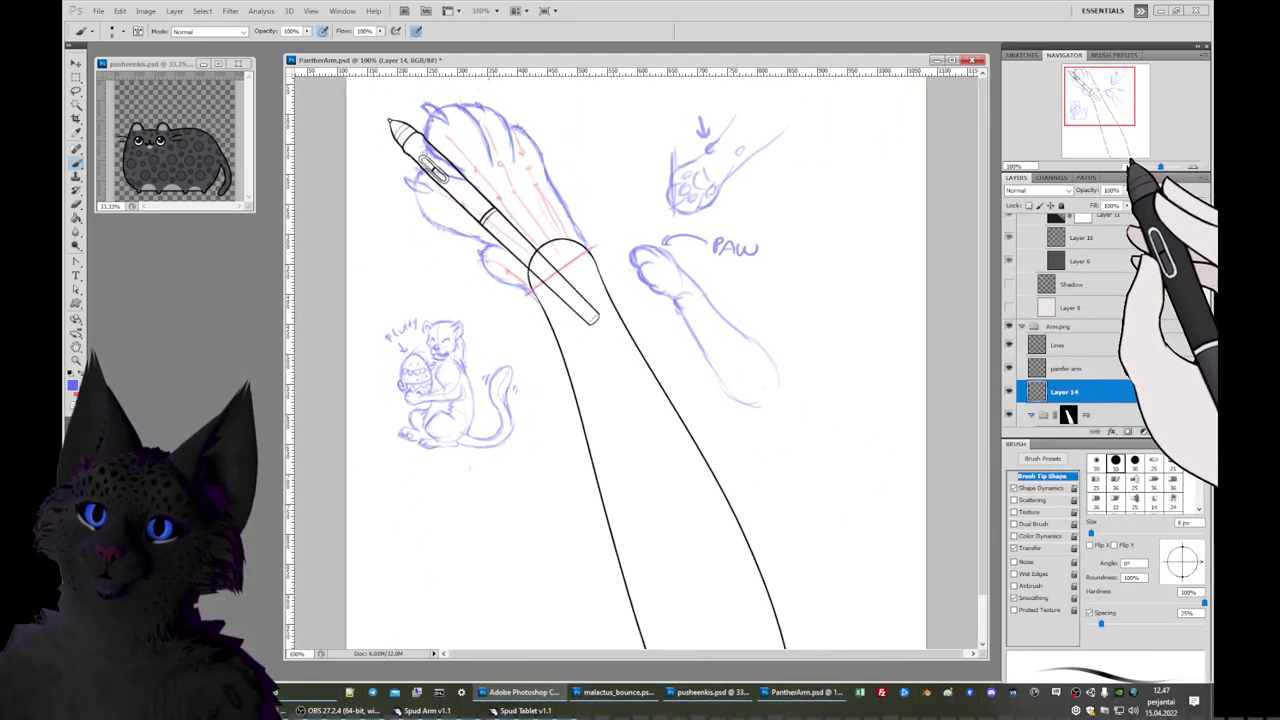
pyautogui.hotkey('ctrl', '-')
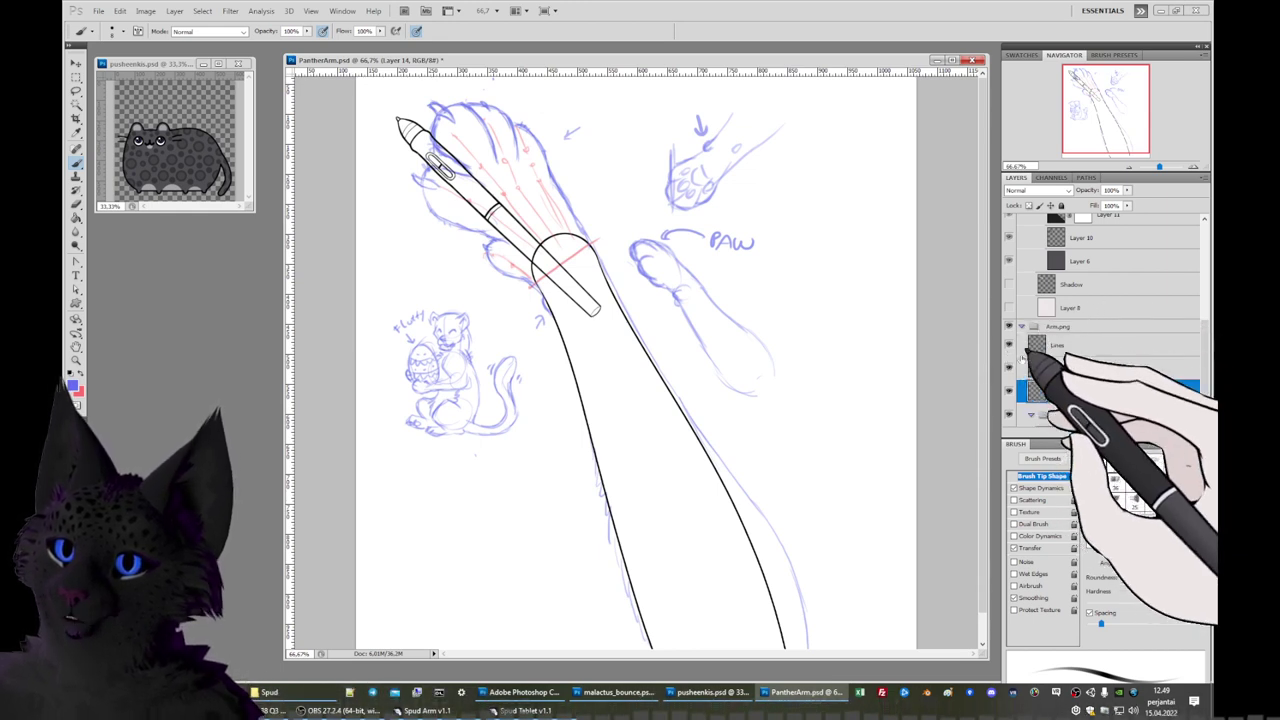
pyautogui.click(1008, 344)
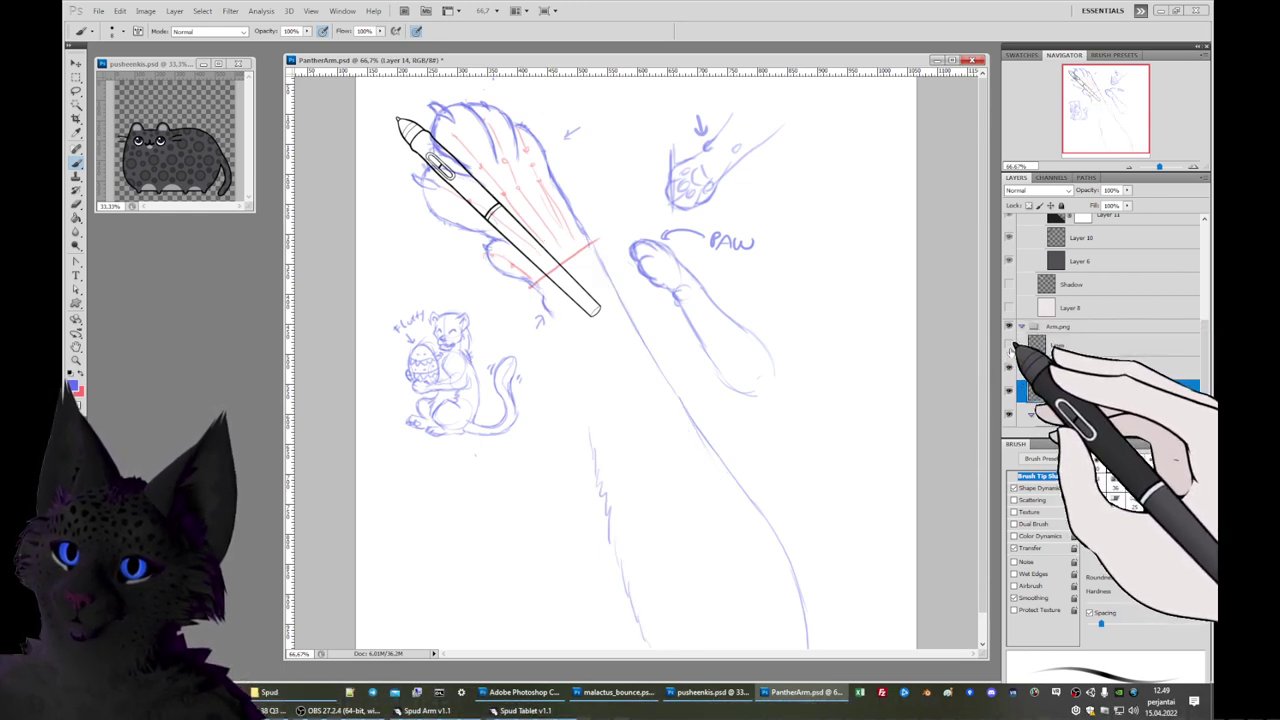
pyautogui.click(1009, 344)
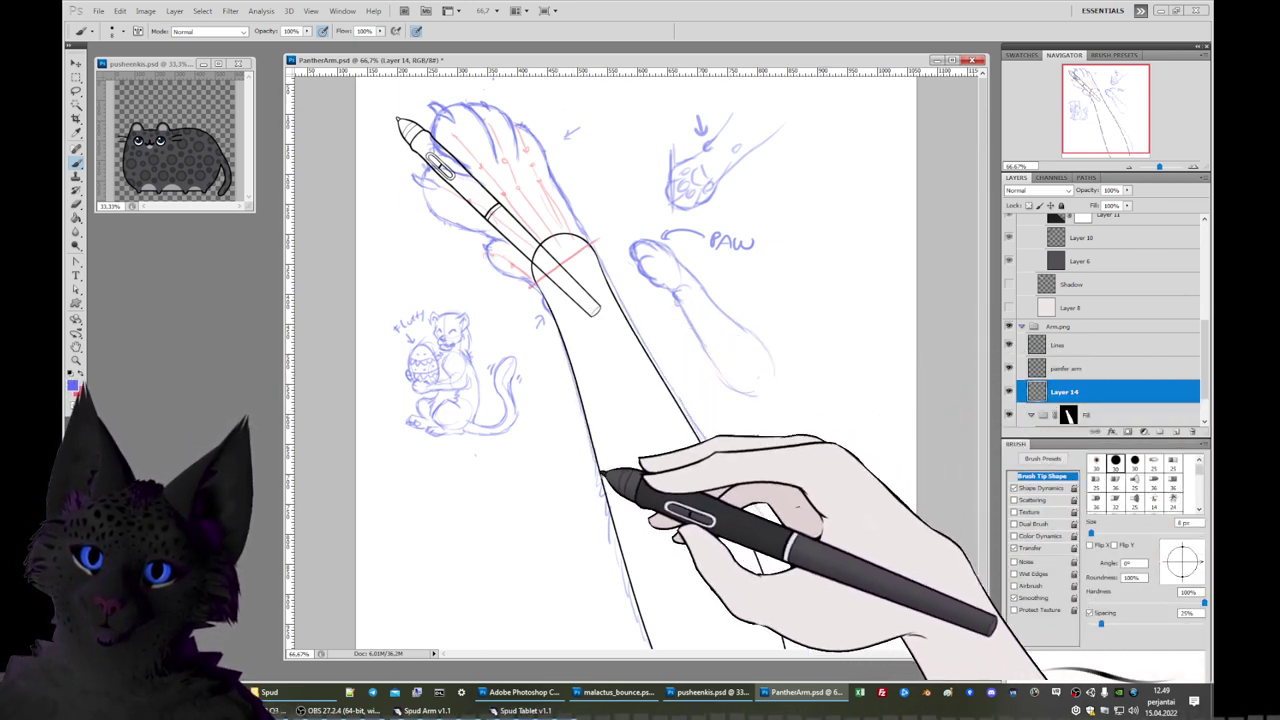
pyautogui.press('F5')
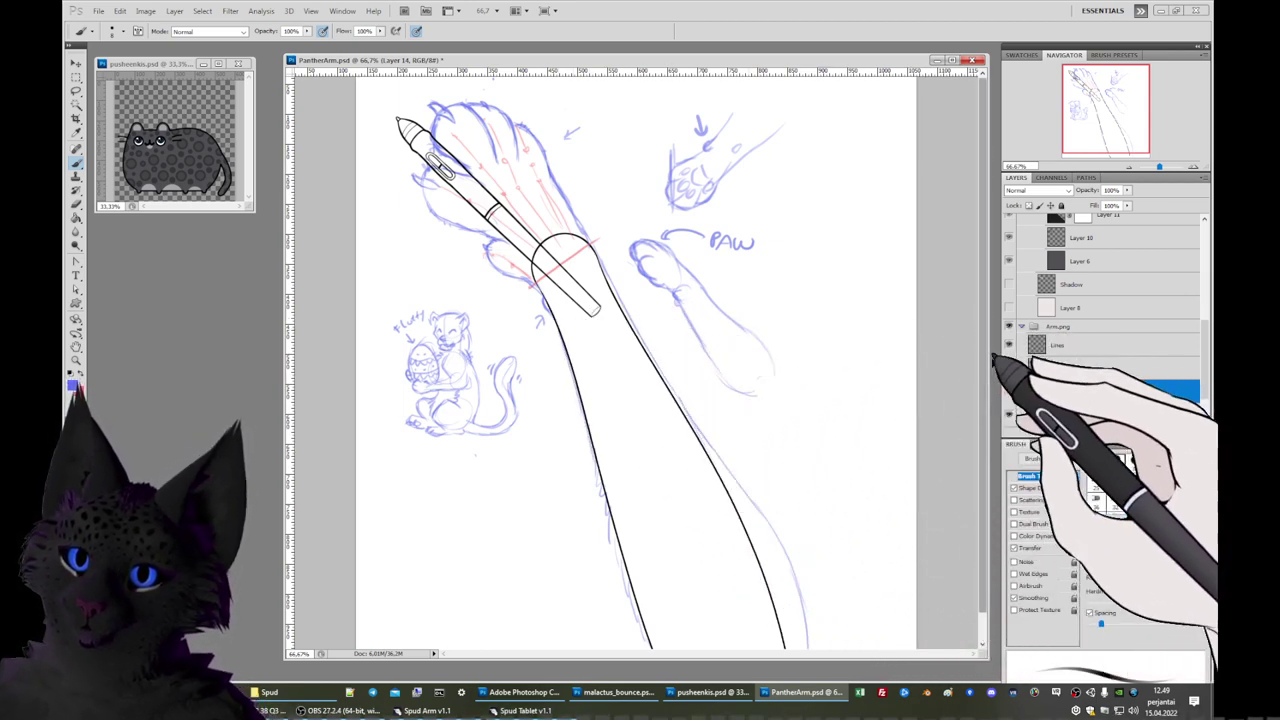
pyautogui.click(1009, 344)
pyautogui.moveTo(1205, 370); pyautogui.dragTo(1207, 236)
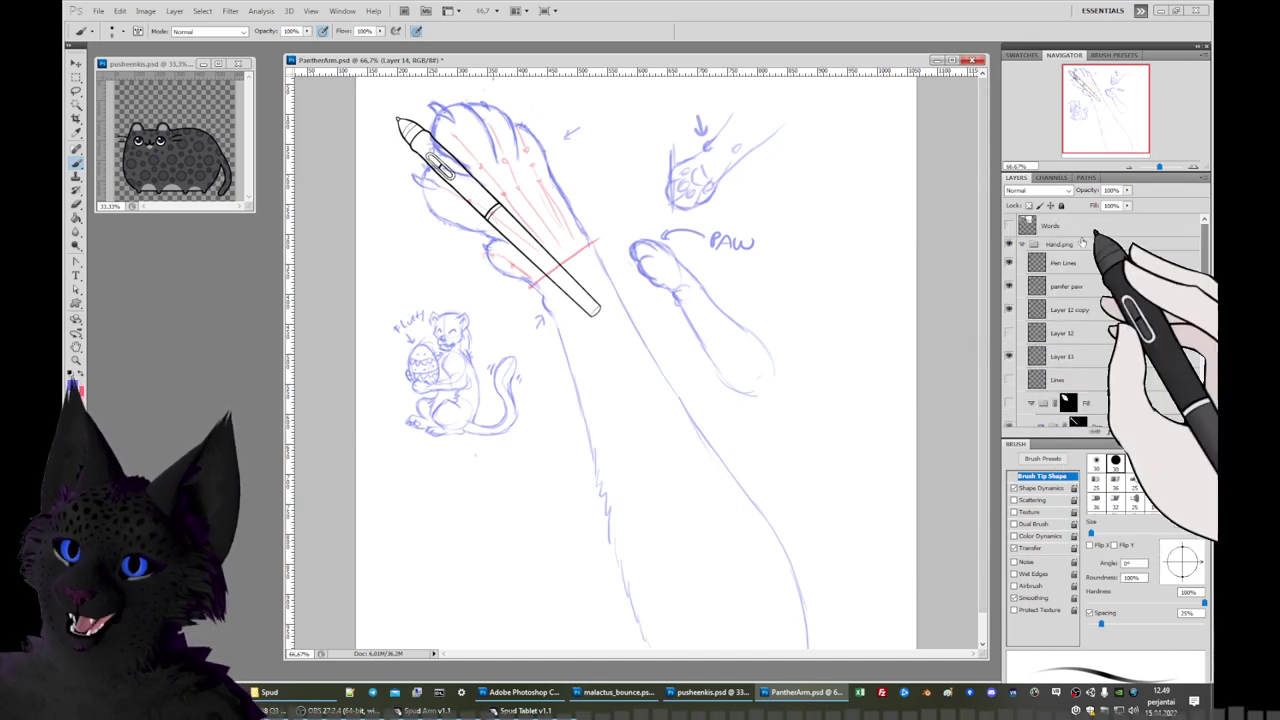
# Check the paw with and without the pen lines, and sketch a clawed paw with a furry arm beside the PAW sketch, labelled "Stylish Claw".
pyautogui.click(1009, 262)
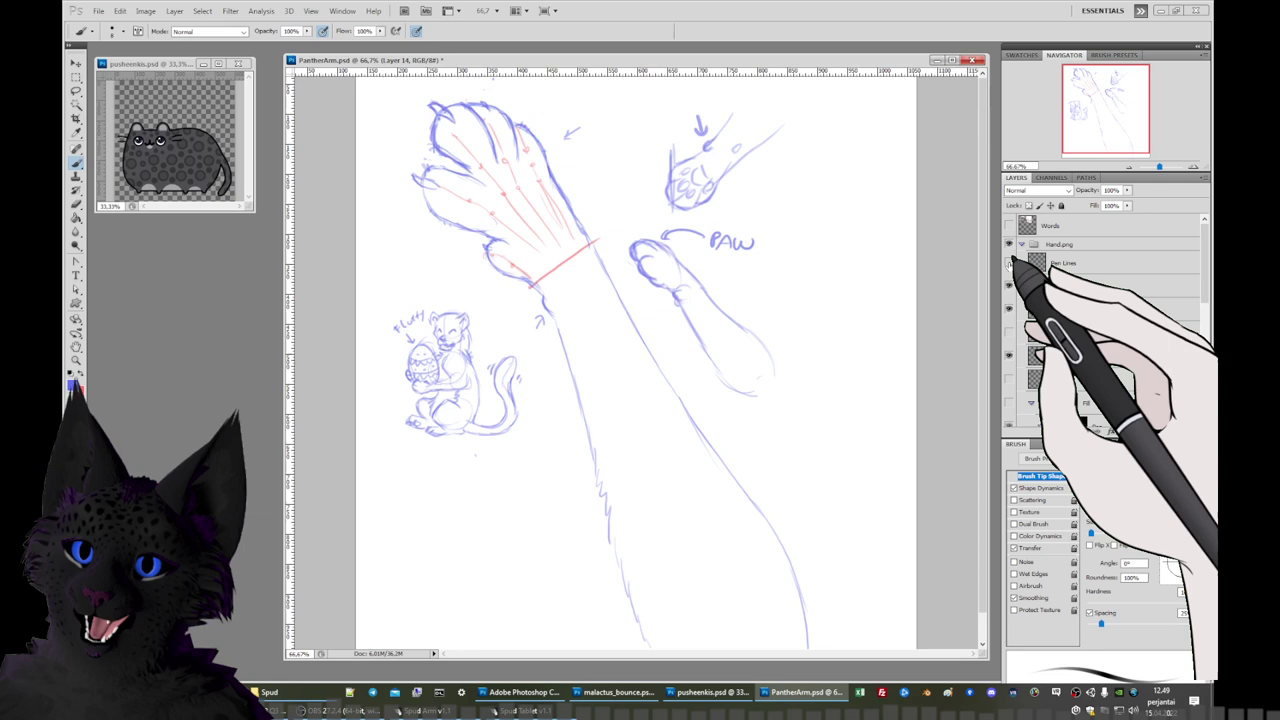
pyautogui.click(1009, 262)
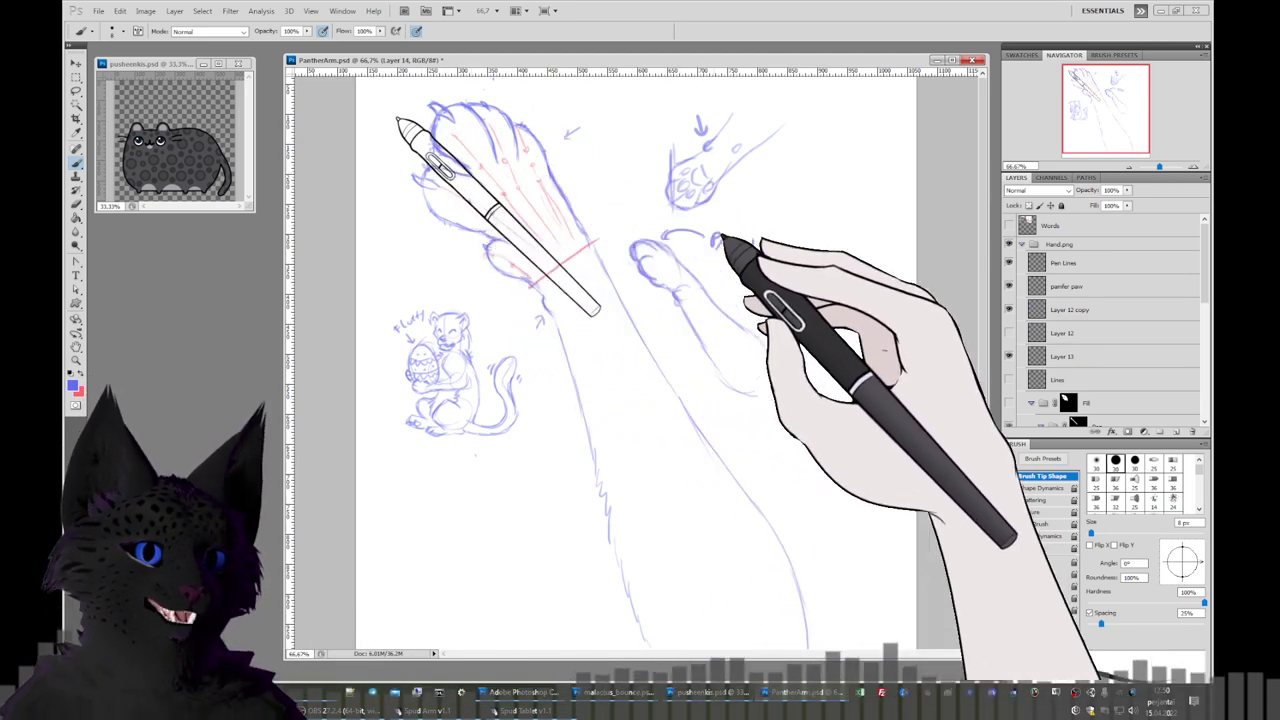
pyautogui.moveTo(722, 240); pyautogui.dragTo(755, 238)
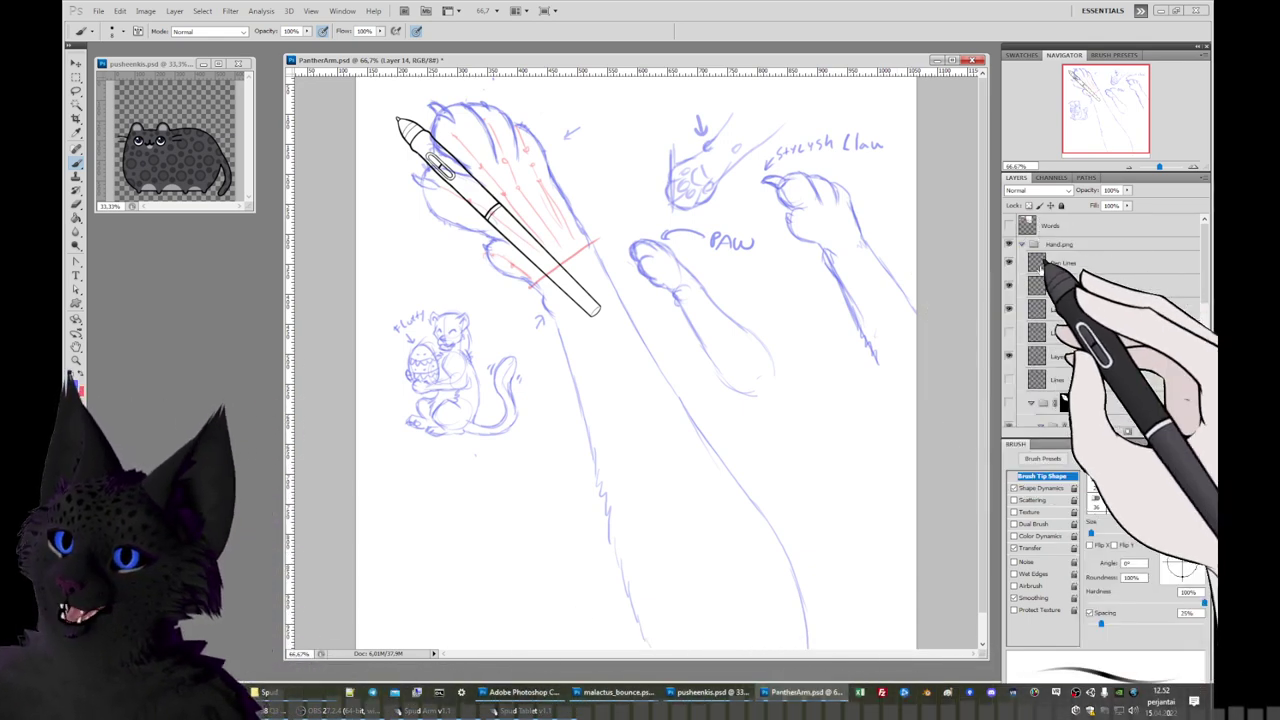
# Hide the Pen Lines layer and lower the opacity of Layer 12 copy to about 41%.
pyautogui.click(1010, 261)
pyautogui.click(1010, 261)
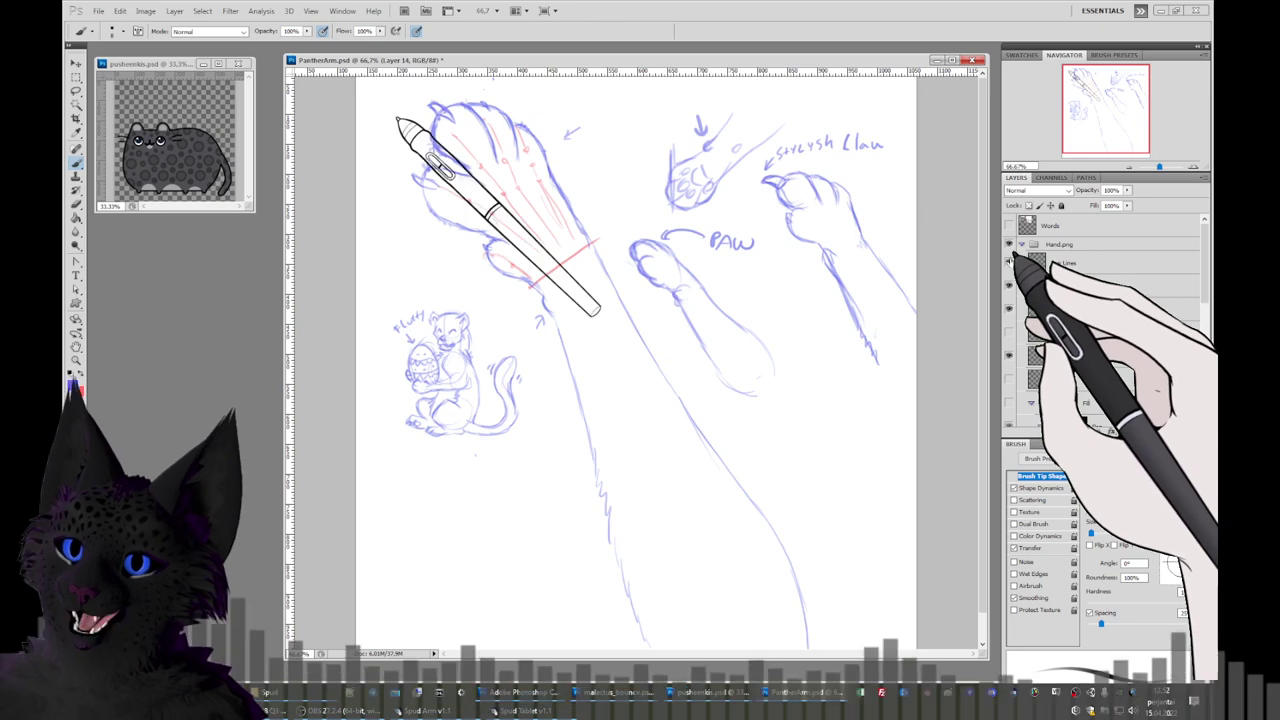
pyautogui.click(1010, 261)
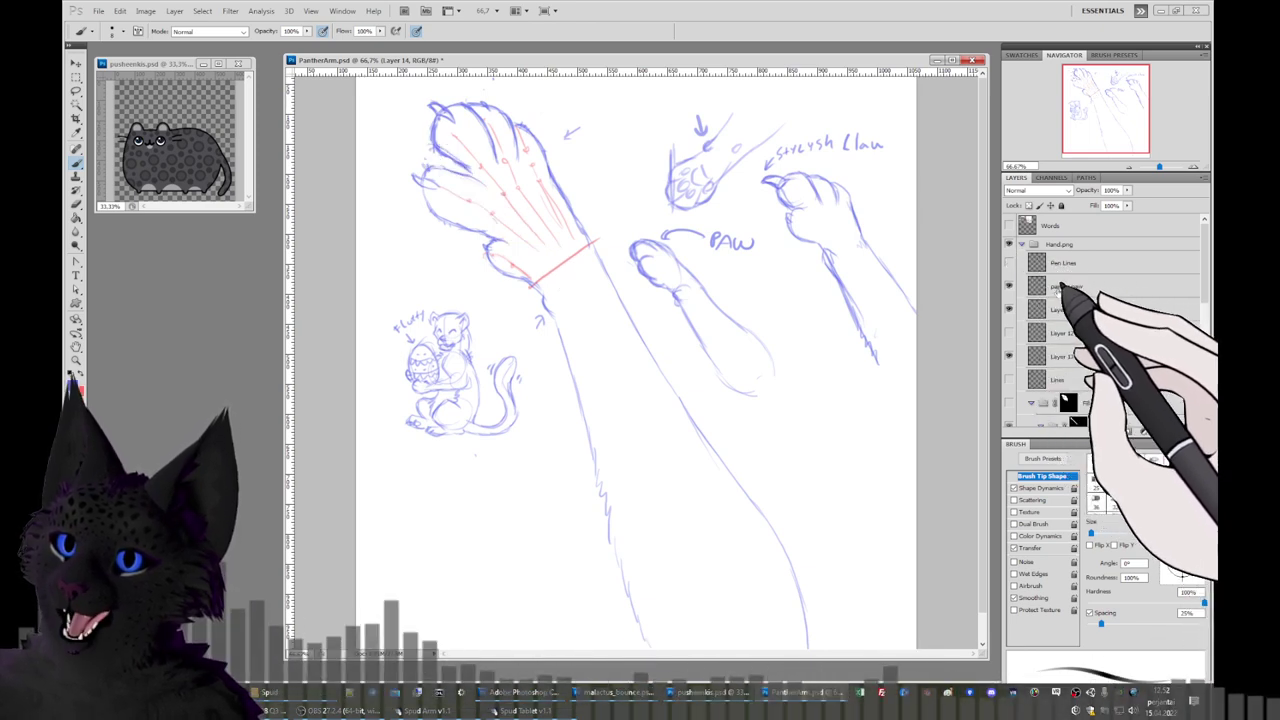
pyautogui.click(1070, 309)
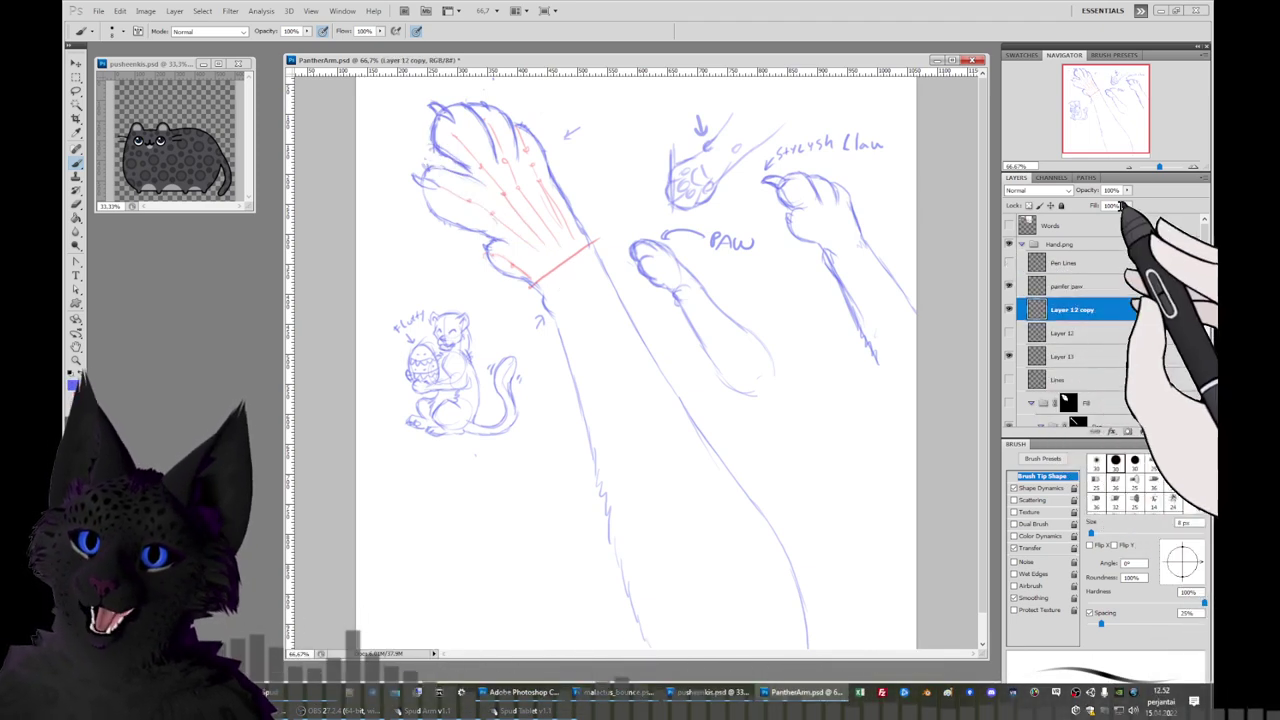
pyautogui.moveTo(1127, 192); pyautogui.dragTo(1091, 202)
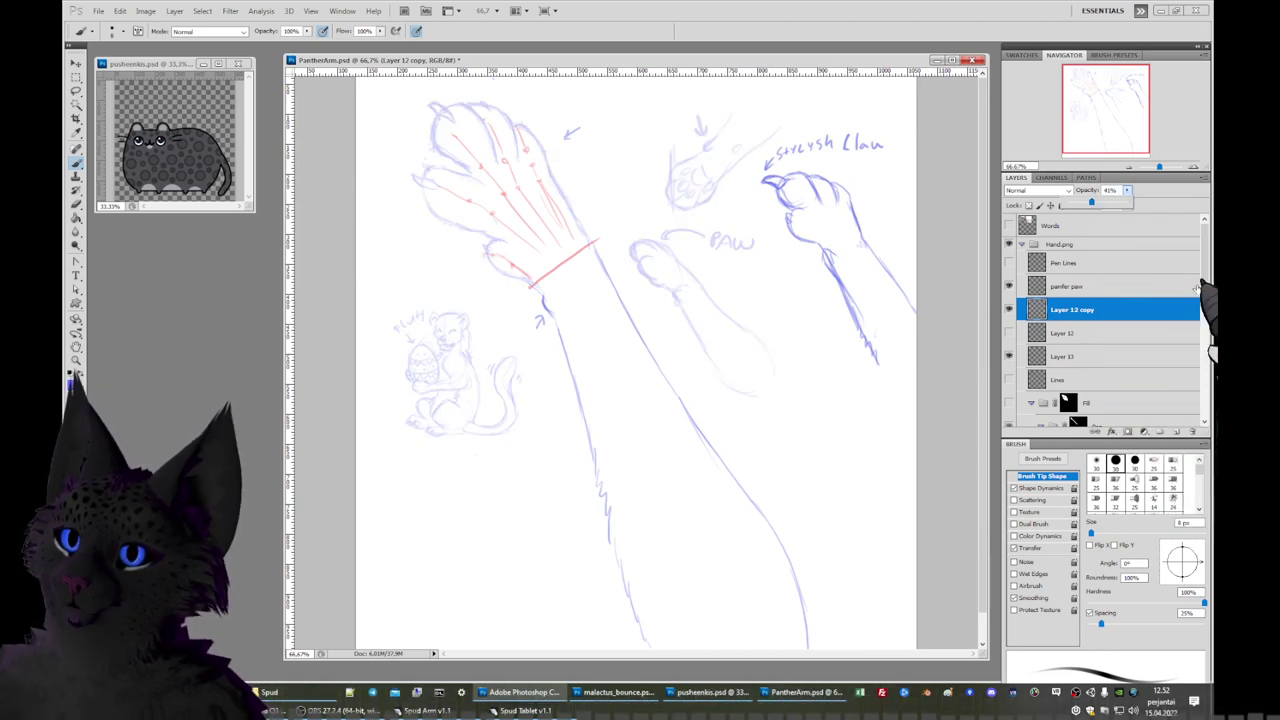
# Hide the Arm.png group and draw a loose circle around the fluffy egg-holding panther doodle on Layer 12 copy.
pyautogui.scroll(3, 1100, 320)
pyautogui.click(1008, 287)
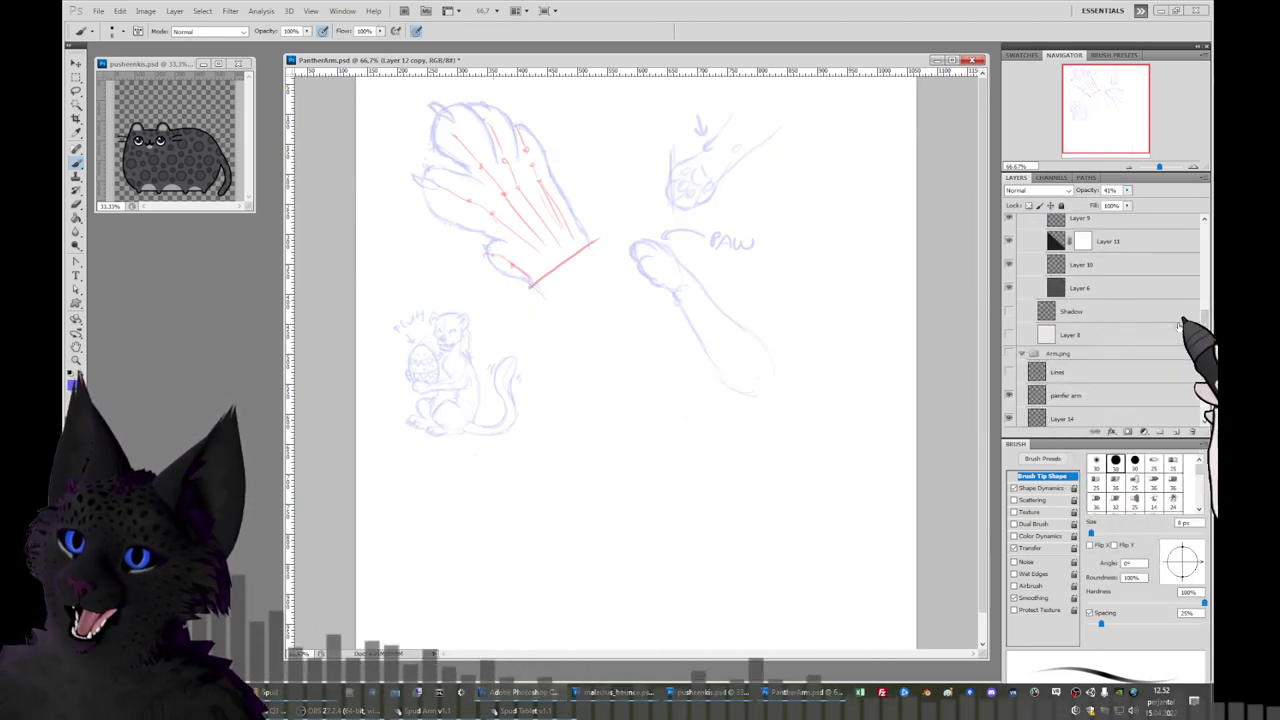
pyautogui.scroll(-3, 1100, 320)
pyautogui.scroll(1, 1150, 290)
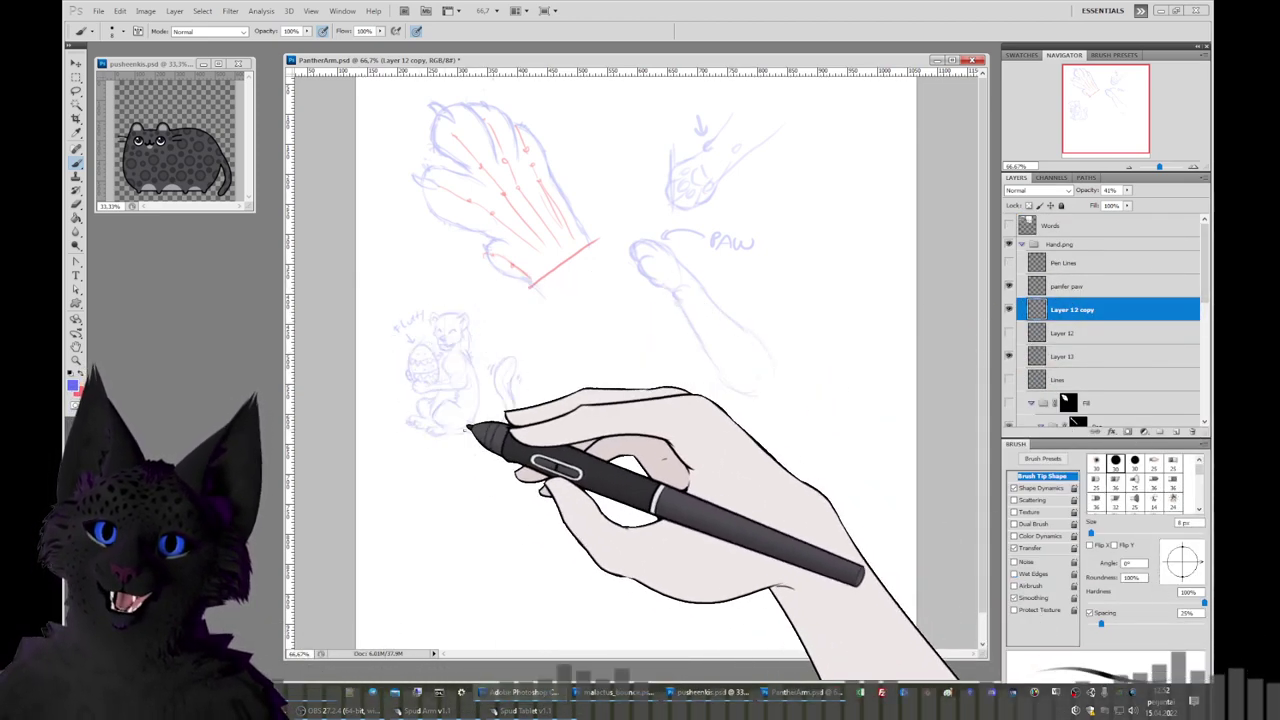
pyautogui.moveTo(466, 429)
pyautogui.mouseDown()
pyautogui.moveTo(379, 384)
pyautogui.moveTo(500, 420)
pyautogui.mouseUp()
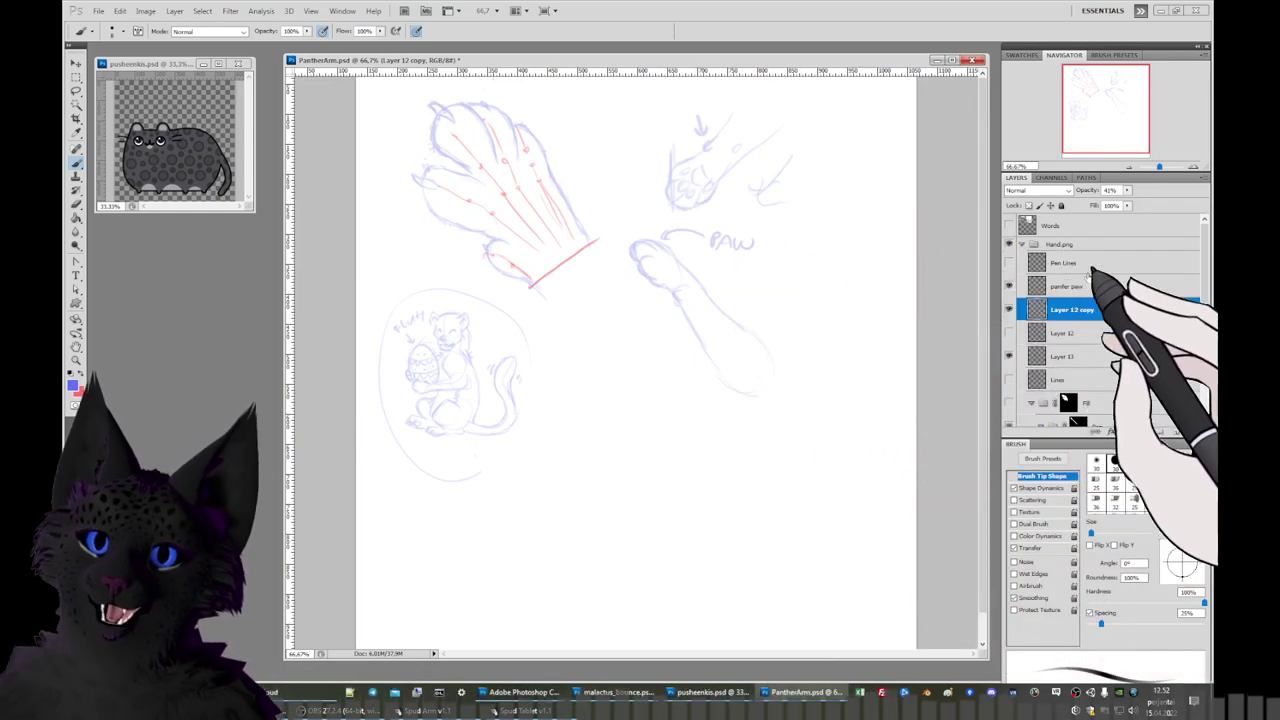
# Activate the panfer paw layer and set up a hard black 8 px brush with 1% spacing.
pyautogui.click(1090, 288)
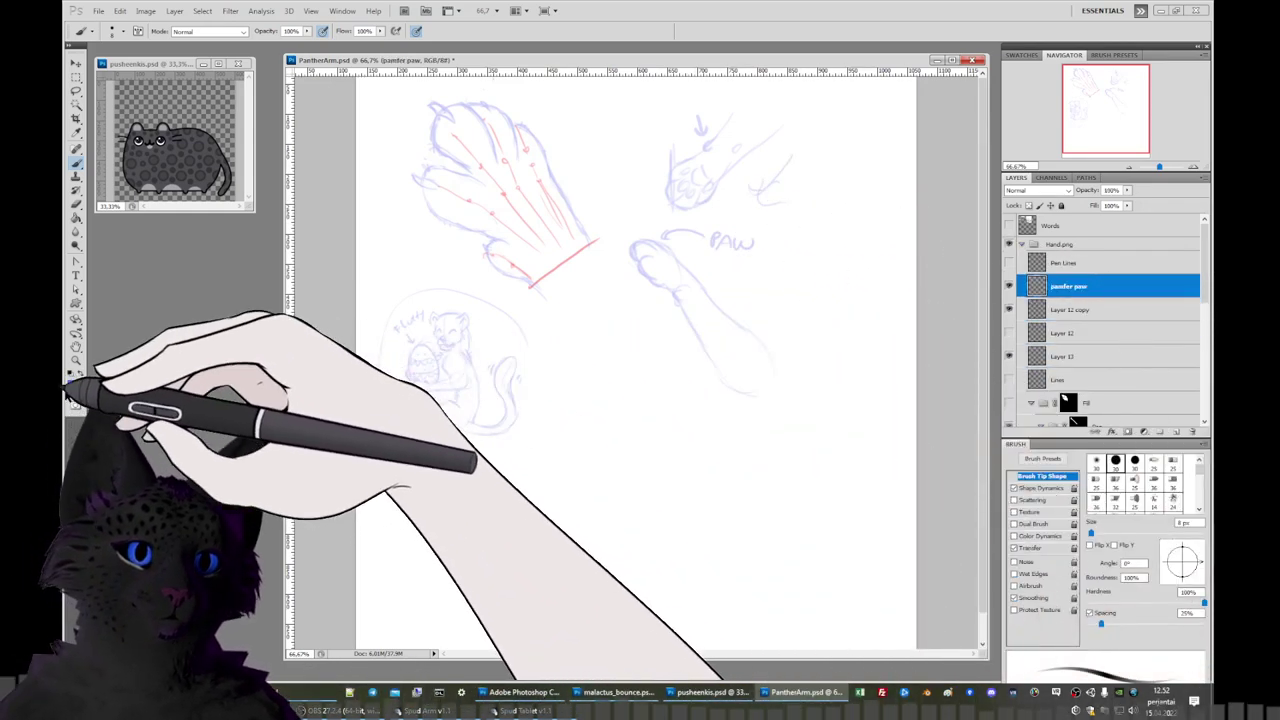
pyautogui.click(73, 385)
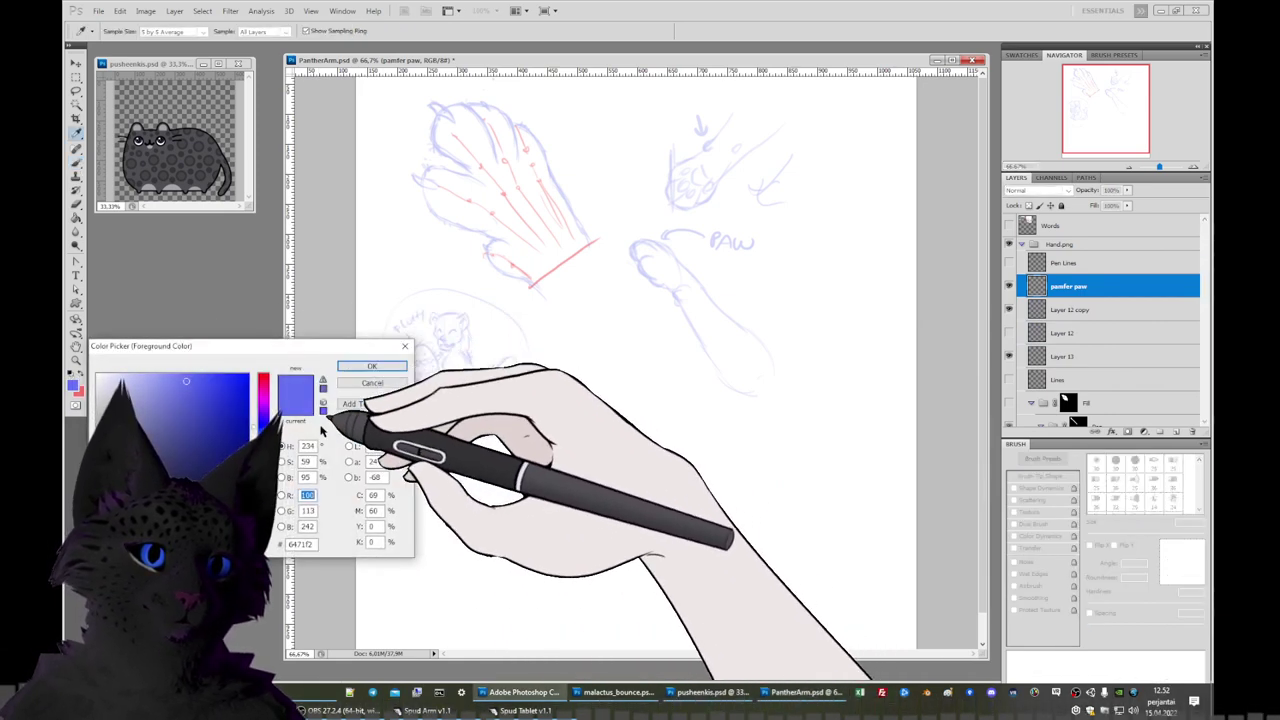
pyautogui.click(360, 368)
pyautogui.press('b')
pyautogui.rightClick(662, 300)
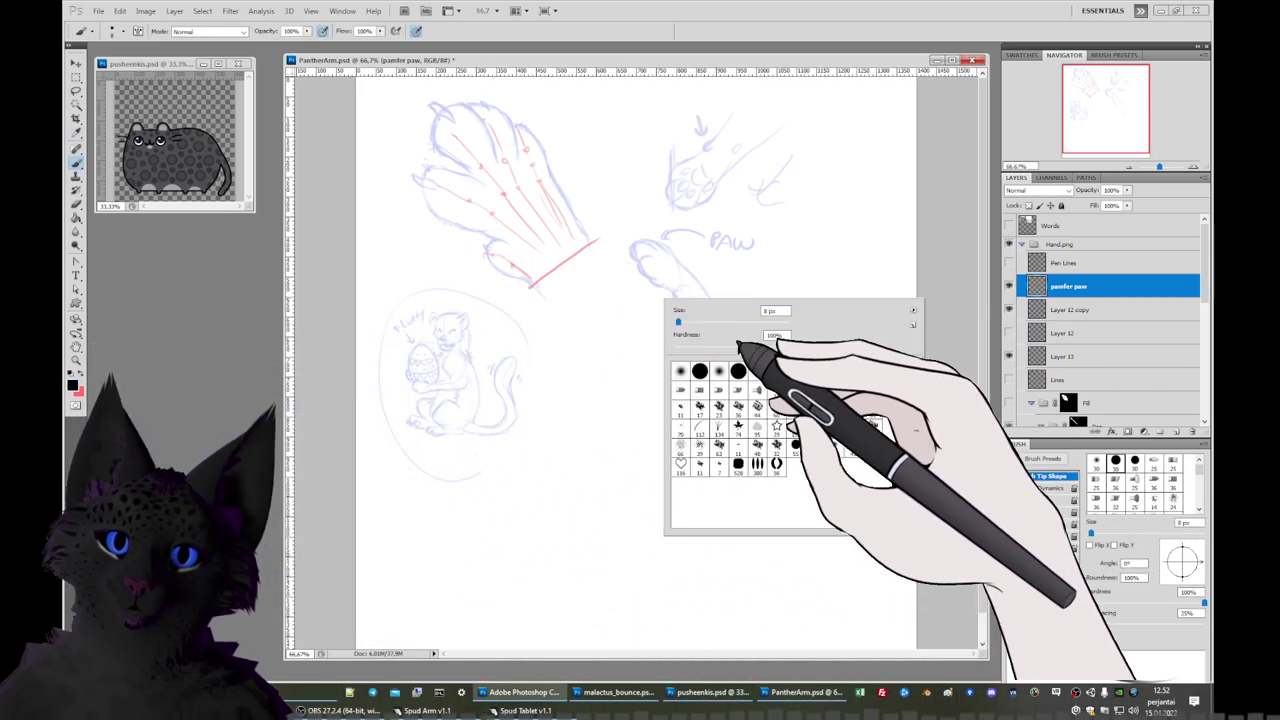
pyautogui.press('Escape')
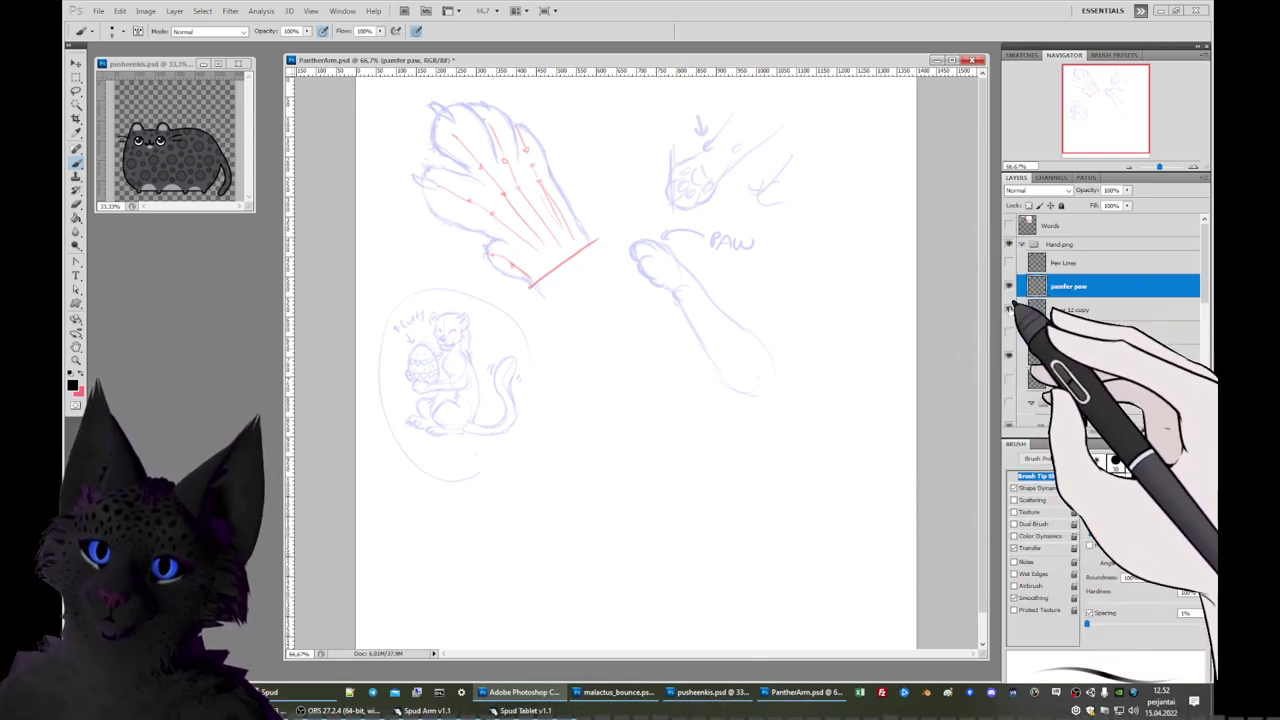
# Check Layer 12 copy's sketch by toggling it, and hide the red bone guides on Layer 13.
pyautogui.click(1009, 310)
pyautogui.click(1009, 310)
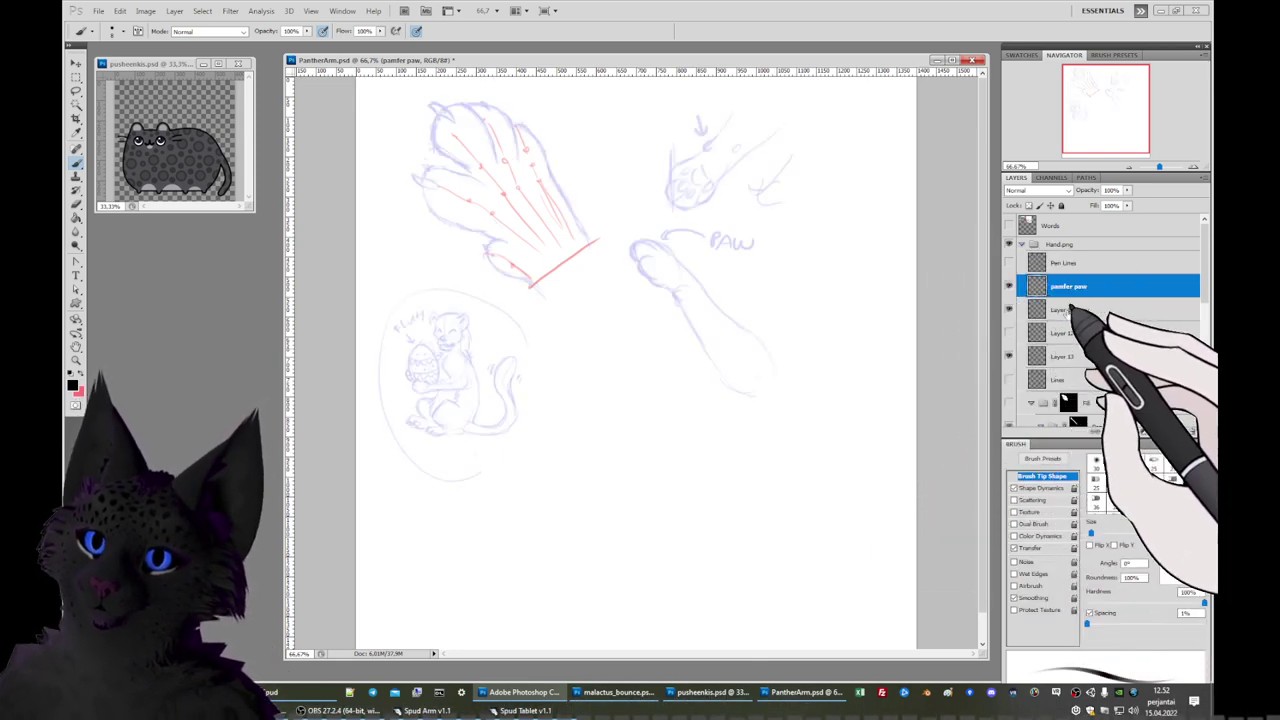
pyautogui.click(1009, 355)
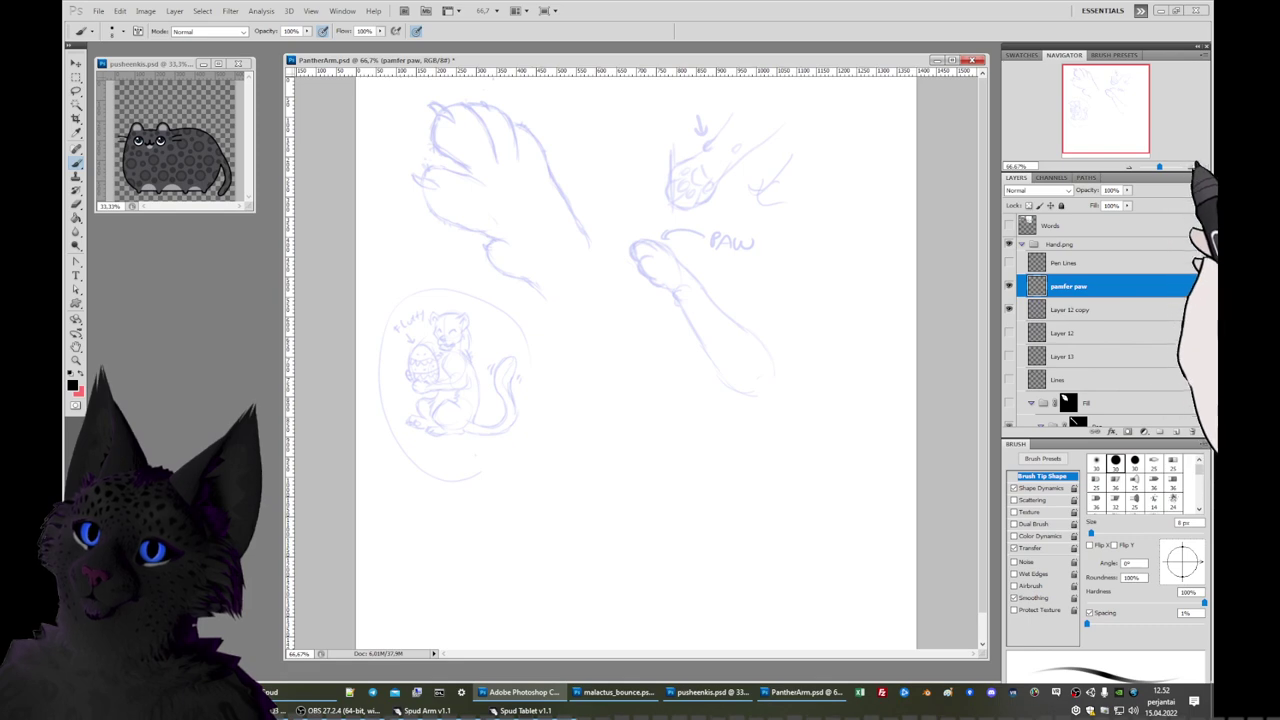
# Ink the large paw's outer edge in black over the sketch, from near the wrist around the outermost finger.
pyautogui.hotkey('ctrl', '+')
pyautogui.hotkey('ctrl', '+')
pyautogui.moveTo(1087, 74)
pyautogui.mouseDown()
pyautogui.moveTo(1076, 72)
pyautogui.moveTo(1088, 91)
pyautogui.mouseUp()
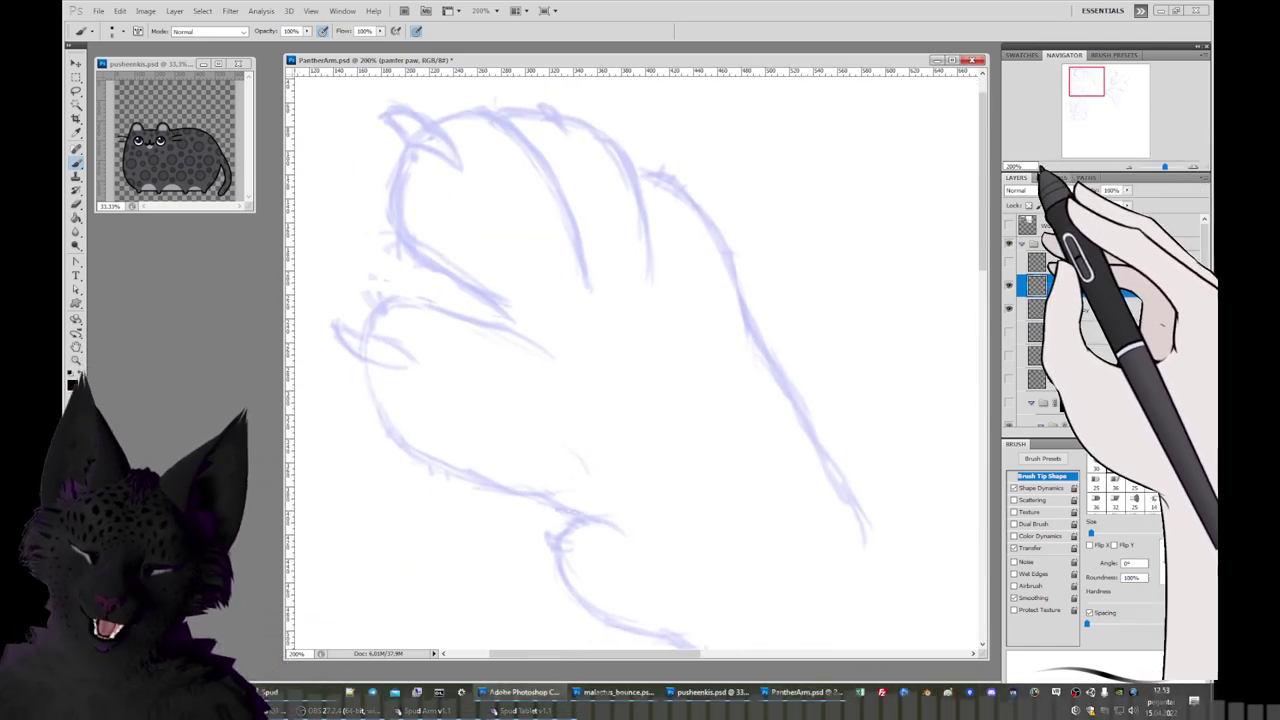
pyautogui.moveTo(1094, 92); pyautogui.dragTo(1094, 78)
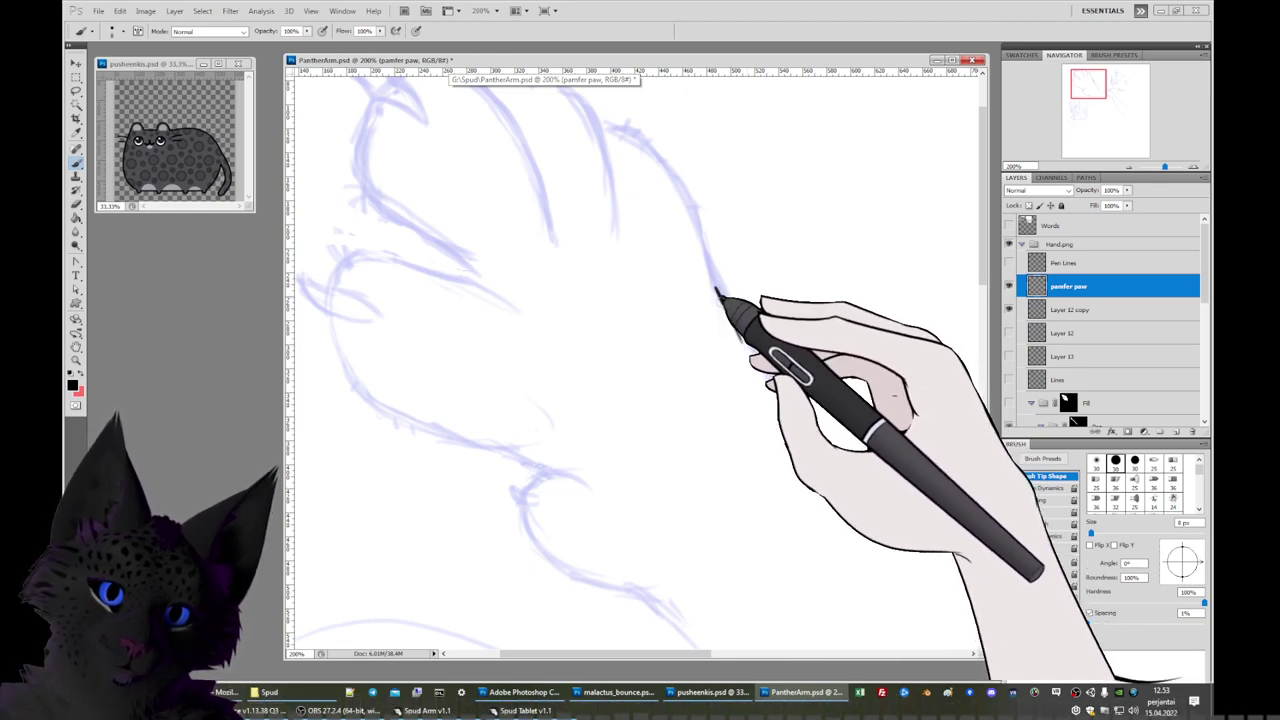
pyautogui.moveTo(733, 316); pyautogui.dragTo(840, 495)
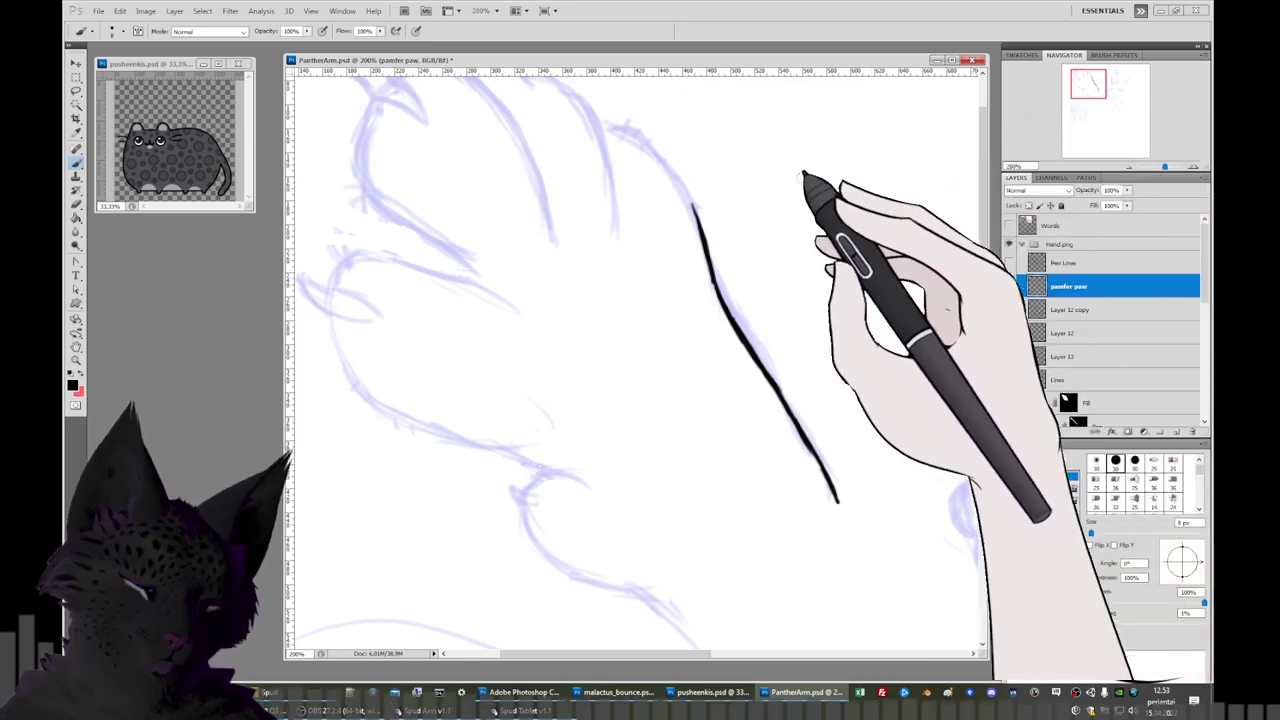
pyautogui.press('r')
pyautogui.moveTo(745, 168)
pyautogui.mouseDown()
pyautogui.moveTo(590, 212)
pyautogui.moveTo(586, 263)
pyautogui.moveTo(771, 223)
pyautogui.moveTo(857, 257)
pyautogui.mouseUp()
pyautogui.press('b')
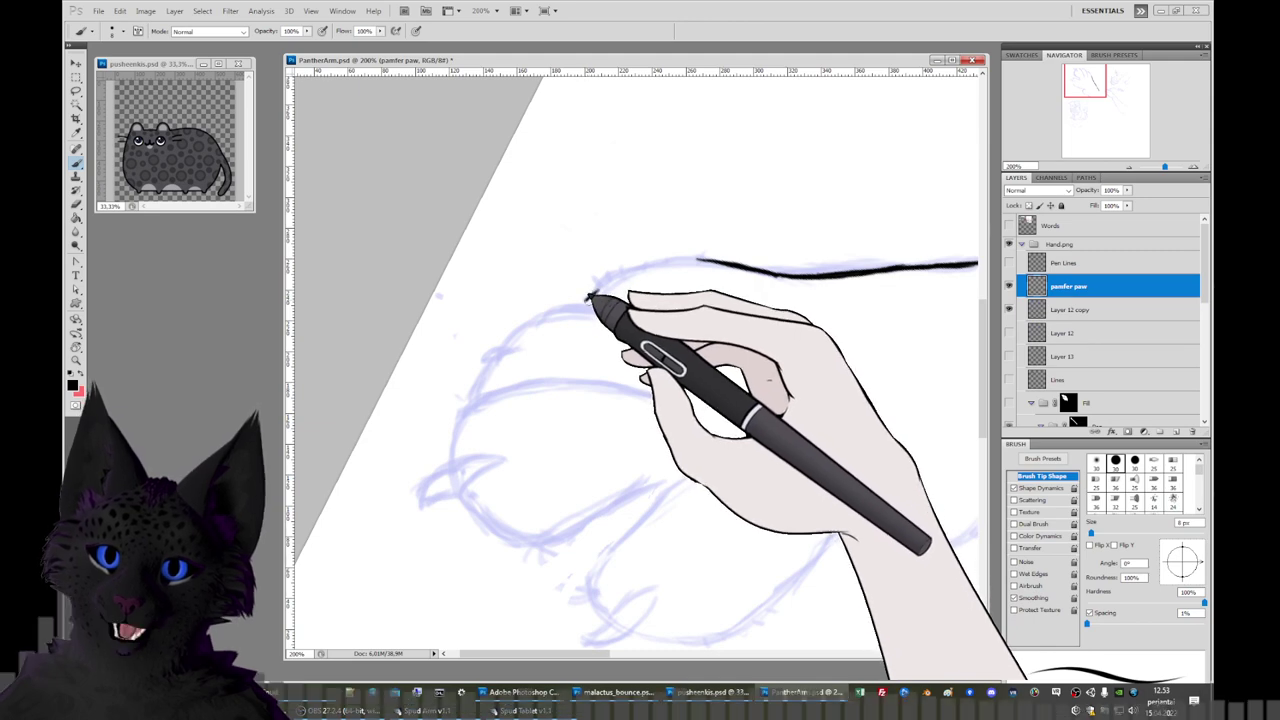
pyautogui.moveTo(588, 300); pyautogui.dragTo(681, 254)
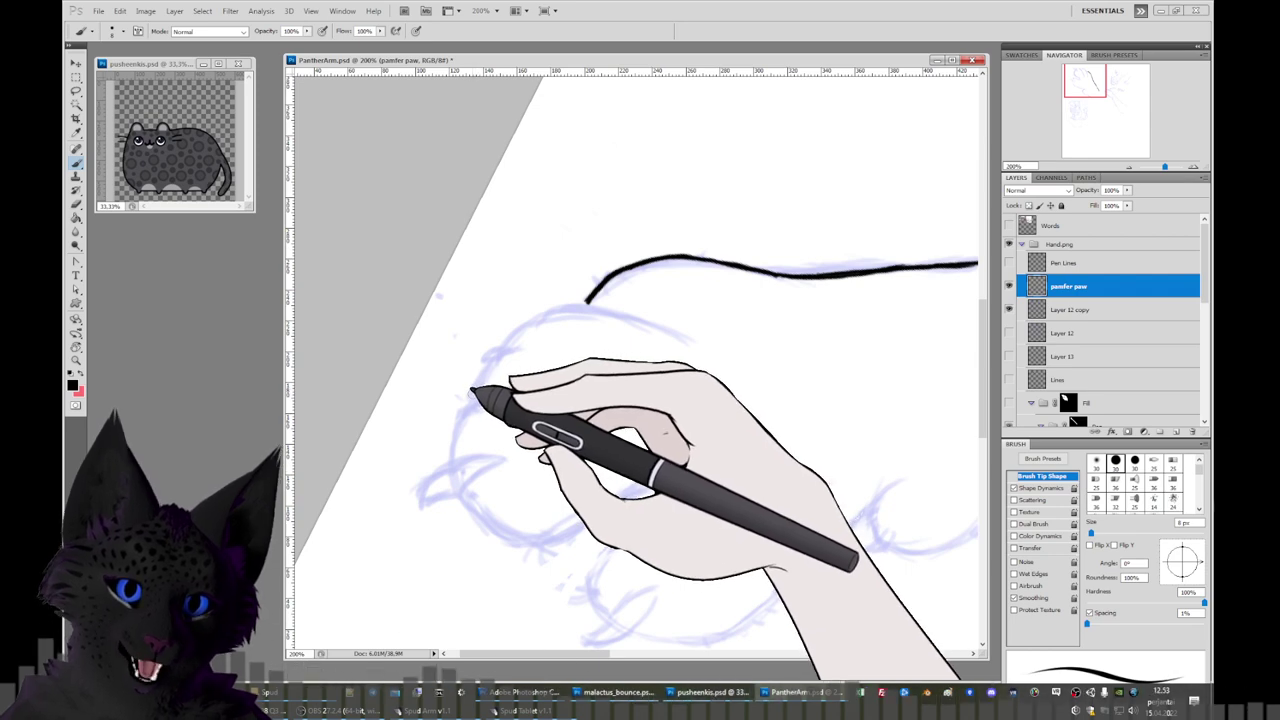
# Ink the outlines of the next two fingers, including the pointed claw and the curved underside of the front finger.
pyautogui.moveTo(473, 390); pyautogui.dragTo(528, 324)
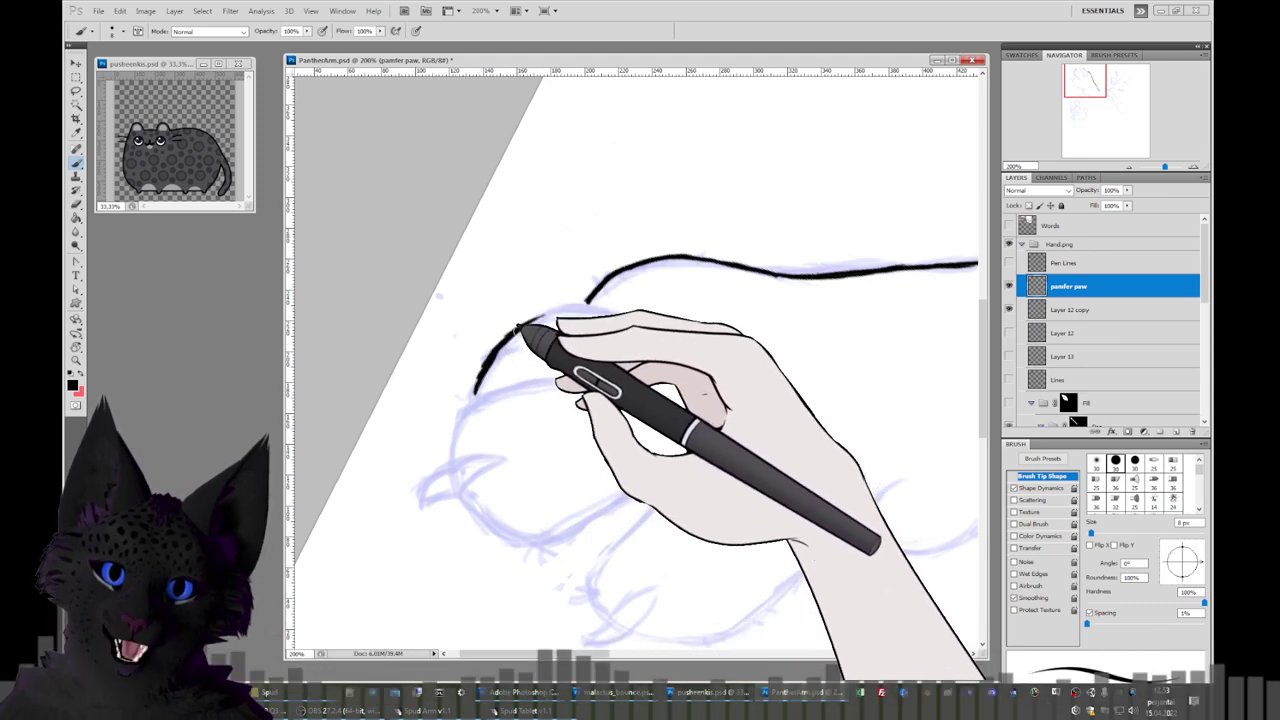
pyautogui.moveTo(541, 312); pyautogui.dragTo(610, 305)
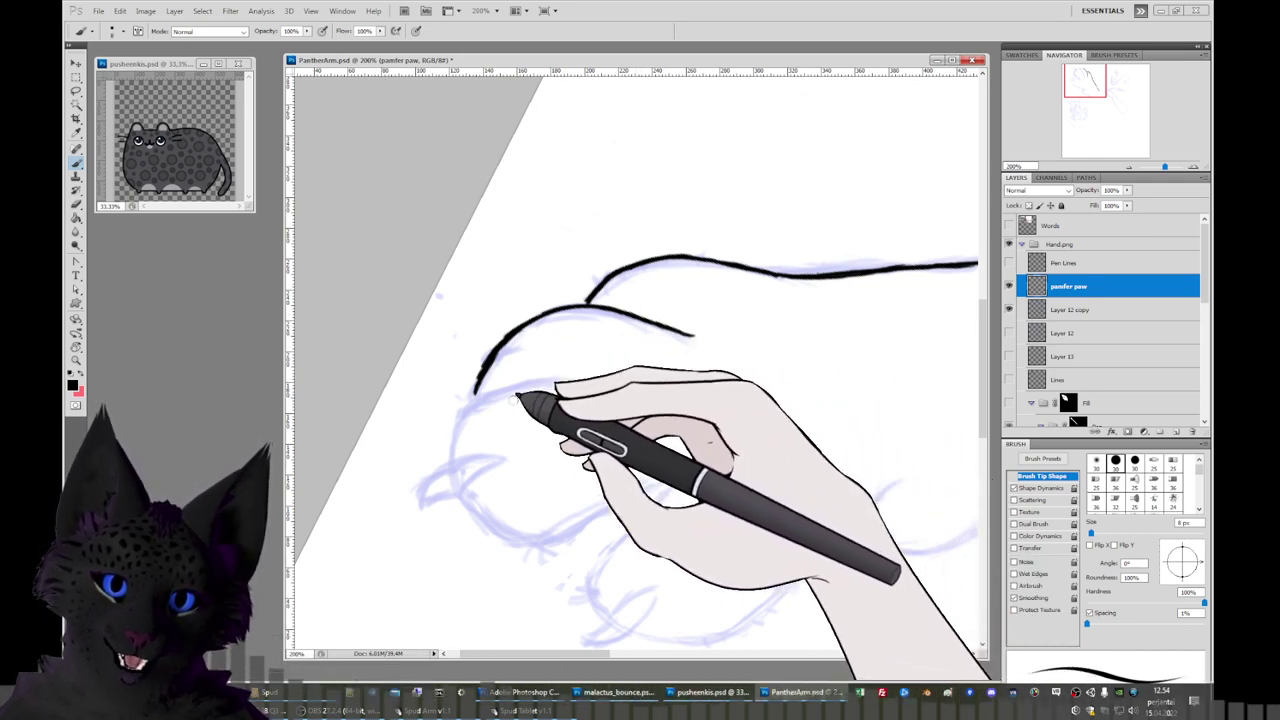
pyautogui.moveTo(468, 398); pyautogui.dragTo(457, 424)
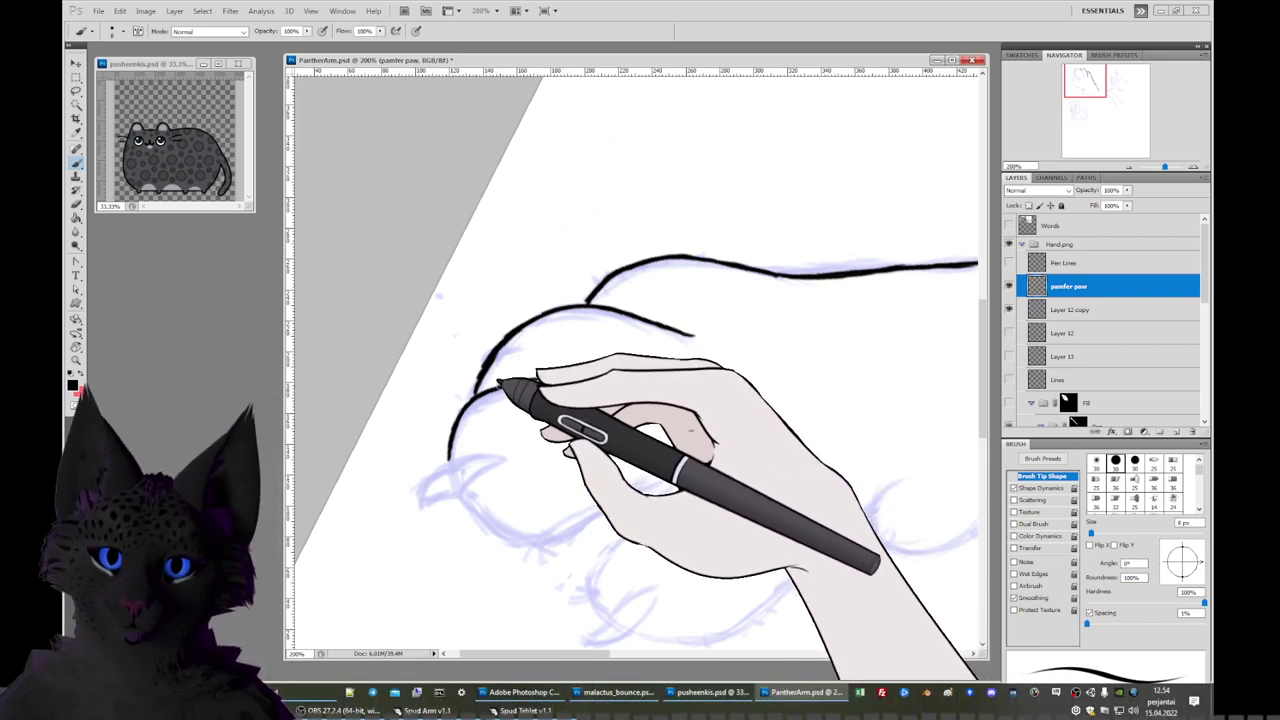
pyautogui.moveTo(482, 390); pyautogui.dragTo(600, 379)
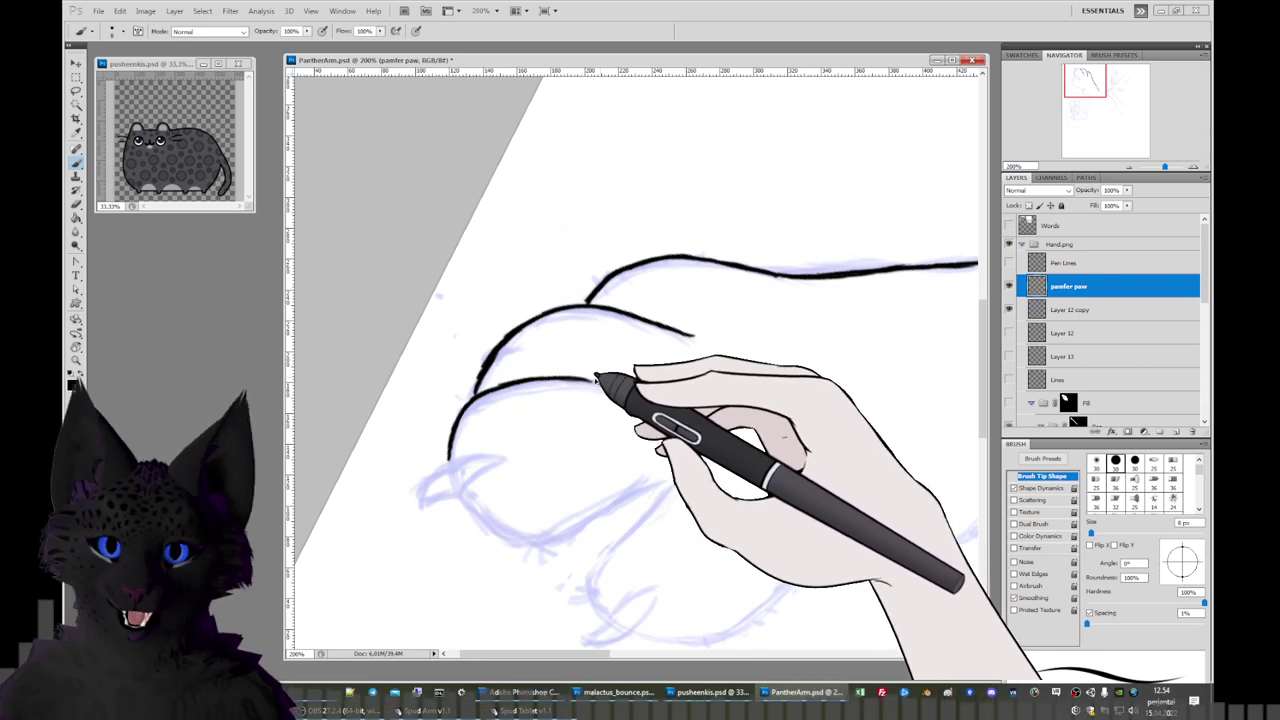
pyautogui.moveTo(600, 376); pyautogui.dragTo(662, 388)
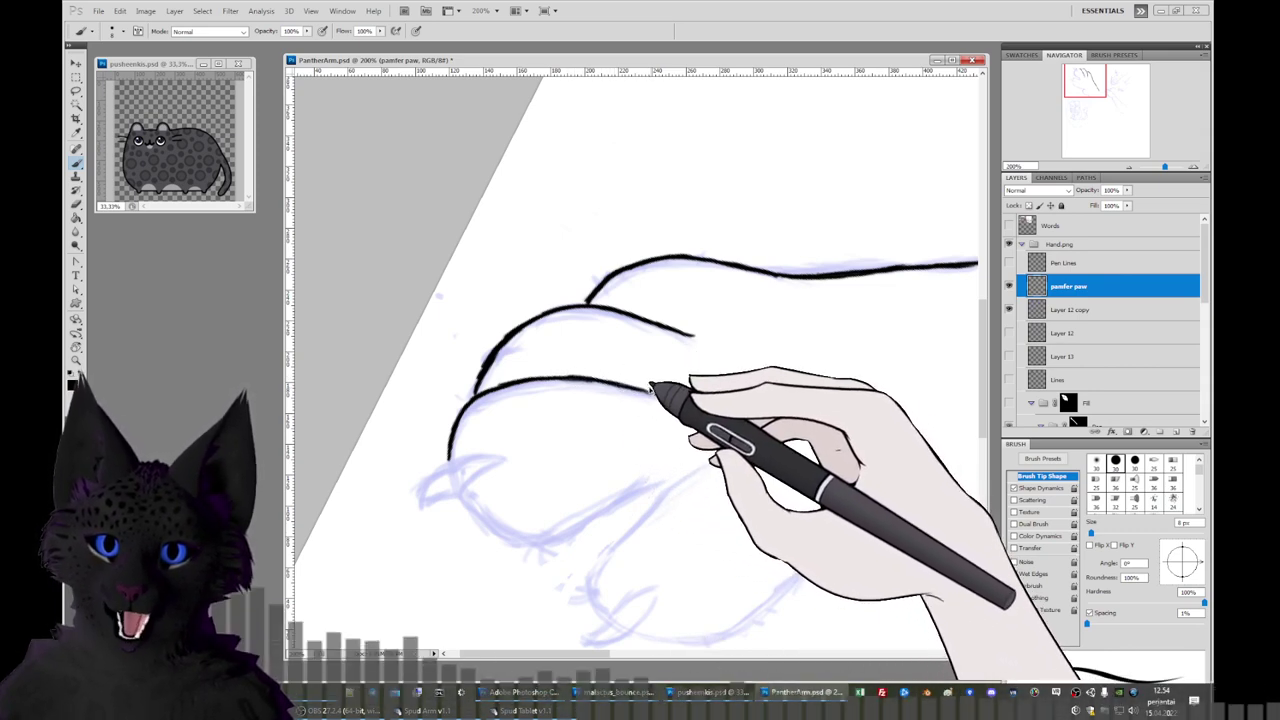
pyautogui.moveTo(656, 390); pyautogui.dragTo(670, 391)
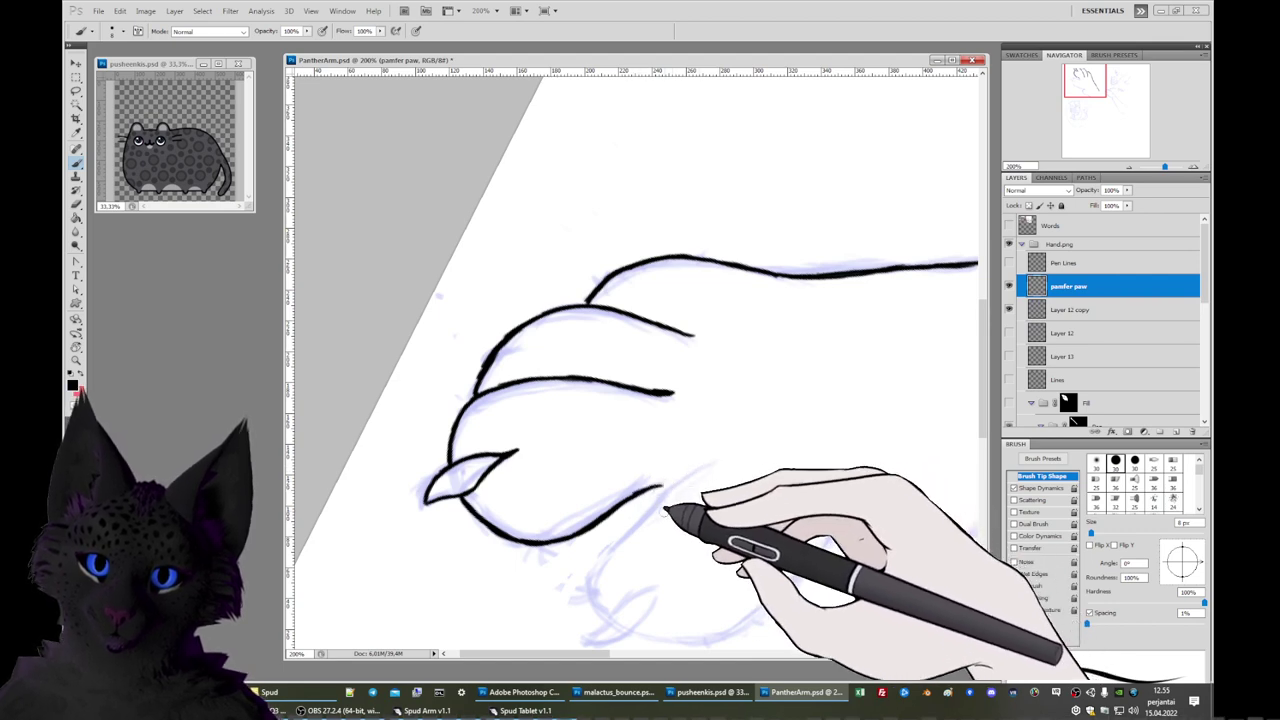
# Ink the lower clawed finger down to the thumb's base and add a small tuft mark on the second finger.
pyautogui.moveTo(715, 512); pyautogui.dragTo(615, 392)
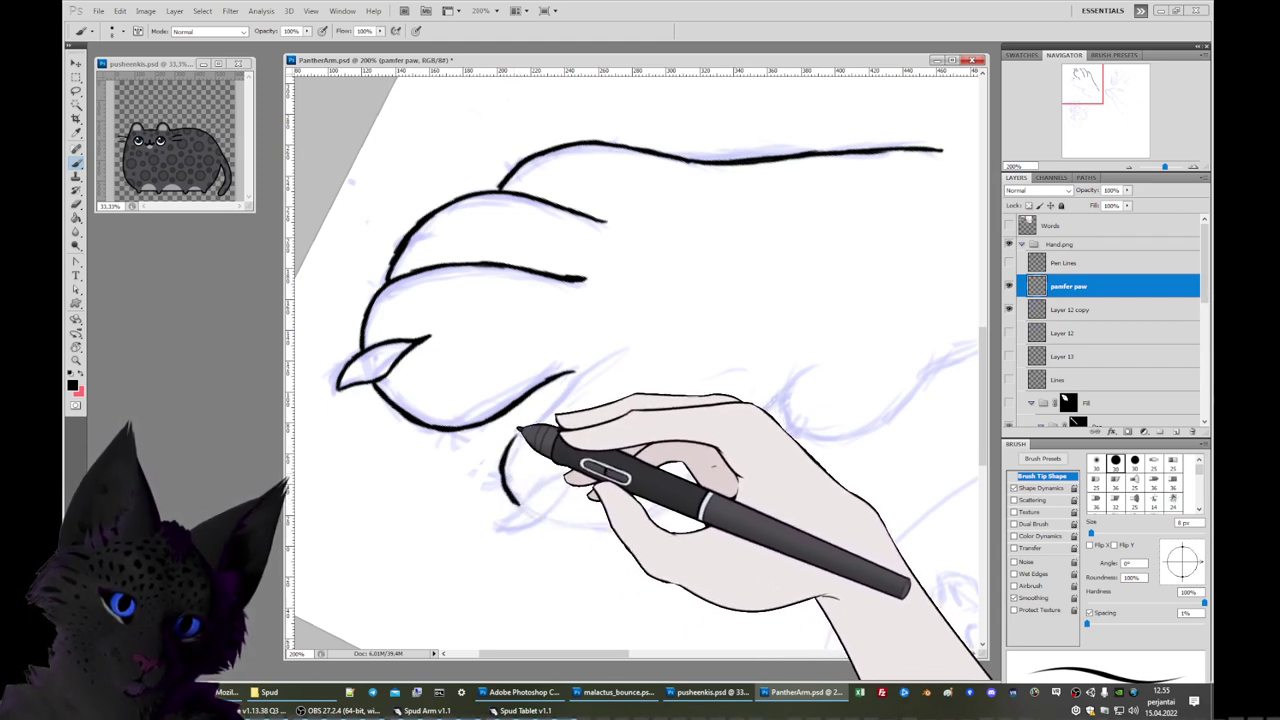
pyautogui.moveTo(506, 446); pyautogui.dragTo(568, 395)
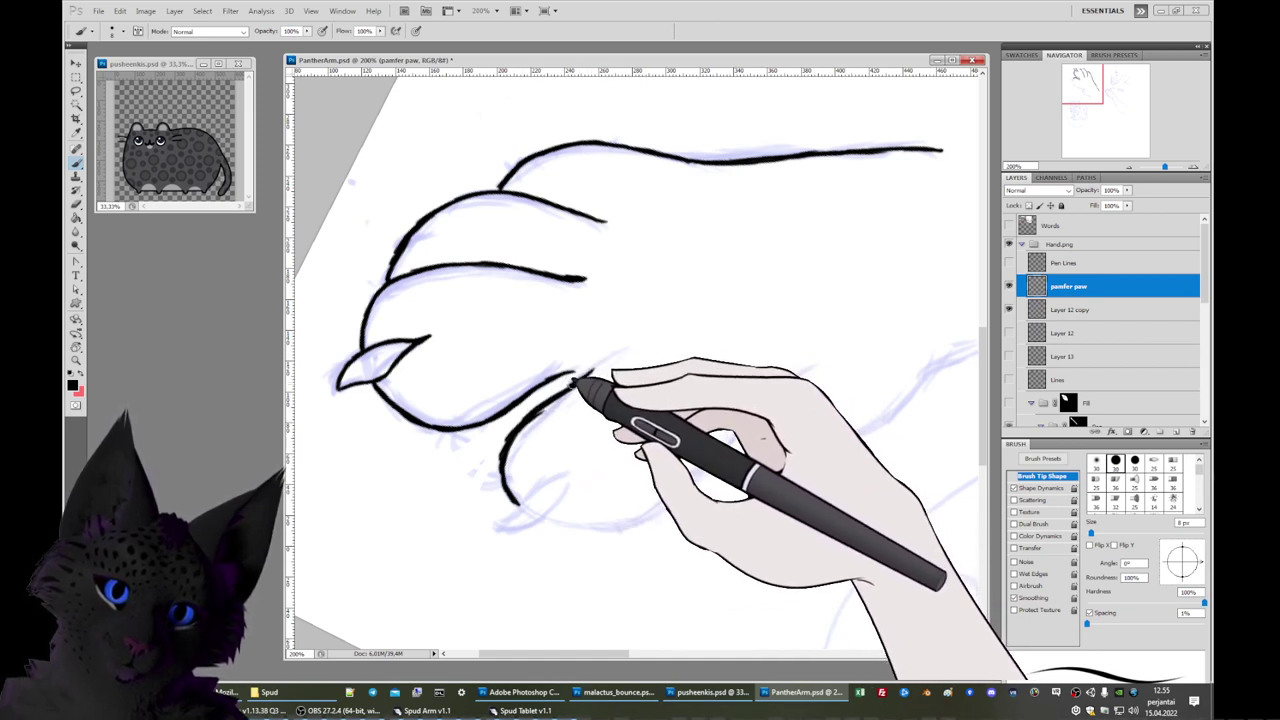
pyautogui.moveTo(580, 378); pyautogui.dragTo(605, 358)
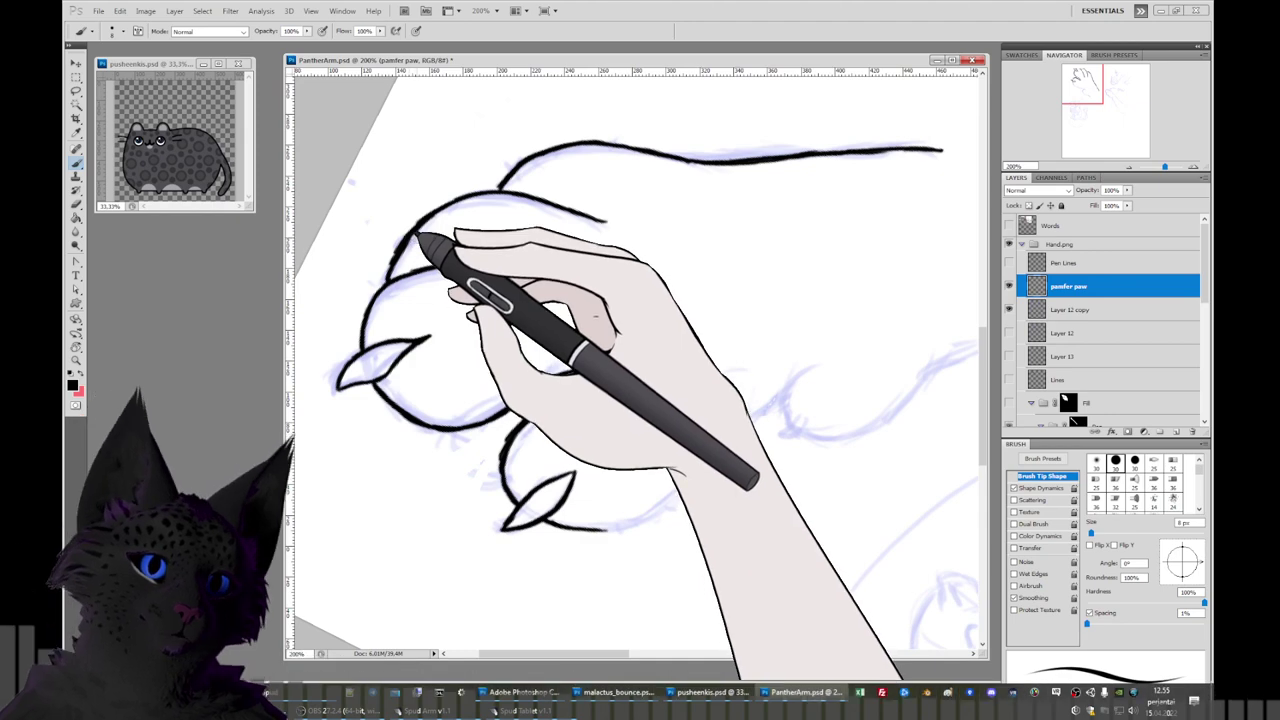
pyautogui.moveTo(405, 247); pyautogui.dragTo(428, 237)
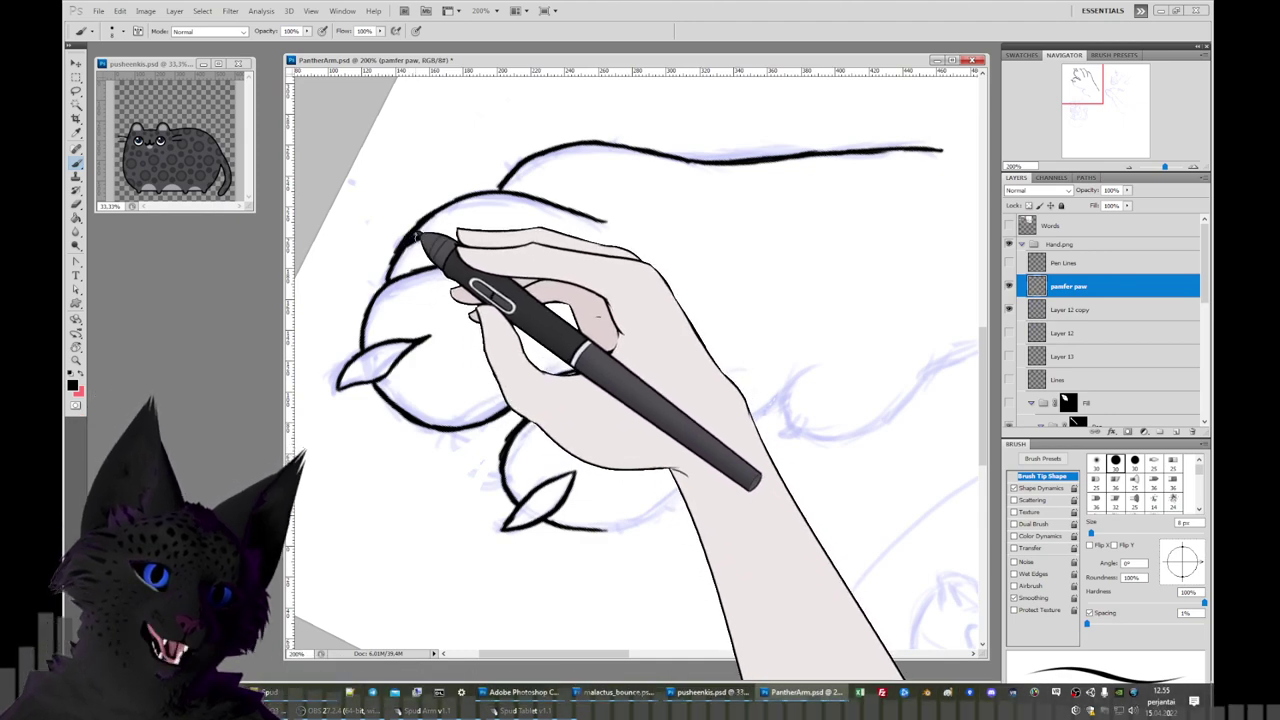
pyautogui.moveTo(605, 530)
pyautogui.mouseDown()
pyautogui.moveTo(660, 515)
pyautogui.moveTo(679, 500)
pyautogui.moveTo(635, 524)
pyautogui.moveTo(709, 476)
pyautogui.moveTo(625, 525)
pyautogui.moveTo(705, 470)
pyautogui.mouseUp()
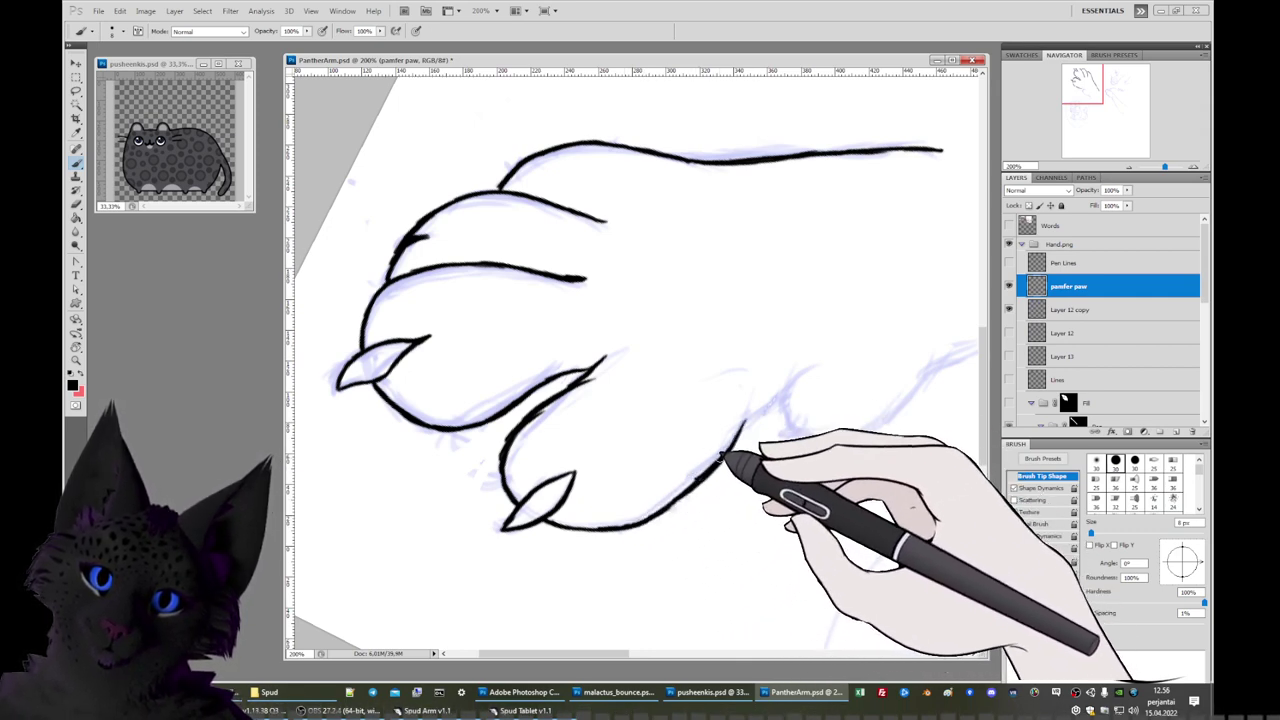
pyautogui.moveTo(750, 415); pyautogui.dragTo(782, 402)
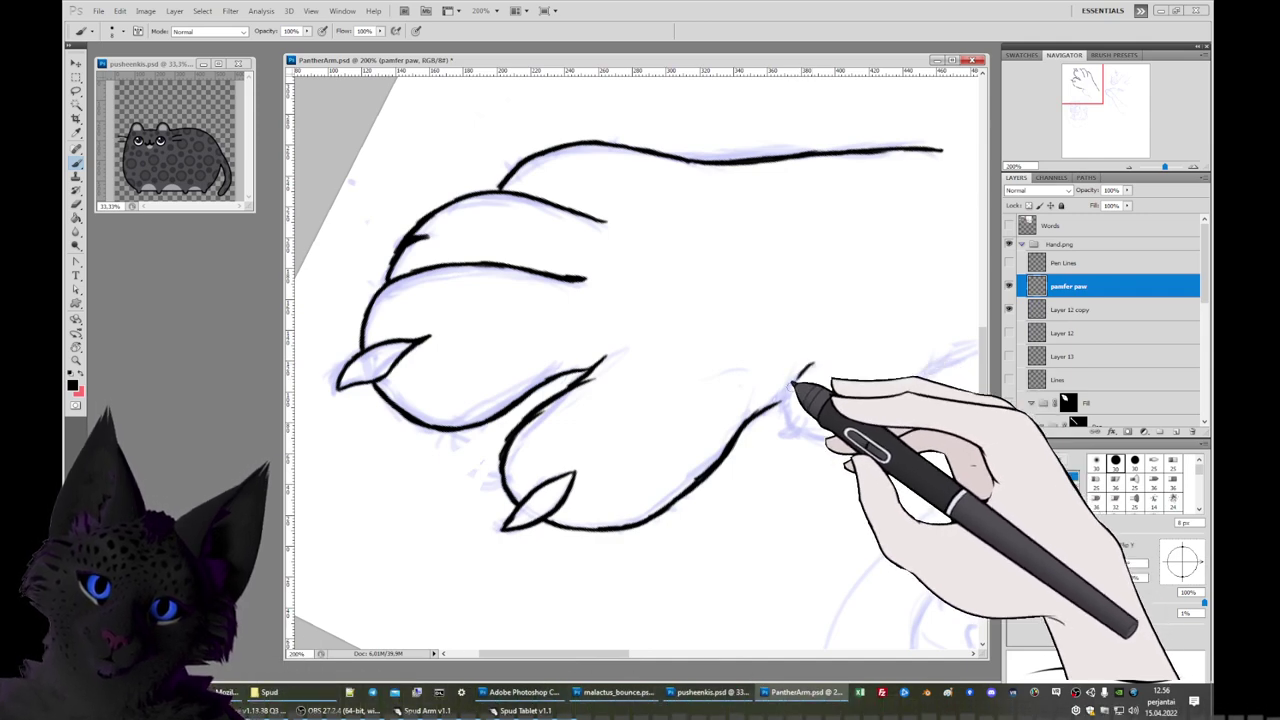
# Ink the rounded pad below the thumb in black over the sketch and continue the outline to the wrist.
pyautogui.moveTo(800, 372)
pyautogui.mouseDown()
pyautogui.moveTo(857, 366)
pyautogui.moveTo(909, 412)
pyautogui.moveTo(766, 251)
pyautogui.moveTo(688, 200)
pyautogui.moveTo(663, 240)
pyautogui.mouseUp()
pyautogui.press('r')
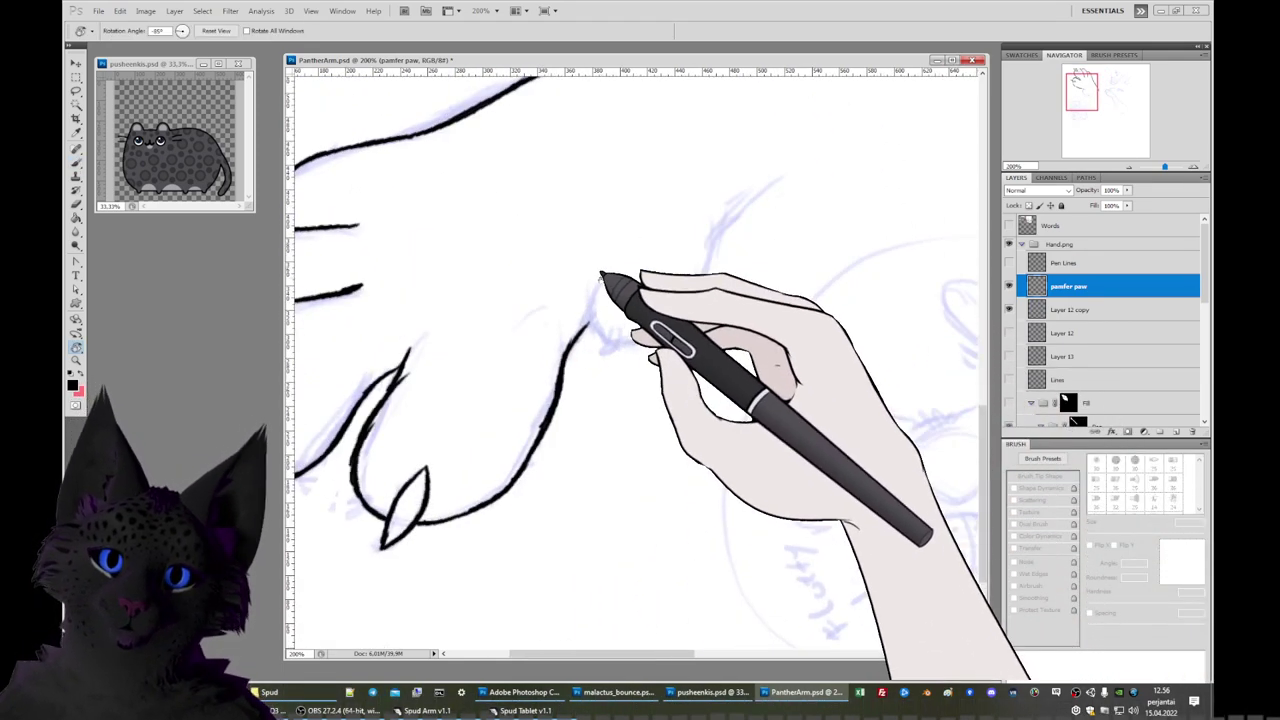
pyautogui.press('b')
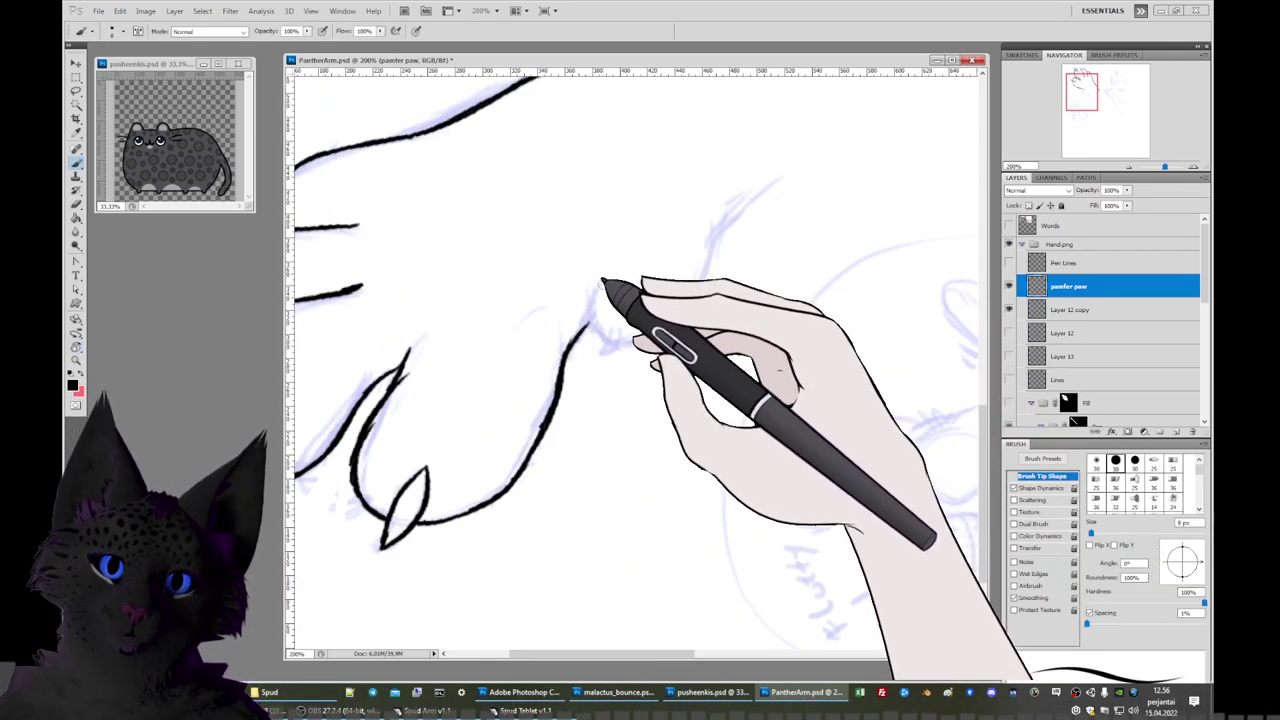
pyautogui.moveTo(605, 274)
pyautogui.mouseDown()
pyautogui.moveTo(596, 322)
pyautogui.moveTo(591, 310)
pyautogui.moveTo(618, 337)
pyautogui.moveTo(593, 317)
pyautogui.moveTo(616, 340)
pyautogui.moveTo(667, 325)
pyautogui.moveTo(634, 338)
pyautogui.moveTo(684, 308)
pyautogui.moveTo(698, 287)
pyautogui.moveTo(667, 322)
pyautogui.moveTo(709, 257)
pyautogui.moveTo(699, 287)
pyautogui.moveTo(684, 305)
pyautogui.moveTo(723, 205)
pyautogui.moveTo(714, 240)
pyautogui.moveTo(736, 212)
pyautogui.moveTo(713, 240)
pyautogui.moveTo(785, 177)
pyautogui.mouseUp()
pyautogui.hotkey('ctrl', 'z')
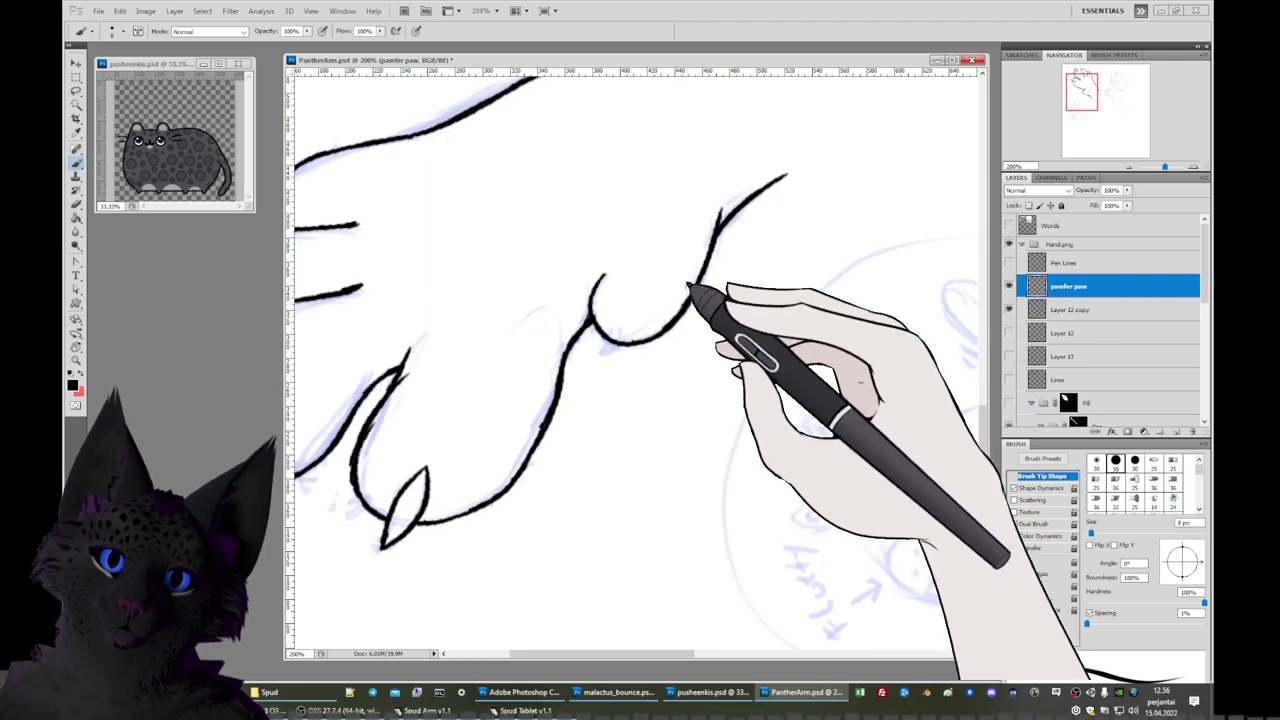
pyautogui.press('r')
pyautogui.moveTo(837, 249)
pyautogui.mouseDown()
pyautogui.moveTo(806, 377)
pyautogui.moveTo(600, 402)
pyautogui.moveTo(670, 410)
pyautogui.mouseUp()
pyautogui.press('b')
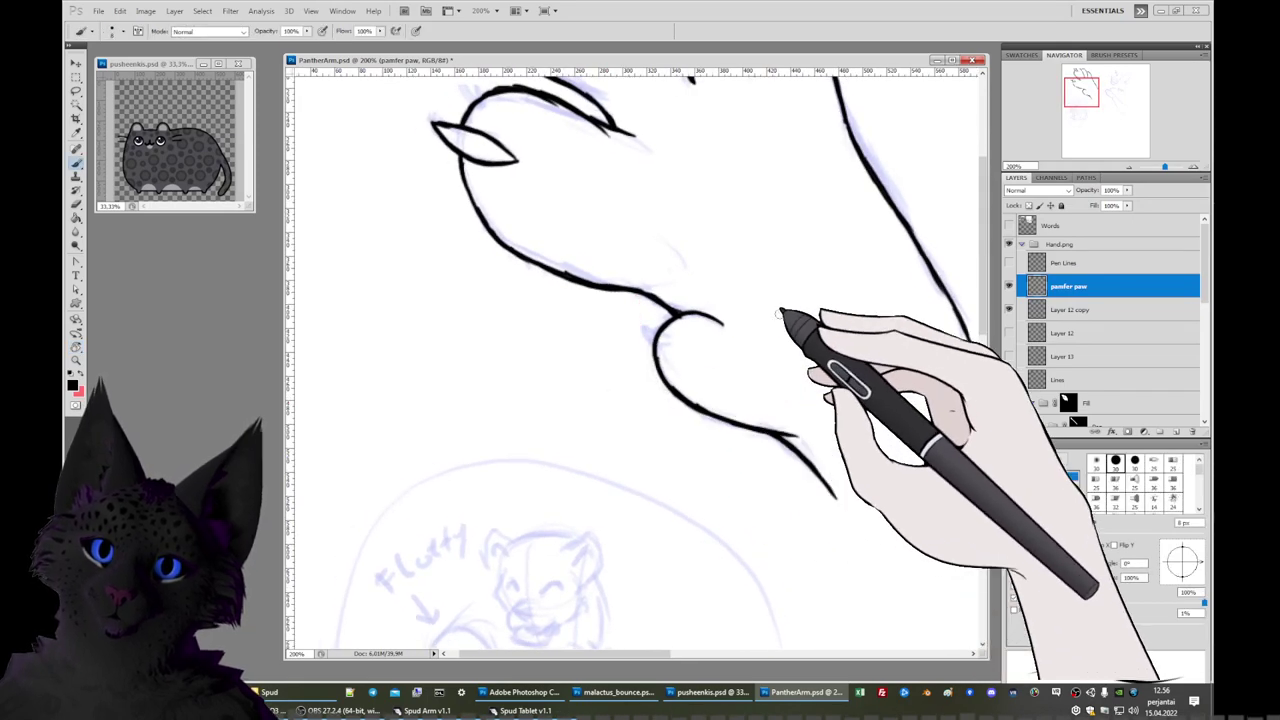
# Show the Pen Lines layer over the inked paw and hide the Layer 12 copy sketch.
pyautogui.moveTo(1083, 92); pyautogui.dragTo(1084, 82)
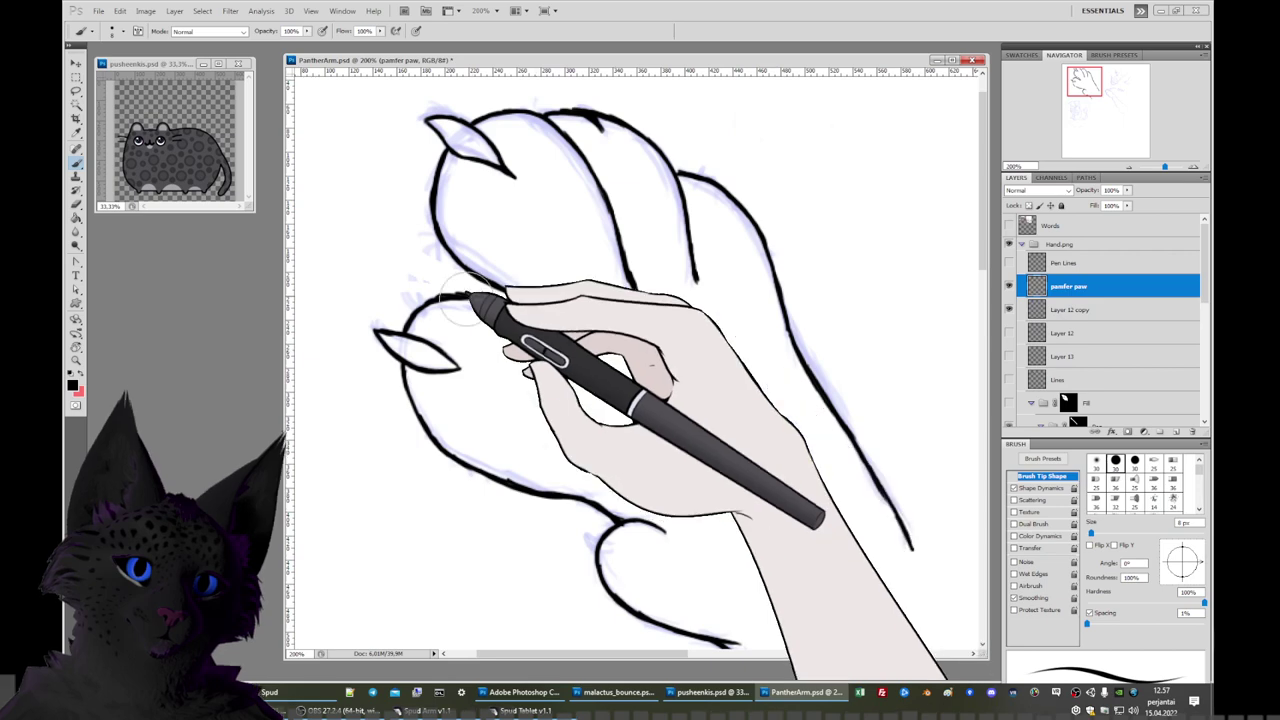
pyautogui.click(1129, 166)
pyautogui.click(1129, 166)
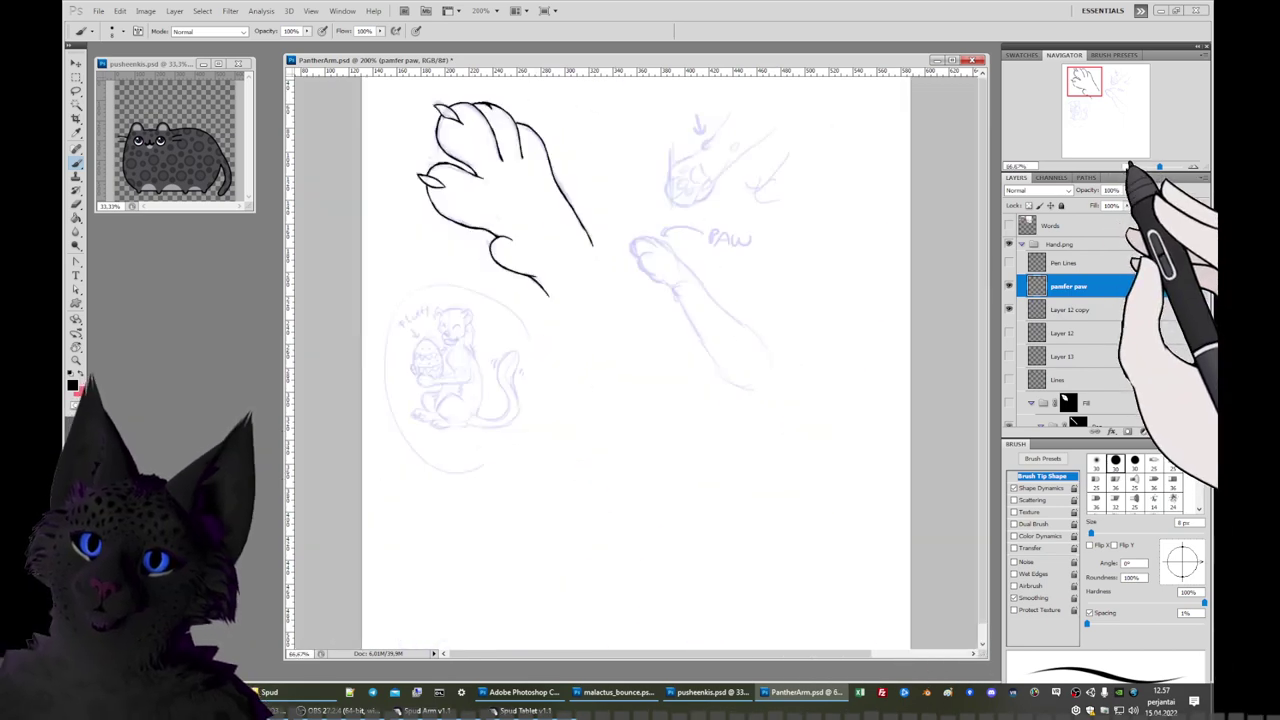
pyautogui.click(1129, 166)
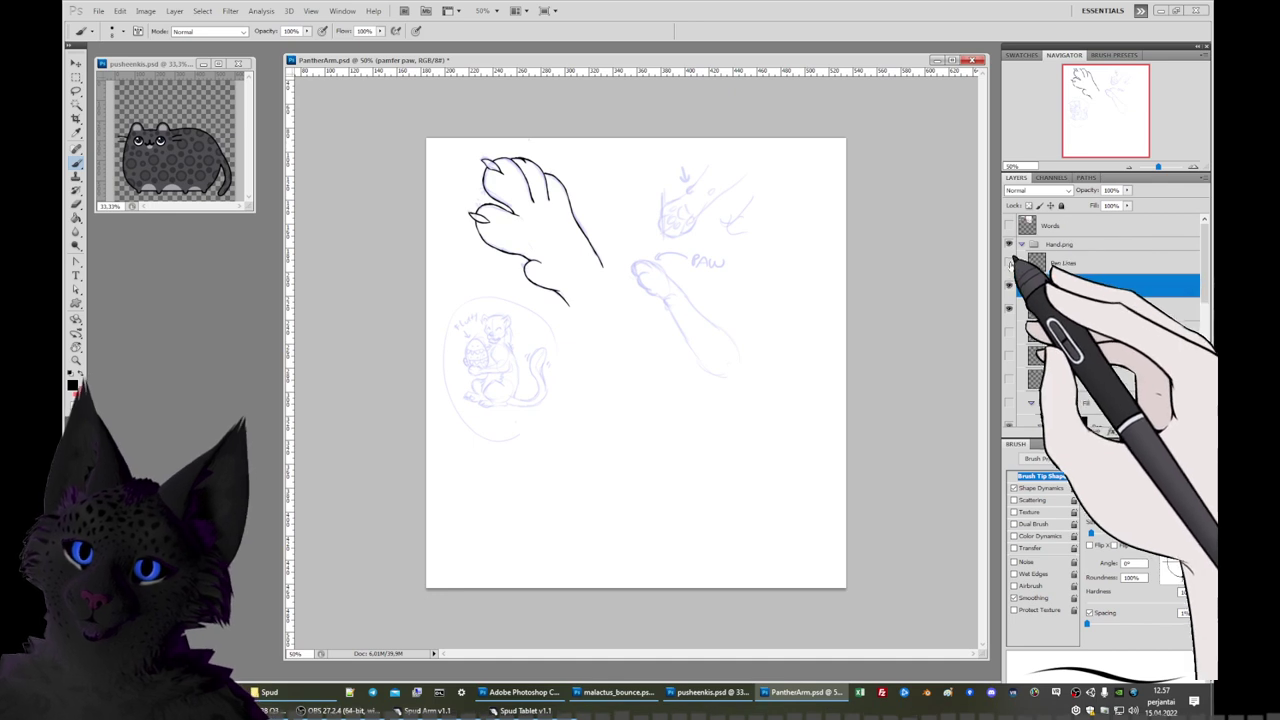
pyautogui.click(1010, 262)
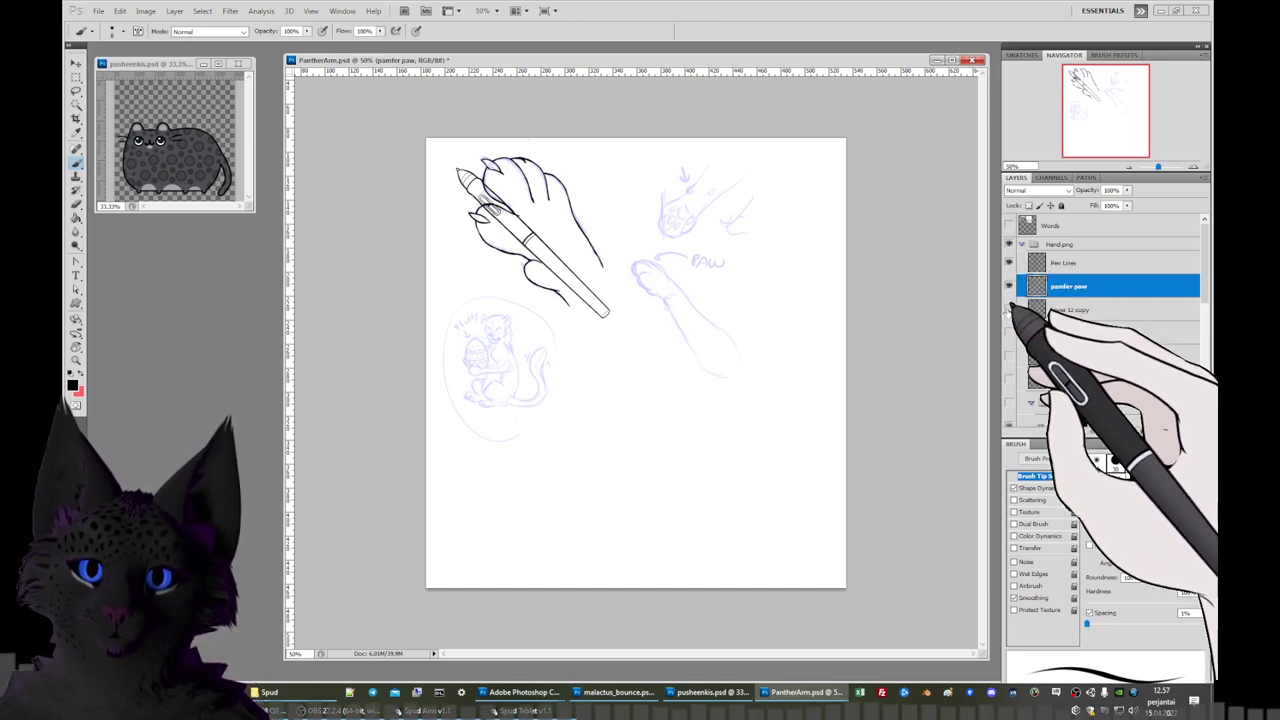
pyautogui.click(1009, 309)
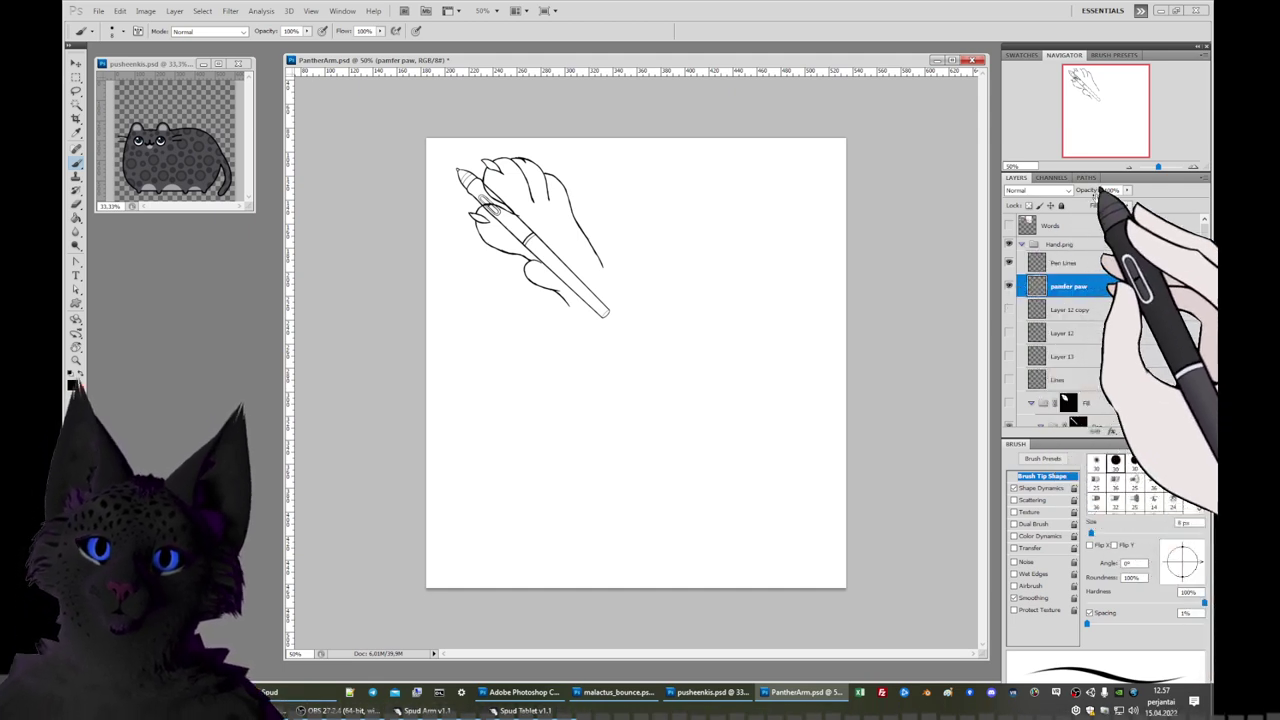
# Add layer masks to the pamfer paw and Pen Lines layers, with the brush size set to 21 px.
pyautogui.hotkey('ctrl', '1')
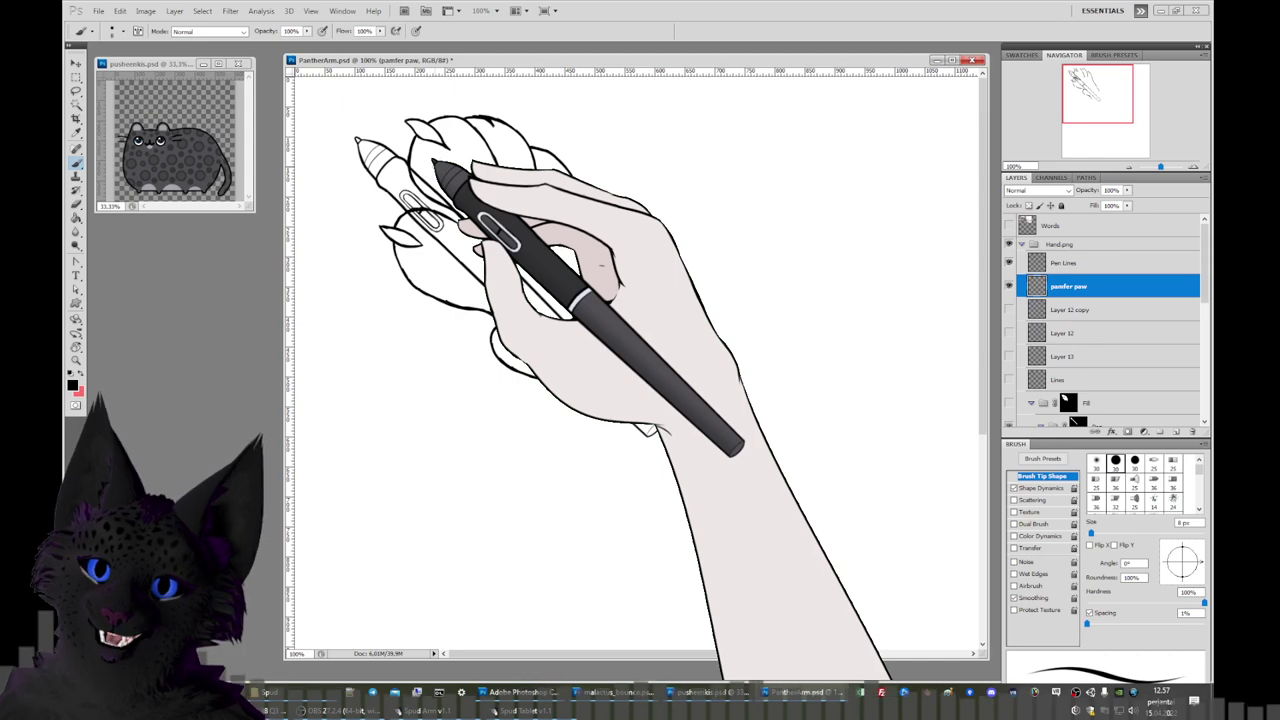
pyautogui.click(1126, 431)
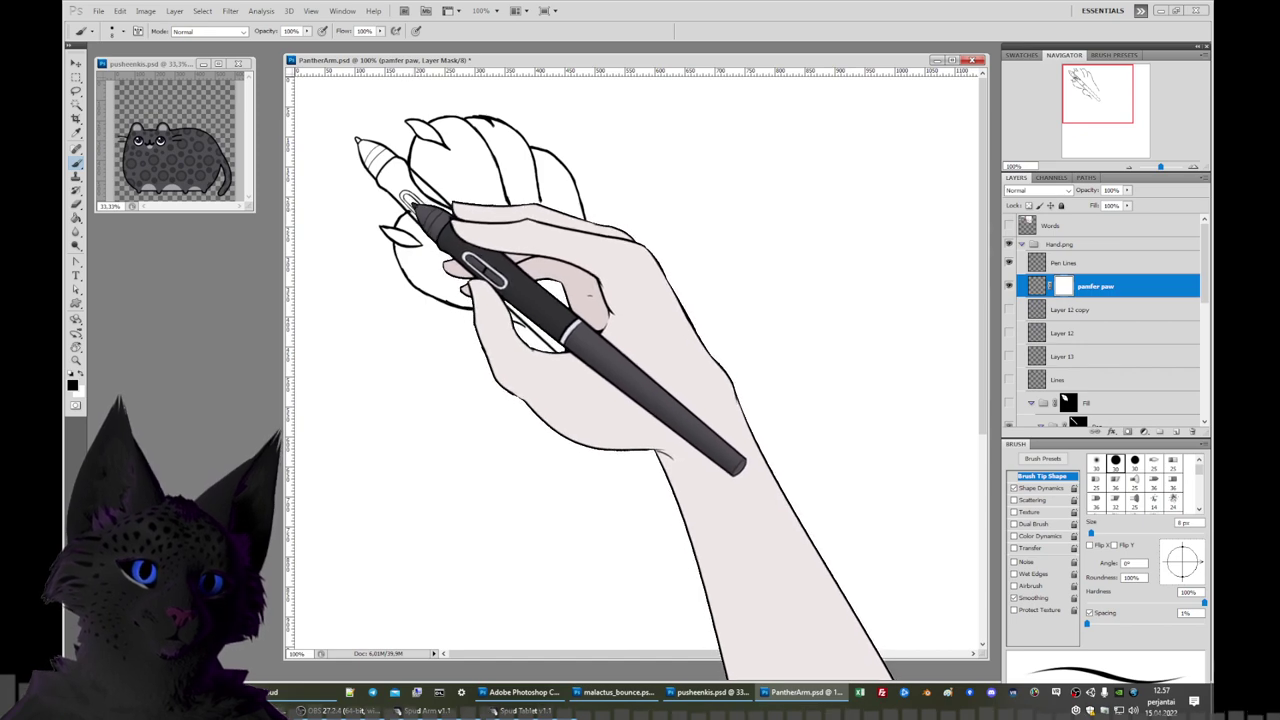
pyautogui.rightClick(452, 222)
pyautogui.click(412, 199)
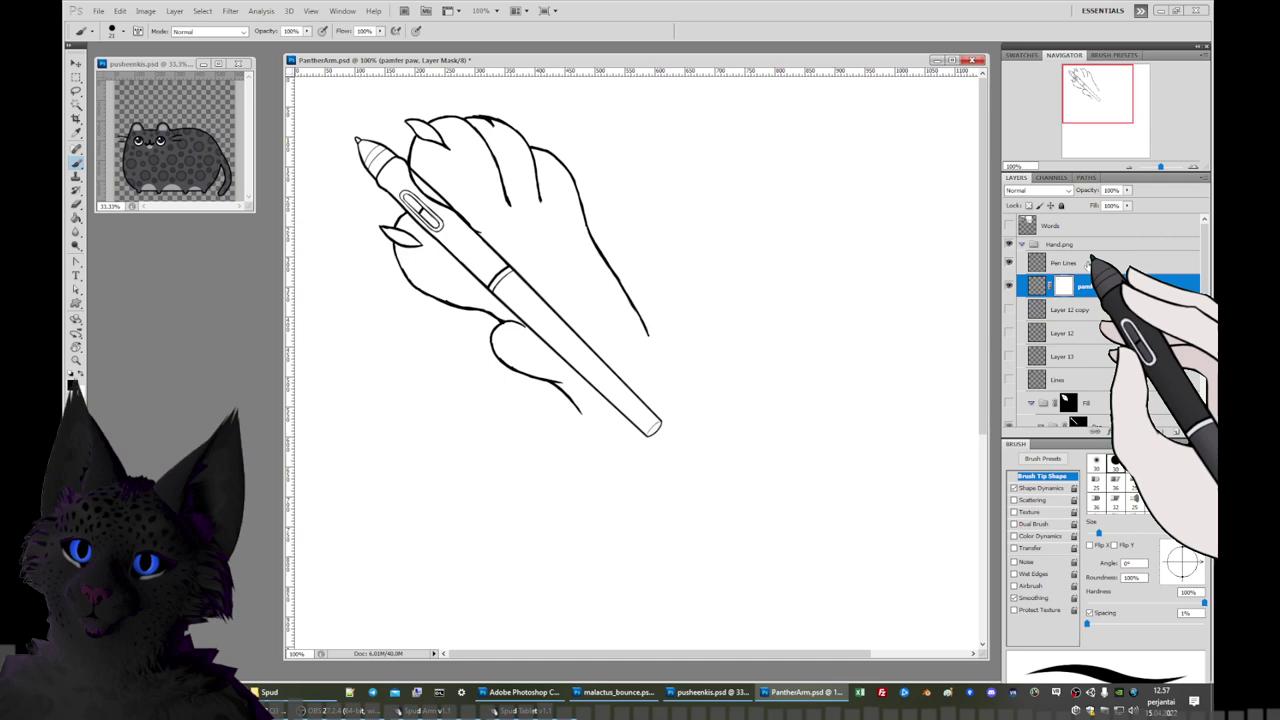
pyautogui.click(1090, 263)
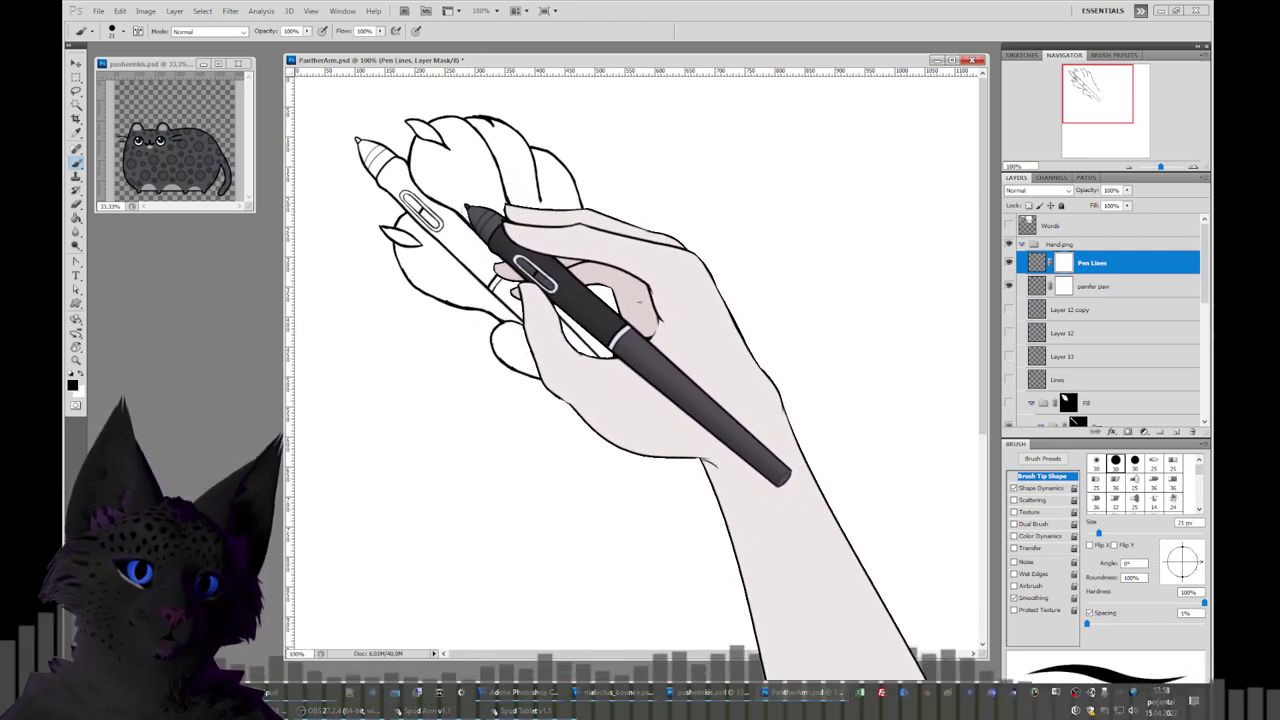
# Show the Arm.png group and lower the opacity of its Layer 14 arm sketch.
pyautogui.click(1132, 167)
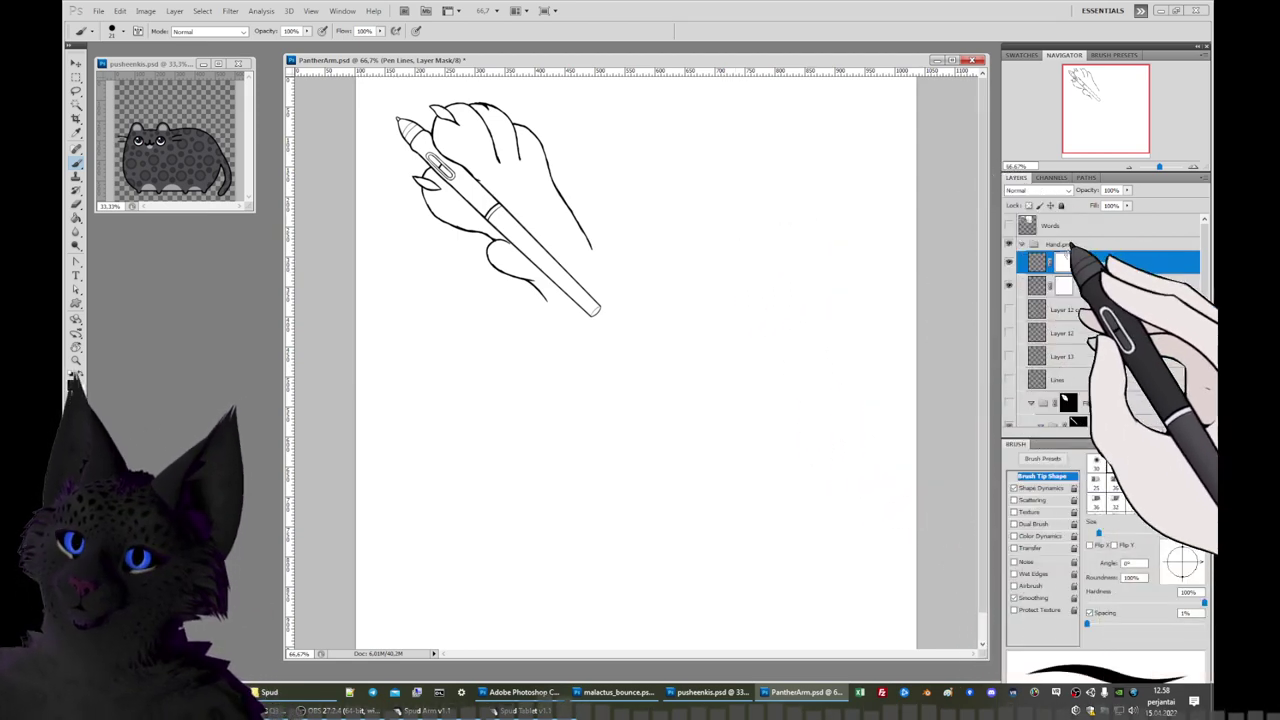
pyautogui.moveTo(1205, 278); pyautogui.dragTo(1205, 340)
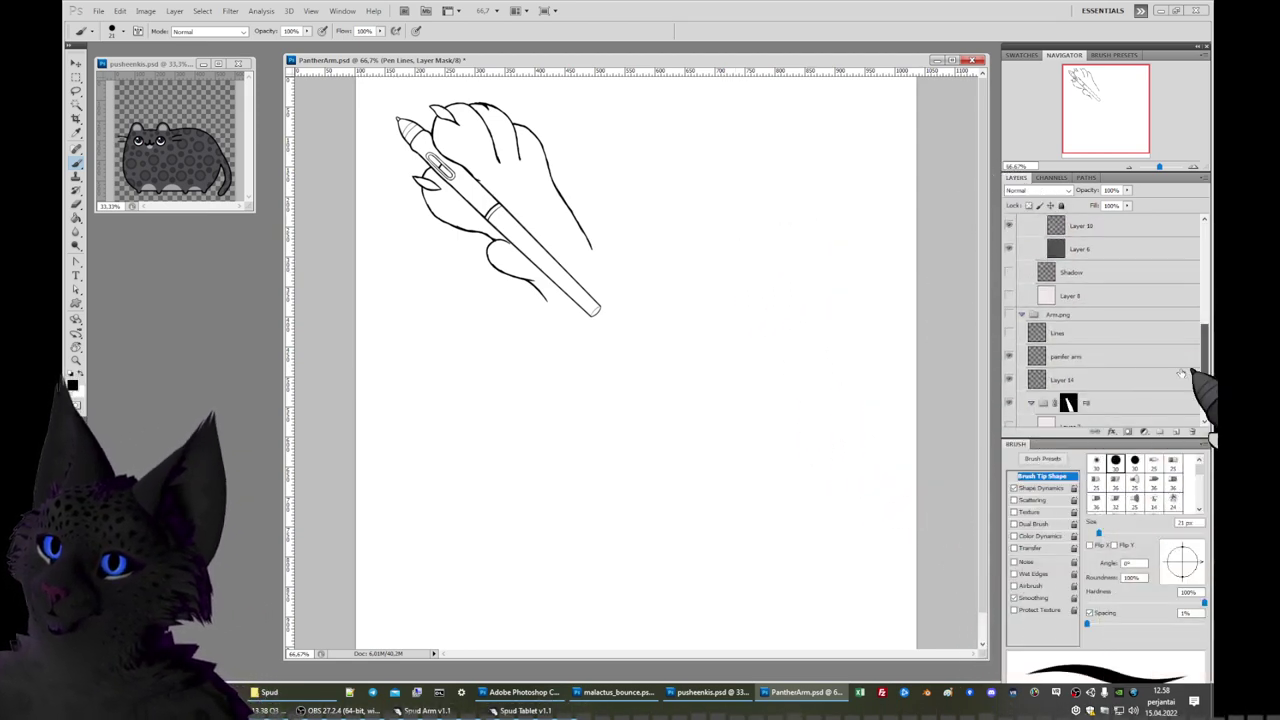
pyautogui.click(1010, 316)
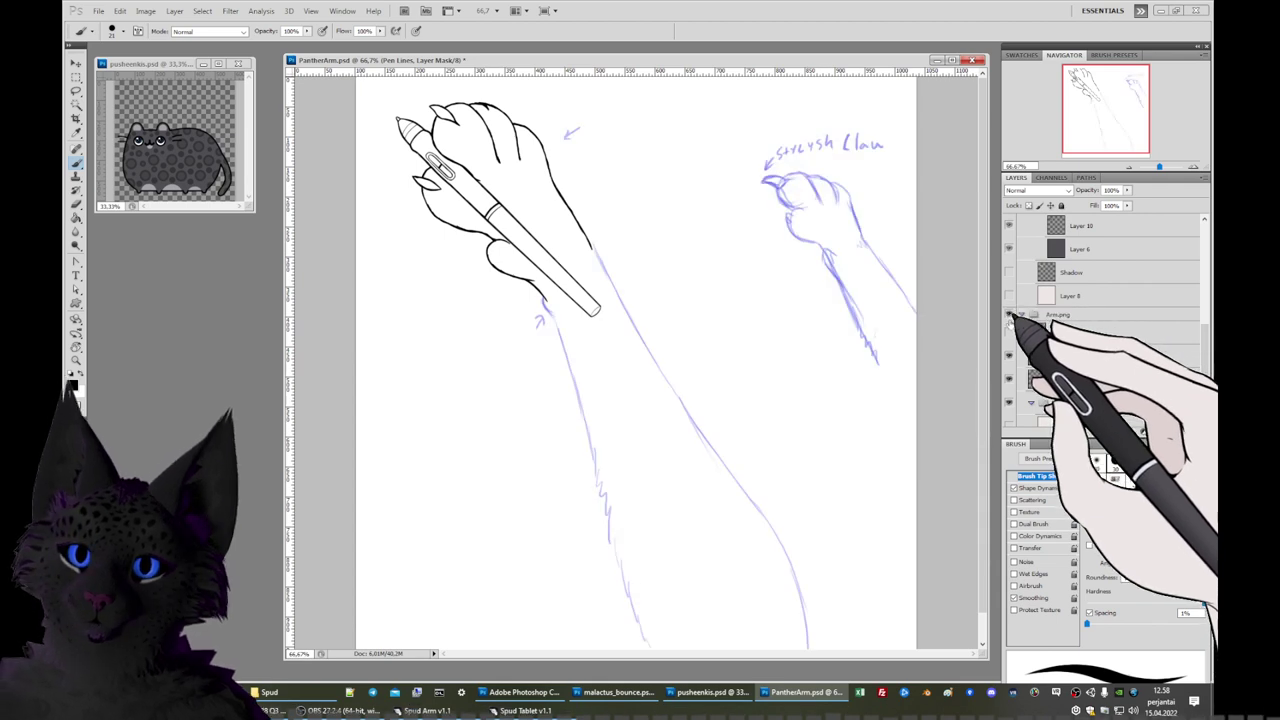
pyautogui.click(1062, 356)
pyautogui.click(1062, 379)
pyautogui.moveTo(1128, 190)
pyautogui.mouseDown()
pyautogui.moveTo(1100, 200)
pyautogui.moveTo(1097, 232)
pyautogui.mouseUp()
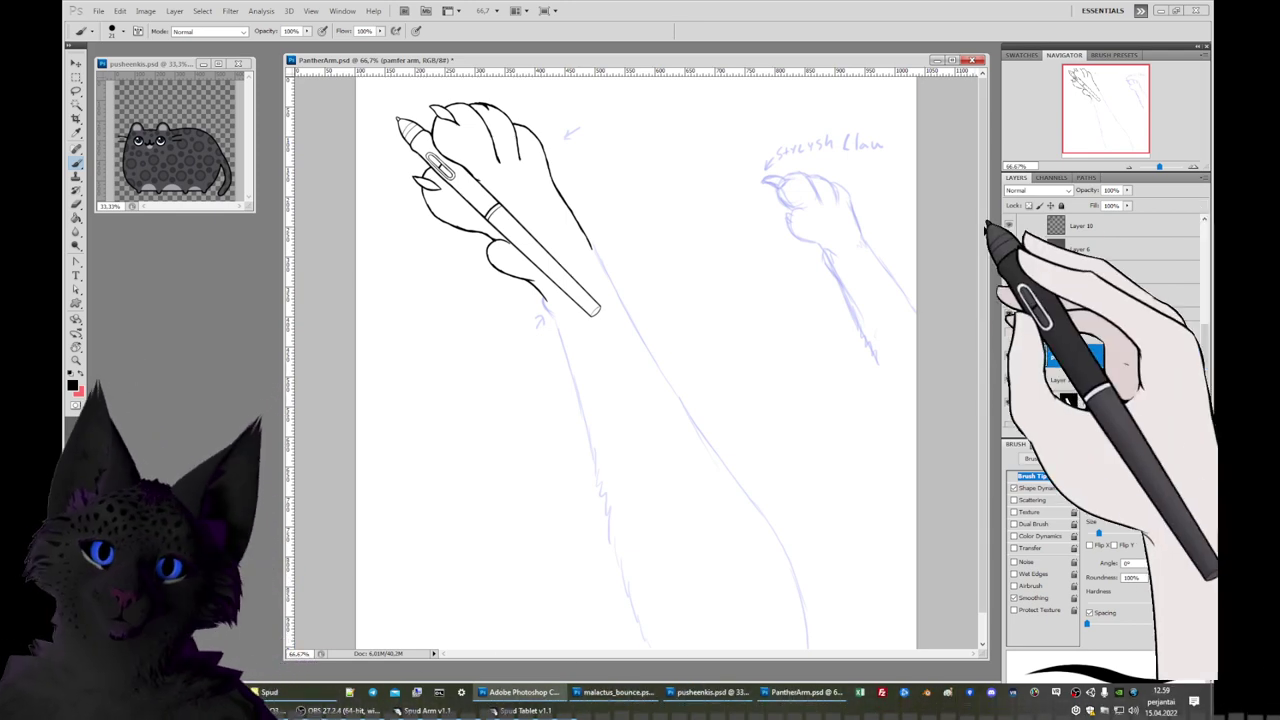
# Set the brush size to 5 px and ink the small curve at the wrist below the thumb on the pamfer arm layer.
pyautogui.hotkey('ctrl', '+')
pyautogui.hotkey('ctrl', '+')
pyautogui.moveTo(1082, 86); pyautogui.dragTo(1113, 101)
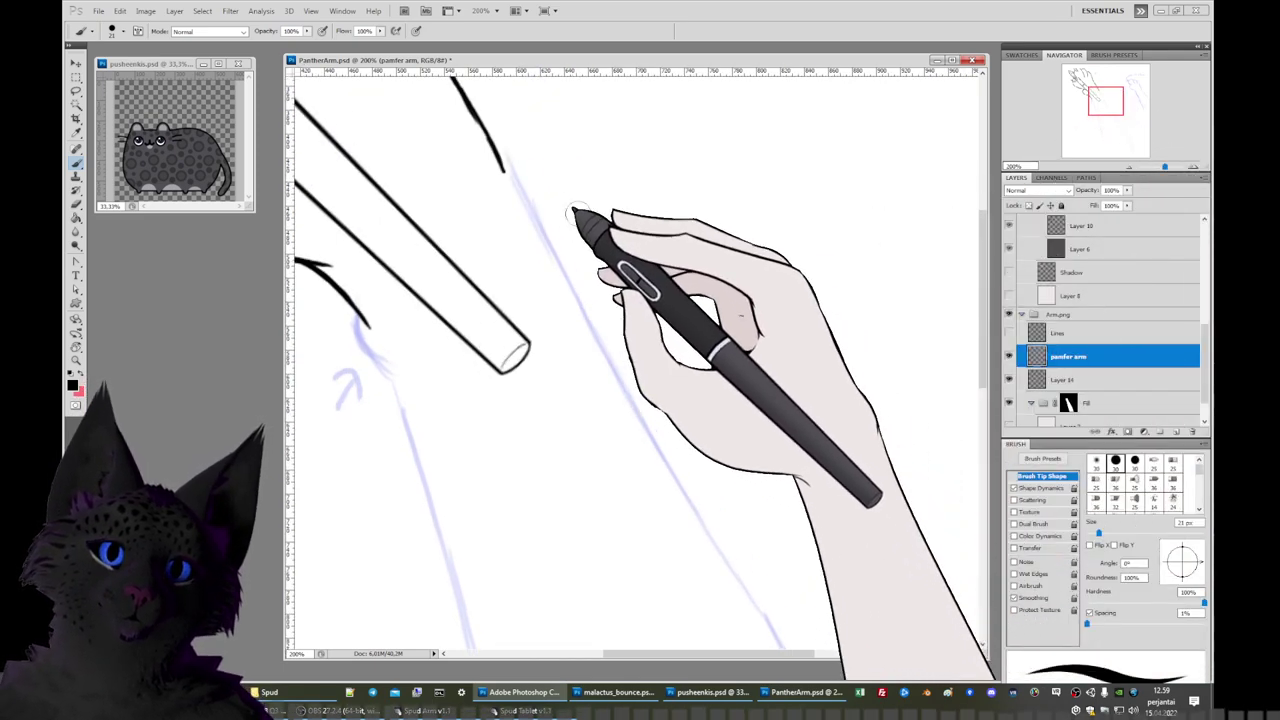
pyautogui.rightClick(622, 238)
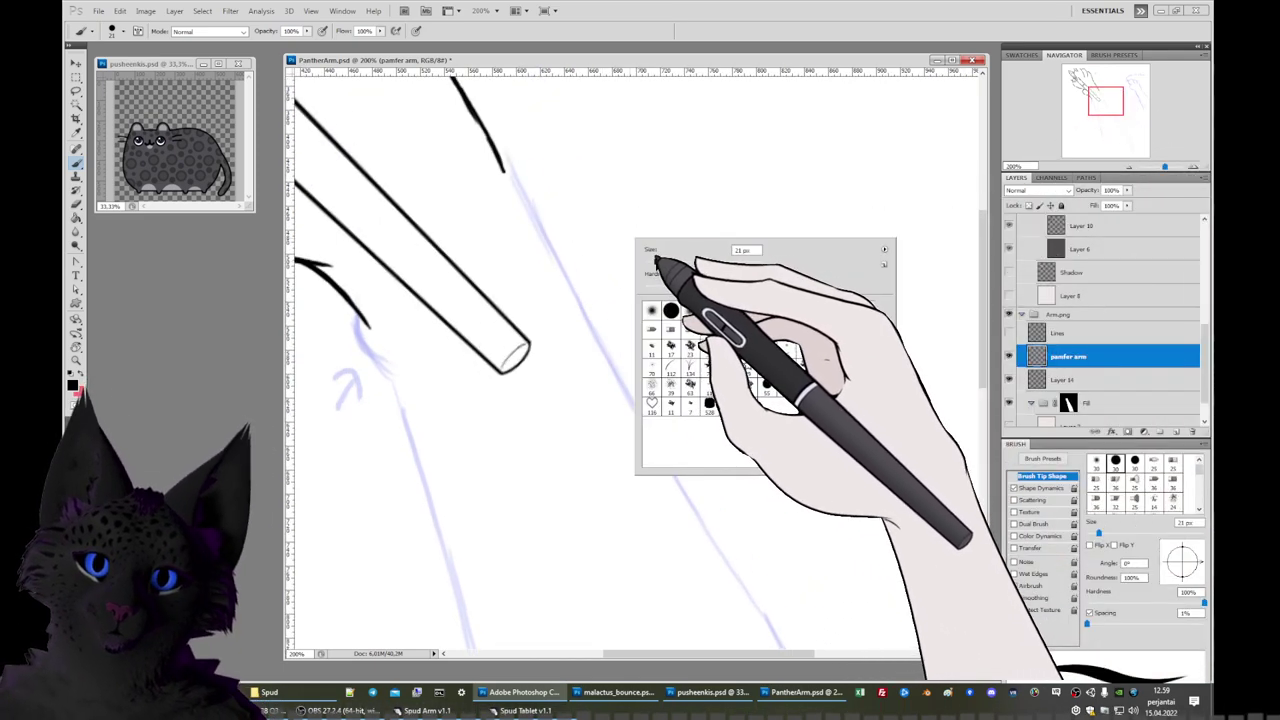
pyautogui.moveTo(663, 266); pyautogui.dragTo(634, 251)
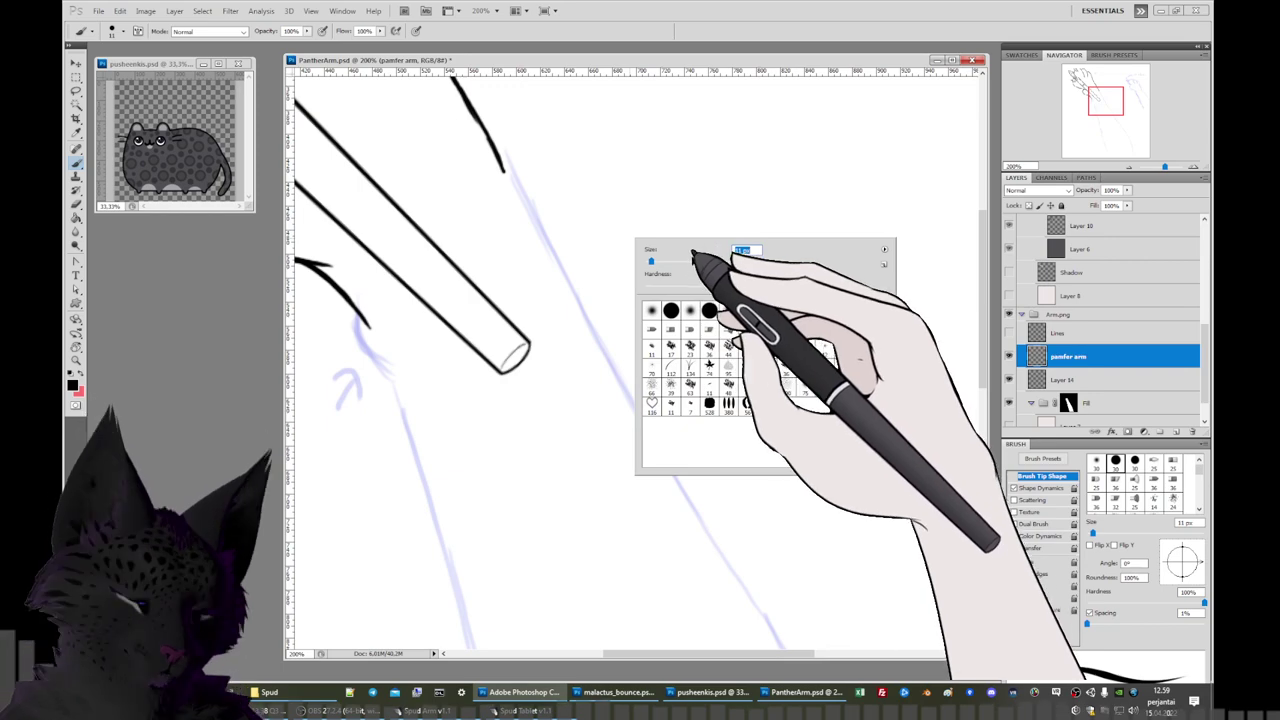
pyautogui.moveTo(668, 258); pyautogui.dragTo(648, 258)
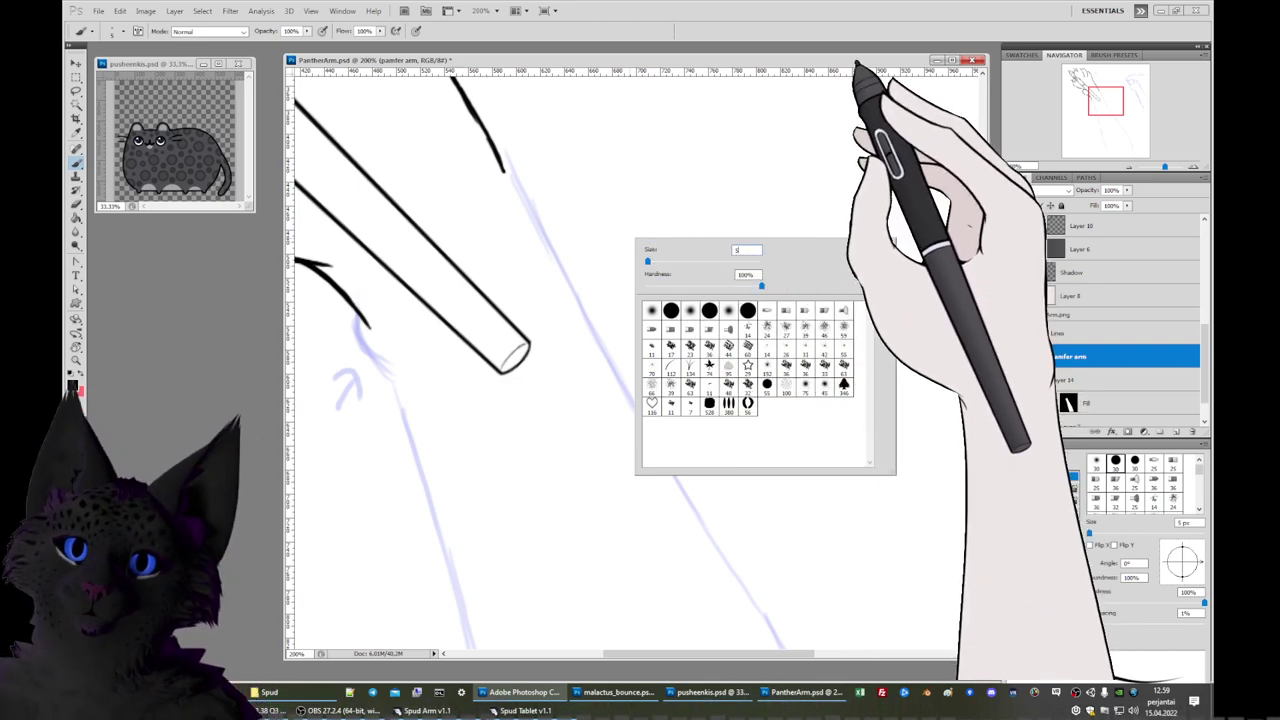
pyautogui.click(860, 62)
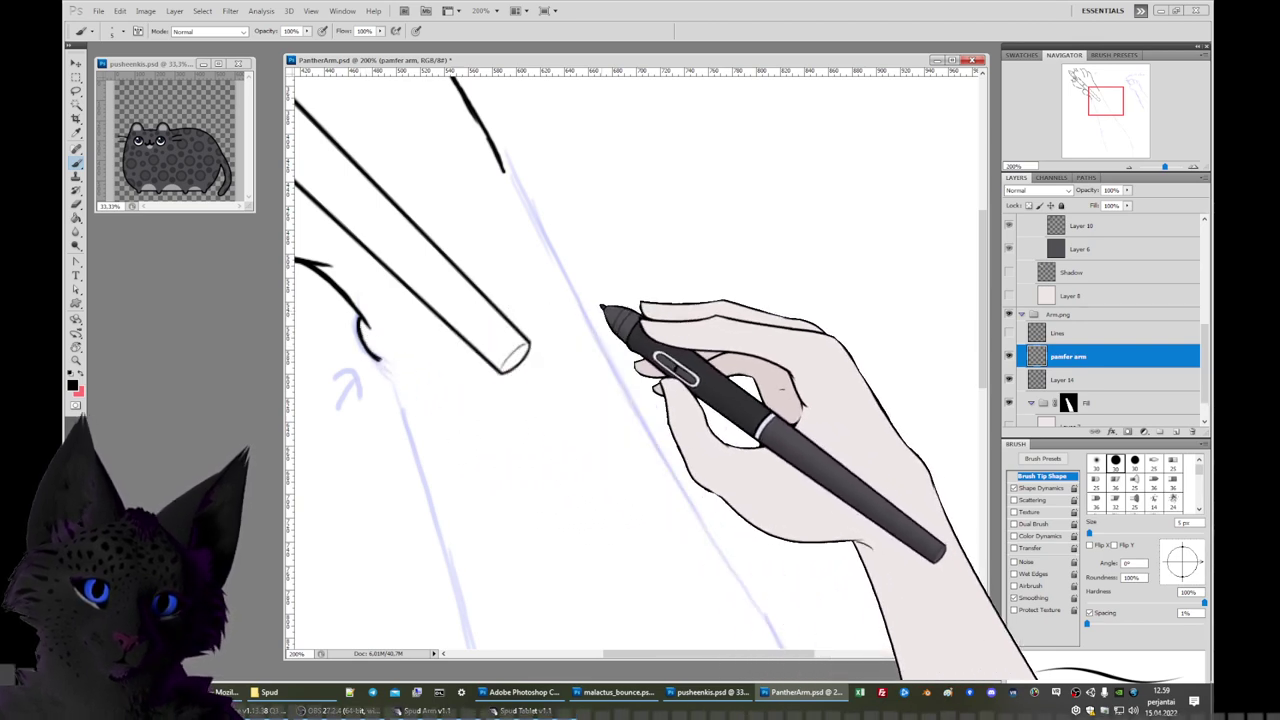
# Show the original arm's Lines layer as a guide and reduce its opacity to about 33%.
pyautogui.click(1009, 334)
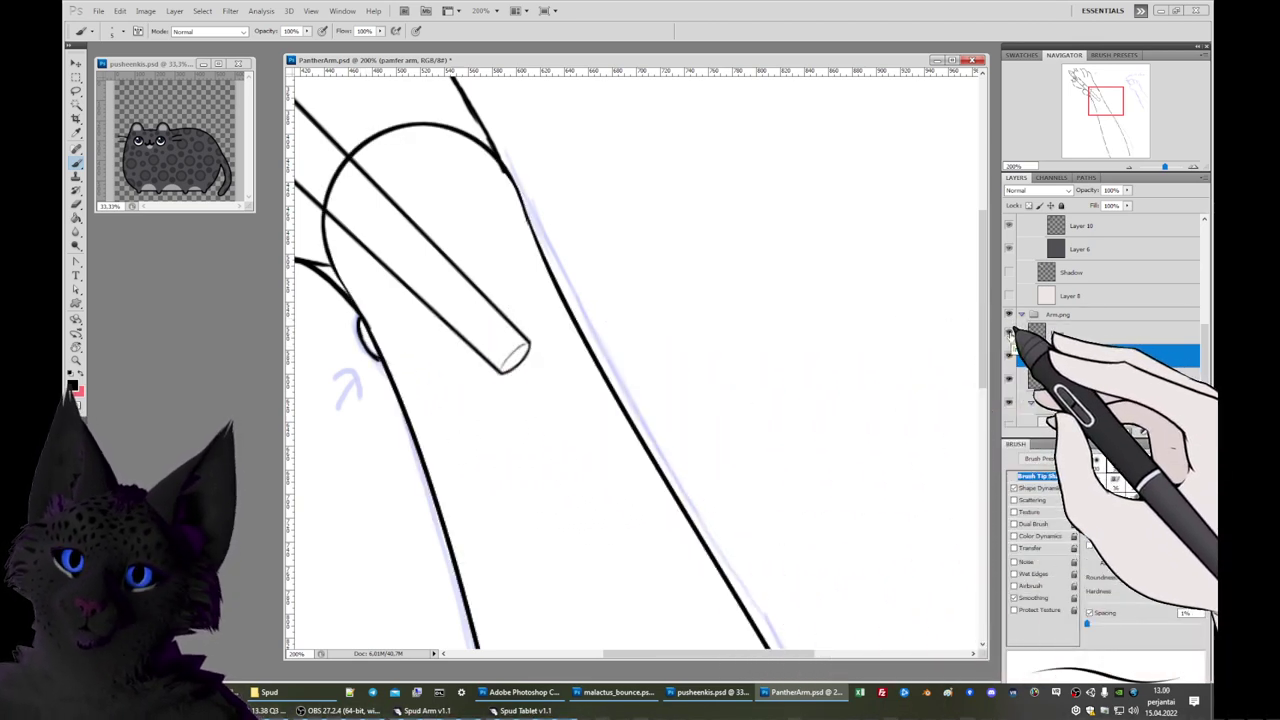
pyautogui.moveTo(1106, 102); pyautogui.dragTo(1099, 98)
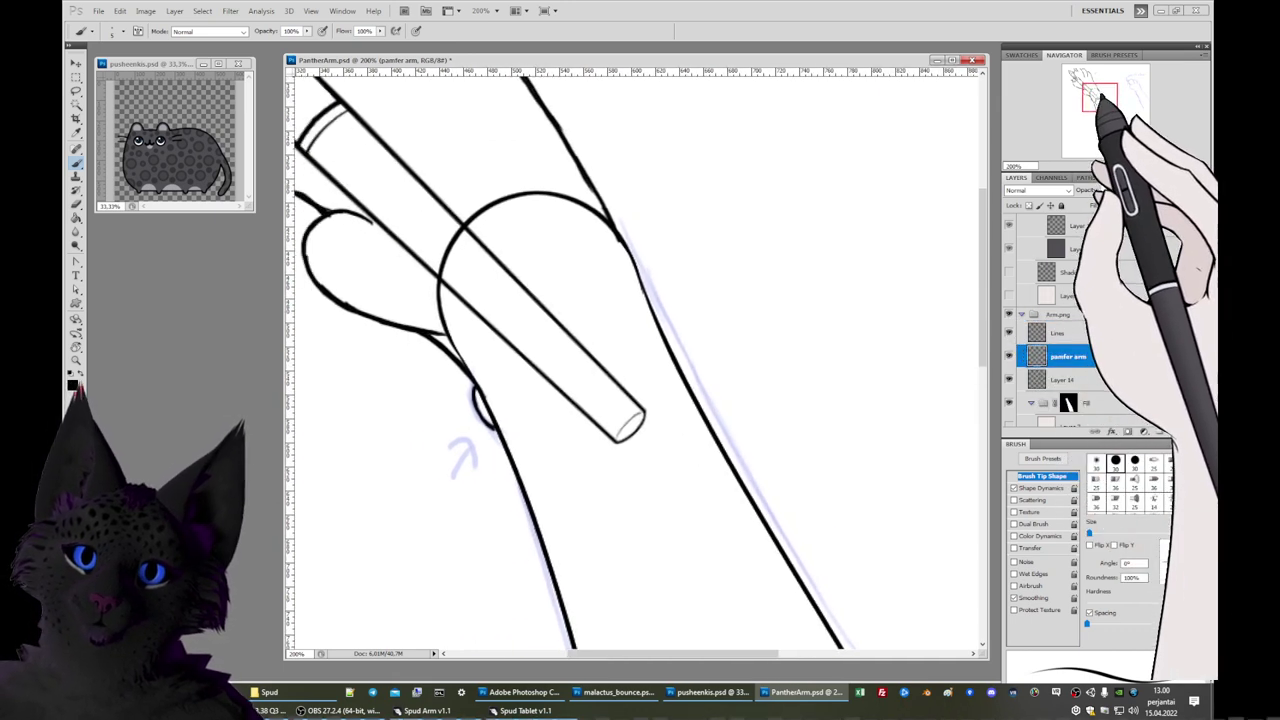
pyautogui.click(1073, 333)
pyautogui.click(1127, 190)
pyautogui.click(1088, 204)
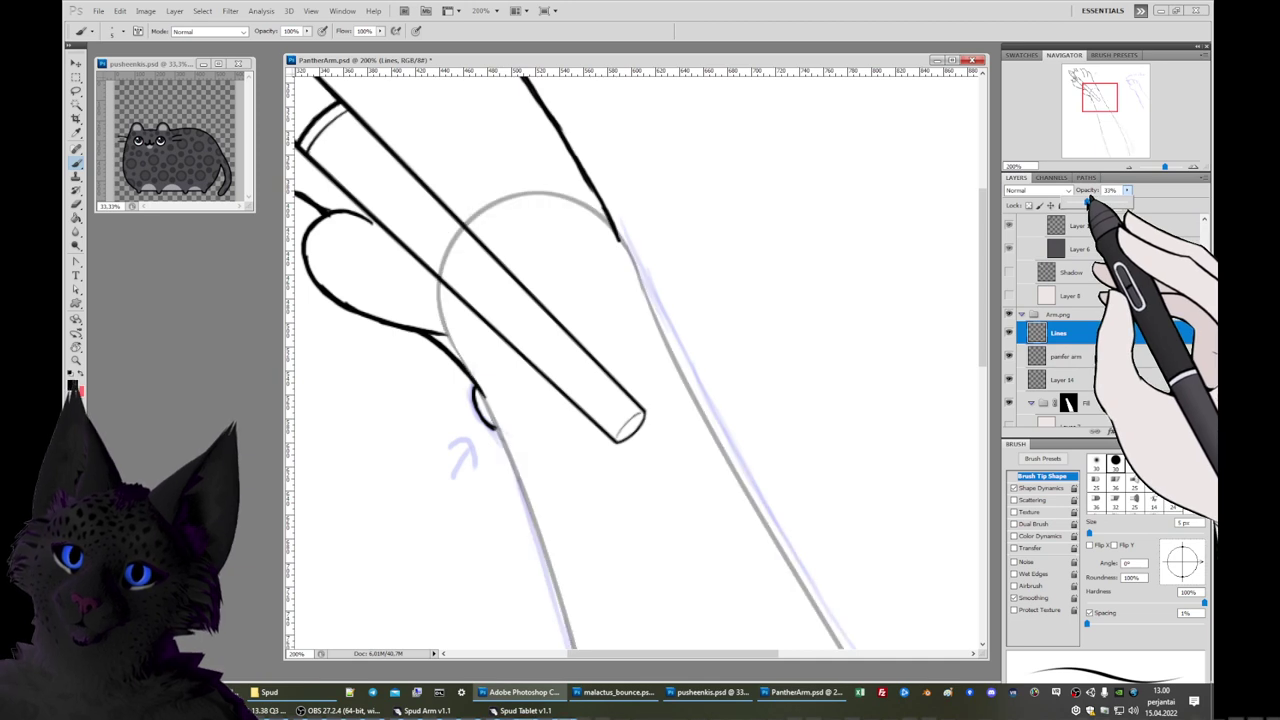
# Ink the rounded wrist end on the pamfer arm layer and begin the arm's outer edge.
pyautogui.click(1084, 357)
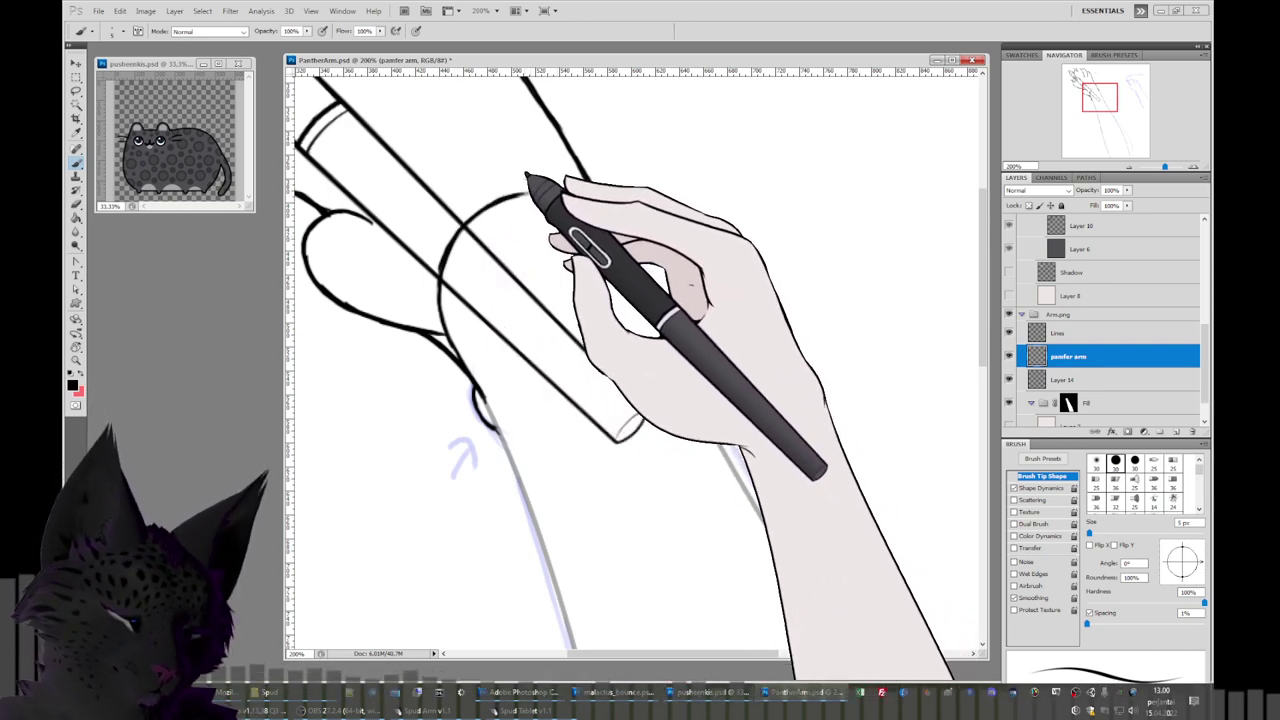
pyautogui.moveTo(568, 230)
pyautogui.mouseDown()
pyautogui.moveTo(491, 314)
pyautogui.moveTo(514, 357)
pyautogui.mouseUp()
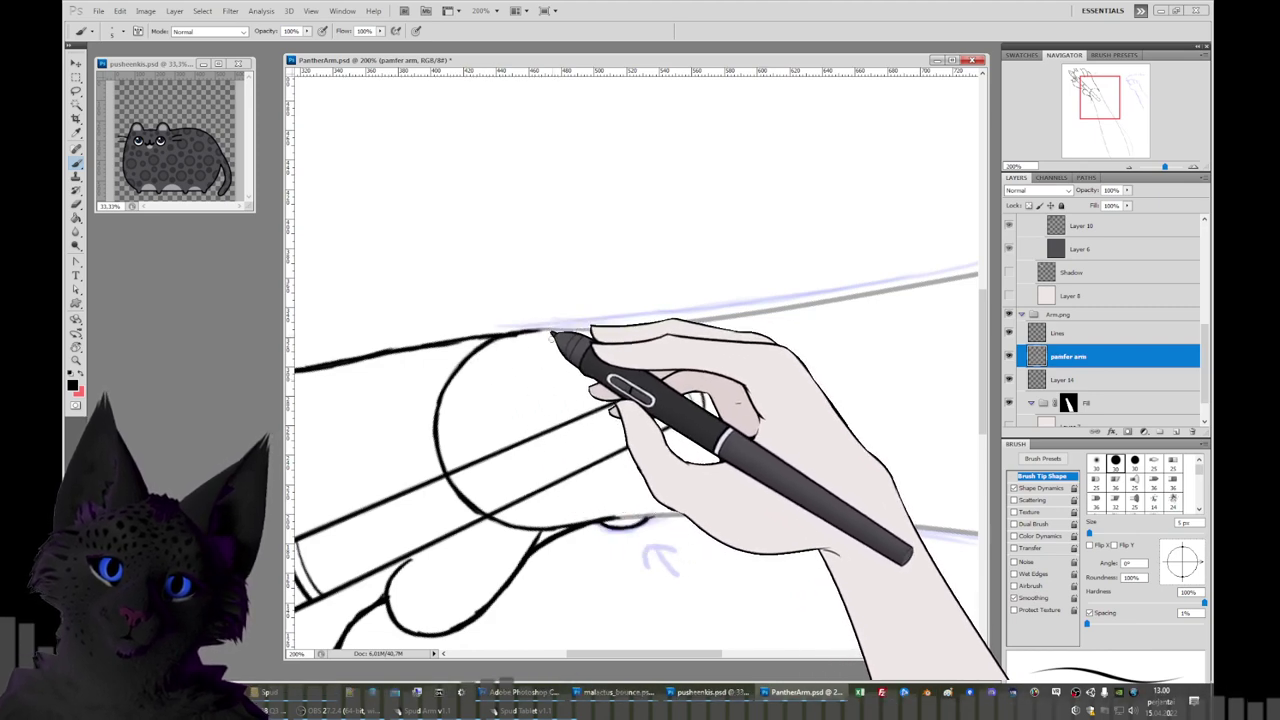
pyautogui.press('r')
pyautogui.moveTo(686, 380); pyautogui.dragTo(705, 298)
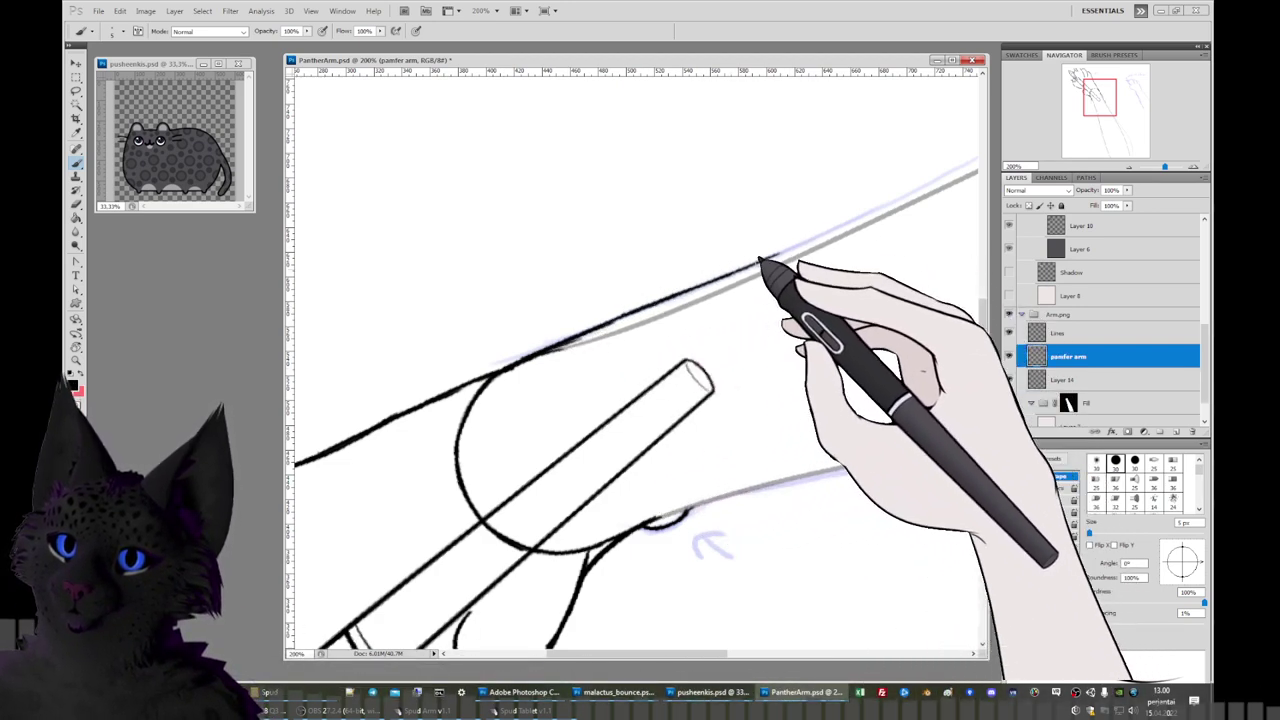
# Continue inking the arm's outer edge over the sketch, curving along the forearm to the canvas border.
pyautogui.moveTo(788, 244)
pyautogui.mouseDown()
pyautogui.moveTo(947, 168)
pyautogui.moveTo(600, 343)
pyautogui.mouseUp()
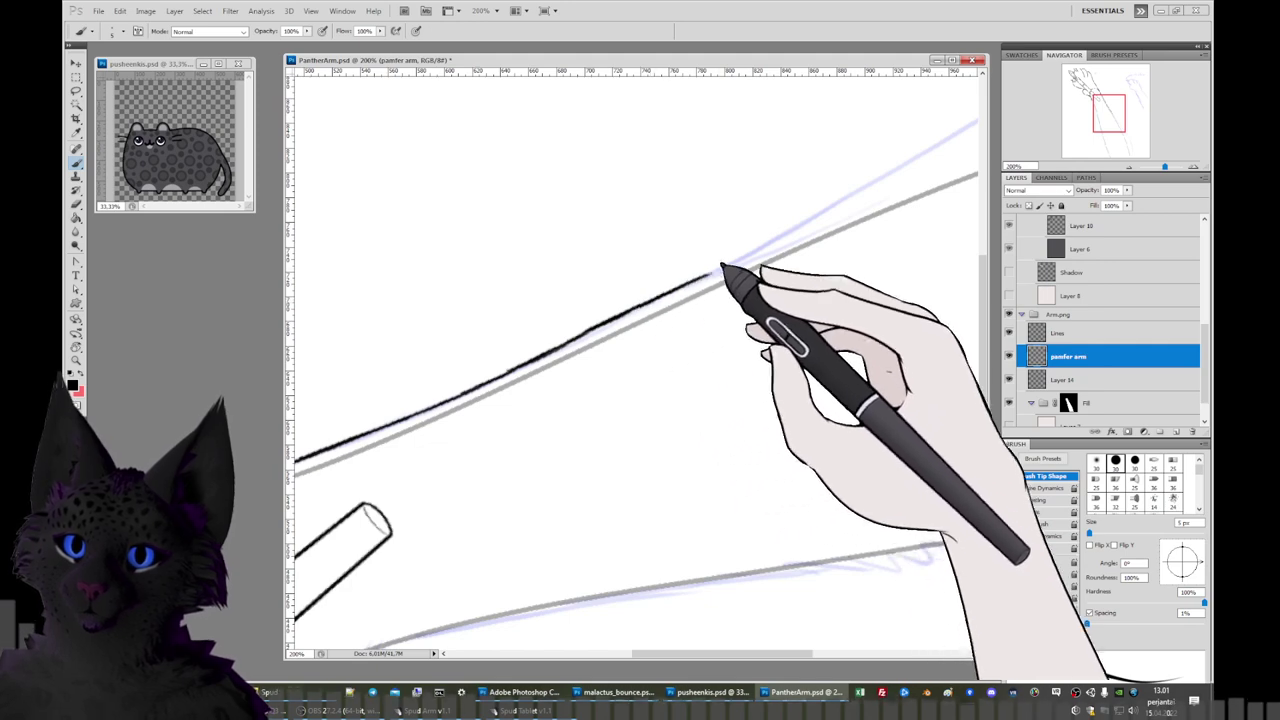
pyautogui.moveTo(871, 243); pyautogui.dragTo(666, 337)
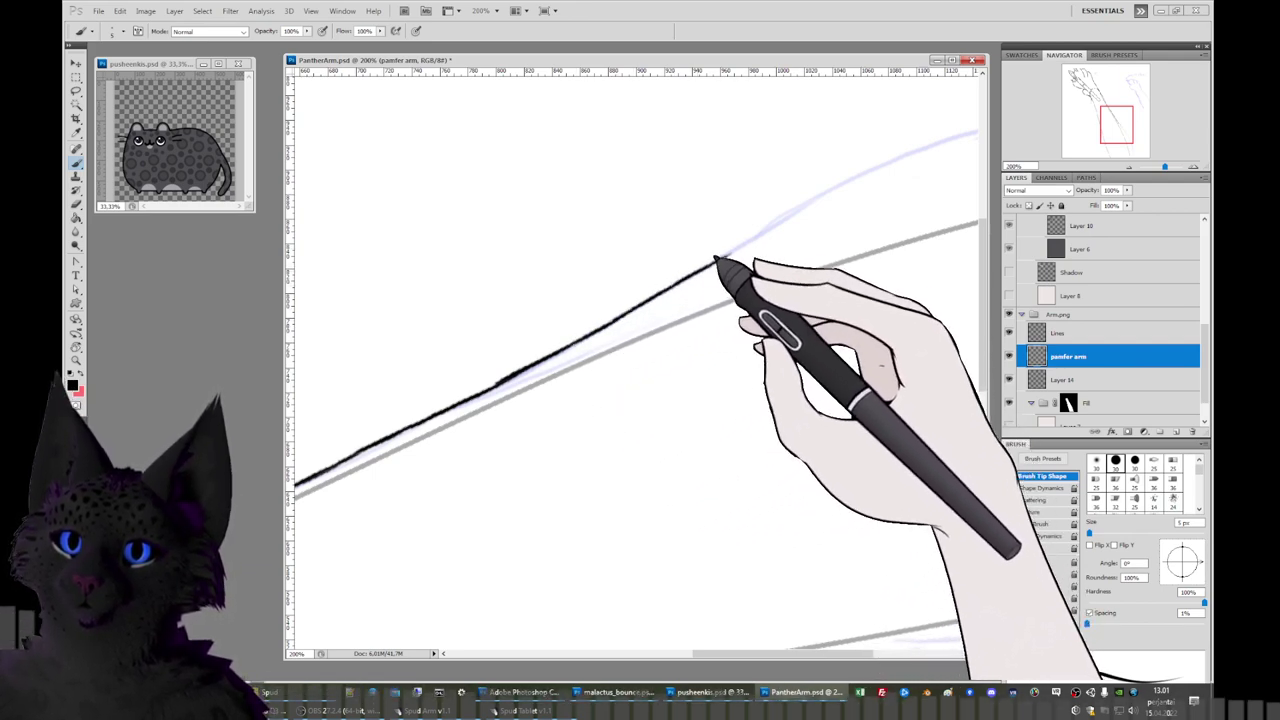
pyautogui.moveTo(716, 259)
pyautogui.mouseDown()
pyautogui.moveTo(763, 241)
pyautogui.moveTo(646, 291)
pyautogui.moveTo(654, 270)
pyautogui.moveTo(600, 287)
pyautogui.moveTo(557, 313)
pyautogui.moveTo(694, 251)
pyautogui.mouseUp()
pyautogui.moveTo(592, 290); pyautogui.dragTo(672, 256)
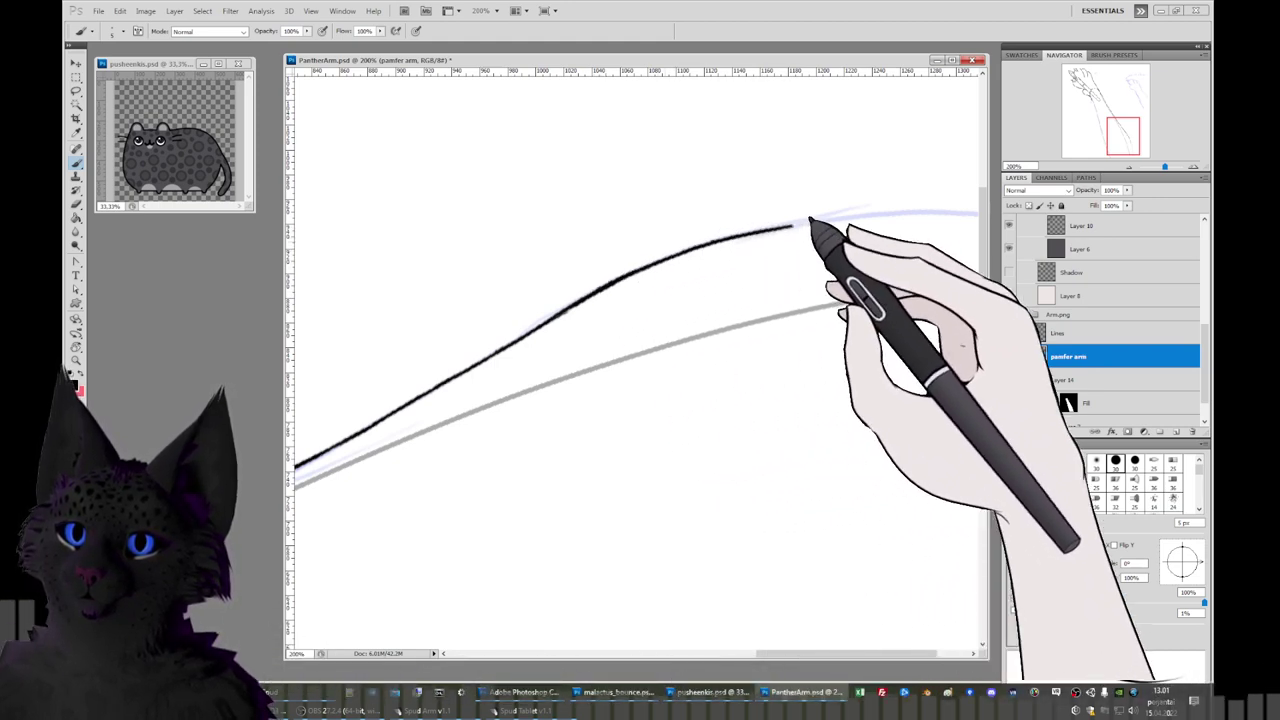
pyautogui.moveTo(766, 229)
pyautogui.mouseDown()
pyautogui.moveTo(900, 212)
pyautogui.moveTo(627, 242)
pyautogui.moveTo(721, 231)
pyautogui.moveTo(840, 244)
pyautogui.mouseUp()
pyautogui.hotkey('ctrl', 'z')
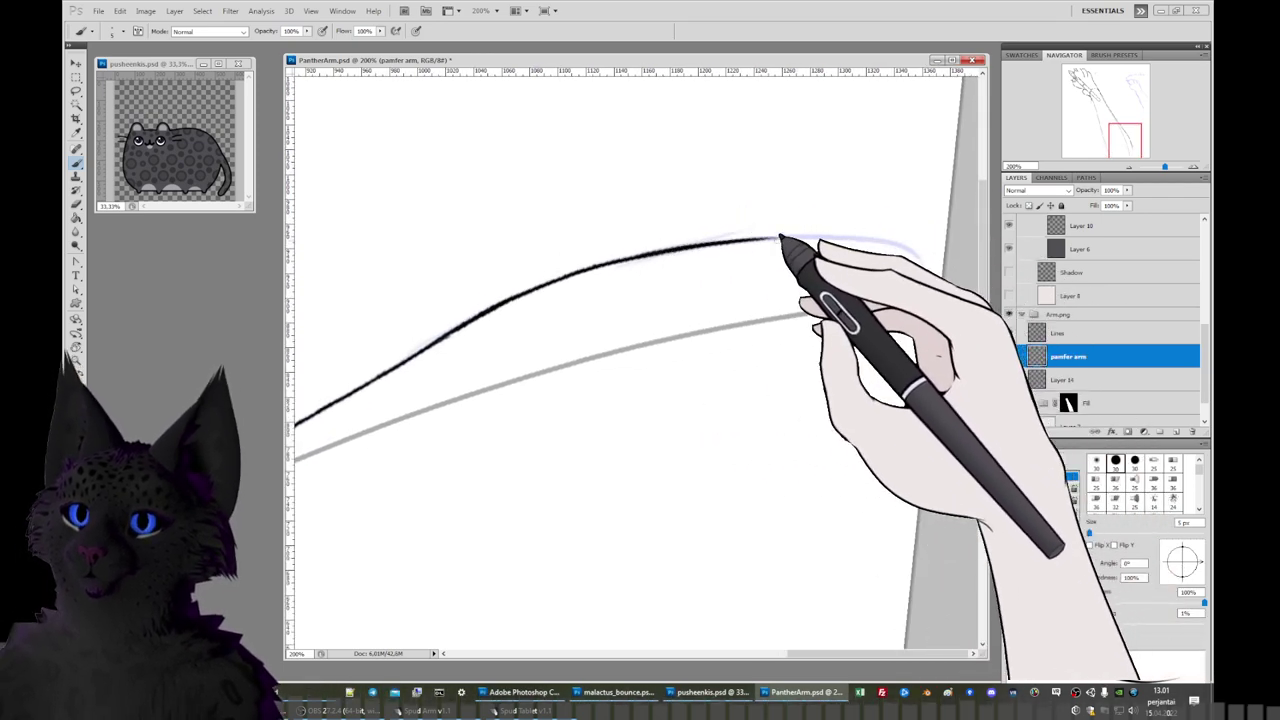
pyautogui.moveTo(845, 237)
pyautogui.mouseDown()
pyautogui.moveTo(894, 234)
pyautogui.moveTo(811, 235)
pyautogui.moveTo(935, 237)
pyautogui.mouseUp()
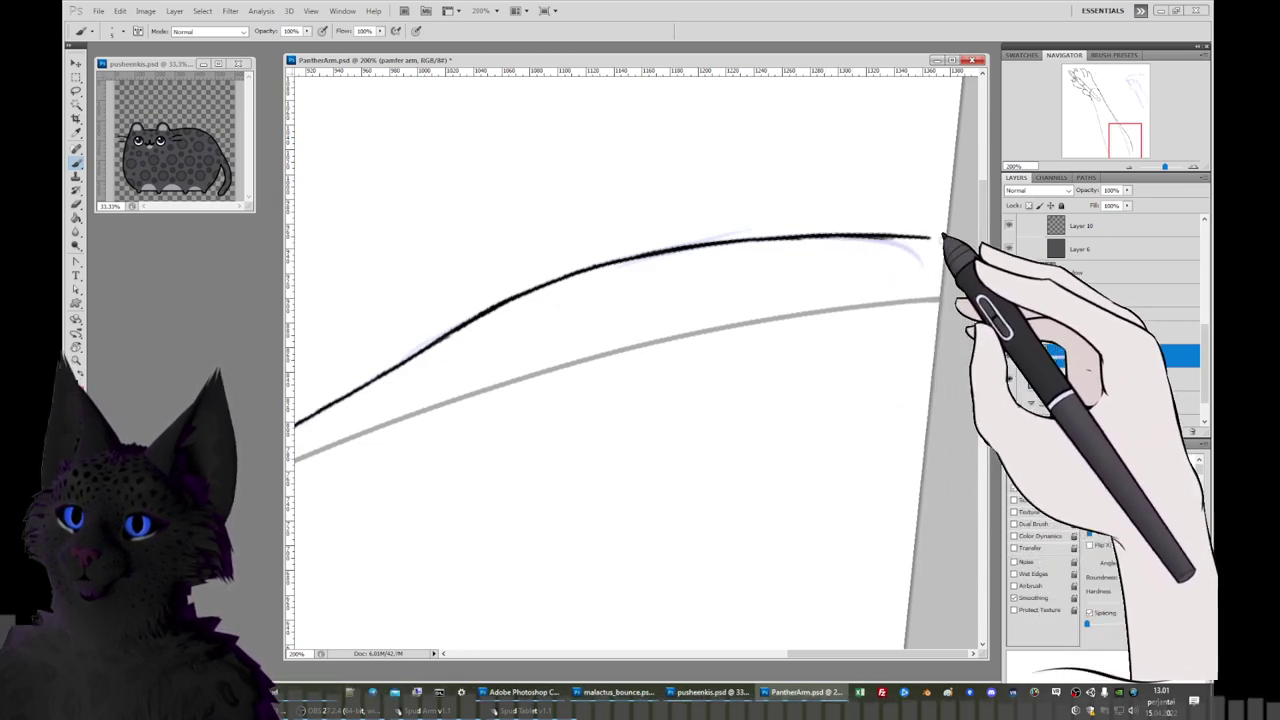
# Ink the arm's inner edge from the wrist along the forearm and begin its jagged fur tufts on the pamfer arm layer.
pyautogui.moveTo(829, 275)
pyautogui.mouseDown()
pyautogui.moveTo(795, 236)
pyautogui.moveTo(737, 320)
pyautogui.moveTo(820, 240)
pyautogui.moveTo(771, 277)
pyautogui.moveTo(675, 297)
pyautogui.moveTo(749, 334)
pyautogui.moveTo(765, 284)
pyautogui.mouseUp()
pyautogui.hotkey('ctrl', 'r')
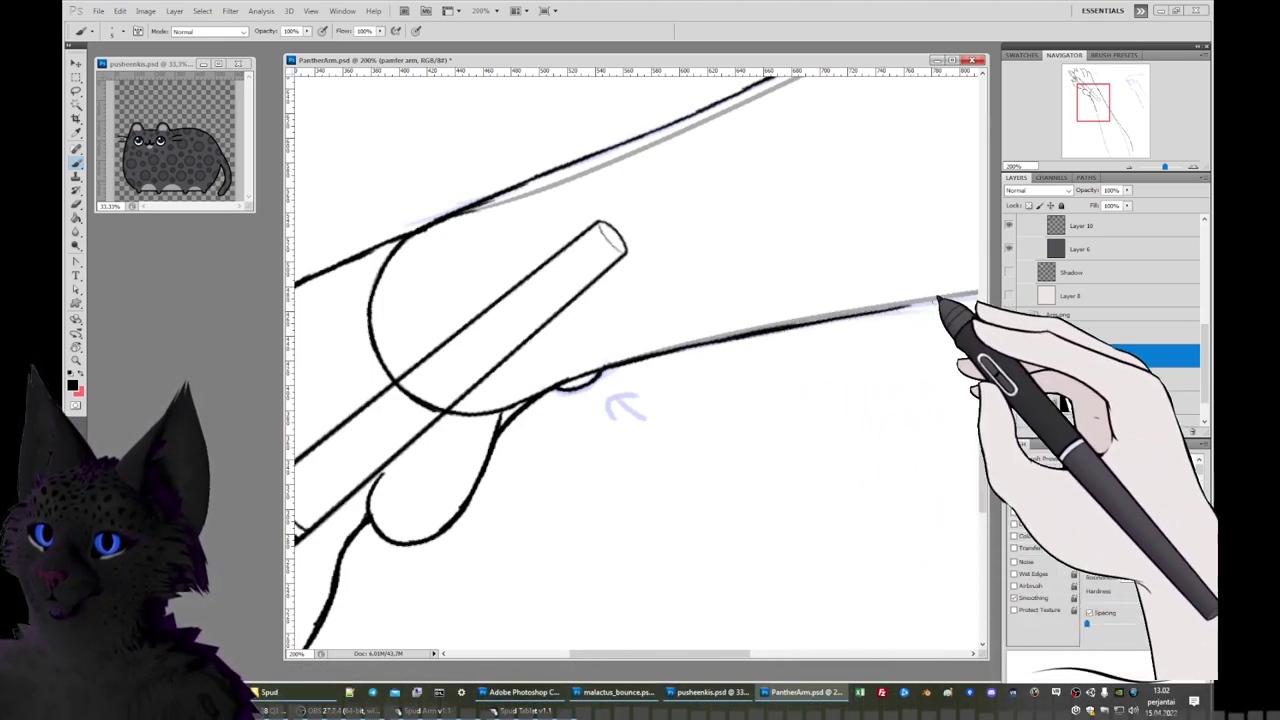
pyautogui.moveTo(943, 300); pyautogui.dragTo(593, 330)
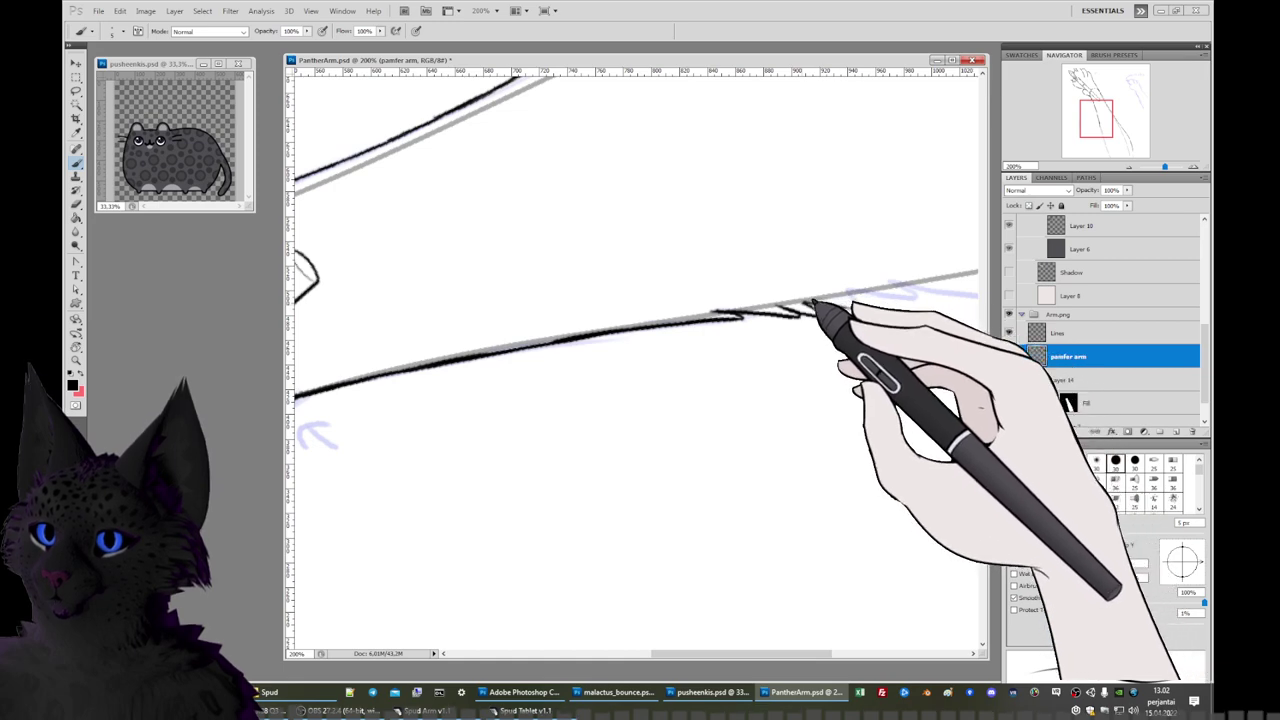
pyautogui.moveTo(815, 305); pyautogui.dragTo(857, 305)
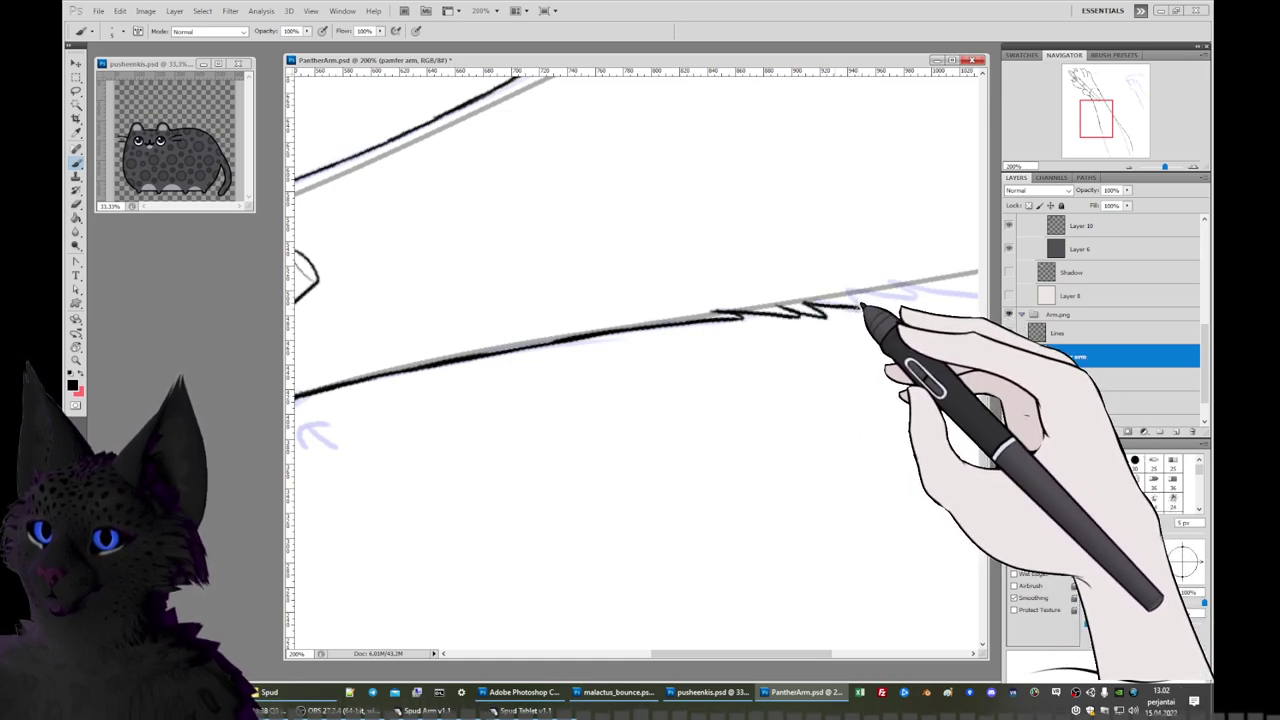
pyautogui.moveTo(847, 293); pyautogui.dragTo(930, 298)
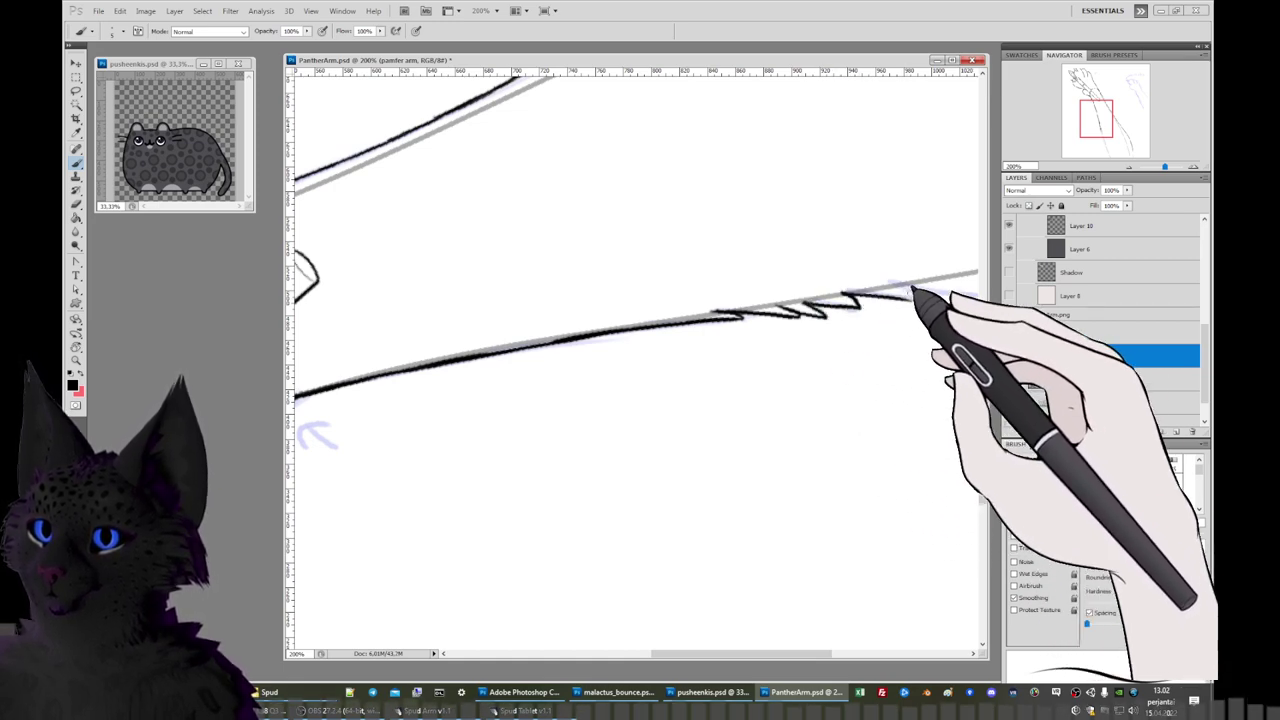
# Undo the last tuft strokes and ink the remaining fur tufts along the arm's inner edge down to the canvas border.
pyautogui.hotkey('ctrl', 'alt', 'z')
pyautogui.hotkey('ctrl', 'alt', 'z')
pyautogui.hotkey('ctrl', 'alt', 'z')
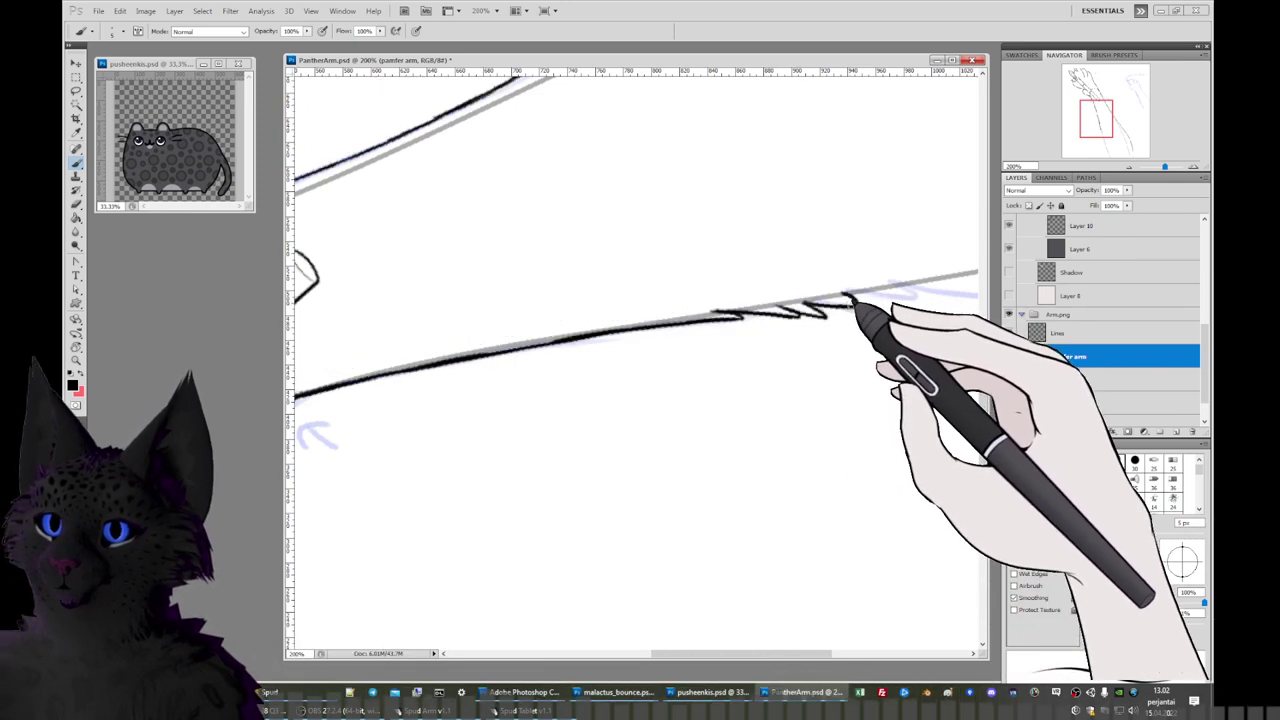
pyautogui.moveTo(714, 357)
pyautogui.mouseDown()
pyautogui.moveTo(669, 327)
pyautogui.moveTo(721, 317)
pyautogui.moveTo(625, 305)
pyautogui.moveTo(780, 304)
pyautogui.mouseUp()
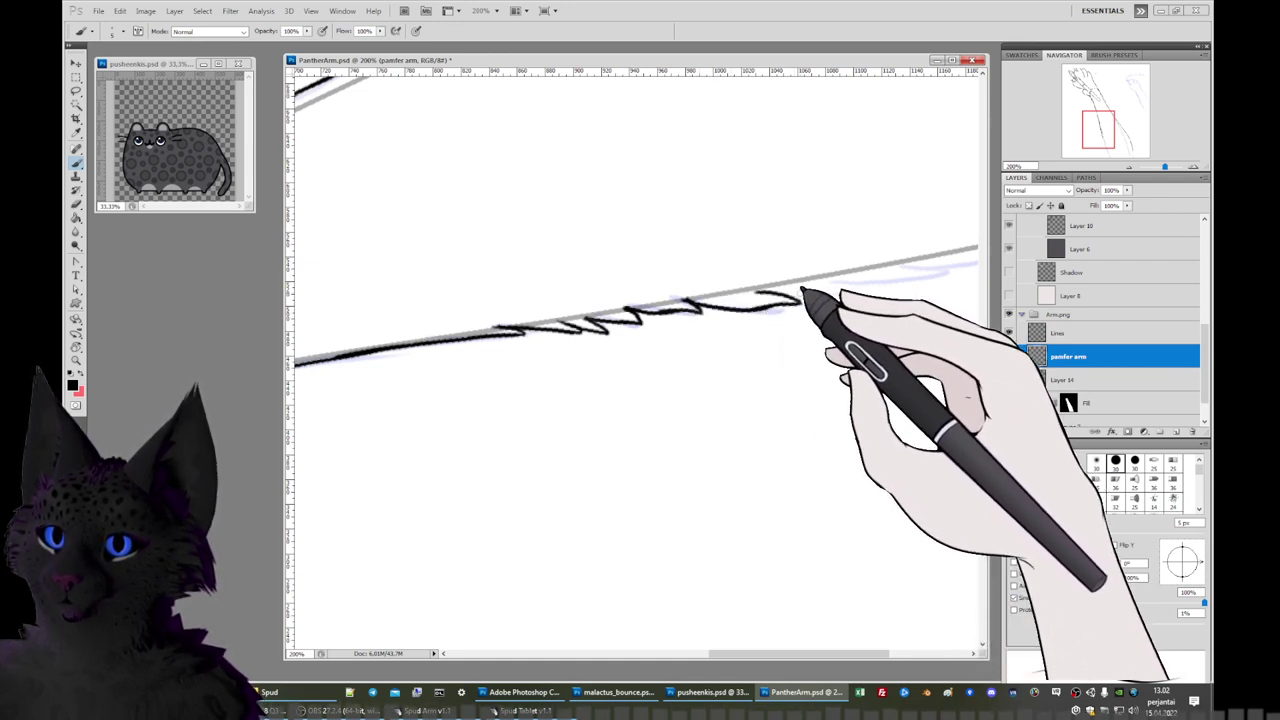
pyautogui.moveTo(840, 290)
pyautogui.mouseDown()
pyautogui.moveTo(959, 258)
pyautogui.moveTo(917, 267)
pyautogui.moveTo(958, 268)
pyautogui.moveTo(920, 282)
pyautogui.moveTo(709, 311)
pyautogui.moveTo(770, 287)
pyautogui.mouseUp()
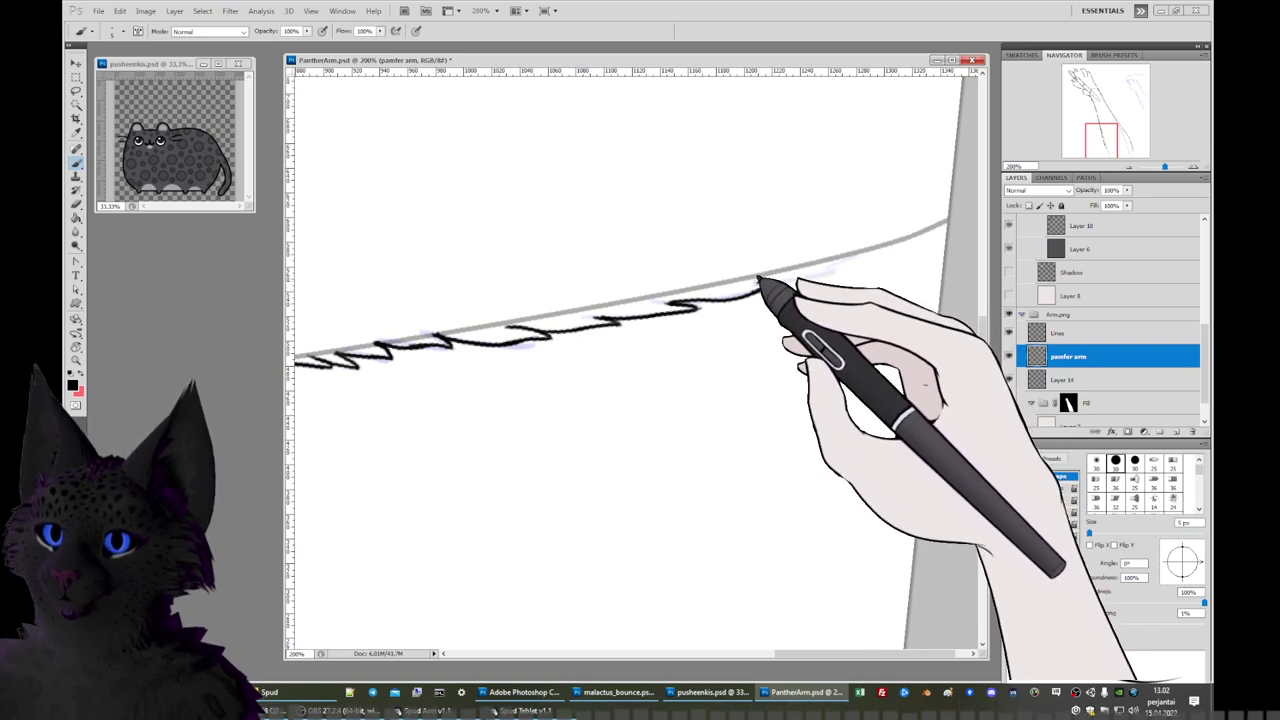
pyautogui.moveTo(760, 284)
pyautogui.mouseDown()
pyautogui.moveTo(912, 256)
pyautogui.moveTo(882, 257)
pyautogui.moveTo(932, 244)
pyautogui.mouseUp()
# Rotate the canvas back upright and hide the Layer 14 sketch and the Lines guide layer.
pyautogui.press('r')
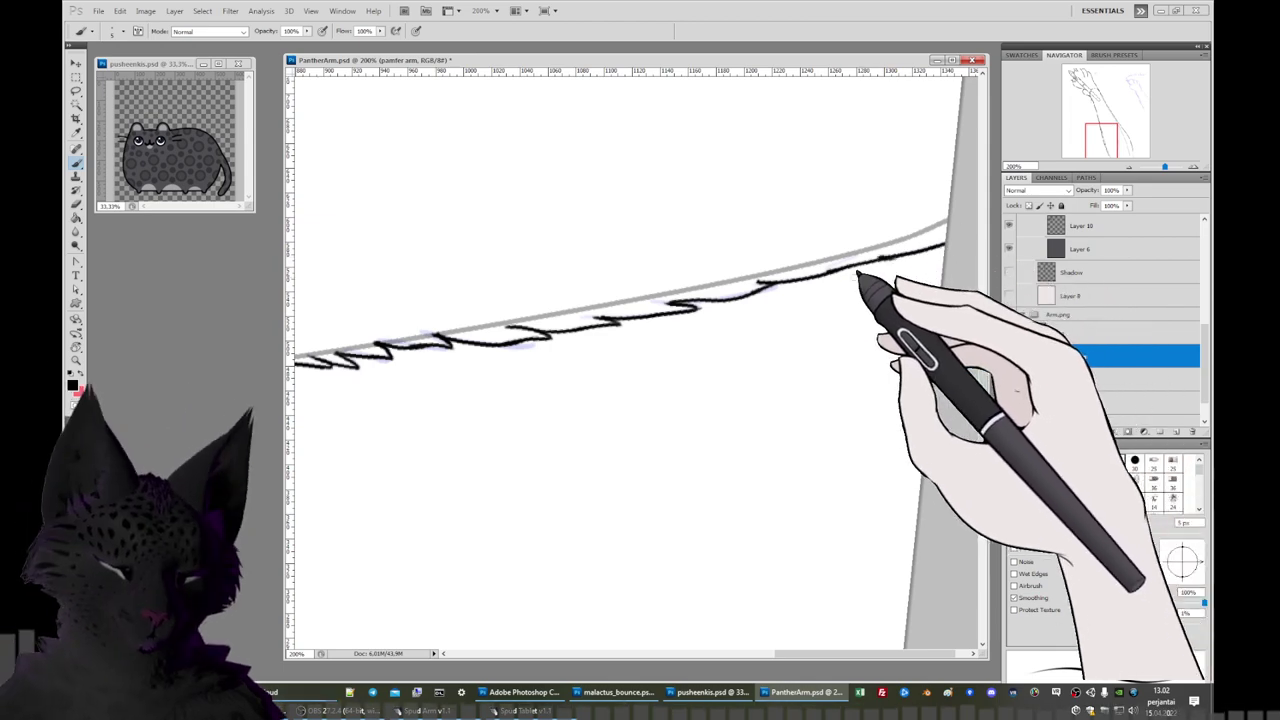
pyautogui.moveTo(857, 280)
pyautogui.mouseDown()
pyautogui.moveTo(883, 283)
pyautogui.moveTo(670, 424)
pyautogui.mouseUp()
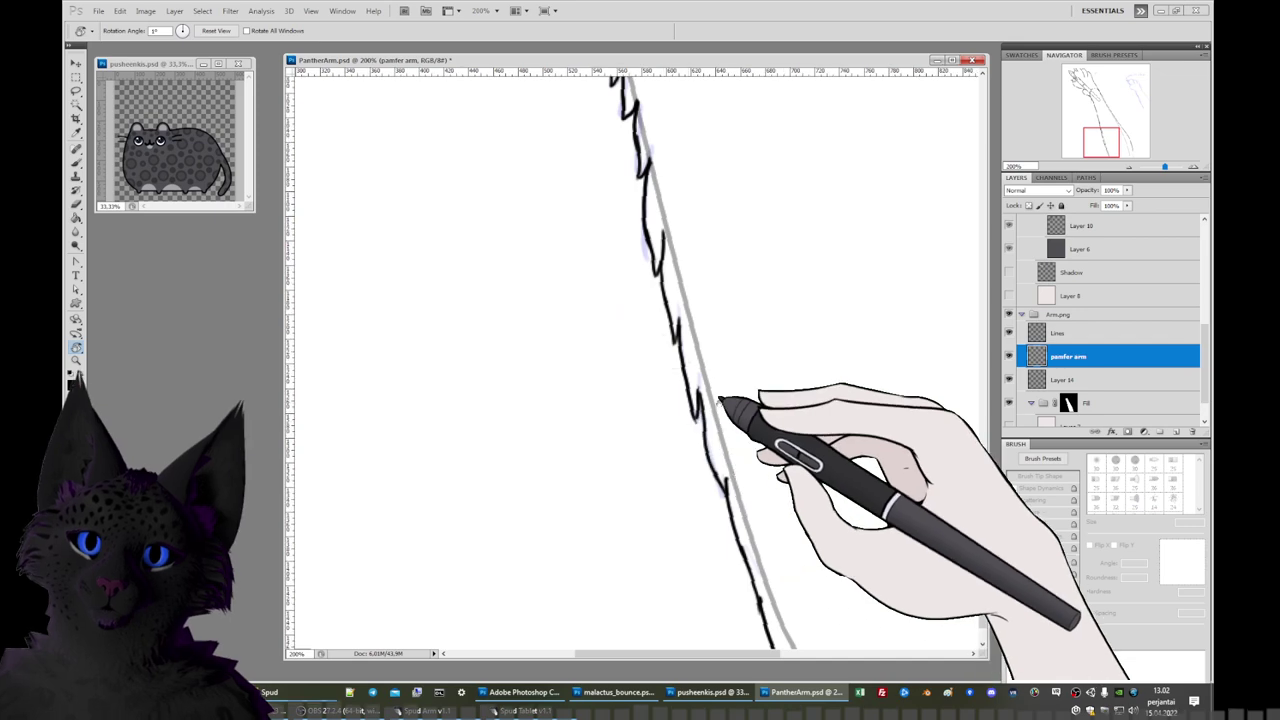
pyautogui.moveTo(851, 286)
pyautogui.mouseDown()
pyautogui.moveTo(848, 275)
pyautogui.moveTo(851, 286)
pyautogui.mouseUp()
pyautogui.moveTo(928, 236); pyautogui.dragTo(931, 230)
pyautogui.press('b')
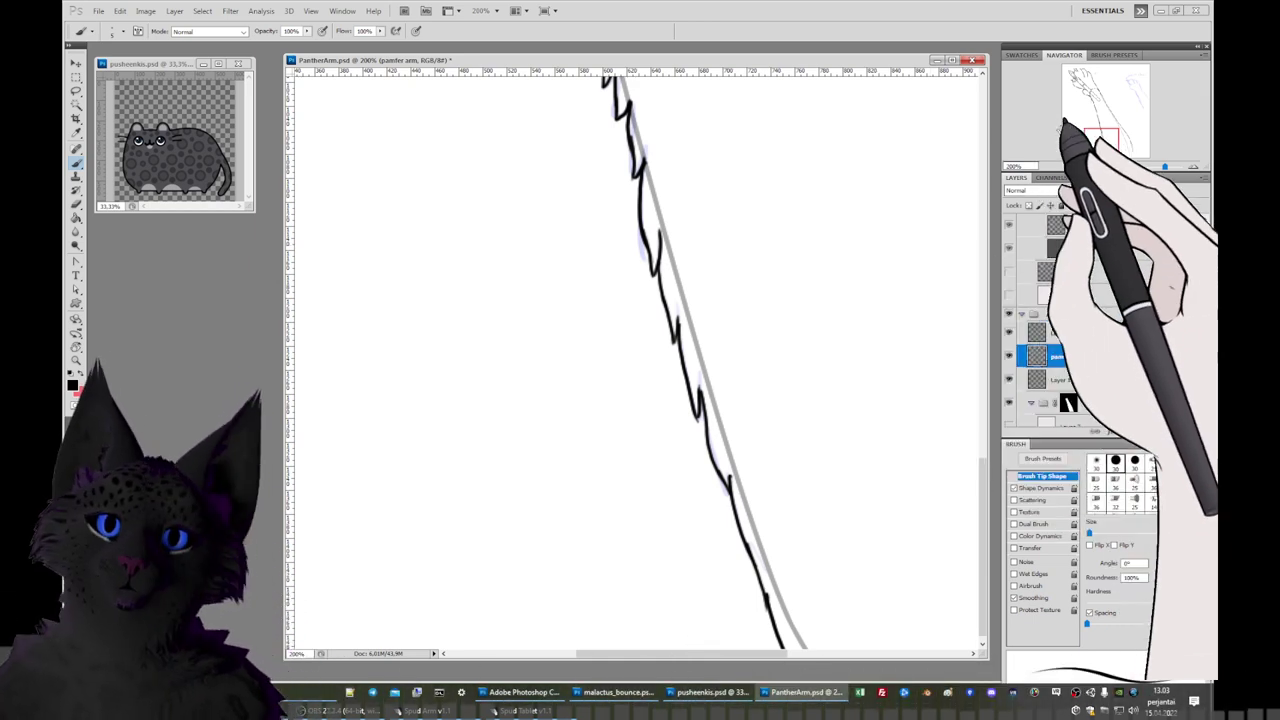
pyautogui.click(1135, 166)
pyautogui.click(1135, 166)
pyautogui.click(1135, 166)
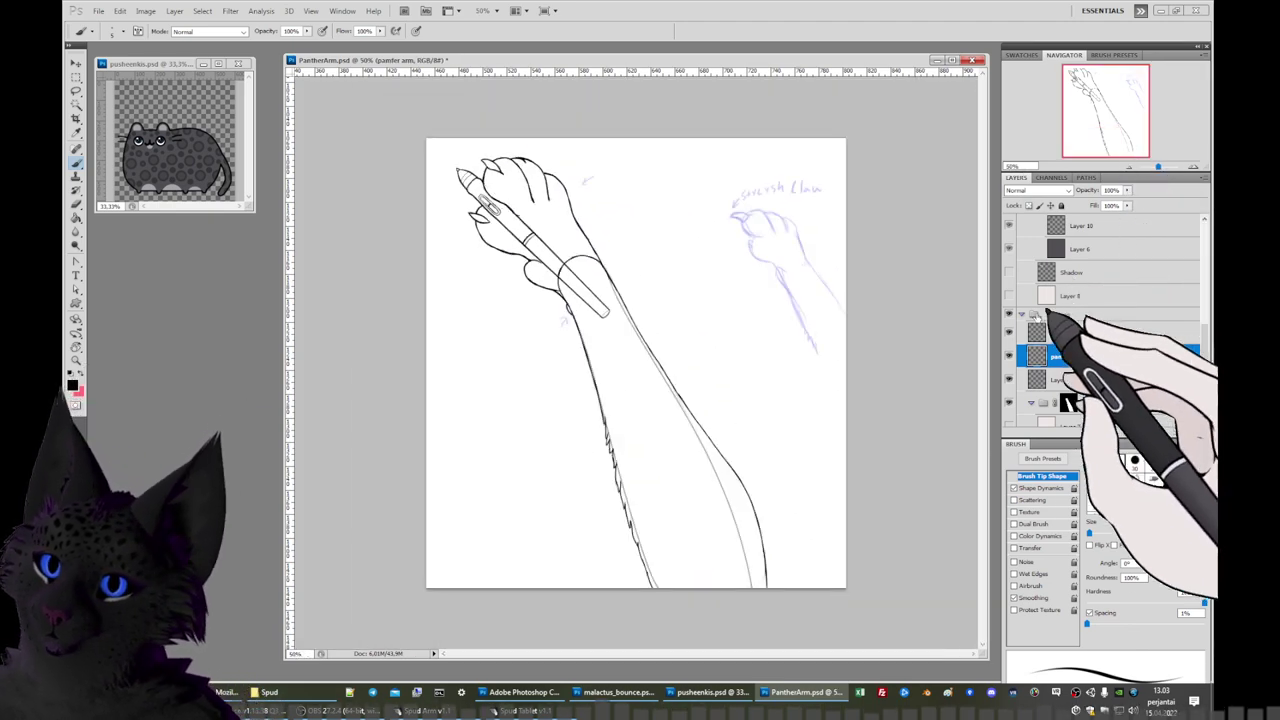
pyautogui.click(1008, 377)
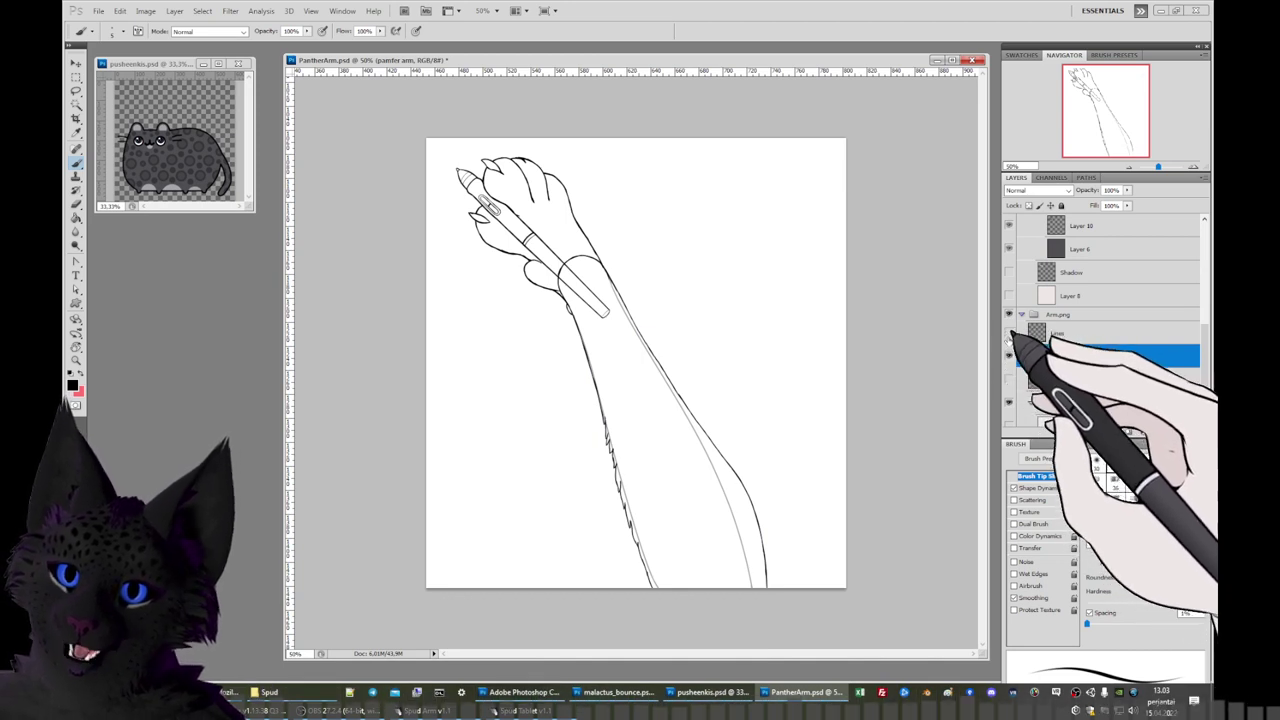
pyautogui.click(1008, 333)
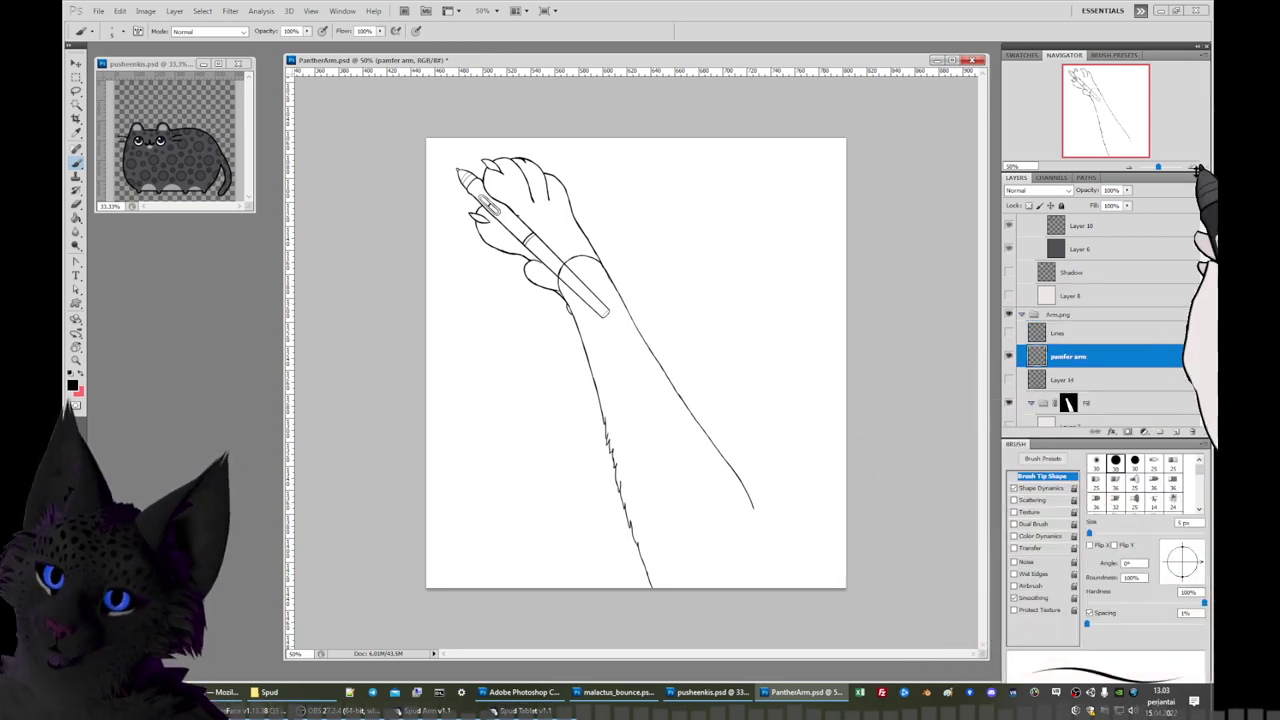
# Ink the lower part of the arm's outer edge with small jagged fur tufts, continuing down to the canvas border.
pyautogui.hotkey('ctrl', '+')
pyautogui.hotkey('ctrl', '+')
pyautogui.moveTo(1128, 138); pyautogui.dragTo(1136, 156)
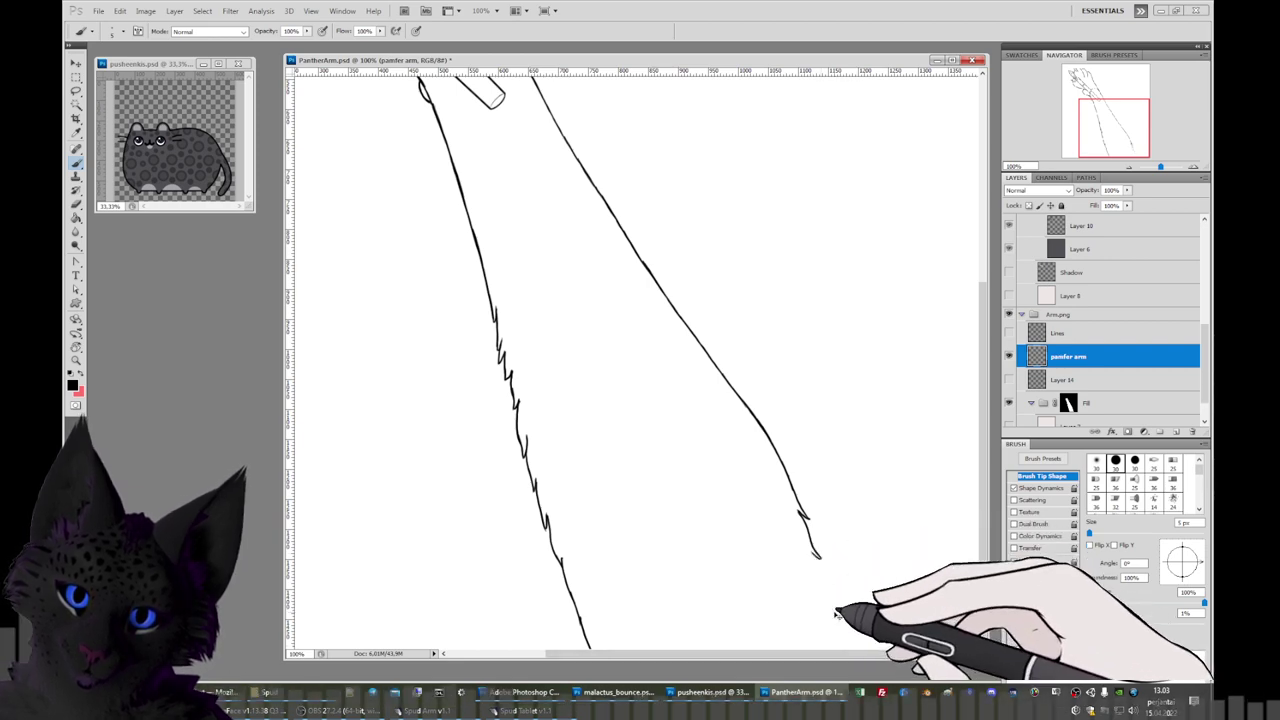
pyautogui.hotkey('ctrl', '+')
pyautogui.moveTo(1120, 125); pyautogui.dragTo(1143, 189)
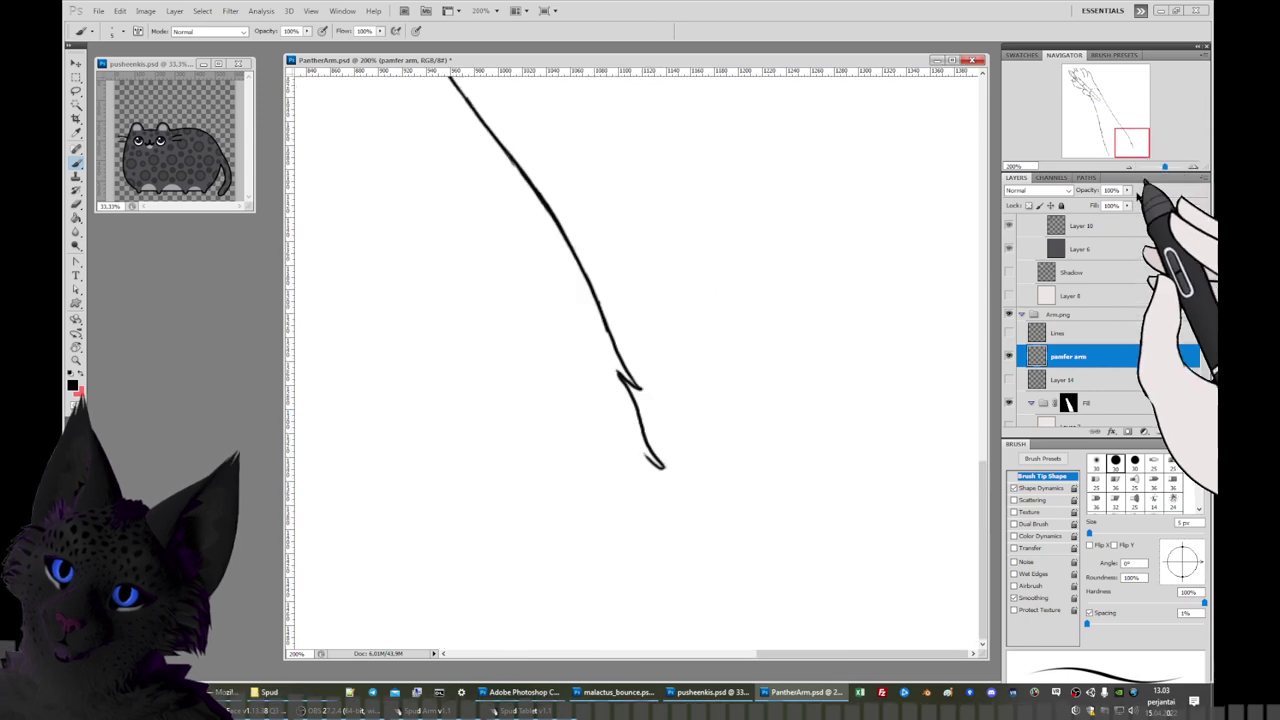
pyautogui.moveTo(660, 465)
pyautogui.mouseDown()
pyautogui.moveTo(680, 545)
pyautogui.moveTo(677, 531)
pyautogui.moveTo(663, 543)
pyautogui.moveTo(710, 652)
pyautogui.mouseUp()
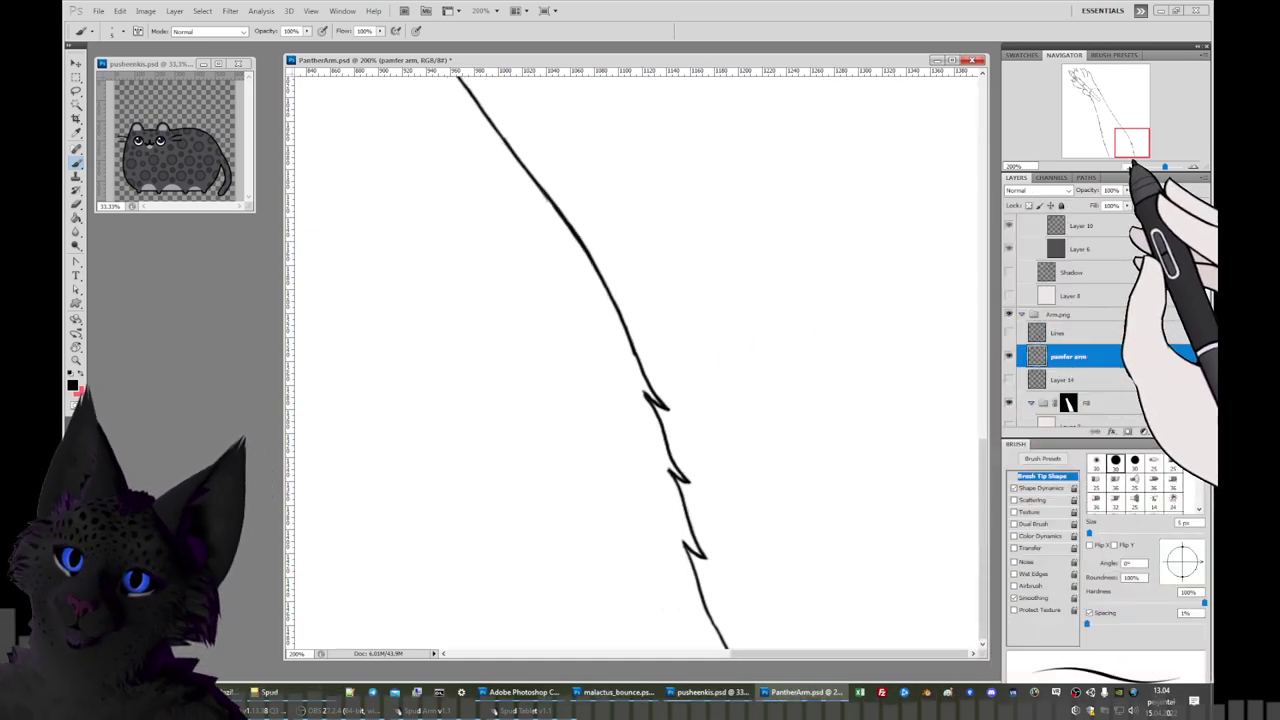
pyautogui.click(1131, 167)
pyautogui.click(1131, 167)
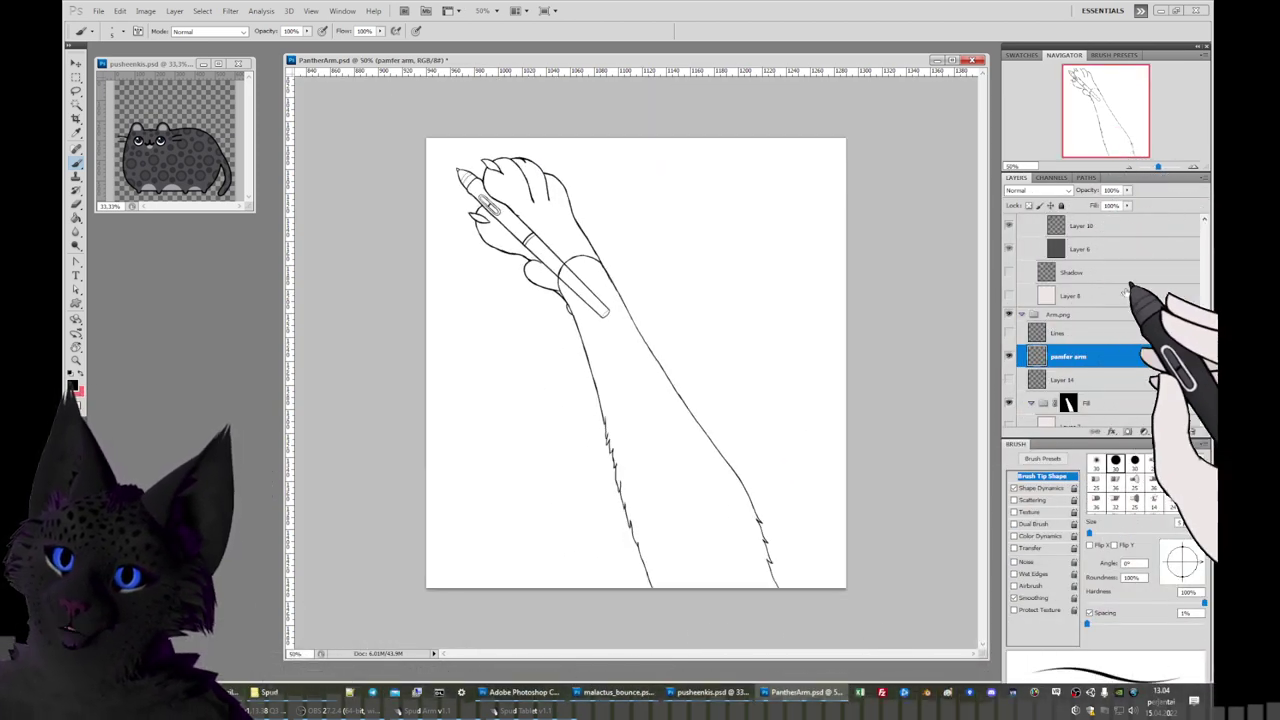
# Try duplicating the pamfer arm layer.
pyautogui.rightClick(1130, 350)
pyautogui.click(1136, 406)
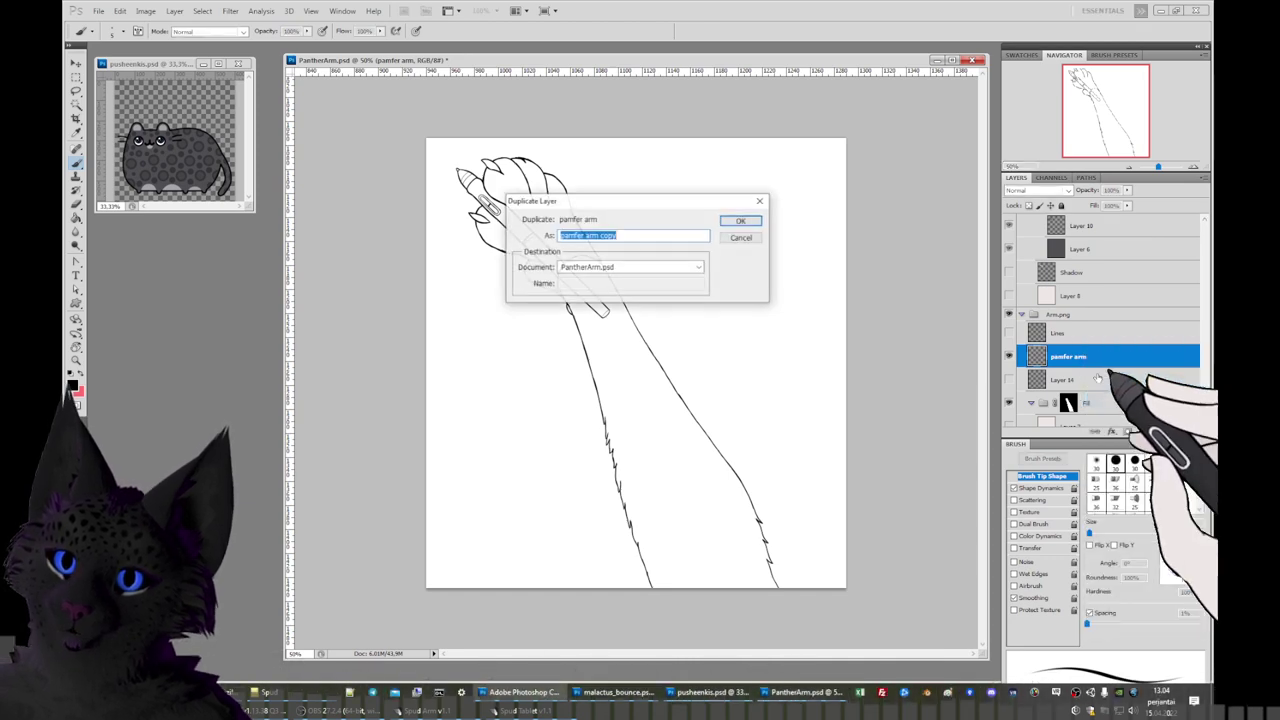
pyautogui.click(742, 222)
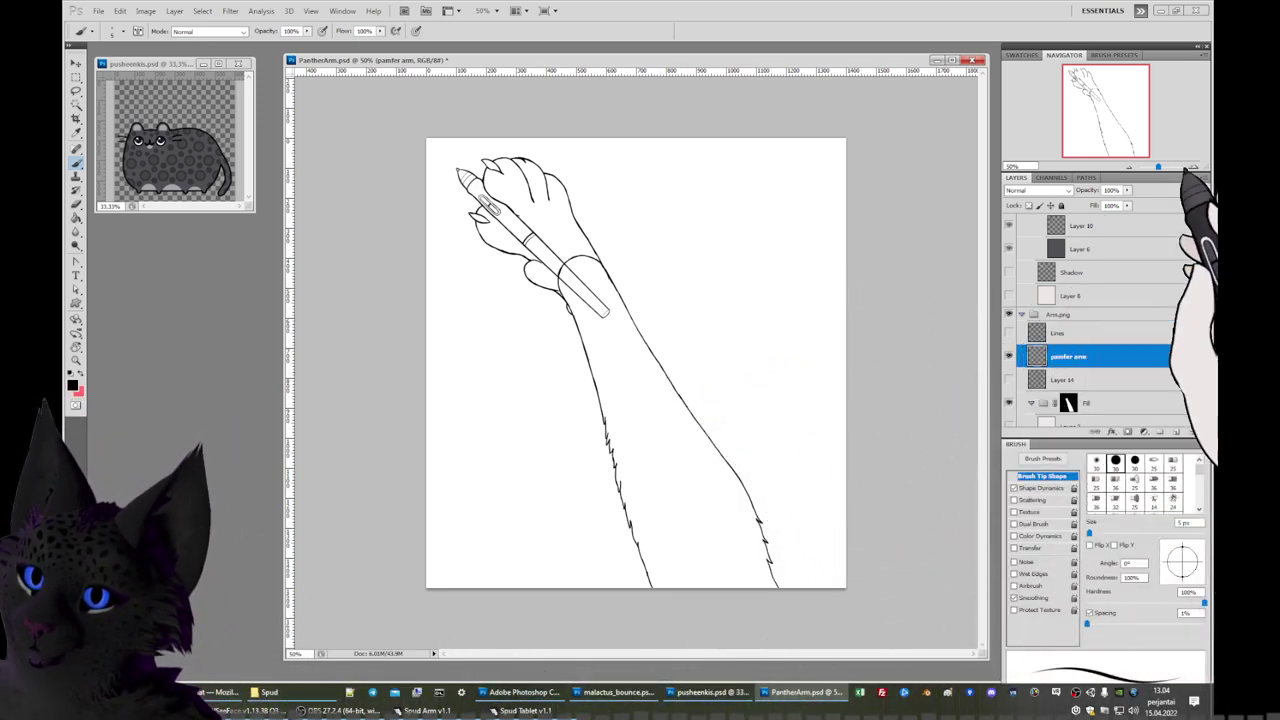
# Re-ink the last stretch of the arm's outer edge below the lowest fur tuft as a straighter line.
pyautogui.moveTo(1158, 167); pyautogui.dragTo(1167, 167)
pyautogui.moveTo(1106, 112); pyautogui.dragTo(1133, 148)
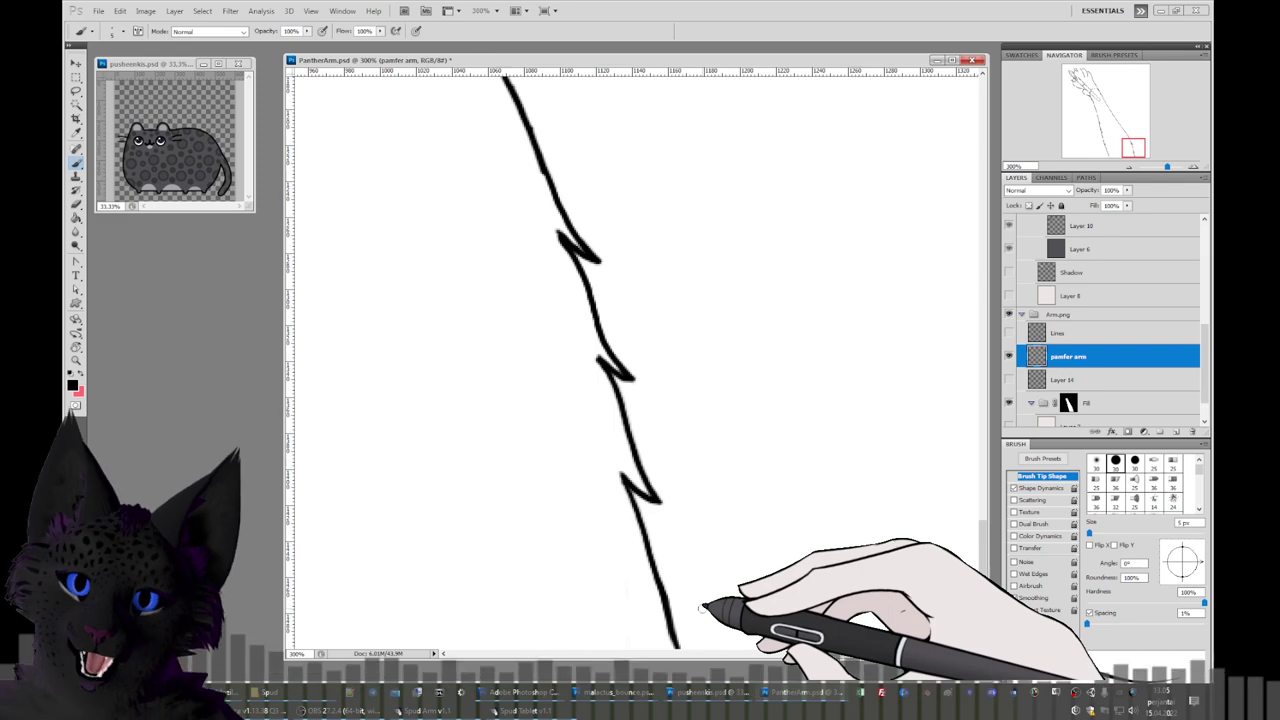
pyautogui.moveTo(1134, 165); pyautogui.dragTo(1128, 157)
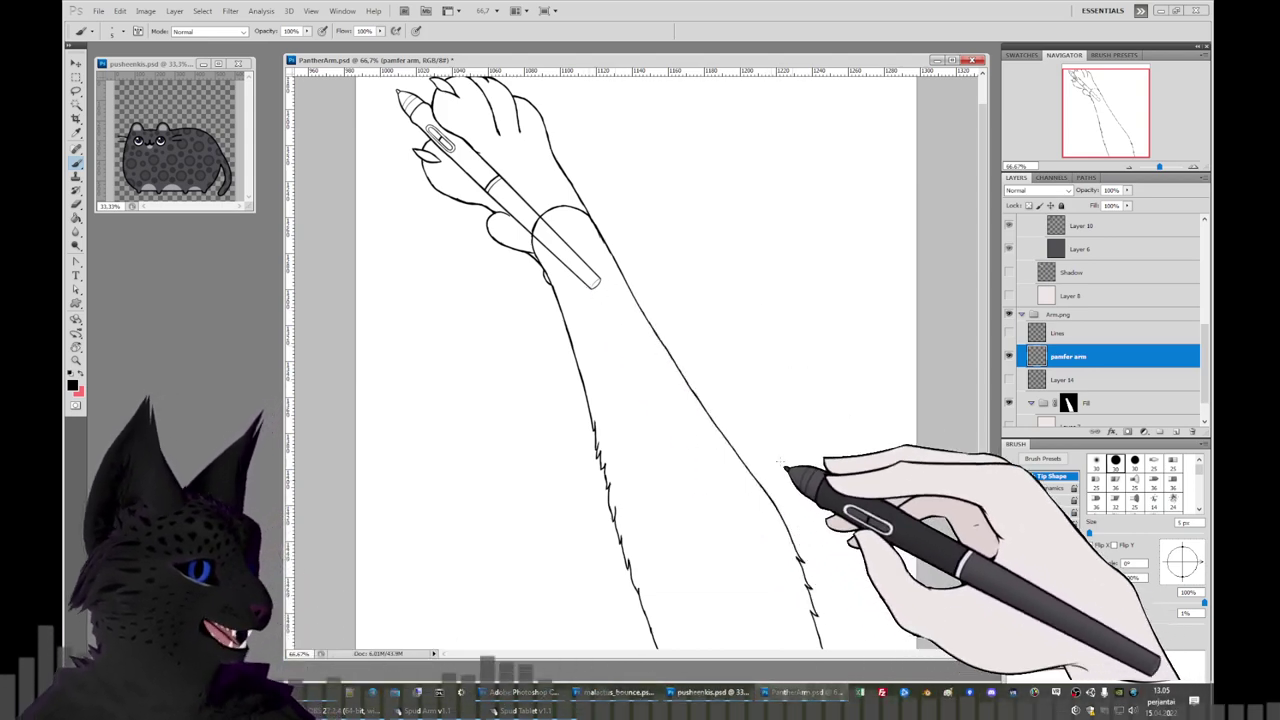
pyautogui.click(1193, 166)
pyautogui.click(1193, 166)
pyautogui.click(1193, 166)
pyautogui.moveTo(1130, 128); pyautogui.dragTo(1134, 166)
pyautogui.click(1133, 166)
pyautogui.click(1133, 166)
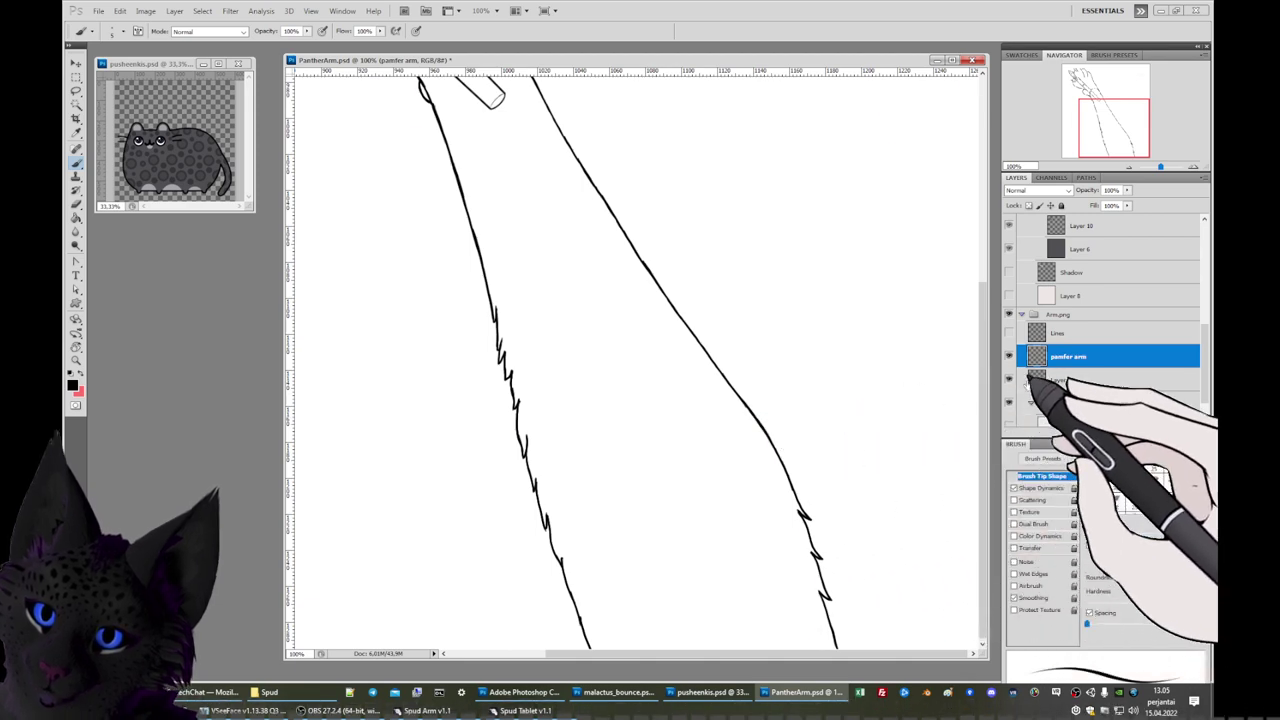
# Show and select the Layer 14 sketch and set the foreground color to blue, 6f9bff.
pyautogui.click(1008, 379)
pyautogui.click(1065, 379)
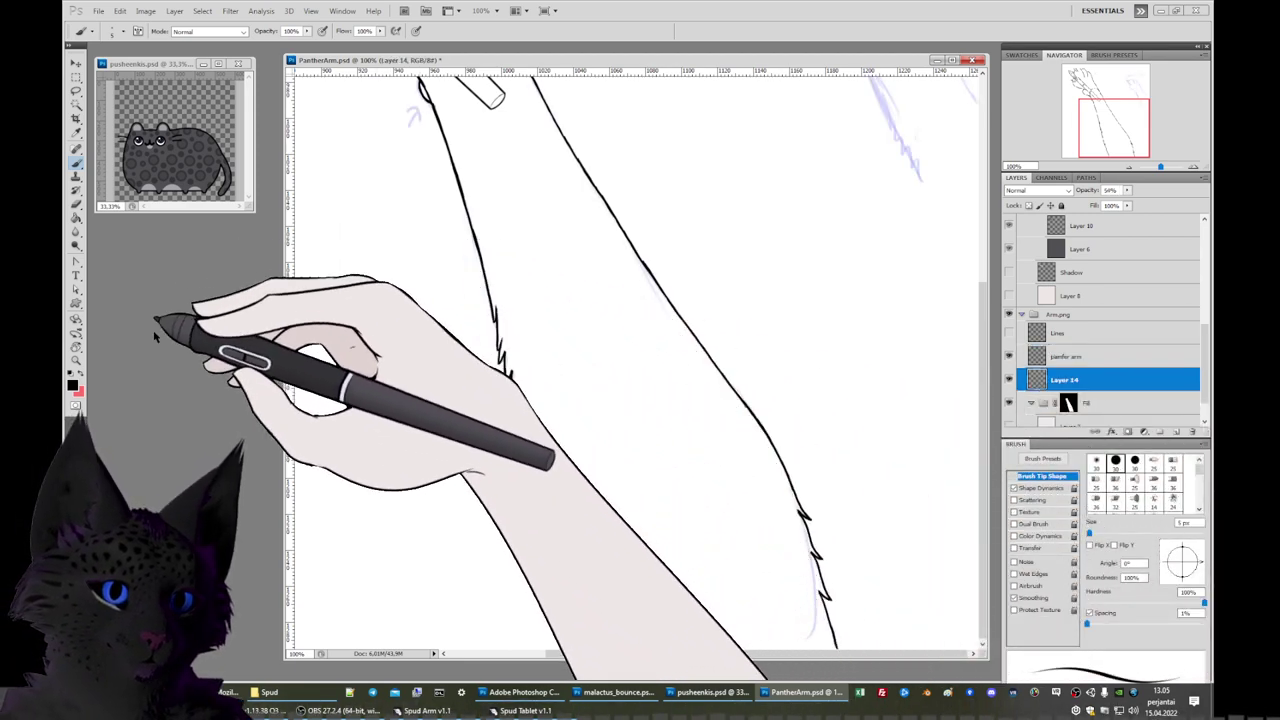
pyautogui.click(74, 383)
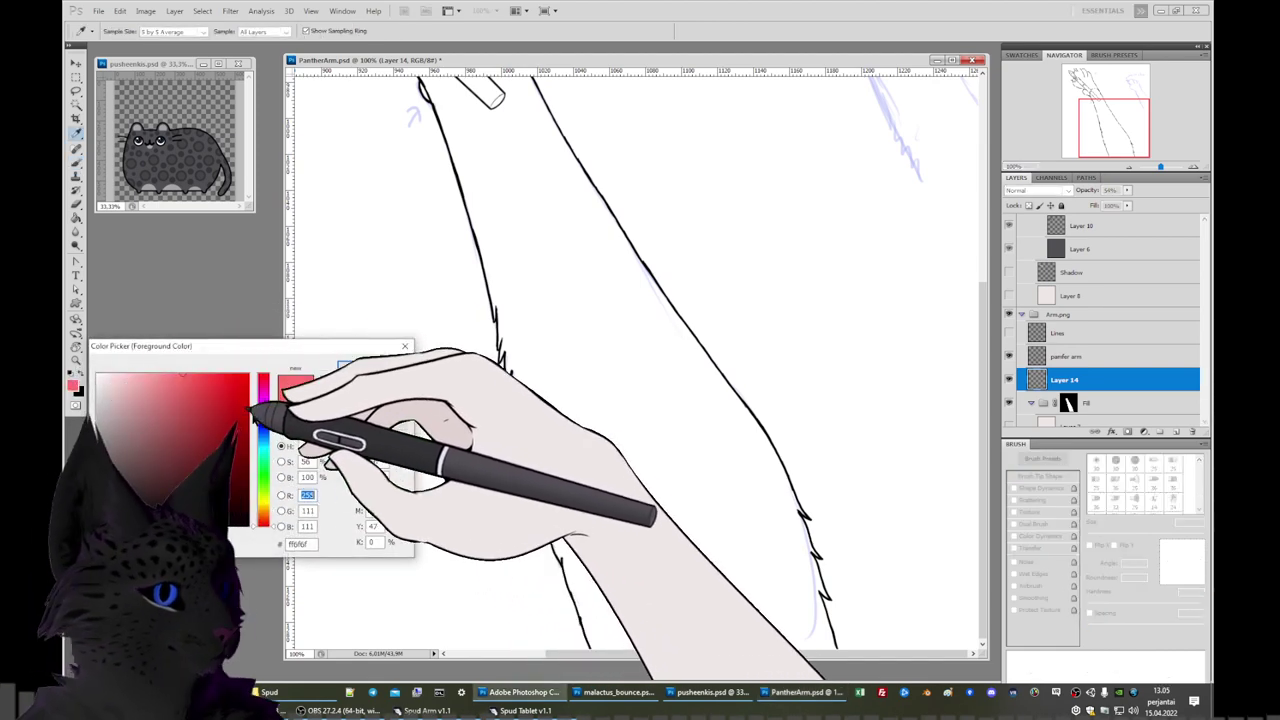
pyautogui.click(263, 432)
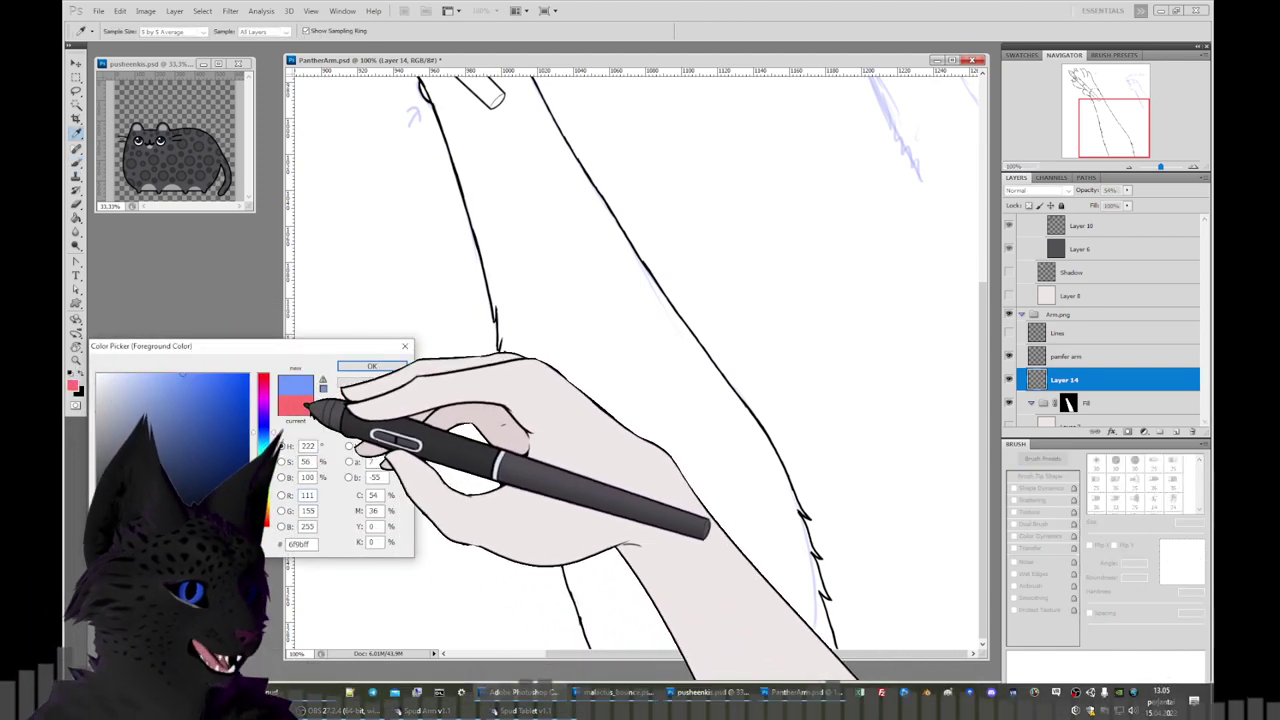
pyautogui.click(360, 366)
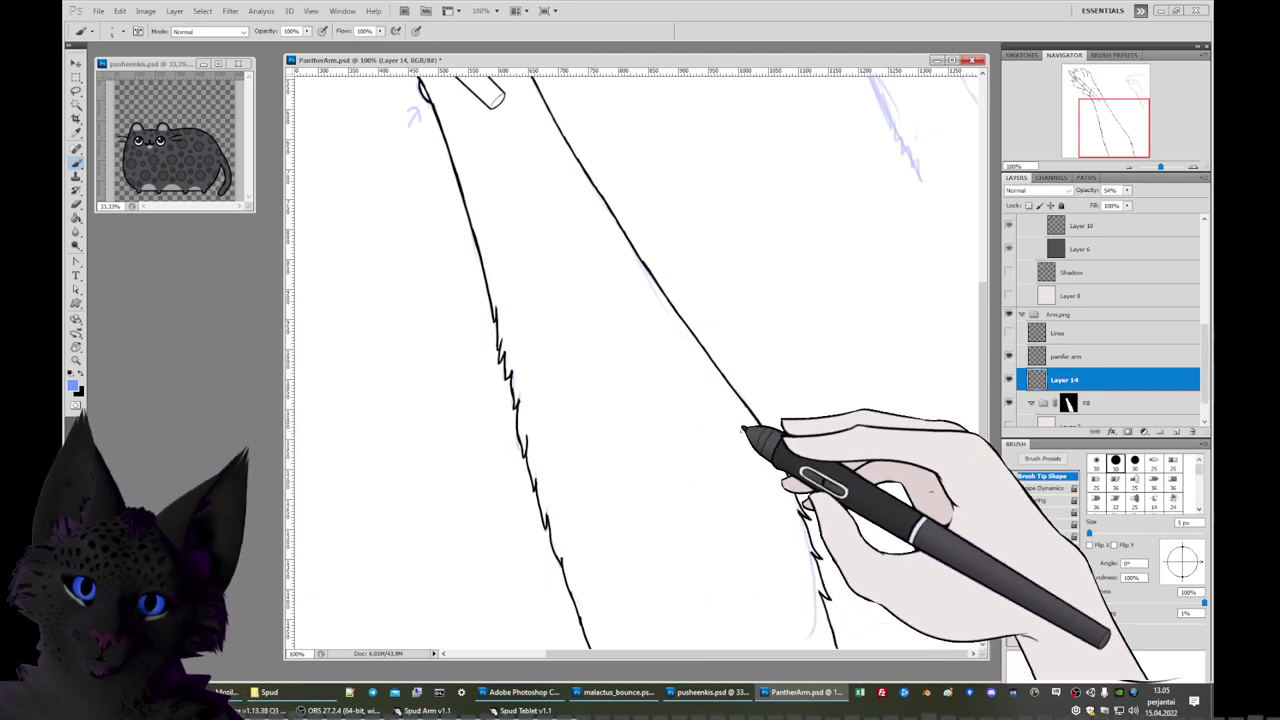
# Sketch a flatter contour just inside the bulge of the arm's lower outer edge on Layer 14.
pyautogui.moveTo(737, 392)
pyautogui.mouseDown()
pyautogui.moveTo(760, 409)
pyautogui.moveTo(793, 487)
pyautogui.mouseUp()
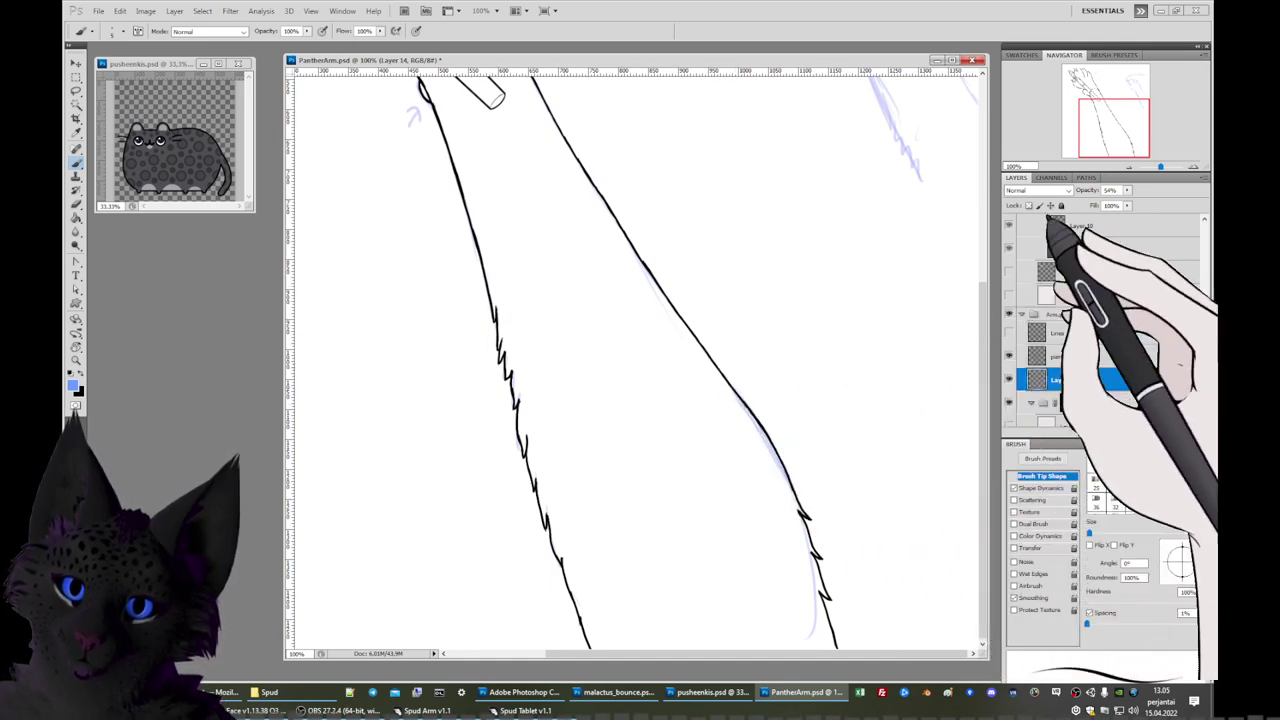
pyautogui.click(1134, 166)
pyautogui.click(1134, 166)
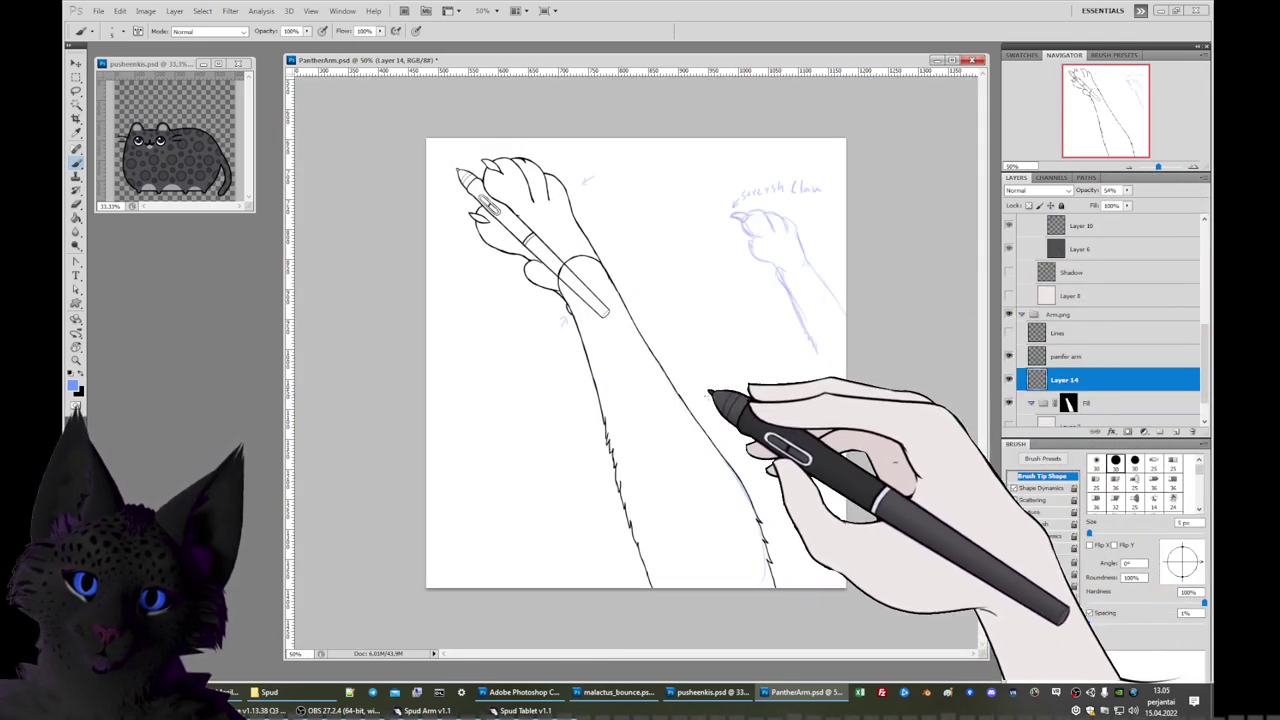
# Ink the flatter outer-edge contour in black over the blue sketch on the pamfer arm layer.
pyautogui.click(1197, 163)
pyautogui.click(1197, 163)
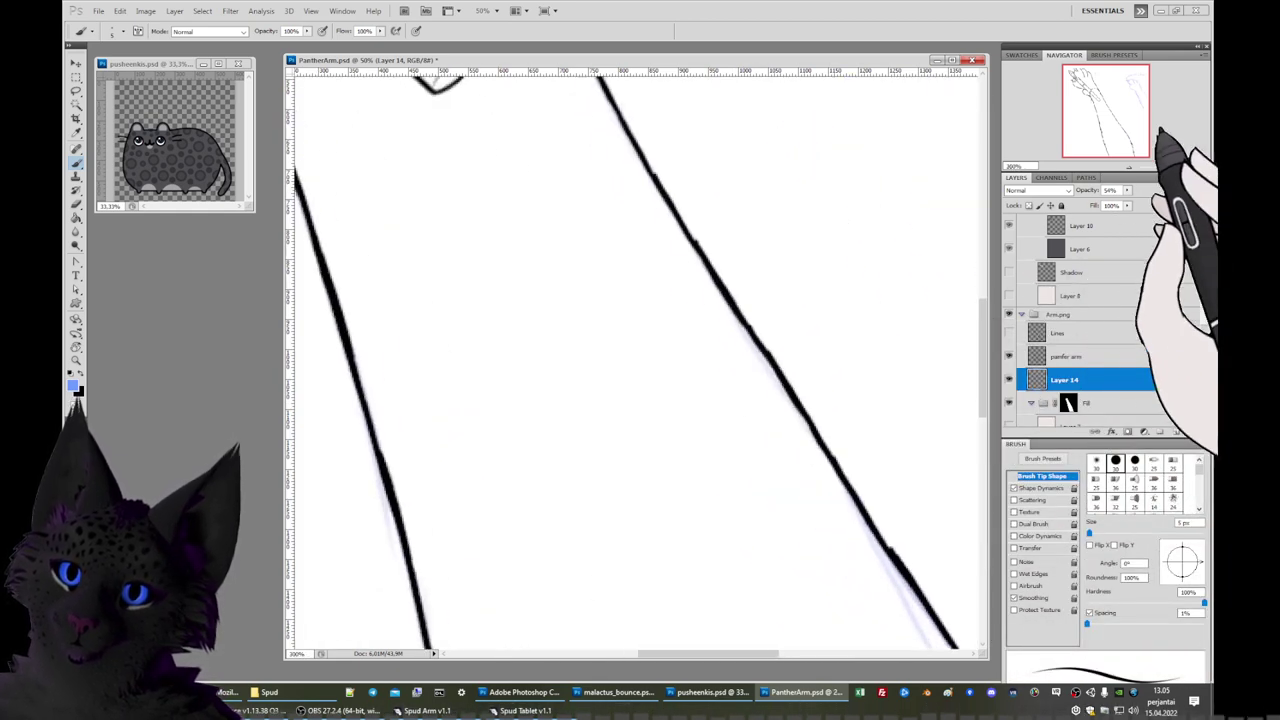
pyautogui.moveTo(1166, 118); pyautogui.dragTo(1130, 139)
pyautogui.click(1070, 357)
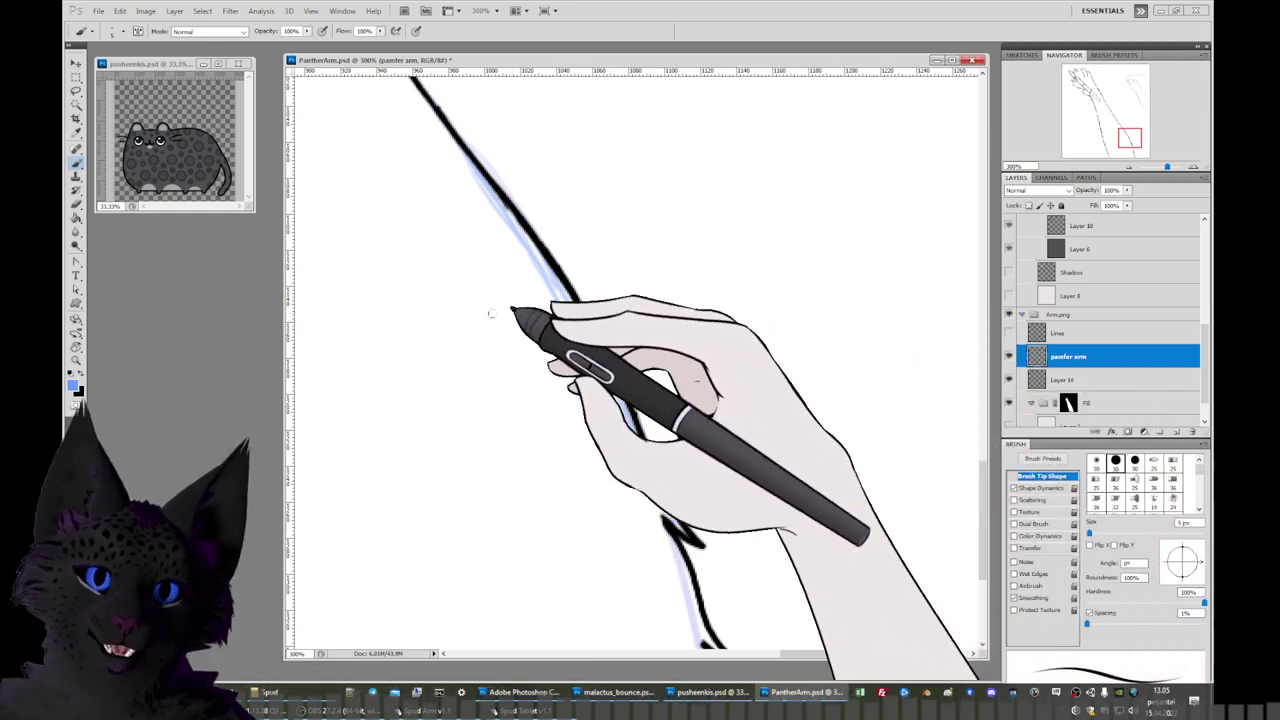
pyautogui.click(82, 379)
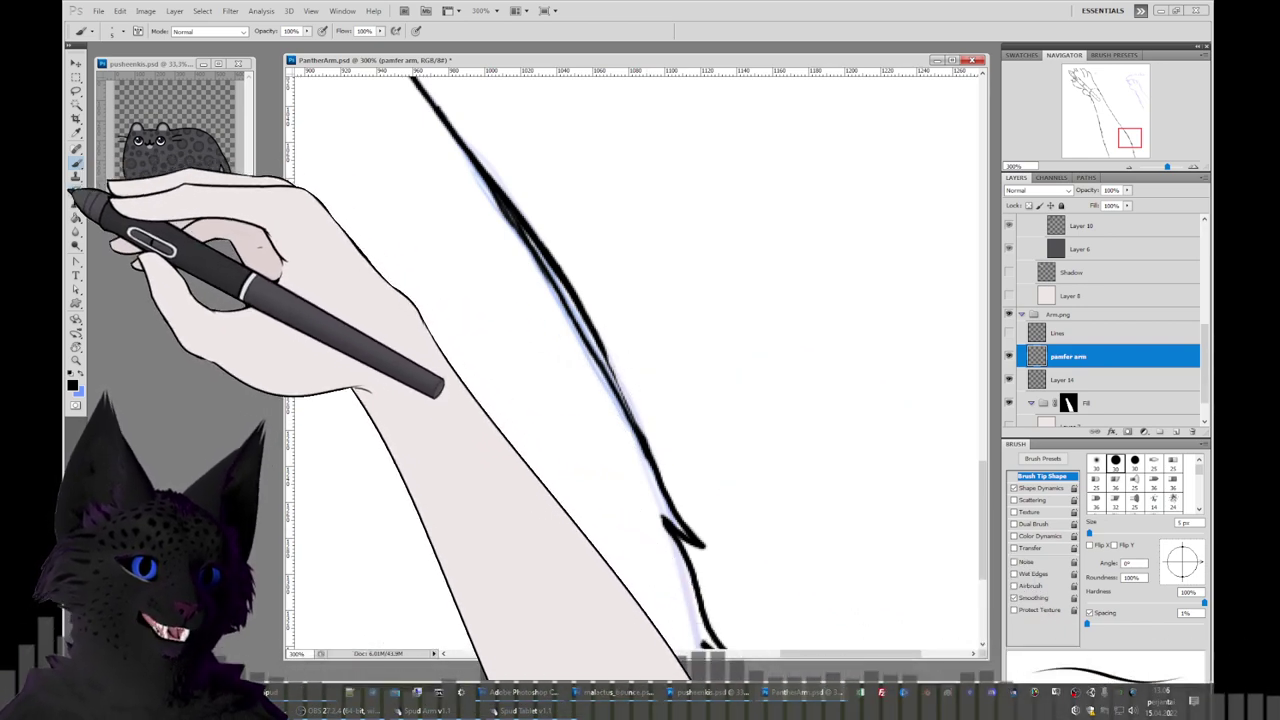
# Erase the old bulging line with a 14 px eraser and touch up the new outer contour with the brush.
pyautogui.click(75, 203)
pyautogui.rightClick(598, 209)
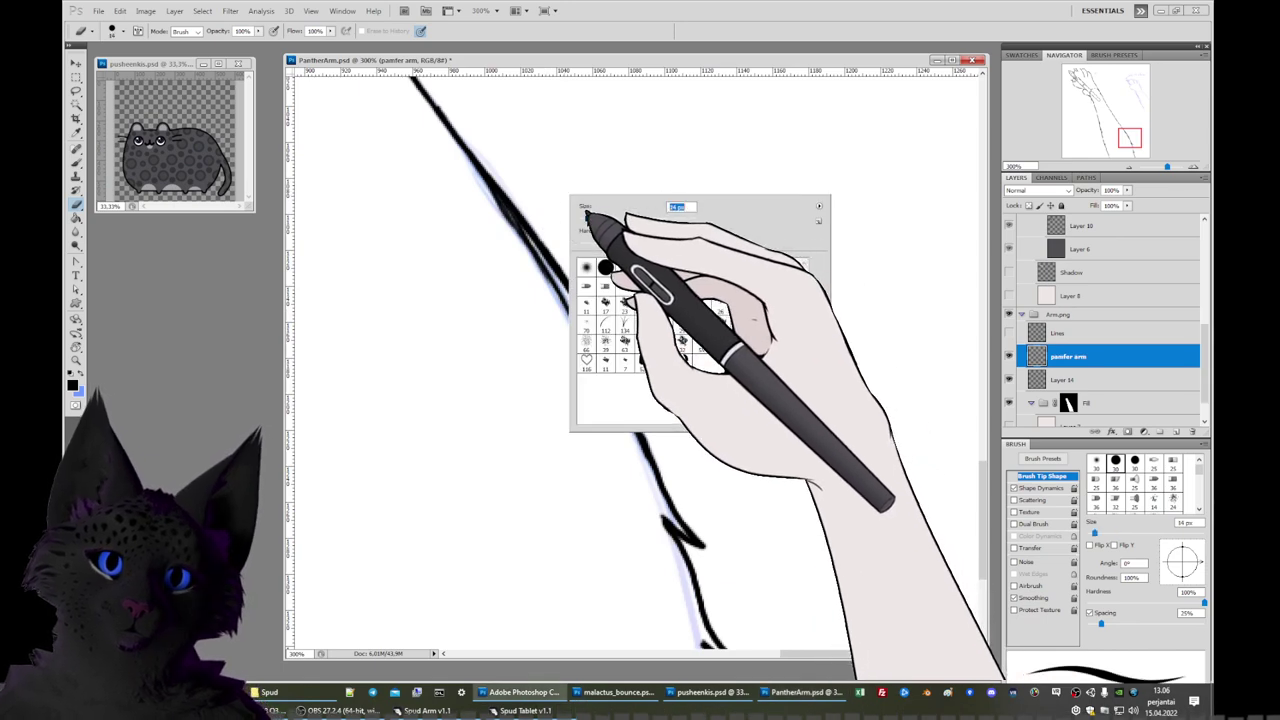
pyautogui.click(553, 208)
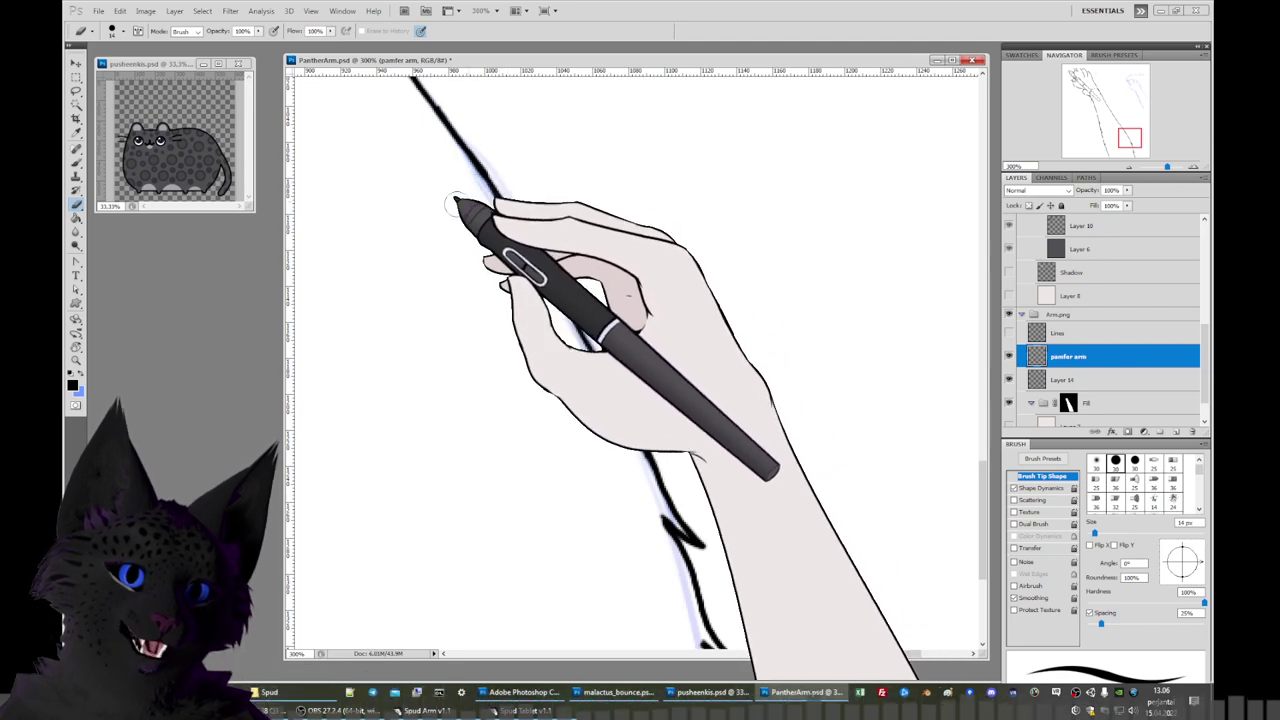
pyautogui.click(76, 160)
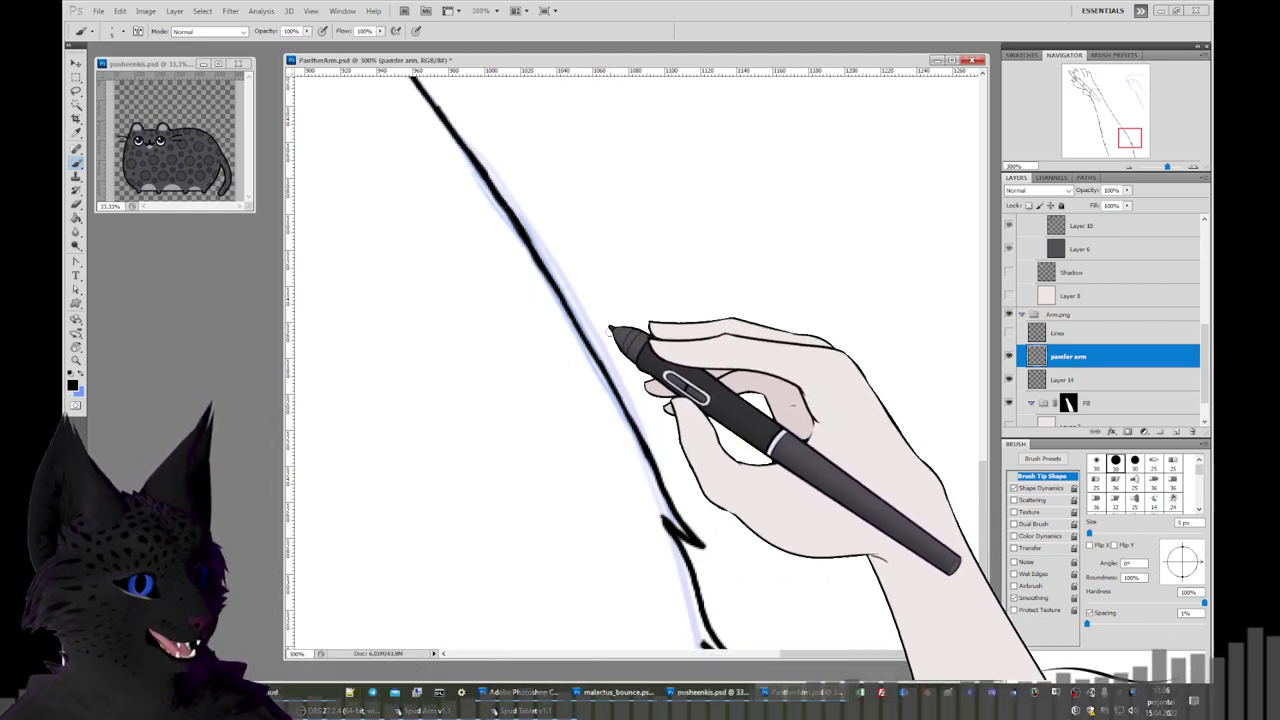
pyautogui.click(1137, 166)
pyautogui.click(1137, 166)
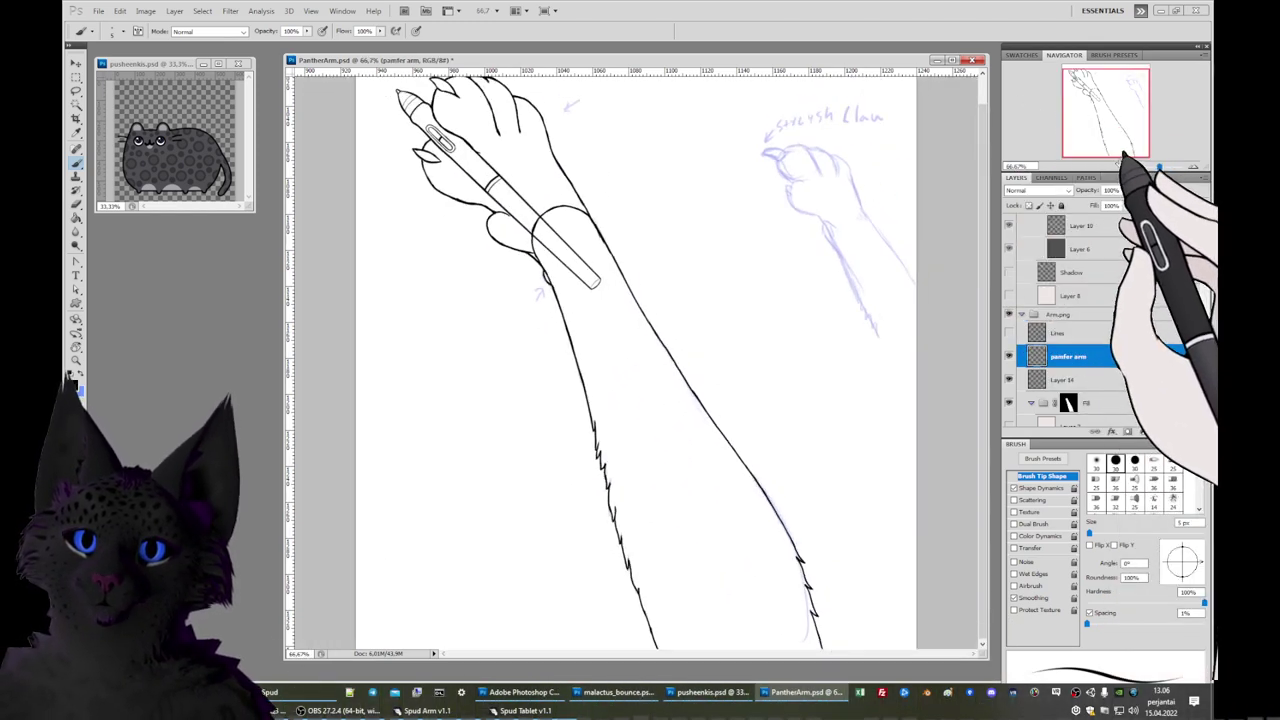
# Hide the Layer 14 sketch and add a new layer directly below pamfer arm, named "pamfer arm acolor".
pyautogui.click(1010, 378)
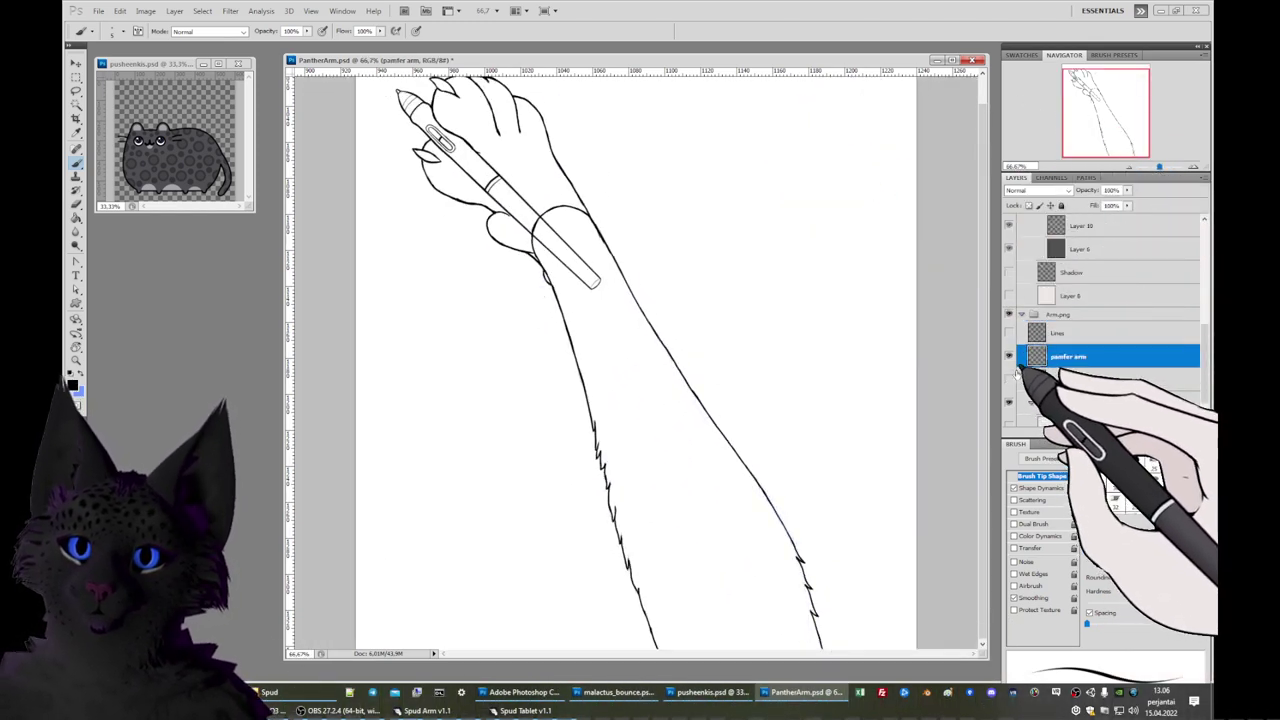
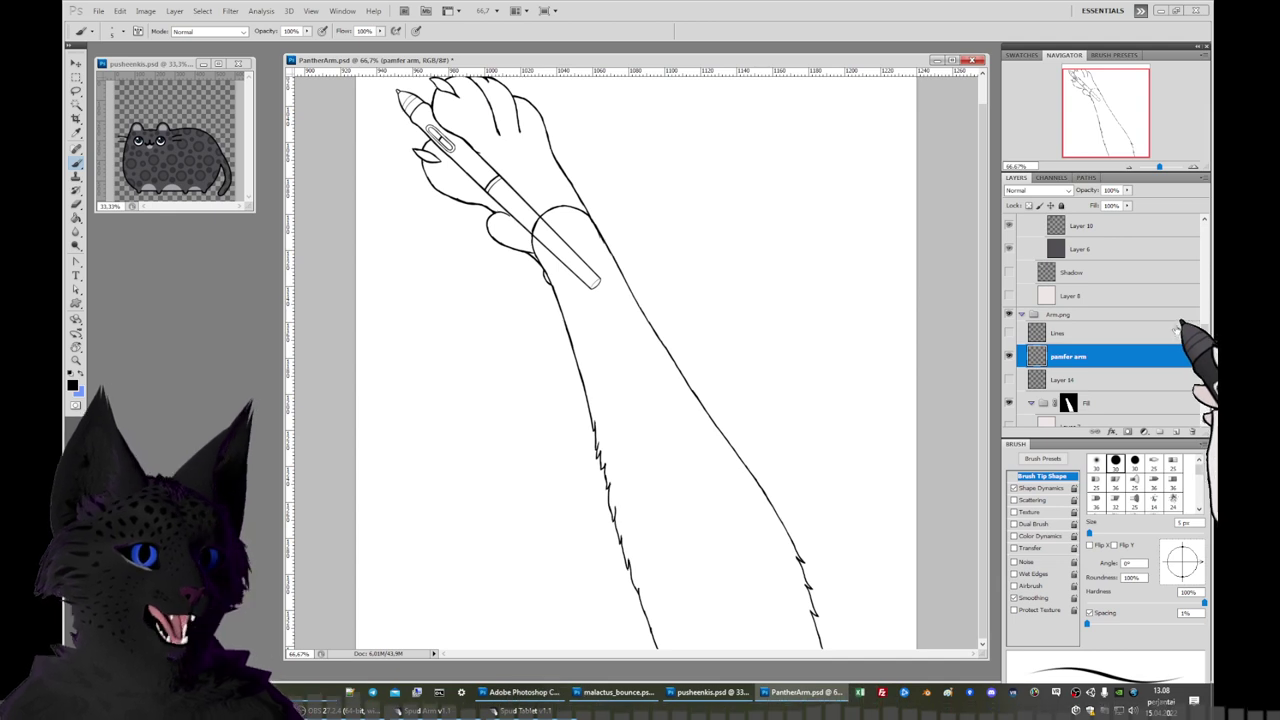
pyautogui.moveTo(1206, 340)
pyautogui.mouseDown()
pyautogui.moveTo(1209, 296)
pyautogui.moveTo(1213, 364)
pyautogui.mouseUp()
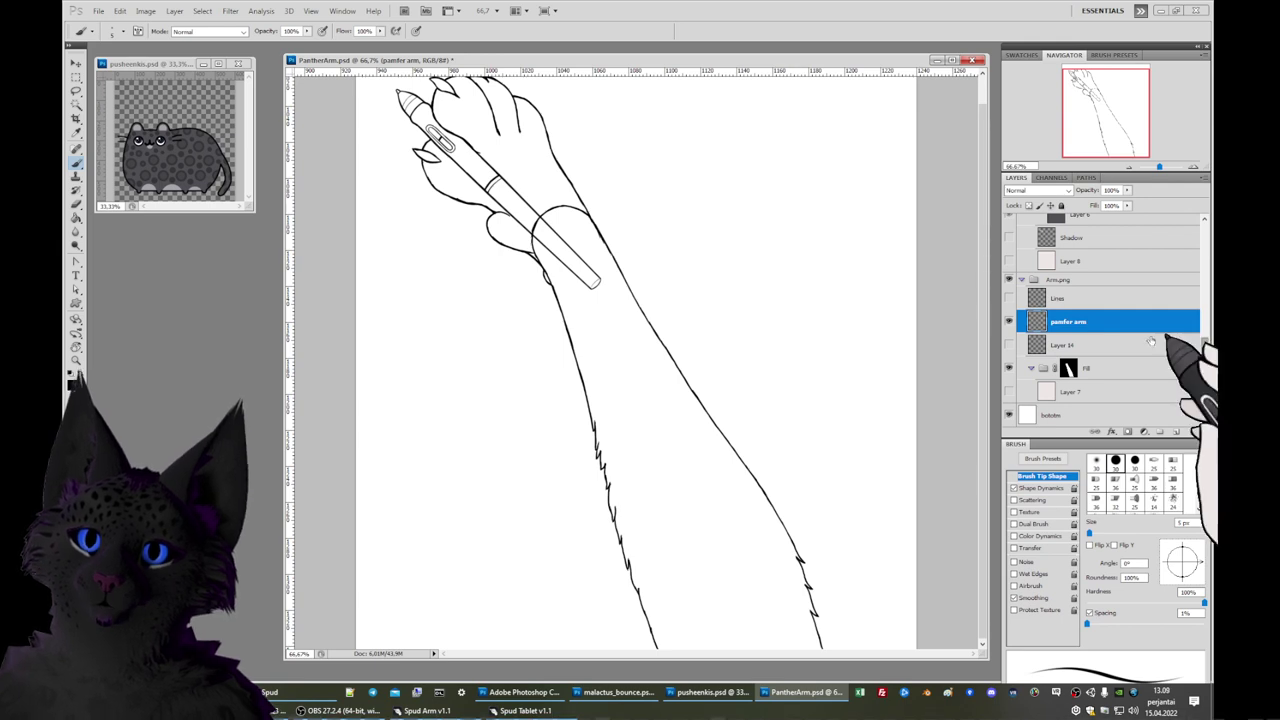
pyautogui.keyDown('ctrl'); pyautogui.click(1176, 432); pyautogui.keyUp('ctrl')
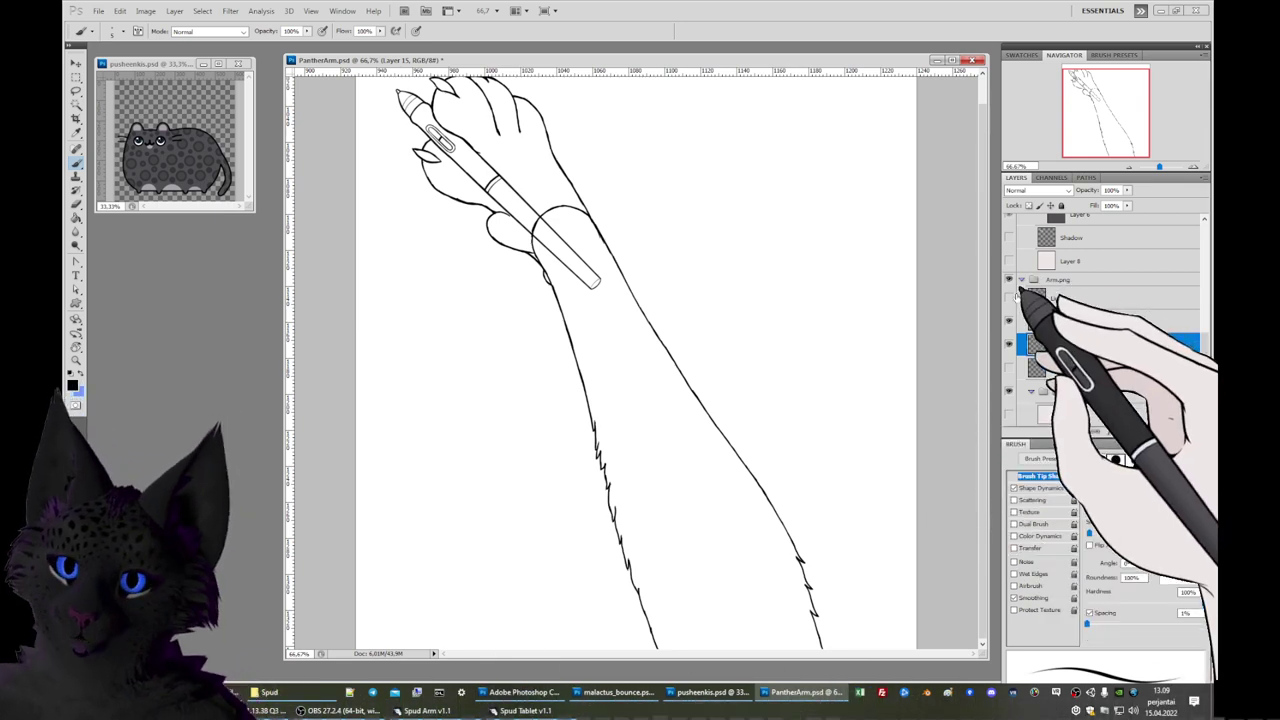
pyautogui.doubleClick(1064, 345)
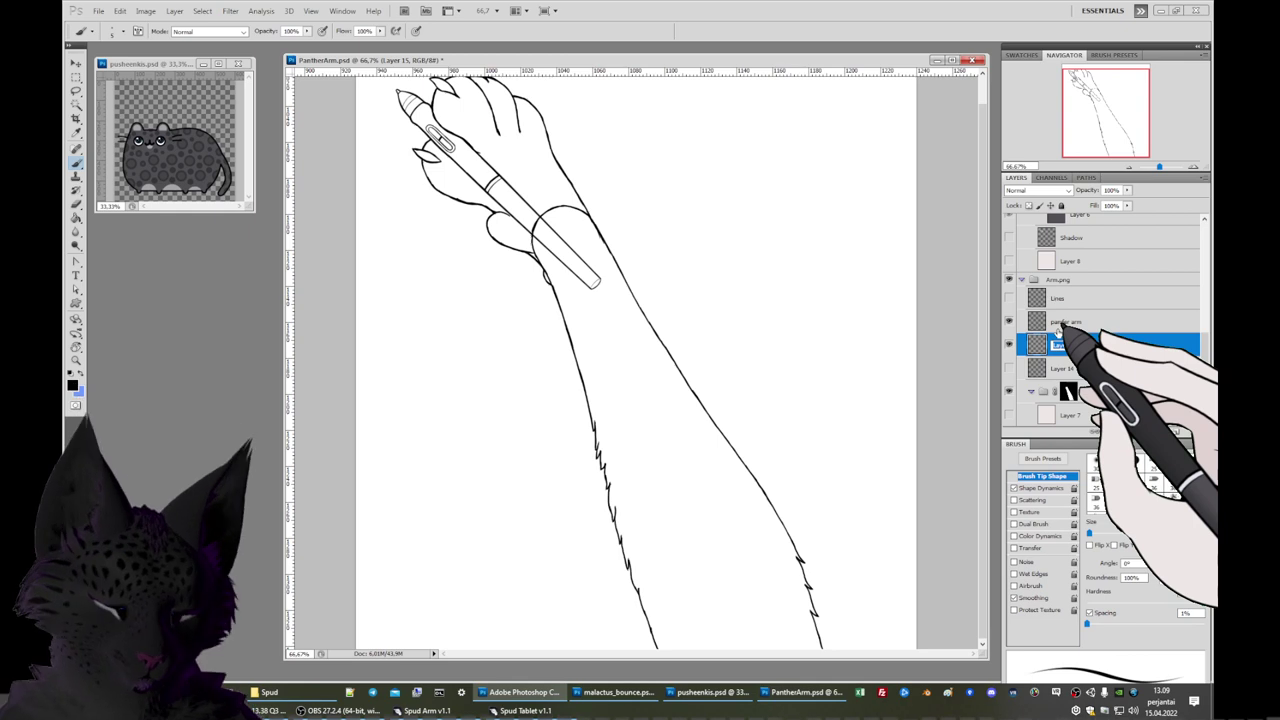
pyautogui.write('panter a')
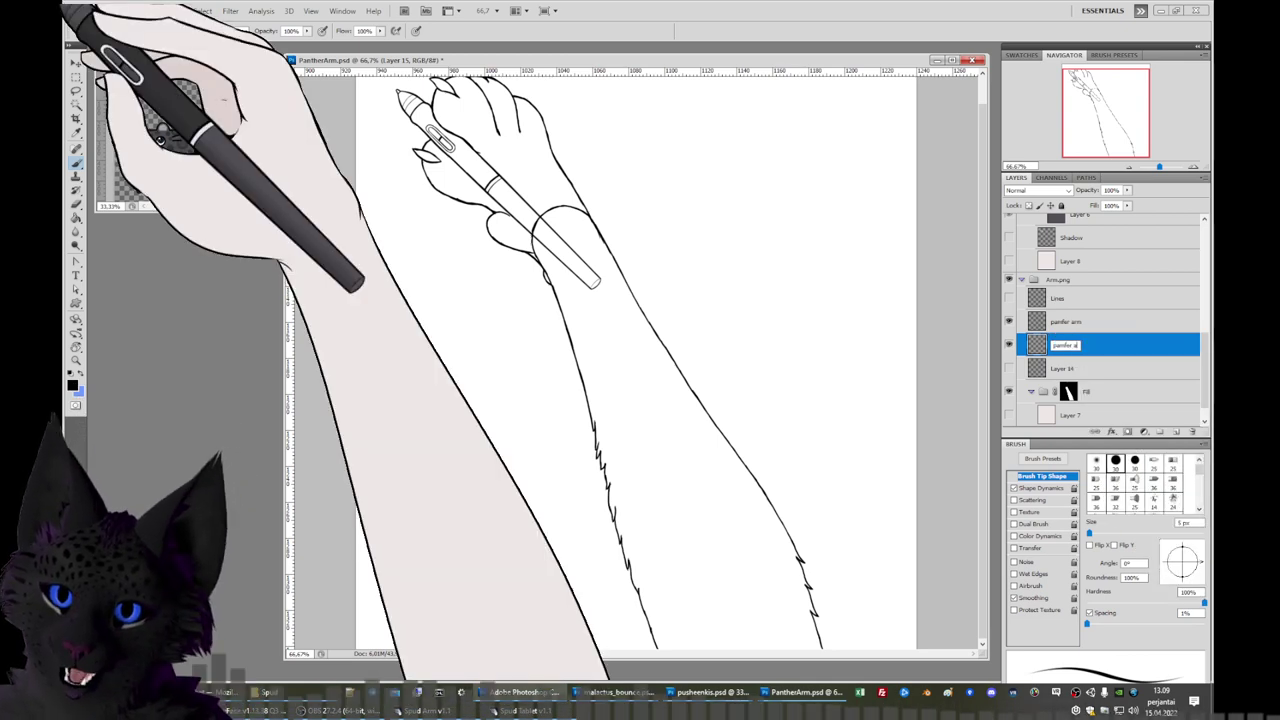
pyautogui.write('rm acolor')
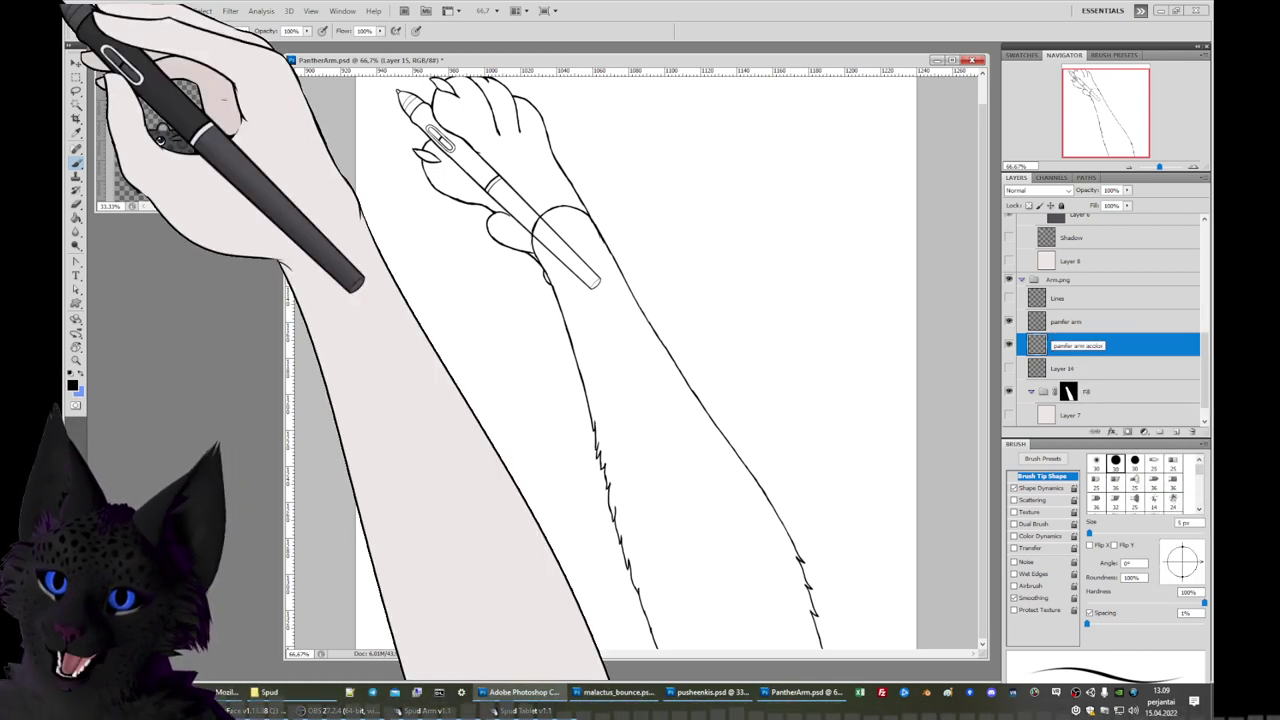
pyautogui.press('Return')
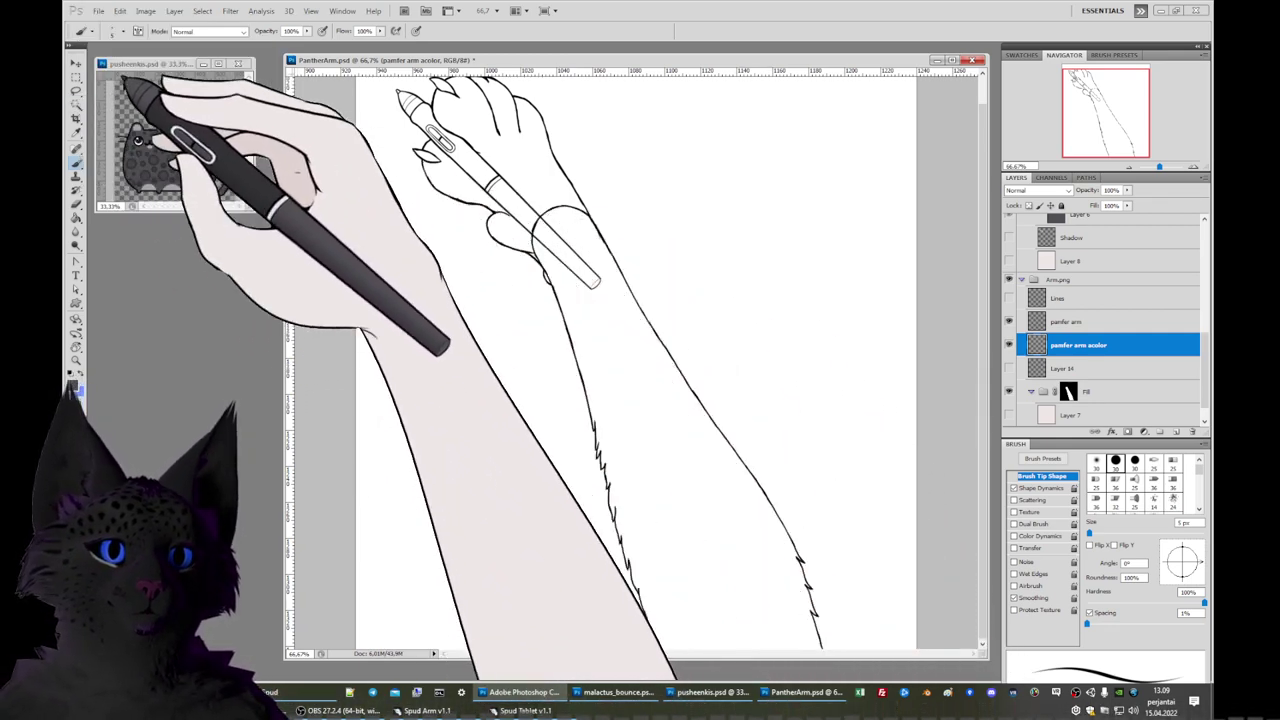
# Try selecting the empty area around the arm outline on the pamfer arm layer with the Magic Wand, and clear the selection.
pyautogui.click(75, 104)
pyautogui.click(1045, 321)
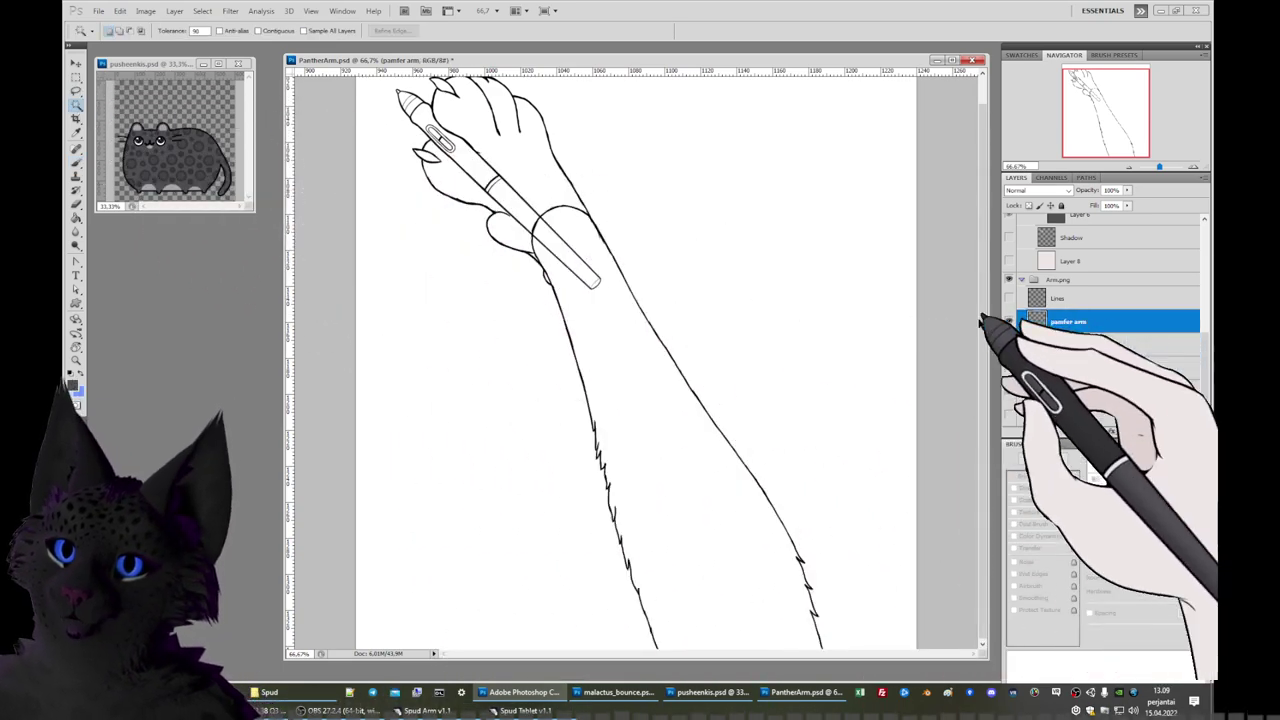
pyautogui.click(788, 350)
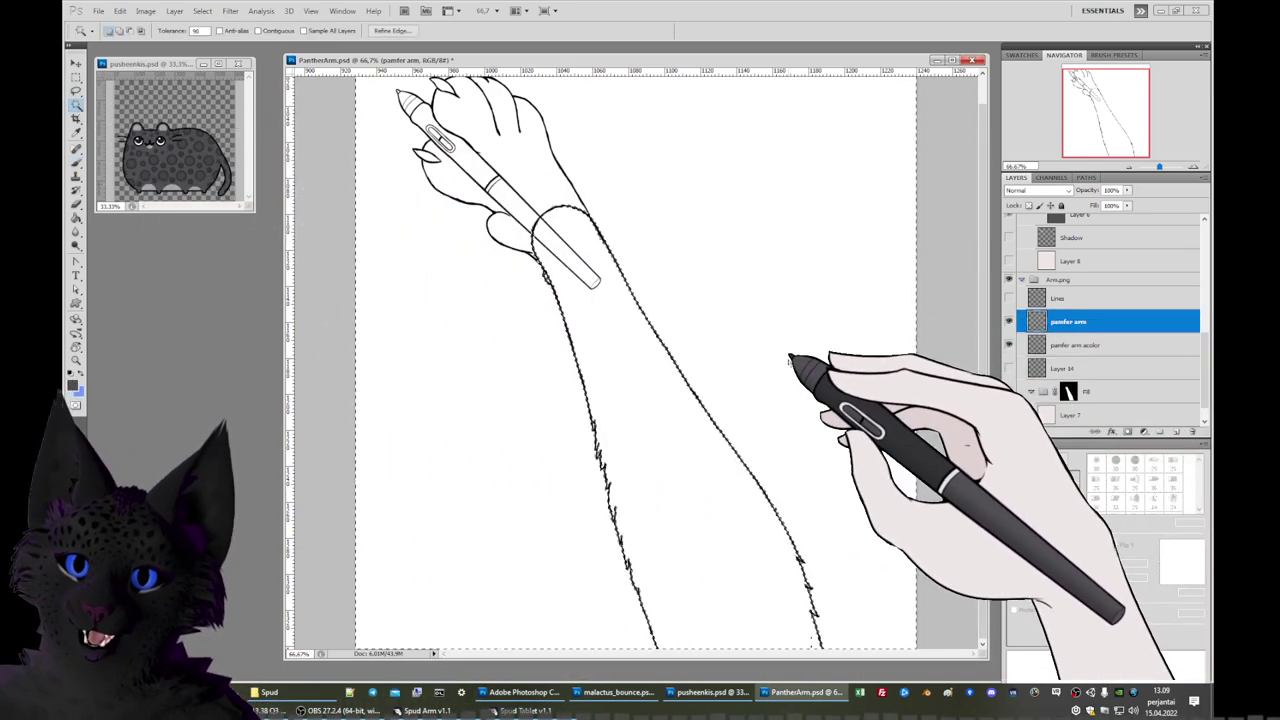
pyautogui.hotkey('ctrl', 'd')
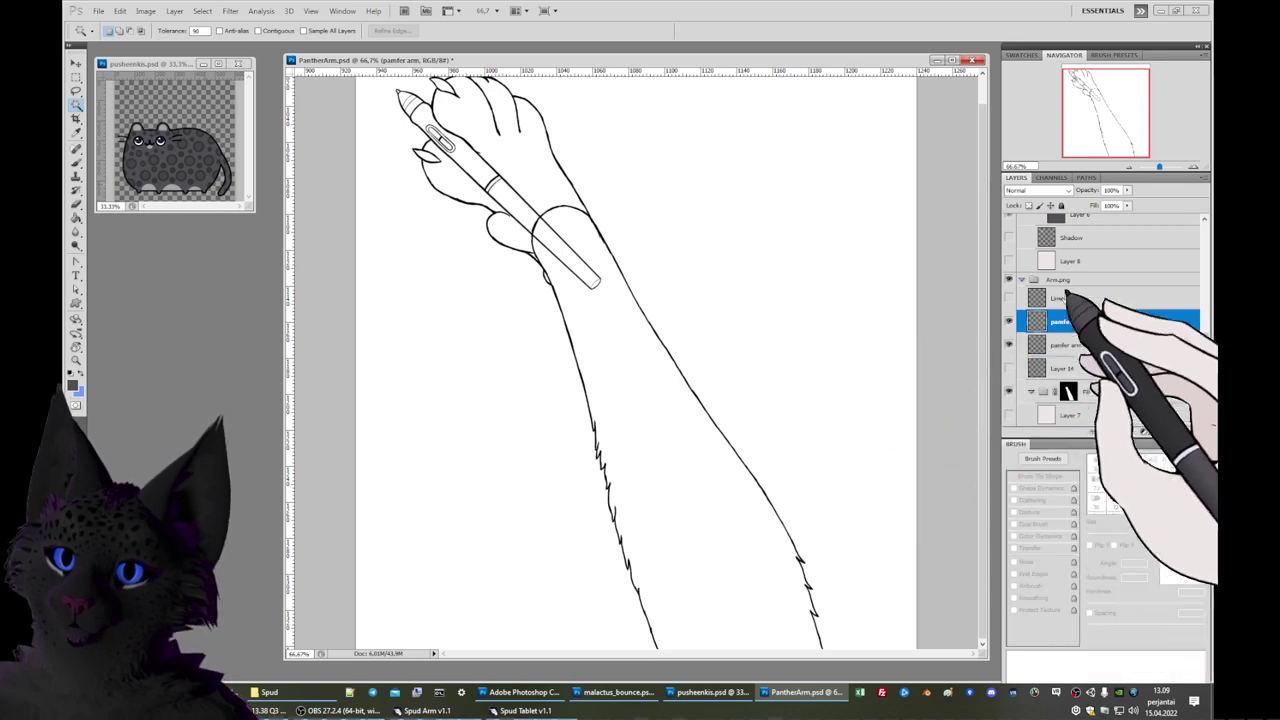
# Hide the Pen Lines and pamfer paw layers and select the empty area outside the arm outline on pamfer arm with the Magic Wand.
pyautogui.scroll(-3, 1117, 277)
pyautogui.scroll(3, 1117, 300)
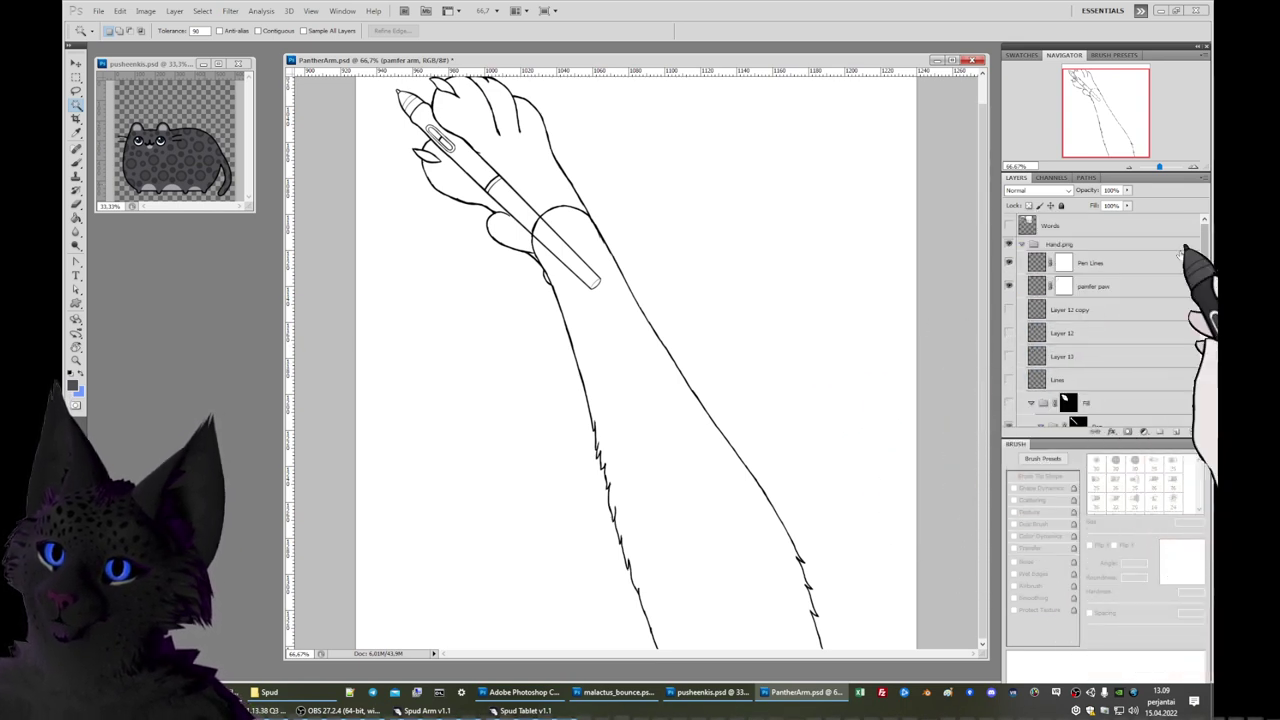
pyautogui.click(1010, 276)
pyautogui.click(1010, 286)
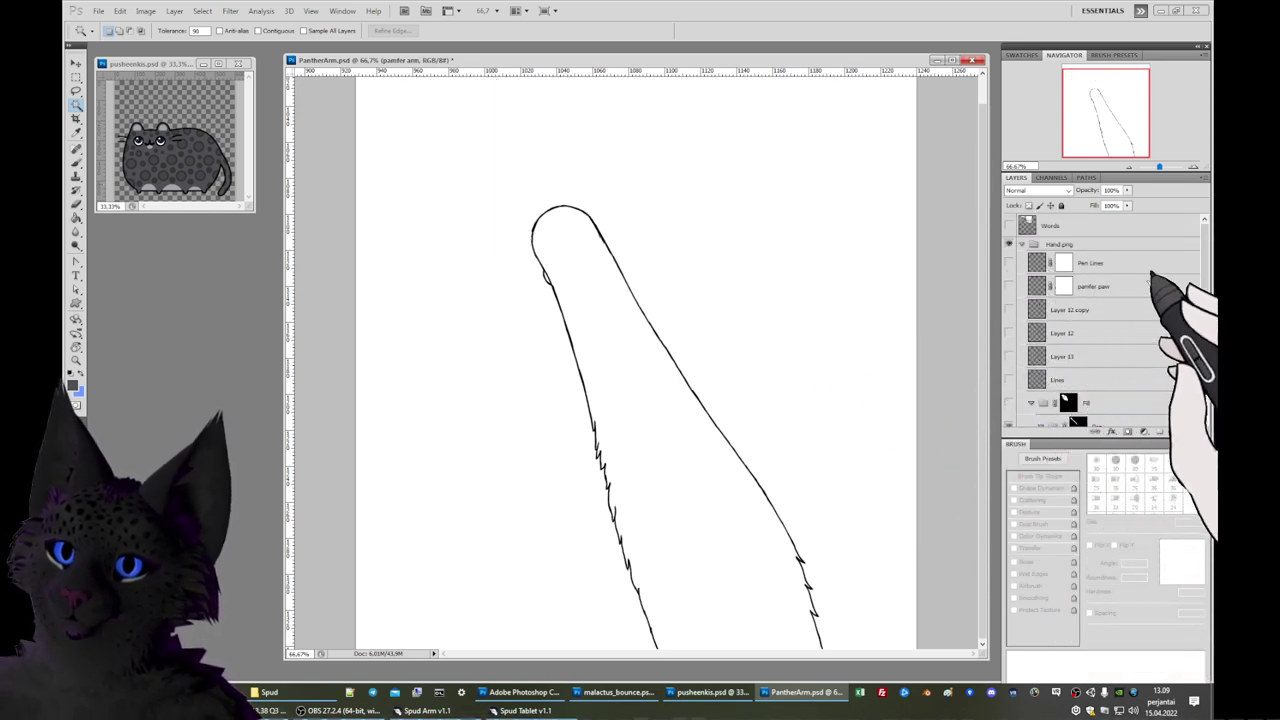
pyautogui.moveTo(1208, 262); pyautogui.dragTo(1208, 410)
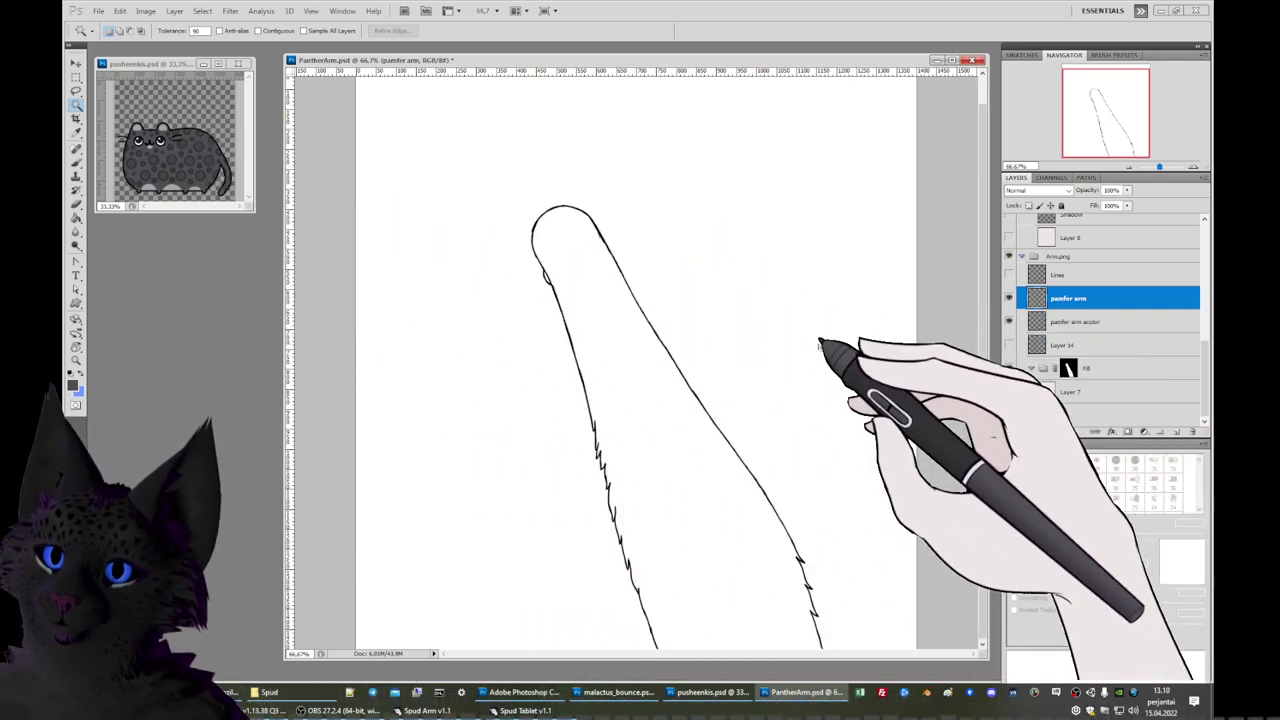
pyautogui.click(823, 345)
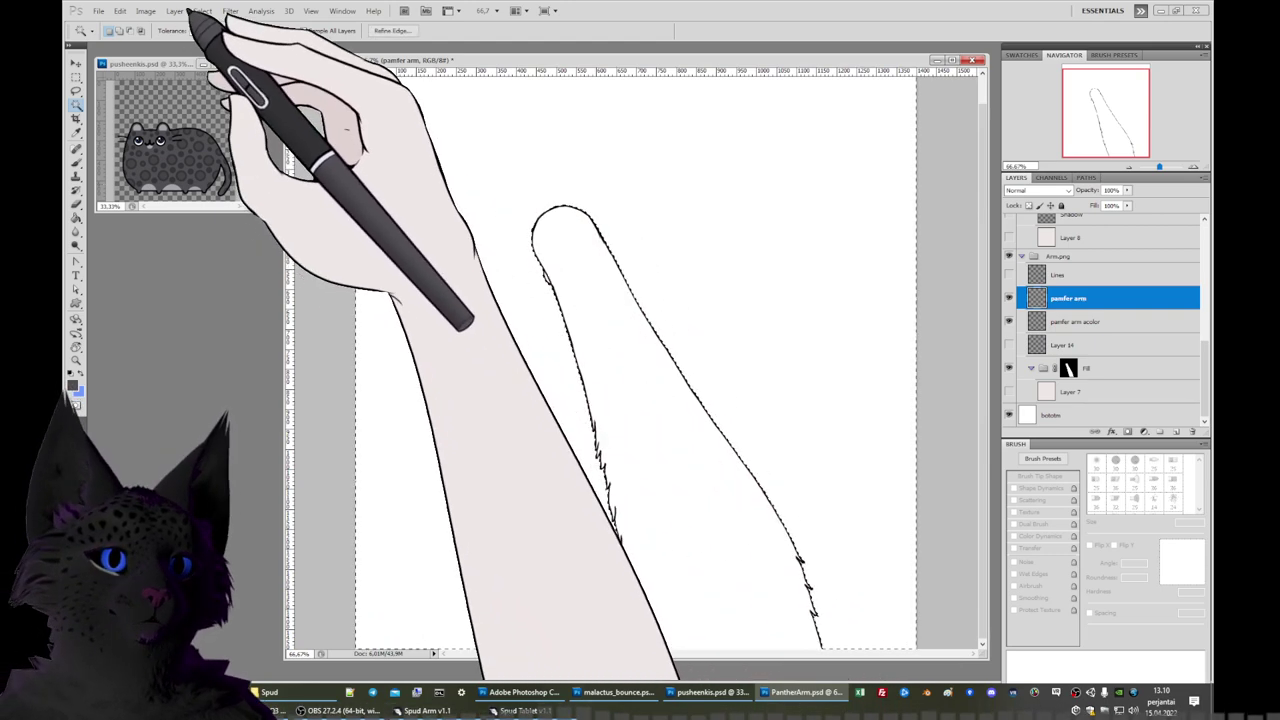
# Expand the selection around the arm by 2 pixels and invert it so the arm's interior is selected.
pyautogui.click(202, 10)
pyautogui.moveTo(280, 143)
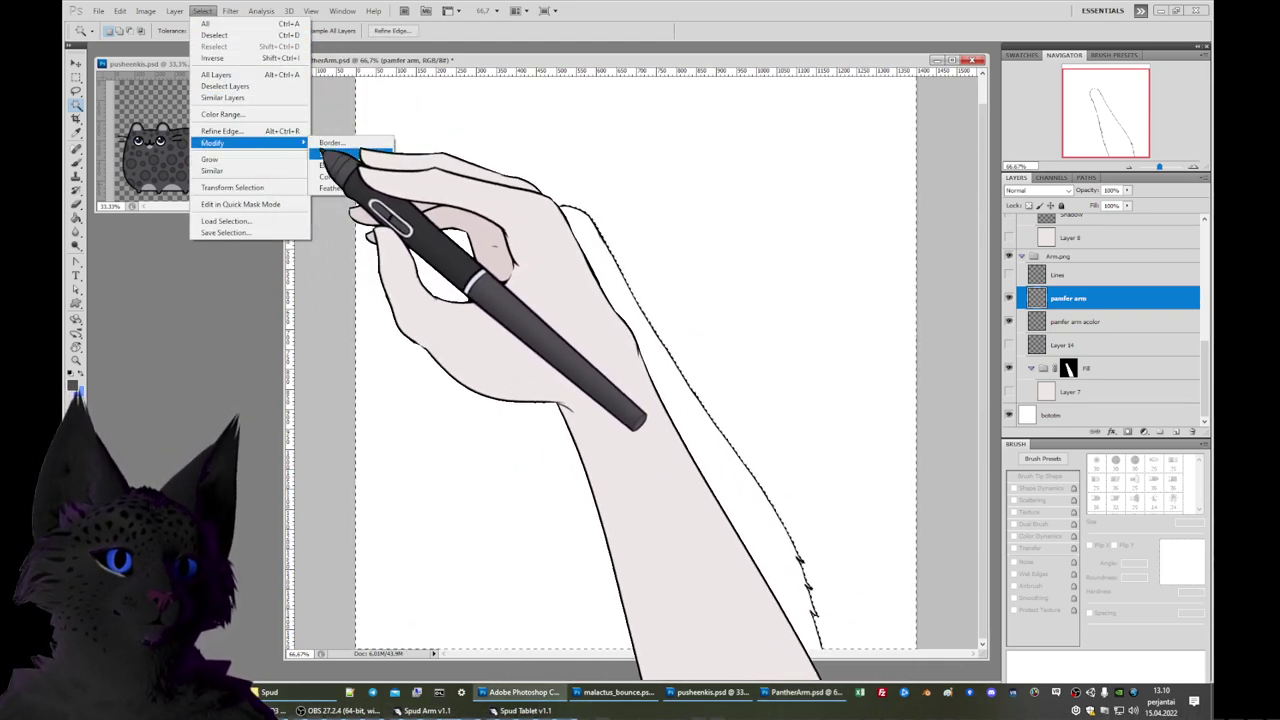
pyautogui.click(332, 158)
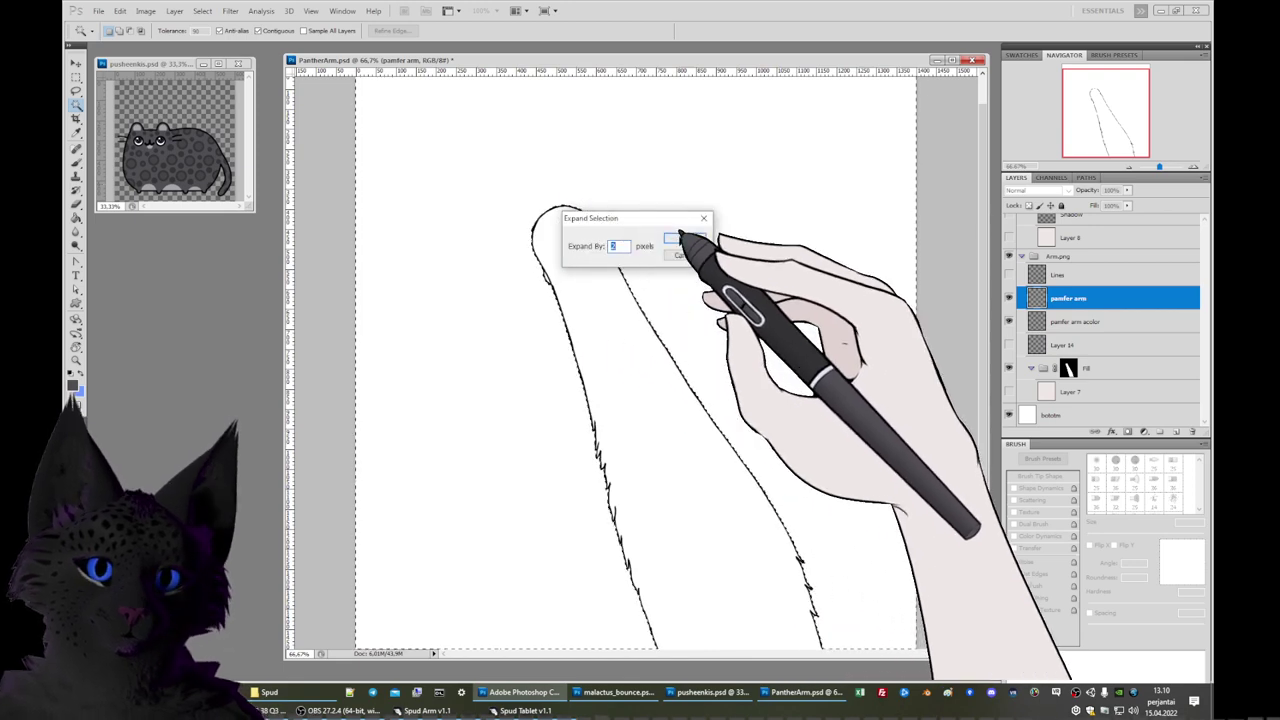
pyautogui.click(690, 238)
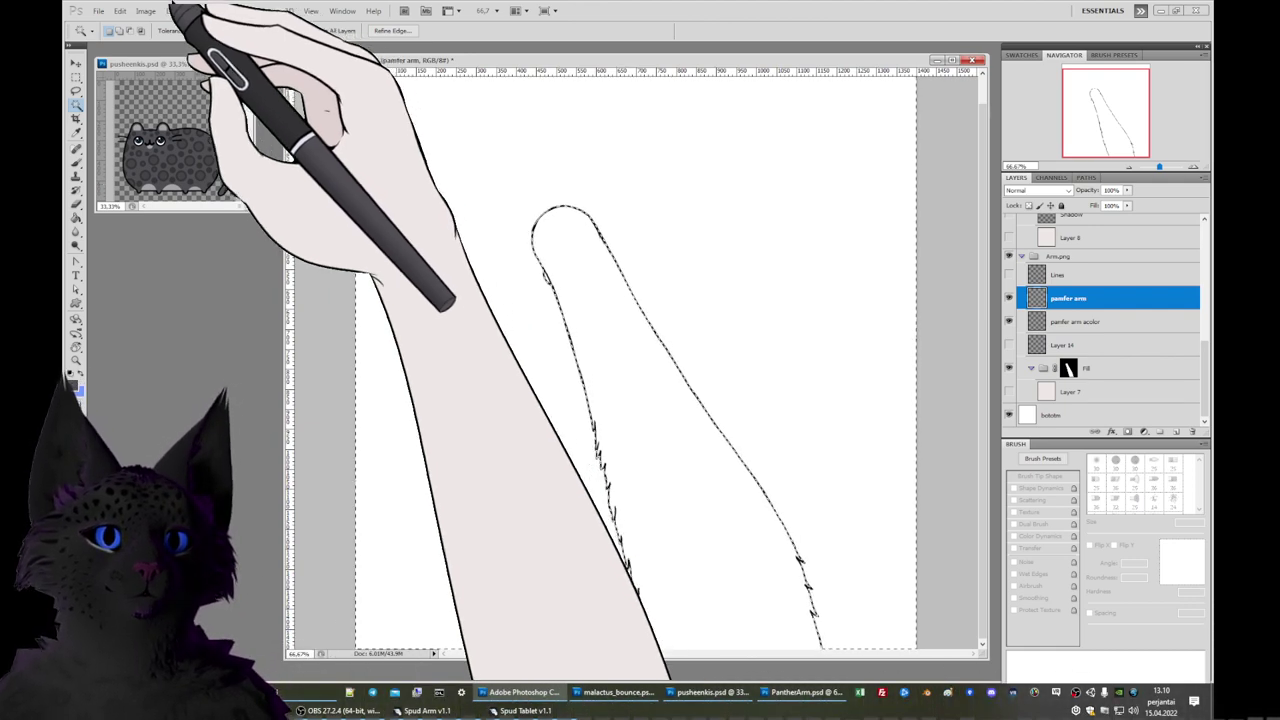
pyautogui.click(203, 10)
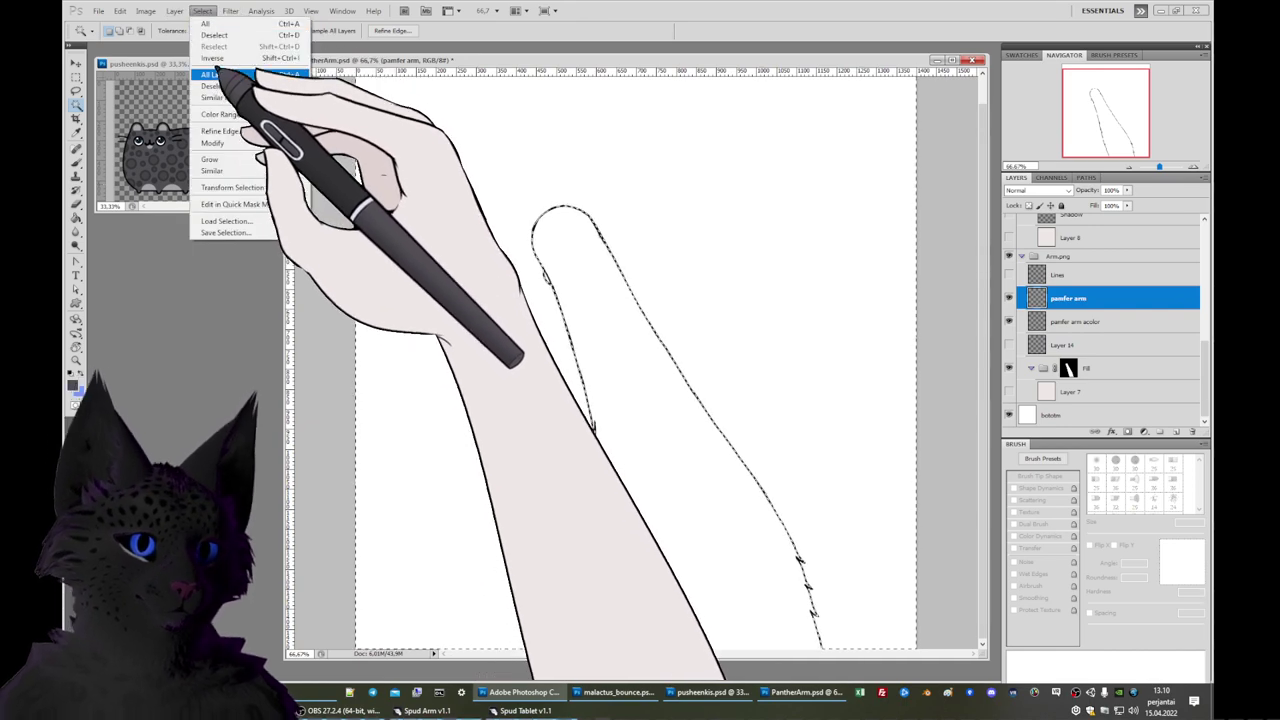
pyautogui.click(215, 63)
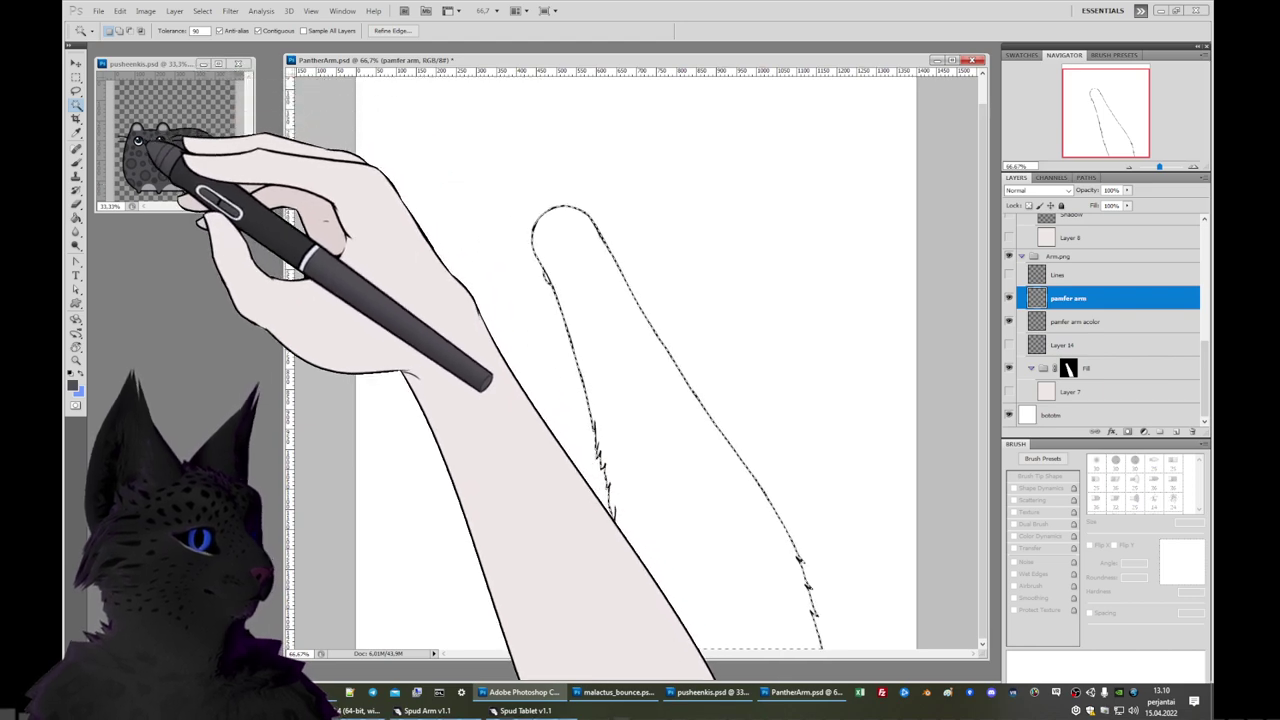
# Paint the selected arm area dark grey on the pamfer arm acolor layer with a 112 px brush, and deselect.
pyautogui.click(76, 162)
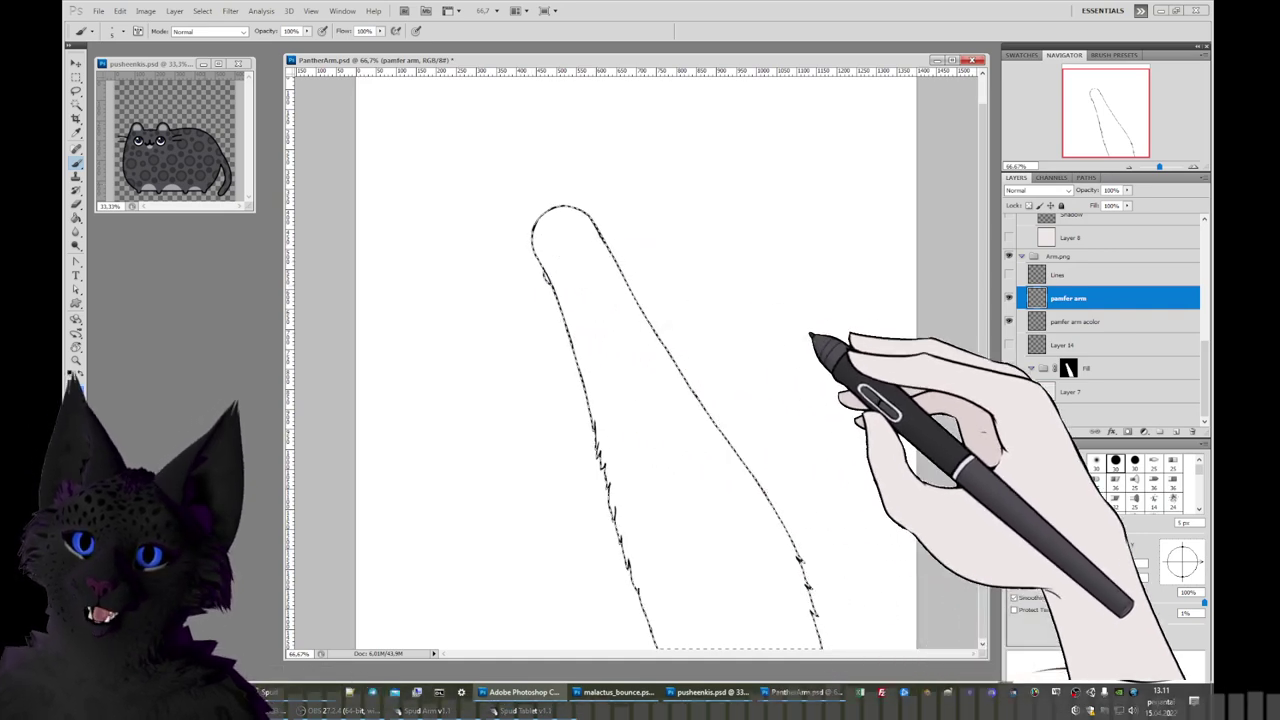
pyautogui.click(1070, 321)
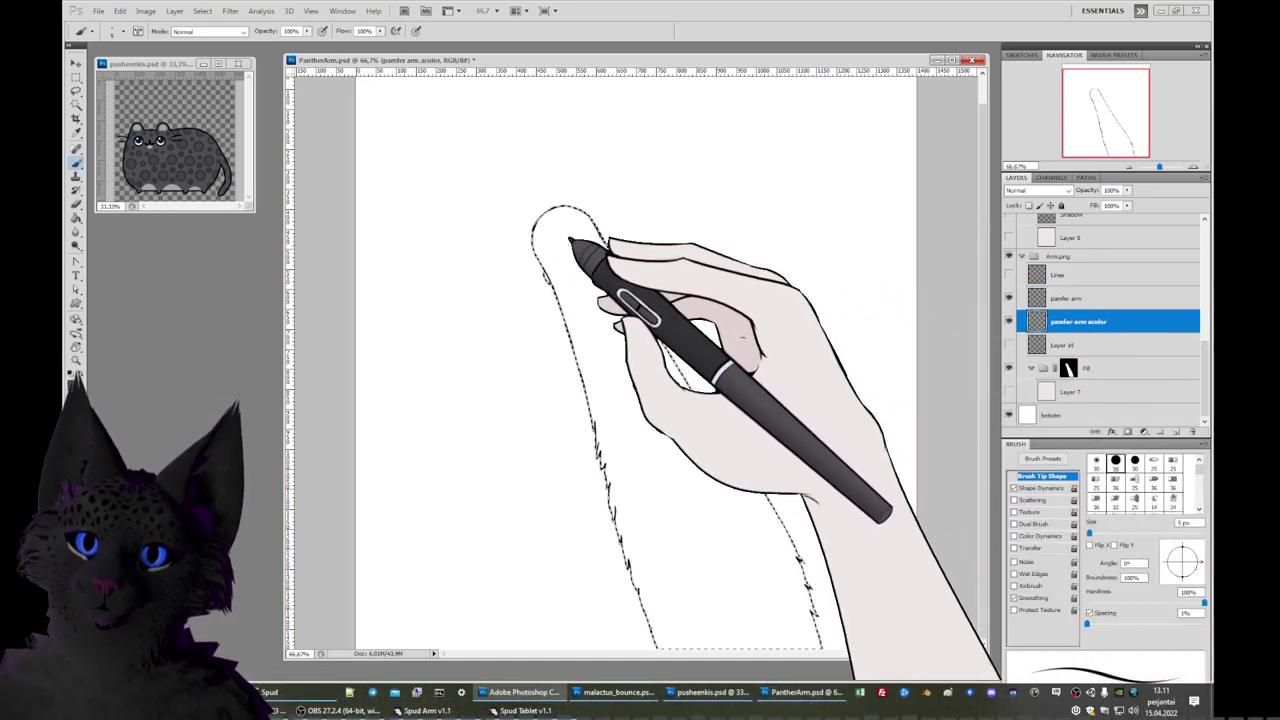
pyautogui.rightClick(586, 245)
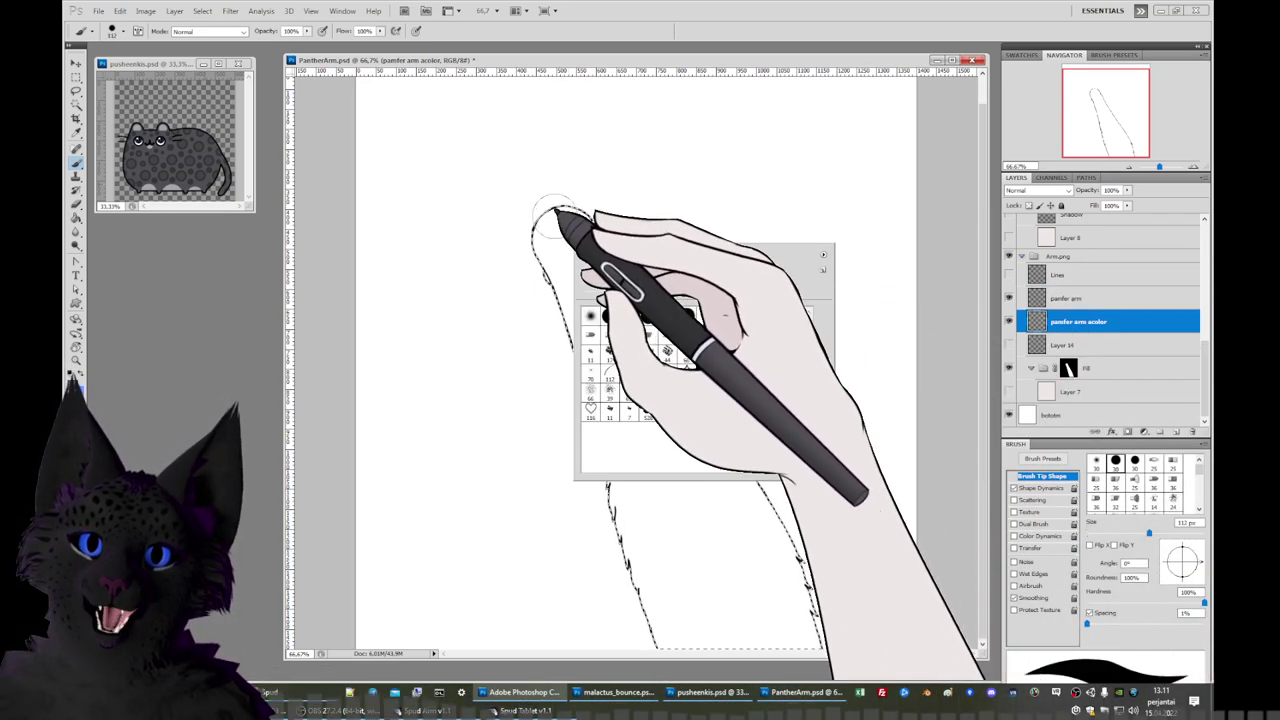
pyautogui.click(548, 236)
pyautogui.moveTo(563, 233)
pyautogui.mouseDown()
pyautogui.moveTo(595, 193)
pyautogui.moveTo(575, 303)
pyautogui.moveTo(584, 318)
pyautogui.moveTo(614, 253)
pyautogui.moveTo(775, 565)
pyautogui.mouseUp()
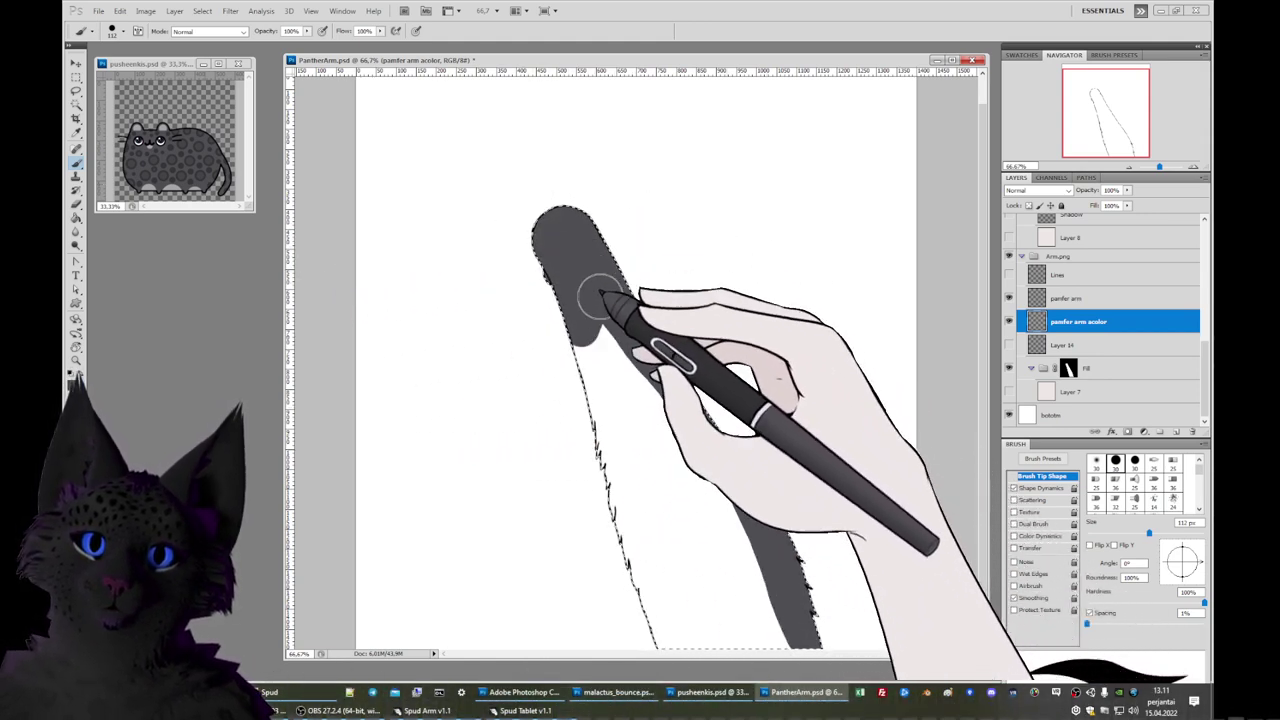
pyautogui.moveTo(625, 338); pyautogui.dragTo(638, 360)
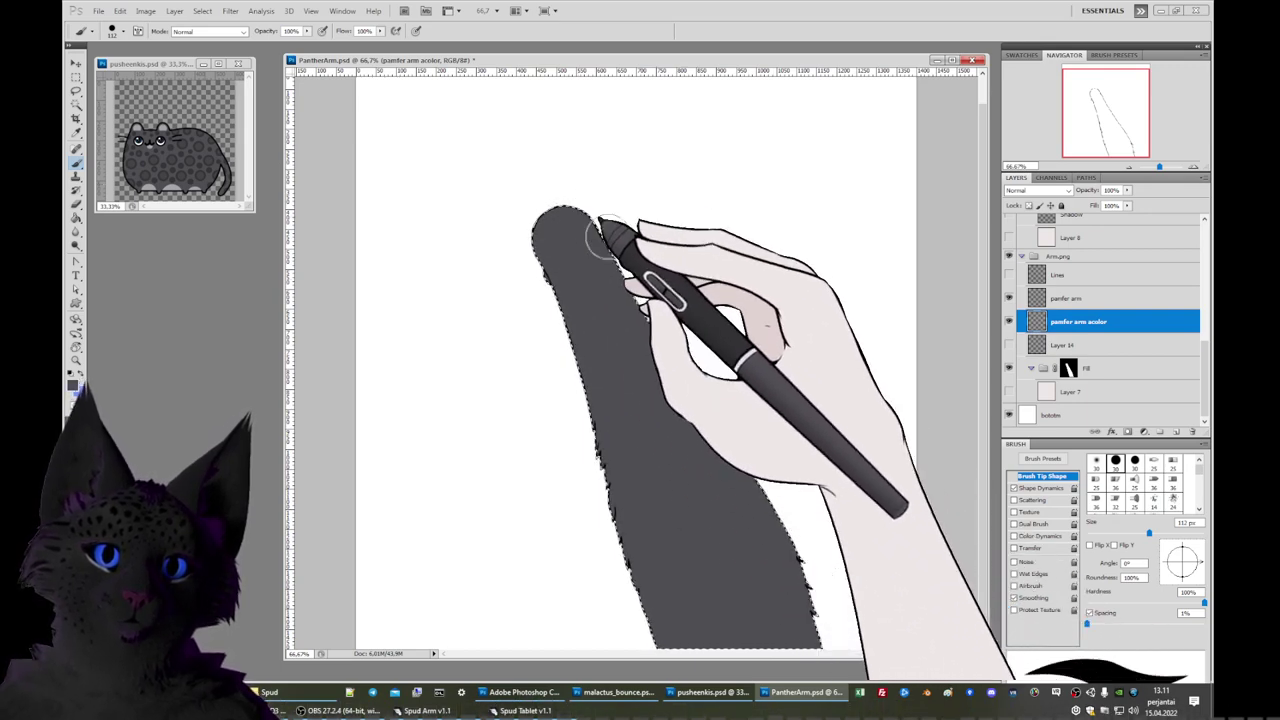
pyautogui.moveTo(800, 628); pyautogui.dragTo(673, 468)
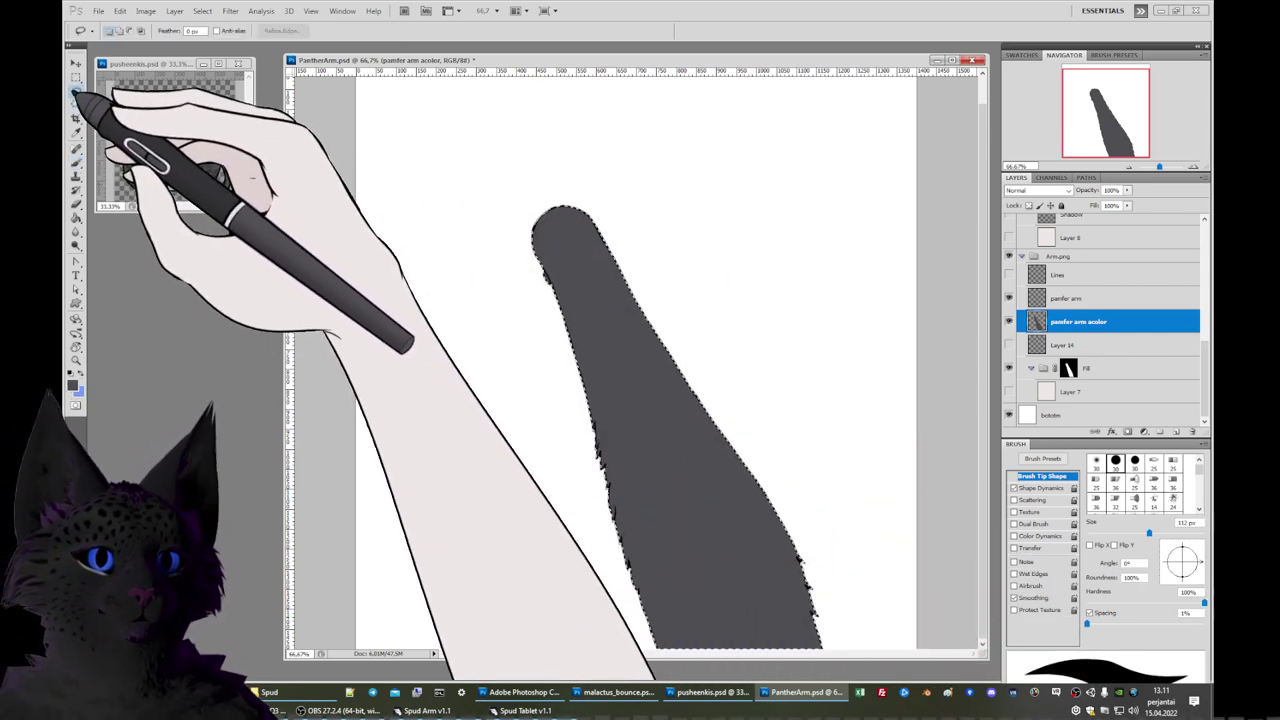
pyautogui.click(75, 91)
pyautogui.hotkey('ctrl', 'd')
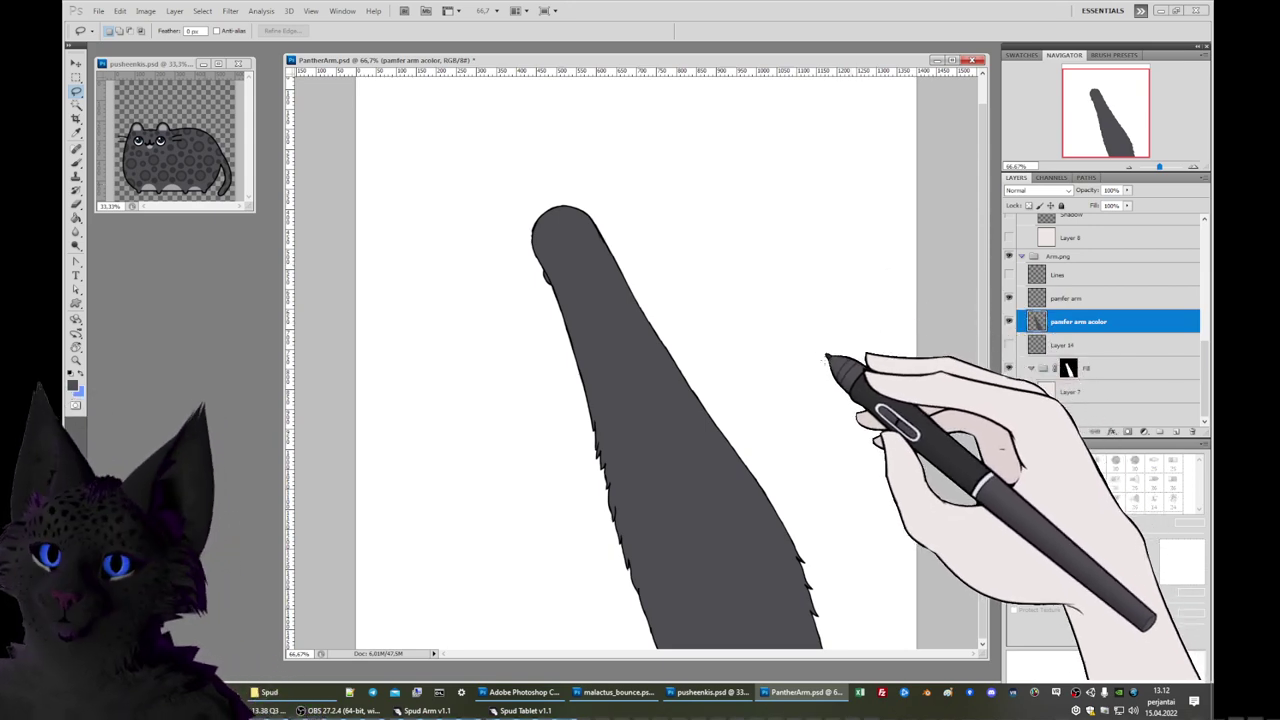
# Lock the pamfer arm layer's transparent pixels and sample the black outline colour from the cat drawing in pusheenkis.psd.
pyautogui.press('F5')
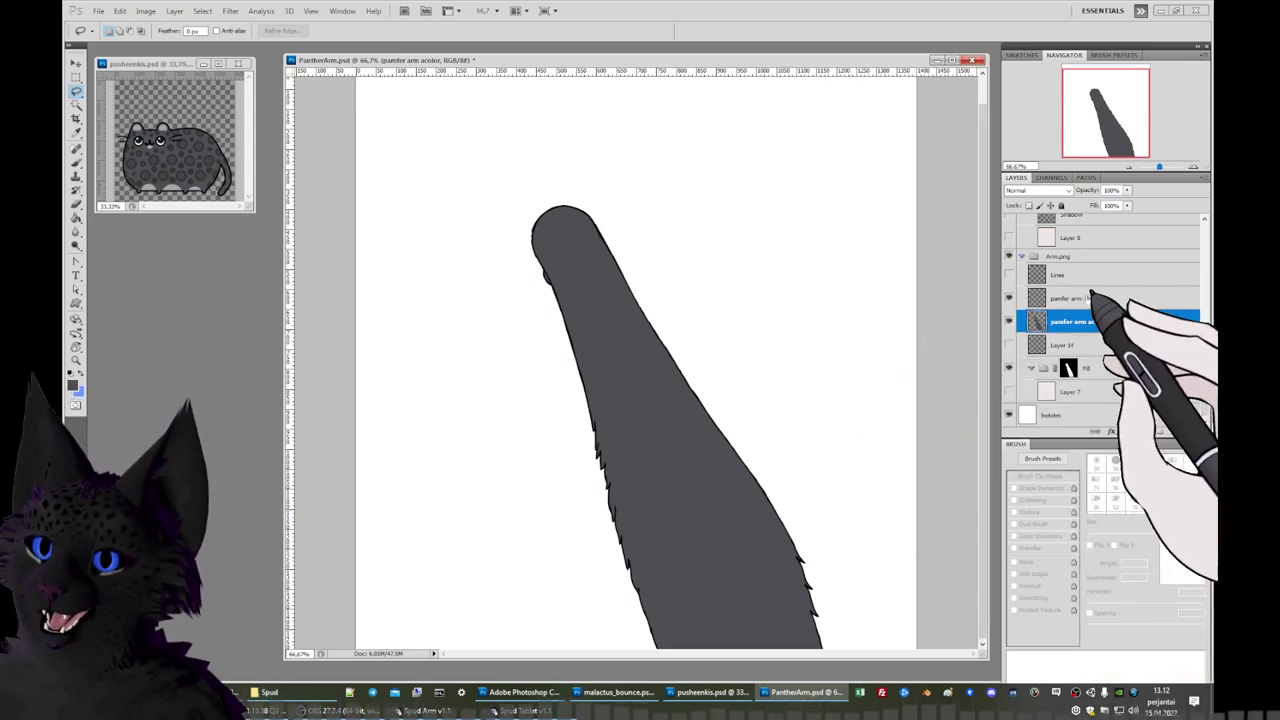
pyautogui.click(1095, 297)
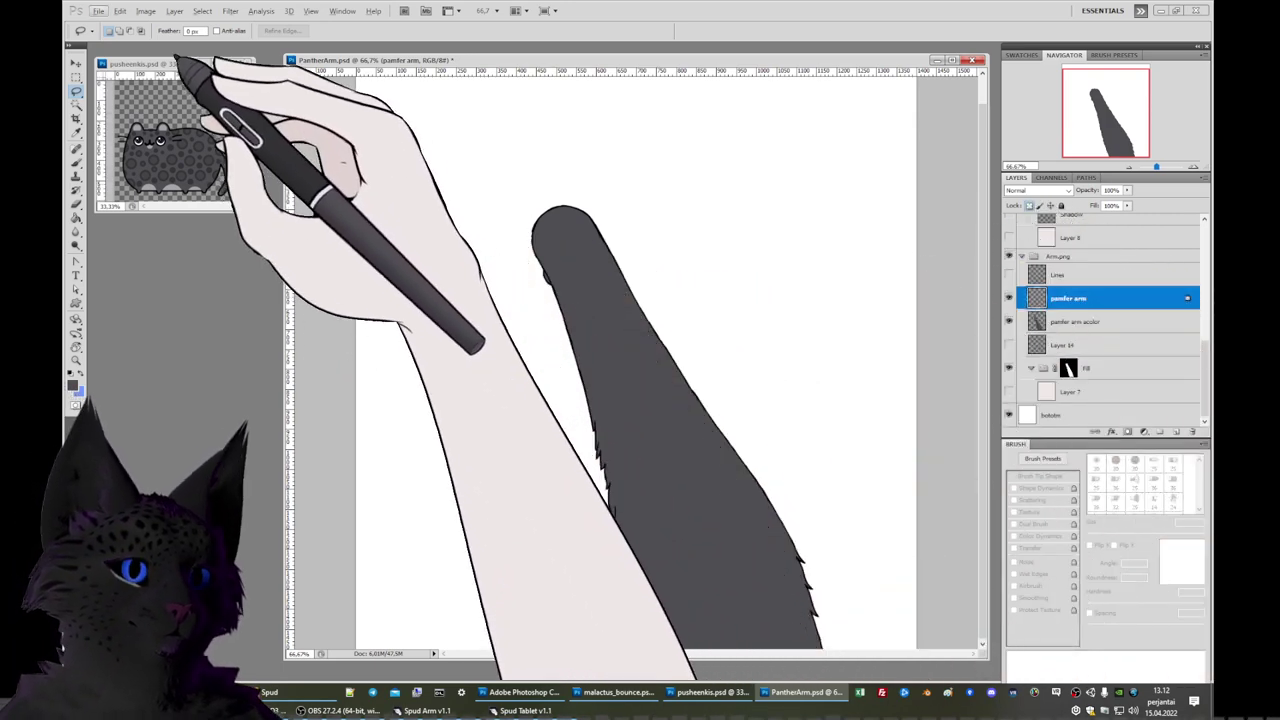
pyautogui.click(175, 63)
pyautogui.press('b')
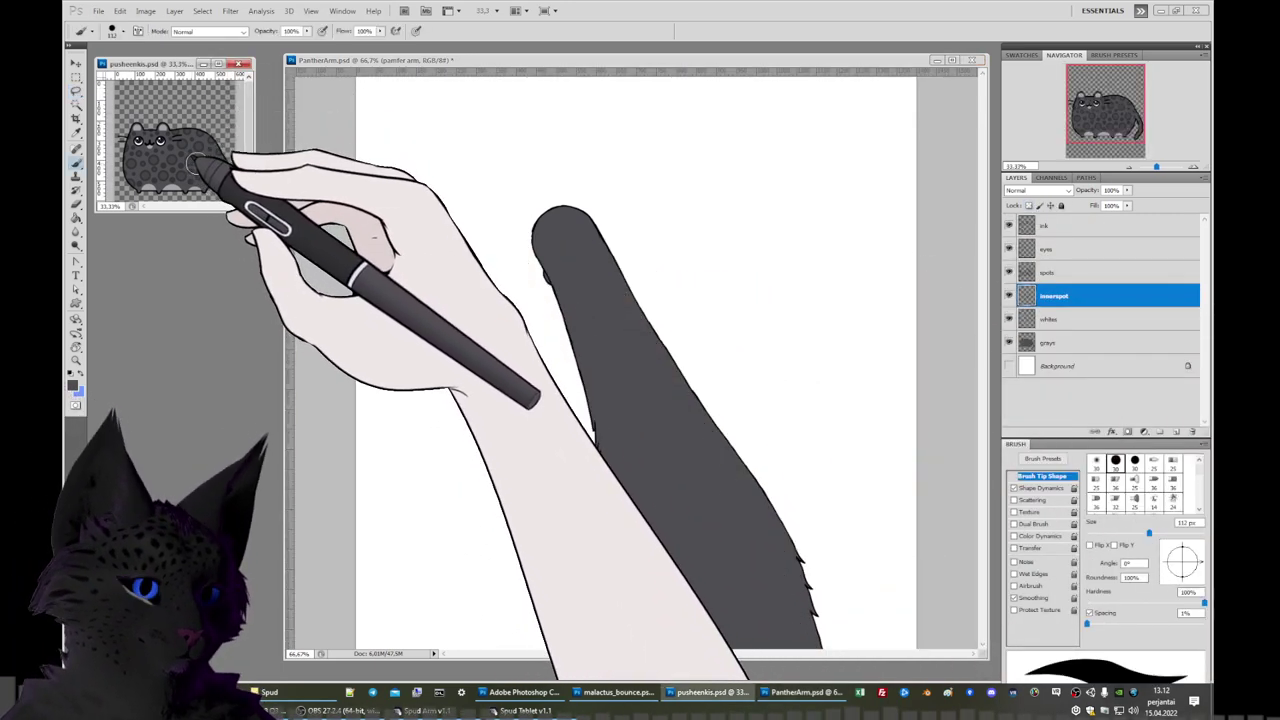
pyautogui.click(1197, 166)
pyautogui.moveTo(1197, 172)
pyautogui.mouseDown()
pyautogui.moveTo(1197, 140)
pyautogui.moveTo(1181, 140)
pyautogui.moveTo(1180, 173)
pyautogui.moveTo(1200, 150)
pyautogui.mouseUp()
pyautogui.hotkey('ctrl', '+')
pyautogui.hotkey('ctrl', '+')
pyautogui.hotkey('ctrl', '+')
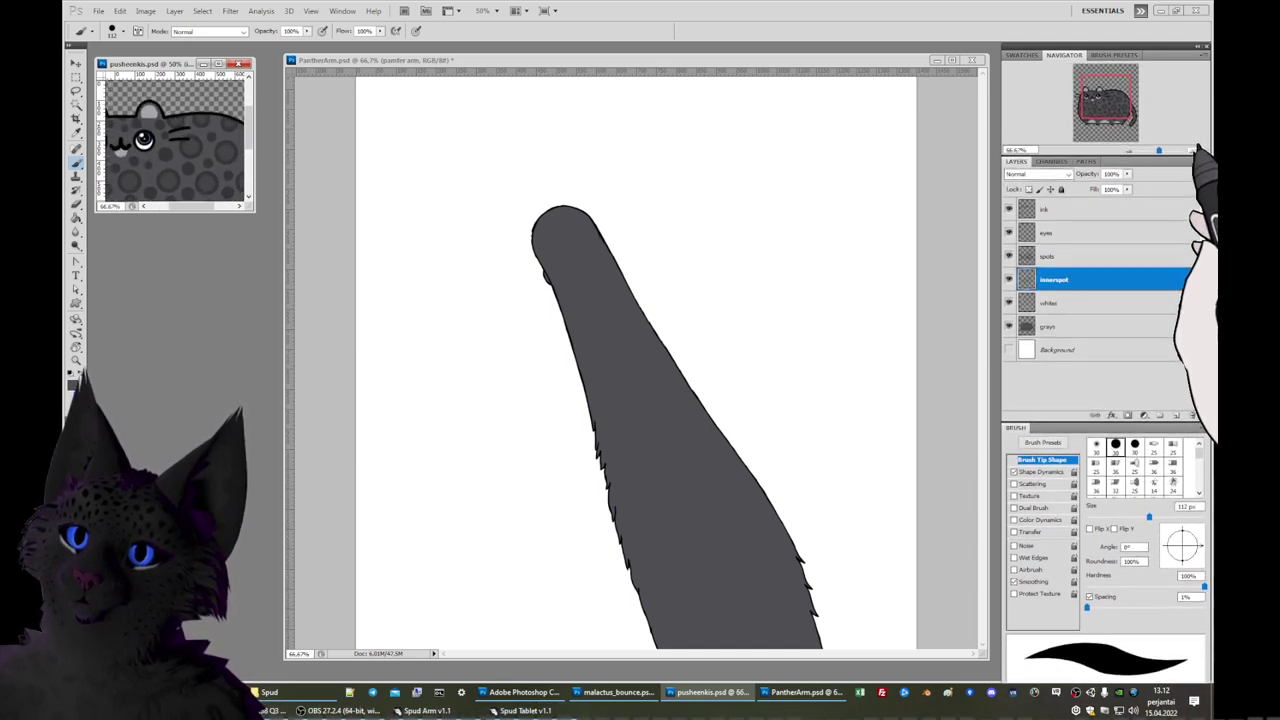
pyautogui.moveTo(1114, 120); pyautogui.dragTo(1106, 92)
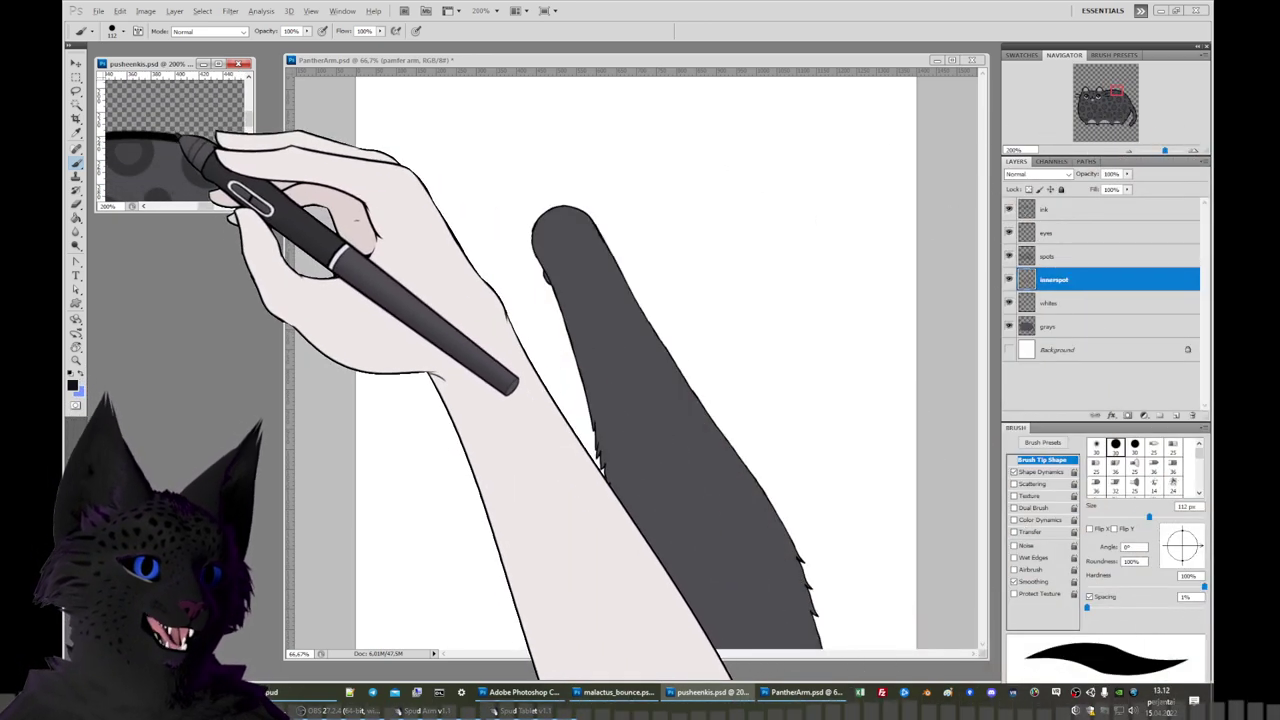
pyautogui.click(645, 60)
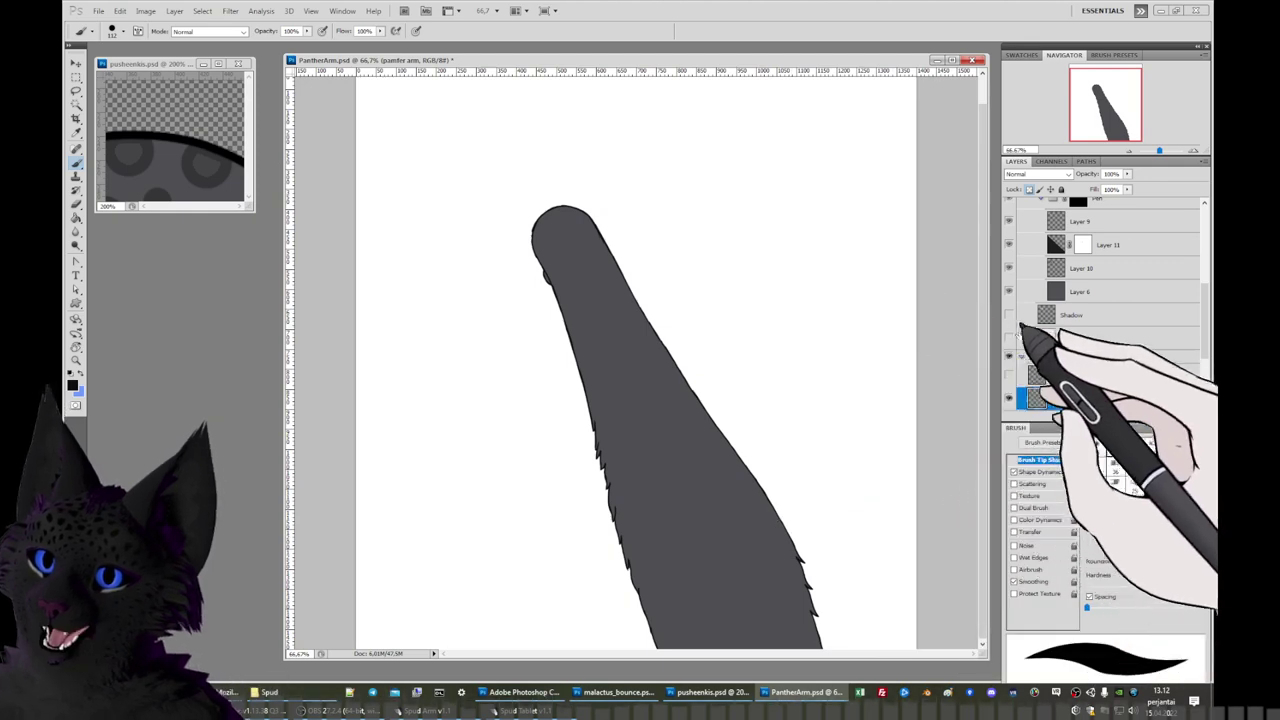
# Show the pamfer paw line art in the Hand.png group, keeping the Layer 12 sketches hidden.
pyautogui.moveTo(1208, 335); pyautogui.dragTo(1210, 262)
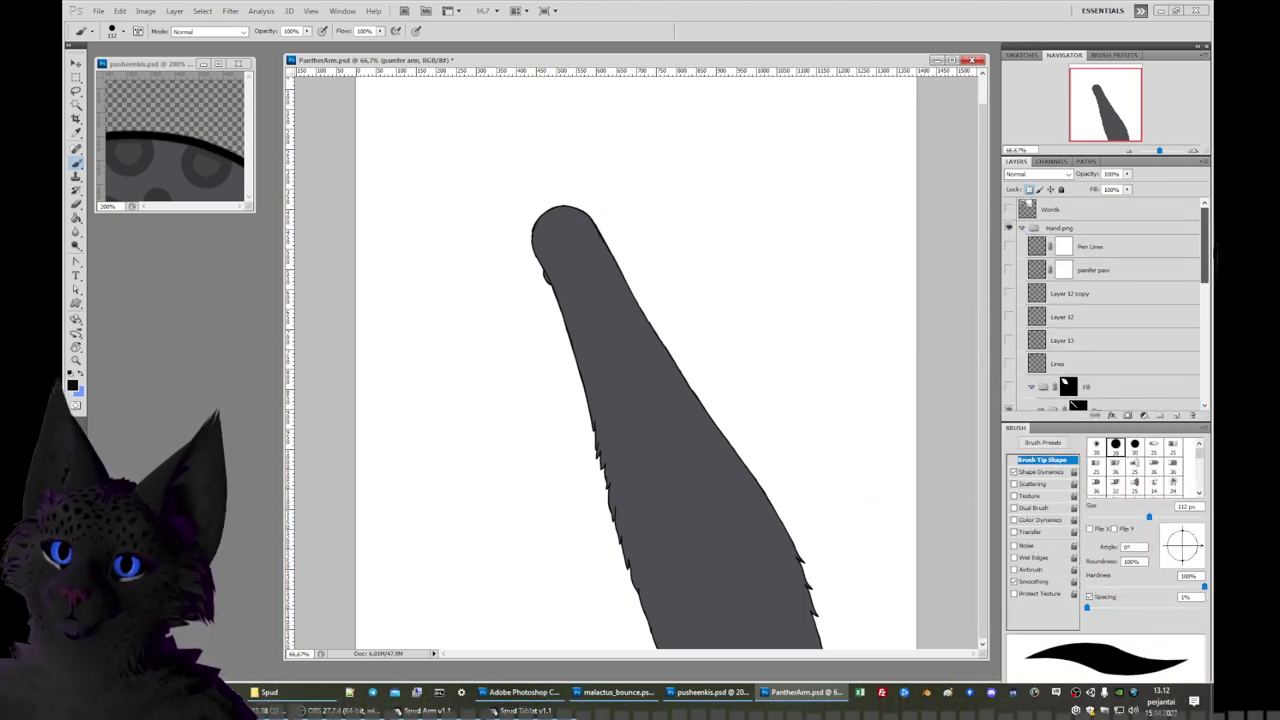
pyautogui.click(1010, 294)
pyautogui.click(1010, 317)
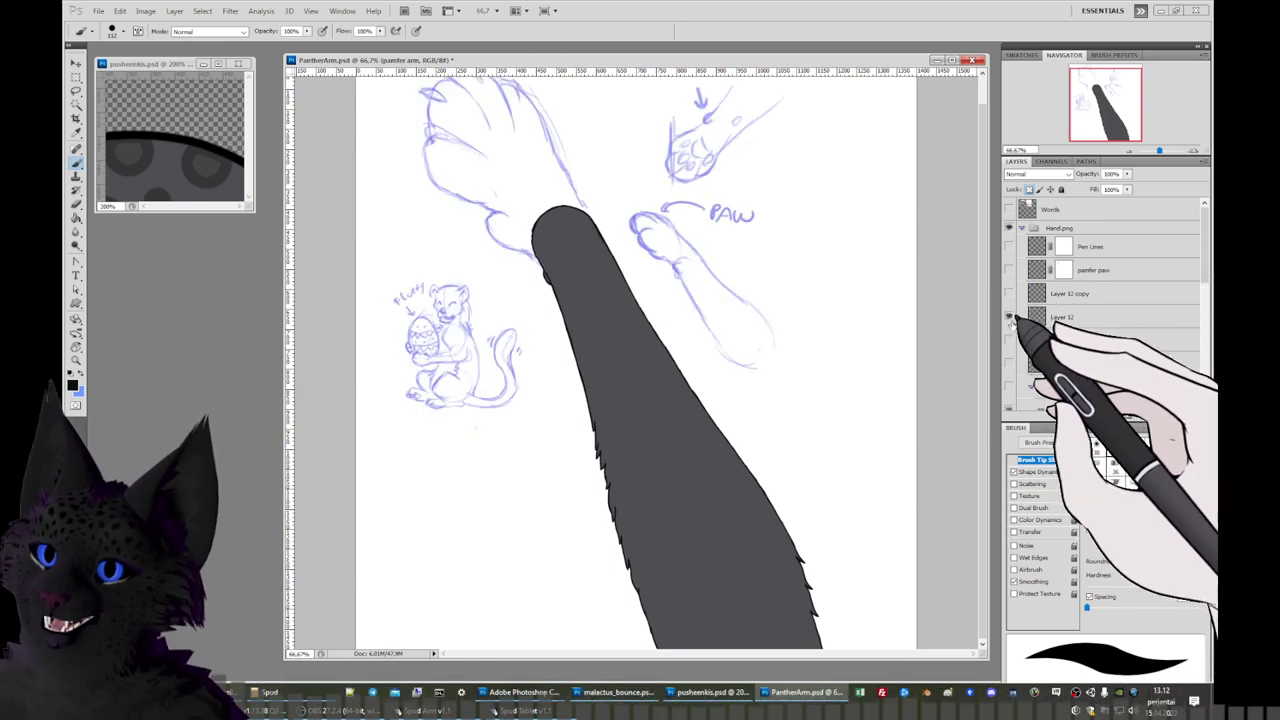
pyautogui.moveTo(1012, 317); pyautogui.dragTo(1010, 294)
pyautogui.click(1009, 270)
pyautogui.click(1009, 247)
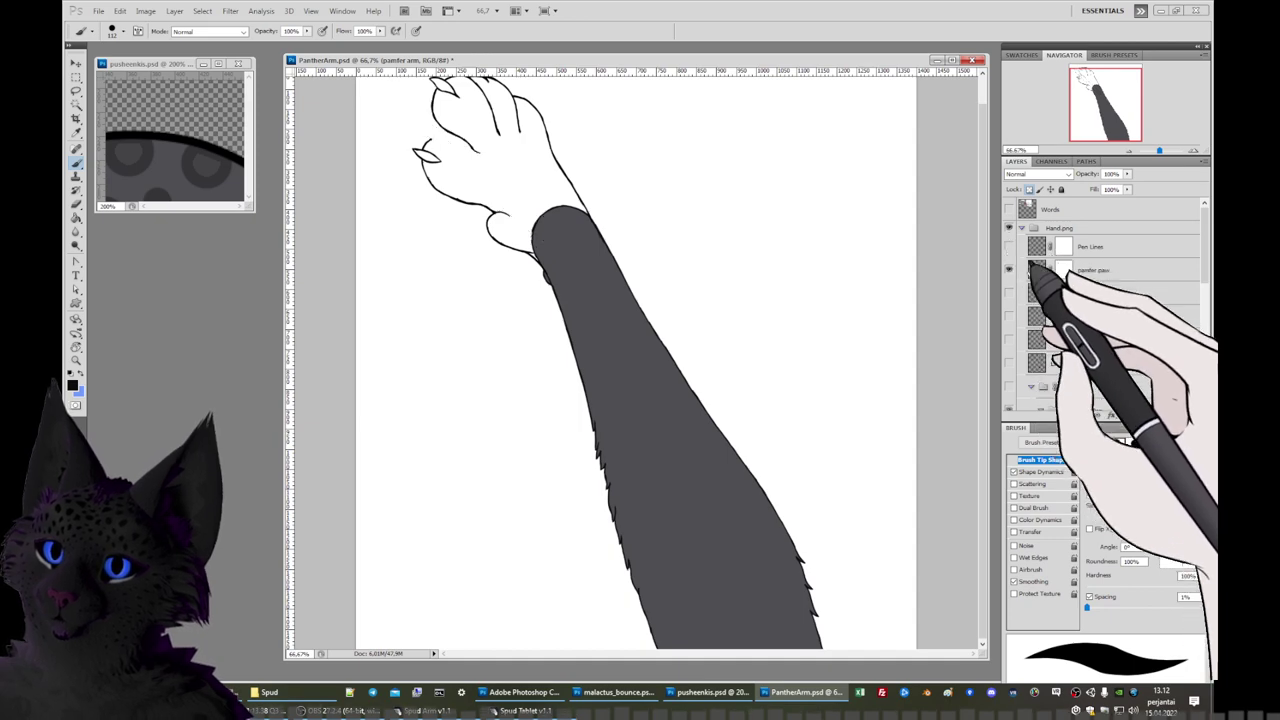
# Add a new layer directly below pamfer paw and name it "pawsie color thingyl lae".
pyautogui.click(1097, 270)
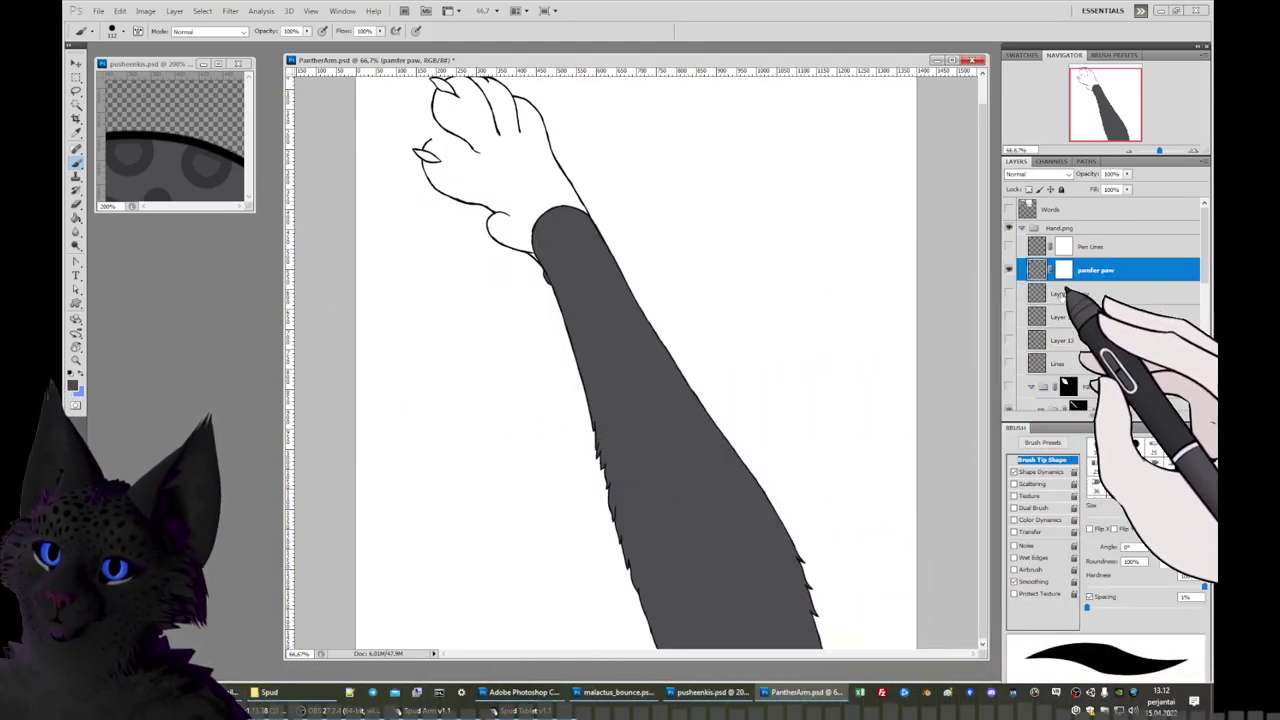
pyautogui.click(1070, 293)
pyautogui.click(1176, 415)
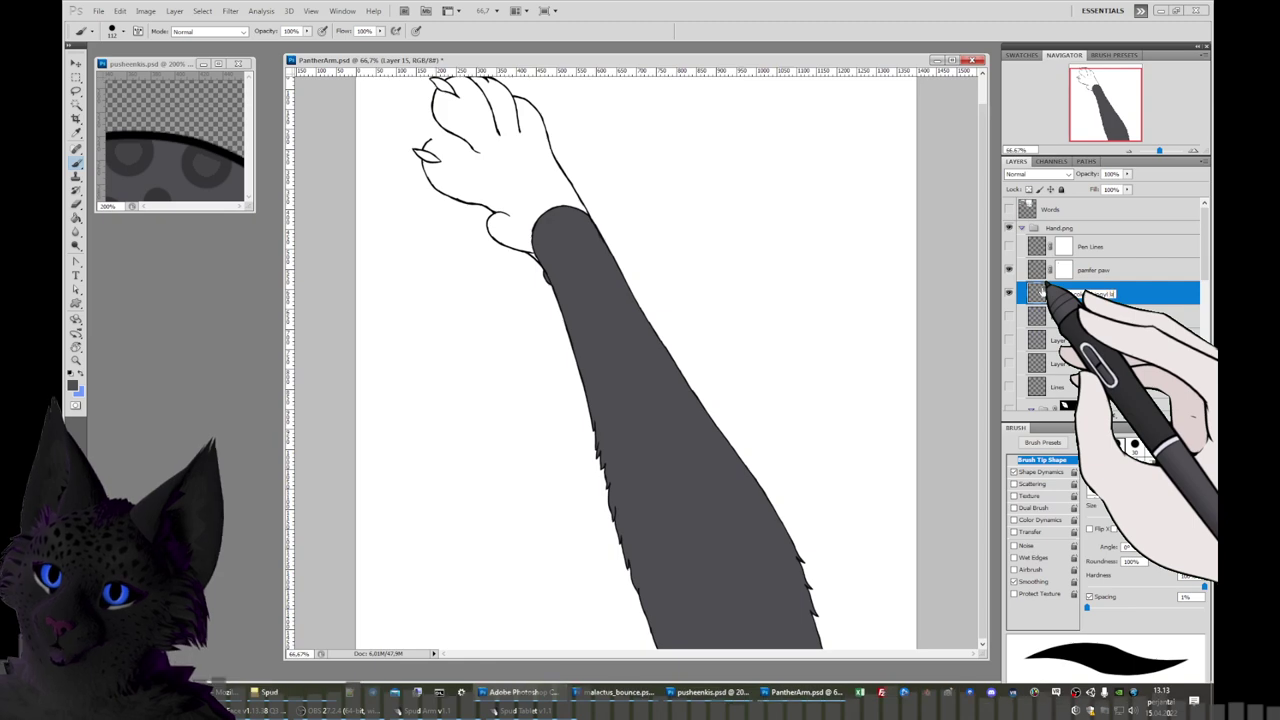
pyautogui.press('Return')
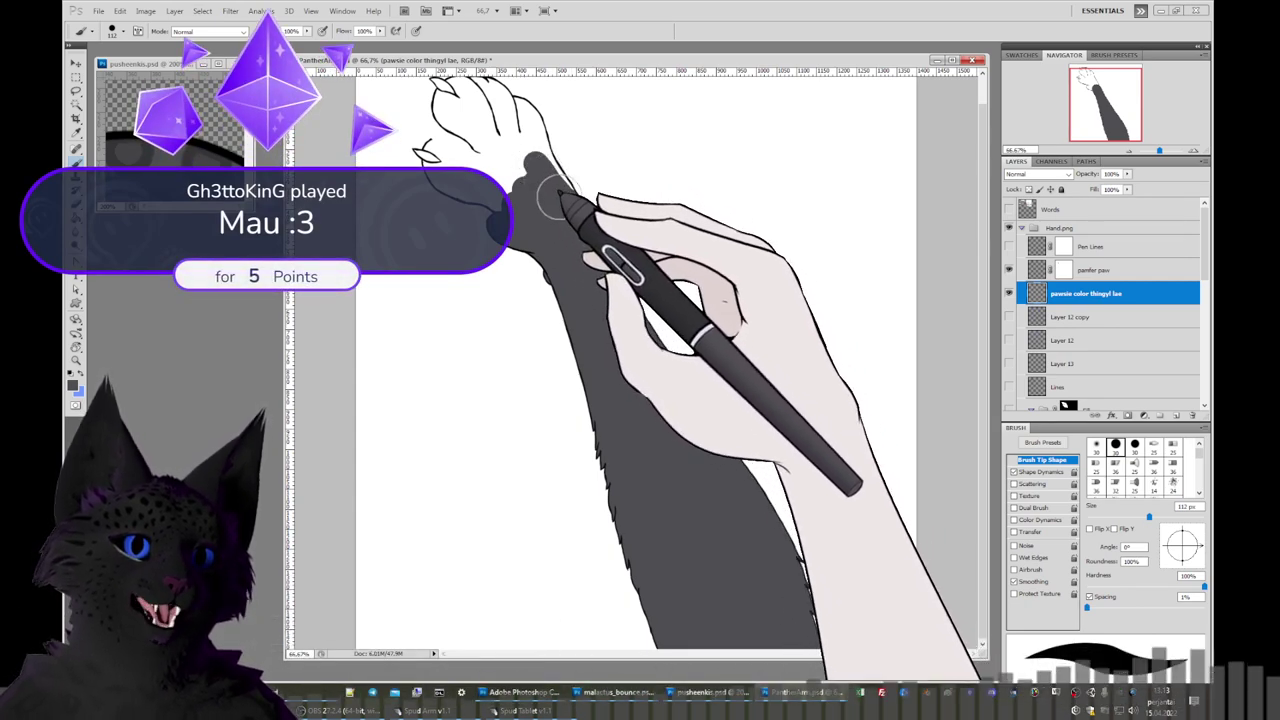
# Paint the wrist edge and the outer toe of the paw dark grey with a 33 px brush.
pyautogui.click(1193, 150)
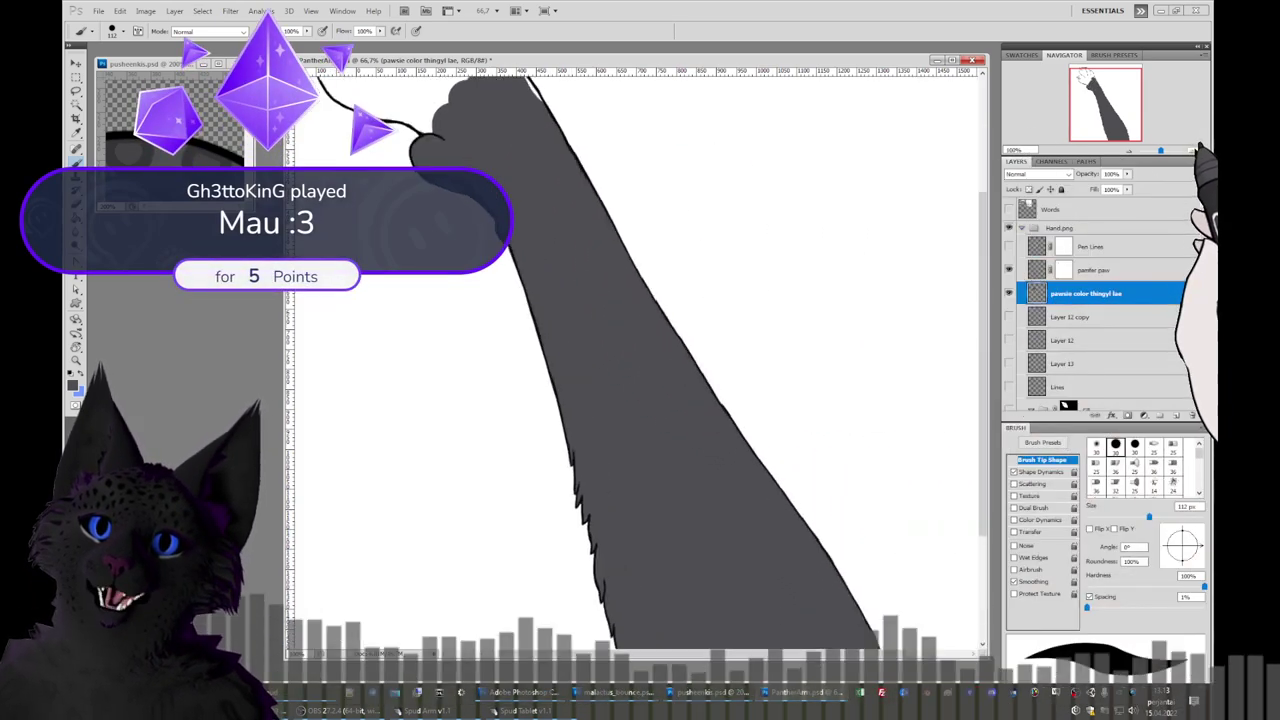
pyautogui.click(1193, 150)
pyautogui.click(1094, 86)
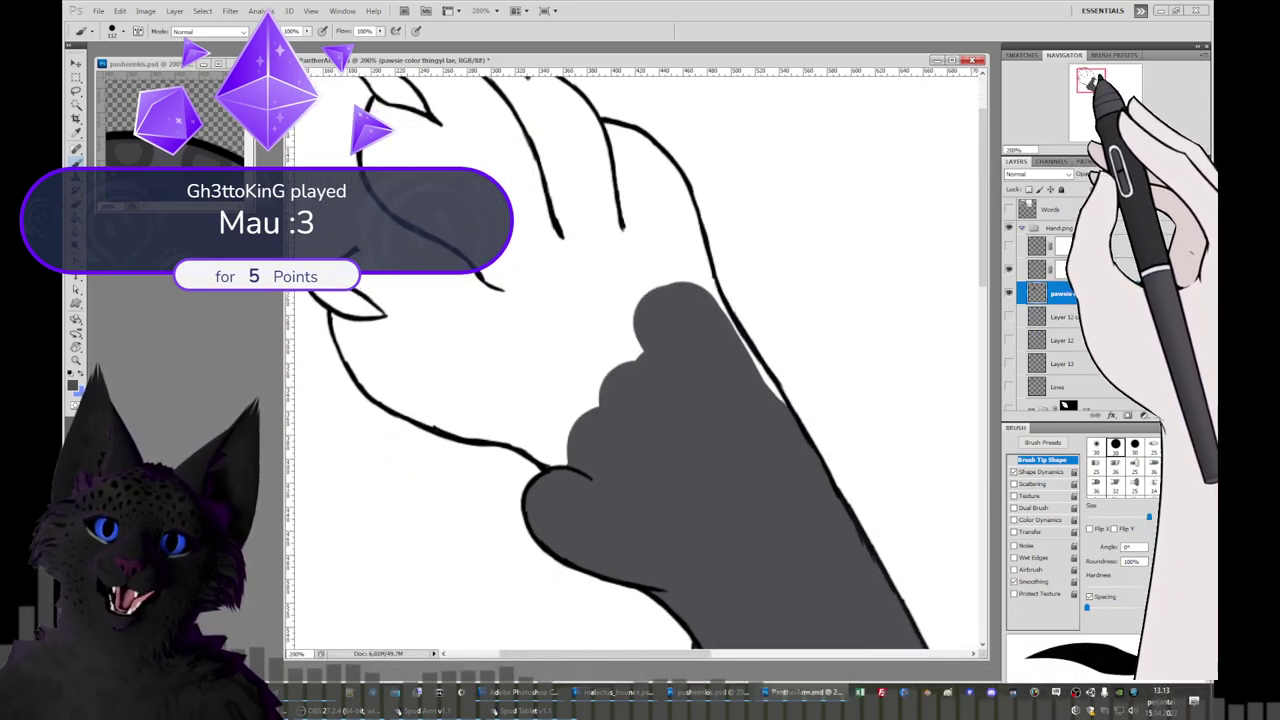
pyautogui.rightClick(656, 396)
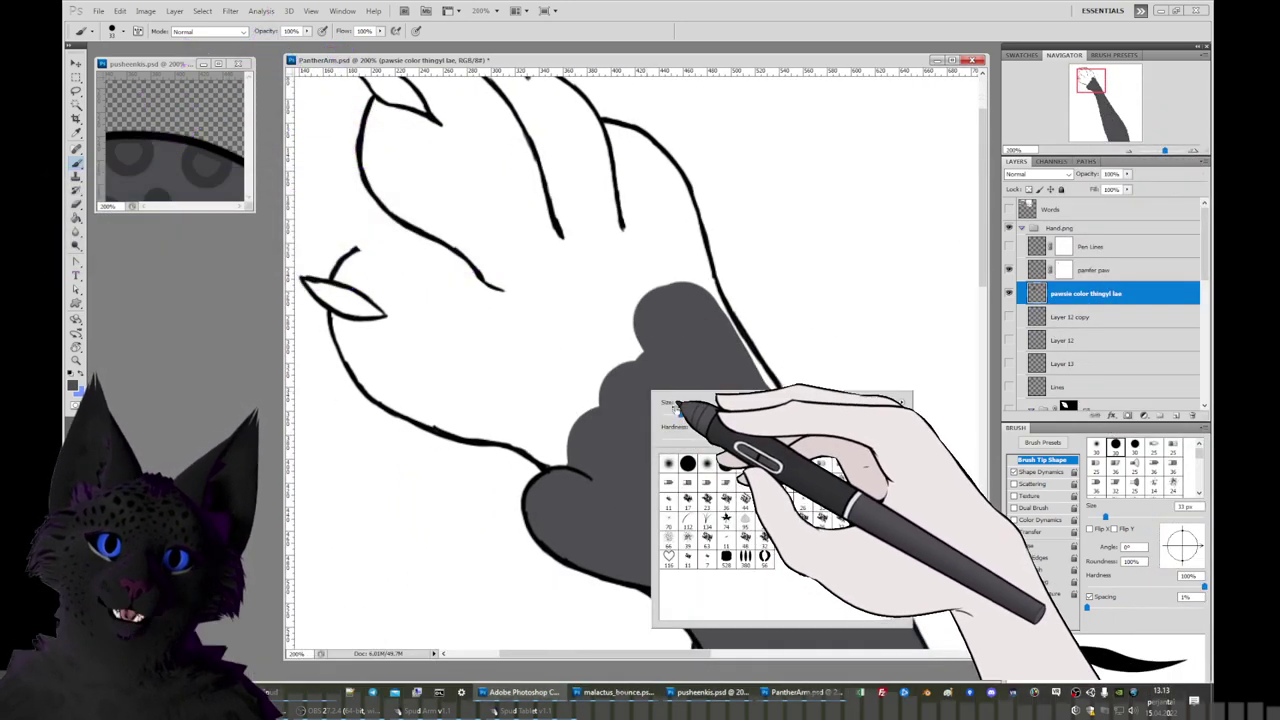
pyautogui.moveTo(615, 312)
pyautogui.mouseDown()
pyautogui.moveTo(636, 357)
pyautogui.moveTo(643, 309)
pyautogui.moveTo(723, 392)
pyautogui.moveTo(770, 403)
pyautogui.mouseUp()
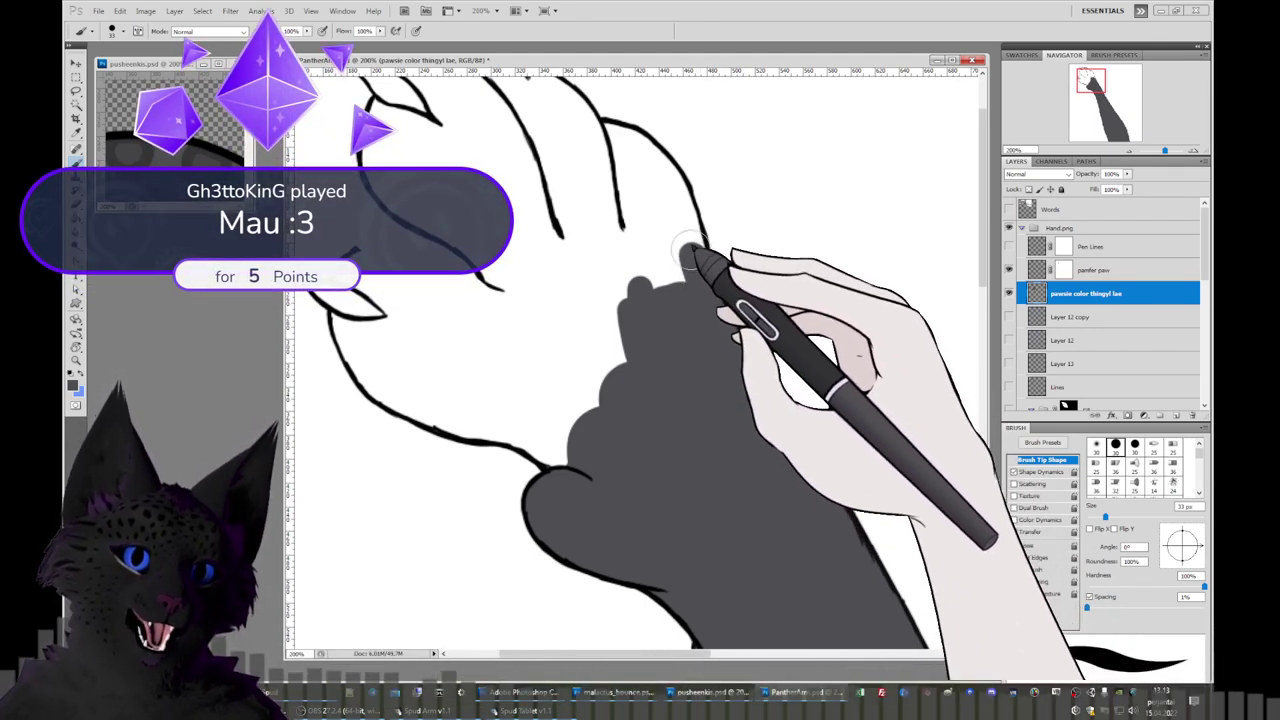
pyautogui.moveTo(690, 250)
pyautogui.mouseDown()
pyautogui.moveTo(668, 287)
pyautogui.moveTo(645, 264)
pyautogui.moveTo(633, 278)
pyautogui.moveTo(637, 232)
pyautogui.moveTo(687, 234)
pyautogui.moveTo(647, 150)
pyautogui.moveTo(640, 187)
pyautogui.moveTo(616, 190)
pyautogui.moveTo(640, 150)
pyautogui.moveTo(608, 135)
pyautogui.mouseUp()
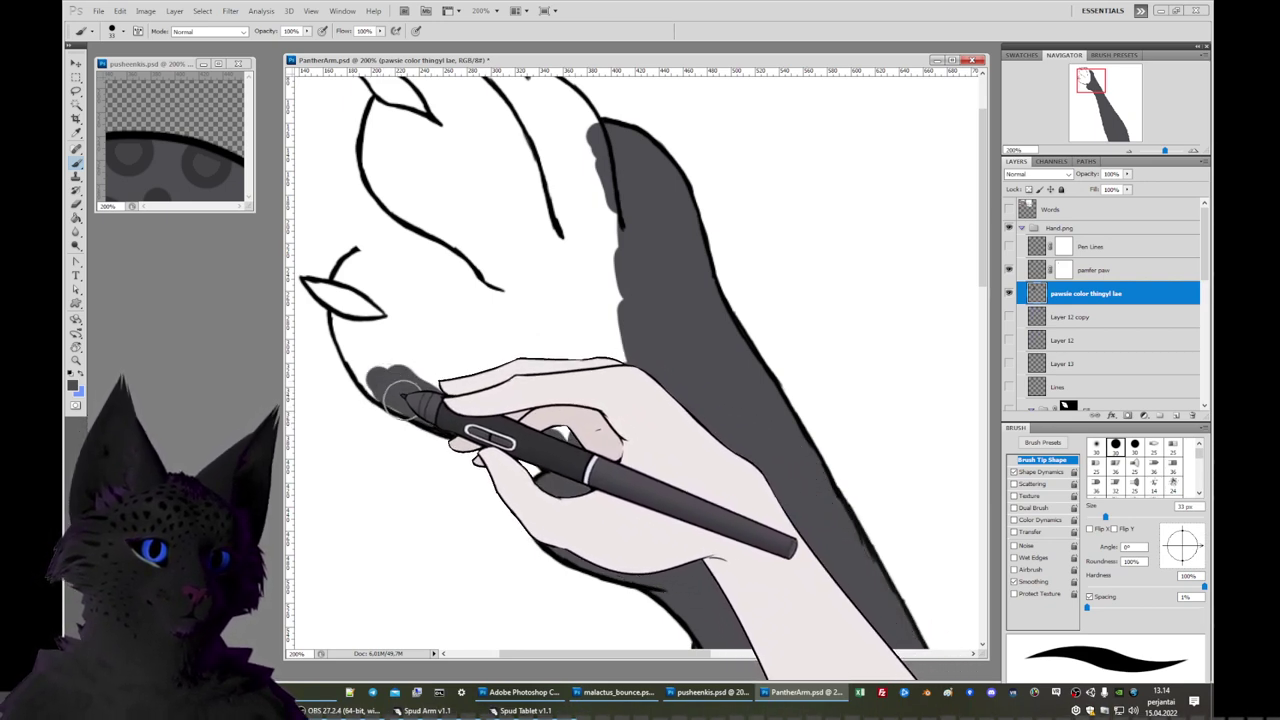
# Fill the lower toe, the palm and the remaining upper toes with dark grey inside the paw outline.
pyautogui.moveTo(372, 378)
pyautogui.mouseDown()
pyautogui.moveTo(340, 312)
pyautogui.moveTo(359, 262)
pyautogui.moveTo(357, 304)
pyautogui.moveTo(405, 377)
pyautogui.moveTo(476, 408)
pyautogui.moveTo(585, 432)
pyautogui.moveTo(559, 421)
pyautogui.moveTo(598, 413)
pyautogui.moveTo(628, 334)
pyautogui.moveTo(615, 287)
pyautogui.moveTo(584, 343)
pyautogui.moveTo(538, 380)
pyautogui.moveTo(551, 394)
pyautogui.moveTo(543, 360)
pyautogui.moveTo(421, 341)
pyautogui.moveTo(423, 303)
pyautogui.moveTo(395, 295)
pyautogui.moveTo(380, 268)
pyautogui.moveTo(441, 322)
pyautogui.mouseUp()
pyautogui.moveTo(540, 328); pyautogui.dragTo(586, 243)
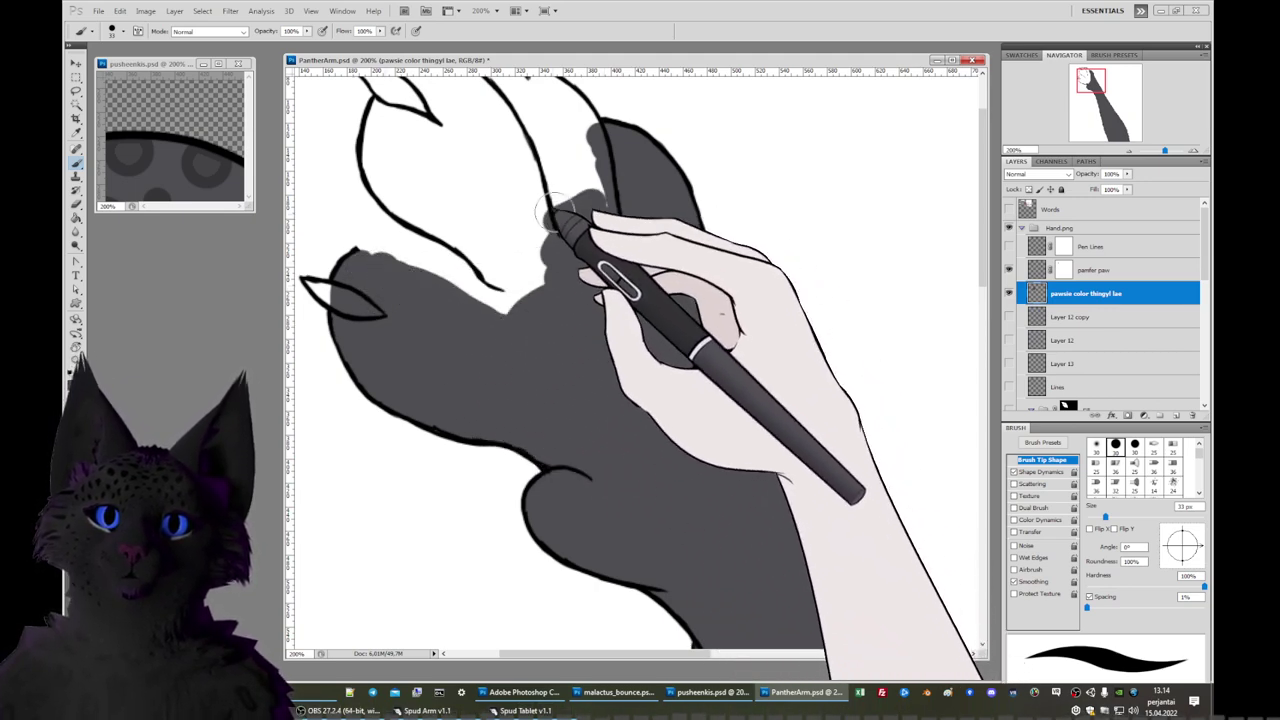
pyautogui.click(1083, 76)
pyautogui.moveTo(1083, 76); pyautogui.dragTo(1078, 72)
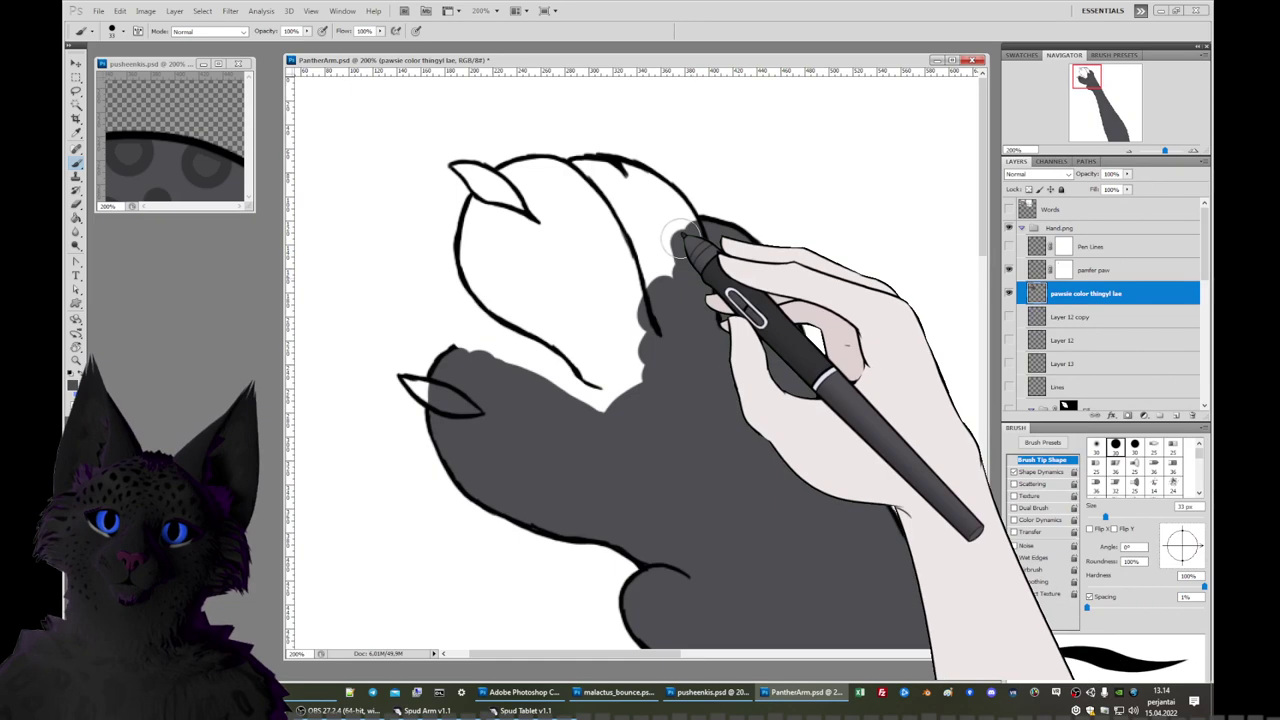
pyautogui.moveTo(679, 238); pyautogui.dragTo(617, 360)
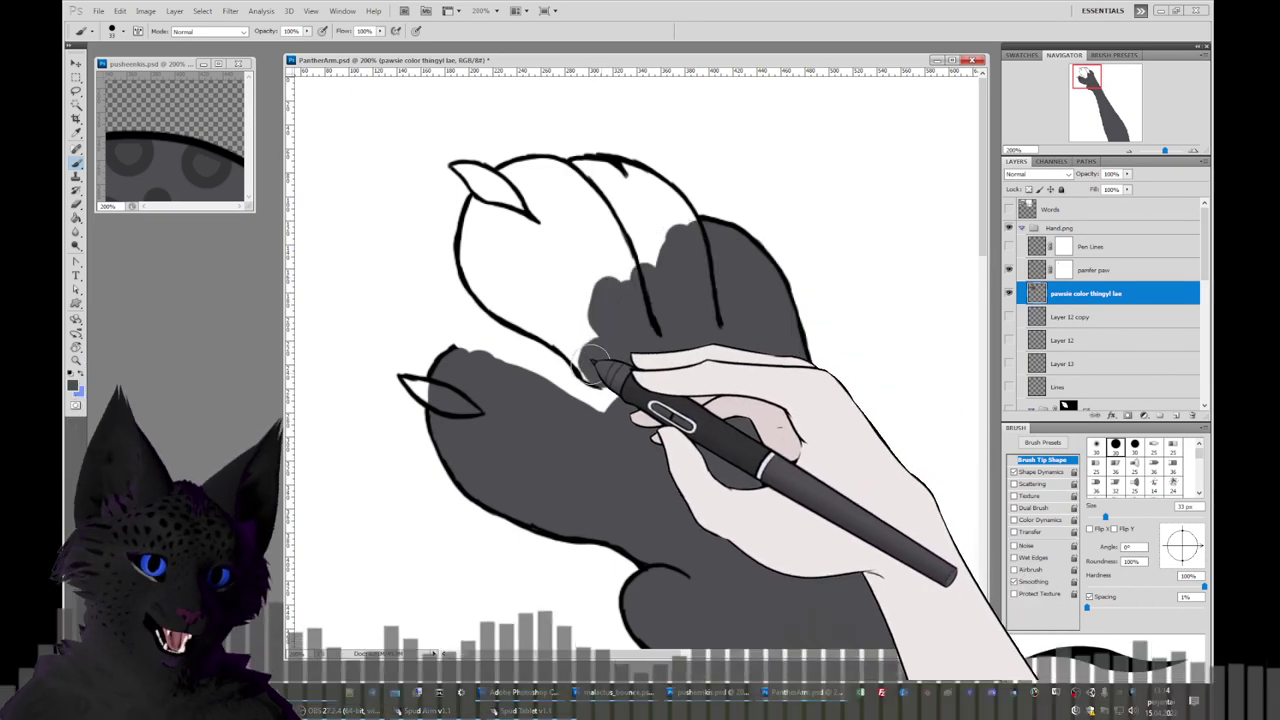
pyautogui.moveTo(608, 377)
pyautogui.mouseDown()
pyautogui.moveTo(563, 396)
pyautogui.moveTo(604, 404)
pyautogui.moveTo(589, 346)
pyautogui.moveTo(579, 352)
pyautogui.moveTo(489, 285)
pyautogui.moveTo(497, 300)
pyautogui.moveTo(472, 228)
pyautogui.moveTo(470, 245)
pyautogui.moveTo(487, 196)
pyautogui.moveTo(533, 166)
pyautogui.moveTo(591, 198)
pyautogui.moveTo(574, 175)
pyautogui.moveTo(584, 170)
pyautogui.moveTo(644, 185)
pyautogui.moveTo(617, 173)
pyautogui.moveTo(659, 192)
pyautogui.moveTo(685, 226)
pyautogui.moveTo(680, 250)
pyautogui.moveTo(663, 223)
pyautogui.moveTo(634, 266)
pyautogui.moveTo(553, 205)
pyautogui.moveTo(555, 250)
pyautogui.moveTo(509, 277)
pyautogui.moveTo(540, 265)
pyautogui.moveTo(614, 337)
pyautogui.mouseUp()
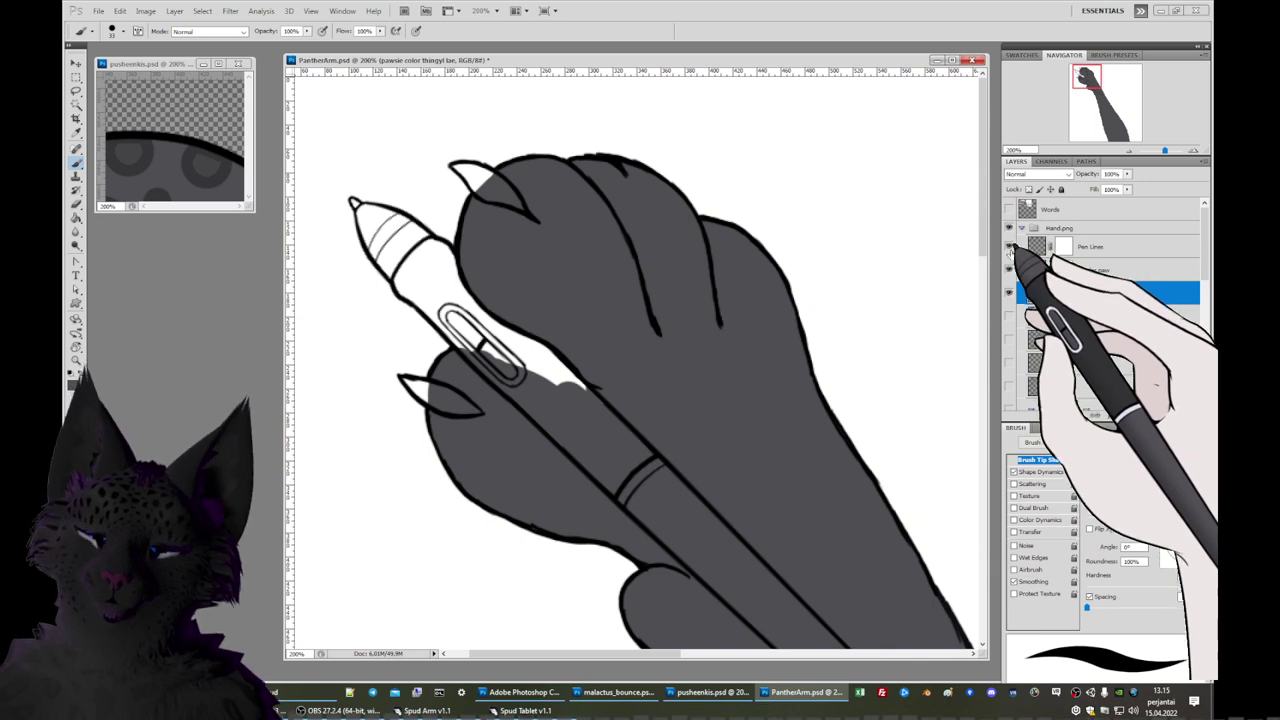
# Show the pen's line art and its fill layers together with the coloured paw.
pyautogui.moveTo(1210, 262)
pyautogui.mouseDown()
pyautogui.moveTo(1210, 315)
pyautogui.moveTo(1210, 262)
pyautogui.mouseUp()
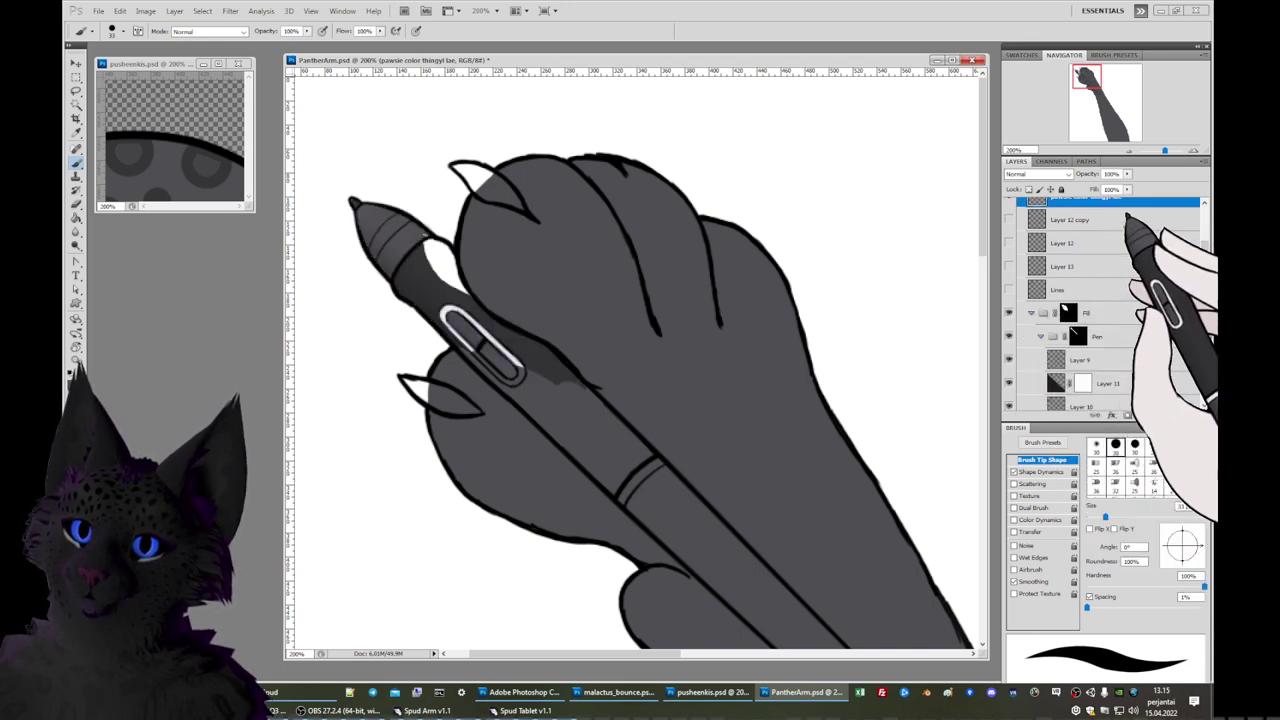
pyautogui.moveTo(1205, 258); pyautogui.dragTo(1205, 250)
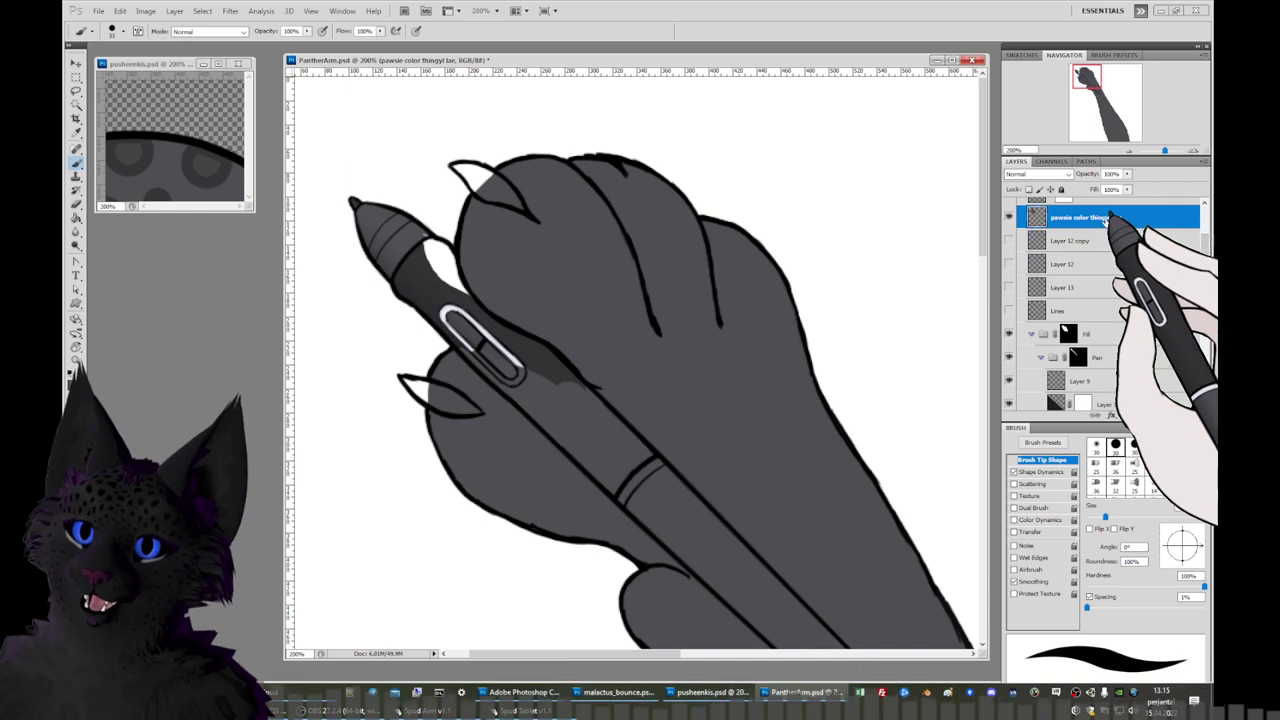
# Try to move the pawsie color thingyl lae layer into the Pen group above Layer 9.
pyautogui.moveTo(1108, 219); pyautogui.dragTo(1110, 312)
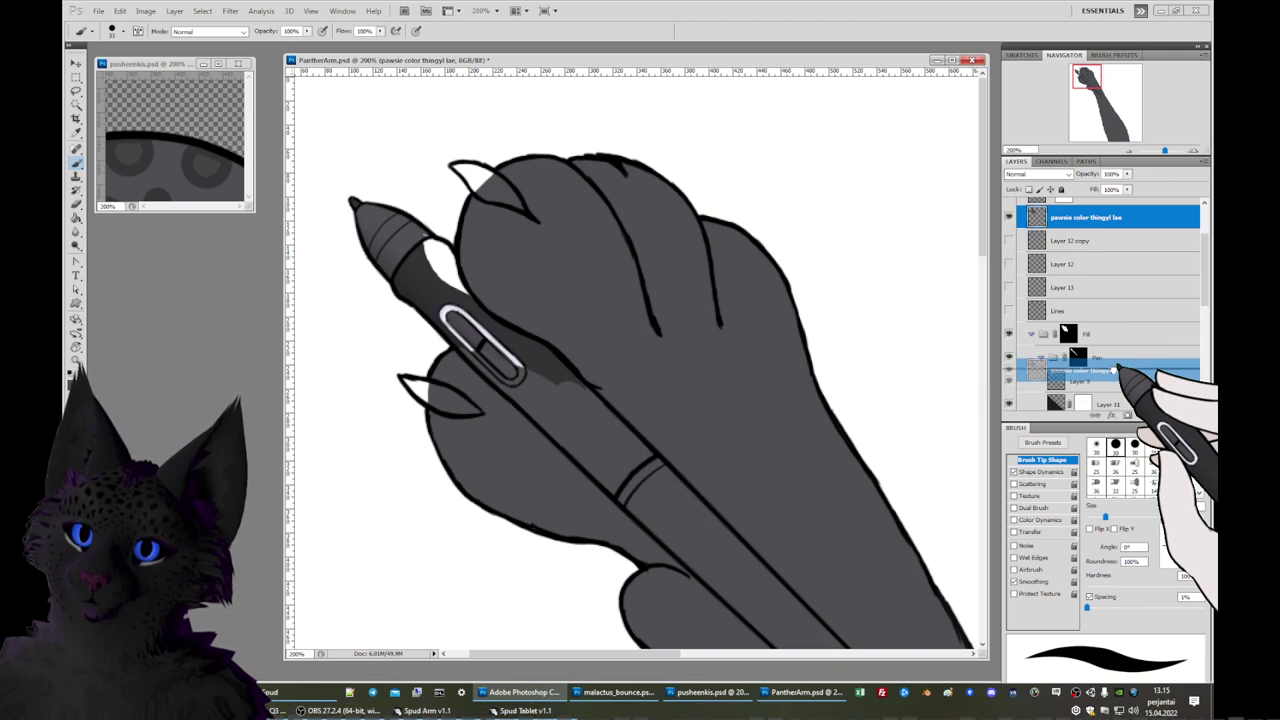
pyautogui.moveTo(1118, 370); pyautogui.dragTo(1115, 372)
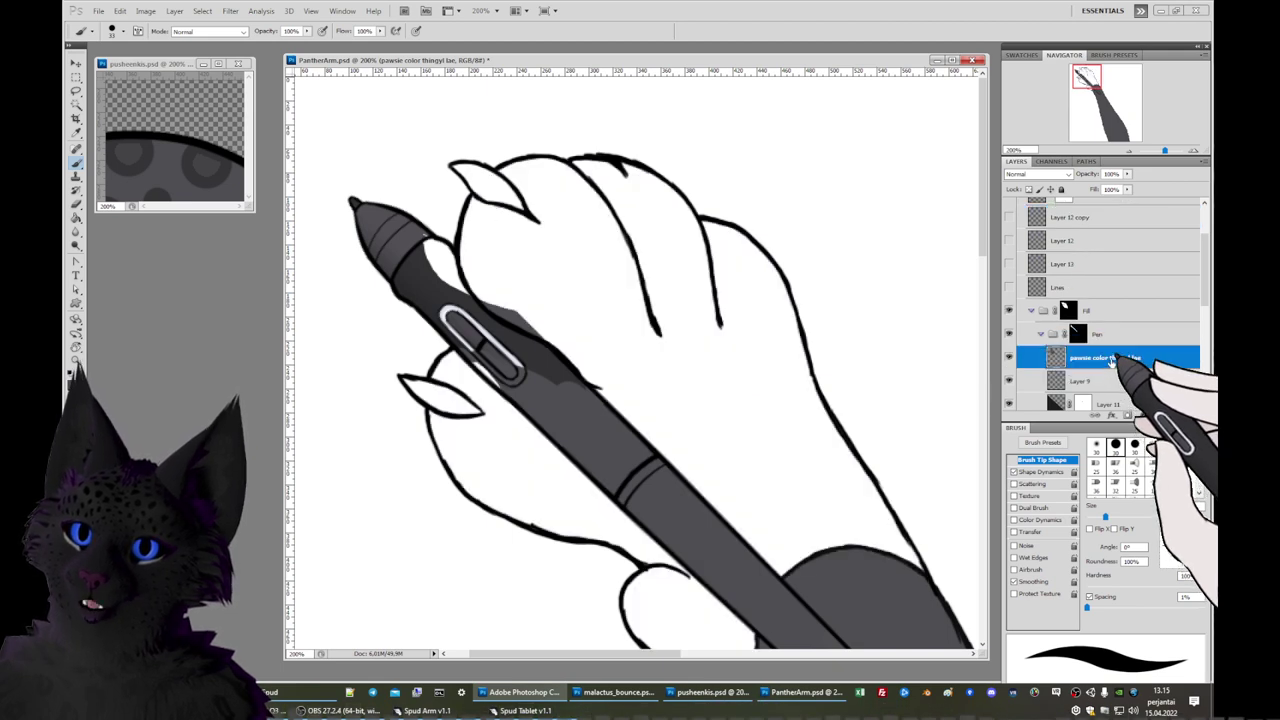
pyautogui.hotkey('ctrl', 'z')
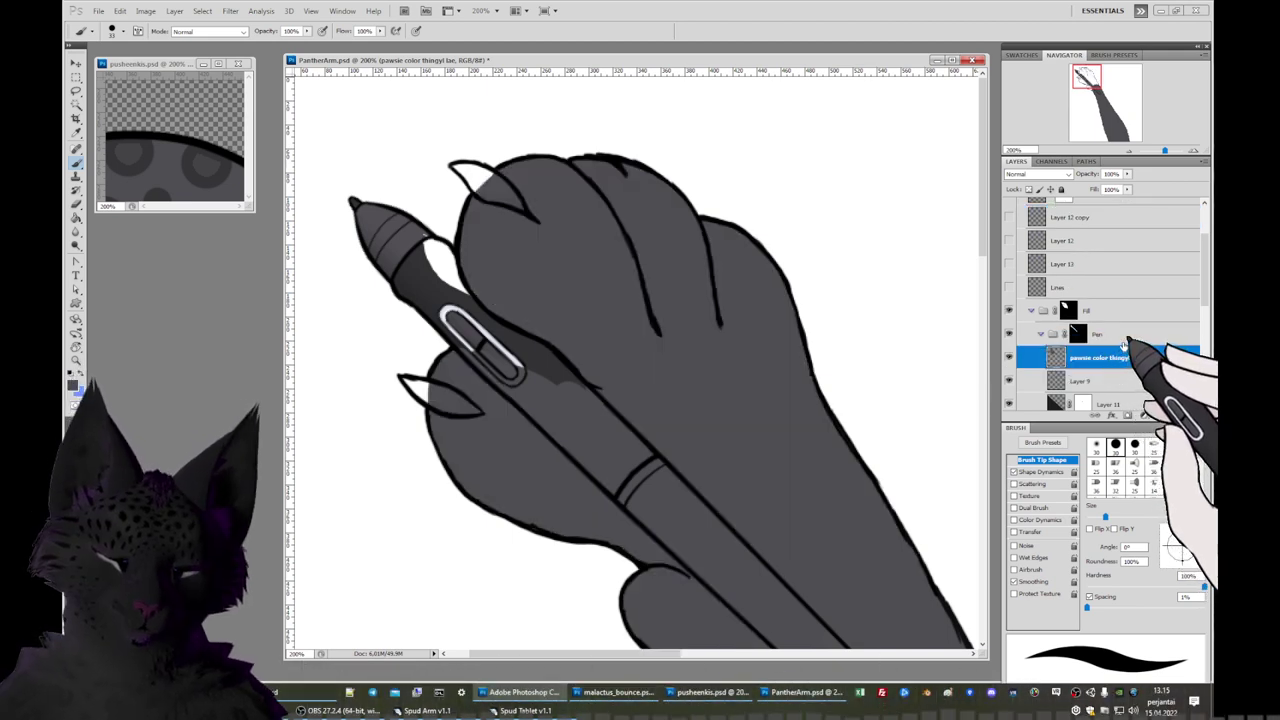
# Move pawsie color thingyl lae into the Fill group, directly below the Pen group and above the Shadow layer.
pyautogui.moveTo(1209, 262); pyautogui.dragTo(1210, 313)
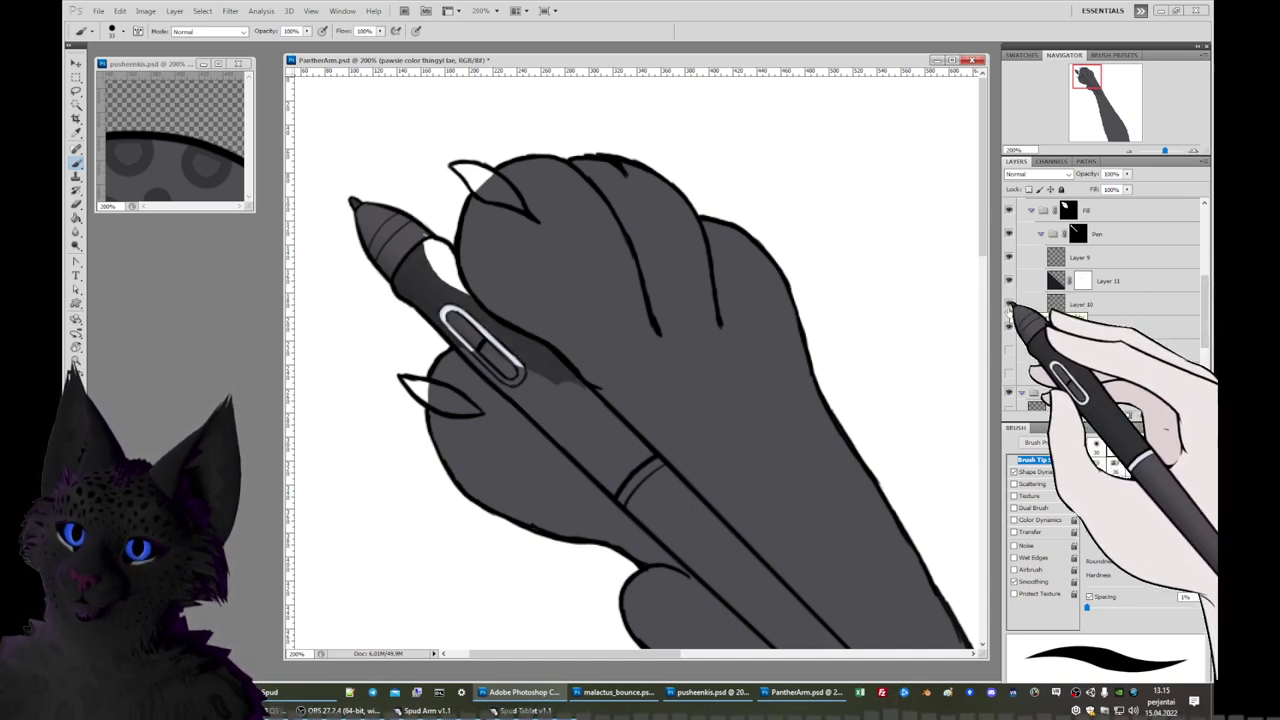
pyautogui.click(1009, 327)
pyautogui.click(1009, 327)
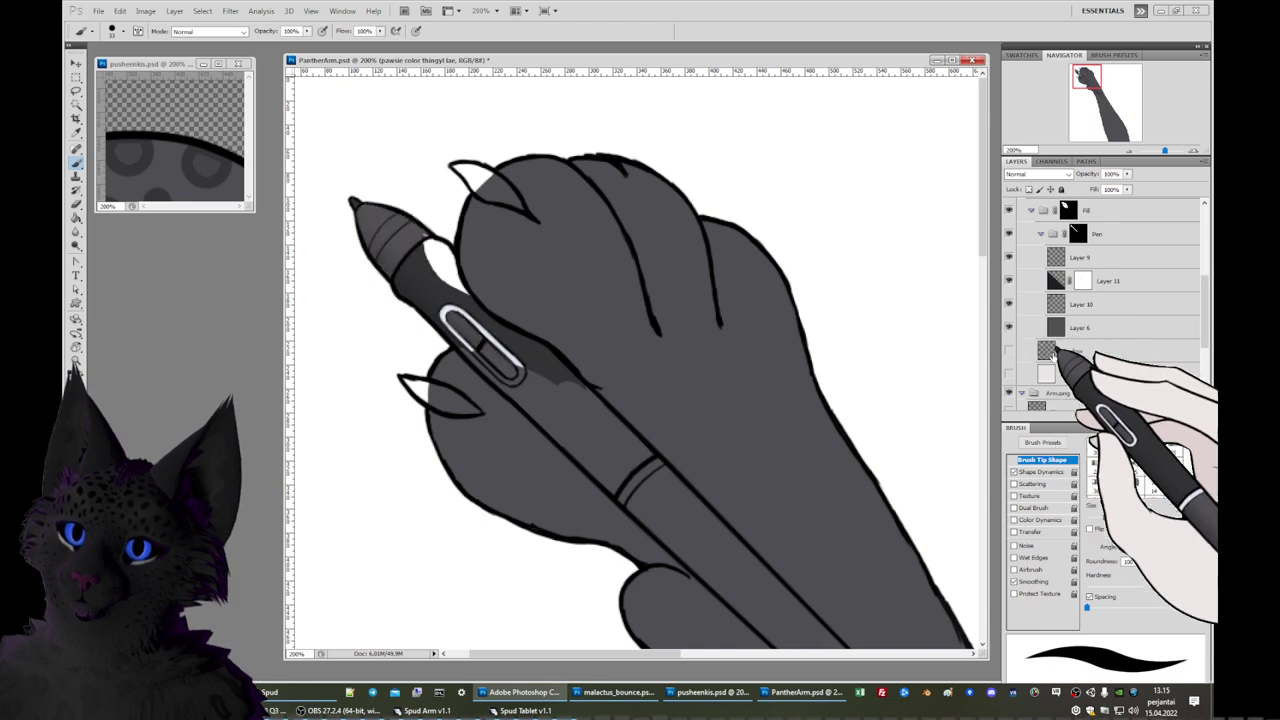
pyautogui.moveTo(1210, 335); pyautogui.dragTo(1141, 402)
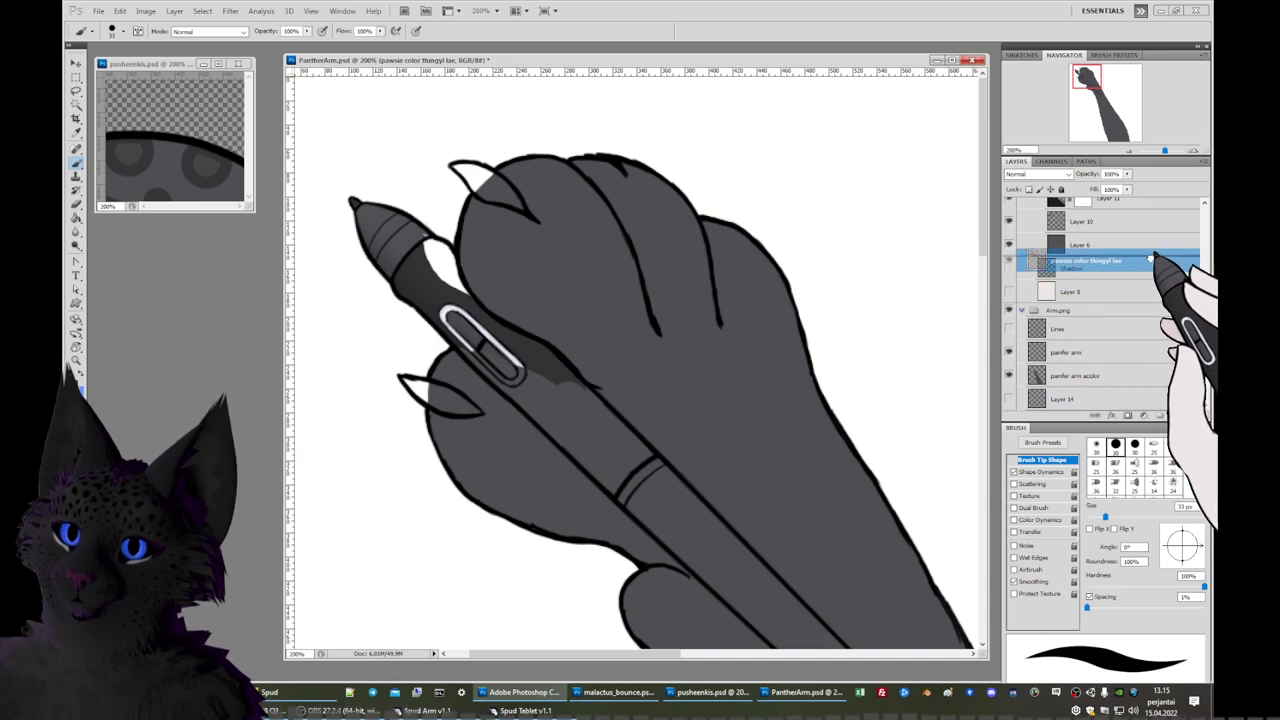
pyautogui.moveTo(1152, 259)
pyautogui.mouseDown()
pyautogui.moveTo(1162, 236)
pyautogui.moveTo(1160, 262)
pyautogui.mouseUp()
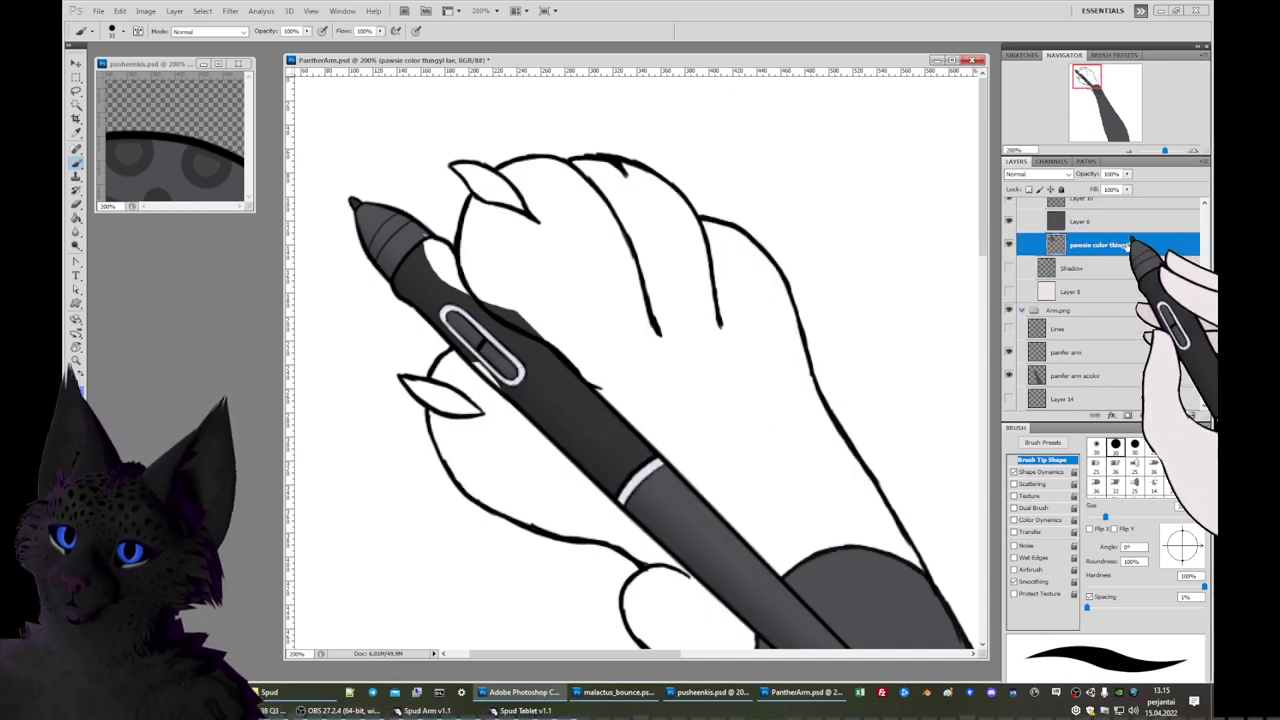
pyautogui.moveTo(1127, 262); pyautogui.dragTo(1127, 266)
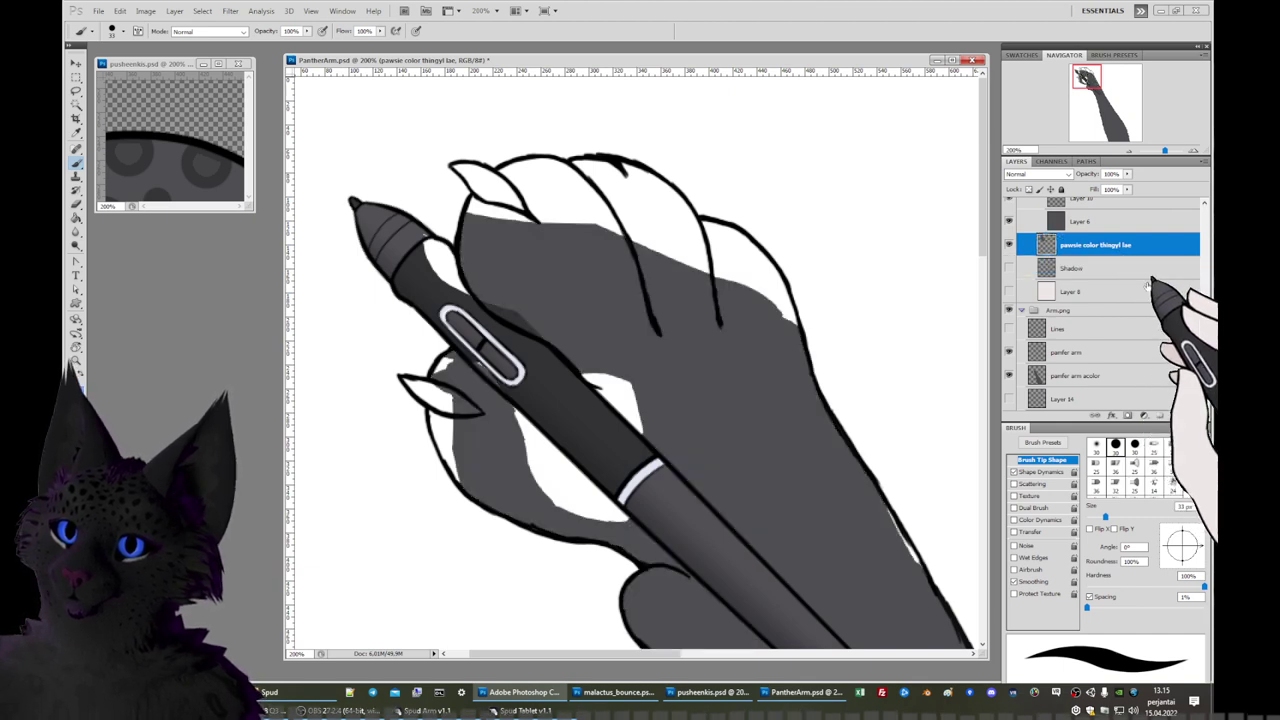
# Toggle Layer 10 and Layer 6 in the Pen group off and on to check what each colours.
pyautogui.moveTo(1209, 330); pyautogui.dragTo(1212, 287)
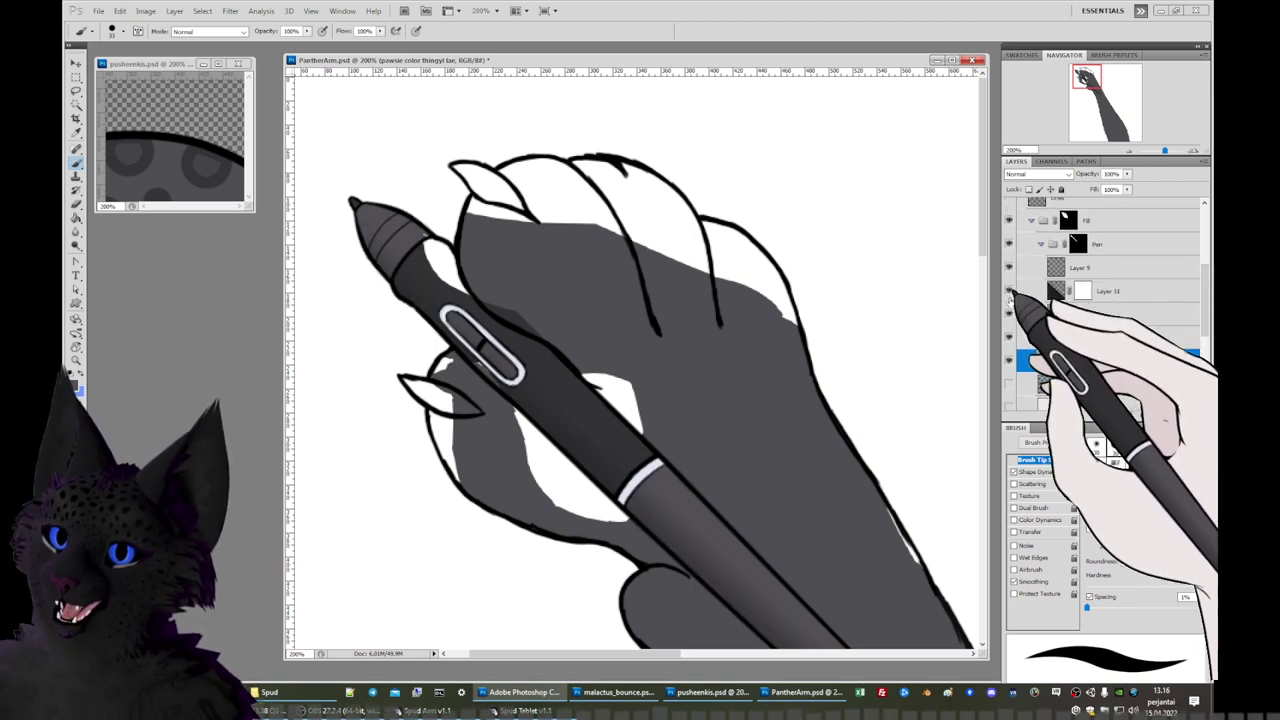
pyautogui.click(1010, 314)
pyautogui.click(1010, 314)
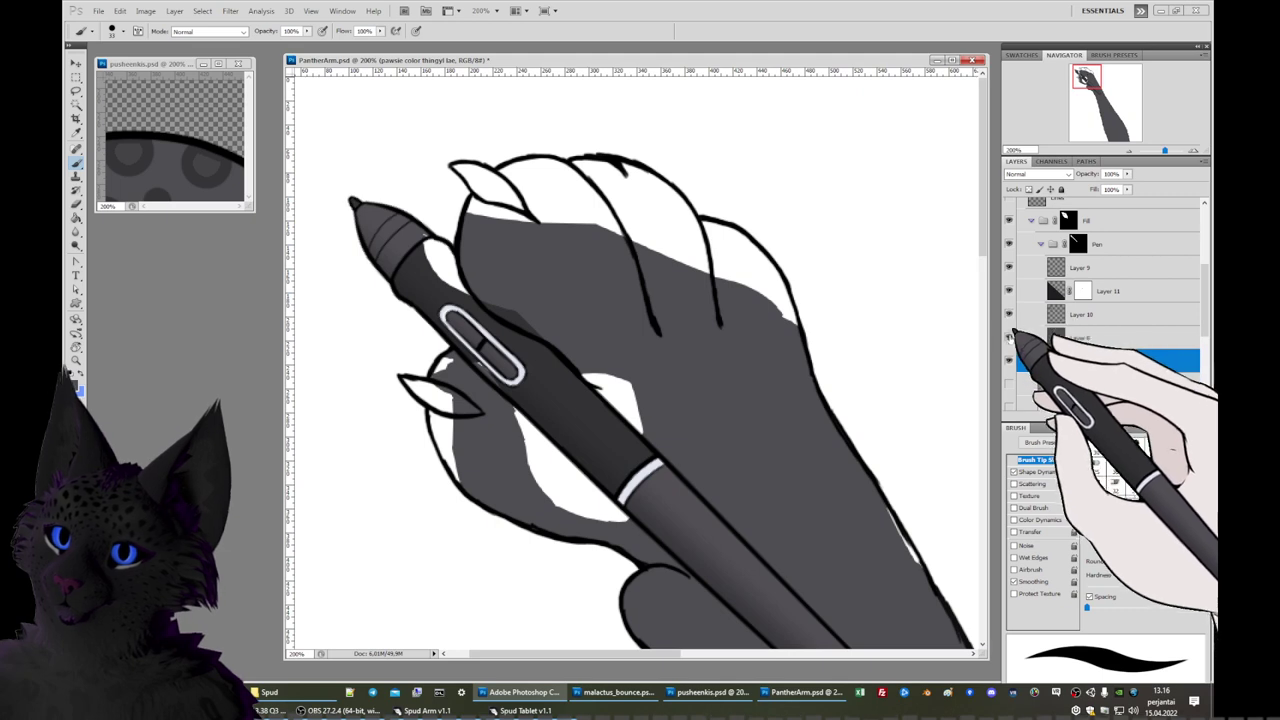
pyautogui.click(1009, 338)
pyautogui.click(1009, 338)
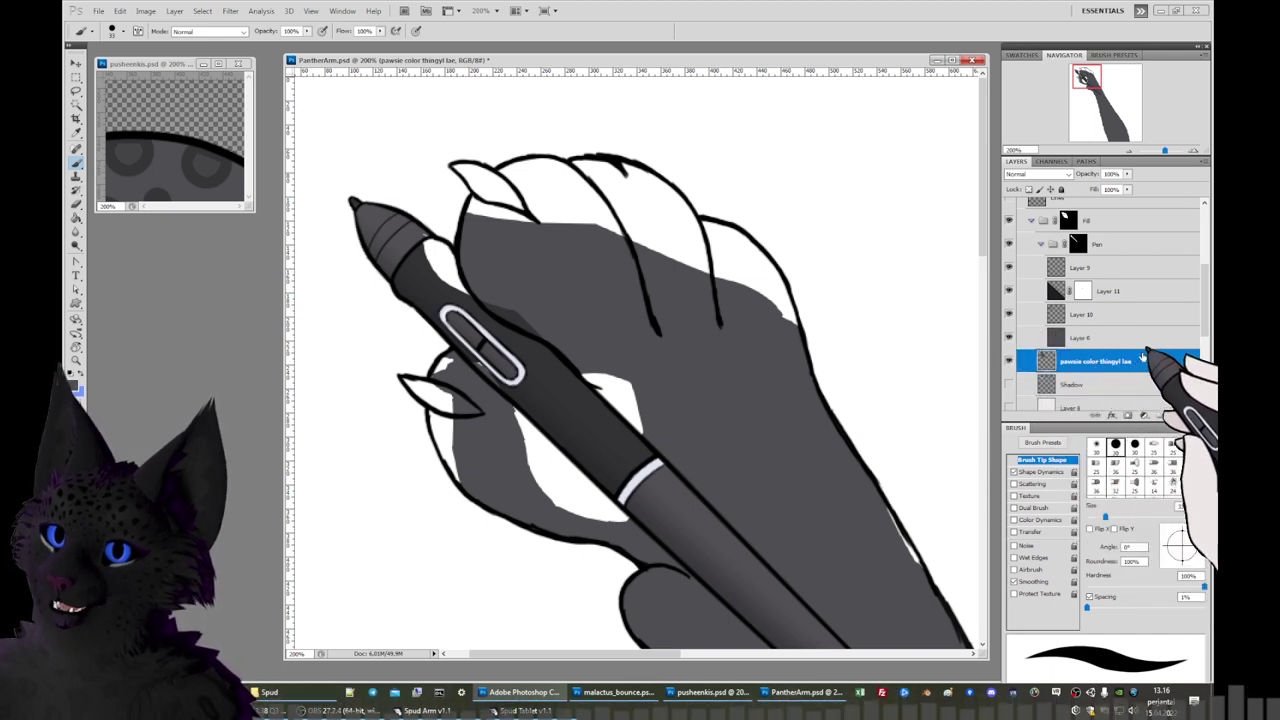
# Hide pawsie color thingyl lae and the Arm.png group, and view the pen and paw outline at 100%.
pyautogui.moveTo(1210, 328)
pyautogui.mouseDown()
pyautogui.moveTo(1210, 305)
pyautogui.moveTo(1210, 318)
pyautogui.mouseUp()
pyautogui.click(1010, 370)
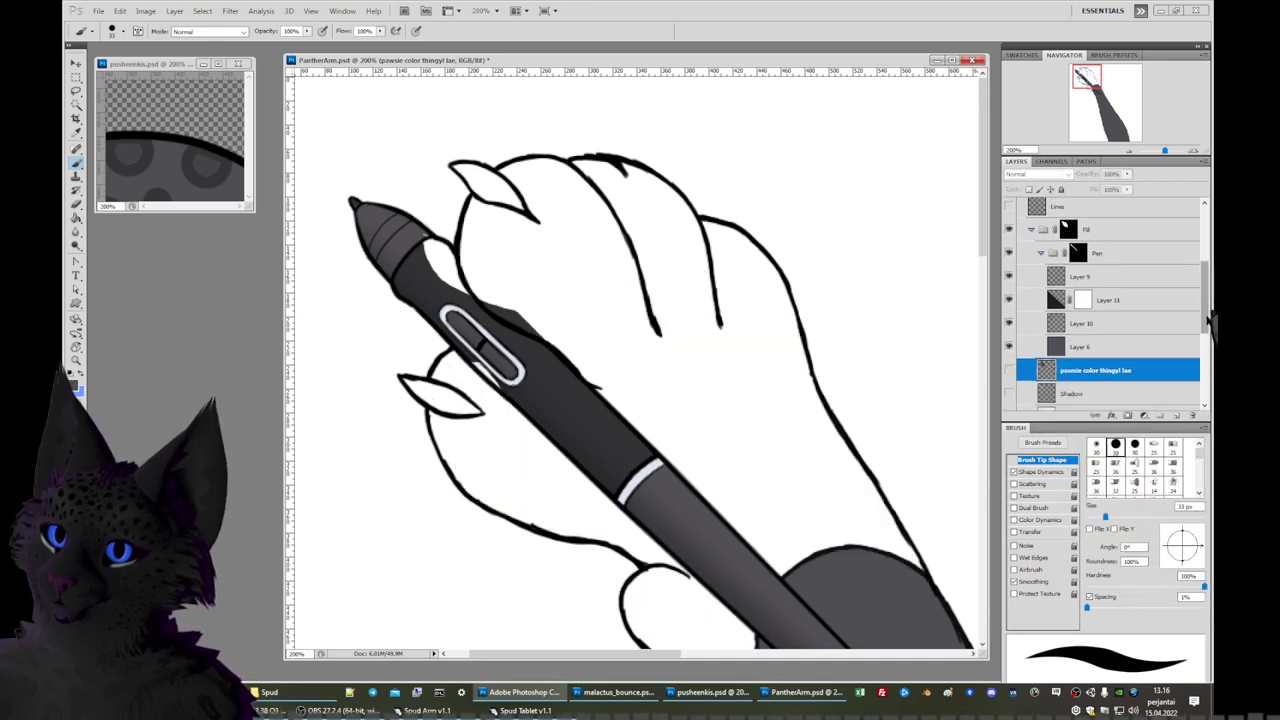
pyautogui.moveTo(1210, 318)
pyautogui.mouseDown()
pyautogui.moveTo(1210, 336)
pyautogui.moveTo(1207, 324)
pyautogui.mouseUp()
pyautogui.click(1009, 280)
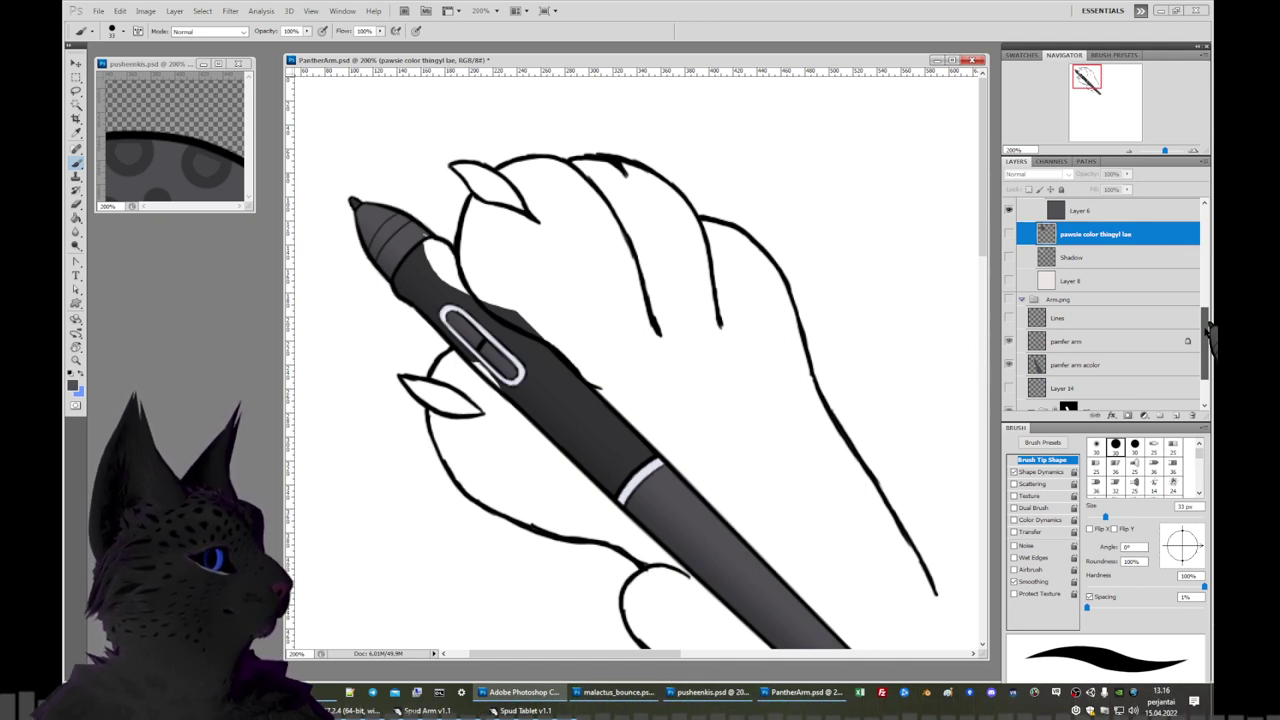
pyautogui.moveTo(1209, 327); pyautogui.dragTo(1209, 342)
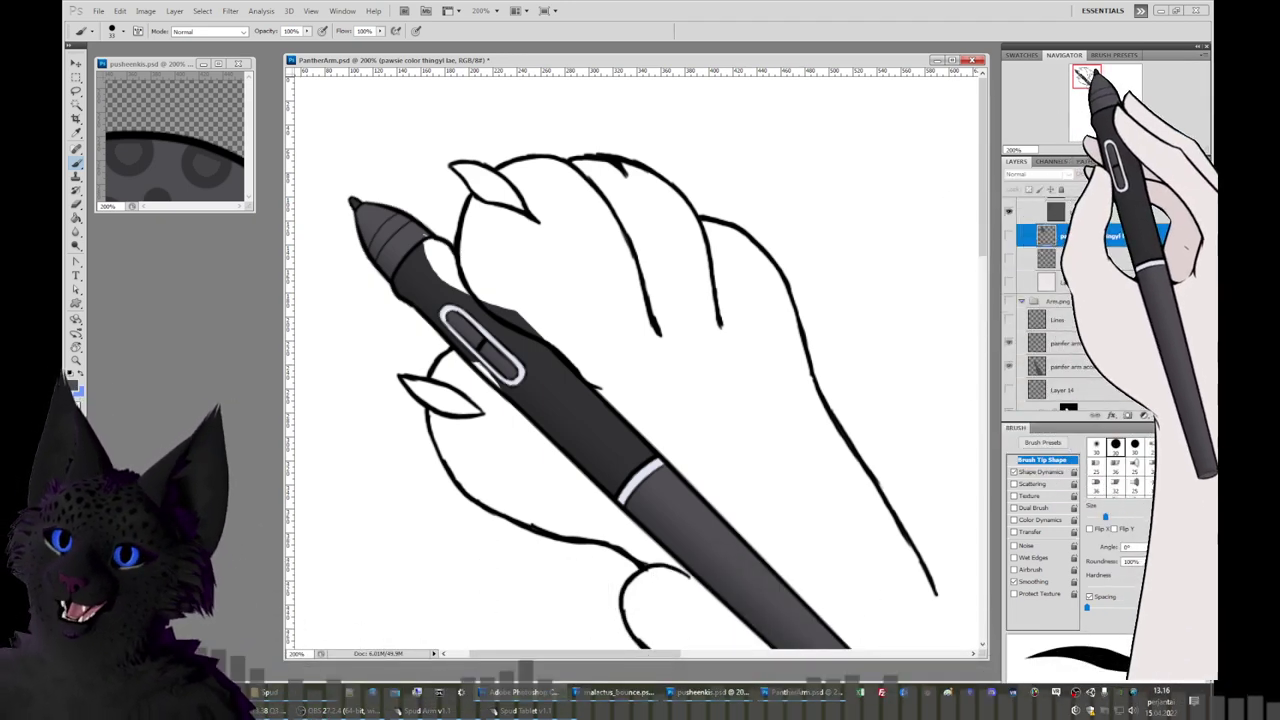
pyautogui.moveTo(1084, 74); pyautogui.dragTo(1089, 80)
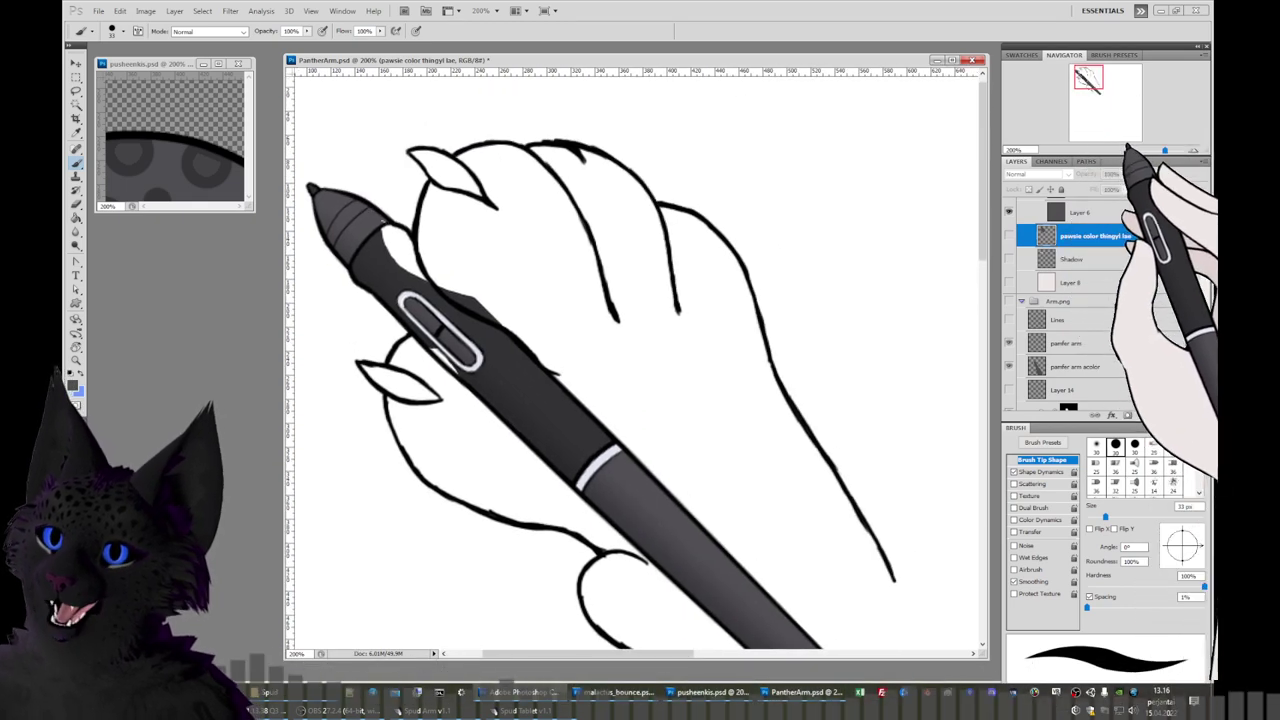
pyautogui.hotkey('ctrl', '-')
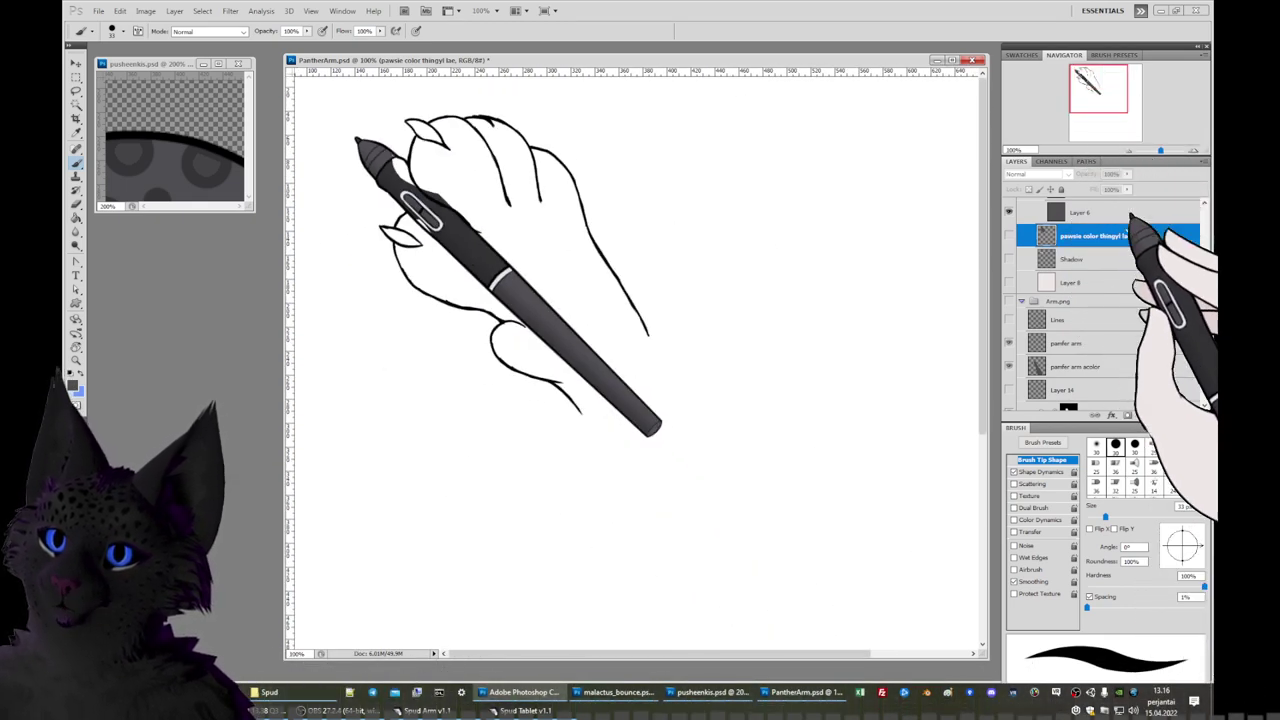
# Examine the Pen group's layers by toggling their visibility, including Layer 11 and Layer 6.
pyautogui.click(1070, 282)
pyautogui.scroll(3, 1110, 300)
pyautogui.scroll(-1, 1110, 300)
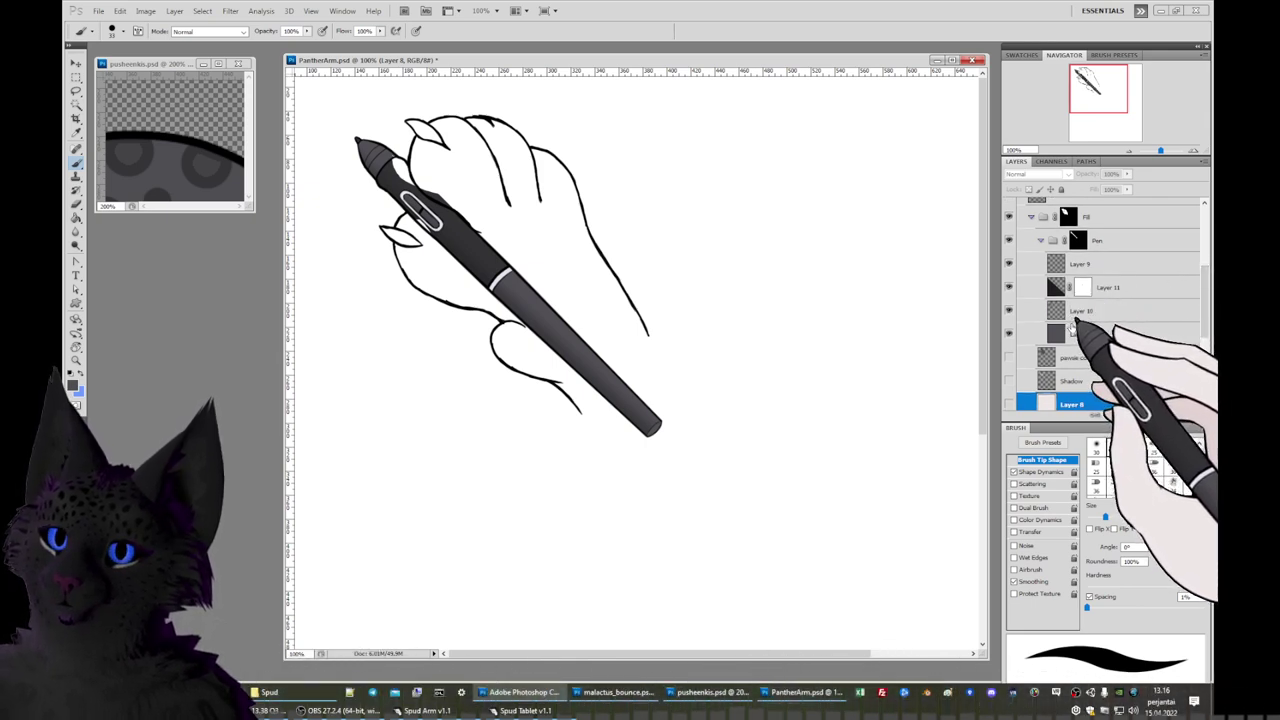
pyautogui.click(1009, 287)
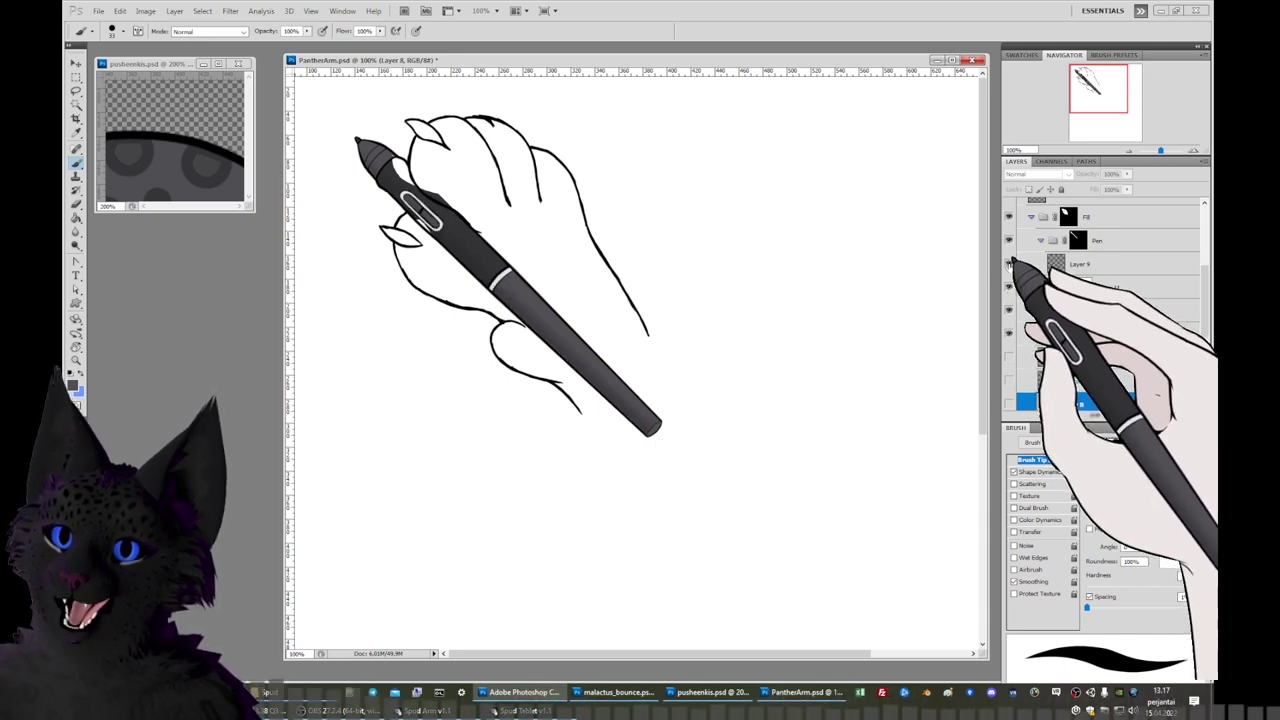
pyautogui.click(1009, 333)
pyautogui.click(1010, 332)
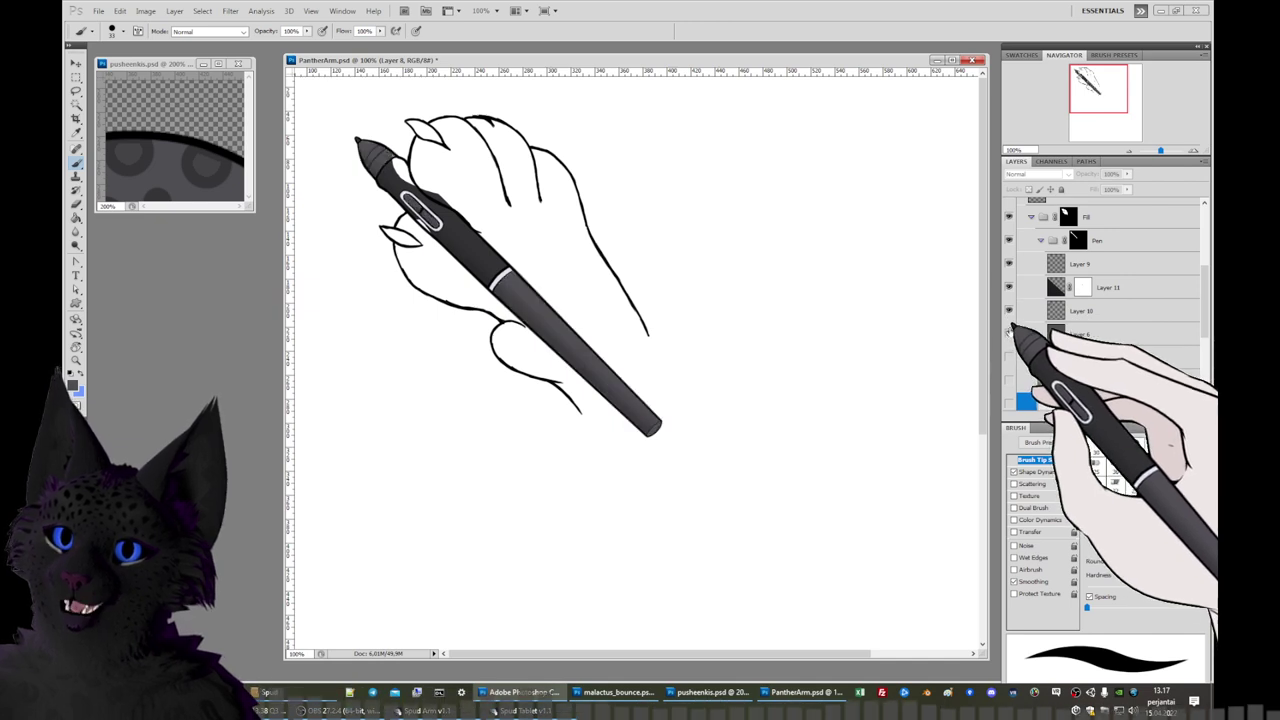
# Collapse the Pen group and add a new layer above pawsie color thingyl lae inside the Fill group.
pyautogui.click(1033, 241)
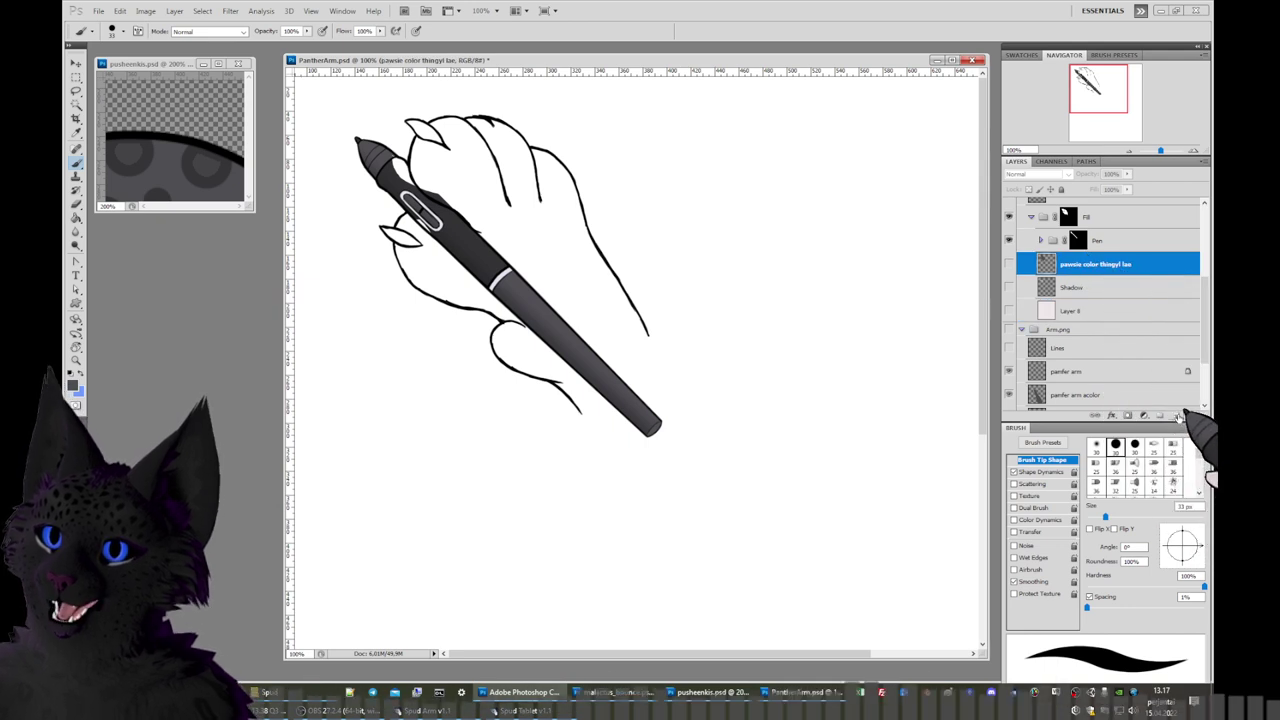
pyautogui.click(1177, 415)
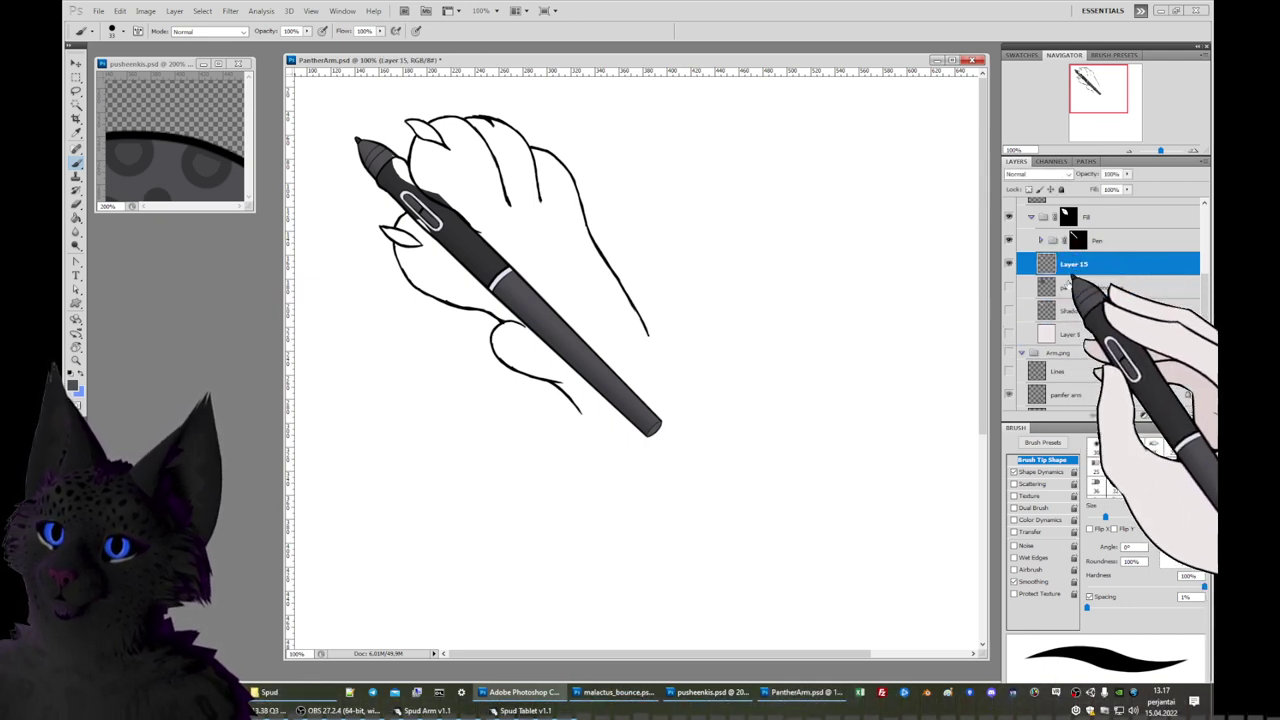
# Move pawsie color thingyl lae out of the Fill group to directly below it, and make the layer visible.
pyautogui.moveTo(1068, 286); pyautogui.dragTo(1078, 344)
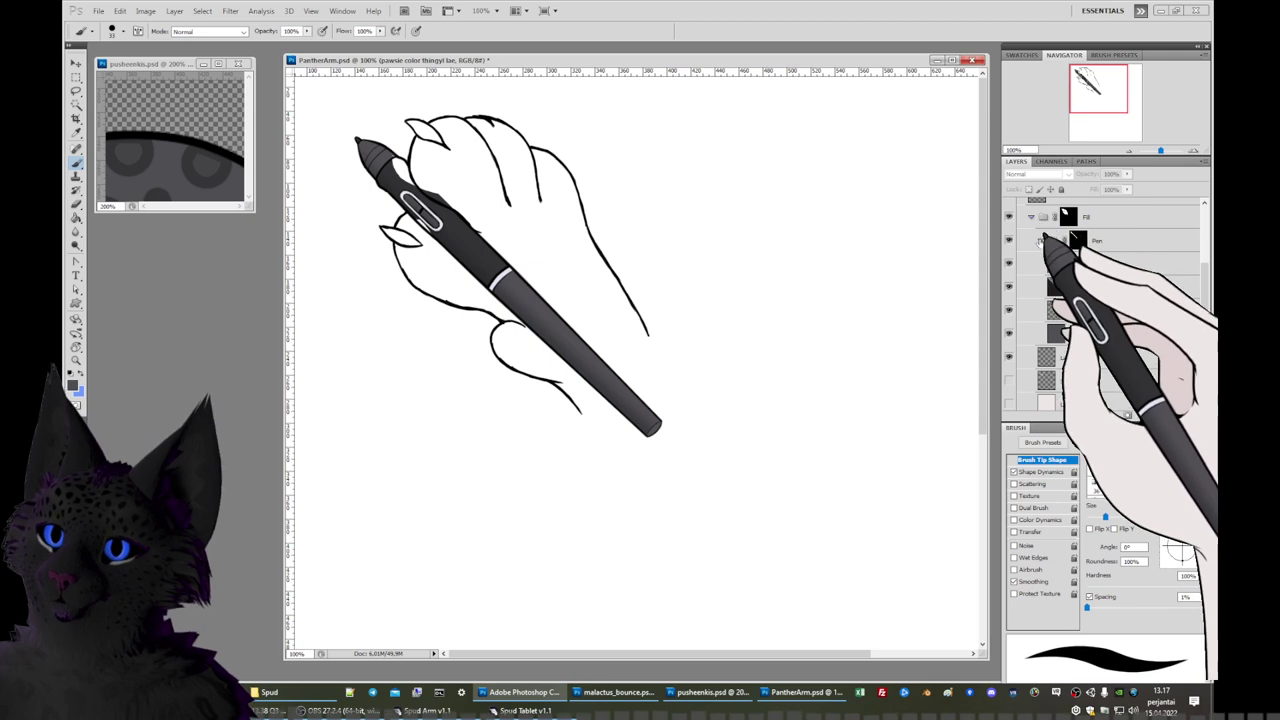
pyautogui.click(1032, 216)
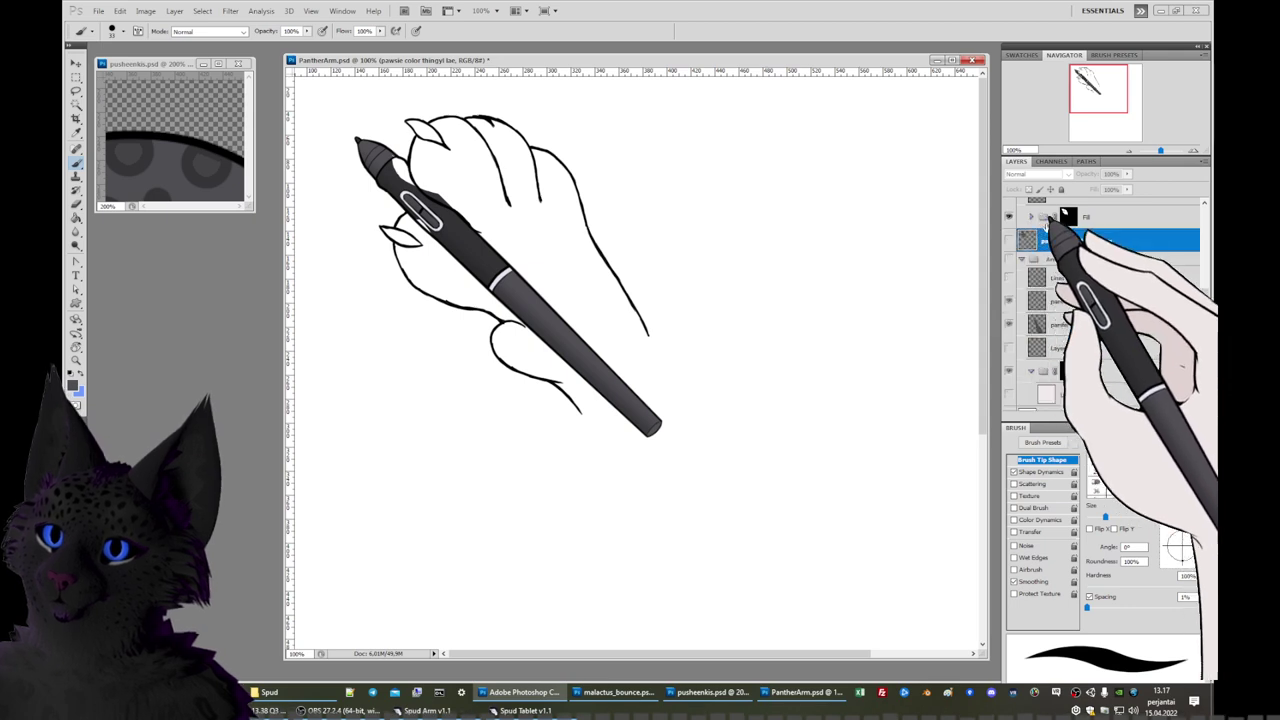
pyautogui.click(1009, 240)
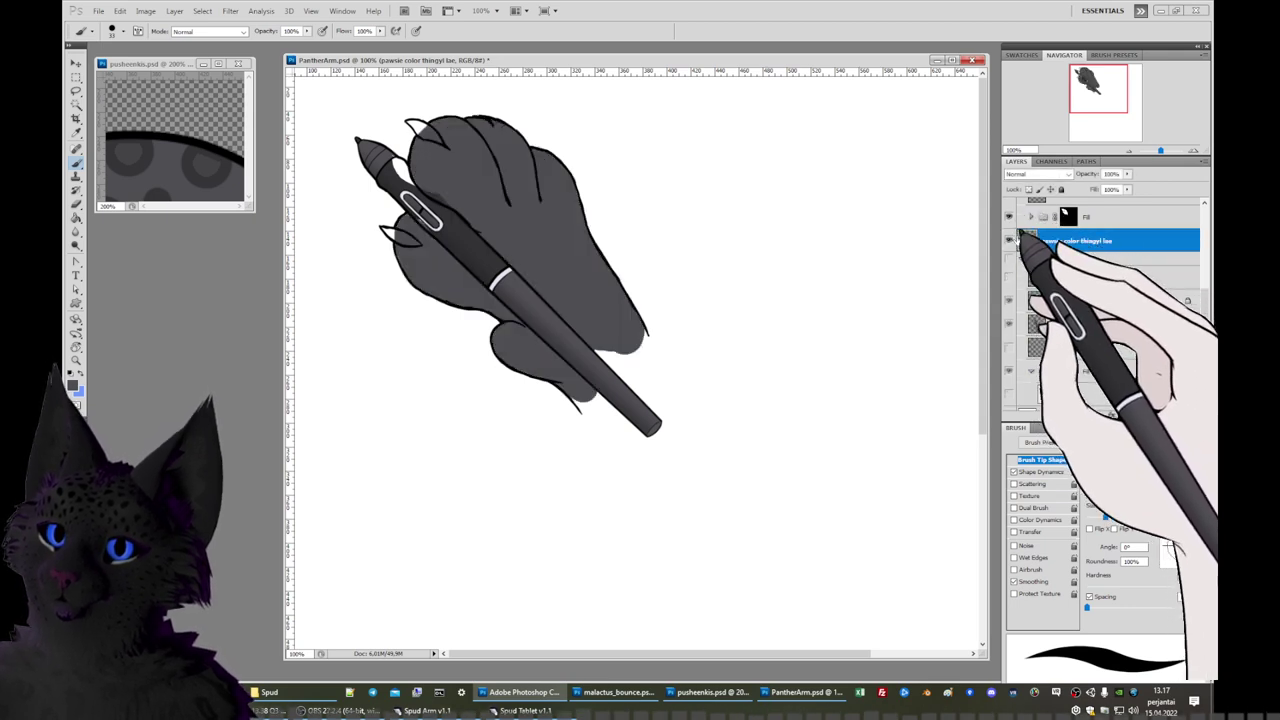
# Toggle the Fill group off and on to compare the pen's colouring over the grey paw.
pyautogui.moveTo(1210, 315); pyautogui.dragTo(1211, 245)
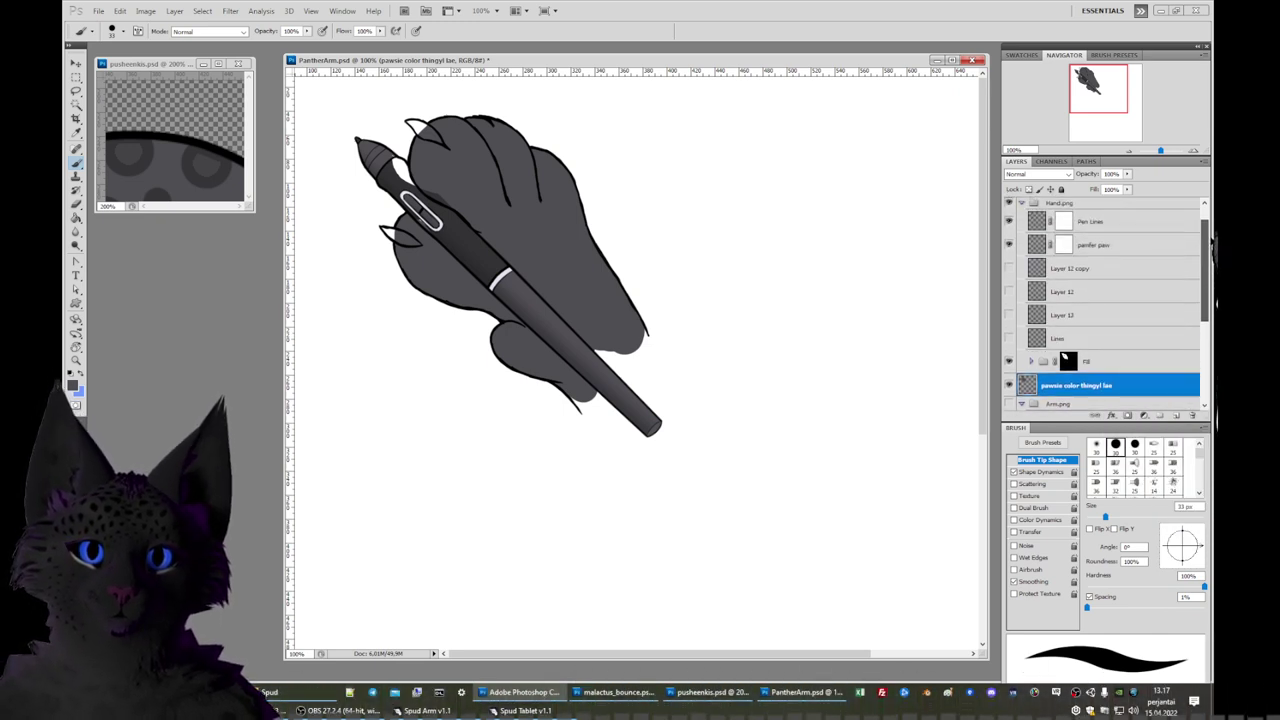
pyautogui.click(1010, 360)
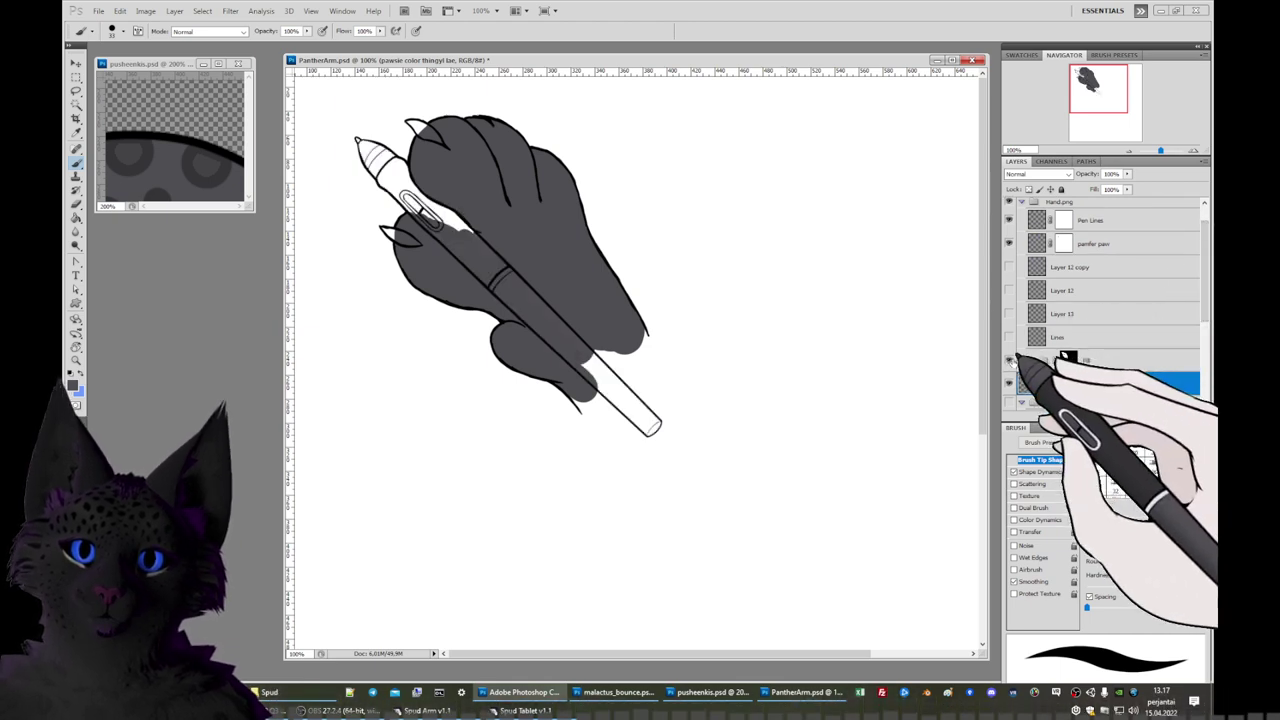
pyautogui.click(1010, 360)
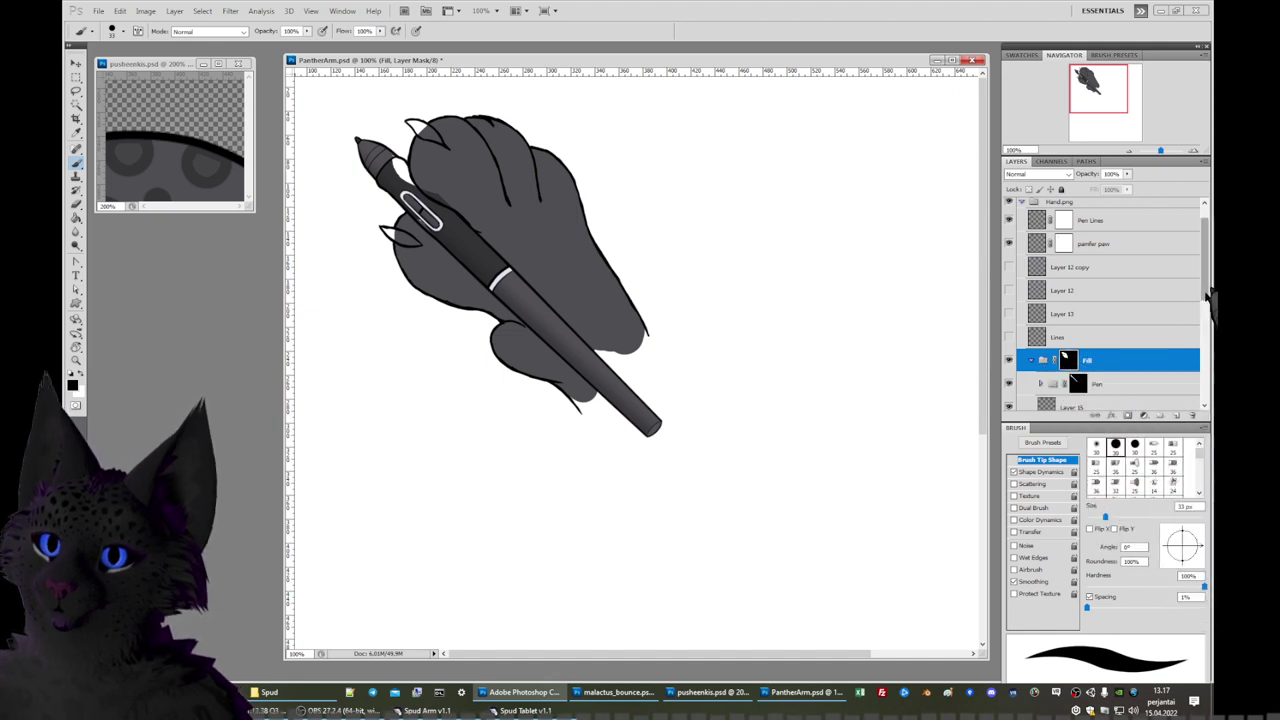
# Select Layer 10 inside the Pen group, hide Layer 9 and Layer 11, and enlarge the pen tip to 300%.
pyautogui.moveTo(1205, 284); pyautogui.dragTo(1208, 326)
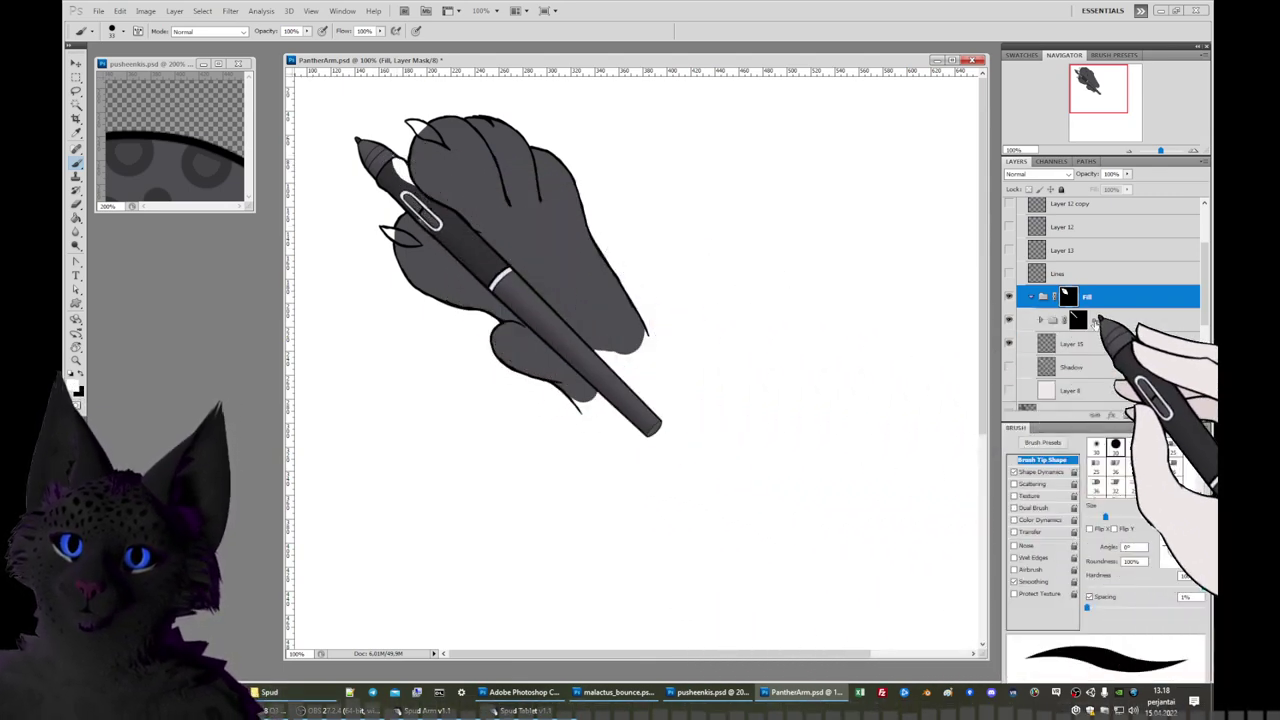
pyautogui.click(1098, 320)
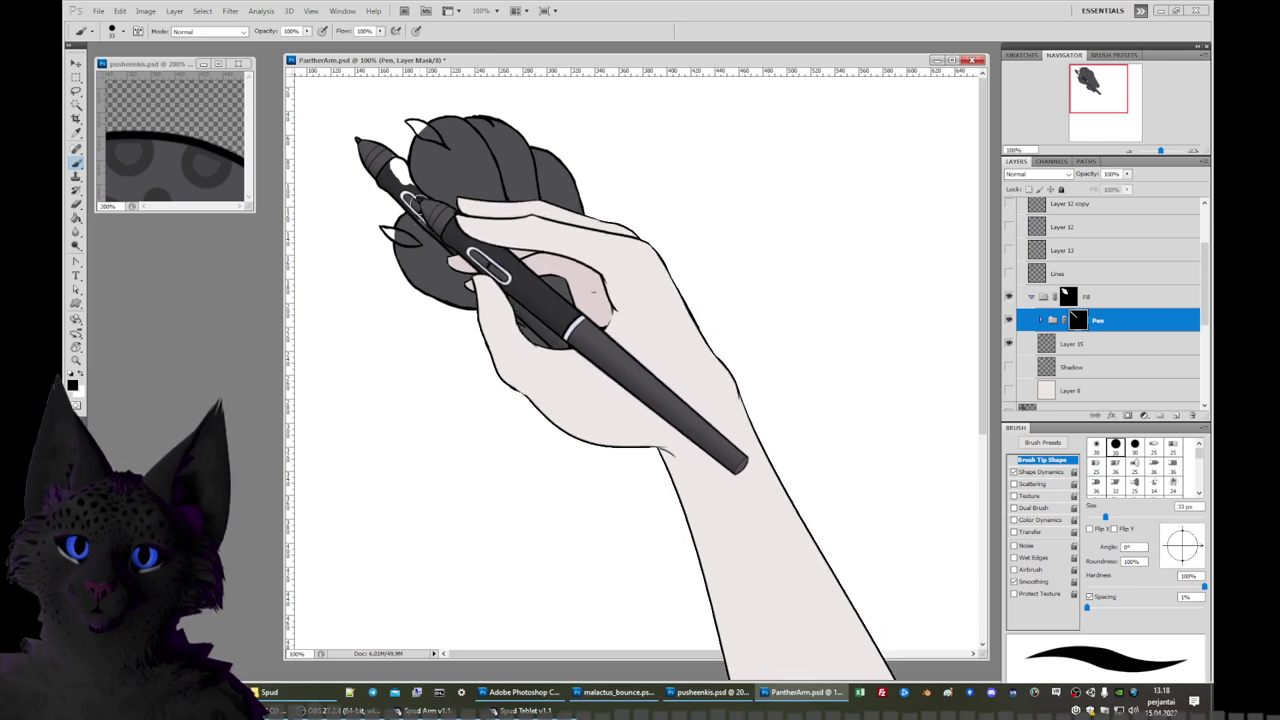
pyautogui.click(1045, 297)
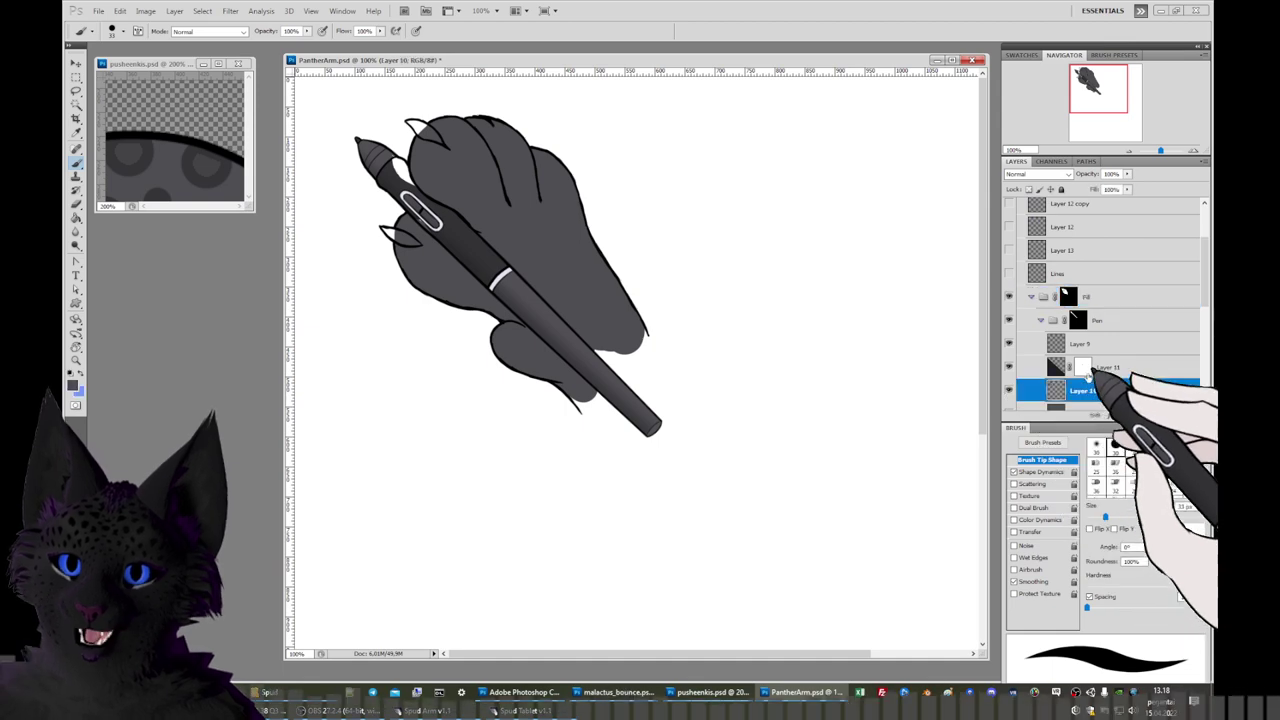
pyautogui.click(1193, 150)
pyautogui.click(1193, 150)
pyautogui.moveTo(1100, 92); pyautogui.dragTo(1080, 63)
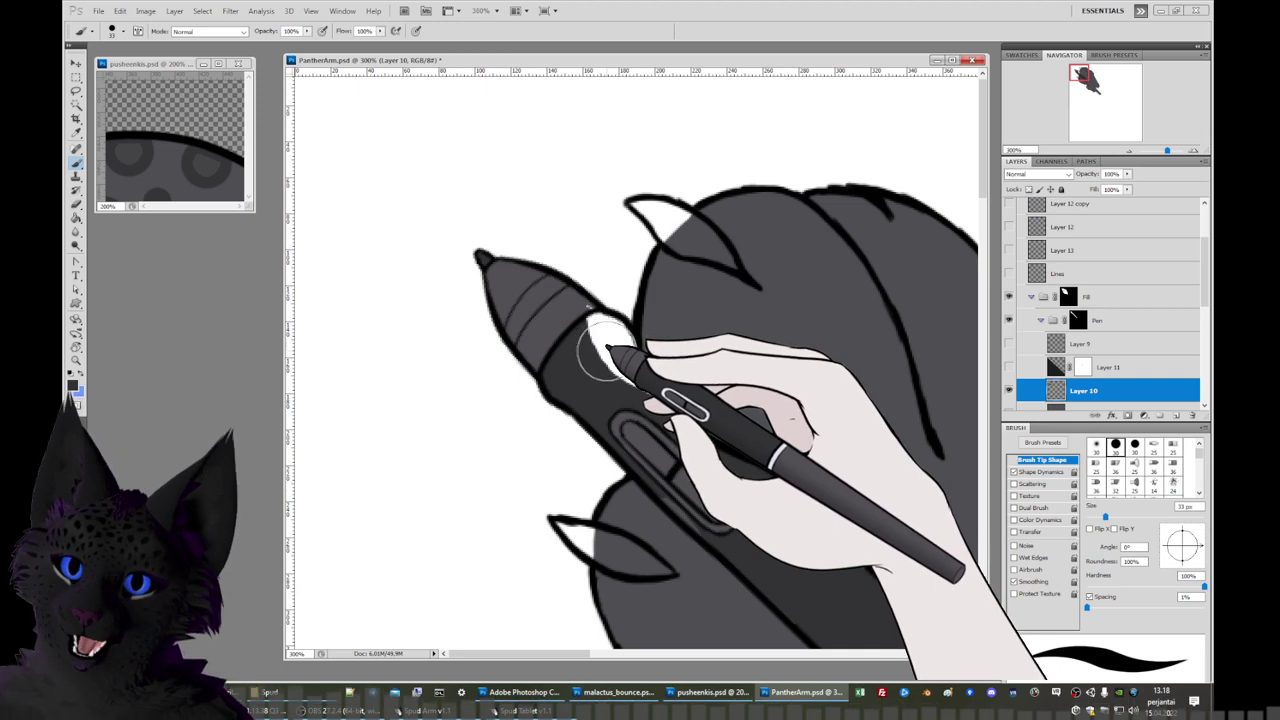
# Check the pen's base colouring by toggling Layer 10, and hide Layer 10 and Layer 6 in the Pen group.
pyautogui.scroll(-4, 1208, 325)
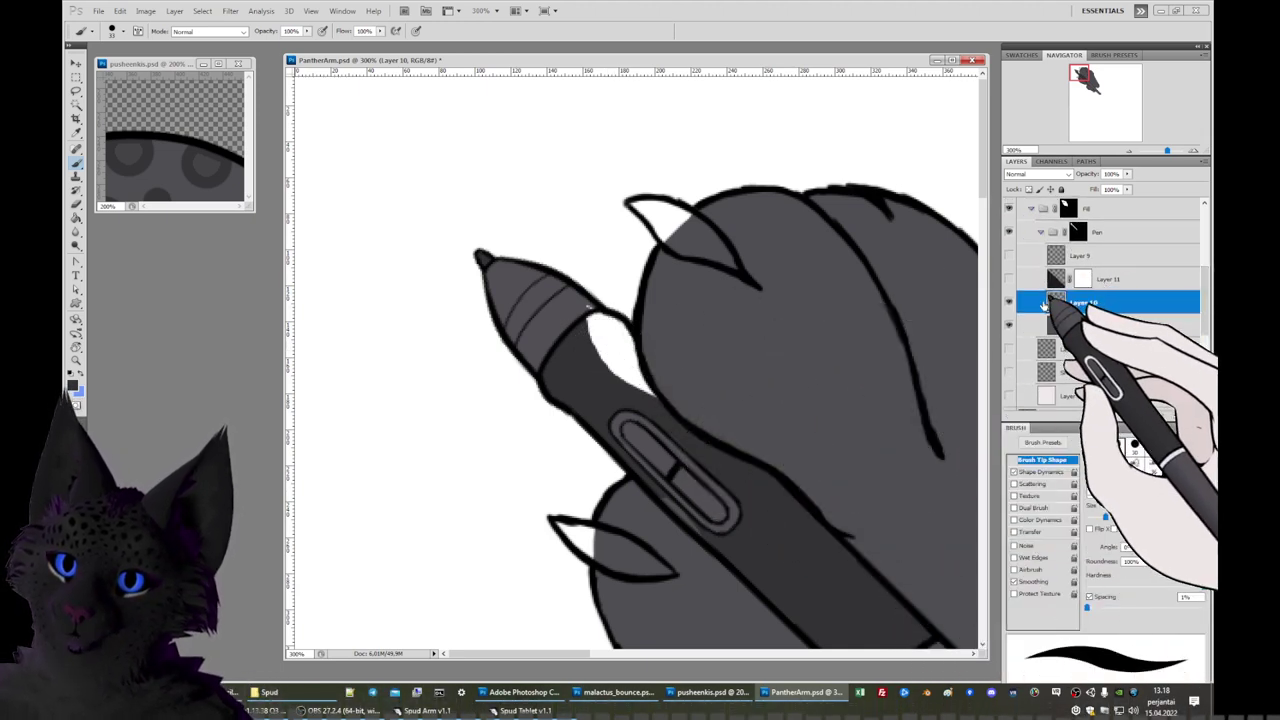
pyautogui.click(1009, 302)
pyautogui.click(1009, 302)
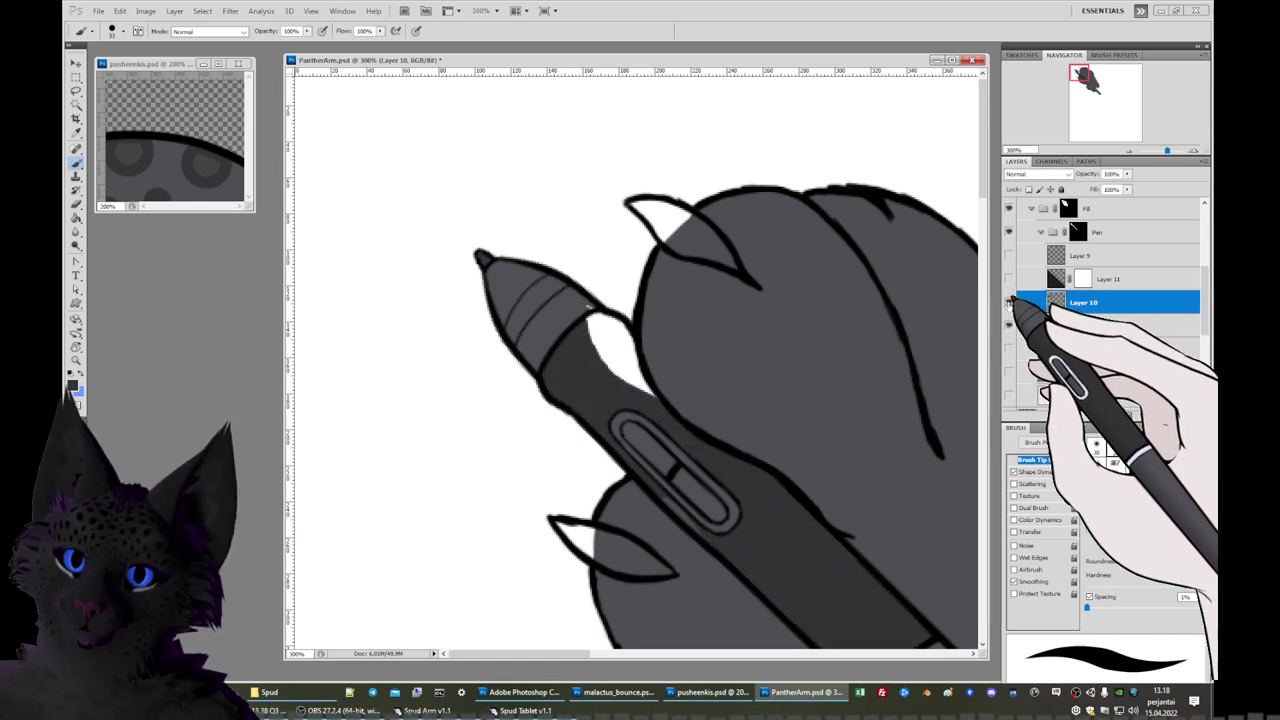
pyautogui.hotkey('alt', 'shift', ']')
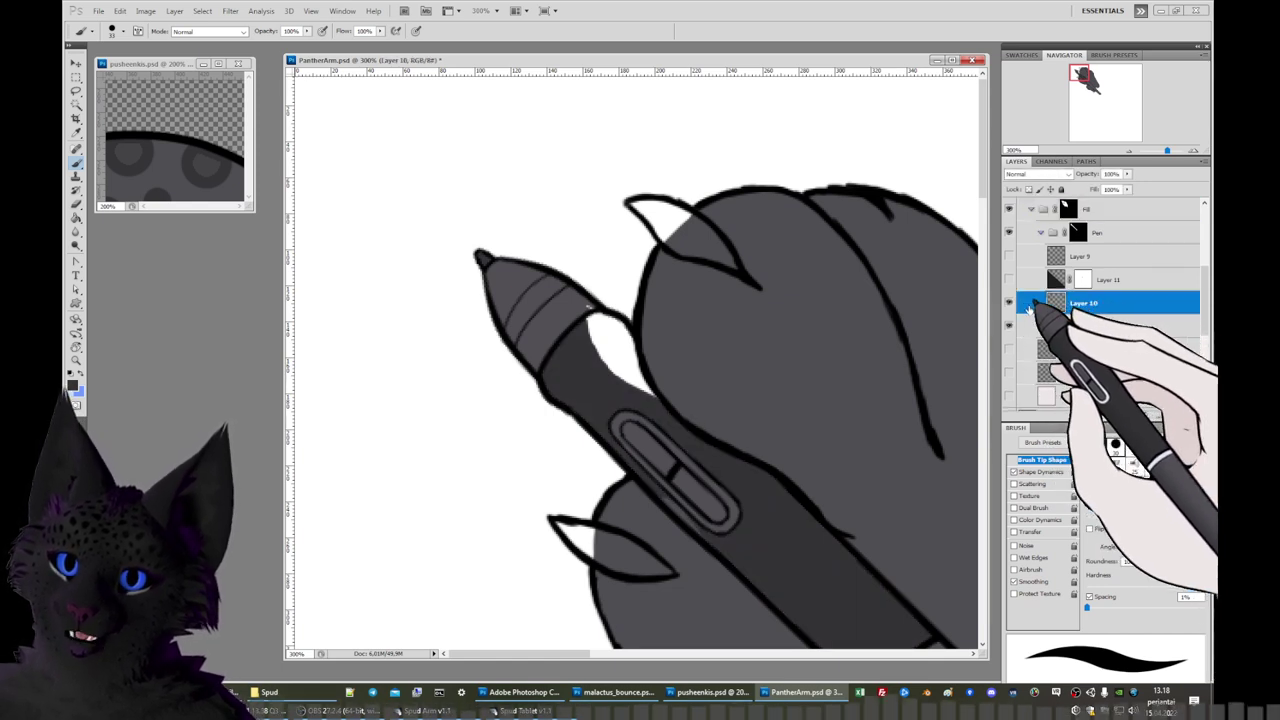
pyautogui.click(1010, 320)
pyautogui.click(1010, 328)
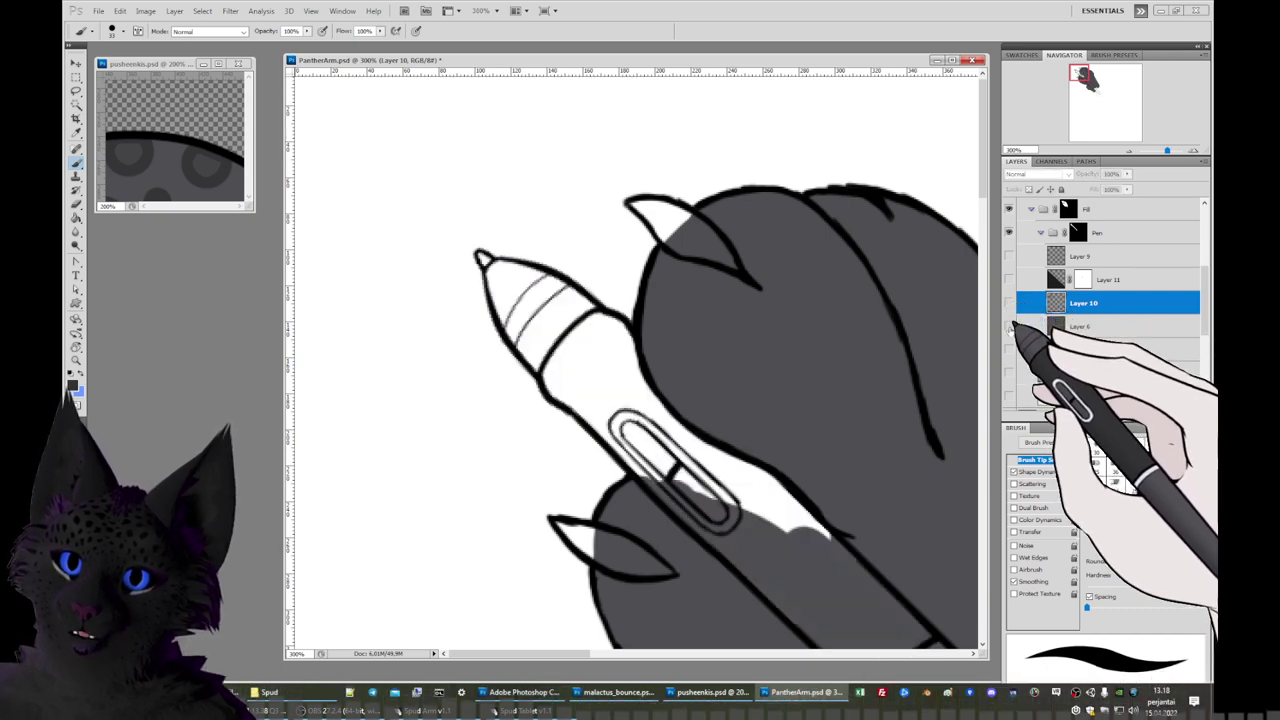
# Show Layer 6 and paint white on the Pen group's layer mask to fill the uncoloured gap behind the pen tip.
pyautogui.click(1009, 326)
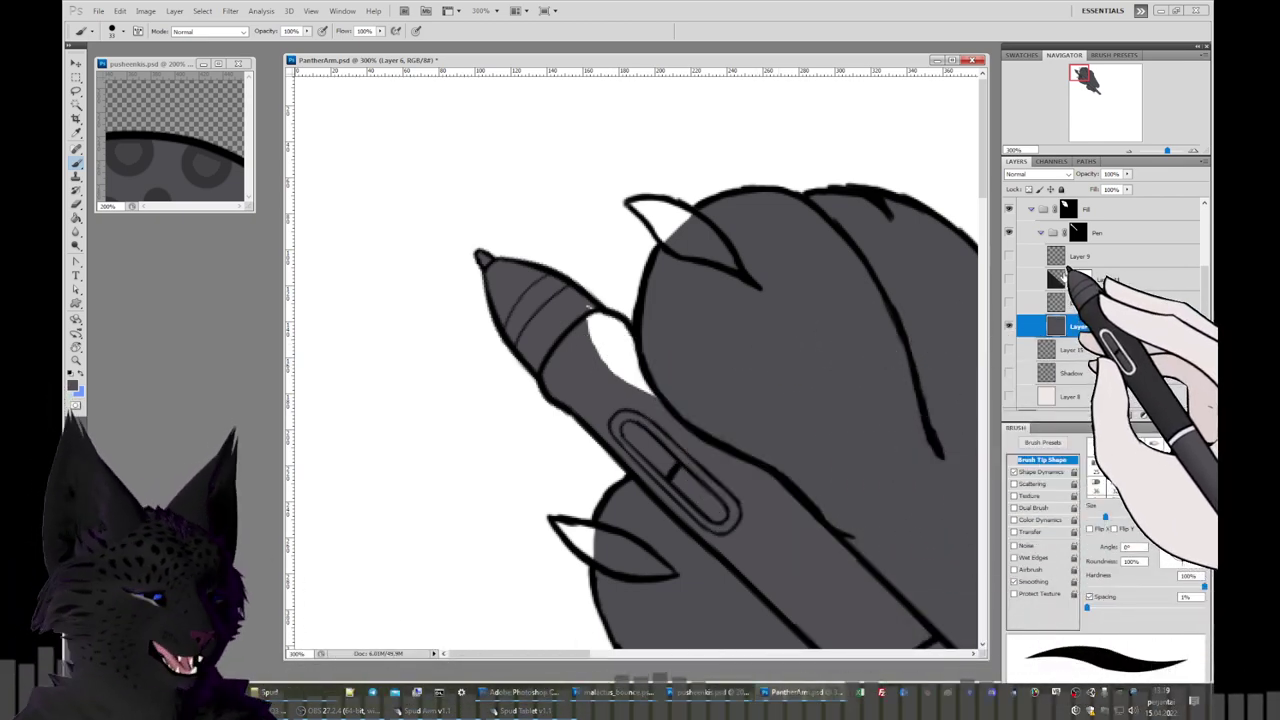
pyautogui.moveTo(1206, 300); pyautogui.dragTo(1209, 272)
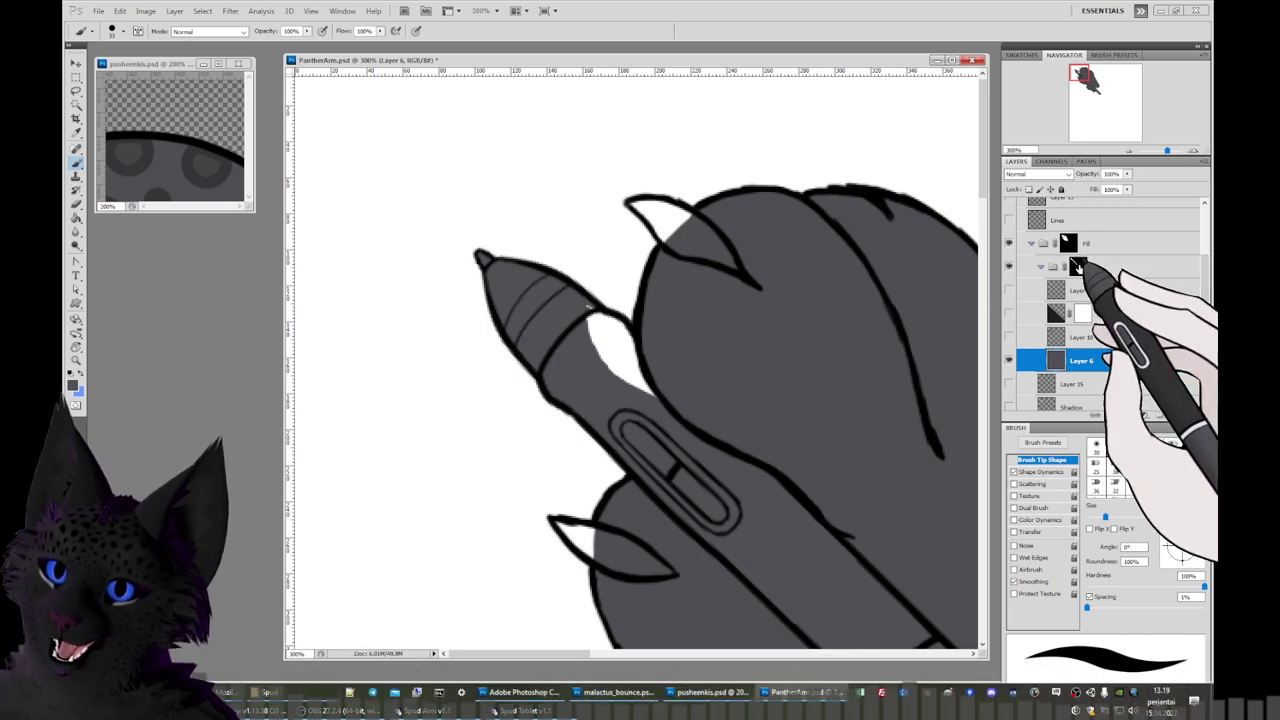
pyautogui.click(1078, 267)
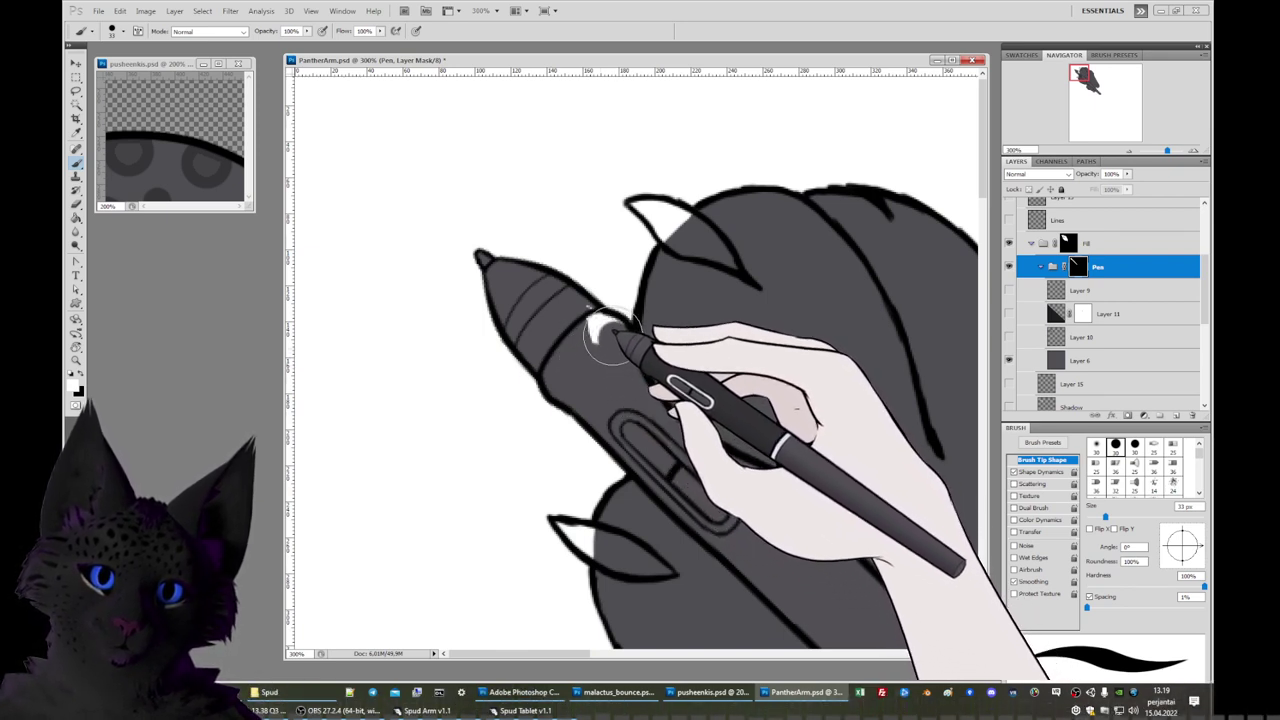
pyautogui.moveTo(605, 335)
pyautogui.mouseDown()
pyautogui.moveTo(586, 343)
pyautogui.moveTo(600, 337)
pyautogui.moveTo(618, 355)
pyautogui.mouseUp()
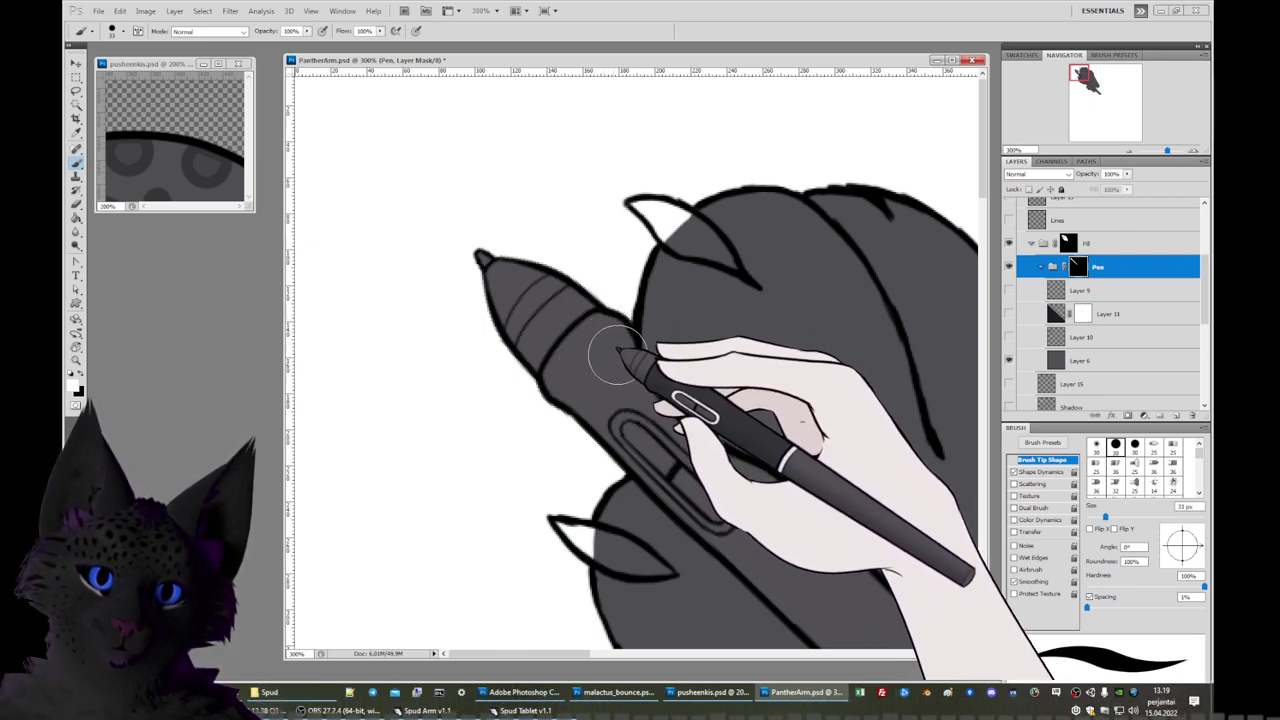
# Show Layer 9 in the Pen group and erase the stray white marks along the lower edge of the pen's button outline.
pyautogui.moveTo(1080, 72); pyautogui.dragTo(1084, 88)
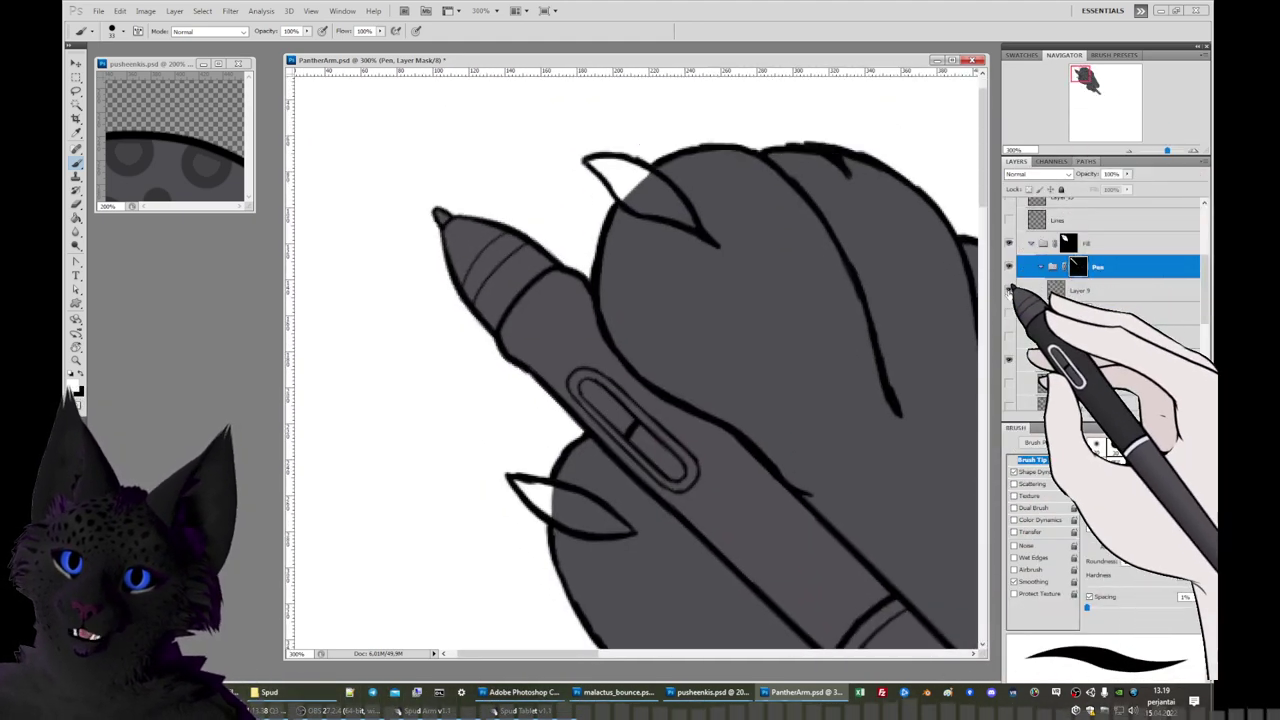
pyautogui.click(1010, 289)
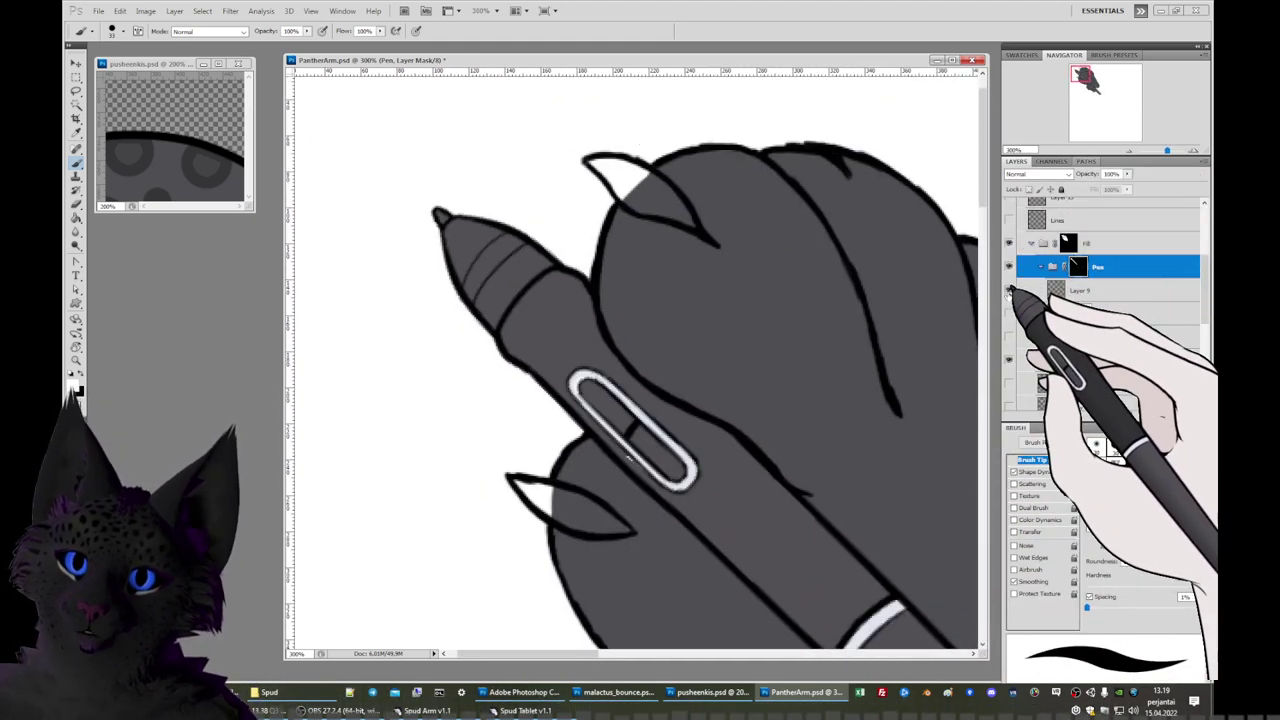
pyautogui.click(1010, 289)
pyautogui.click(1010, 289)
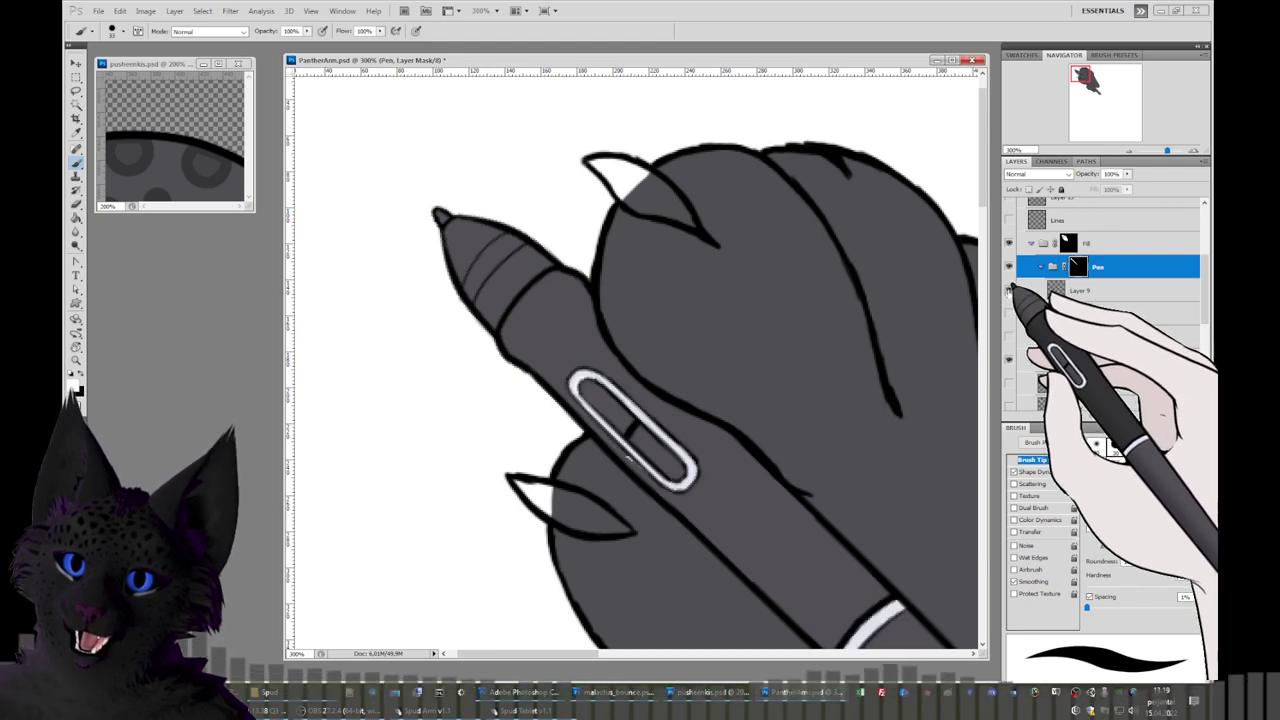
pyautogui.click(1082, 289)
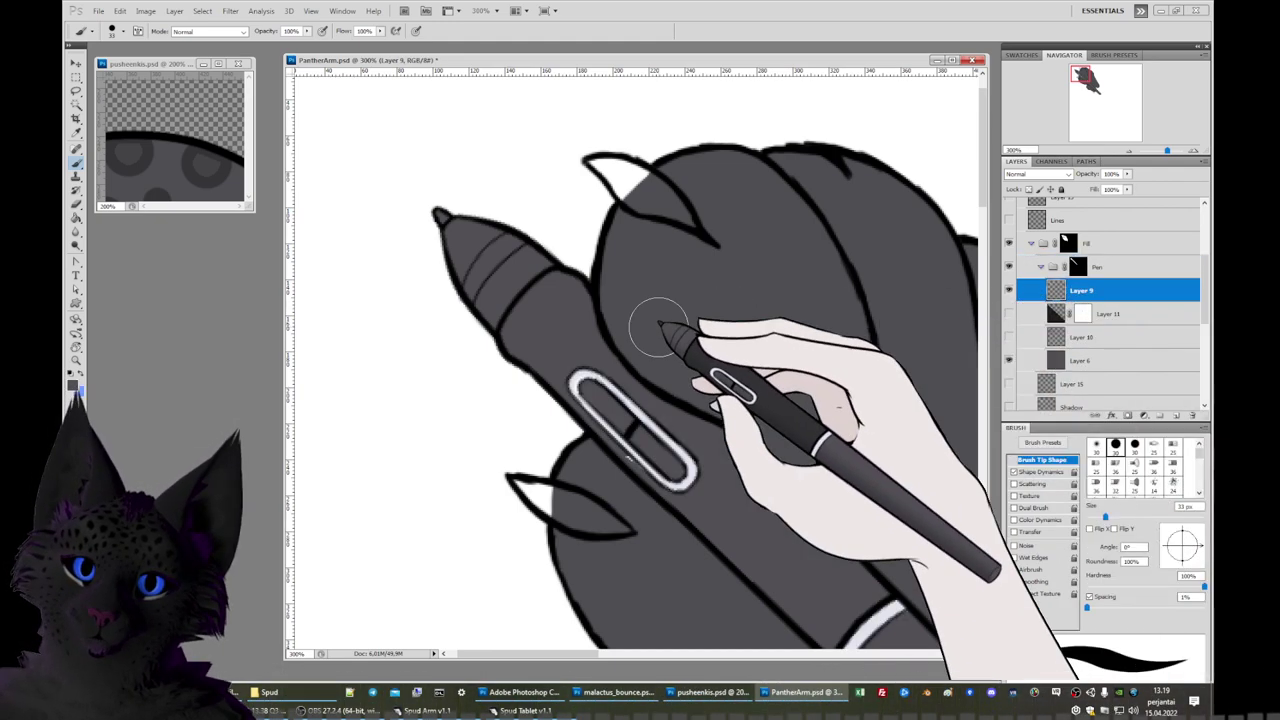
pyautogui.click(76, 203)
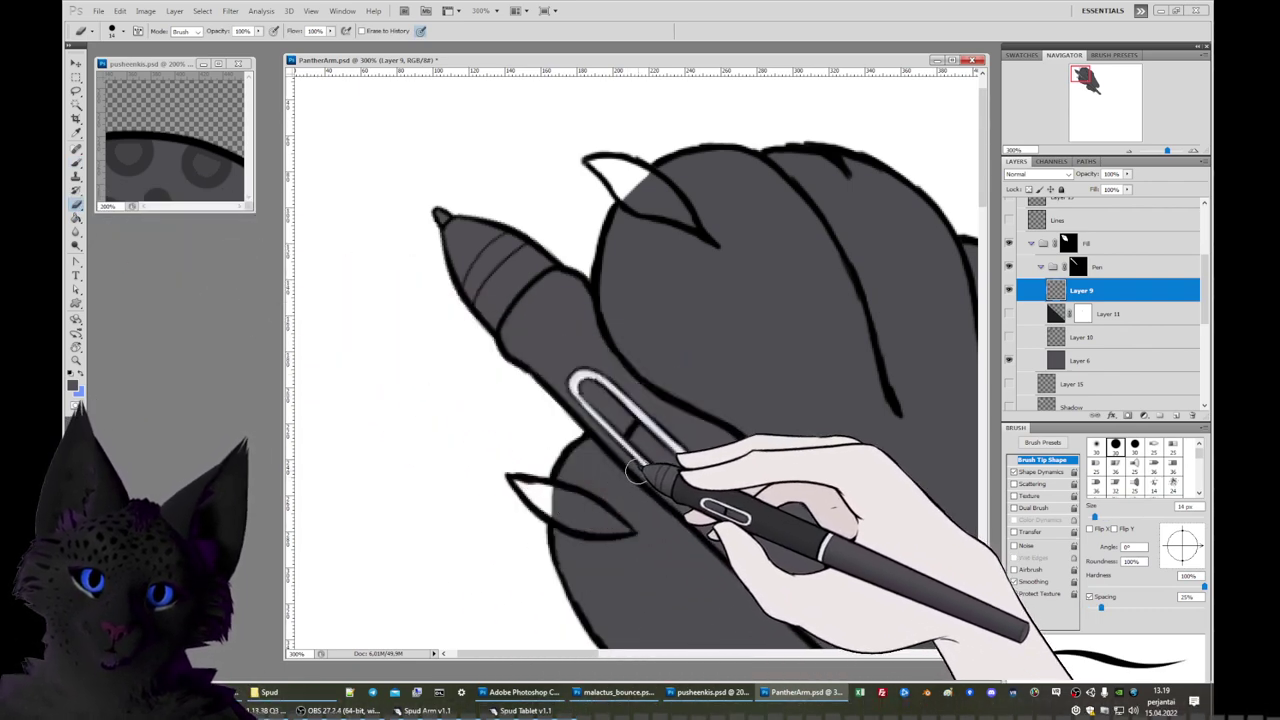
# Preview and delete Layer 11 from the Pen group, and toggle Layer 6 to check the pen's base colour.
pyautogui.click(1008, 314)
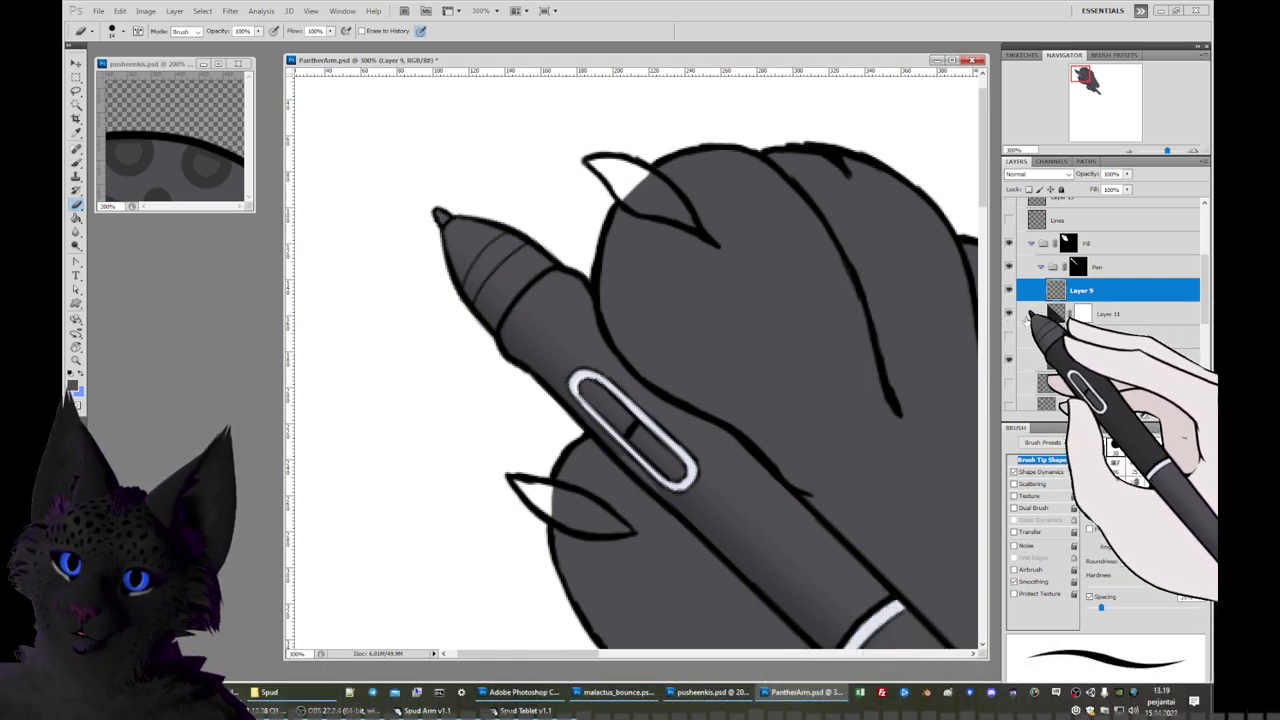
pyautogui.moveTo(1128, 316); pyautogui.dragTo(1198, 414)
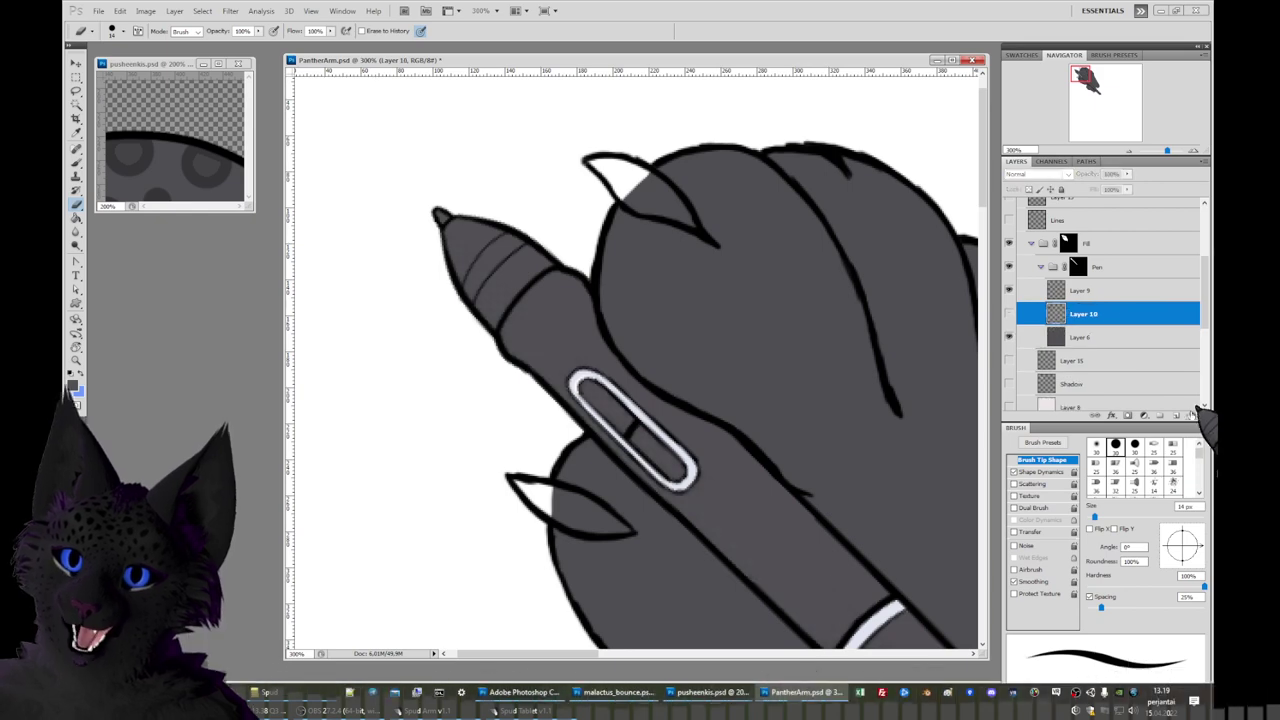
pyautogui.moveTo(1086, 78)
pyautogui.mouseDown()
pyautogui.moveTo(1098, 92)
pyautogui.moveTo(1085, 82)
pyautogui.mouseUp()
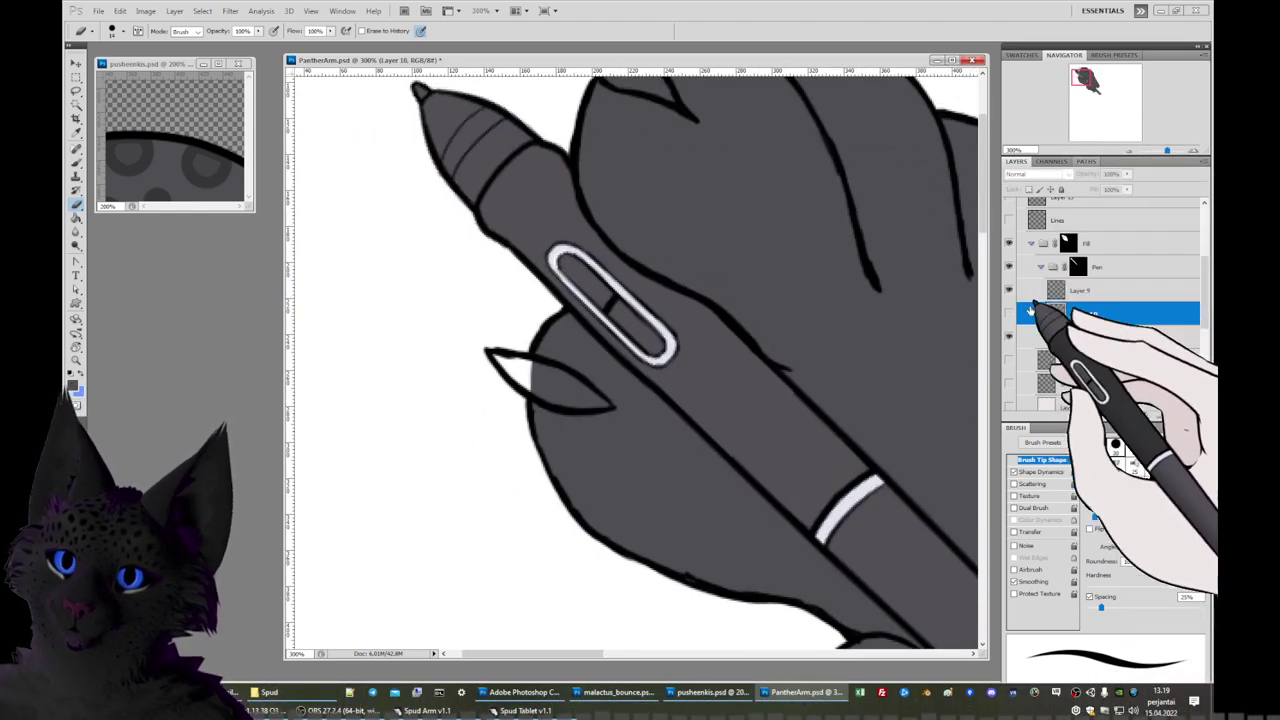
pyautogui.click(1009, 338)
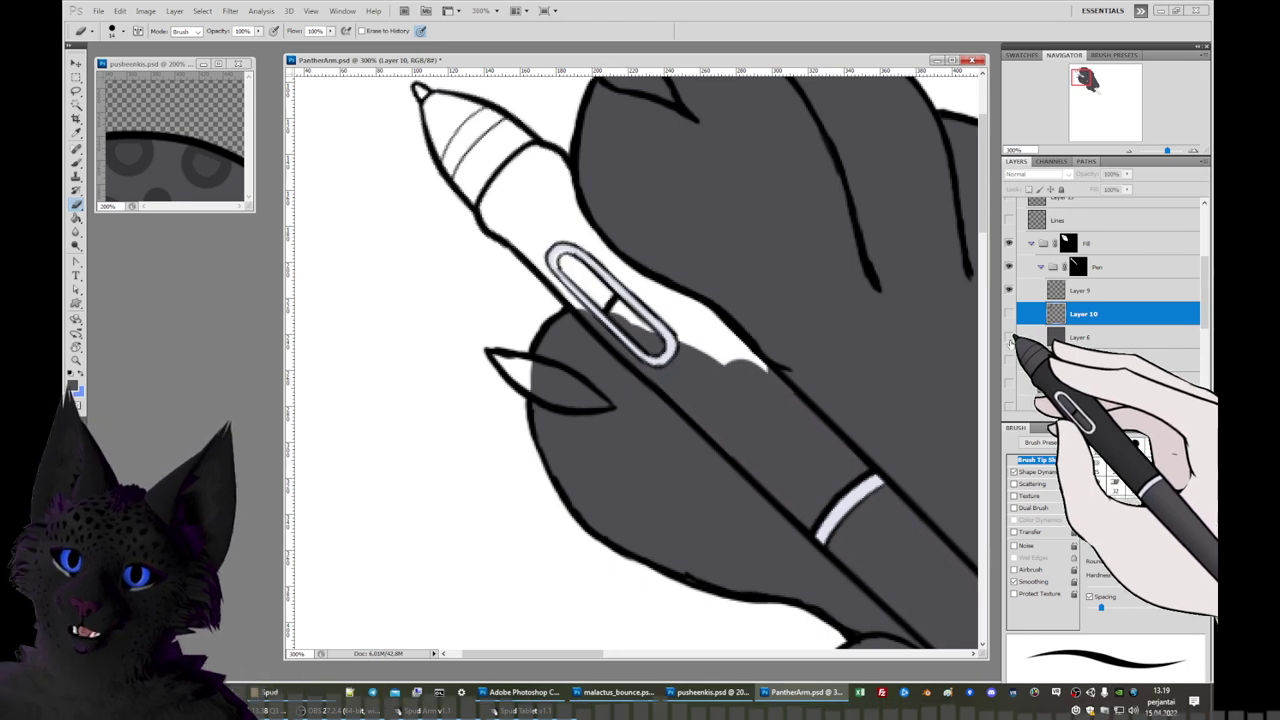
pyautogui.click(1009, 338)
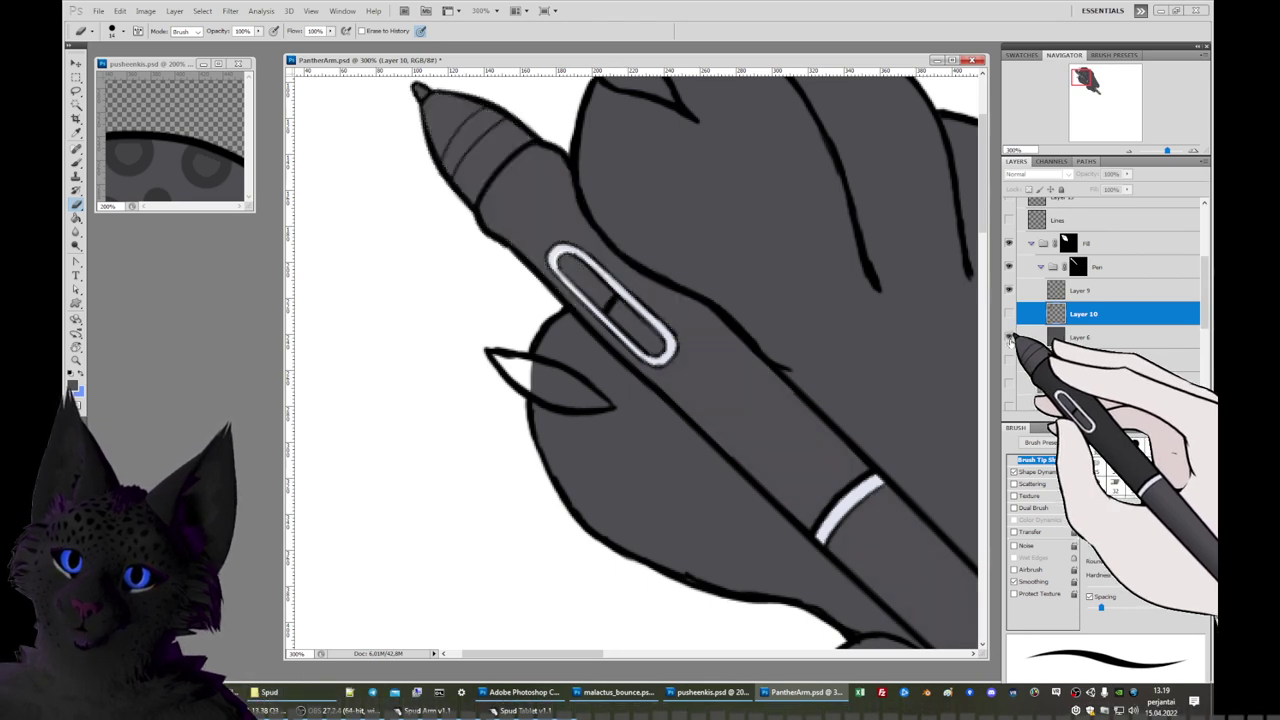
# Collapse the Pen group and review the whole coloured paw and pen at 100% zoom.
pyautogui.click(1041, 268)
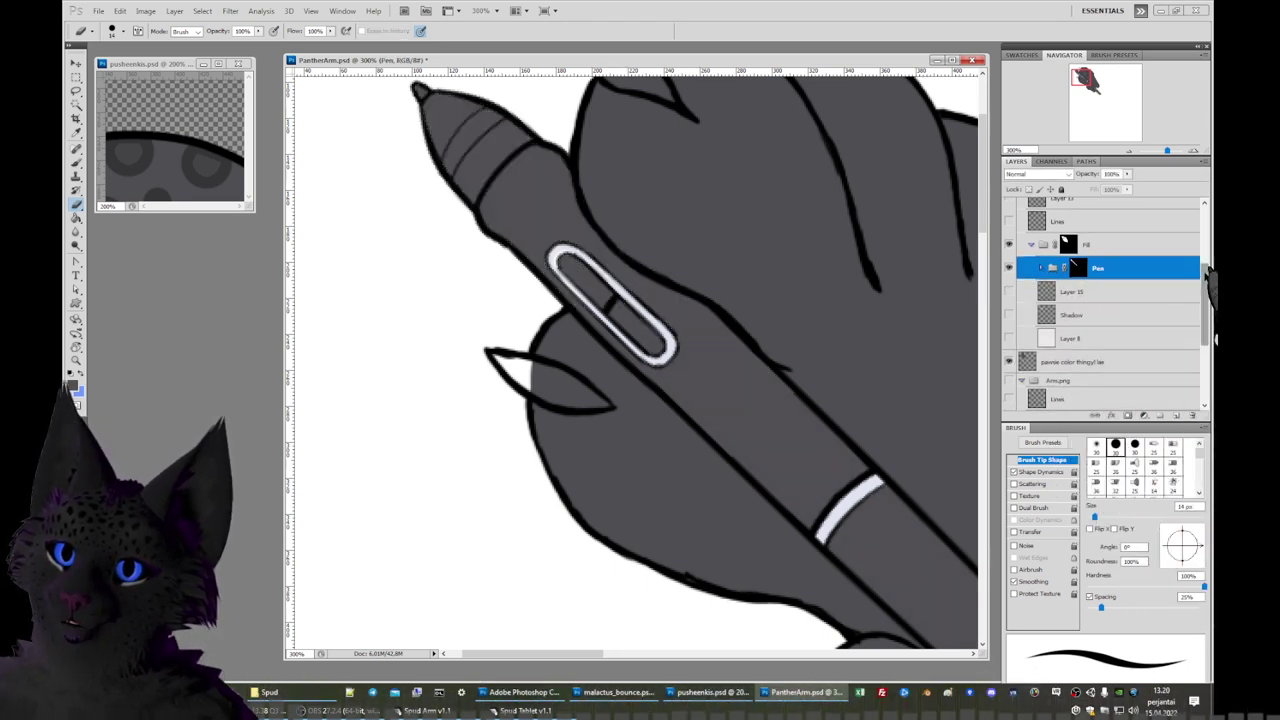
pyautogui.scroll(5, 1039, 340)
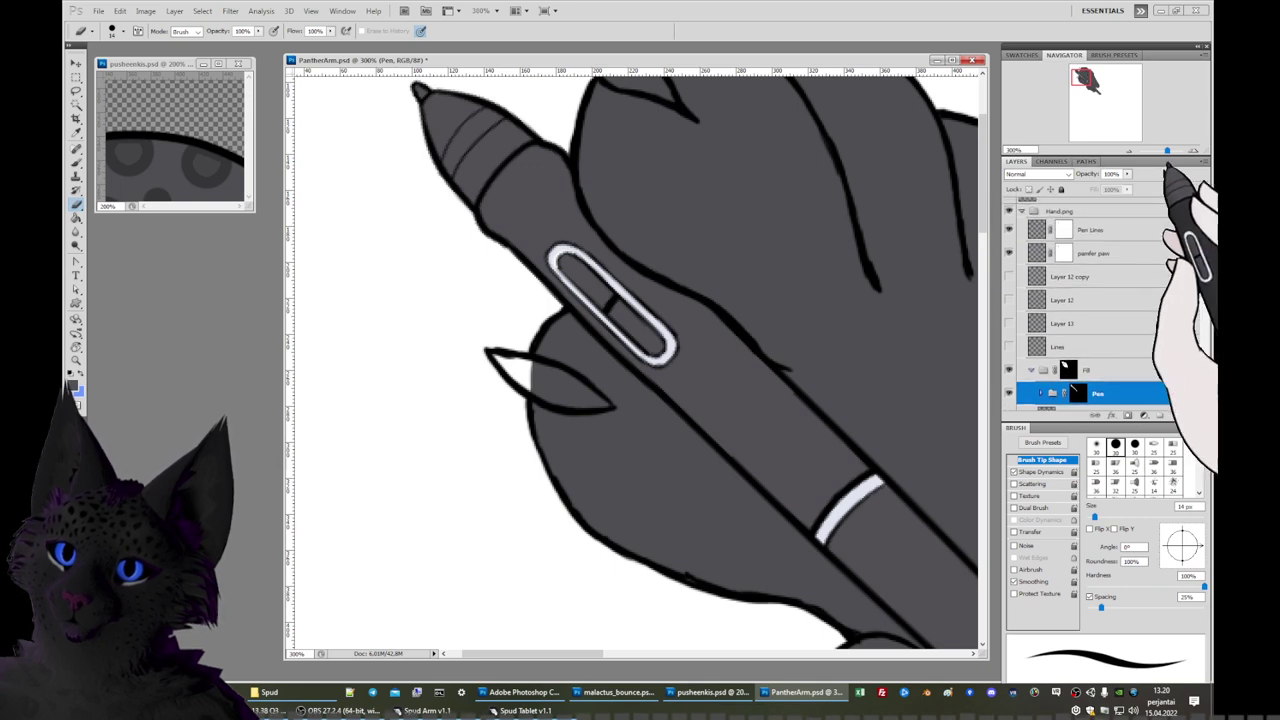
pyautogui.click(1133, 150)
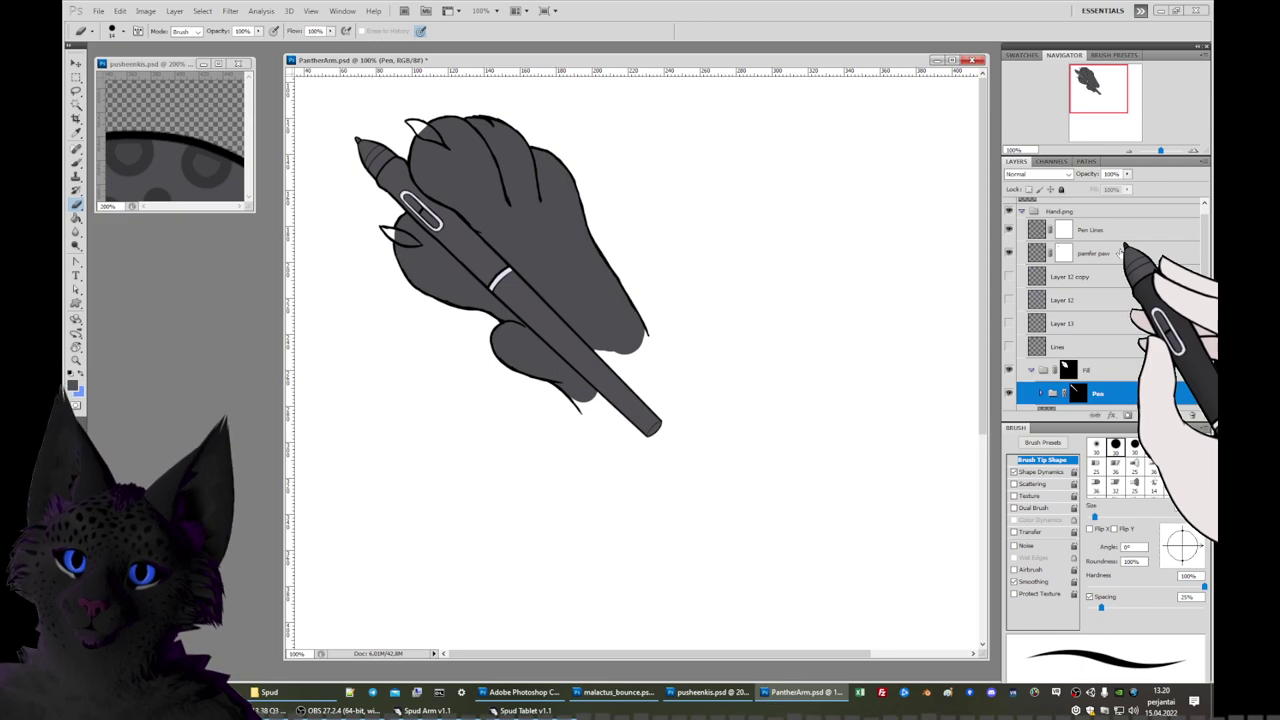
pyautogui.scroll(-5, 1208, 285)
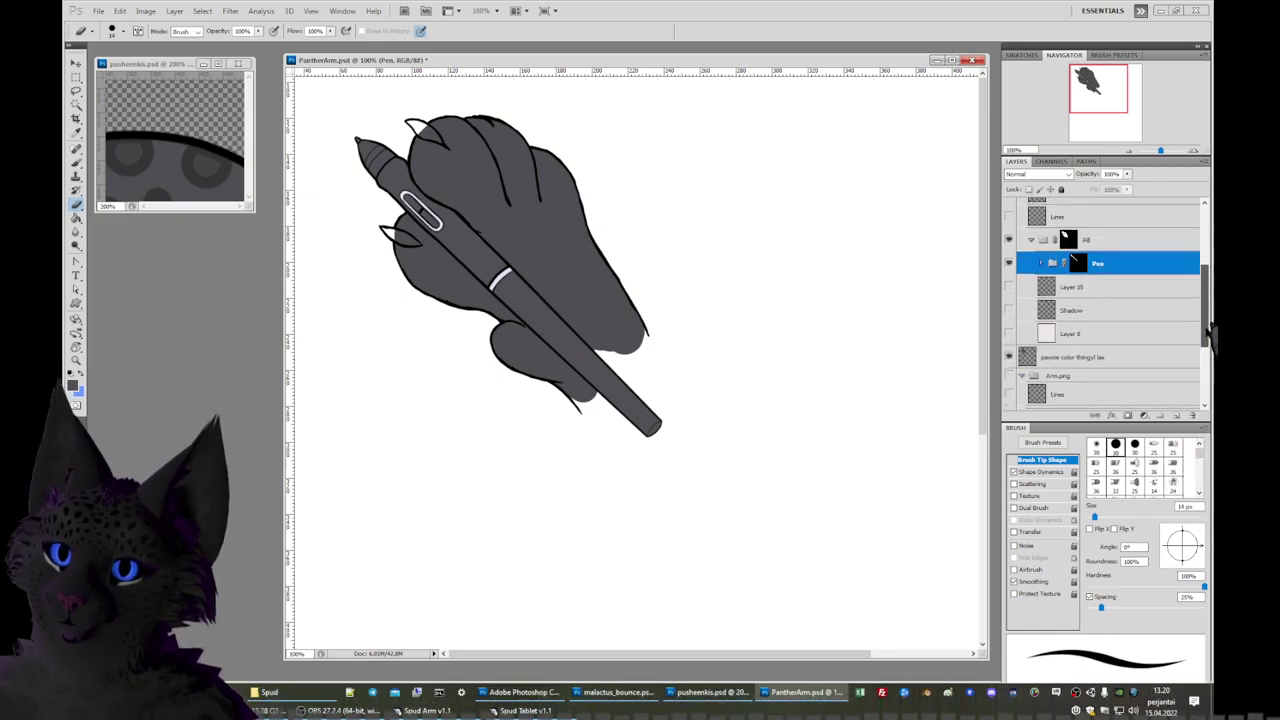
# Paint the white areas inside both claws dark grey with the Brush on the pawsie color thingyl lae layer.
pyautogui.click(1065, 325)
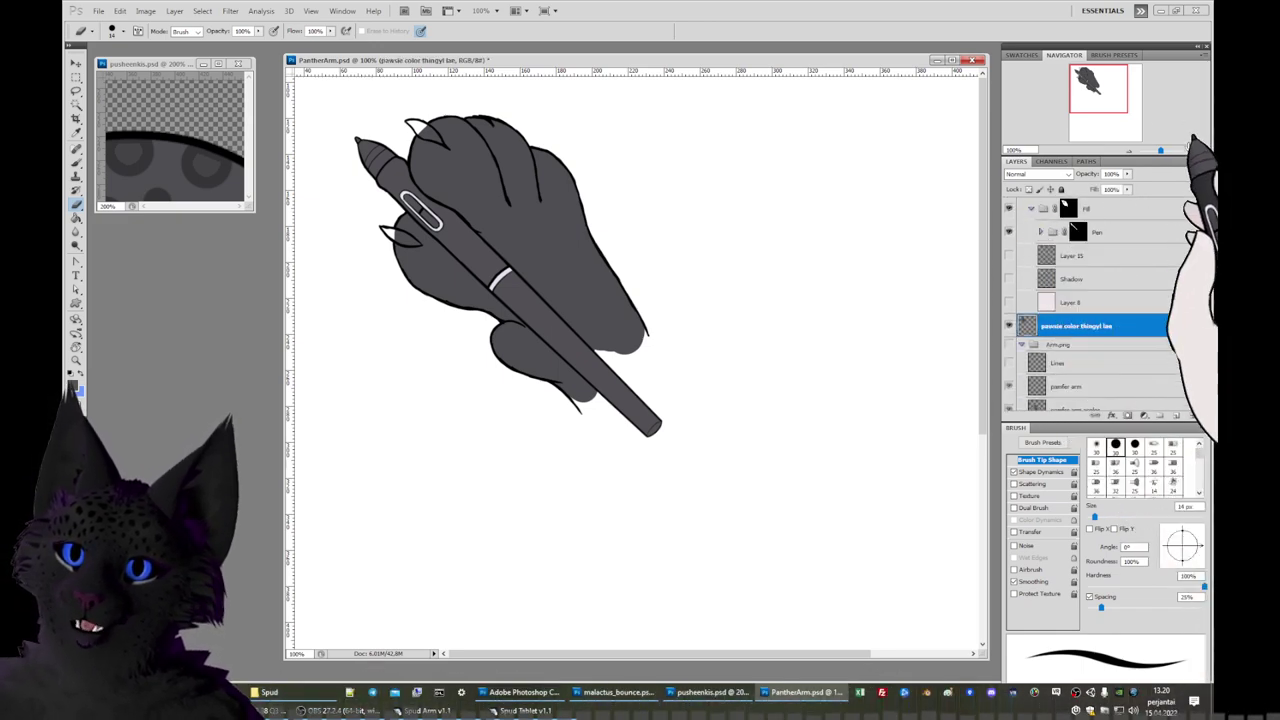
pyautogui.click(1193, 150)
pyautogui.moveTo(1125, 68)
pyautogui.mouseDown()
pyautogui.moveTo(1074, 71)
pyautogui.moveTo(1086, 80)
pyautogui.mouseUp()
pyautogui.click(620, 345)
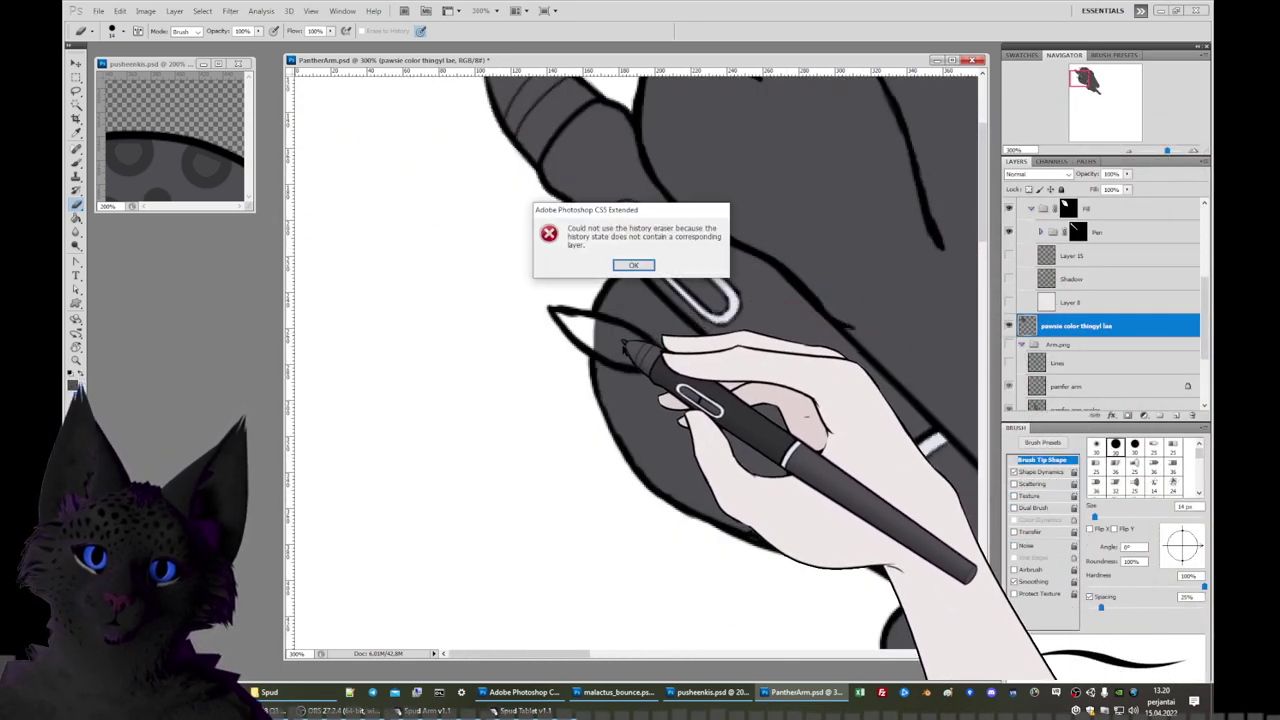
pyautogui.click(633, 264)
pyautogui.press('b')
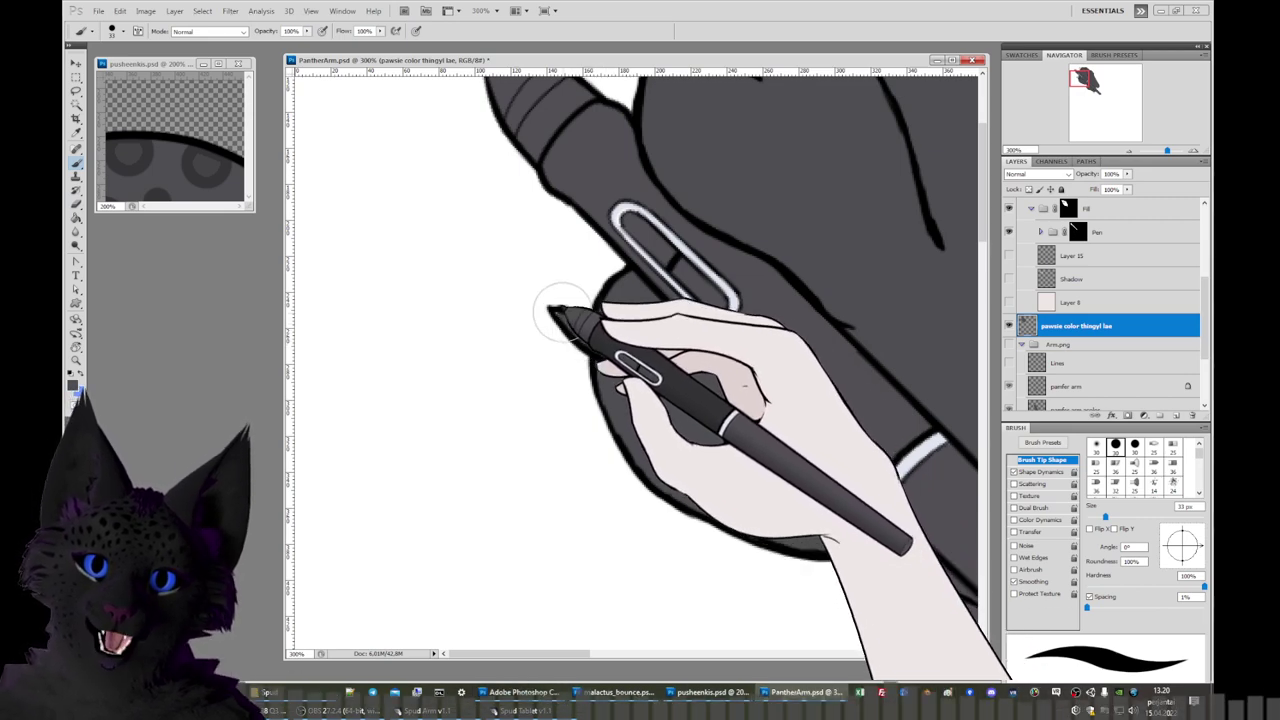
pyautogui.moveTo(1086, 80); pyautogui.dragTo(1082, 75)
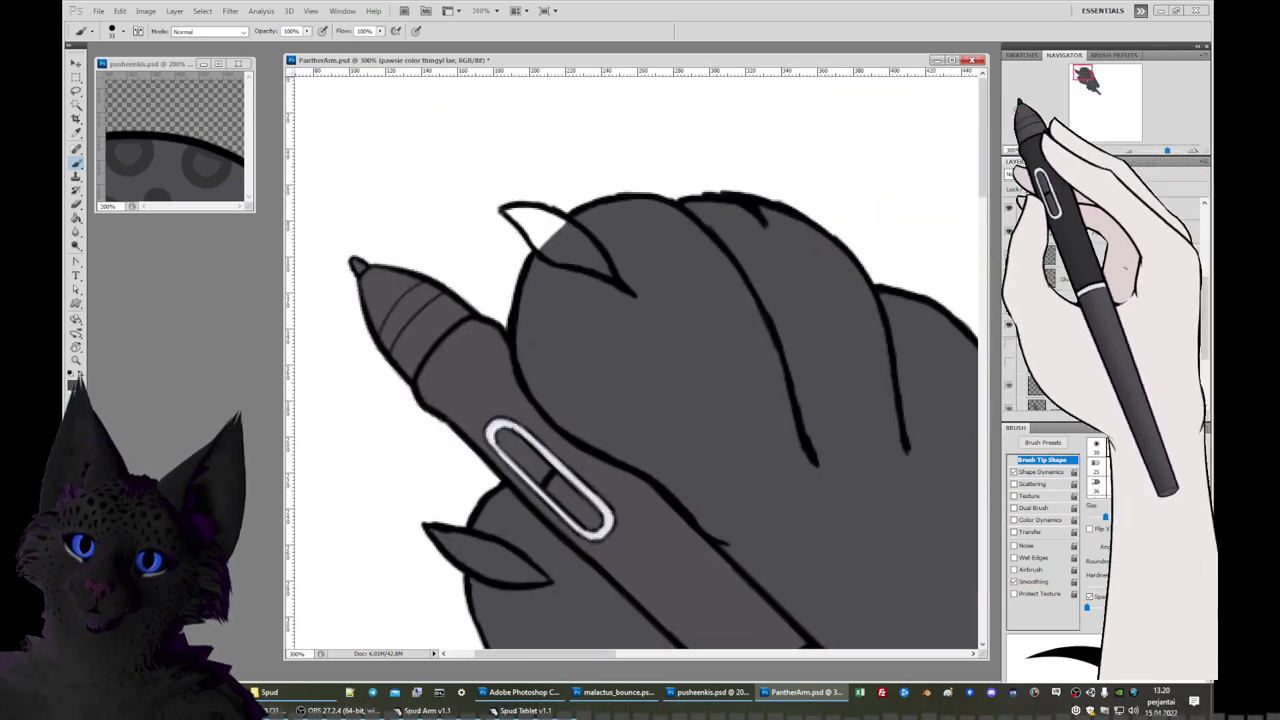
pyautogui.click(545, 233)
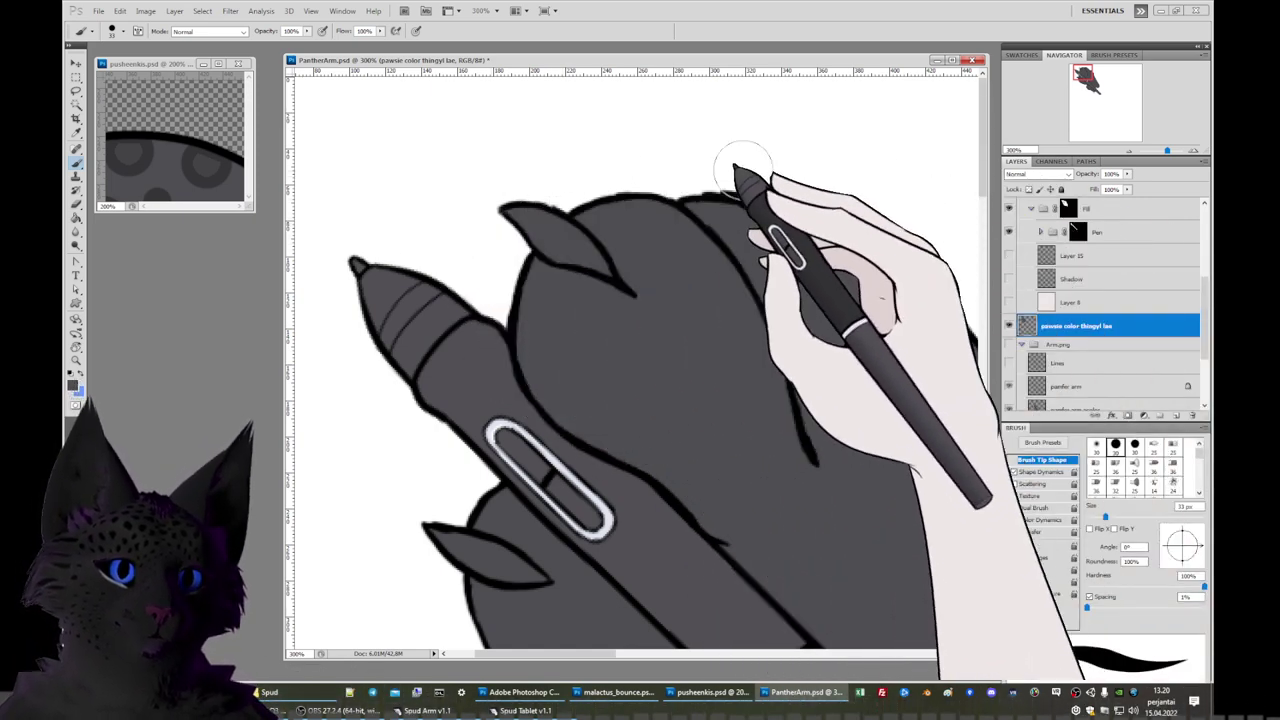
# Extend the paw's dark grey fill across the wrist on both sides of the pen's end, and show the Arm.png group.
pyautogui.moveTo(1100, 100)
pyautogui.mouseDown()
pyautogui.moveTo(1091, 66)
pyautogui.moveTo(1089, 80)
pyautogui.mouseUp()
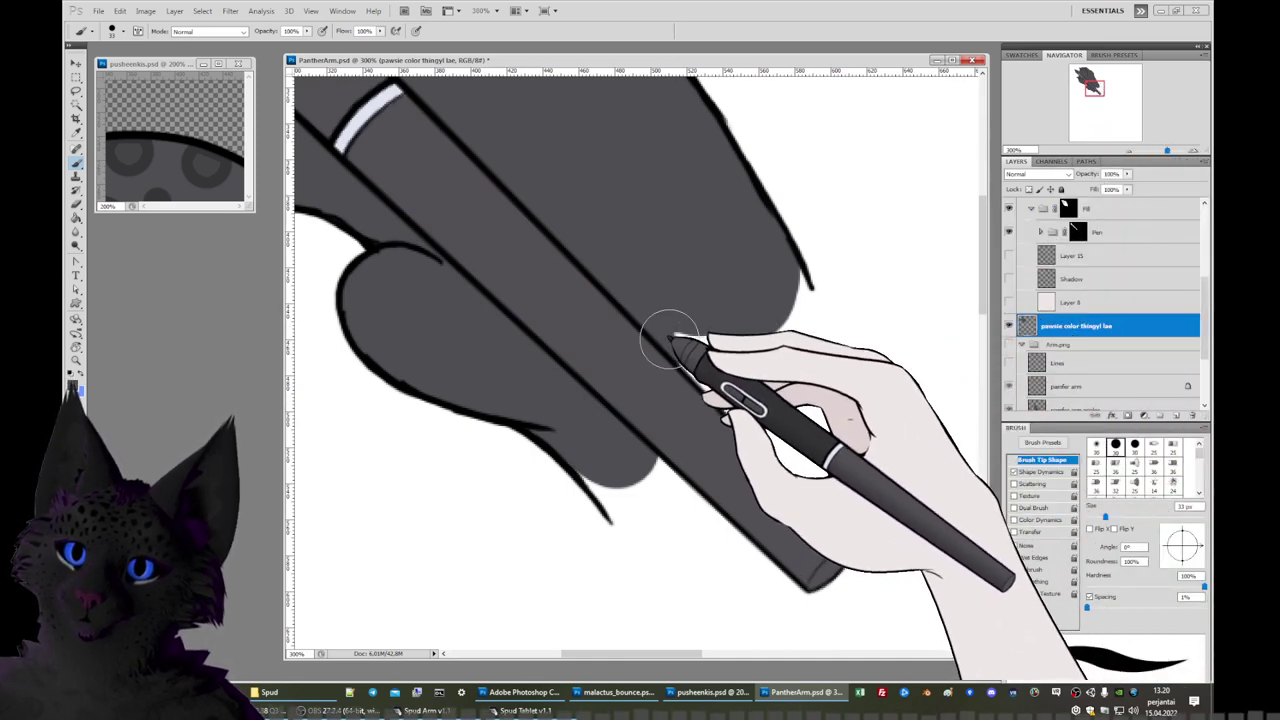
pyautogui.moveTo(786, 286)
pyautogui.mouseDown()
pyautogui.moveTo(767, 369)
pyautogui.moveTo(679, 442)
pyautogui.moveTo(627, 466)
pyautogui.moveTo(590, 451)
pyautogui.moveTo(622, 486)
pyautogui.moveTo(697, 466)
pyautogui.mouseUp()
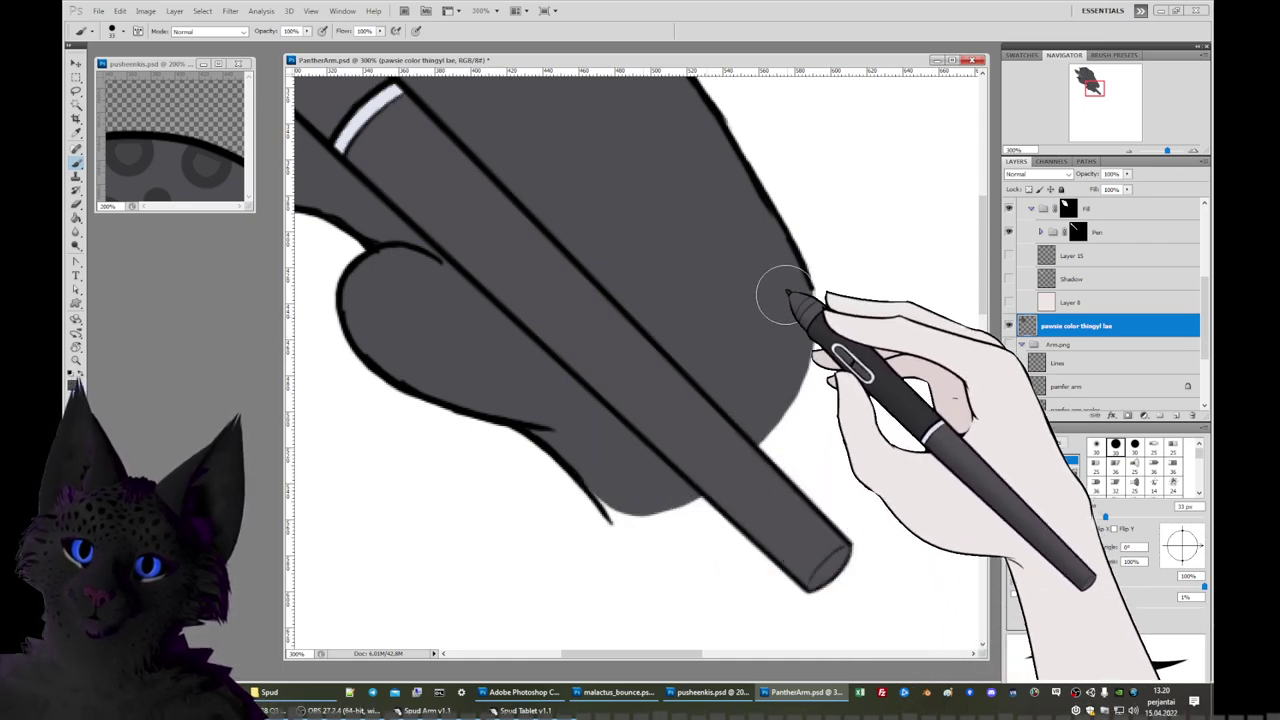
pyautogui.click(1010, 324)
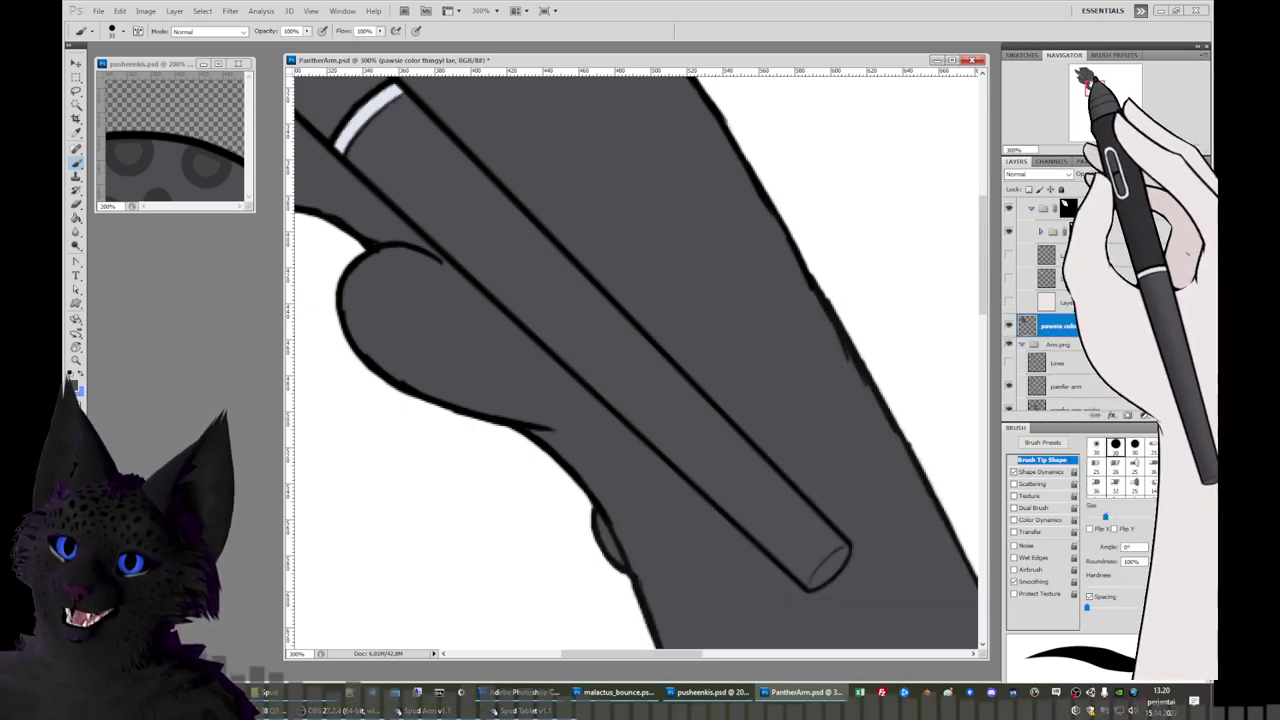
# Lower the Arm.png group's opacity to compare the paw fill's edge with the arm, and restore it to 100%.
pyautogui.moveTo(1090, 86); pyautogui.dragTo(1092, 89)
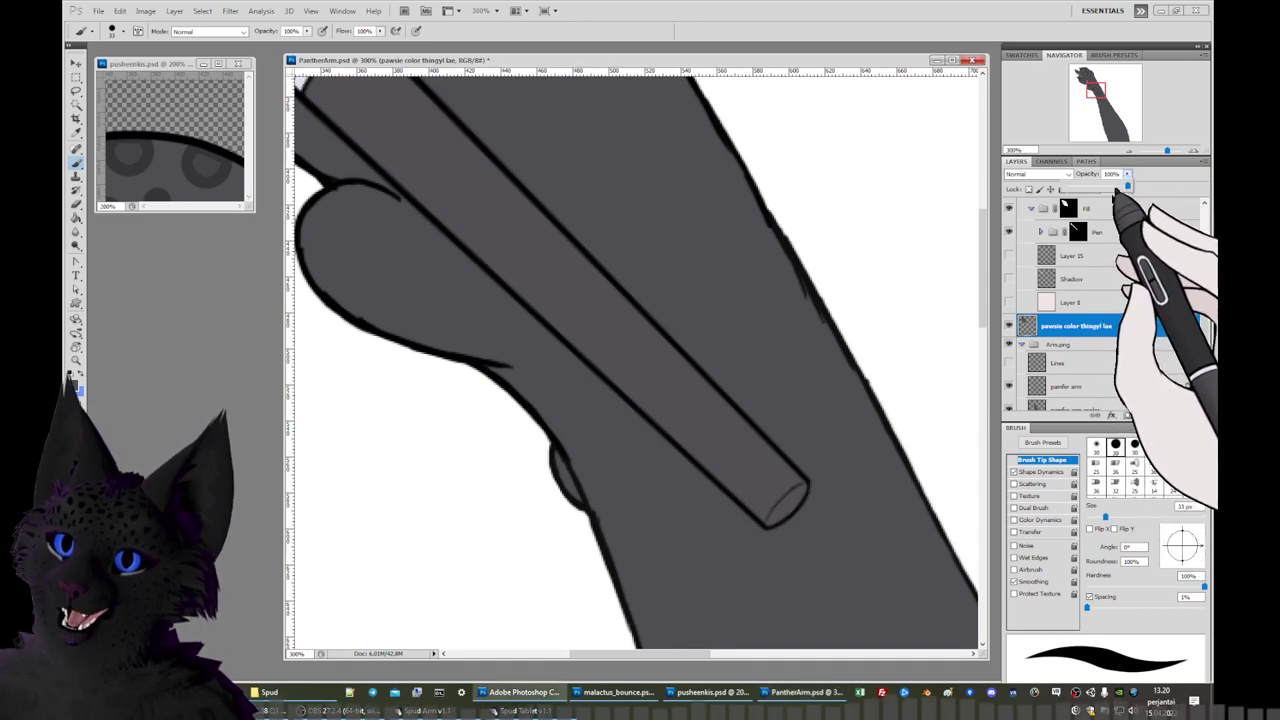
pyautogui.click(1110, 344)
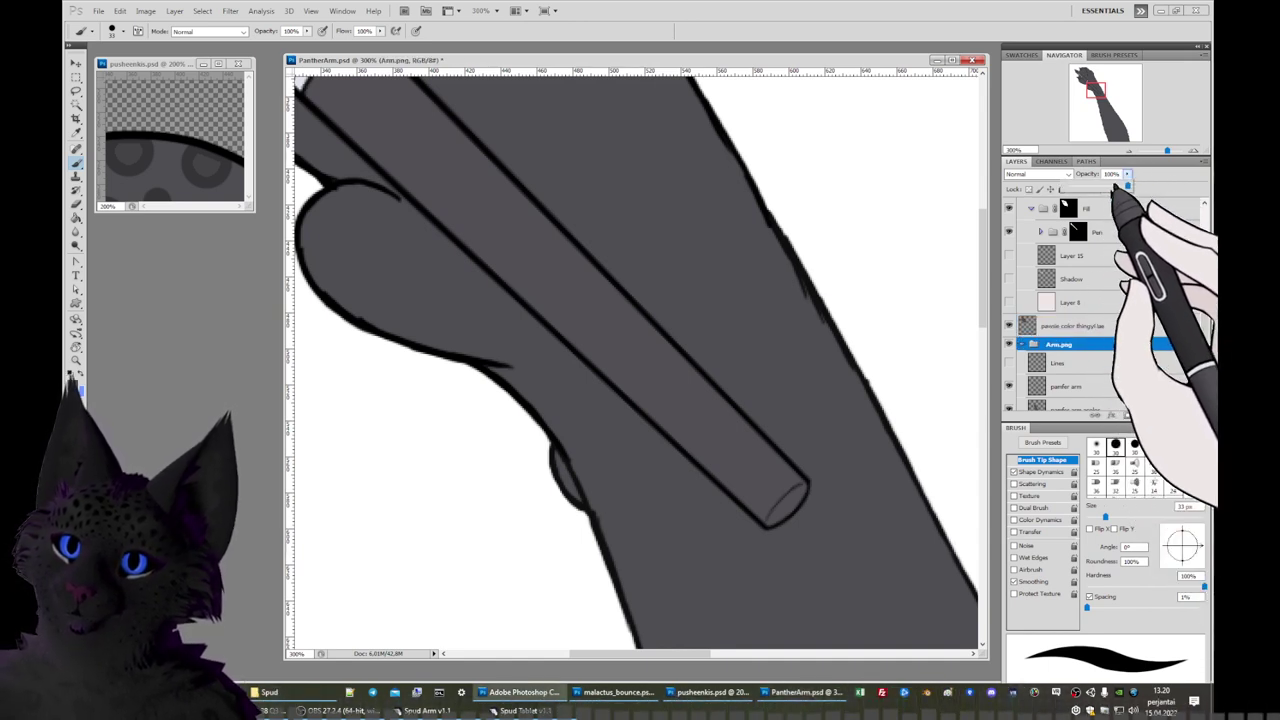
pyautogui.moveTo(1098, 176); pyautogui.dragTo(1092, 176)
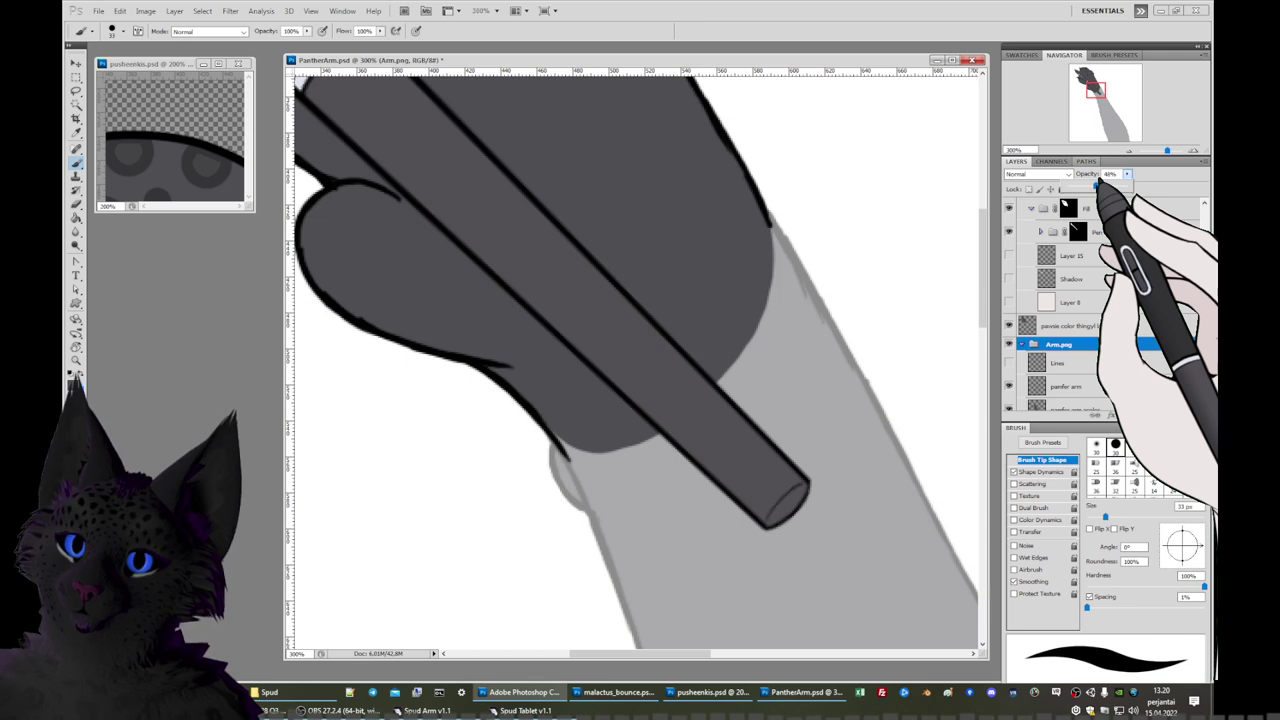
pyautogui.moveTo(1097, 187); pyautogui.dragTo(1142, 185)
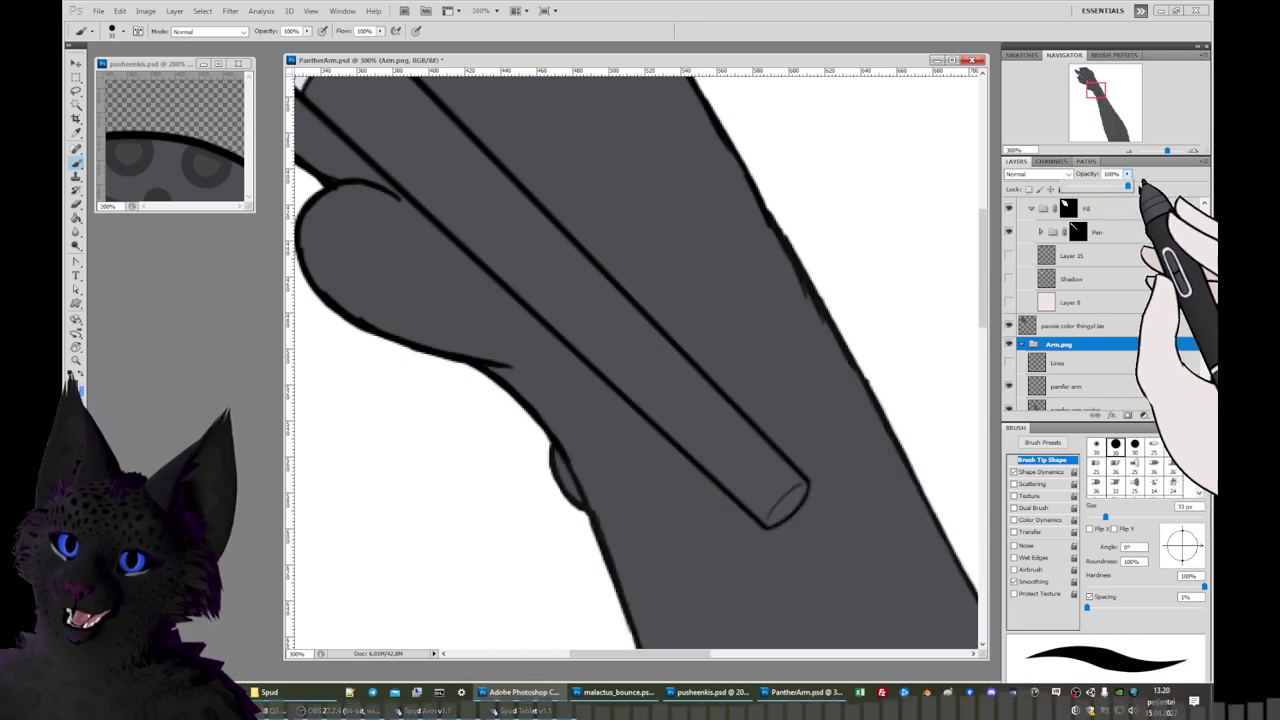
# Reduce the Hand.png group's opacity to compare the arm beneath it, and bring the paw colour layer into reach.
pyautogui.scroll(4, 1208, 290)
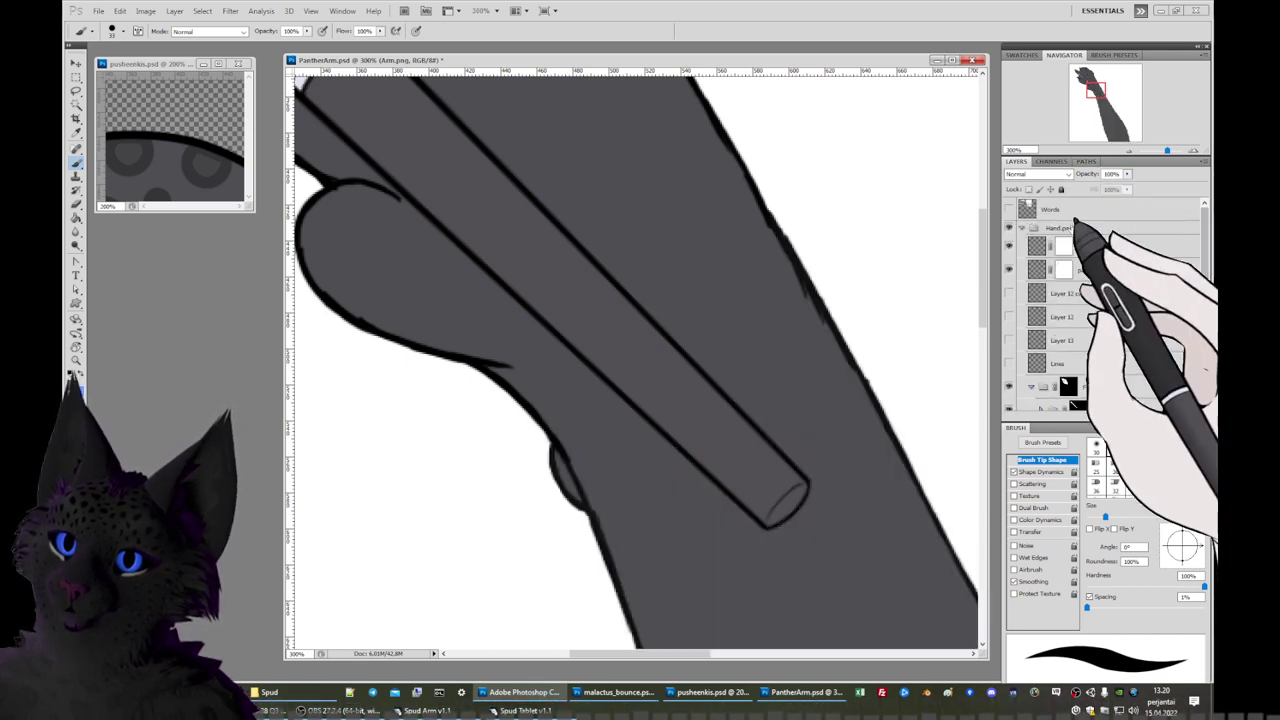
pyautogui.moveTo(1142, 187); pyautogui.dragTo(1104, 187)
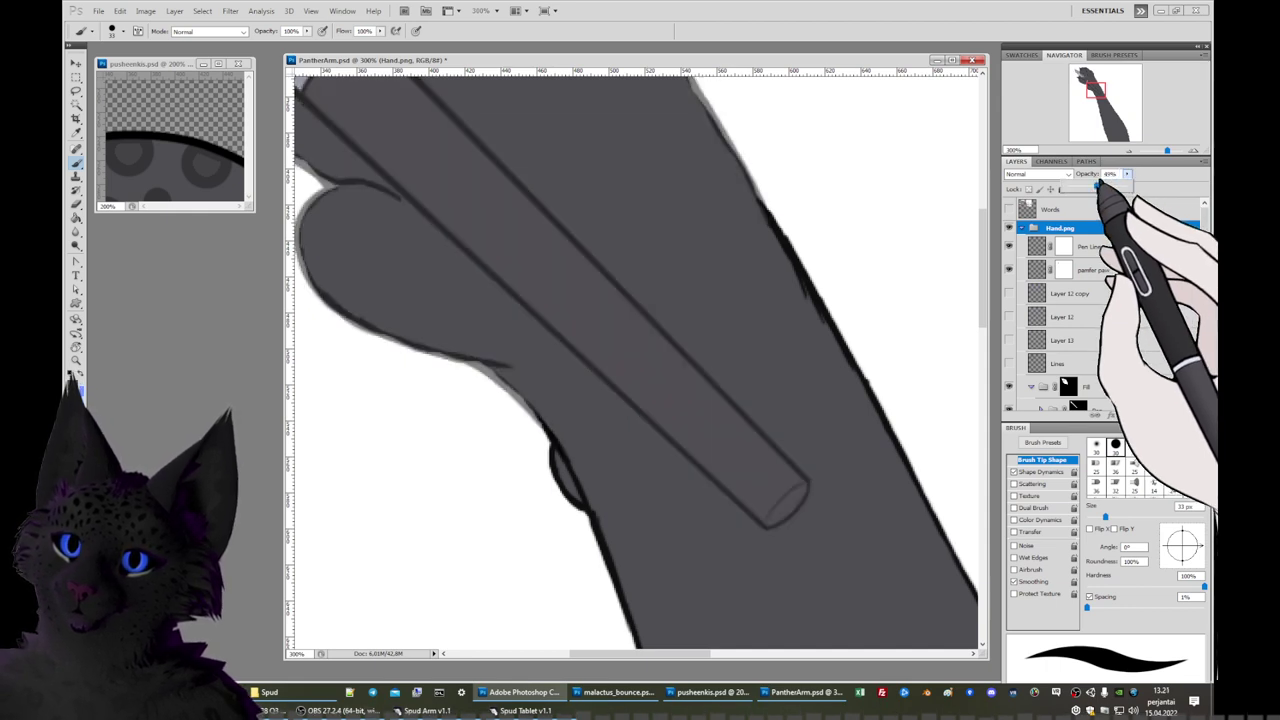
pyautogui.click(1021, 228)
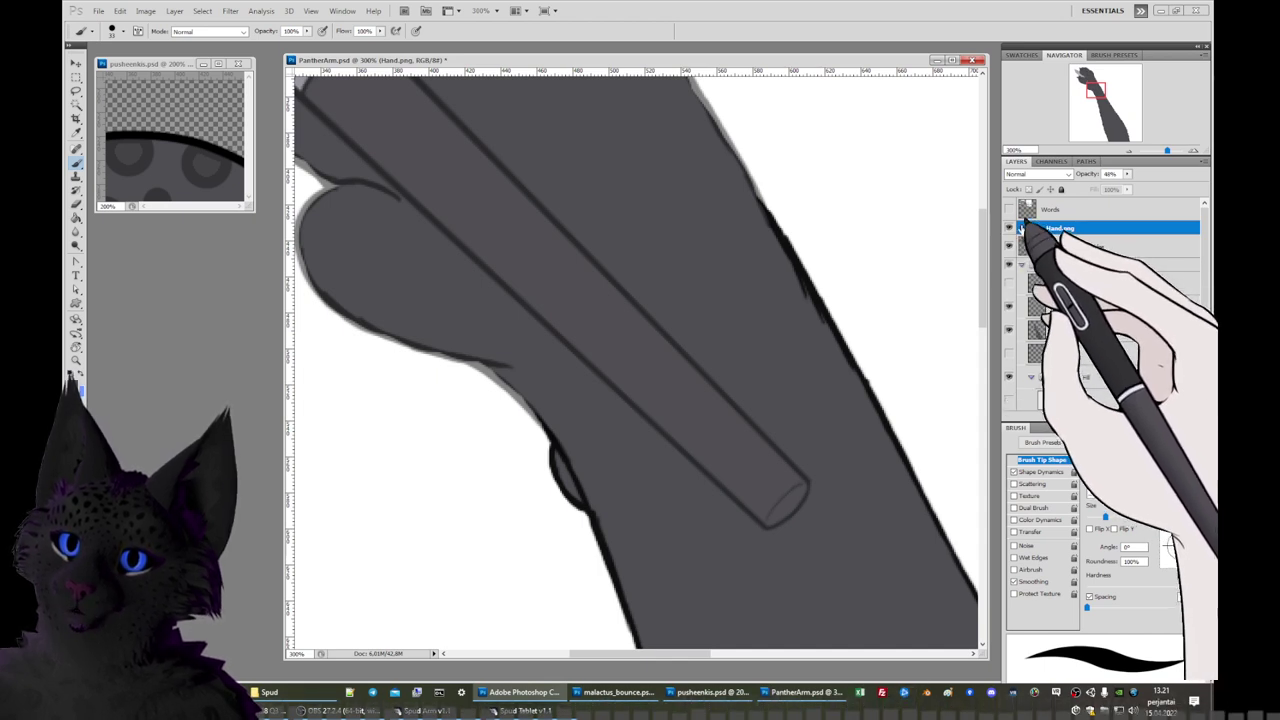
pyautogui.click(1021, 228)
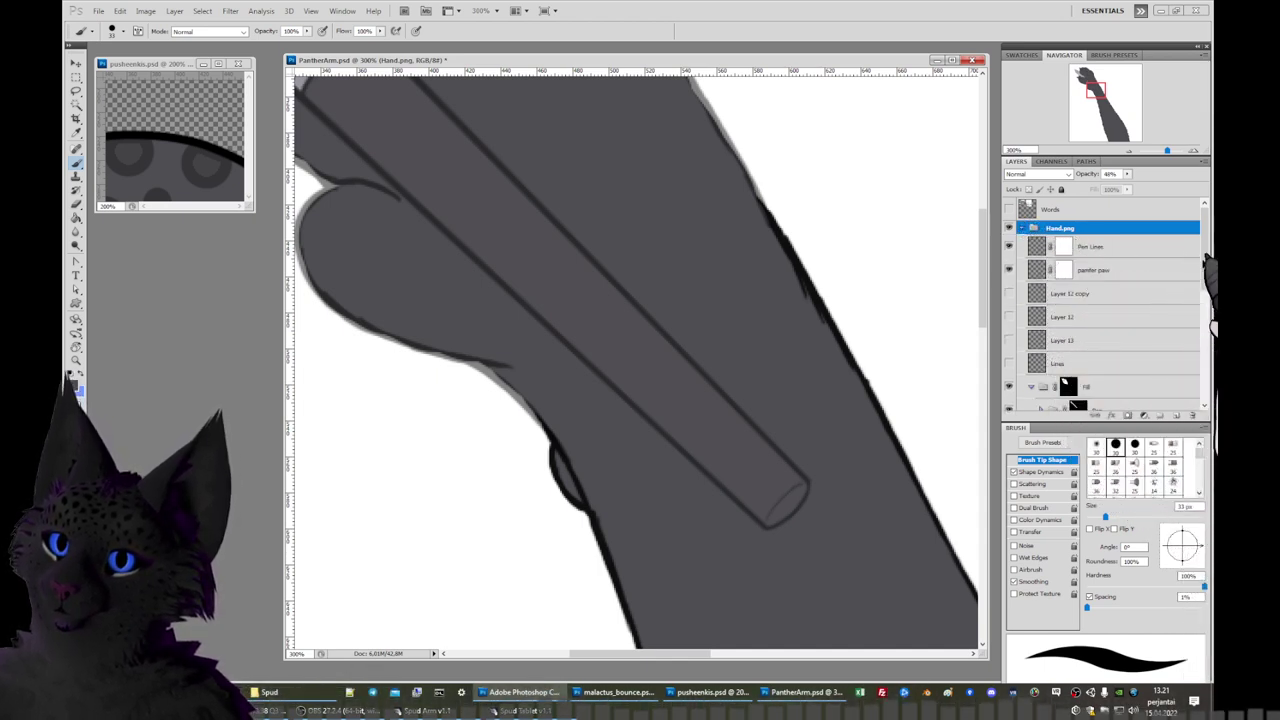
pyautogui.scroll(-5, 1207, 260)
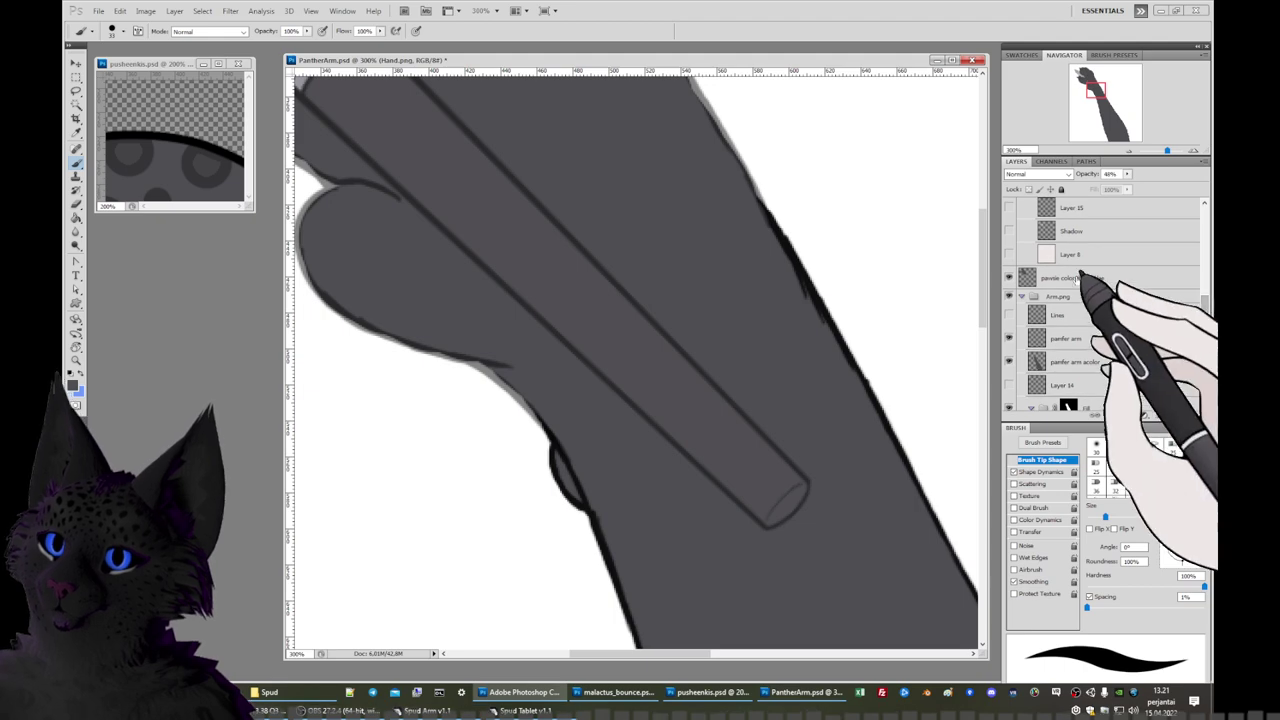
# Move the pawsie color thingyl lae layer into the Hand.png group's Fill group.
pyautogui.moveTo(1082, 258); pyautogui.dragTo(1083, 266)
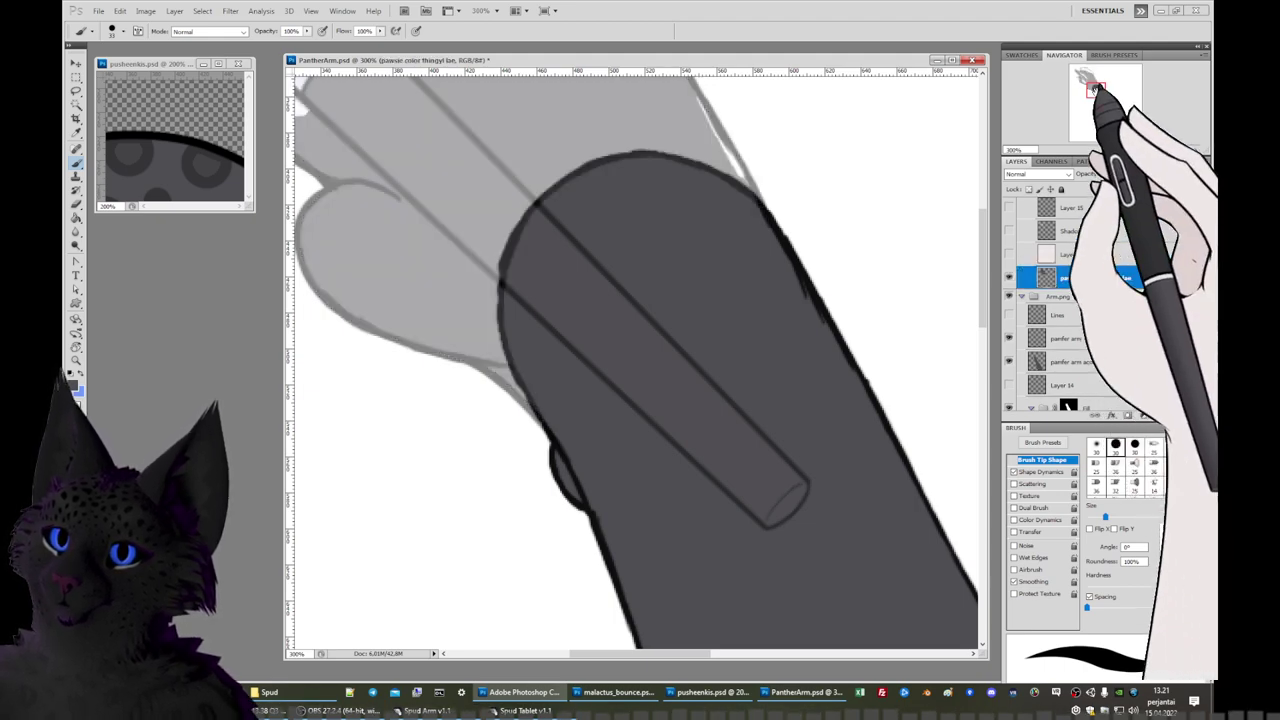
pyautogui.moveTo(1094, 80)
pyautogui.mouseDown()
pyautogui.moveTo(1089, 68)
pyautogui.moveTo(1090, 84)
pyautogui.mouseUp()
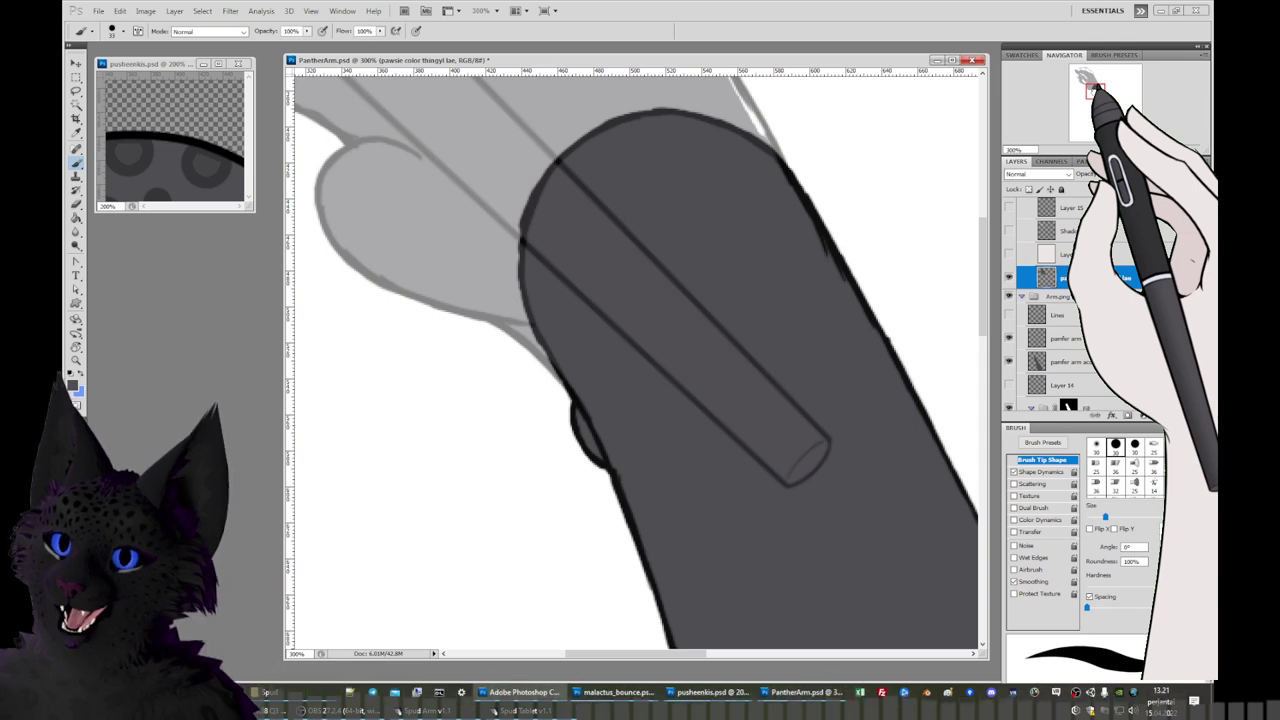
pyautogui.moveTo(1090, 84); pyautogui.dragTo(1091, 87)
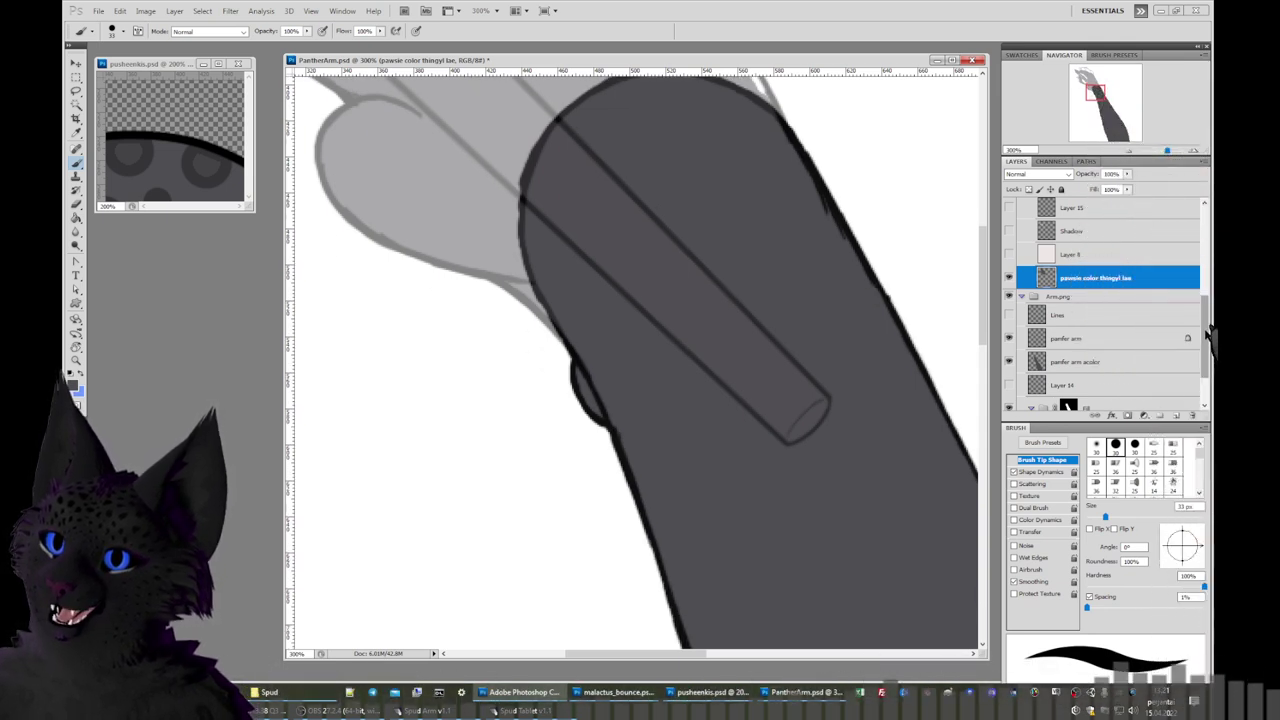
# Lower the Arm.png group's opacity and extend the paw's dark grey fill around the wrist on the pawsie color thingyl lae layer.
pyautogui.scroll(-1, 1185, 318)
pyautogui.click(1120, 291)
pyautogui.click(1127, 174)
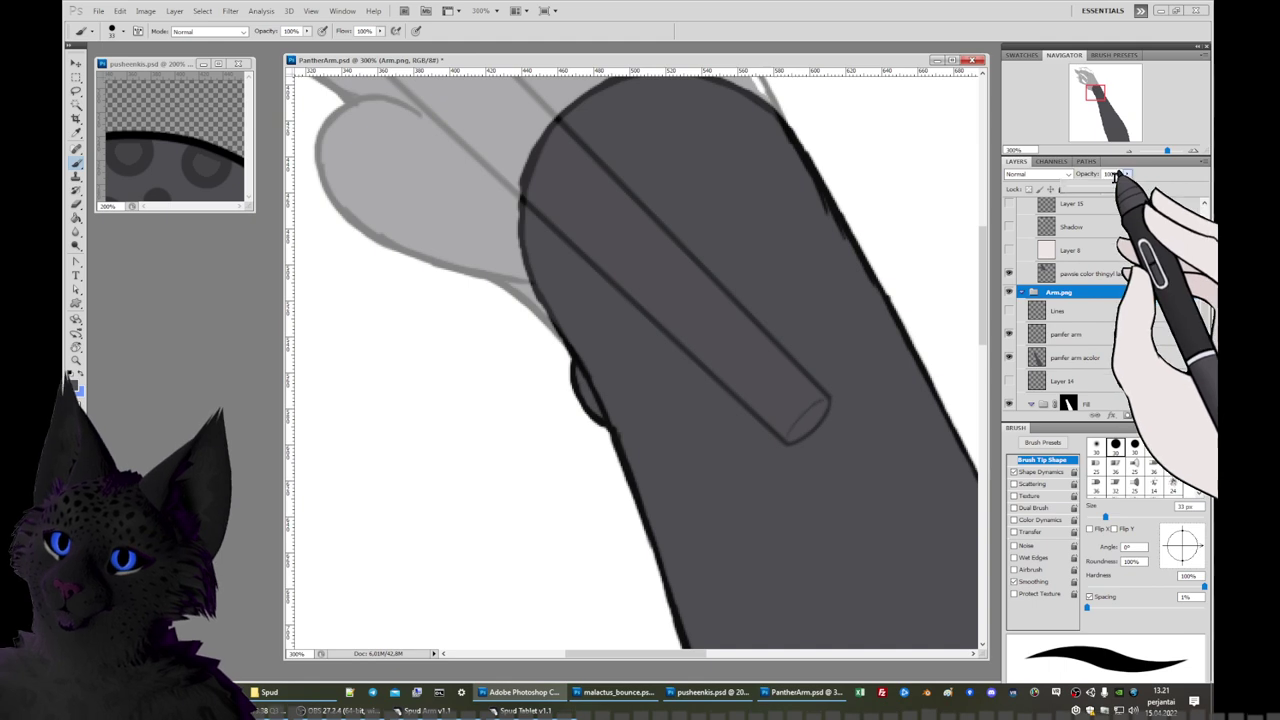
pyautogui.moveTo(1114, 186); pyautogui.dragTo(1105, 185)
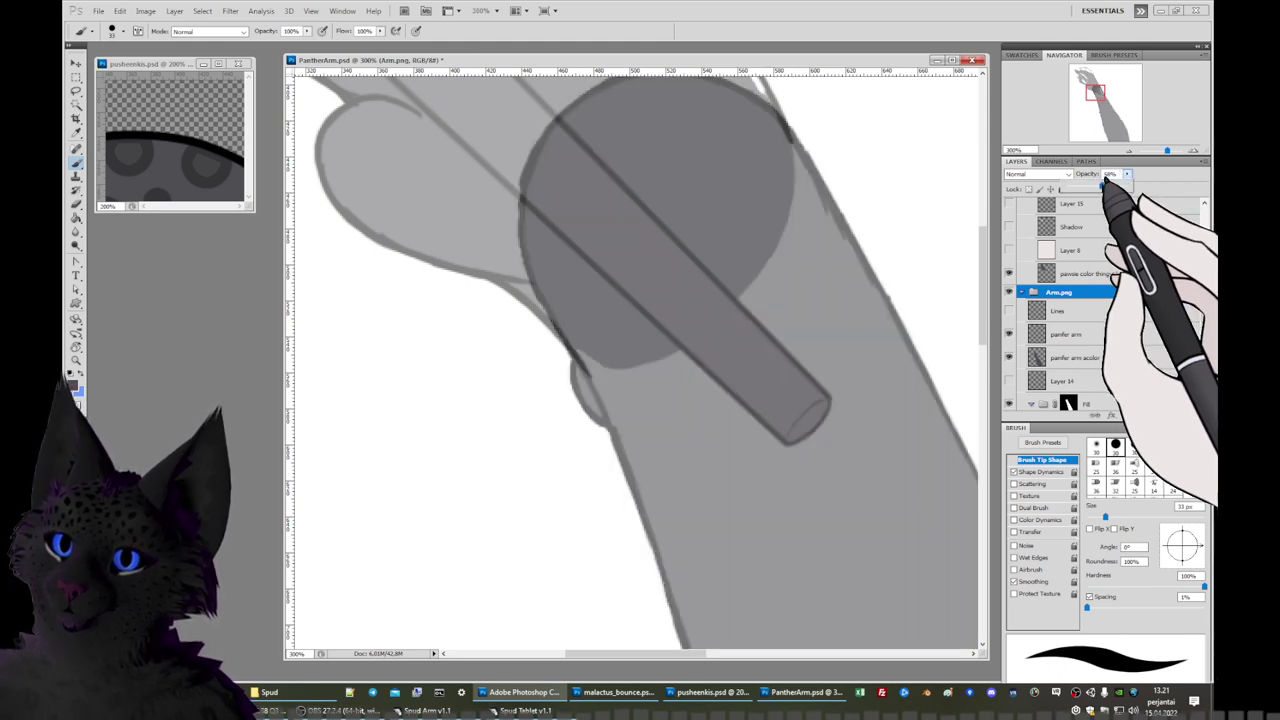
pyautogui.click(1095, 273)
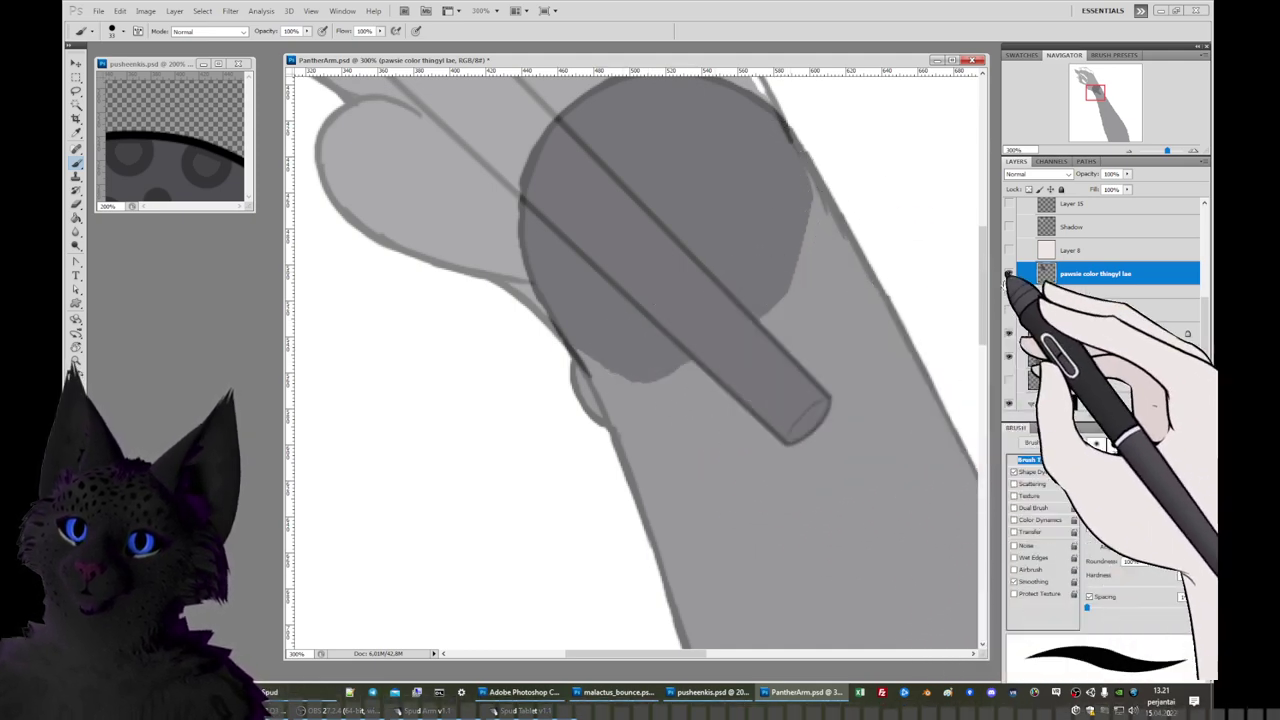
# Restore the opacity of the Arm.png and Hand.png groups to 100%.
pyautogui.click(1060, 291)
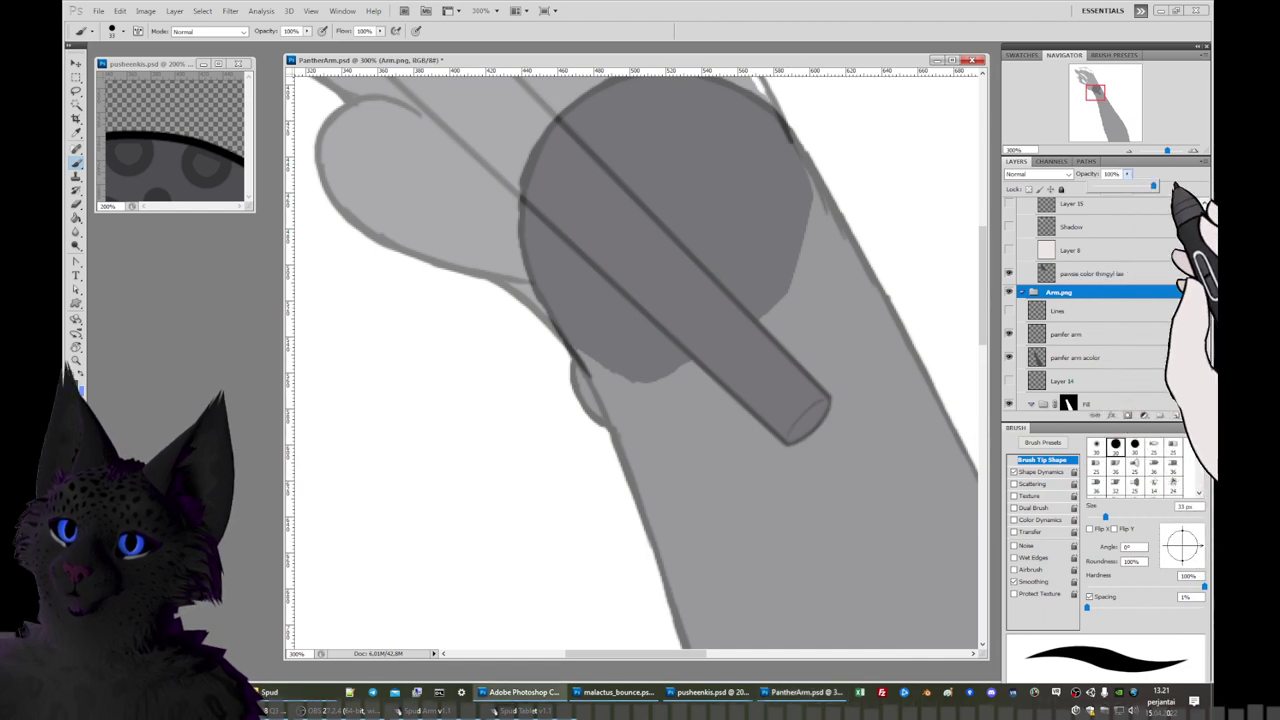
pyautogui.moveTo(1126, 173); pyautogui.dragTo(1190, 186)
pyautogui.moveTo(1205, 300); pyautogui.dragTo(1213, 237)
pyautogui.scroll(2, 1110, 260)
pyautogui.click(1090, 226)
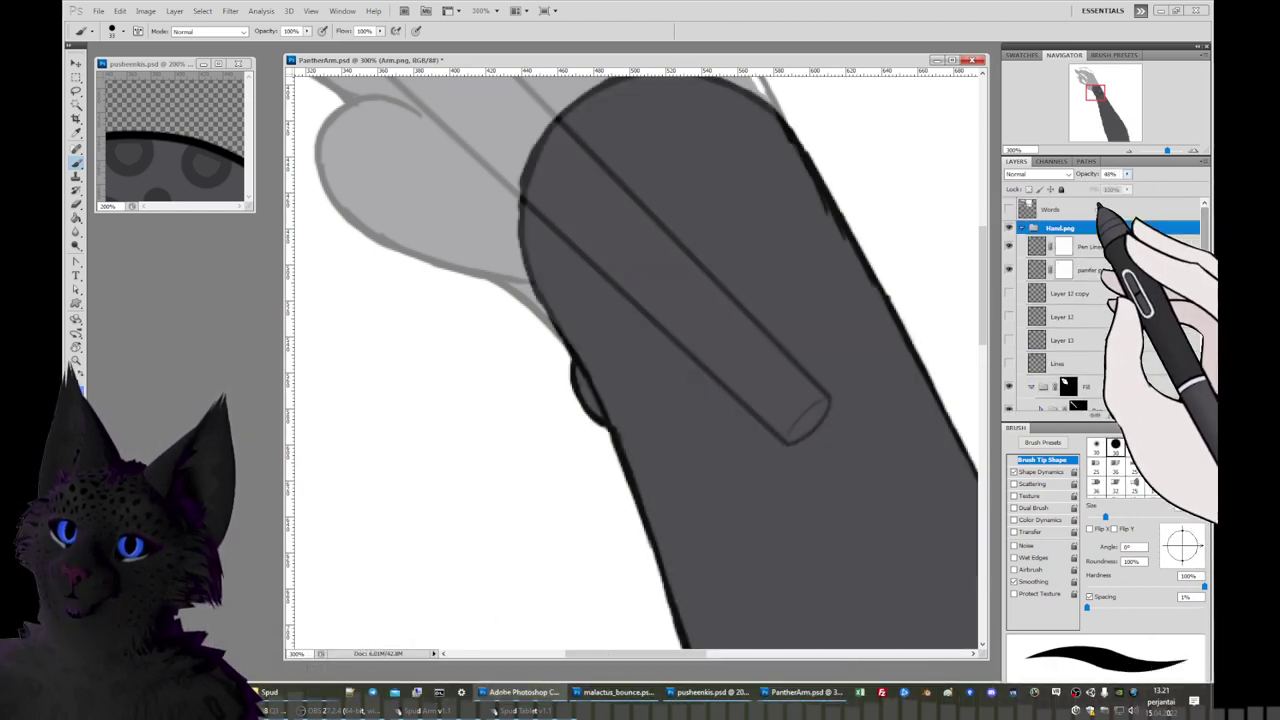
pyautogui.click(1127, 174)
pyautogui.moveTo(1128, 187); pyautogui.dragTo(1160, 187)
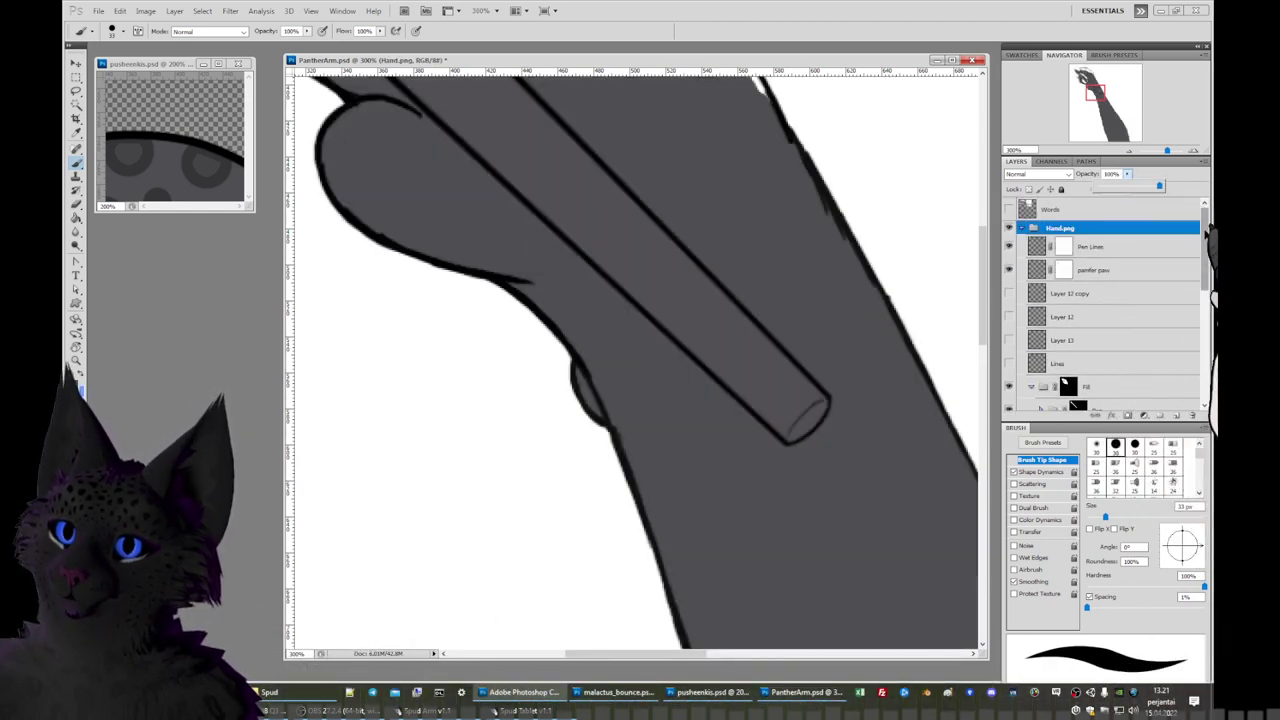
# Move the pawsie color thingyl lae layer out of the Fill group to just above Arm.png, and show the arm at 100% zoom.
pyautogui.scroll(-4, 1100, 290)
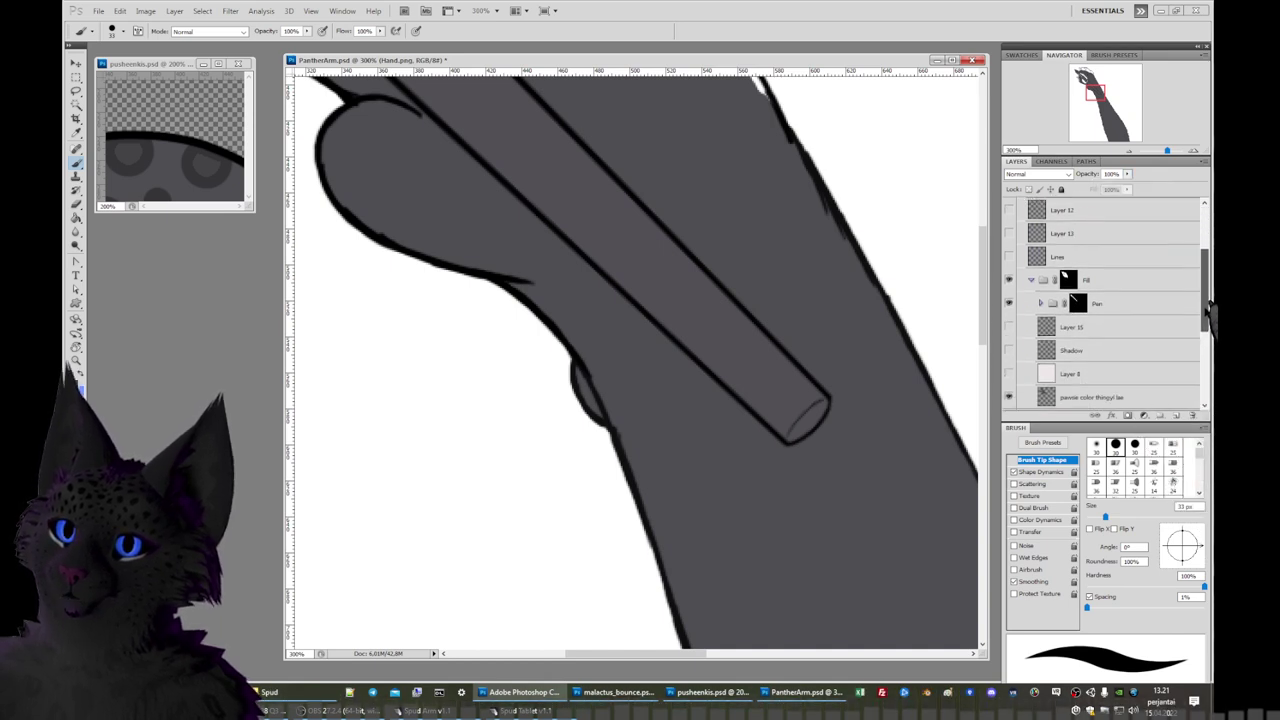
pyautogui.moveTo(1080, 300); pyautogui.dragTo(1077, 316)
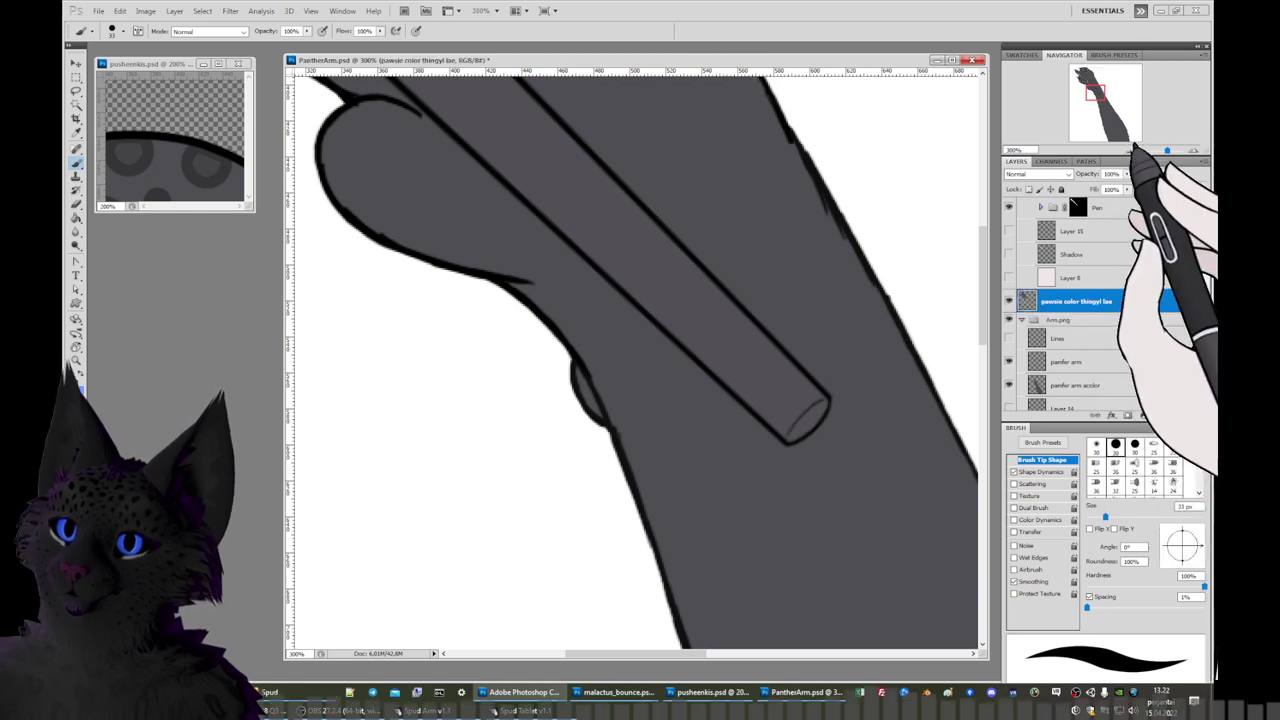
pyautogui.click(1129, 150)
pyautogui.click(1129, 150)
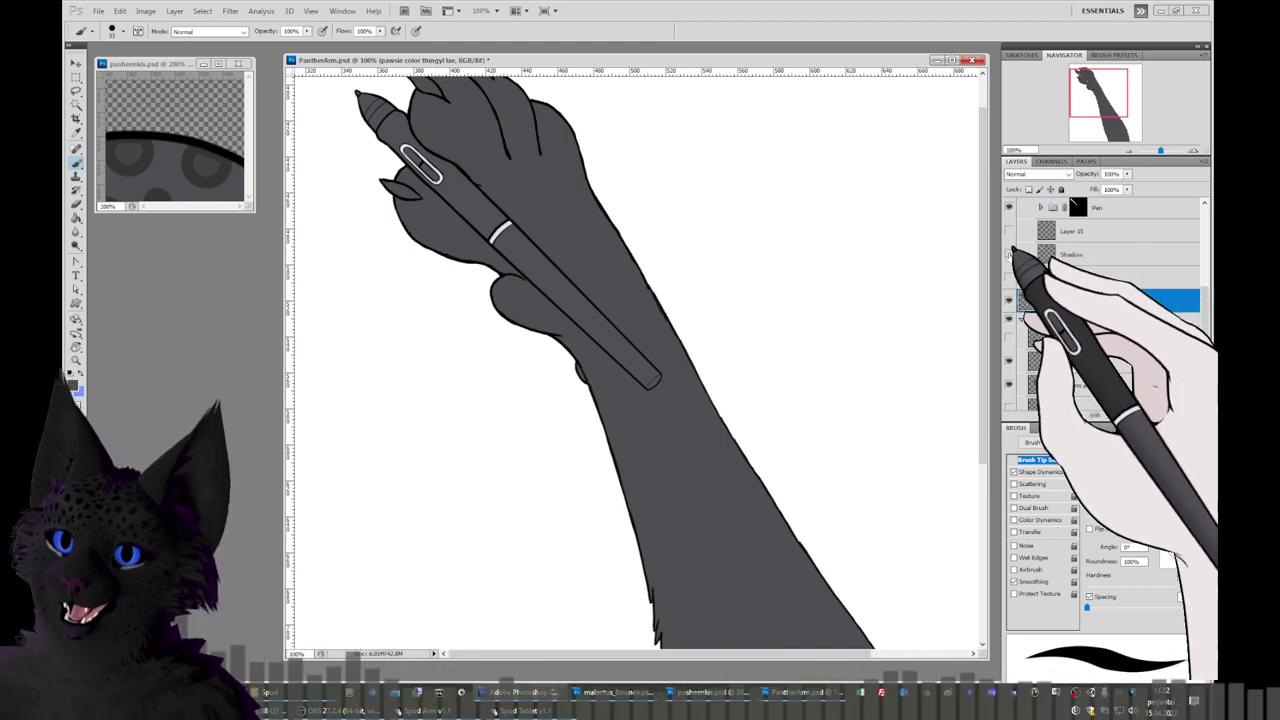
# Delete the hidden Shadow, Layer 8 and Layer 15 layers from the Hand.png group's fill.
pyautogui.click(1045, 255)
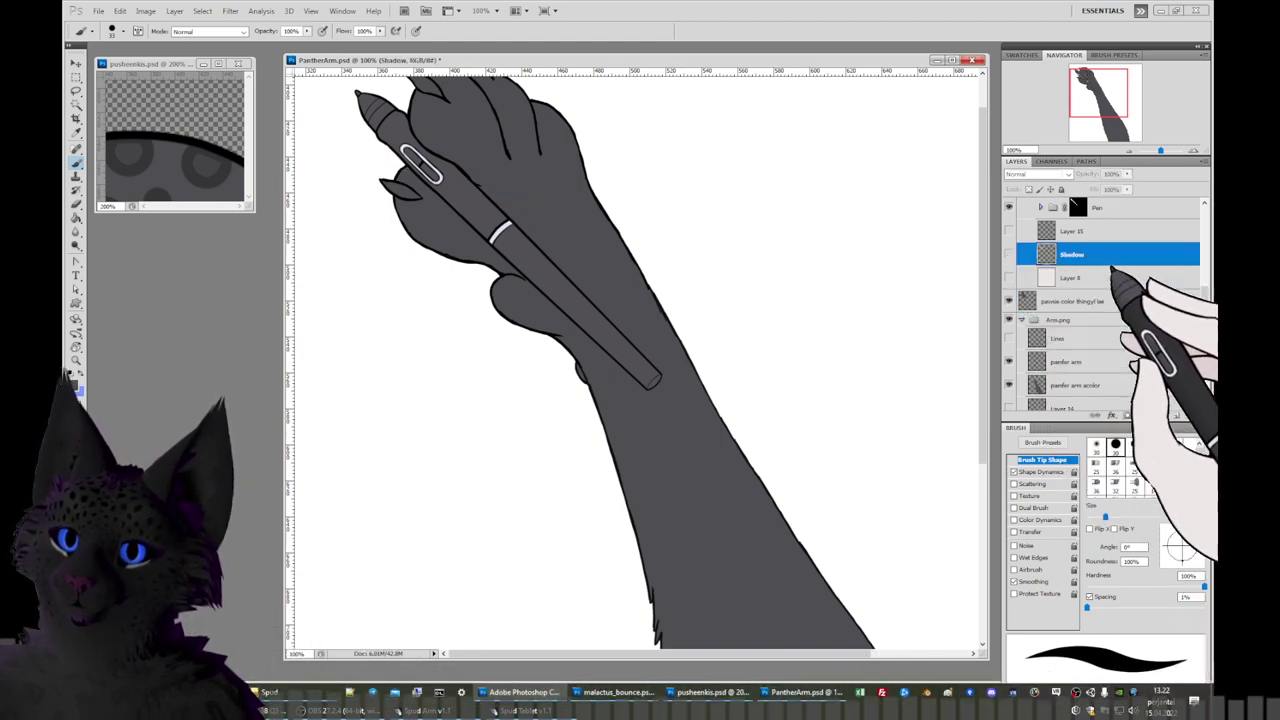
pyautogui.click(1193, 415)
pyautogui.click(1193, 415)
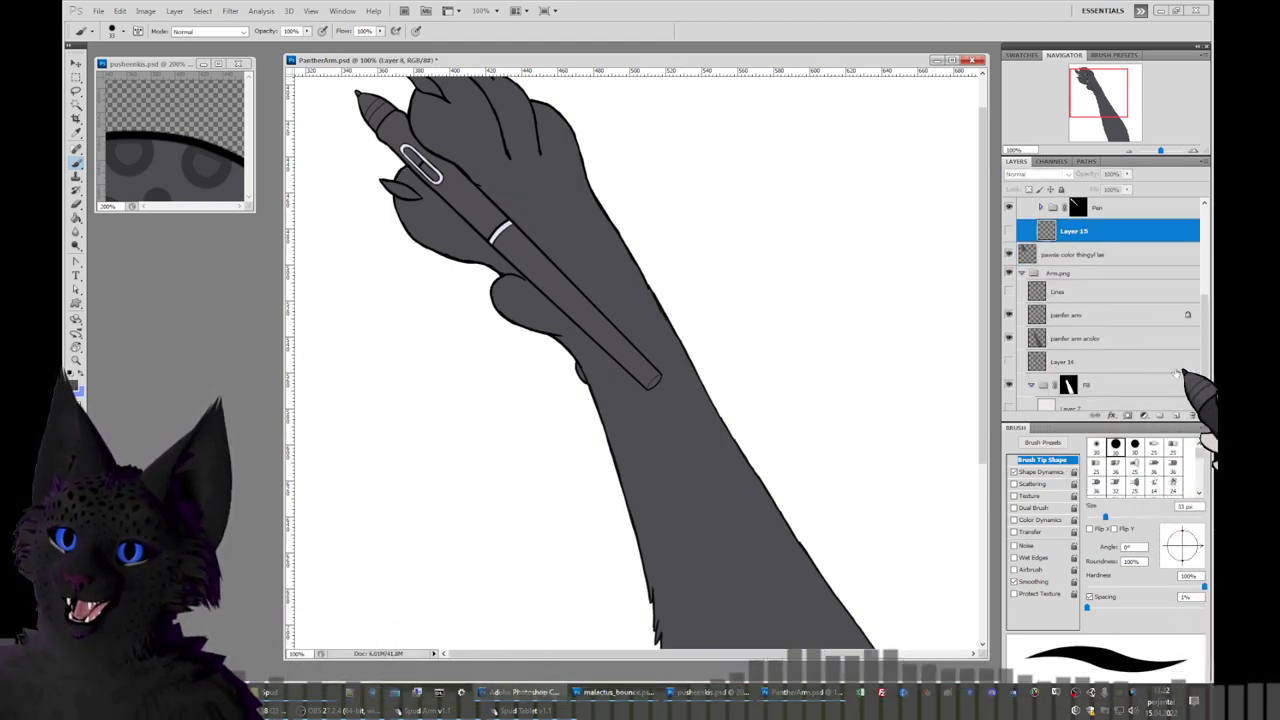
pyautogui.click(1193, 415)
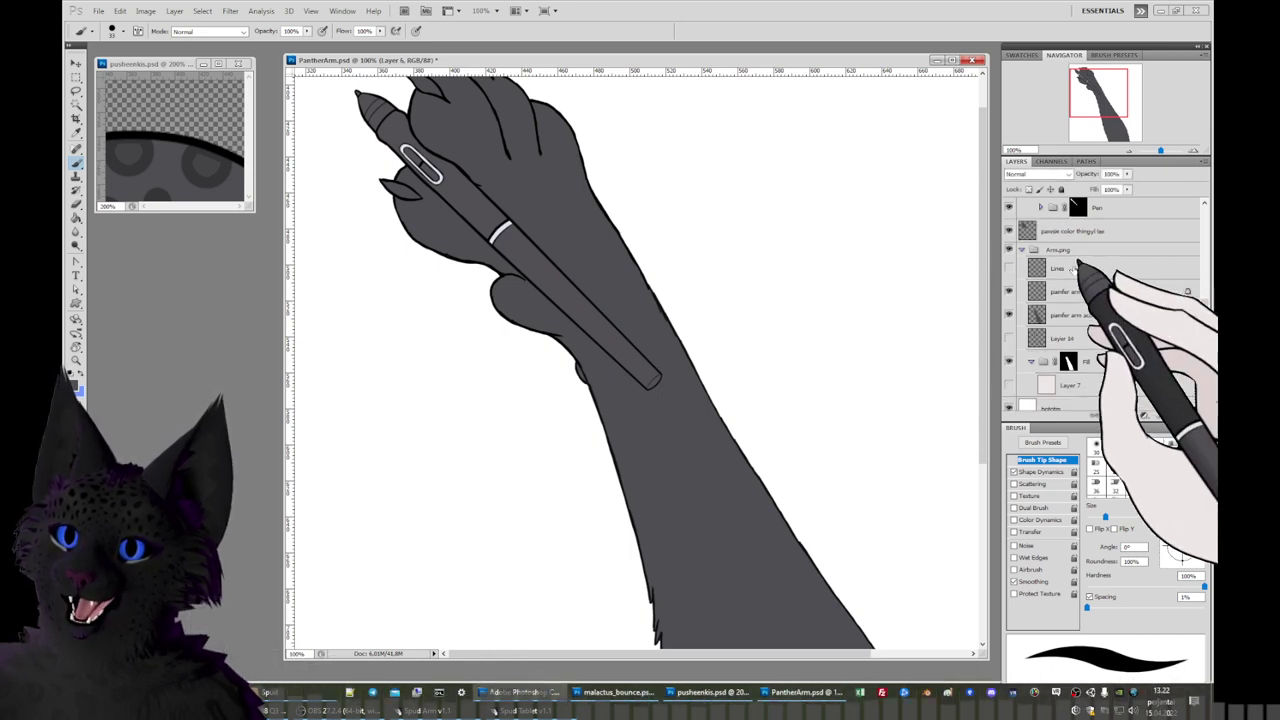
# Delete the hidden Lines and Layer 14 layers from the Arm.png group.
pyautogui.click(1068, 268)
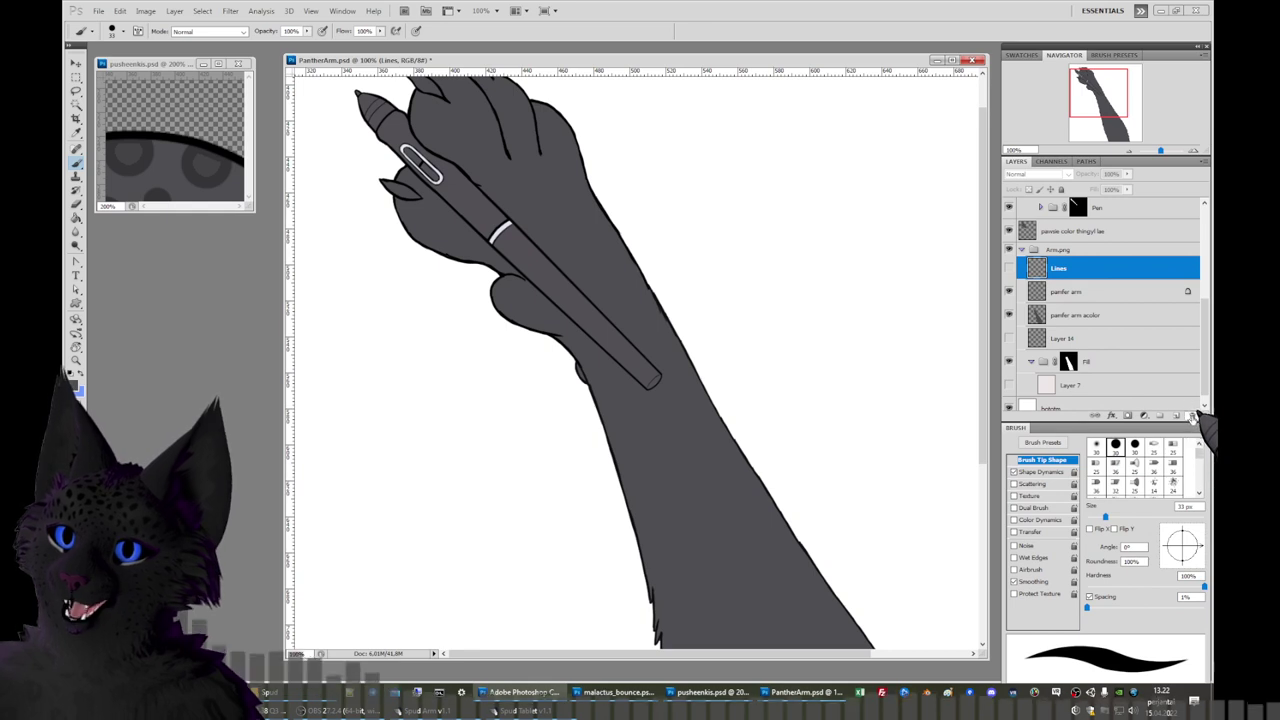
pyautogui.click(1193, 415)
pyautogui.click(1193, 415)
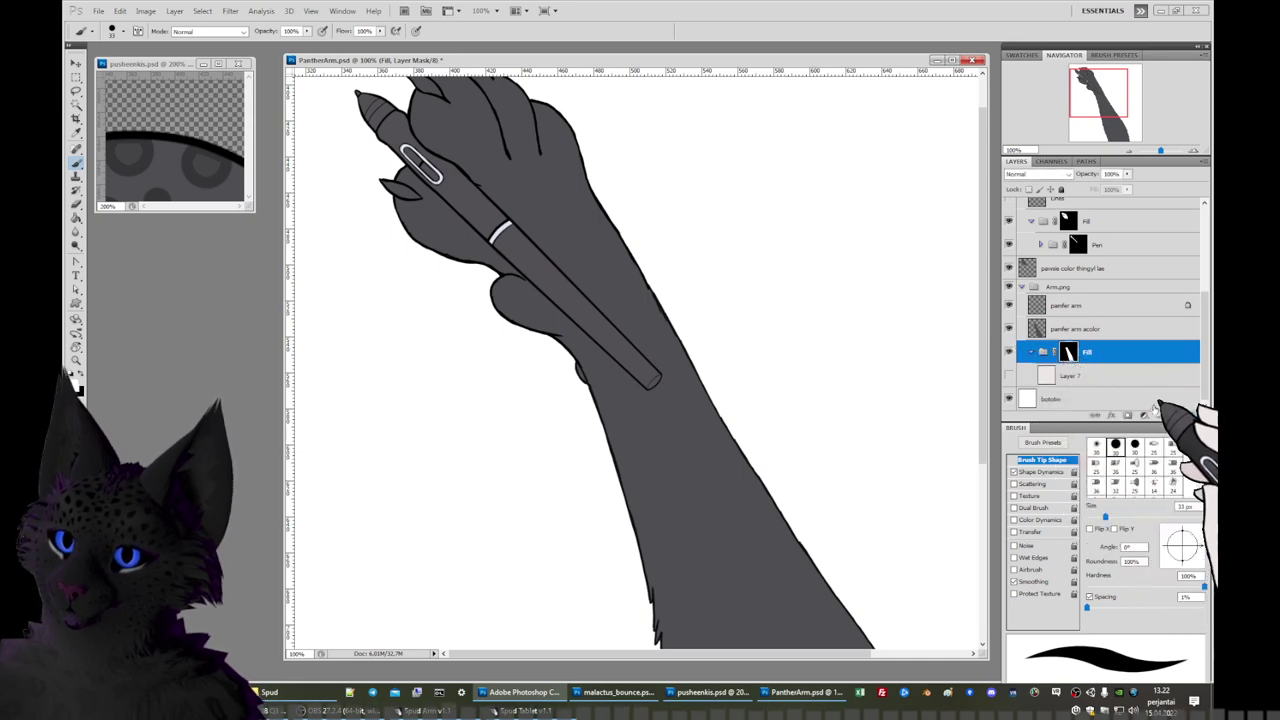
# Delete the layer mask of the Arm.png group's Fill group, and delete that group together with its contents.
pyautogui.click(1193, 415)
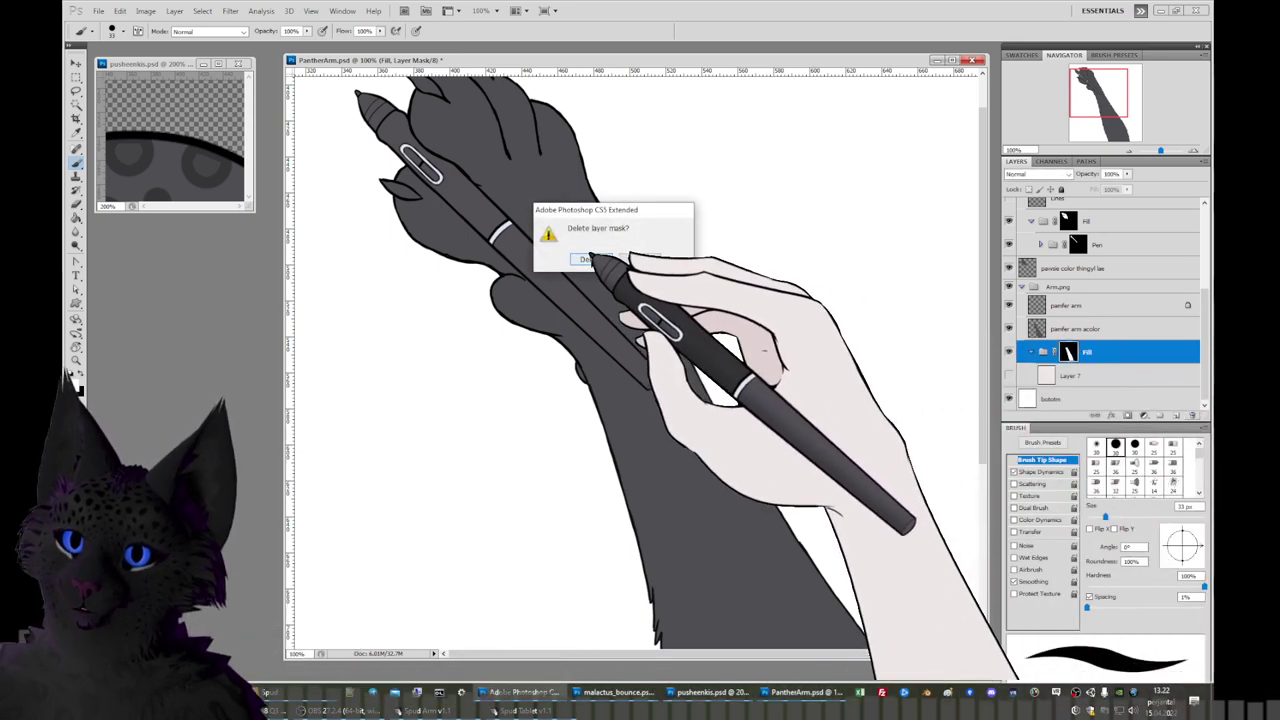
pyautogui.click(596, 257)
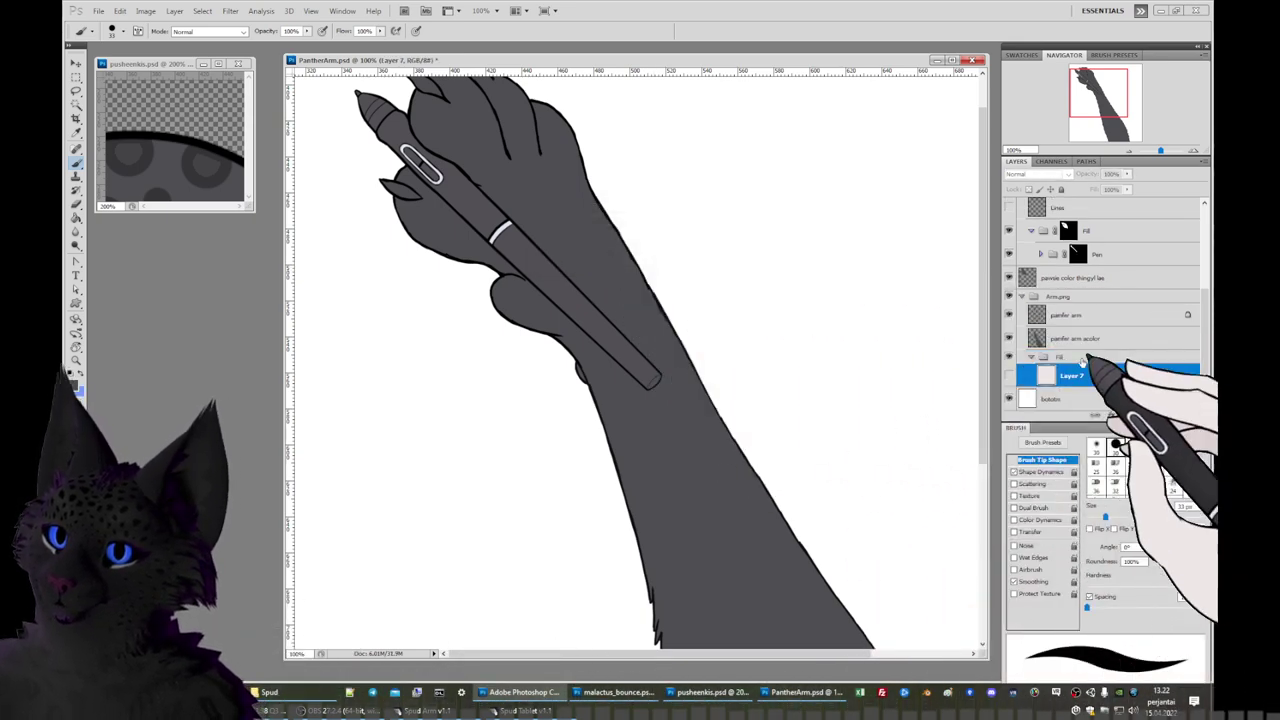
pyautogui.click(1193, 415)
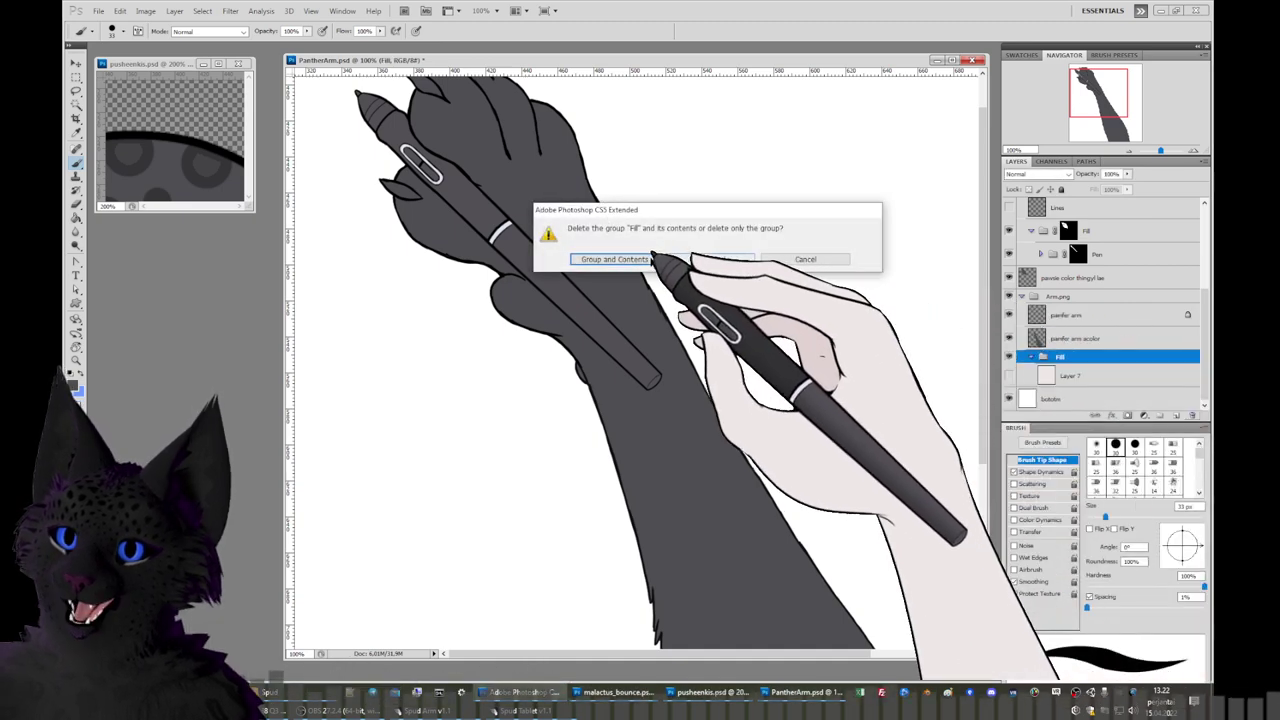
pyautogui.click(614, 260)
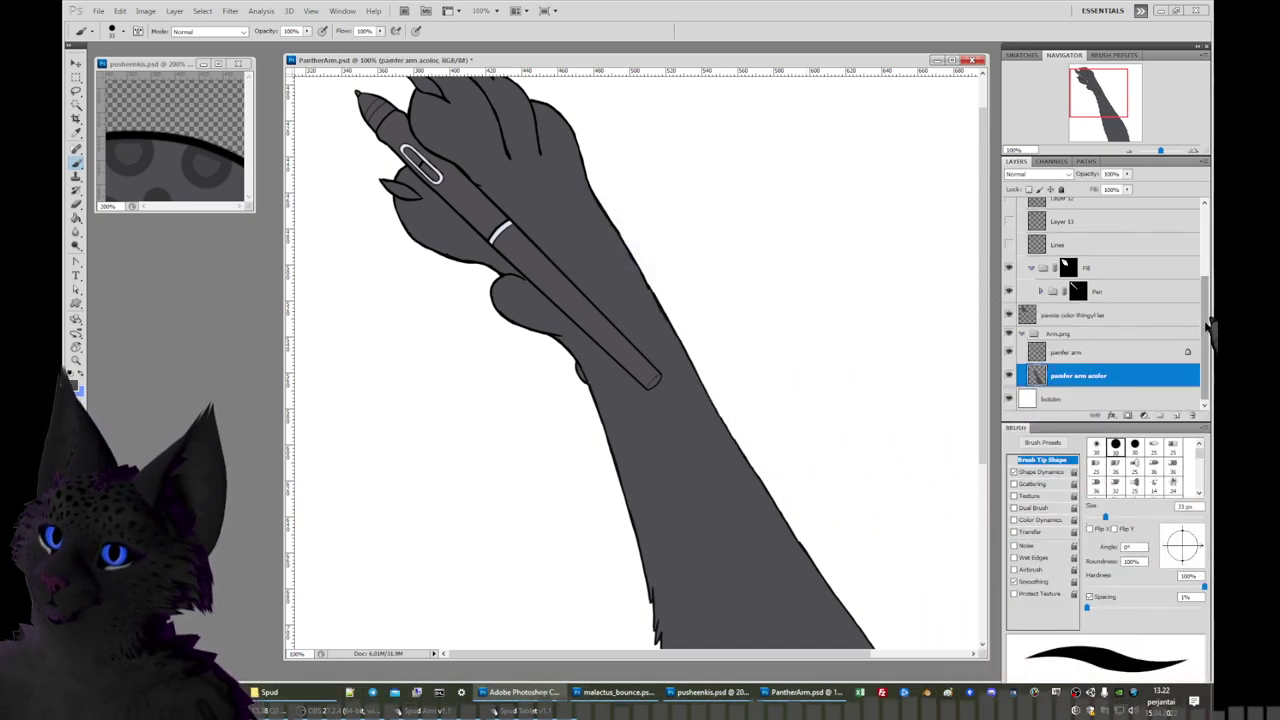
# Toggle the visibility of Layer 12 copy, Layer 12, Layer 13 and Lines in the Hand.png group to examine the old sketches.
pyautogui.moveTo(1211, 330)
pyautogui.mouseDown()
pyautogui.moveTo(1211, 304)
pyautogui.moveTo(1210, 322)
pyautogui.mouseUp()
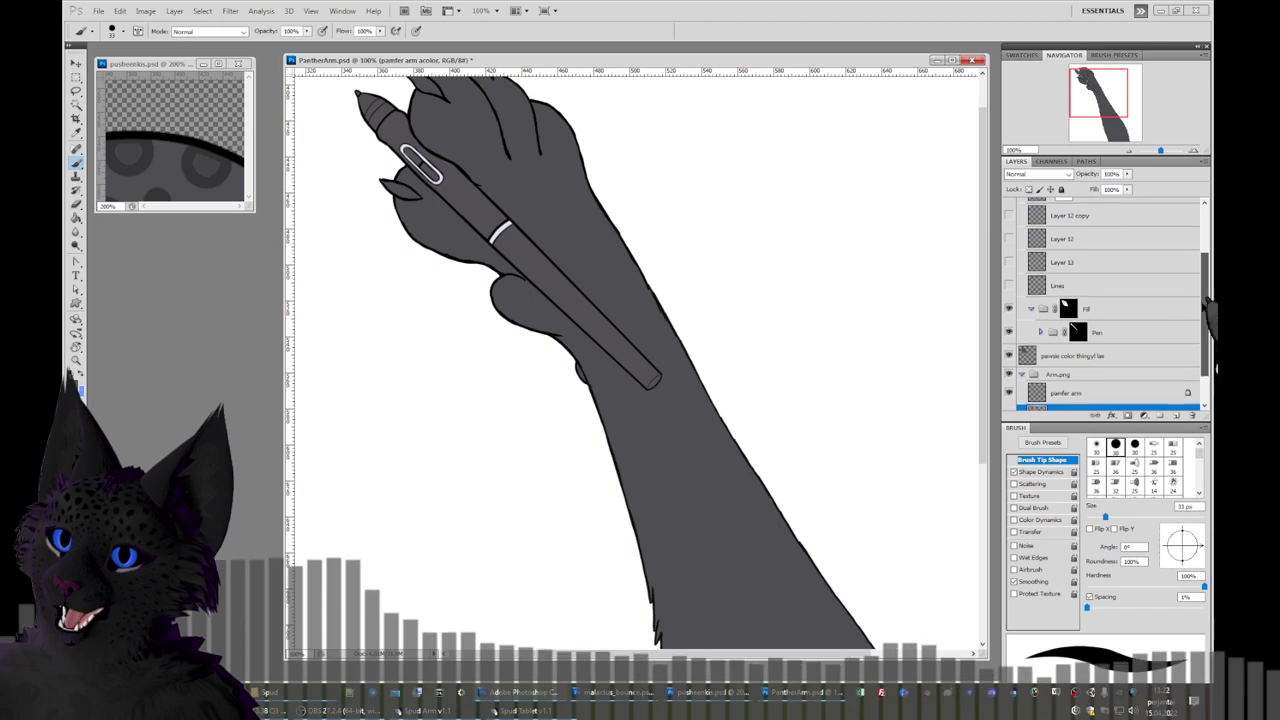
pyautogui.moveTo(1210, 310); pyautogui.dragTo(1210, 326)
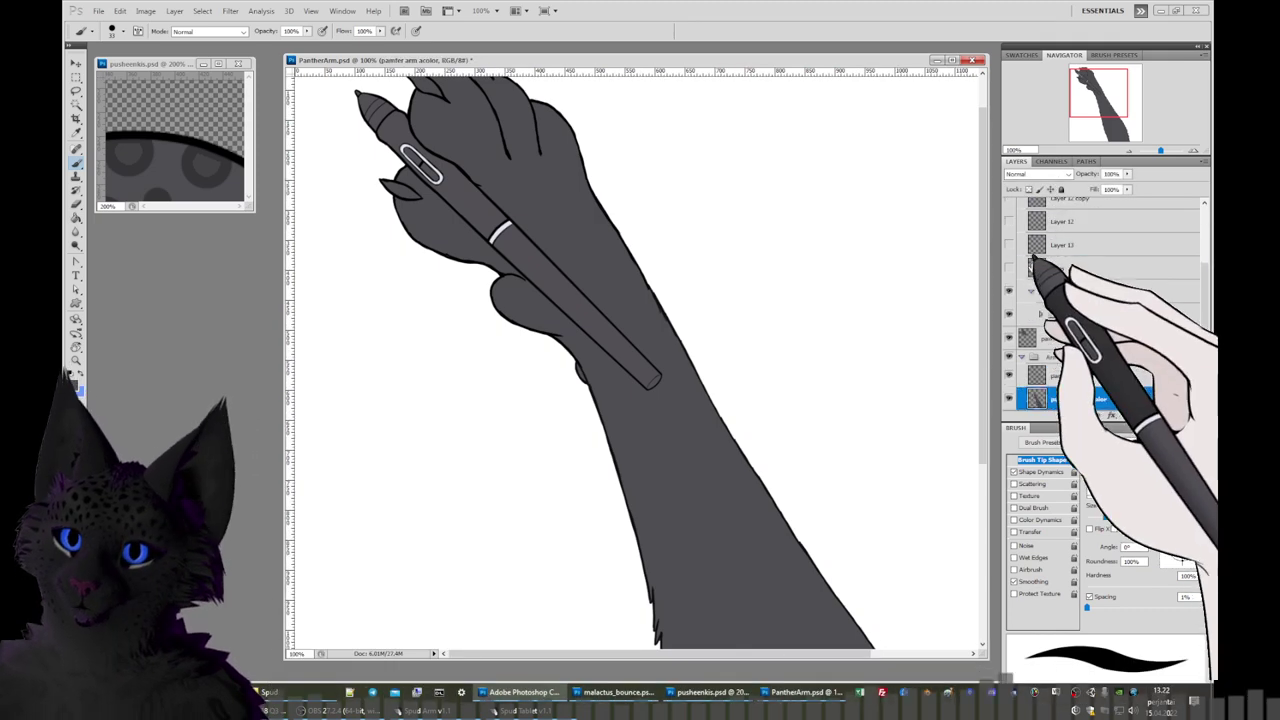
pyautogui.scroll(3, 1180, 296)
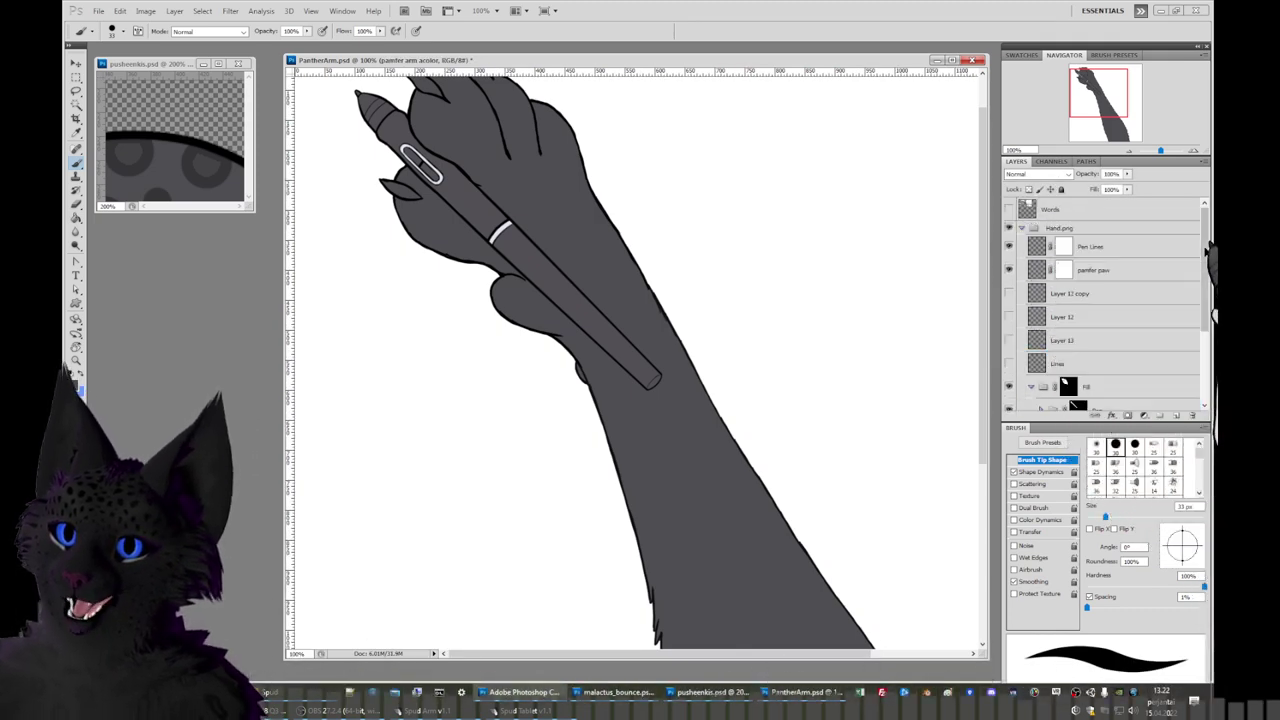
pyautogui.click(1009, 293)
pyautogui.click(1009, 293)
pyautogui.click(1009, 317)
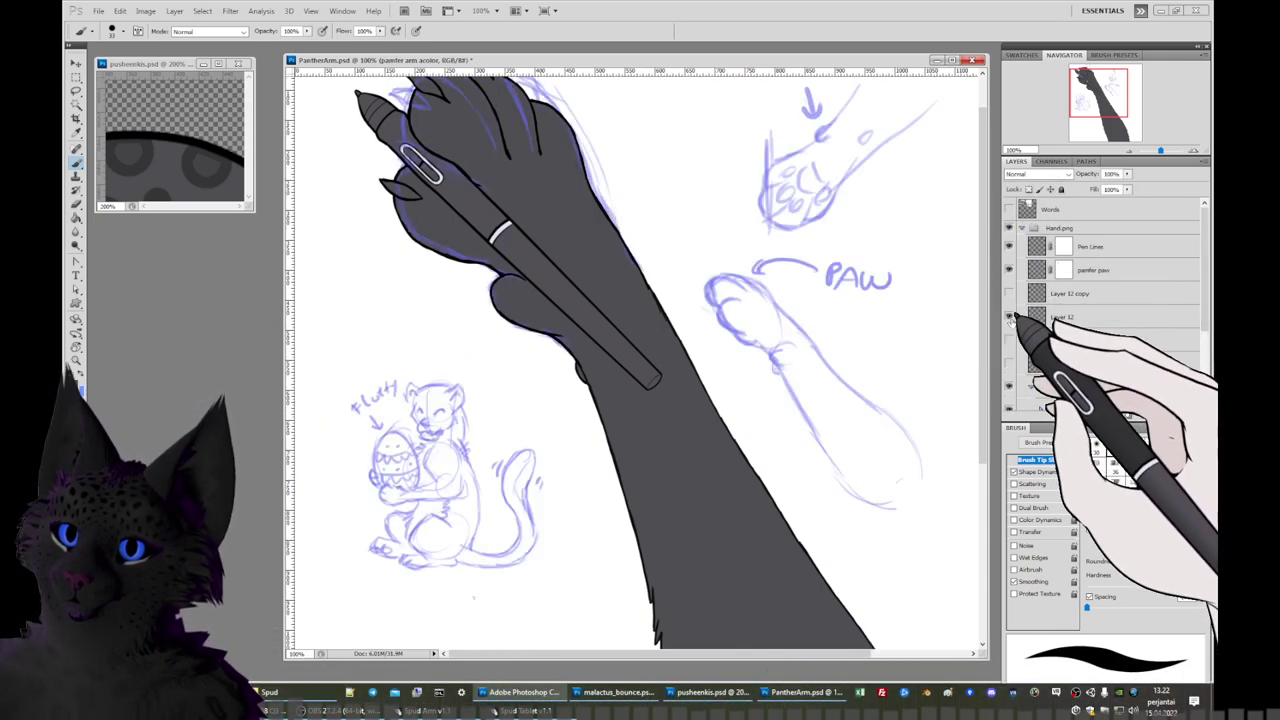
pyautogui.click(1009, 293)
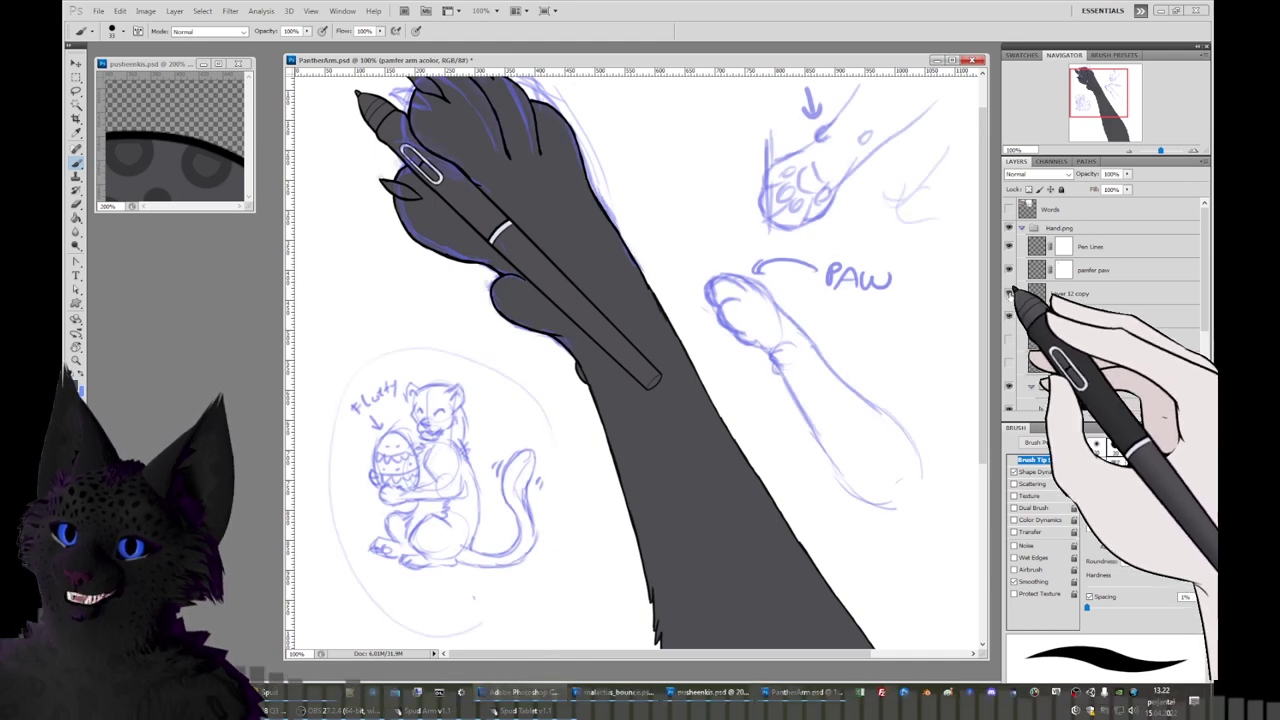
pyautogui.click(1009, 317)
pyautogui.click(1009, 340)
pyautogui.click(1009, 362)
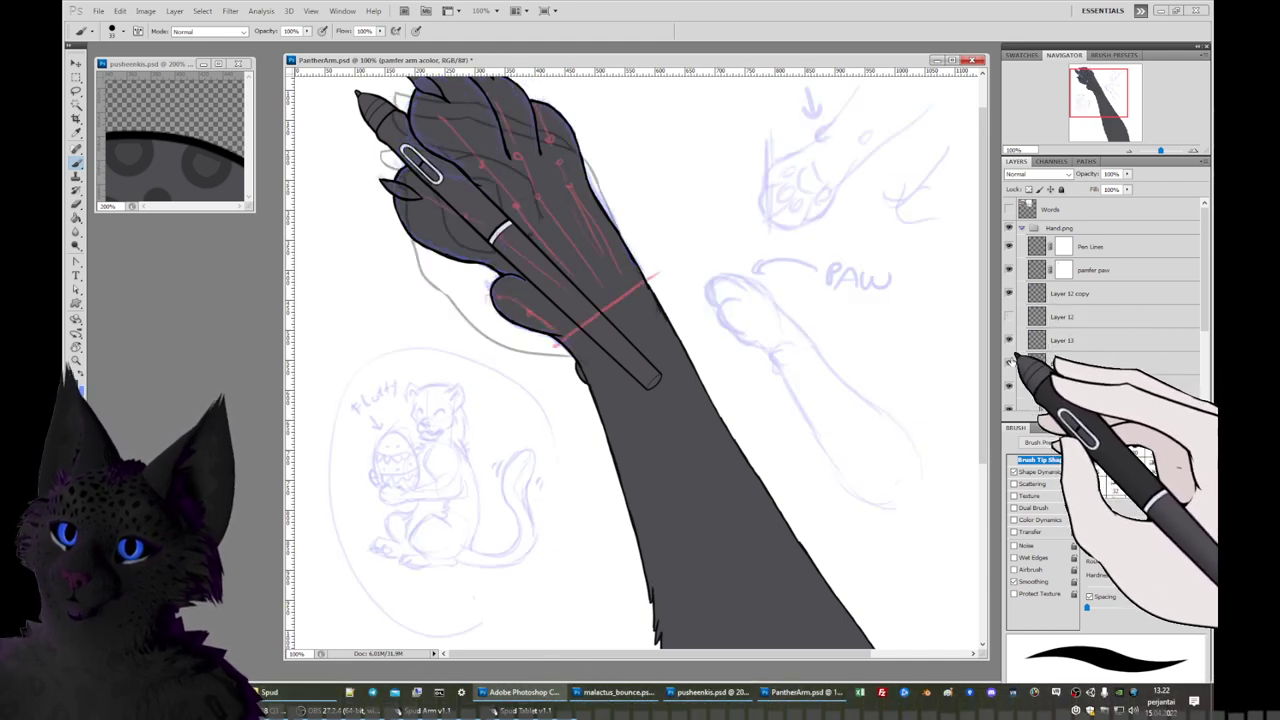
pyautogui.click(1009, 362)
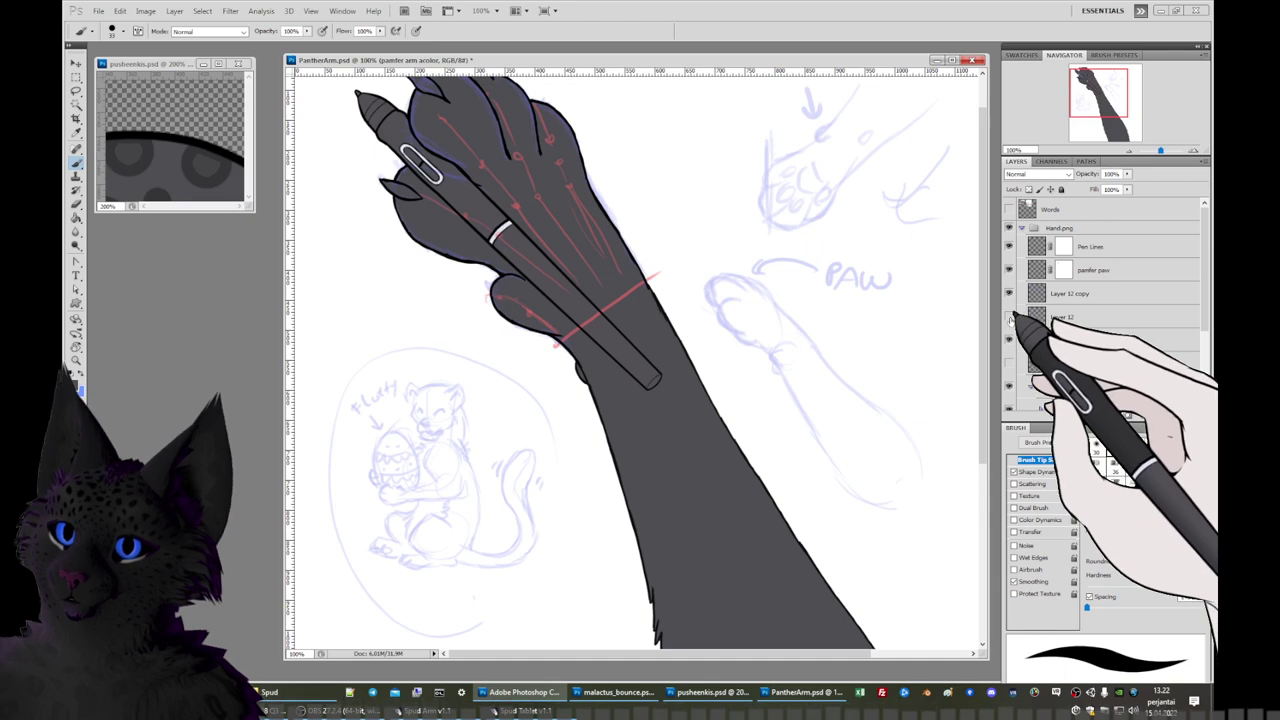
pyautogui.click(1009, 317)
pyautogui.click(1009, 340)
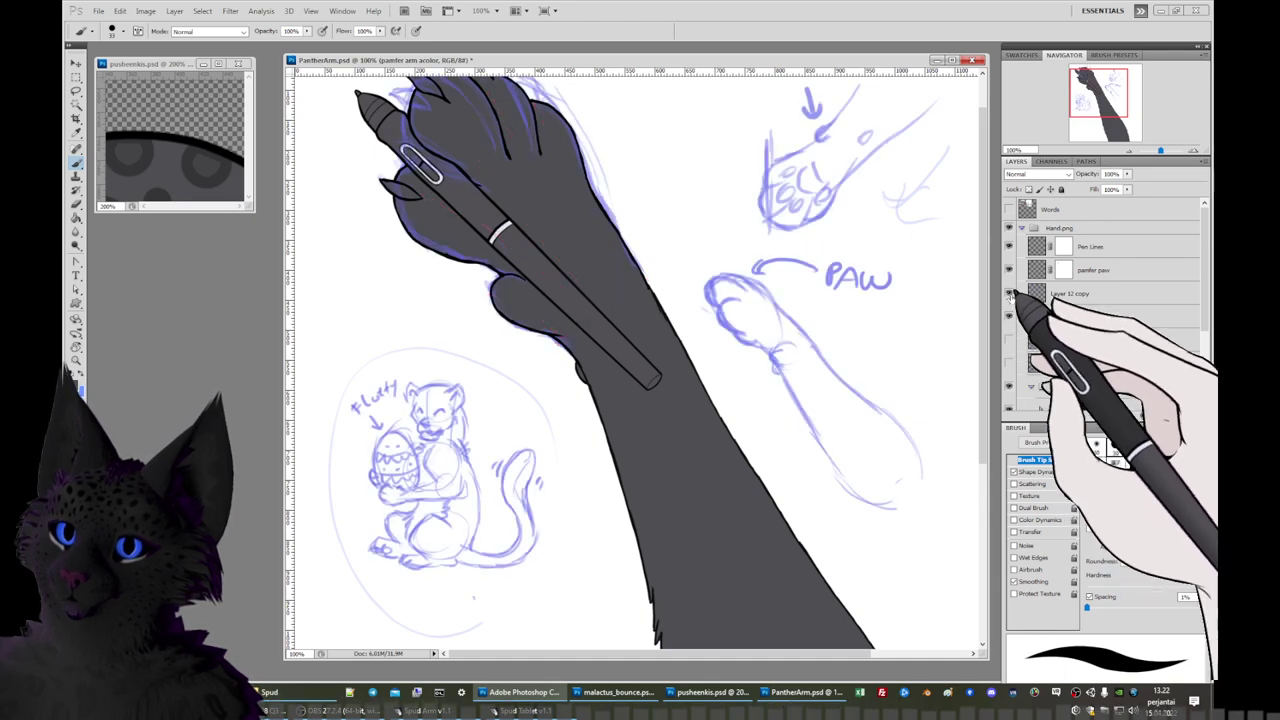
# Delete the Layer 12 copy, Layer 13 and Lines layers from the Hand.png group, and hide the Layer 12 sketch.
pyautogui.click(1009, 293)
pyautogui.click(1068, 293)
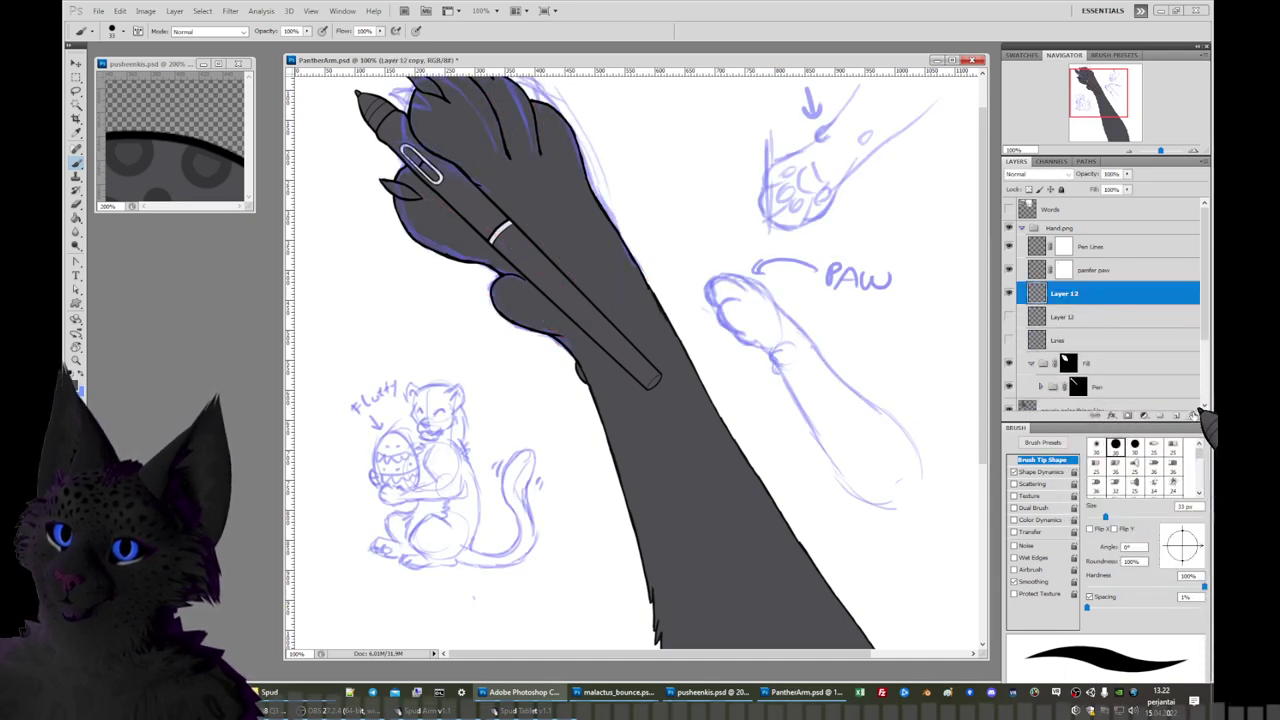
pyautogui.click(1104, 322)
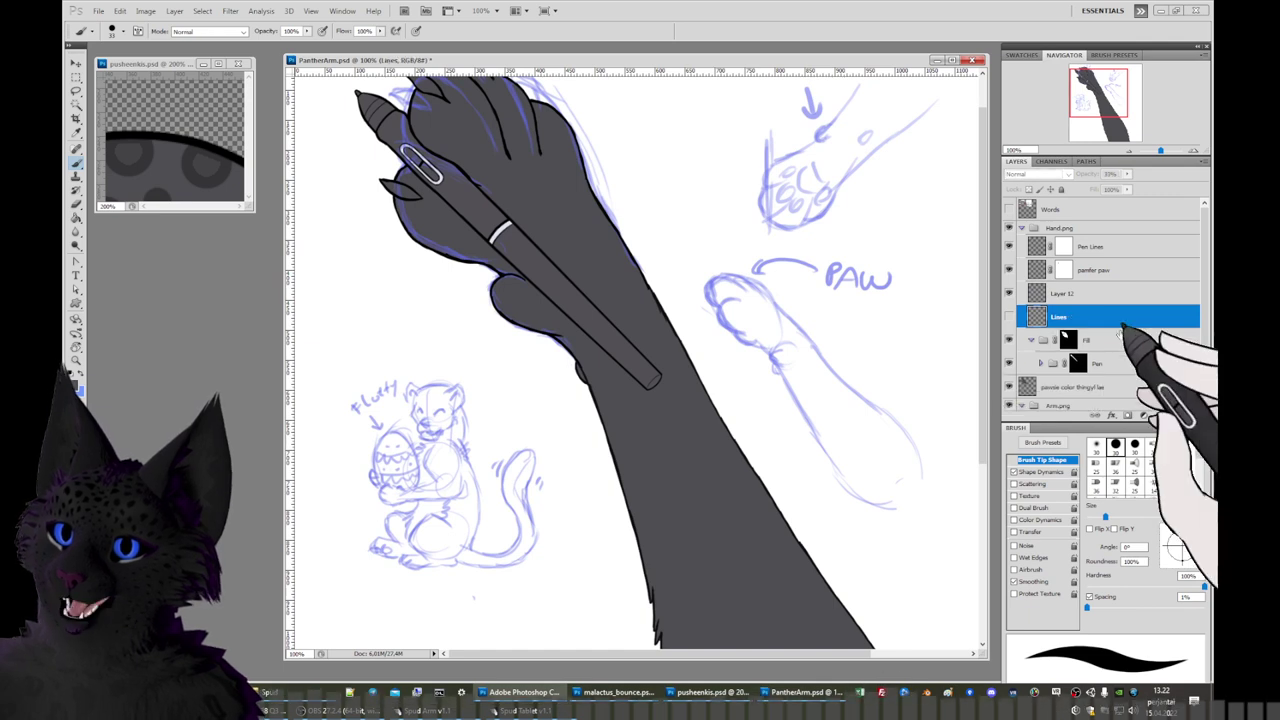
pyautogui.click(1009, 293)
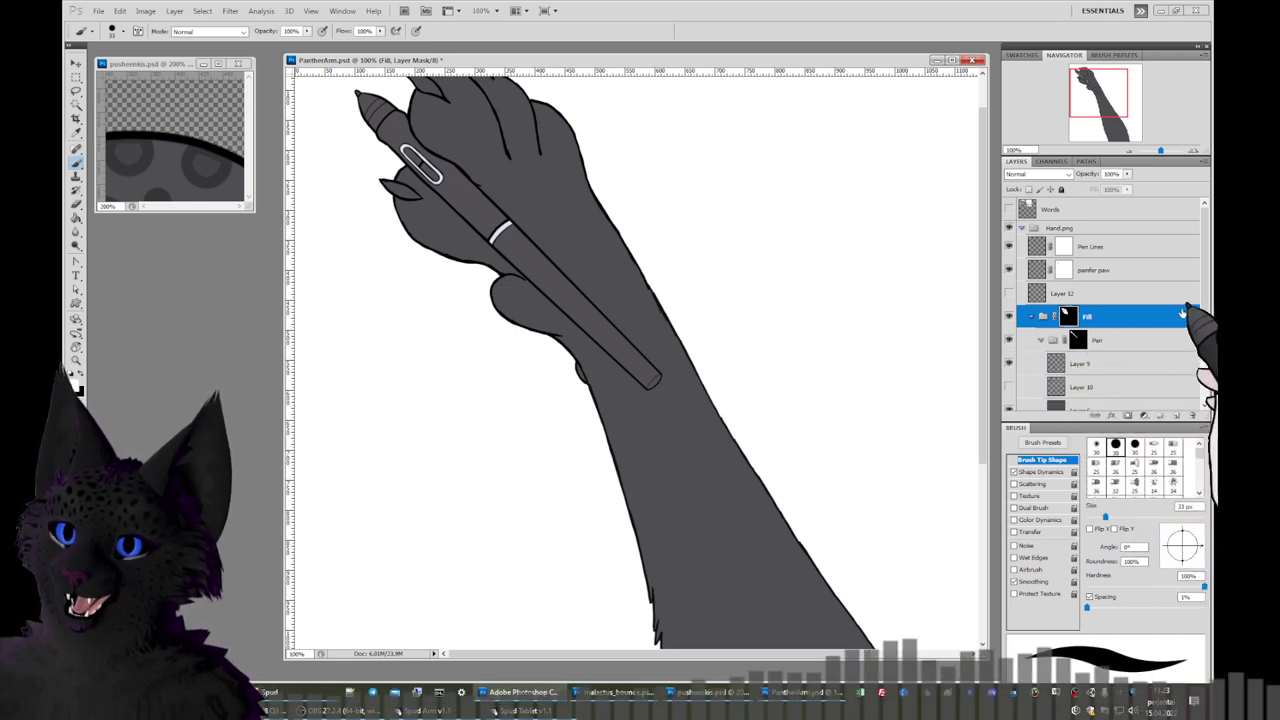
# Delete the hidden Layer 10 from the Pen group, and select the pawsie color thingyl lae layer.
pyautogui.moveTo(1206, 300); pyautogui.dragTo(1207, 370)
pyautogui.click(1120, 284)
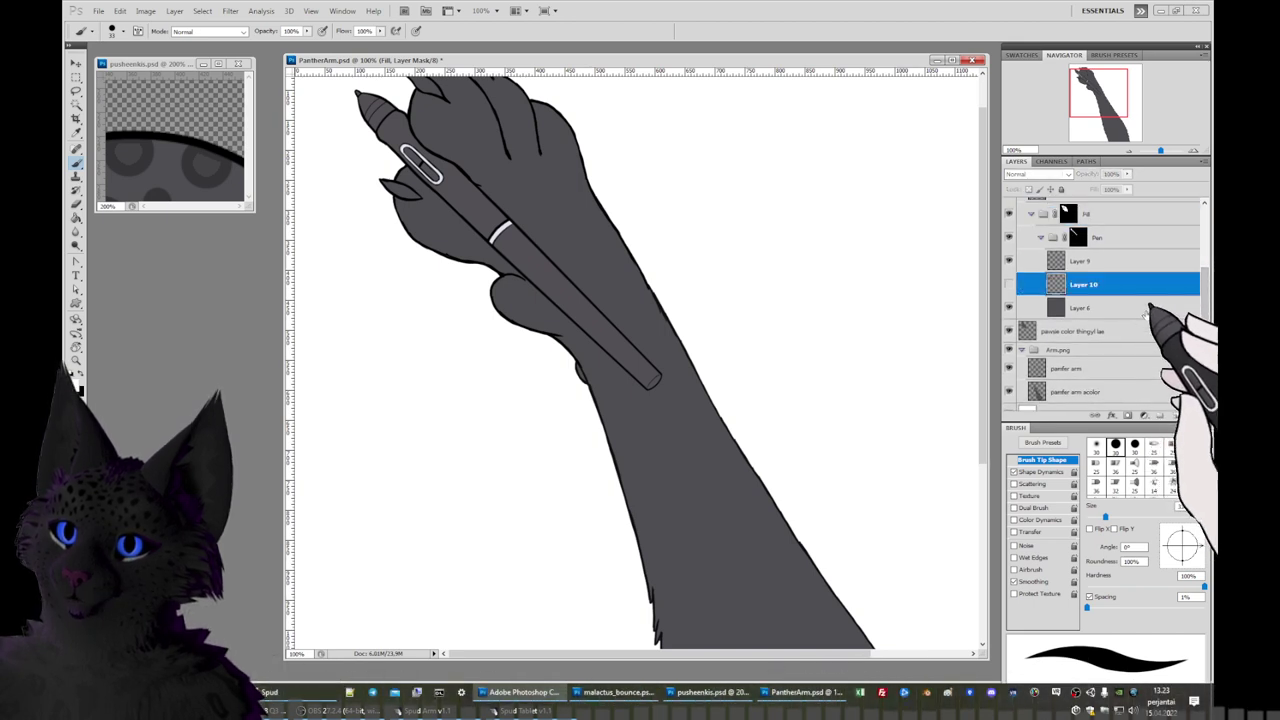
pyautogui.click(1193, 415)
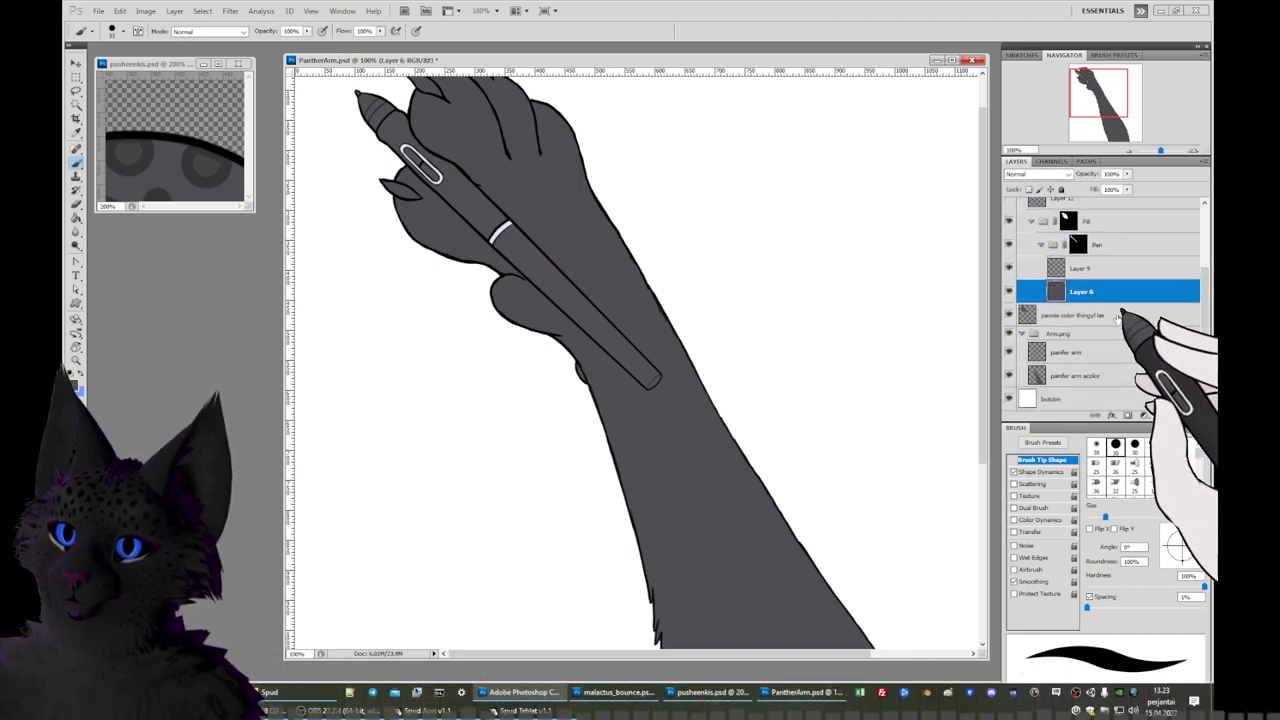
pyautogui.click(1104, 316)
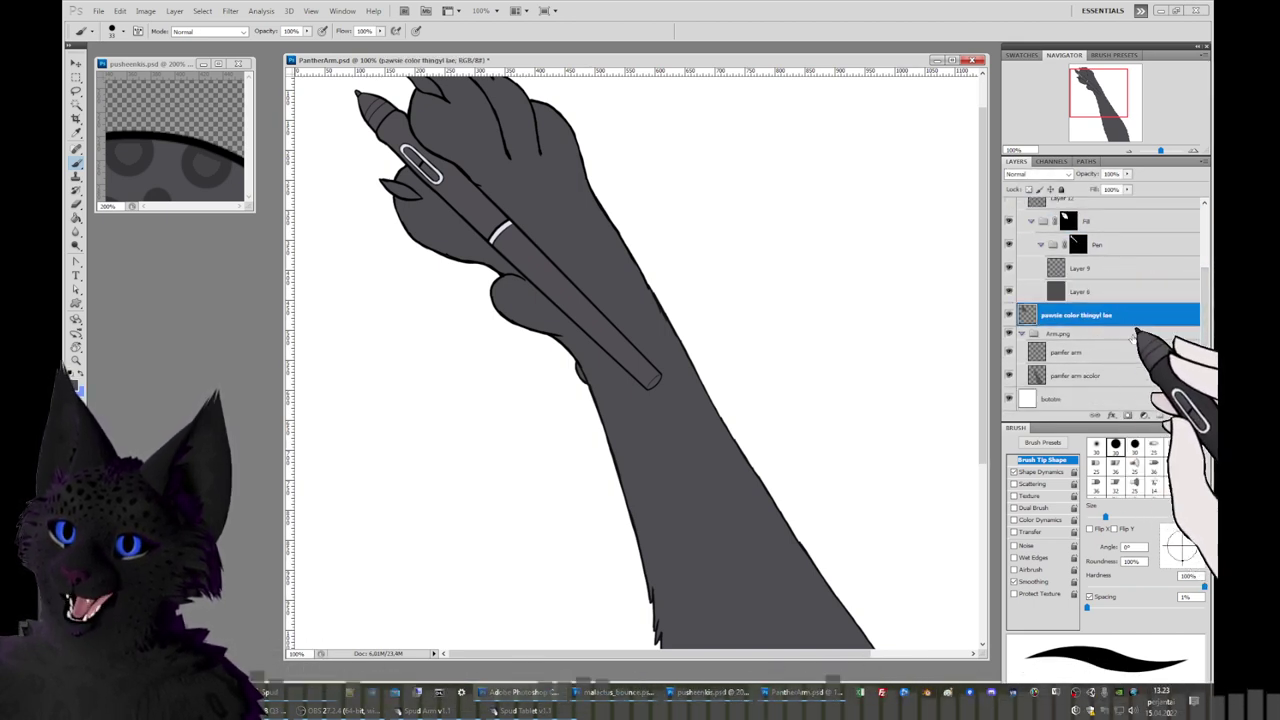
# Add an empty layer above the pawsie color thingyl lae layer, and toggle the colour, line and background layers to isolate the pen artwork.
pyautogui.click(1177, 414)
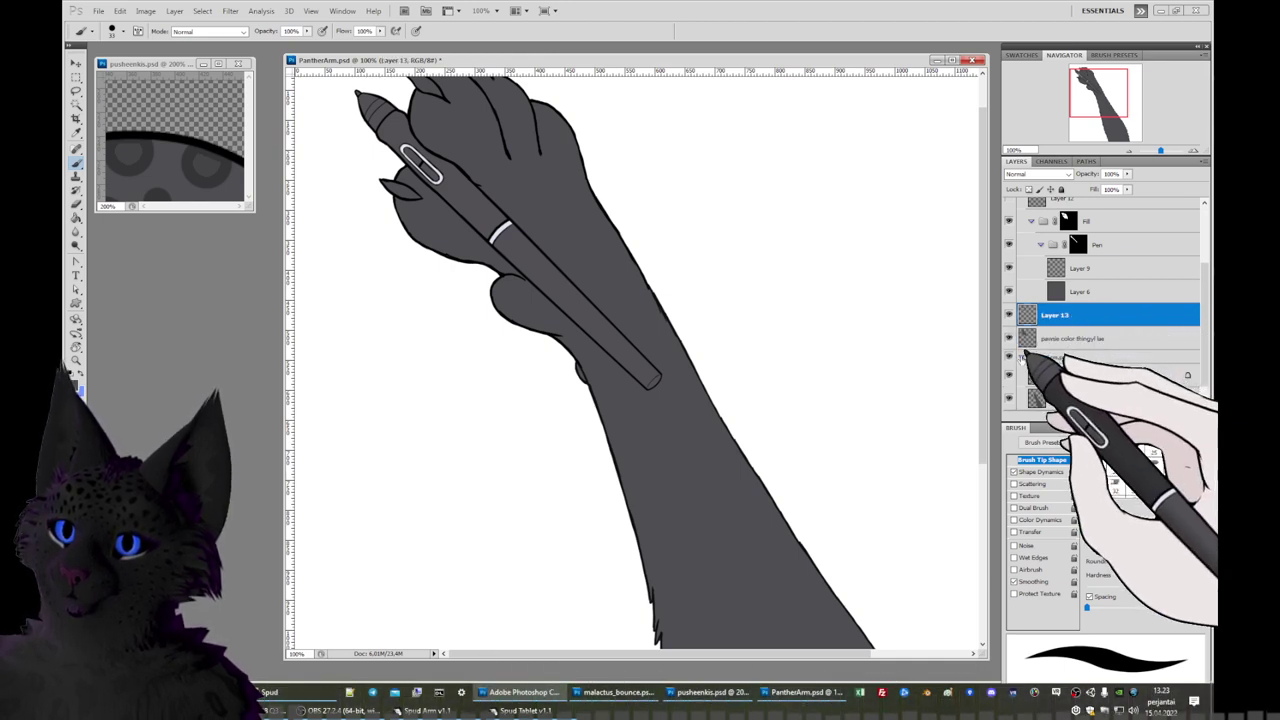
pyautogui.scroll(1, 1025, 355)
pyautogui.click(1010, 382)
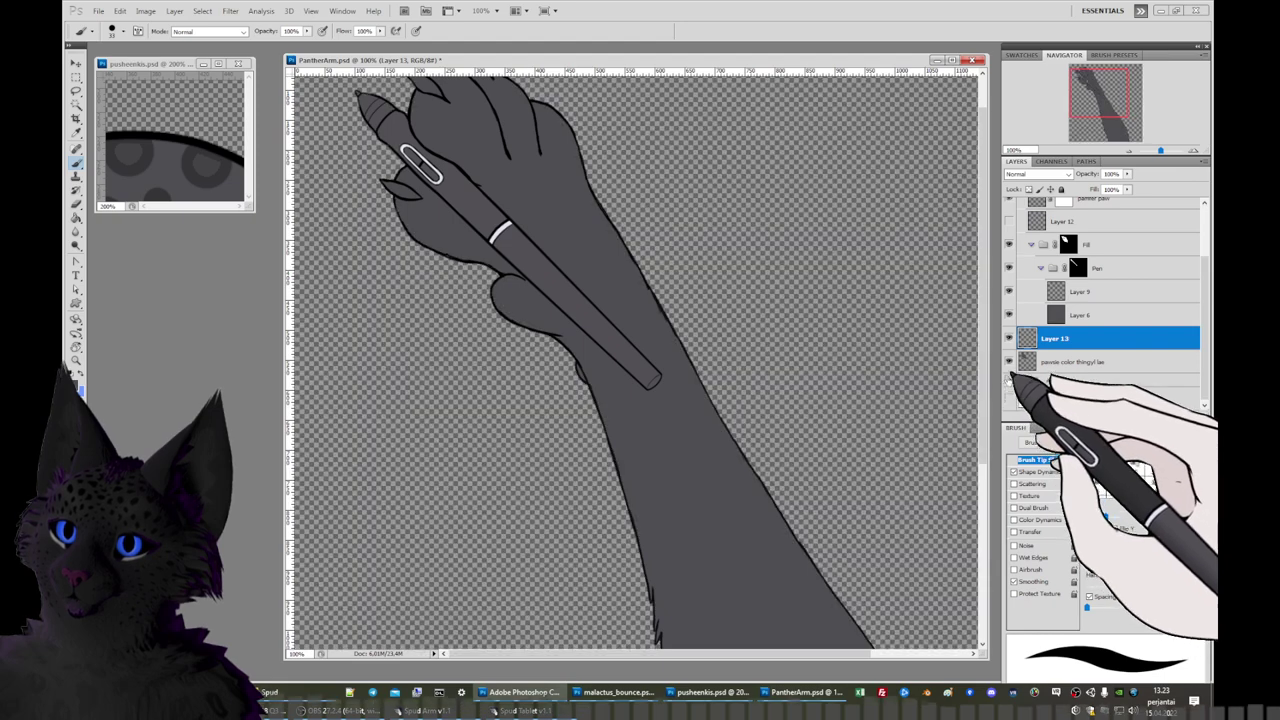
pyautogui.click(1009, 361)
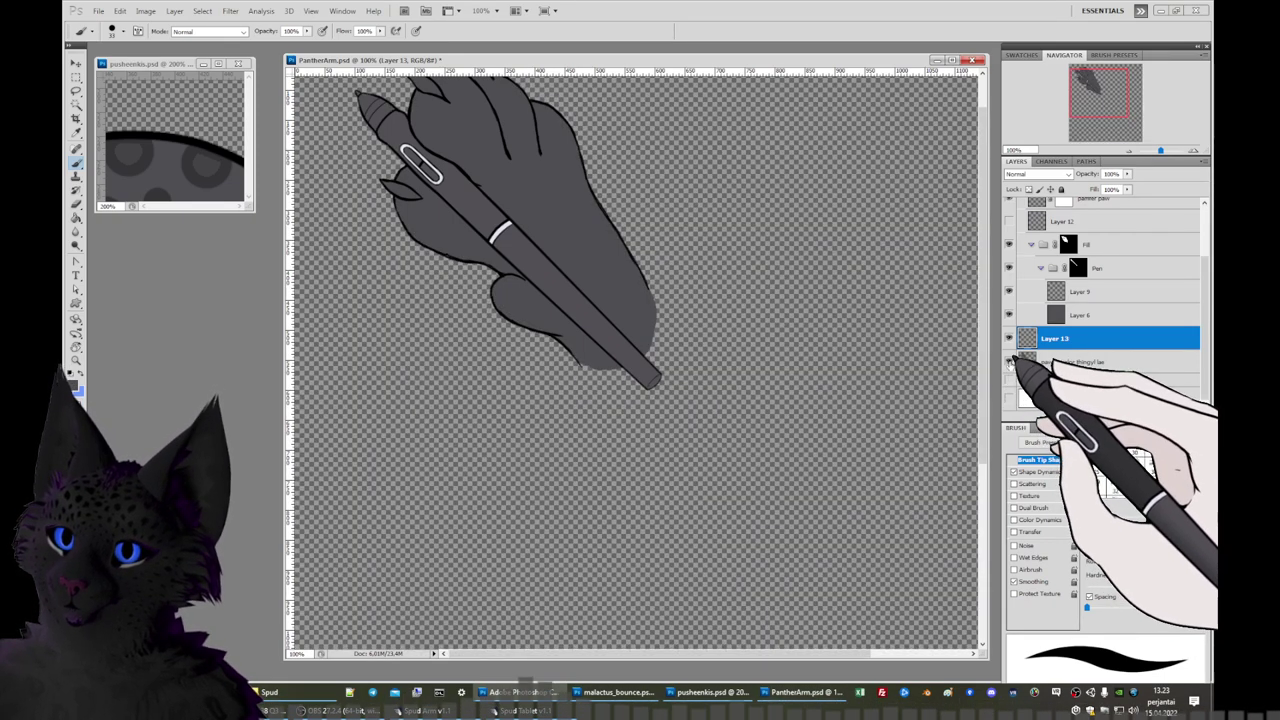
pyautogui.click(1010, 362)
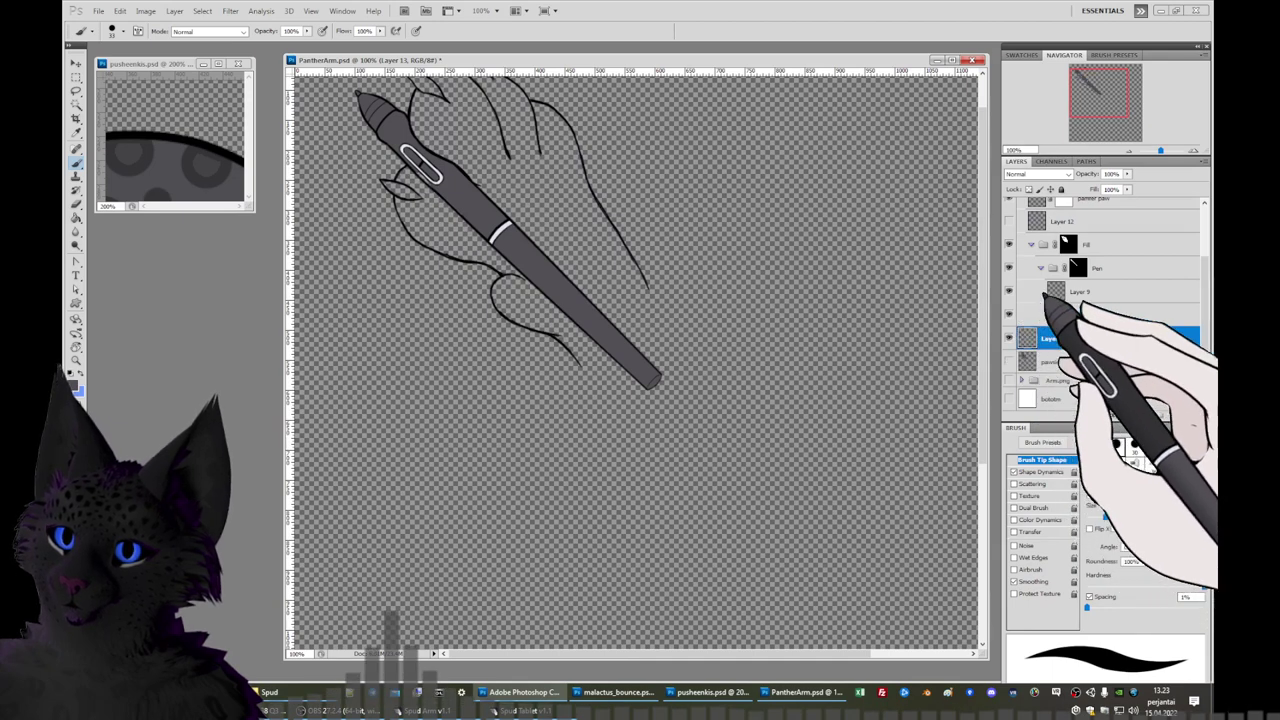
pyautogui.scroll(3, 1206, 266)
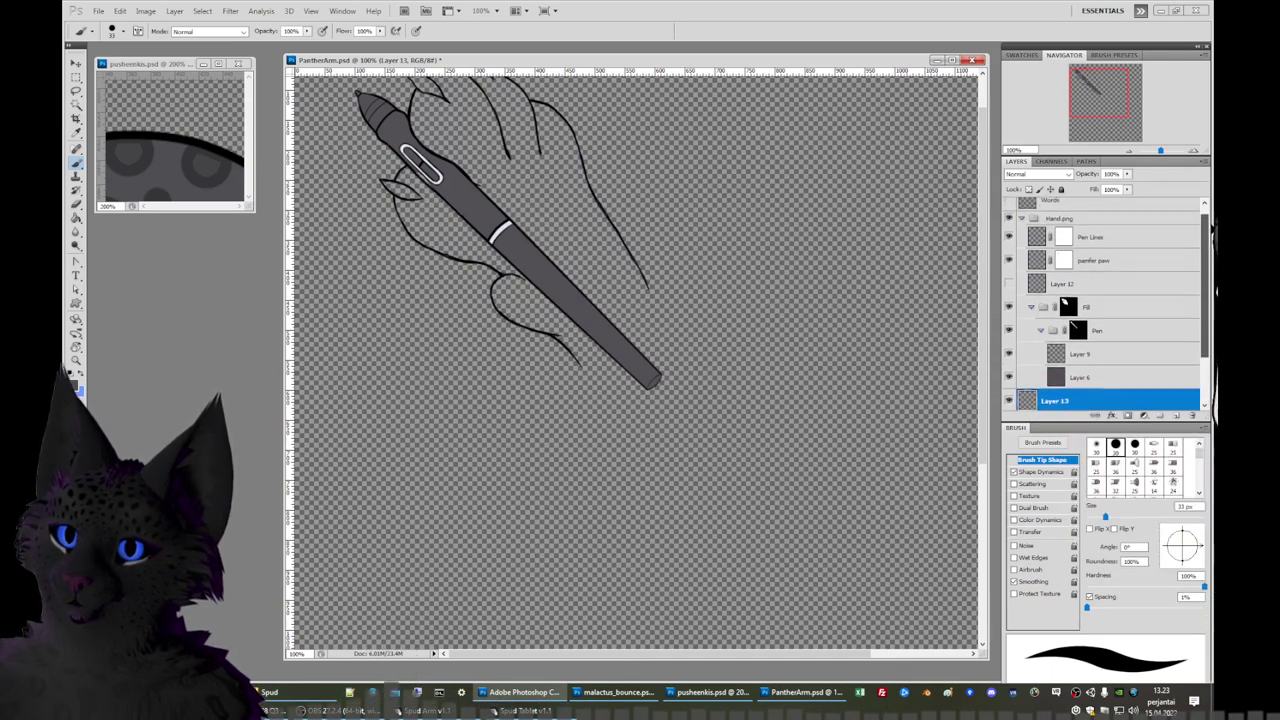
pyautogui.click(1008, 240)
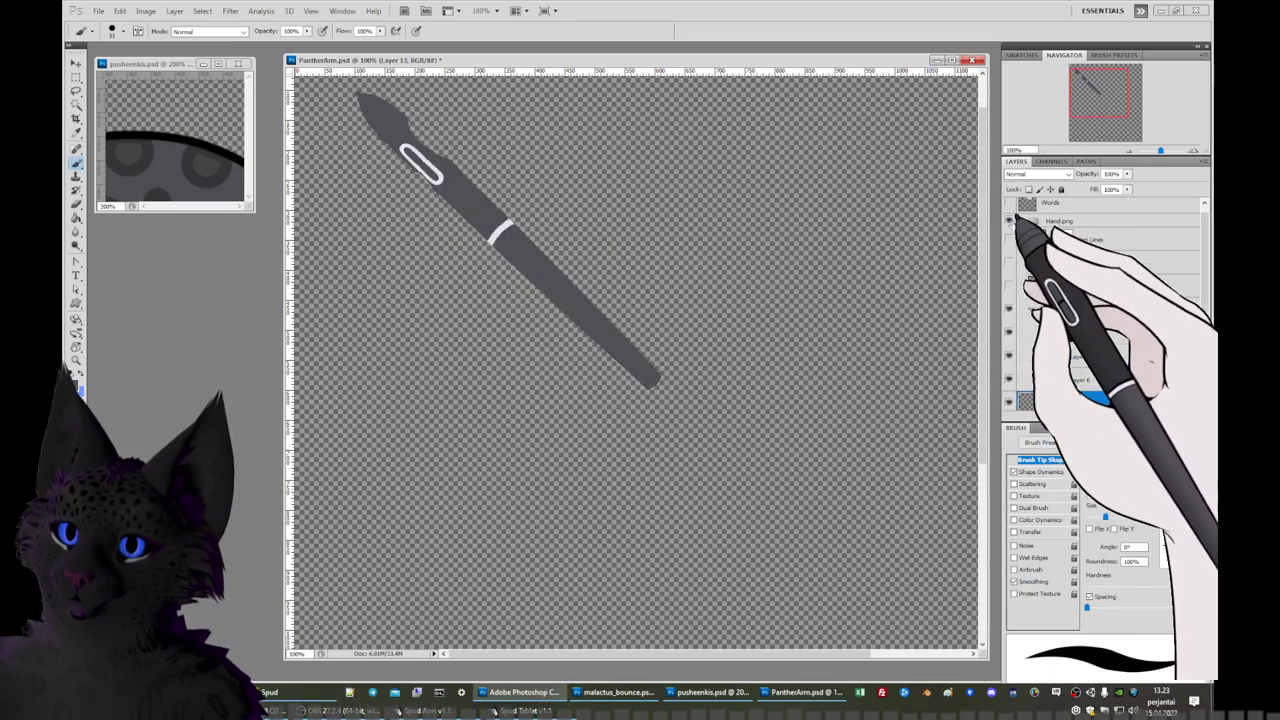
pyautogui.click(1008, 240)
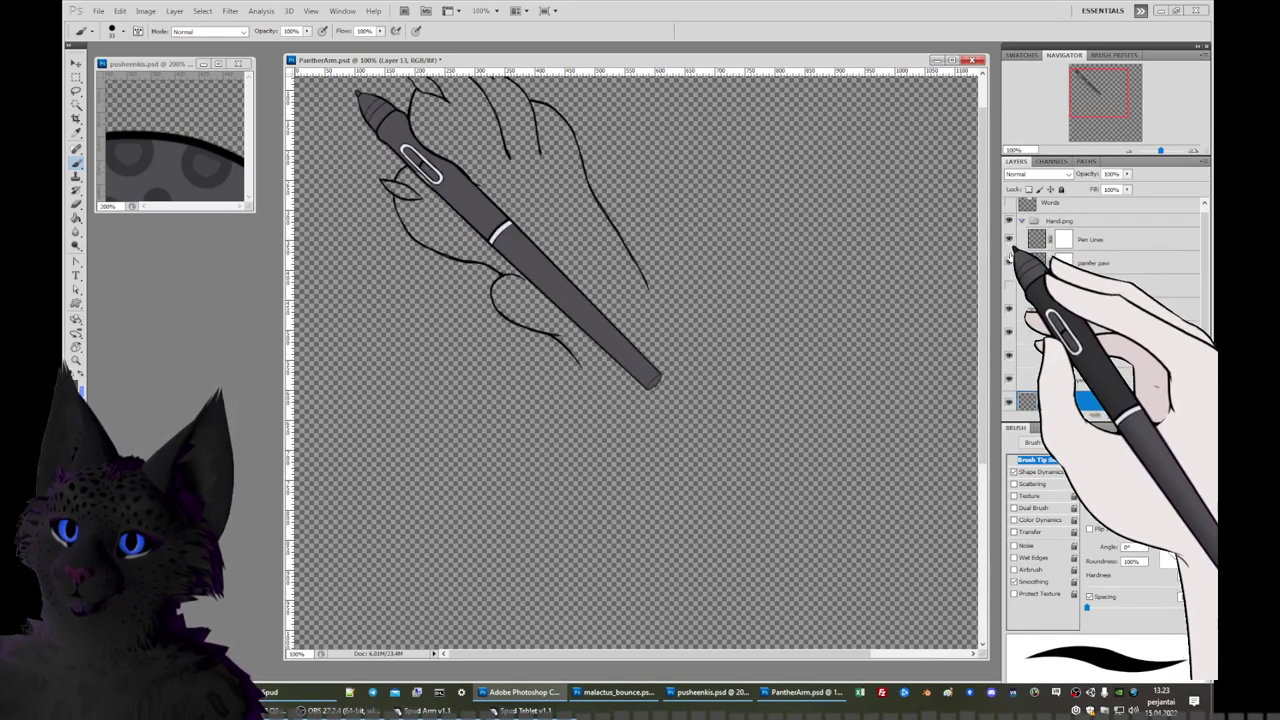
pyautogui.moveTo(1205, 292); pyautogui.dragTo(1207, 340)
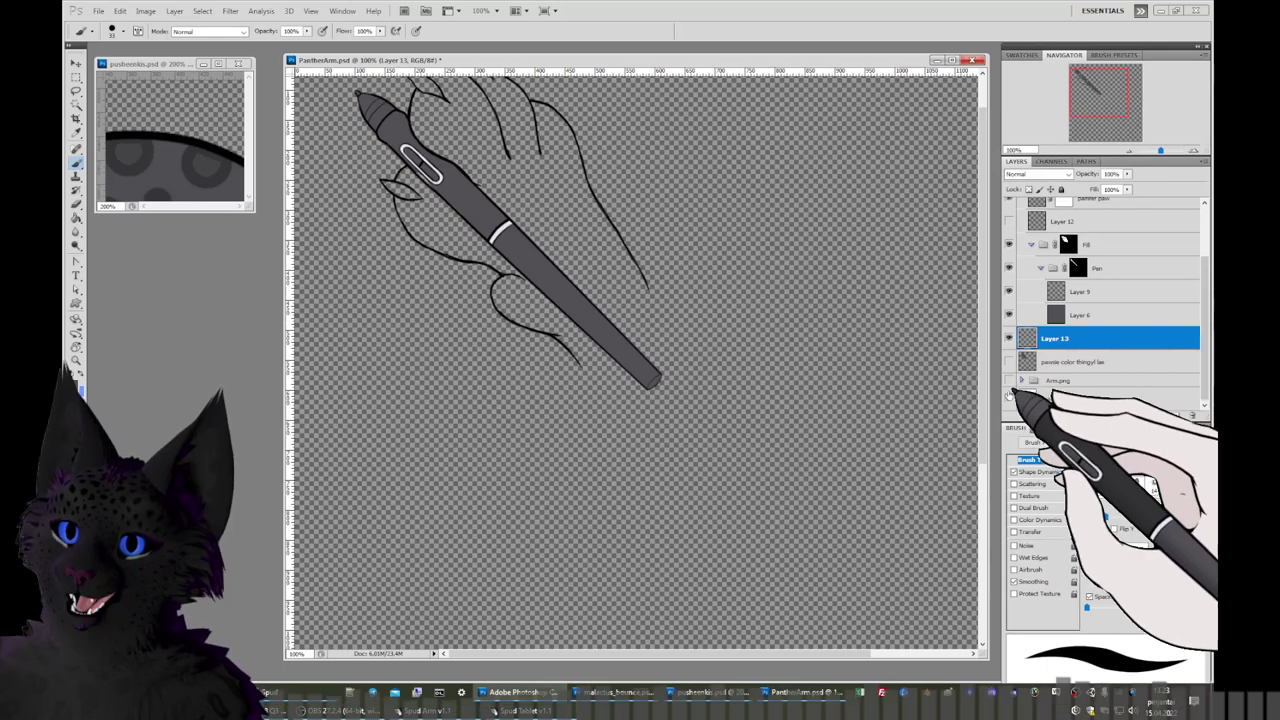
pyautogui.moveTo(1008, 398); pyautogui.dragTo(1008, 361)
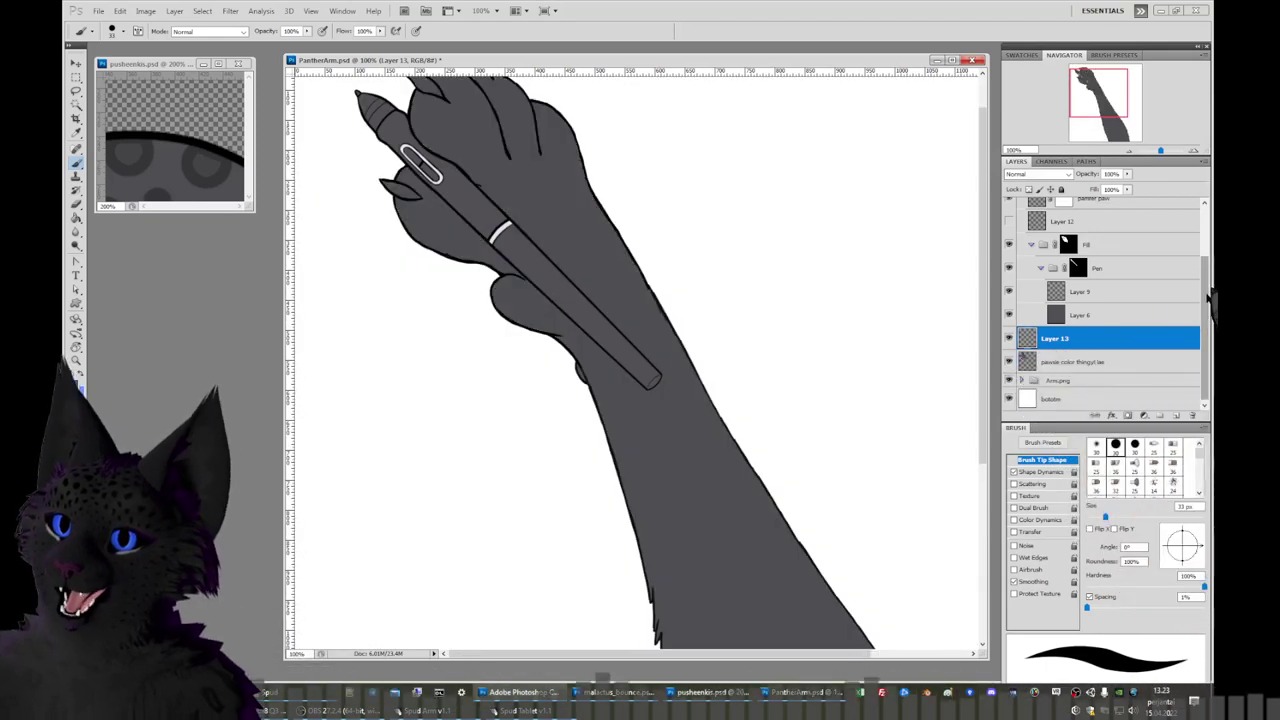
# Select Layer 6 in the Pen group and toggle the visibility of Layer 6 and Layer 9 to check the pen fill.
pyautogui.scroll(3, 1200, 293)
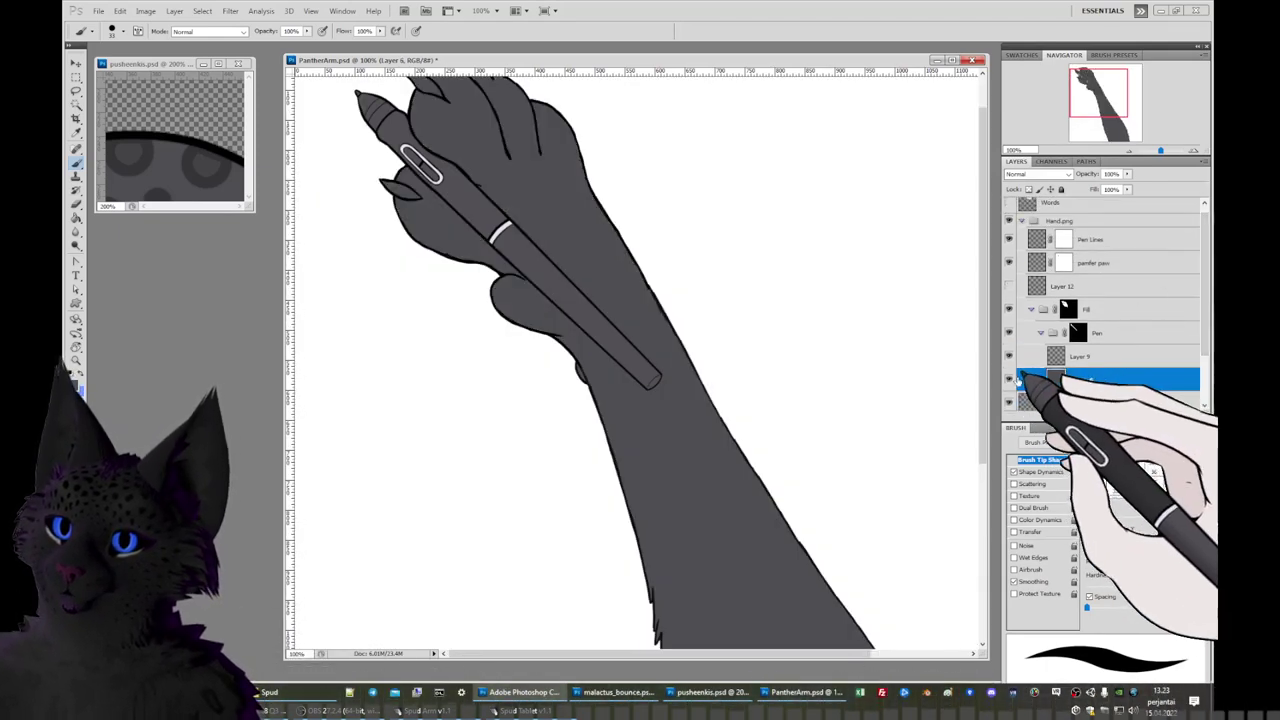
pyautogui.click(1009, 378)
pyautogui.click(1009, 378)
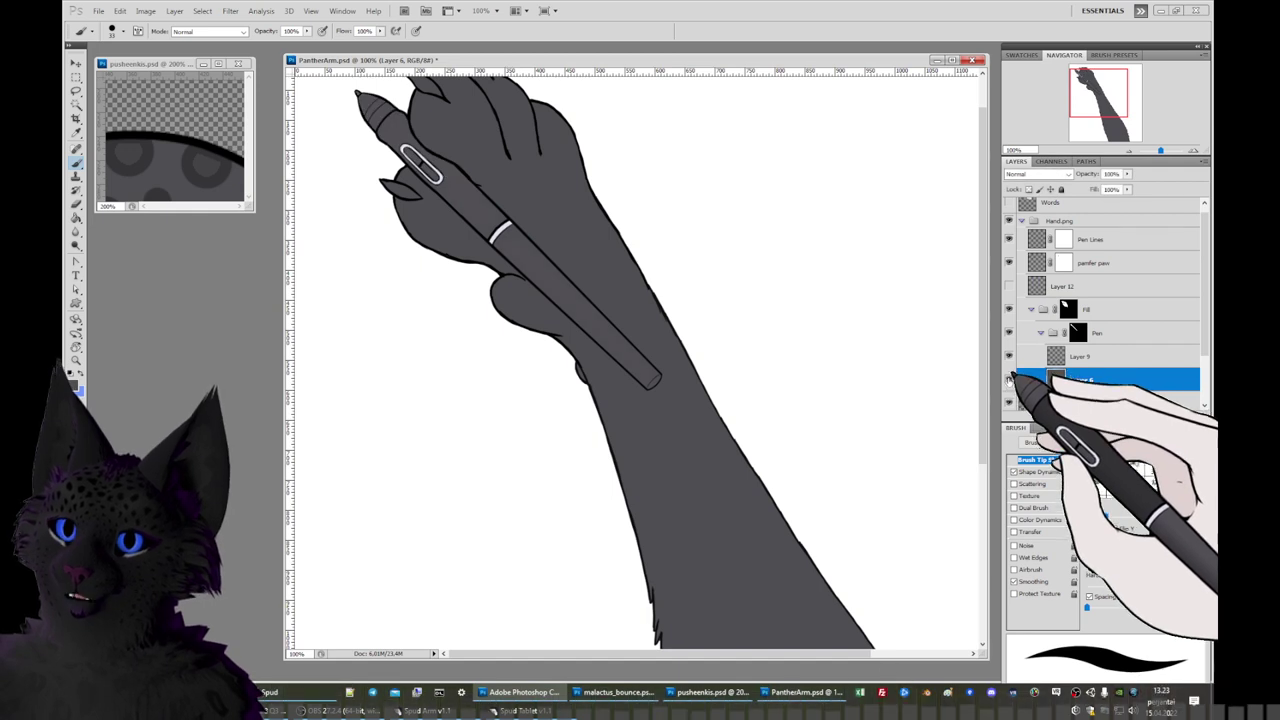
pyautogui.click(1009, 356)
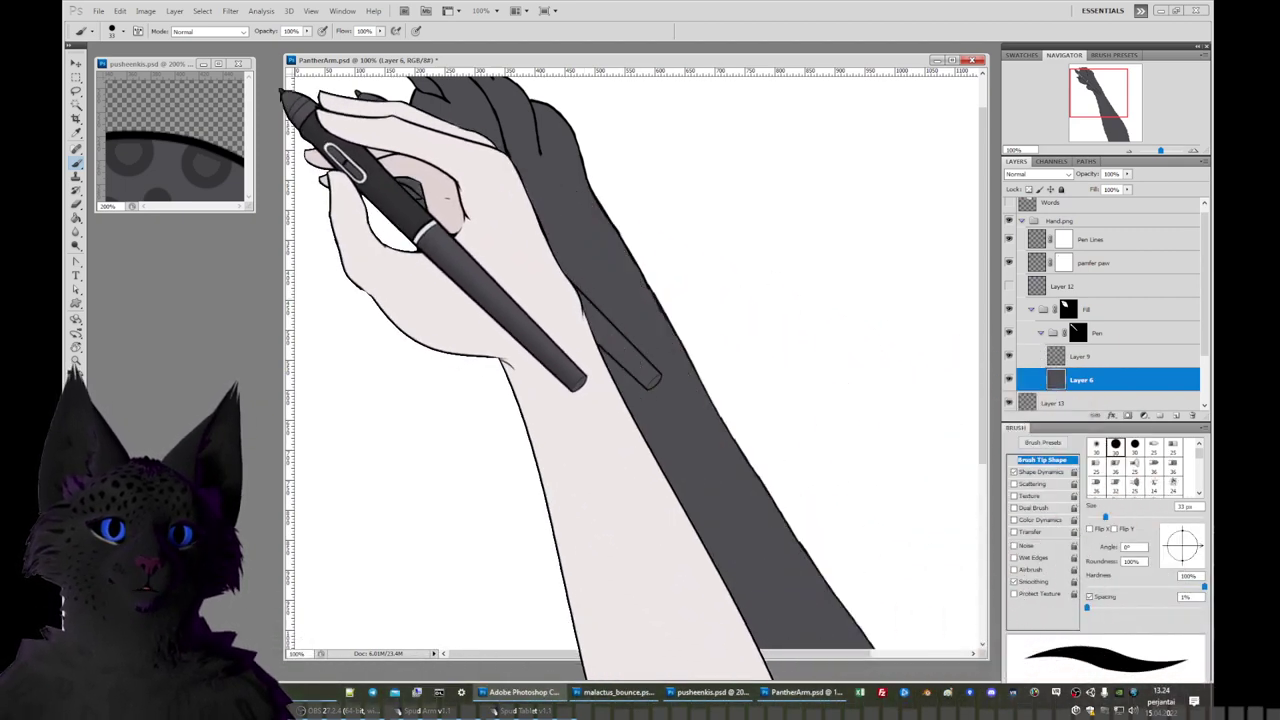
# Colorize Layer 6 purple with Hue/Saturation, using hue 259, saturation 49 and lightness +17.
pyautogui.click(174, 10)
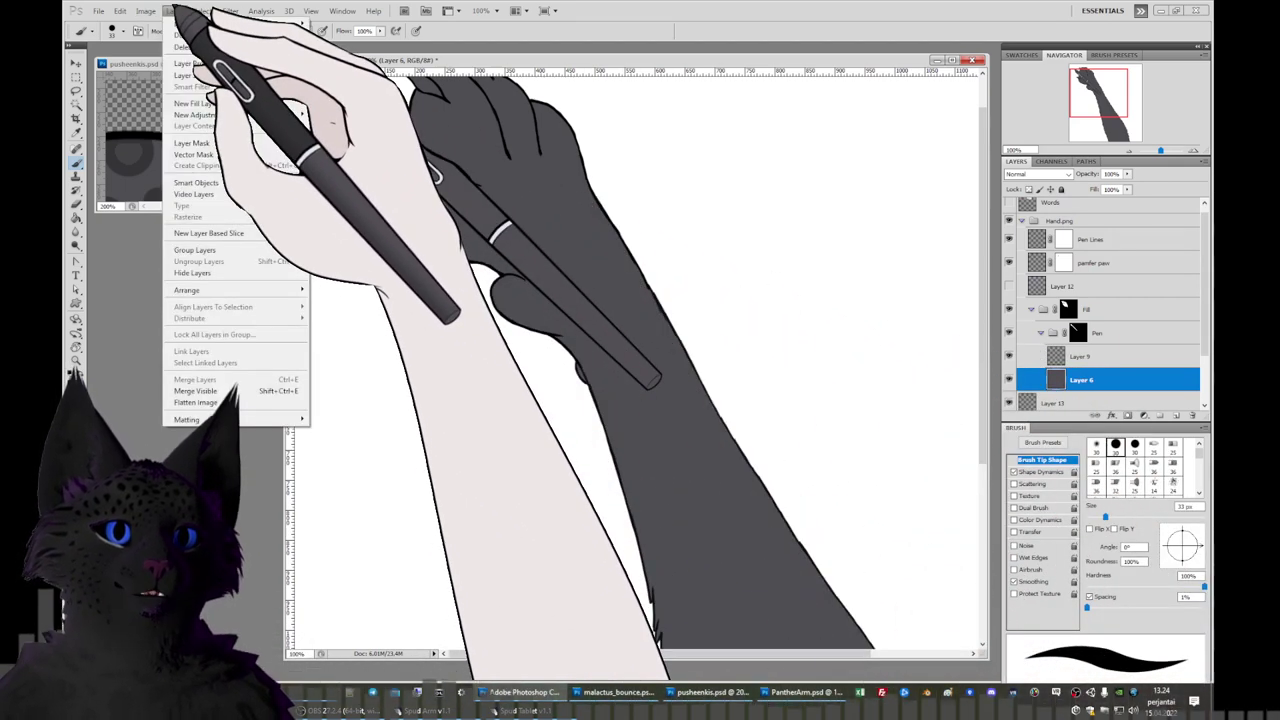
pyautogui.moveTo(146, 10)
pyautogui.moveTo(225, 40)
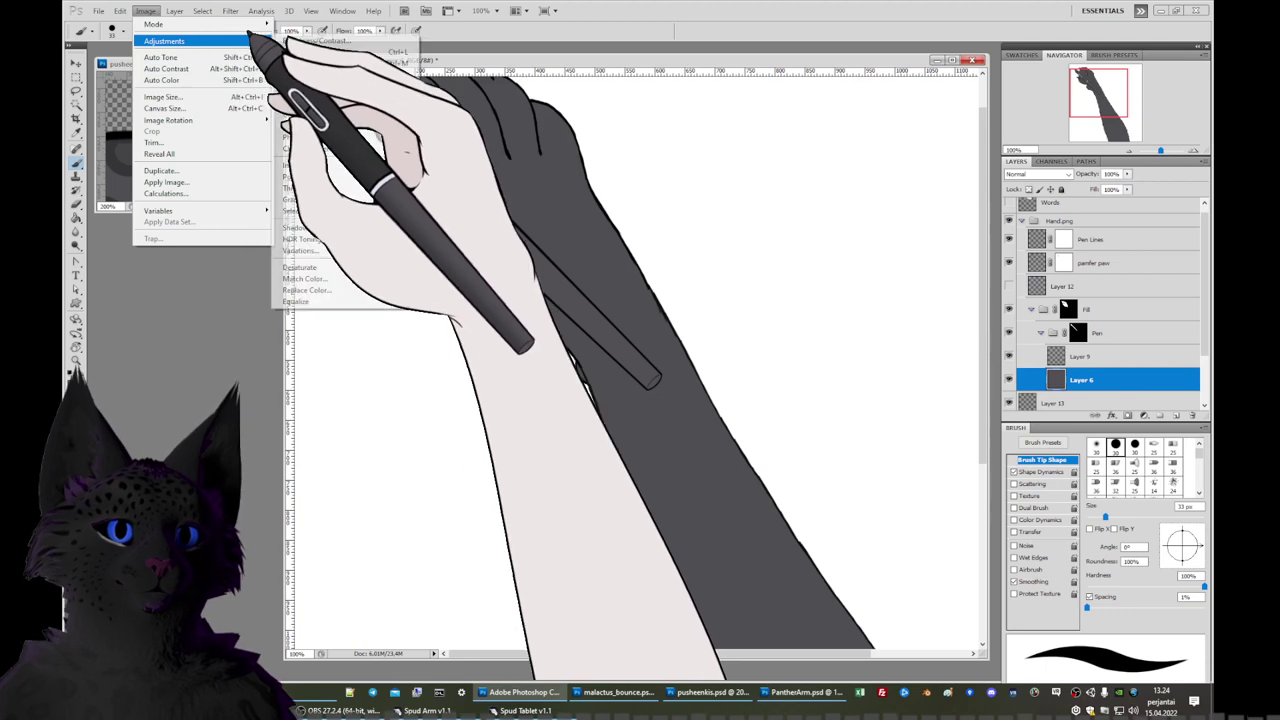
pyautogui.click(340, 104)
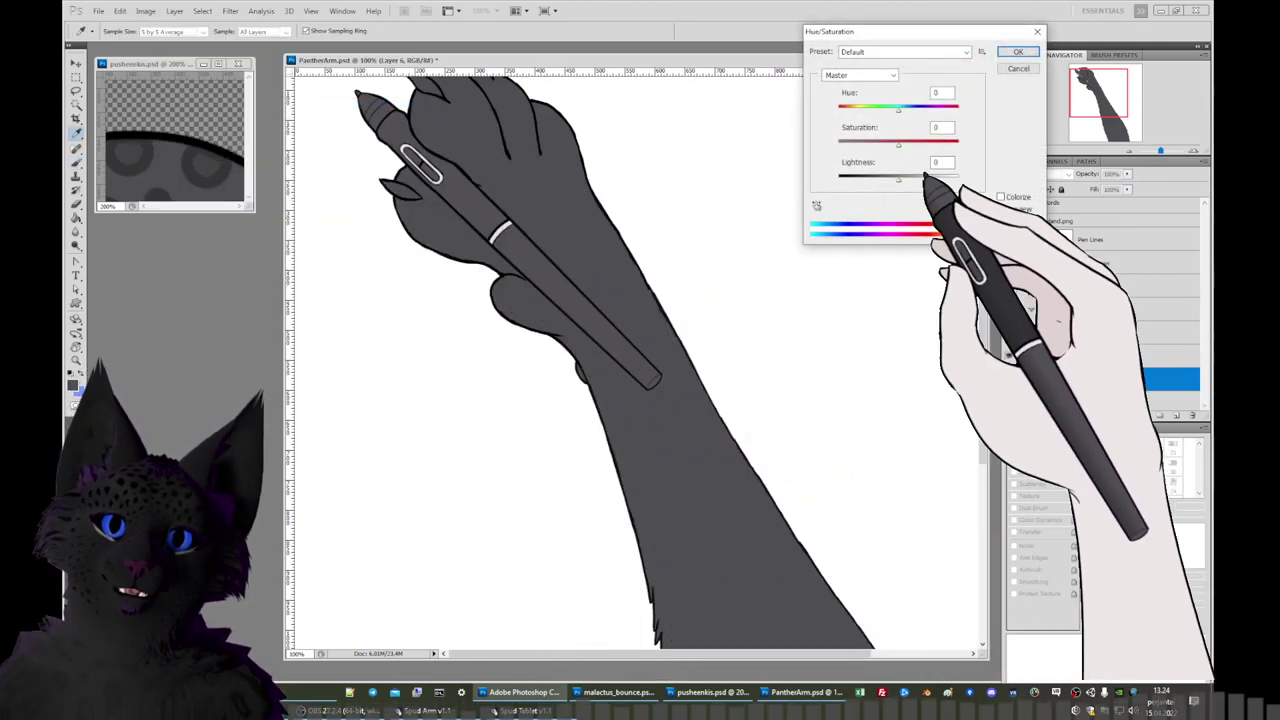
pyautogui.moveTo(900, 177)
pyautogui.mouseDown()
pyautogui.moveTo(938, 177)
pyautogui.moveTo(922, 177)
pyautogui.mouseUp()
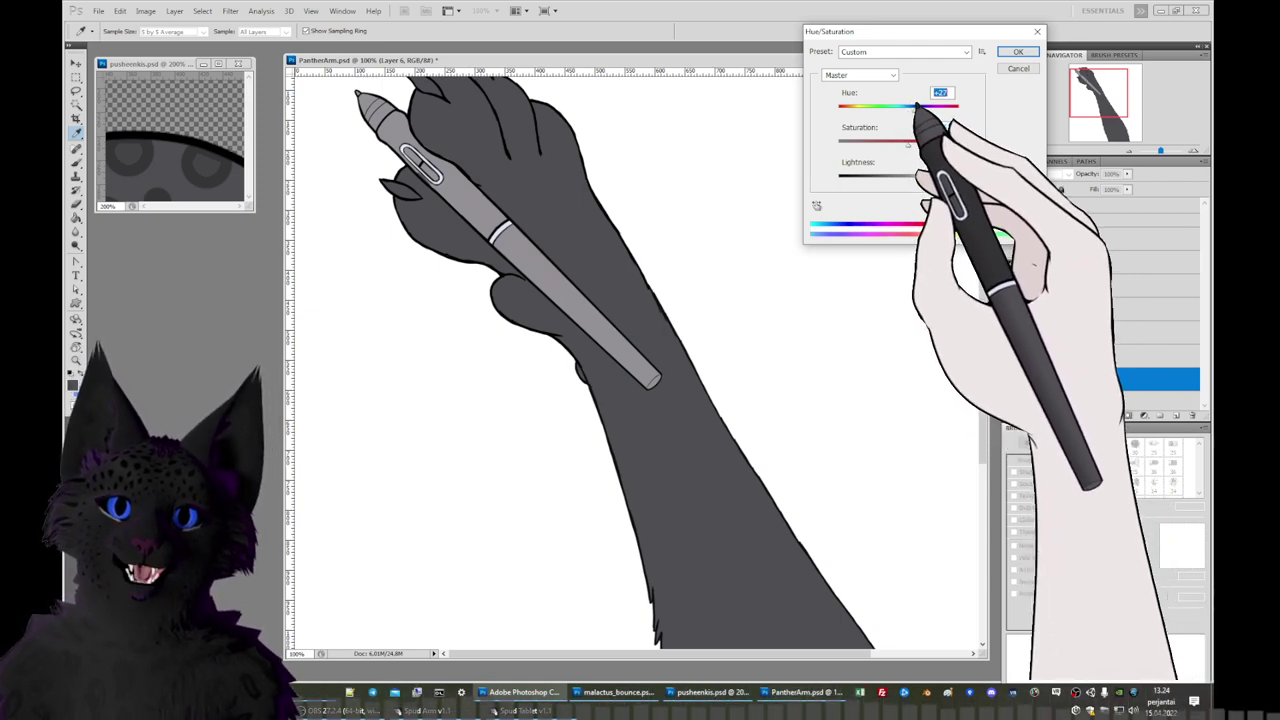
pyautogui.click(1004, 197)
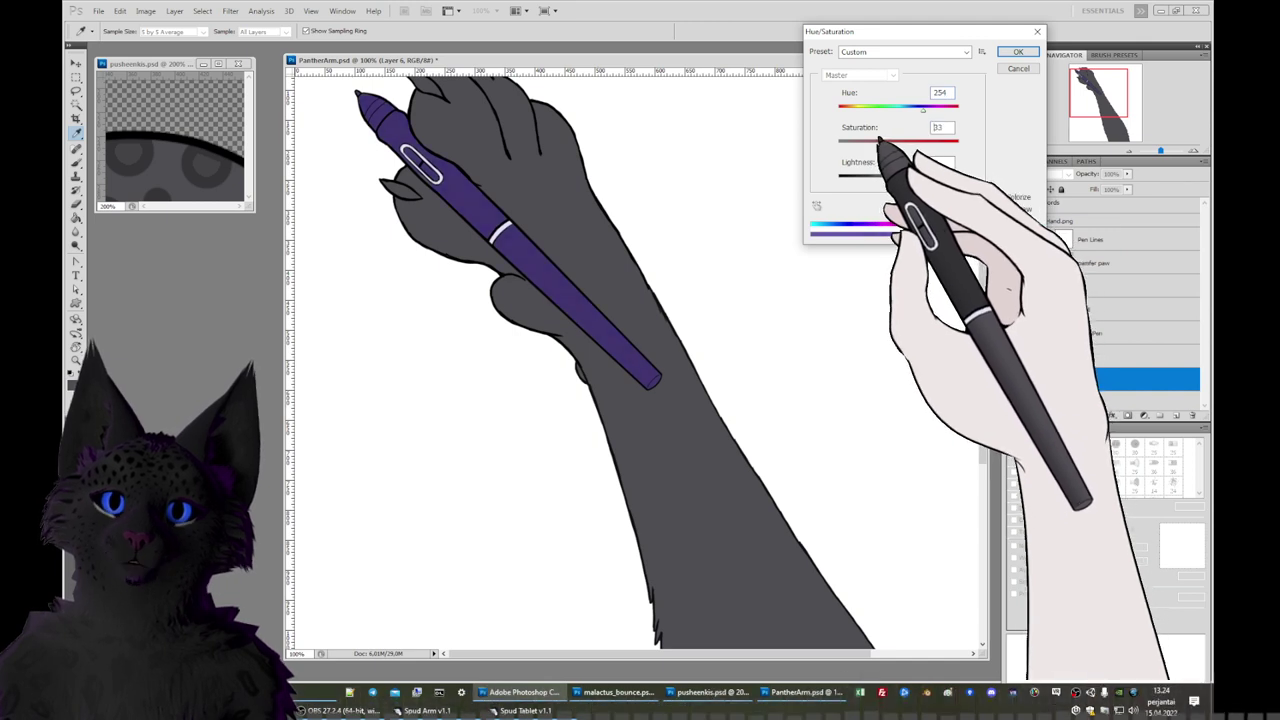
pyautogui.moveTo(906, 177); pyautogui.dragTo(898, 141)
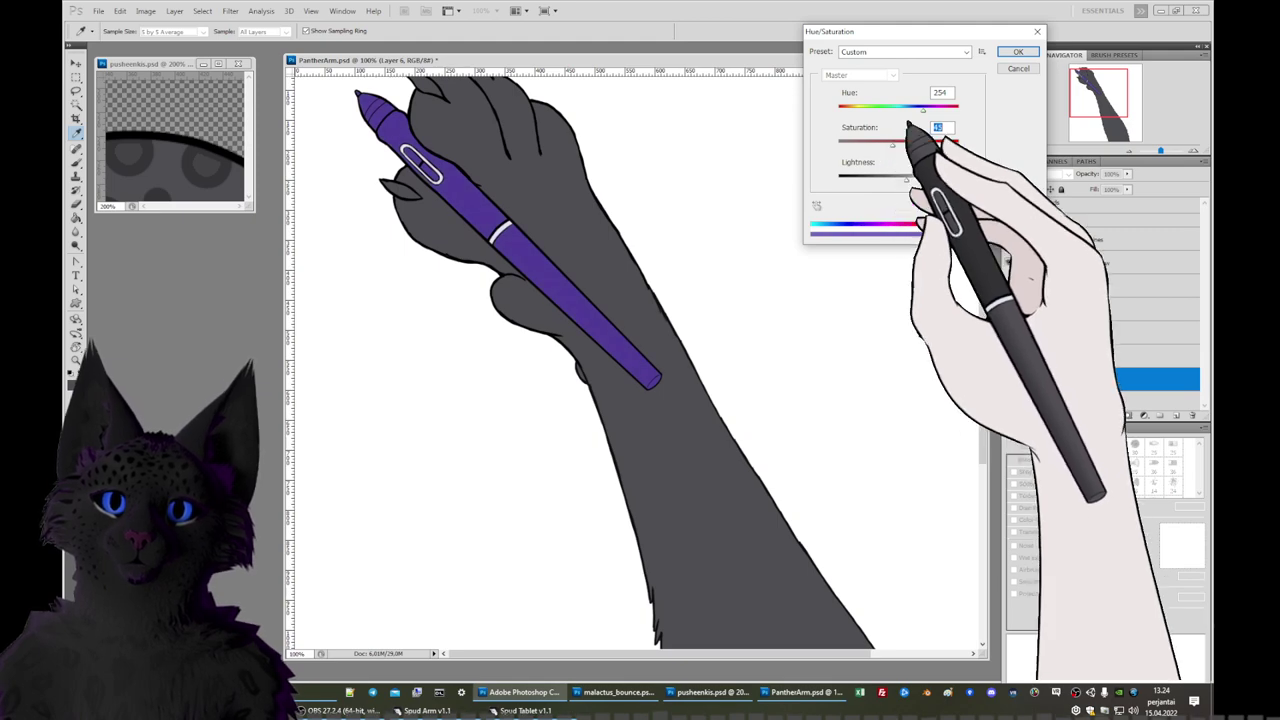
pyautogui.moveTo(900, 96); pyautogui.dragTo(940, 99)
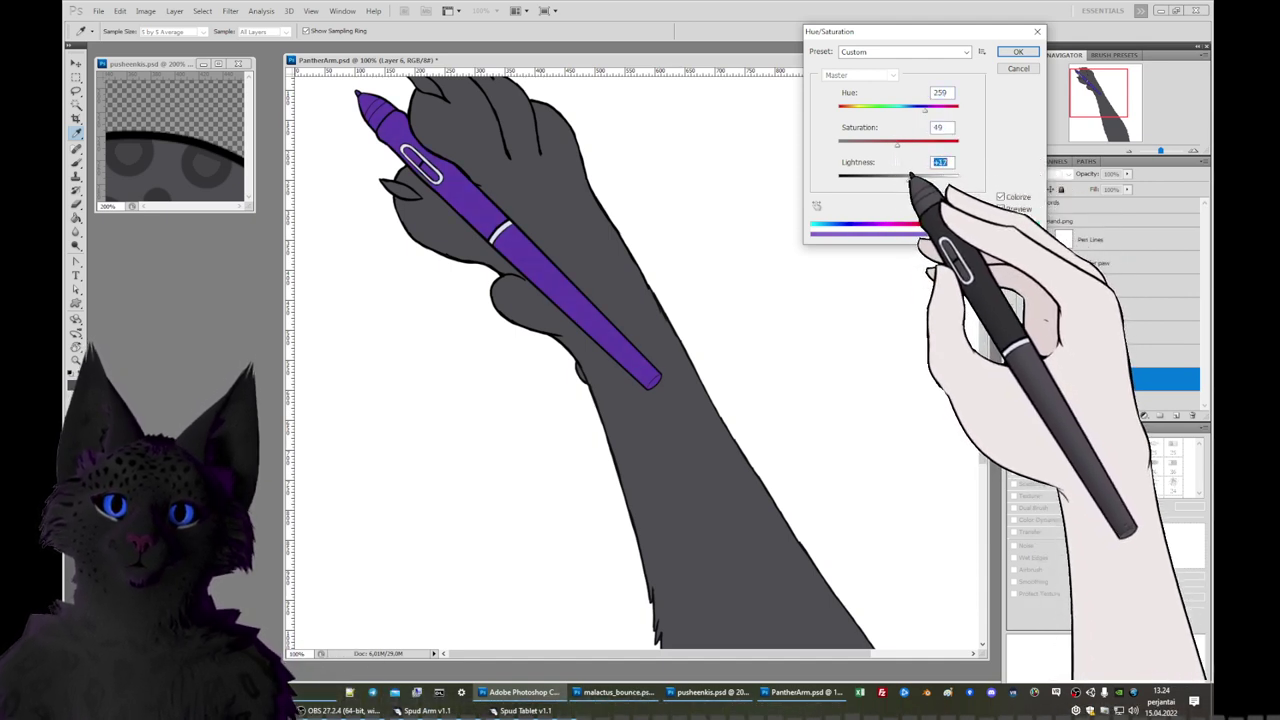
pyautogui.click(1016, 52)
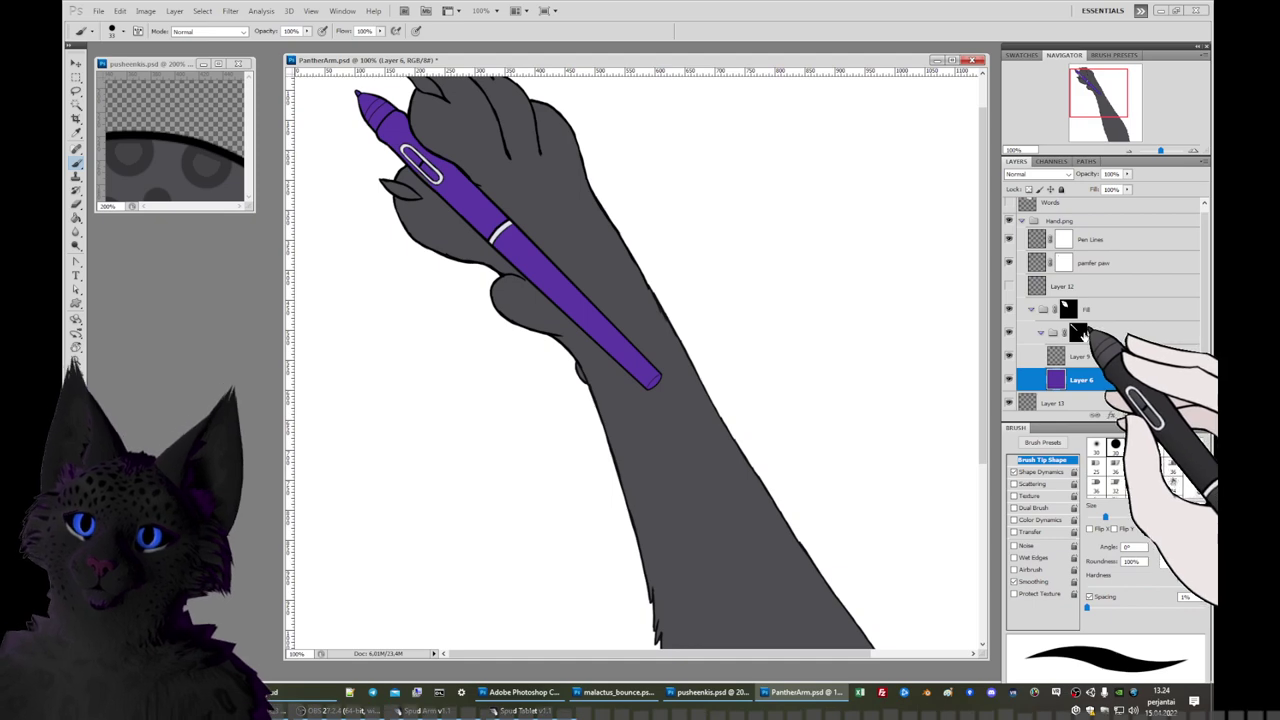
# Set the brush to 14 px and touch up the Fill group's layer mask along the pen's edge beside the oval button.
pyautogui.click(1078, 332)
pyautogui.hotkey('ctrl', '+')
pyautogui.hotkey('ctrl', '+')
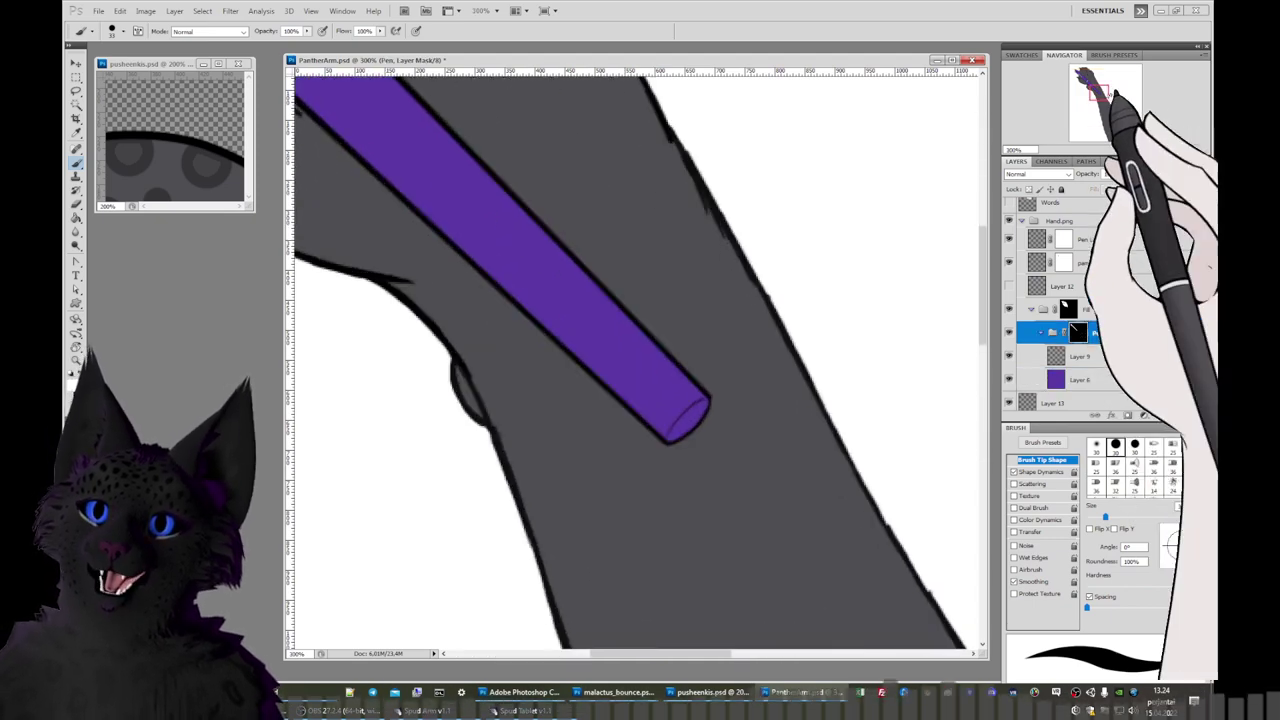
pyautogui.moveTo(1082, 74)
pyautogui.mouseDown()
pyautogui.moveTo(1089, 86)
pyautogui.moveTo(1075, 86)
pyautogui.mouseUp()
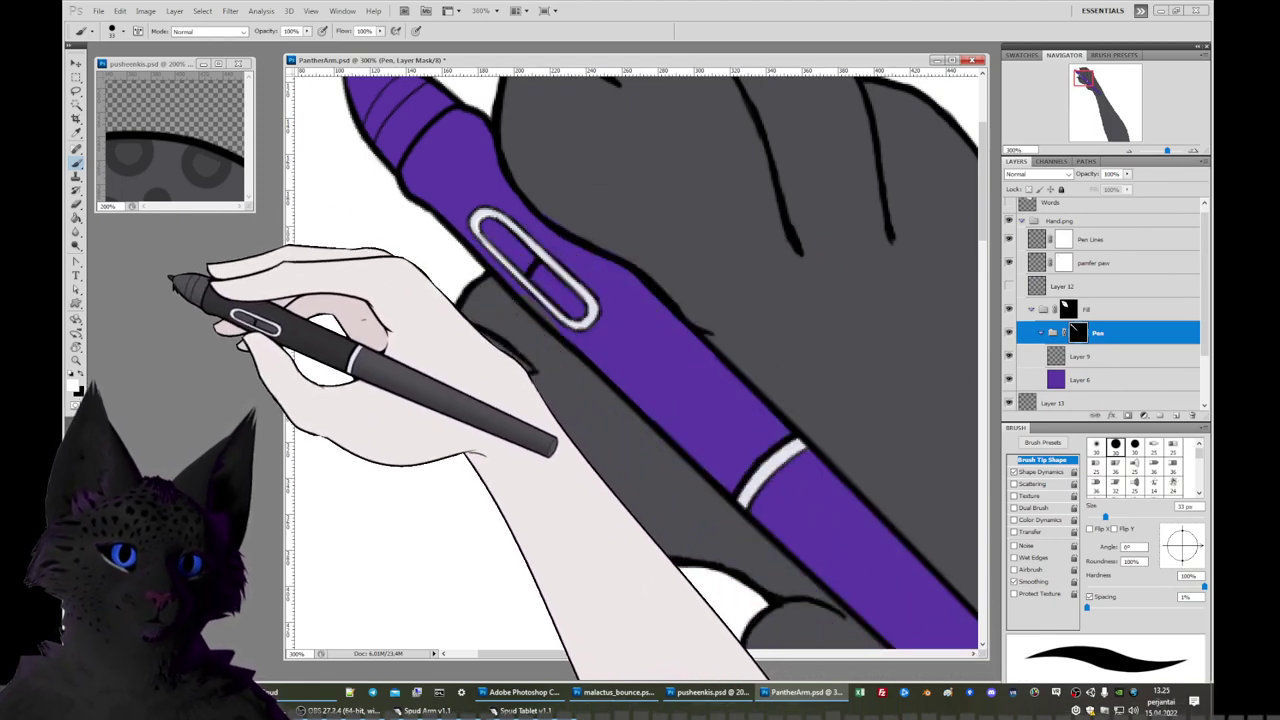
pyautogui.rightClick(600, 206)
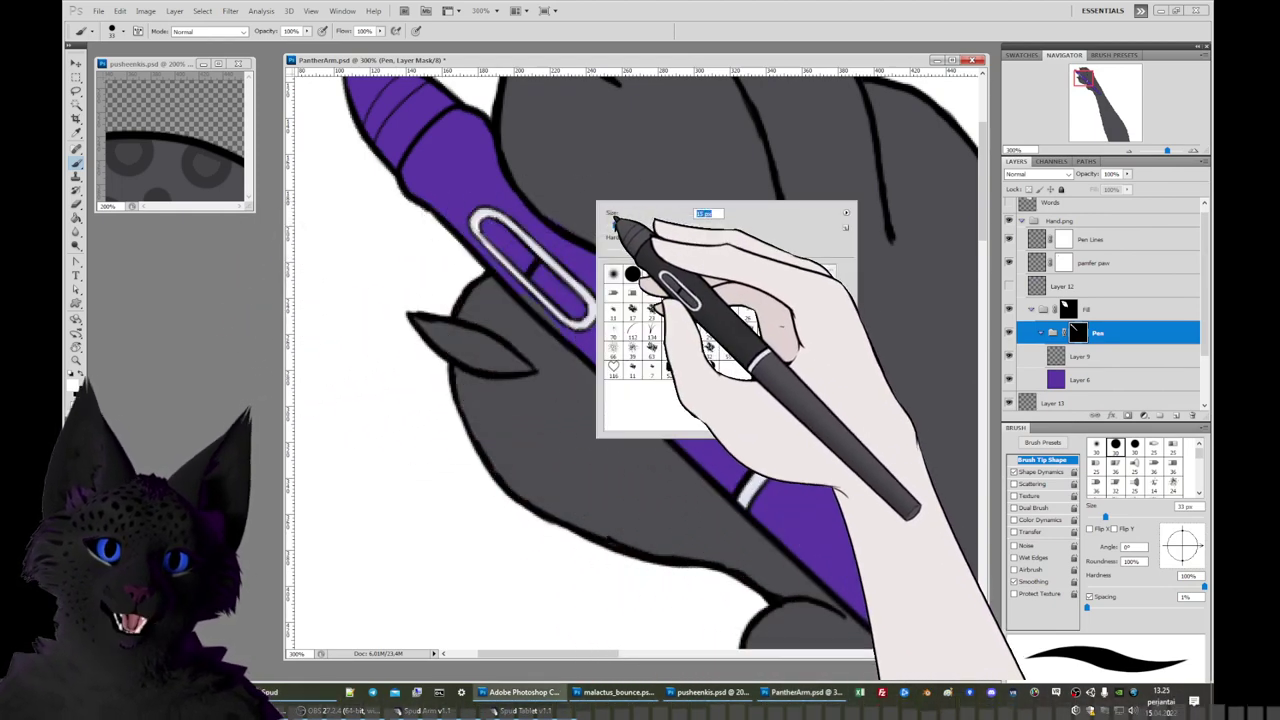
pyautogui.click(572, 214)
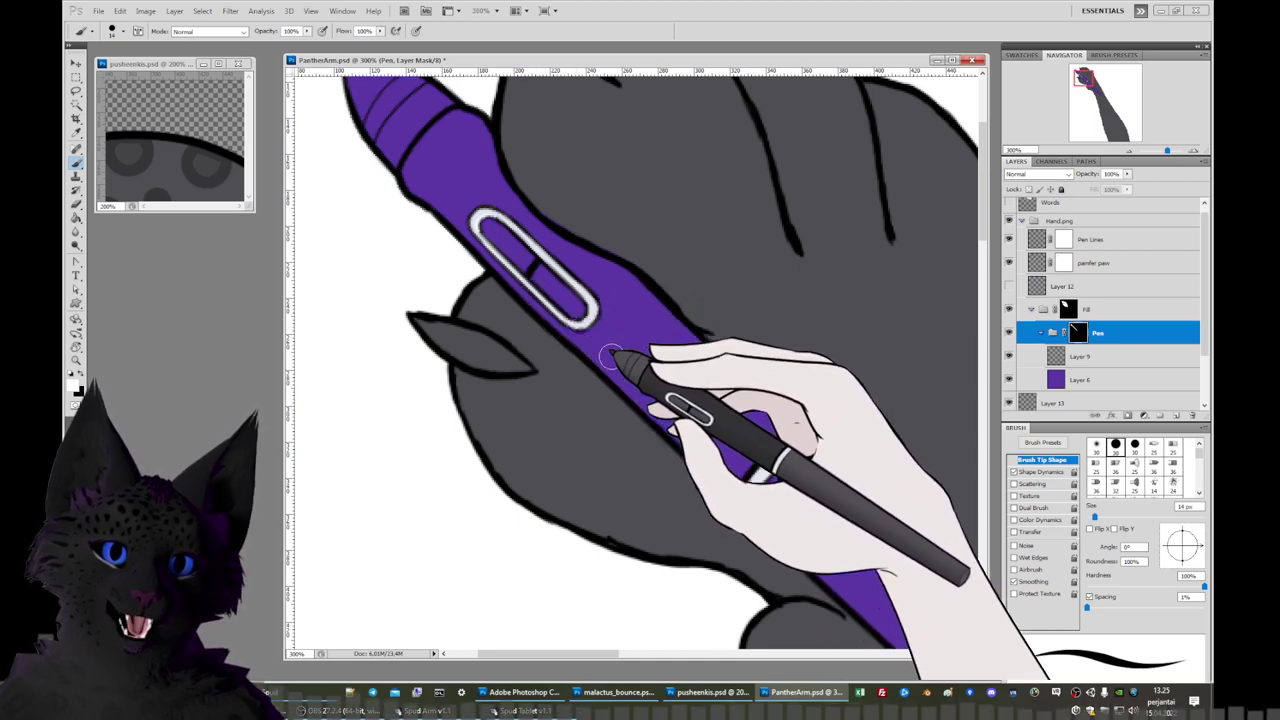
pyautogui.click(1075, 309)
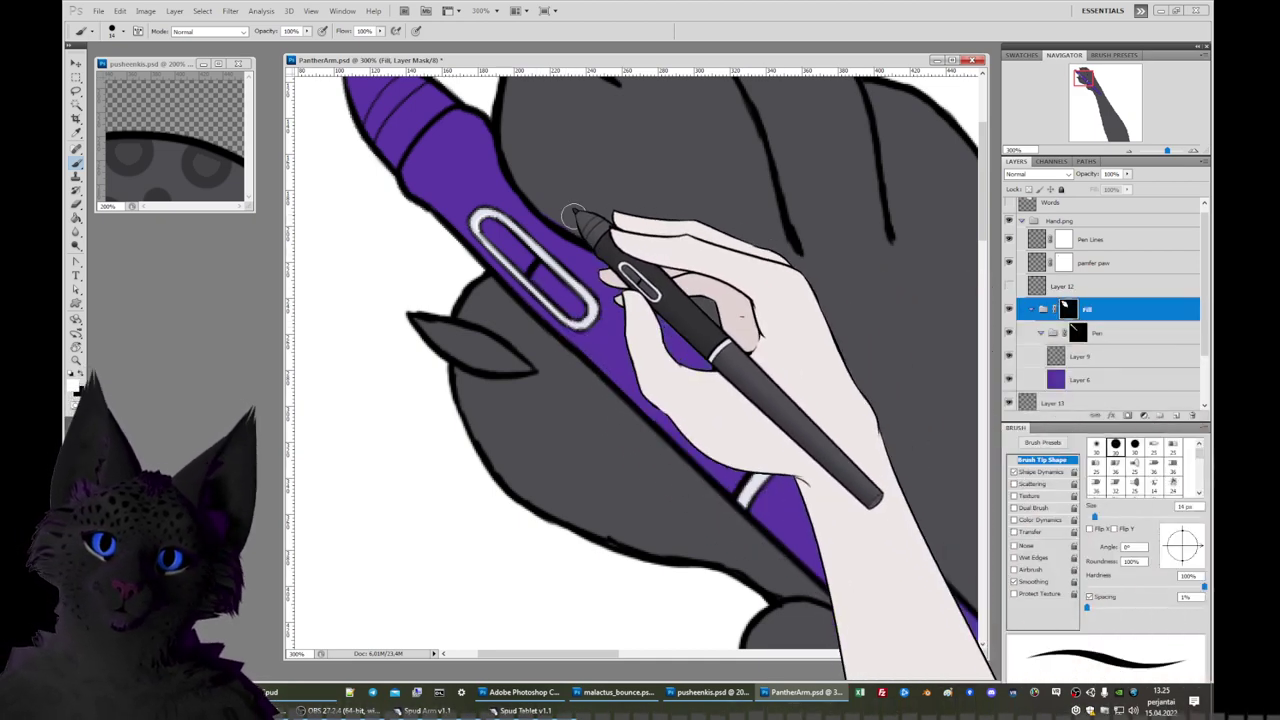
pyautogui.moveTo(573, 215); pyautogui.dragTo(557, 215)
pyautogui.click(82, 379)
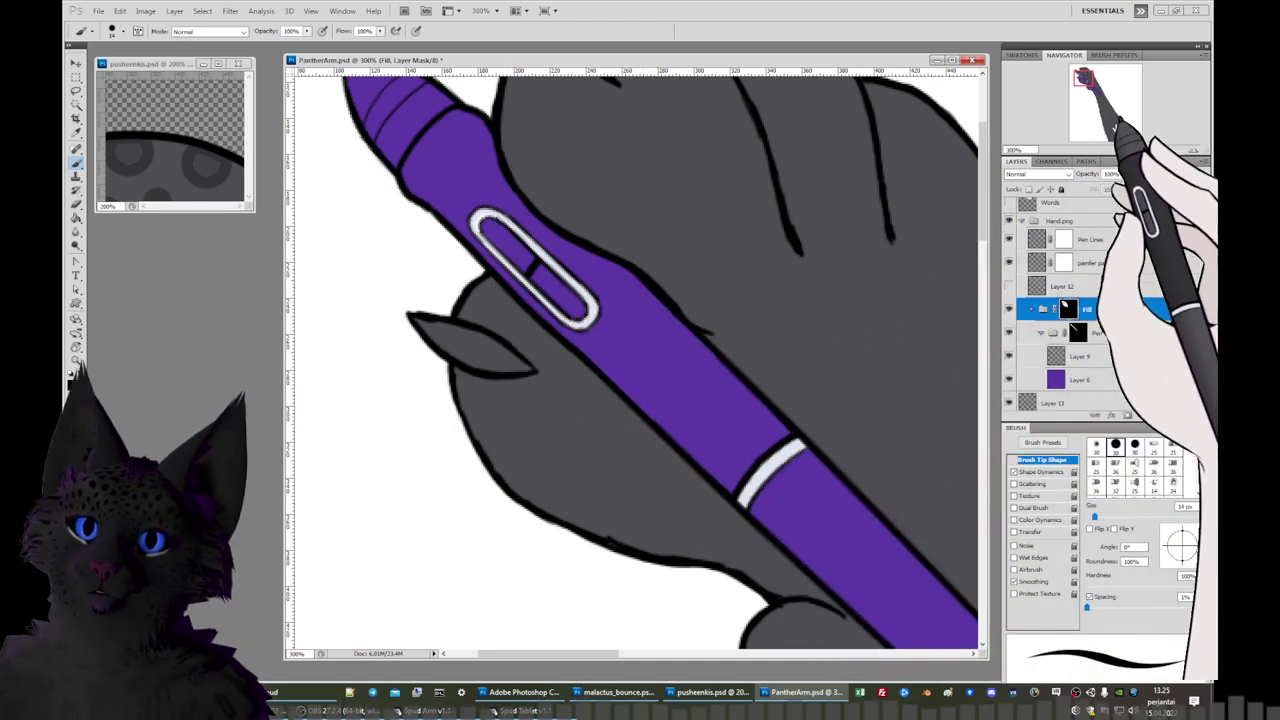
# Toggle the visibility of the panfer paw and Pen Lines layers to examine which outlines each one holds.
pyautogui.moveTo(1113, 122); pyautogui.dragTo(1133, 150)
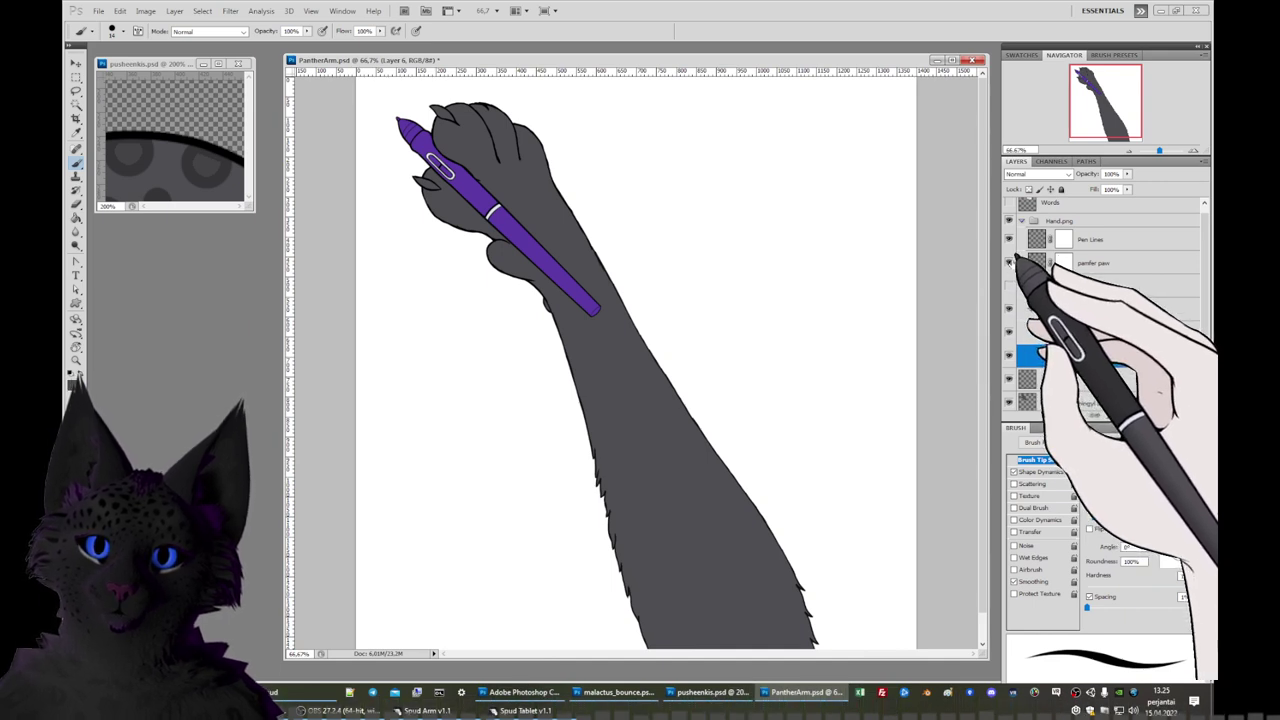
pyautogui.click(1009, 261)
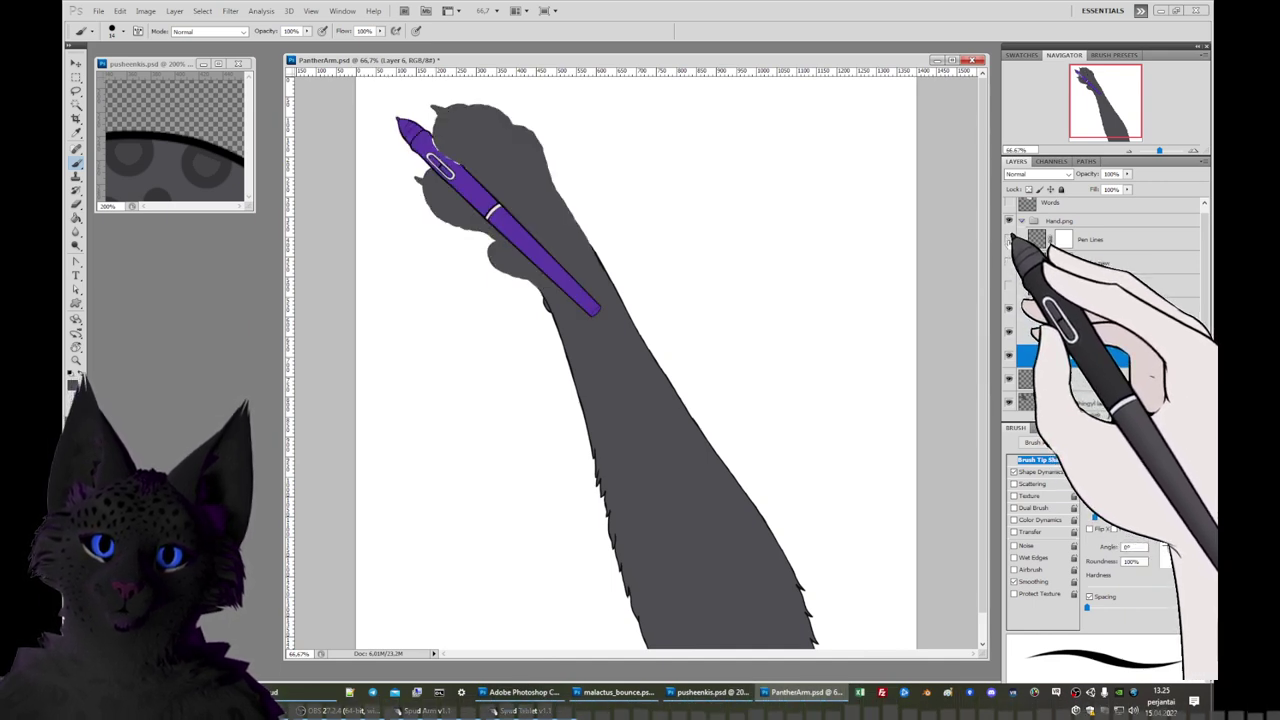
pyautogui.click(1010, 240)
pyautogui.click(1010, 261)
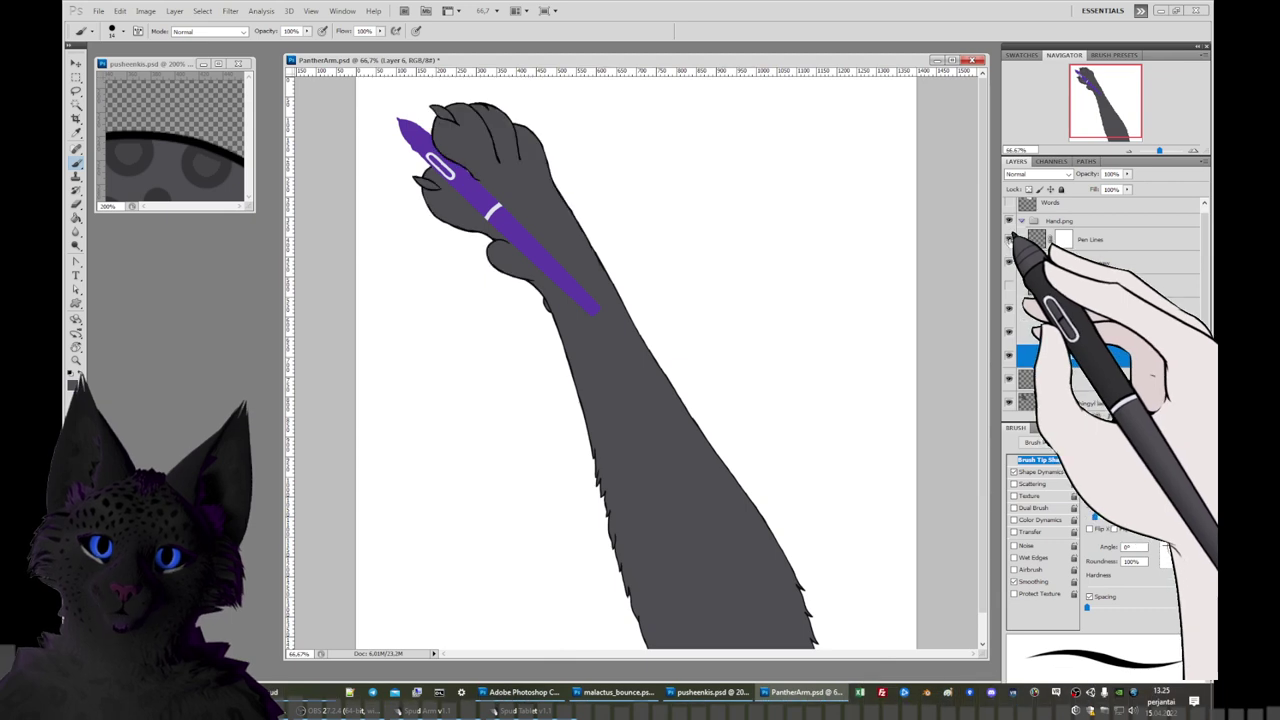
pyautogui.click(1010, 240)
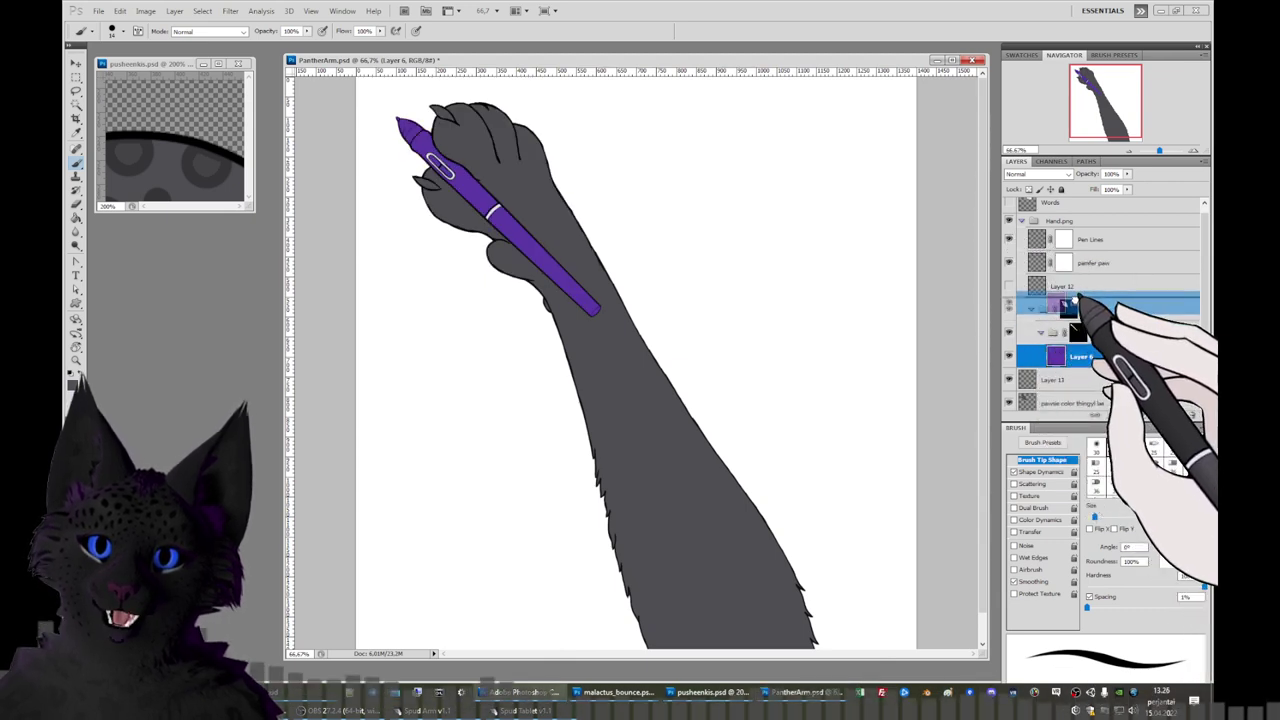
# Move Layer 6 out of the Pen group to above the Fill group, and merge Pen Lines into panfer paw, applying the layer mask.
pyautogui.moveTo(1076, 292); pyautogui.dragTo(1022, 312)
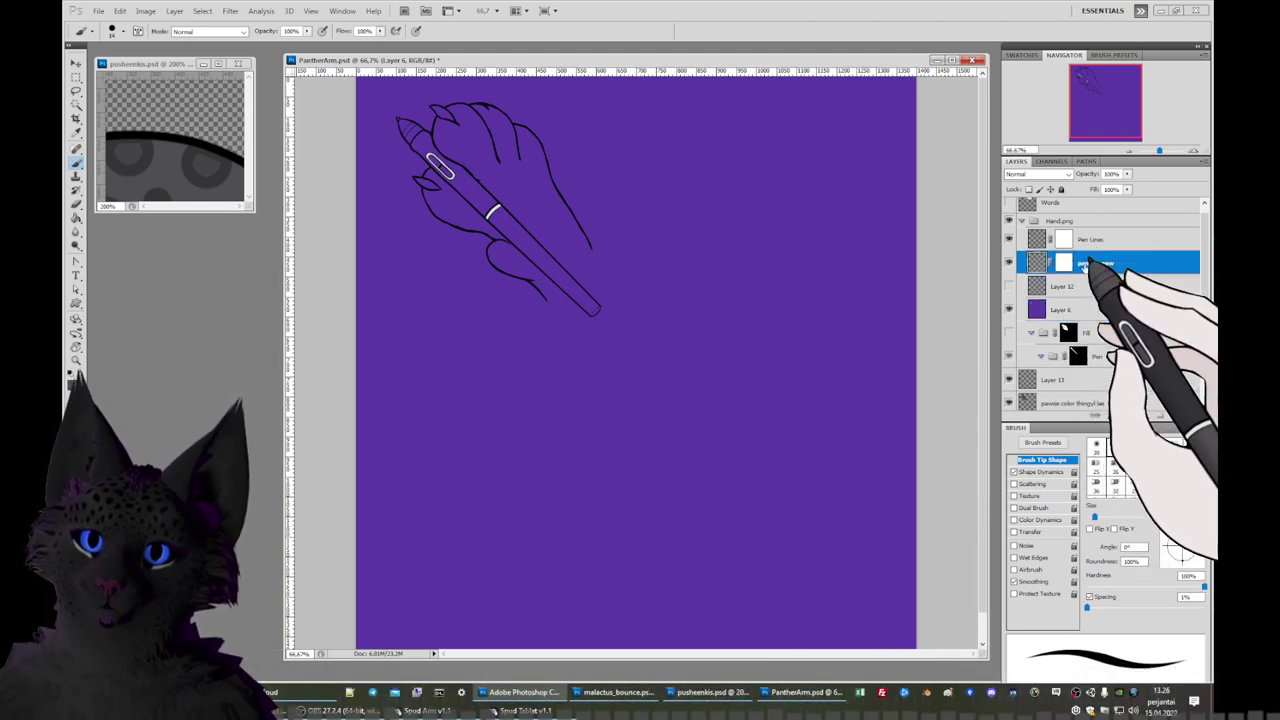
pyautogui.press('Return')
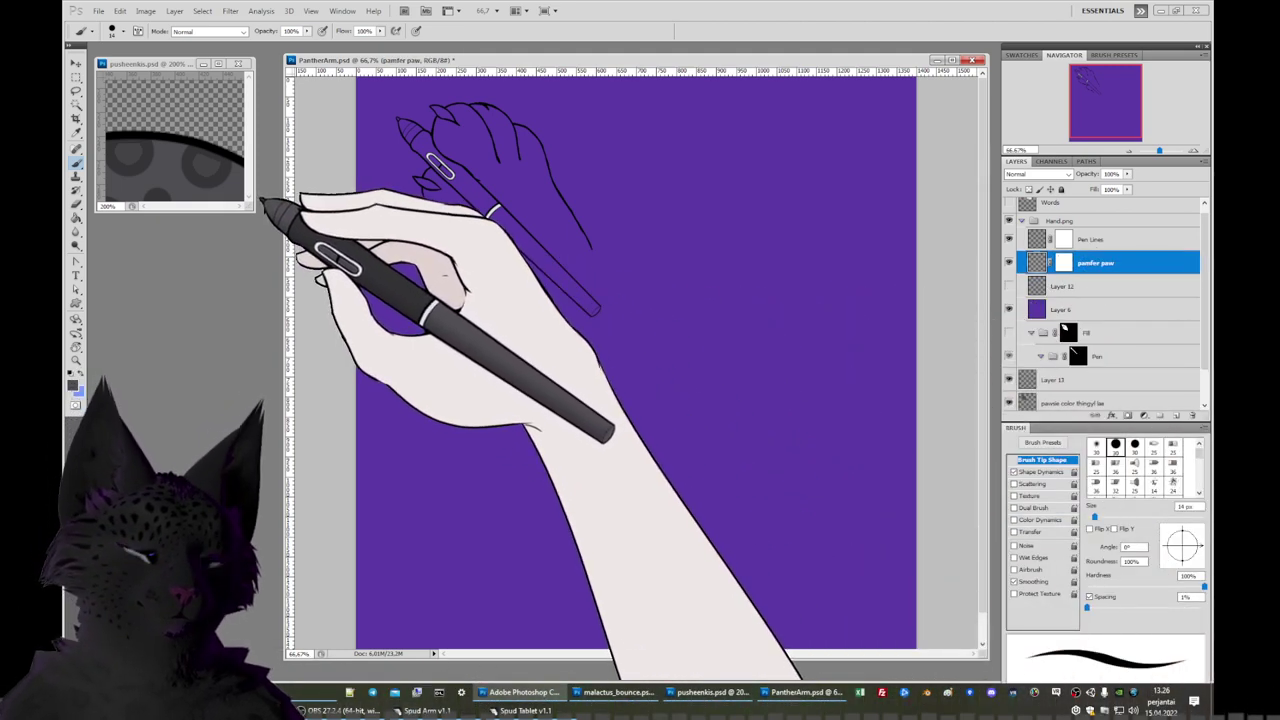
pyautogui.click(1115, 240)
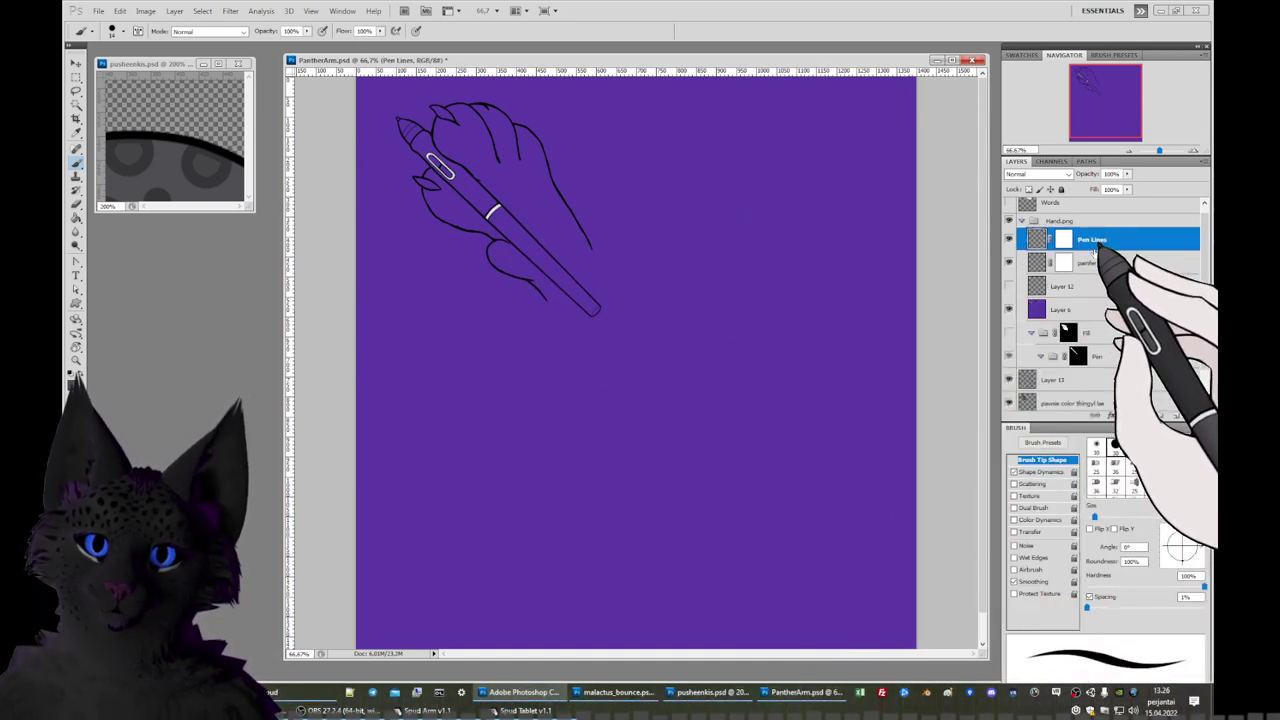
pyautogui.hotkey('ctrl', 'e')
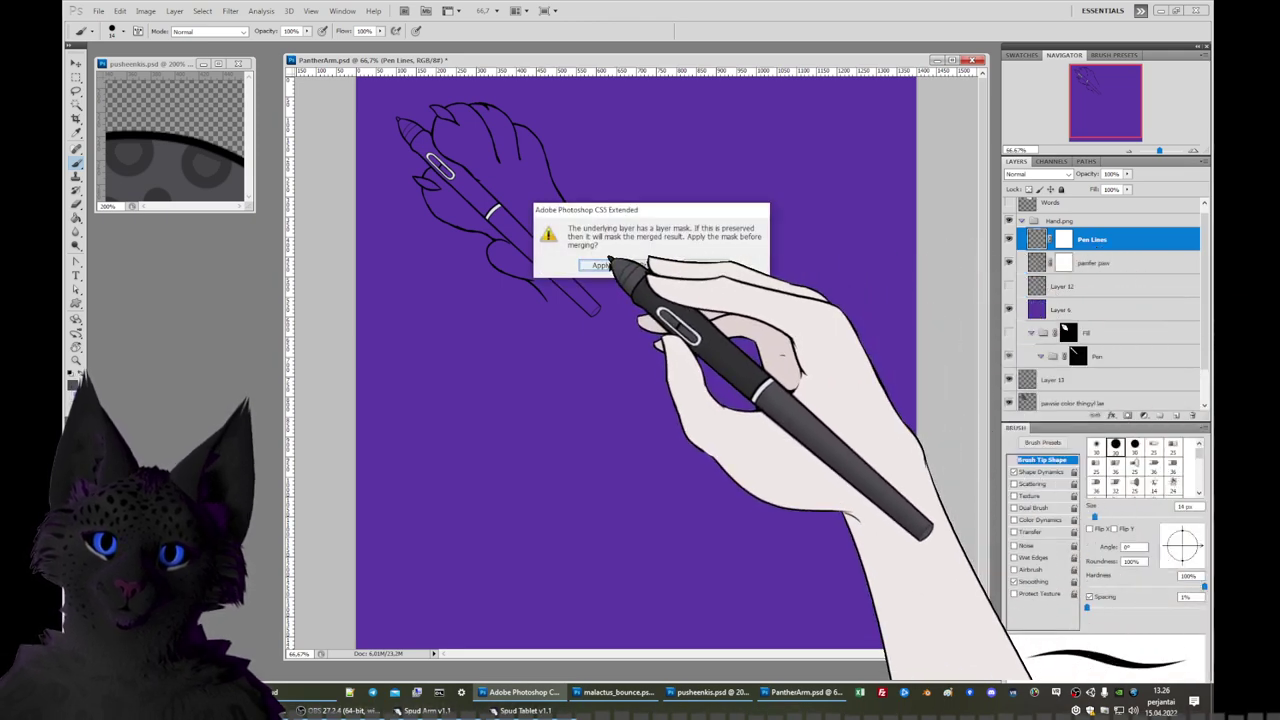
pyautogui.click(600, 265)
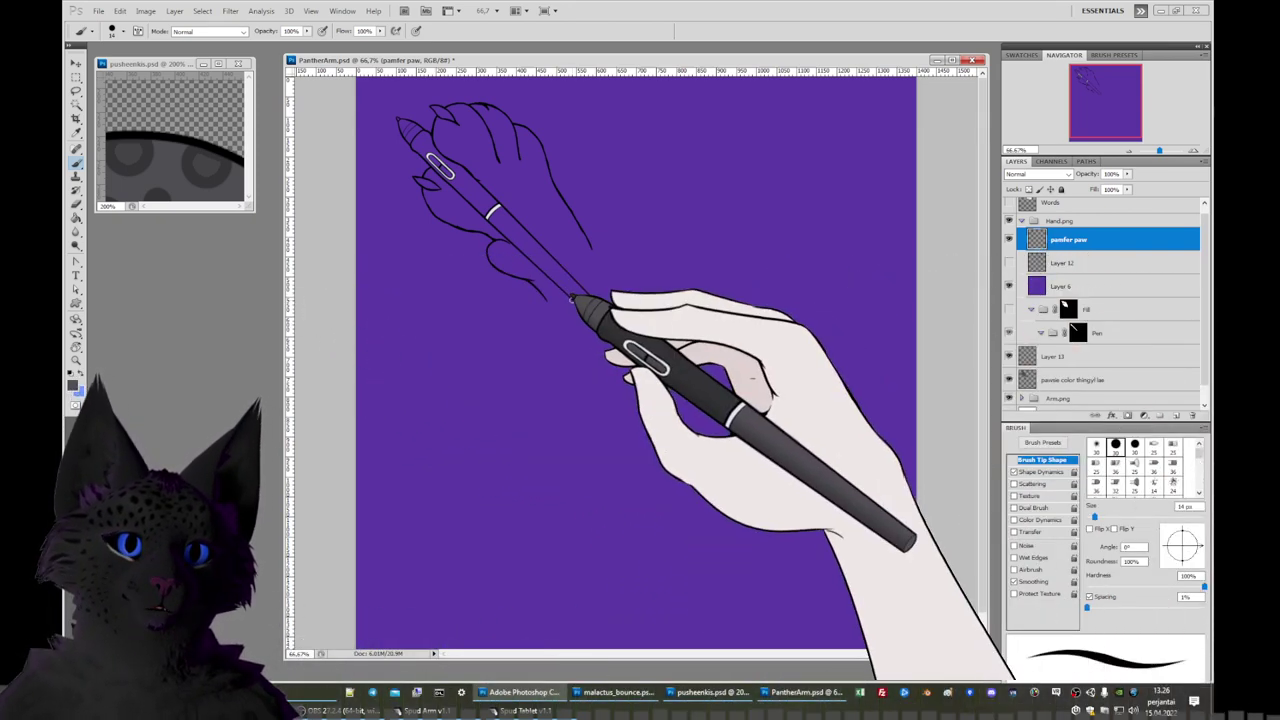
# Save a copy of the document in the Spud folder as PantherArm2.psd.
pyautogui.click(99, 10)
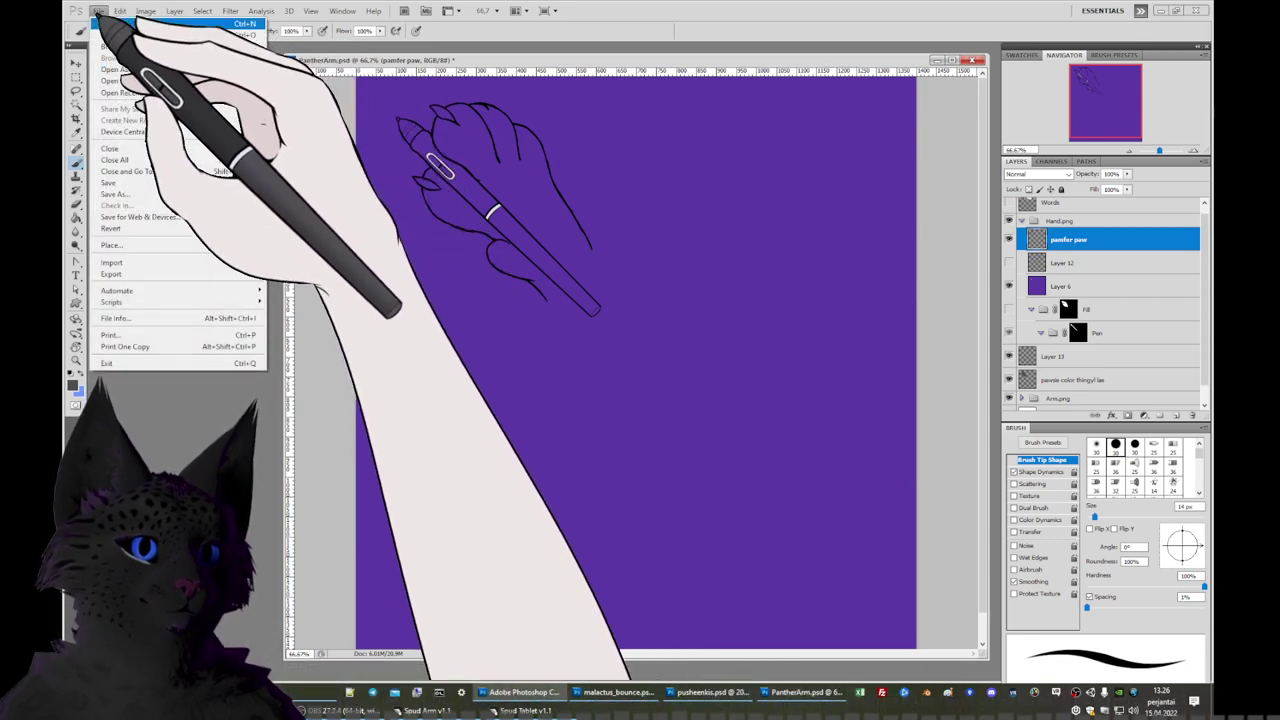
pyautogui.click(115, 194)
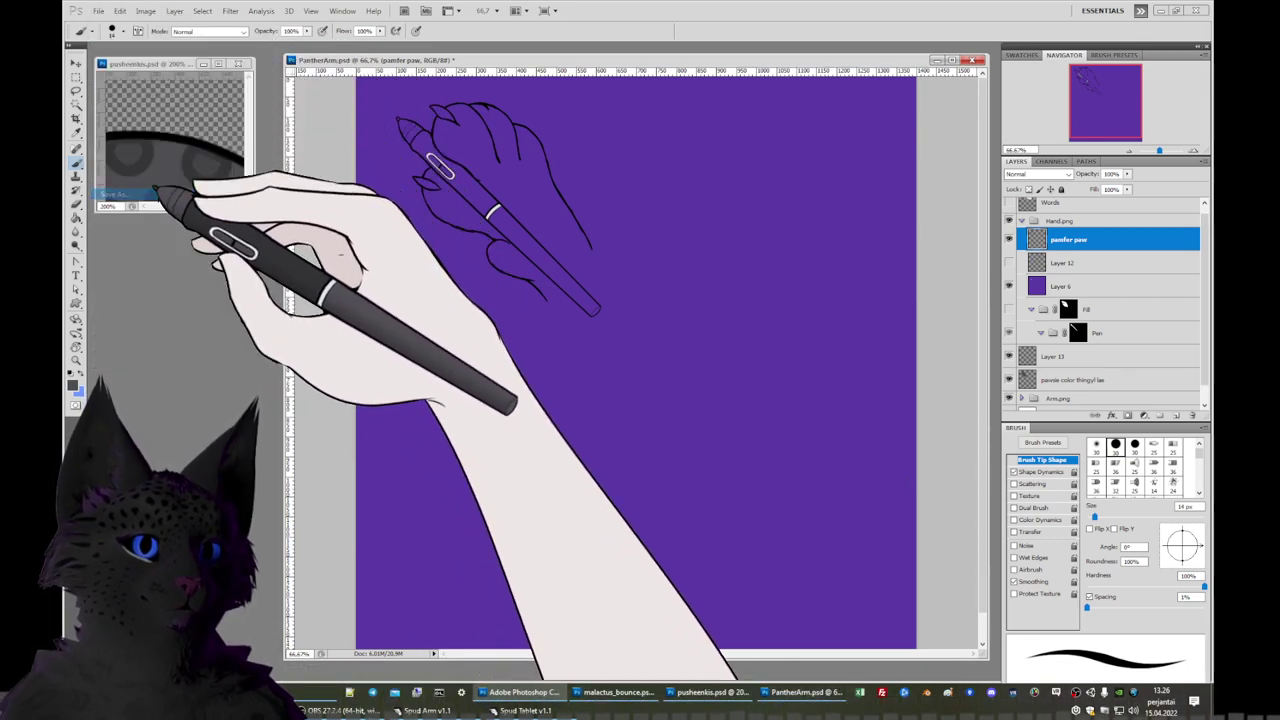
pyautogui.moveTo(666, 95); pyautogui.dragTo(520, 110)
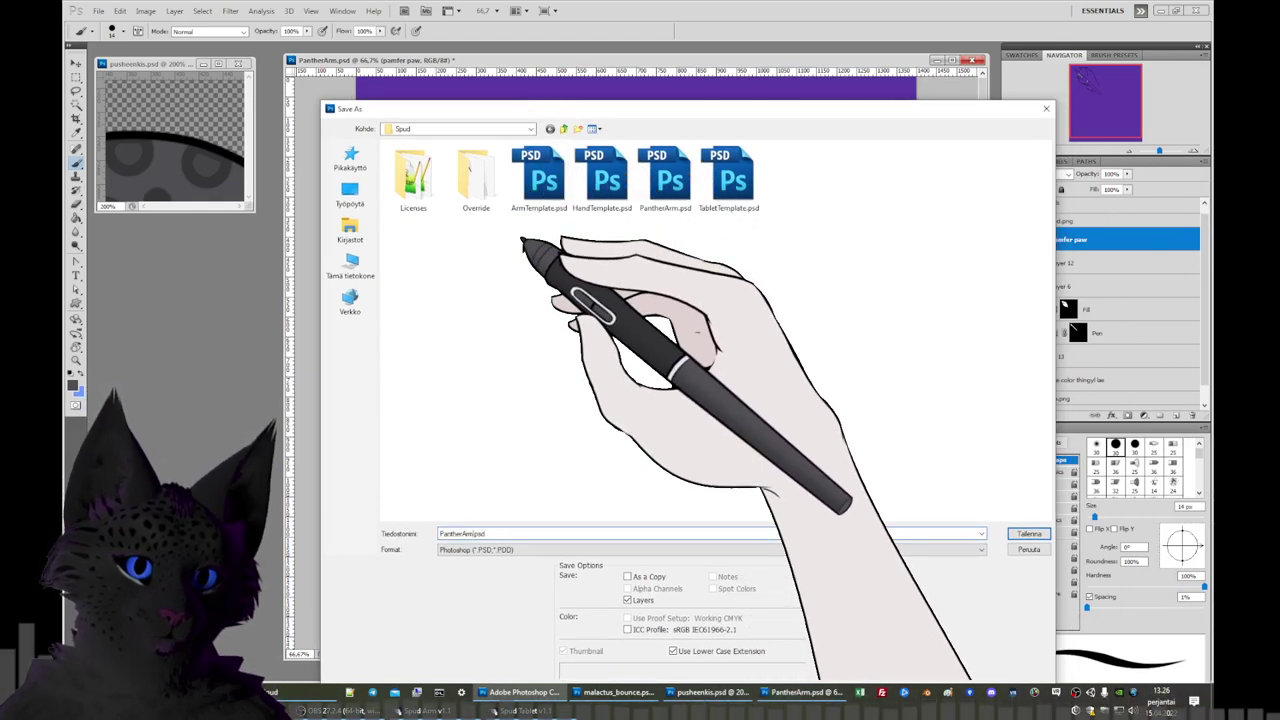
pyautogui.write('2')
pyautogui.press('Return')
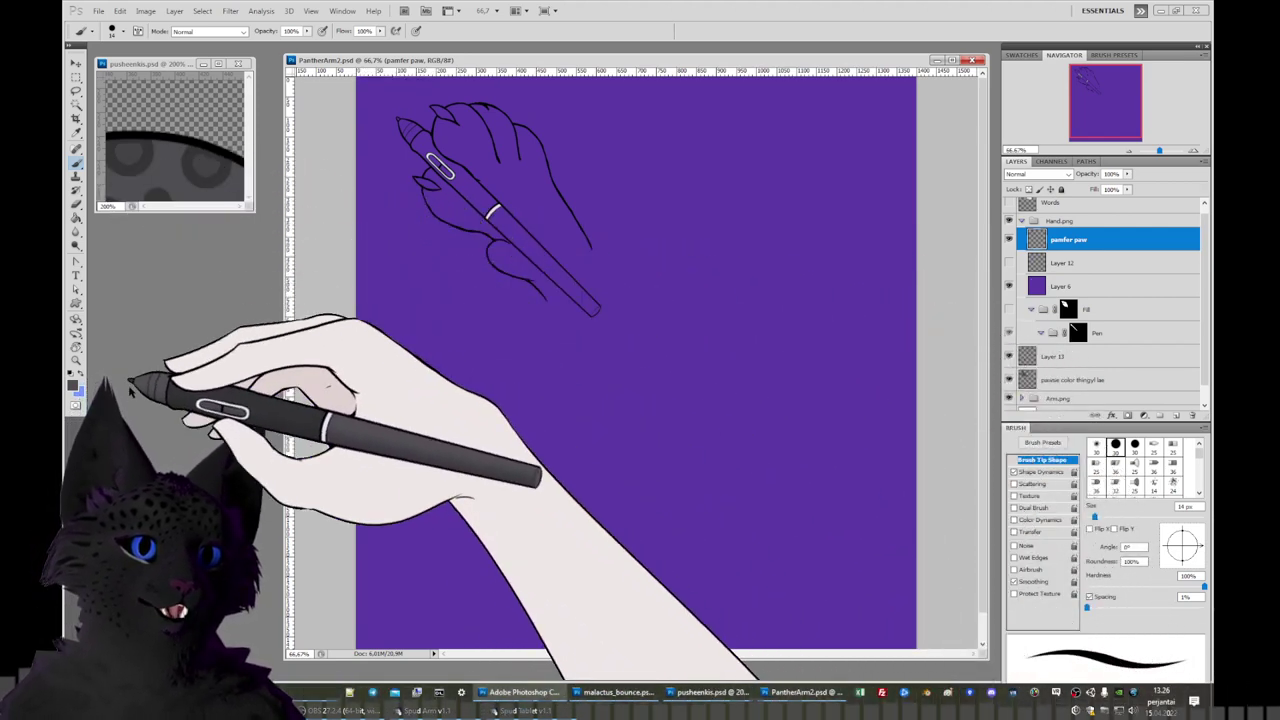
# Set the foreground color to black and the brush to 1 px, and draw thin lines closing the wrist outline on both sides of the pen.
pyautogui.click(74, 385)
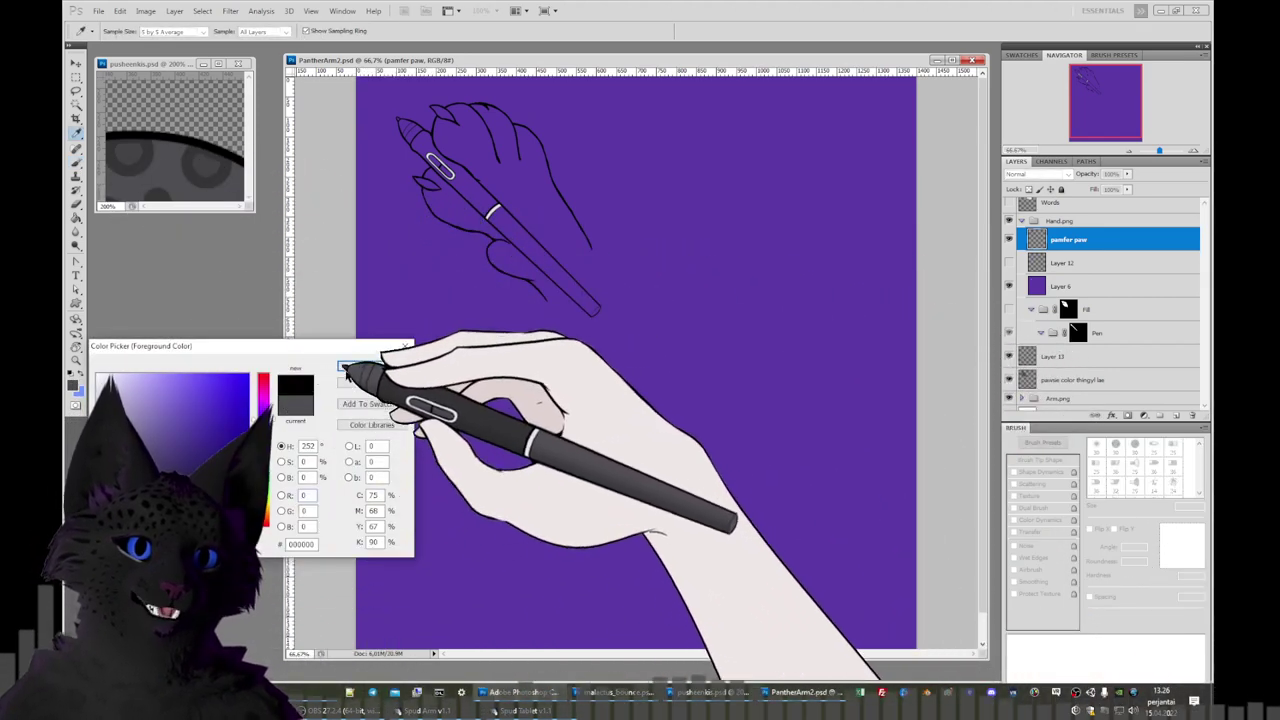
pyautogui.click(352, 369)
pyautogui.press('b')
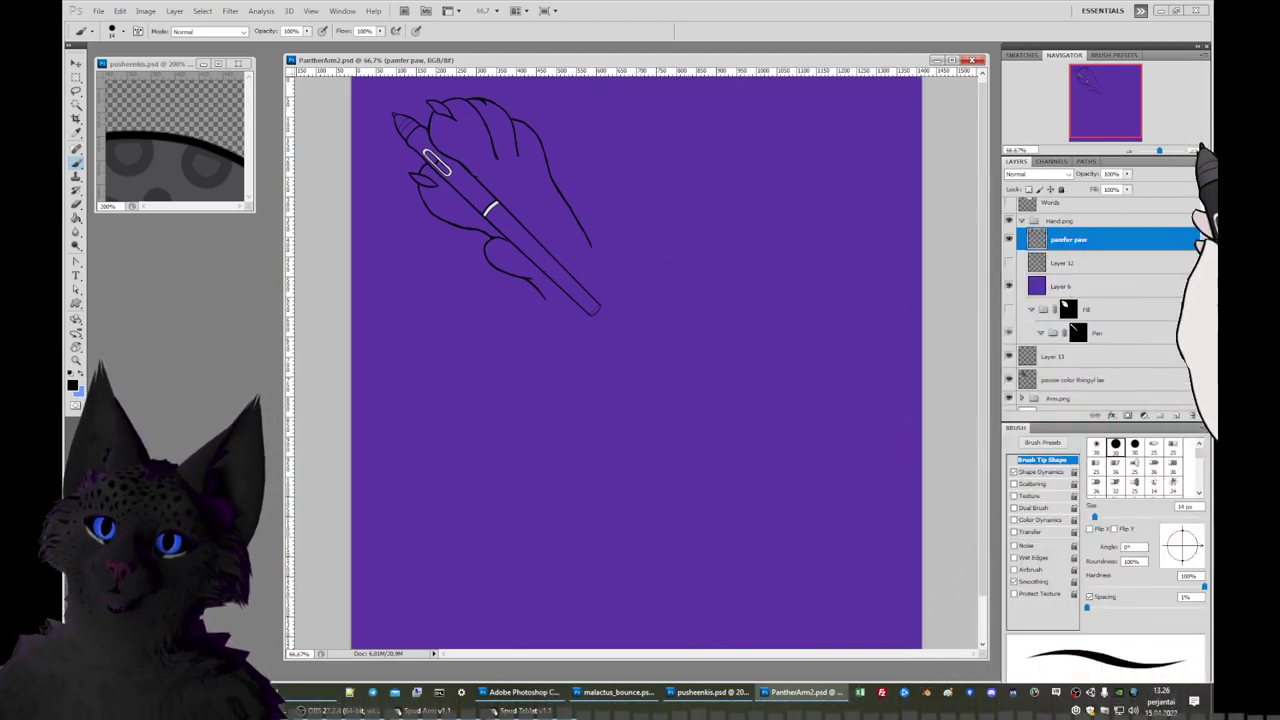
pyautogui.click(1197, 150)
pyautogui.moveTo(1129, 109); pyautogui.dragTo(1098, 90)
pyautogui.rightClick(557, 412)
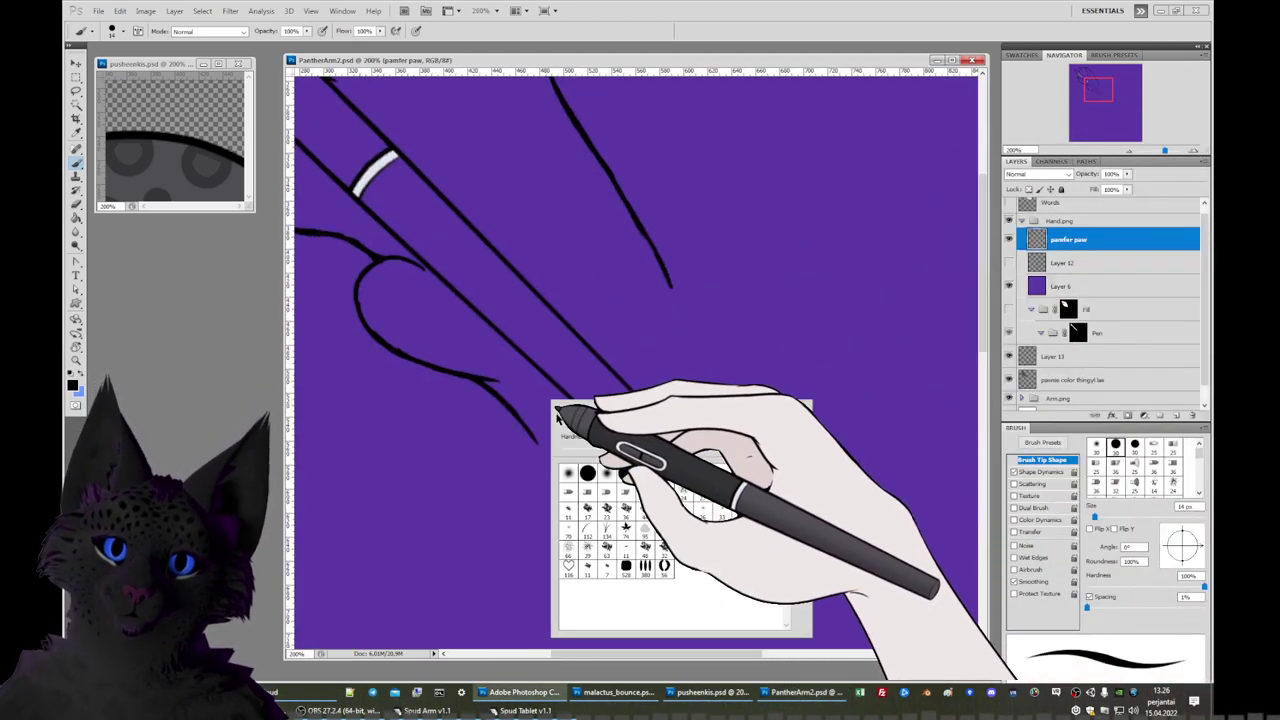
pyautogui.moveTo(571, 425); pyautogui.dragTo(562, 420)
pyautogui.click(531, 443)
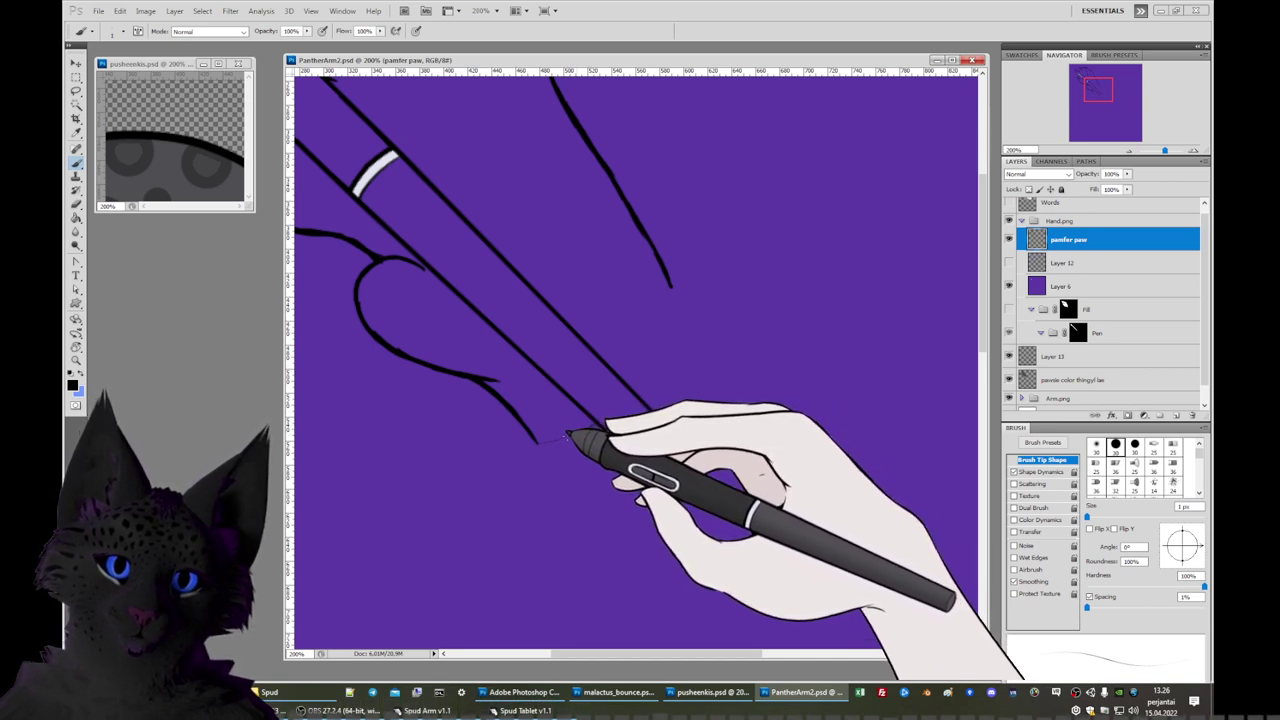
pyautogui.moveTo(692, 465)
pyautogui.mouseDown()
pyautogui.moveTo(640, 395)
pyautogui.moveTo(672, 290)
pyautogui.mouseUp()
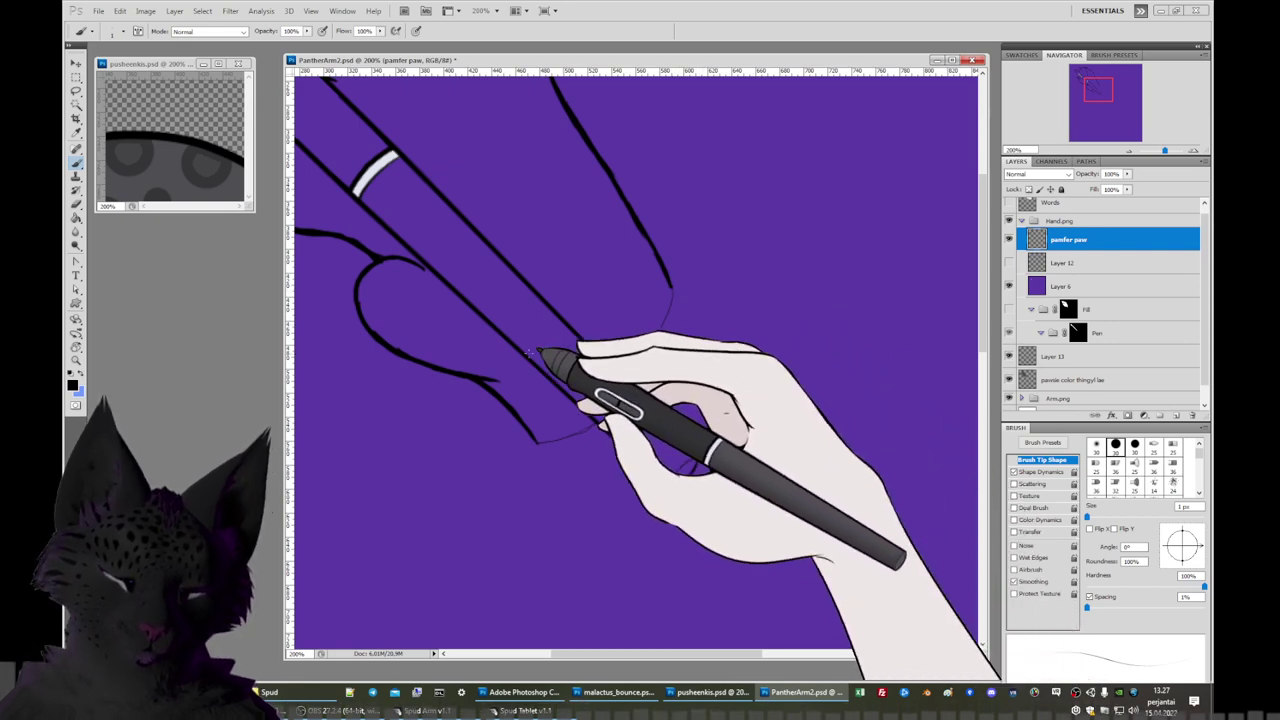
# Select the area outside the paw and pen outlines with the Magic Wand and delete that purple from Layer 6.
pyautogui.click(75, 103)
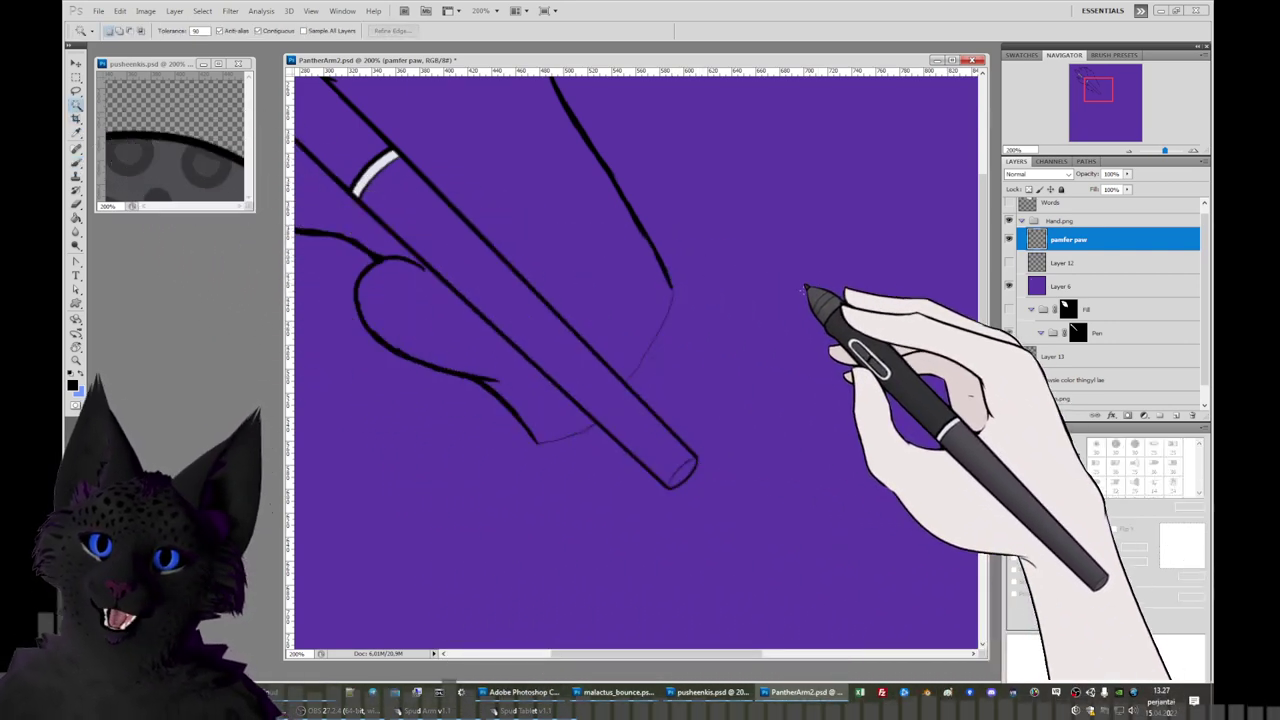
pyautogui.click(806, 288)
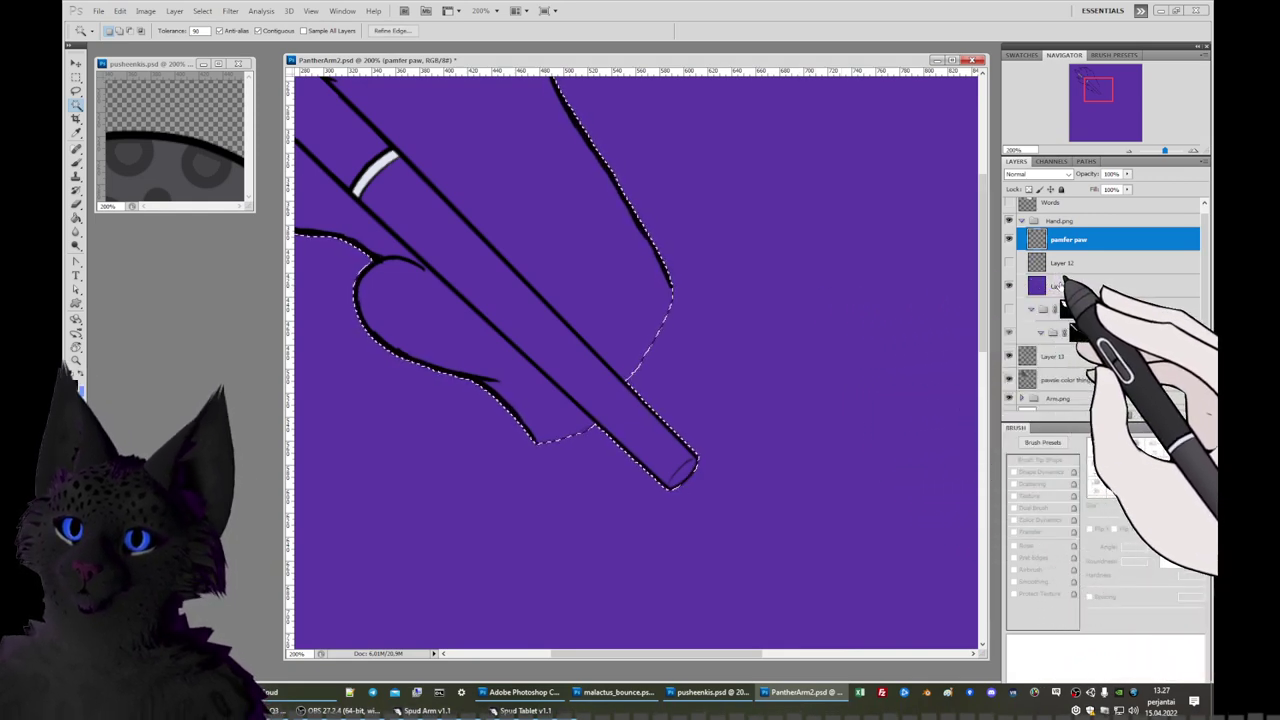
pyautogui.click(1062, 286)
pyautogui.press('Delete')
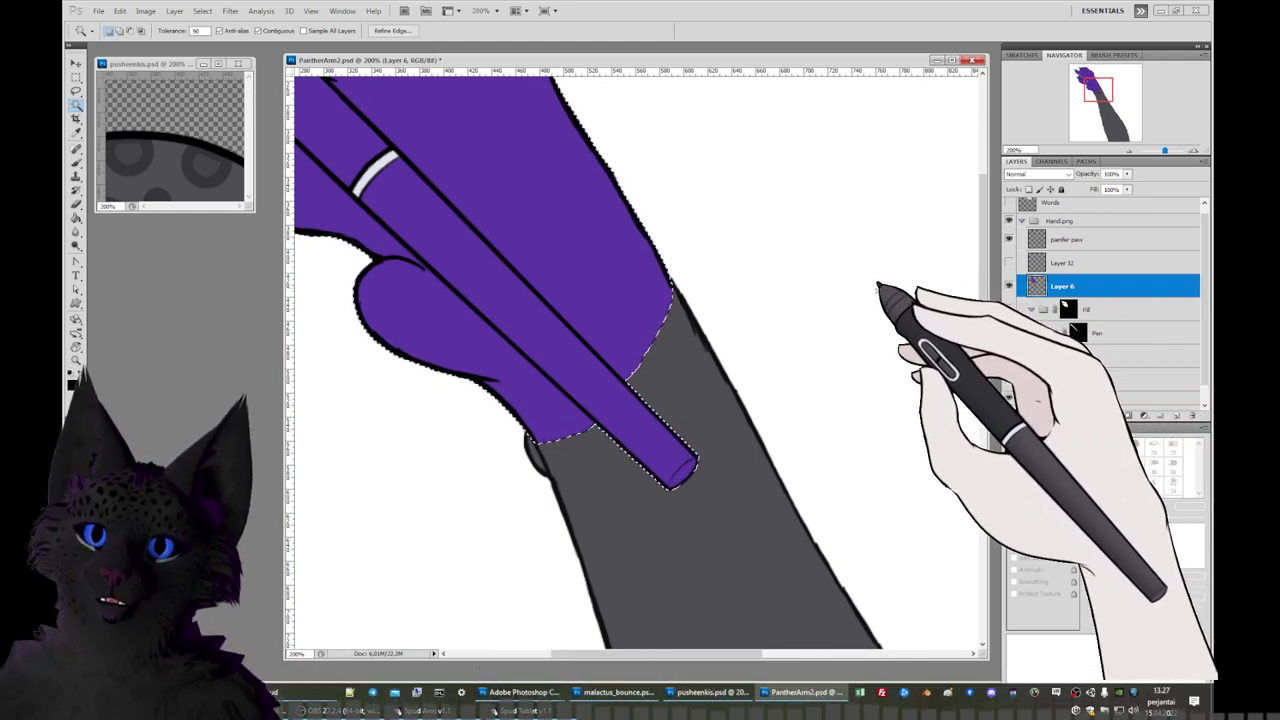
# Toggle the pamfer paw layer's visibility to examine how the purple fill meets the outlines around the paw and pen.
pyautogui.moveTo(1096, 89)
pyautogui.mouseDown()
pyautogui.moveTo(1080, 78)
pyautogui.moveTo(1090, 88)
pyautogui.mouseUp()
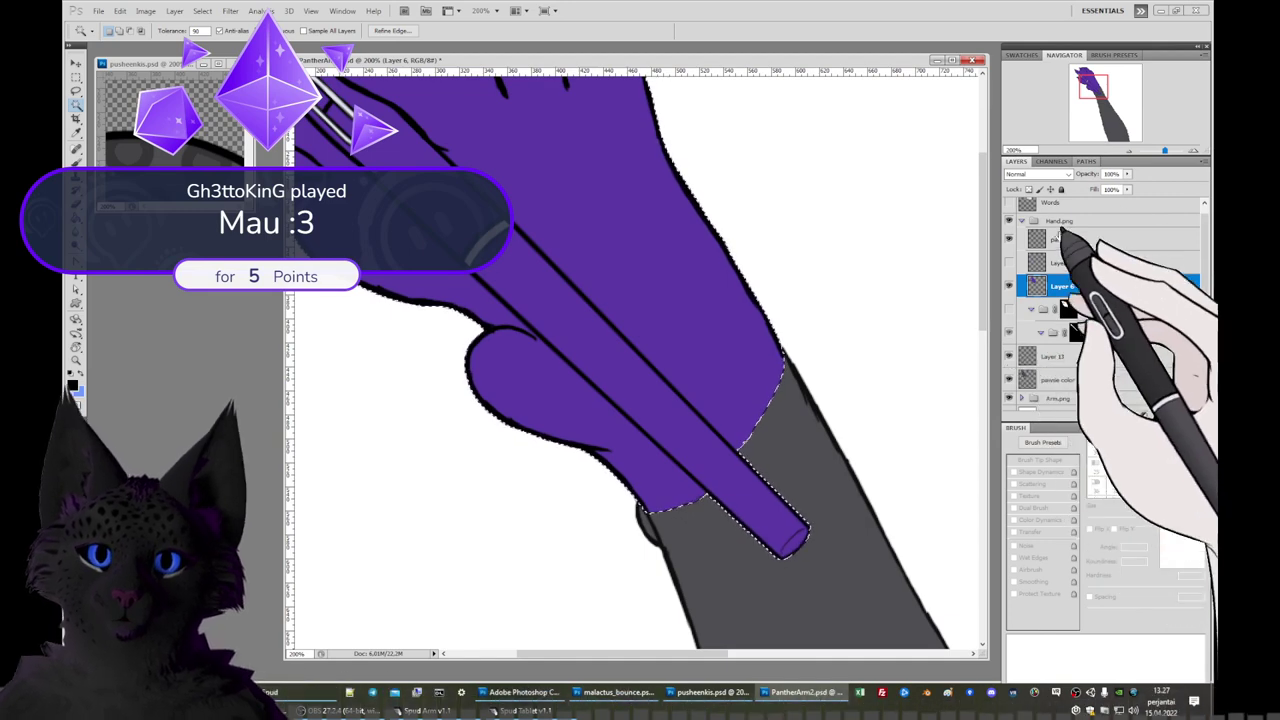
pyautogui.moveTo(1100, 86); pyautogui.dragTo(1087, 77)
pyautogui.moveTo(600, 400); pyautogui.dragTo(620, 322)
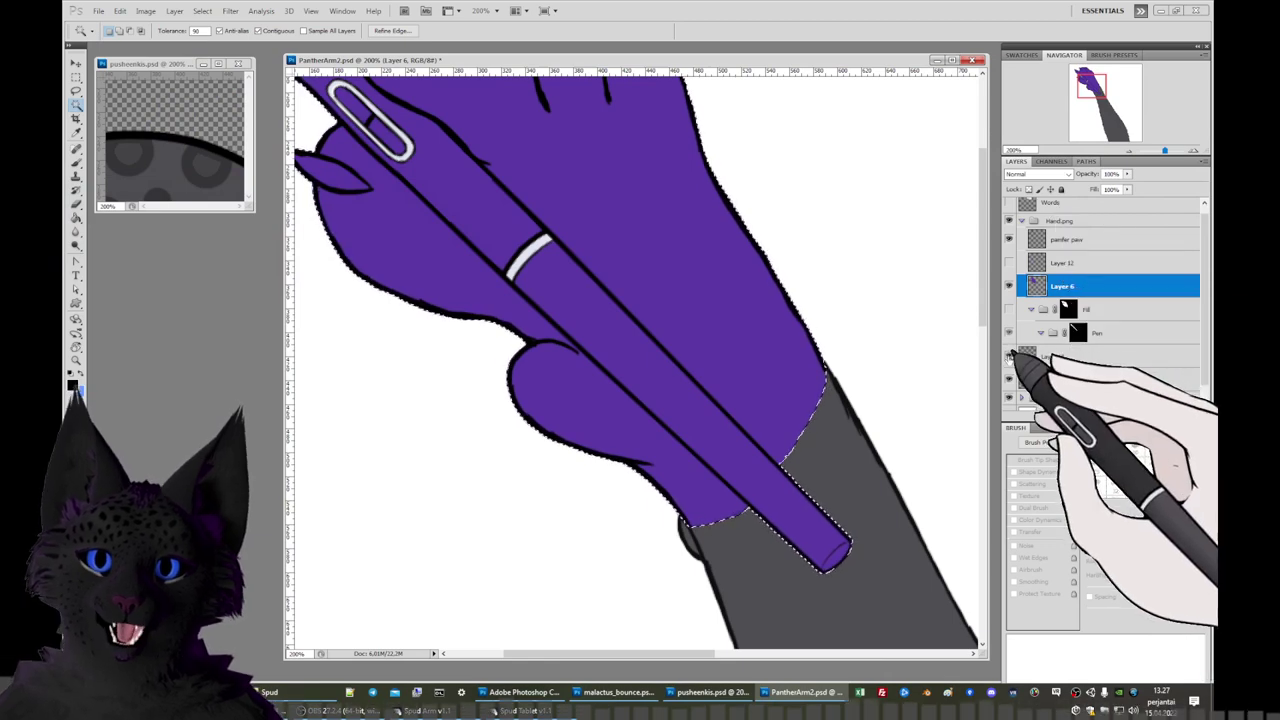
pyautogui.click(1009, 240)
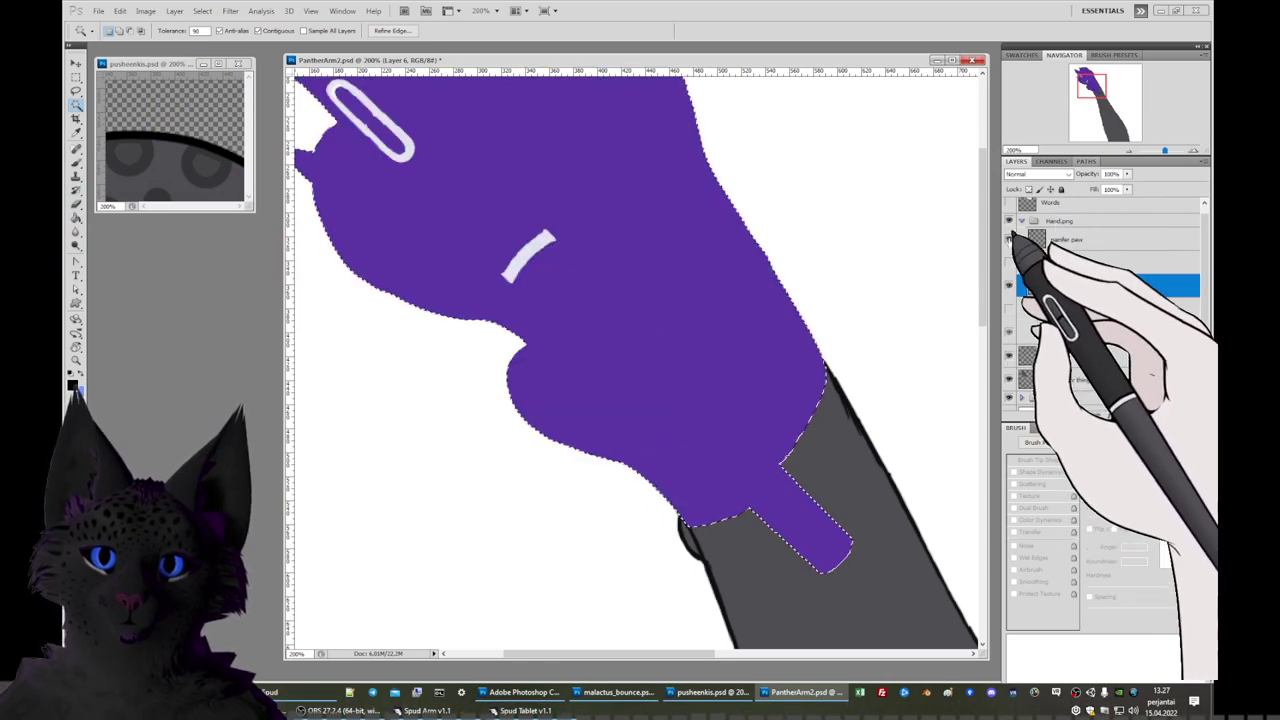
pyautogui.click(1009, 240)
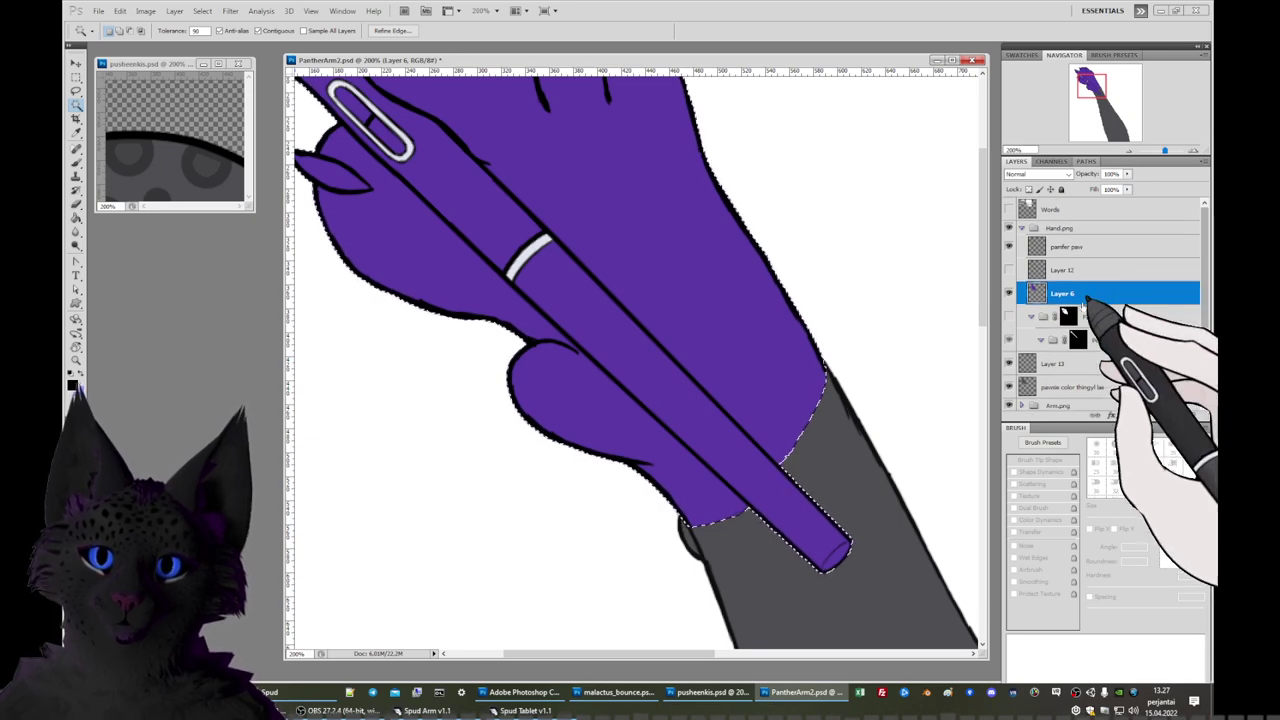
# Remove the Fill group's layer mask, and delete the Fill group together with its contents.
pyautogui.click(1177, 414)
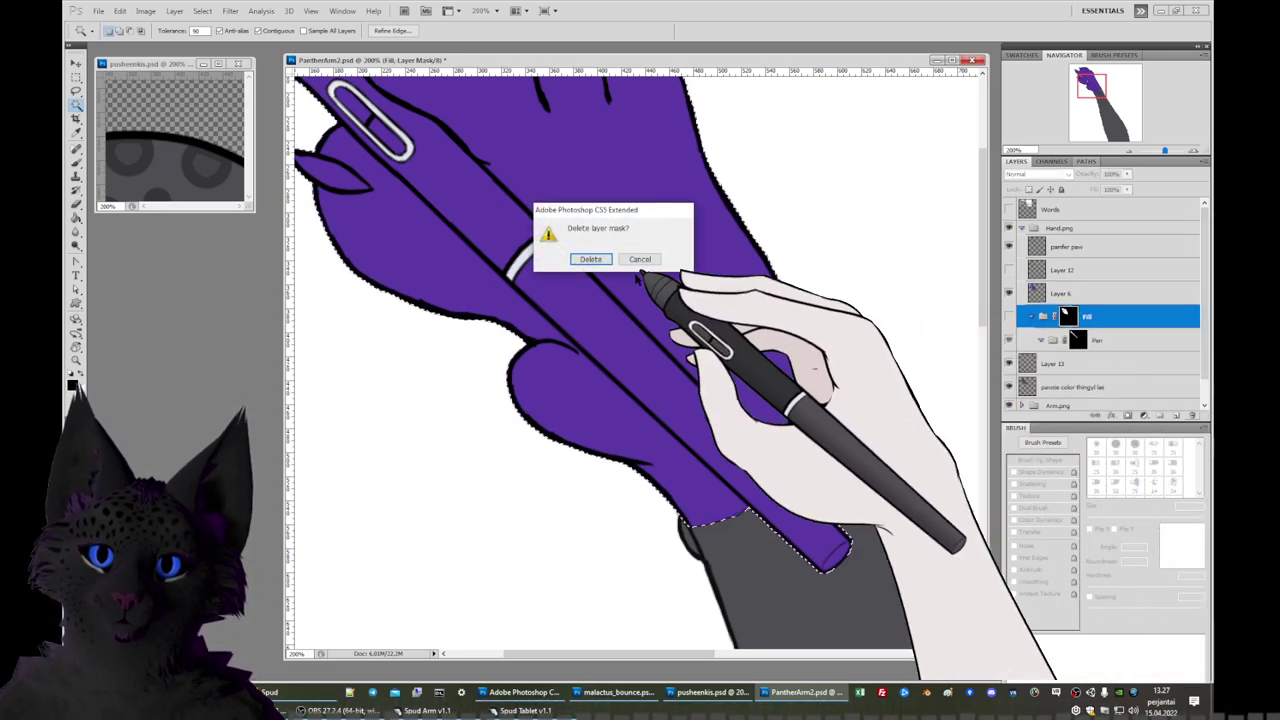
pyautogui.click(590, 255)
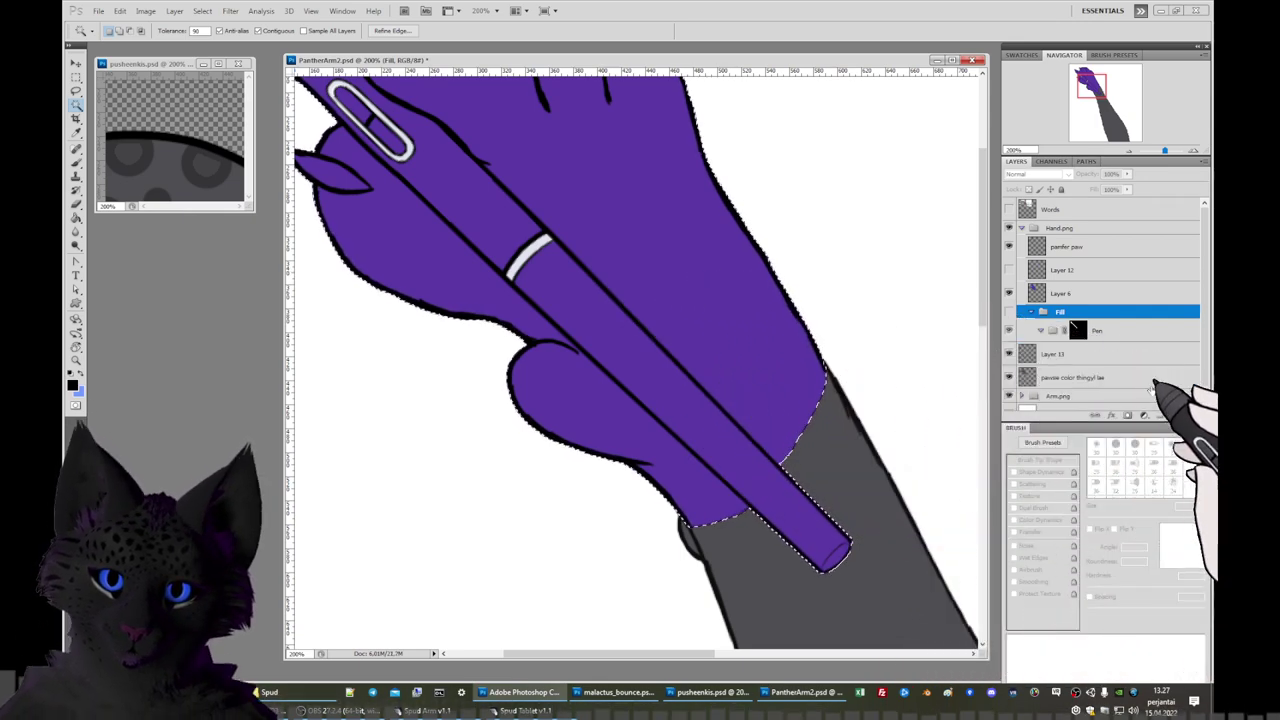
pyautogui.click(1191, 414)
pyautogui.click(612, 262)
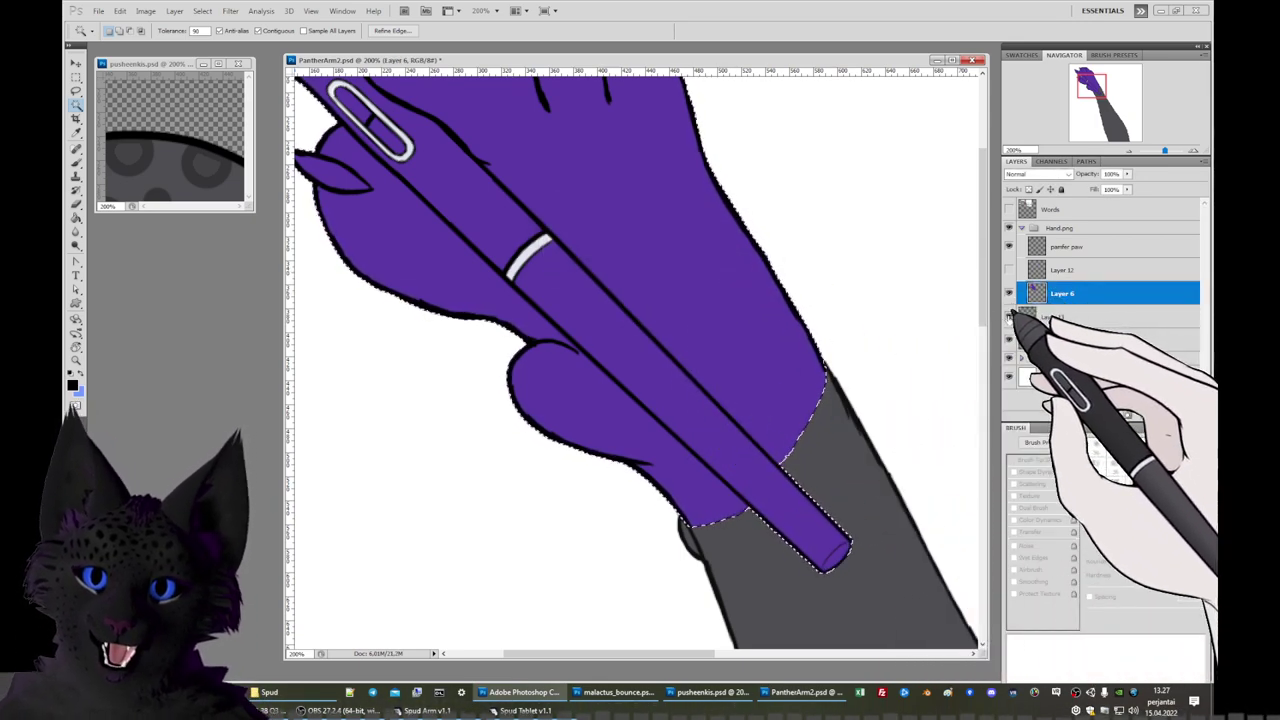
# Clear the selection and erase the thin wrist closing lines on the pamfer paw layer.
pyautogui.click(1062, 246)
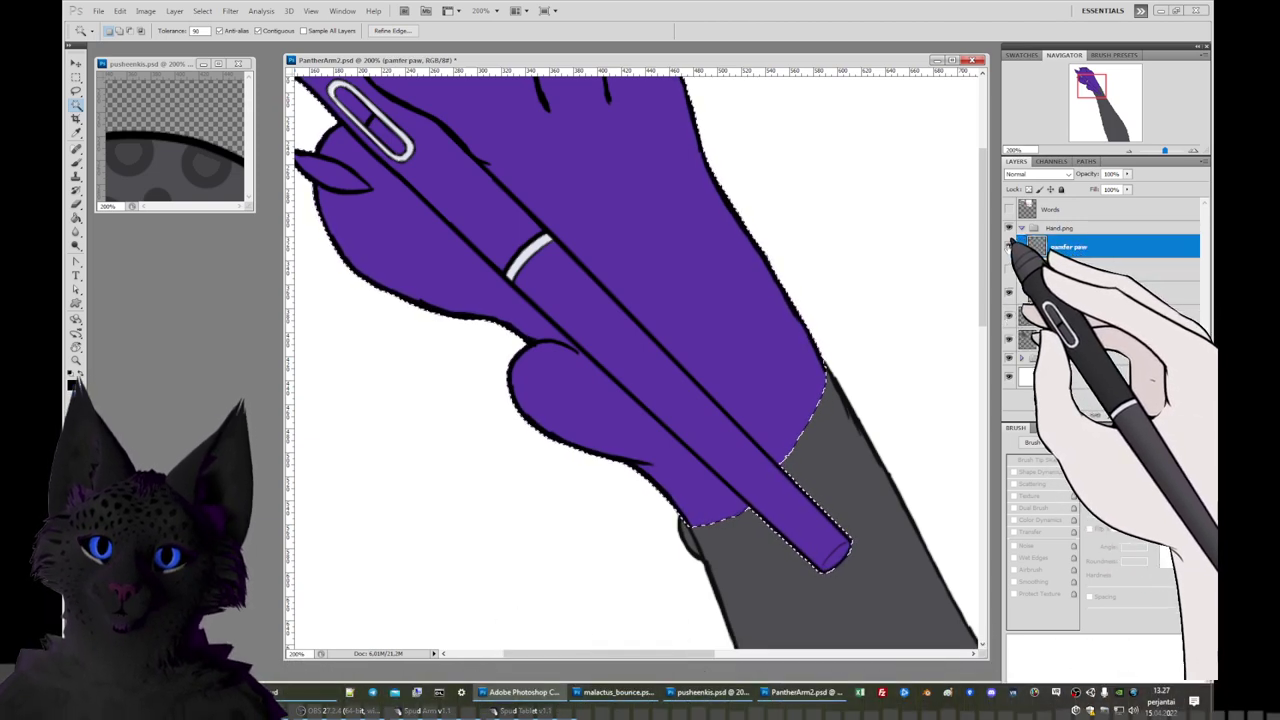
pyautogui.keyDown('alt'); pyautogui.click(1010, 246); pyautogui.keyUp('alt')
pyautogui.keyDown('alt'); pyautogui.click(1010, 246); pyautogui.keyUp('alt')
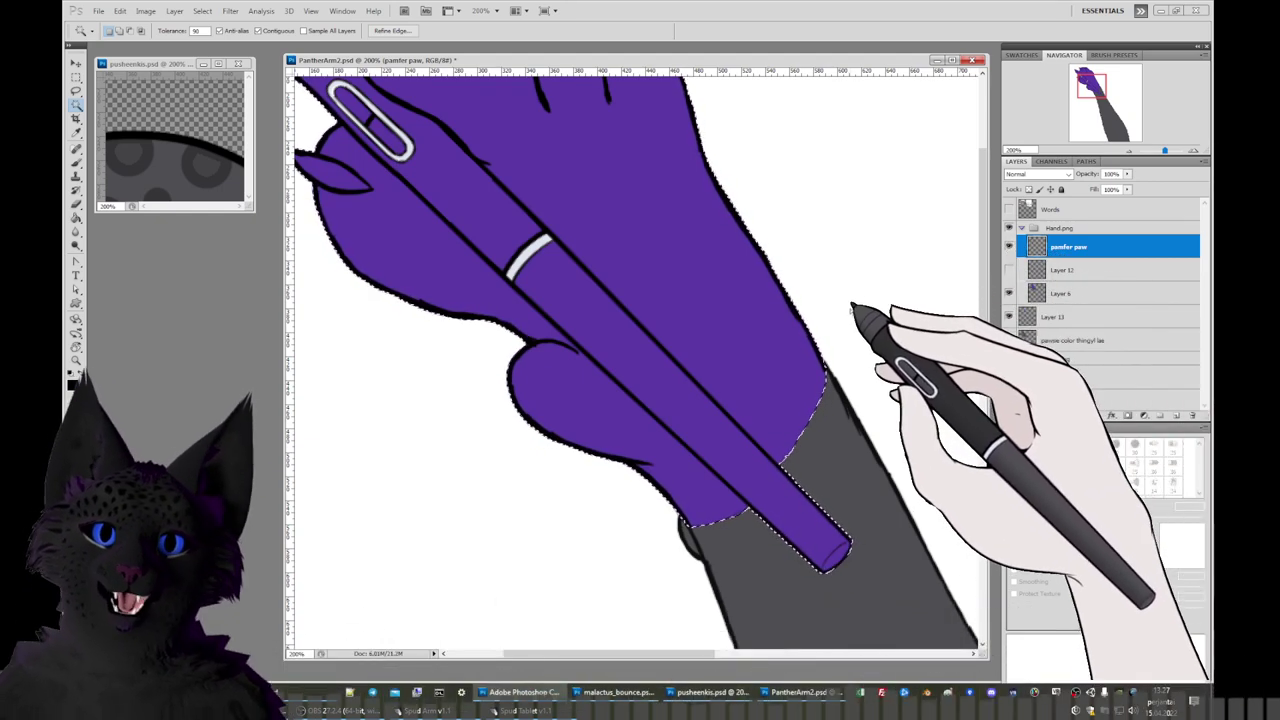
pyautogui.hotkey('ctrl', 'd')
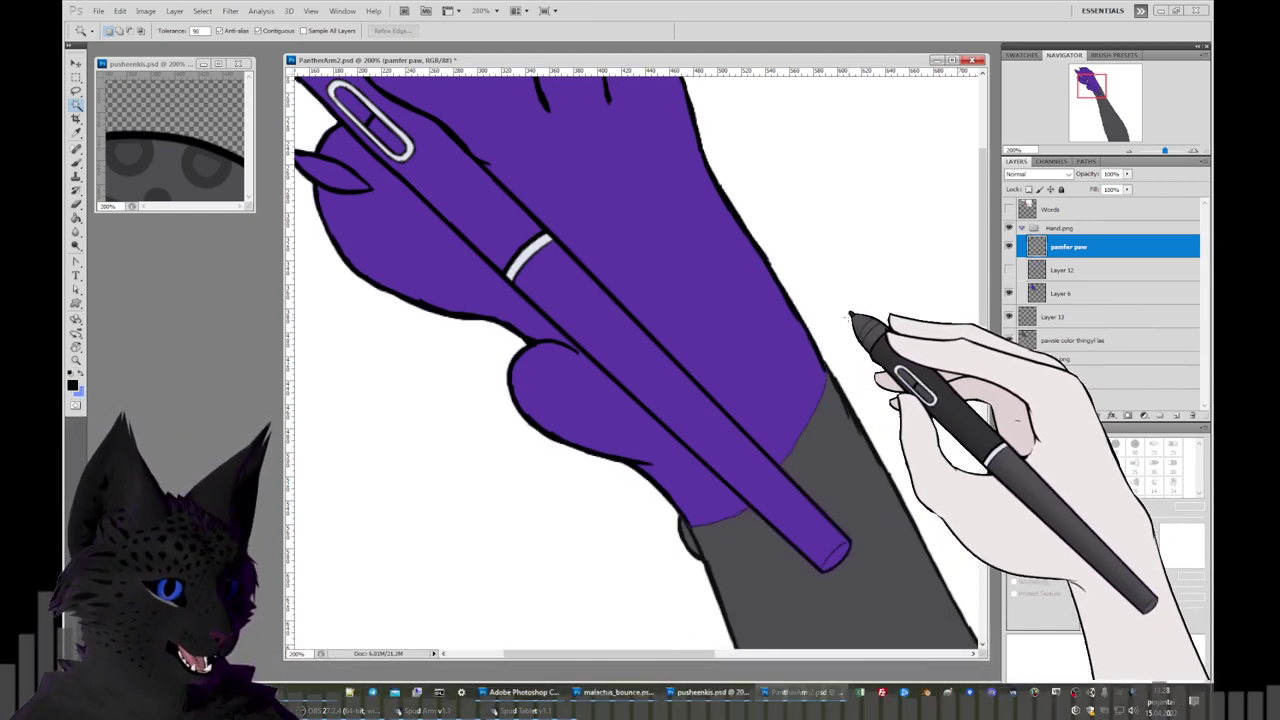
pyautogui.click(76, 204)
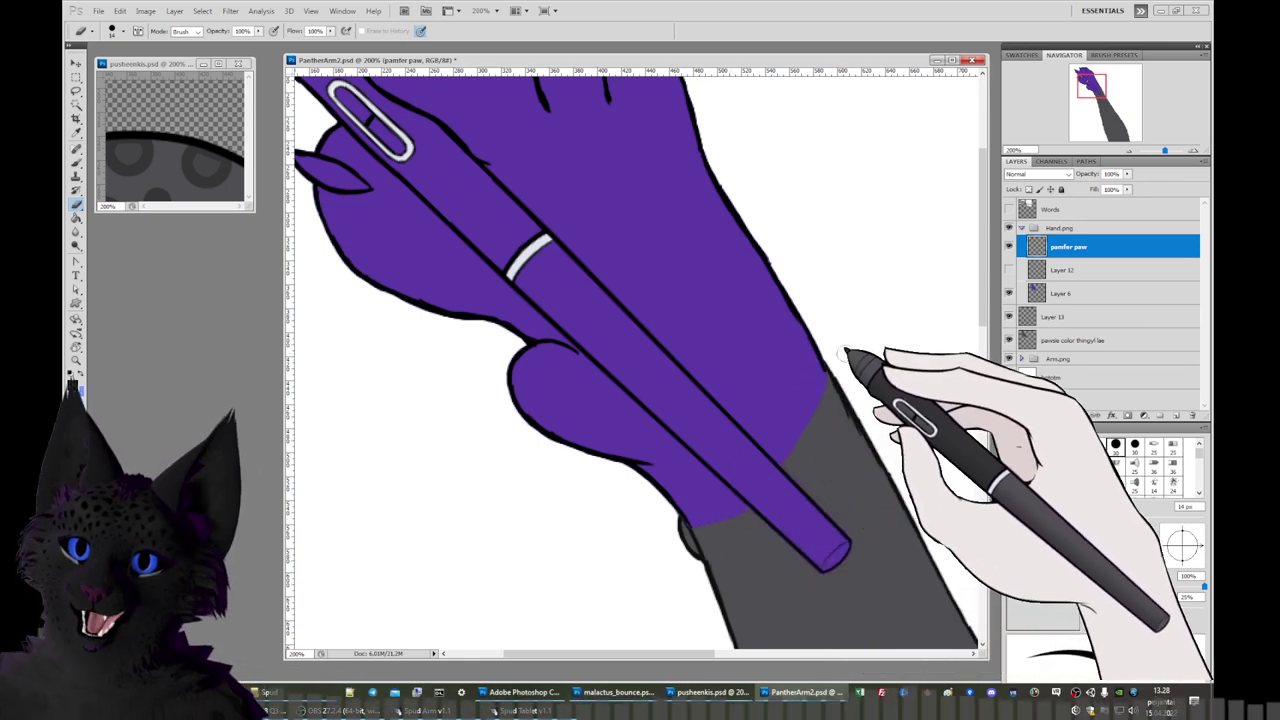
# Select the paw's fur areas around the pen on pamfer paw, expand the selection, delete the purple inside it from Layer 6, and deselect.
pyautogui.click(76, 104)
pyautogui.click(762, 355)
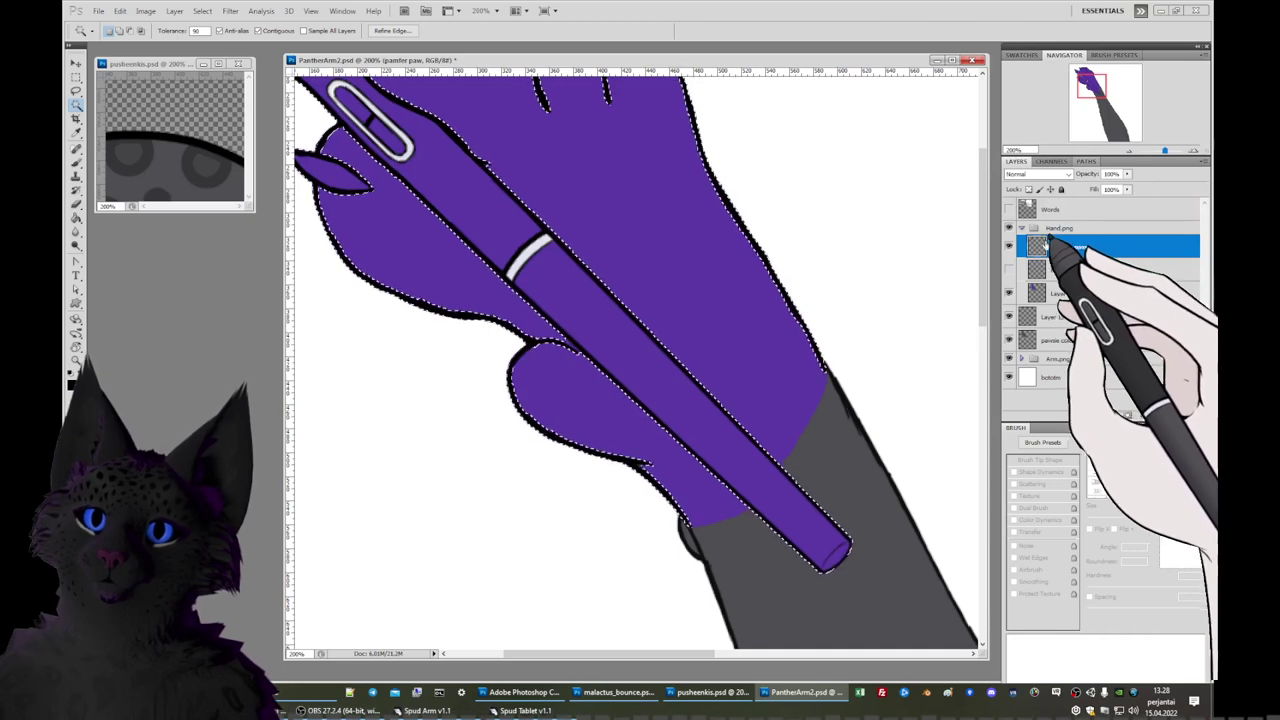
pyautogui.moveTo(1090, 90); pyautogui.dragTo(597, 160)
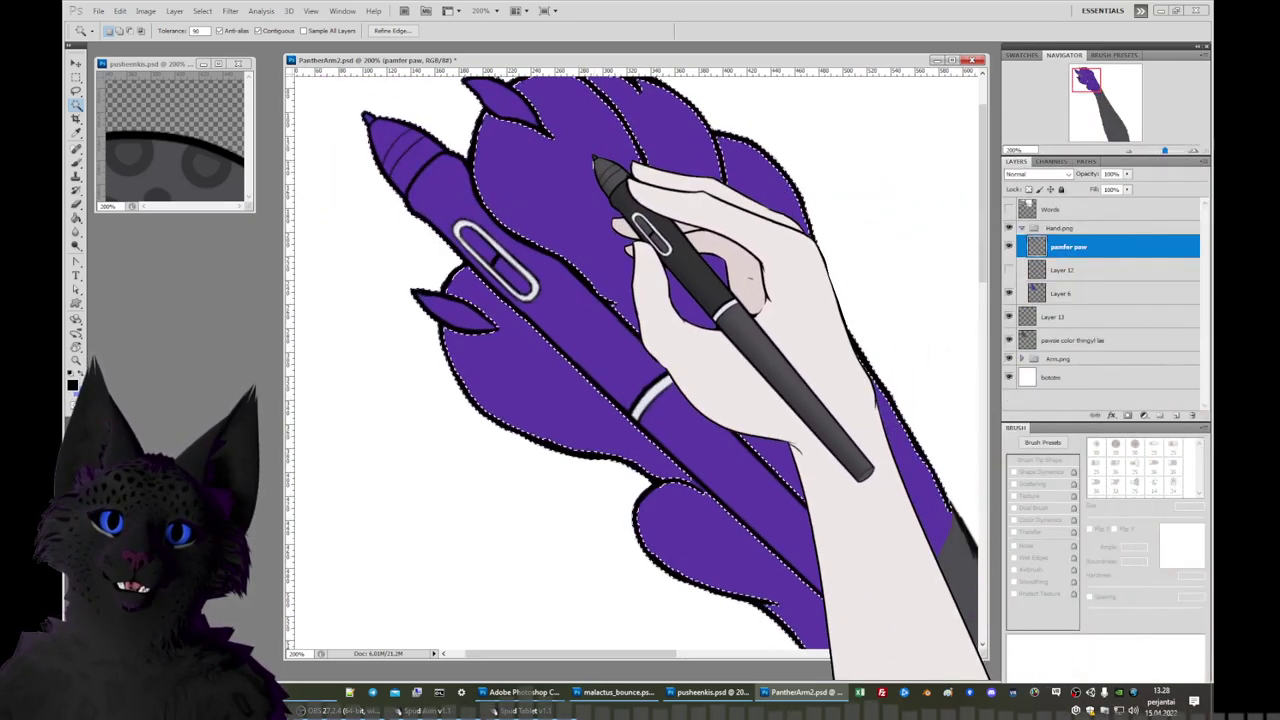
pyautogui.click(203, 11)
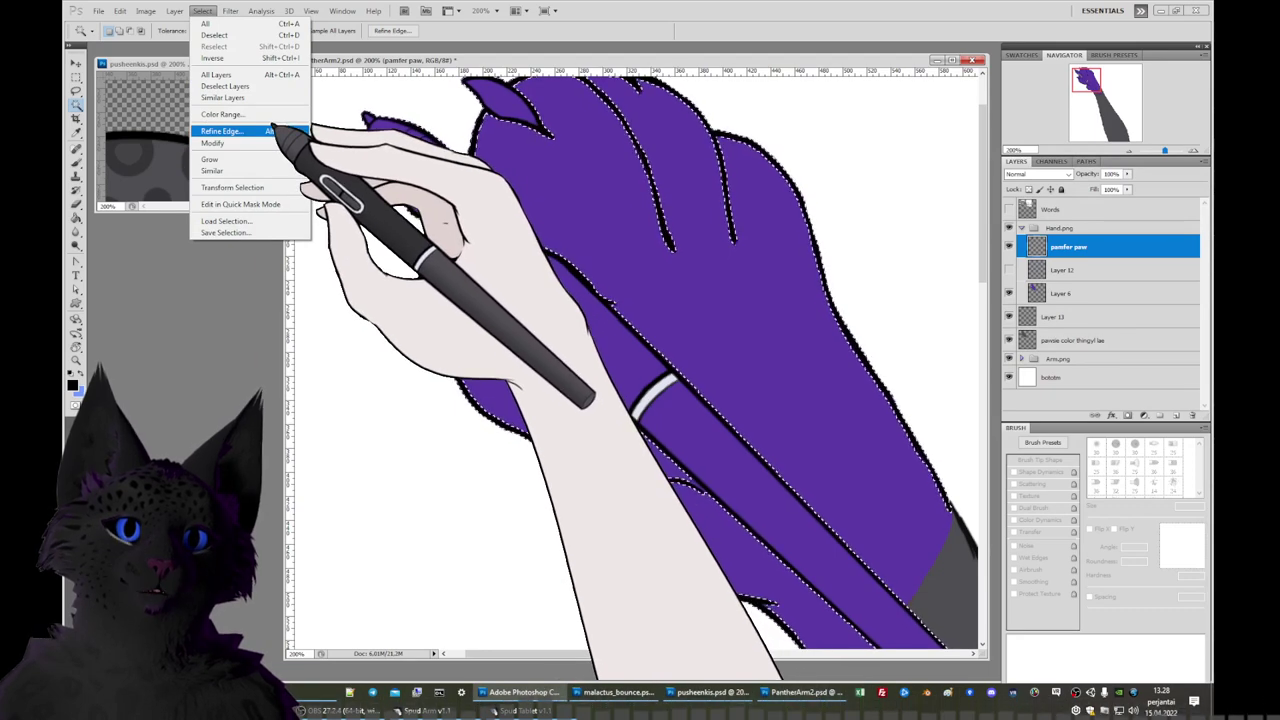
pyautogui.moveTo(290, 143)
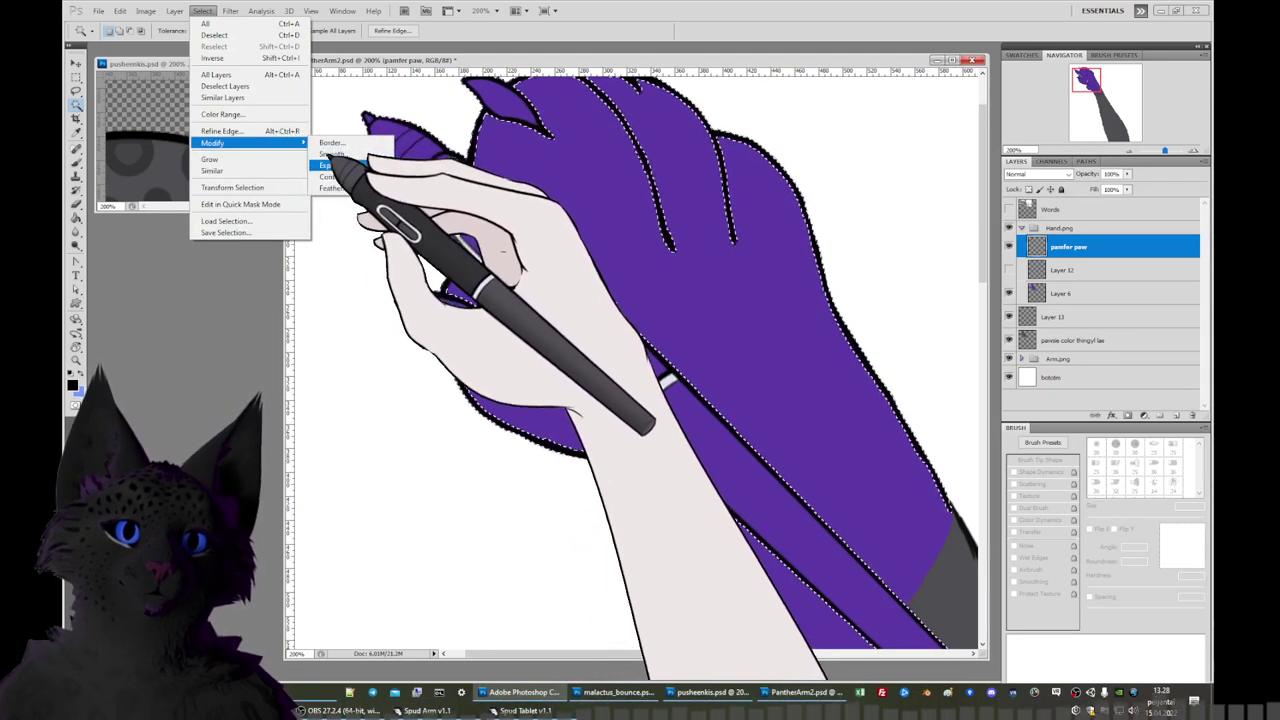
pyautogui.click(328, 165)
pyautogui.click(686, 232)
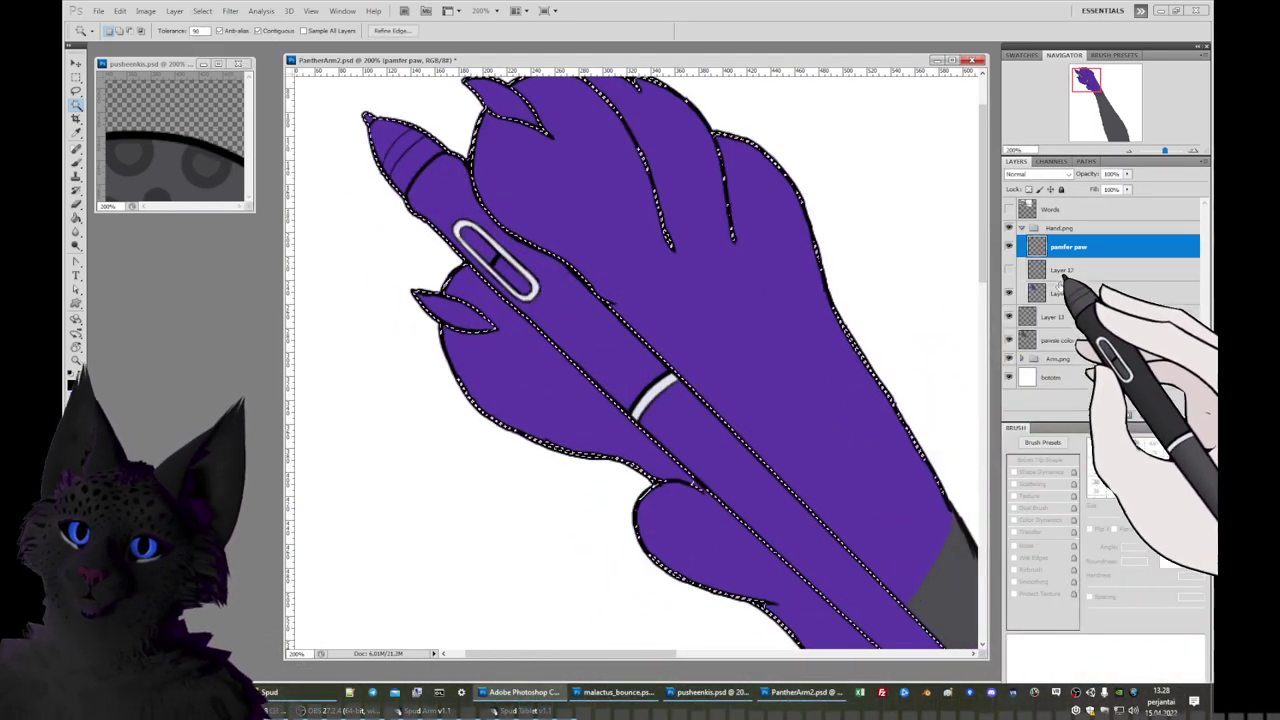
pyautogui.click(1060, 290)
pyautogui.hotkey('alt', 'BackSpace')
pyautogui.hotkey('ctrl', 'd')
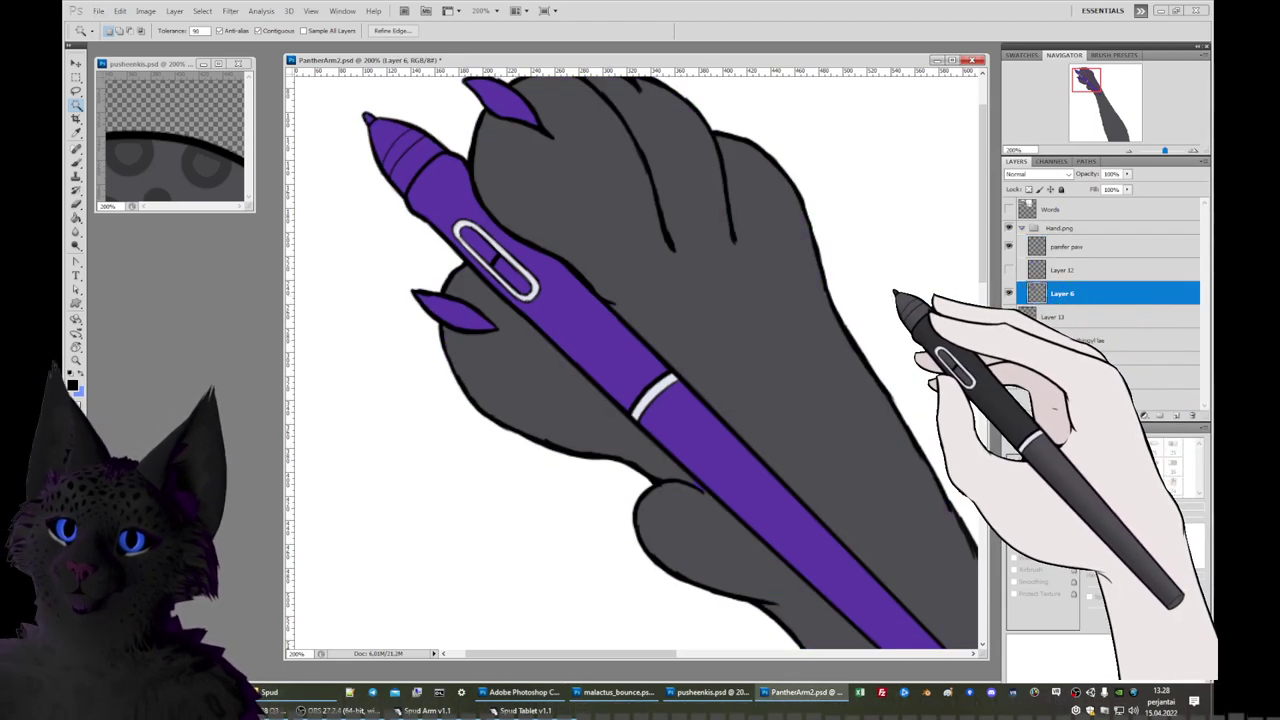
# Set the eraser to 46 px, hide pamfer paw to erase leftover purple from the claws and paw edges on Layer 6, and show pamfer paw again.
pyautogui.click(1131, 150)
pyautogui.click(76, 204)
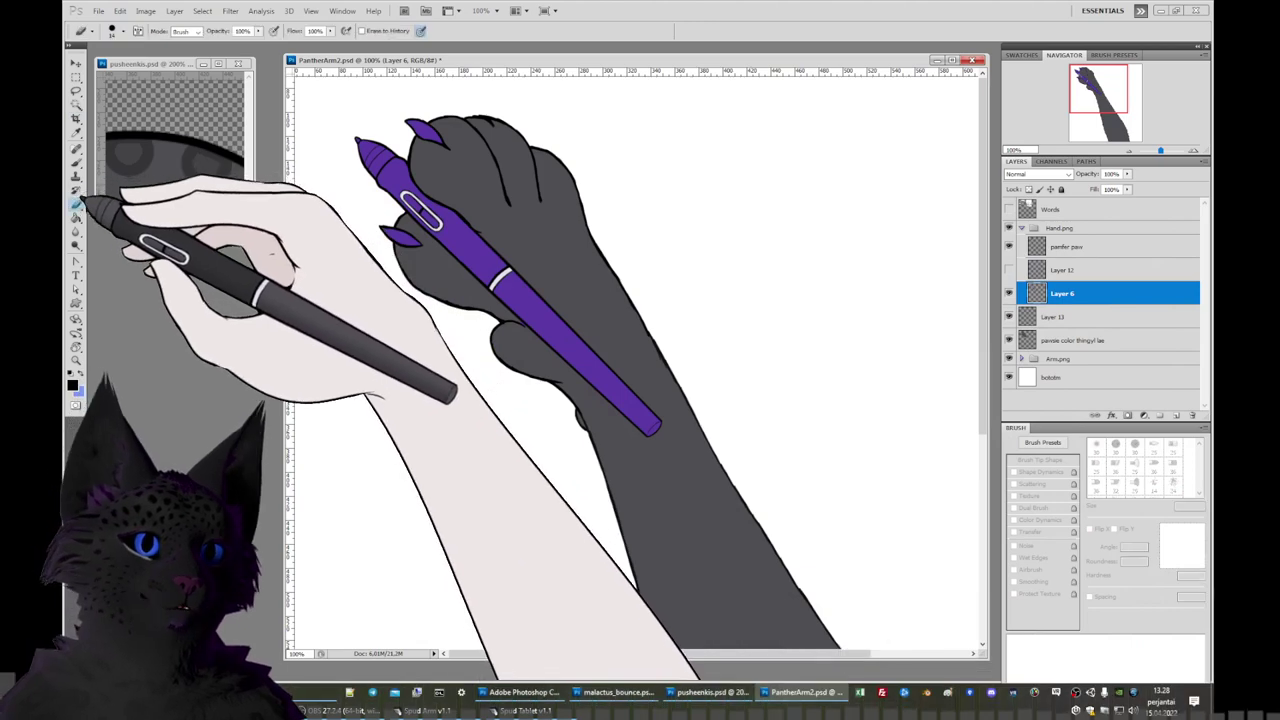
pyautogui.rightClick(594, 440)
pyautogui.press('Escape')
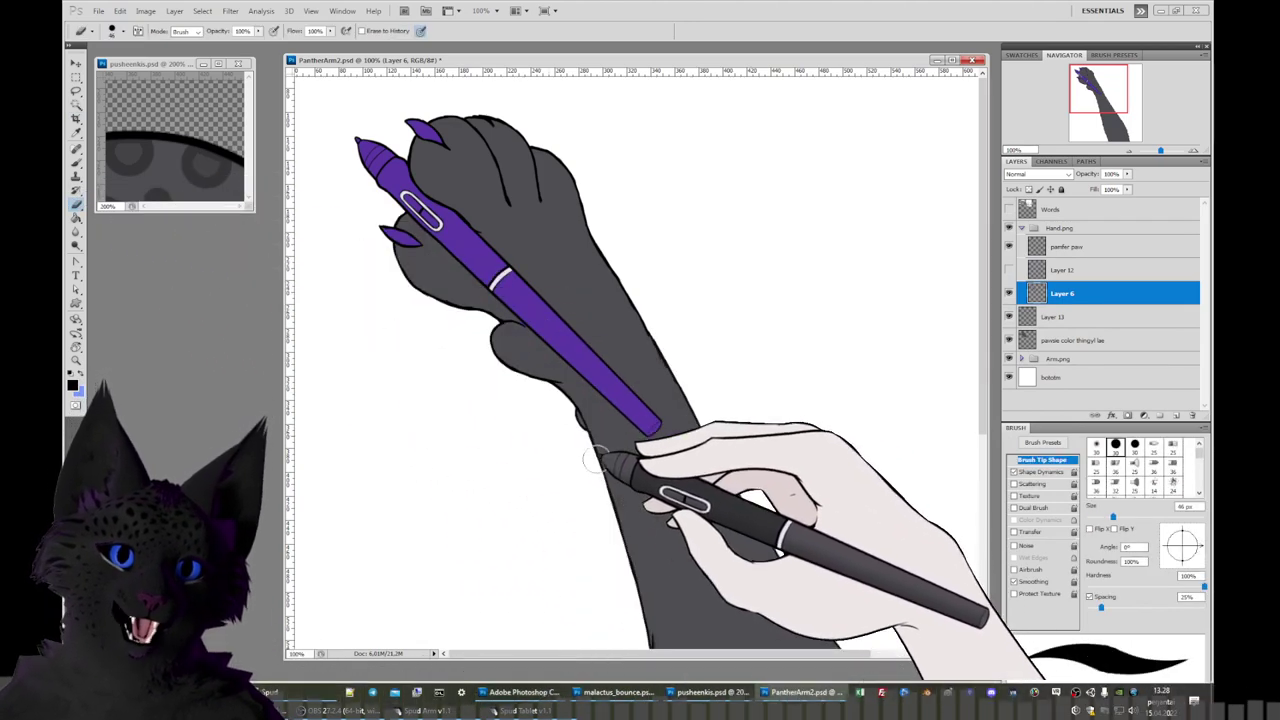
pyautogui.click(1009, 246)
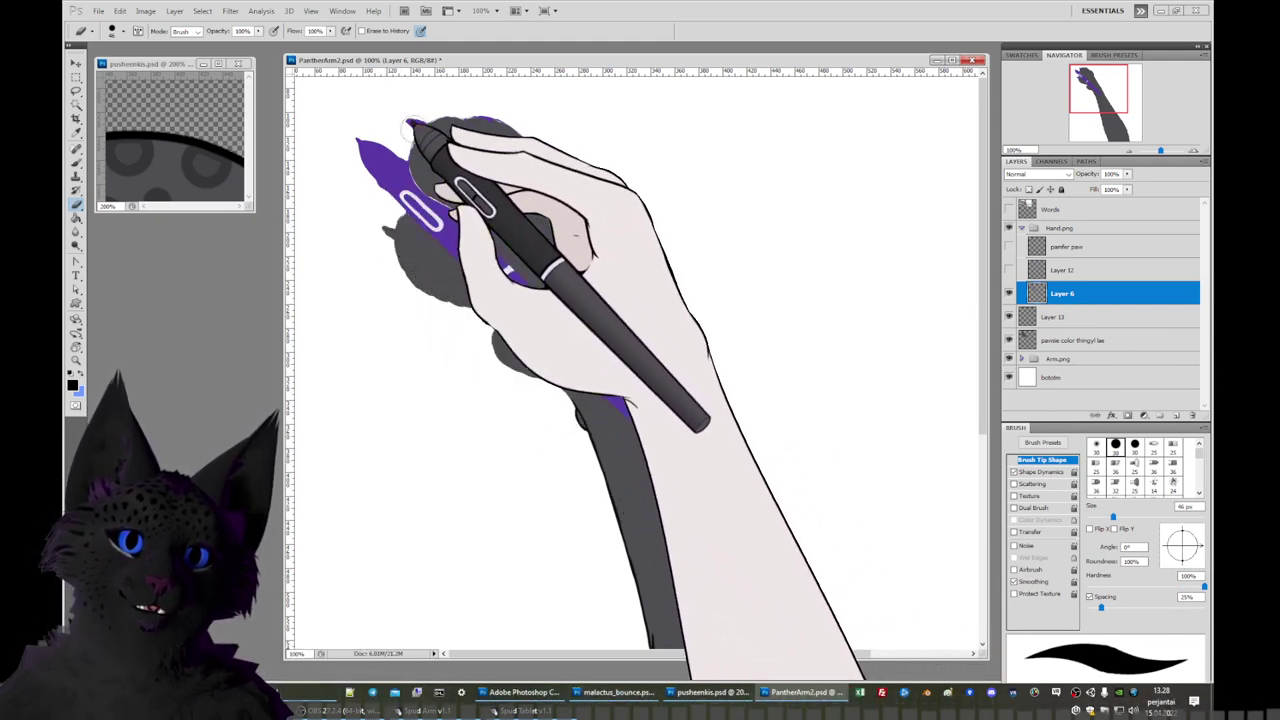
pyautogui.moveTo(418, 150)
pyautogui.mouseDown()
pyautogui.moveTo(407, 120)
pyautogui.moveTo(436, 142)
pyautogui.moveTo(429, 108)
pyautogui.moveTo(452, 104)
pyautogui.moveTo(580, 178)
pyautogui.mouseUp()
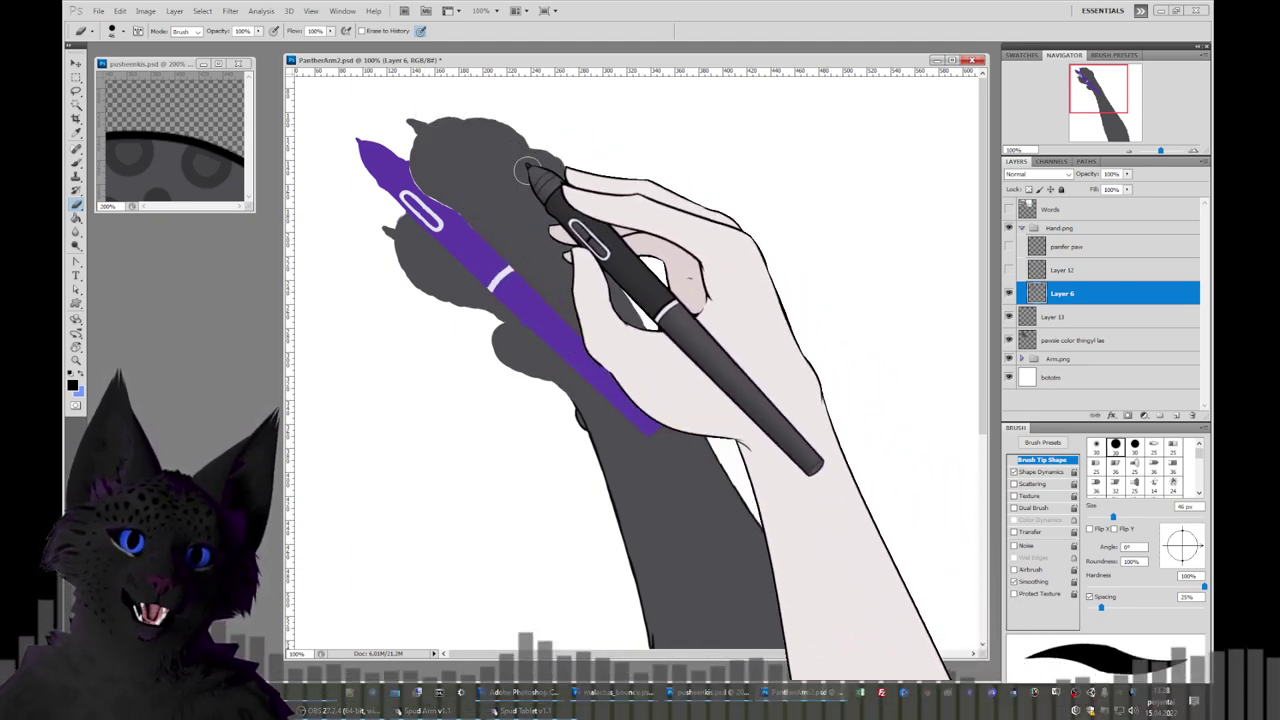
pyautogui.moveTo(1008, 246); pyautogui.dragTo(1008, 268)
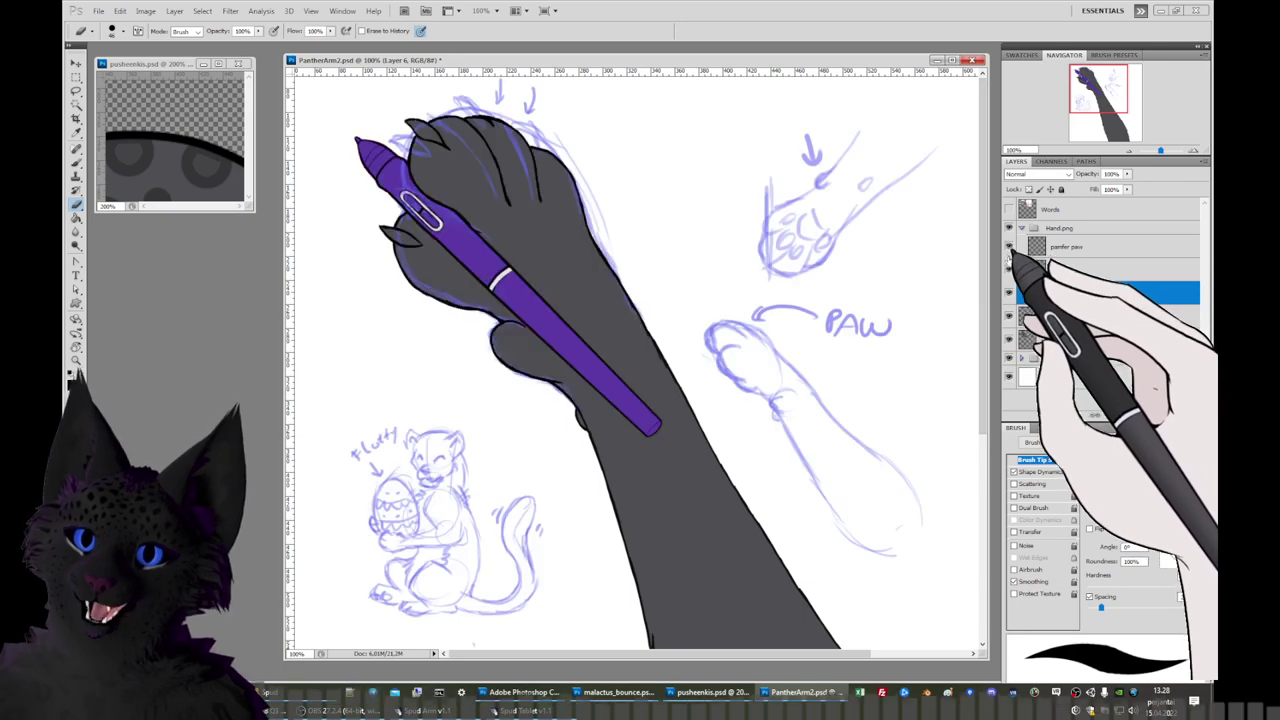
pyautogui.click(1008, 268)
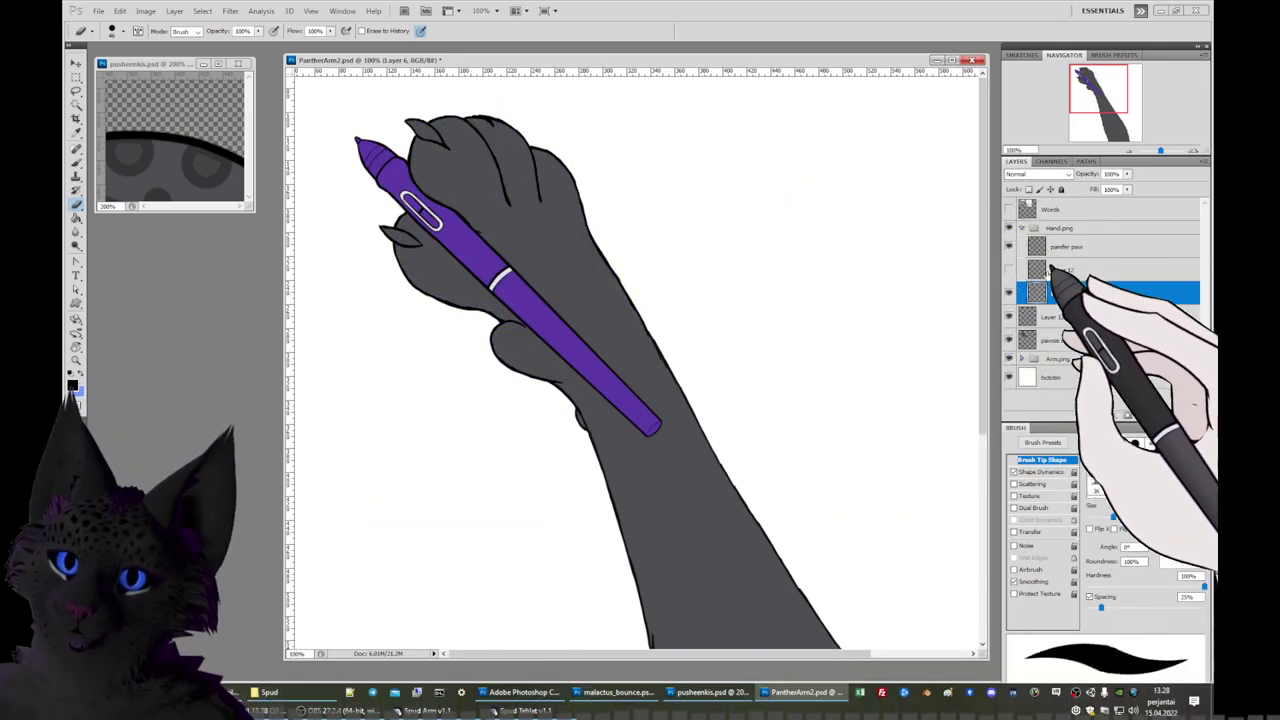
# Rename Layer 6 to "pamfer colro layer" and keep it above Layer 12 in the Hand.png group.
pyautogui.click(1064, 270)
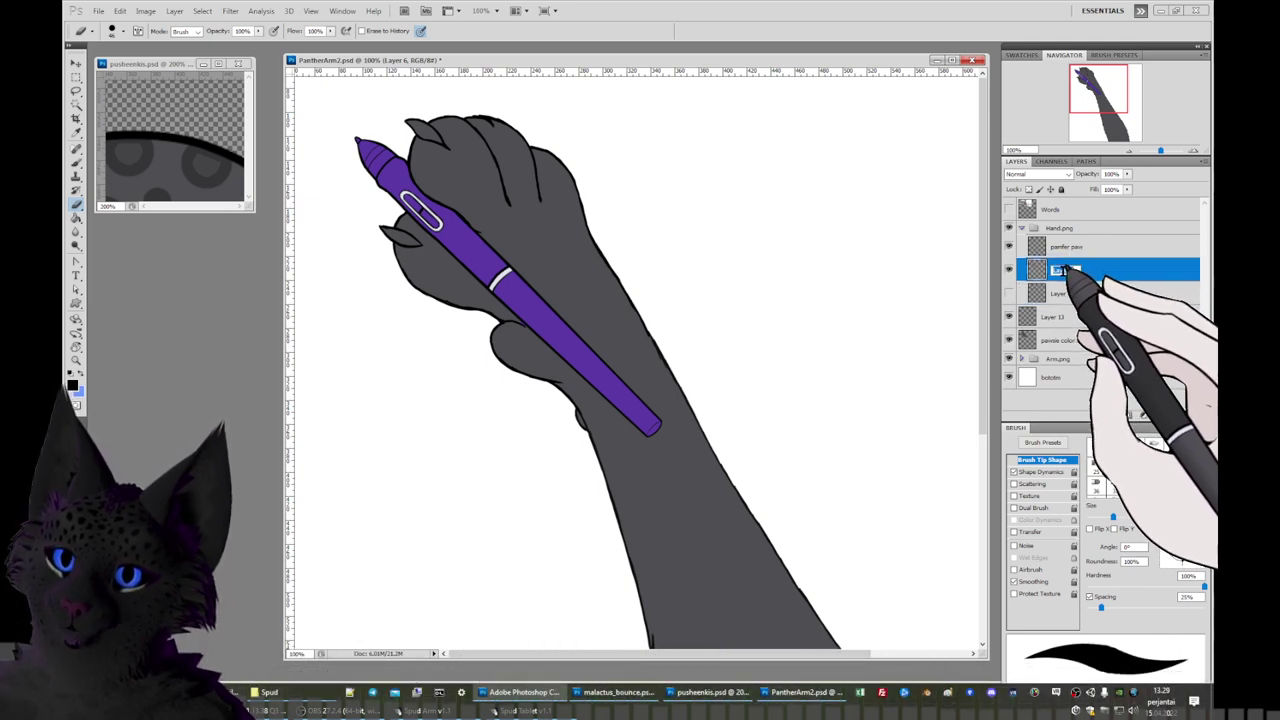
pyautogui.doubleClick(1062, 270)
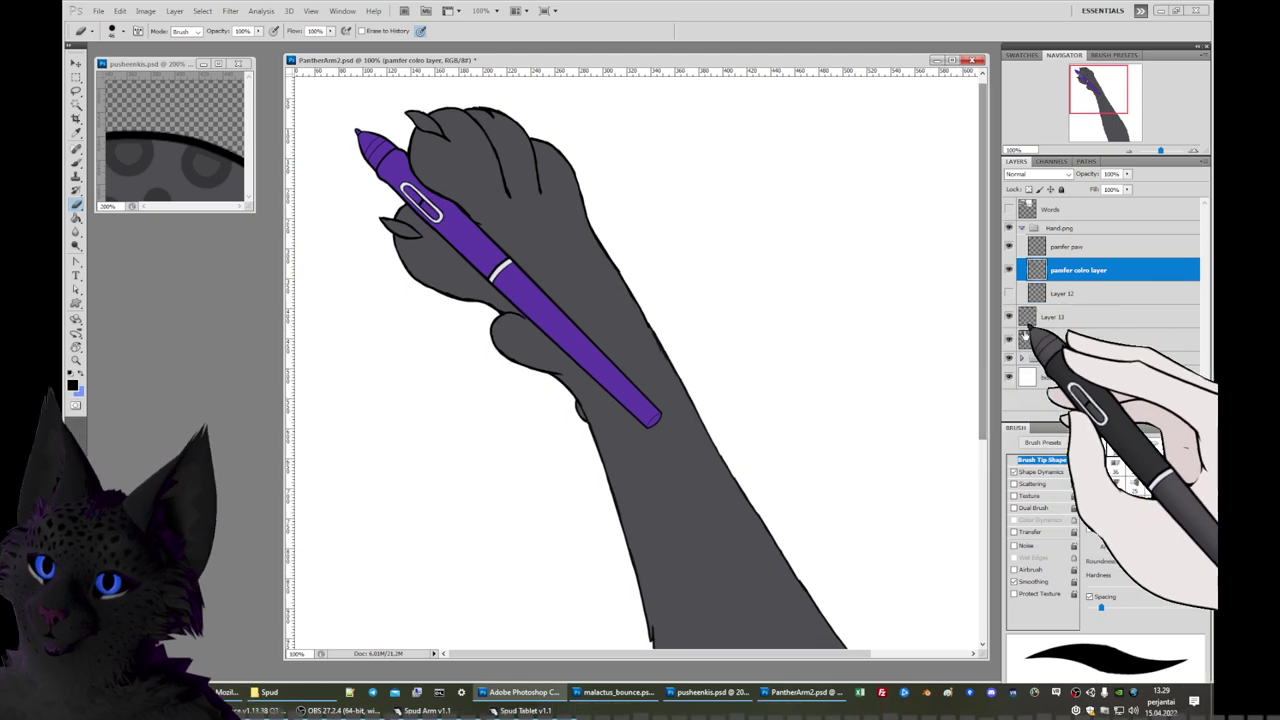
# Enlarge the pusheenkis.psd window to show the cat's face and sample its dark grey spot colour for the Brush tool.
pyautogui.hotkey('ctrl', '-')
pyautogui.hotkey('ctrl', '-')
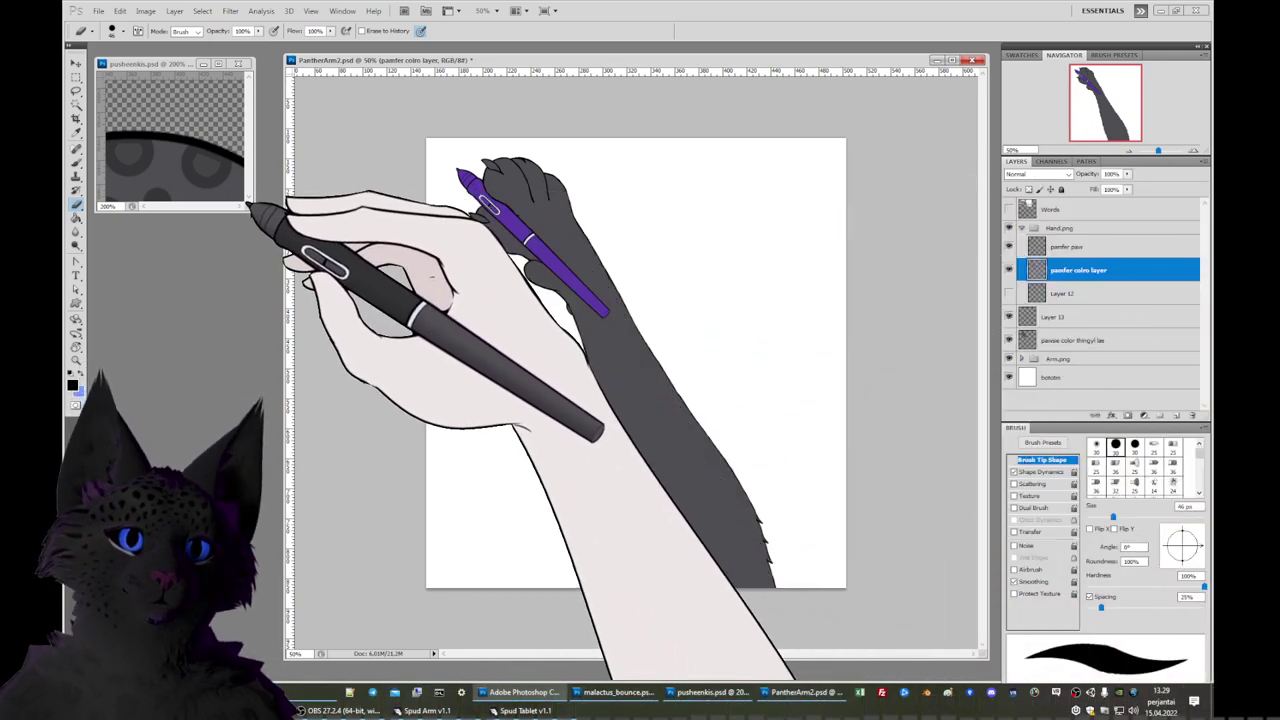
pyautogui.moveTo(256, 210); pyautogui.dragTo(285, 282)
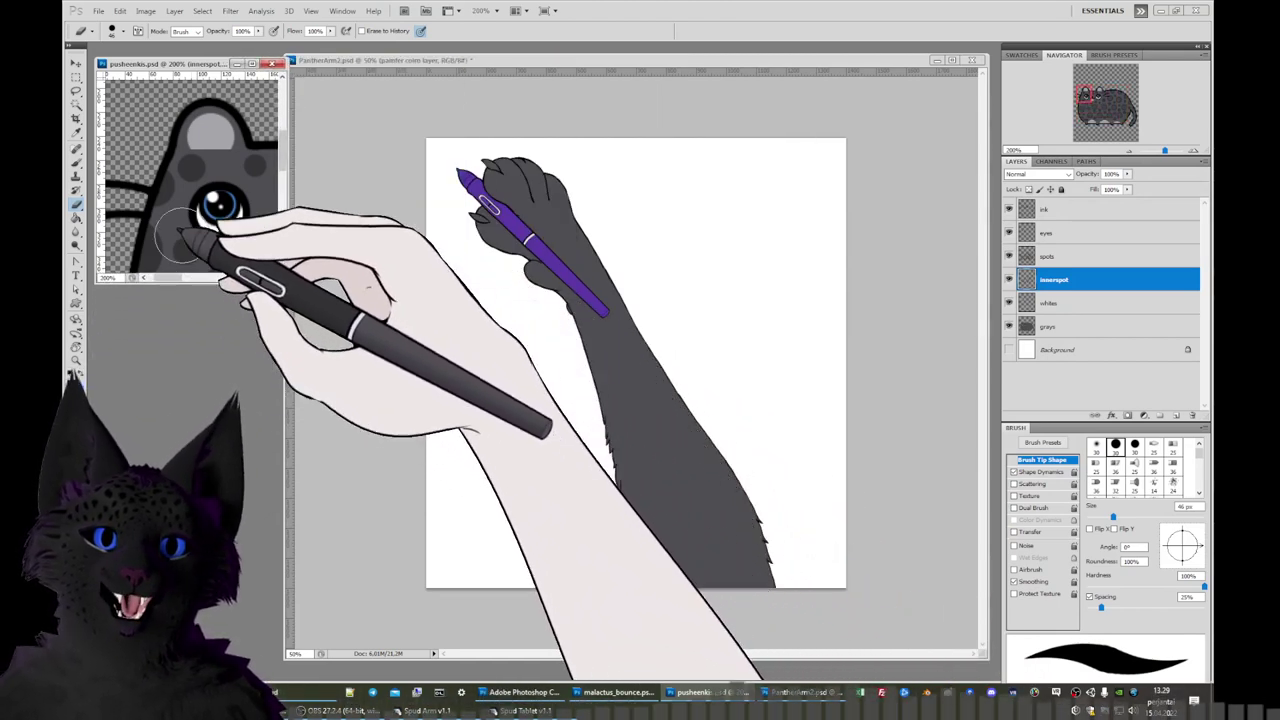
pyautogui.click(76, 163)
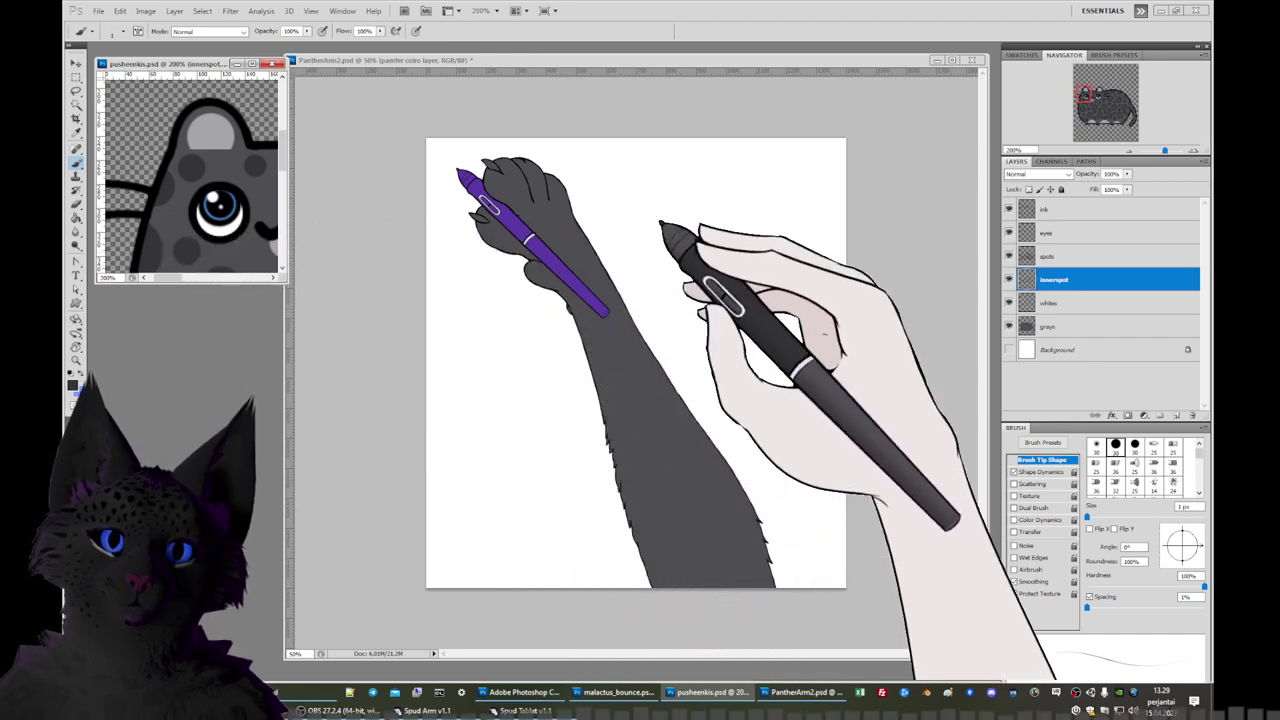
# Return to PantherArm2.psd and add a new layer named "big markings" directly above pawsie color thingyl lae.
pyautogui.click(855, 375)
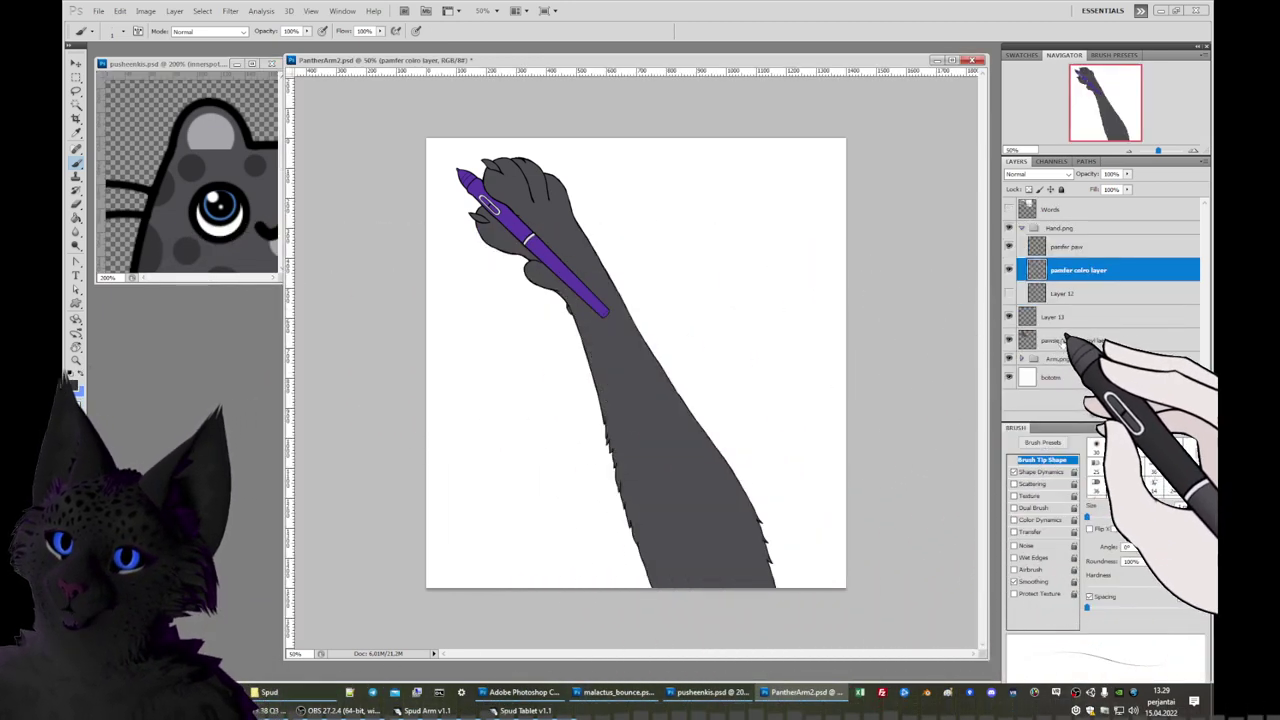
pyautogui.click(1068, 340)
pyautogui.click(1177, 415)
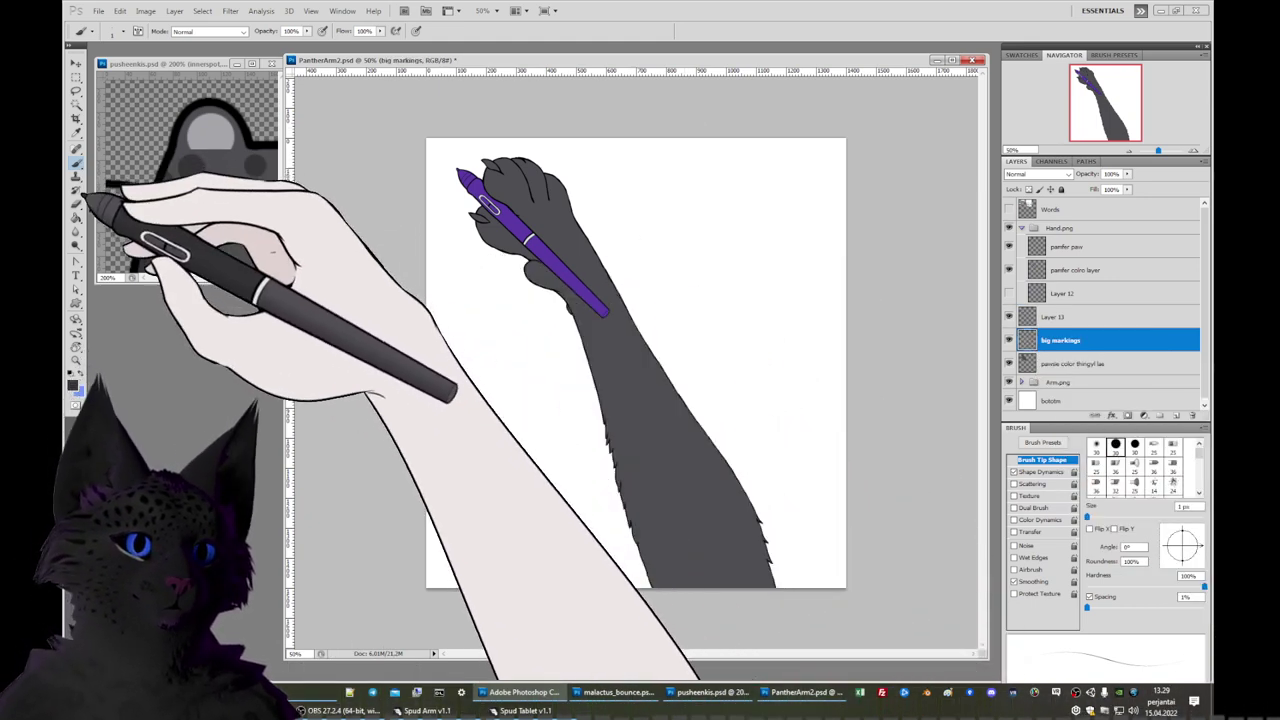
# Try the textured 11 px brush tip enlarged to 56 px with a test stroke beside the arm.
pyautogui.rightClick(716, 438)
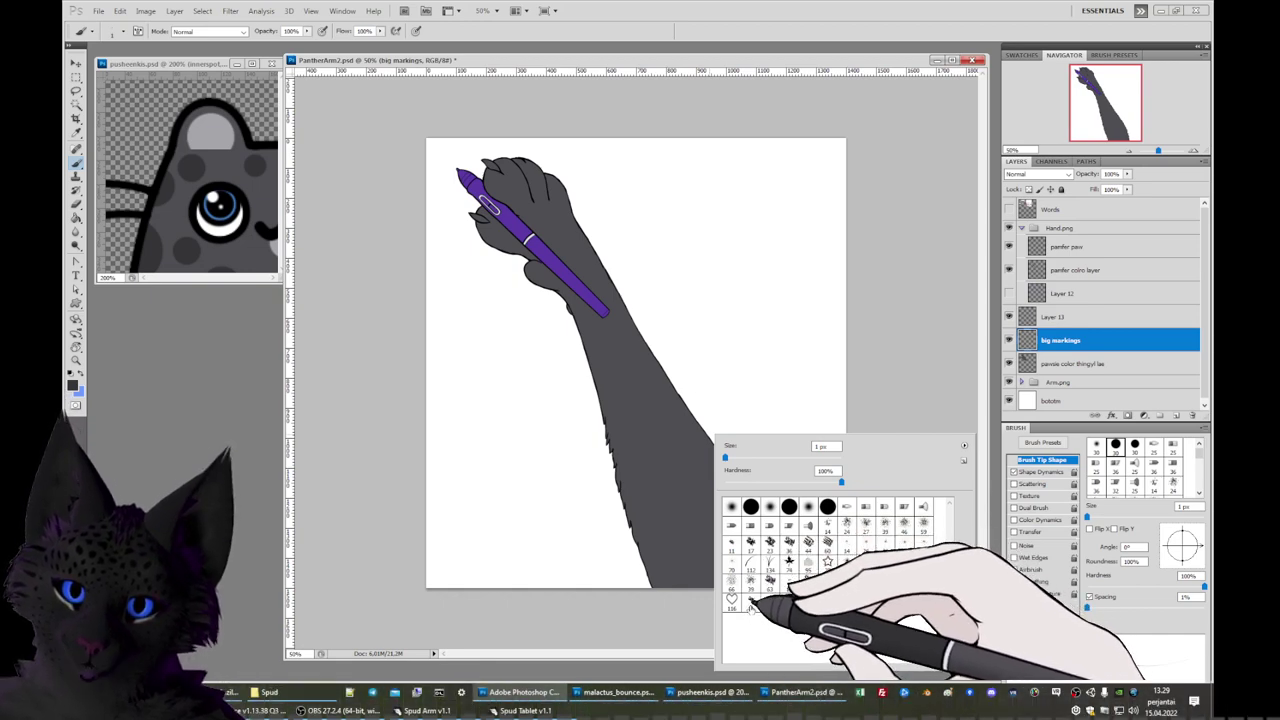
pyautogui.click(752, 600)
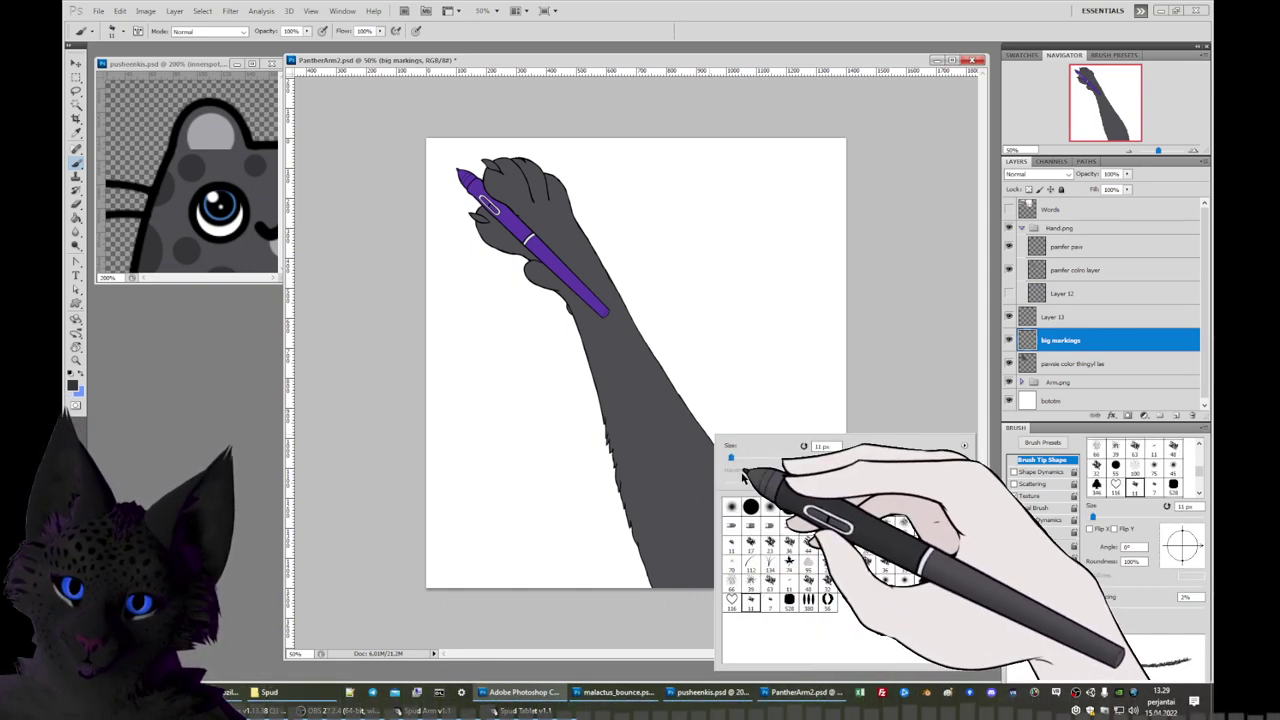
pyautogui.moveTo(731, 457); pyautogui.dragTo(756, 457)
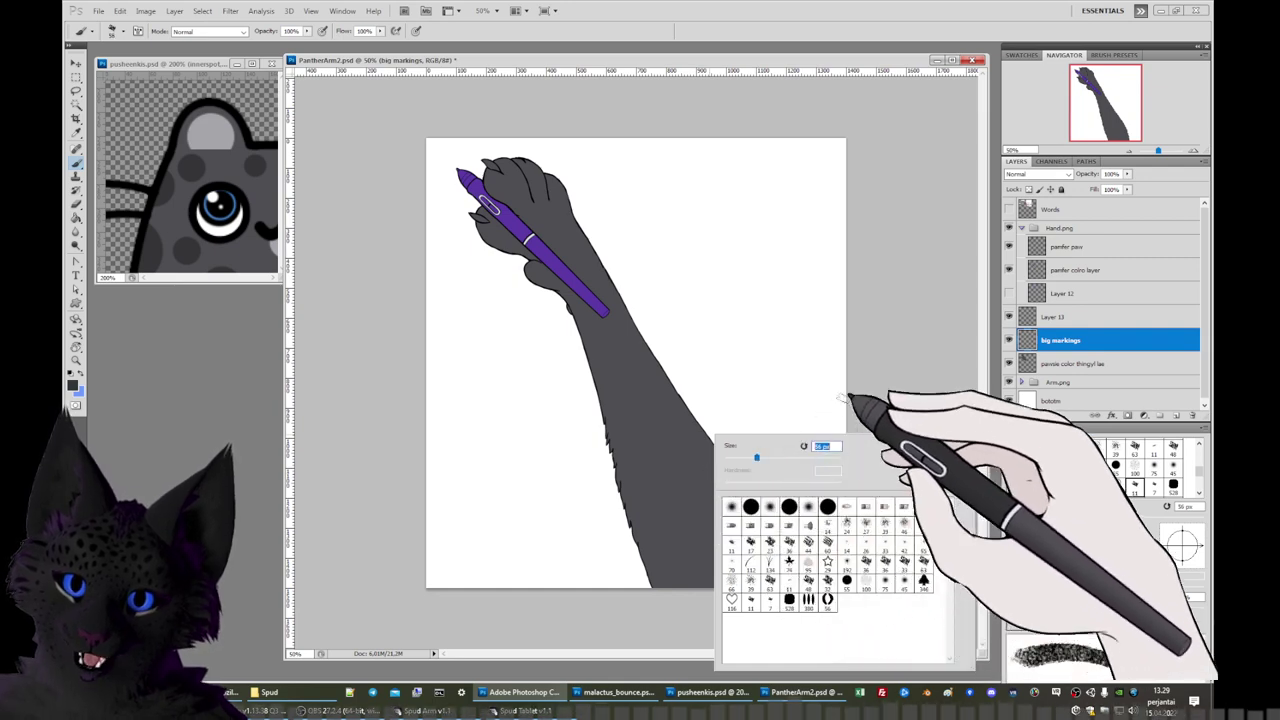
pyautogui.press('Return')
pyautogui.moveTo(668, 298); pyautogui.dragTo(725, 328)
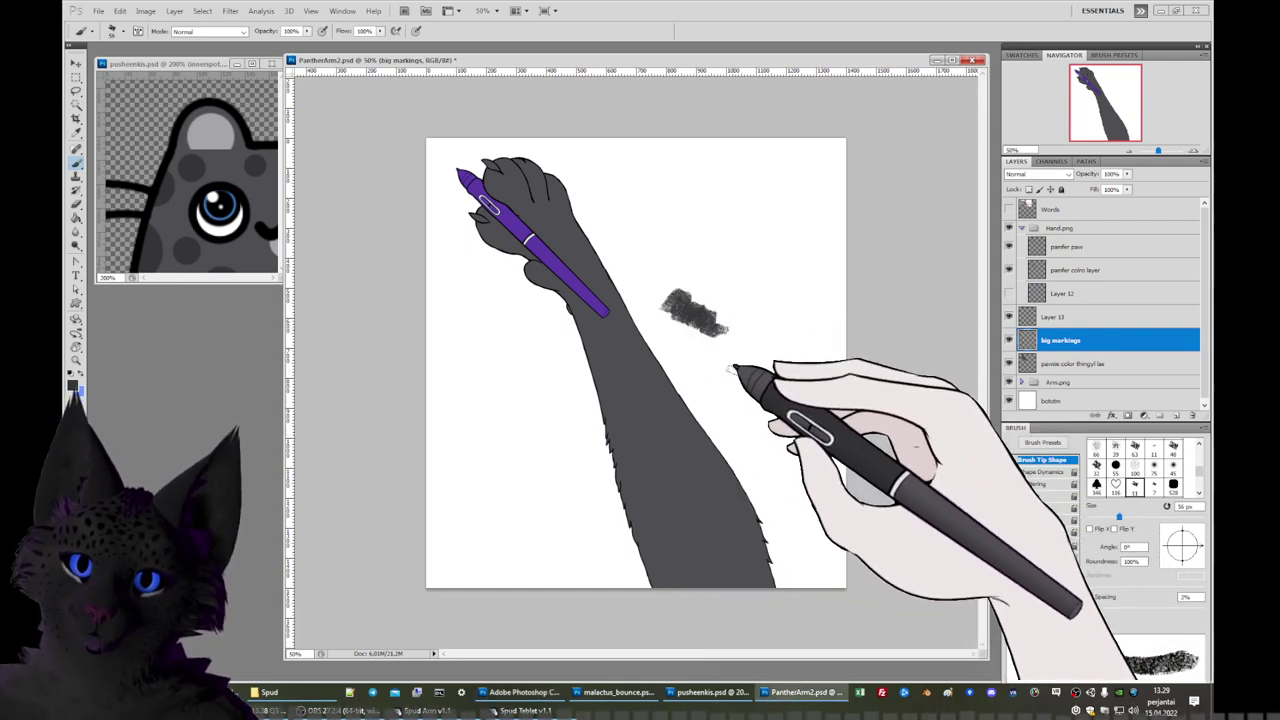
# Compare other brush tips, choose the 63 px one, and undo the test stroke beside the arm.
pyautogui.rightClick(710, 340)
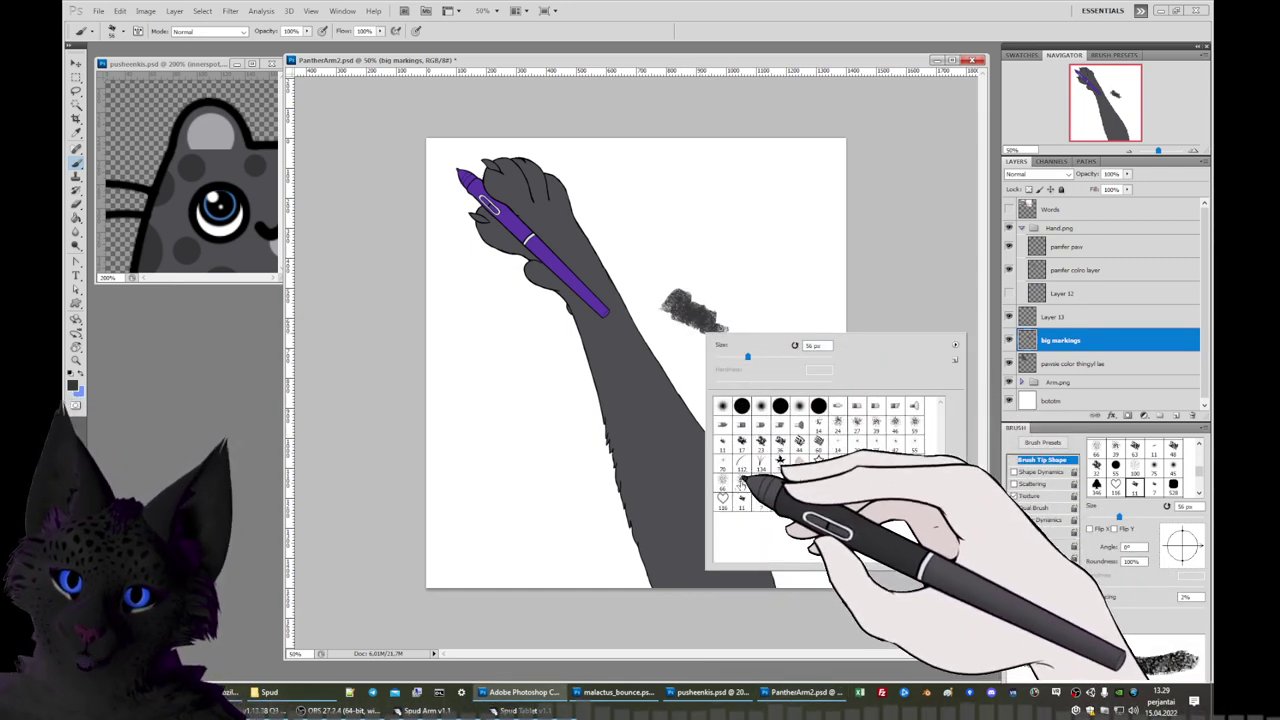
pyautogui.click(730, 484)
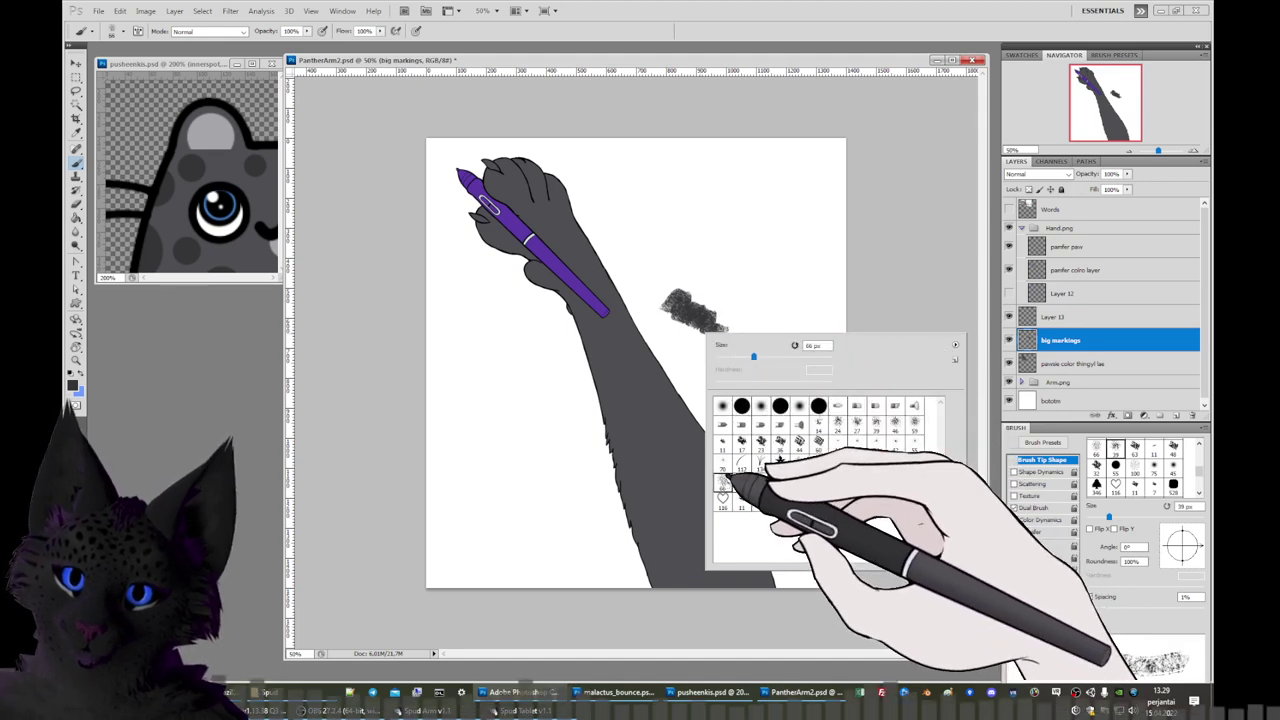
pyautogui.doubleClick(731, 480)
pyautogui.moveTo(705, 284); pyautogui.dragTo(765, 292)
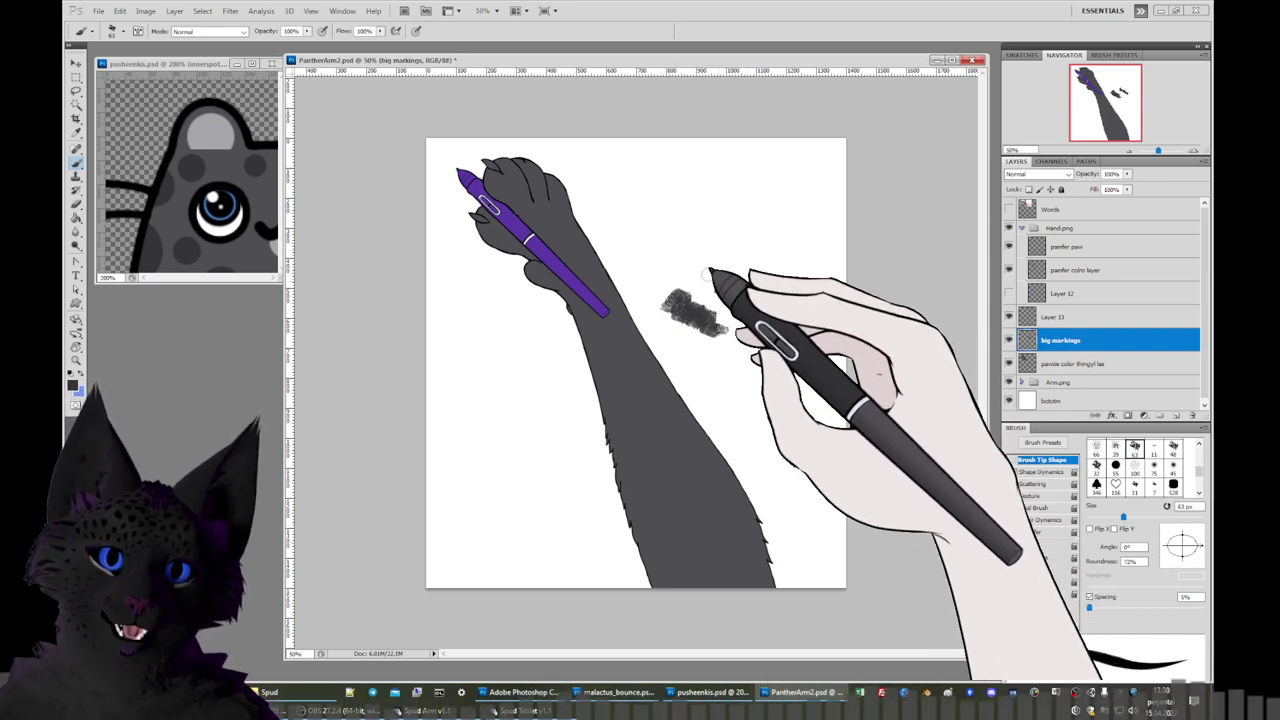
pyautogui.hotkey('ctrl', 'z')
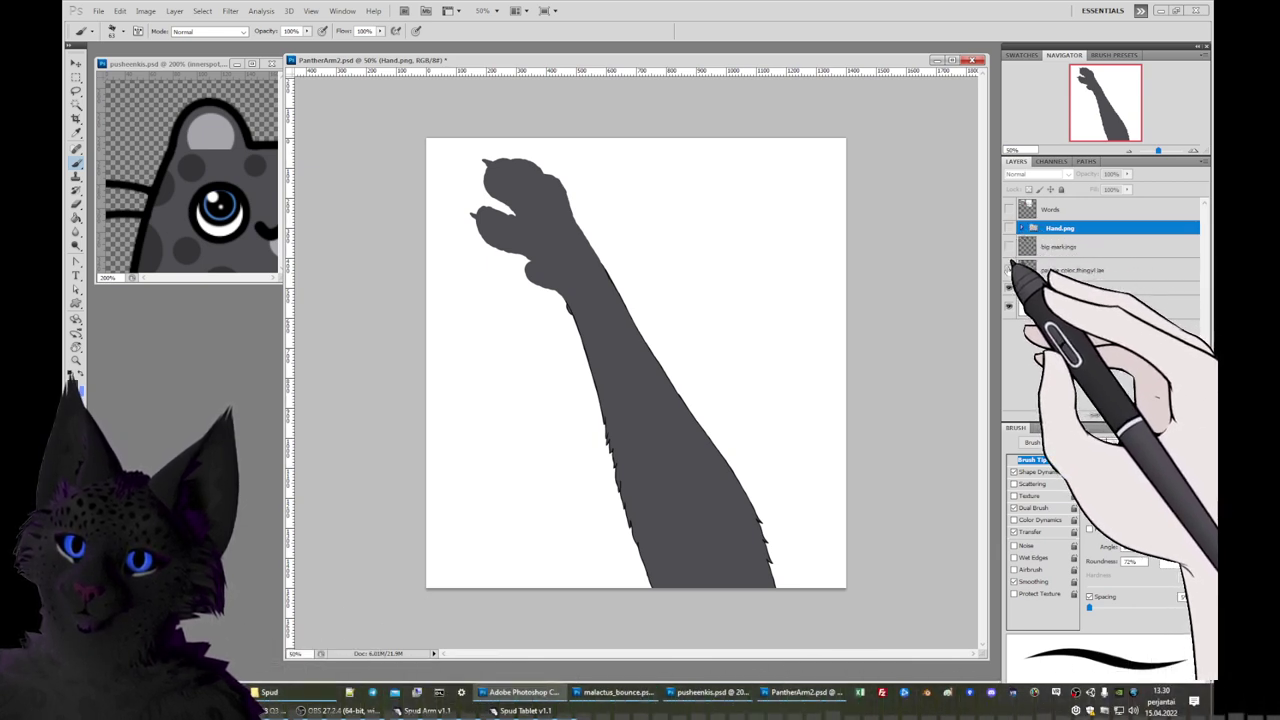
# Place the pawsie color thingyl lae layer in the Hand.png group below pamfer colro layer and make it visible.
pyautogui.click(1009, 269)
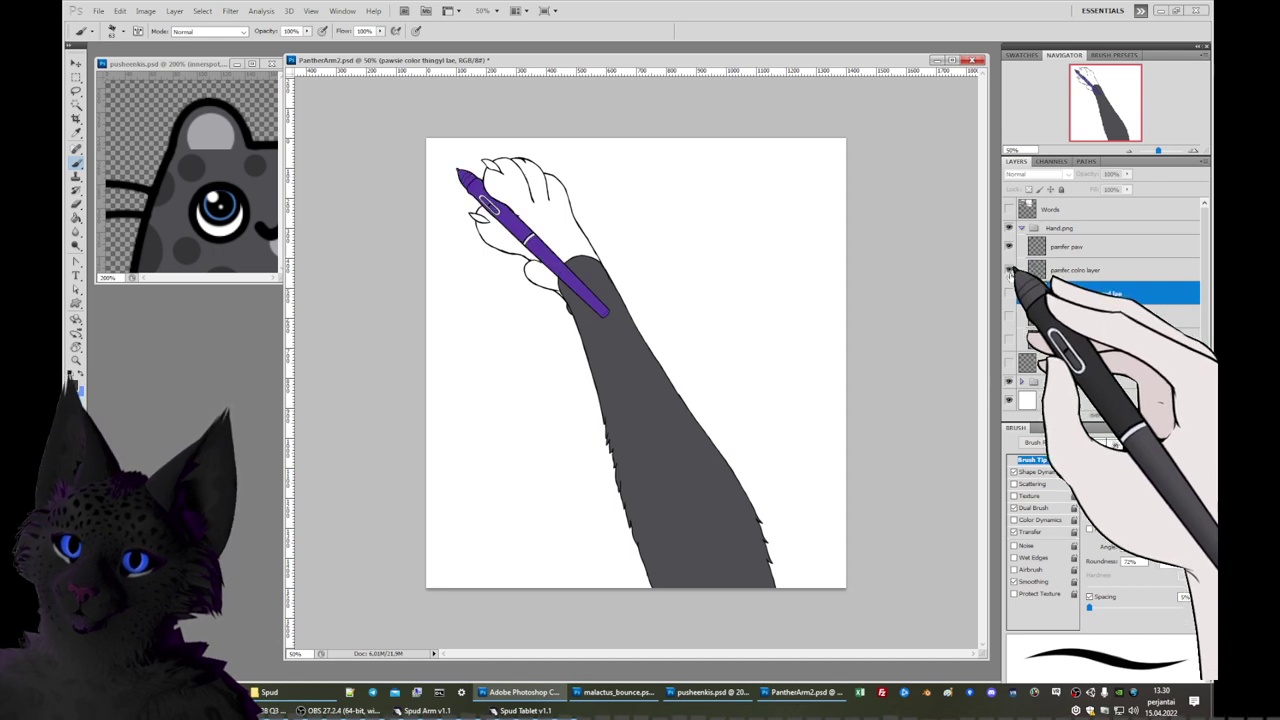
pyautogui.click(1010, 293)
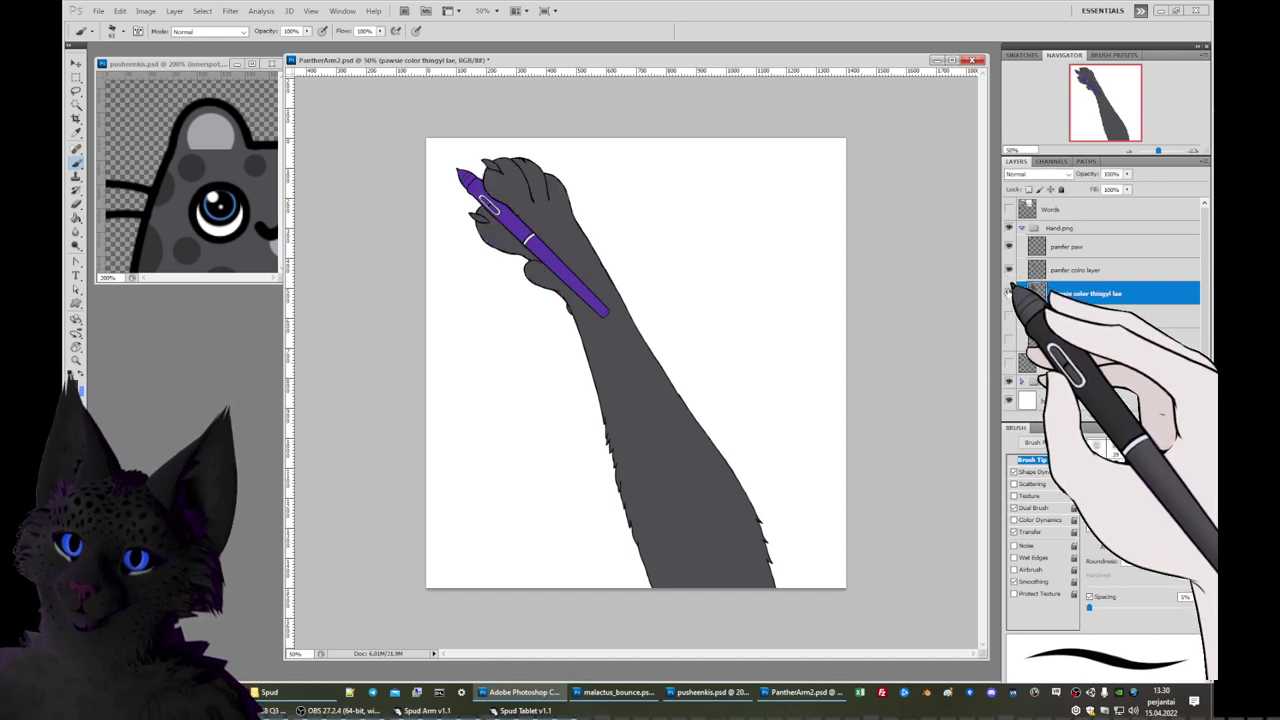
# Check Layer 12 by toggling its visibility, and delete Layer 13 from the Hand.png group.
pyautogui.click(1010, 316)
pyautogui.click(1009, 317)
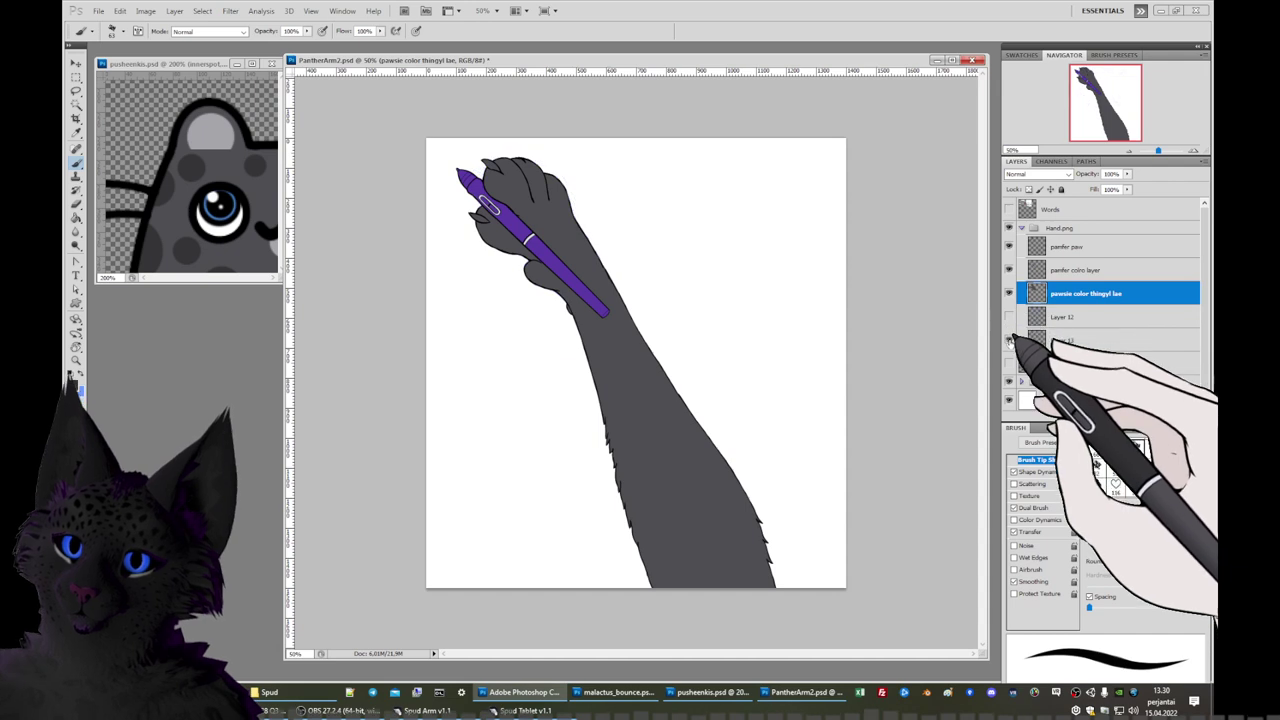
pyautogui.click(1060, 341)
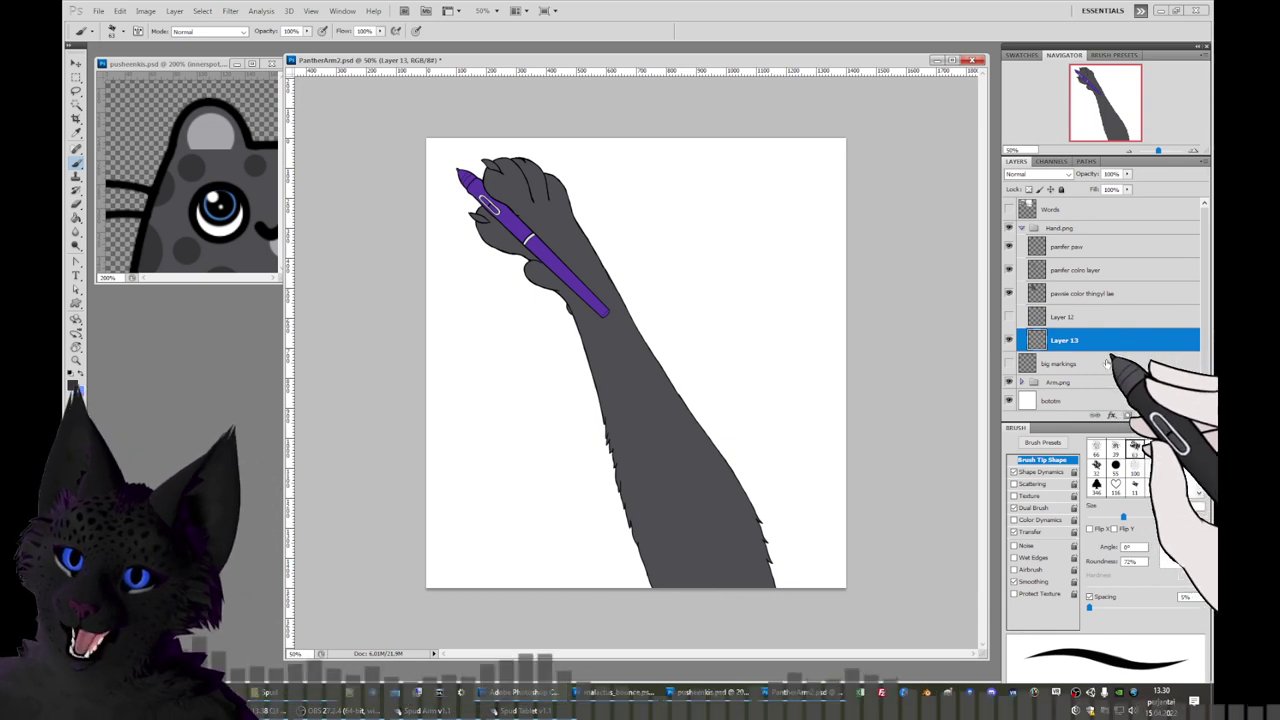
pyautogui.click(1192, 415)
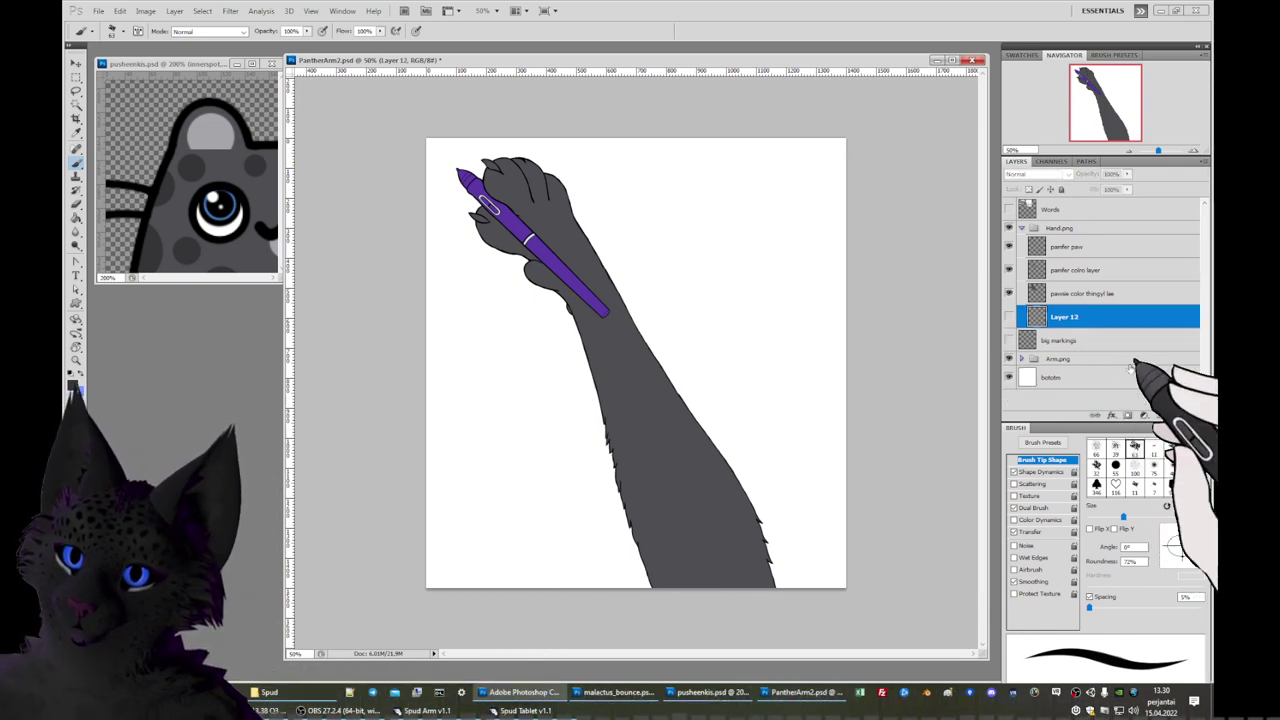
# Show the big markings layer and move it into the Arm.png group between pamfer arm and pamfer arm acolor.
pyautogui.click(1009, 340)
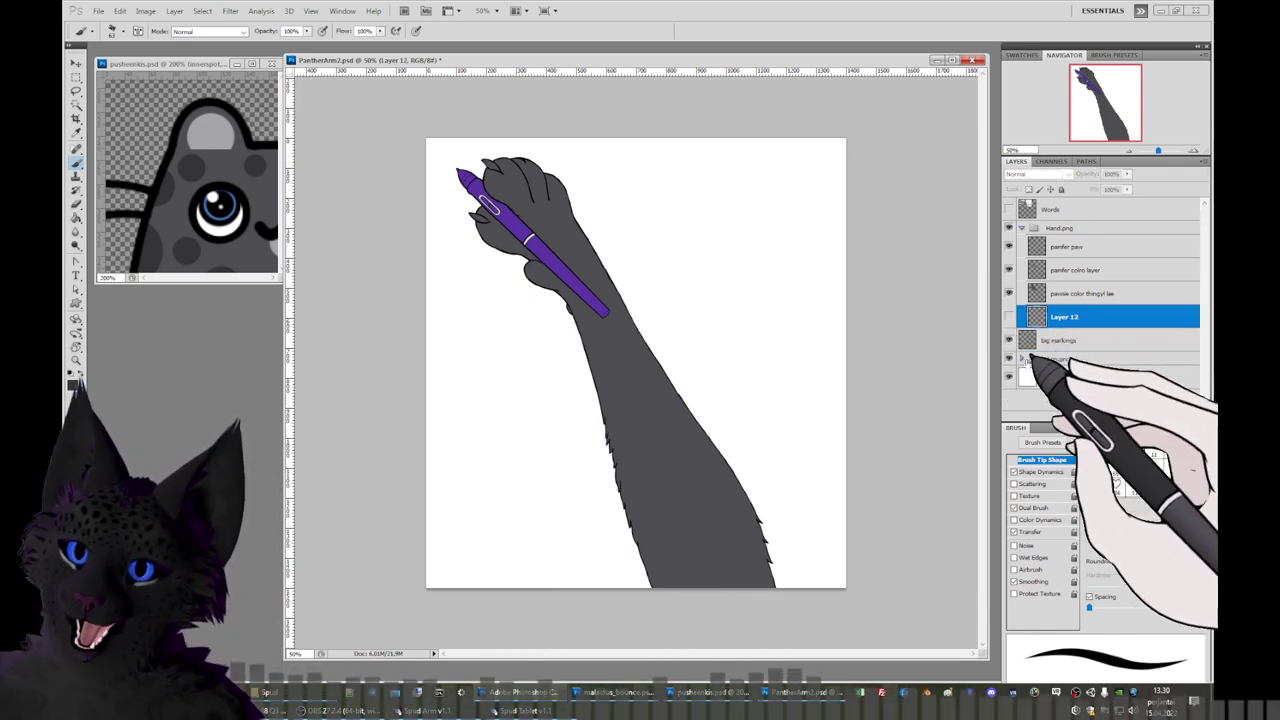
pyautogui.click(1023, 359)
pyautogui.scroll(-1, 1200, 320)
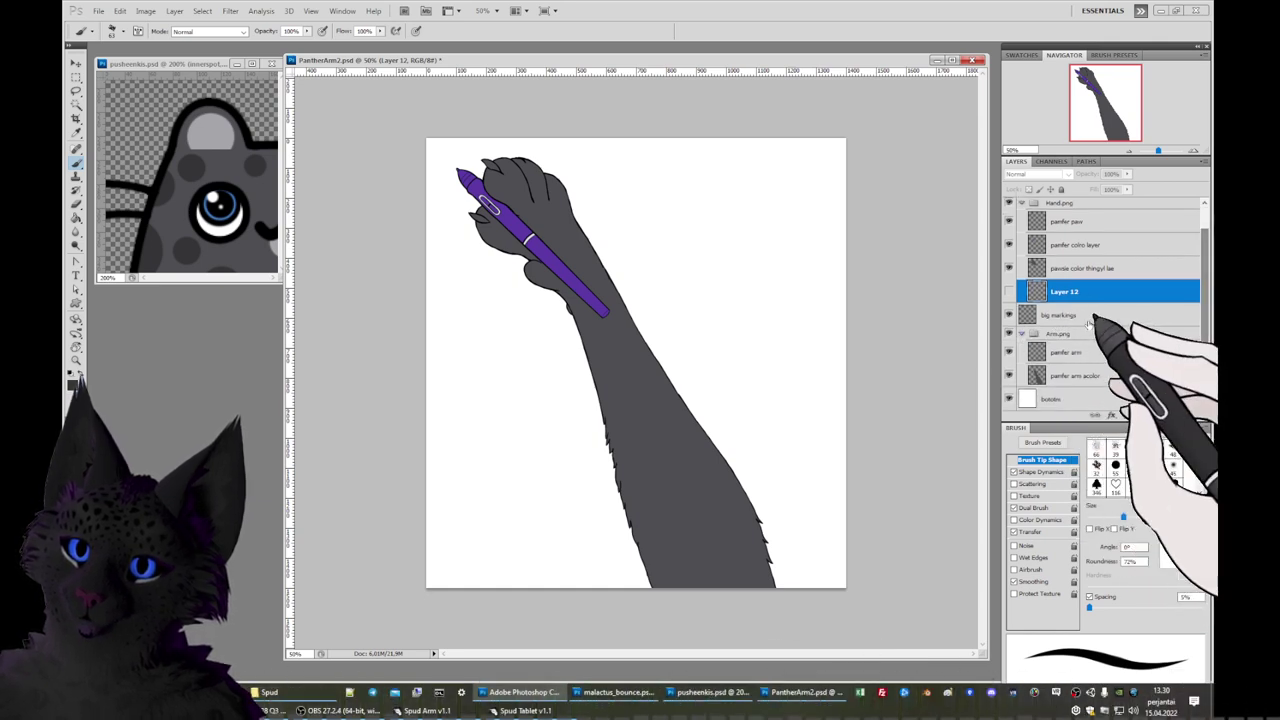
pyautogui.moveTo(1093, 363); pyautogui.dragTo(1093, 362)
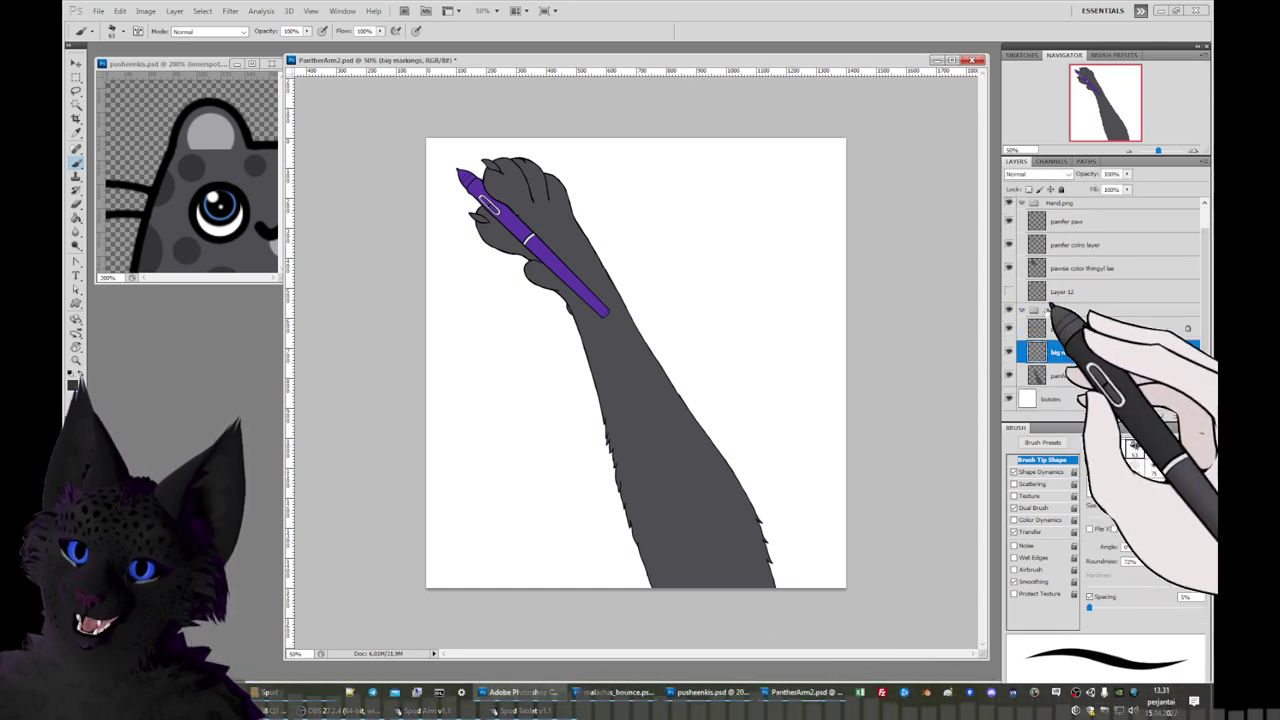
# Show the Words layer briefly to check the template notes around the arm, and hide it again.
pyautogui.scroll(1, 1100, 250)
pyautogui.click(1008, 208)
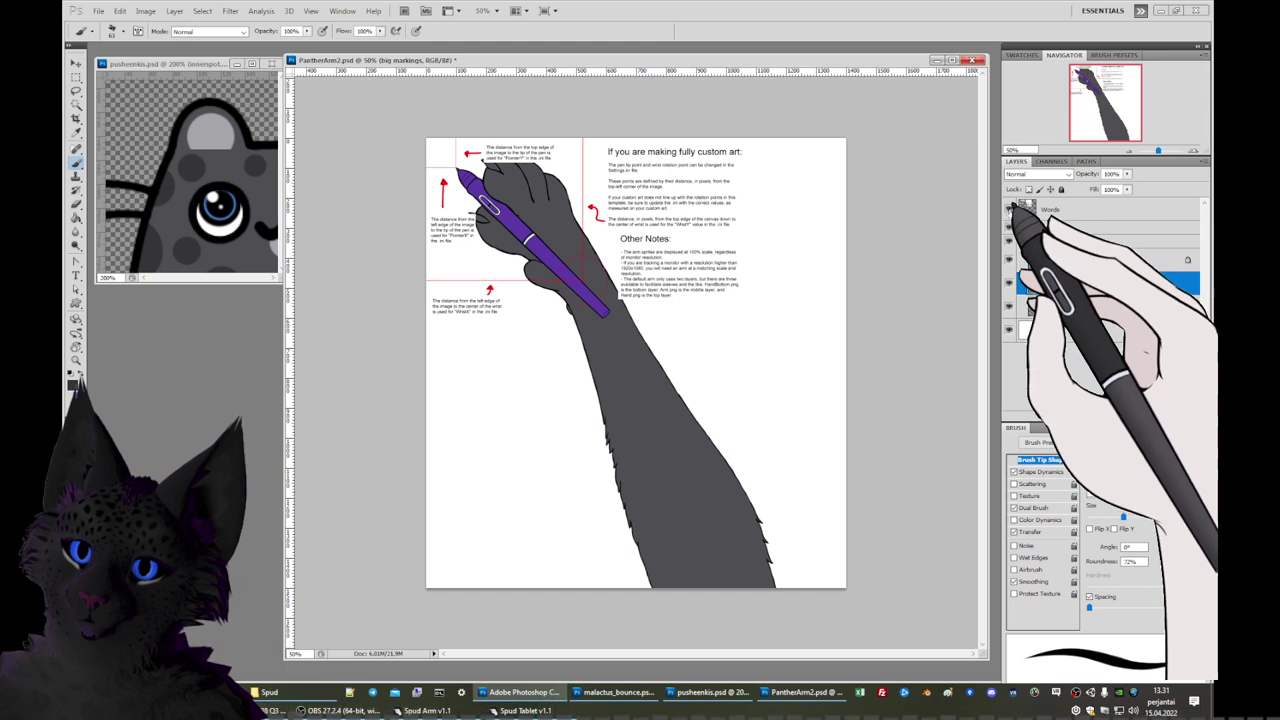
pyautogui.click(1008, 208)
# Collapse the Hand.png group and hide it so only the arm is displayed.
pyautogui.scroll(-1, 1050, 207)
pyautogui.click(1050, 206)
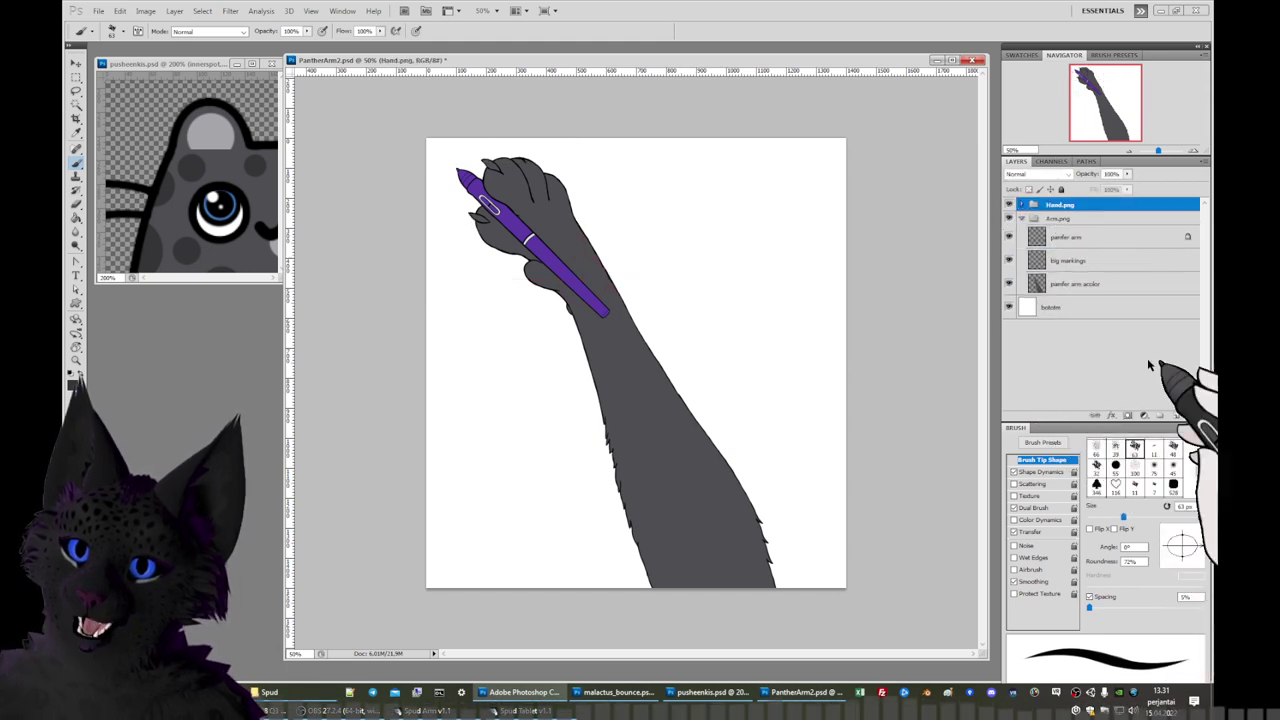
pyautogui.click(1008, 205)
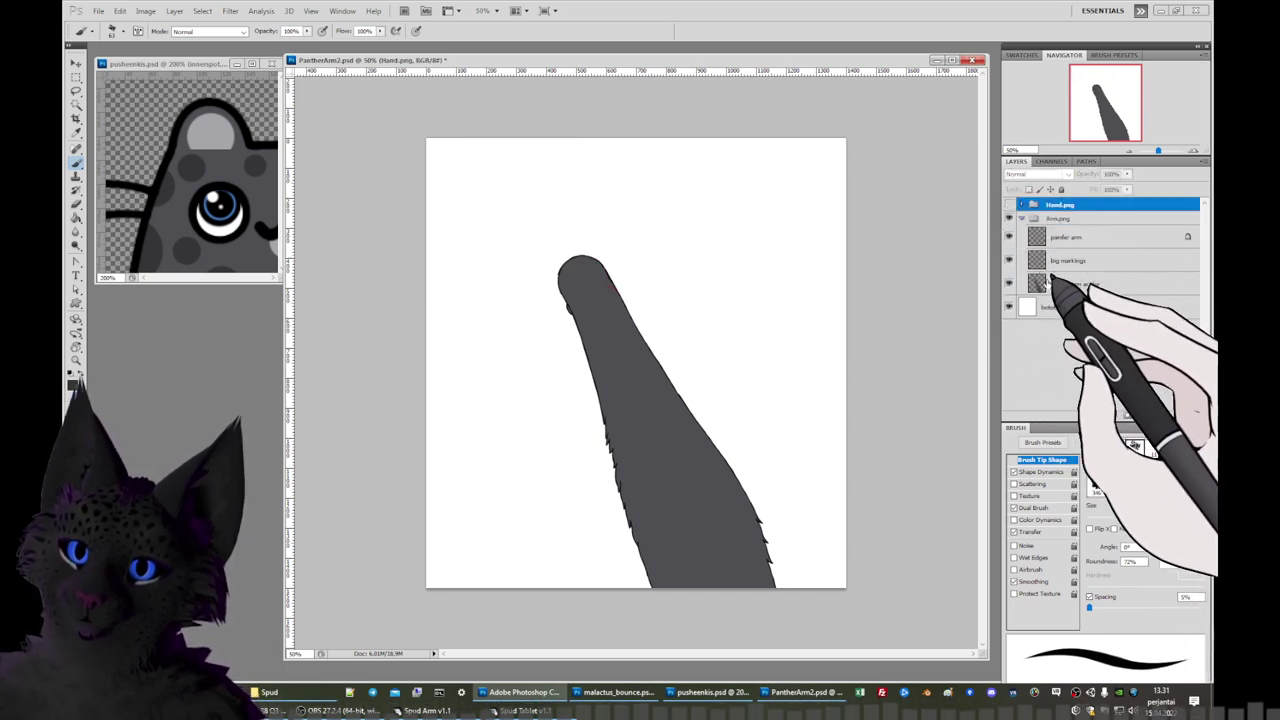
# On big markings, set the brush to 42 px and paint dark rosettes on the forearm and solid spots up to the wrist.
pyautogui.click(1065, 260)
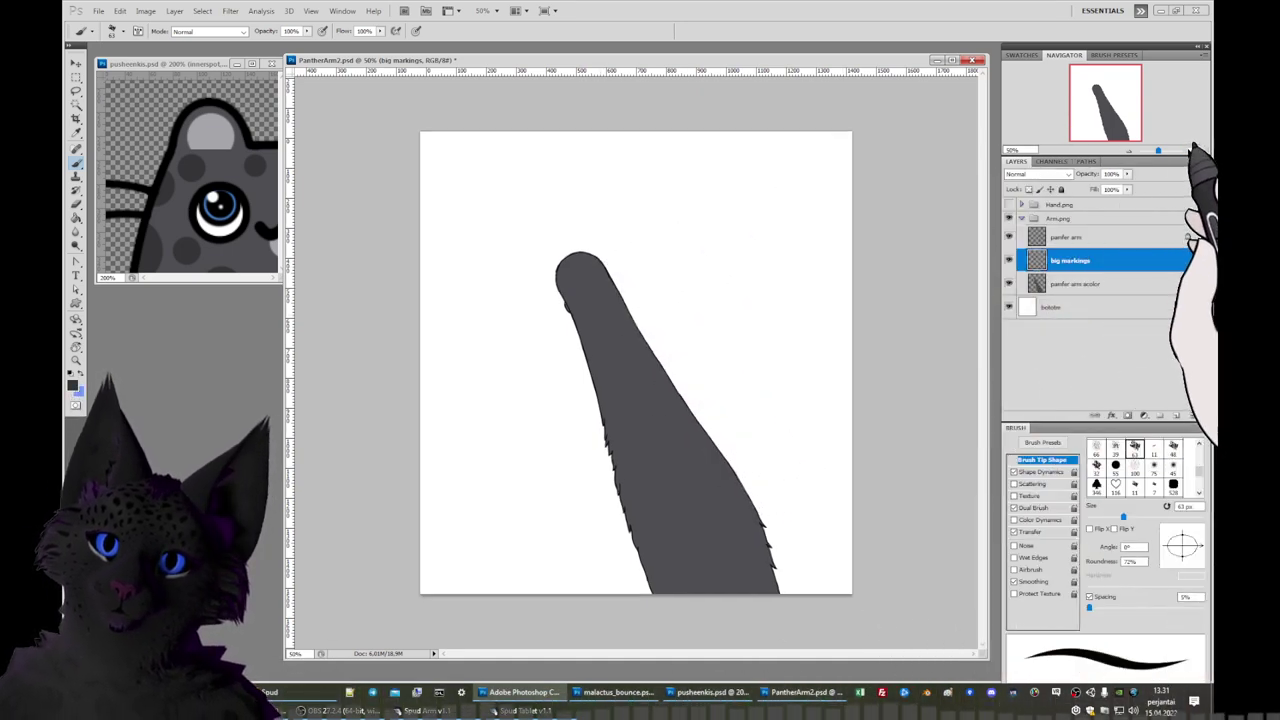
pyautogui.hotkey('ctrl', '+')
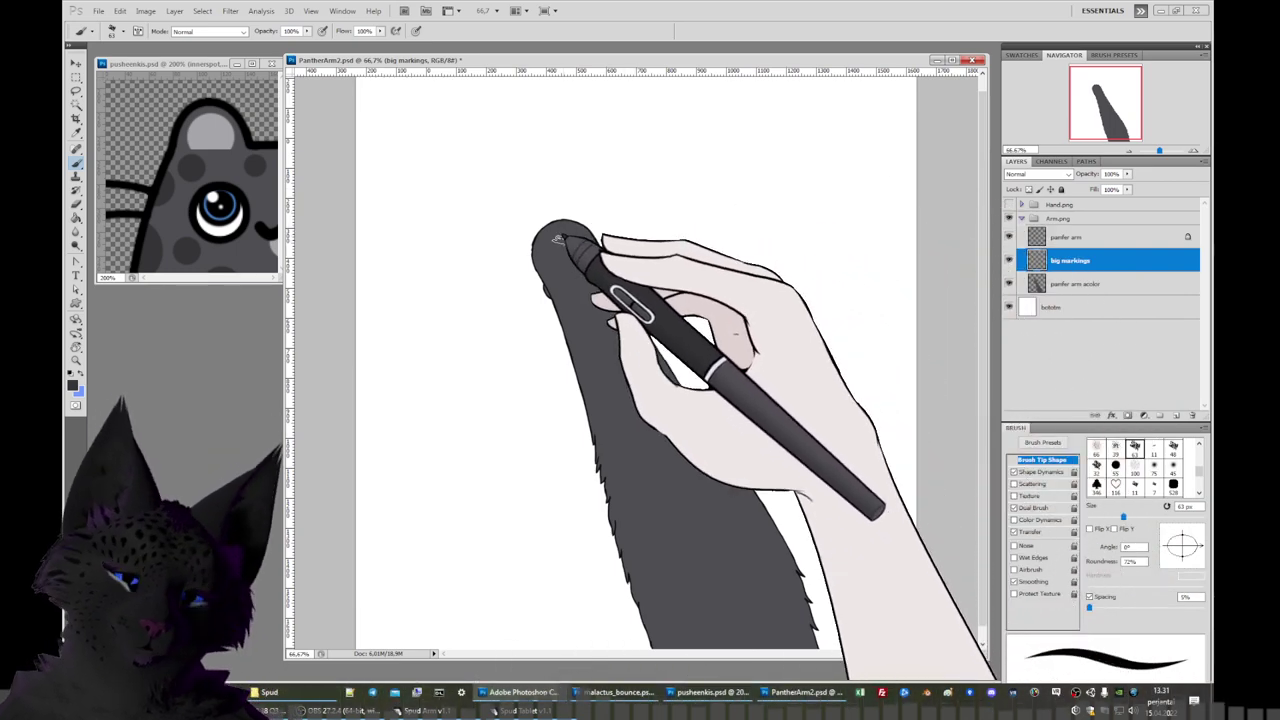
pyautogui.rightClick(603, 263)
pyautogui.moveTo(603, 263); pyautogui.dragTo(585, 263)
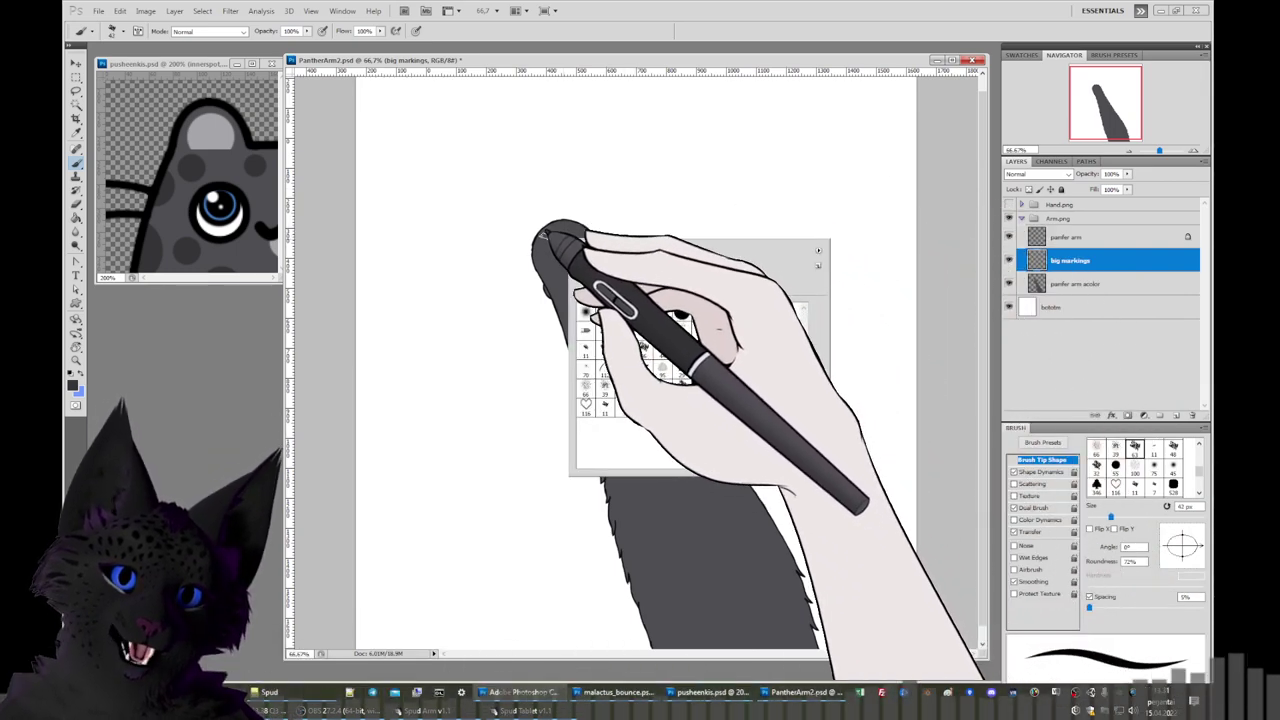
pyautogui.click(545, 238)
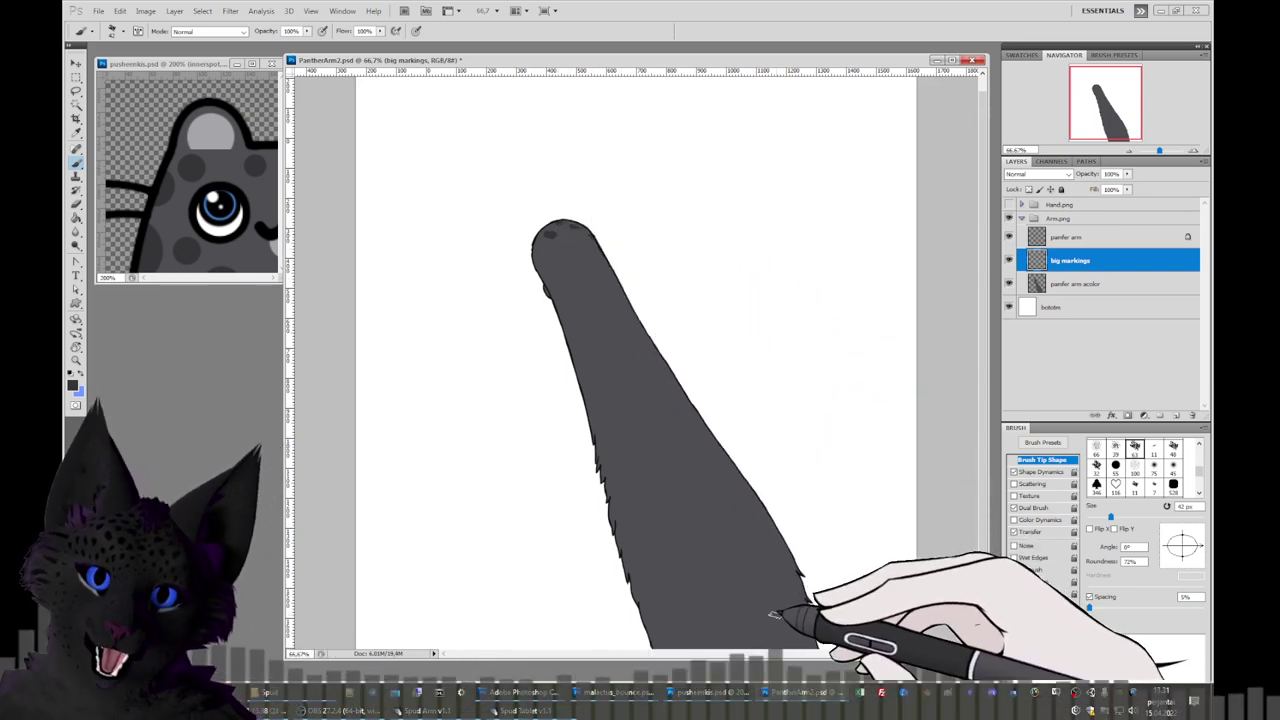
pyautogui.moveTo(791, 630); pyautogui.dragTo(783, 600)
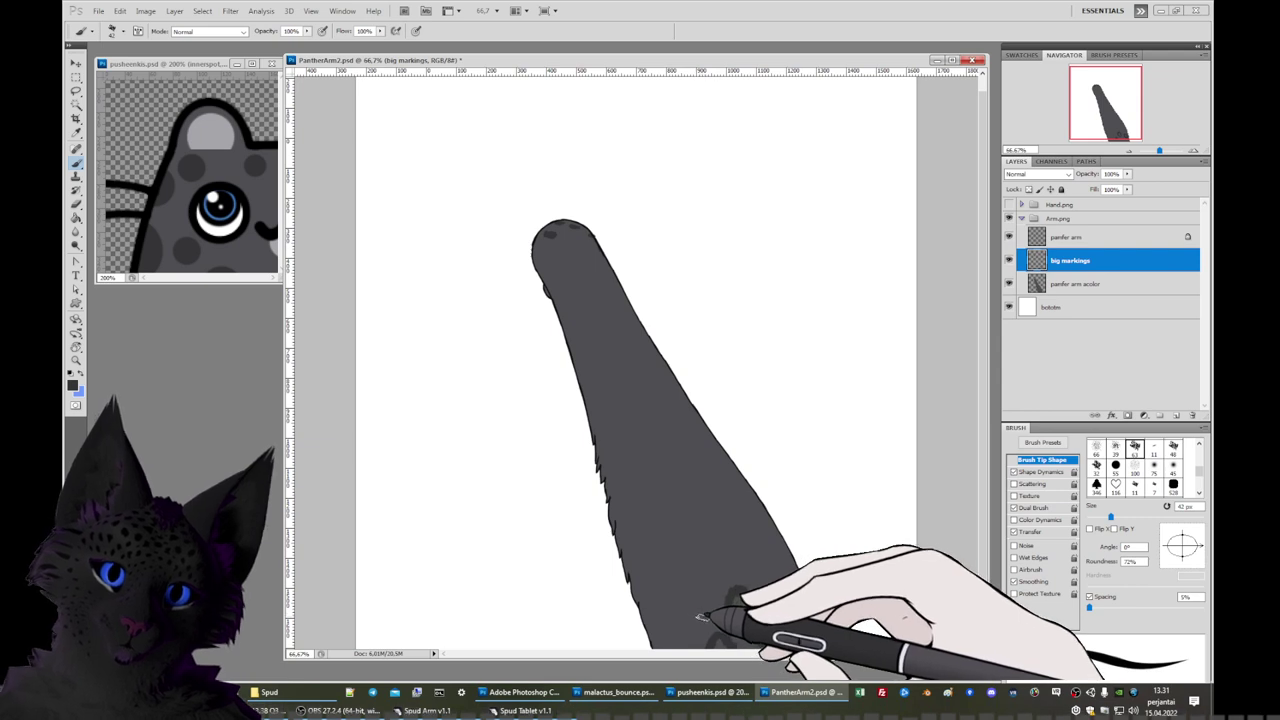
pyautogui.moveTo(691, 603)
pyautogui.mouseDown()
pyautogui.moveTo(689, 628)
pyautogui.moveTo(653, 596)
pyautogui.moveTo(663, 606)
pyautogui.moveTo(680, 545)
pyautogui.moveTo(663, 553)
pyautogui.moveTo(683, 565)
pyautogui.mouseUp()
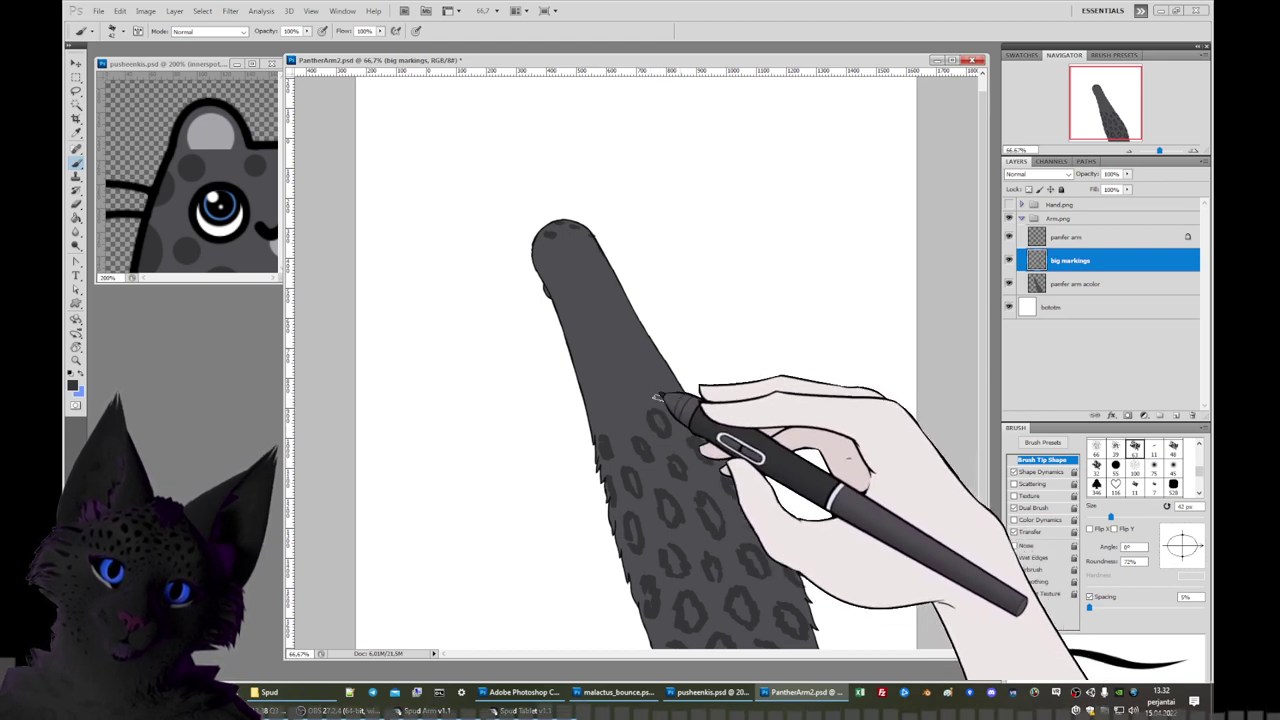
pyautogui.moveTo(614, 411); pyautogui.dragTo(612, 412)
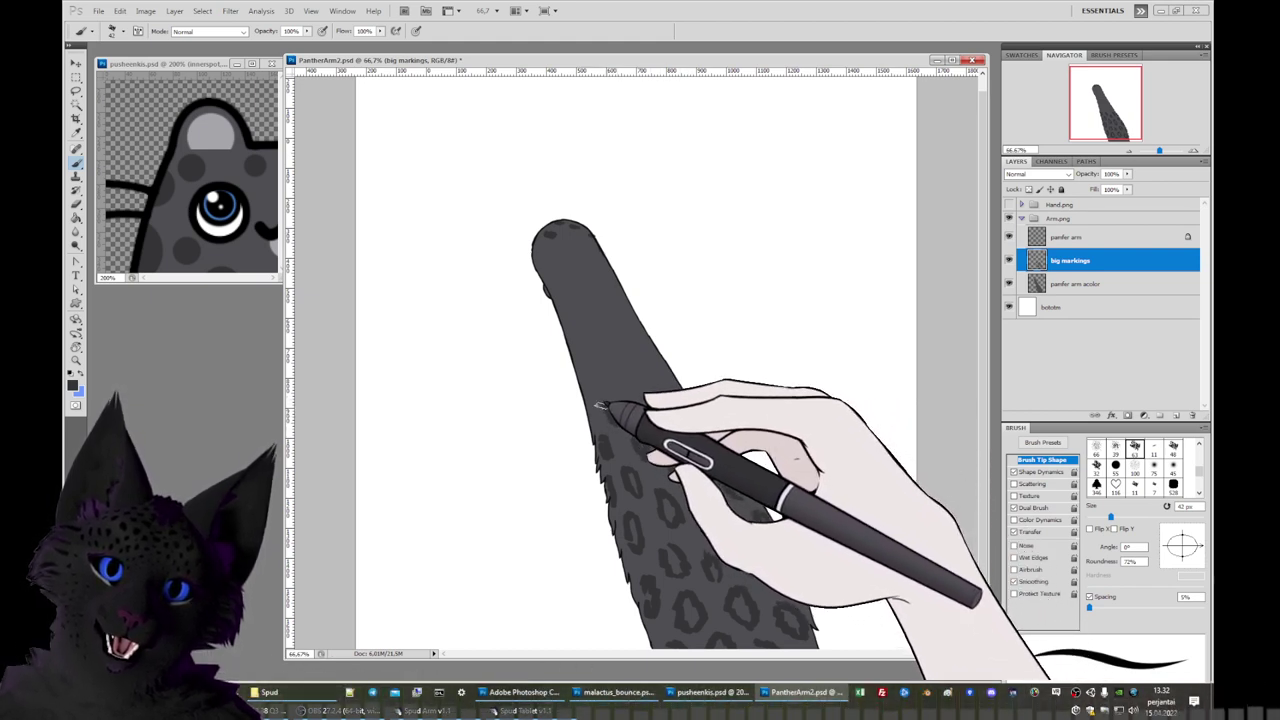
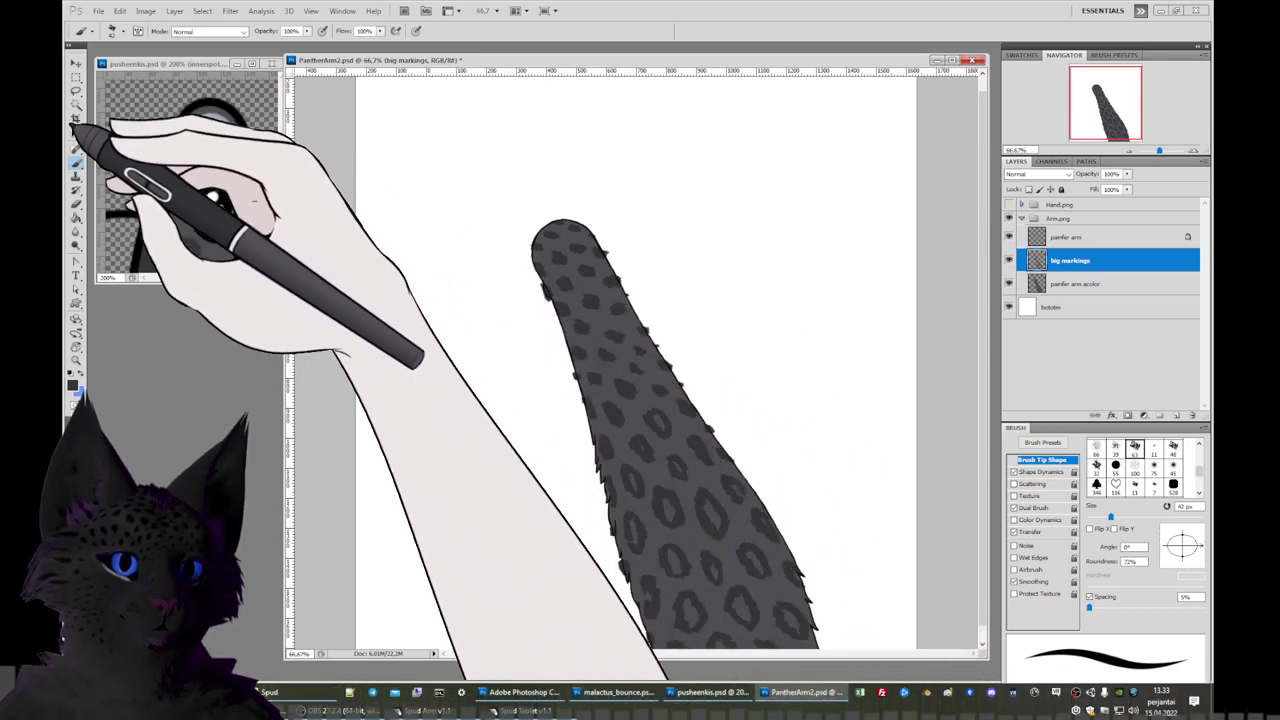
# Select the area outside the arm with the Magic Wand on pamfer arm acolor and clear the overhanging spots from big markings.
pyautogui.click(75, 104)
pyautogui.click(1095, 284)
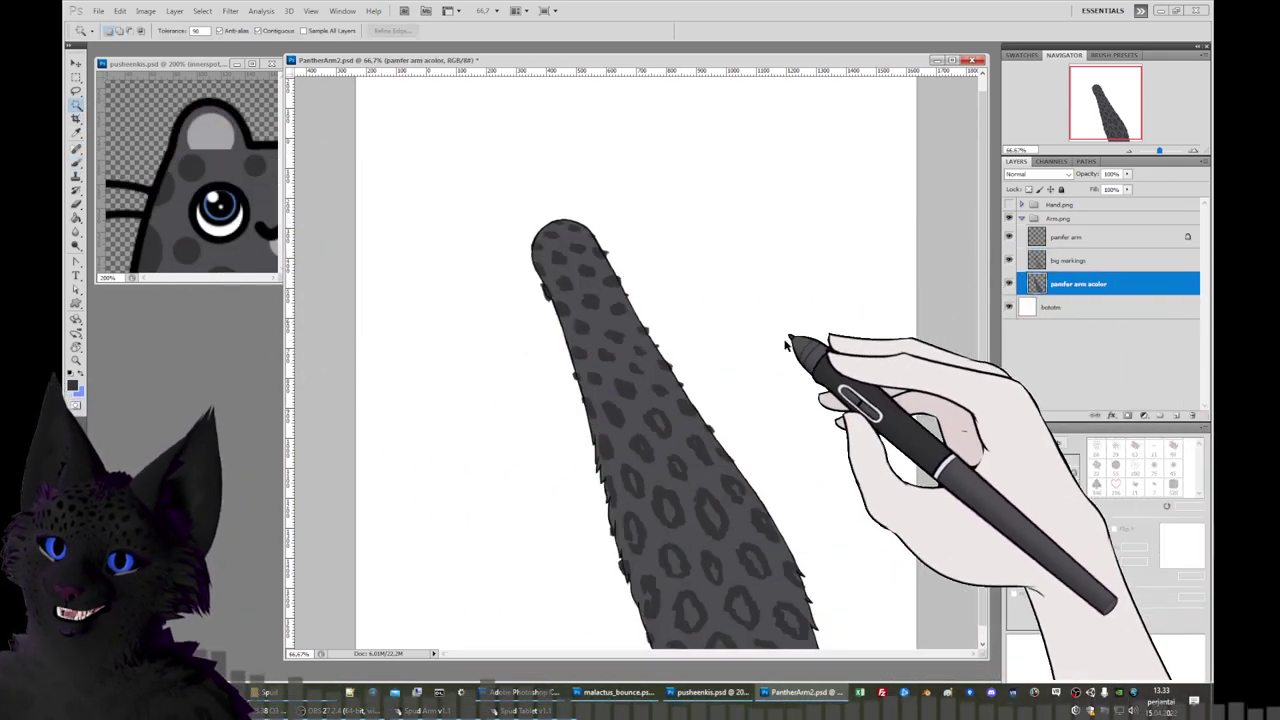
pyautogui.click(797, 347)
pyautogui.click(1070, 260)
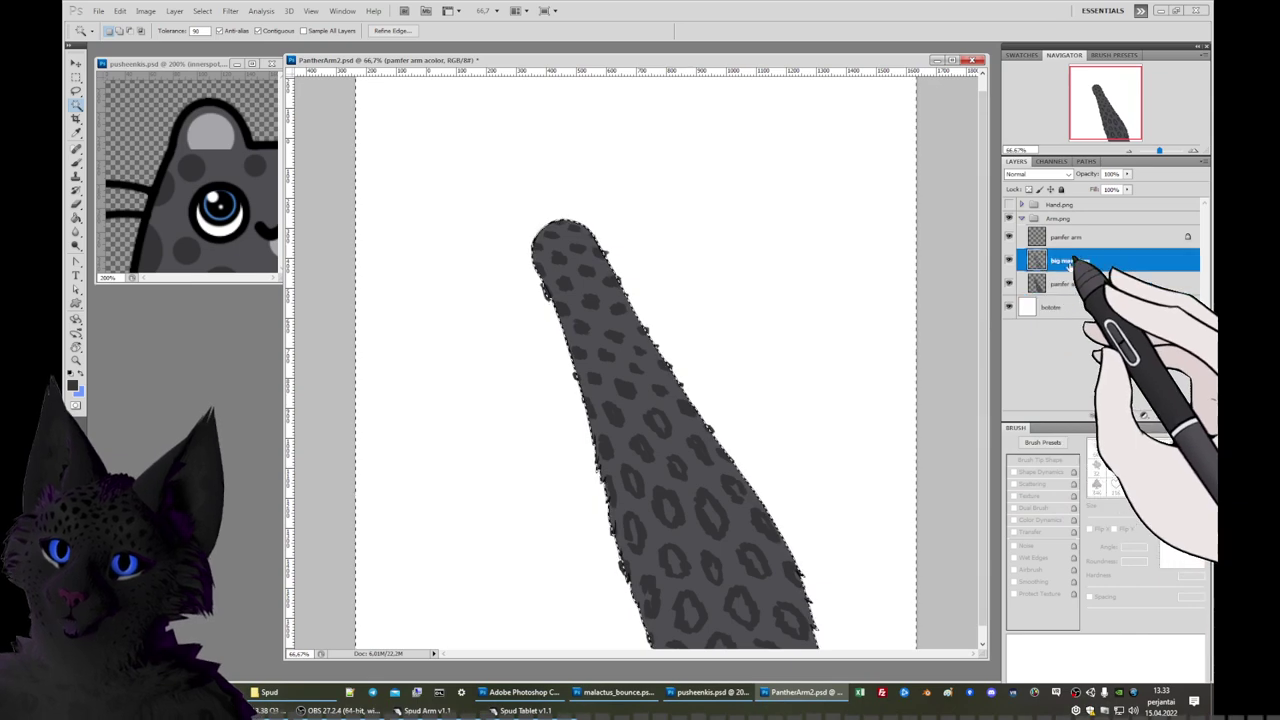
pyautogui.click(940, 316)
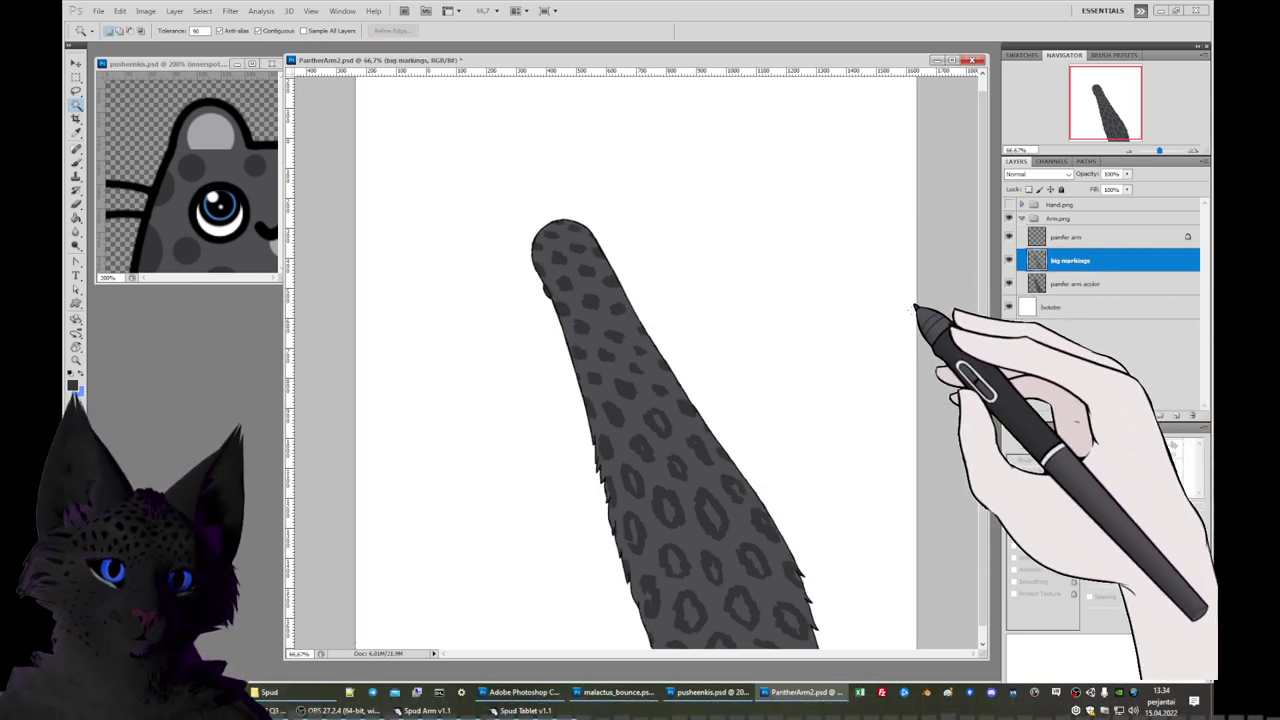
# Switch to pusheenkis.psd, bring its ringed body spots into view as reference, and add a new layer above whites.
pyautogui.click(208, 63)
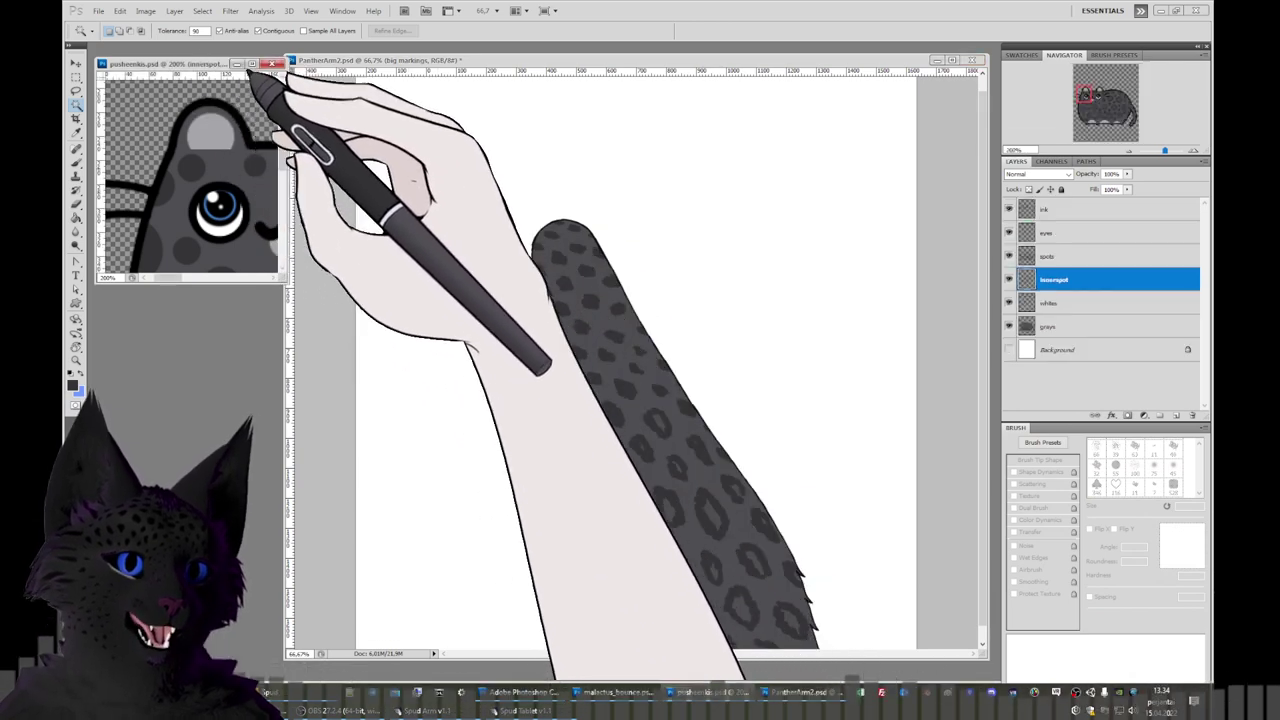
pyautogui.click(1094, 110)
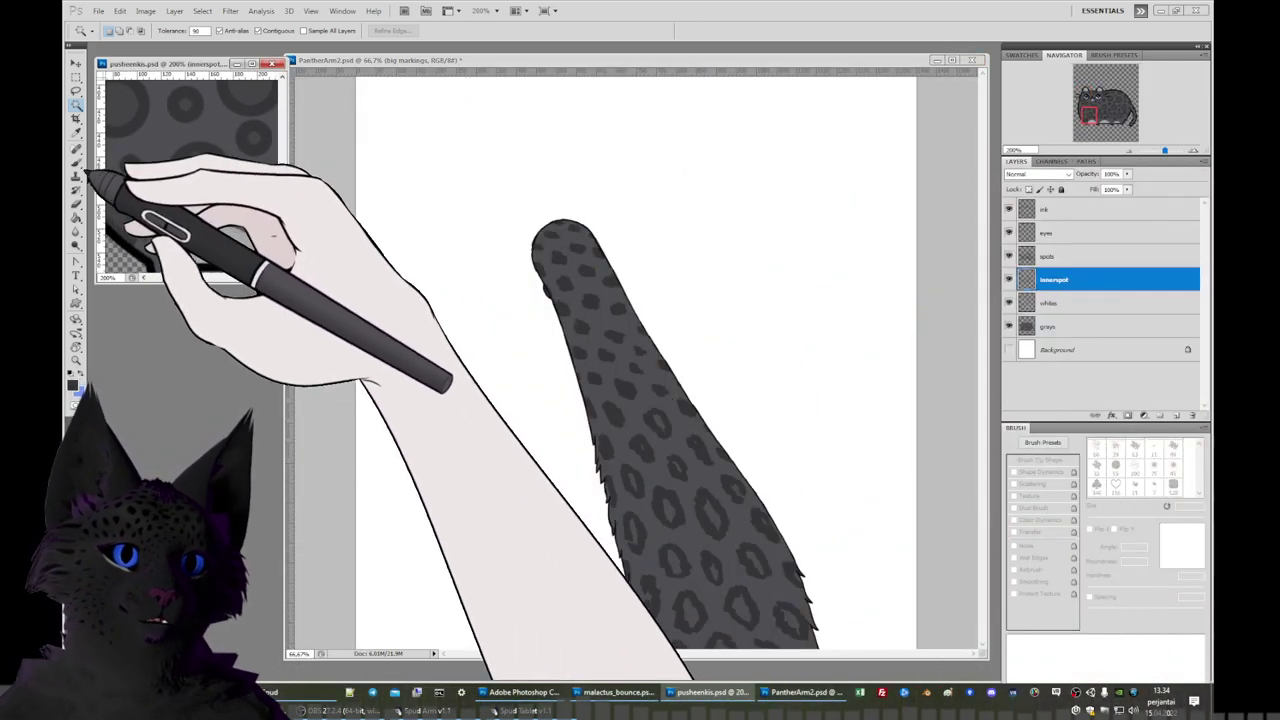
pyautogui.click(76, 162)
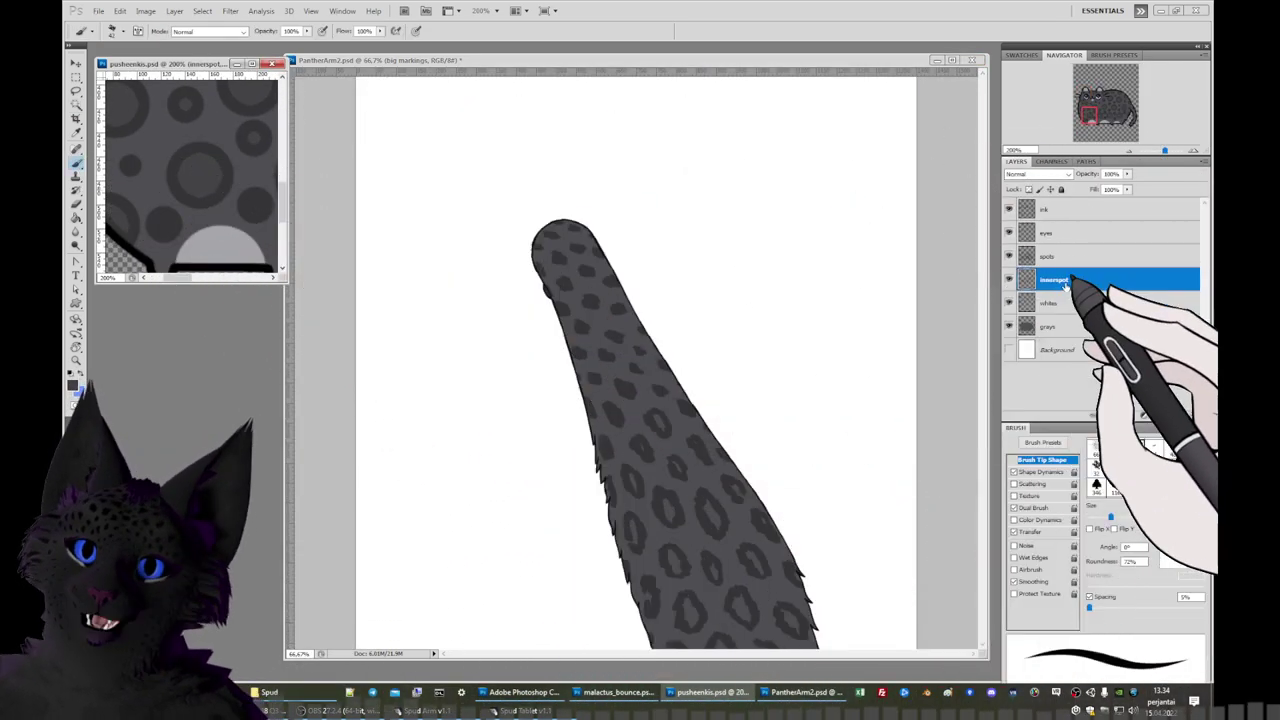
pyautogui.click(1068, 303)
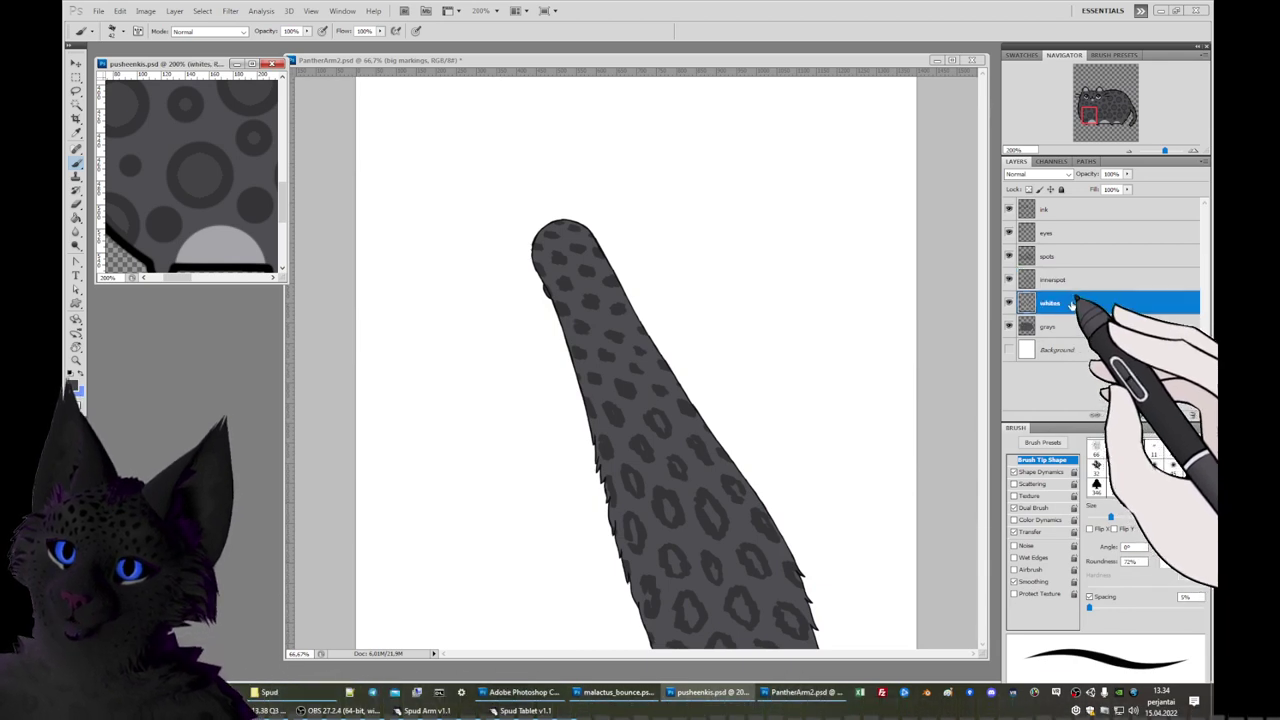
pyautogui.click(1176, 414)
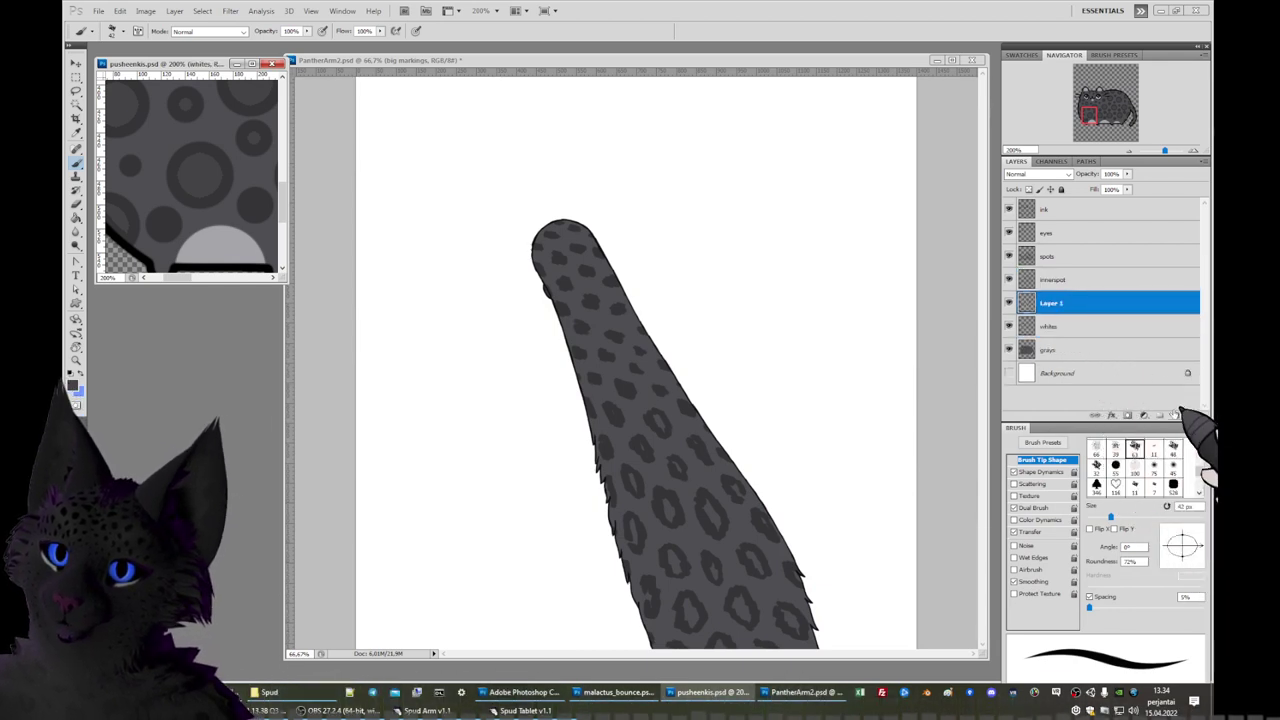
pyautogui.doubleClick(1050, 303)
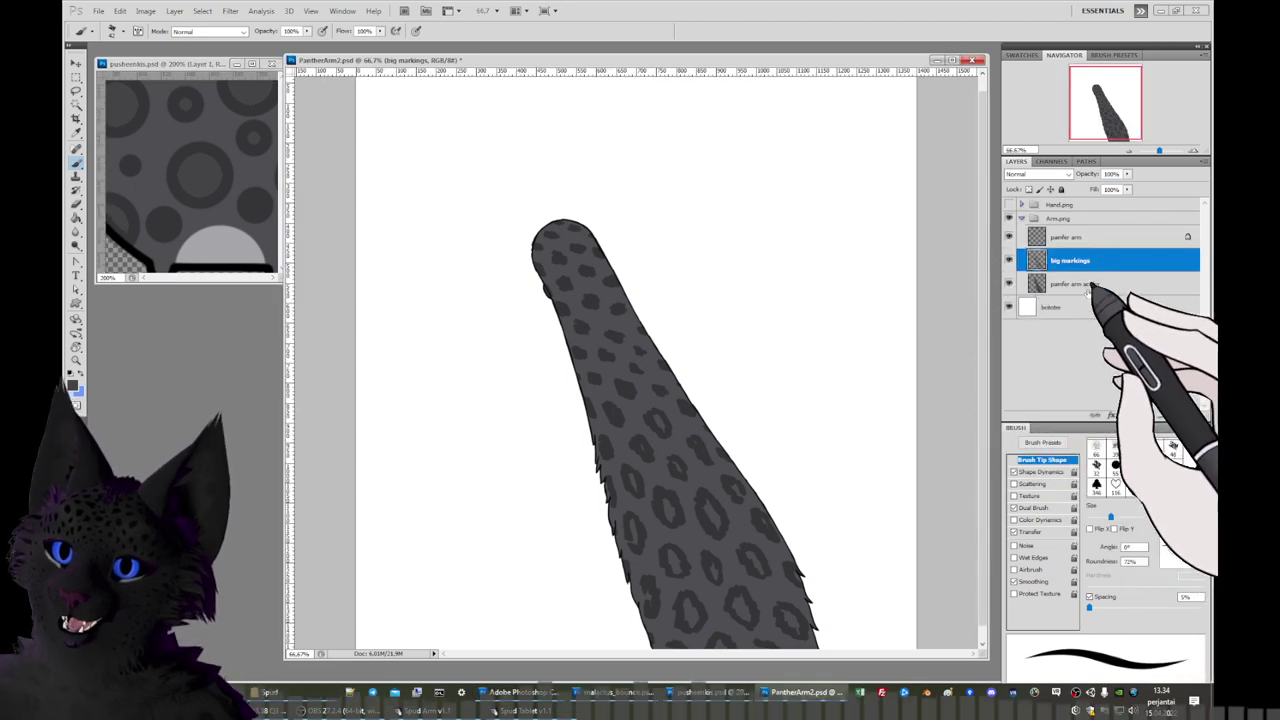
# In PantherArm2.psd, add a layer named innermarkins between big markings and pamfer arm acolor.
pyautogui.click(1176, 415)
pyautogui.doubleClick(1057, 285)
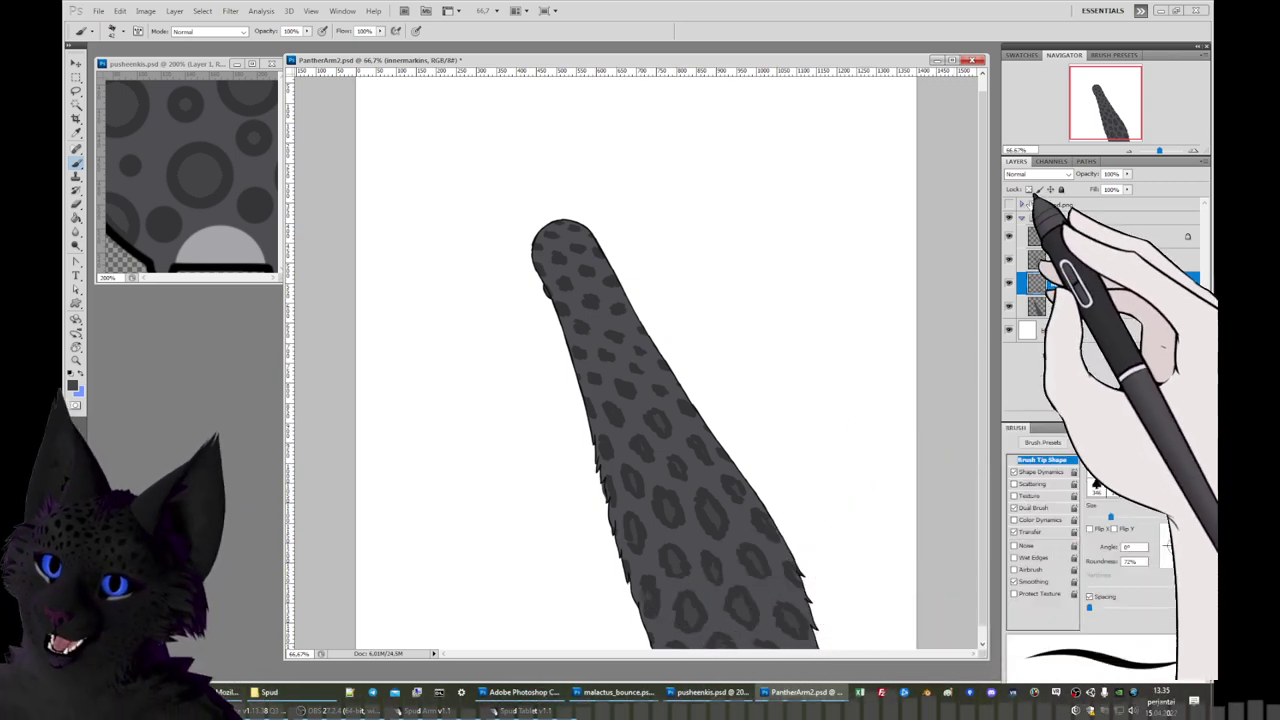
# Show and expand the Hand.png group, and toggle the paw's fill layer off and on to identify it.
pyautogui.click(1010, 204)
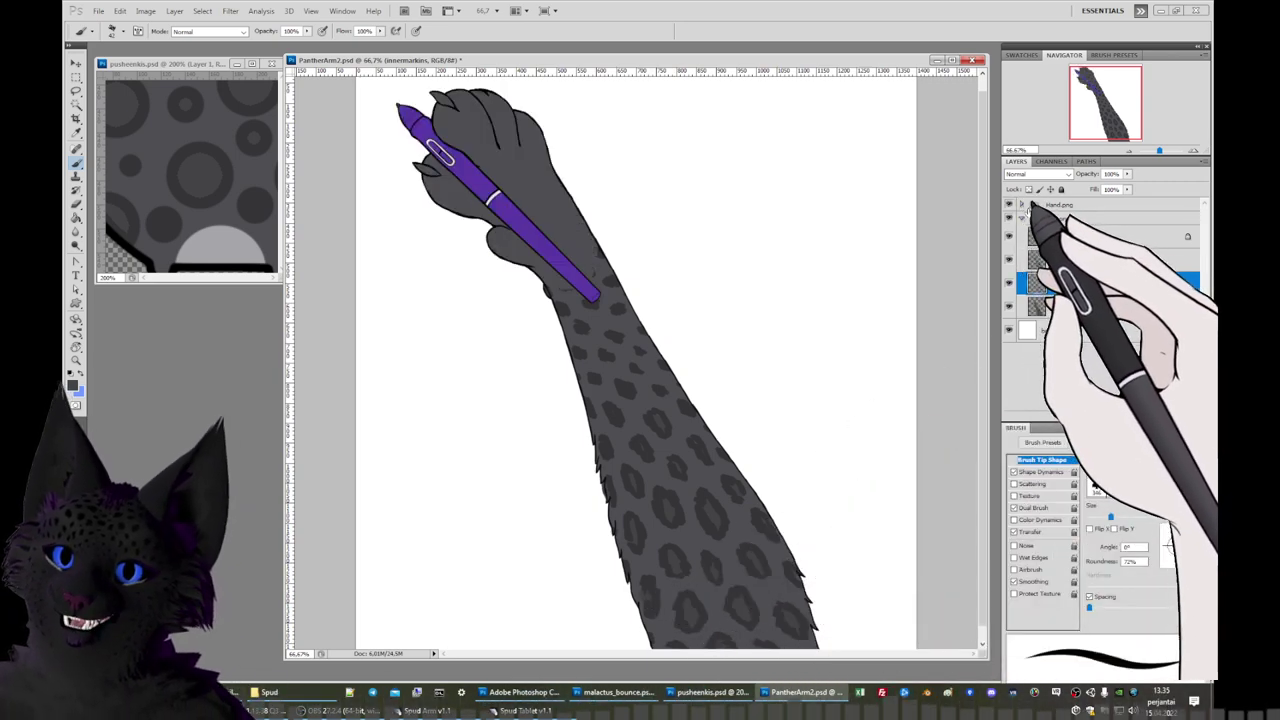
pyautogui.click(1021, 204)
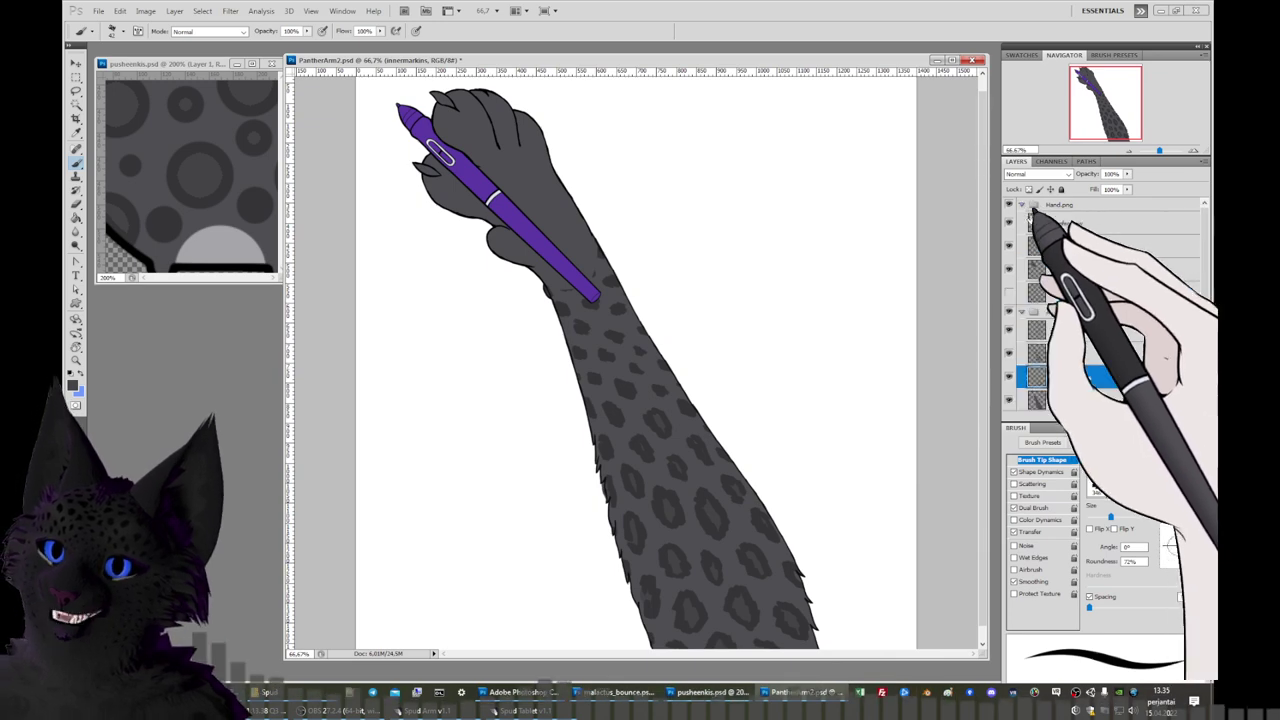
pyautogui.click(1090, 354)
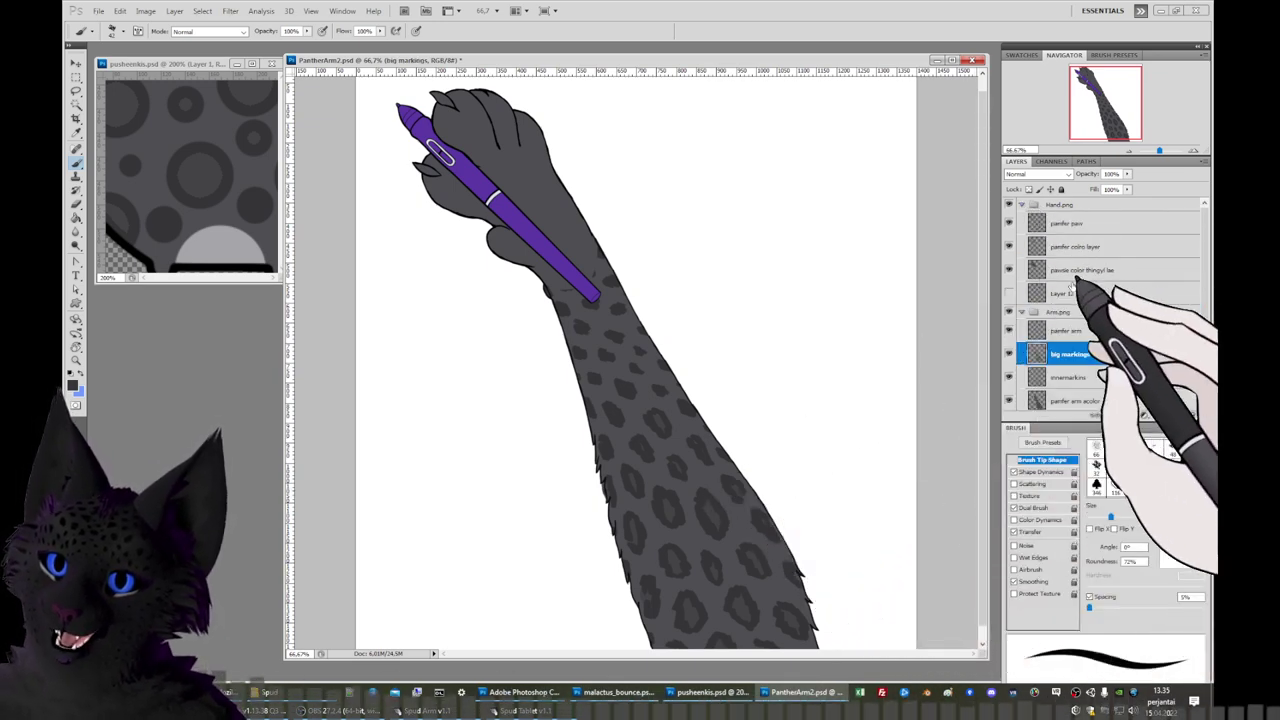
pyautogui.click(1009, 269)
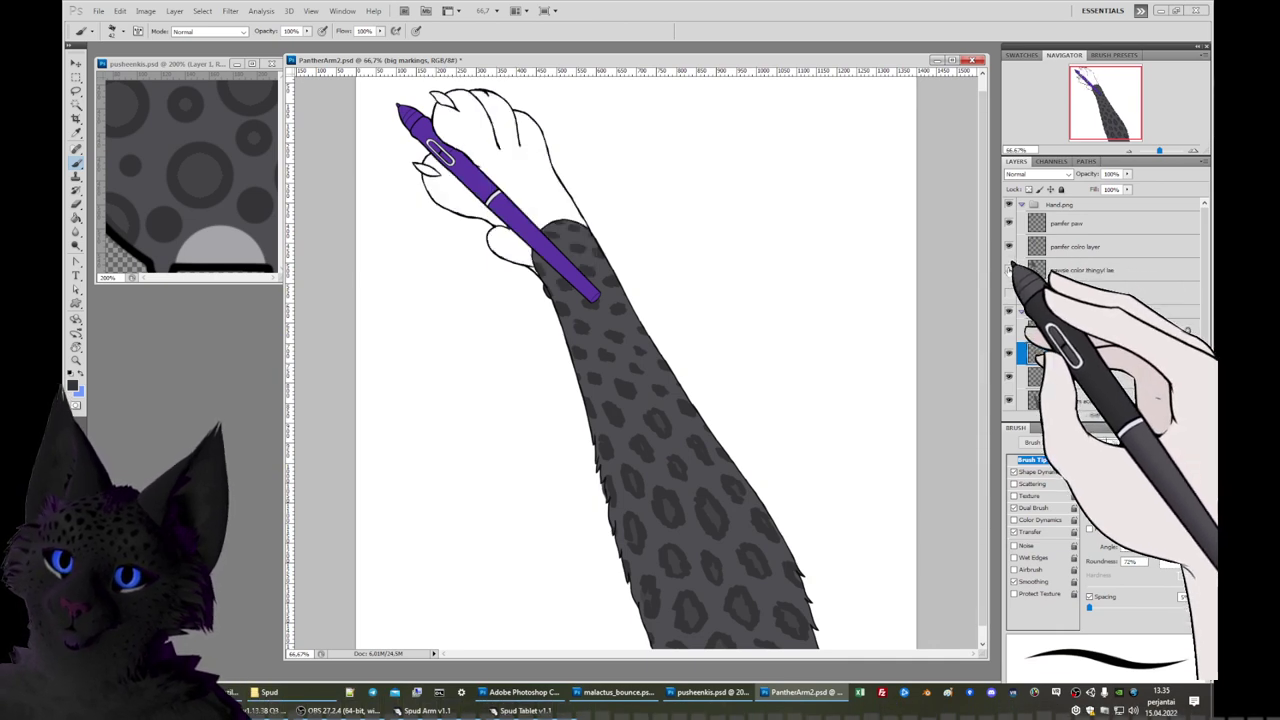
pyautogui.click(1009, 269)
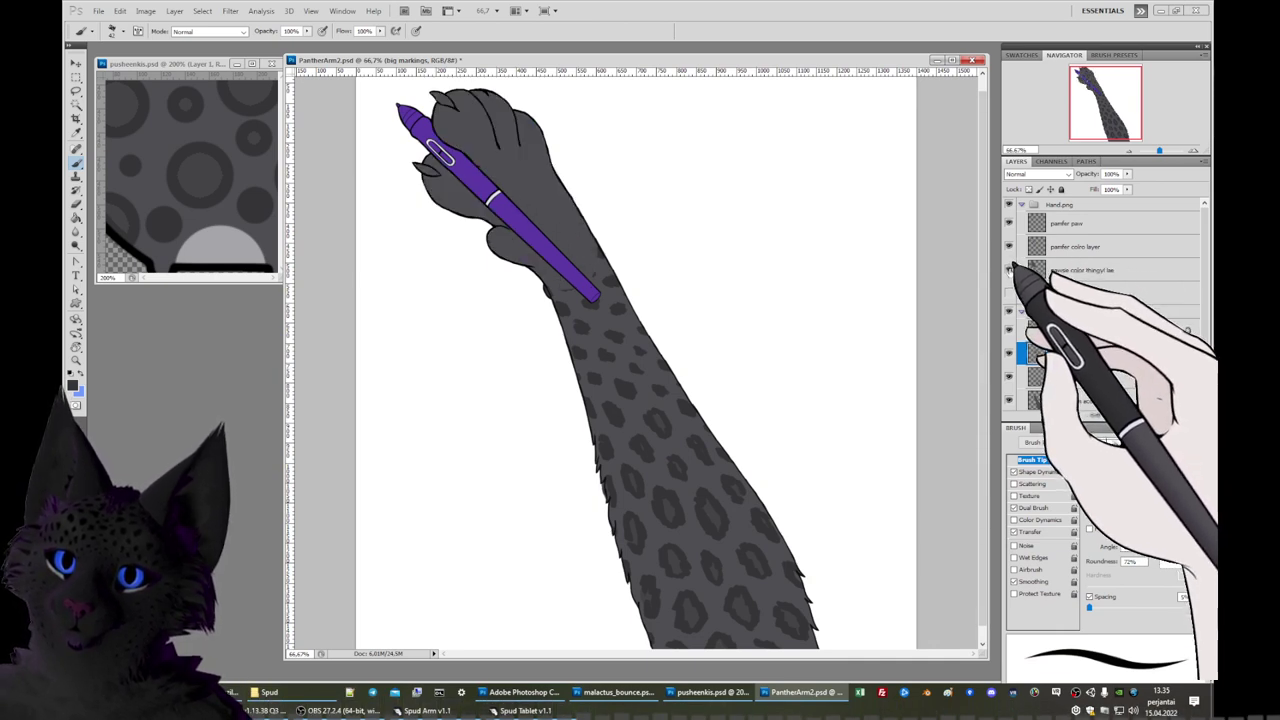
# Add a layer named spots above the paw's fill layer and paint small dark spots across the wrist and back of the paw.
pyautogui.click(1123, 269)
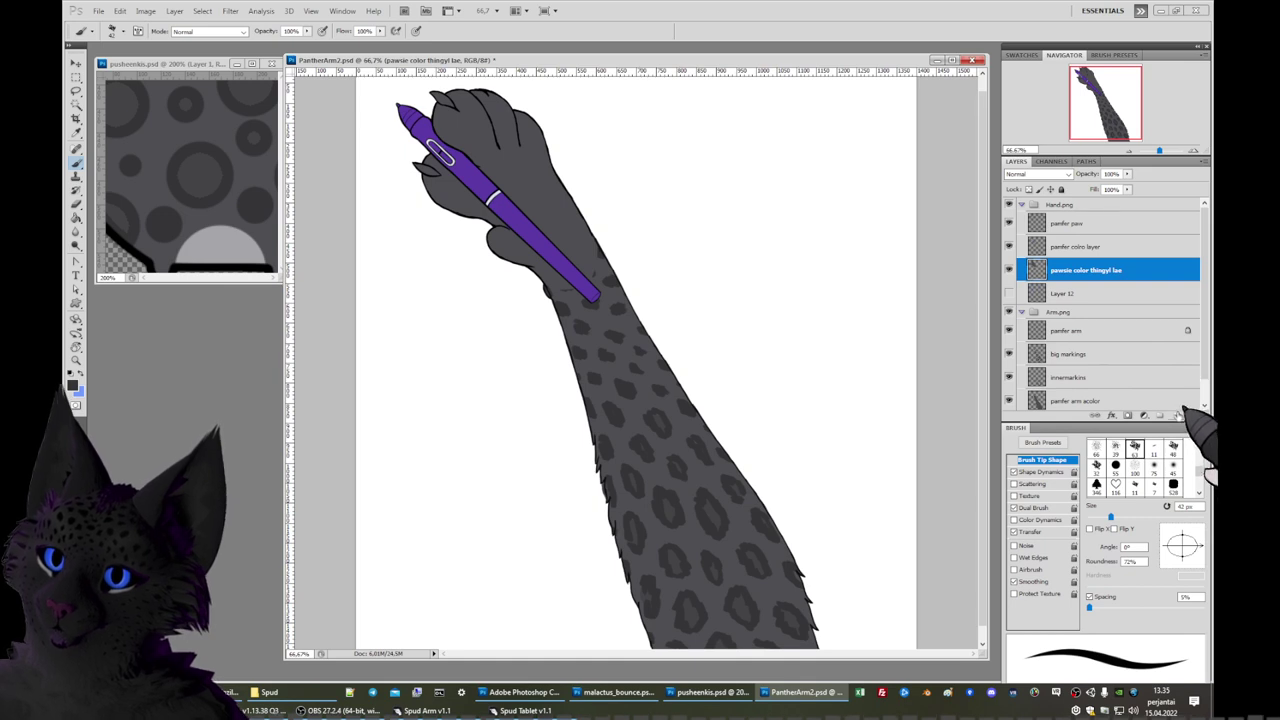
pyautogui.click(1177, 415)
pyautogui.doubleClick(1062, 270)
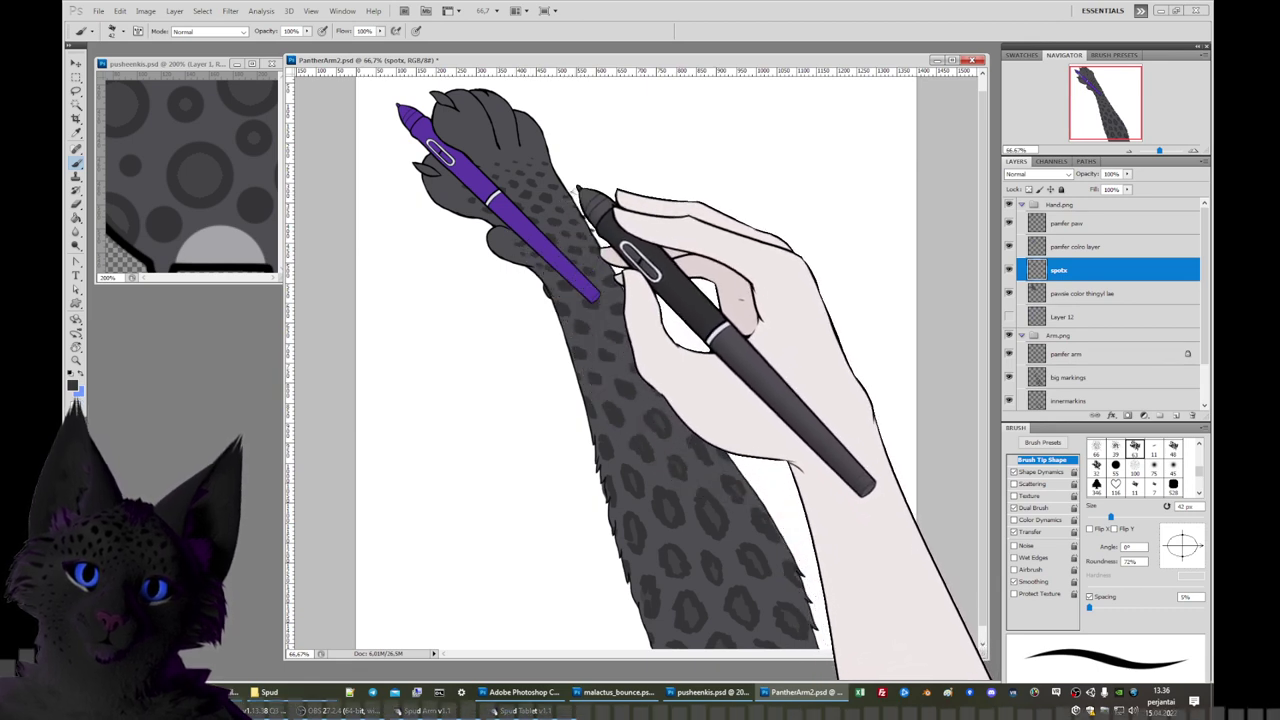
# Toggle the layer above spots to check that it holds the pen's fill, and rename it pen color.
pyautogui.click(1099, 378)
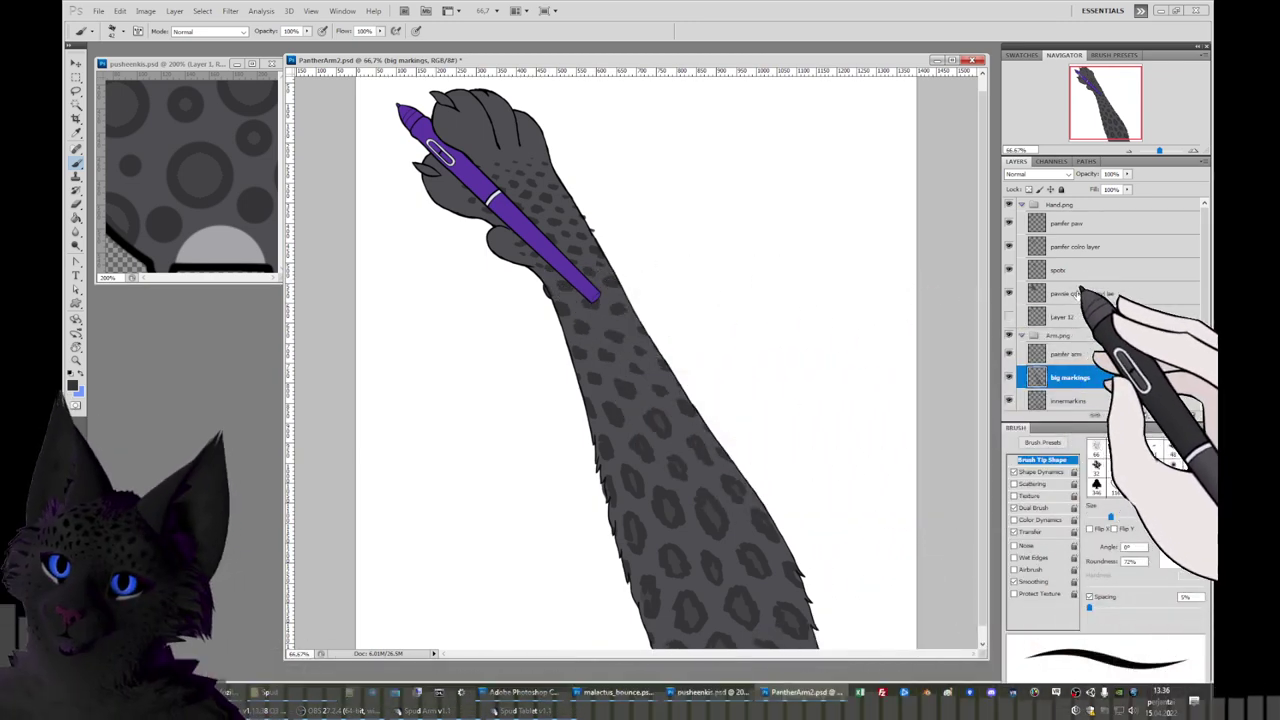
pyautogui.click(1080, 293)
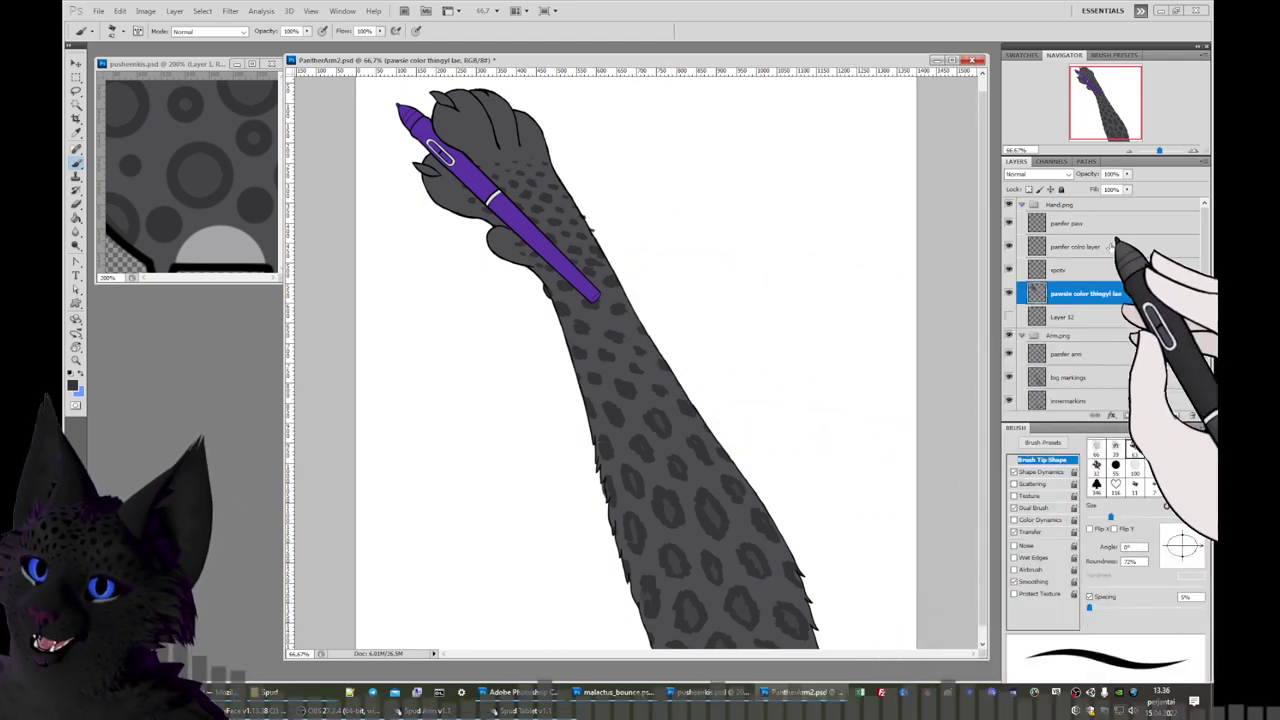
pyautogui.click(1010, 246)
pyautogui.click(1010, 246)
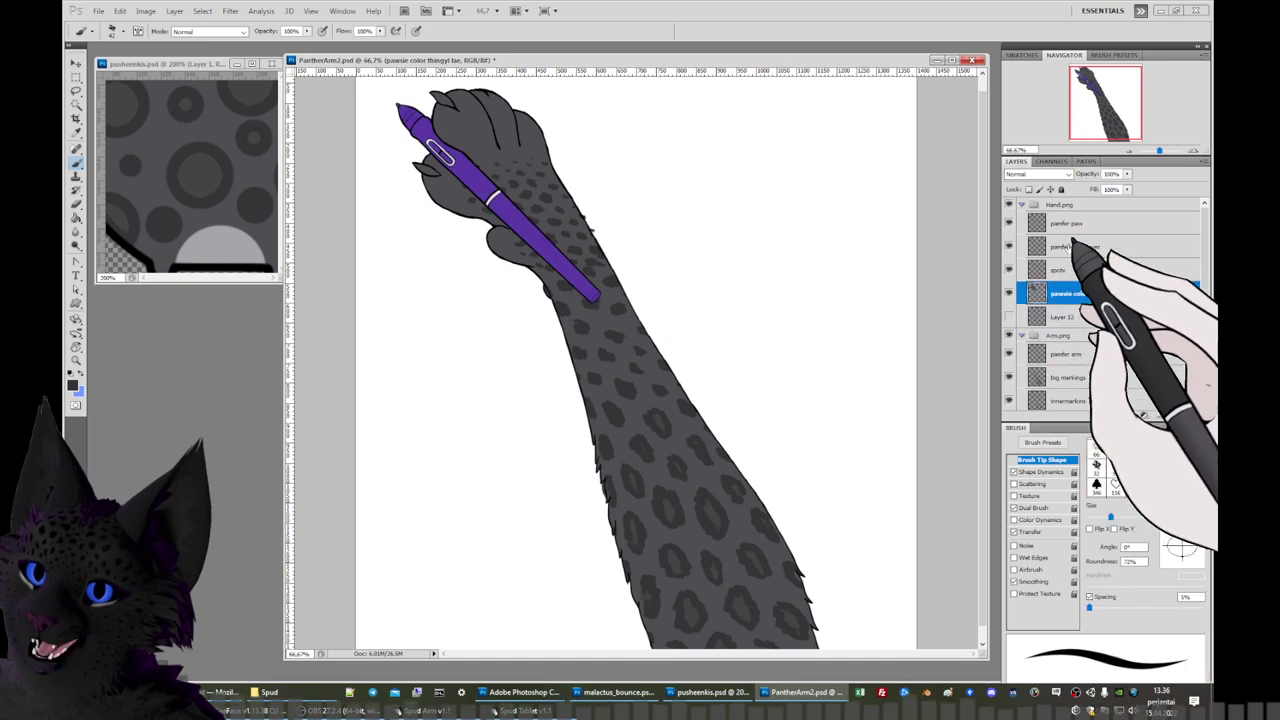
pyautogui.doubleClick(1077, 246)
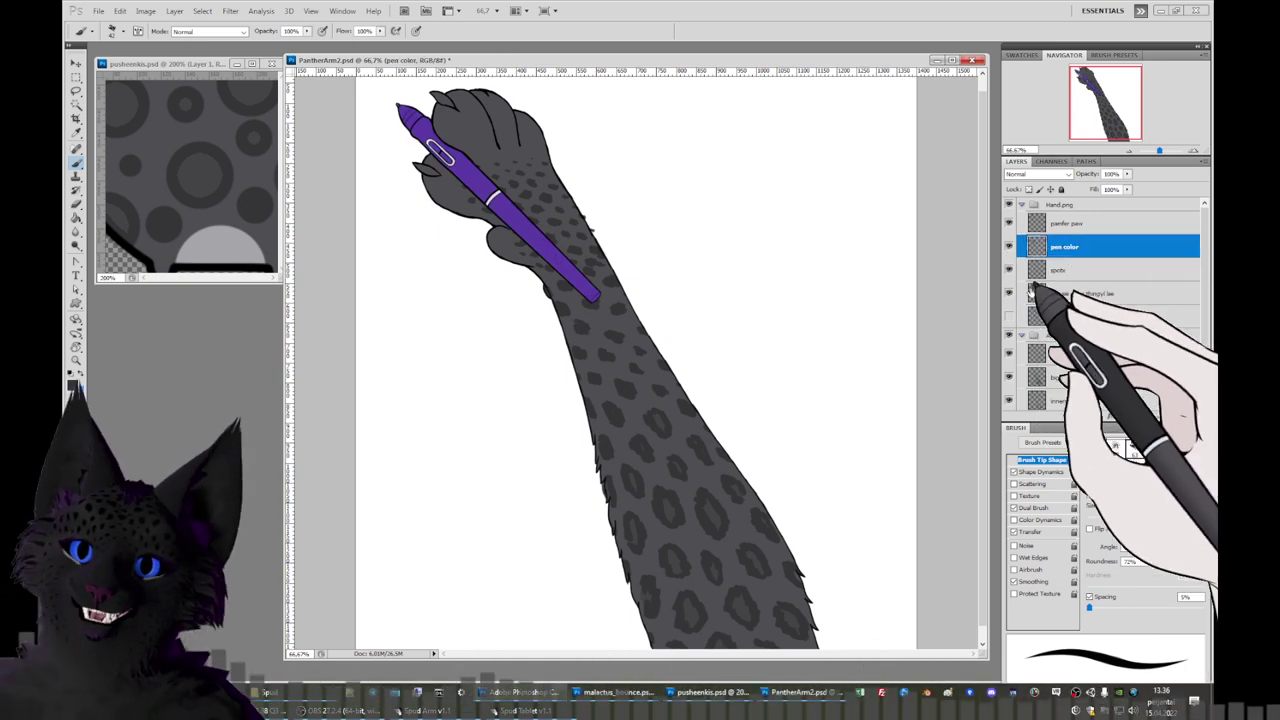
# Open Hue/Saturation on the pen color layer and try hue +18 and saturation -45 with slightly reduced lightness.
pyautogui.click(145, 10)
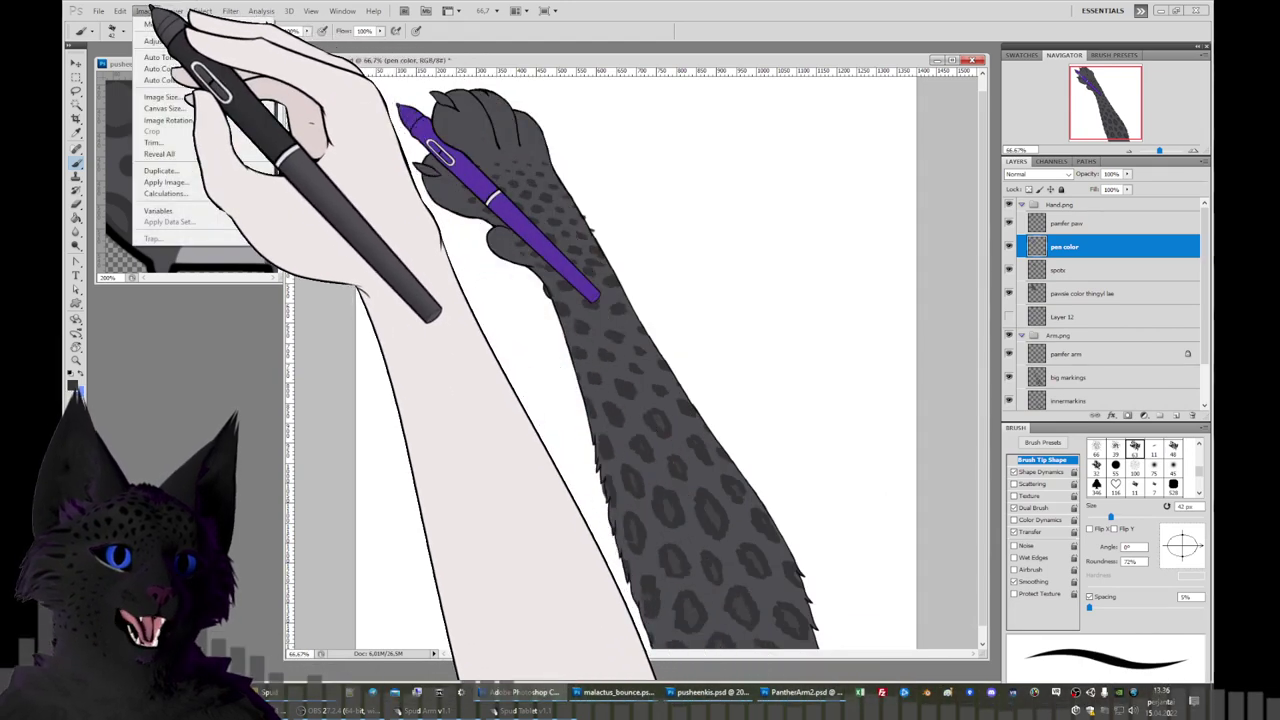
pyautogui.moveTo(230, 41)
pyautogui.click(366, 103)
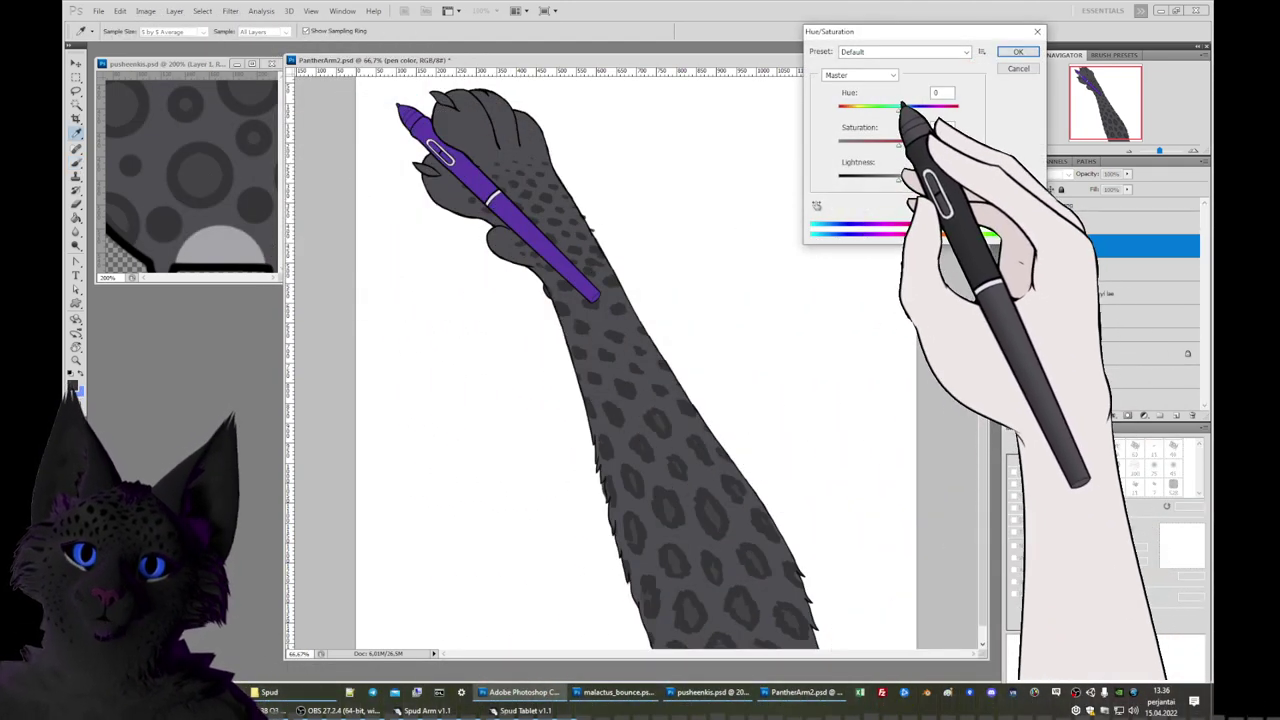
pyautogui.moveTo(903, 104)
pyautogui.mouseDown()
pyautogui.moveTo(845, 106)
pyautogui.moveTo(925, 106)
pyautogui.moveTo(910, 106)
pyautogui.mouseUp()
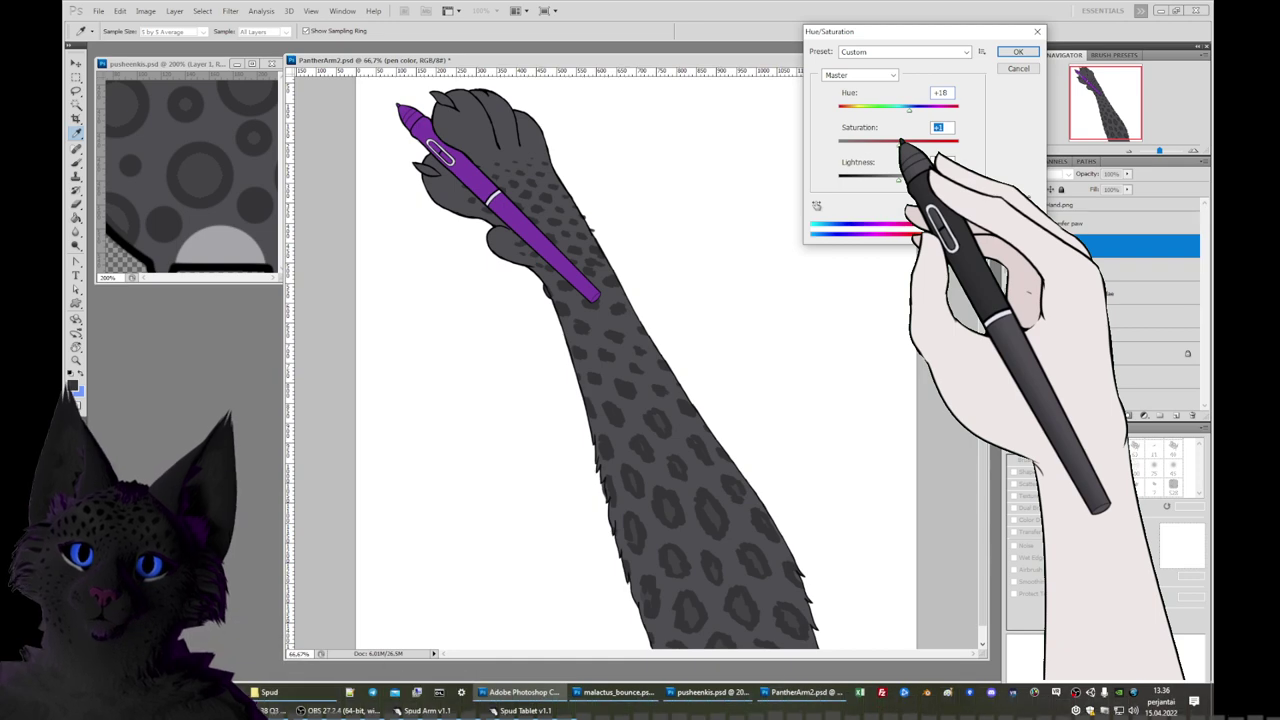
pyautogui.moveTo(903, 141); pyautogui.dragTo(895, 178)
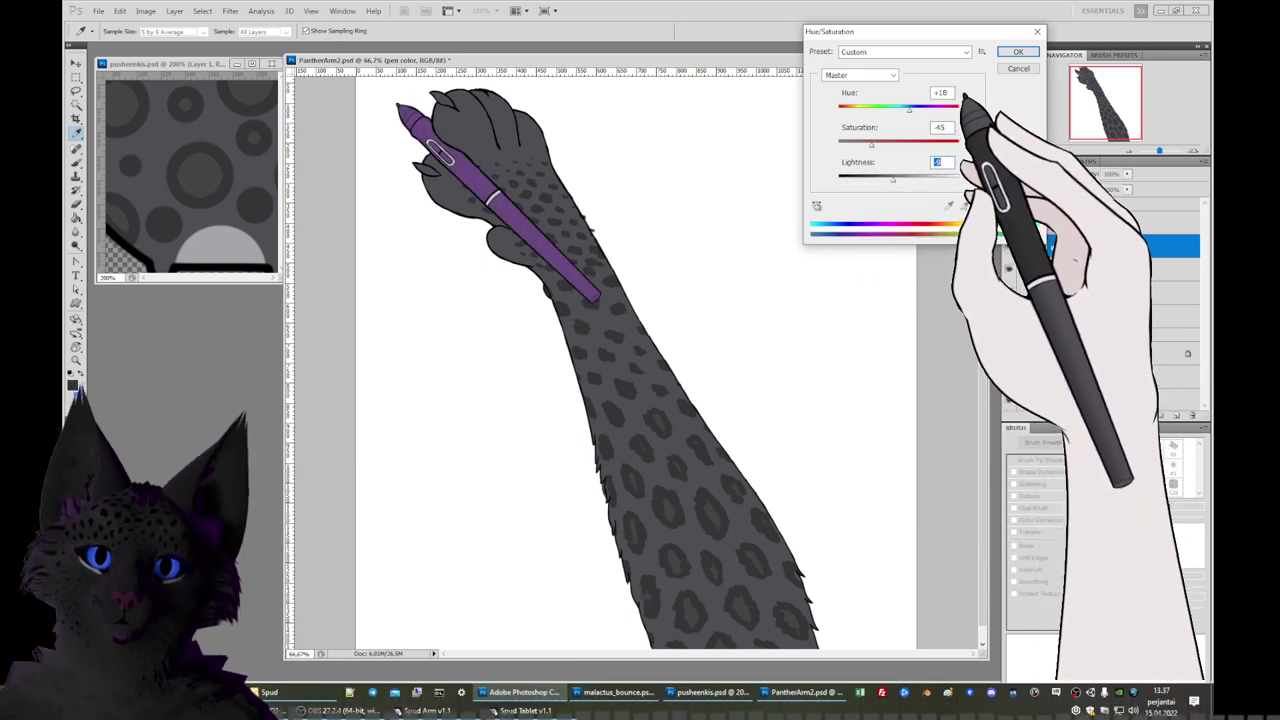
# Colorize the pen to near-black with saturation 0 and lightness about -62, apply the adjustment and return to the Brush tool.
pyautogui.click(1000, 196)
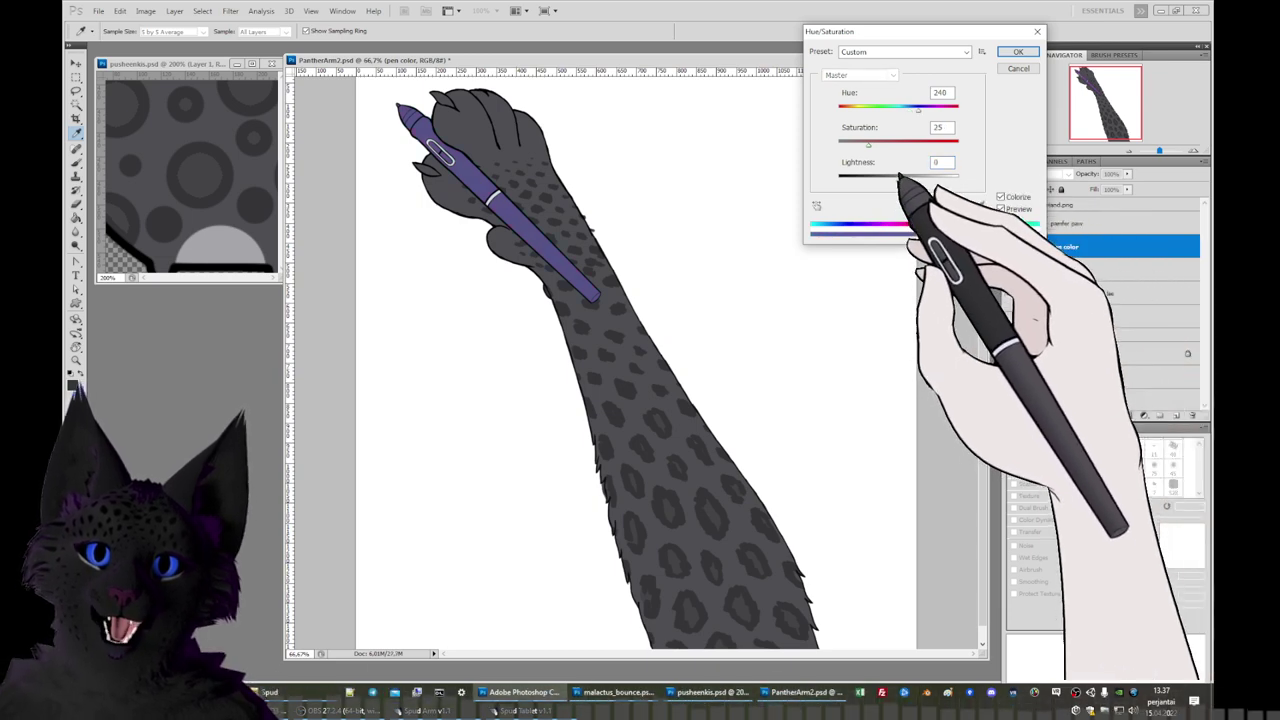
pyautogui.moveTo(868, 143); pyautogui.dragTo(839, 143)
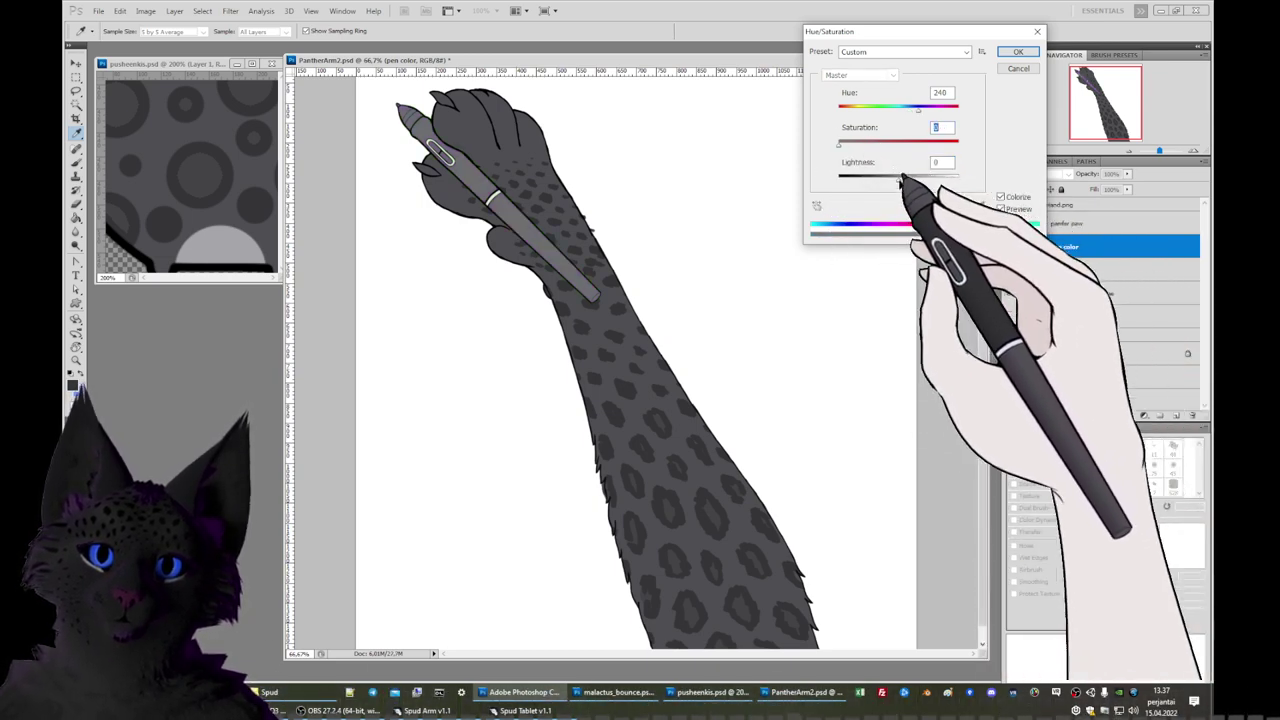
pyautogui.moveTo(900, 177); pyautogui.dragTo(867, 177)
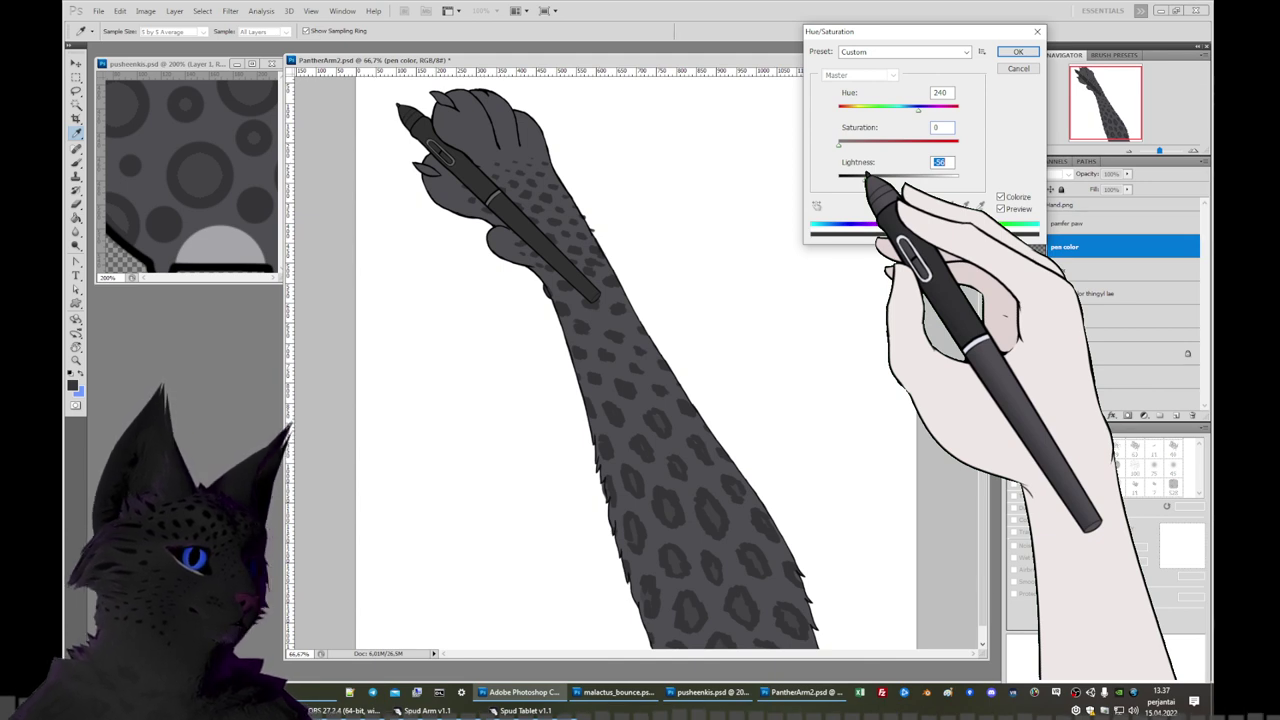
pyautogui.moveTo(867, 177); pyautogui.dragTo(864, 177)
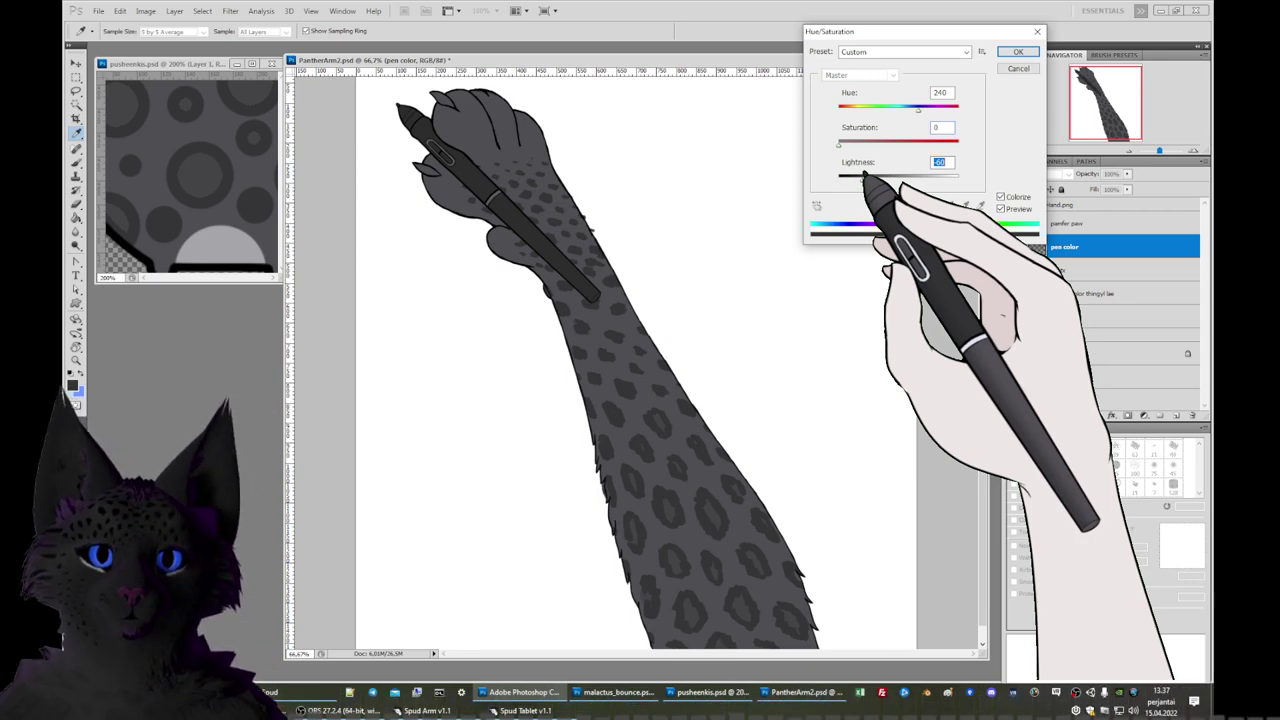
pyautogui.moveTo(865, 177)
pyautogui.mouseDown()
pyautogui.moveTo(891, 177)
pyautogui.moveTo(838, 176)
pyautogui.moveTo(1004, 177)
pyautogui.mouseUp()
pyautogui.moveTo(898, 175); pyautogui.dragTo(866, 176)
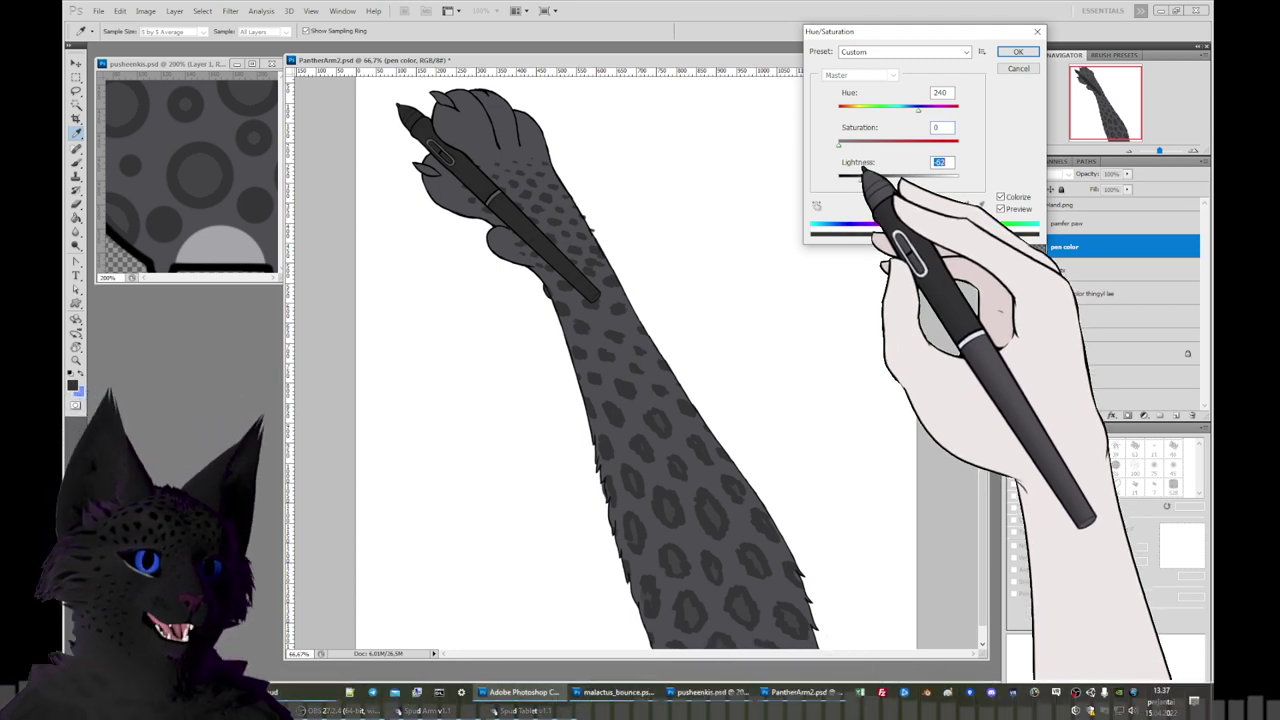
pyautogui.click(1018, 51)
pyautogui.press('b')
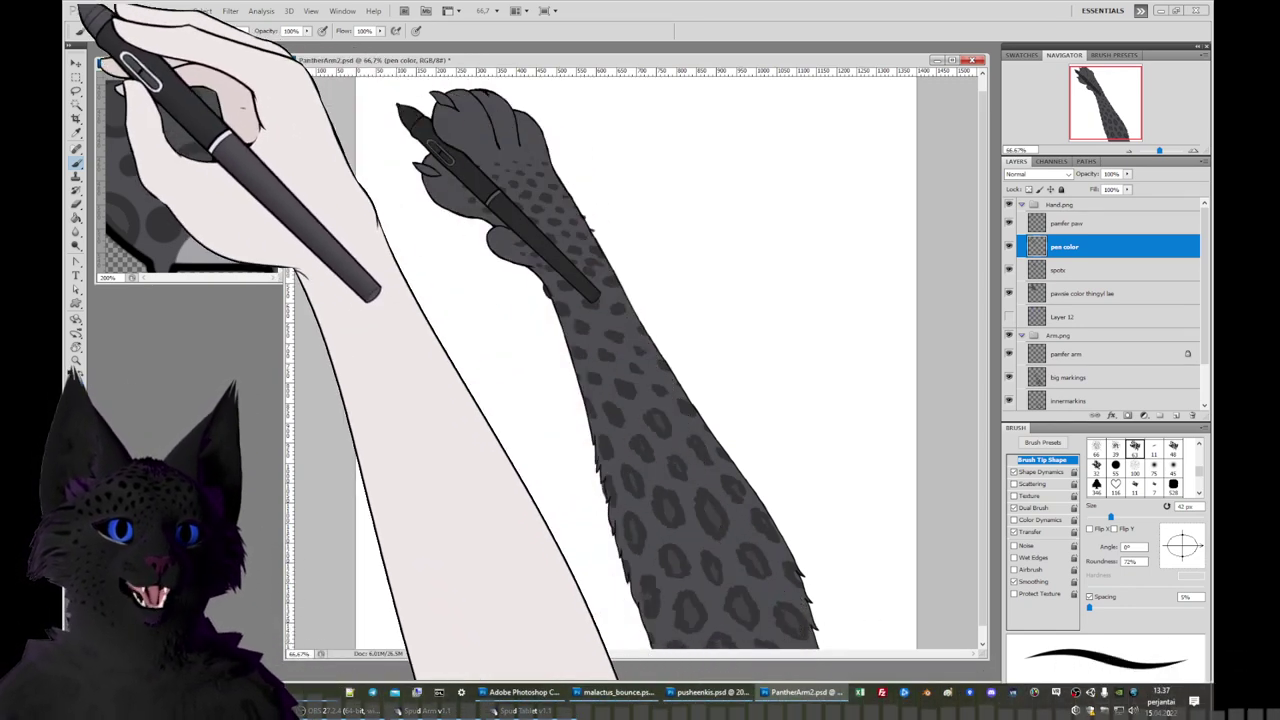
# Save the artwork as a new file named PantherArm3.psd.
pyautogui.click(99, 10)
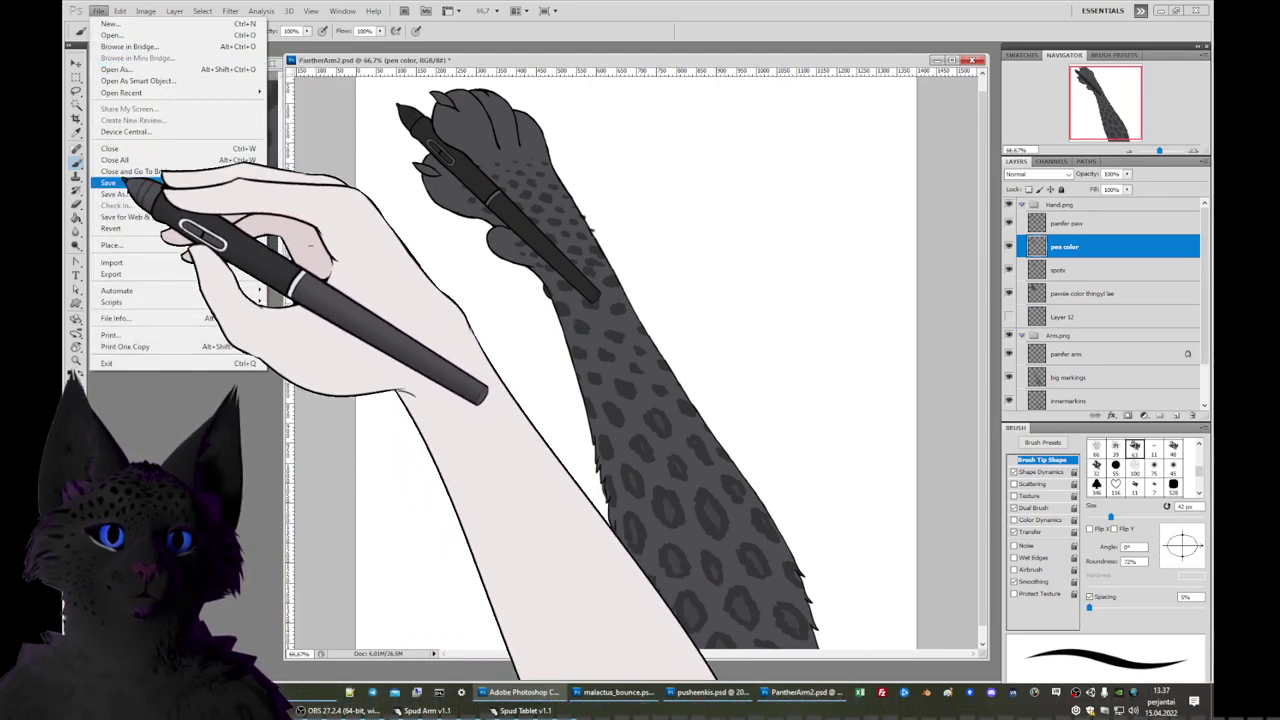
pyautogui.click(115, 194)
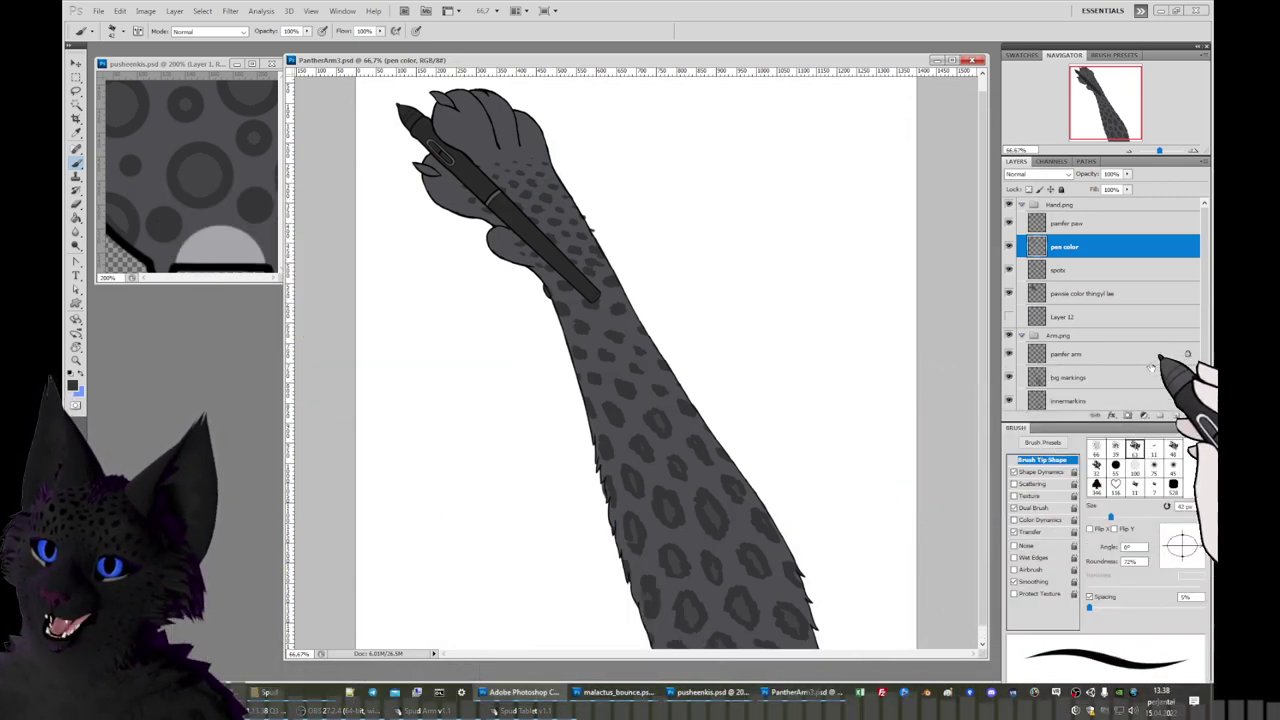
# Select the area outside the arm with the Magic Wand on panfer arm acolor, carry the selection to the innermarkins layer, and deselect.
pyautogui.click(1098, 400)
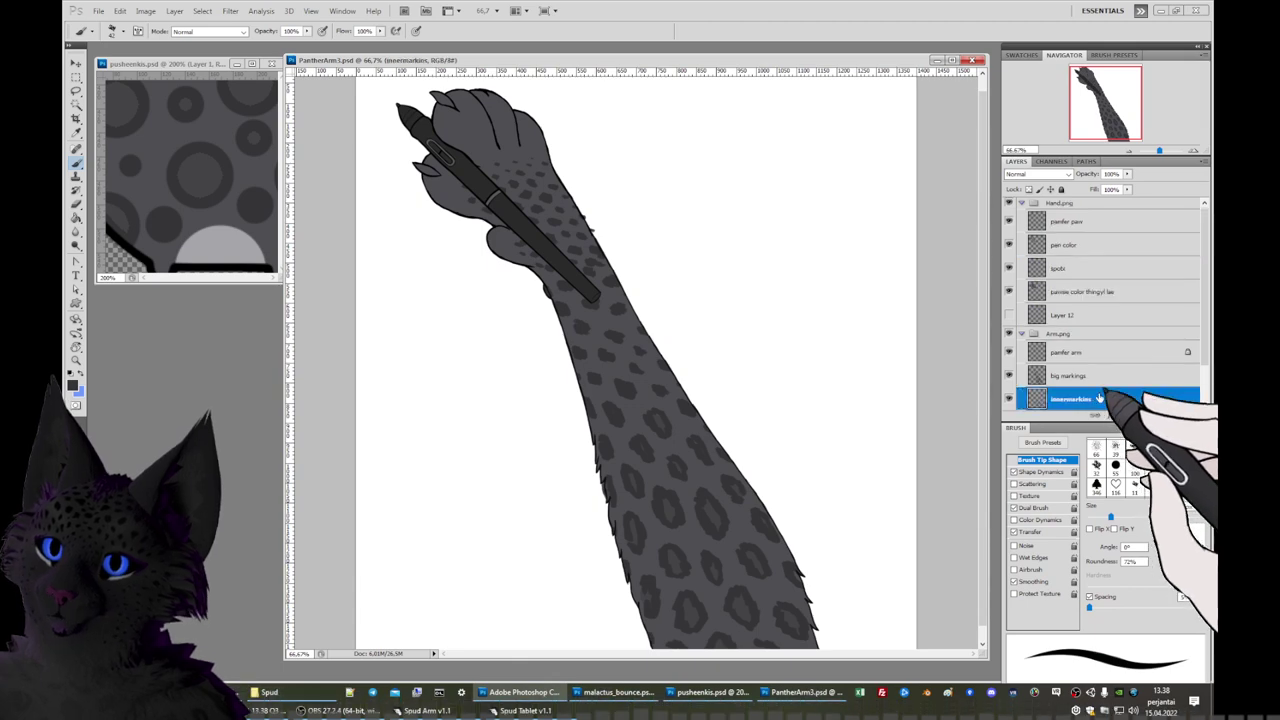
pyautogui.scroll(-2, 1130, 380)
pyautogui.click(1131, 377)
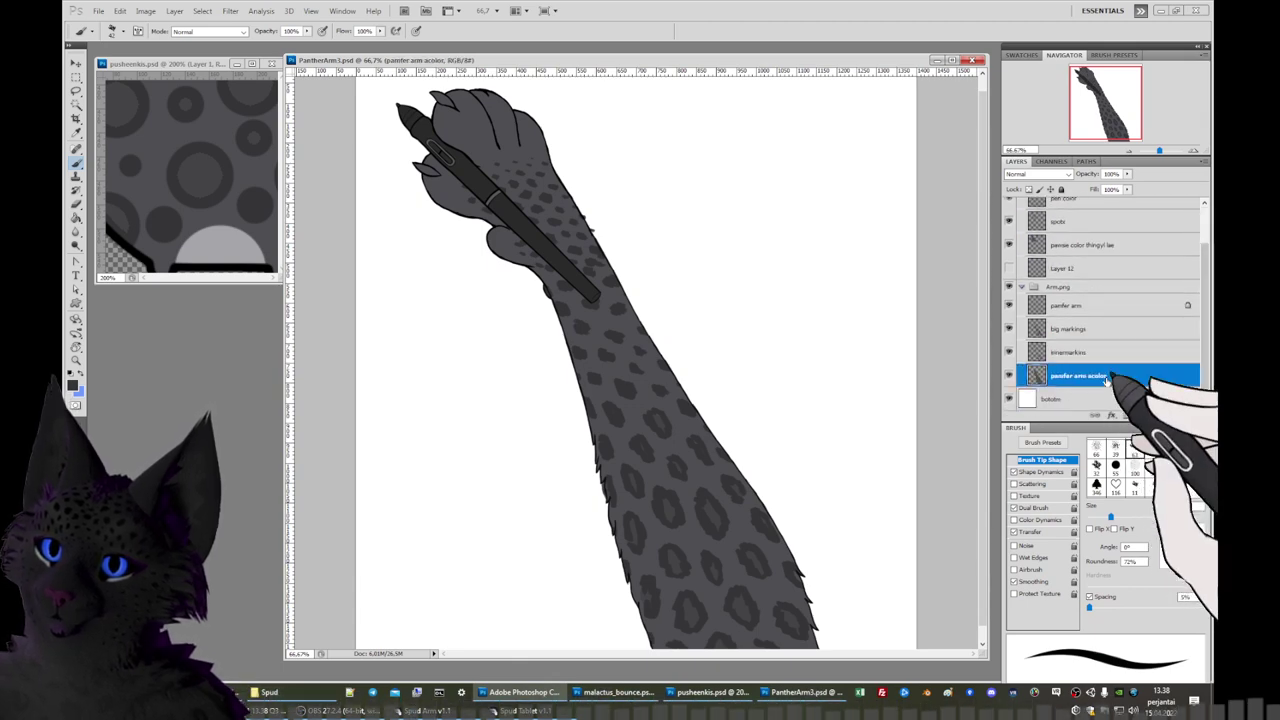
pyautogui.click(76, 102)
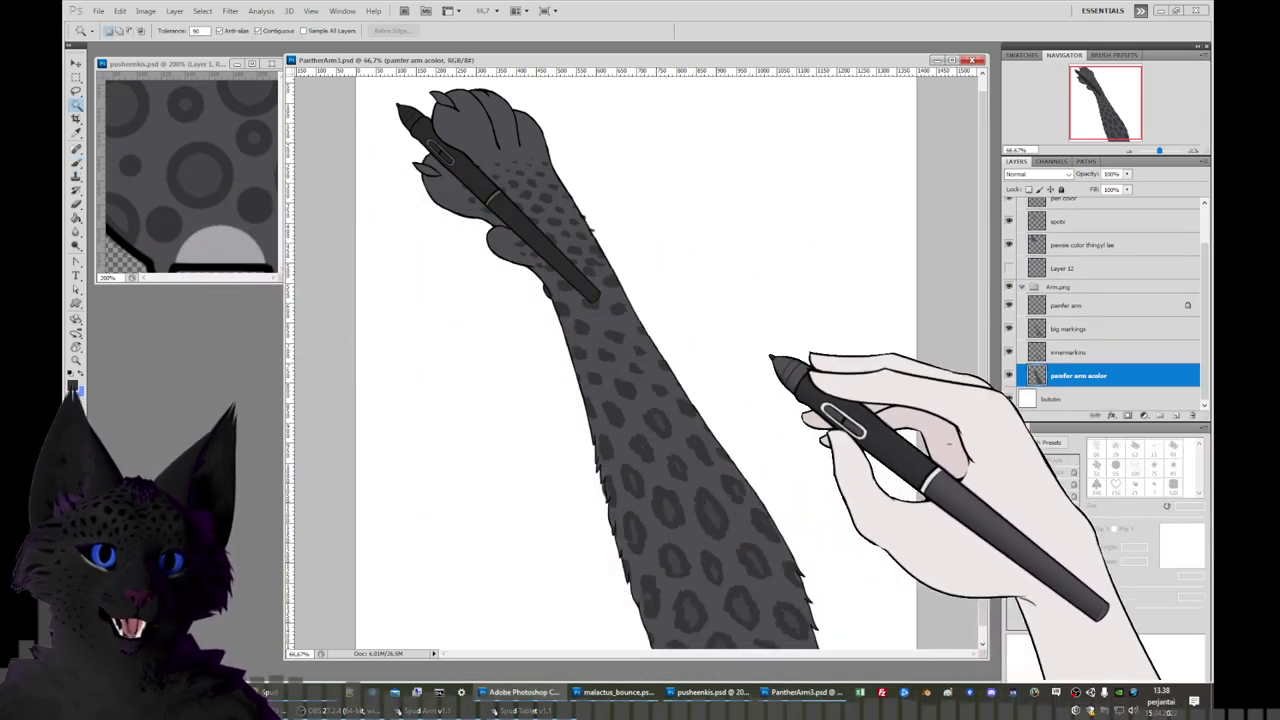
pyautogui.click(858, 365)
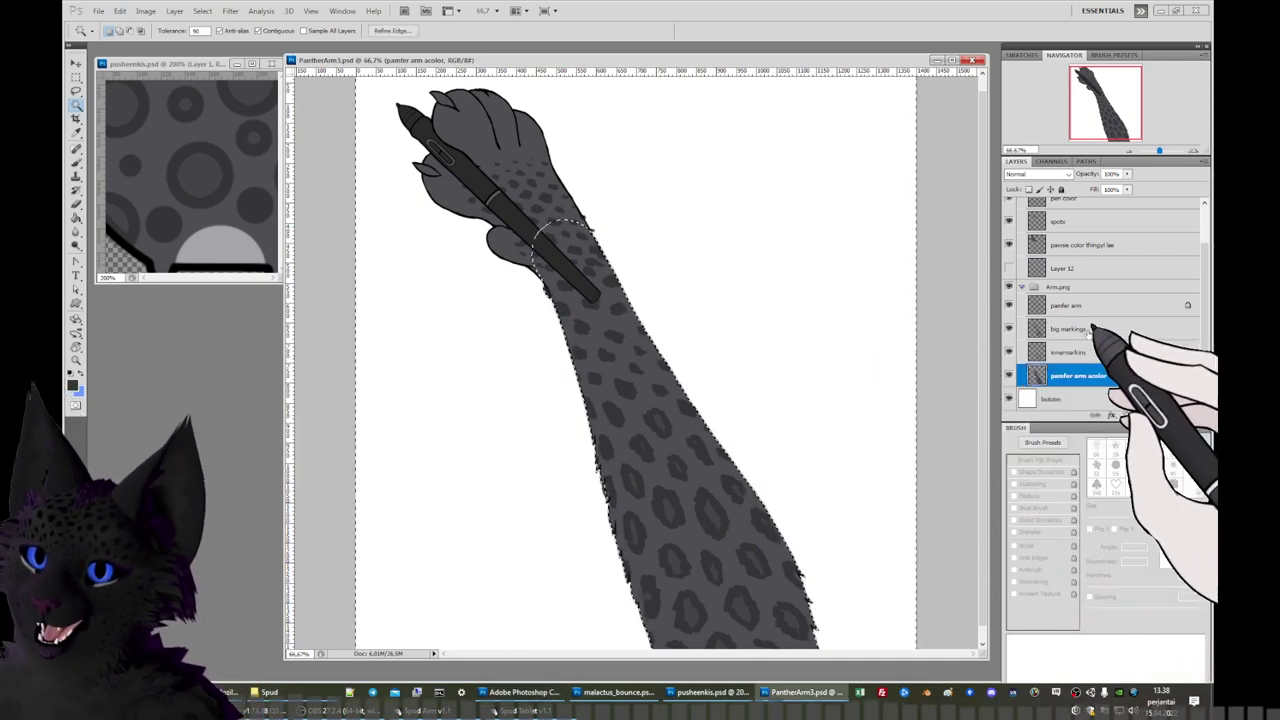
pyautogui.click(1080, 351)
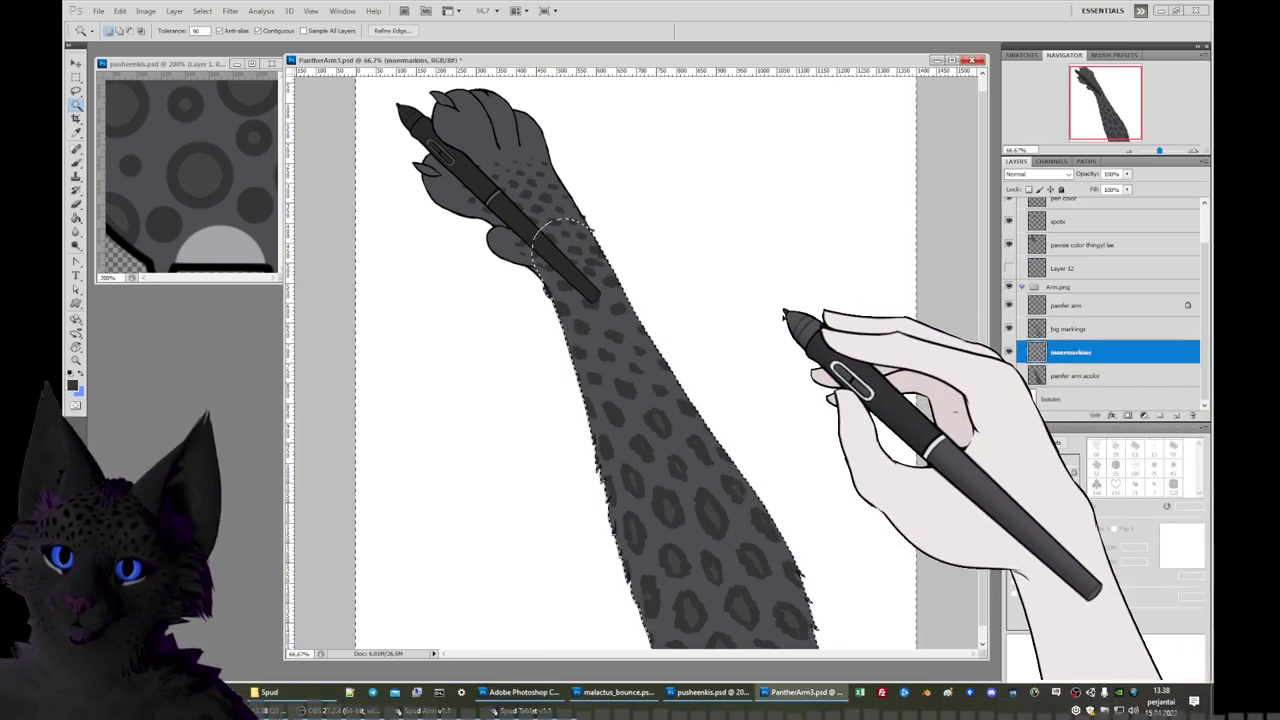
pyautogui.hotkey('ctrl', 'd')
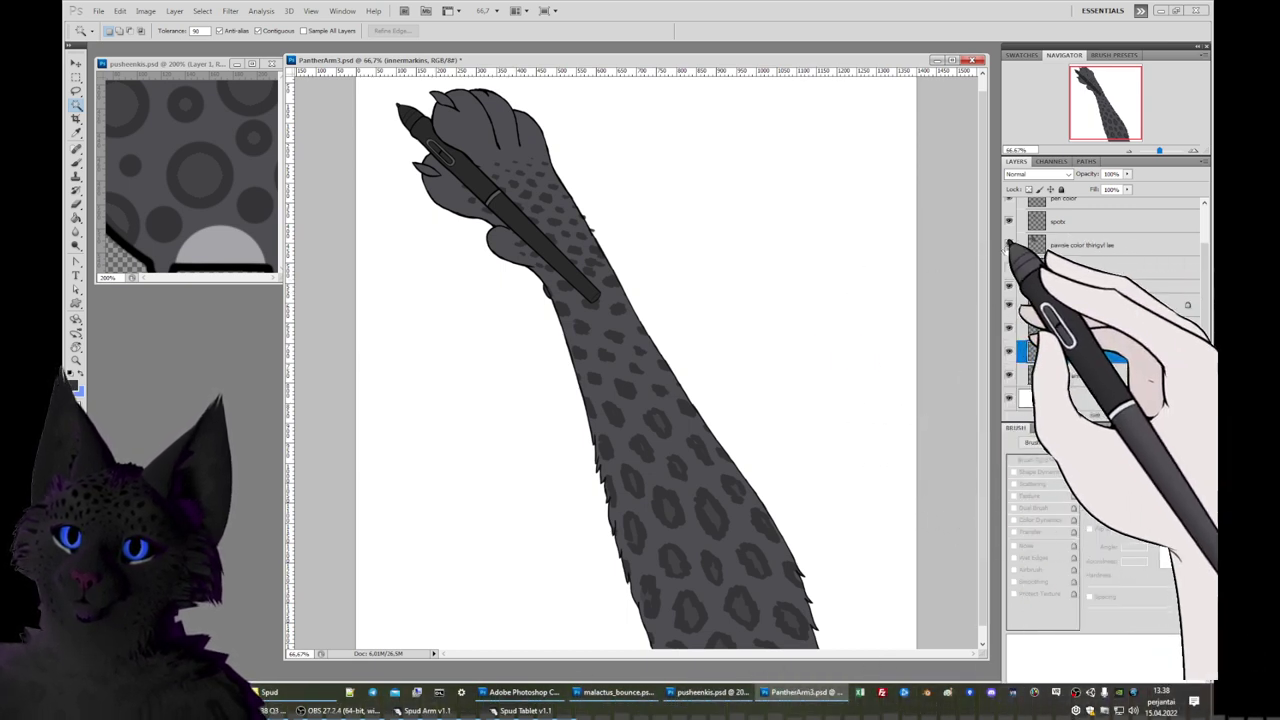
# Make the pawsie color layer active and ready the Brush tool for close-up painting on the paw at 200%.
pyautogui.click(1086, 246)
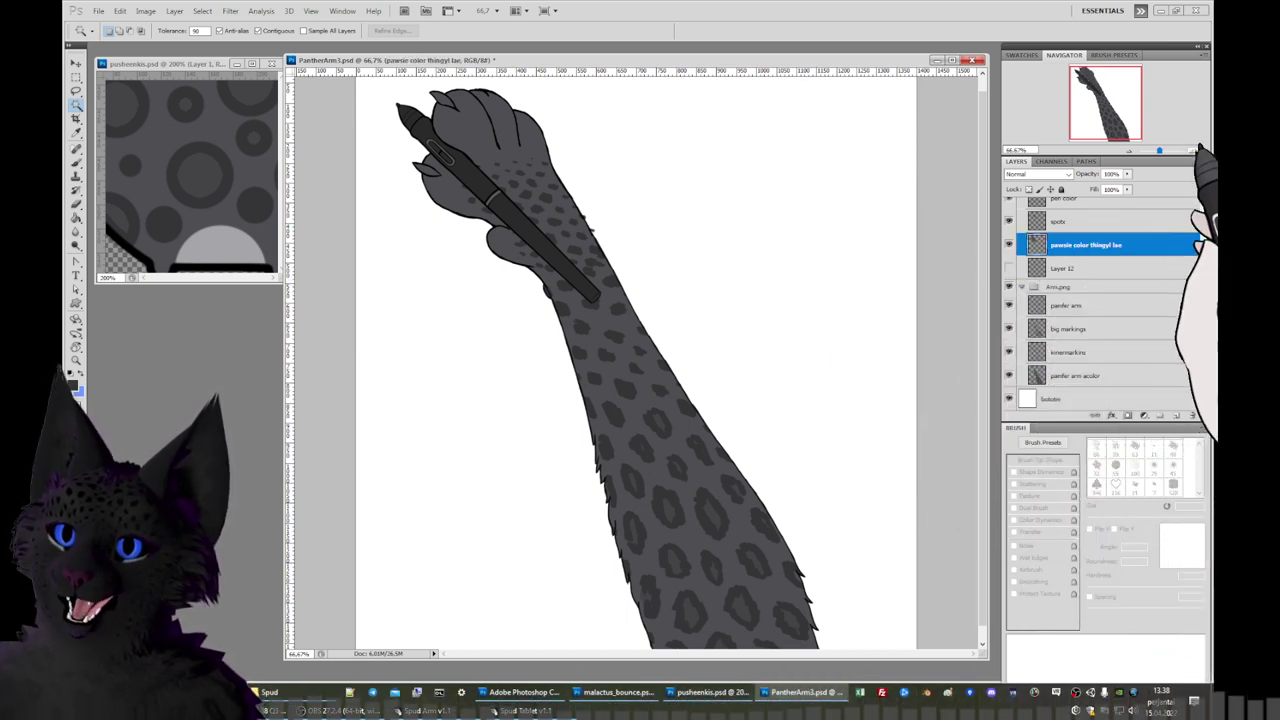
pyautogui.click(1193, 150)
pyautogui.moveTo(1105, 100); pyautogui.dragTo(1085, 77)
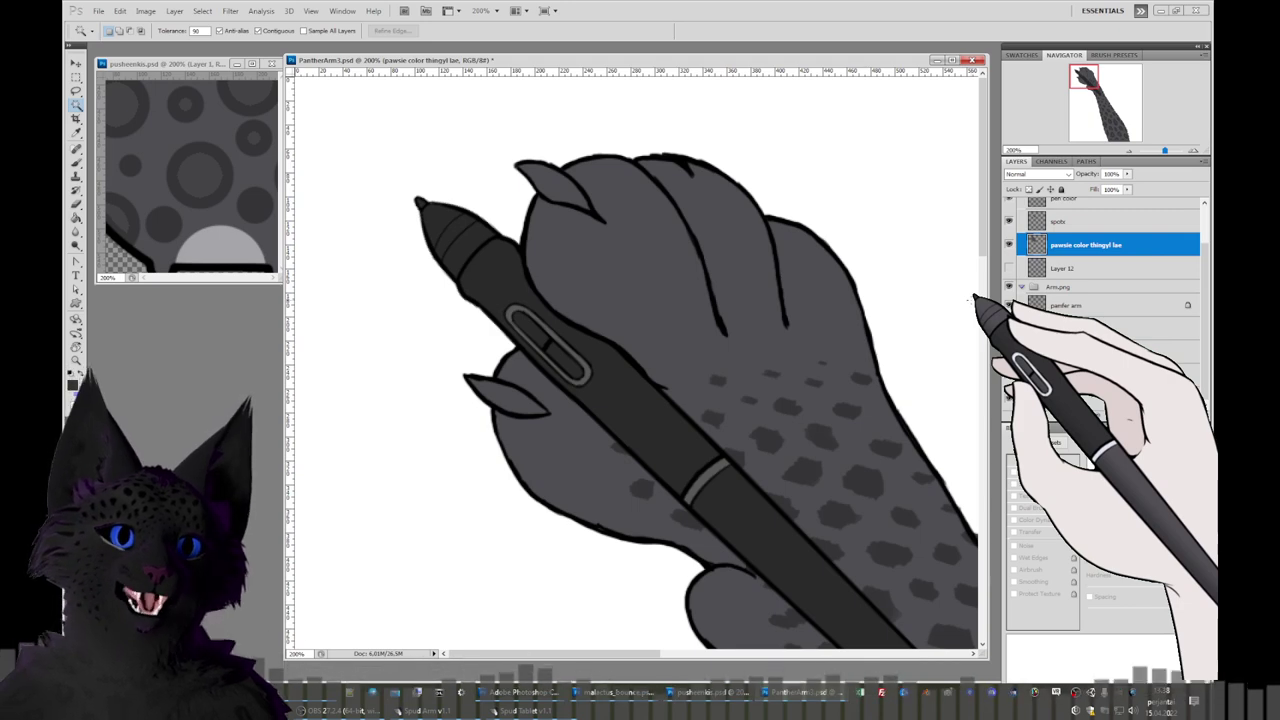
pyautogui.click(75, 163)
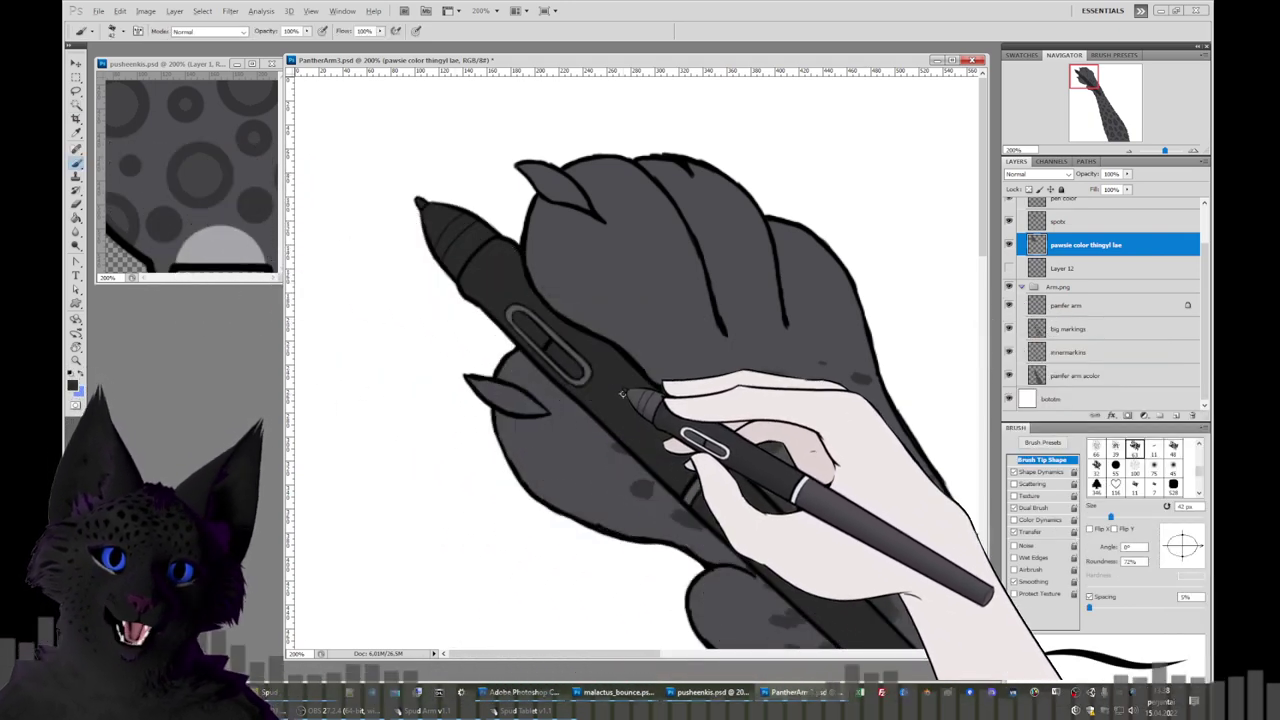
# Choose the hard round brush with 1% spacing and lock the transparent pixels of the pawsie color layer.
pyautogui.rightClick(700, 405)
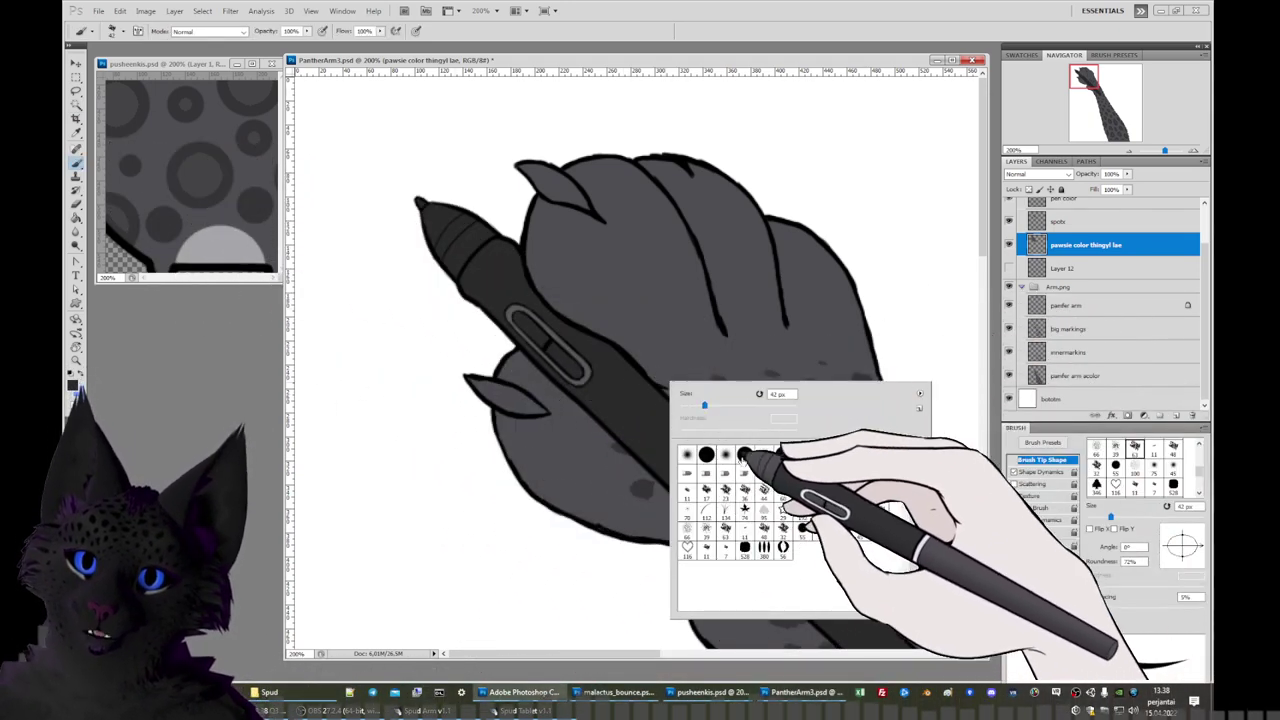
pyautogui.click(744, 455)
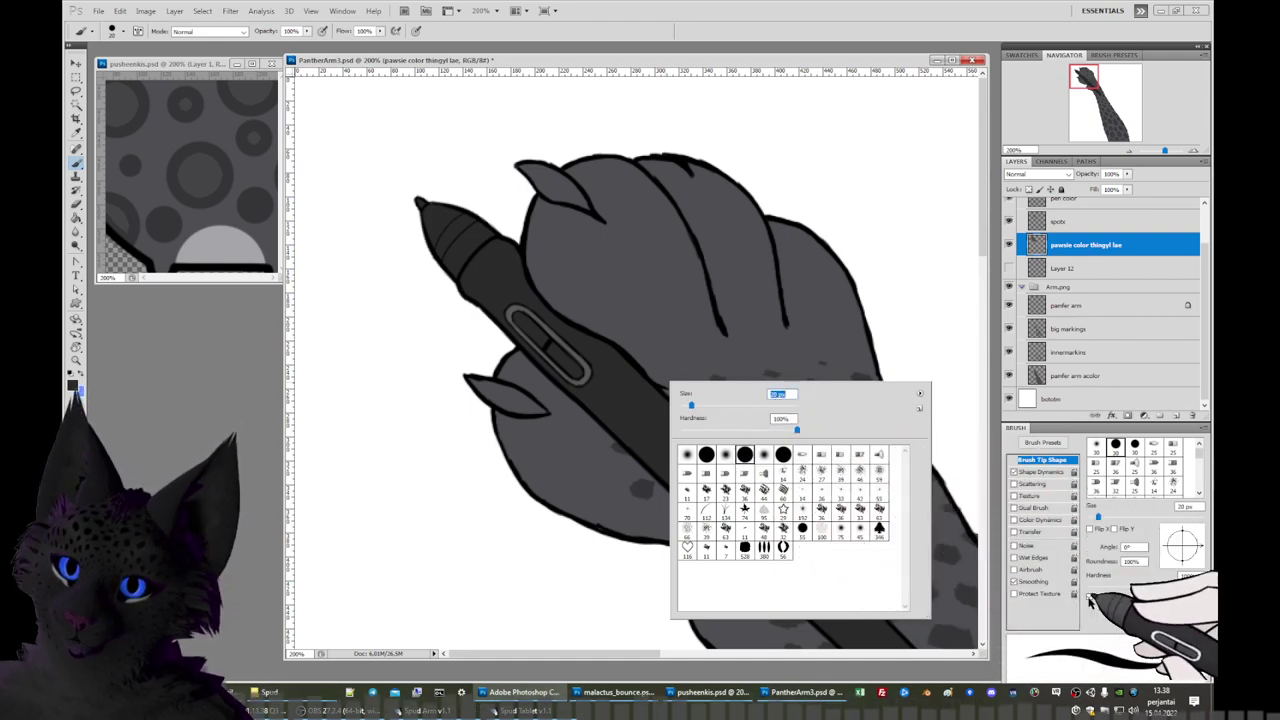
pyautogui.click(1090, 600)
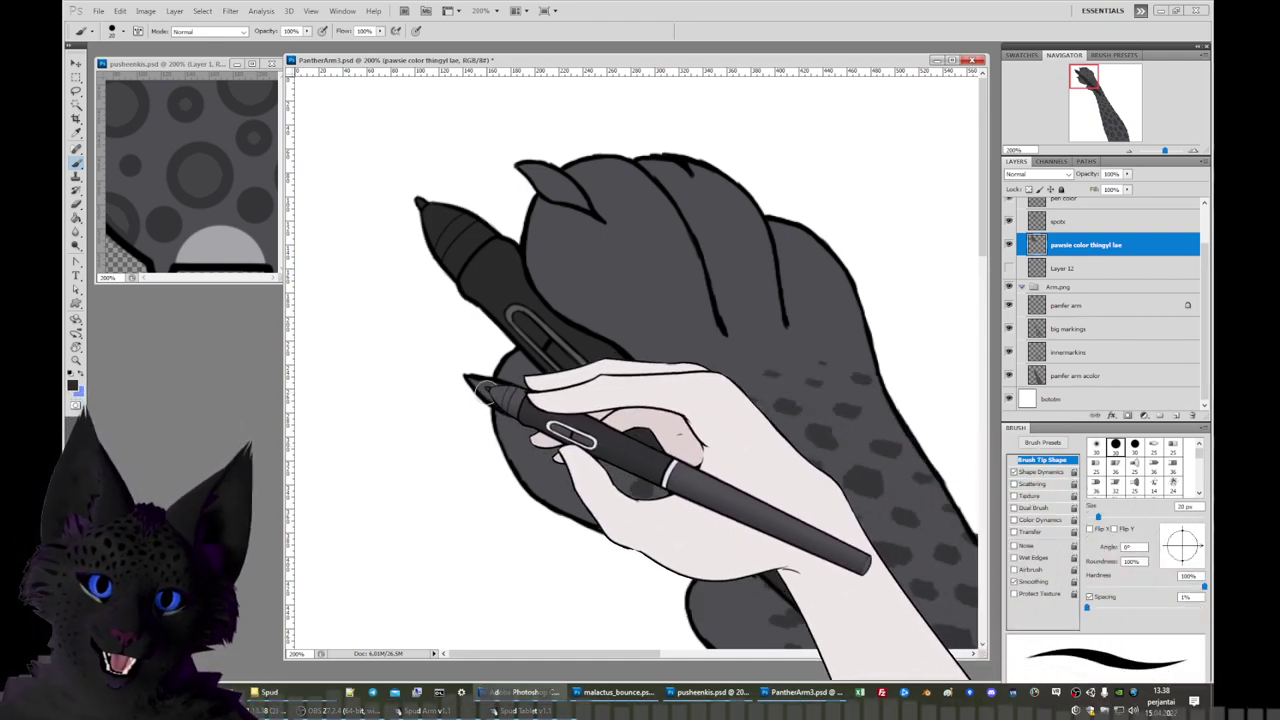
pyautogui.click(1029, 189)
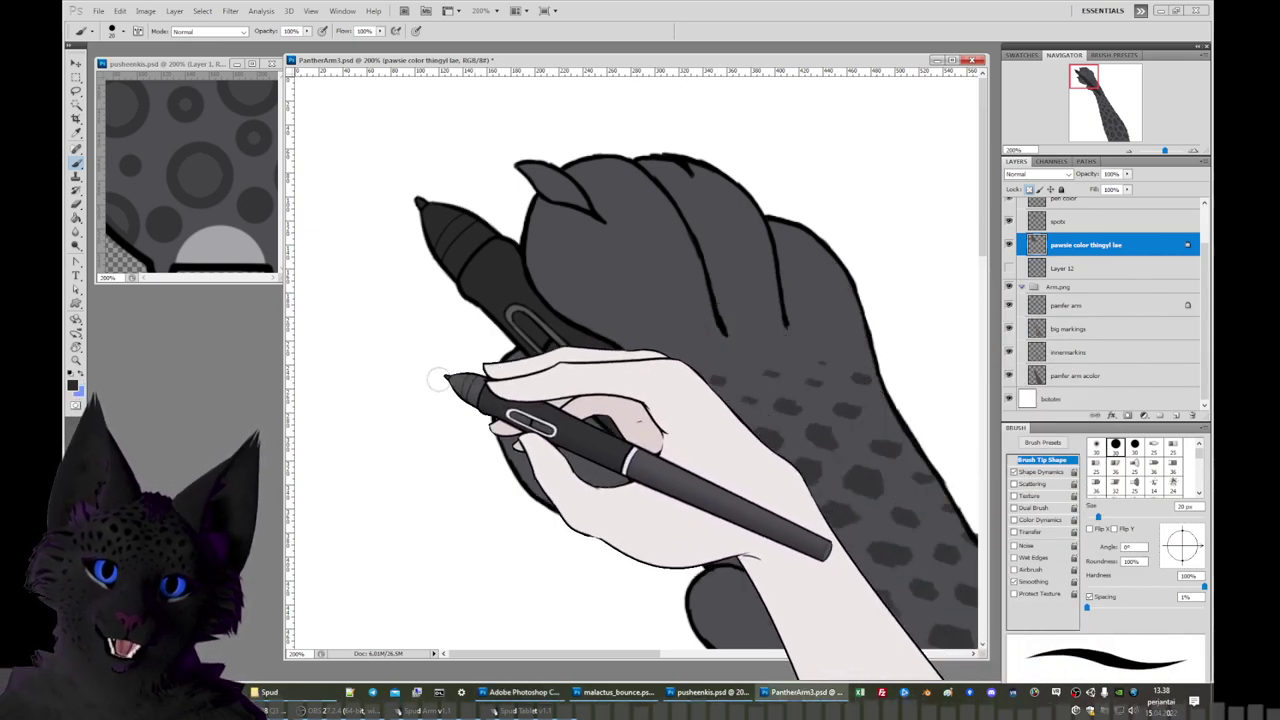
# Set the foreground colour to a dark olive and paint both of the paw's claws with it.
pyautogui.click(72, 384)
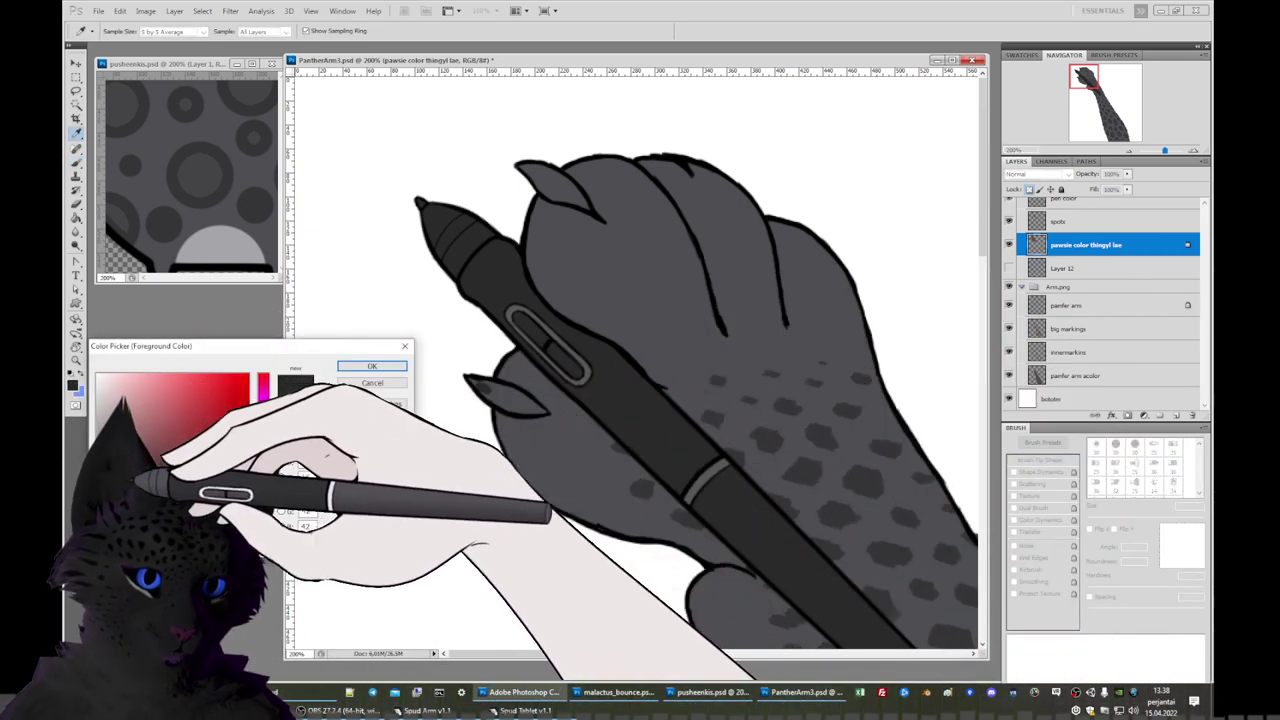
pyautogui.moveTo(263, 430); pyautogui.dragTo(263, 500)
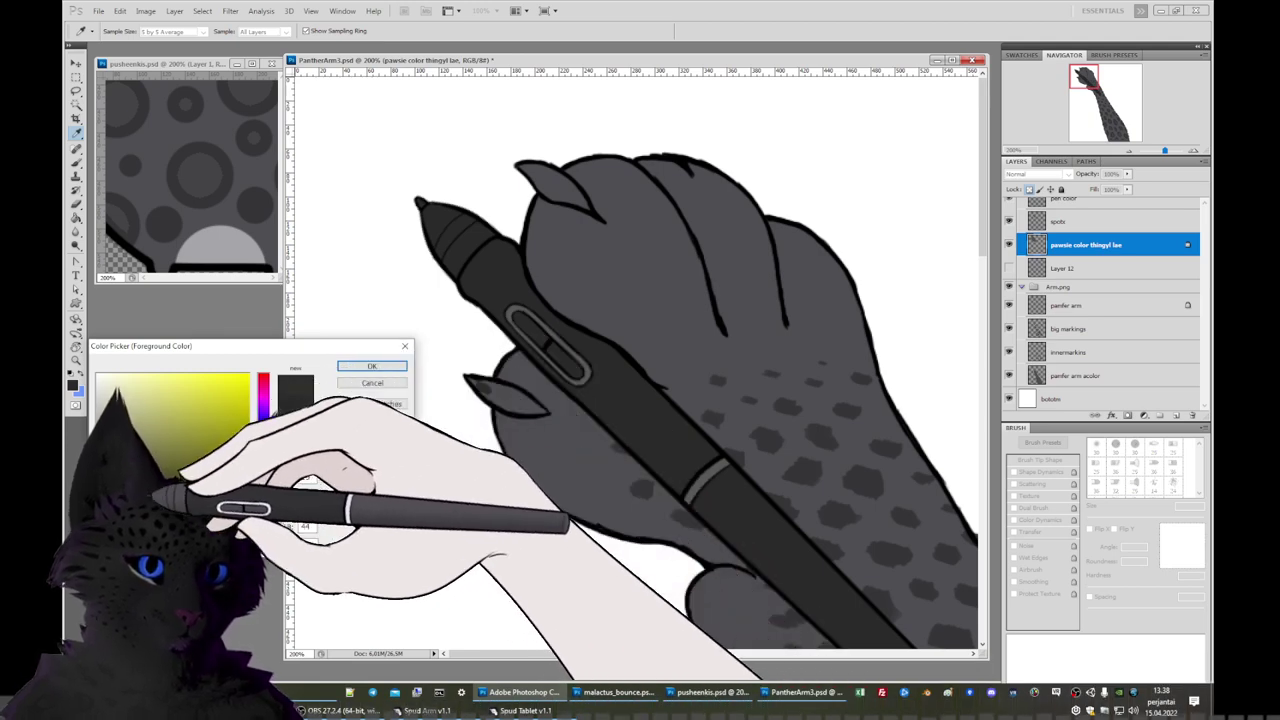
pyautogui.click(345, 367)
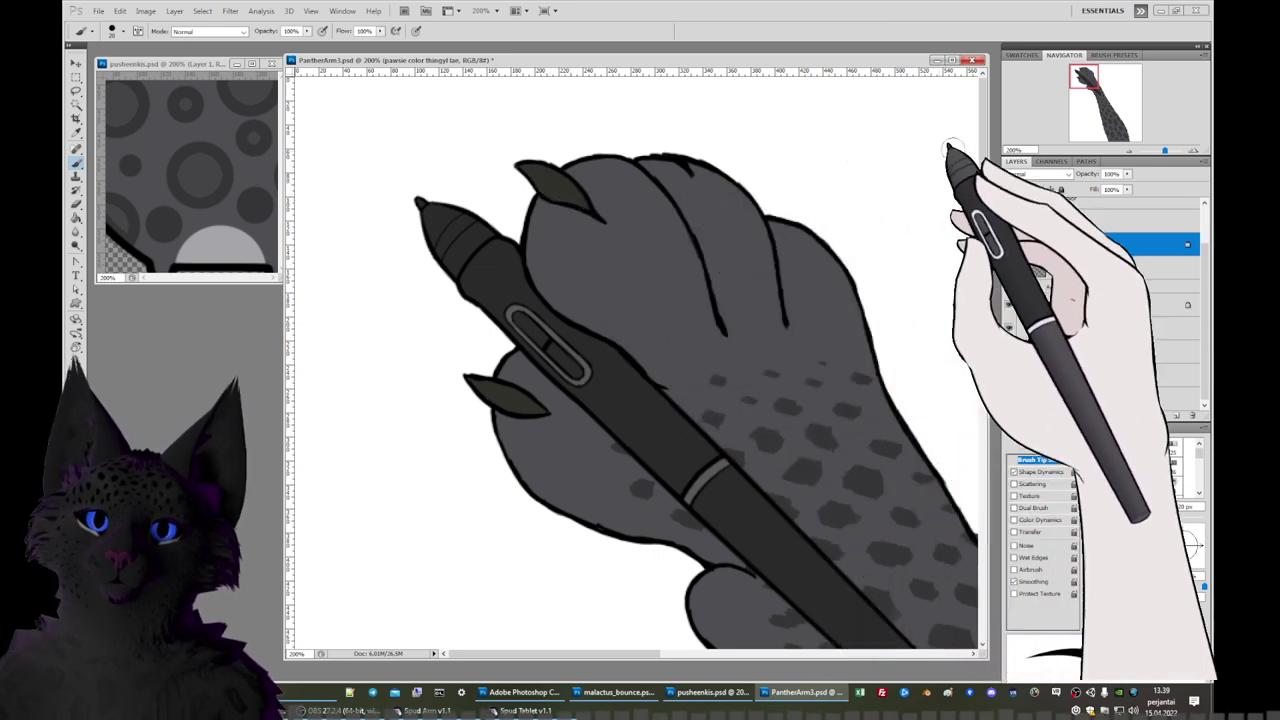
pyautogui.moveTo(1084, 76); pyautogui.dragTo(1093, 84)
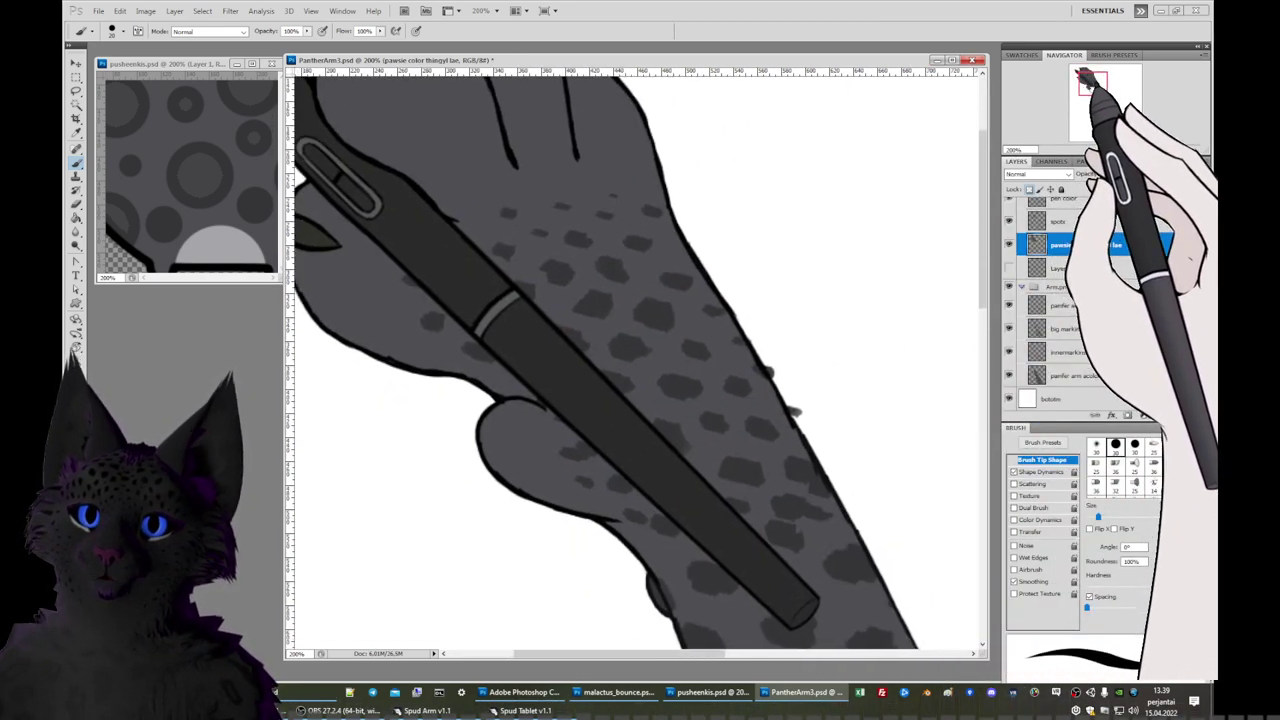
pyautogui.moveTo(1090, 84); pyautogui.dragTo(1084, 78)
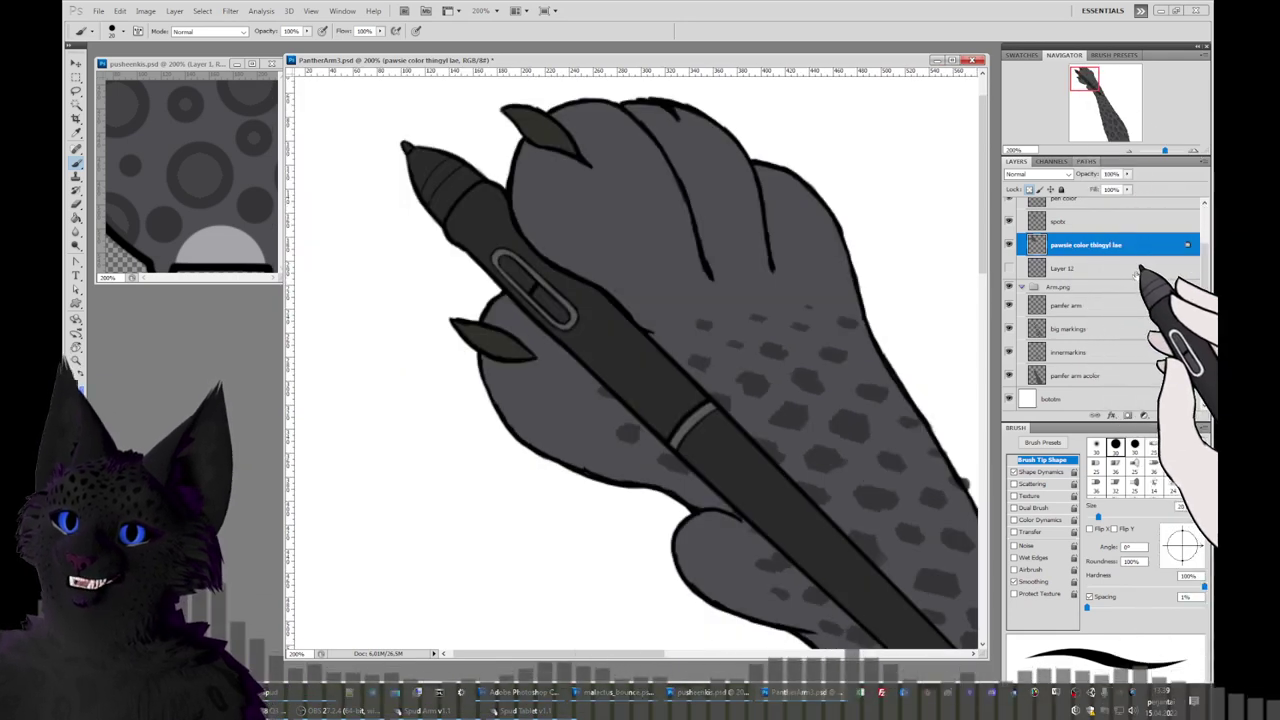
# Add a layer named shawow above the pen color layer and set it to Multiply at 25% opacity.
pyautogui.scroll(2, 1198, 280)
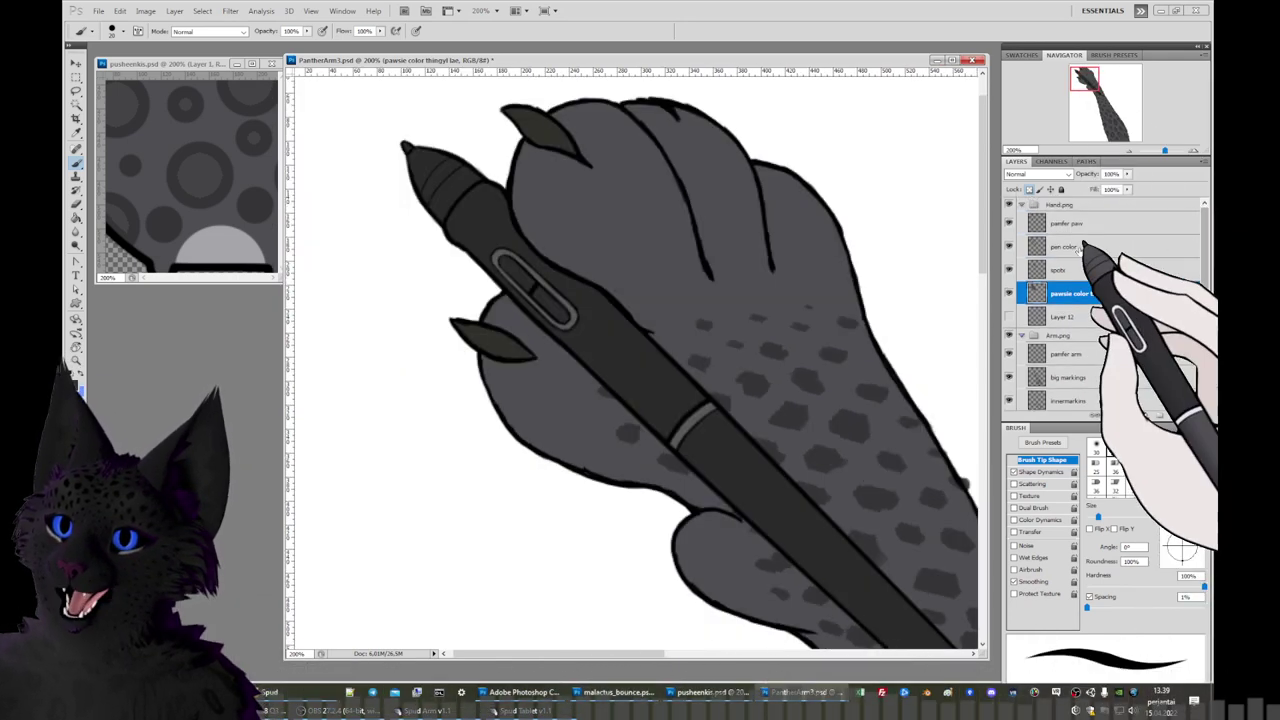
pyautogui.click(1009, 246)
pyautogui.click(1009, 246)
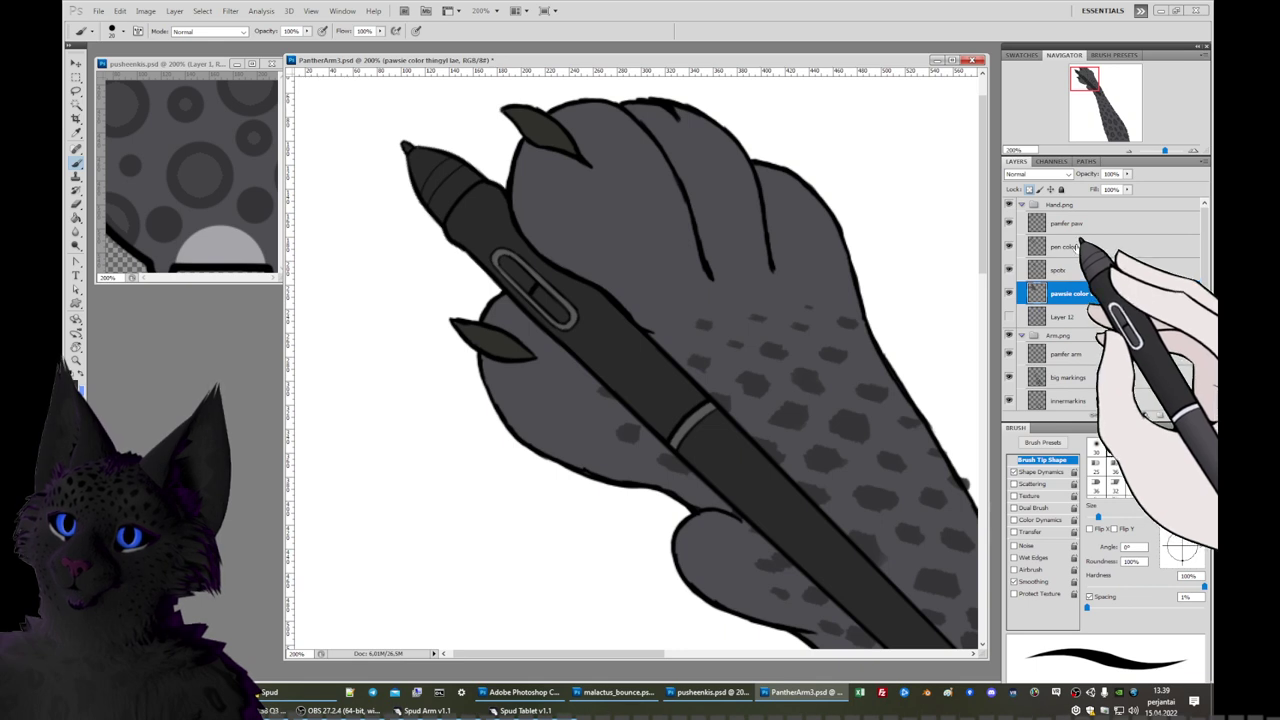
pyautogui.click(1009, 223)
pyautogui.click(1009, 223)
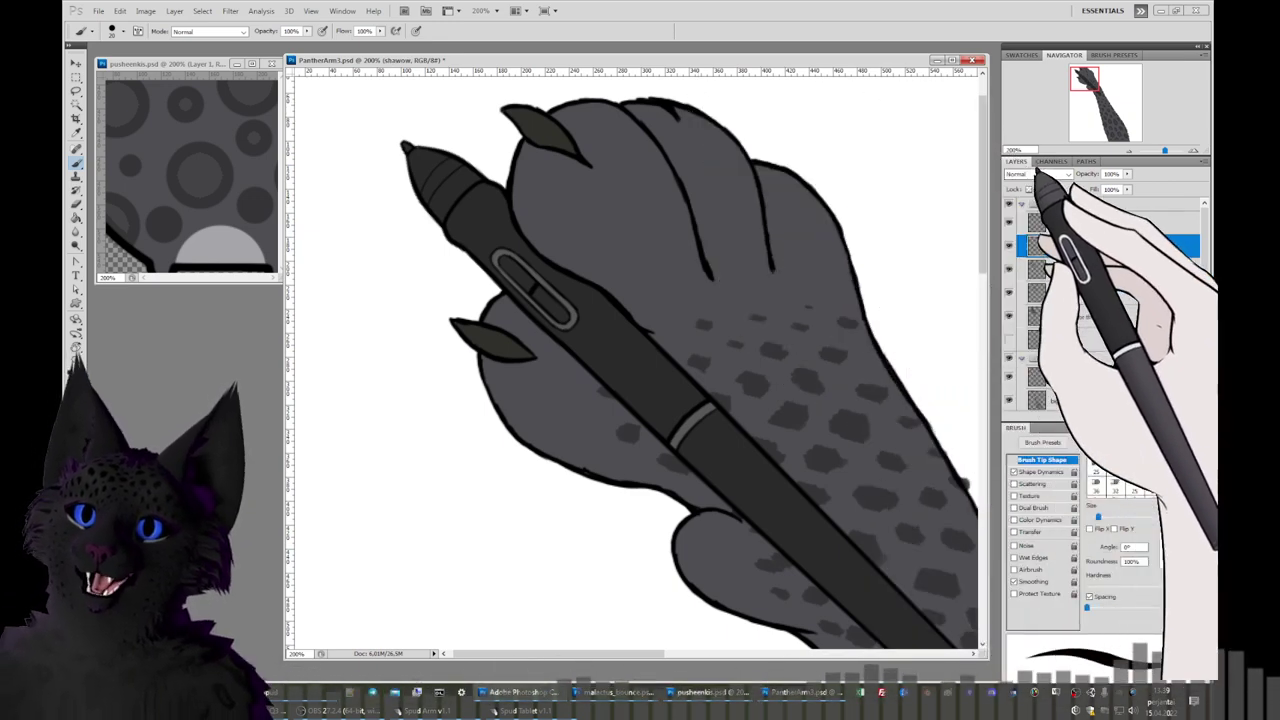
pyautogui.click(1037, 174)
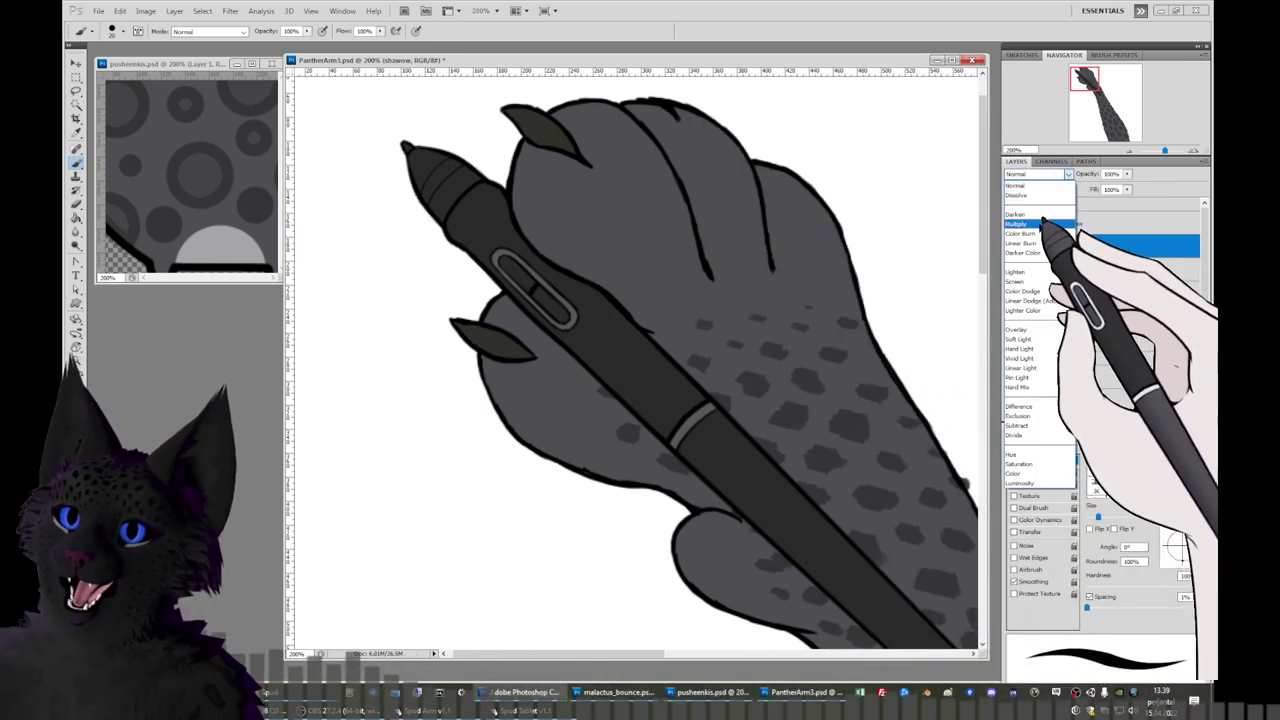
pyautogui.click(1020, 223)
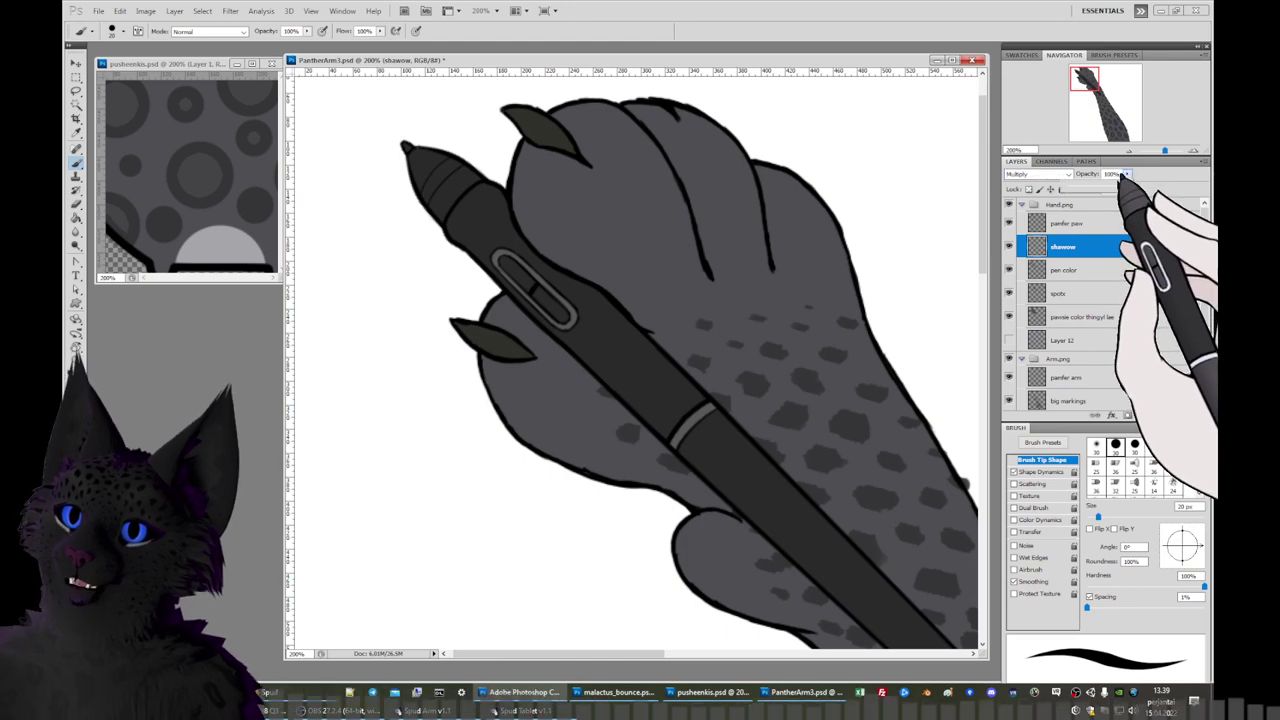
pyautogui.moveTo(1125, 176); pyautogui.dragTo(1085, 186)
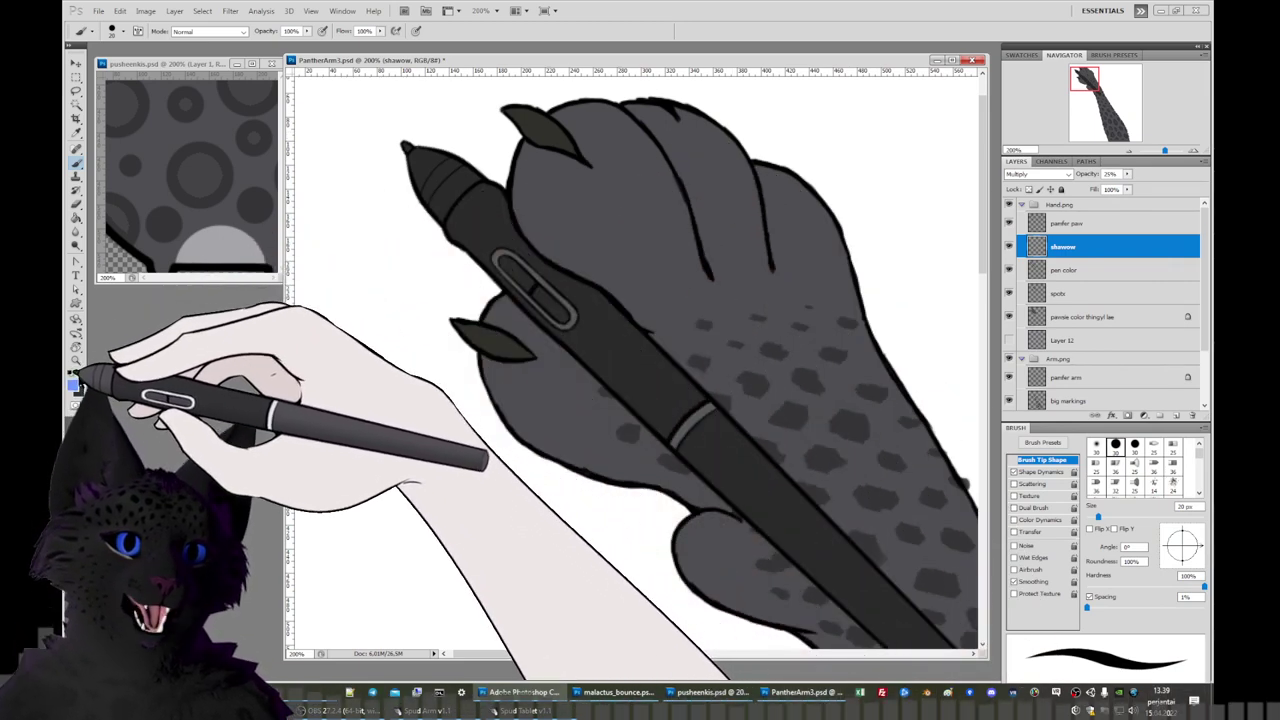
# Set the foreground colour to black (000000) and brush shadows beneath the upper claw and beside the pen.
pyautogui.click(74, 381)
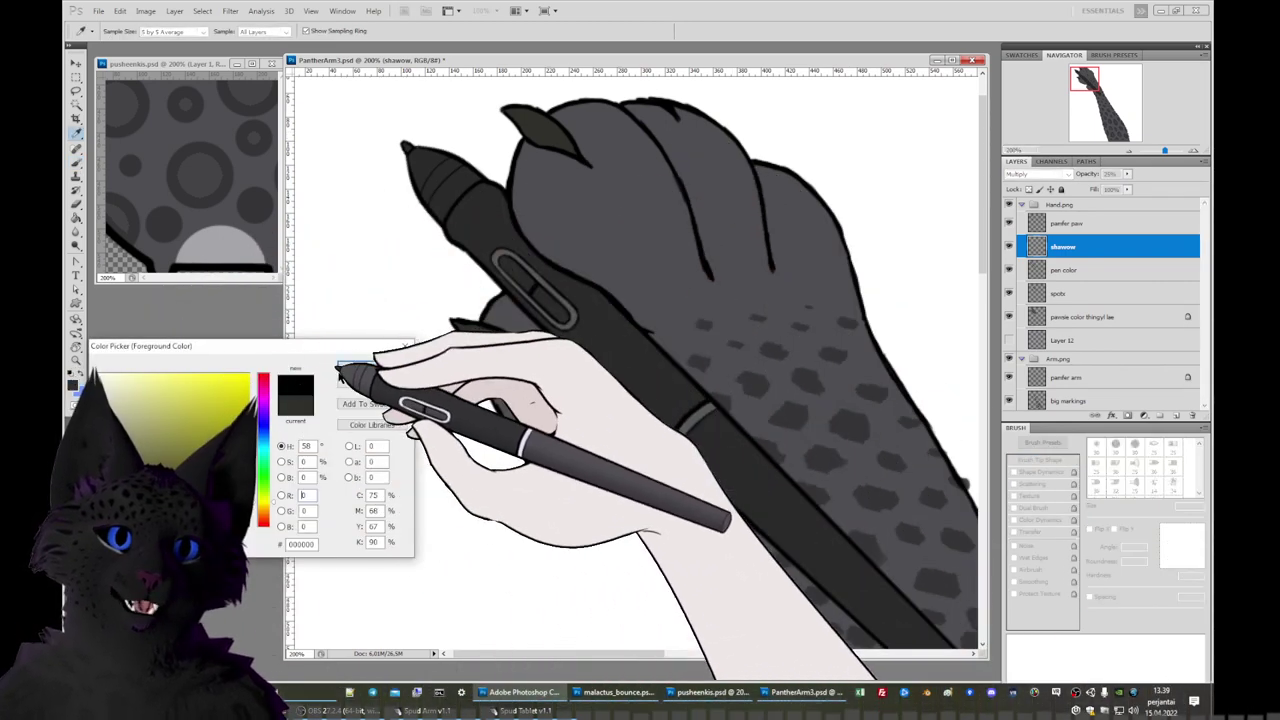
pyautogui.click(345, 367)
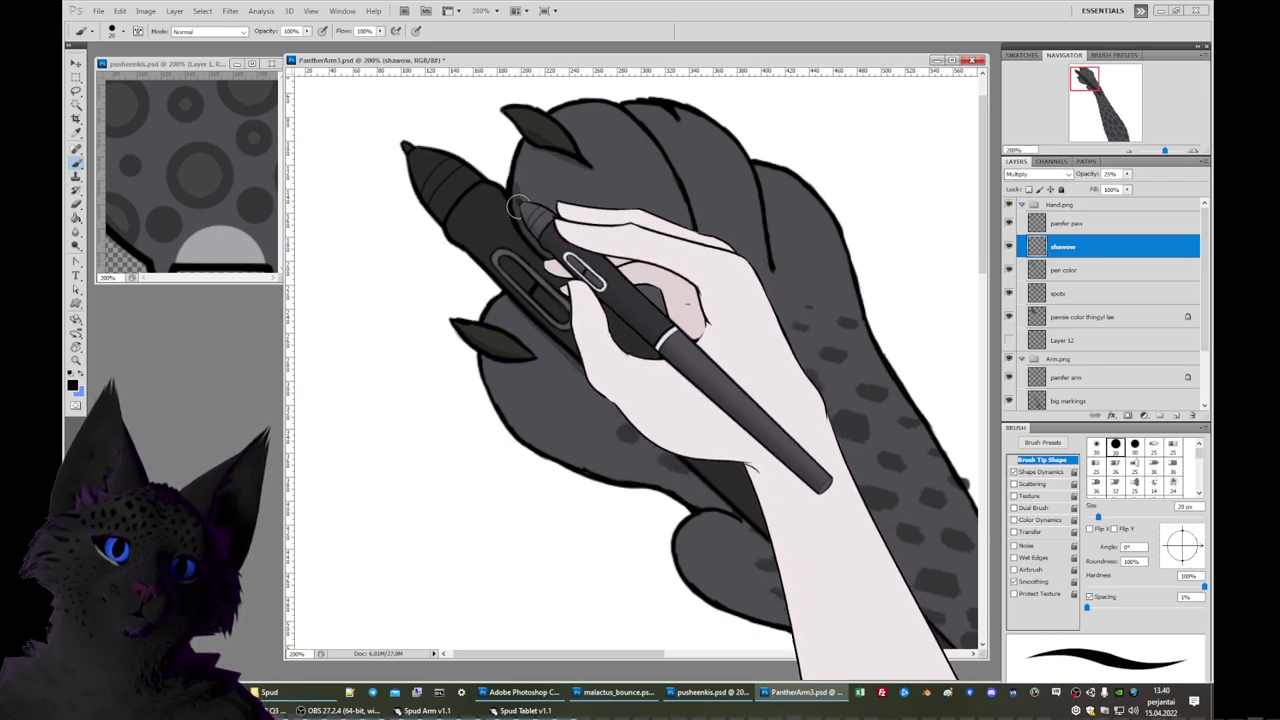
pyautogui.hotkey('ctrl', '-')
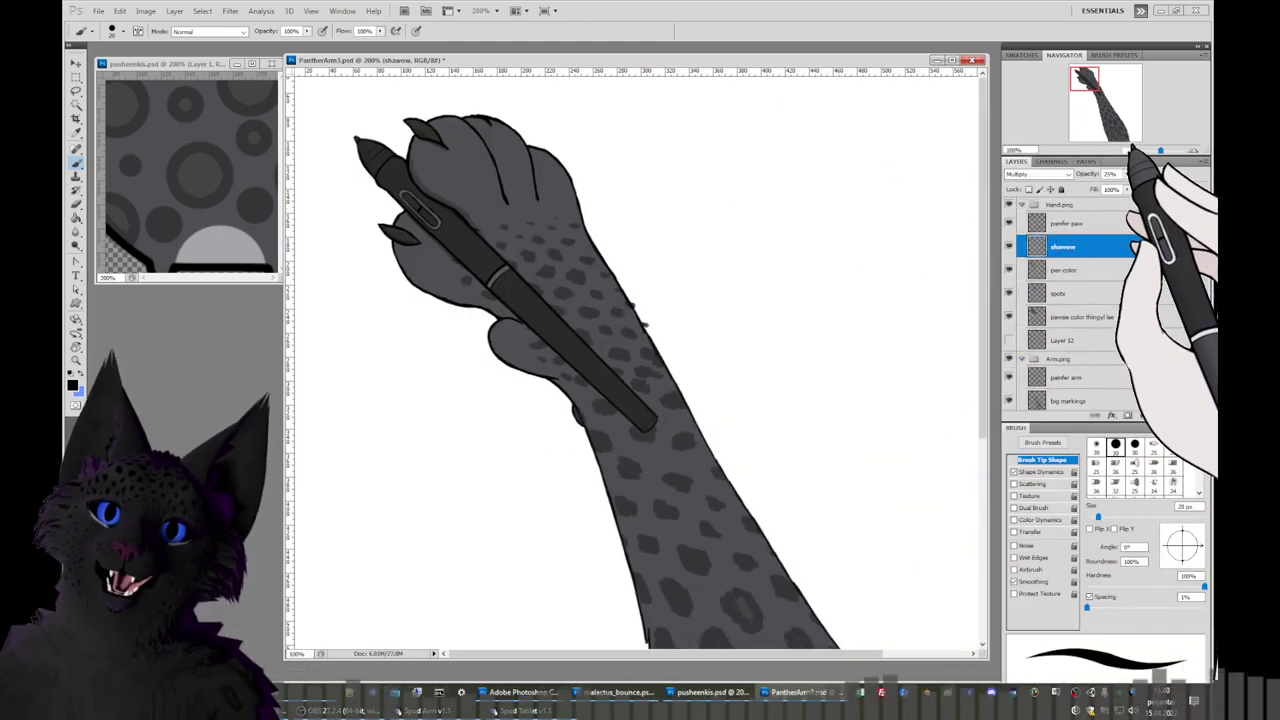
pyautogui.hotkey('ctrl', '-')
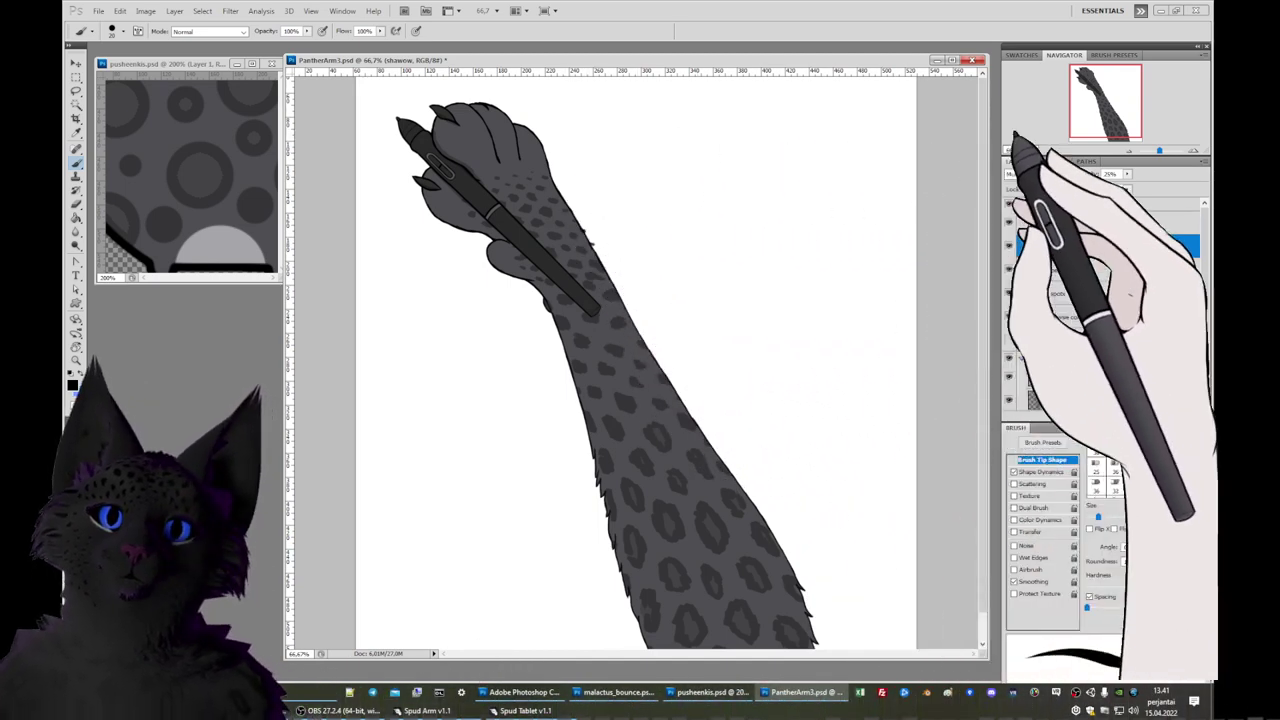
# Paint more shadows on the shawow layer along the lower finger, the upper fingers, the pen and the paw's outer edge.
pyautogui.moveTo(1160, 150); pyautogui.dragTo(1176, 150)
pyautogui.moveTo(1100, 105); pyautogui.dragTo(1090, 73)
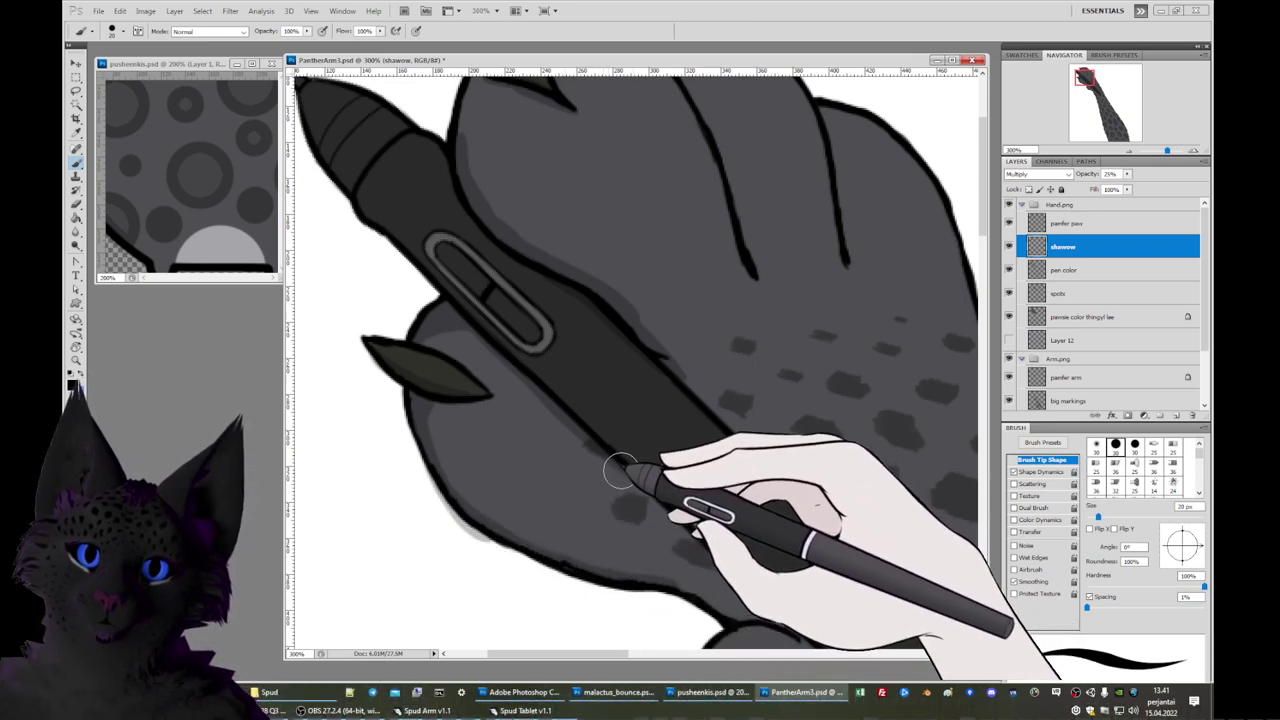
pyautogui.hotkey('ctrl', '-')
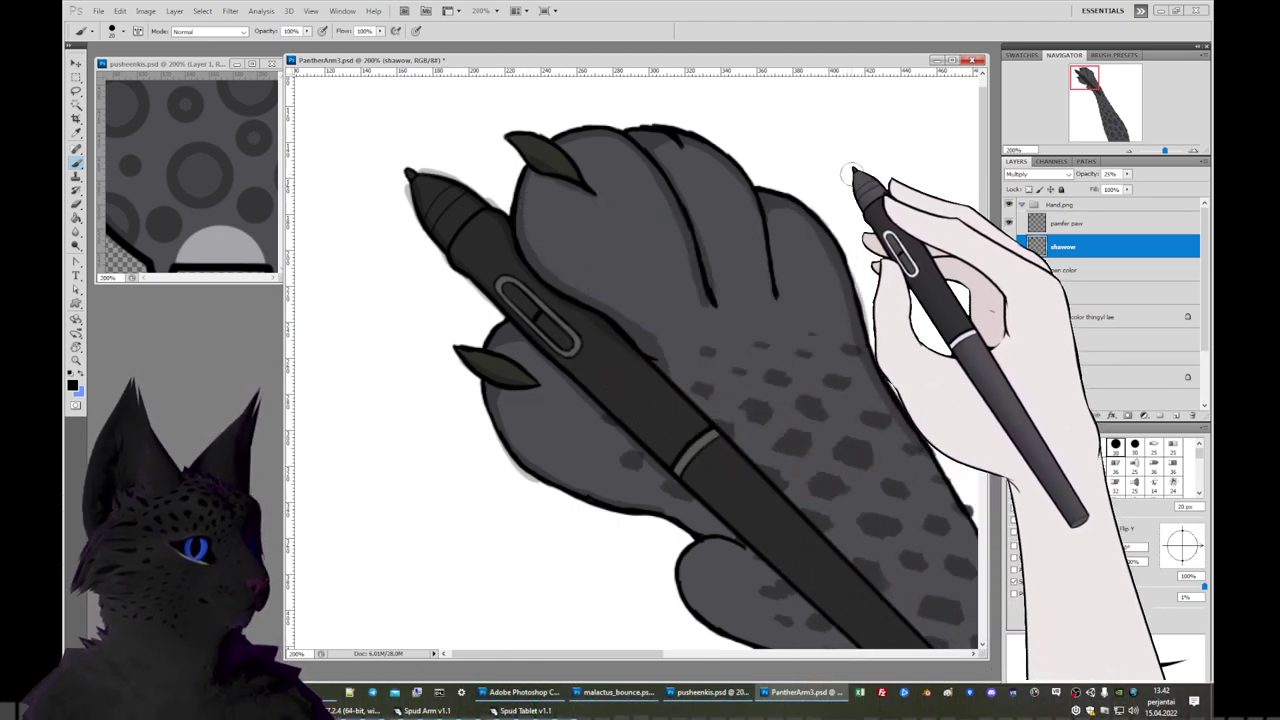
pyautogui.moveTo(1086, 76); pyautogui.dragTo(1090, 78)
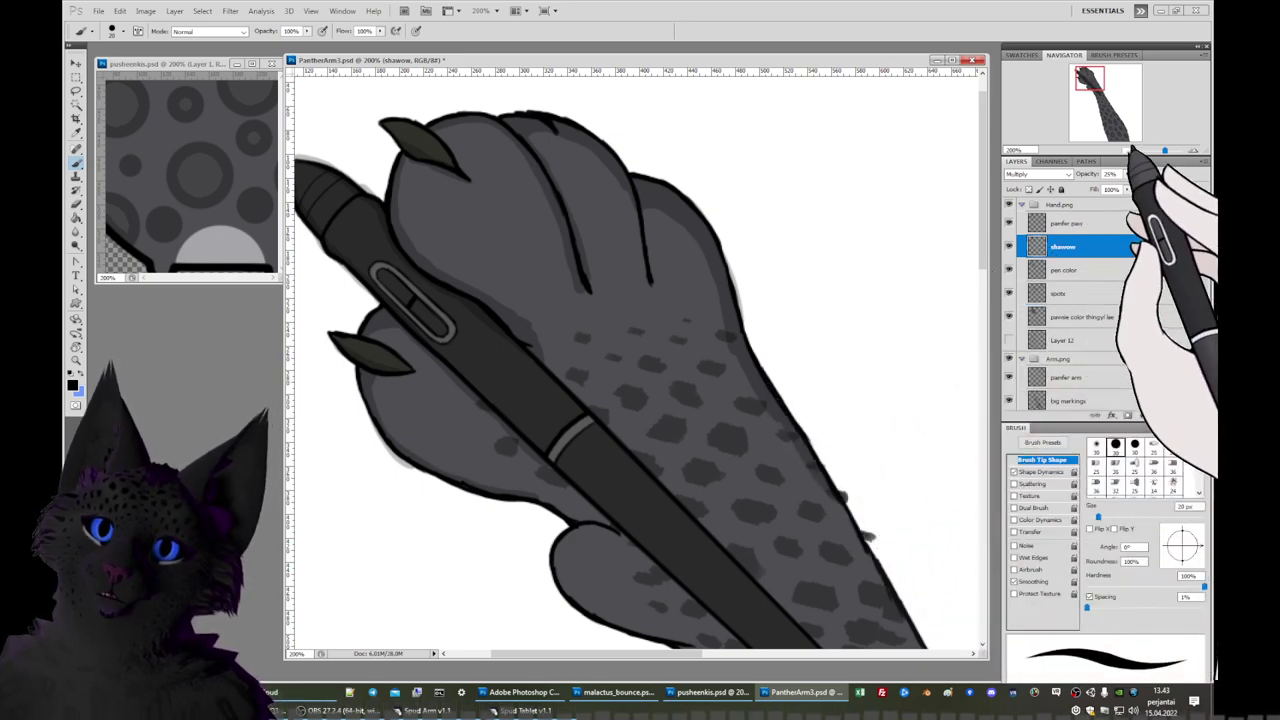
# Hide the shawow layer and examine which area of the paw the pawsie color layer fills.
pyautogui.click(1130, 150)
pyautogui.click(1130, 150)
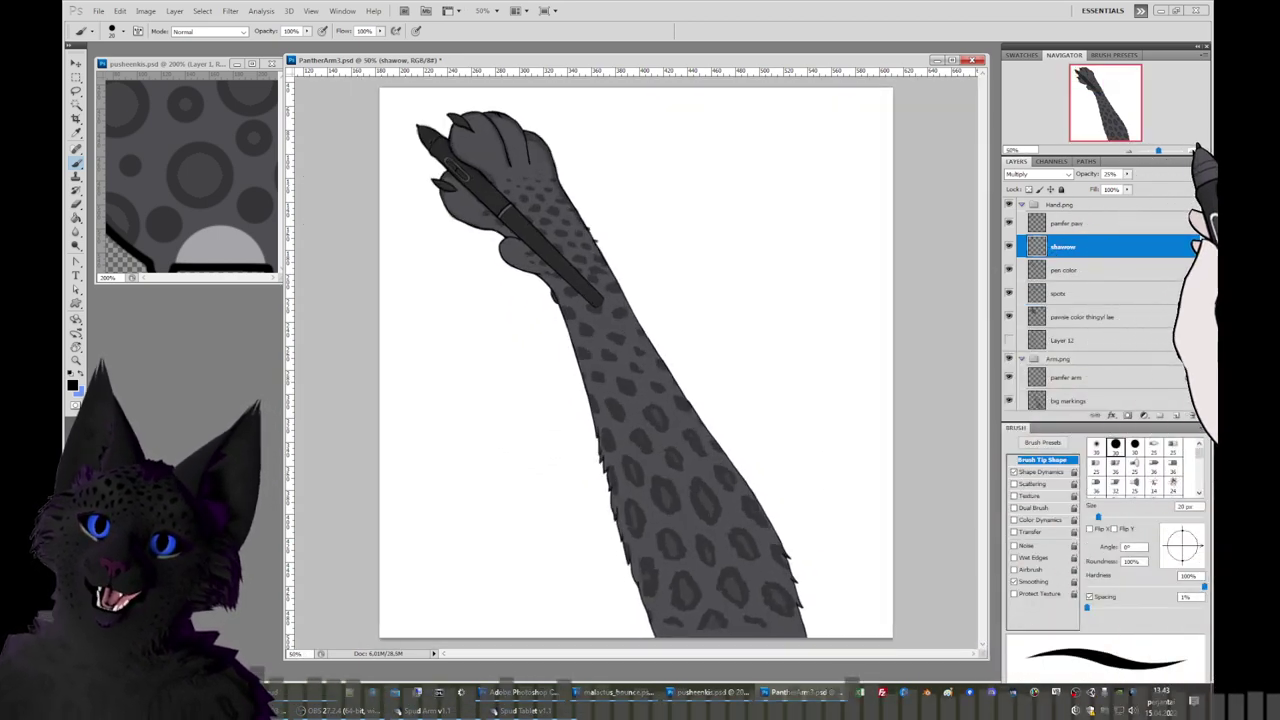
pyautogui.click(1197, 150)
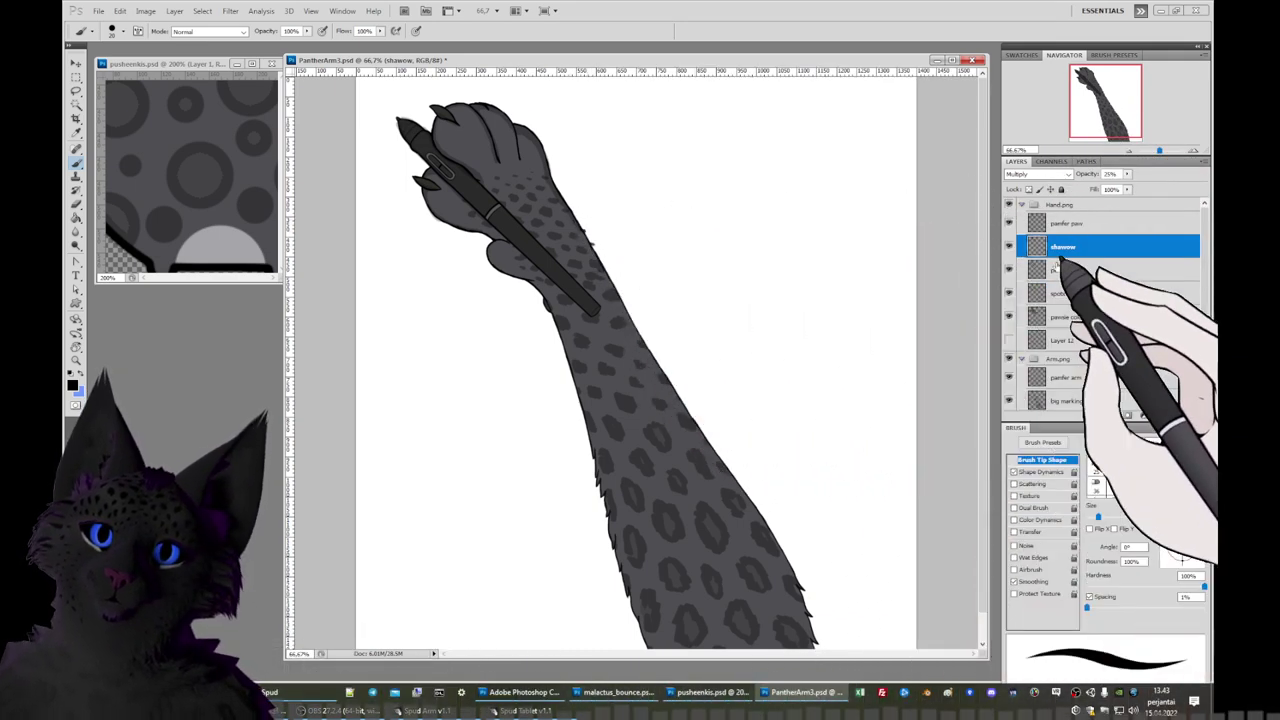
pyautogui.click(1008, 246)
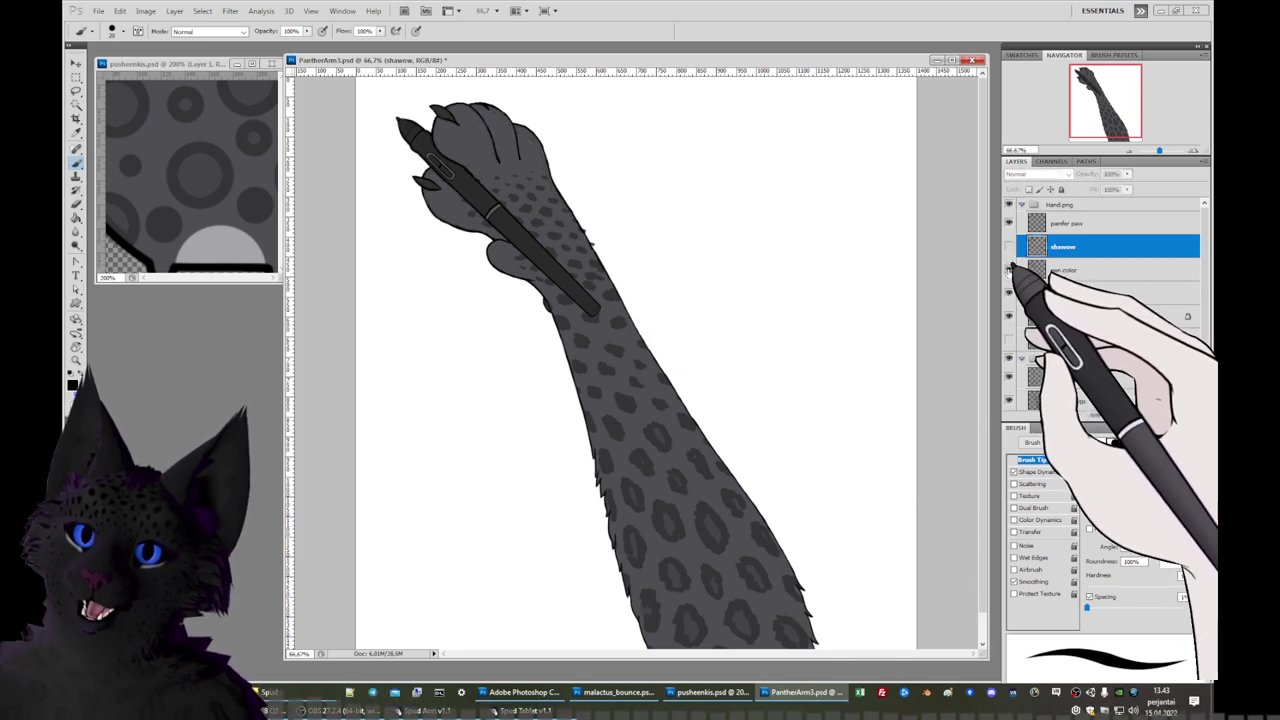
pyautogui.click(1009, 317)
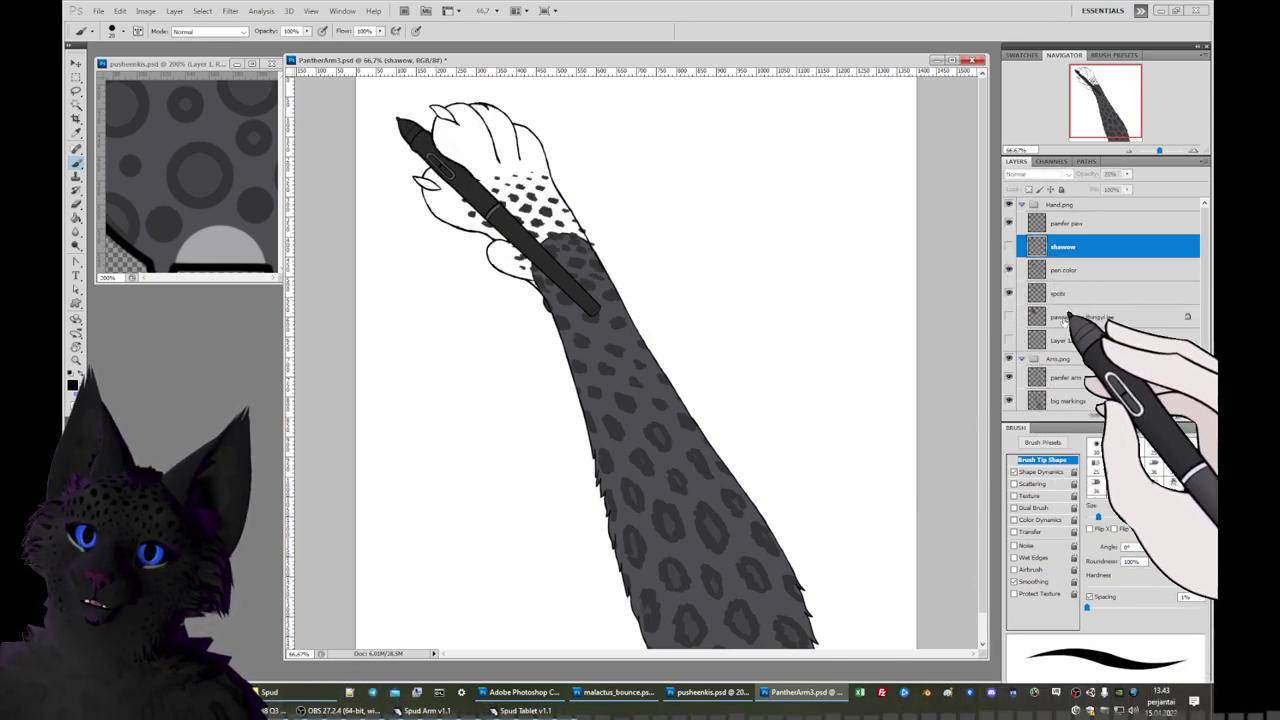
pyautogui.click(1009, 317)
# Select the area outside the pawsie color fill with the Magic Wand and clear the overspill from the spots layer.
pyautogui.click(1064, 316)
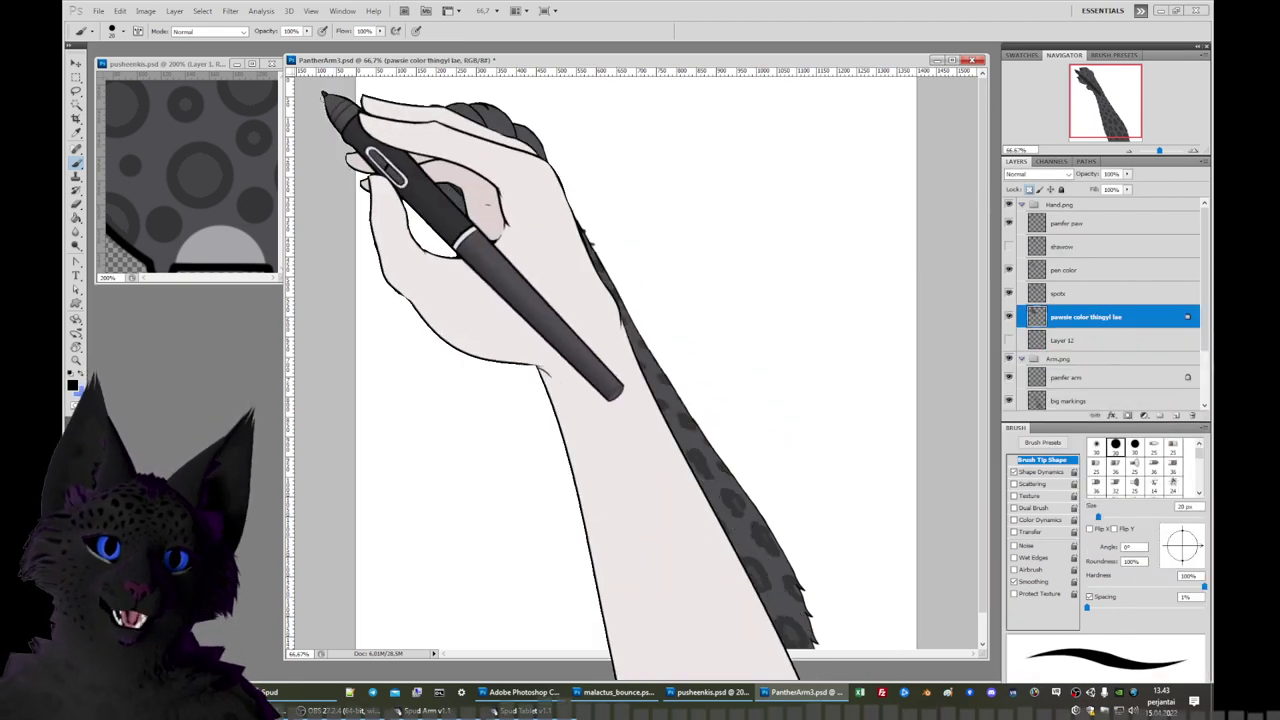
pyautogui.click(75, 103)
pyautogui.click(745, 208)
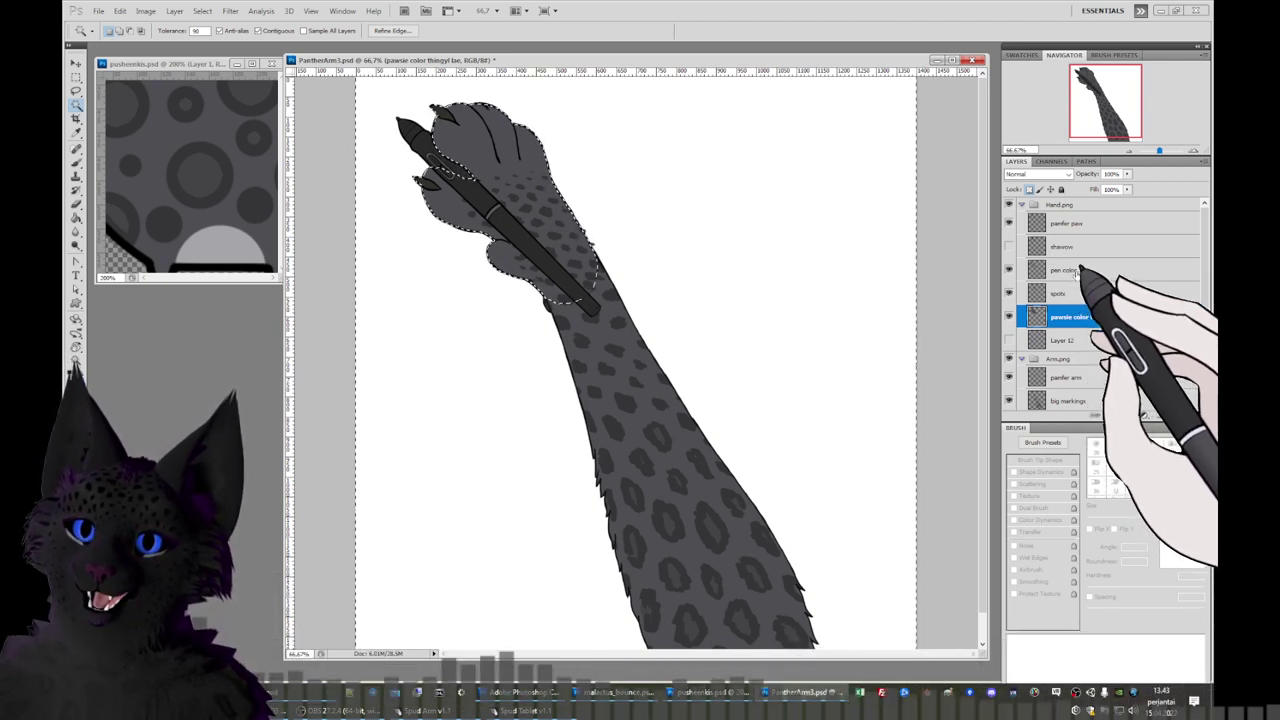
pyautogui.click(1060, 293)
pyautogui.hotkey('ctrl', 'd')
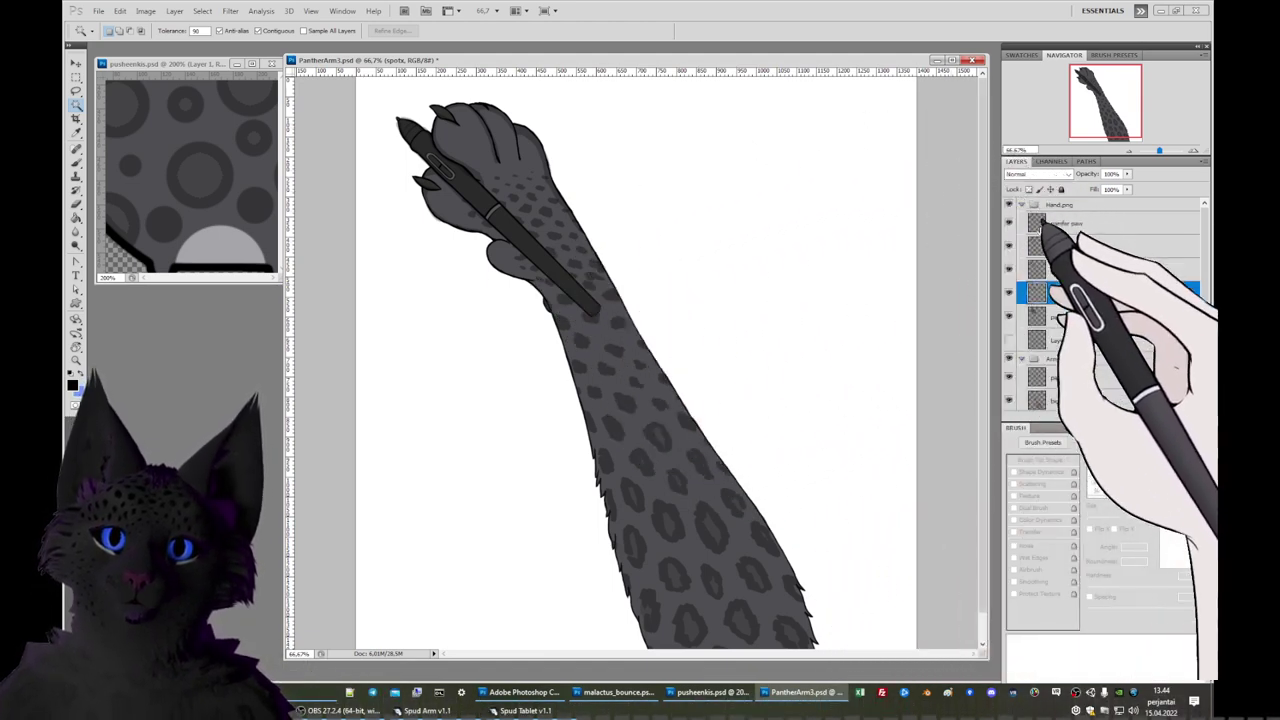
# Set the brush size to 39 px and paint shading on the shawow layer along the paw and wrist edge.
pyautogui.click(1070, 246)
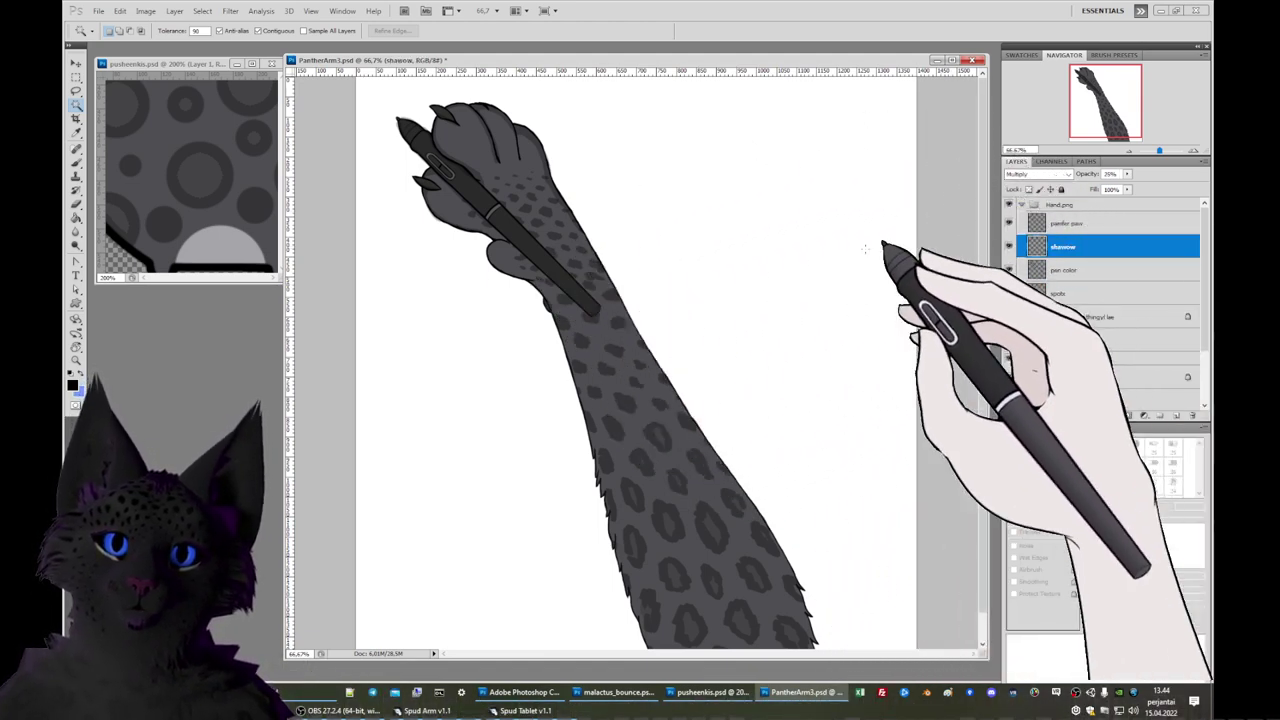
pyautogui.press('b')
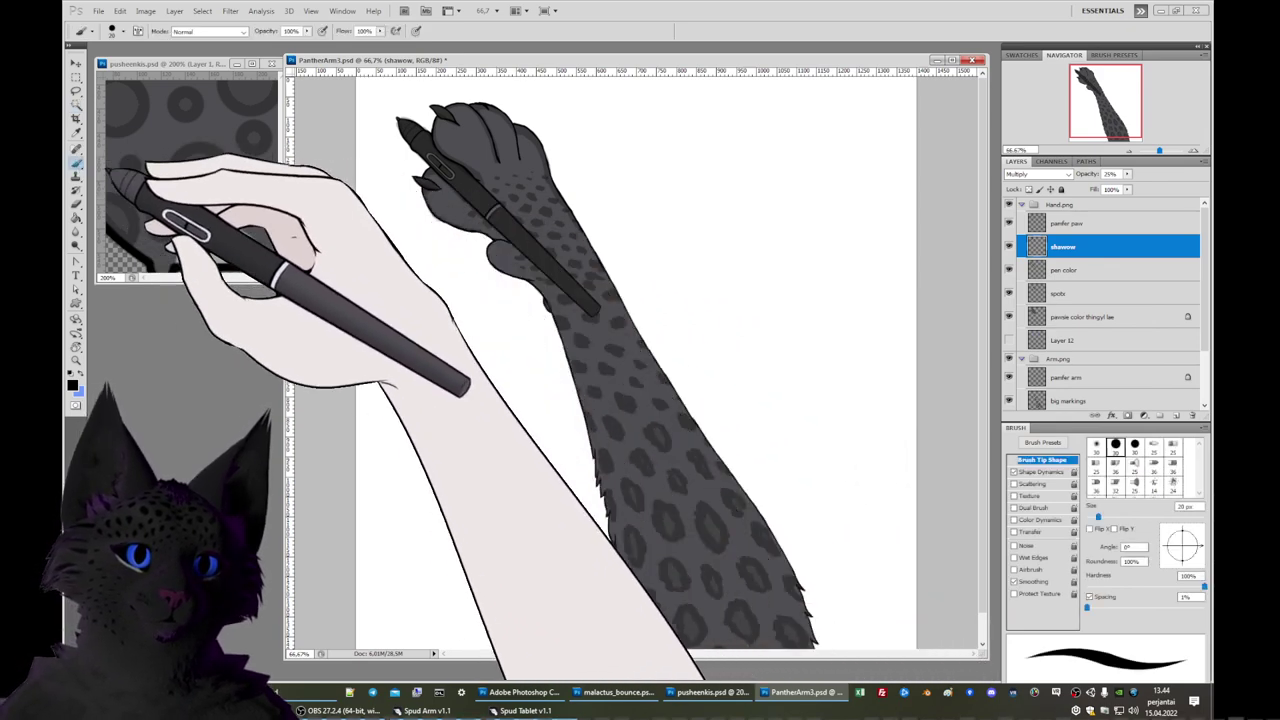
pyautogui.rightClick(587, 233)
pyautogui.moveTo(634, 249); pyautogui.dragTo(638, 246)
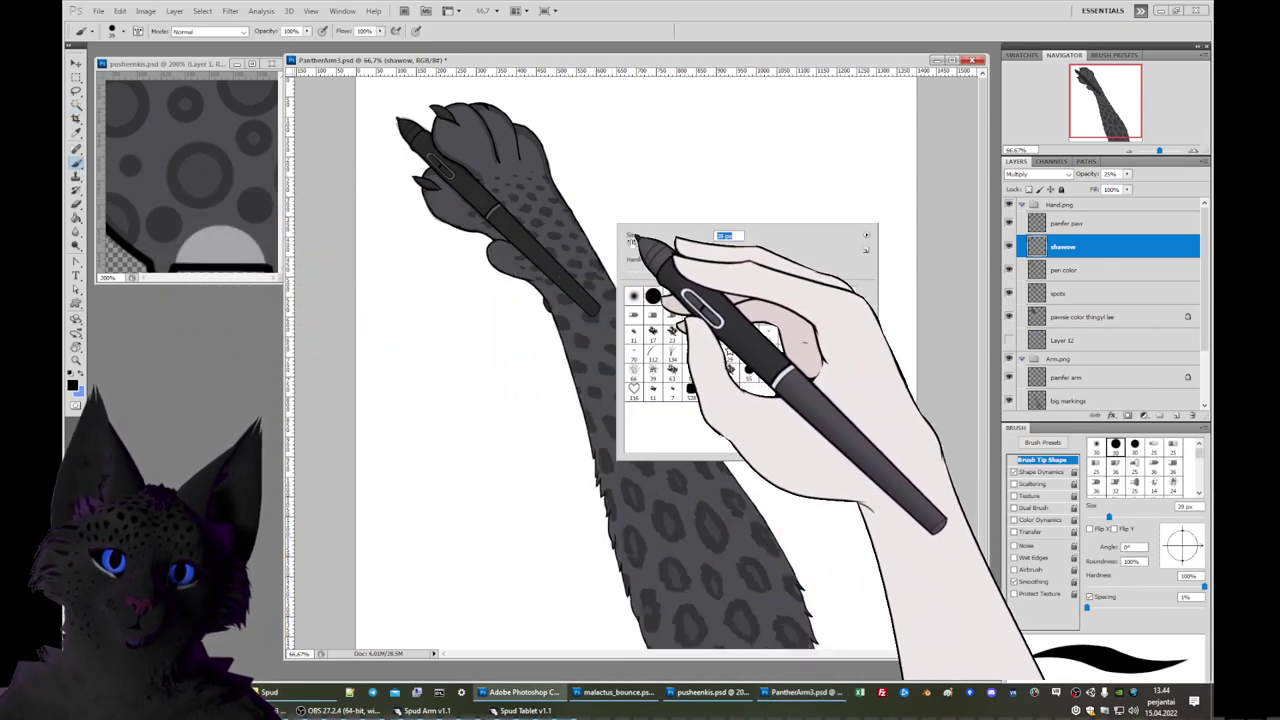
pyautogui.press('Return')
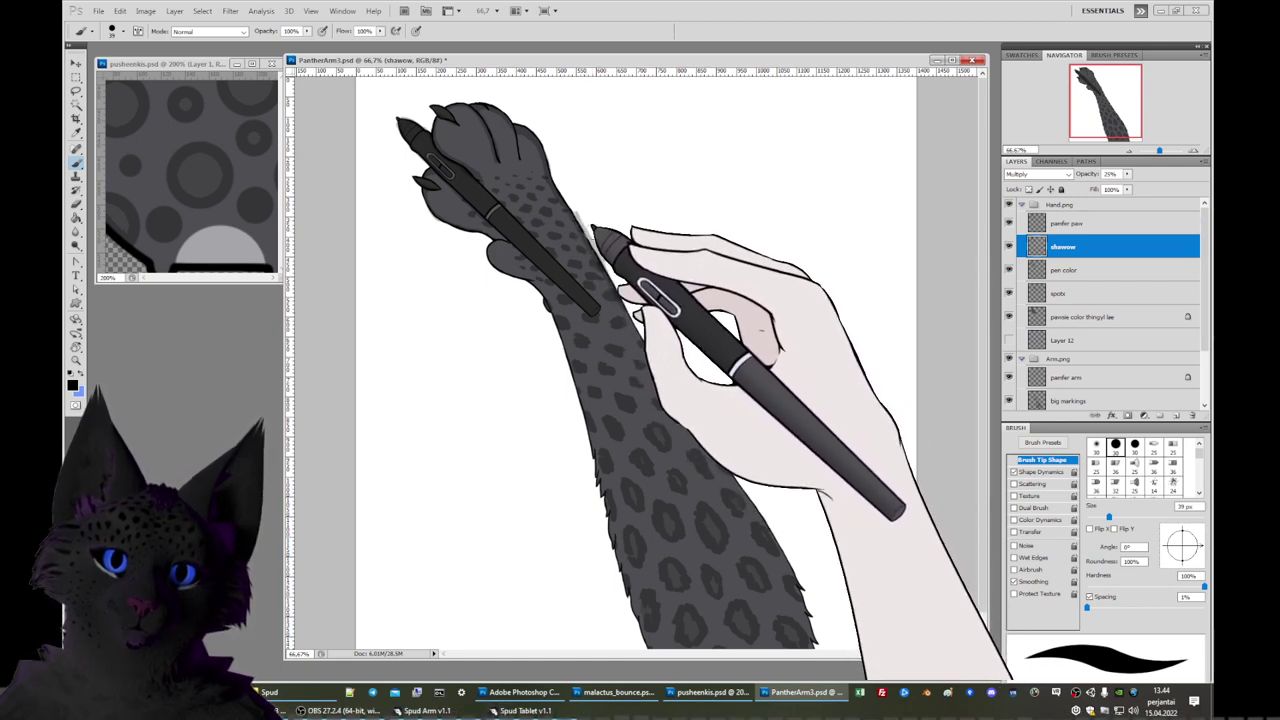
# Hide the Arm.png group and refine the paw's shading on the shawow layer by alternately painting and erasing.
pyautogui.click(1008, 358)
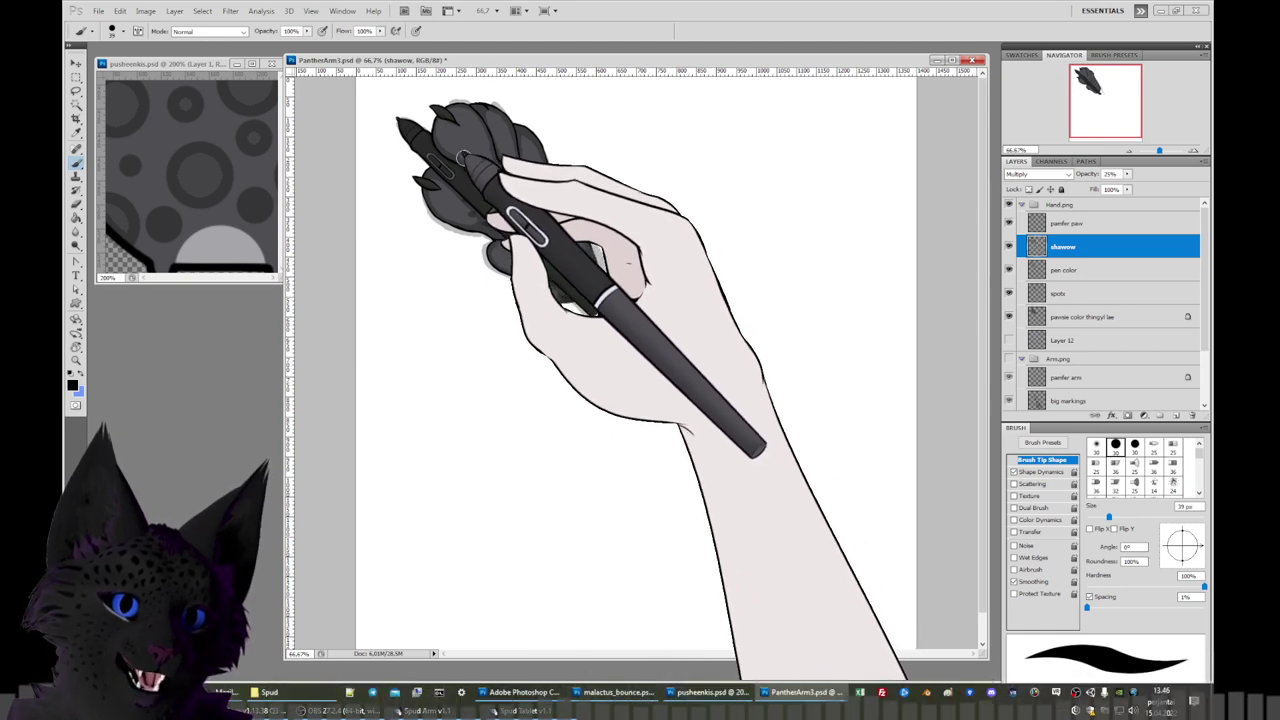
pyautogui.click(75, 204)
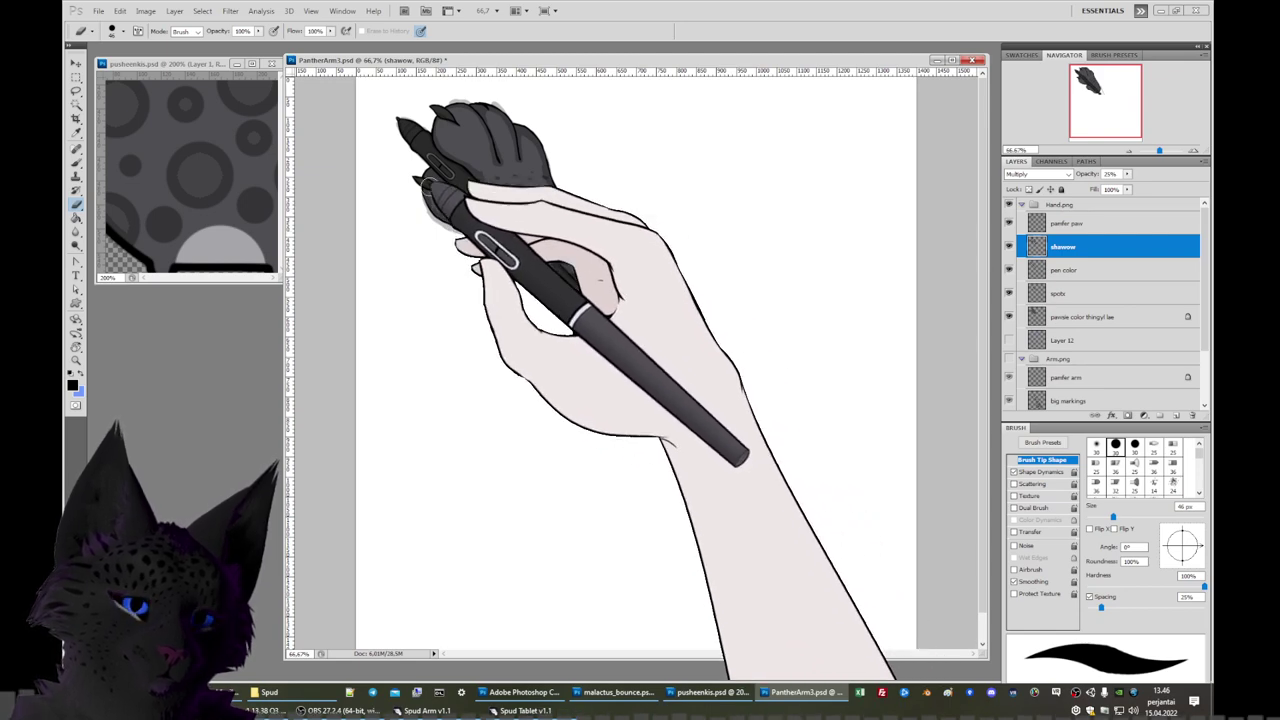
pyautogui.click(76, 163)
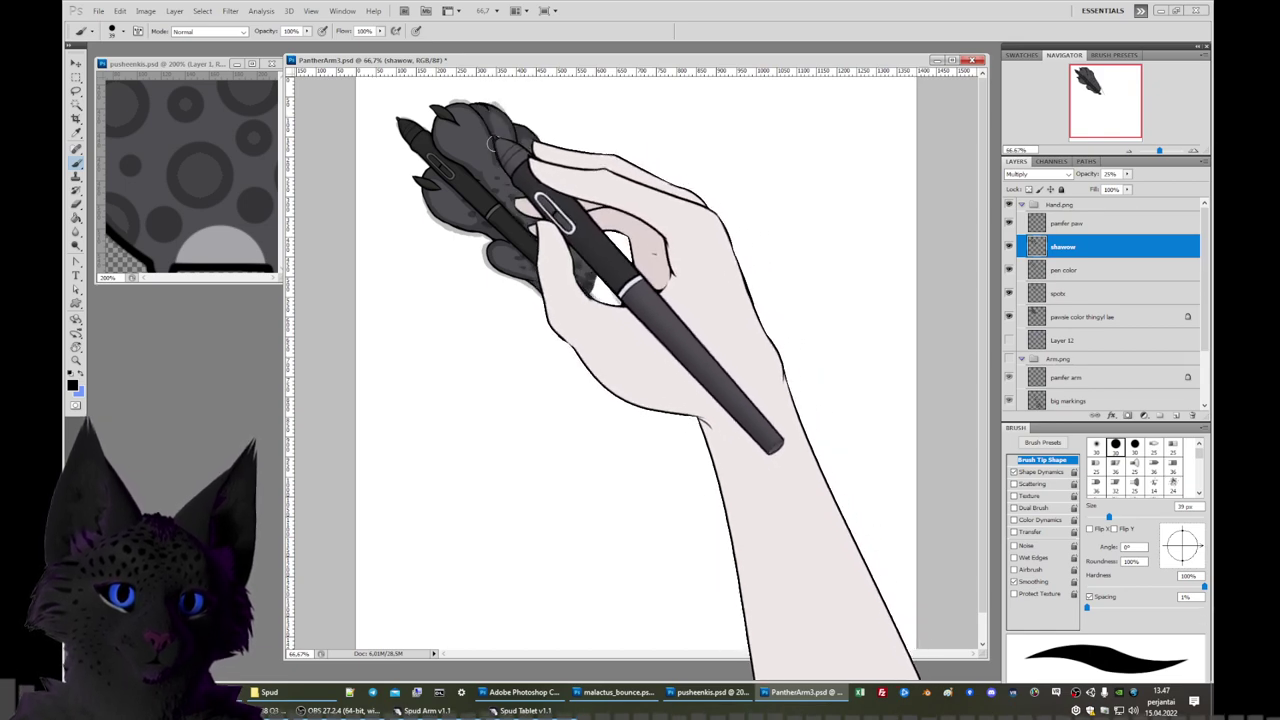
pyautogui.click(75, 204)
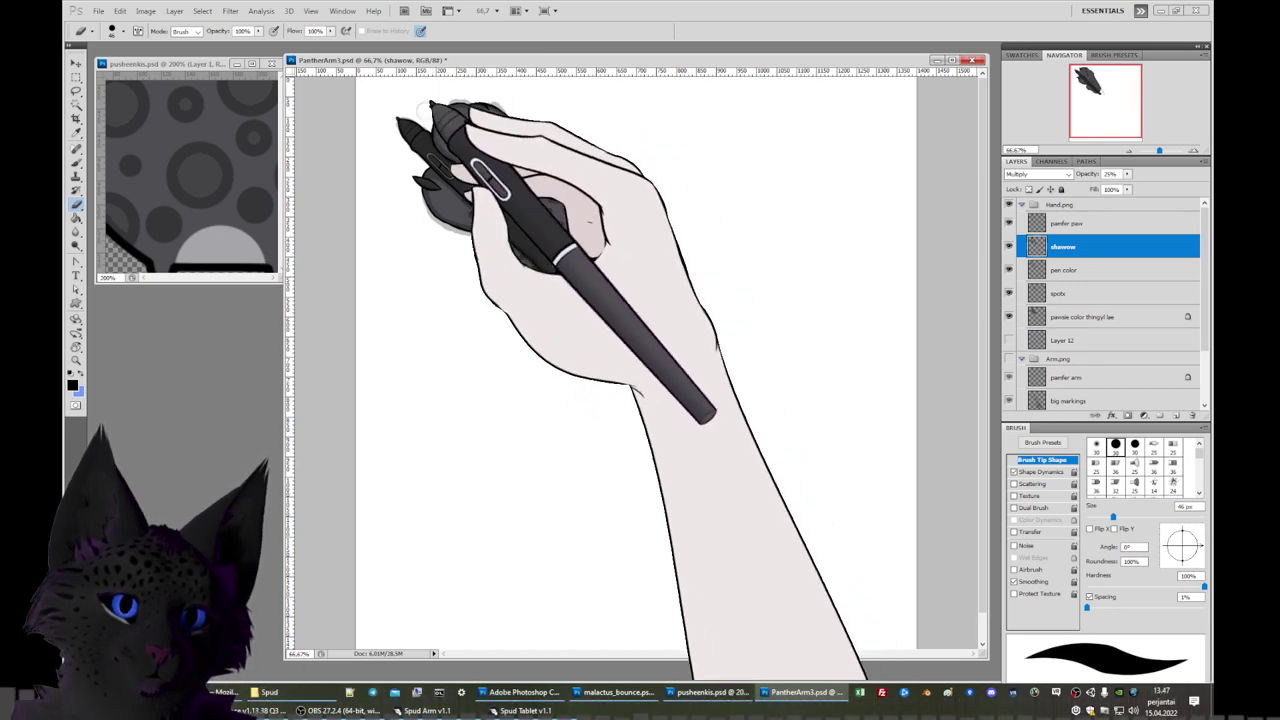
# Set the brush size to 15 px and paint finer shadows on the shawow layer around the paw's toes.
pyautogui.press('b')
pyautogui.rightClick(477, 135)
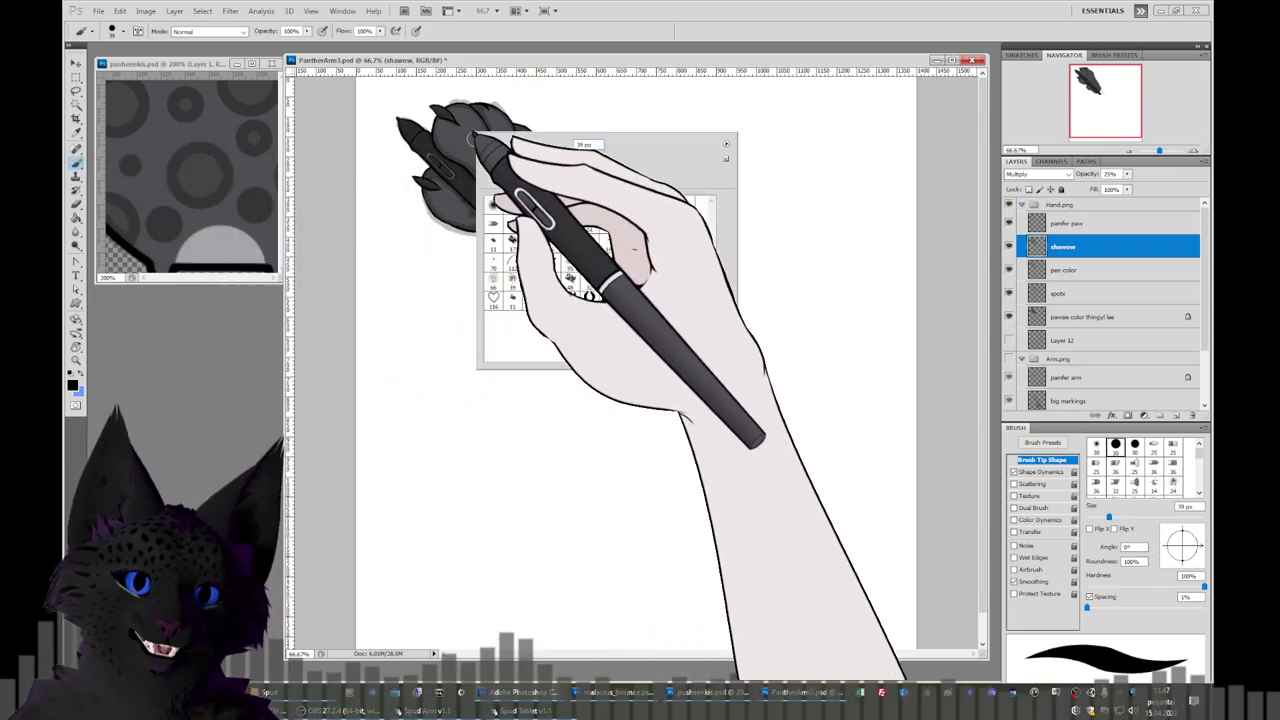
pyautogui.moveTo(540, 158); pyautogui.dragTo(505, 158)
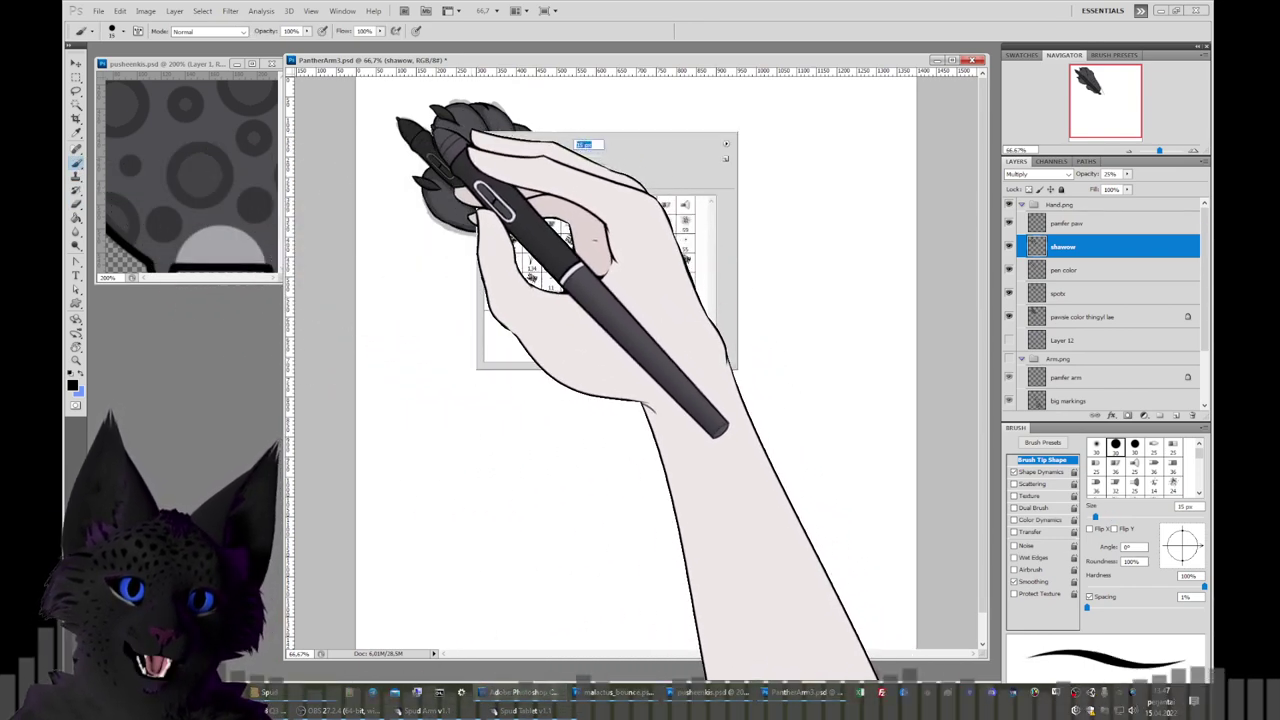
pyautogui.press('Return')
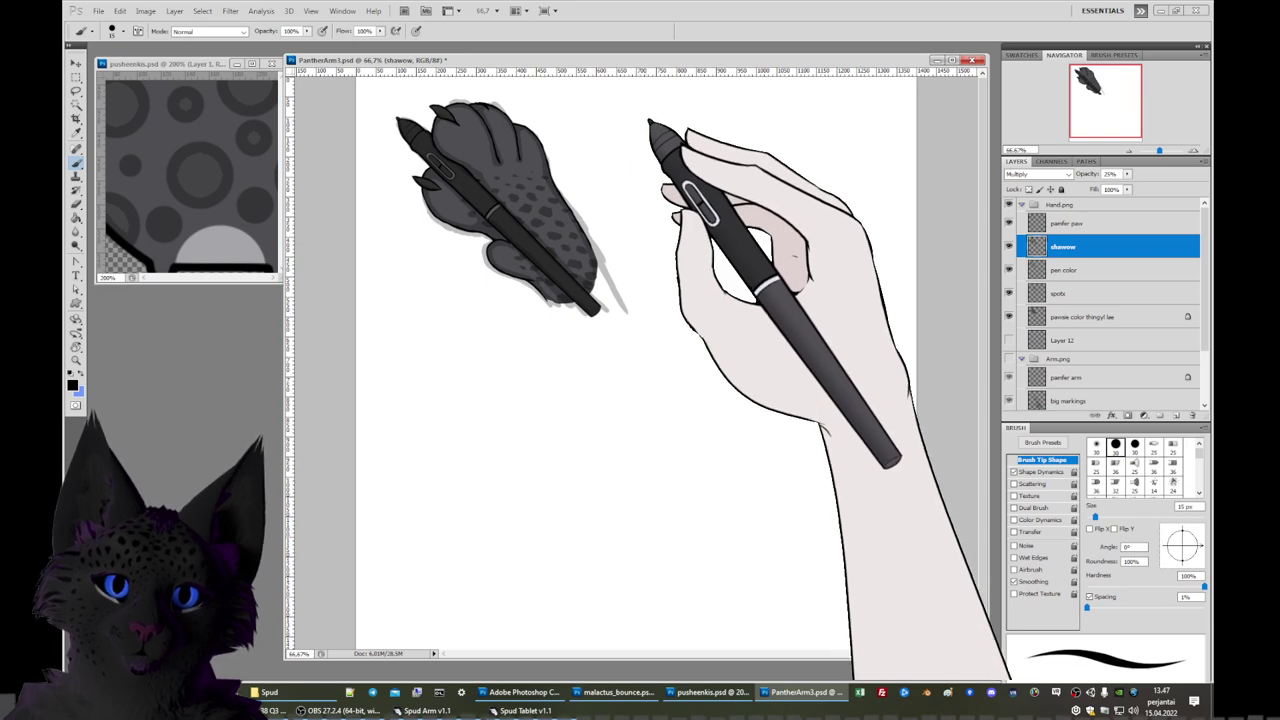
# Select the area outside the pawsie color fill with the Magic Wand, clear the overspill from the shawow layer and deselect.
pyautogui.click(1086, 316)
pyautogui.click(75, 103)
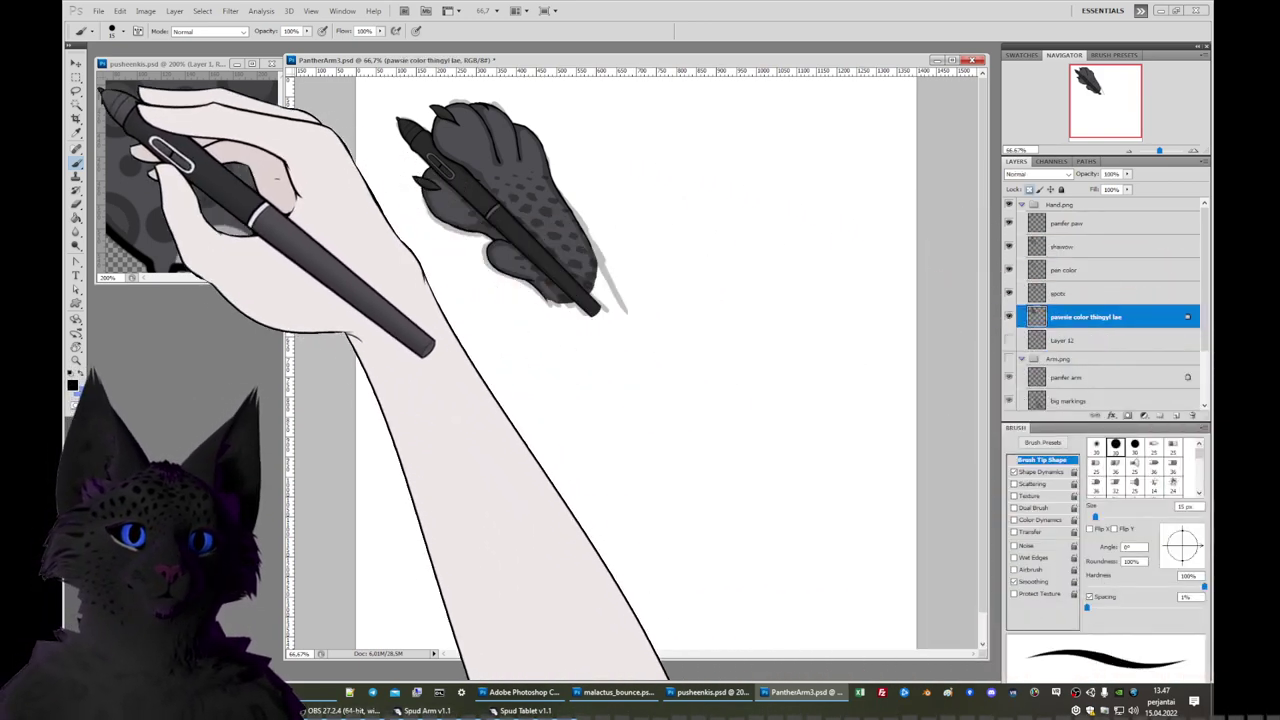
pyautogui.click(612, 145)
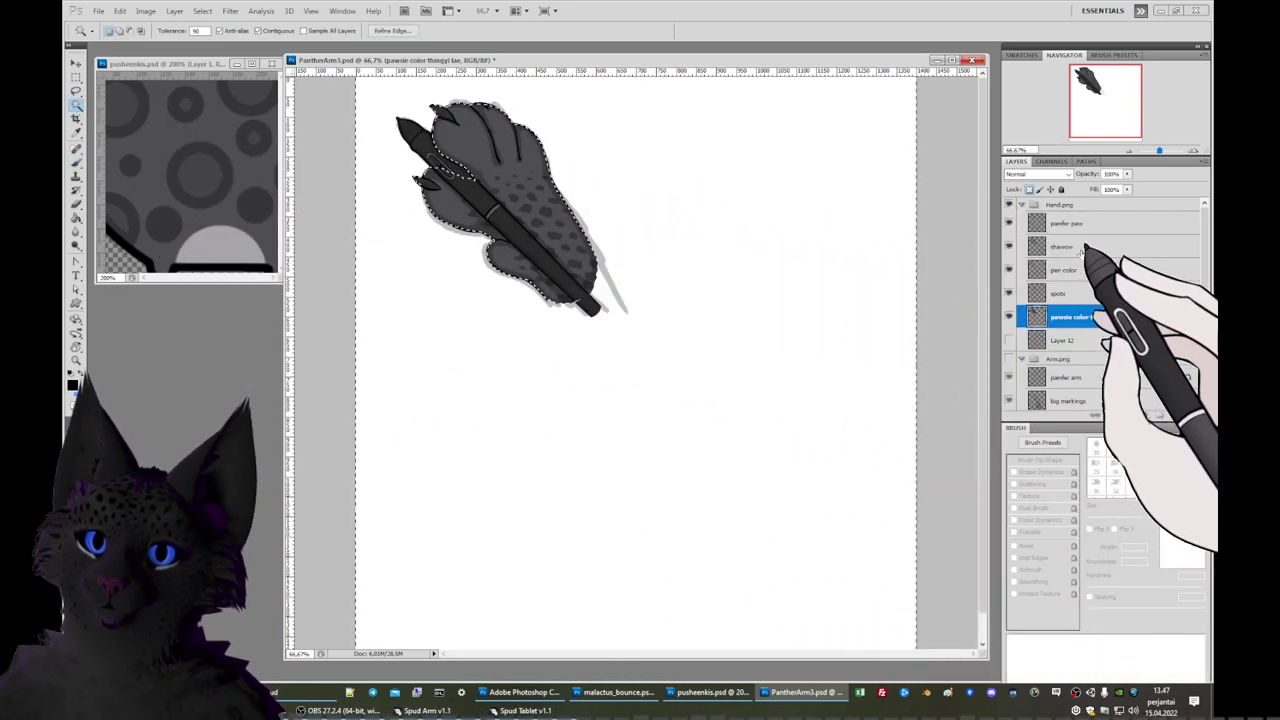
pyautogui.click(1068, 245)
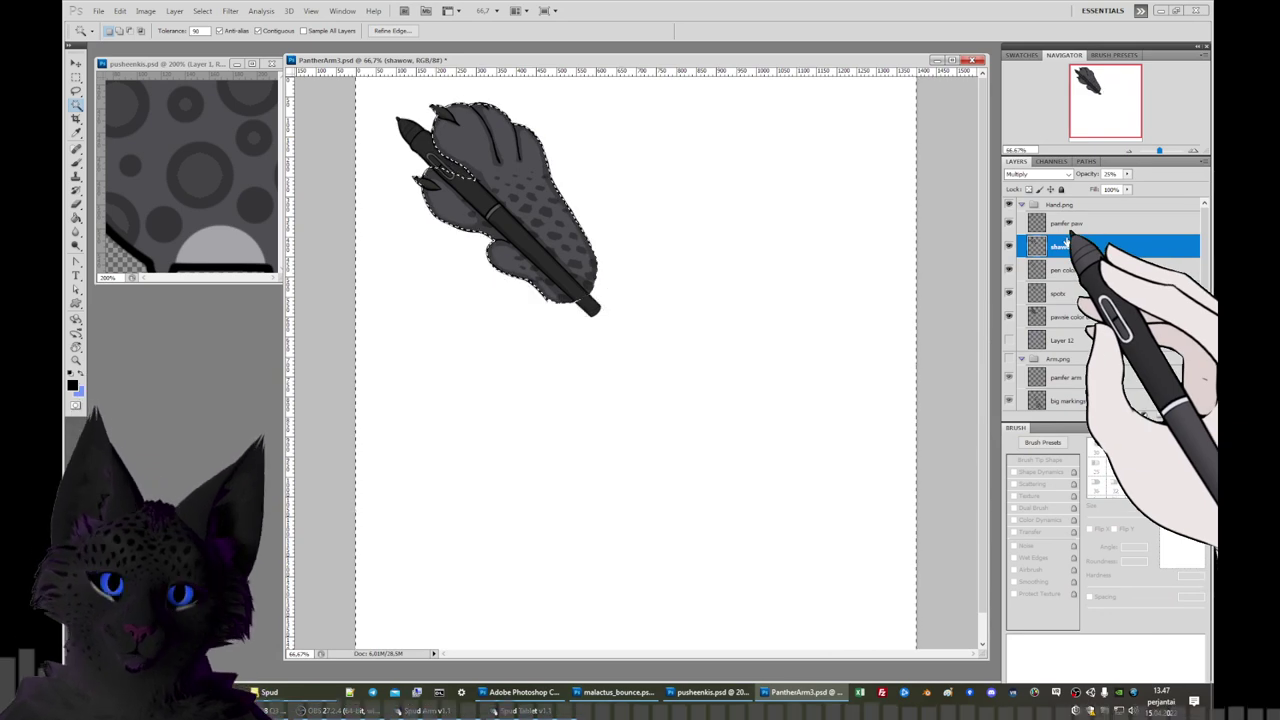
pyautogui.hotkey('ctrl', 'd')
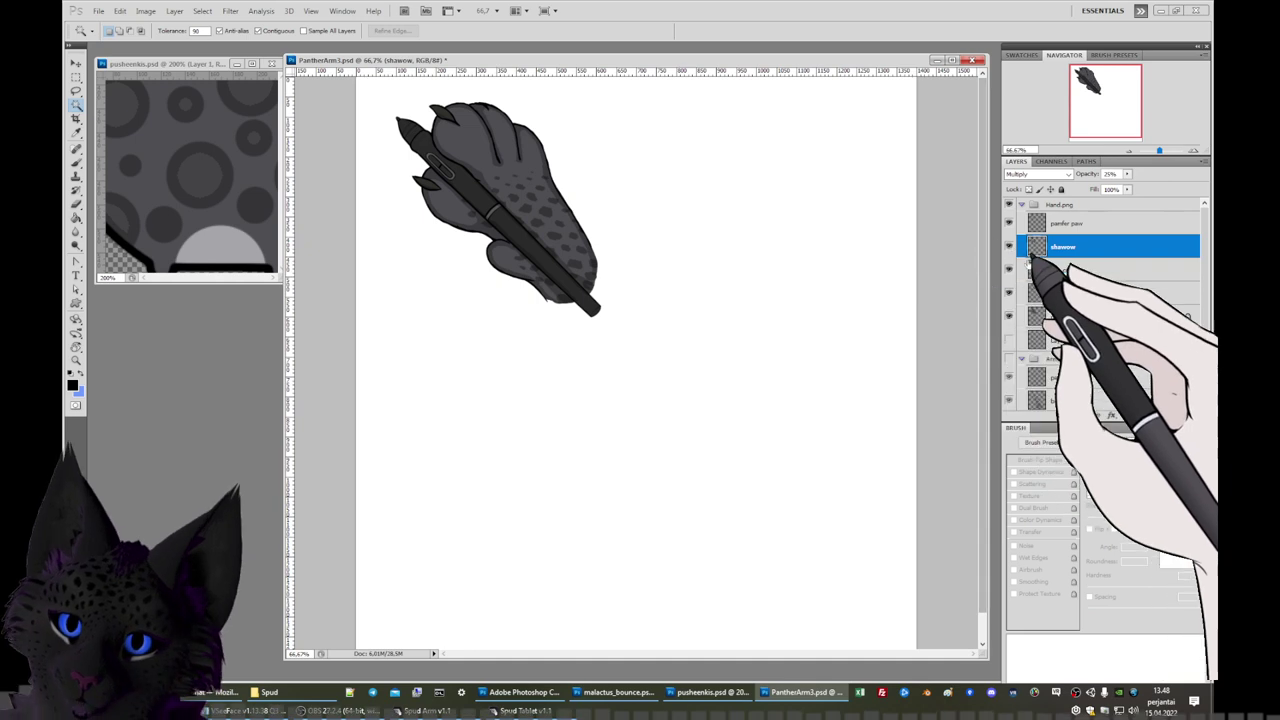
pyautogui.click(1010, 316)
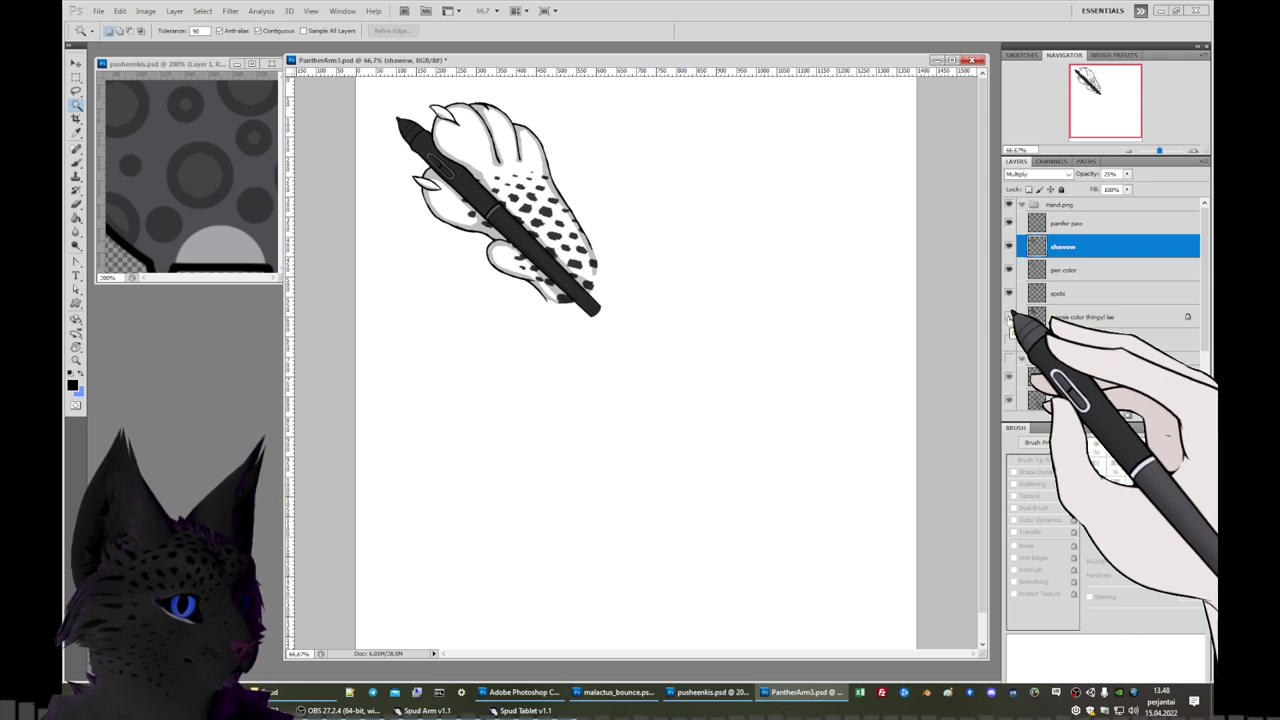
pyautogui.hotkey('alt', 'BackSpace')
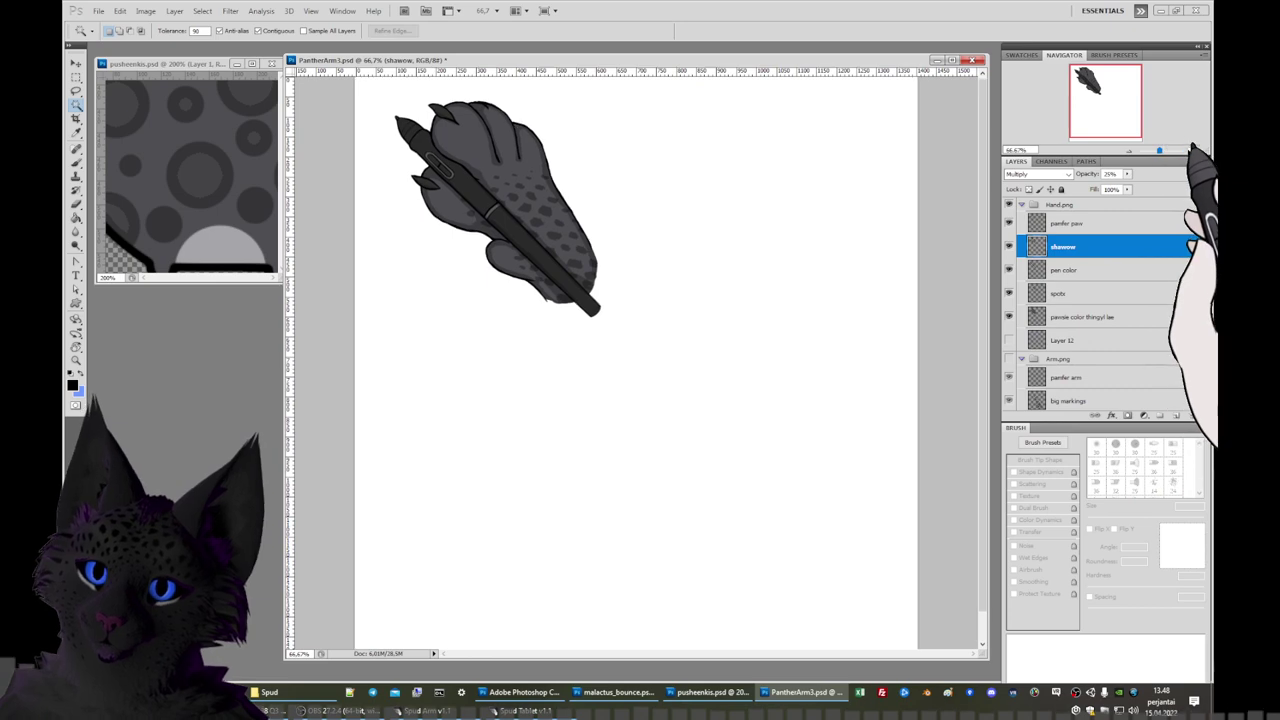
# Paint shadows on the shawow layer along the whole pen, from its blunt end to its tip, with the 15 px brush.
pyautogui.moveTo(1159, 150); pyautogui.dragTo(1190, 150)
pyautogui.moveTo(1110, 105); pyautogui.dragTo(1091, 137)
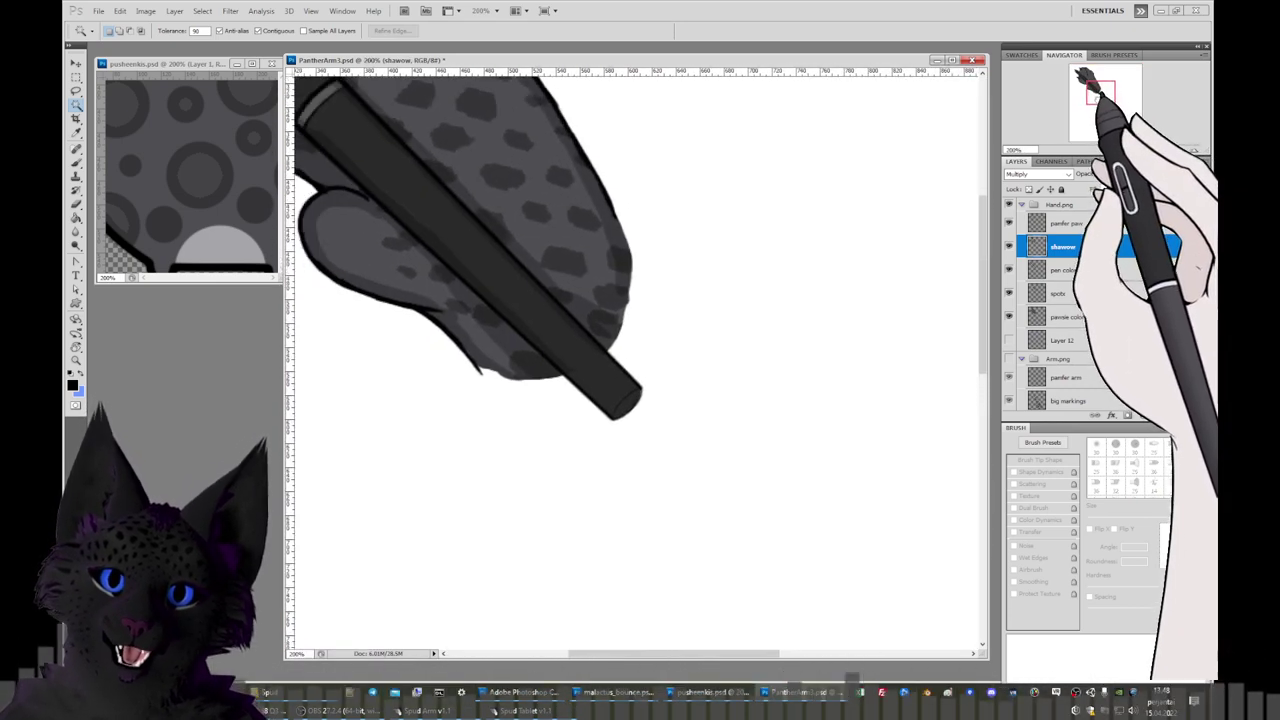
pyautogui.click(1193, 150)
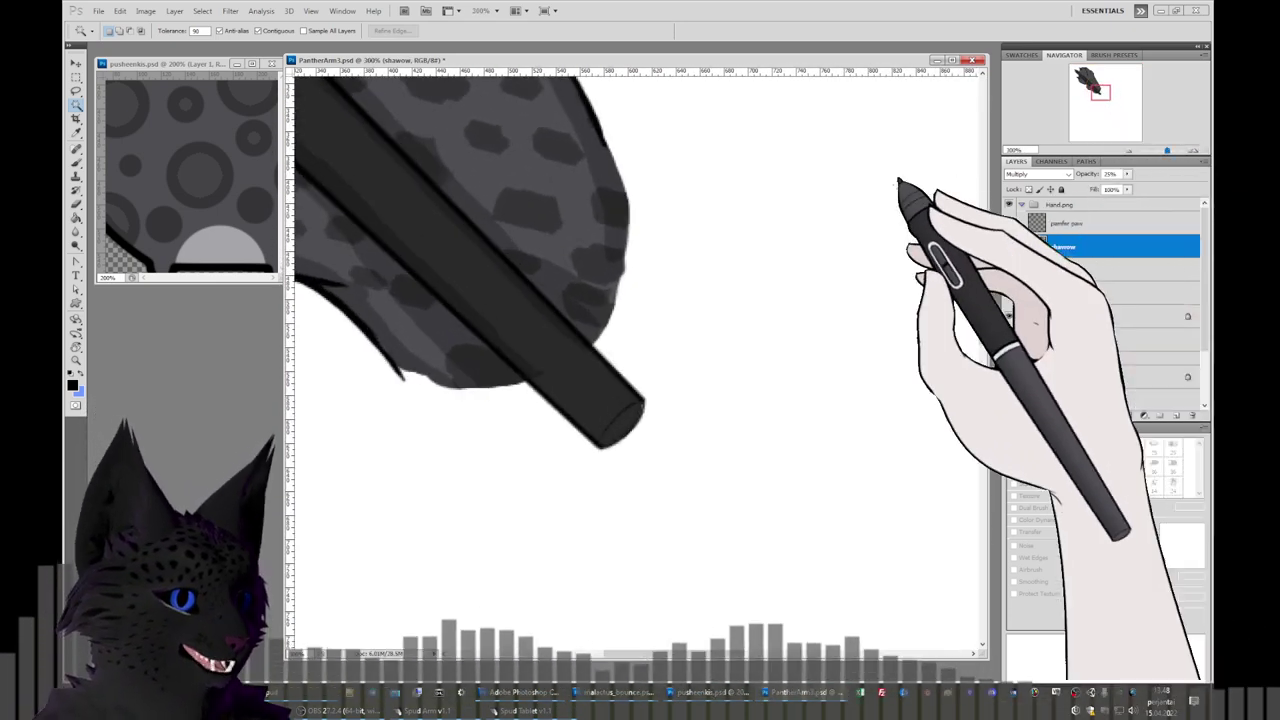
pyautogui.click(75, 161)
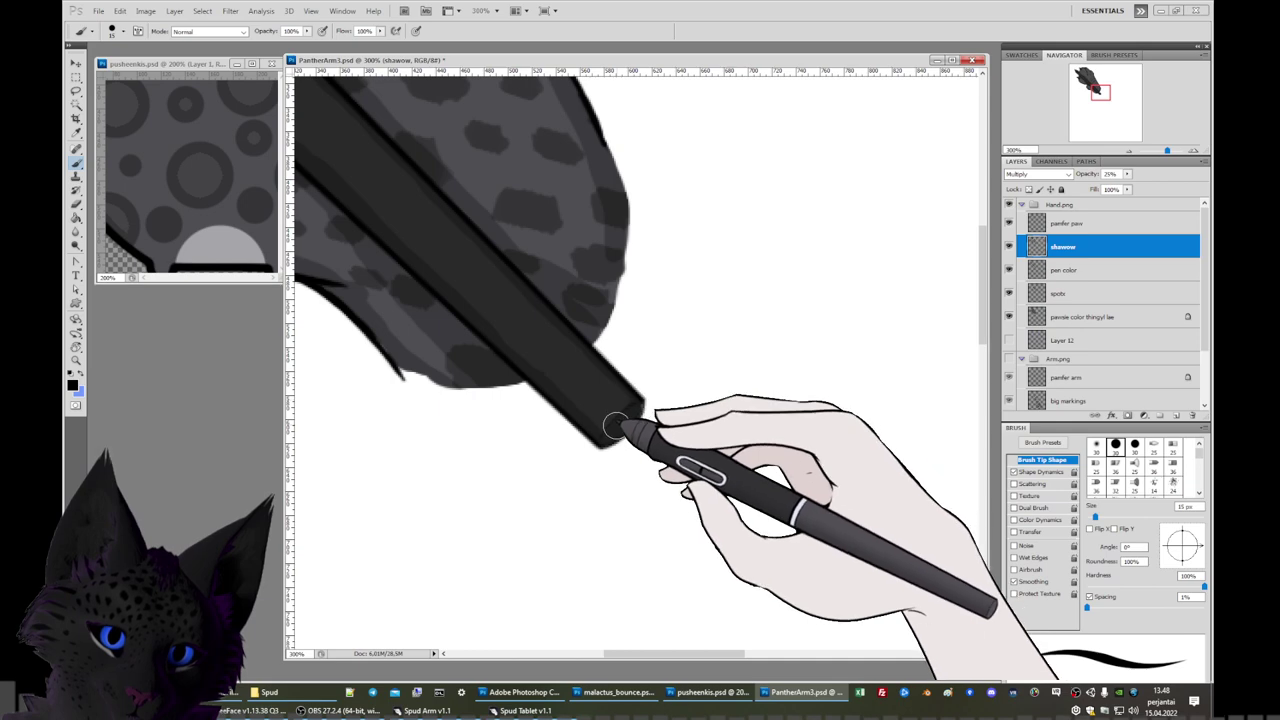
pyautogui.moveTo(1097, 55); pyautogui.dragTo(1082, 86)
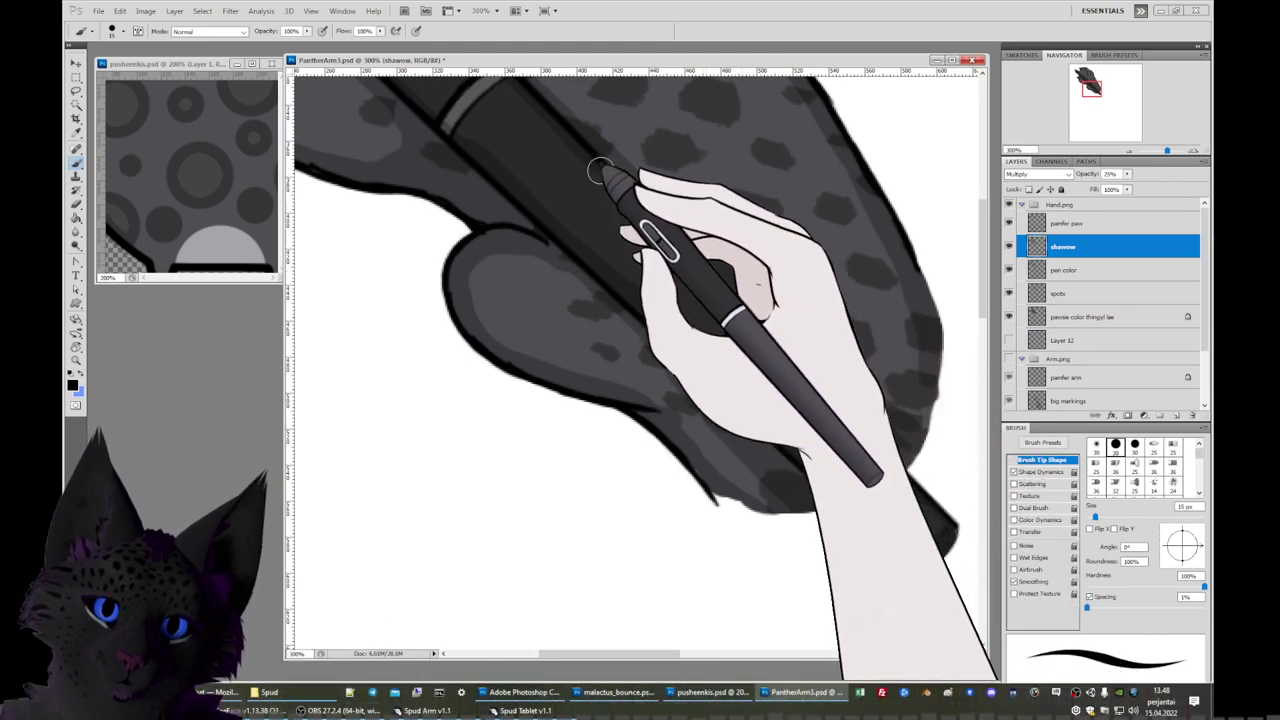
pyautogui.moveTo(1088, 82); pyautogui.dragTo(1080, 72)
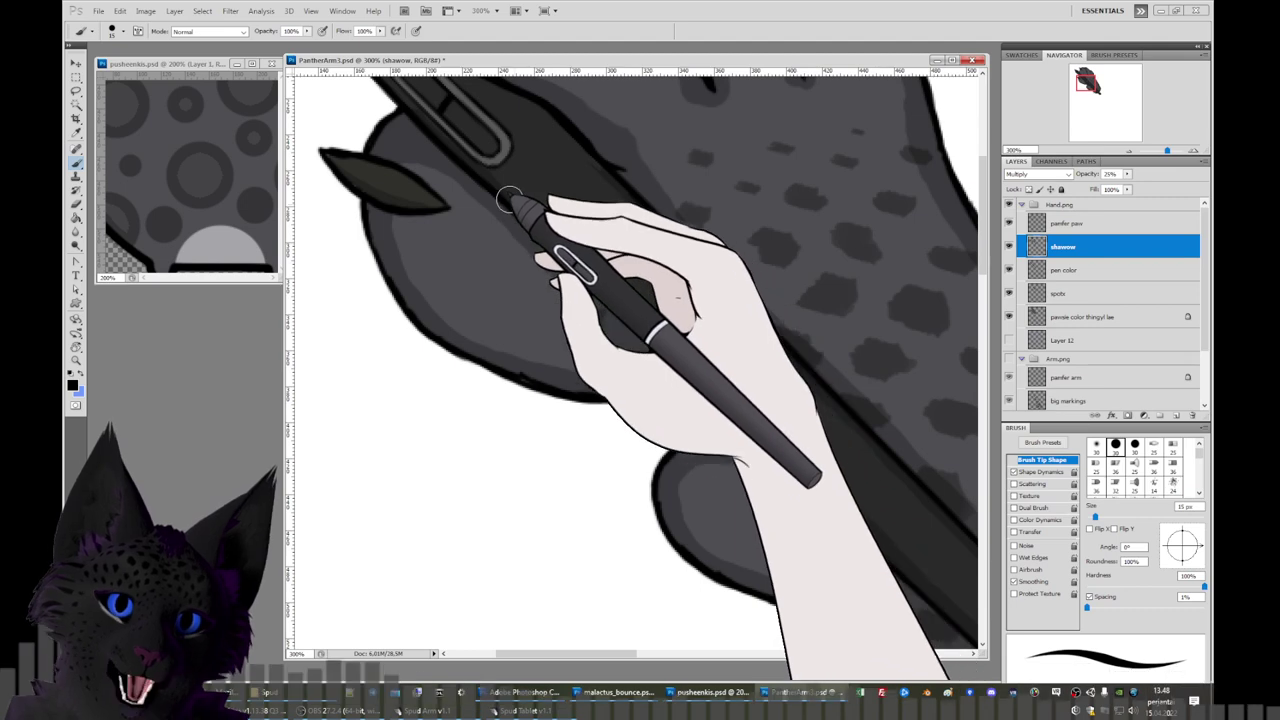
pyautogui.moveTo(1090, 80); pyautogui.dragTo(1084, 68)
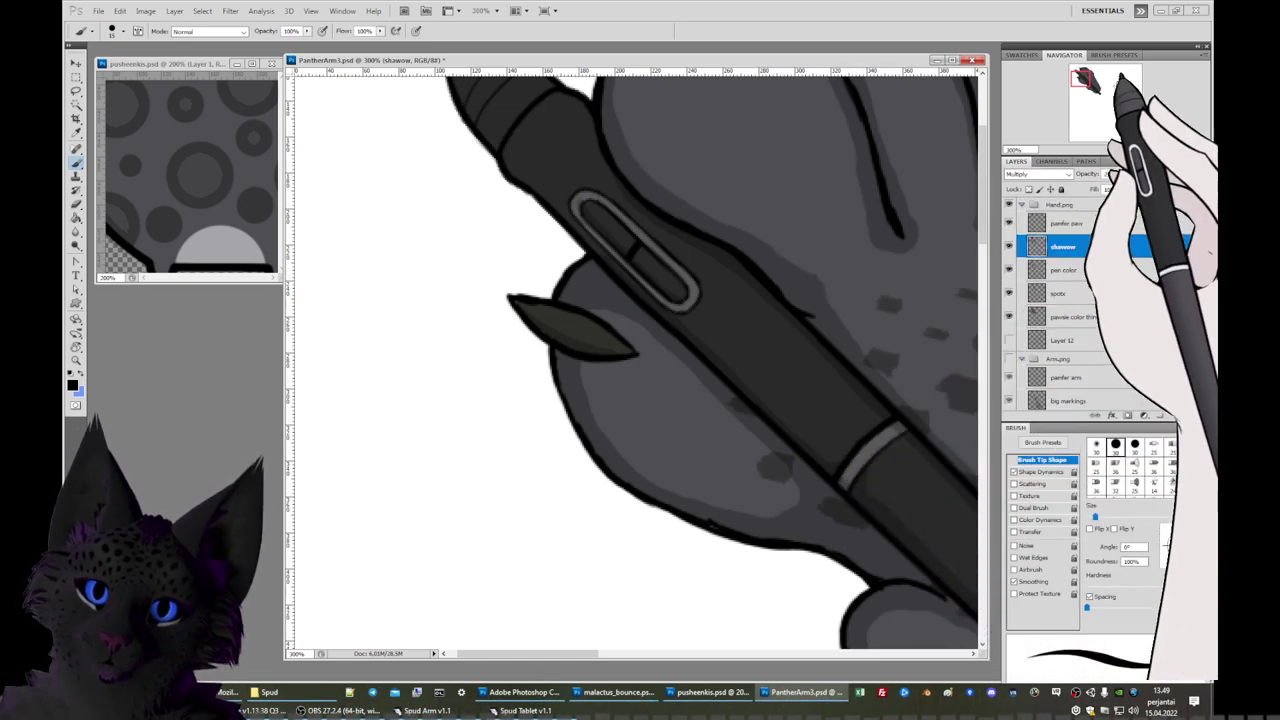
pyautogui.moveTo(1088, 84); pyautogui.dragTo(1082, 78)
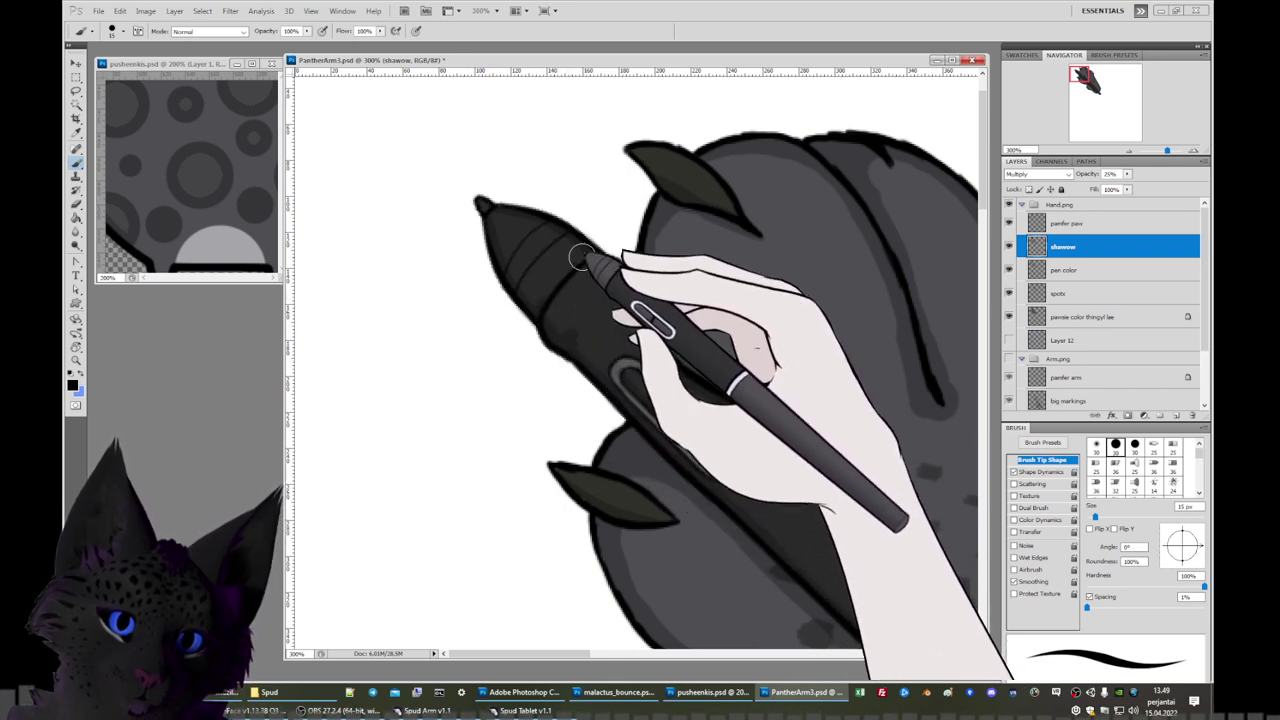
# Check which layer holds the pen's fill and lock the transparent pixels of the pen color layer.
pyautogui.click(1008, 316)
pyautogui.click(1008, 316)
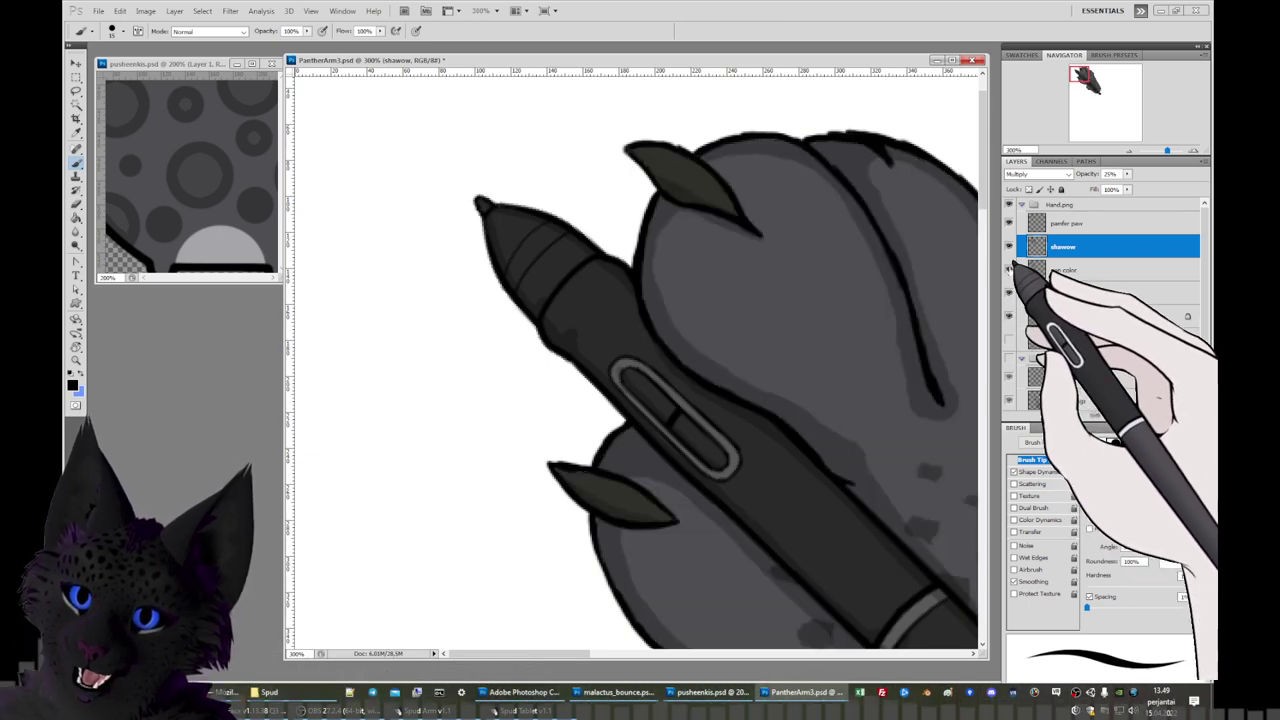
pyautogui.click(1008, 270)
pyautogui.click(1008, 270)
pyautogui.click(1064, 270)
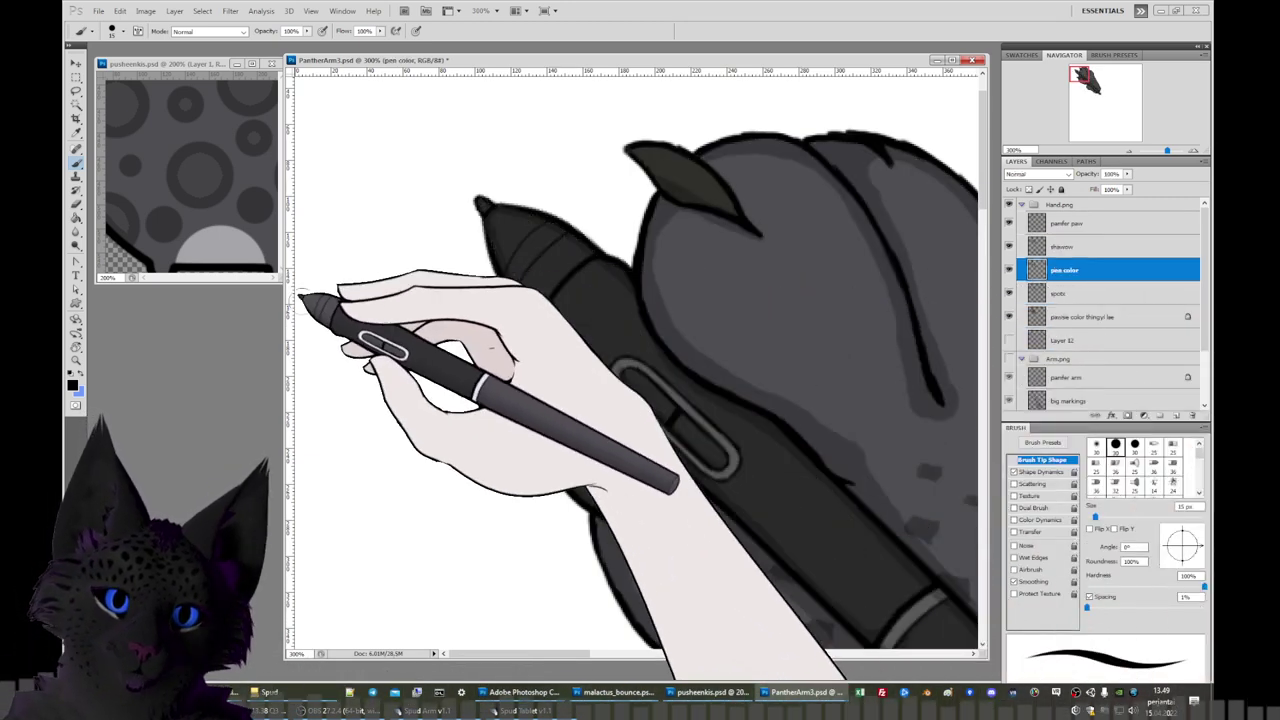
pyautogui.click(1029, 189)
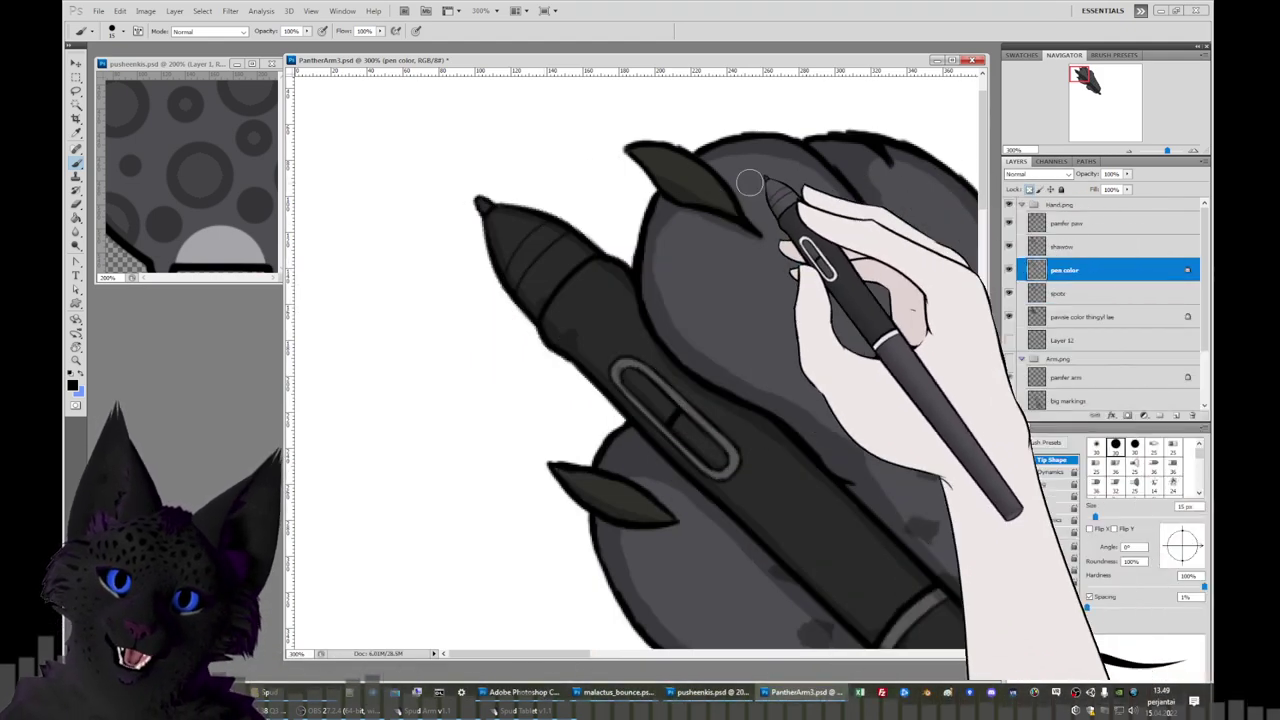
# Choose a dark grey foreground colour and paint the band near the pen's tip on the pen color layer.
pyautogui.click(72, 385)
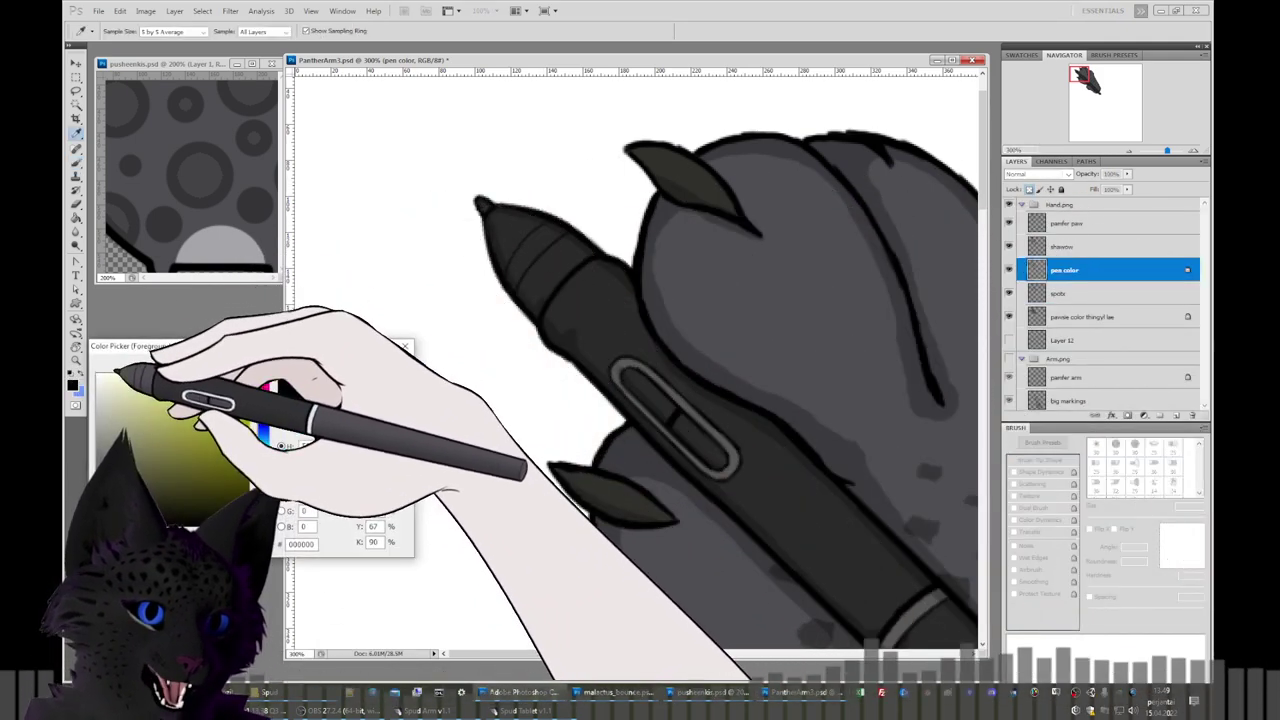
pyautogui.click(262, 376)
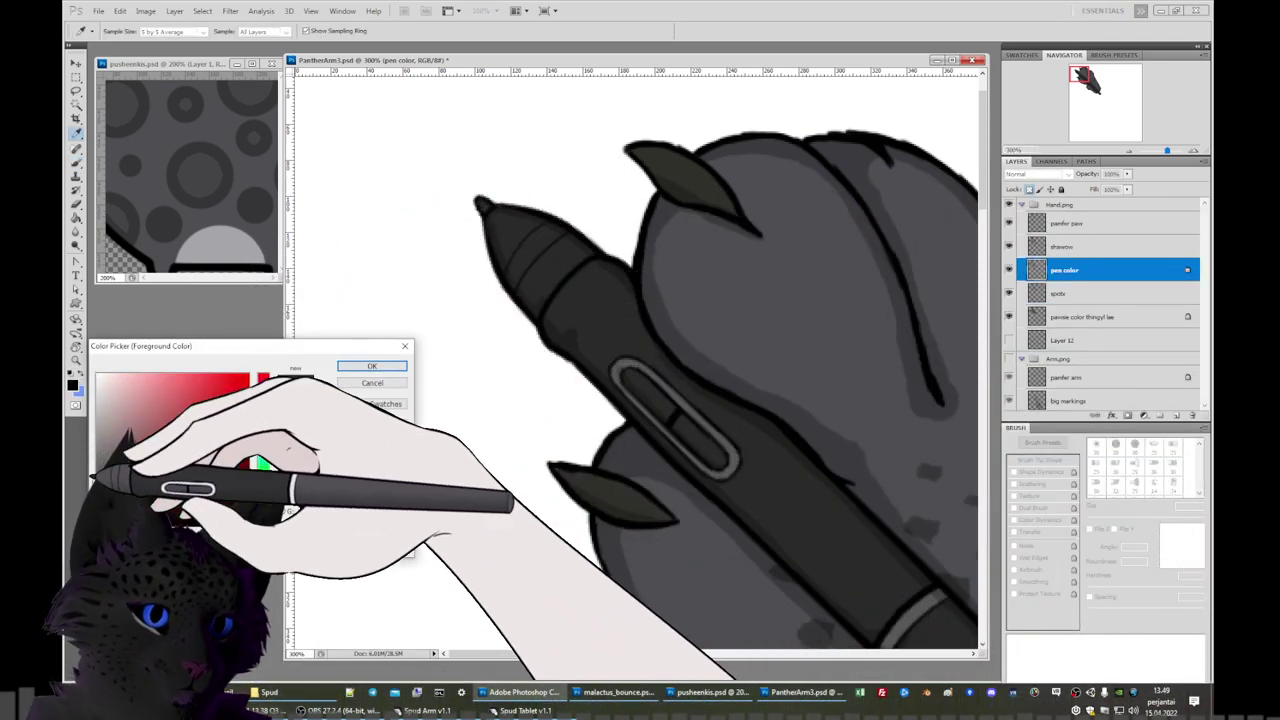
pyautogui.click(120, 548)
pyautogui.click(371, 366)
pyautogui.press('b')
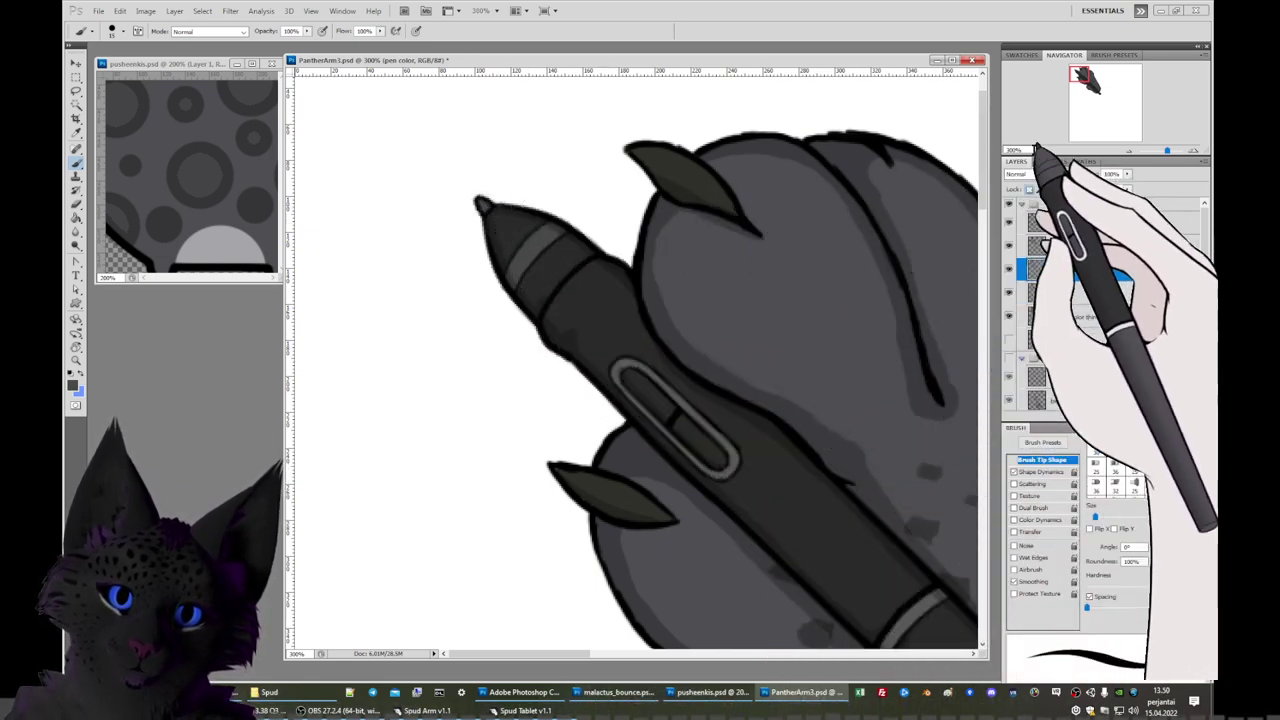
# Add a layer named light above the shawow layer and set its blend mode to Screen.
pyautogui.moveTo(1079, 74); pyautogui.dragTo(1084, 78)
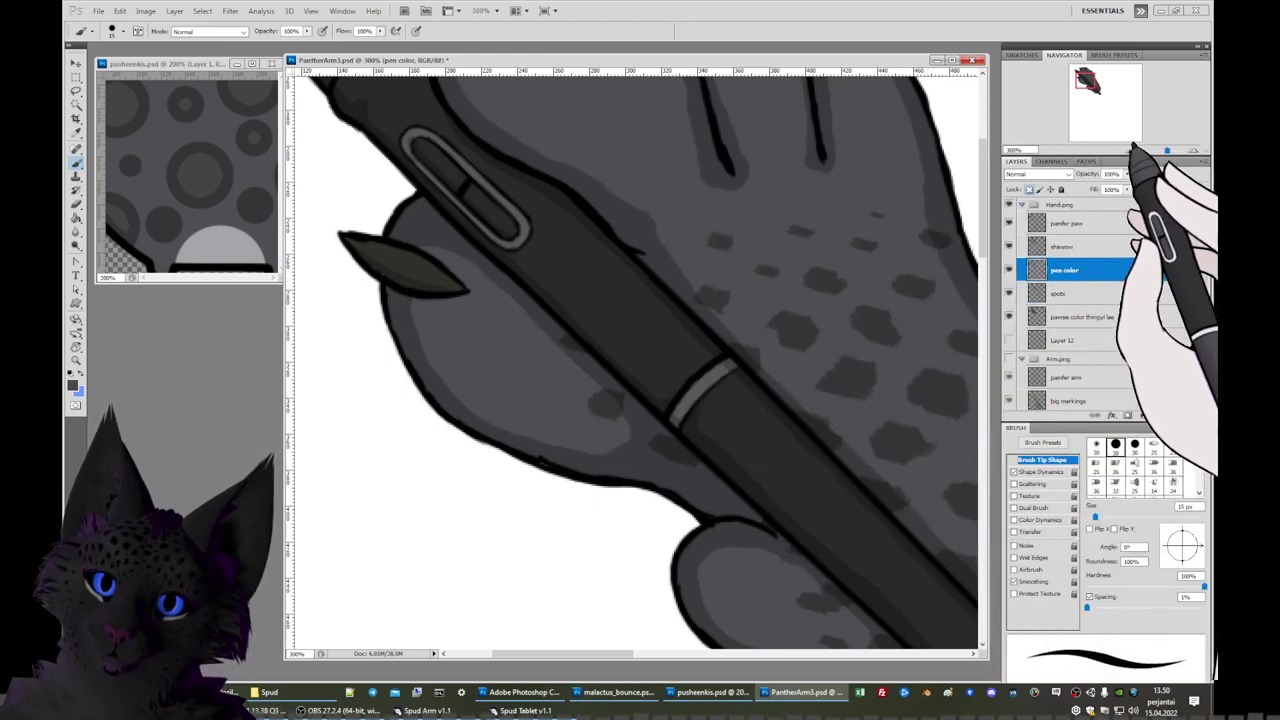
pyautogui.click(1133, 149)
pyautogui.click(1133, 149)
pyautogui.click(1133, 149)
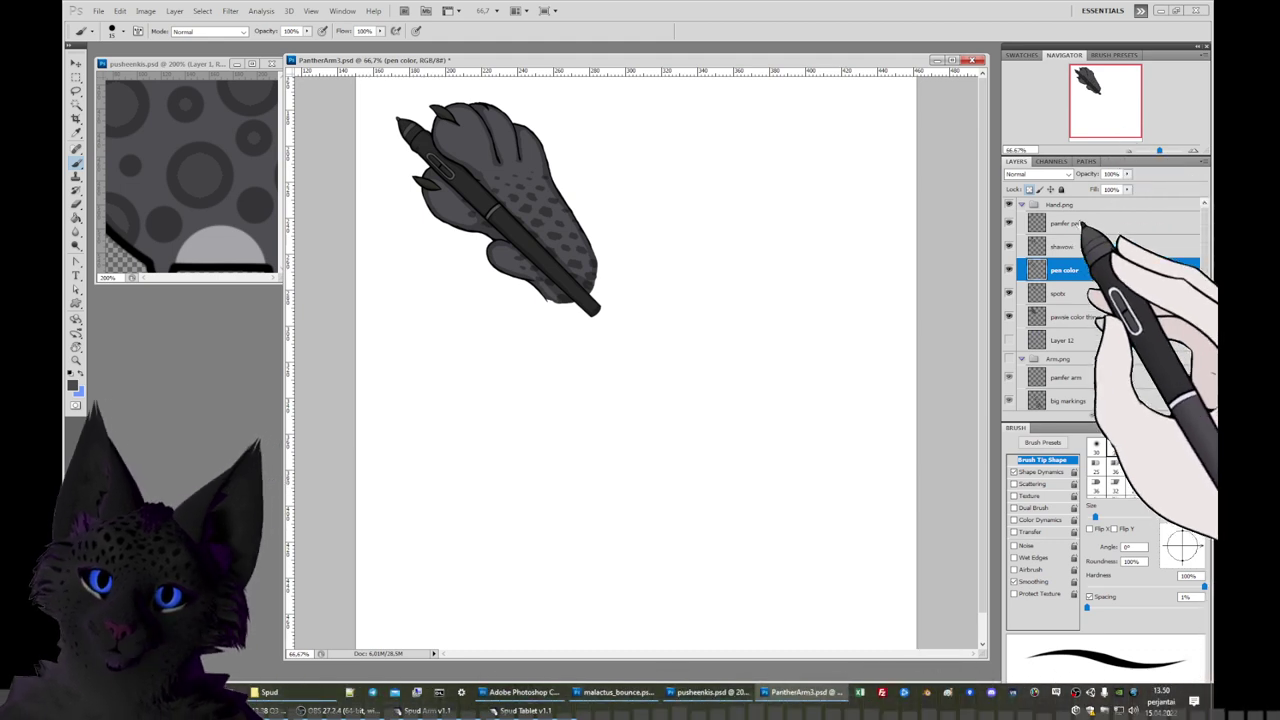
pyautogui.click(1093, 246)
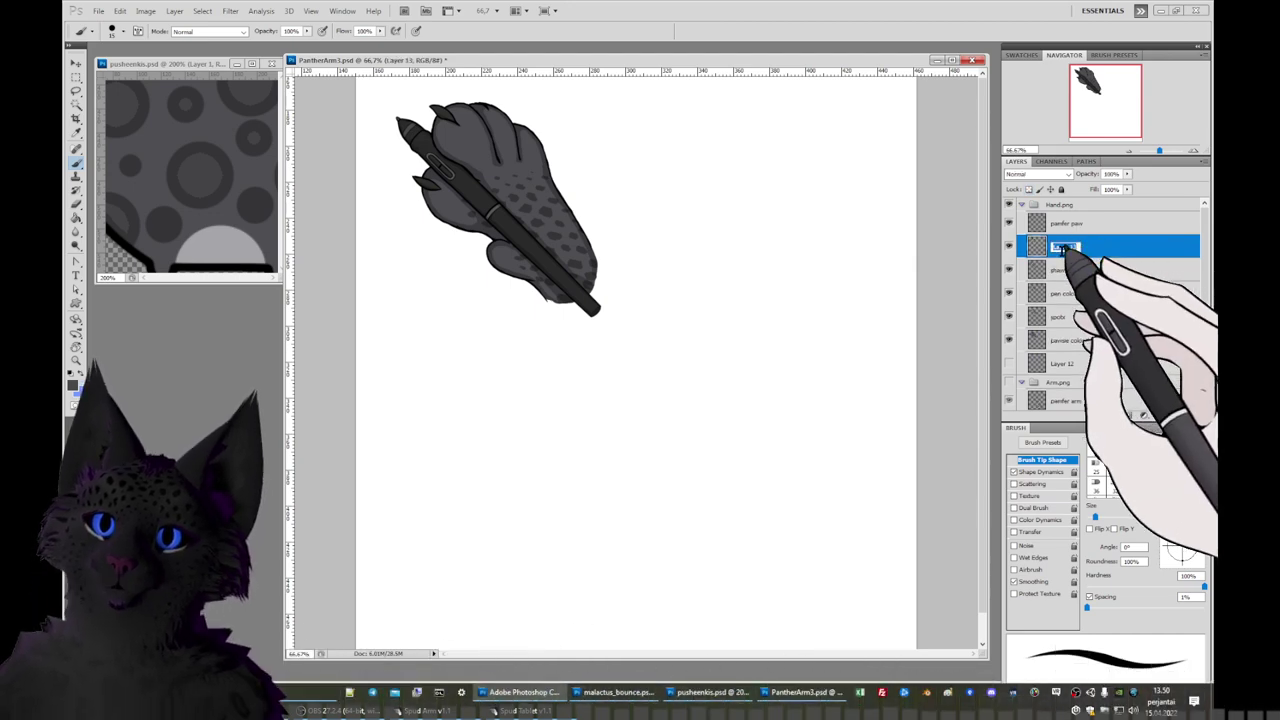
pyautogui.write('light')
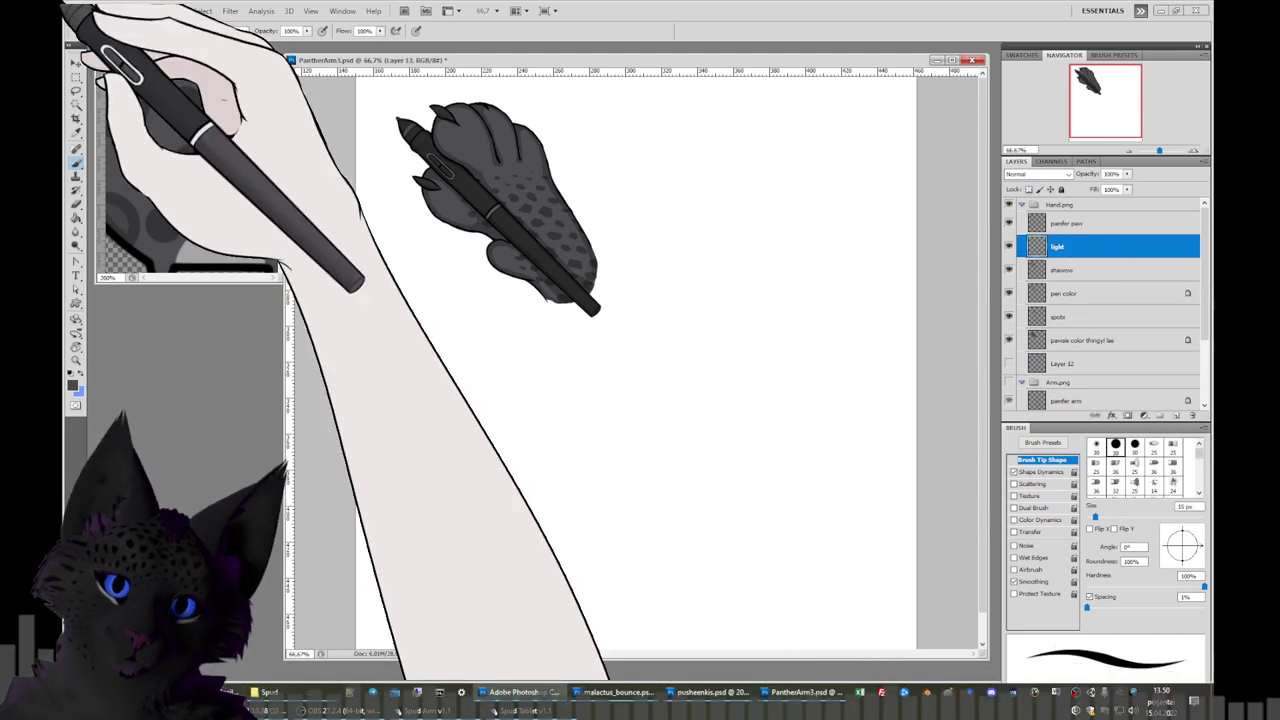
pyautogui.click(1037, 174)
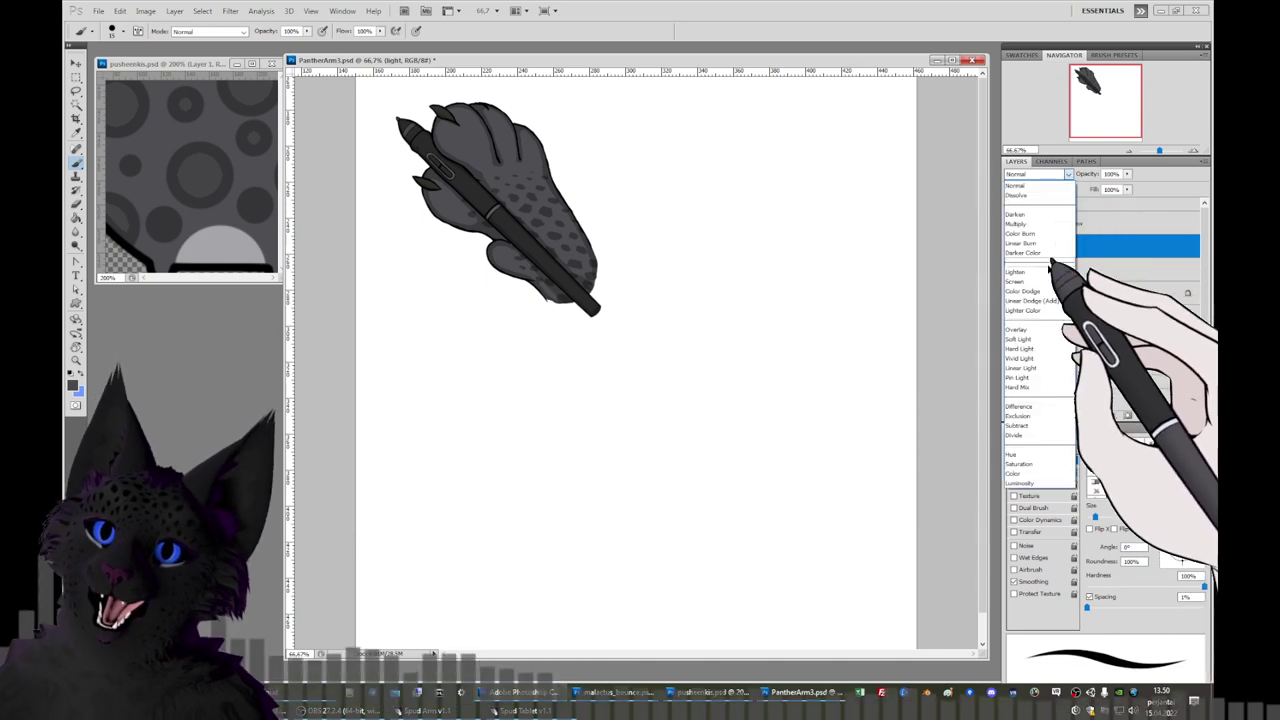
pyautogui.click(1040, 282)
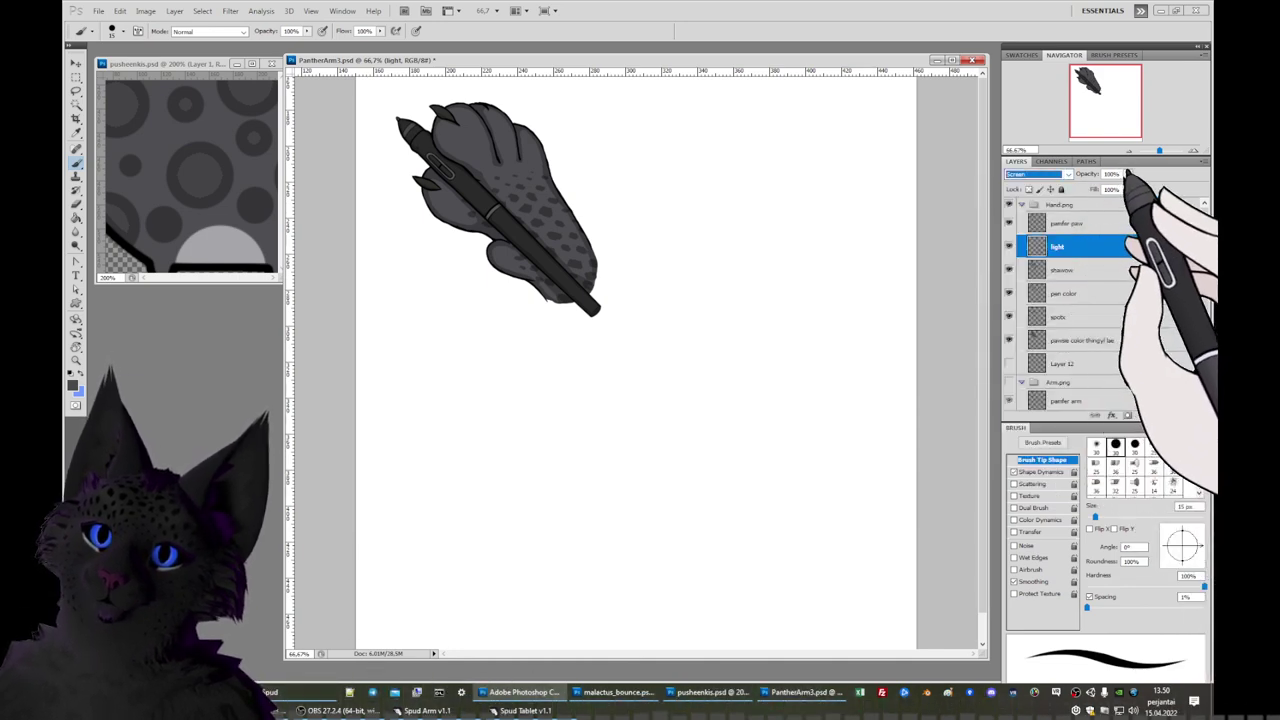
# Set up a soft 93 px brush with 0% hardness and pressure-controlled opacity, and paint a highlight on the toe beside the pen tip.
pyautogui.rightClick(480, 200)
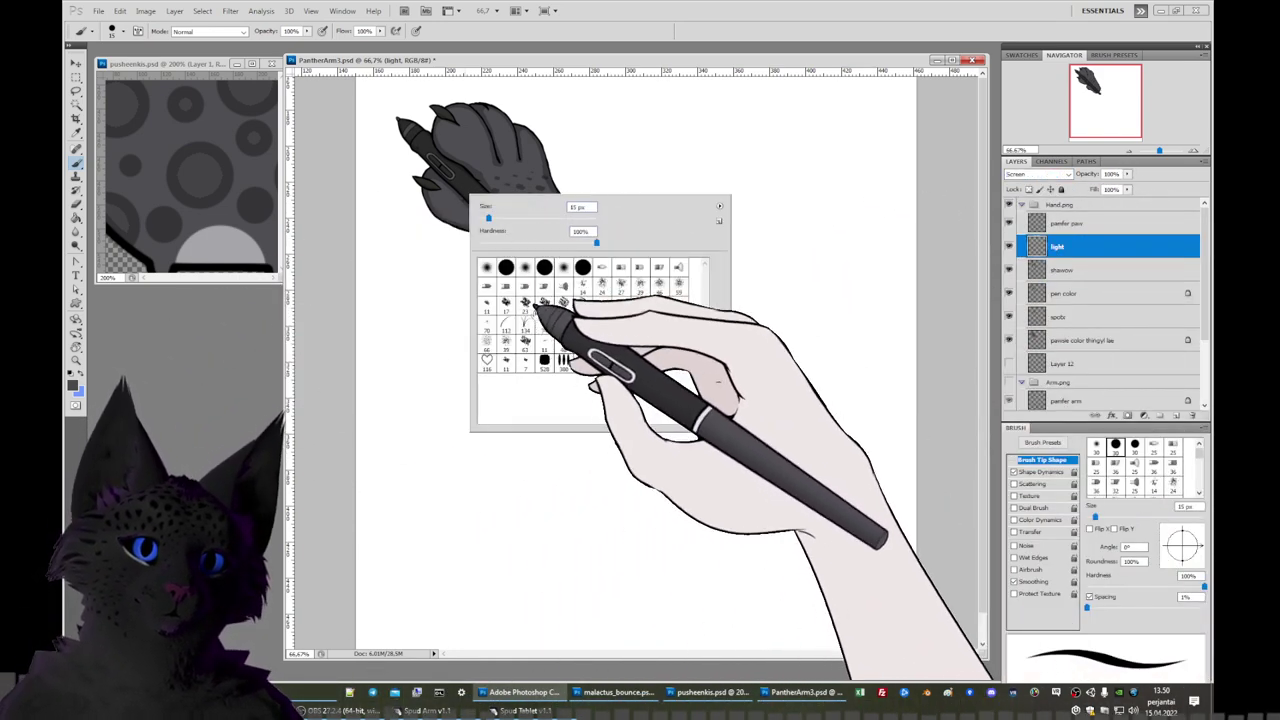
pyautogui.moveTo(488, 218); pyautogui.dragTo(522, 218)
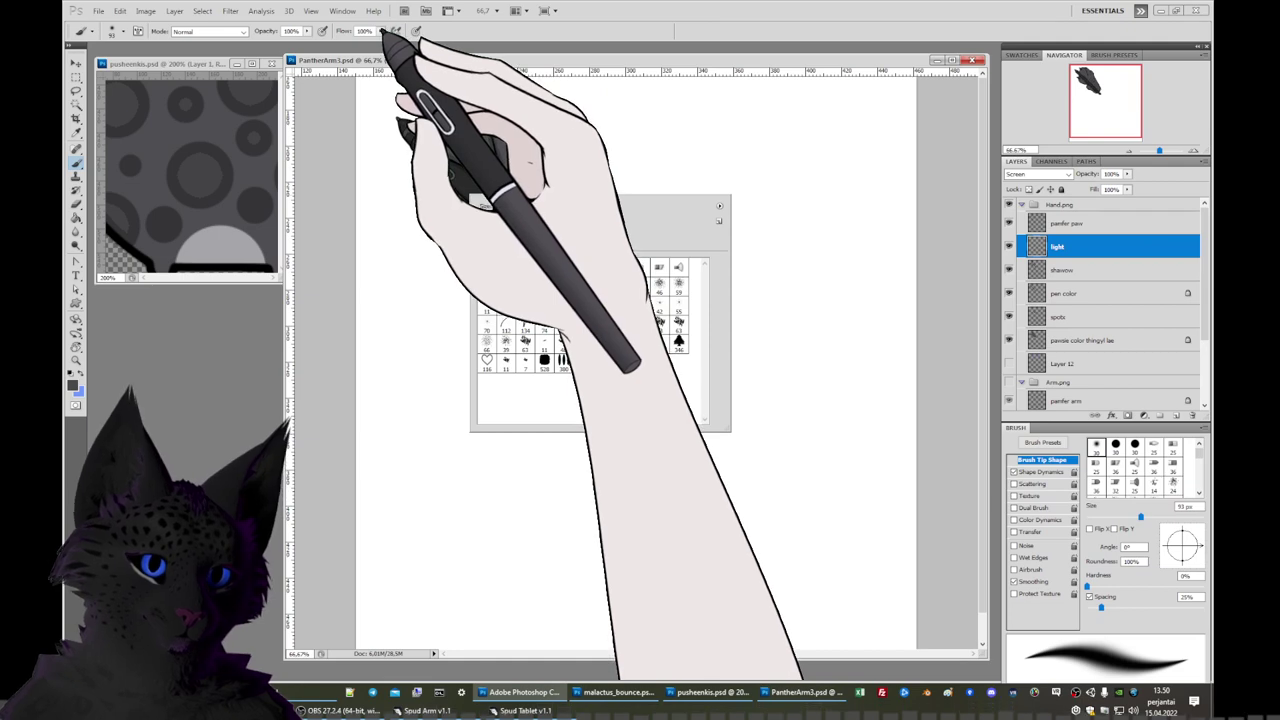
pyautogui.click(415, 118)
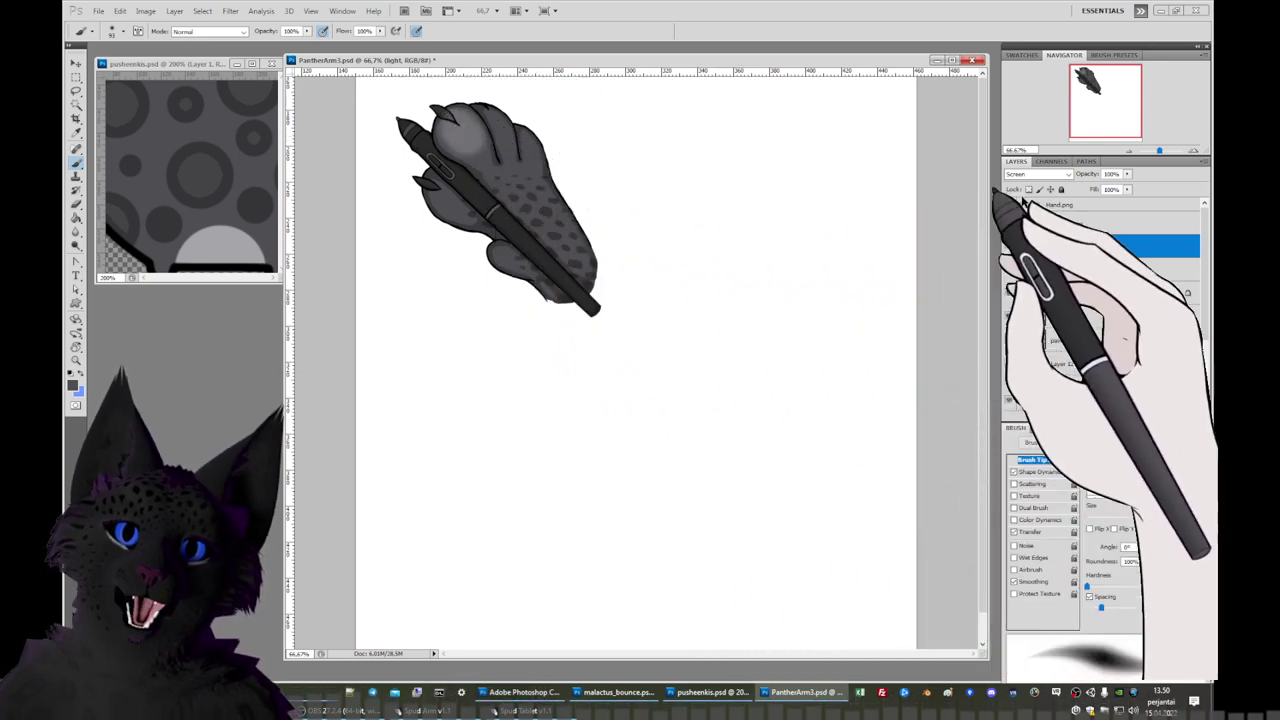
# Lower the light layer's opacity to 54% and soften its highlights with a soft 73 px eraser at 0% hardness.
pyautogui.moveTo(1127, 174); pyautogui.dragTo(1104, 189)
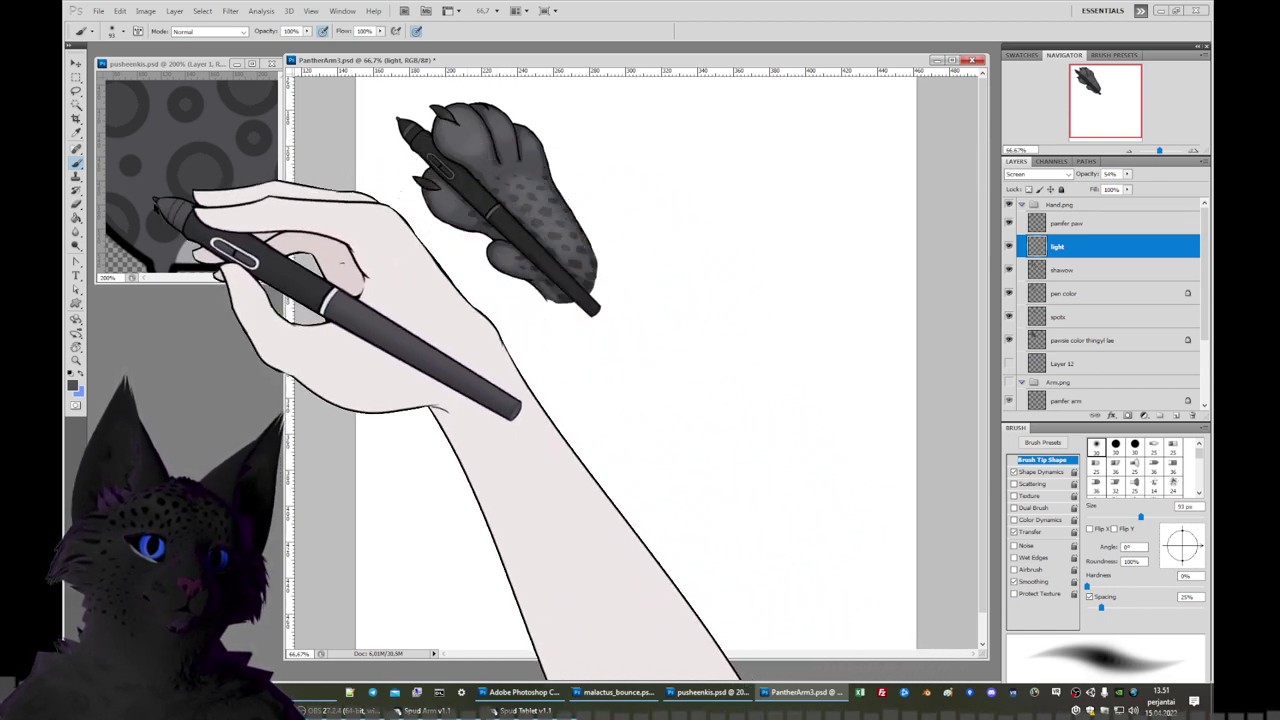
pyautogui.click(75, 204)
pyautogui.rightClick(537, 196)
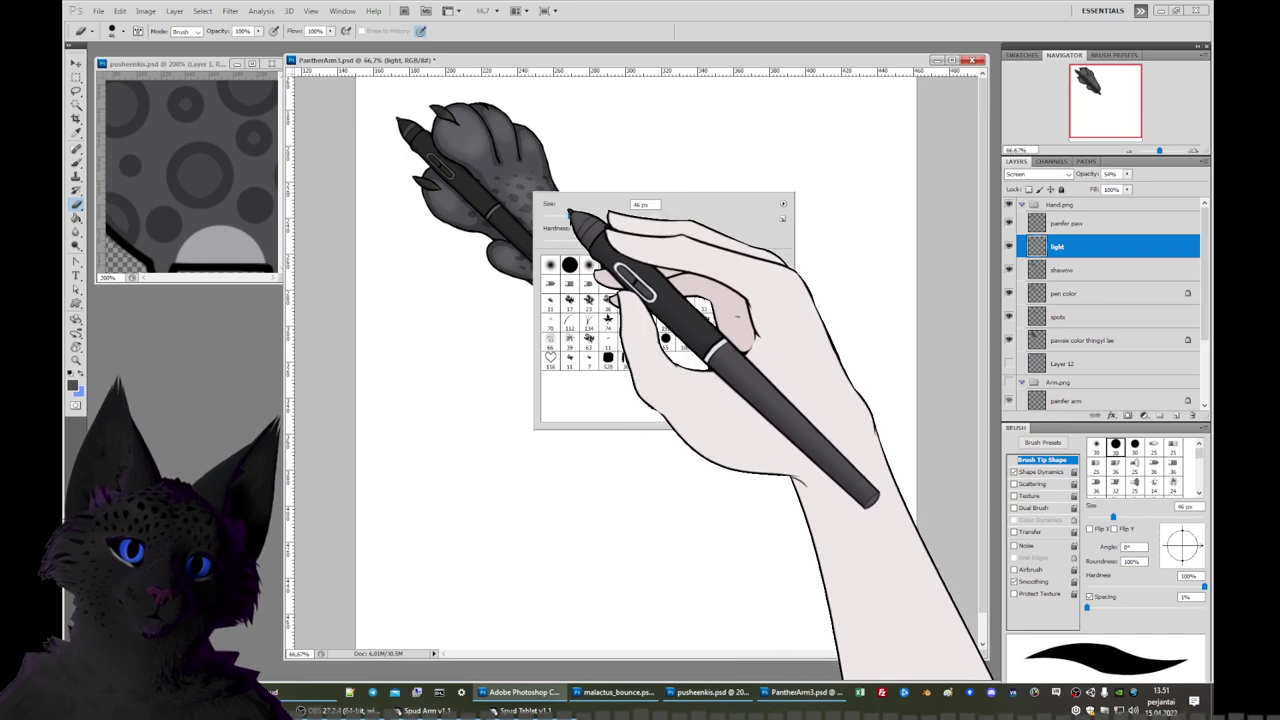
pyautogui.moveTo(585, 215); pyautogui.dragTo(600, 214)
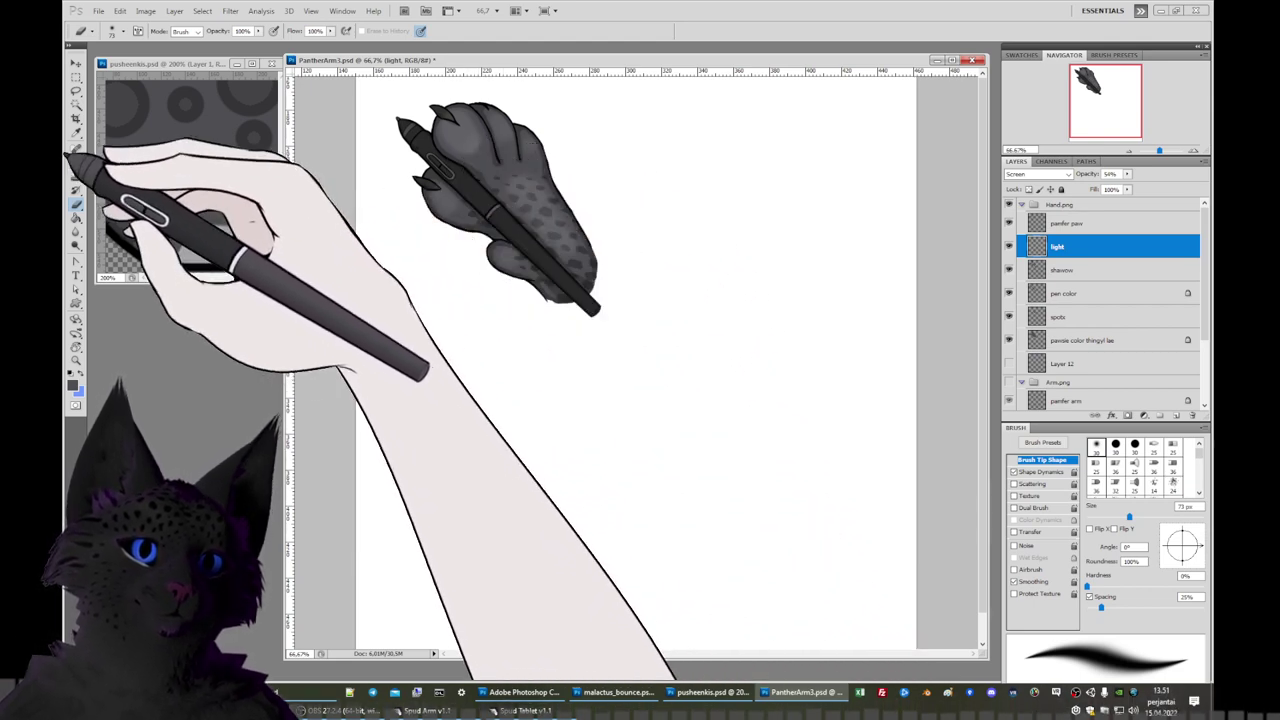
pyautogui.press('b')
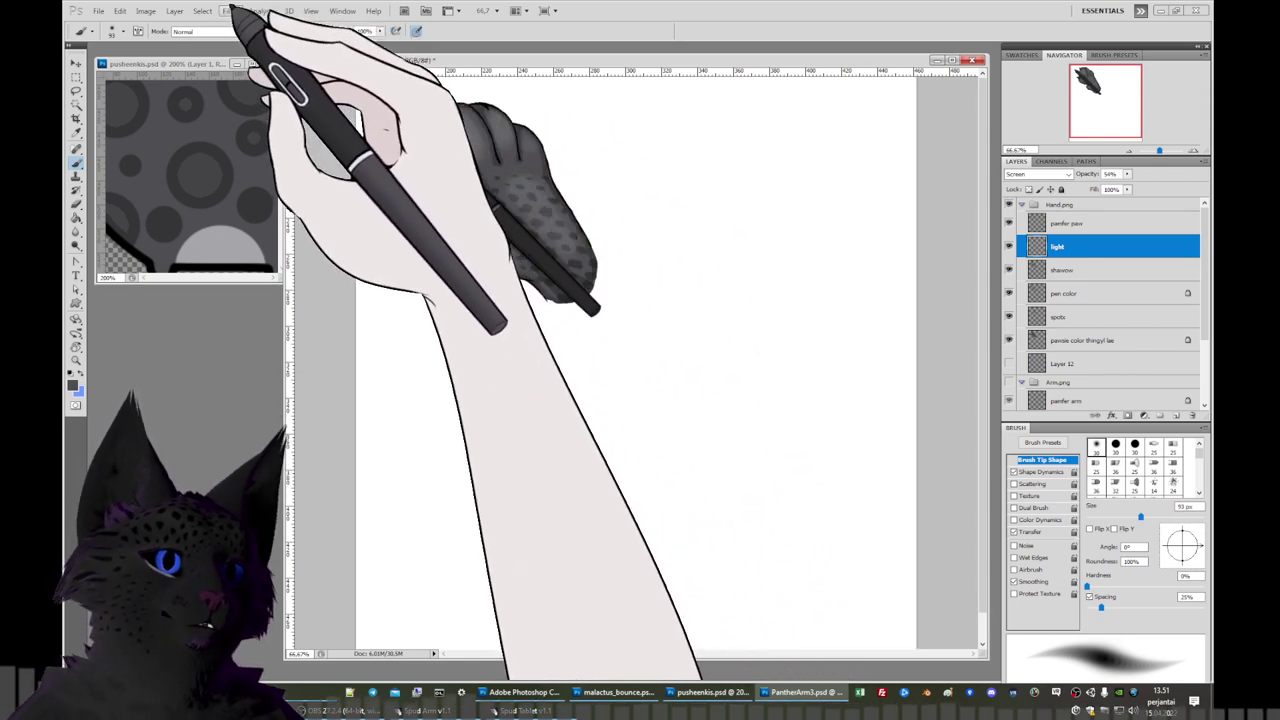
# Apply a Gaussian Blur with a radius of about 14.8 pixels to the light layer.
pyautogui.click(231, 10)
pyautogui.moveTo(300, 119)
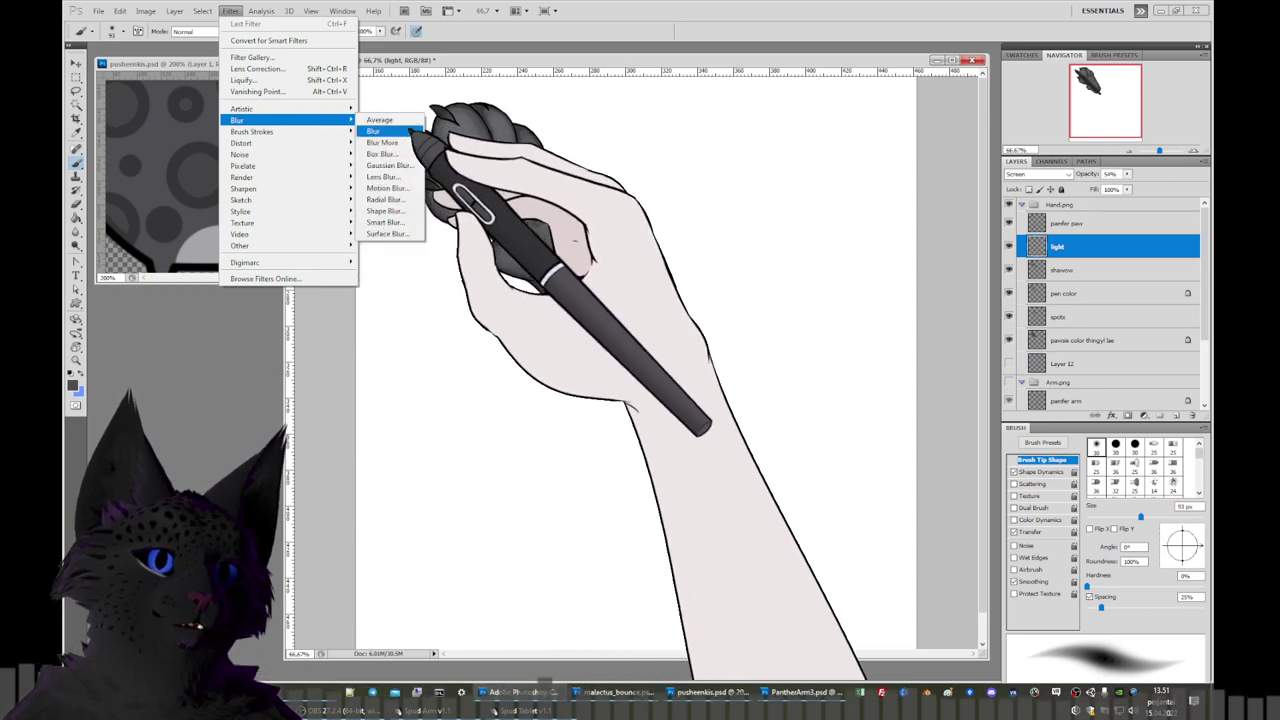
pyautogui.click(385, 165)
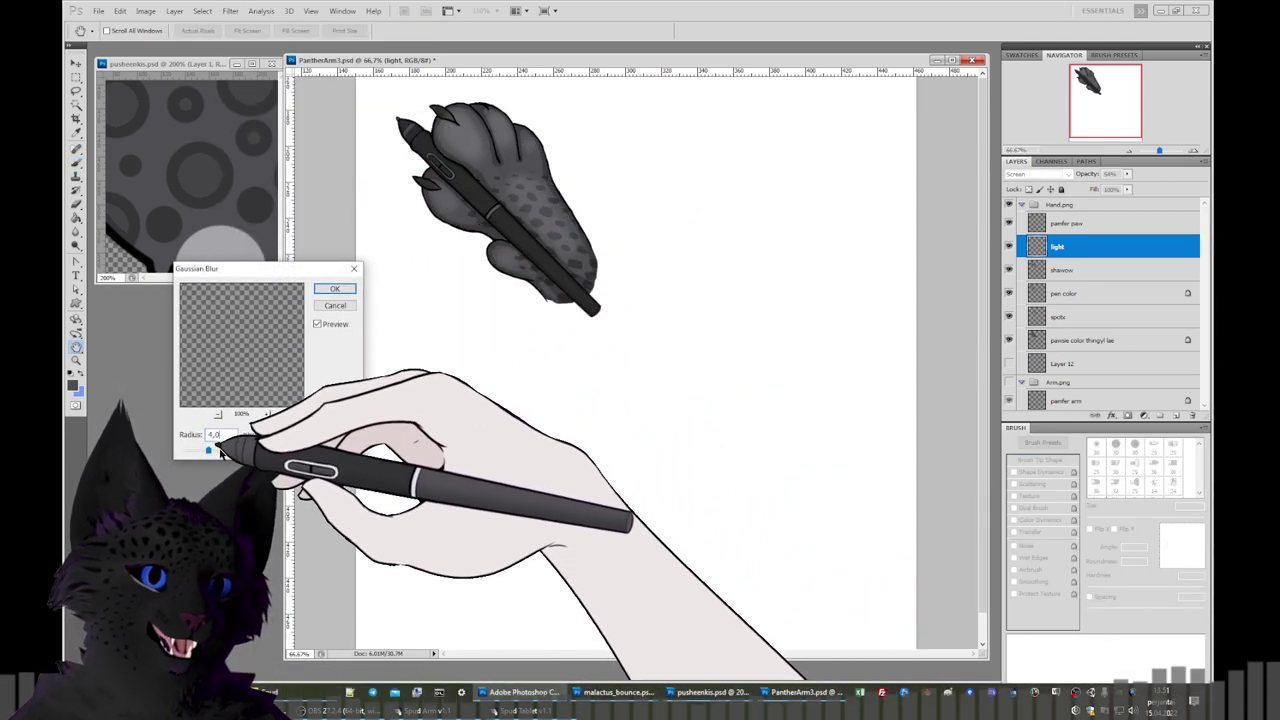
pyautogui.moveTo(221, 451); pyautogui.dragTo(232, 451)
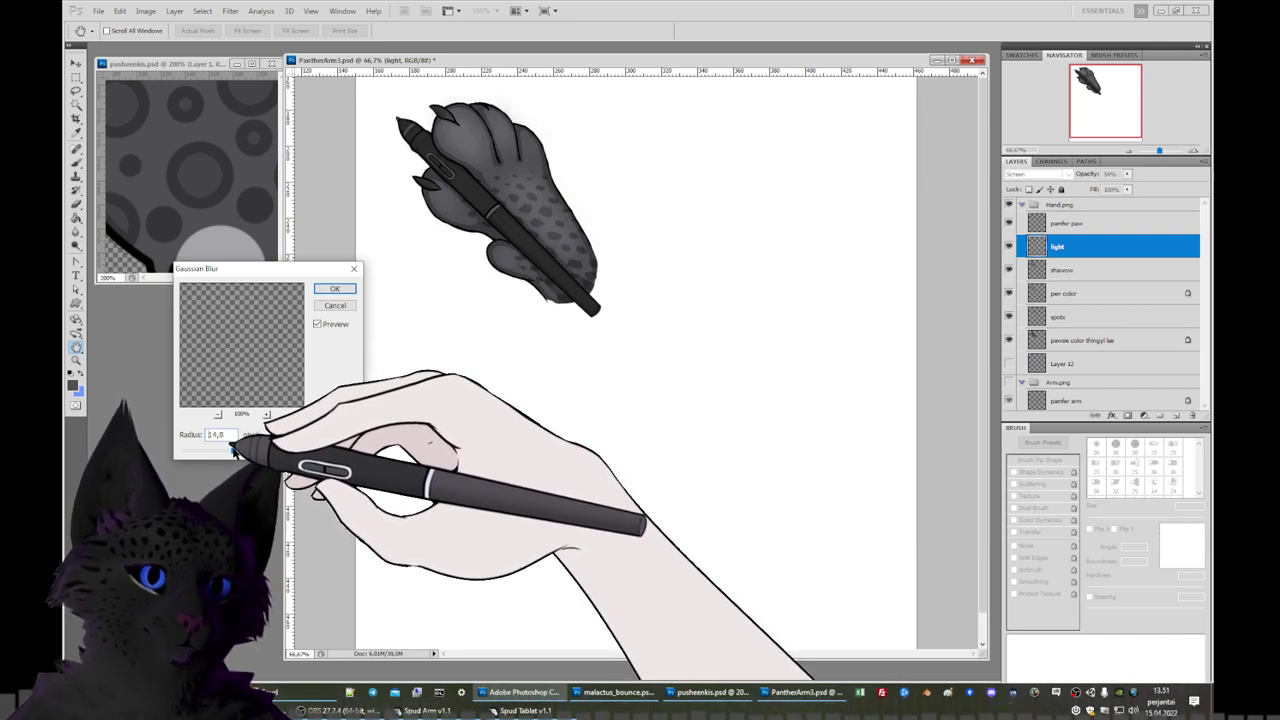
pyautogui.click(335, 288)
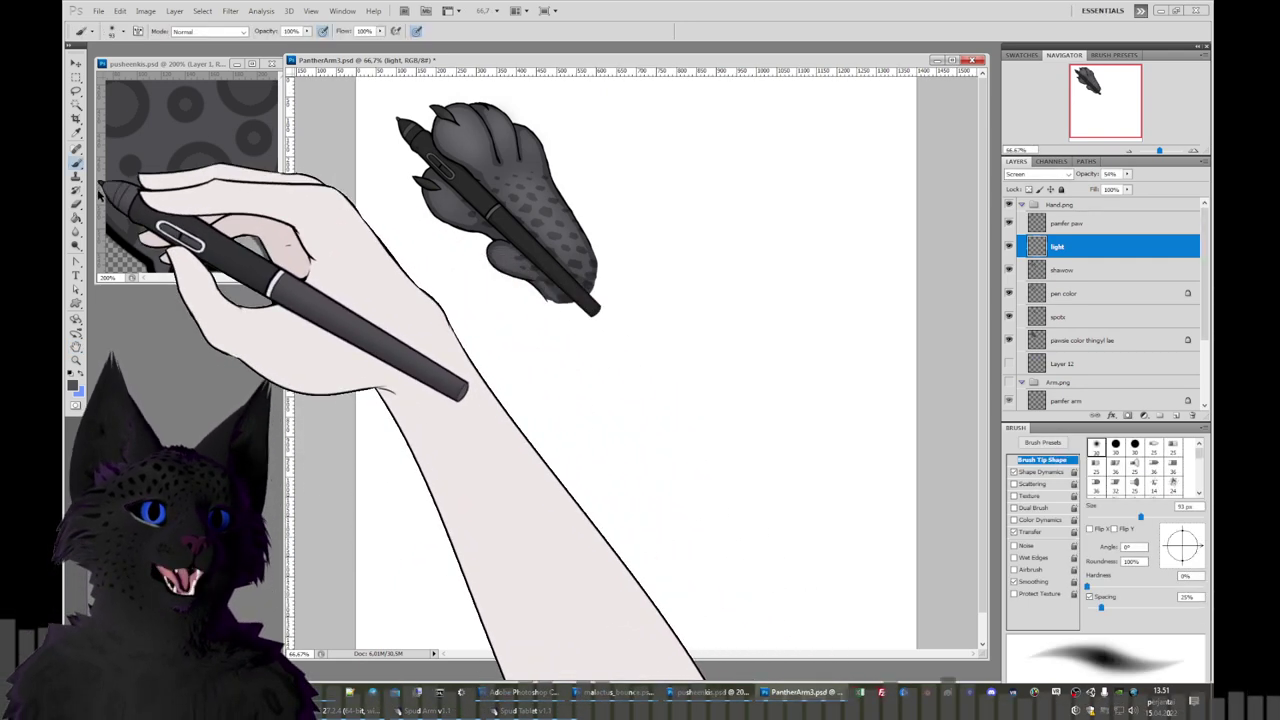
# Erase the blurred light from the claws with a hard round 21 px eraser on the light layer.
pyautogui.press('e')
pyautogui.click(1193, 150)
pyautogui.moveTo(1094, 120); pyautogui.dragTo(1080, 63)
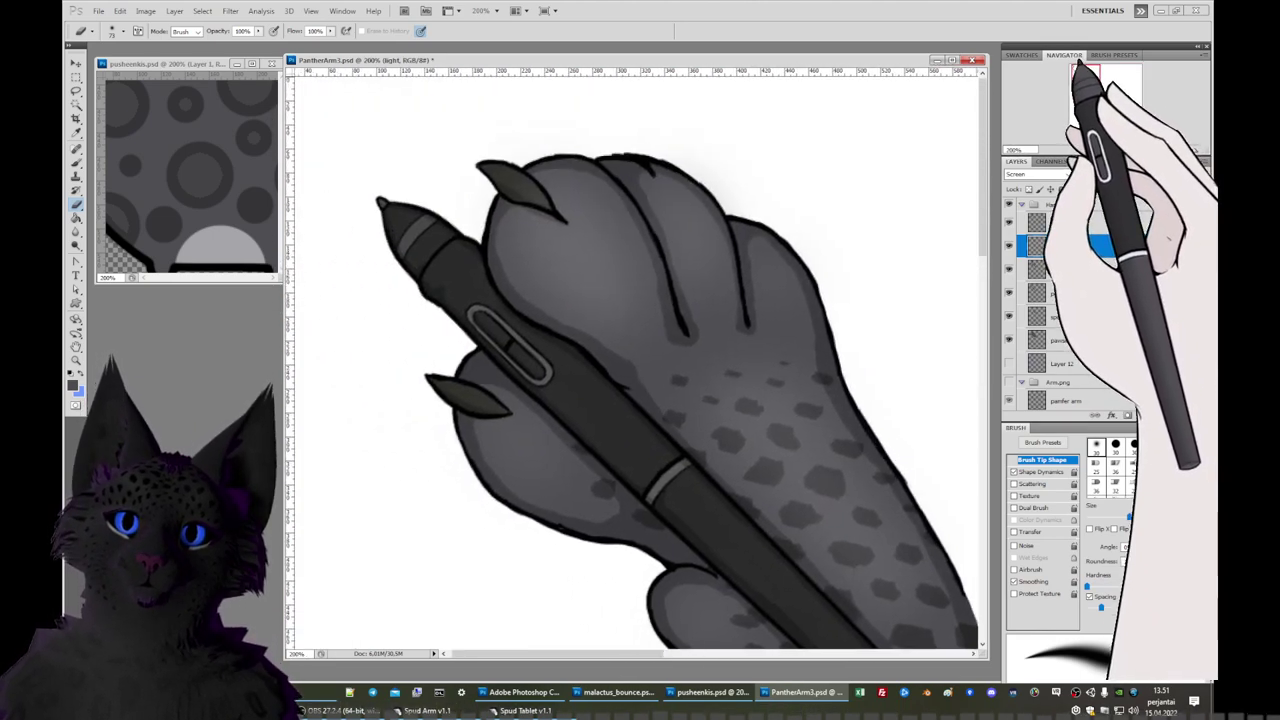
pyautogui.rightClick(580, 185)
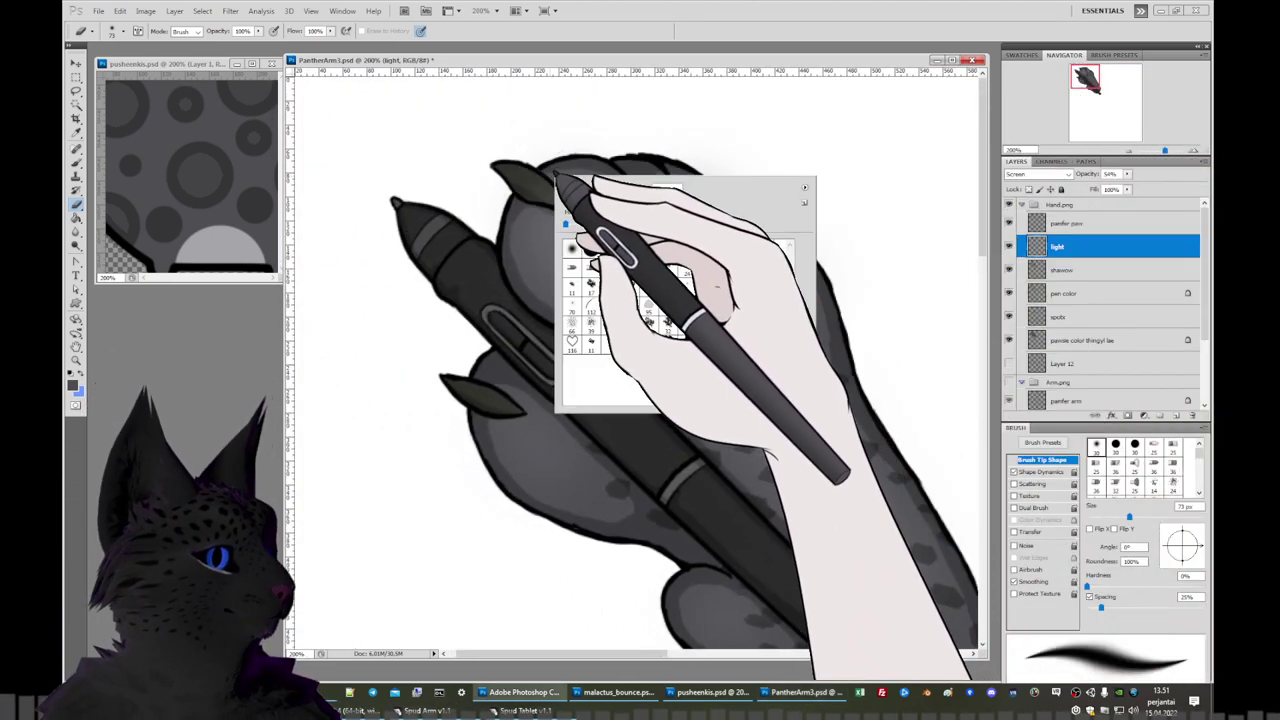
pyautogui.click(591, 249)
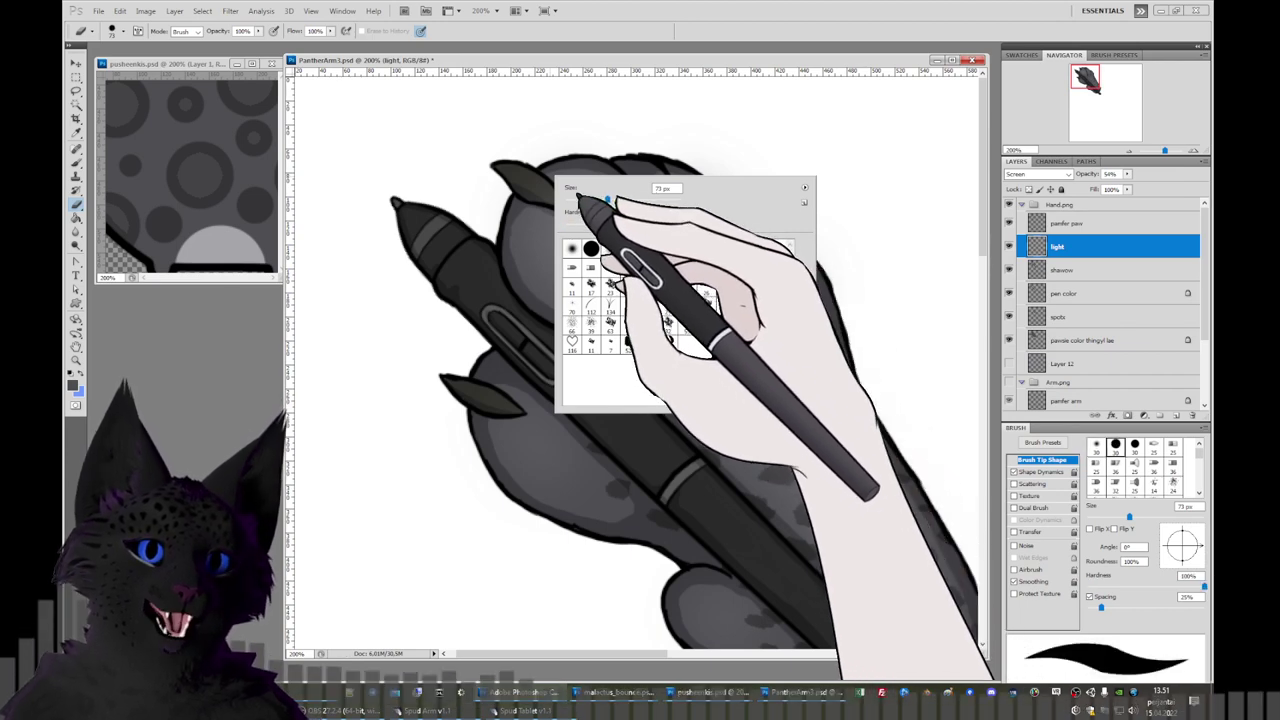
pyautogui.click(515, 180)
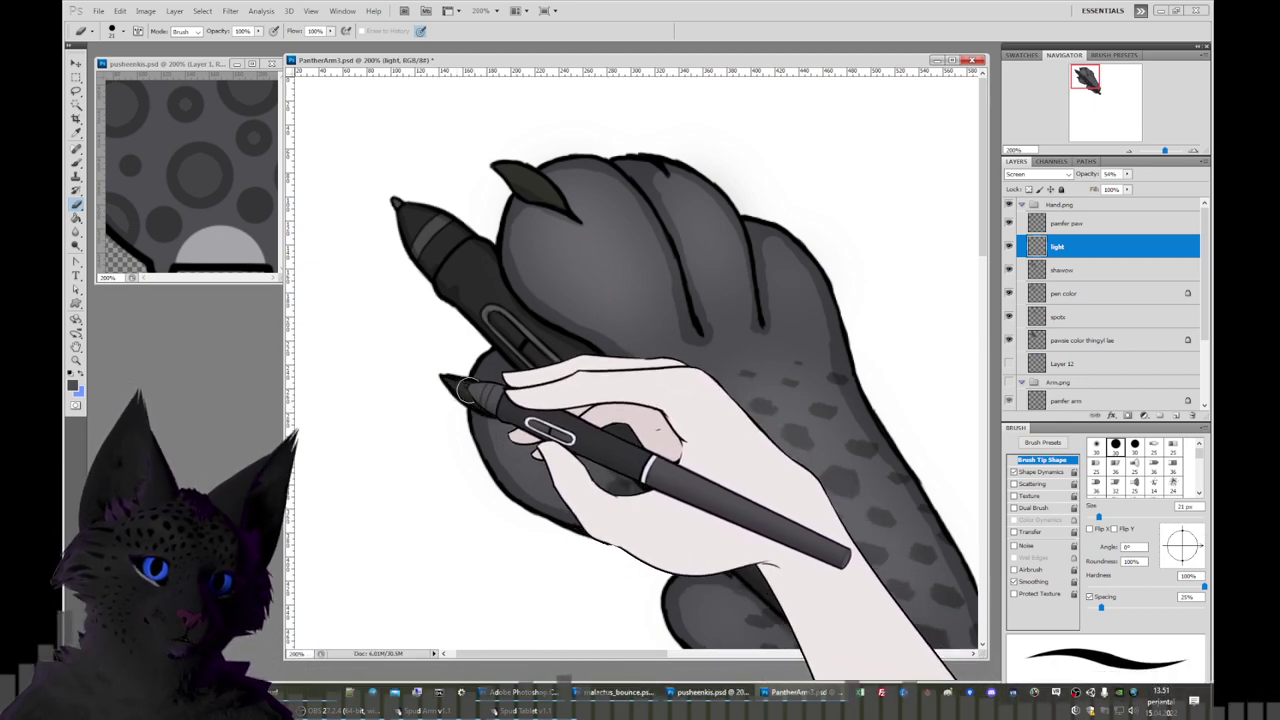
# Paint soft highlights on both claws with a 19 px brush at 0% hardness and 54% opacity.
pyautogui.click(76, 162)
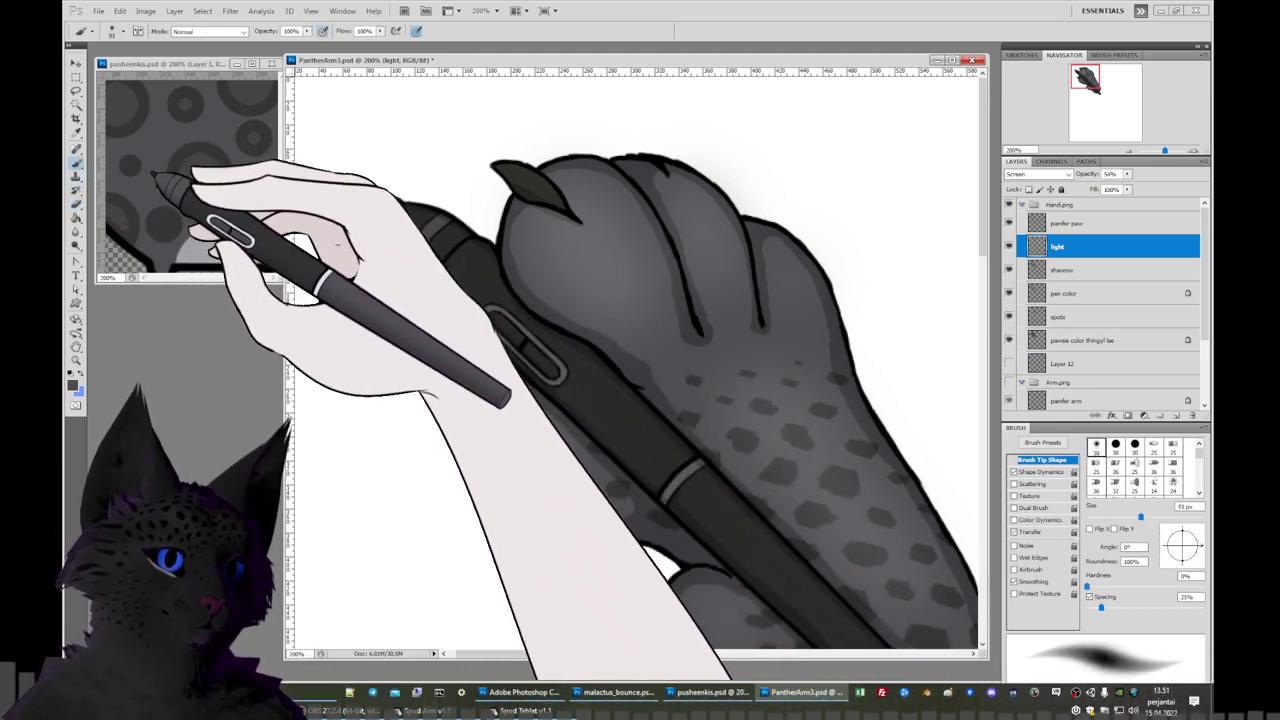
pyautogui.rightClick(563, 184)
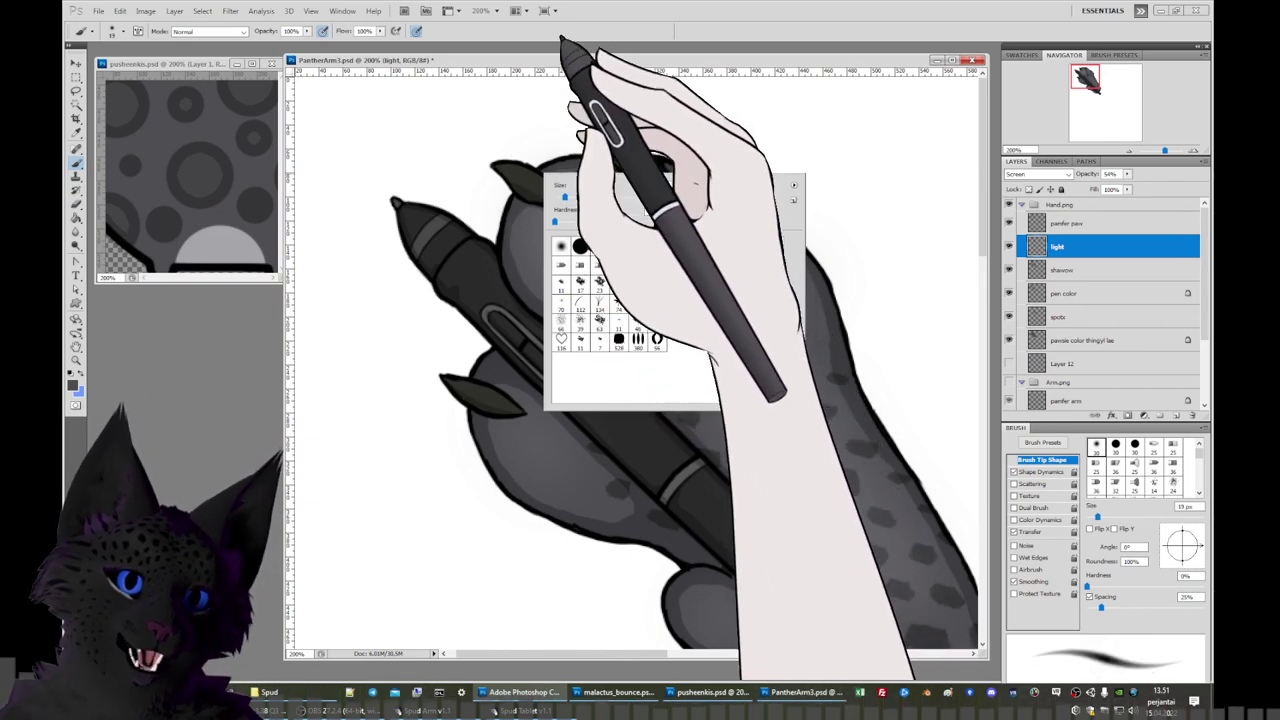
pyautogui.write('19')
pyautogui.press('Return')
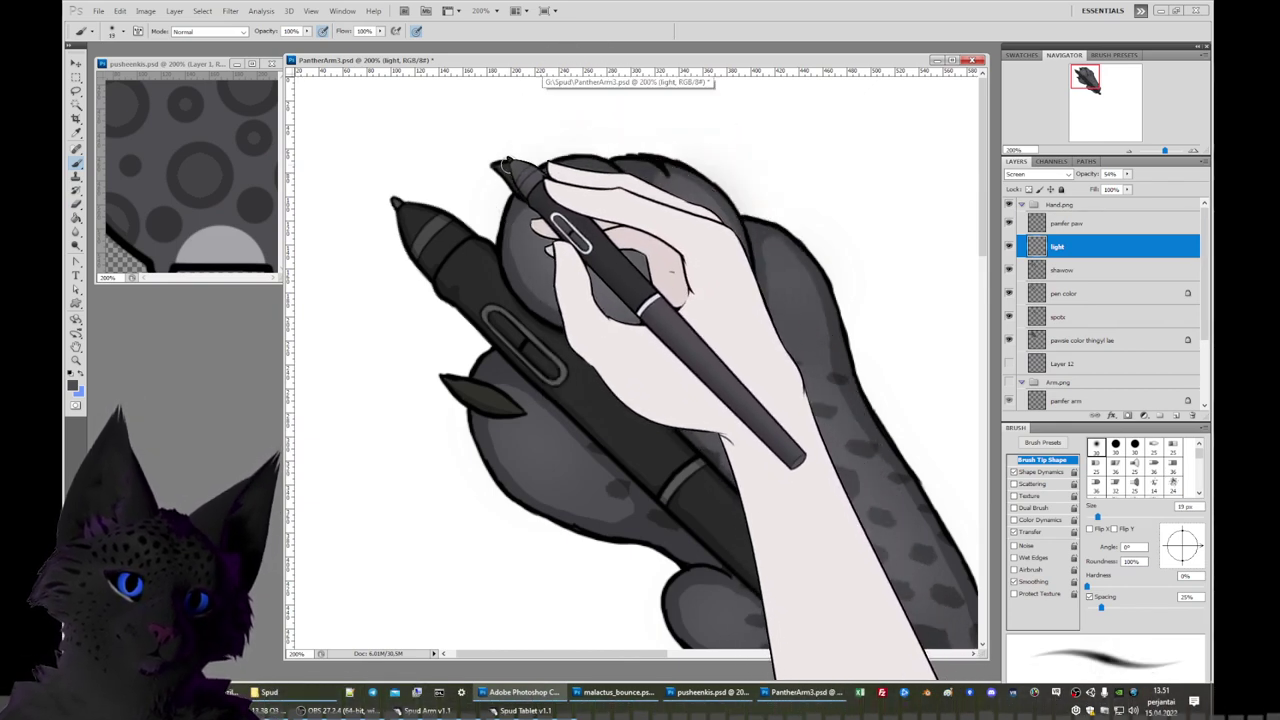
pyautogui.moveTo(307, 31); pyautogui.dragTo(280, 44)
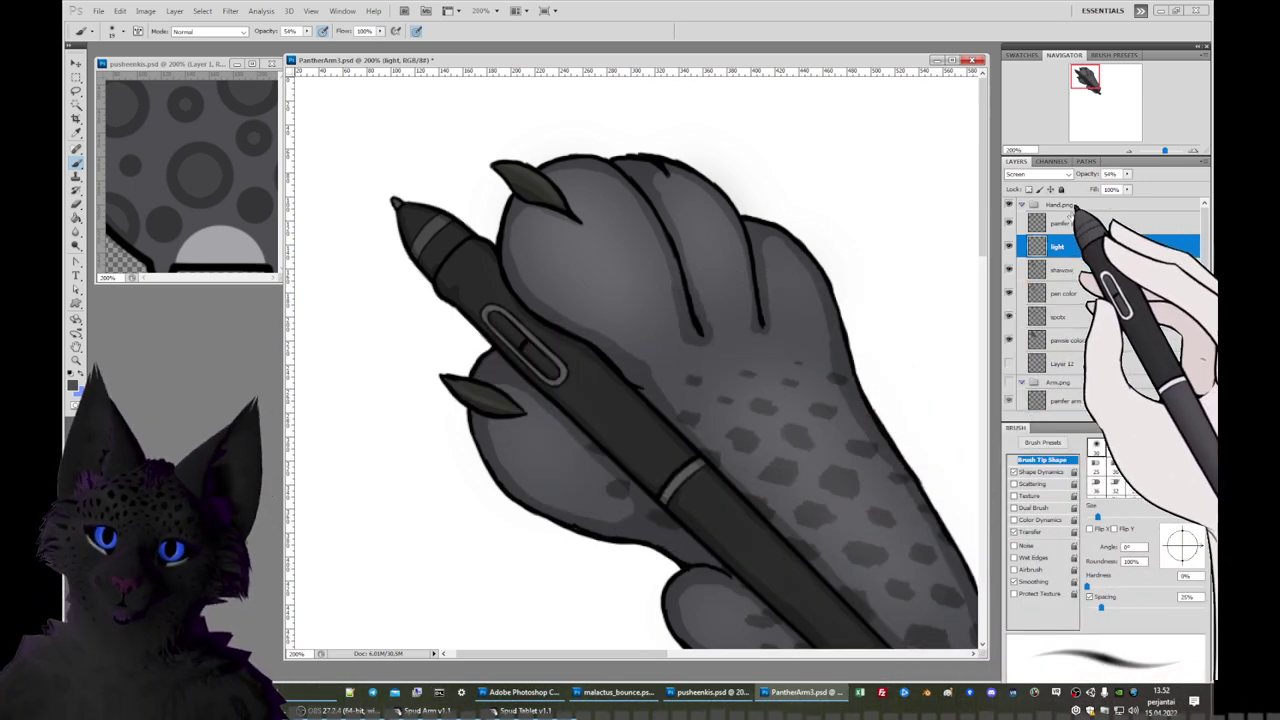
# Enlarge the soft brush to 35 px and paint highlights on the pen's tip and upper barrel.
pyautogui.rightClick(498, 240)
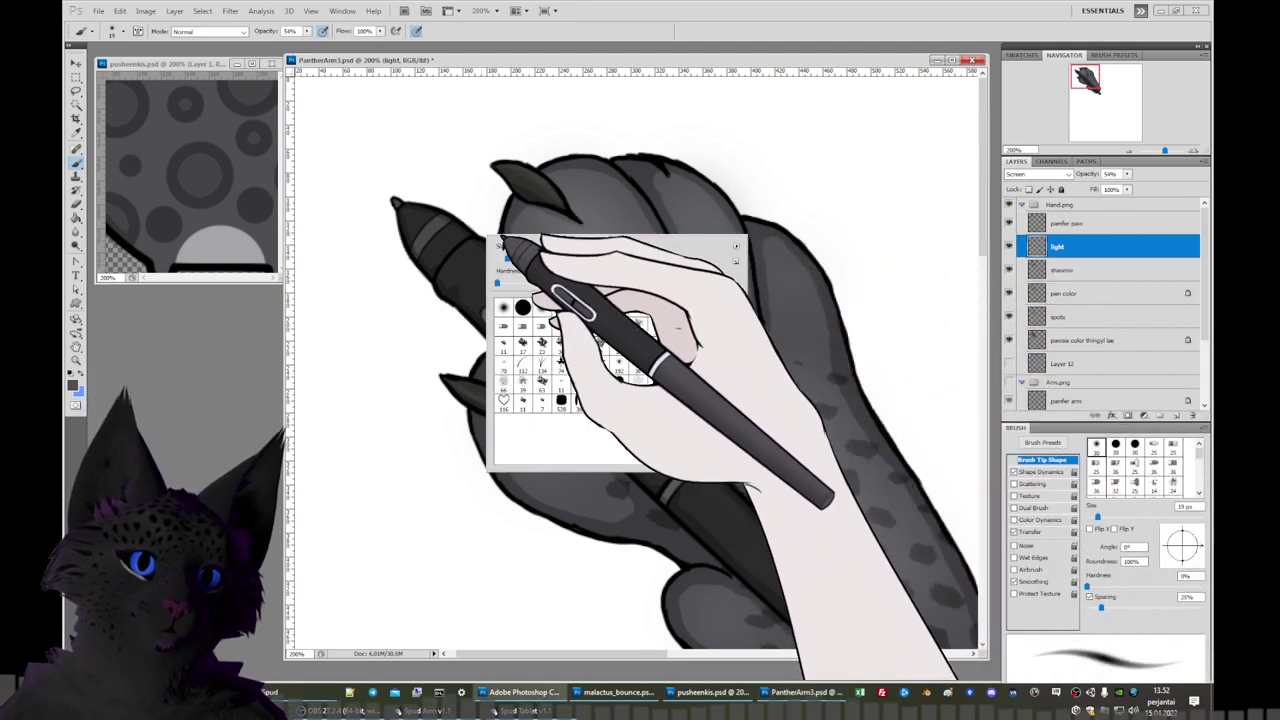
pyautogui.moveTo(507, 258); pyautogui.dragTo(514, 257)
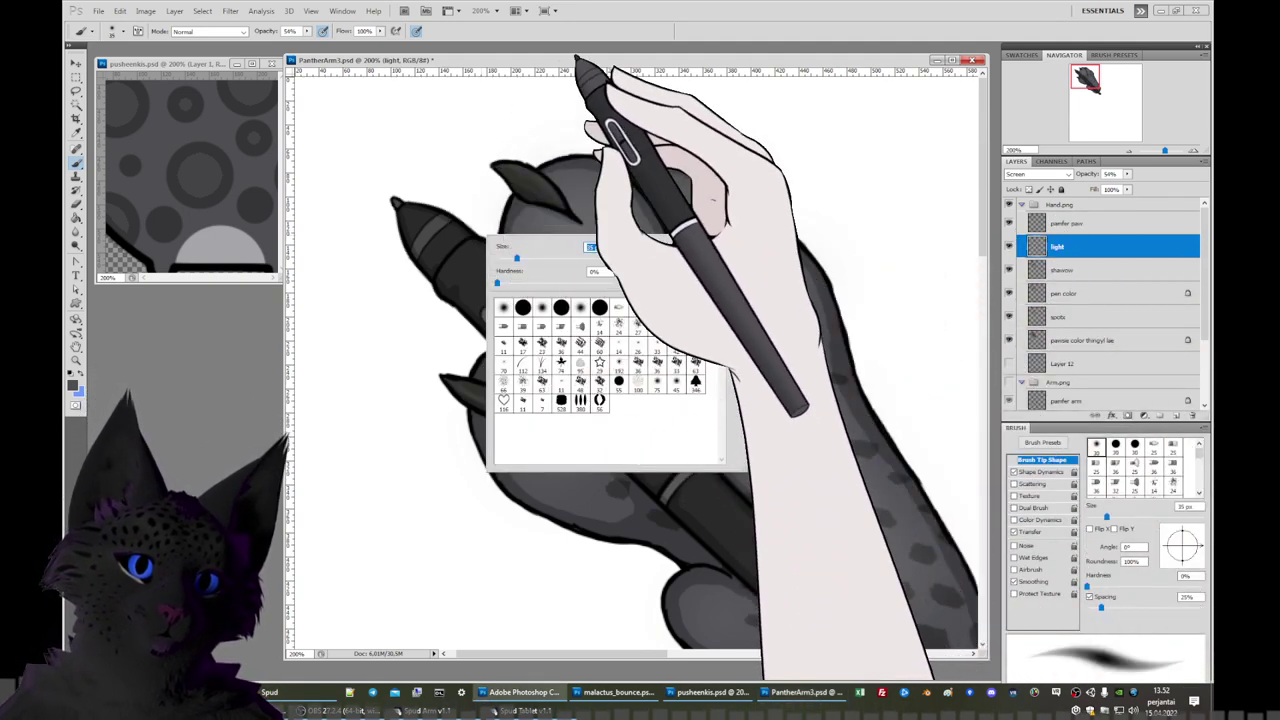
pyautogui.click(580, 72)
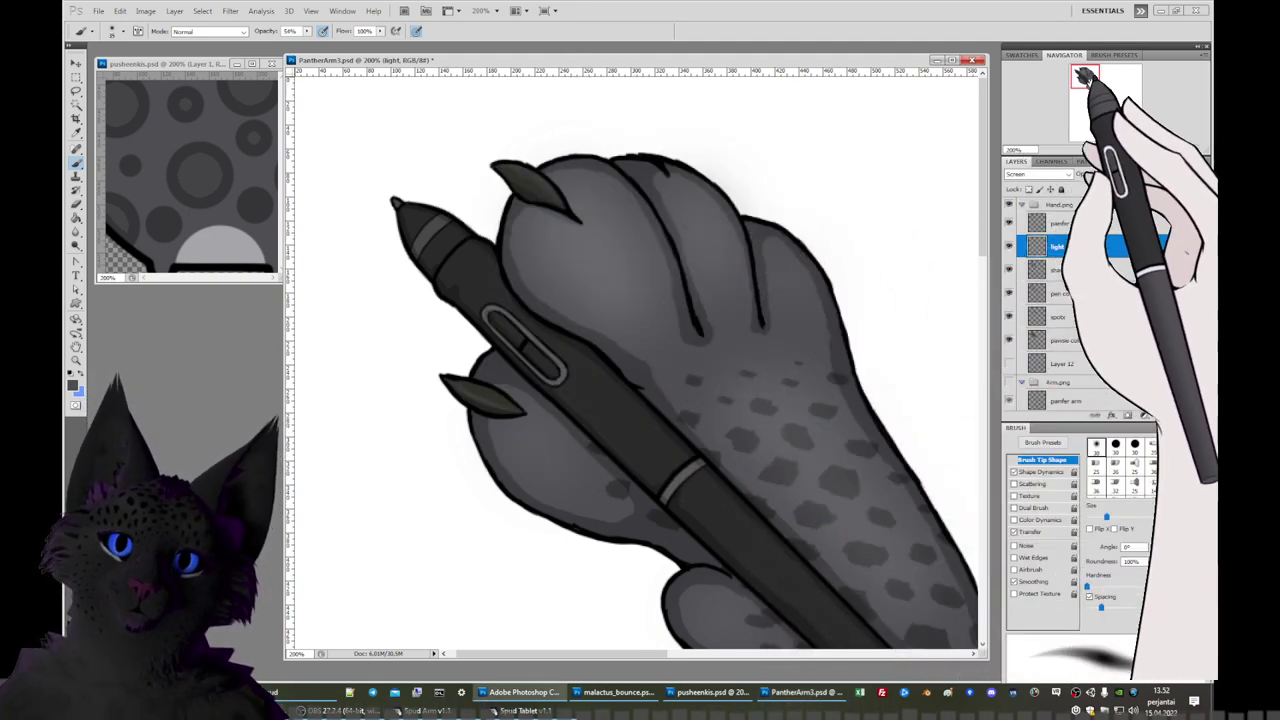
pyautogui.moveTo(1079, 68); pyautogui.dragTo(1082, 84)
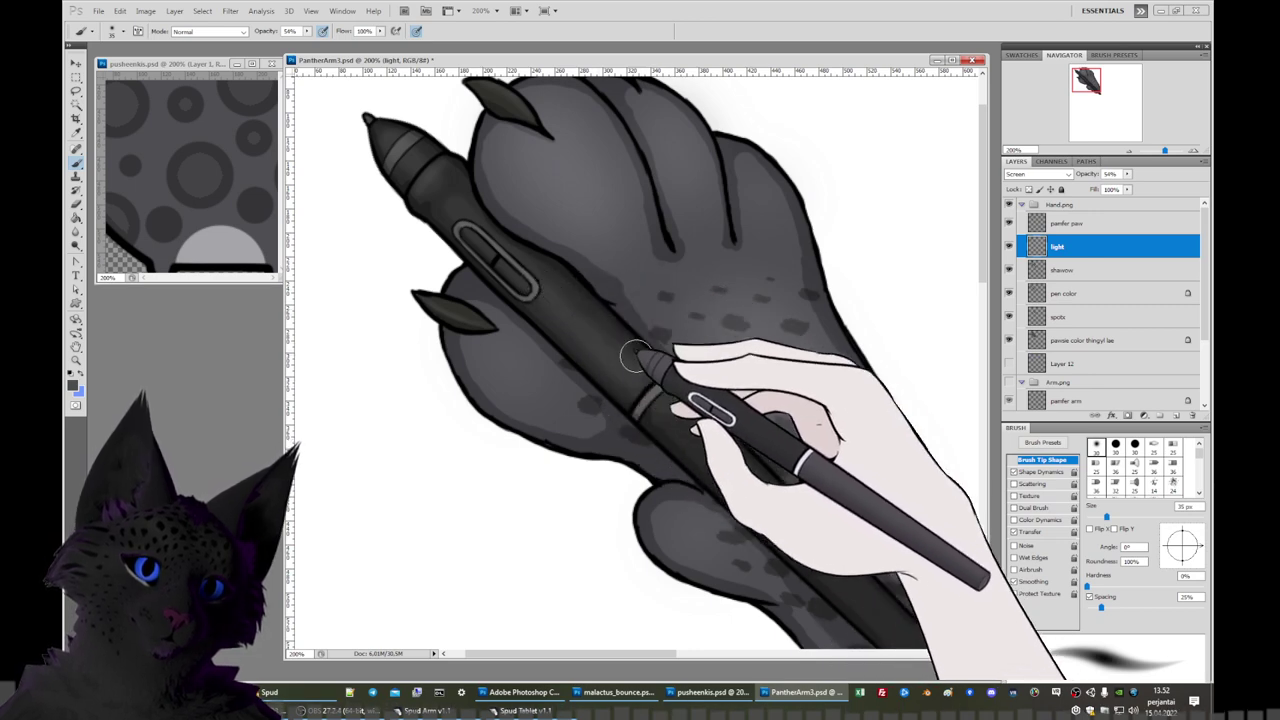
# Set the soft brush to 46 px and extend the highlight down the pen's barrel to its lower end.
pyautogui.rightClick(545, 282)
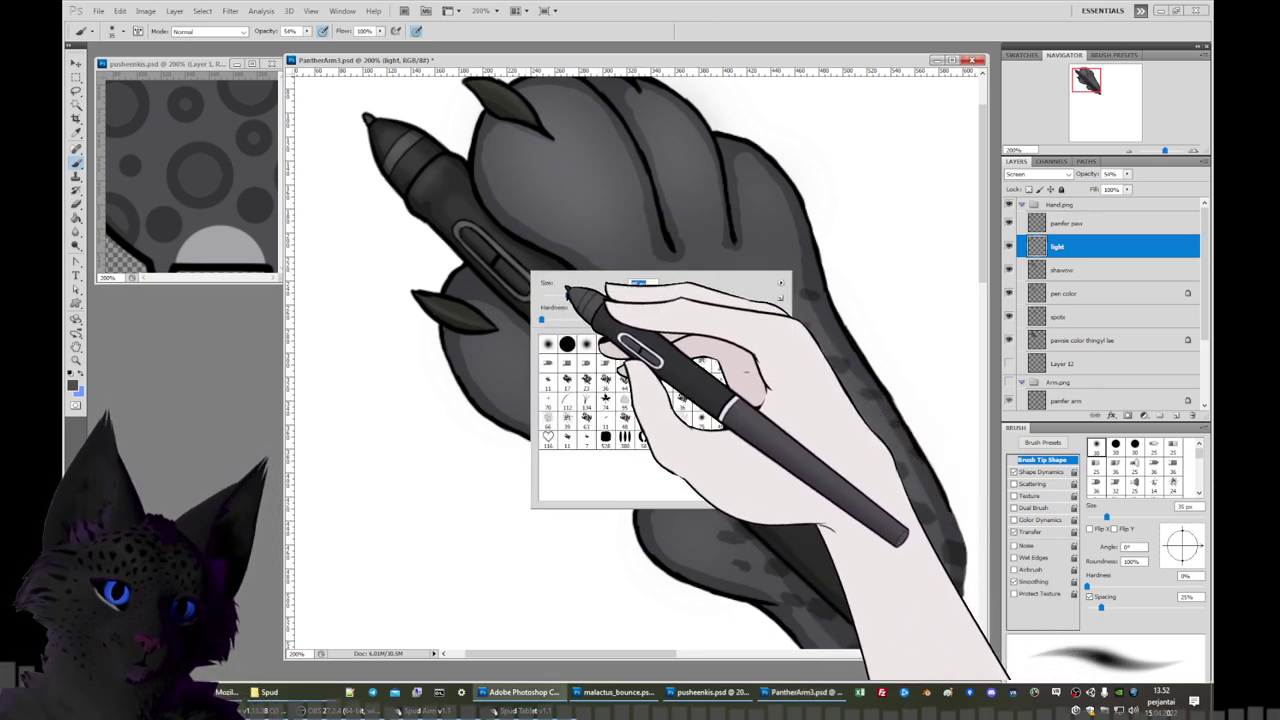
pyautogui.write('46')
pyautogui.press('Return')
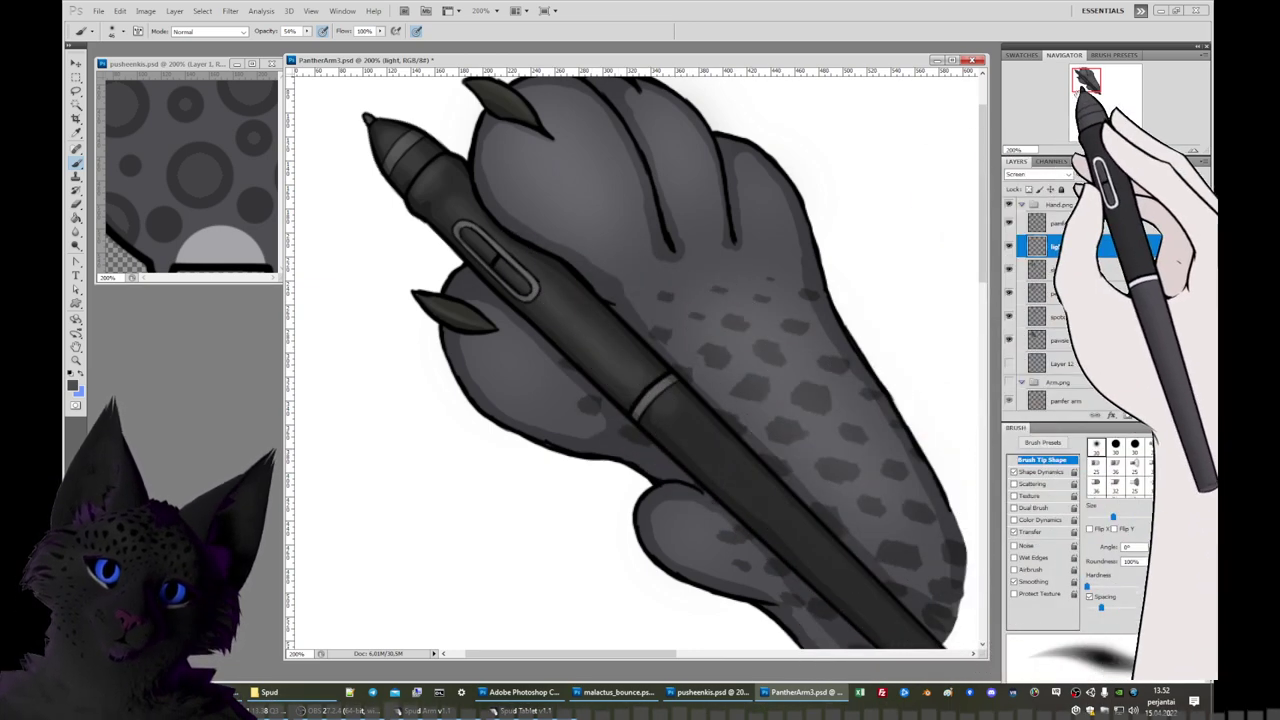
pyautogui.moveTo(1082, 86); pyautogui.dragTo(1093, 86)
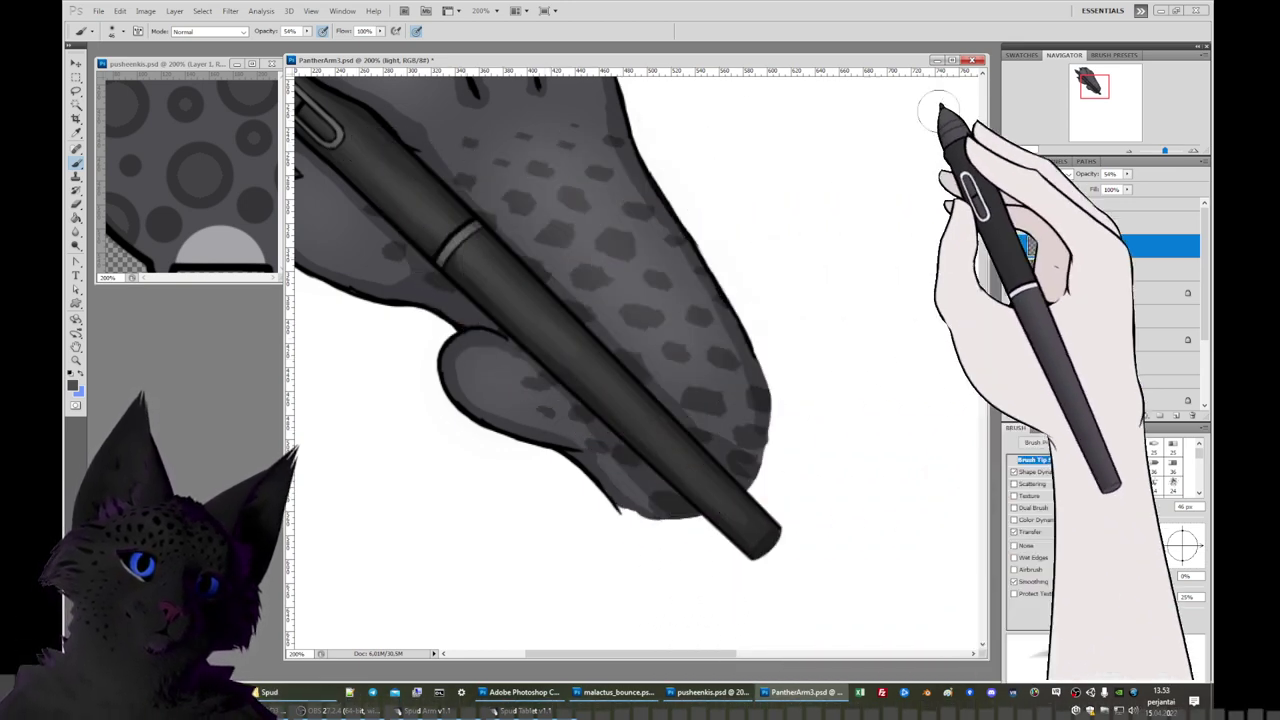
# Paint thin white highlights around the pen's tip using a soft 7 px brush at 100% opacity.
pyautogui.click(1085, 80)
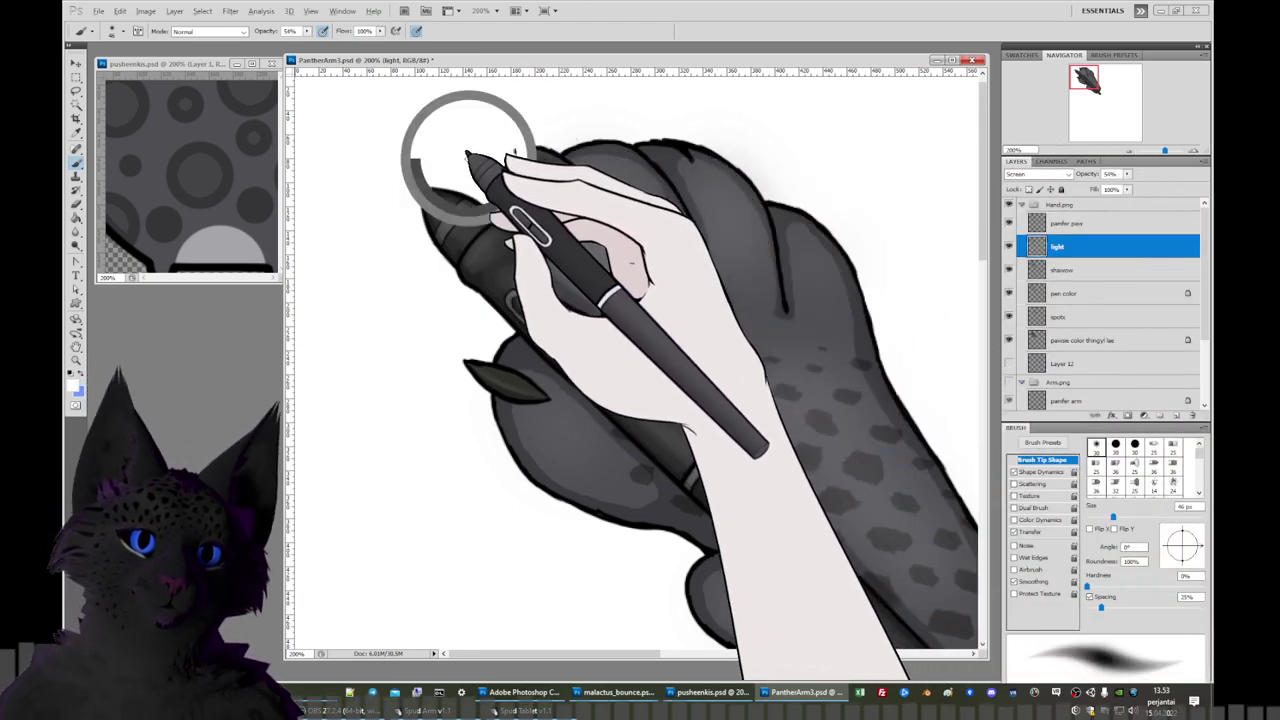
pyautogui.rightClick(484, 190)
pyautogui.moveTo(500, 205); pyautogui.dragTo(491, 204)
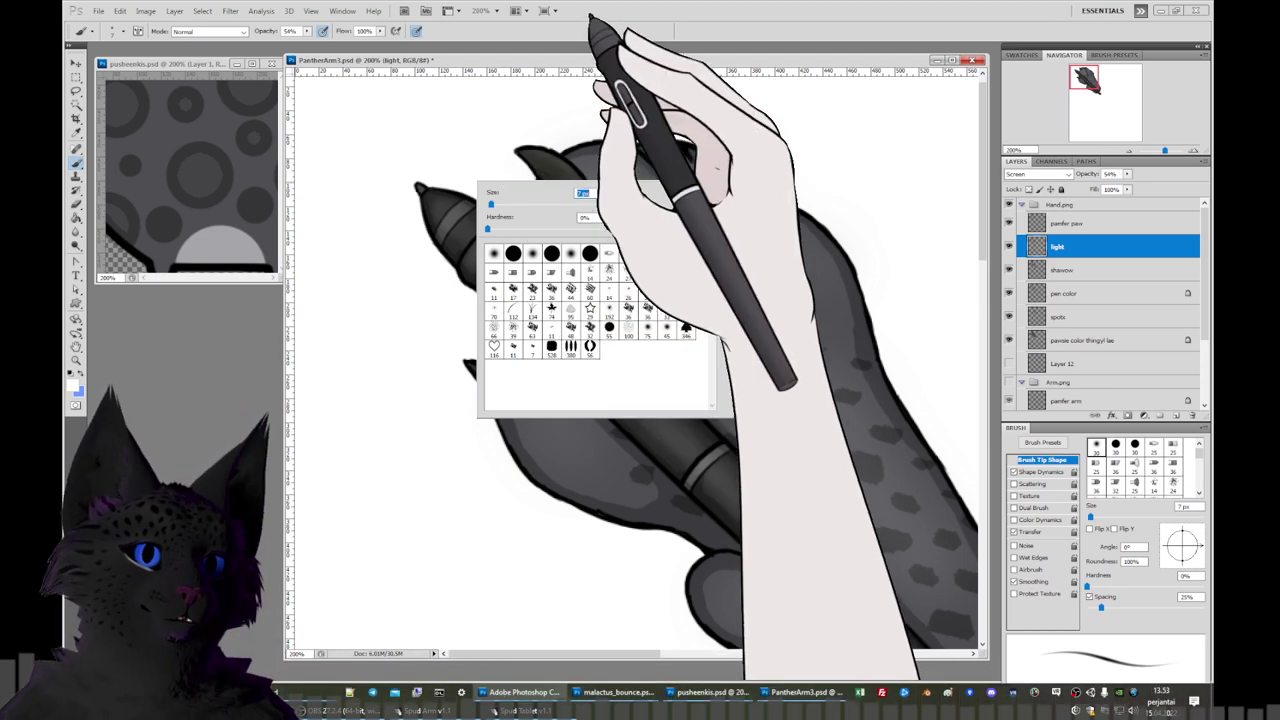
pyautogui.press('Escape')
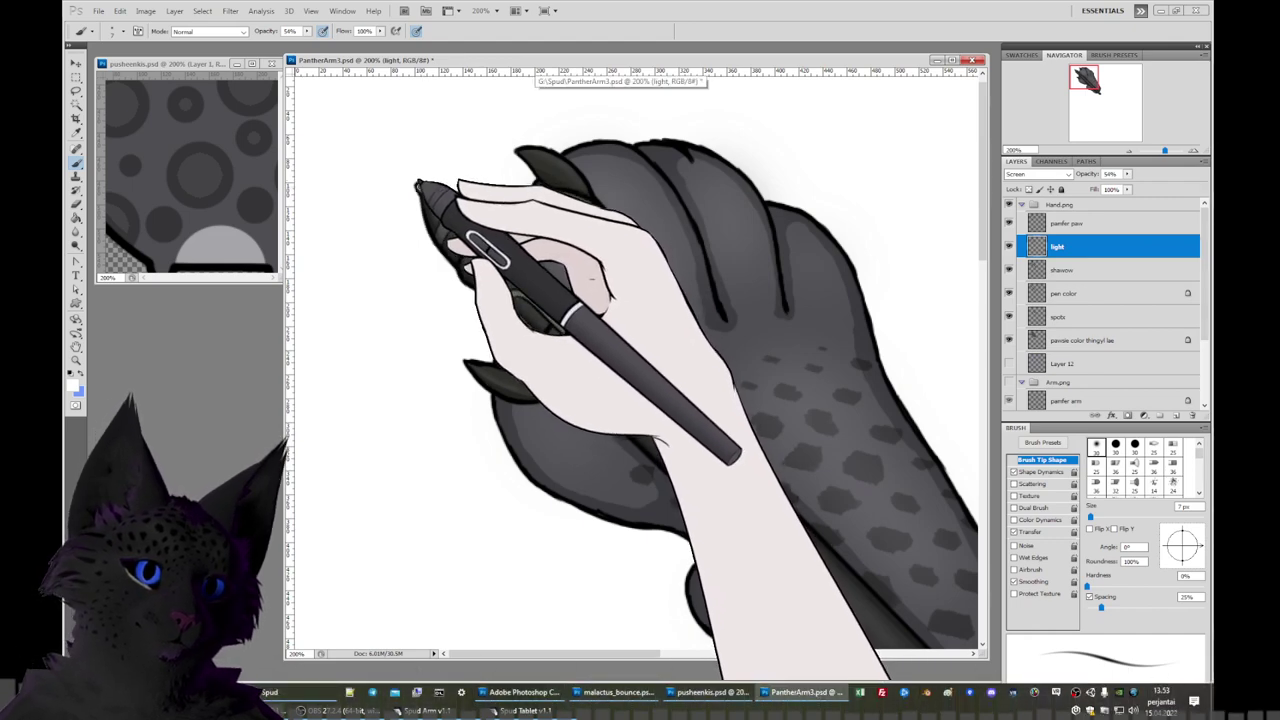
pyautogui.click(307, 31)
pyautogui.moveTo(308, 42); pyautogui.dragTo(335, 42)
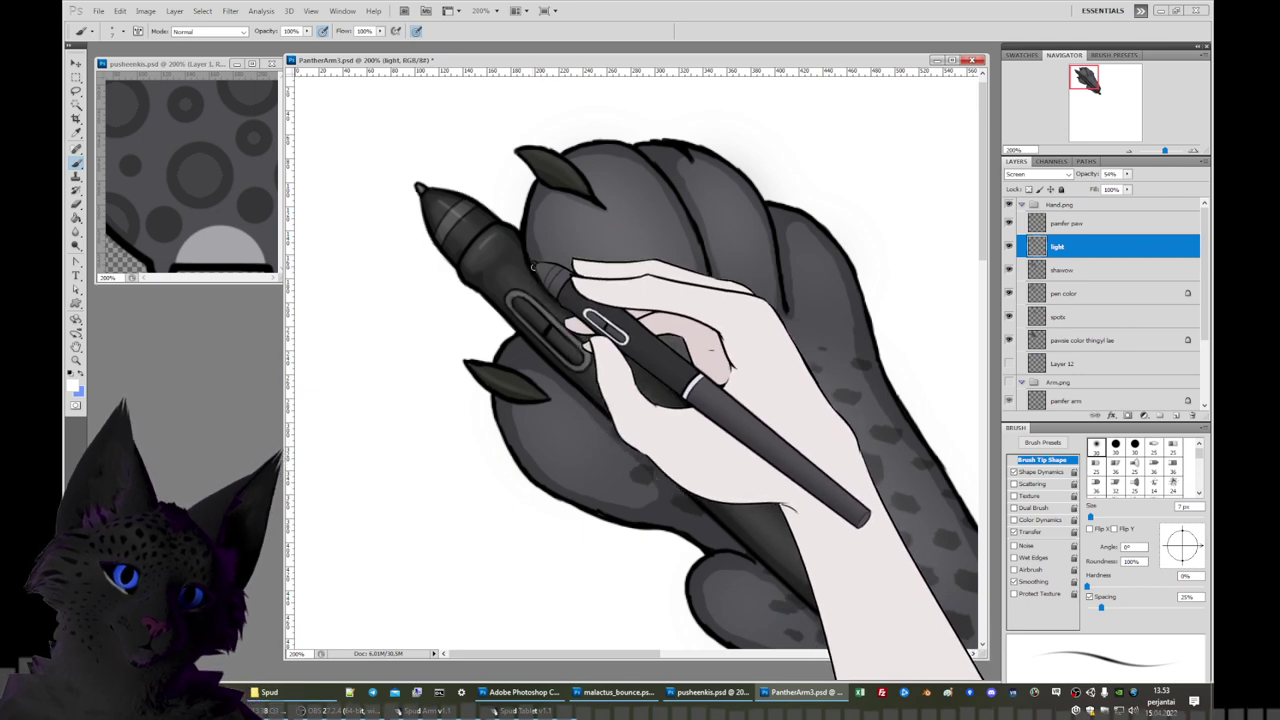
# Paint thin white highlight lines along the pen's barrel and the ring around it.
pyautogui.moveTo(1078, 68); pyautogui.dragTo(1085, 78)
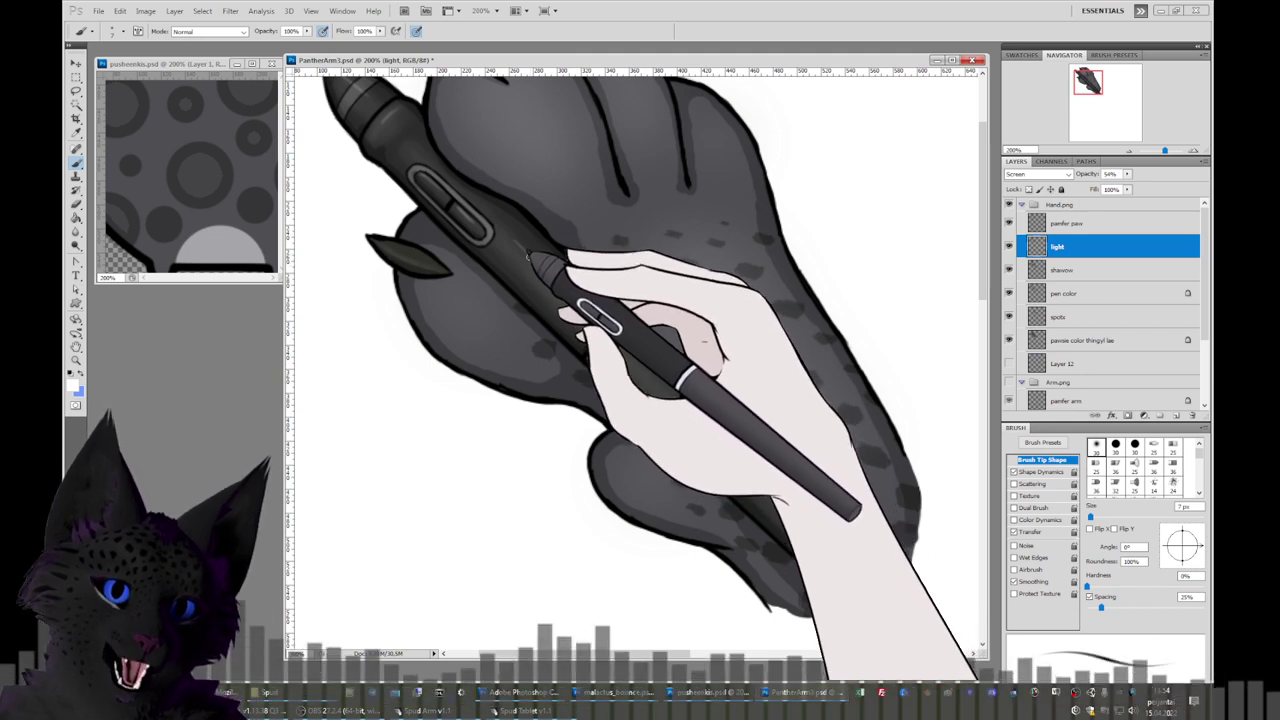
pyautogui.moveTo(541, 265); pyautogui.dragTo(556, 281)
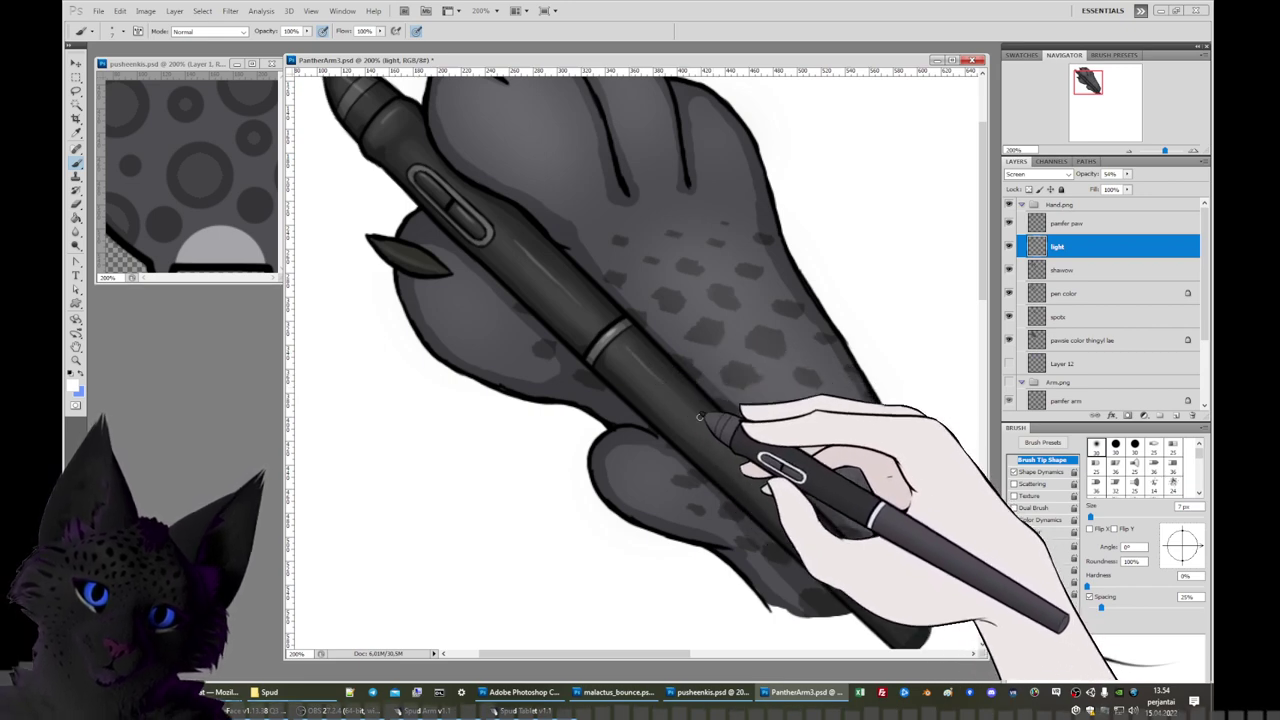
pyautogui.click(1131, 150)
pyautogui.click(1131, 150)
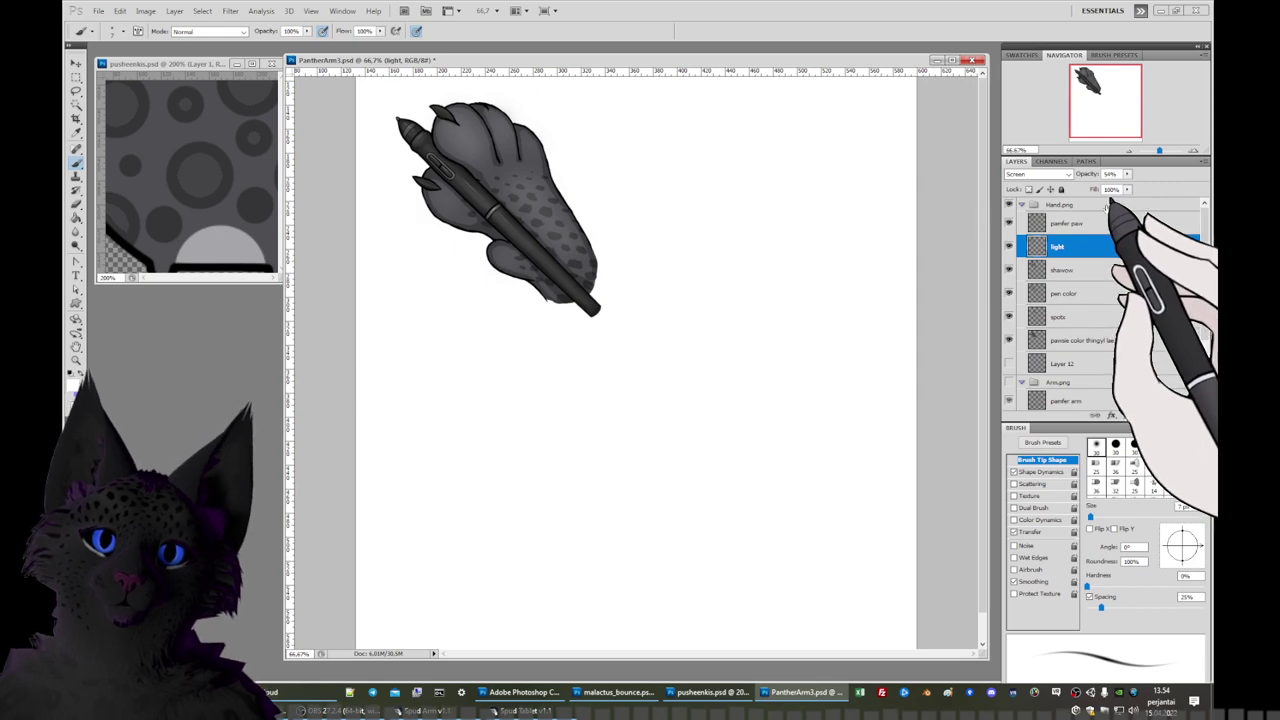
# Add fine white highlights to both claws and the outline of the pen's side button.
pyautogui.hotkey('ctrl', '+')
pyautogui.hotkey('ctrl', '+')
pyautogui.hotkey('ctrl', '+')
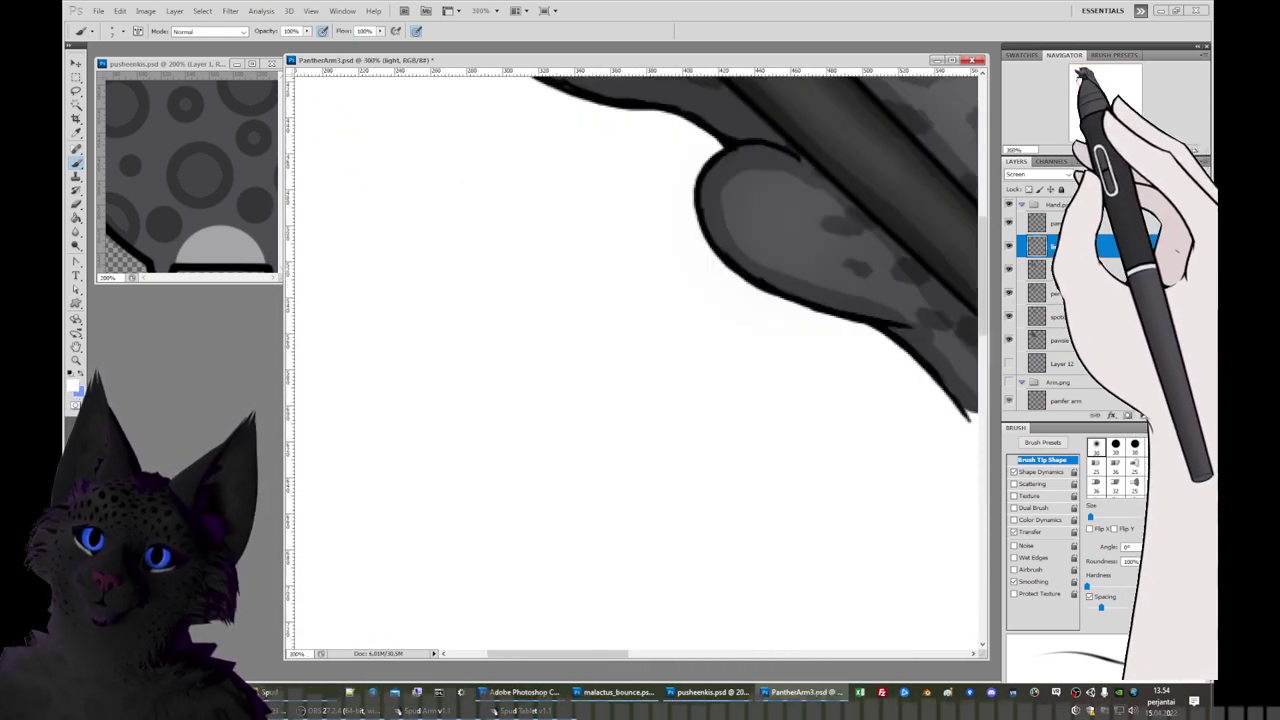
pyautogui.moveTo(1080, 75); pyautogui.dragTo(1086, 86)
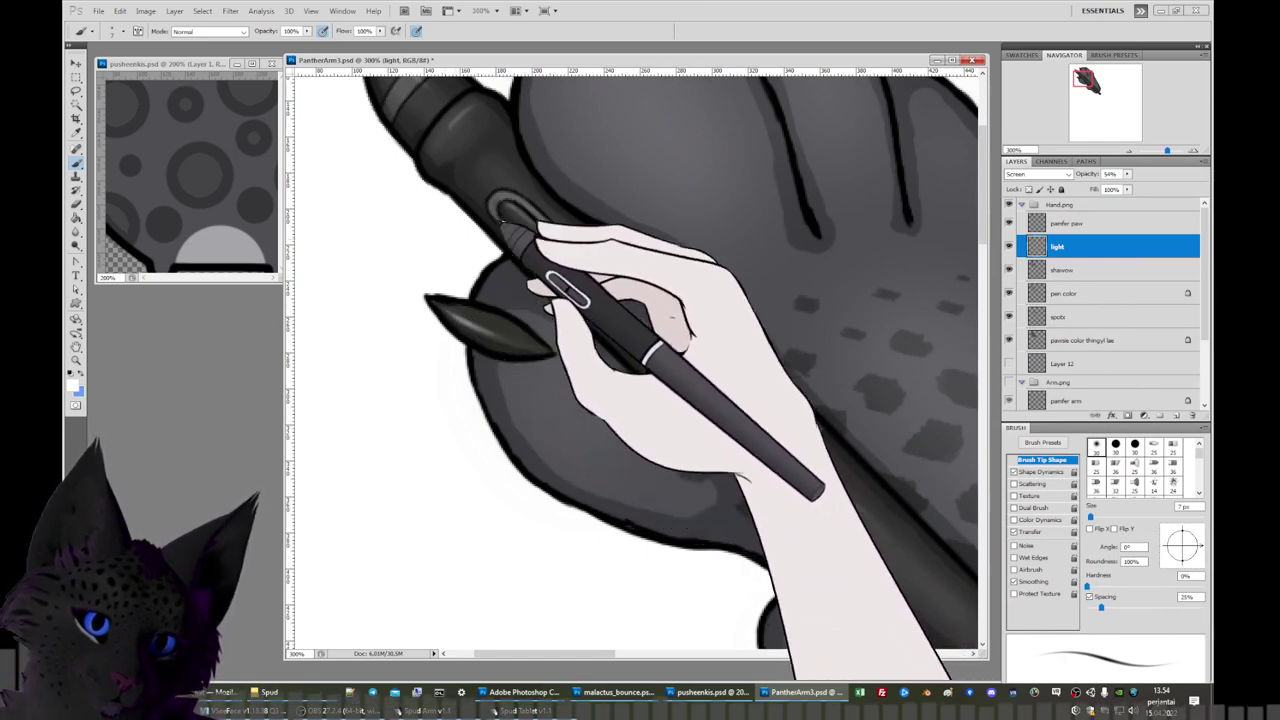
pyautogui.moveTo(505, 222); pyautogui.dragTo(618, 467)
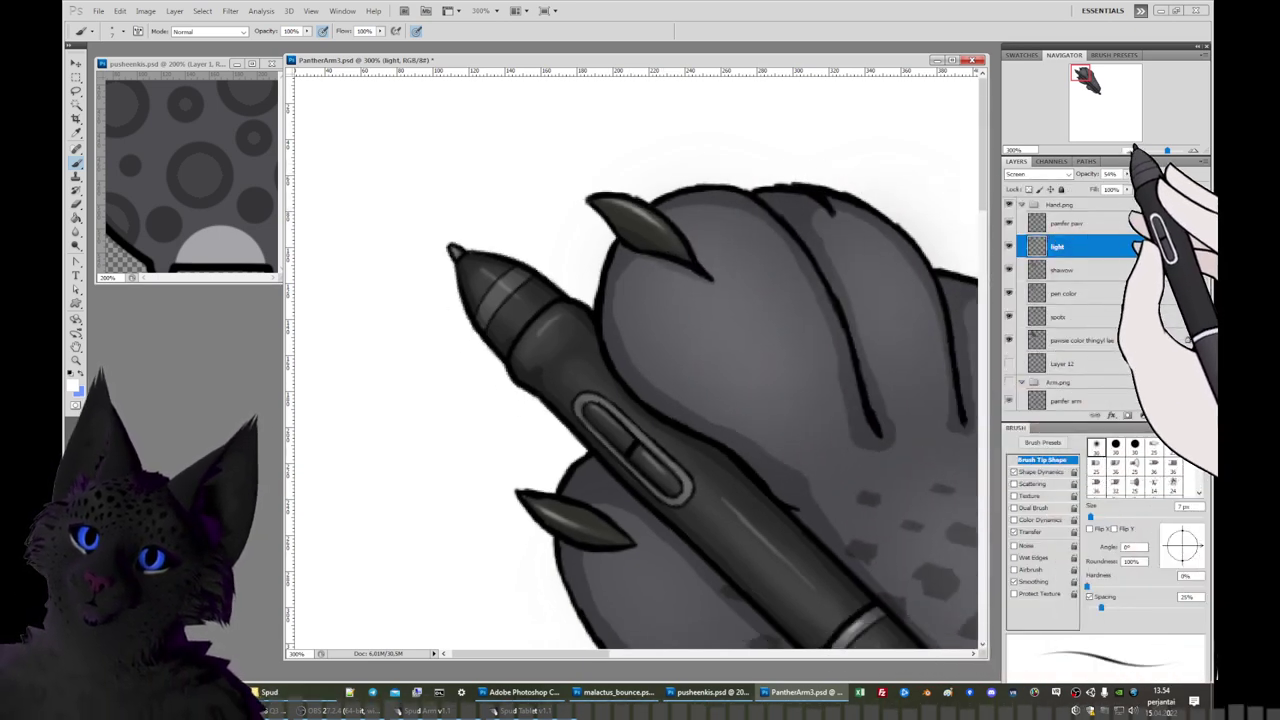
# Fit the whole canvas in view and show the Arm.png group together with the paw.
pyautogui.hotkey('ctrl', '0')
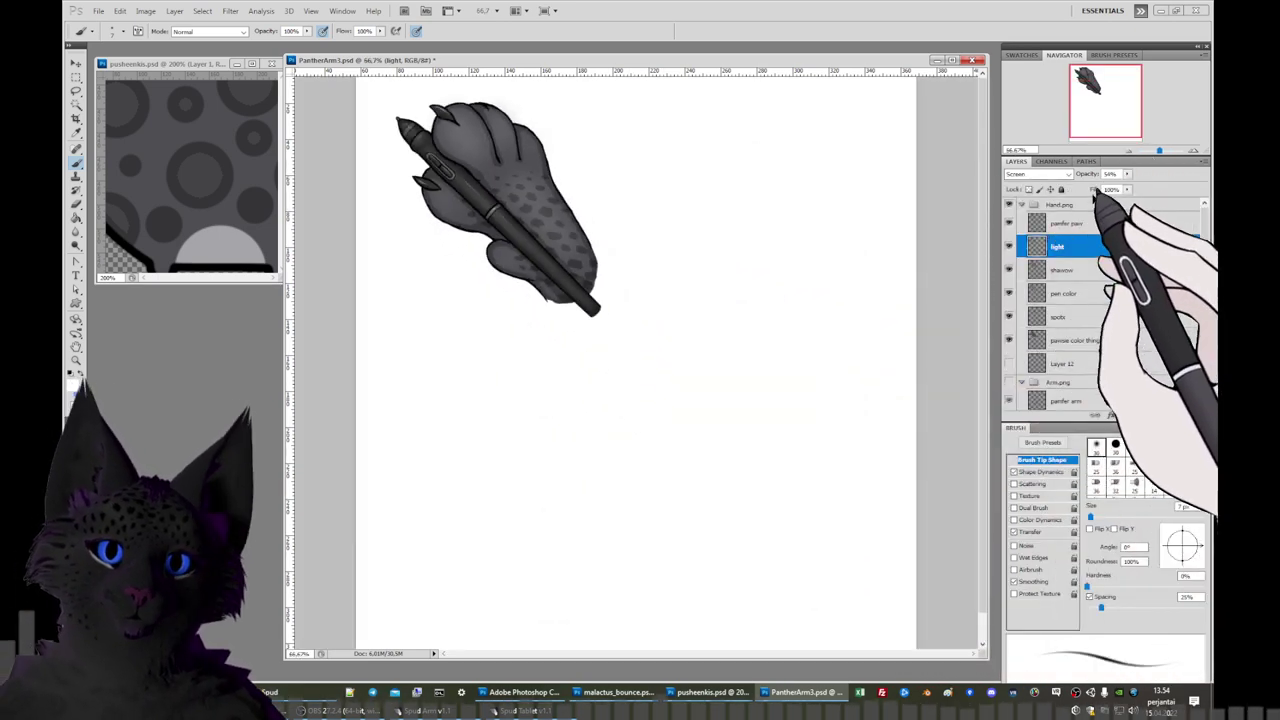
pyautogui.click(1010, 384)
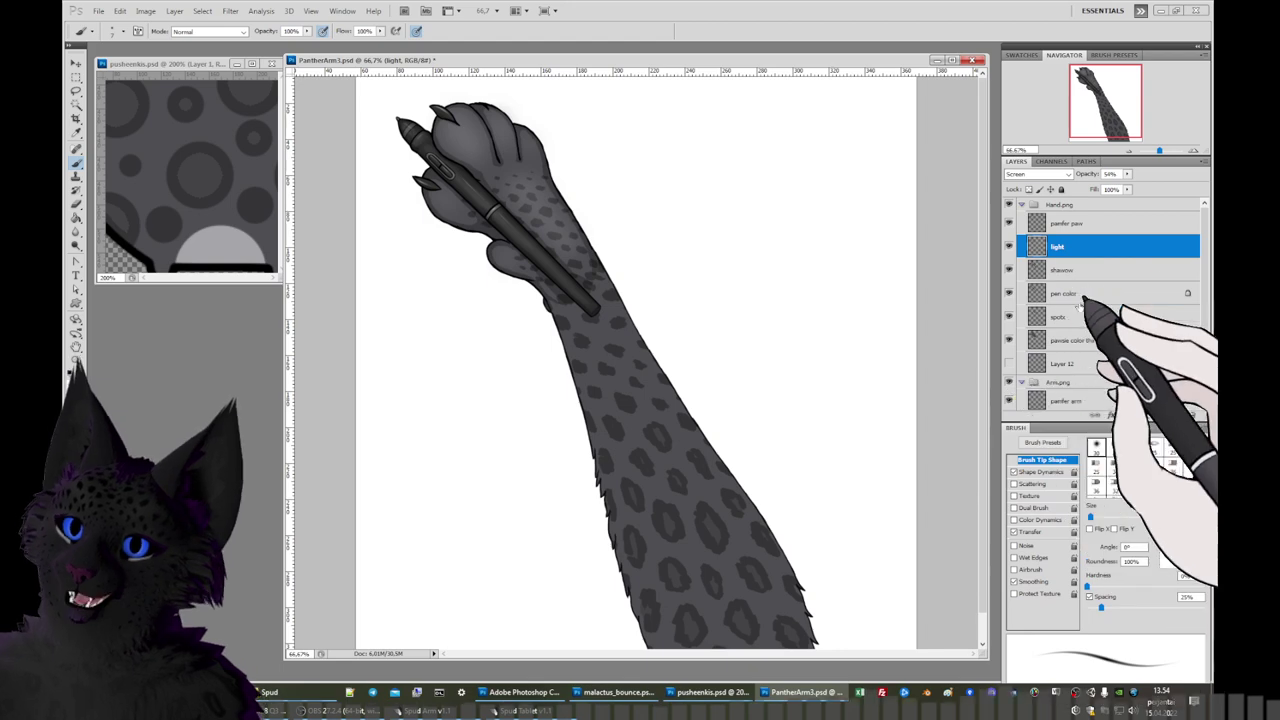
# Soften the paw's shawow layer with a Gaussian Blur at a reduced radius.
pyautogui.click(1085, 271)
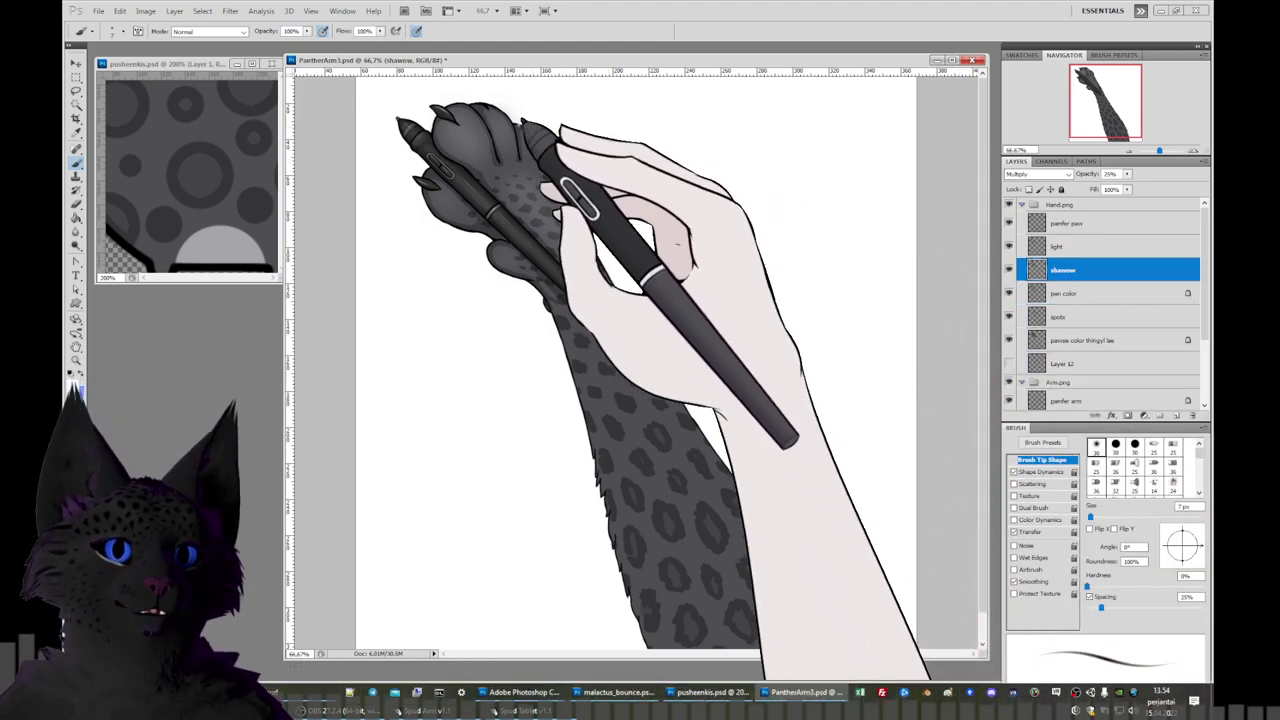
pyautogui.click(230, 10)
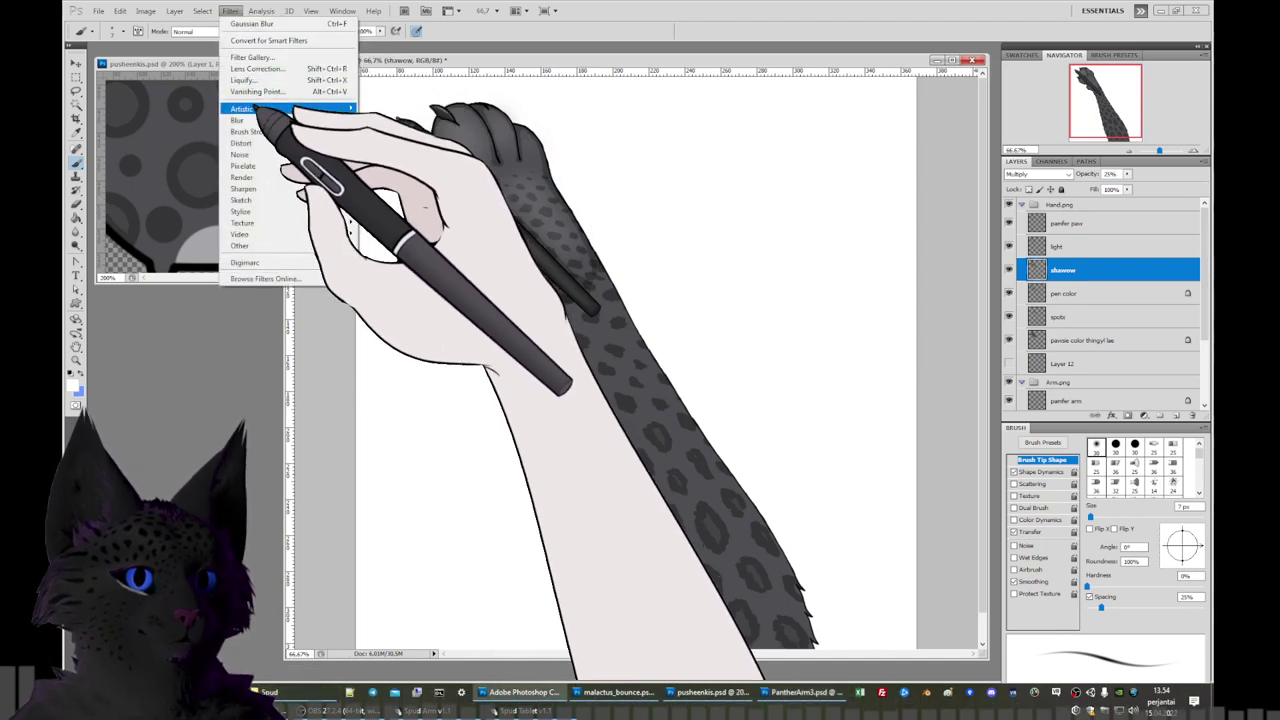
pyautogui.moveTo(267, 121)
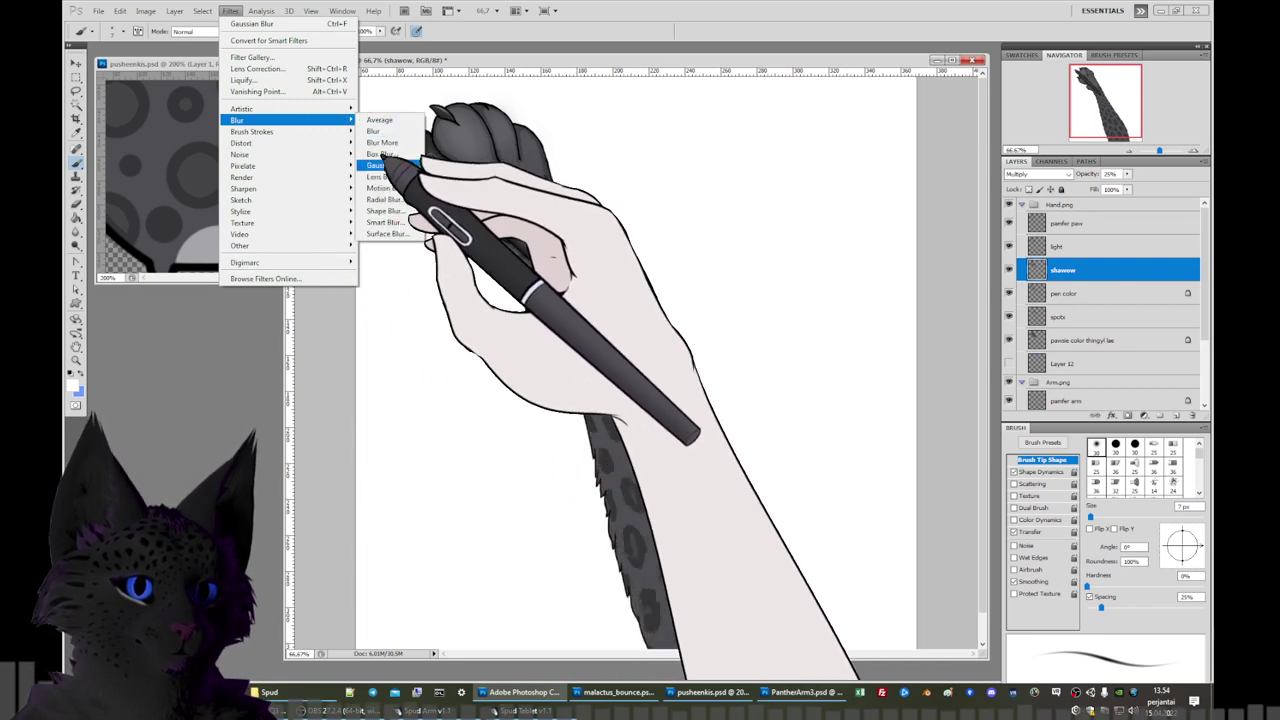
pyautogui.click(378, 165)
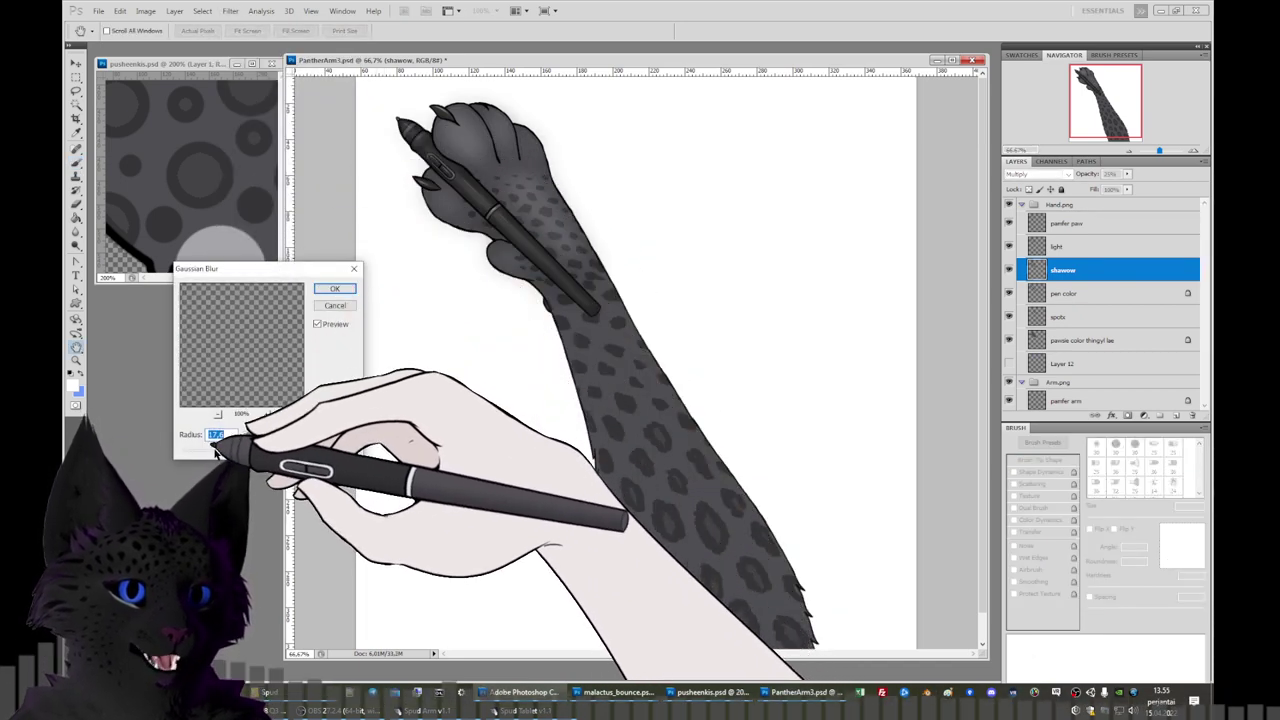
pyautogui.moveTo(237, 450)
pyautogui.mouseDown()
pyautogui.moveTo(197, 450)
pyautogui.moveTo(218, 452)
pyautogui.mouseUp()
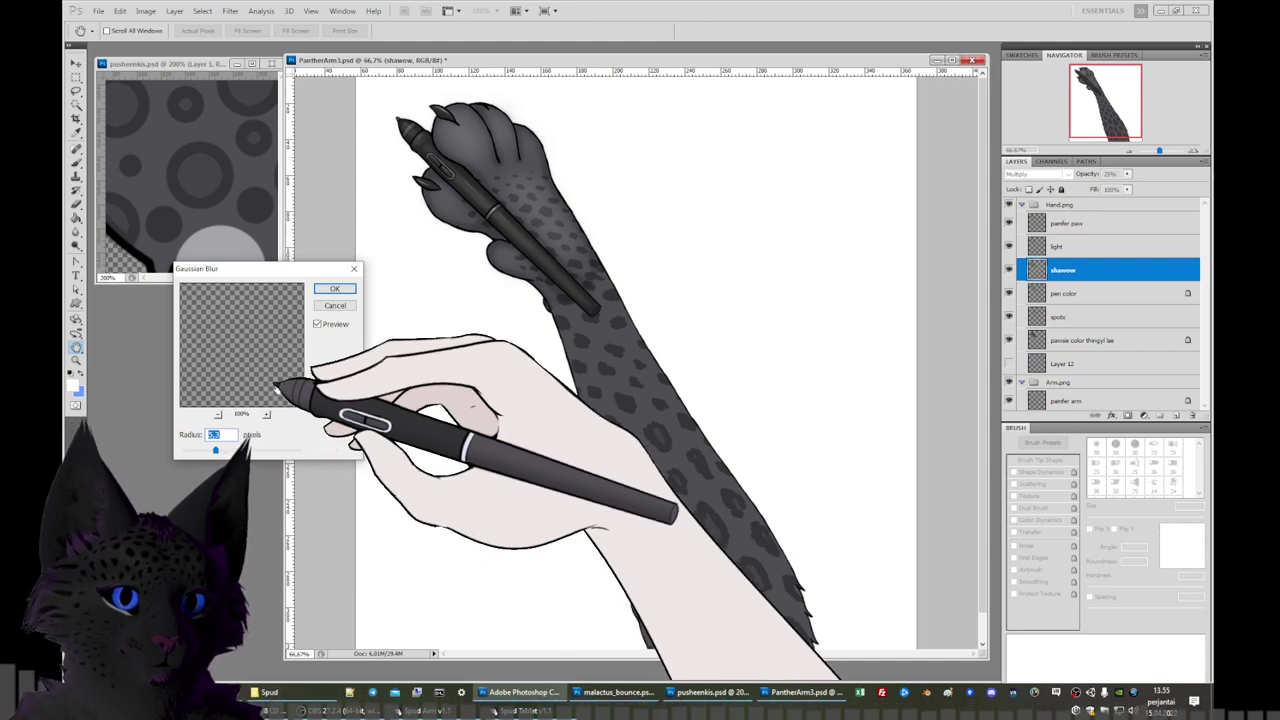
pyautogui.click(333, 288)
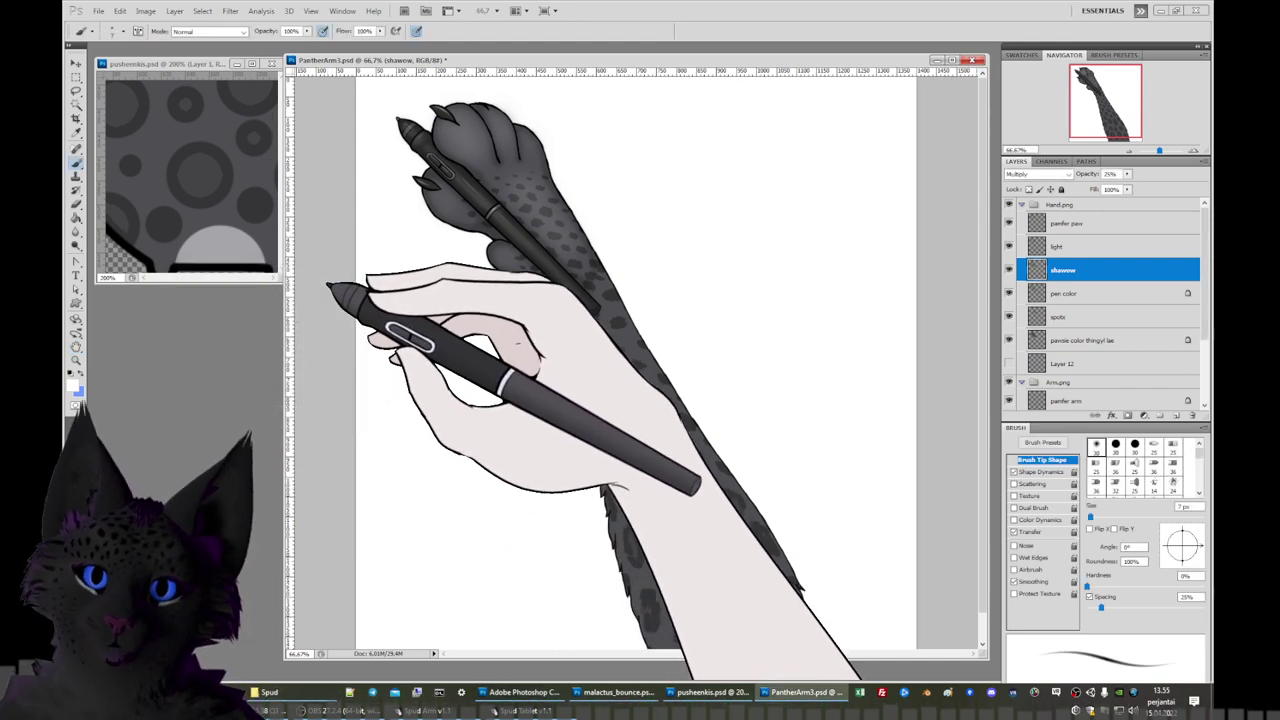
# Try to clear shadow and light spilling past the paw, using a Magic Wand selection from the pawsie color layer.
pyautogui.click(75, 103)
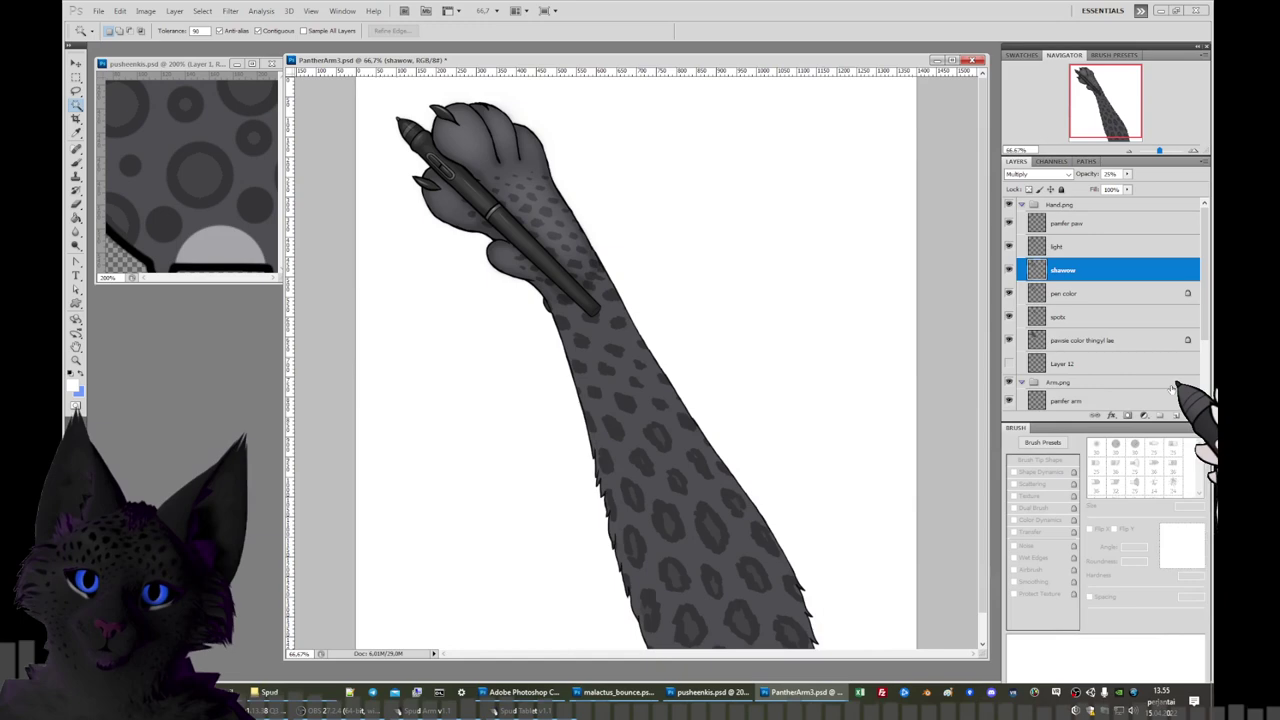
pyautogui.click(1100, 340)
pyautogui.click(790, 290)
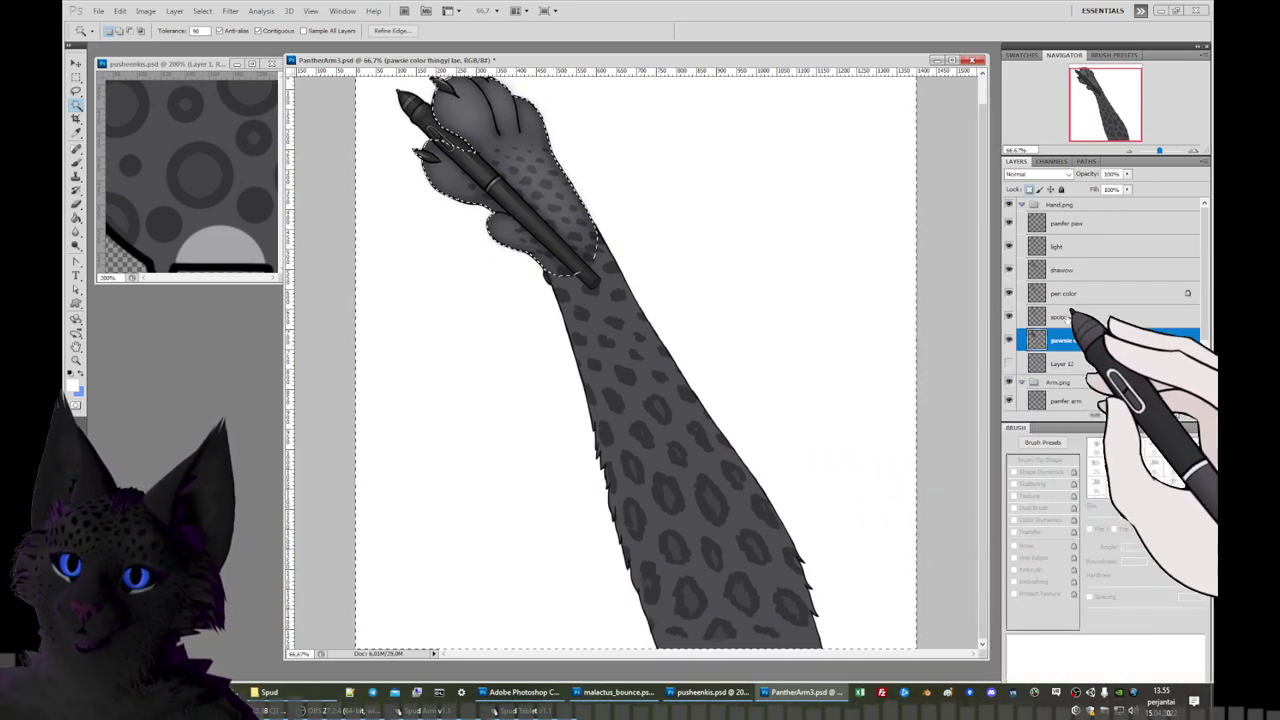
pyautogui.click(1082, 268)
pyautogui.click(1078, 247)
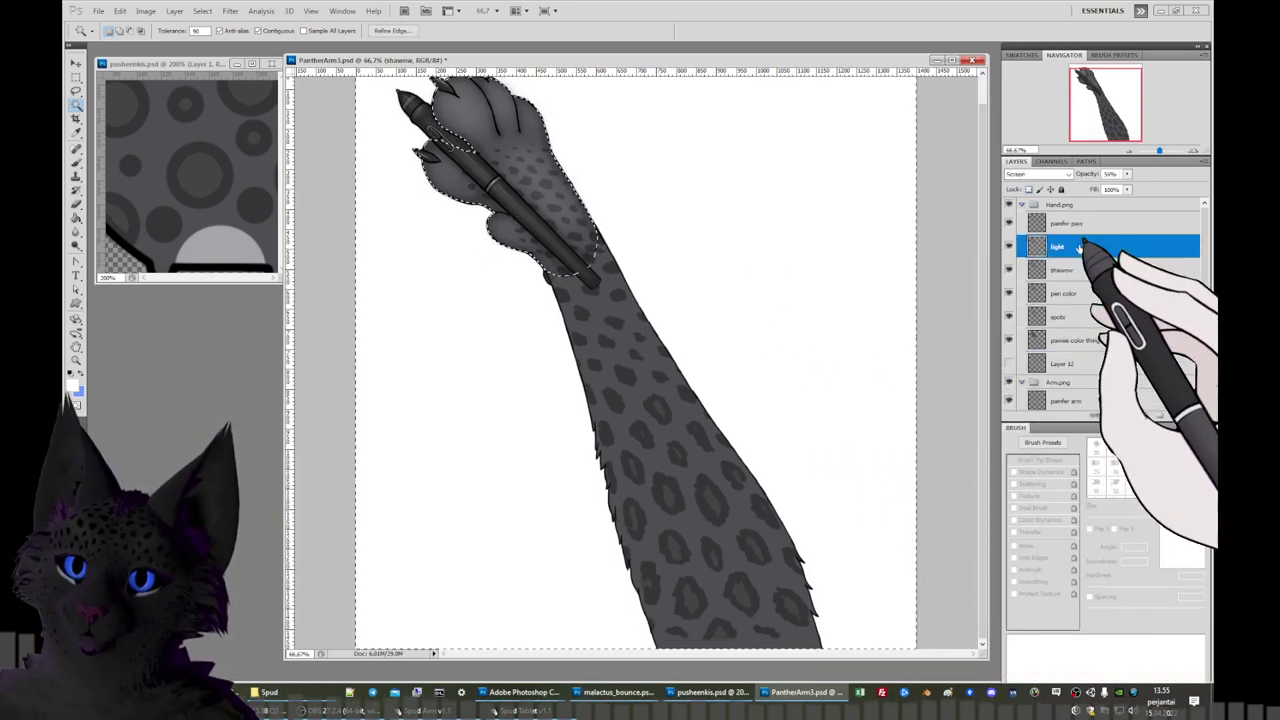
pyautogui.hotkey('ctrl', 'd')
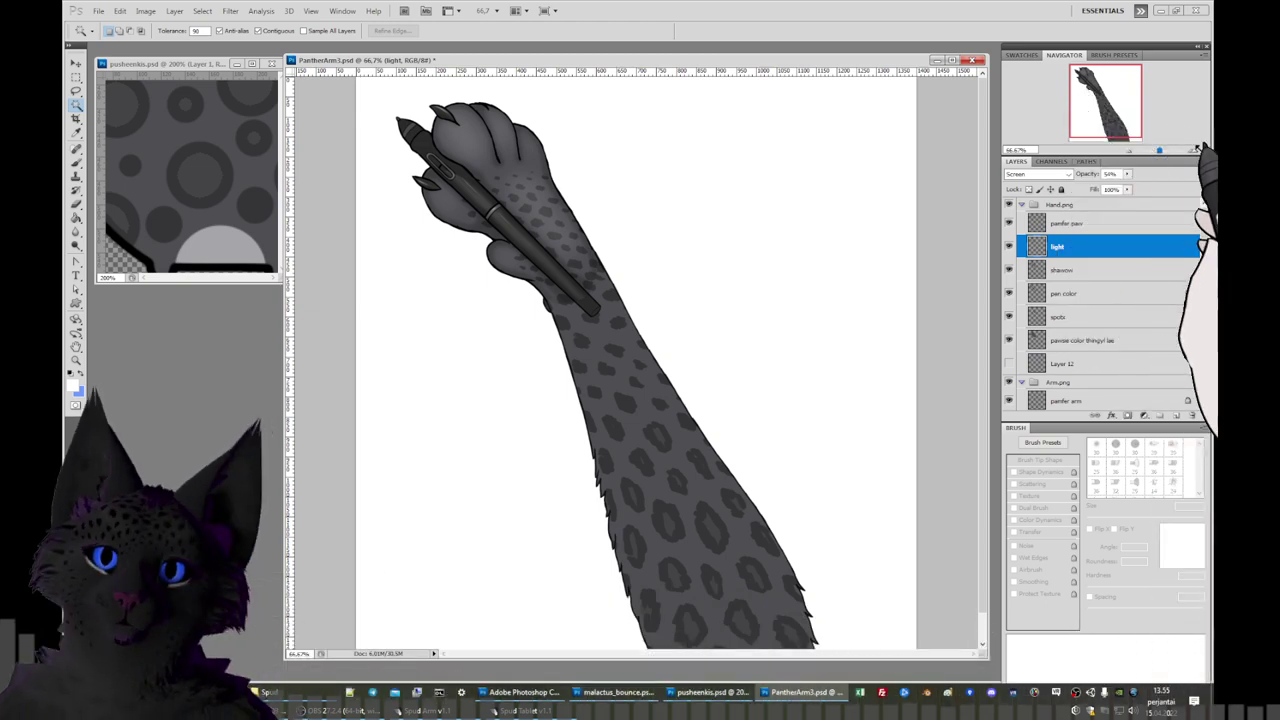
# Try the light layer at 63% opacity and compare the paw with the shawow layer hidden and shown.
pyautogui.moveTo(1160, 150); pyautogui.dragTo(1185, 150)
pyautogui.moveTo(1105, 103); pyautogui.dragTo(1088, 77)
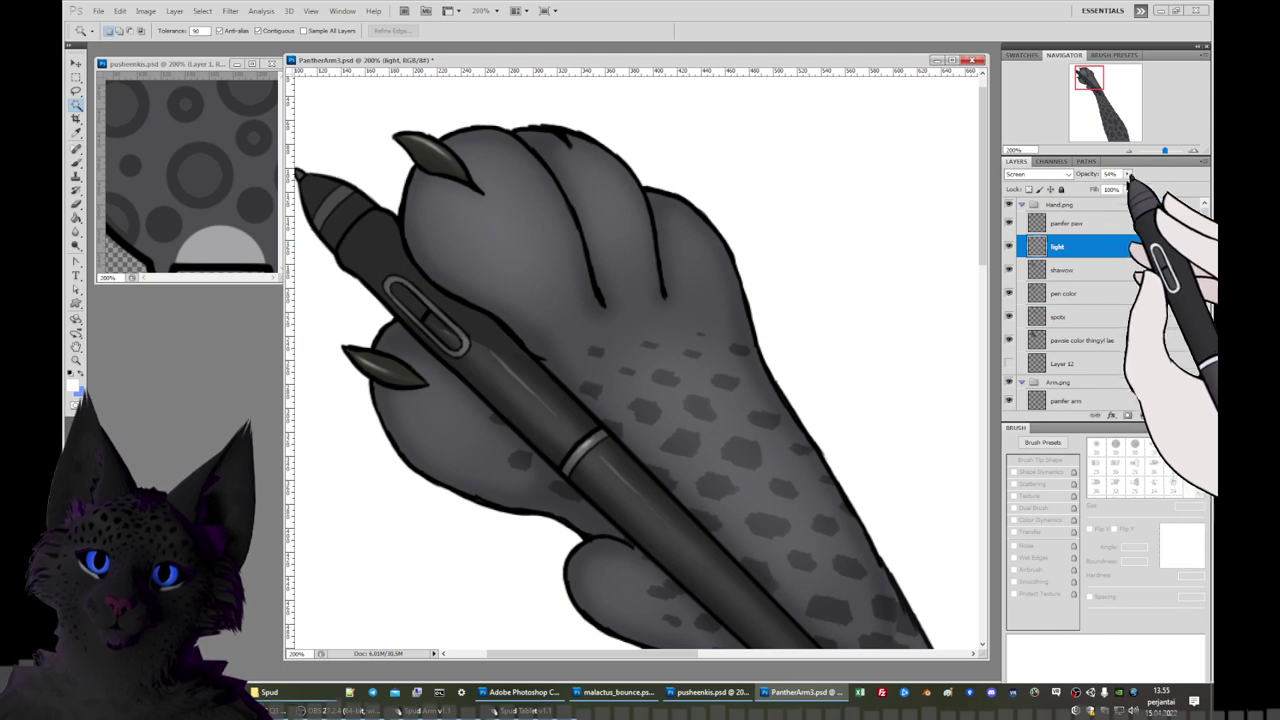
pyautogui.click(1128, 174)
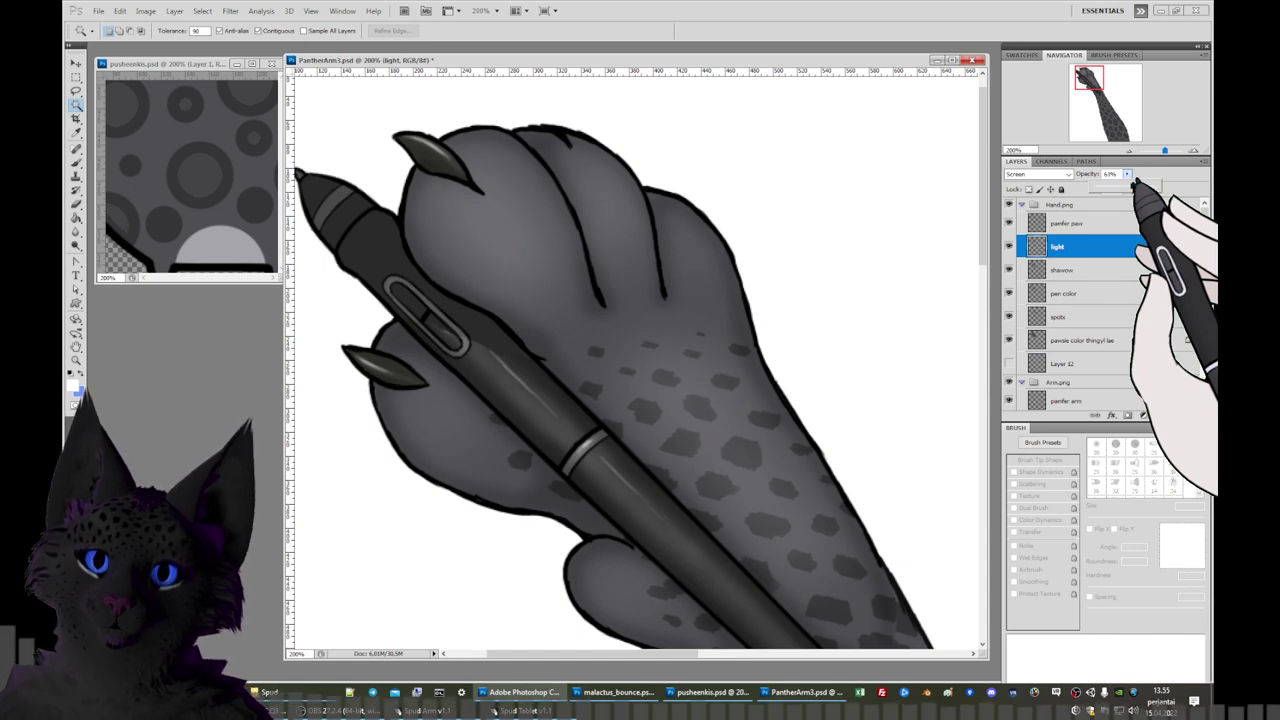
pyautogui.click(1009, 269)
pyautogui.click(1009, 269)
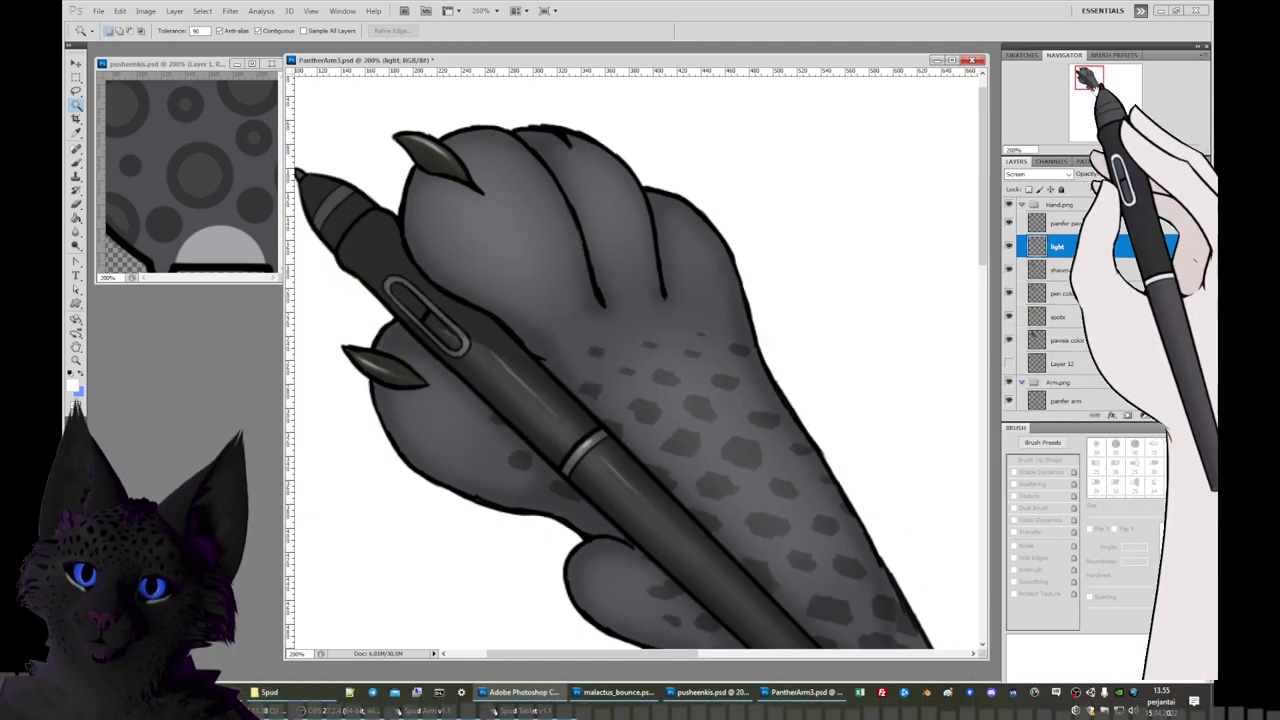
pyautogui.moveTo(1091, 80)
pyautogui.mouseDown()
pyautogui.moveTo(1083, 73)
pyautogui.moveTo(1086, 86)
pyautogui.mouseUp()
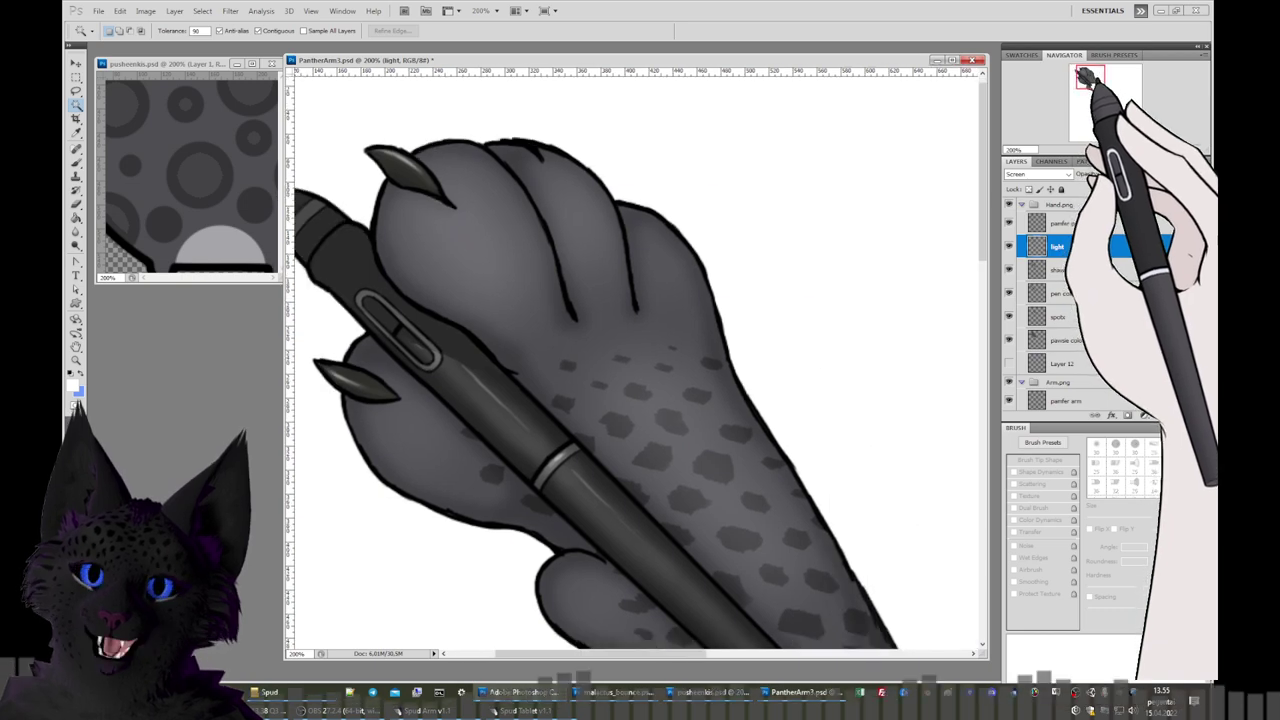
pyautogui.click(1133, 149)
pyautogui.moveTo(1133, 149); pyautogui.dragTo(1126, 150)
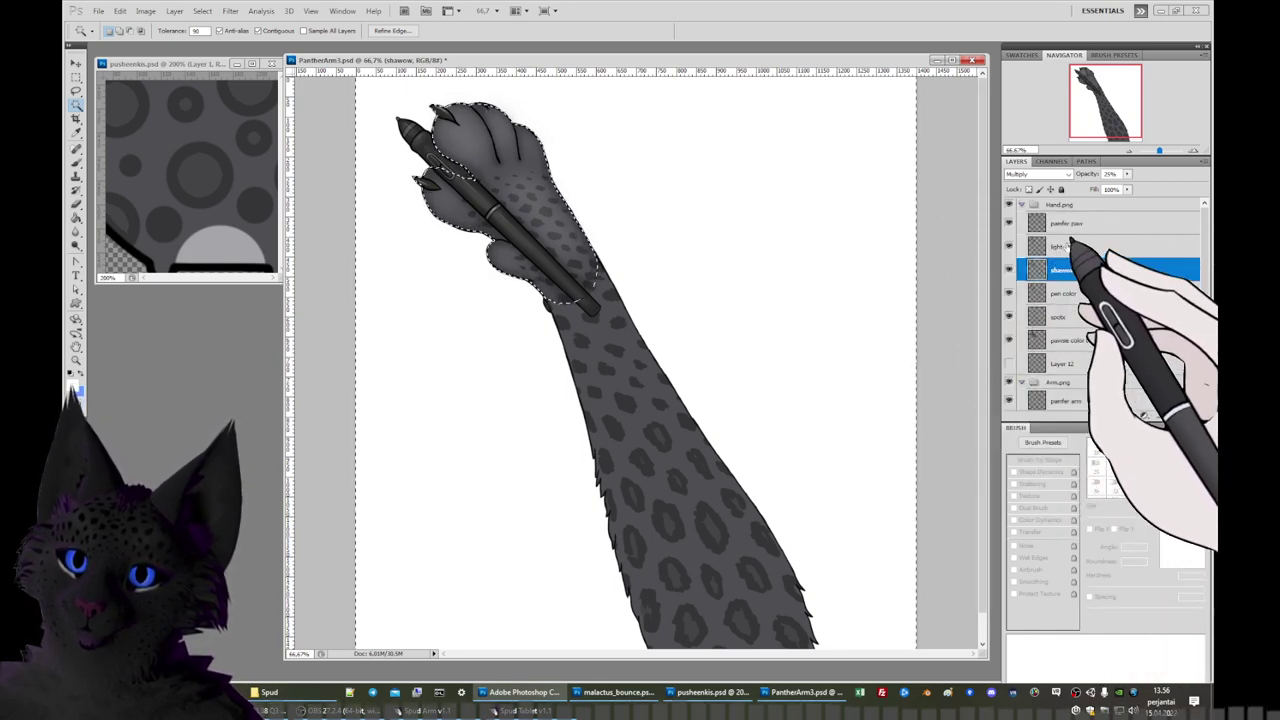
# Try selecting the area around the paw and pen from the pamfer paw and pawsie color layers.
pyautogui.click(1048, 222)
pyautogui.hotkey('ctrl', 'd')
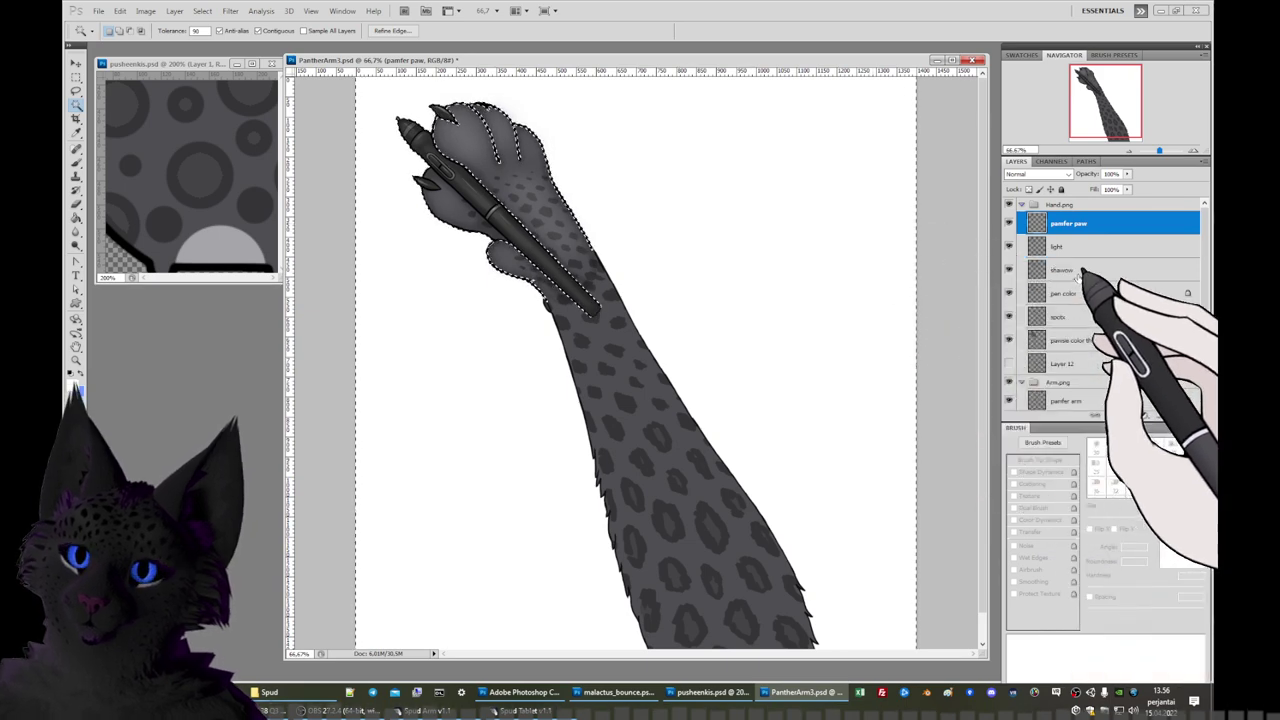
pyautogui.click(1090, 340)
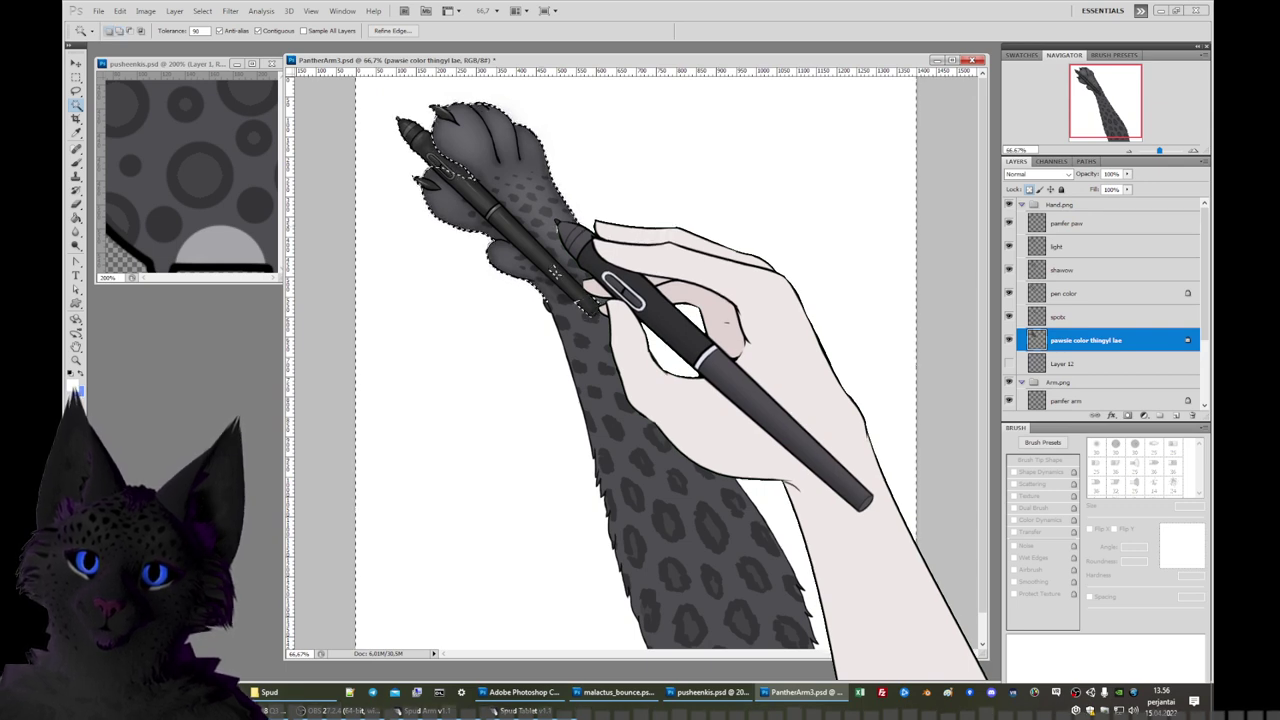
pyautogui.hotkey('ctrl', 'd')
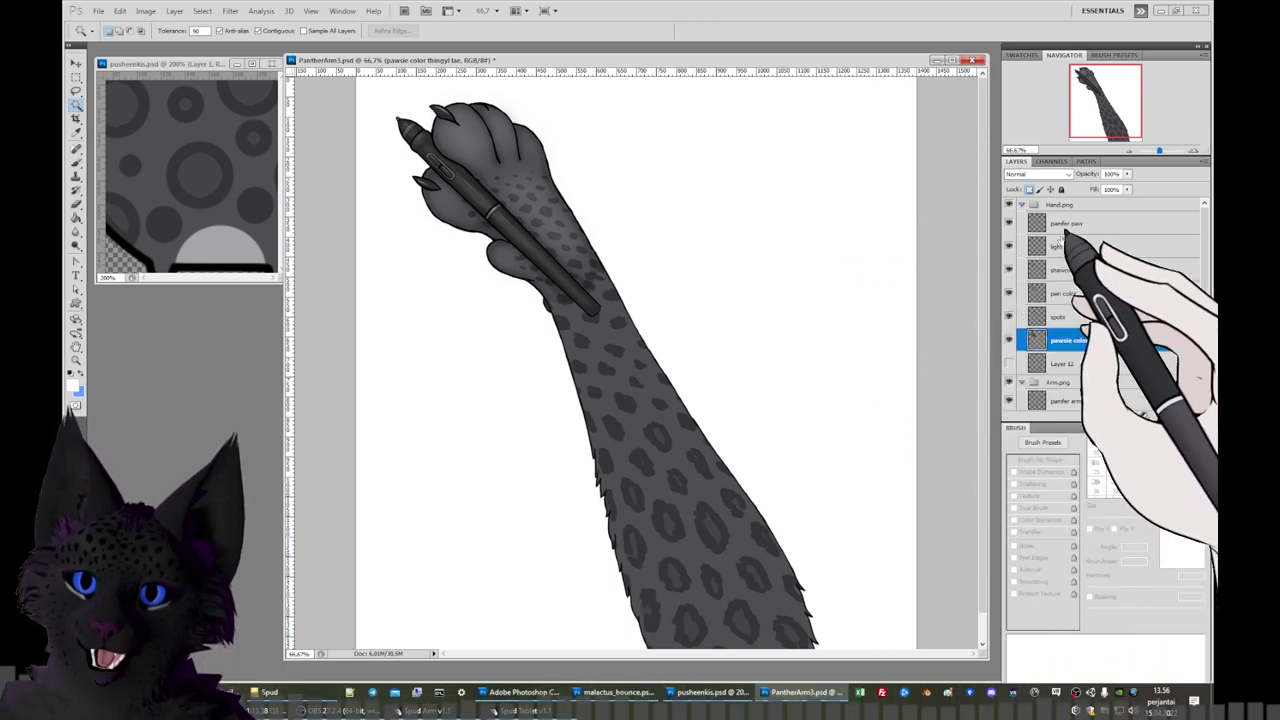
# Merge the spots layer and the pen color layer down into the pawsie color layer.
pyautogui.click(1009, 316)
pyautogui.click(1009, 316)
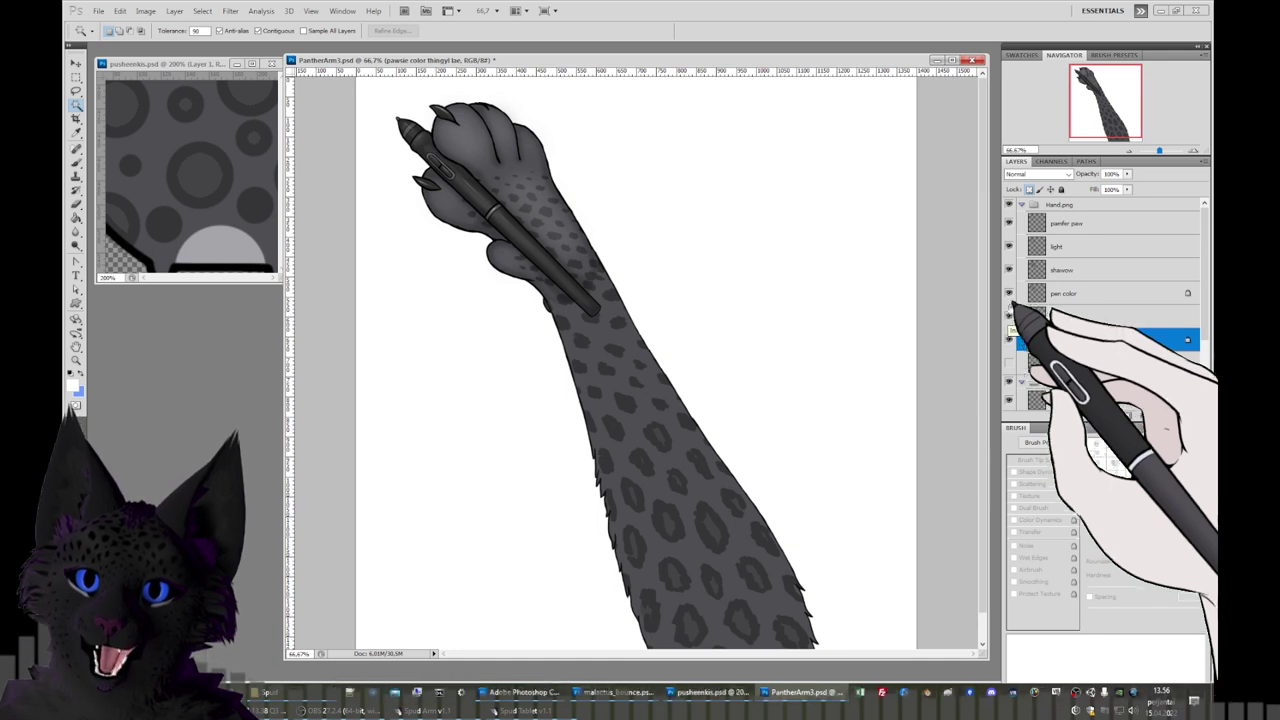
pyautogui.click(1078, 317)
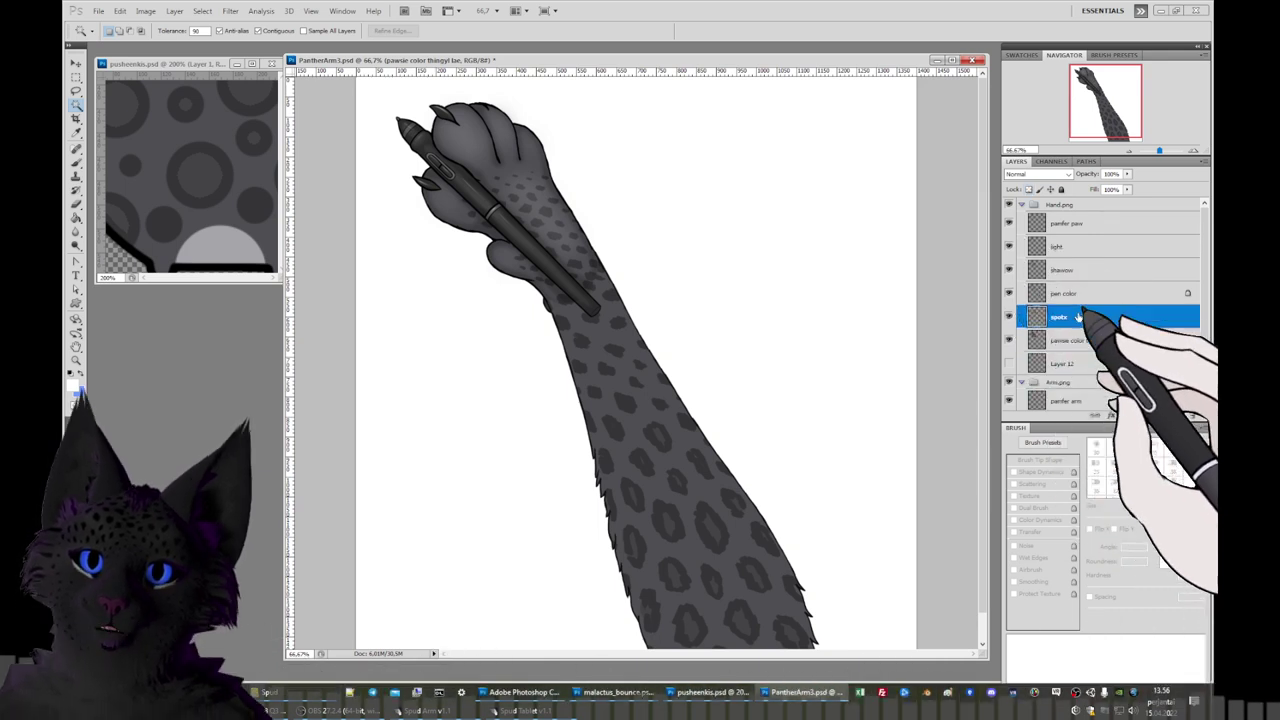
pyautogui.click(1080, 293)
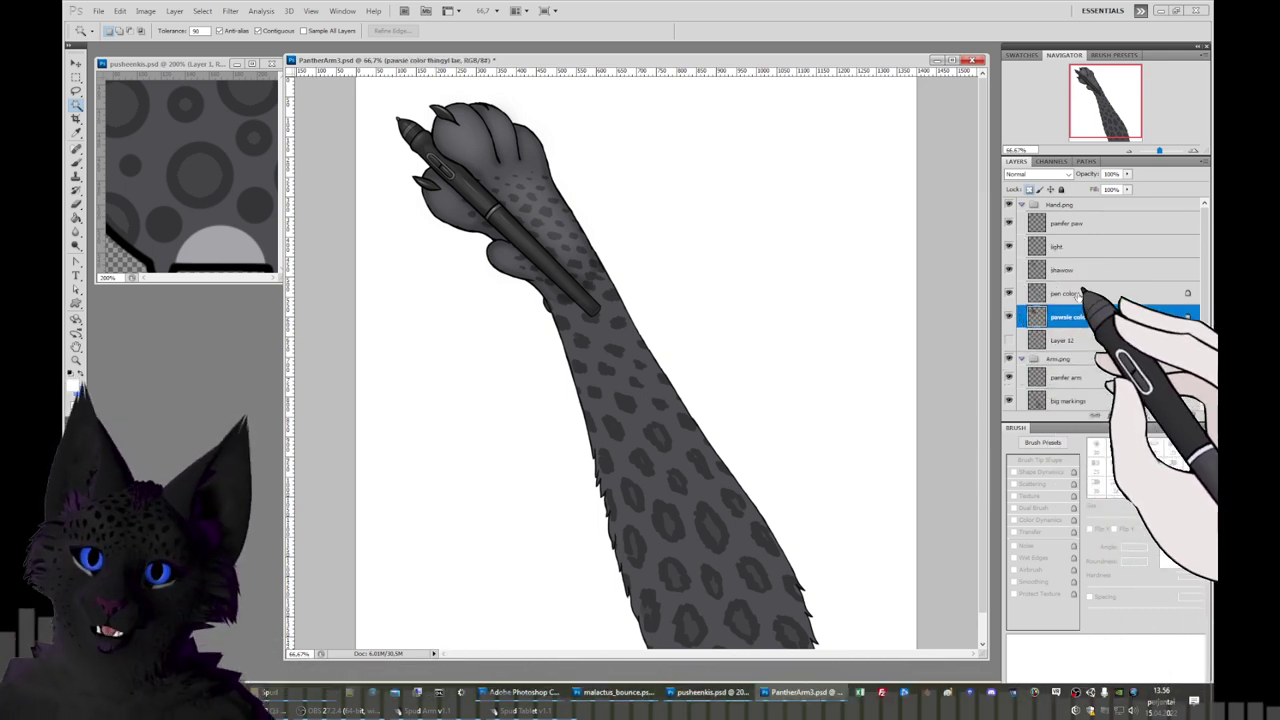
pyautogui.hotkey('ctrl', 'shift', 'e')
pyautogui.hotkey('ctrl', 'z')
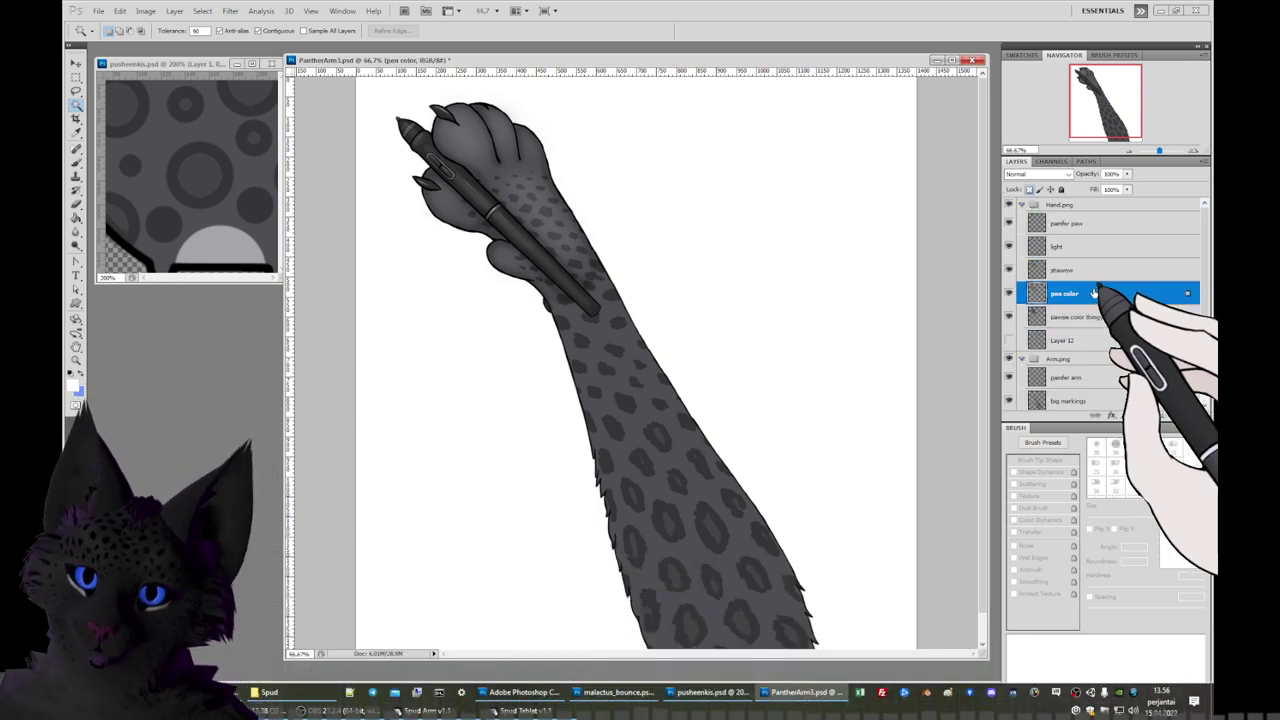
pyautogui.hotkey('ctrl', 'e')
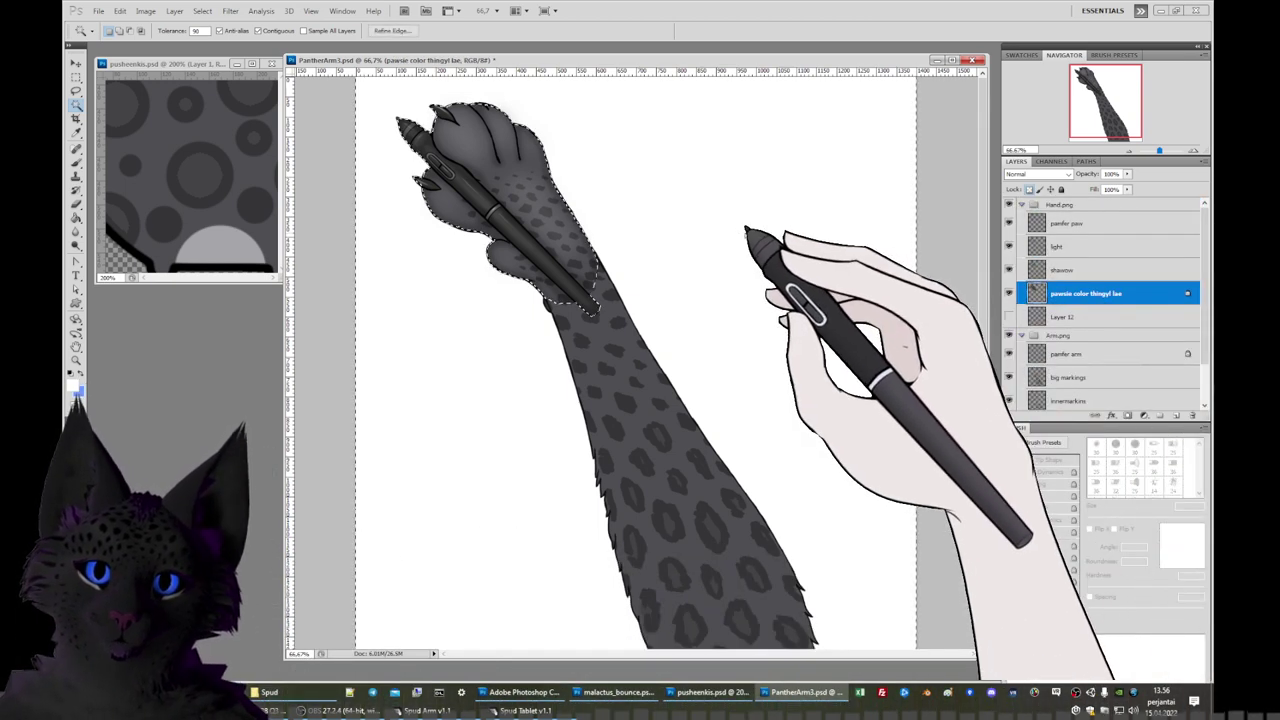
# Clear the shawow and light layers outside the combined paw and pen silhouette, then drop the selection.
pyautogui.click(1070, 270)
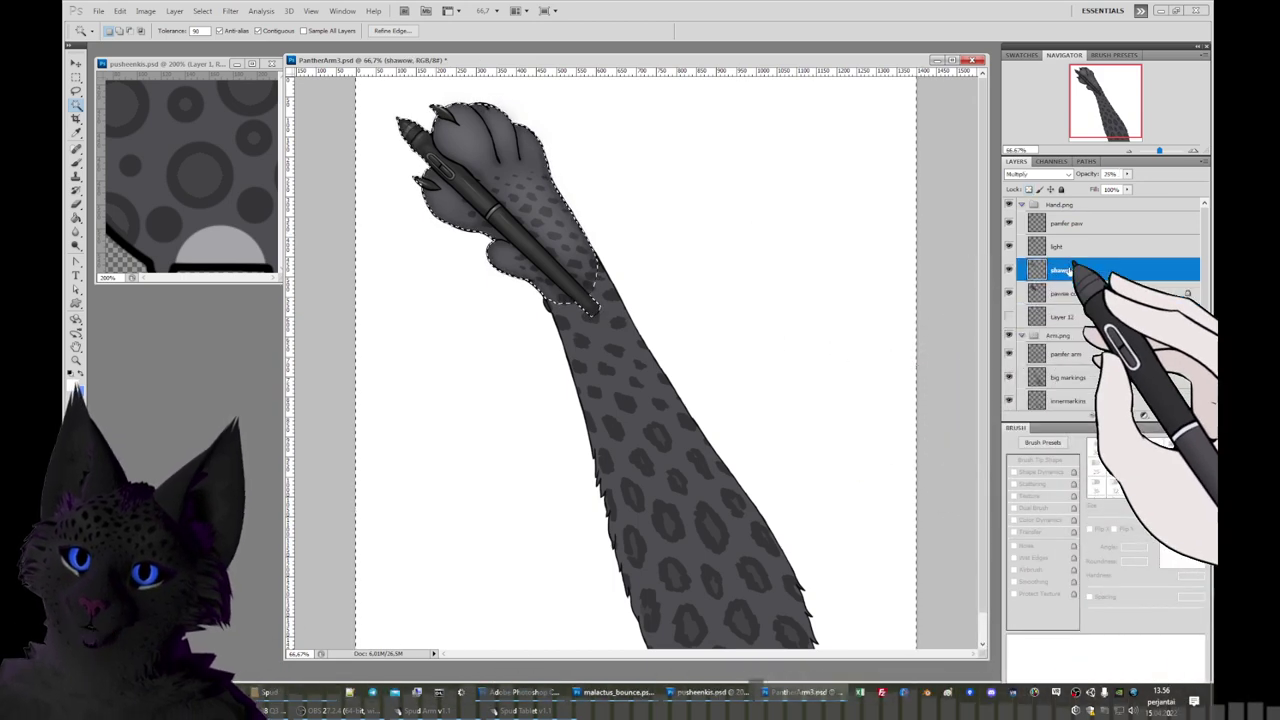
pyautogui.click(1078, 247)
pyautogui.hotkey('ctrl', 'd')
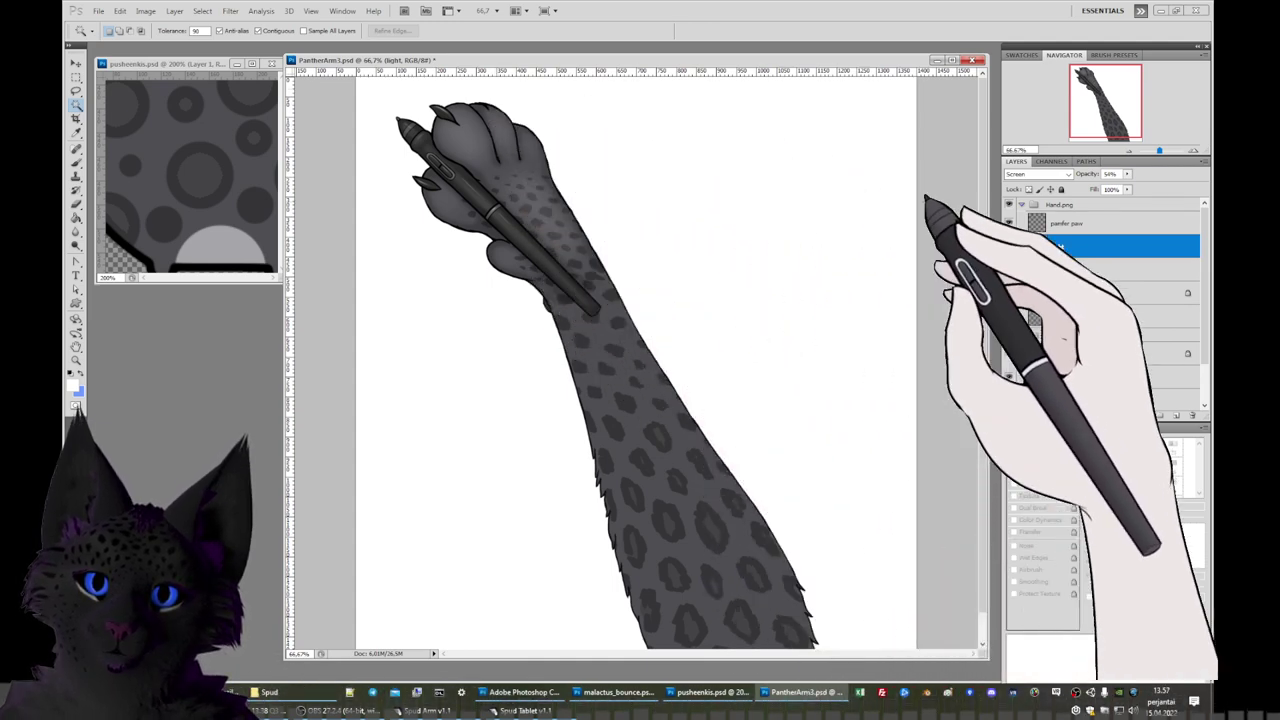
pyautogui.click(1076, 270)
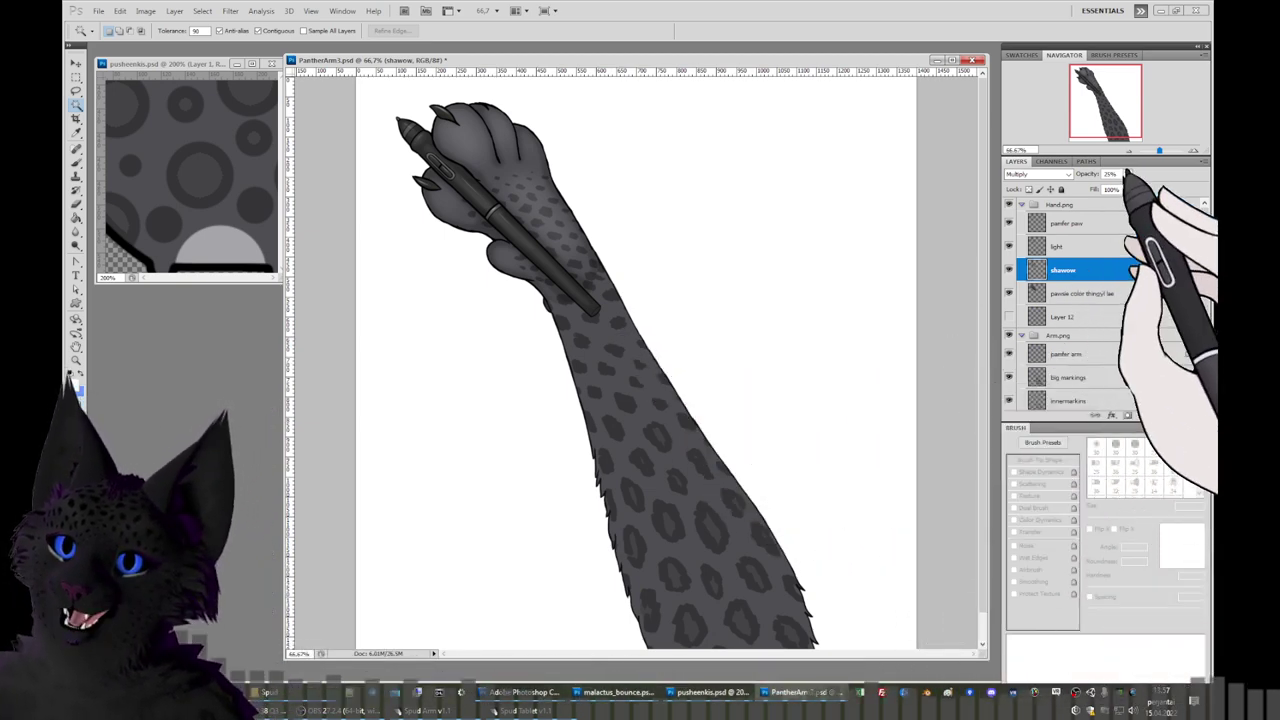
pyautogui.rightClick(1092, 268)
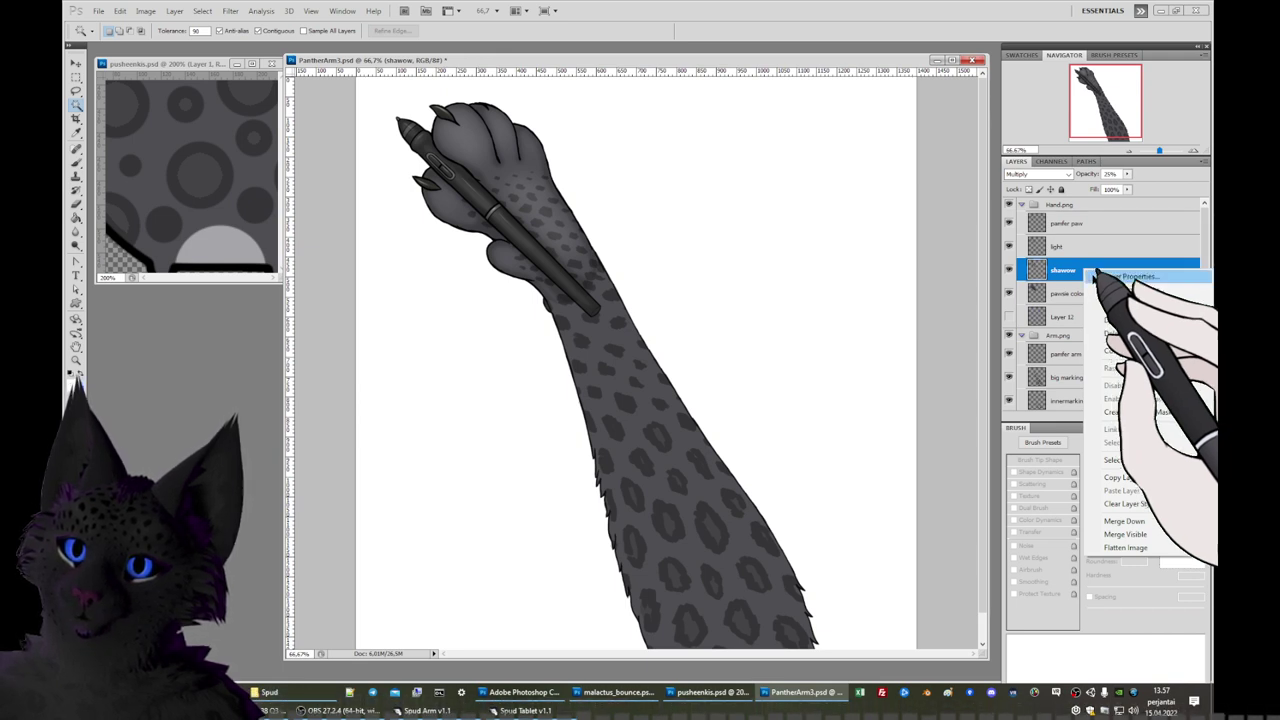
pyautogui.click(1143, 455)
# Merge the arm's innermarkings and big markings layers down into the pamfer arm acolor layer.
pyautogui.scroll(-2, 1093, 367)
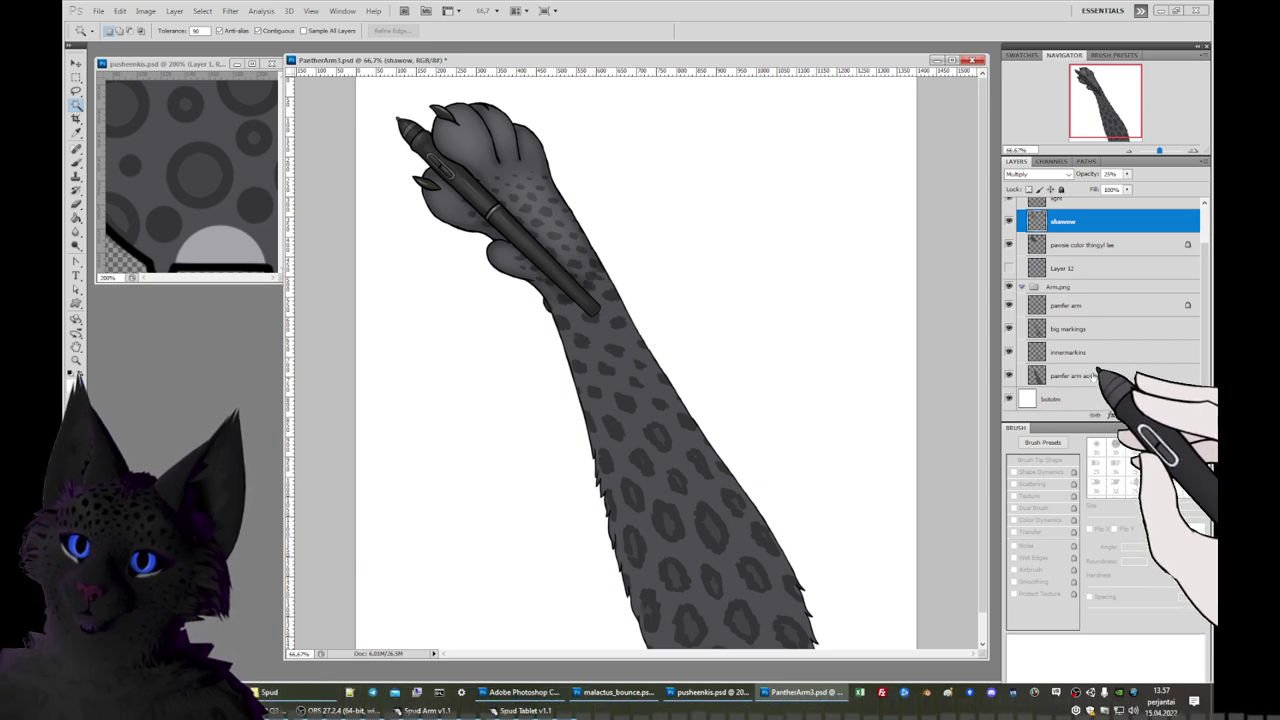
pyautogui.click(1089, 354)
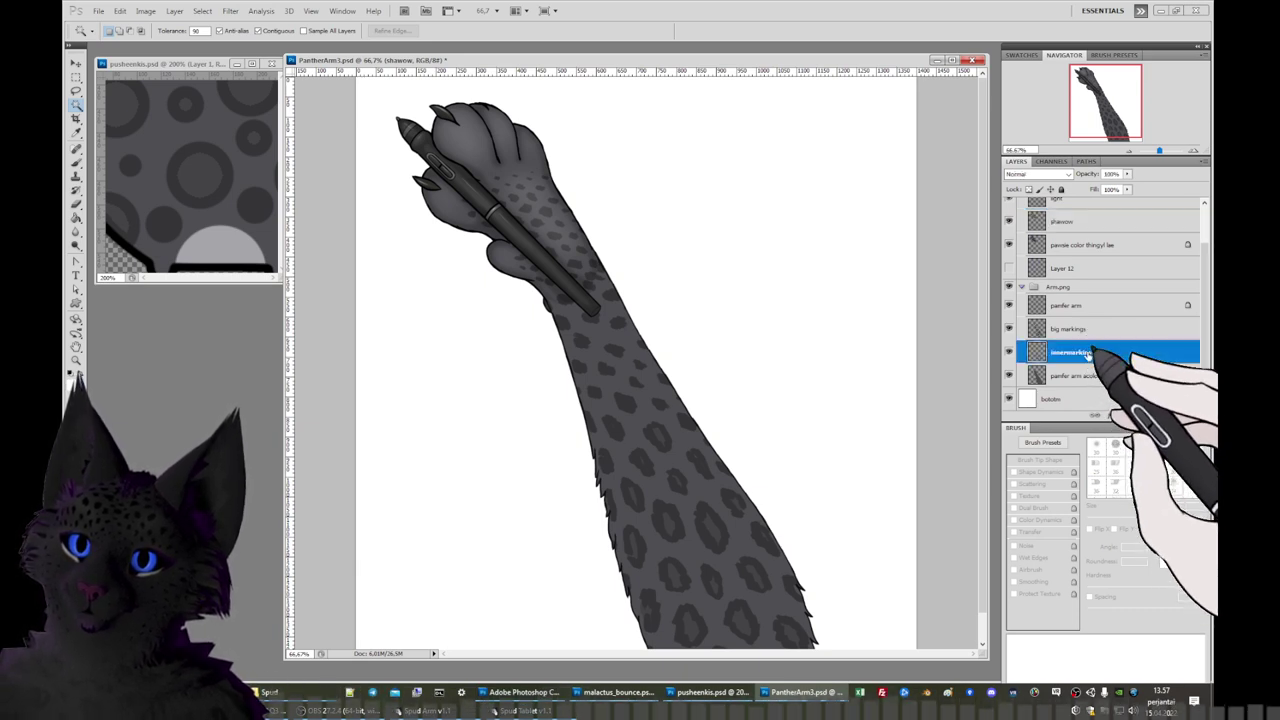
pyautogui.hotkey('ctrl', 'e')
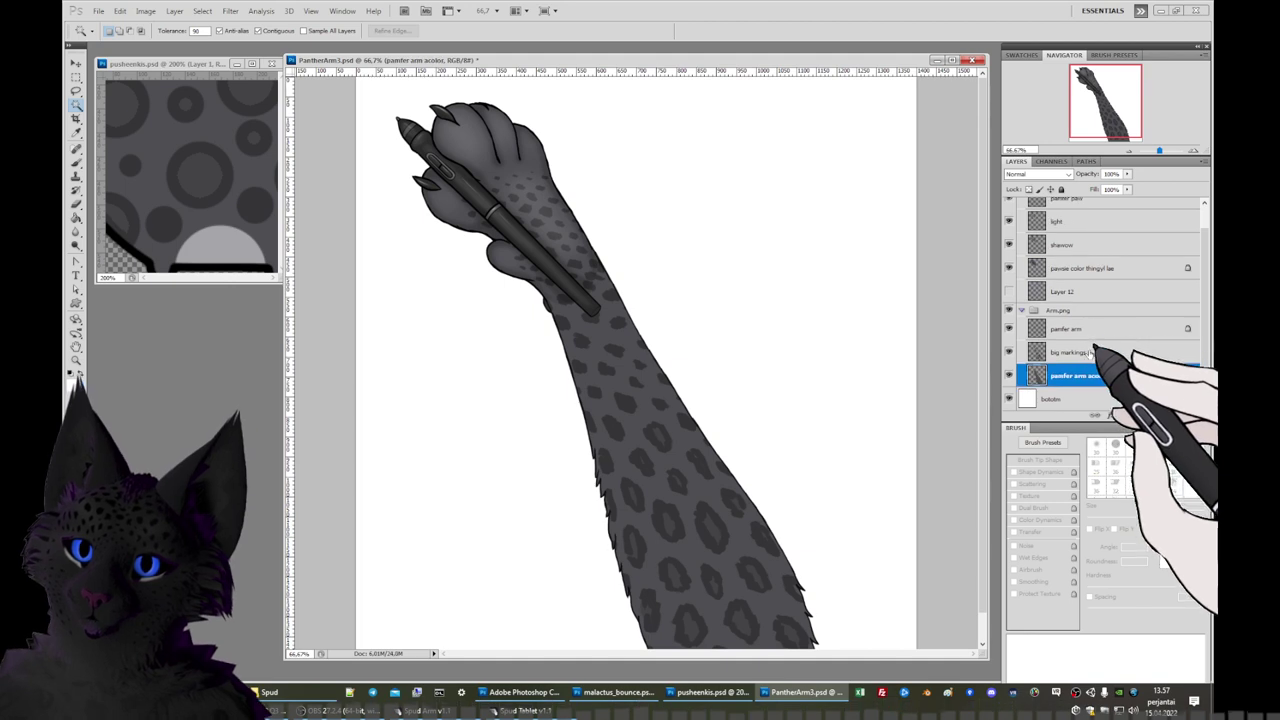
pyautogui.click(1090, 351)
pyautogui.hotkey('ctrl', 'e')
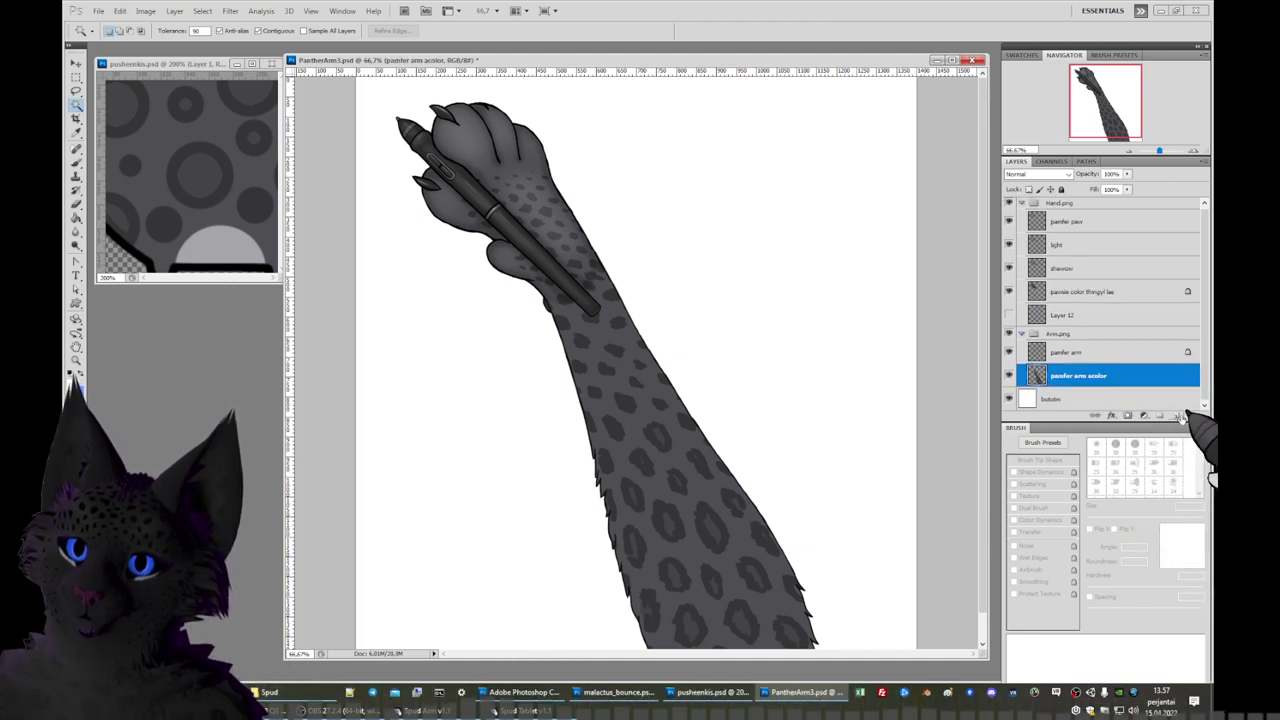
# Add a layer named shadow above the arm's color layer, blended as Multiply at 25% opacity.
pyautogui.click(1176, 414)
pyautogui.doubleClick(1066, 375)
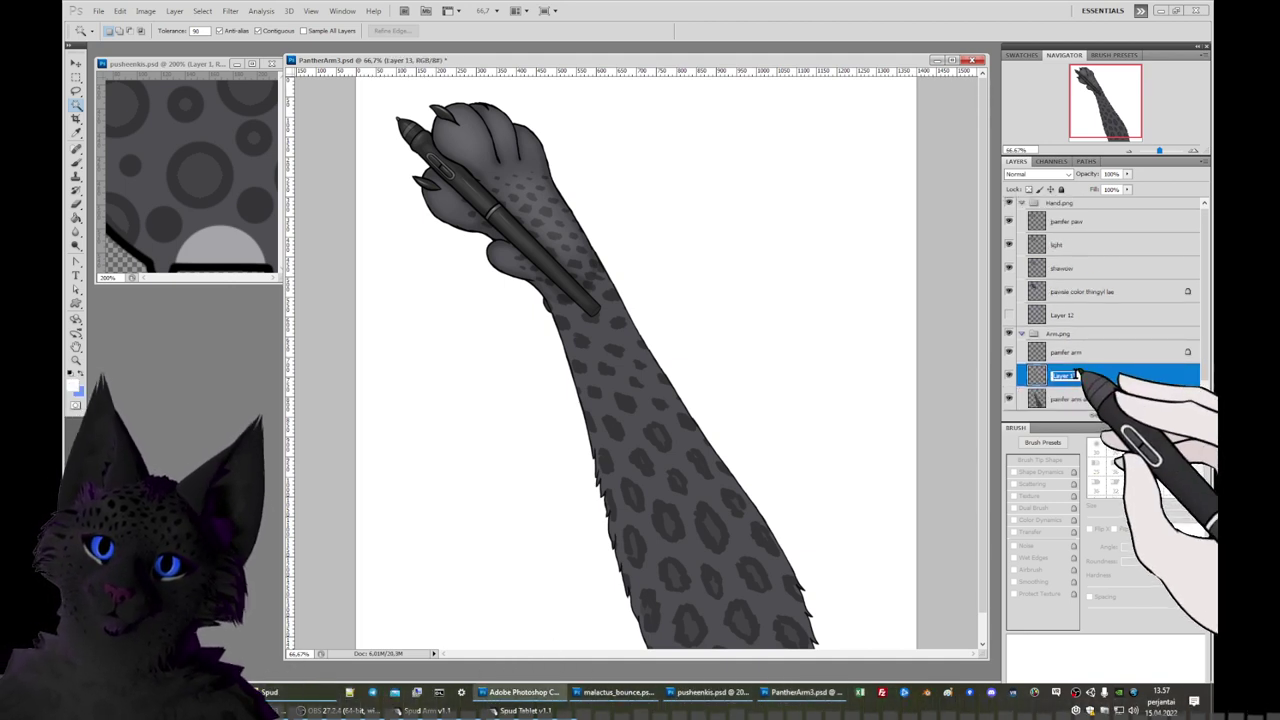
pyautogui.write('sh')
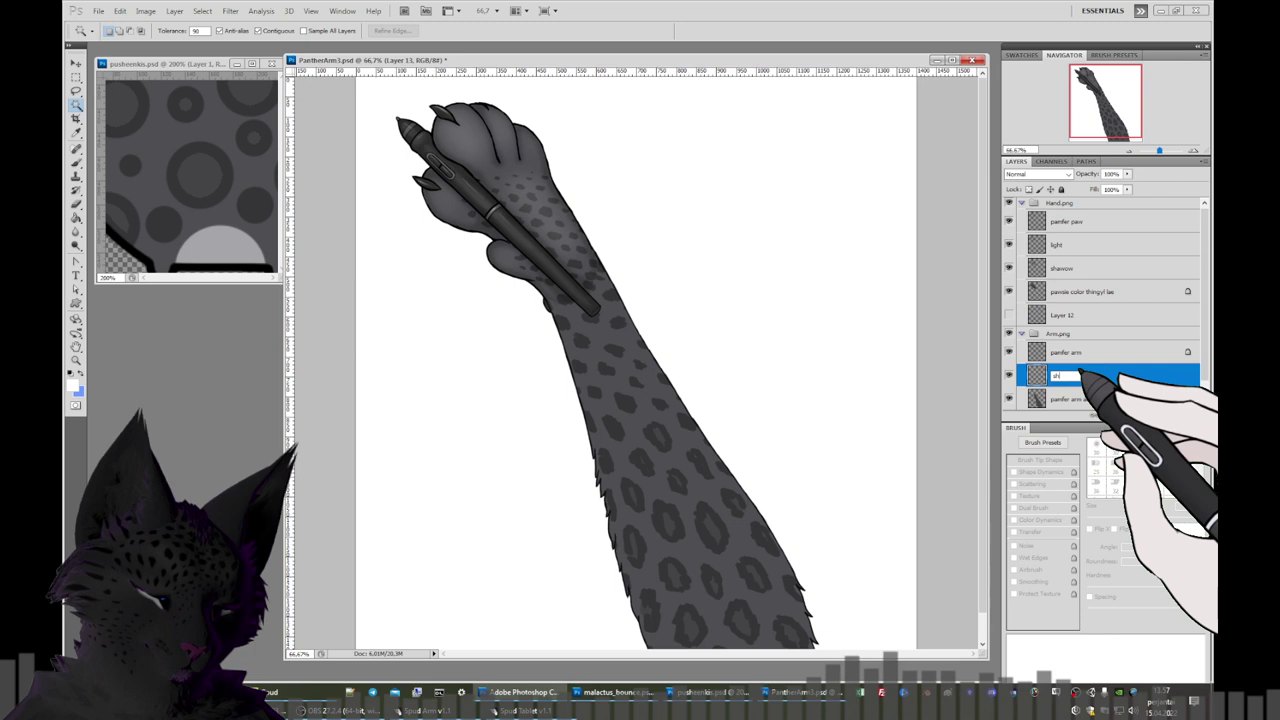
pyautogui.write('a')
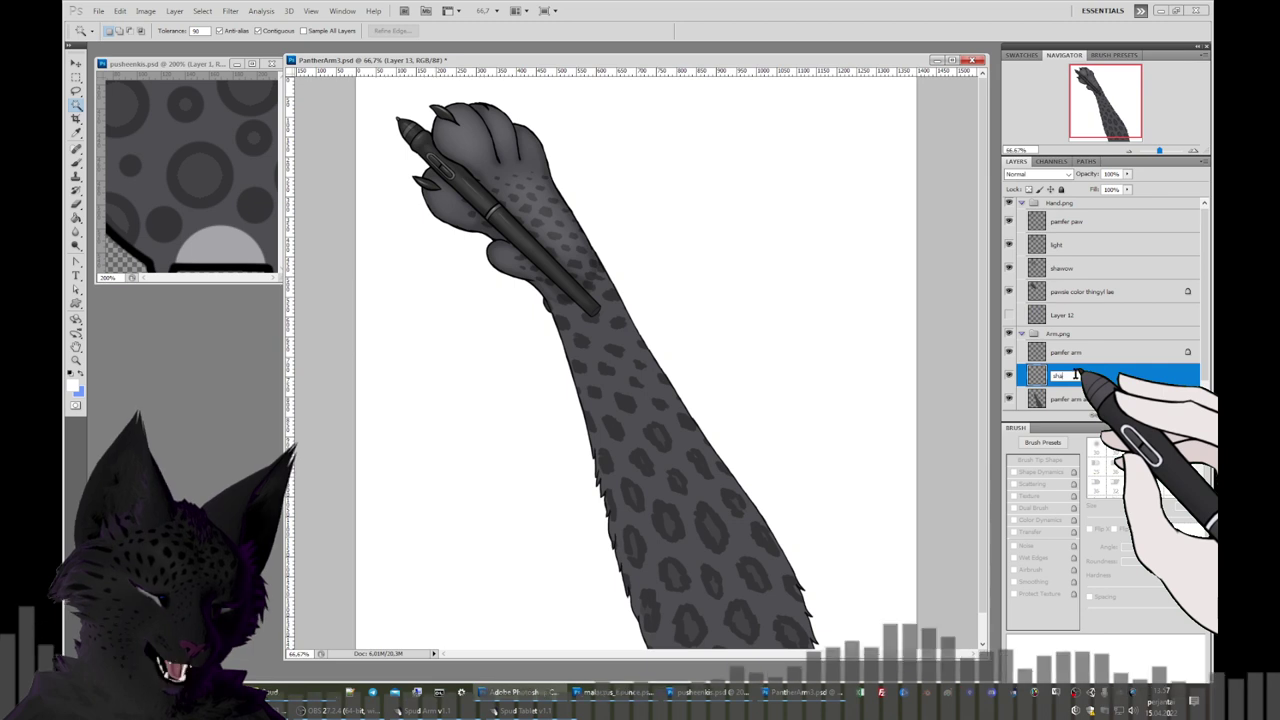
pyautogui.write('dow')
pyautogui.press('Return')
pyautogui.hotkey('shift', 'alt', 'm')
pyautogui.press('2')
pyautogui.press('5')
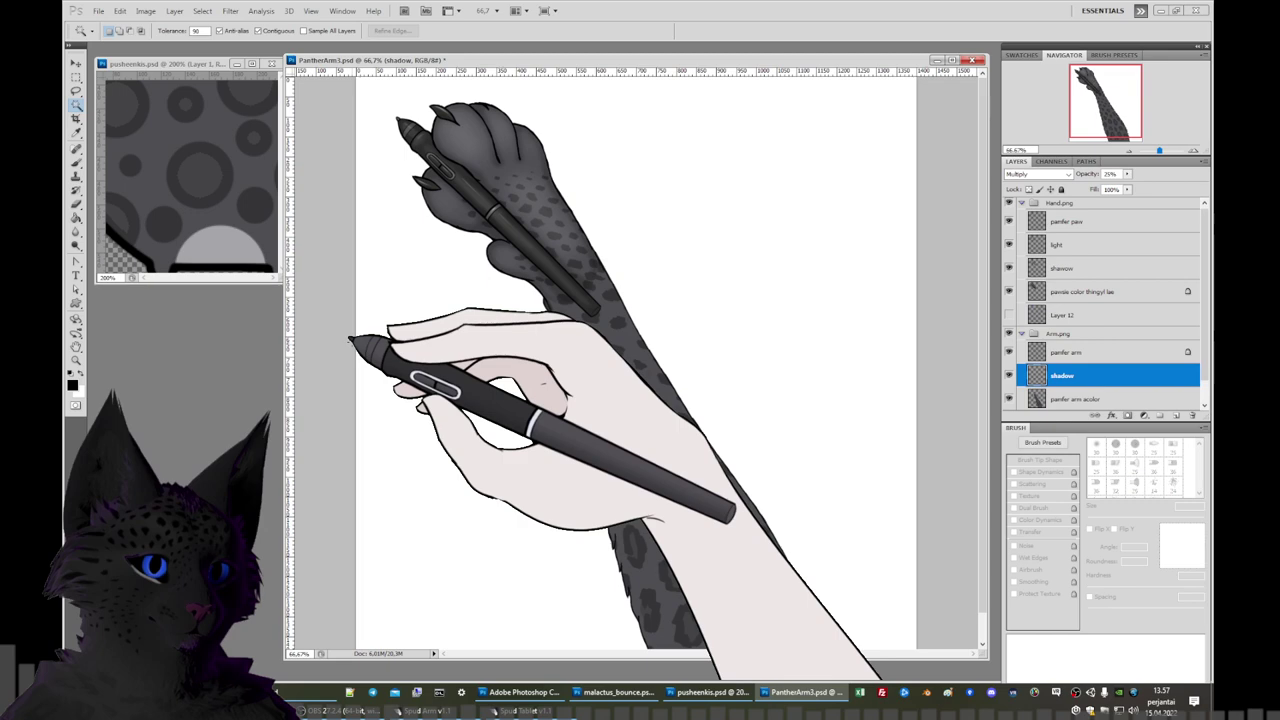
# Save the document as a new version named PantherArm4.psd.
pyautogui.click(98, 10)
pyautogui.click(137, 188)
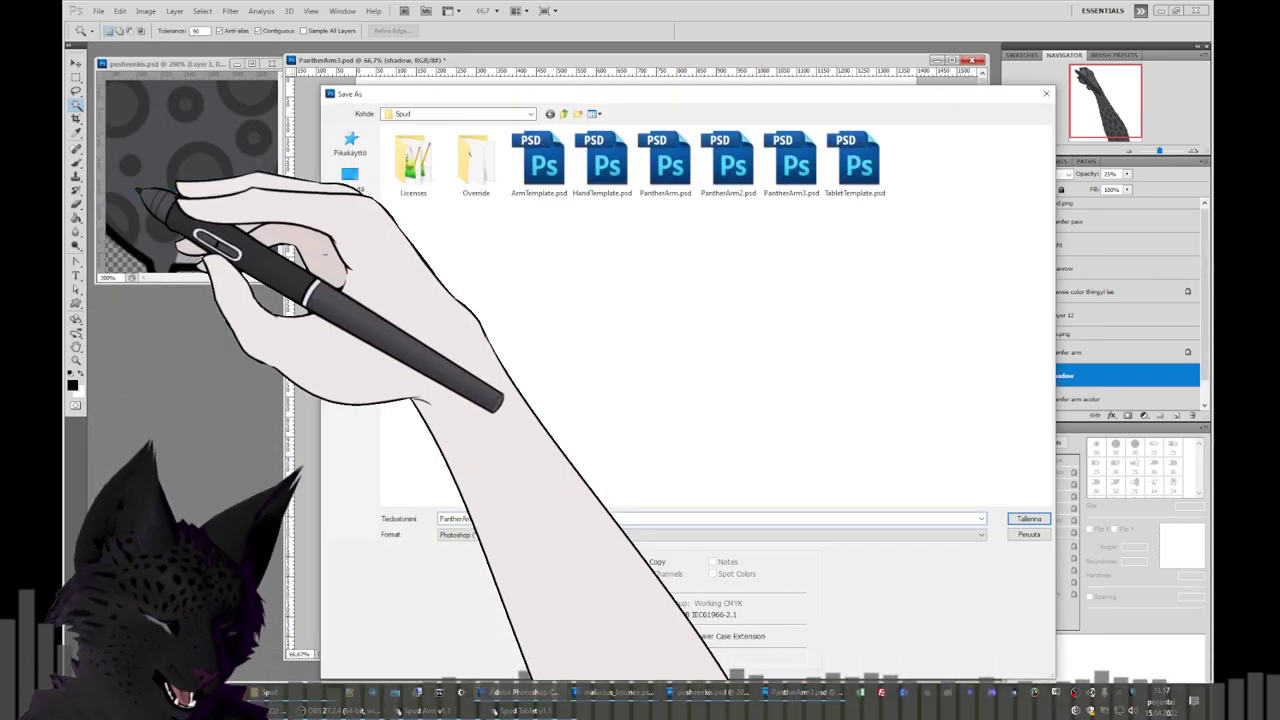
pyautogui.press('Return')
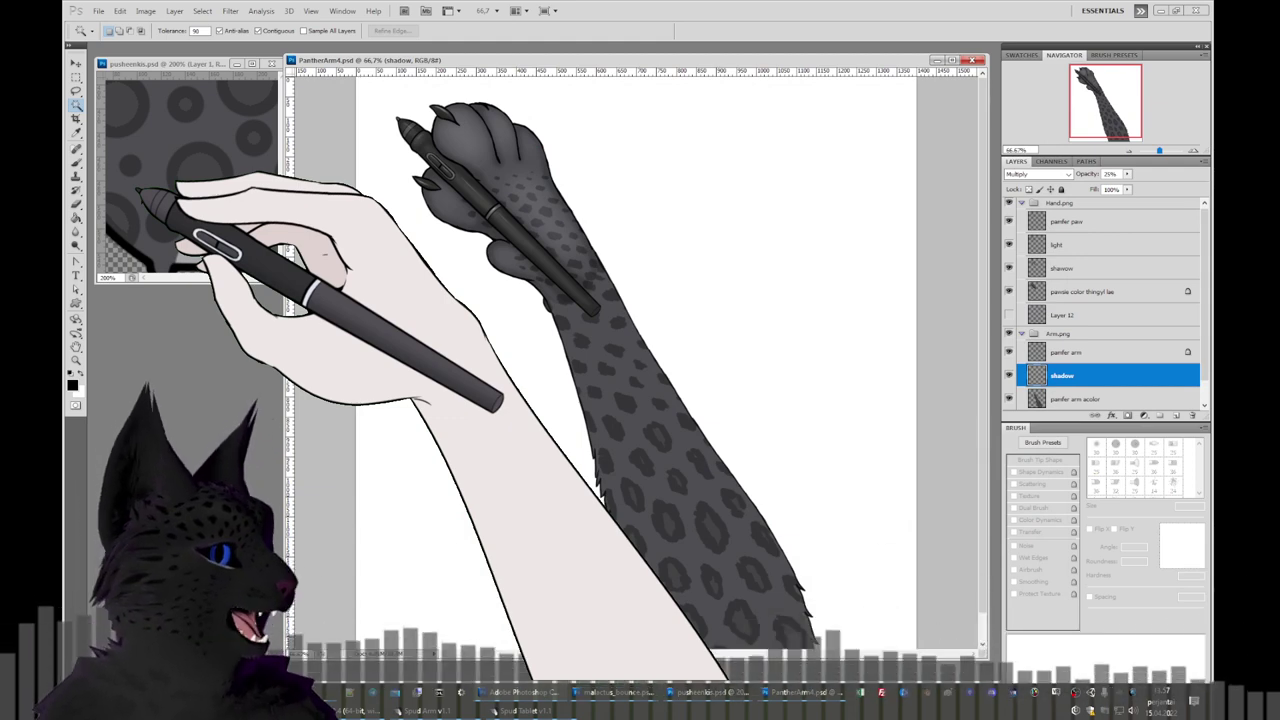
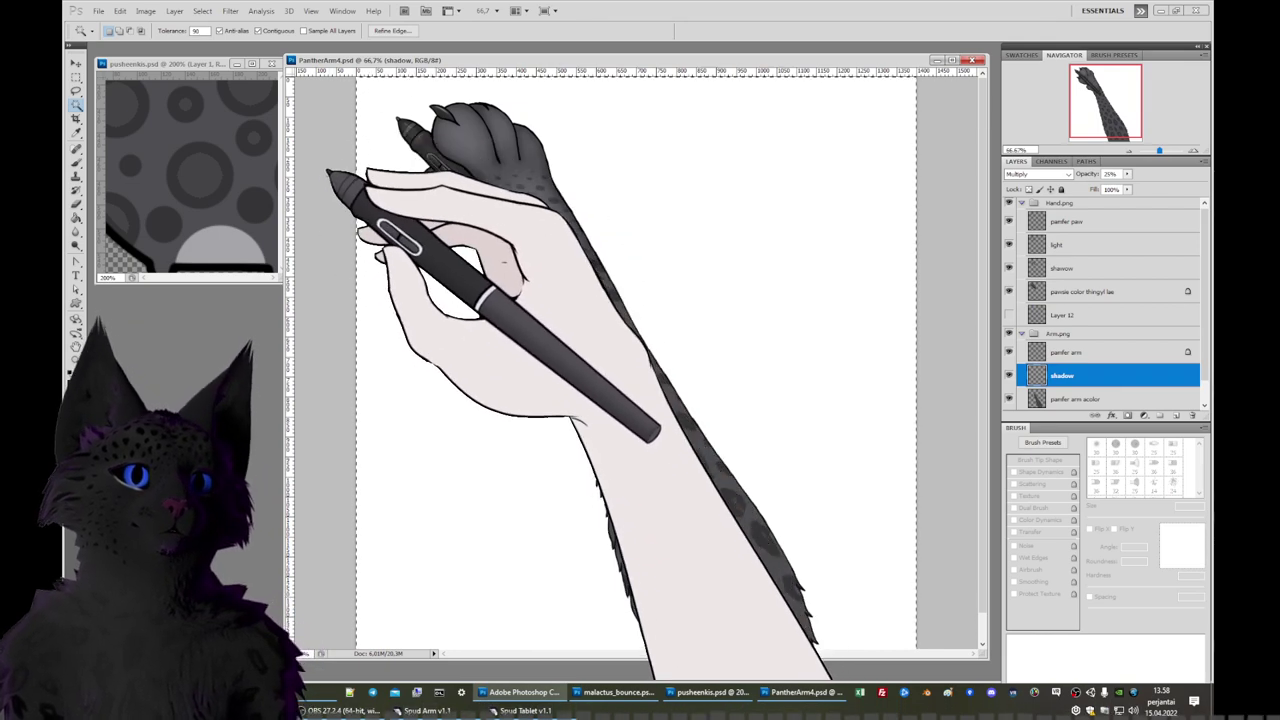
# Paint soft black shading along the arm's inner edge on the shadow layer with a 90 px brush.
pyautogui.press('l')
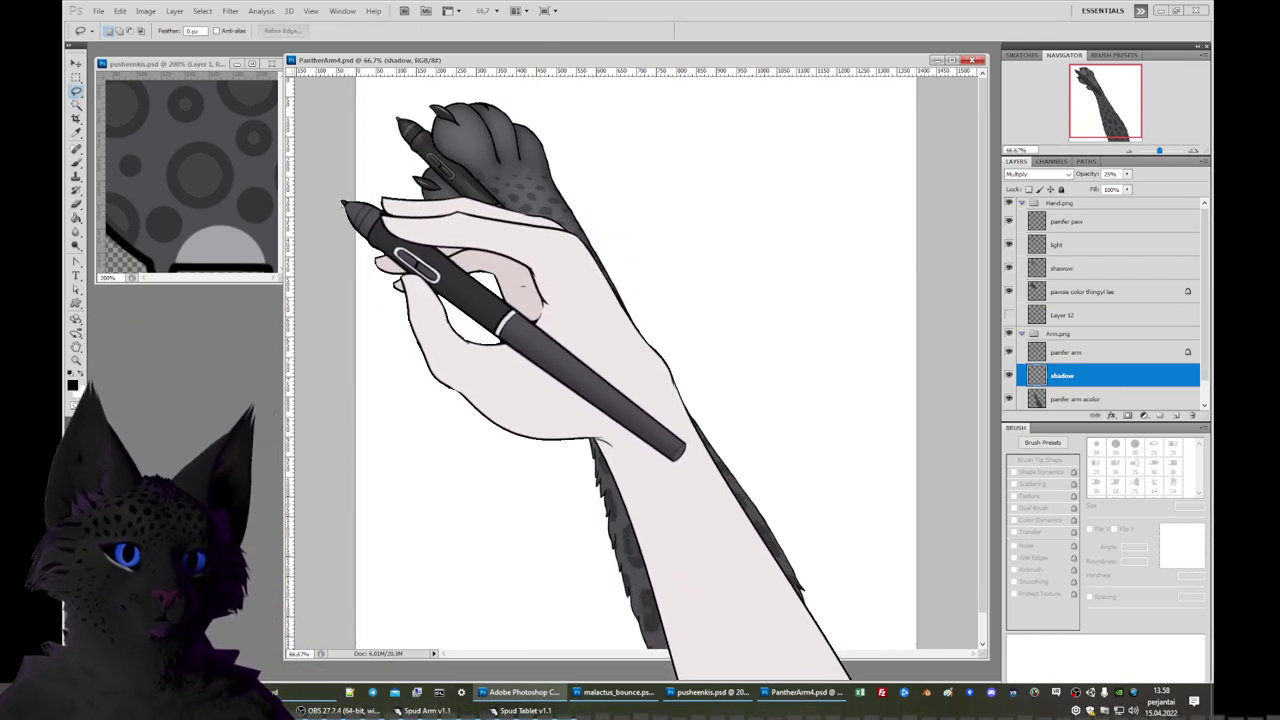
pyautogui.press('b')
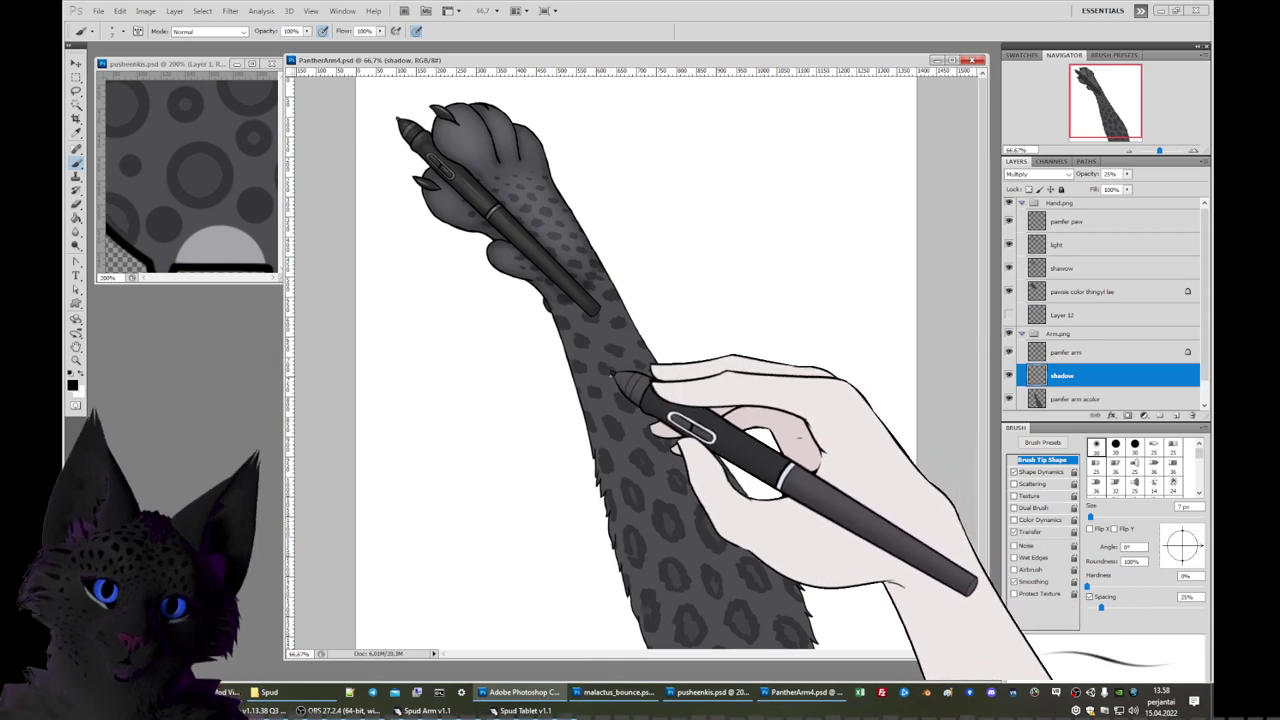
pyautogui.rightClick(630, 371)
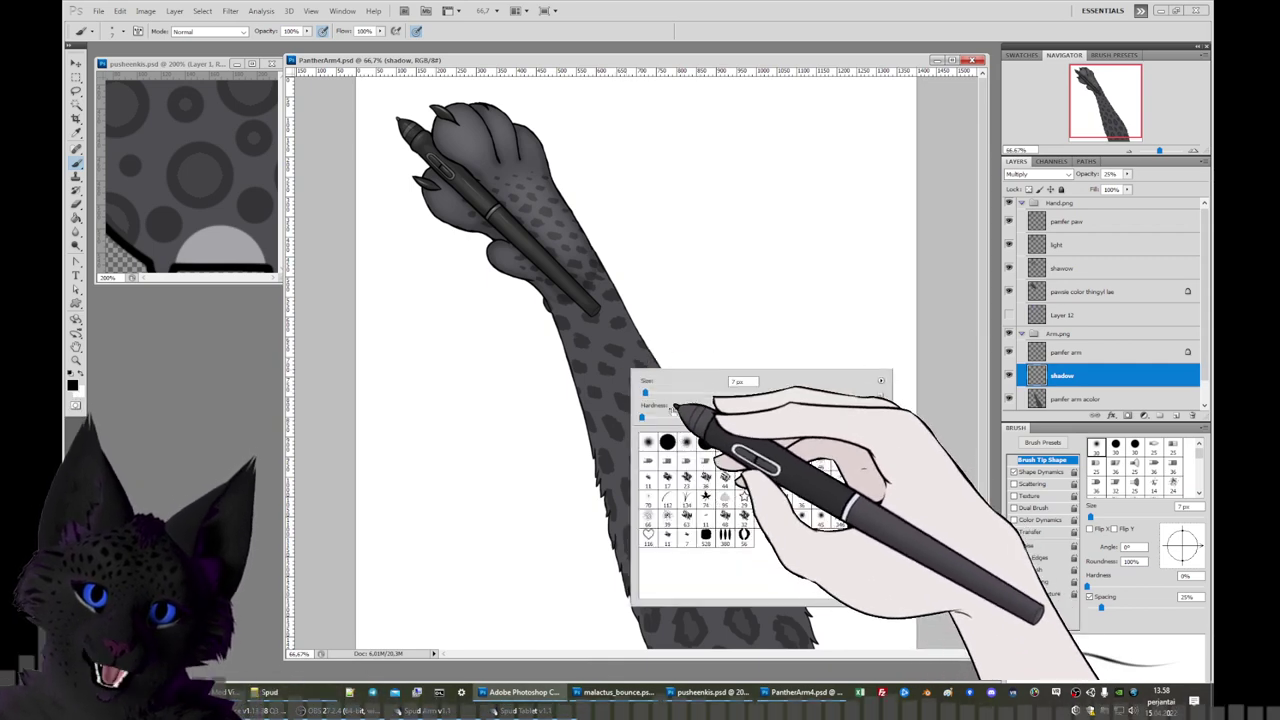
pyautogui.moveTo(695, 393); pyautogui.dragTo(745, 393)
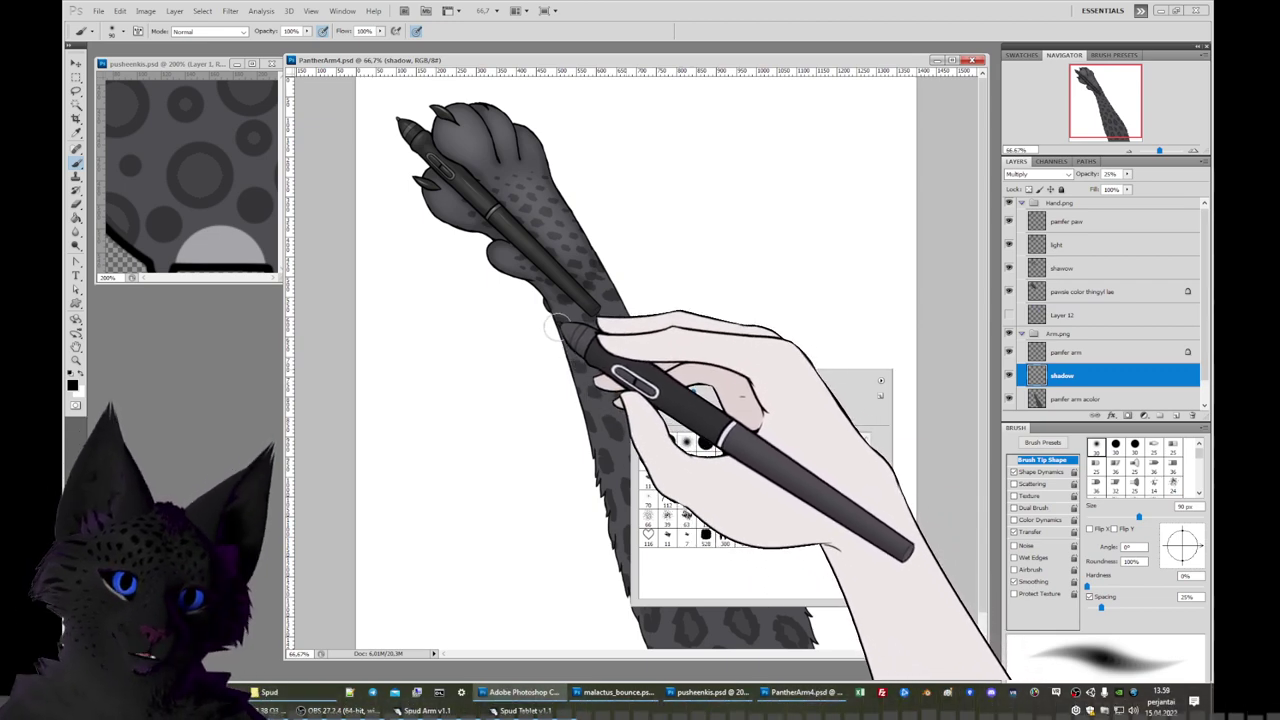
pyautogui.click(556, 326)
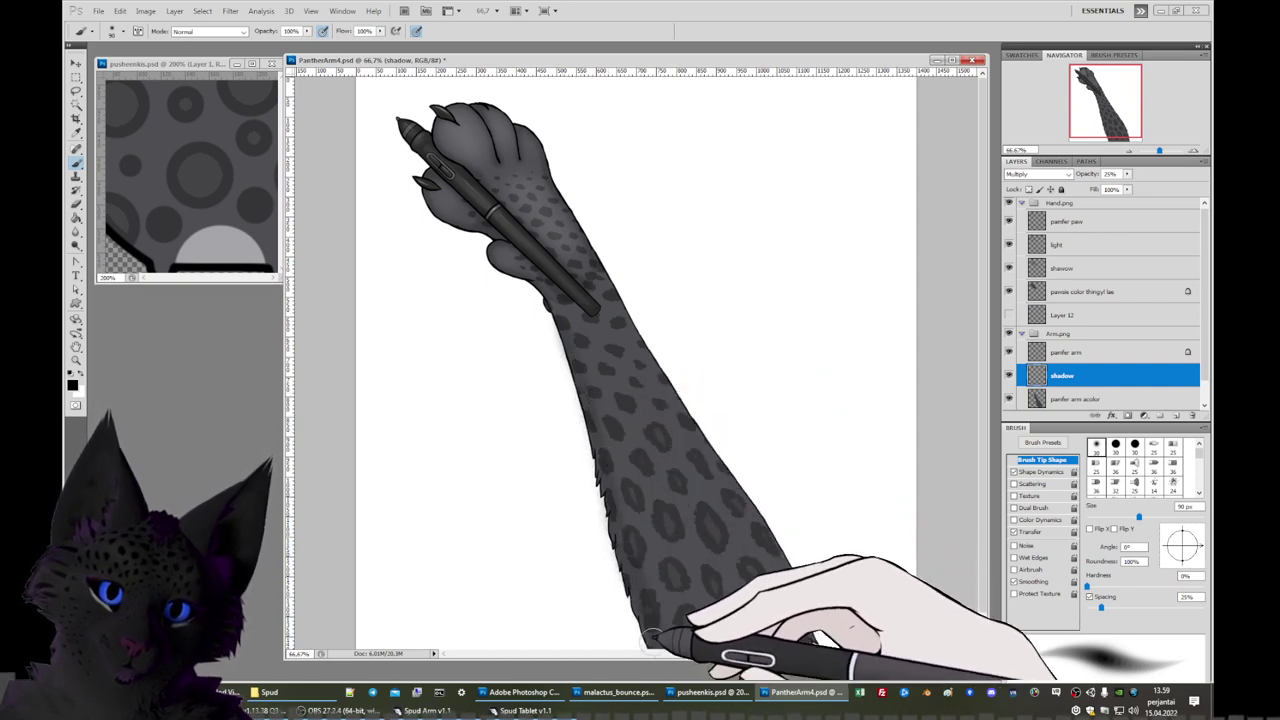
# Enlarge the brush to 127 px, shade along both edges of the arm, and draw an arrow pointing at the wrist.
pyautogui.rightClick(620, 440)
pyautogui.click(572, 402)
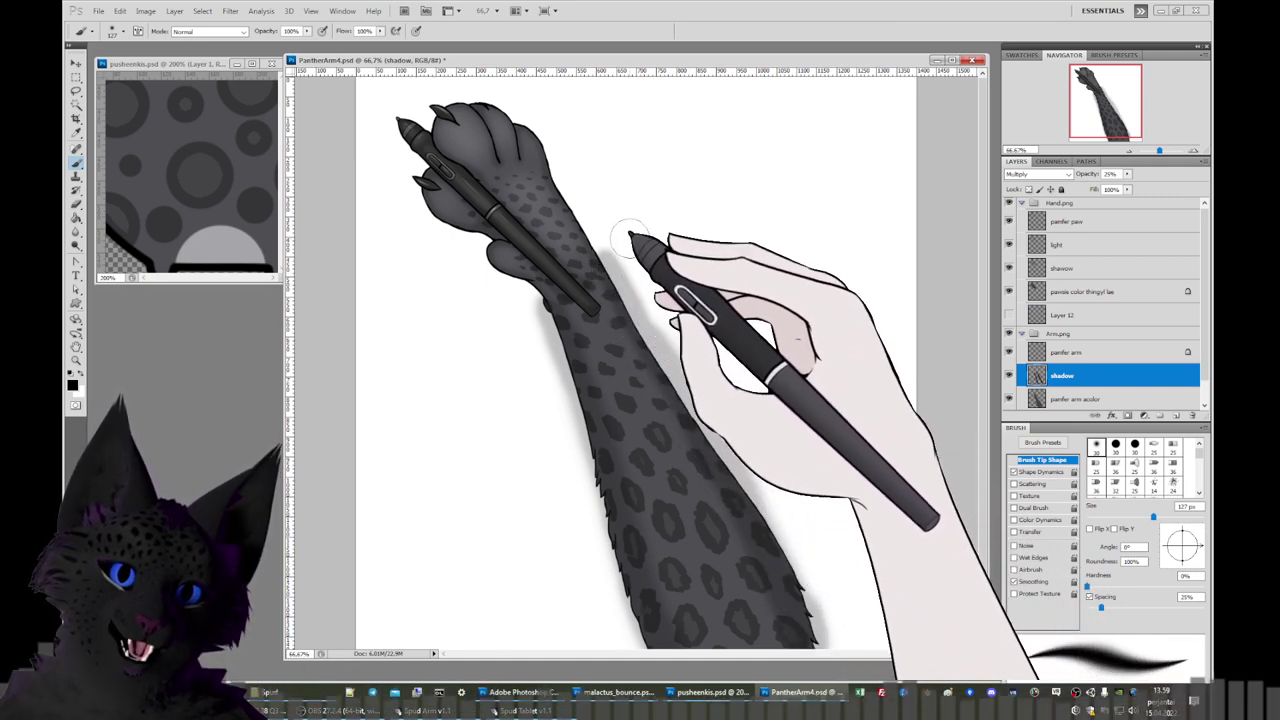
pyautogui.moveTo(613, 230); pyautogui.dragTo(676, 198)
pyautogui.moveTo(613, 230); pyautogui.dragTo(678, 248)
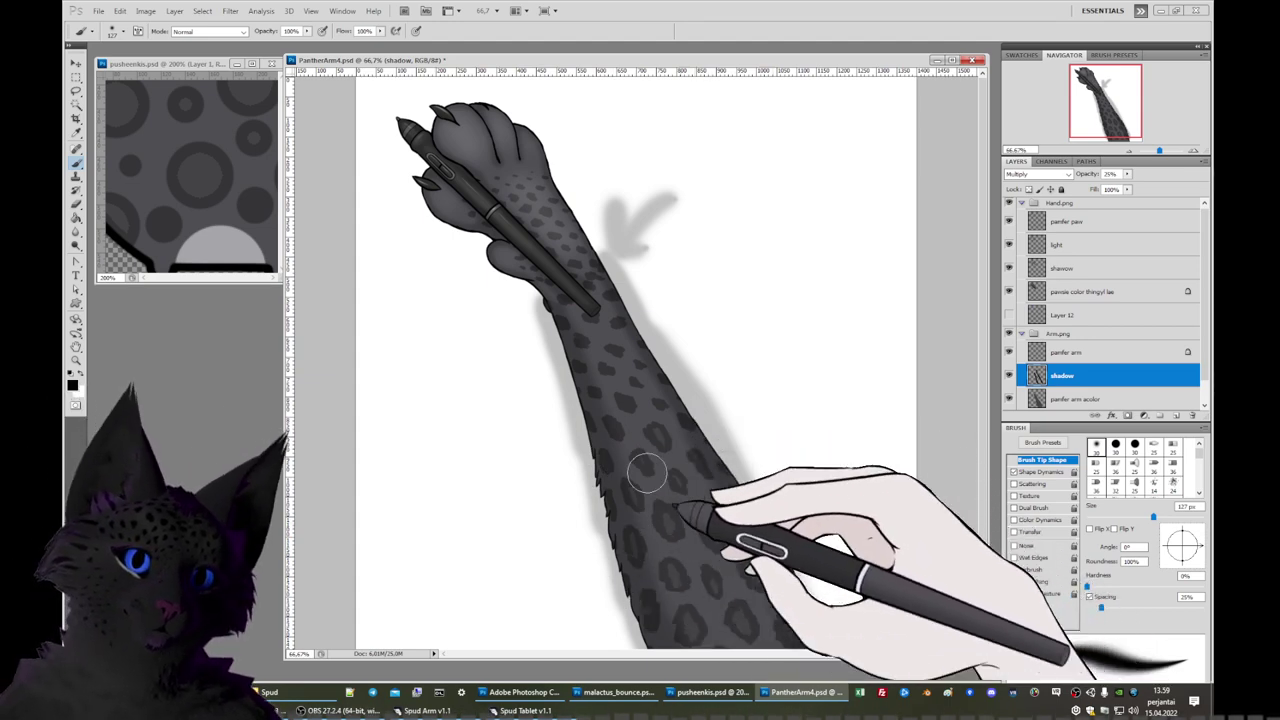
# Soften the shadow layer's strokes with a Gaussian Blur of about 22 pixels.
pyautogui.click(230, 11)
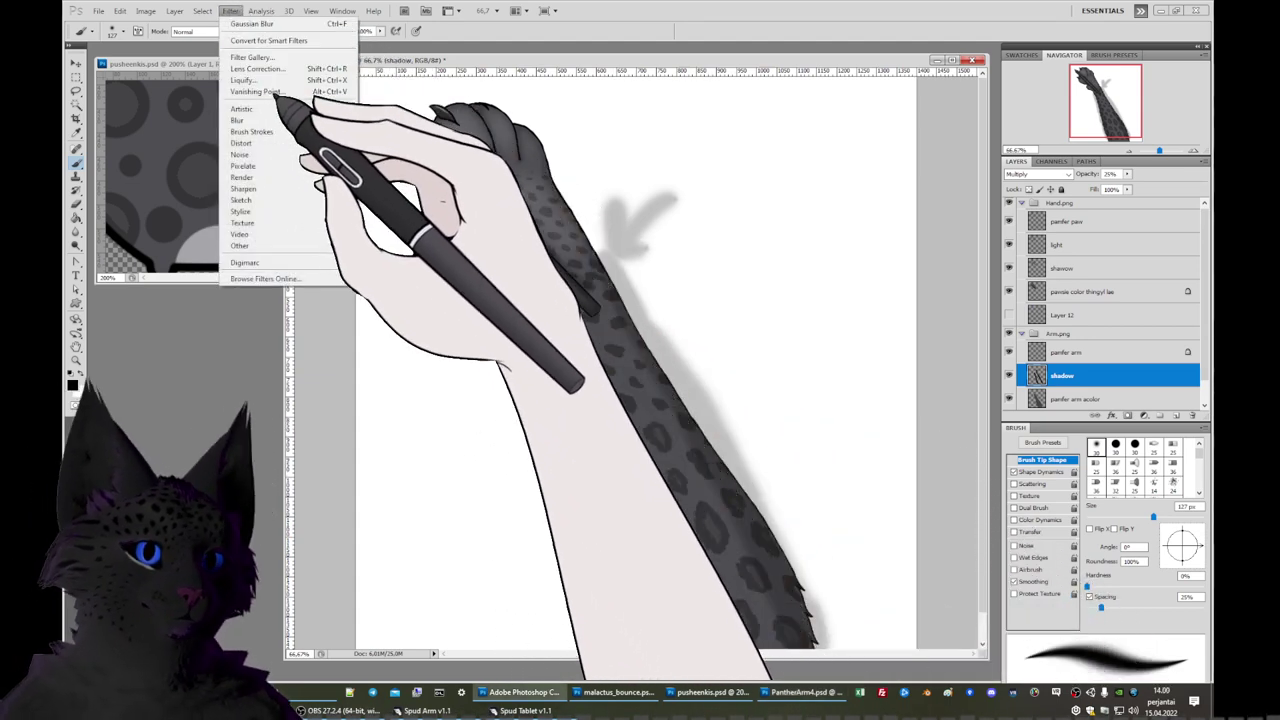
pyautogui.moveTo(337, 120)
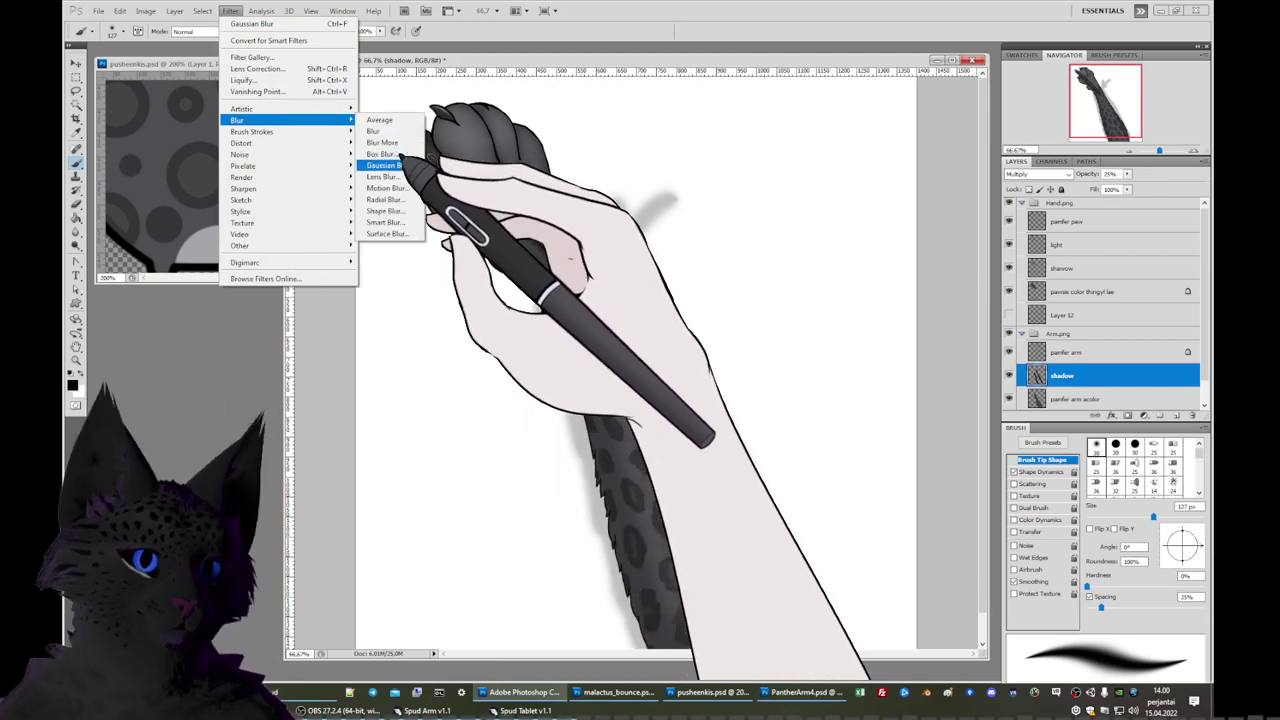
pyautogui.click(381, 165)
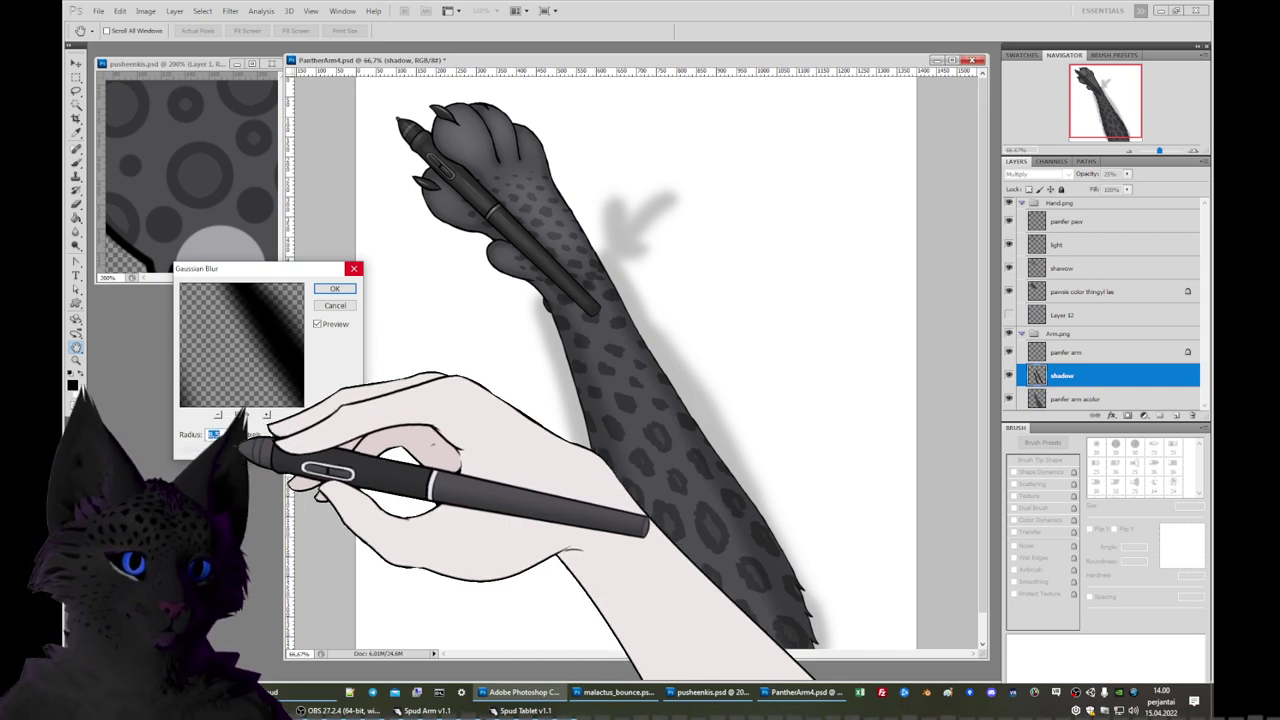
pyautogui.press('Up')
pyautogui.press('Up')
pyautogui.press('Up')
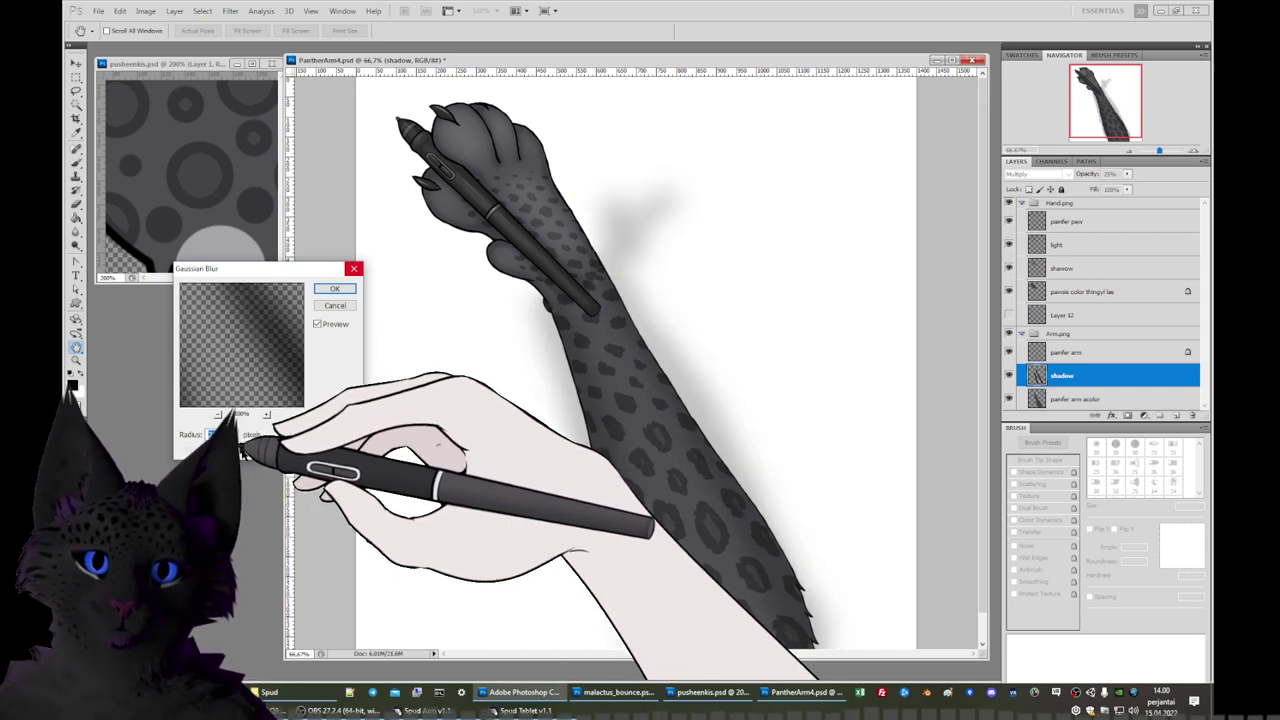
pyautogui.press('Down')
pyautogui.press('Down')
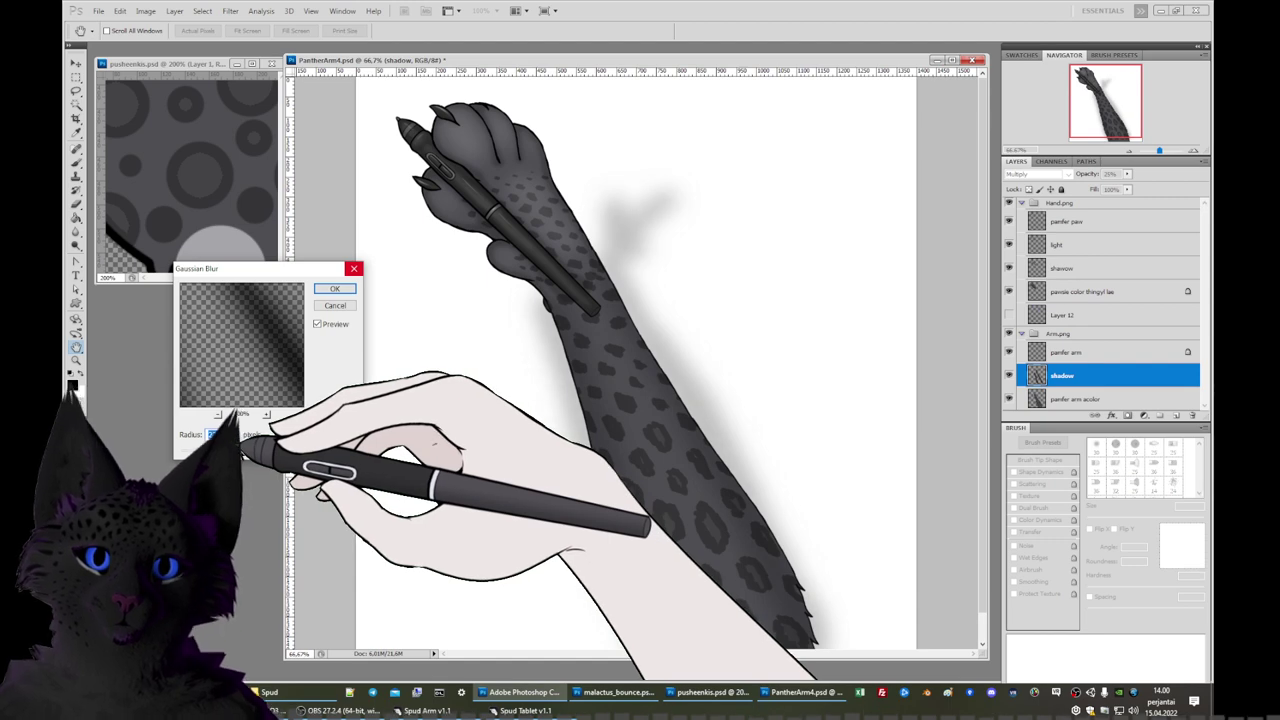
pyautogui.press('Return')
pyautogui.press('b')
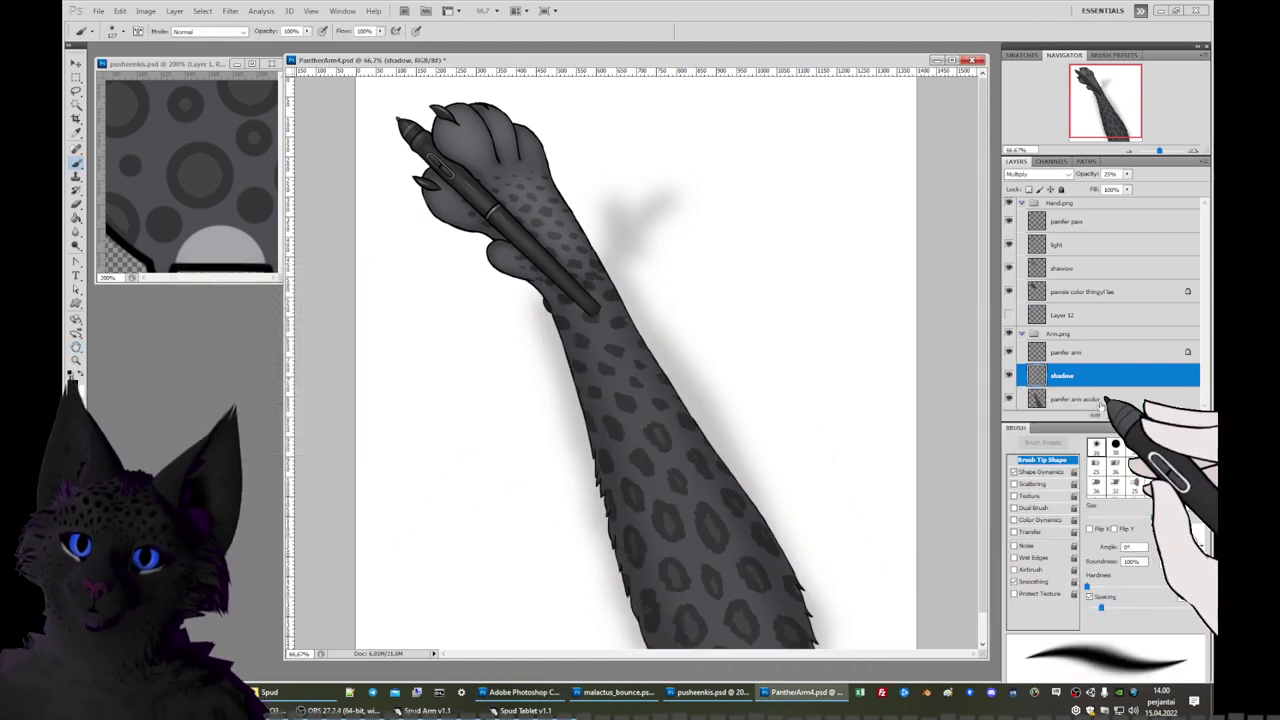
# Clear the shadow layer outside the arm's color silhouette, then drop the selection.
pyautogui.click(1100, 399)
pyautogui.click(76, 104)
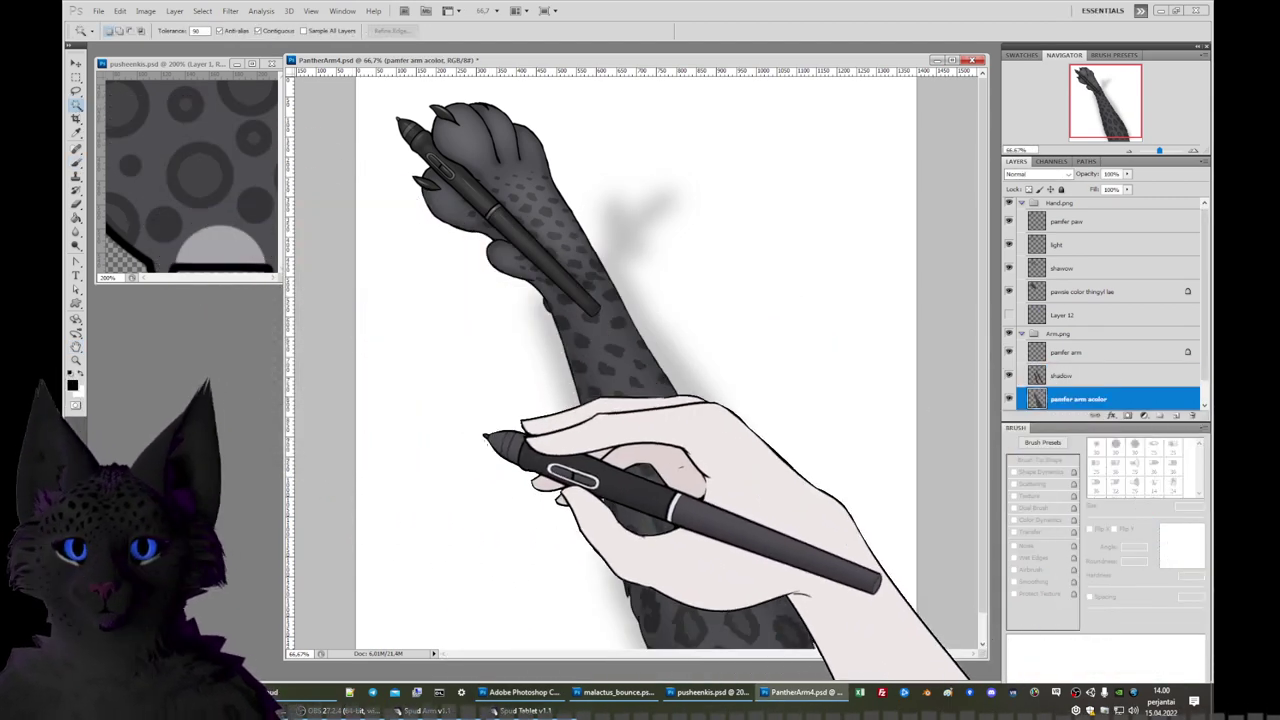
pyautogui.click(494, 444)
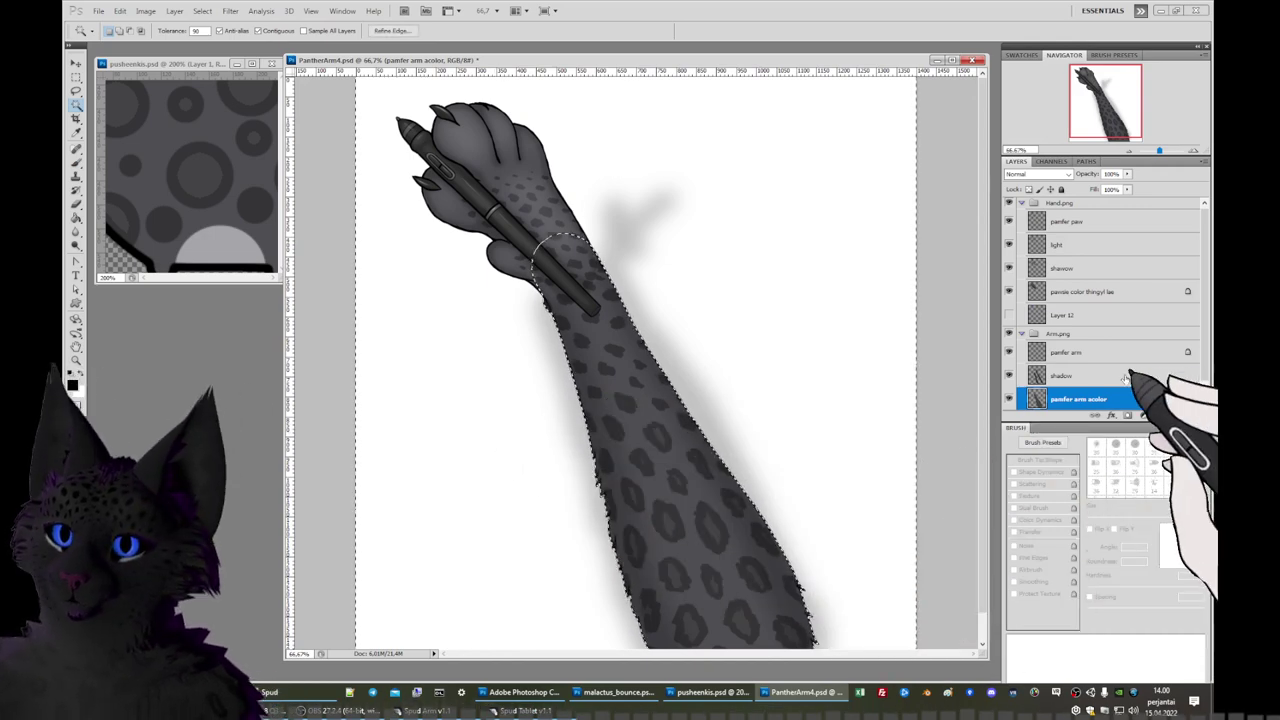
pyautogui.click(1120, 375)
pyautogui.press('Delete')
pyautogui.hotkey('ctrl', 'd')
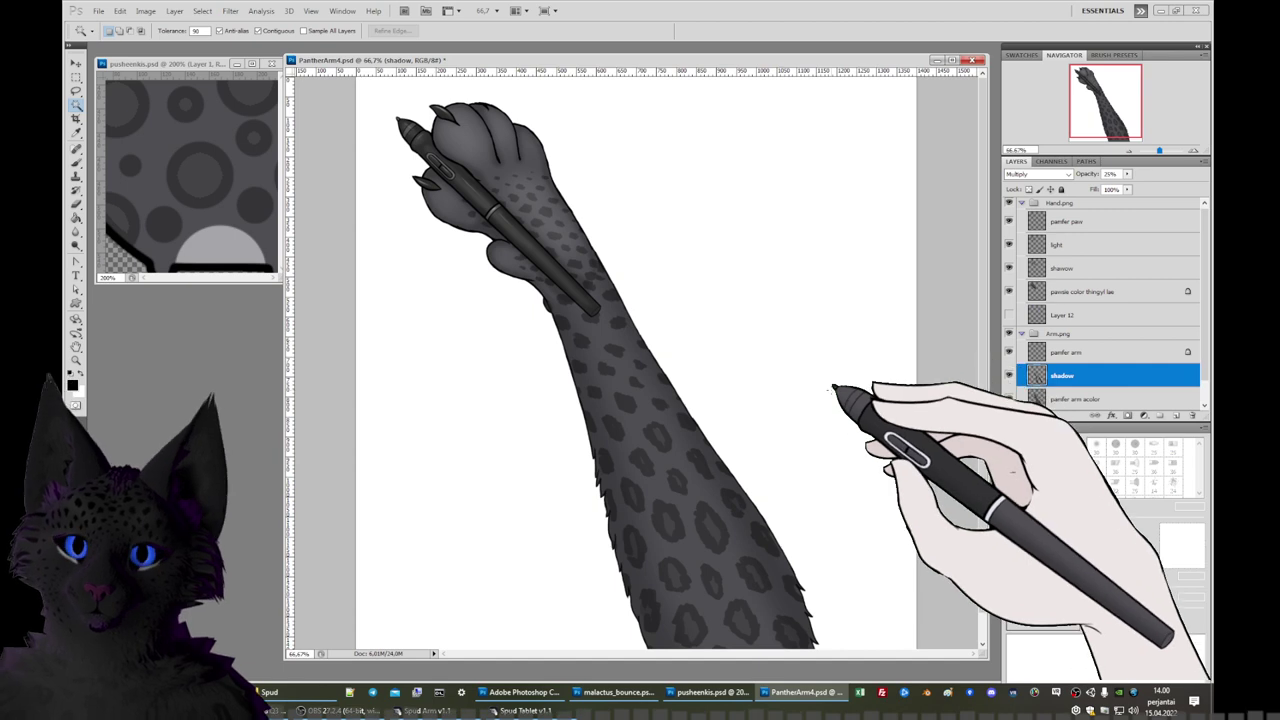
# Add a layer named highlithtg above the shadow layer and give it the paw's light layer style, including Screen blending.
pyautogui.click(1177, 415)
pyautogui.doubleClick(1065, 375)
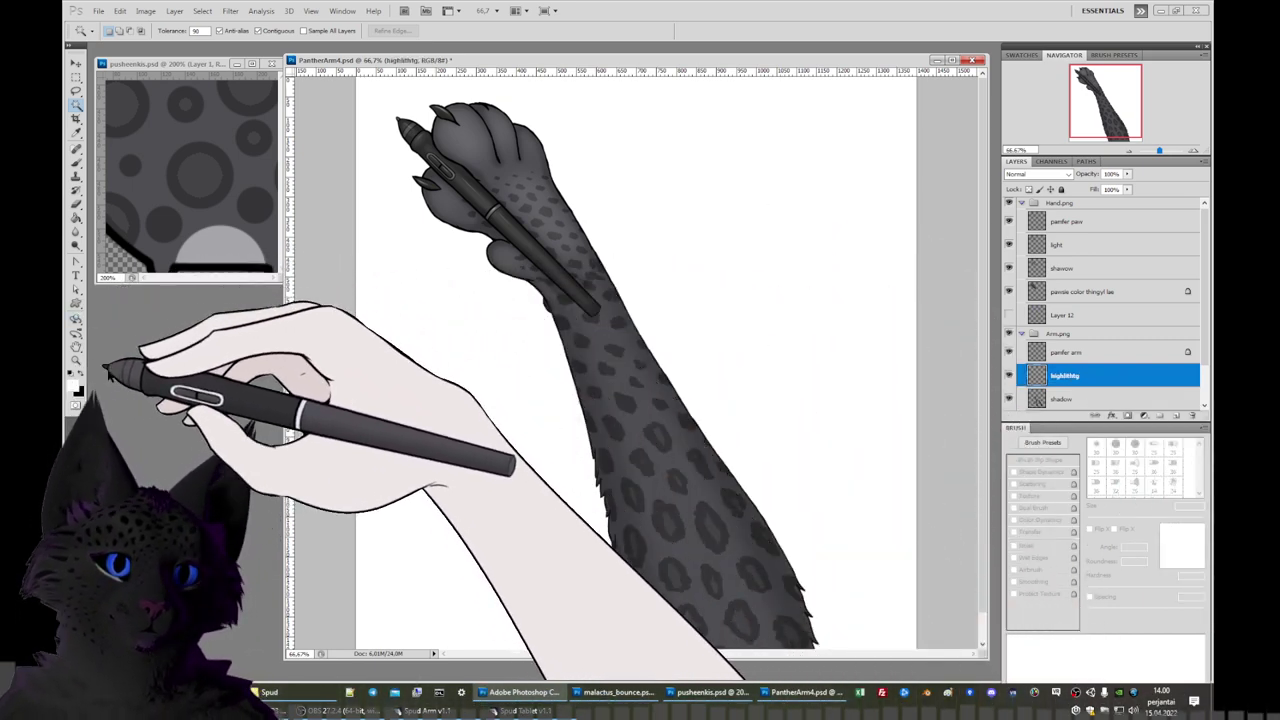
pyautogui.rightClick(1098, 245)
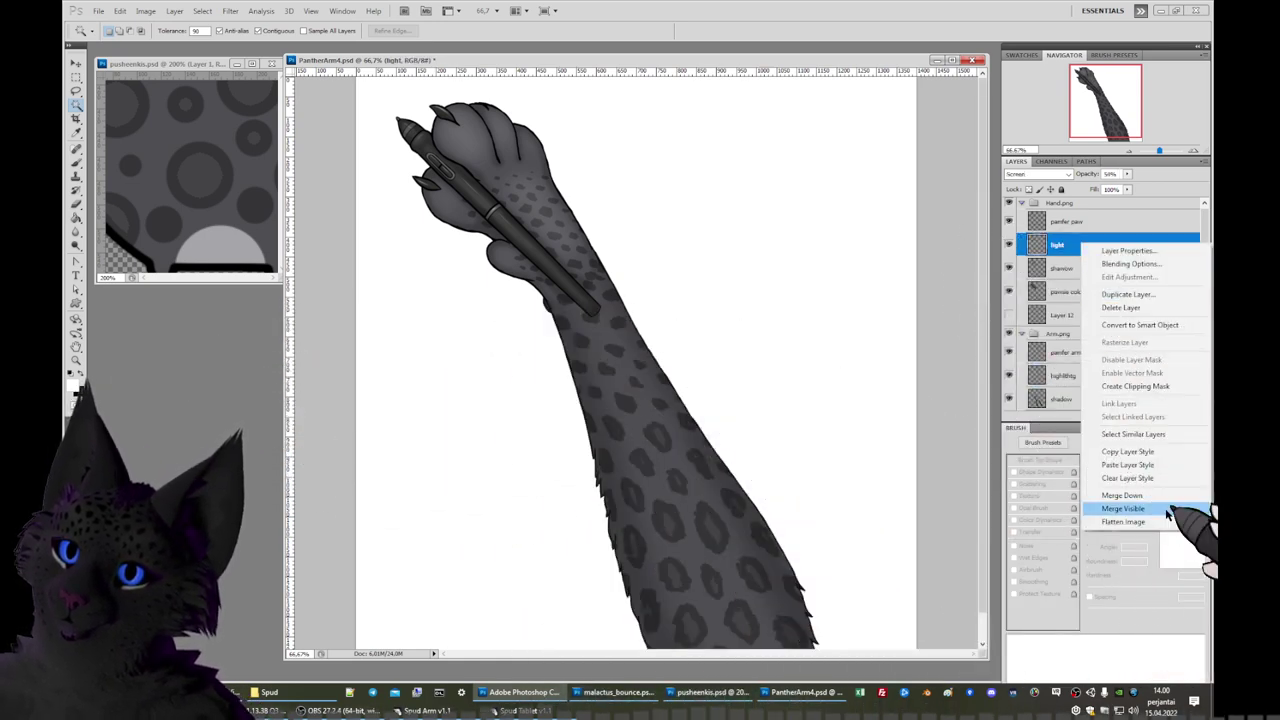
pyautogui.click(1127, 451)
pyautogui.rightClick(1105, 378)
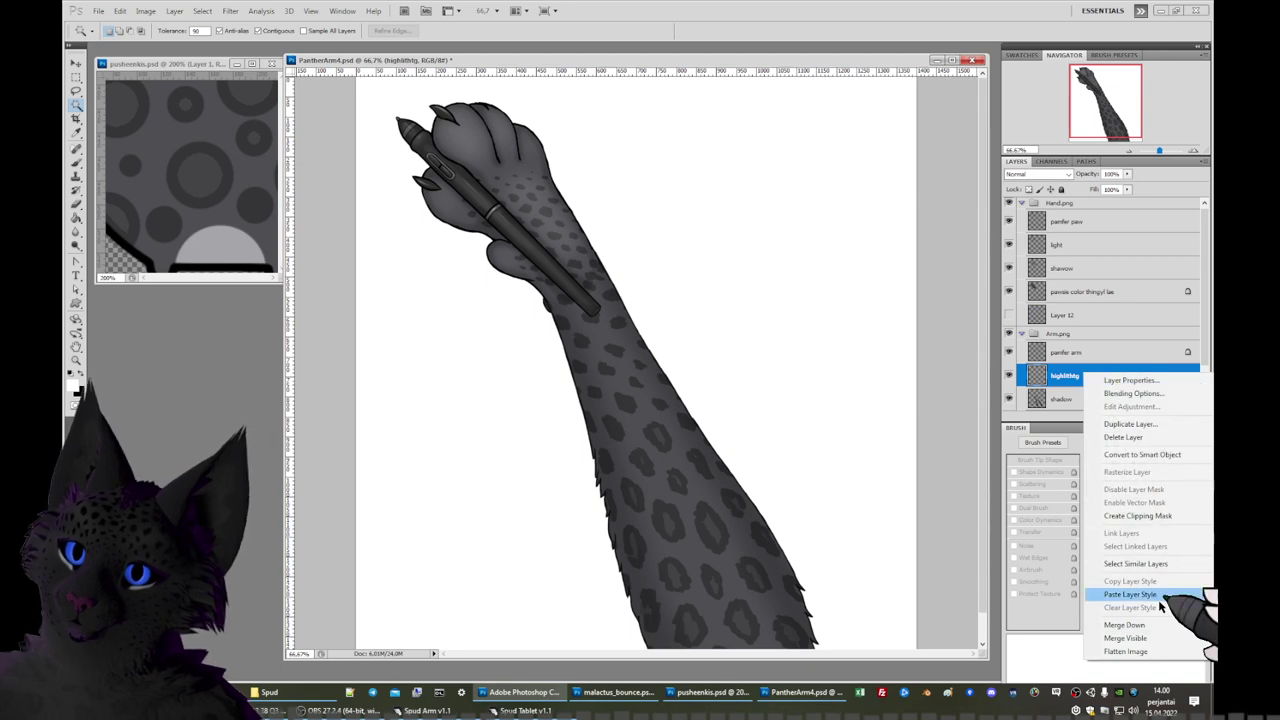
pyautogui.click(1122, 594)
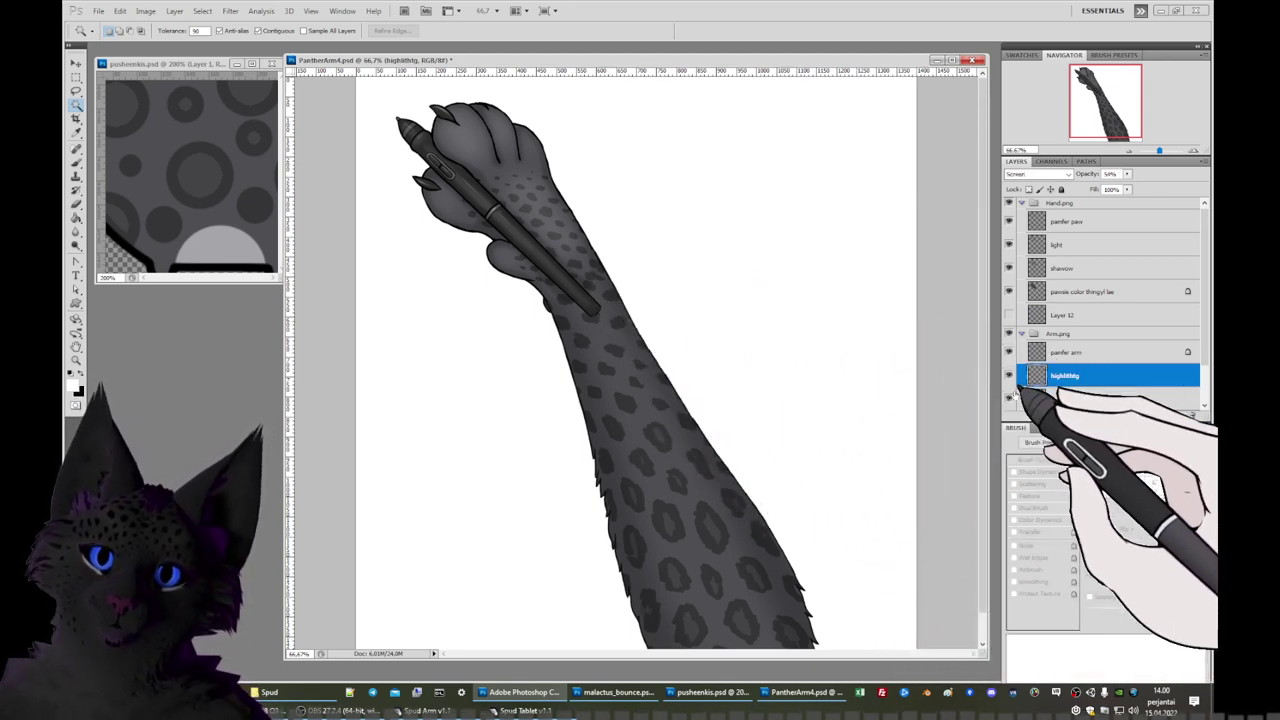
# Paint soft grey highlights down the middle of the arm on the highlithtg layer with a 127 px brush.
pyautogui.click(75, 162)
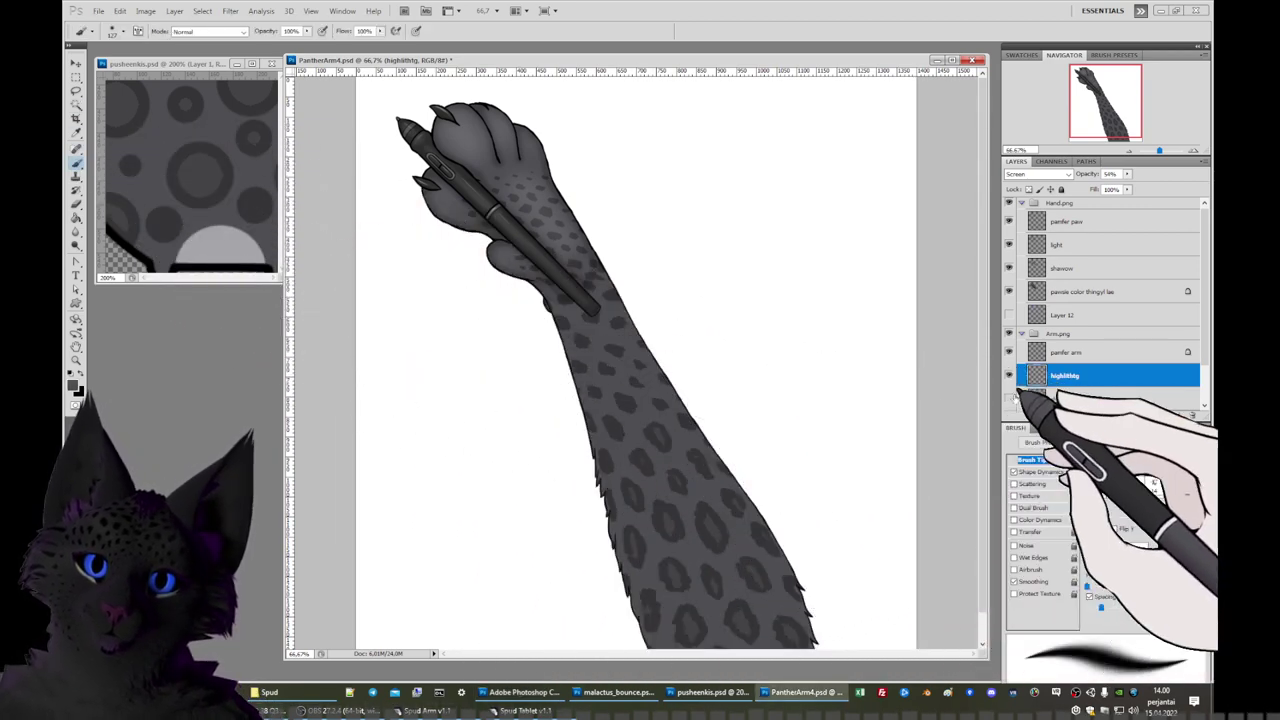
pyautogui.click(1014, 581)
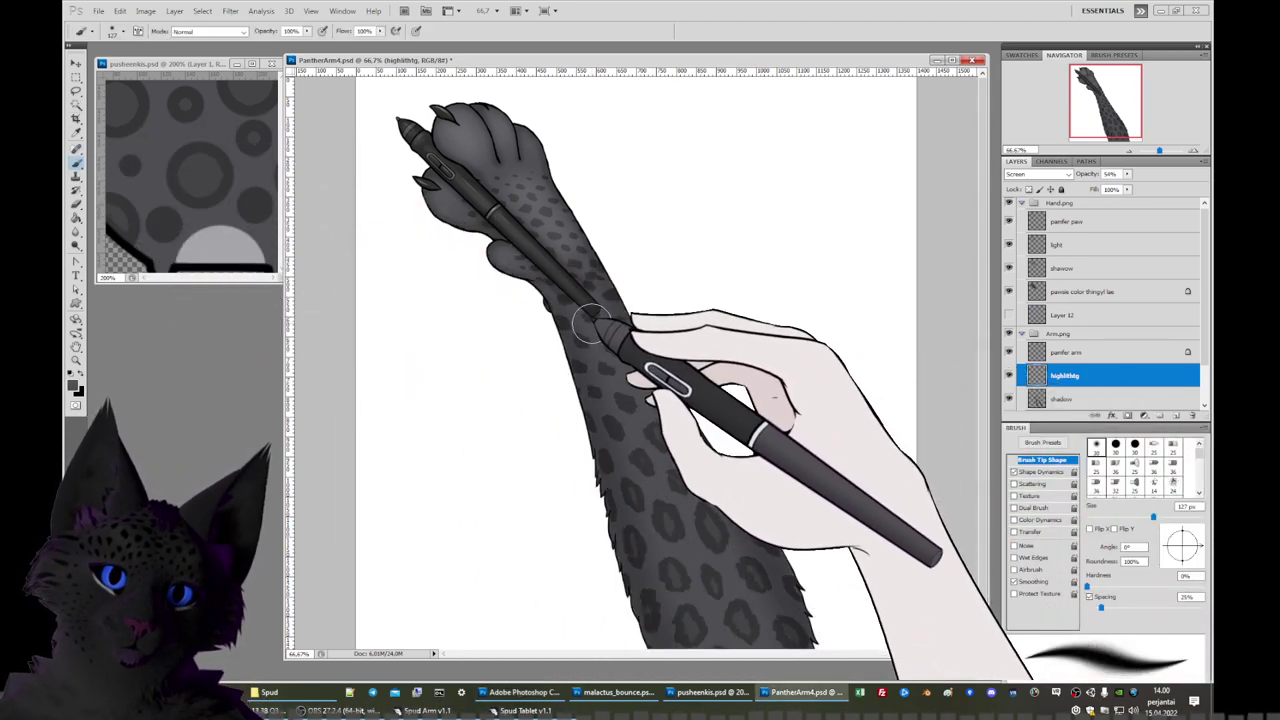
pyautogui.moveTo(590, 322)
pyautogui.mouseDown()
pyautogui.moveTo(588, 350)
pyautogui.moveTo(622, 405)
pyautogui.mouseUp()
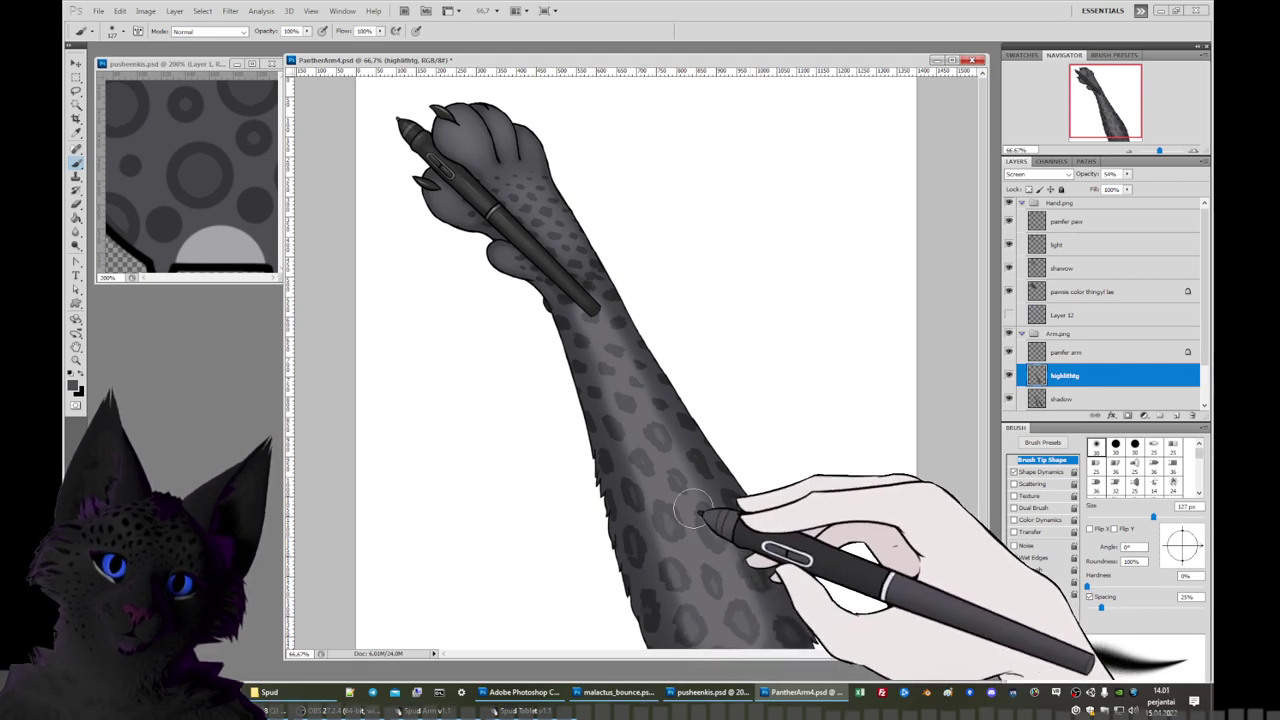
# Soften the highlithtg layer with a Gaussian Blur of 33.6 pixels.
pyautogui.click(231, 10)
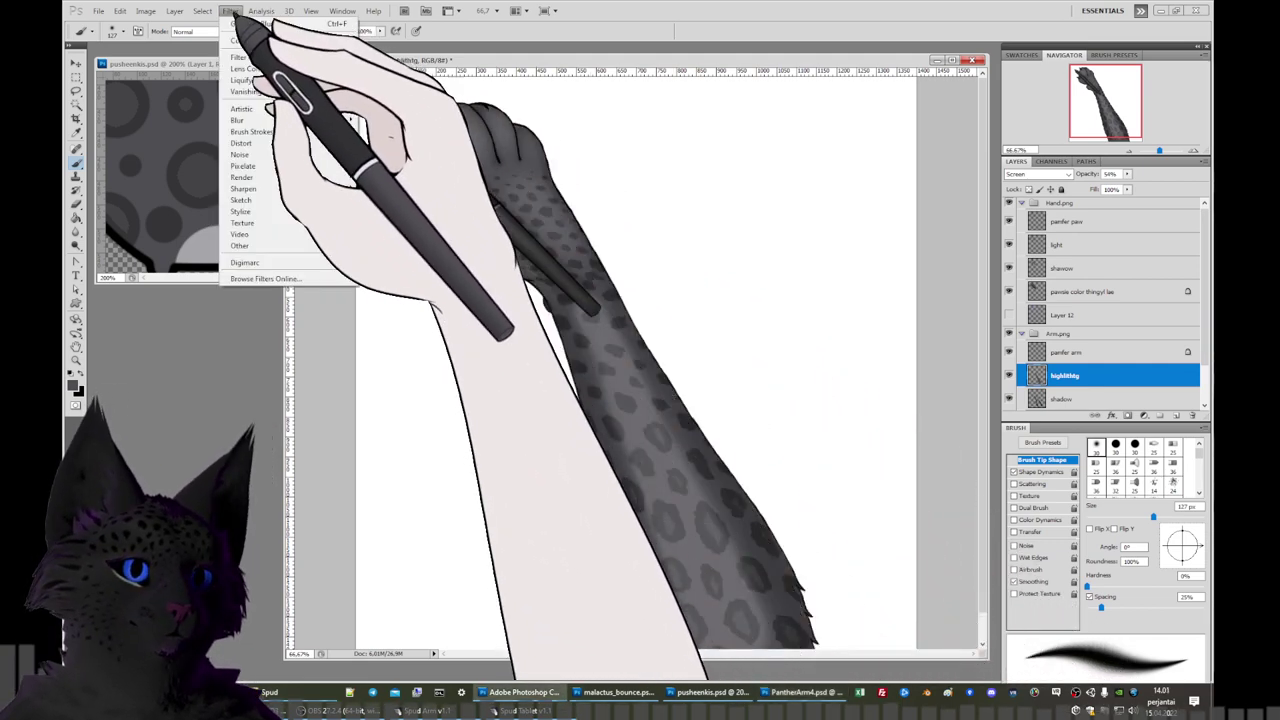
pyautogui.moveTo(300, 119)
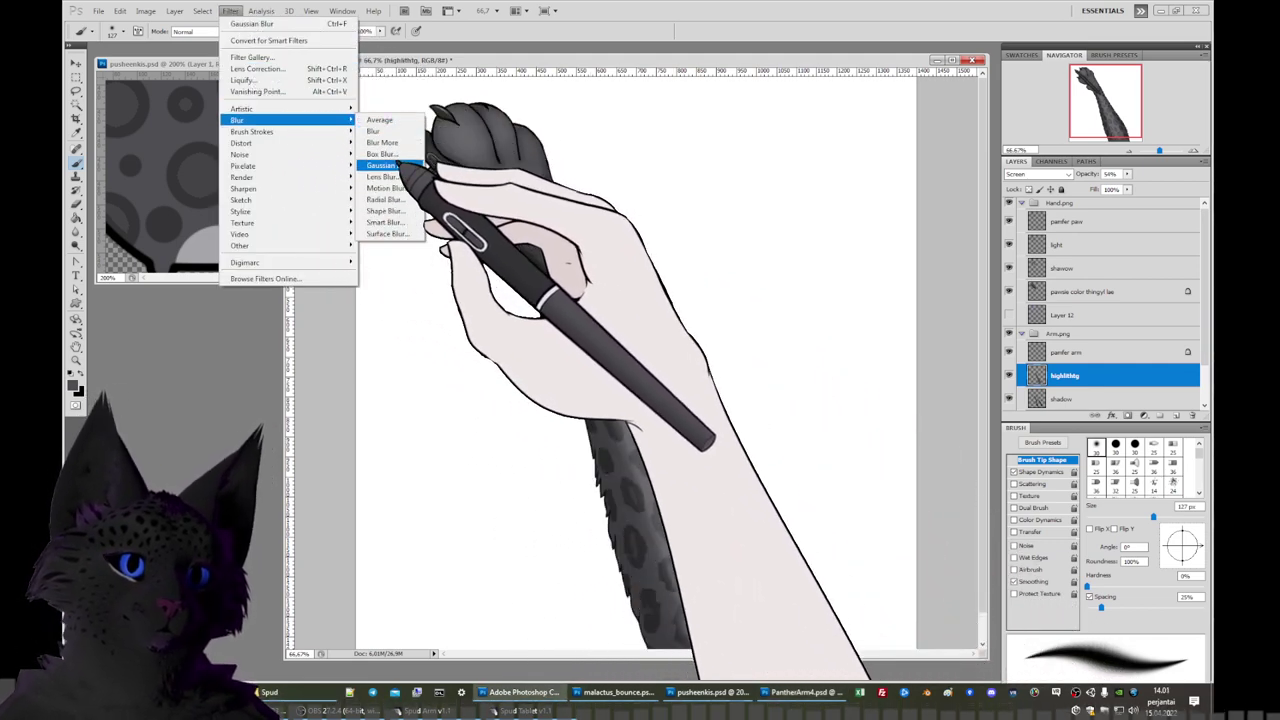
pyautogui.click(383, 165)
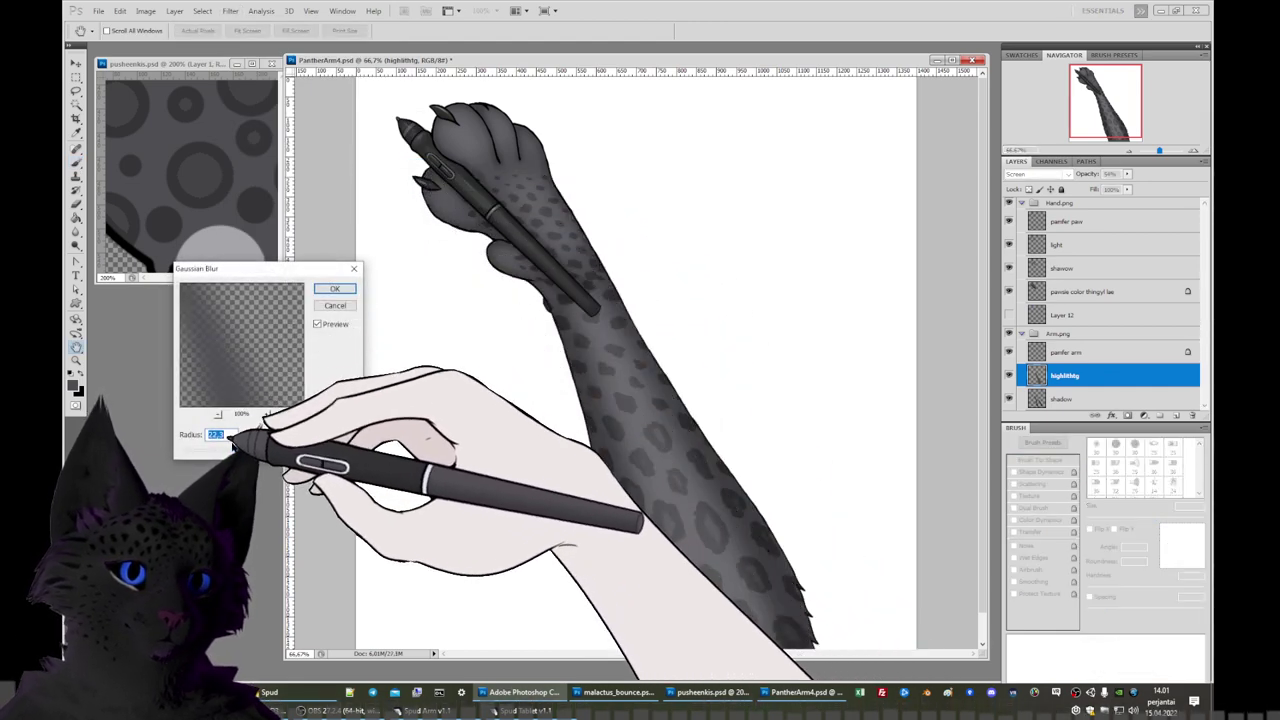
pyautogui.click(251, 449)
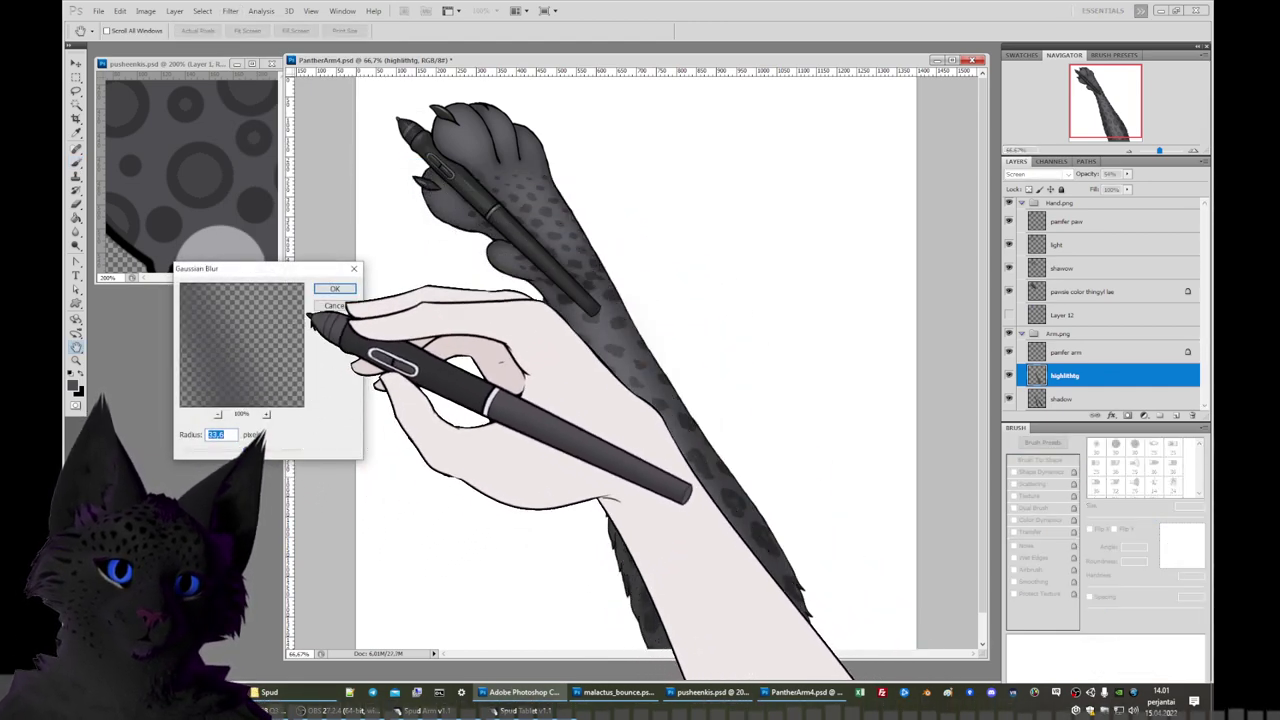
pyautogui.click(330, 289)
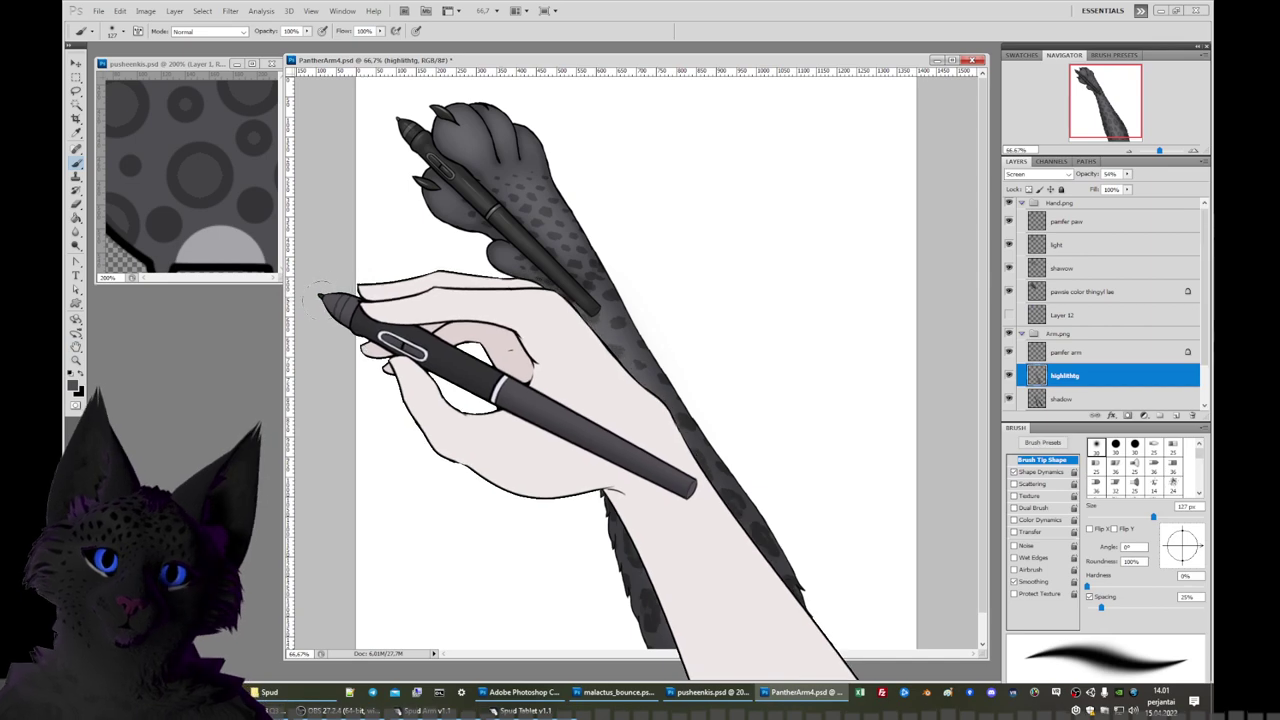
# Clear the highlithtg layer outside the arm's color silhouette, then drop the selection.
pyautogui.scroll(-2, 1046, 350)
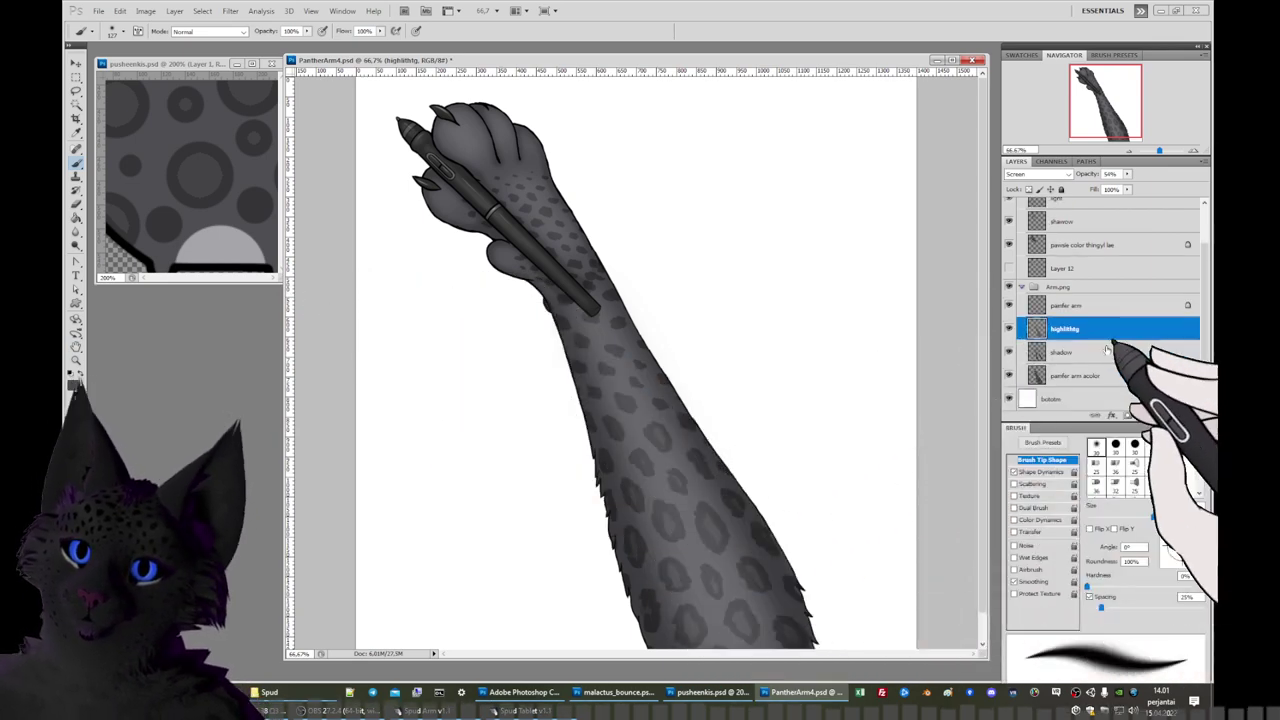
pyautogui.click(1078, 375)
pyautogui.click(76, 104)
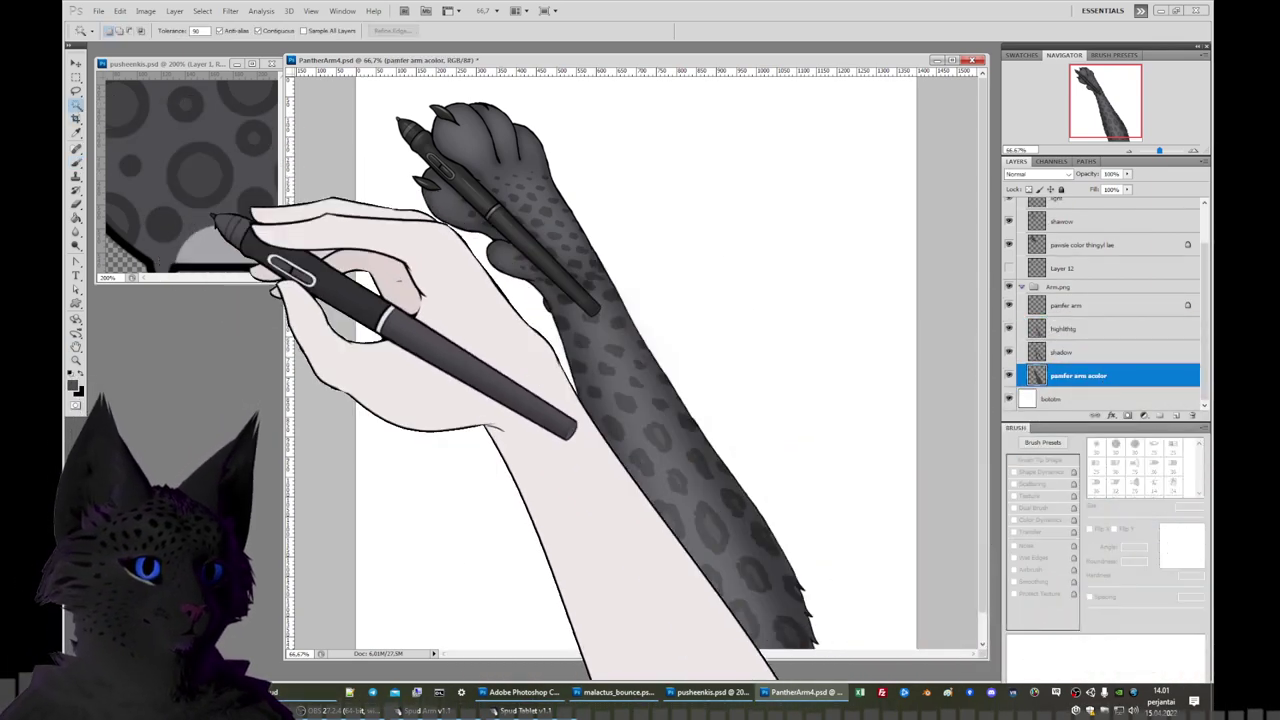
pyautogui.click(808, 394)
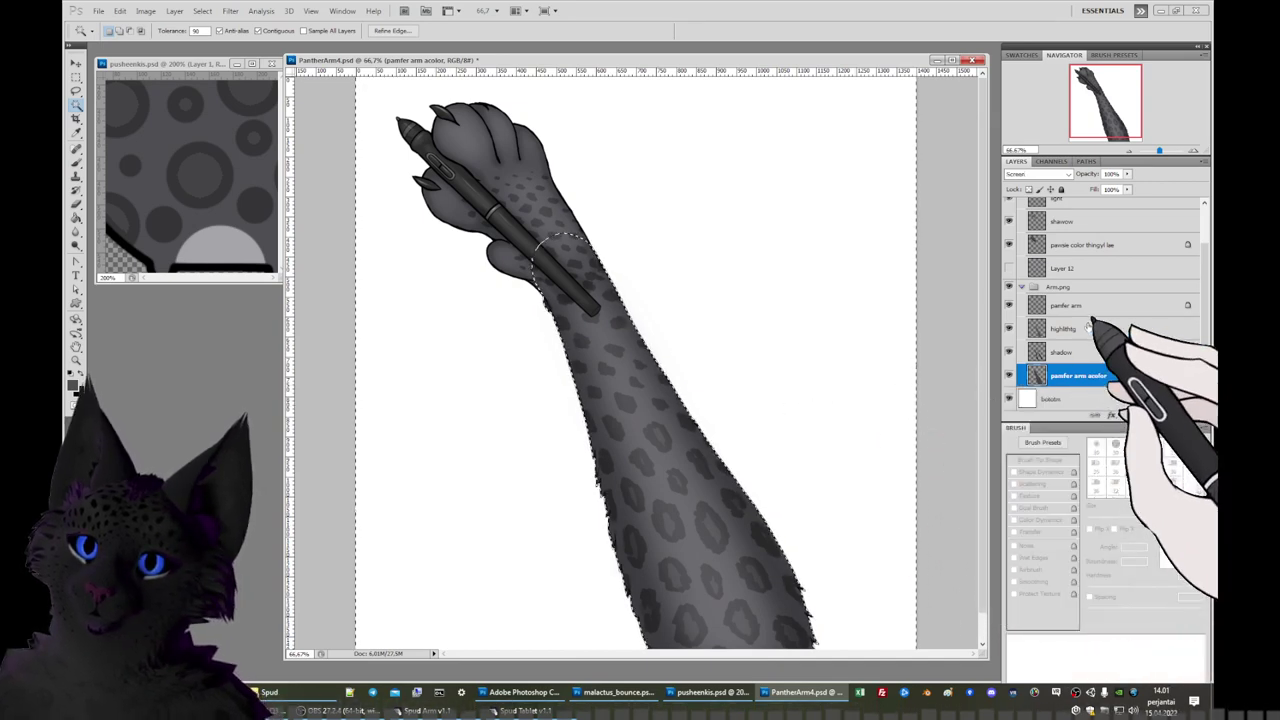
pyautogui.click(1065, 328)
pyautogui.hotkey('ctrl', 'd')
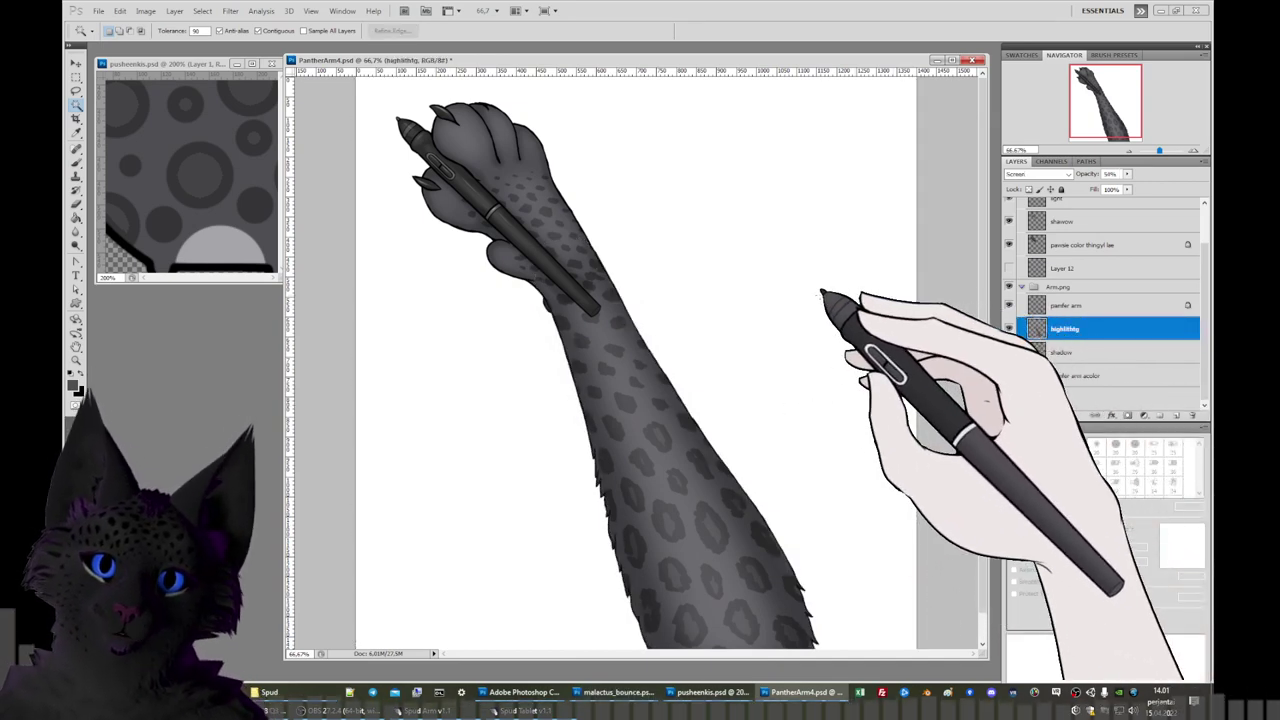
pyautogui.hotkey('ctrl', '+')
pyautogui.hotkey('ctrl', '+')
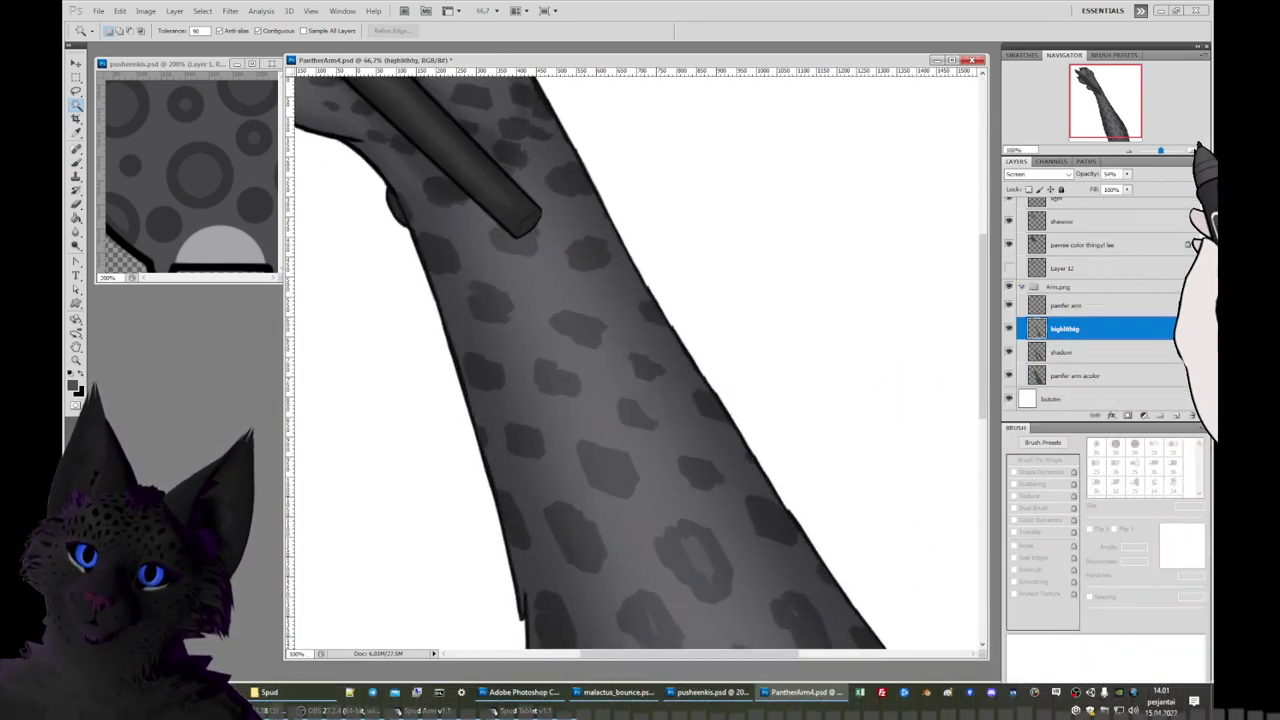
pyautogui.moveTo(600, 350); pyautogui.dragTo(685, 435)
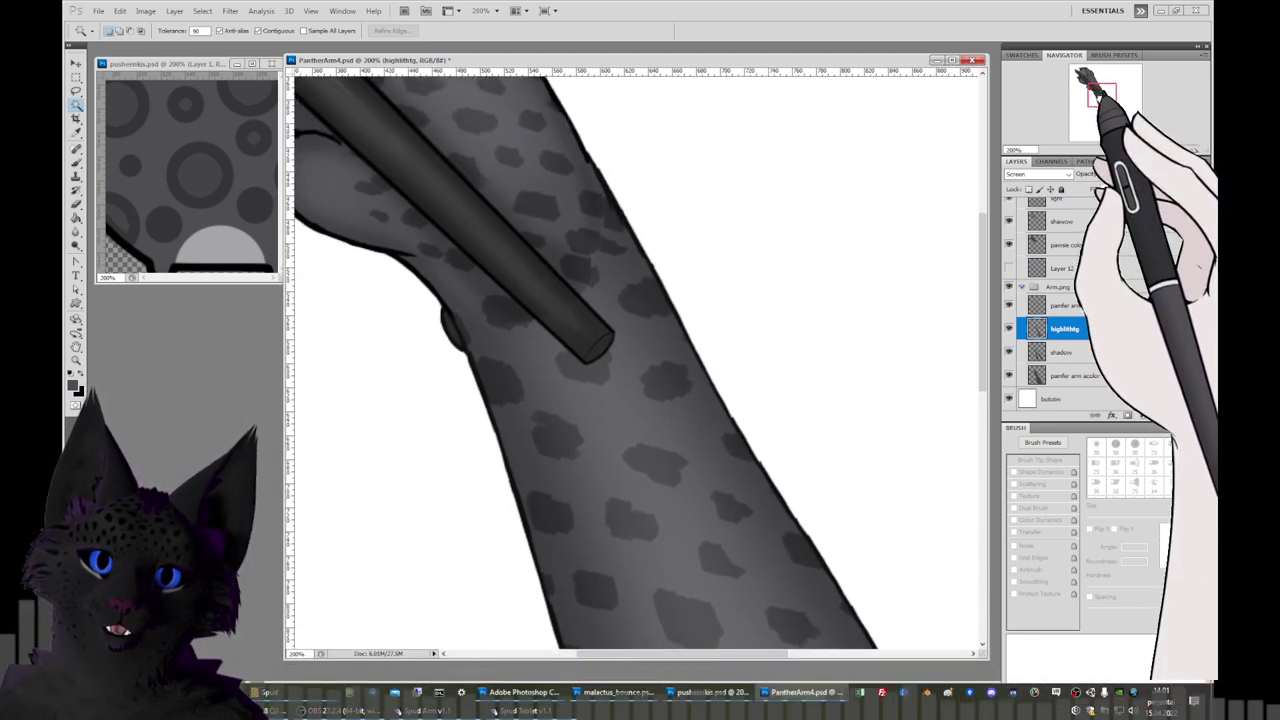
pyautogui.moveTo(600, 350); pyautogui.dragTo(756, 488)
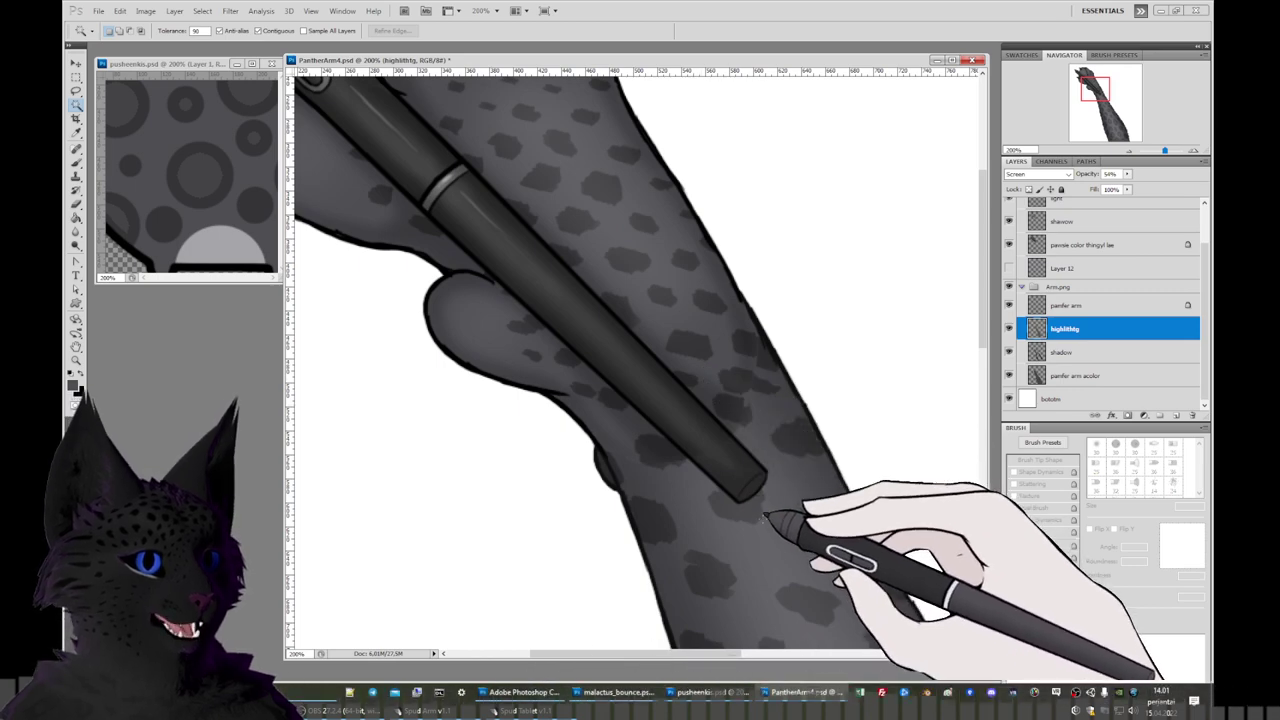
pyautogui.click(765, 495)
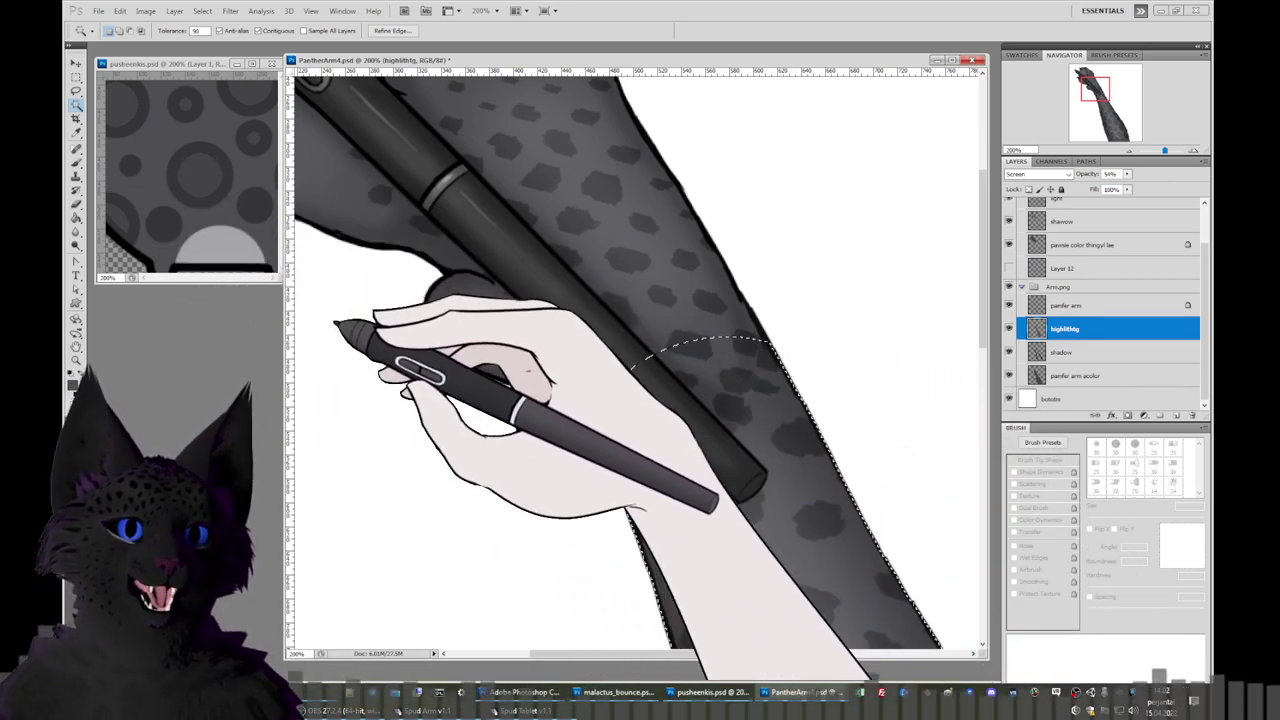
pyautogui.click(75, 90)
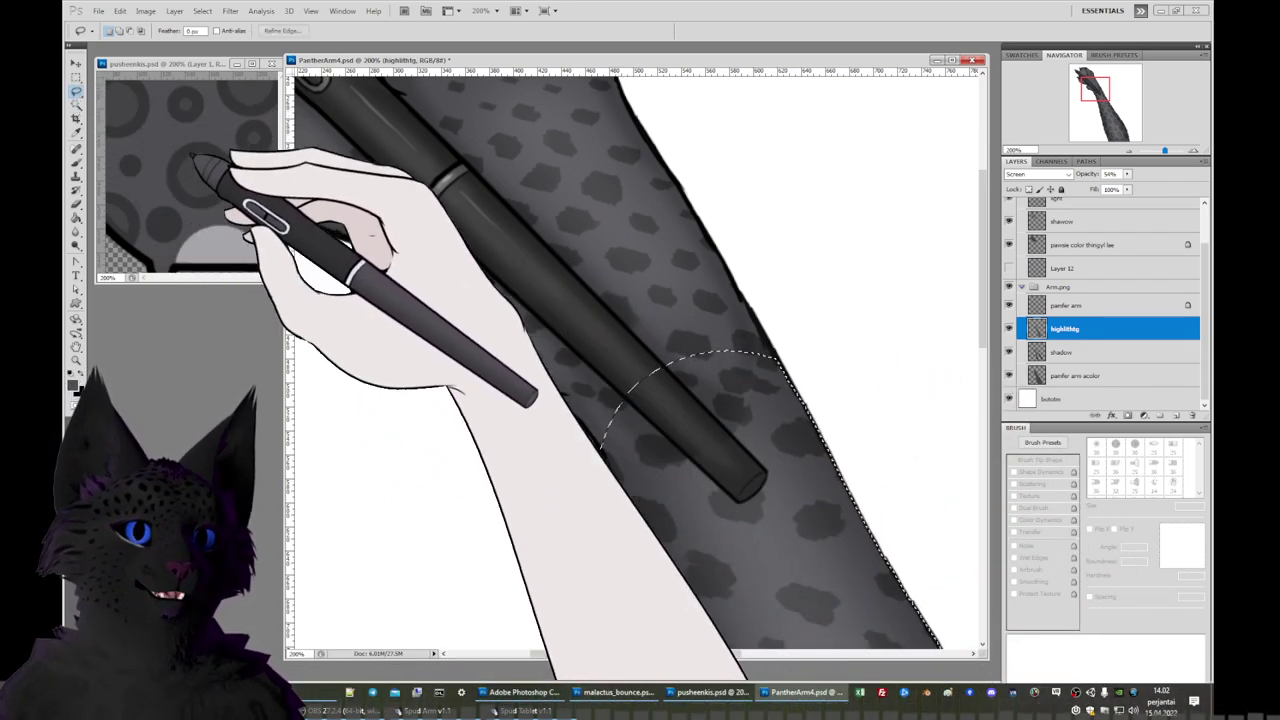
pyautogui.click(380, 317)
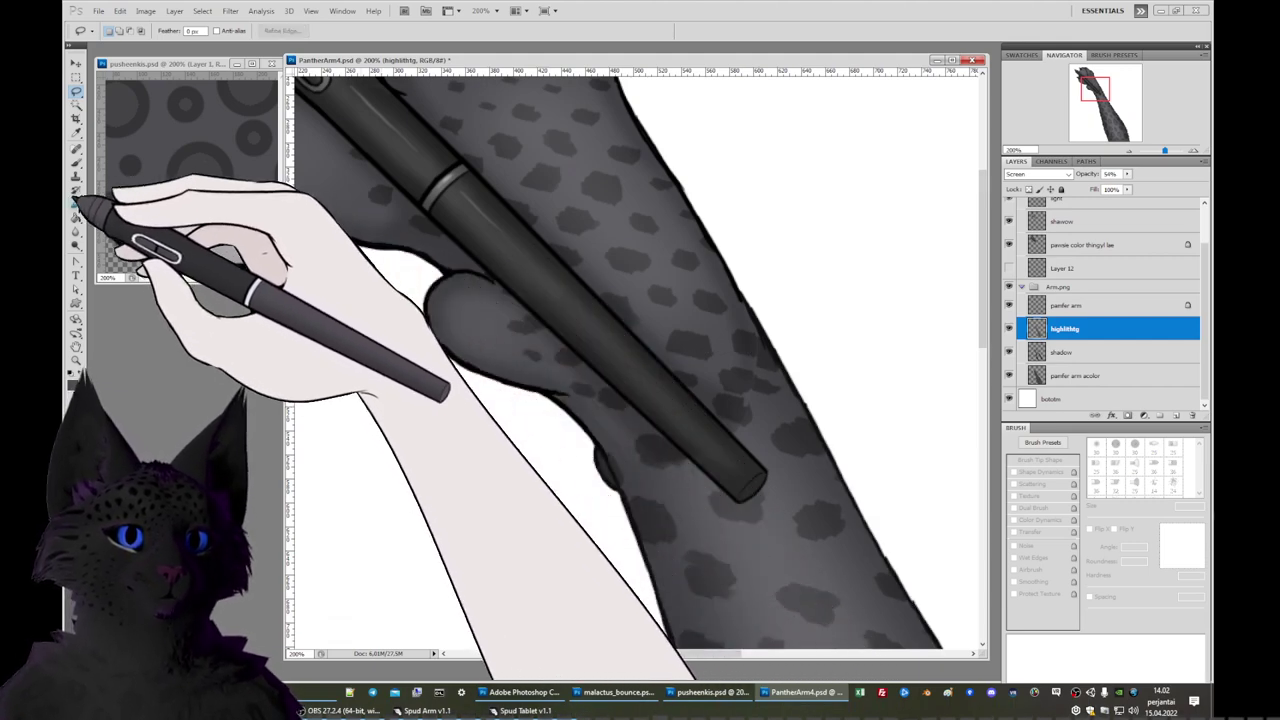
# Soften the arm's highlithtg and shadow layers at the wrist seam with an 81 px eraser at 0% hardness.
pyautogui.click(76, 203)
pyautogui.rightClick(765, 411)
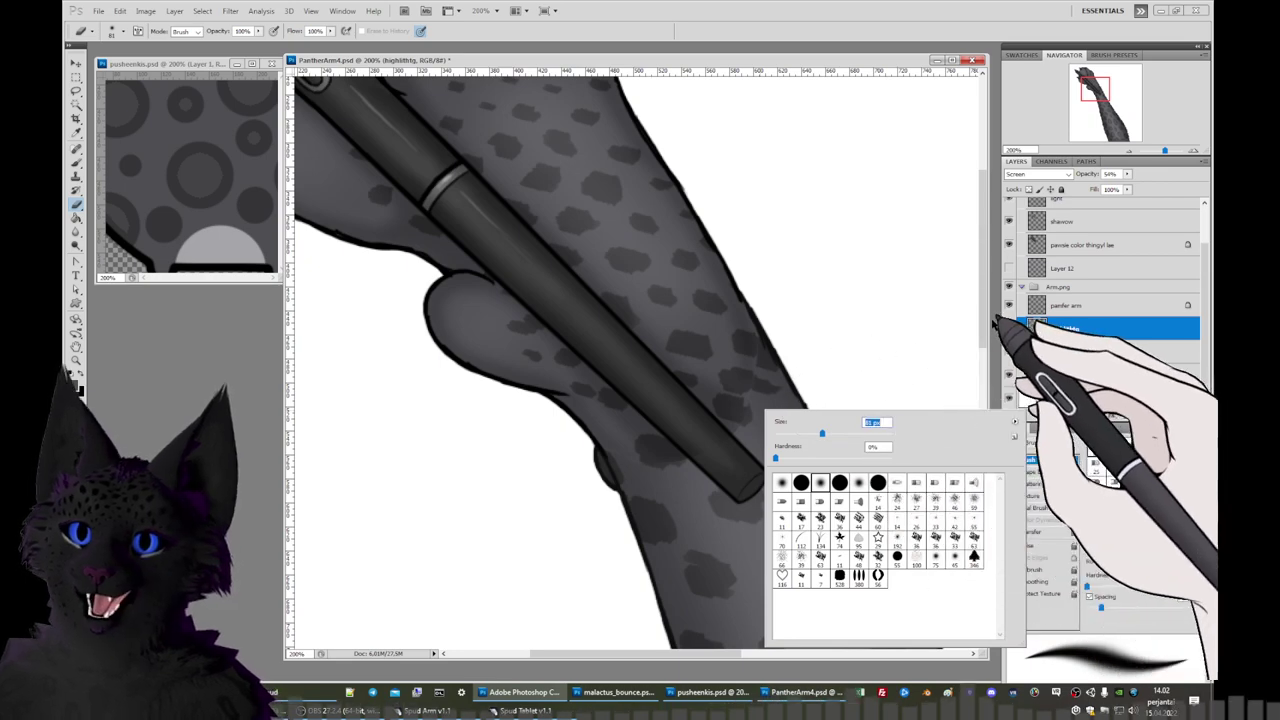
pyautogui.click(525, 130)
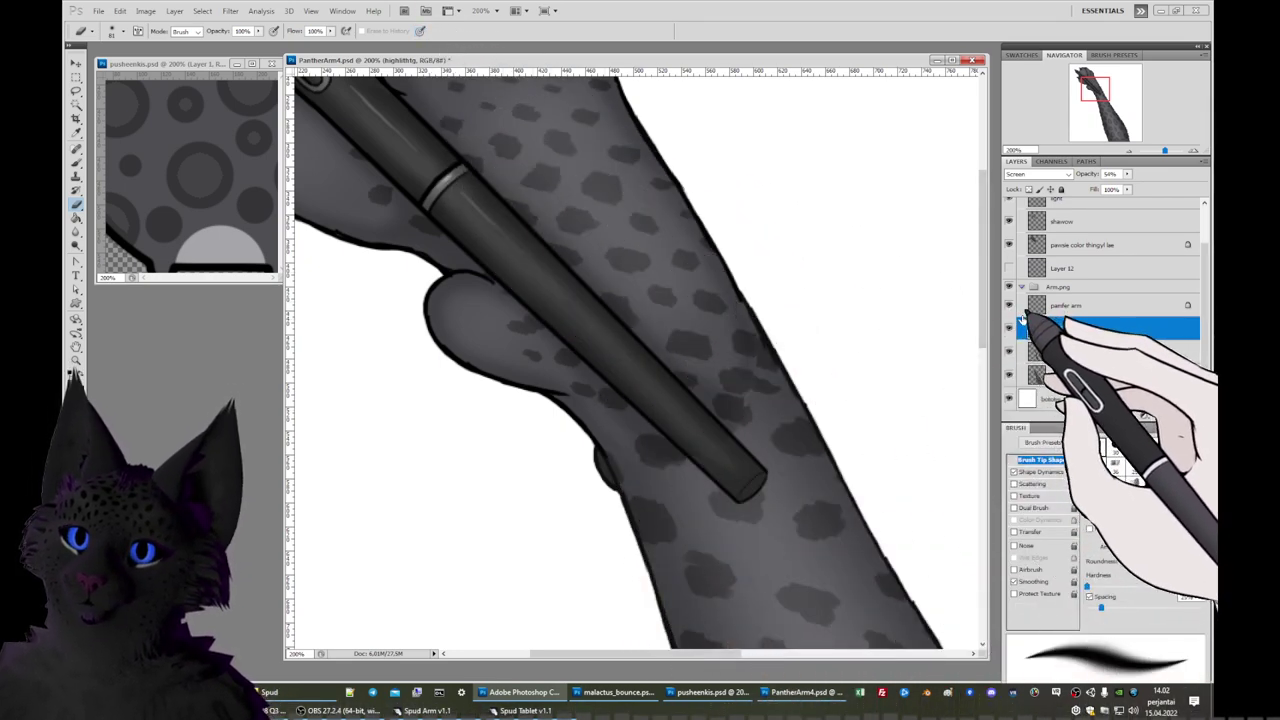
pyautogui.click(1045, 352)
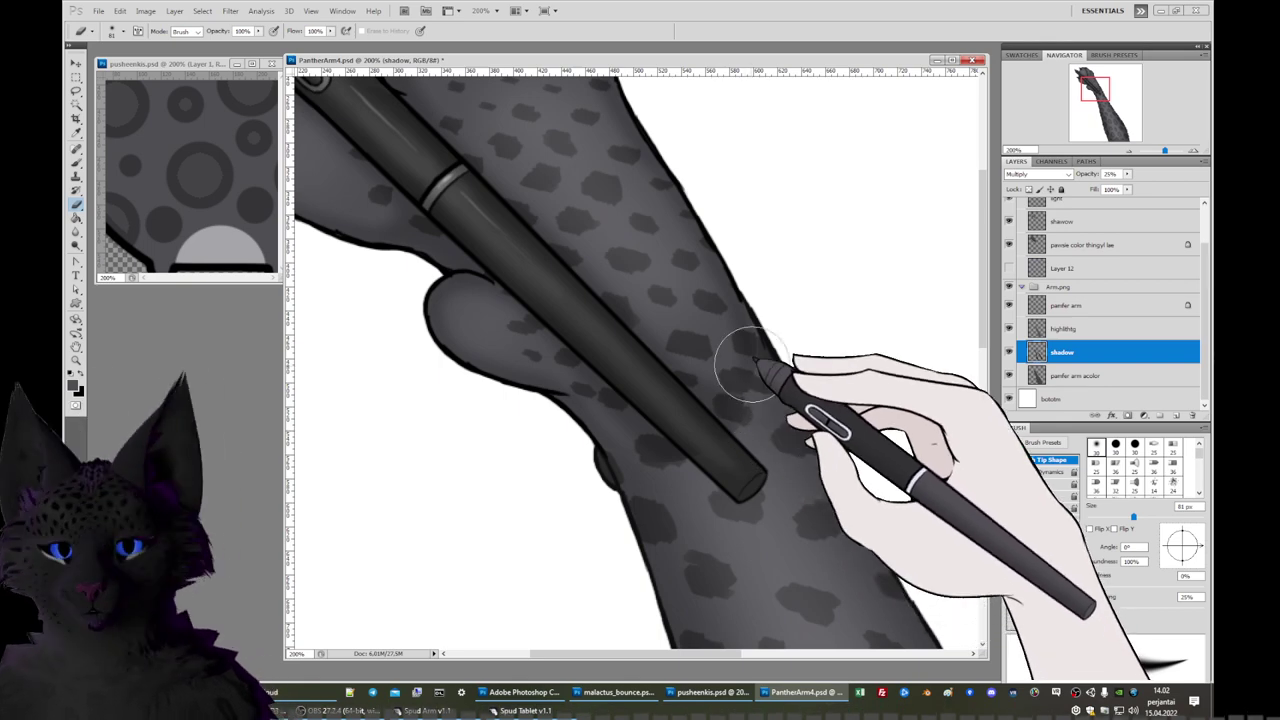
# Fade the paw's shawow layer near the wrist with a 37 px soft eraser, toggling layer visibility to compare the seam.
pyautogui.click(1082, 220)
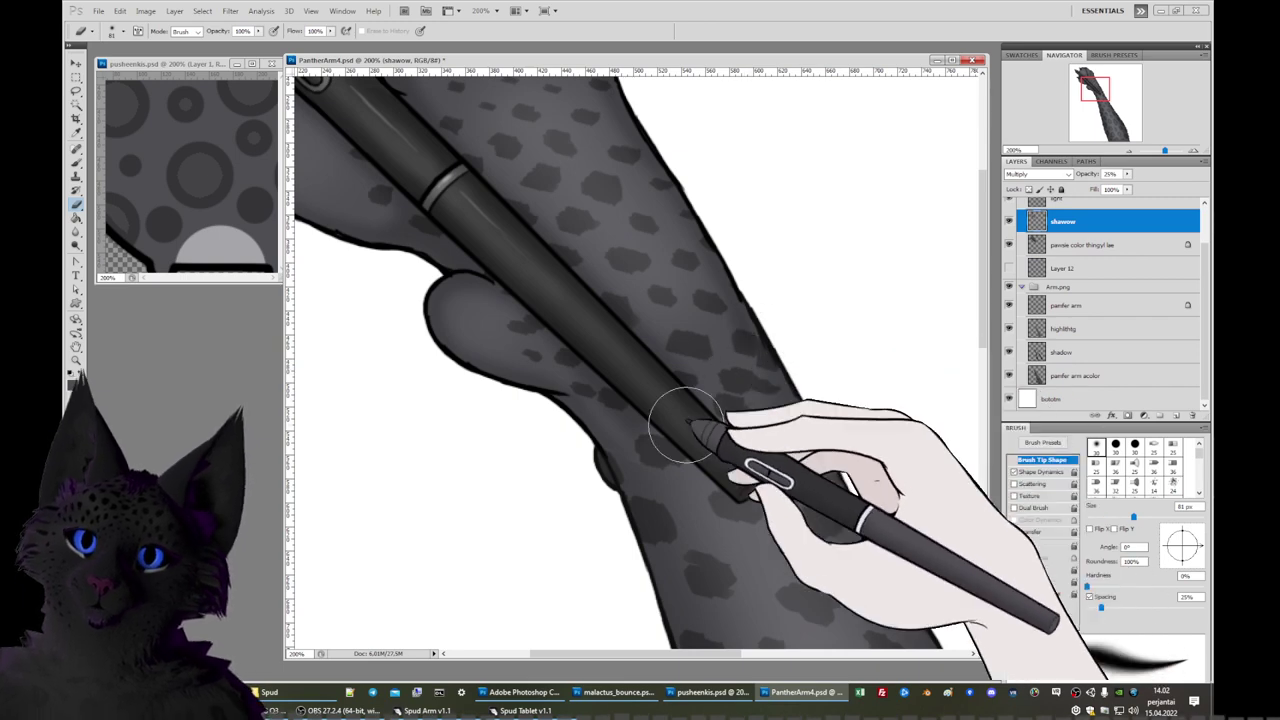
pyautogui.rightClick(776, 342)
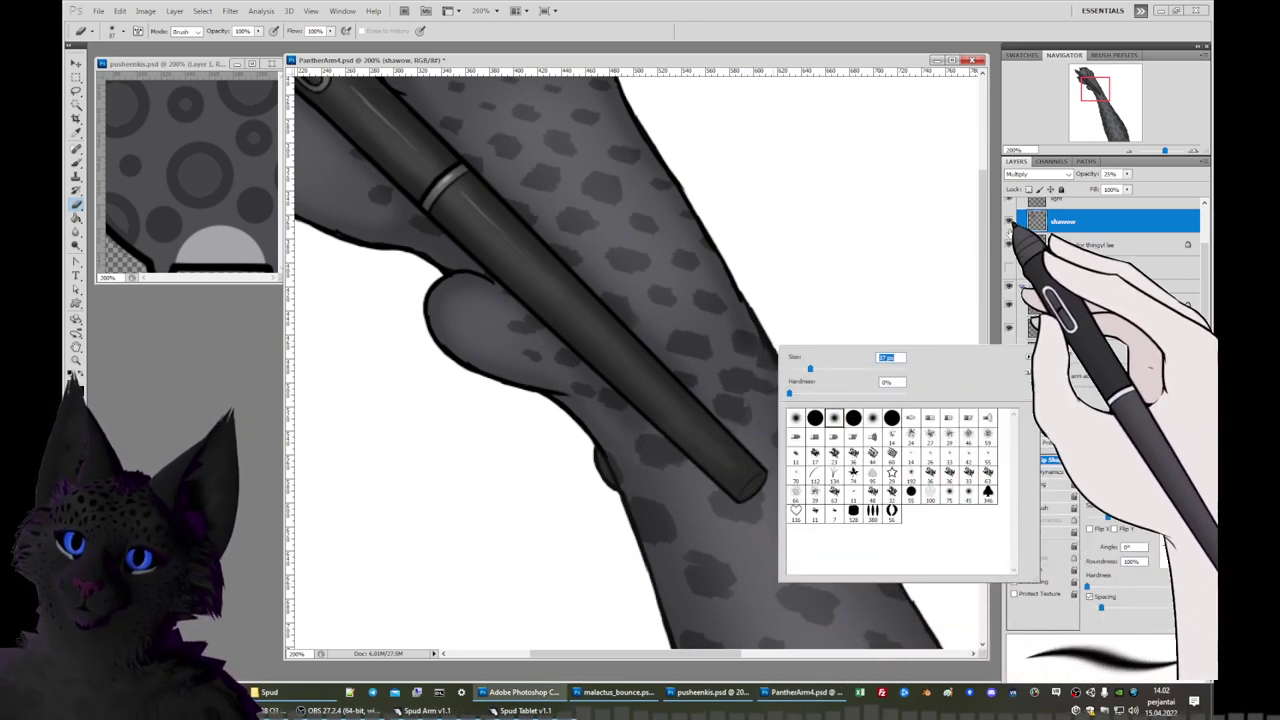
pyautogui.click(1012, 224)
pyautogui.click(1010, 221)
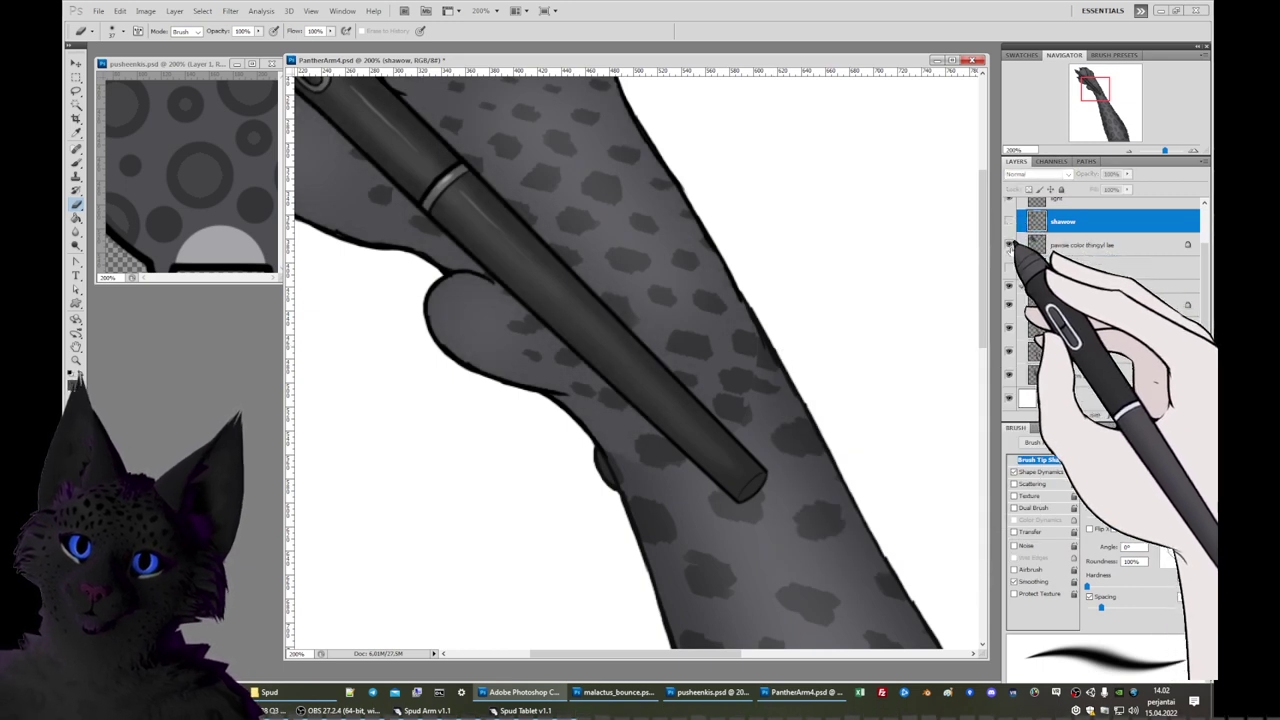
pyautogui.click(1009, 245)
pyautogui.click(1009, 245)
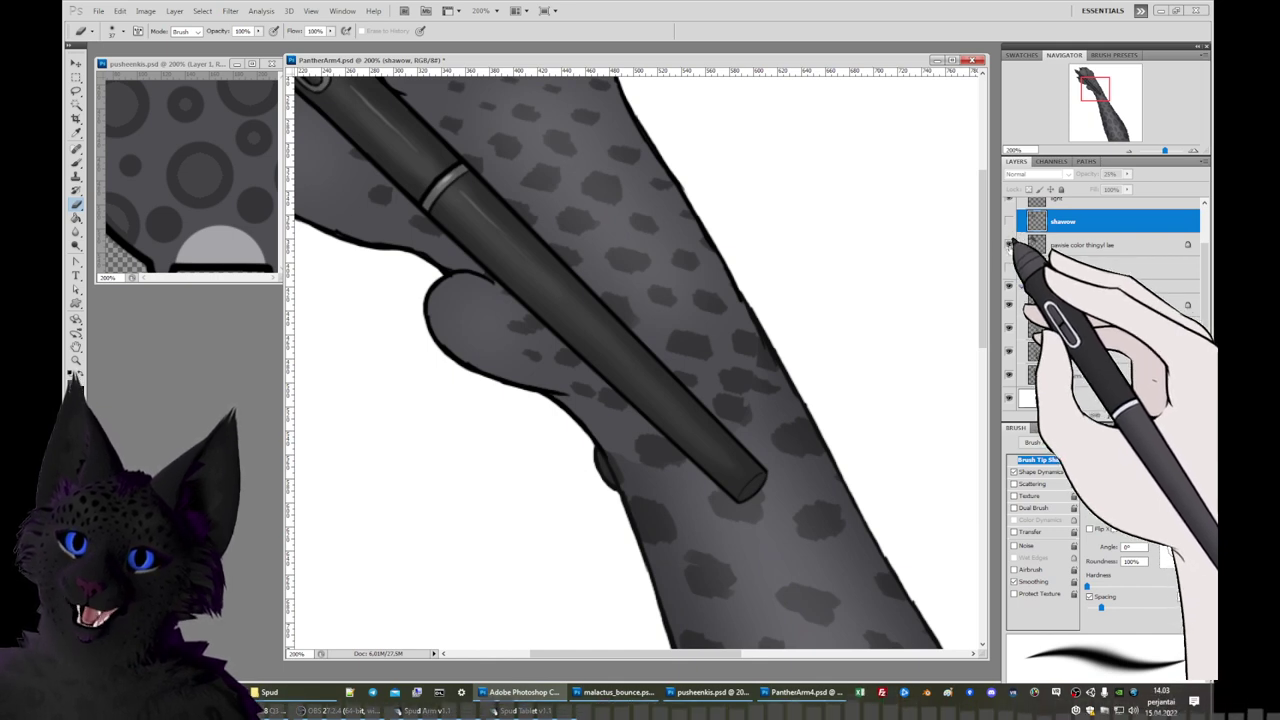
pyautogui.click(1010, 221)
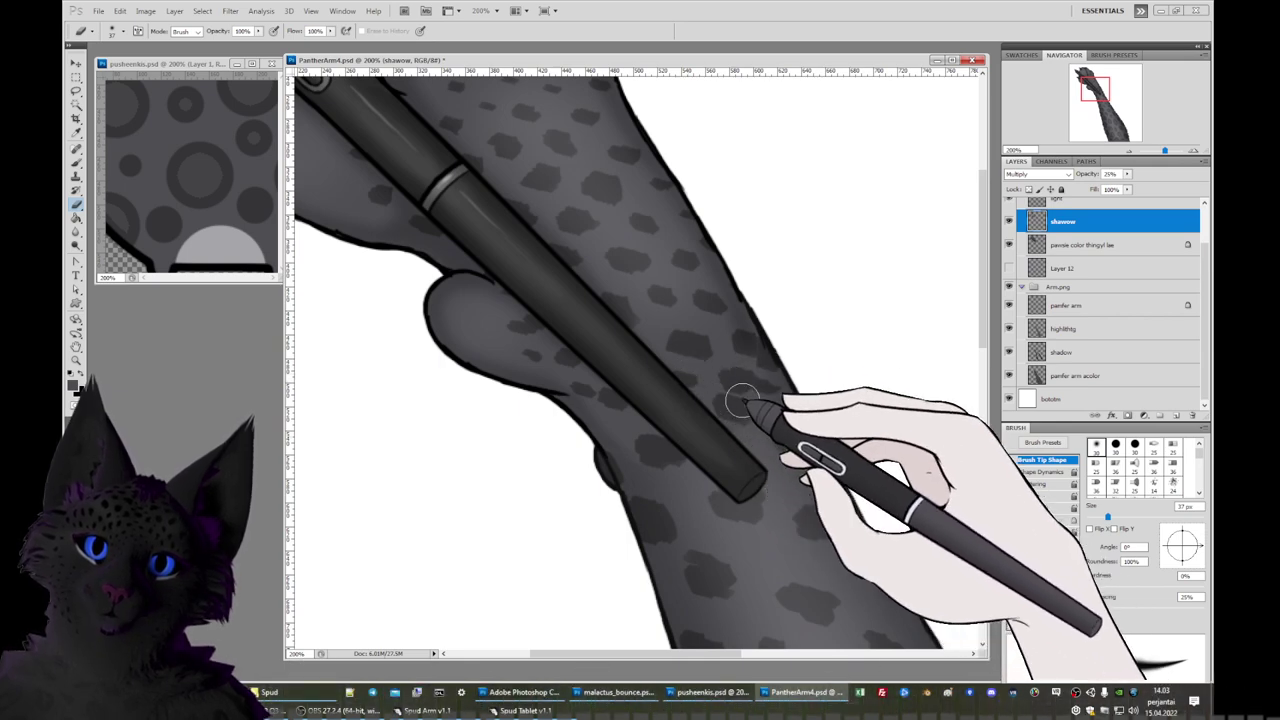
# Blend the paw's shawow and light layers into the arm at the wrist with a larger soft eraser.
pyautogui.rightClick(733, 340)
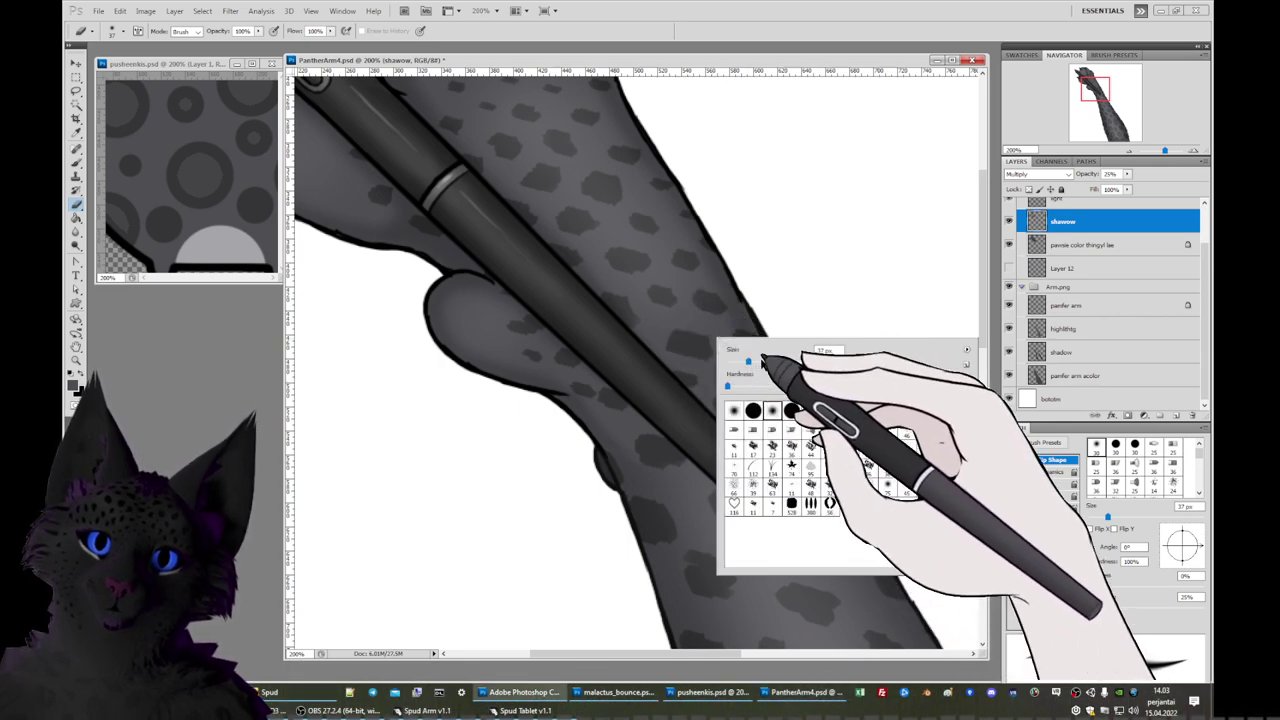
pyautogui.click(712, 352)
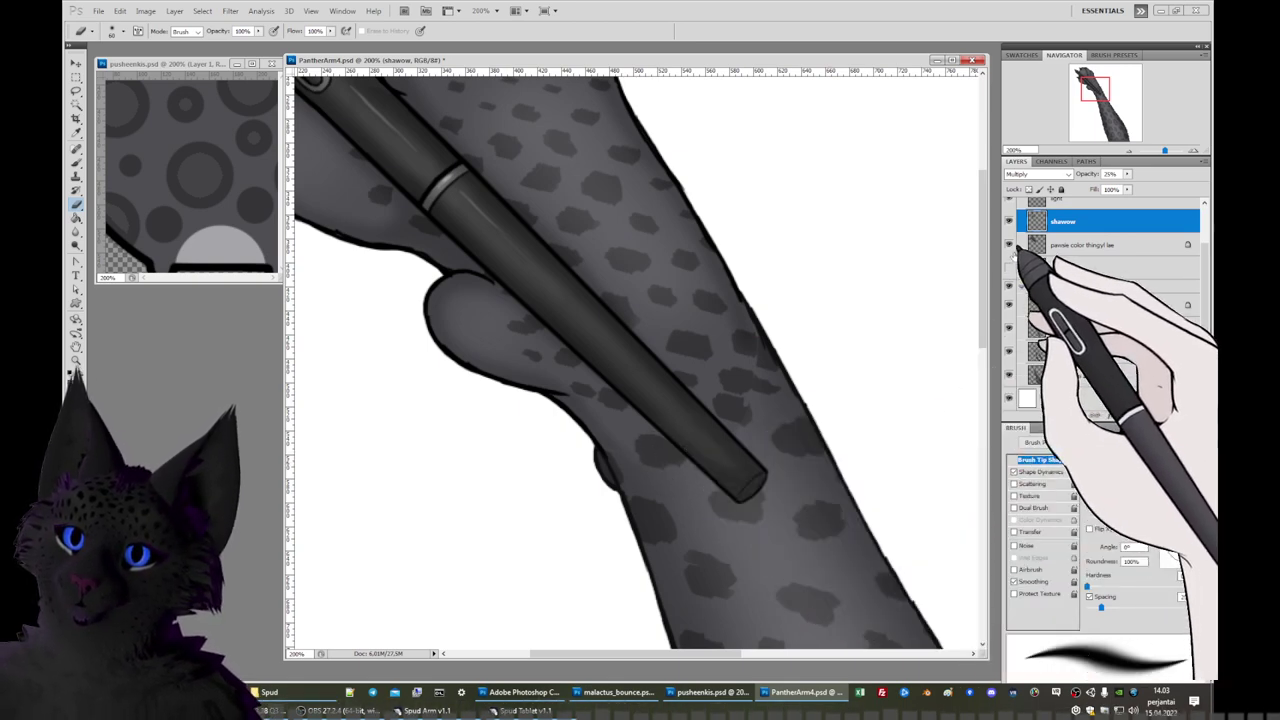
pyautogui.click(1060, 200)
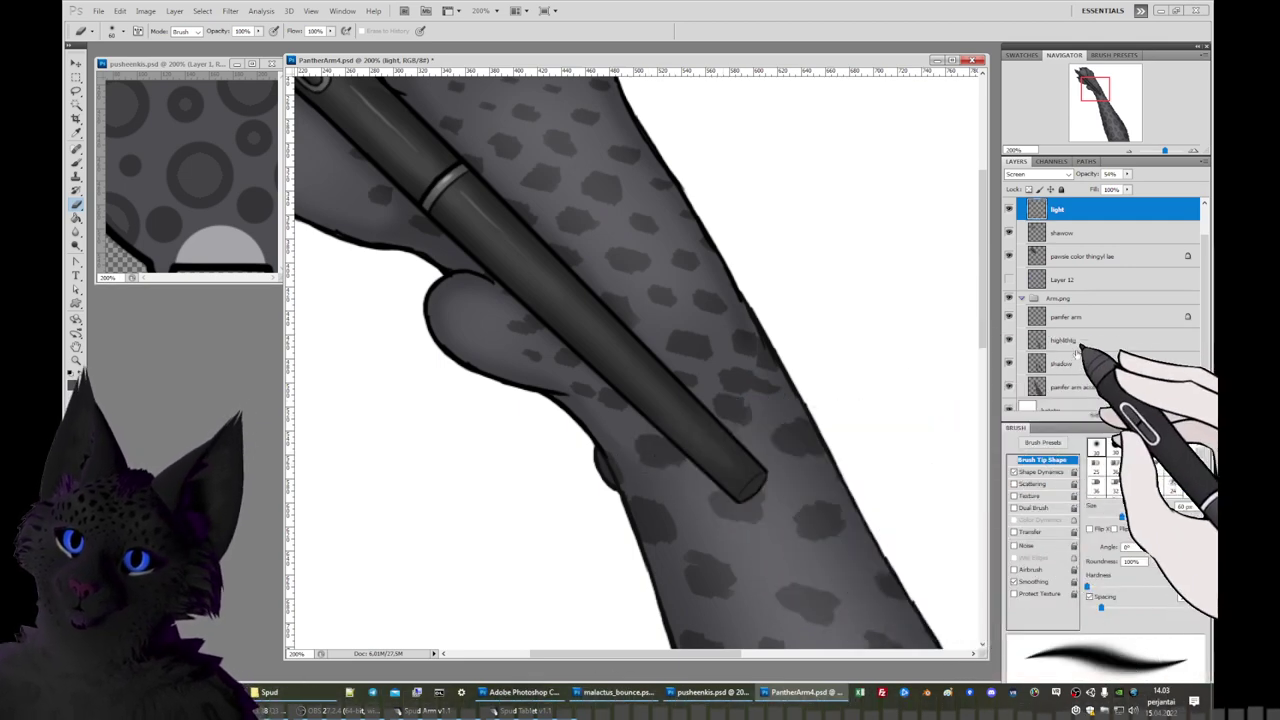
# With the arm's shading layers hidden, unlock the pawsie color layer and fade its and the shawow layer's wrist edges with a 28 px soft eraser.
pyautogui.click(1009, 340)
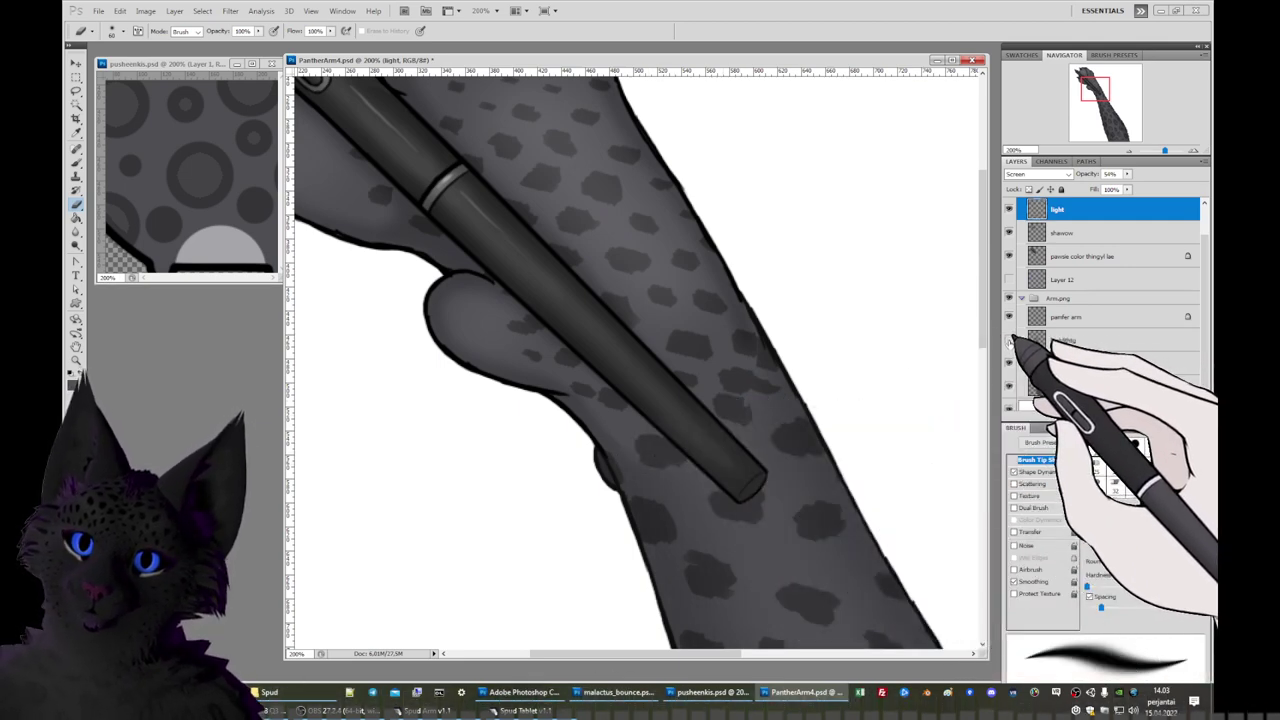
pyautogui.click(1010, 363)
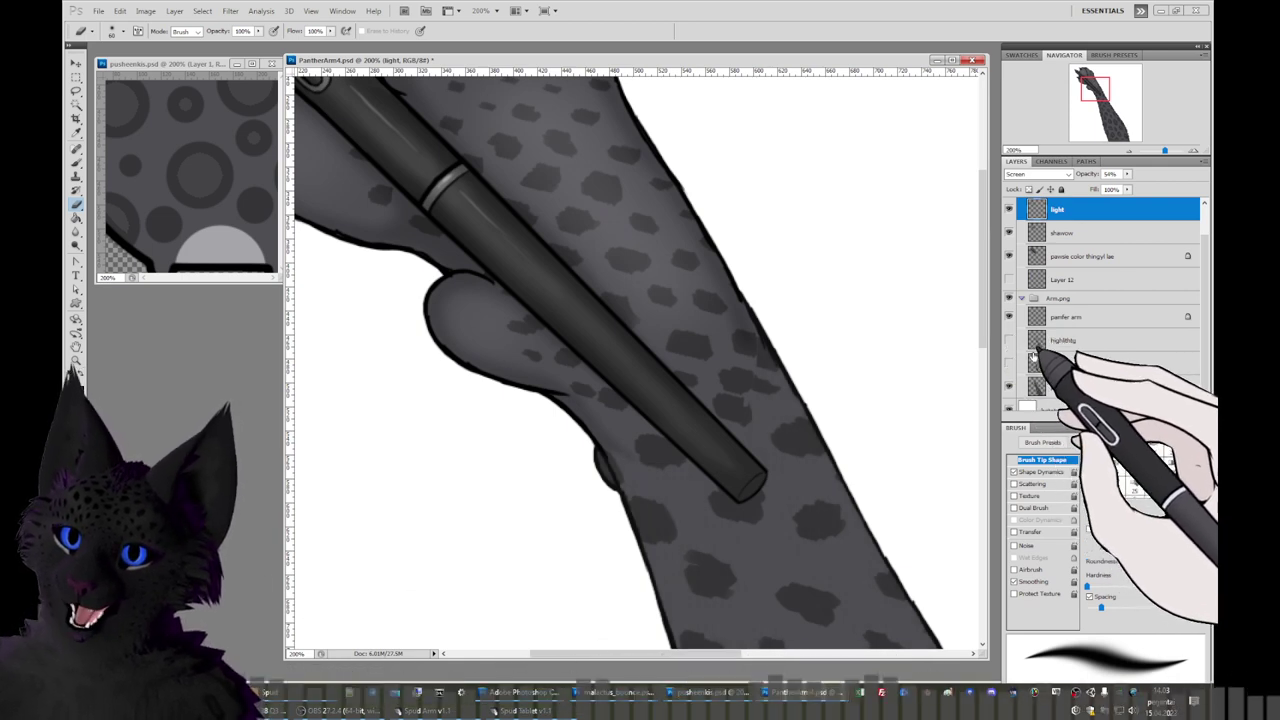
pyautogui.click(1072, 256)
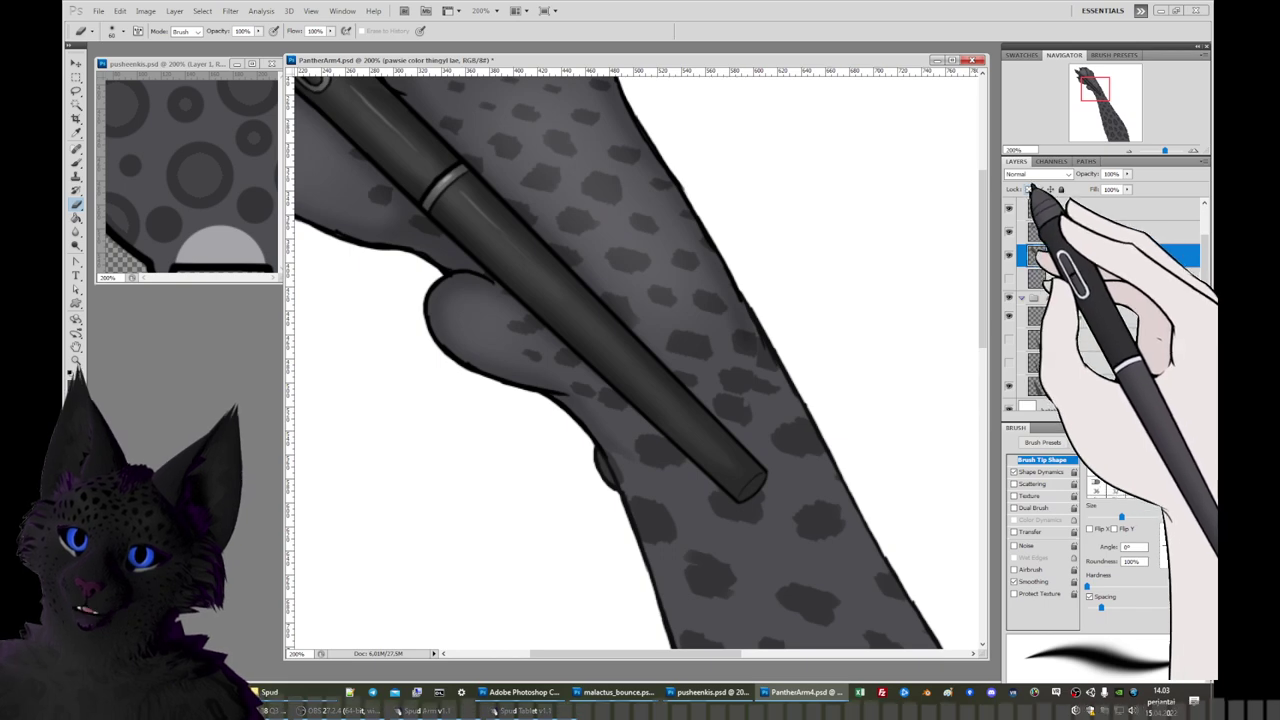
pyautogui.rightClick(806, 381)
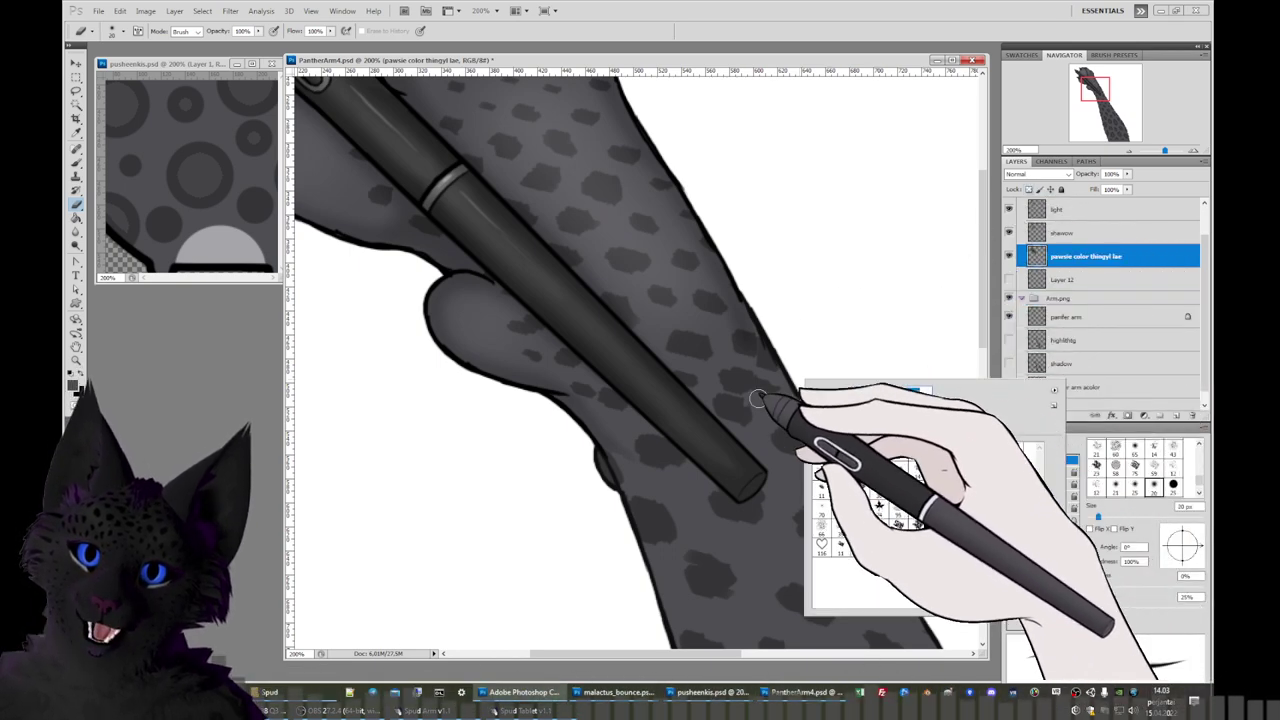
pyautogui.click(737, 424)
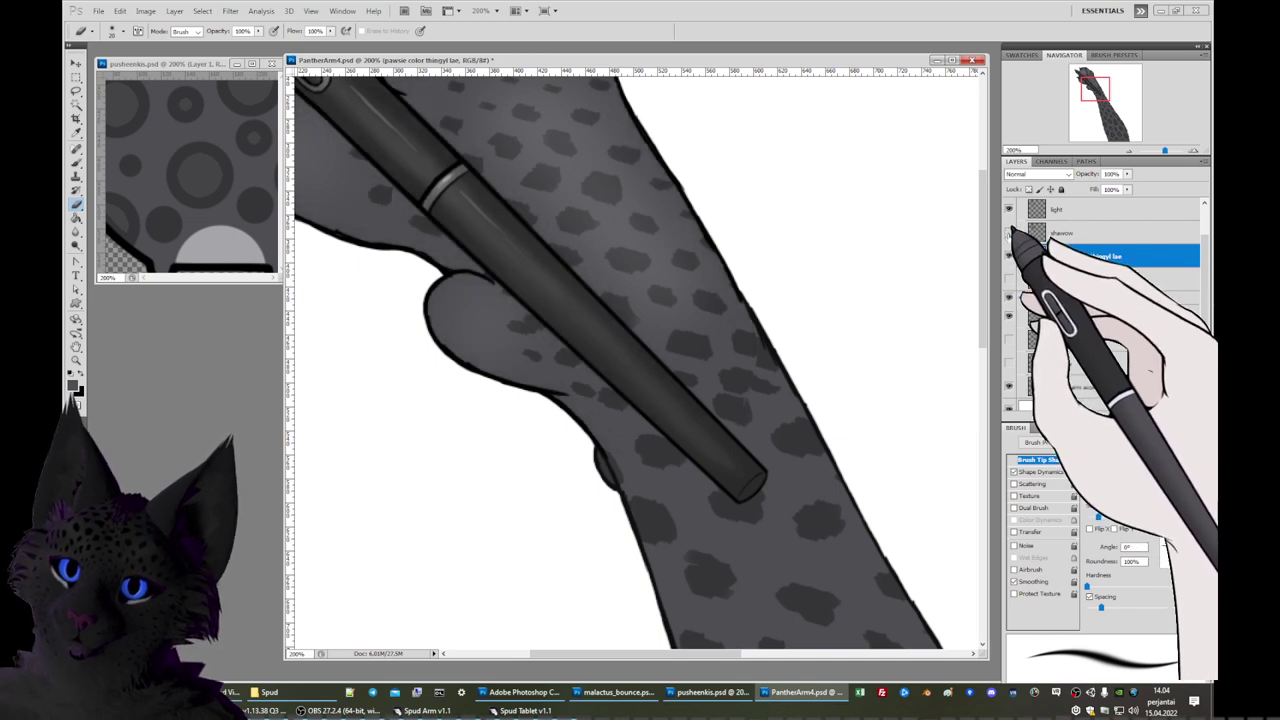
pyautogui.click(1062, 232)
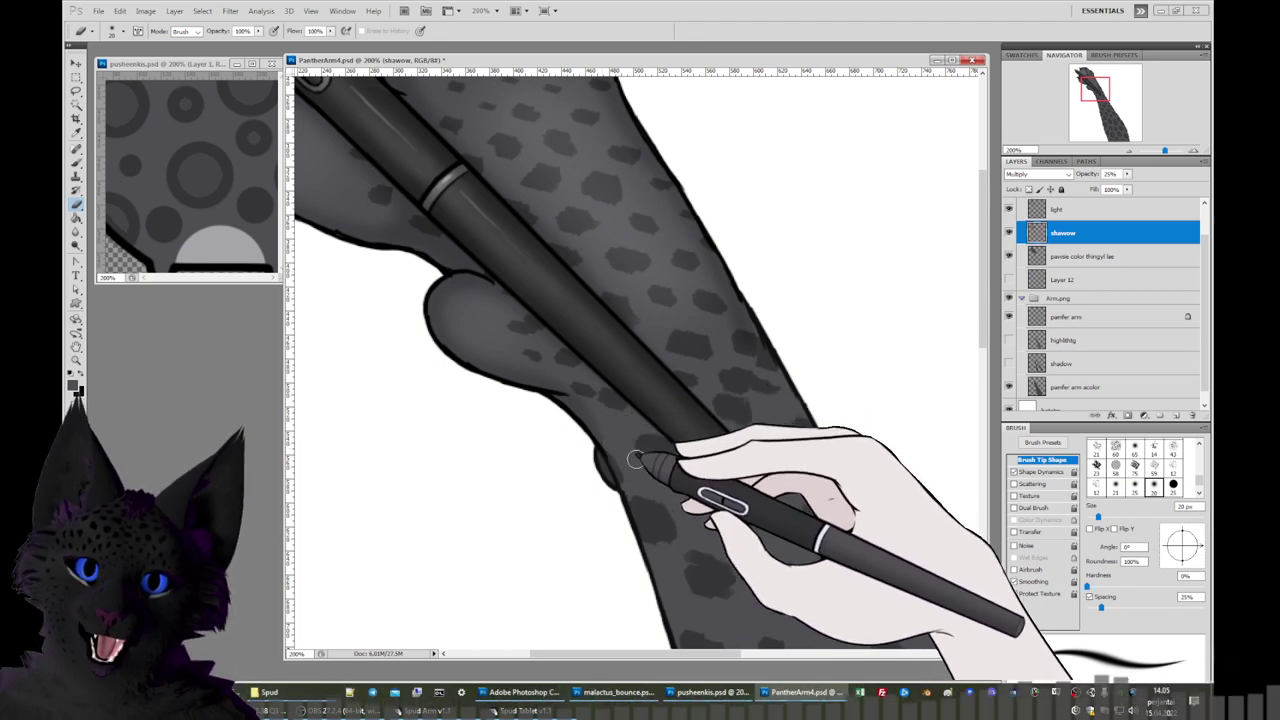
pyautogui.press('.')
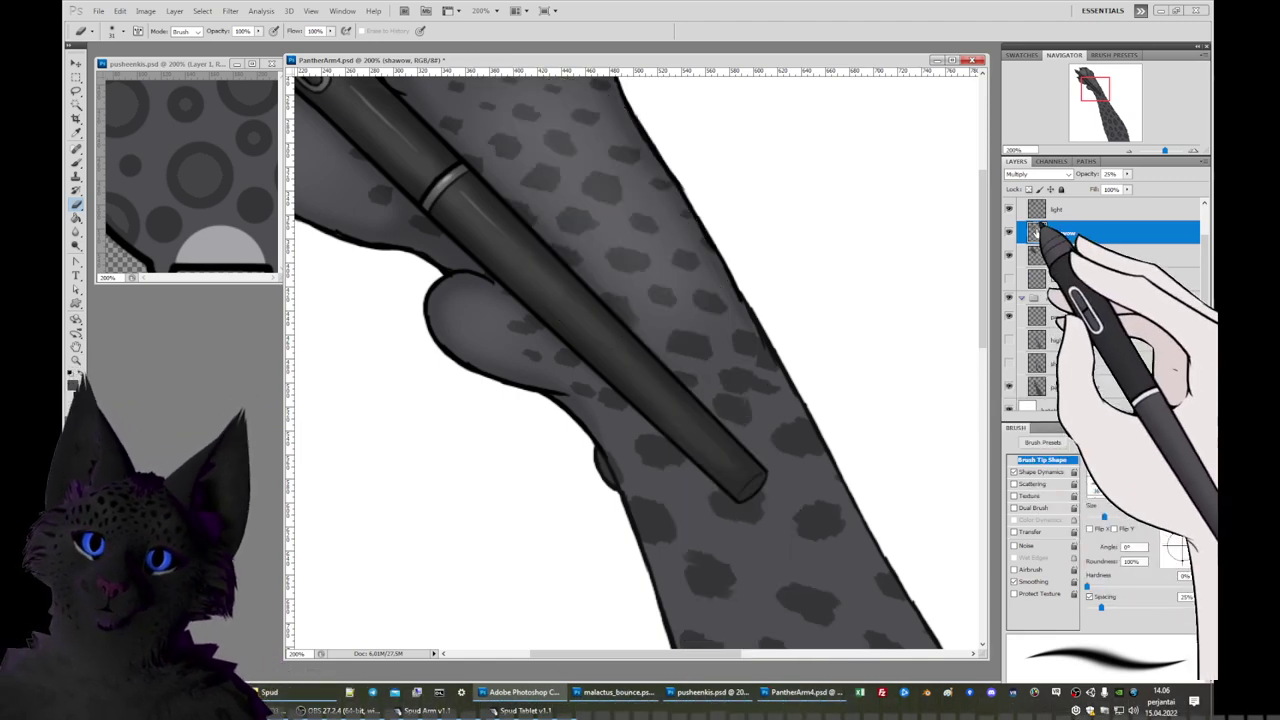
# Show the highlithtg layer again and soften its upper end around the wrist with a 69 px soft eraser.
pyautogui.moveTo(1090, 82); pyautogui.dragTo(1092, 81)
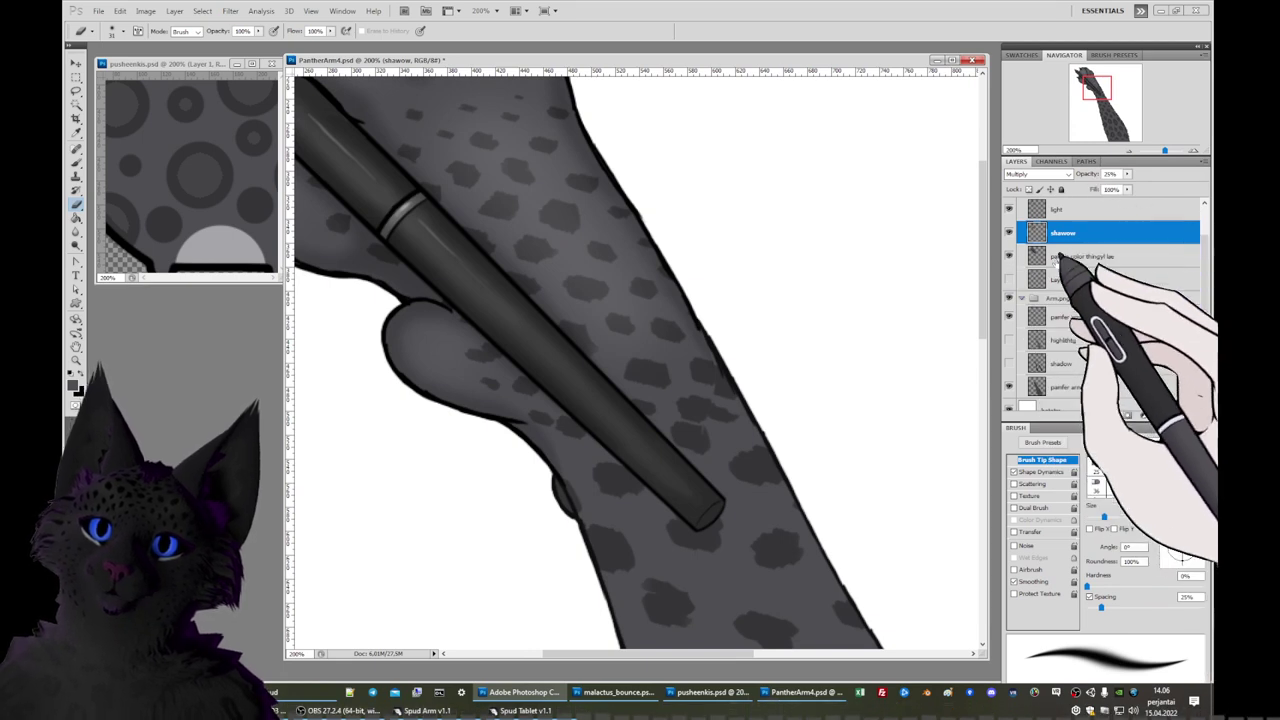
pyautogui.click(1009, 341)
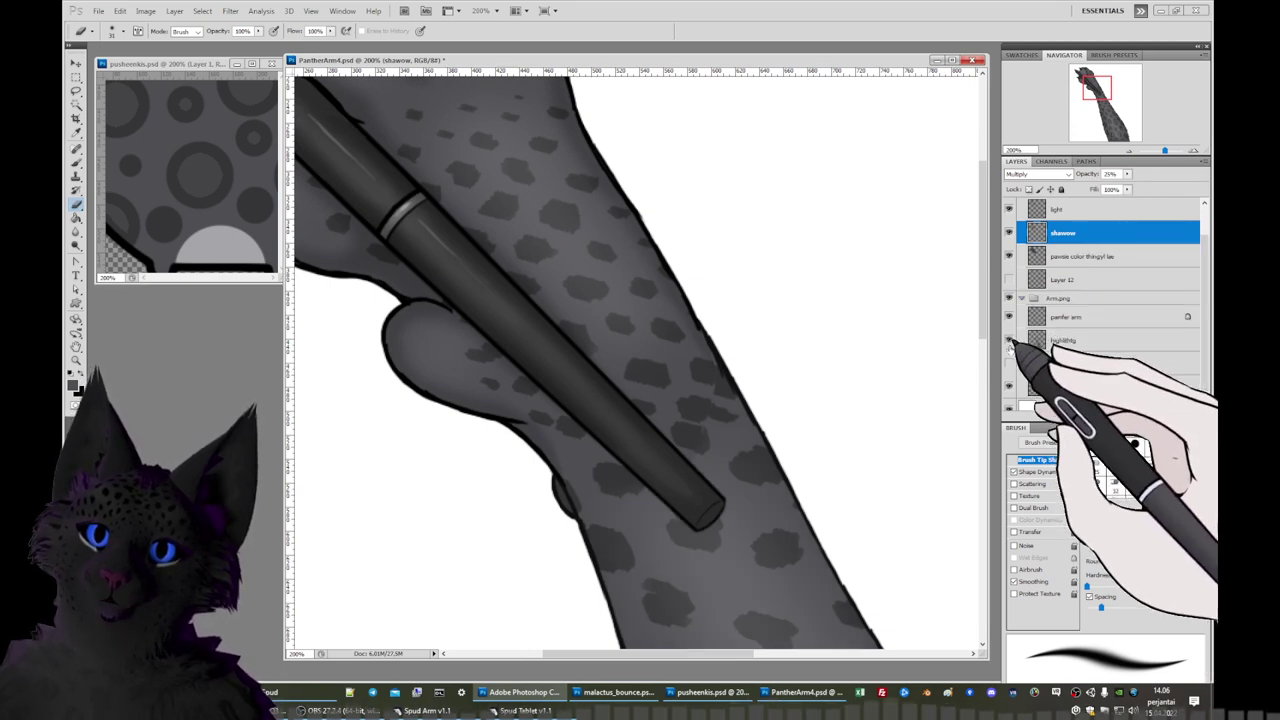
pyautogui.click(1070, 342)
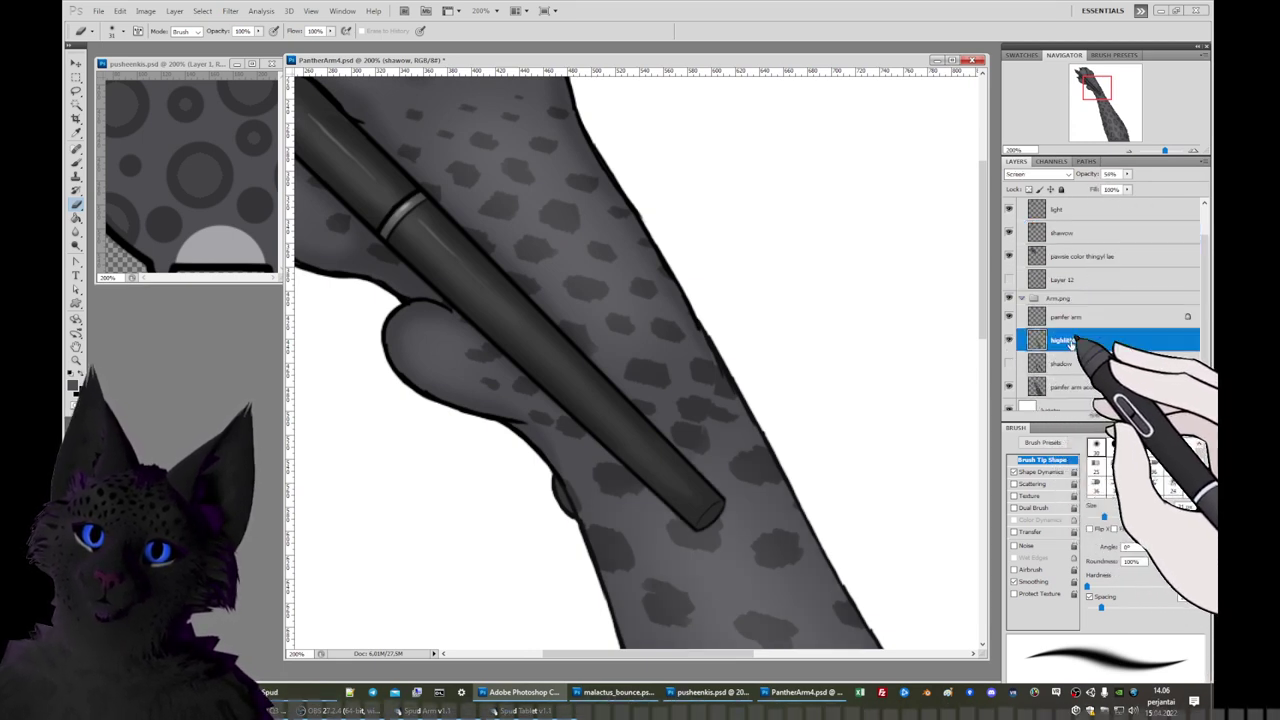
pyautogui.rightClick(686, 497)
pyautogui.moveTo(743, 466); pyautogui.dragTo(757, 463)
pyautogui.click(660, 470)
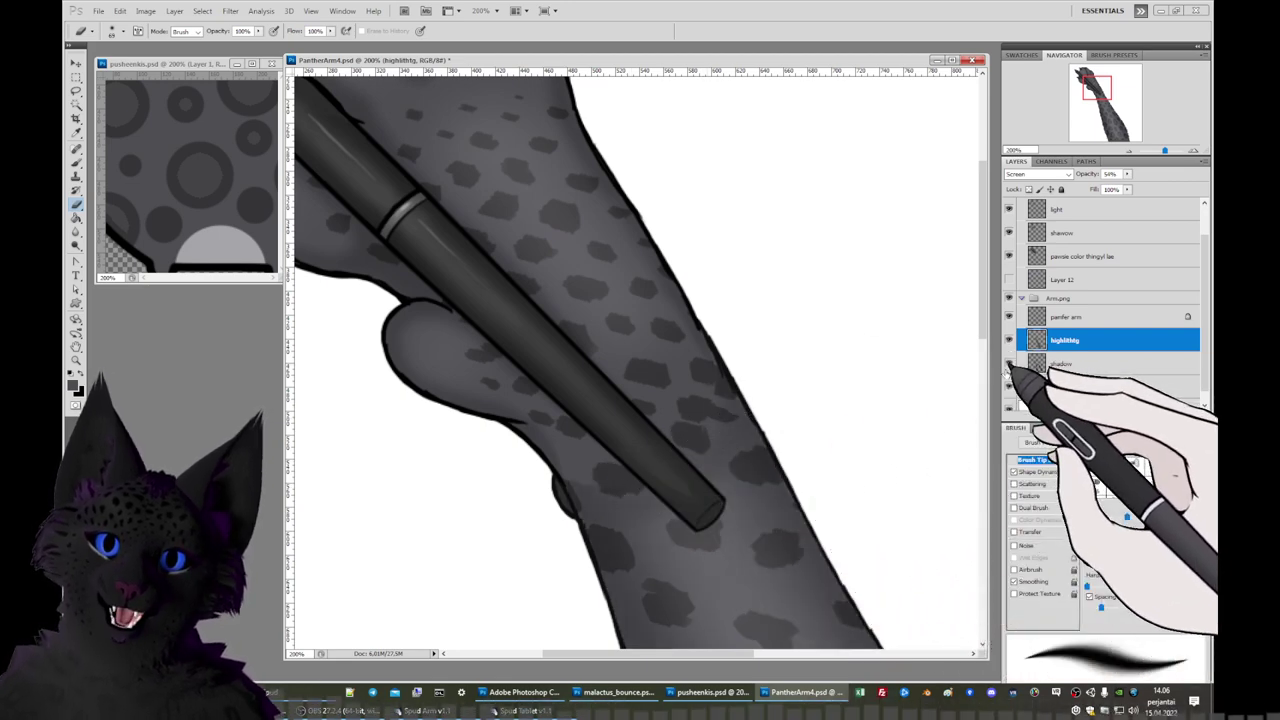
# Show the arm's shadow layer again and soften its upper end at the wrist with a 119 px soft eraser.
pyautogui.click(1022, 364)
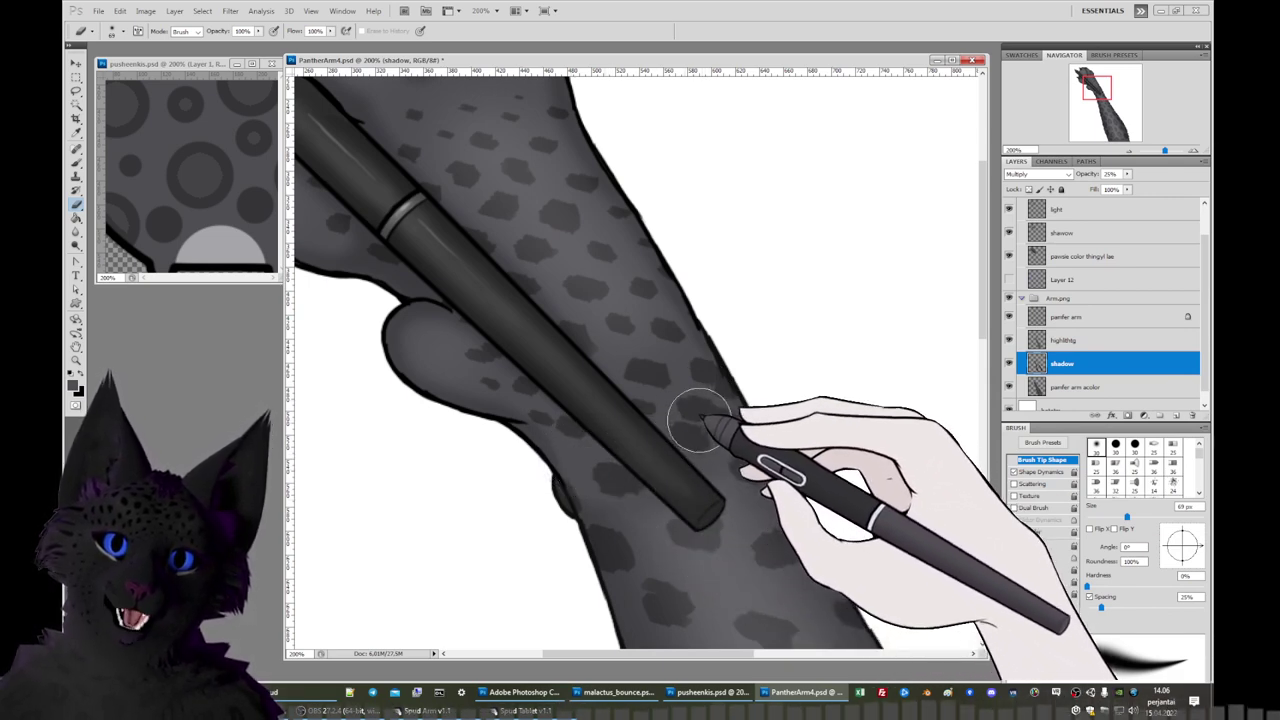
pyautogui.rightClick(712, 425)
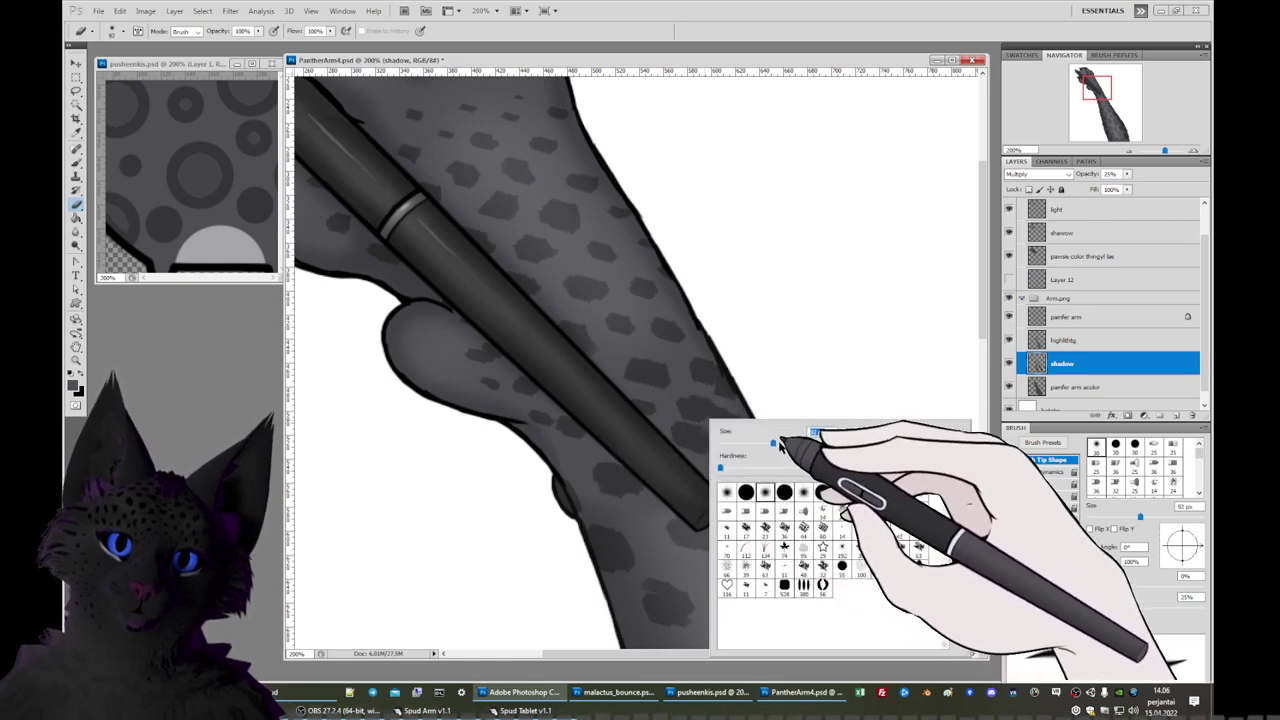
pyautogui.press('Return')
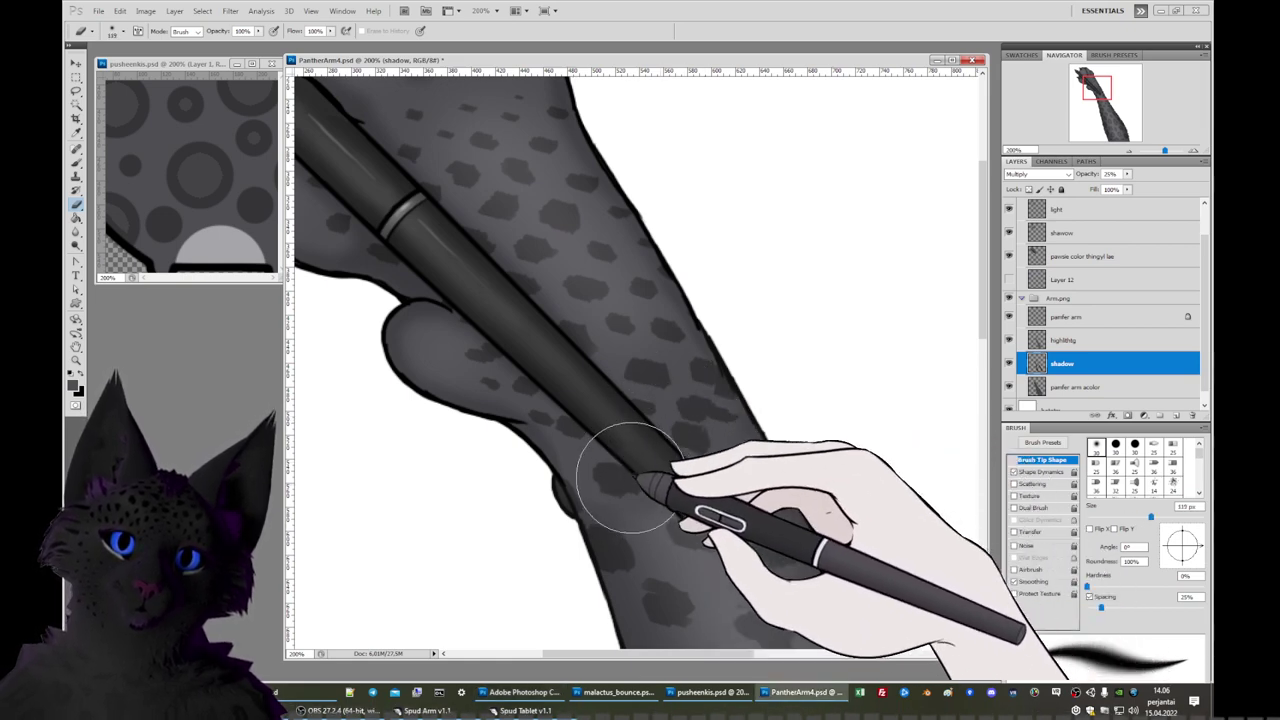
# Check the shading of the whole arm with the highlithtg layer hidden and shown.
pyautogui.click(1130, 150)
pyautogui.click(1130, 150)
pyautogui.click(1130, 150)
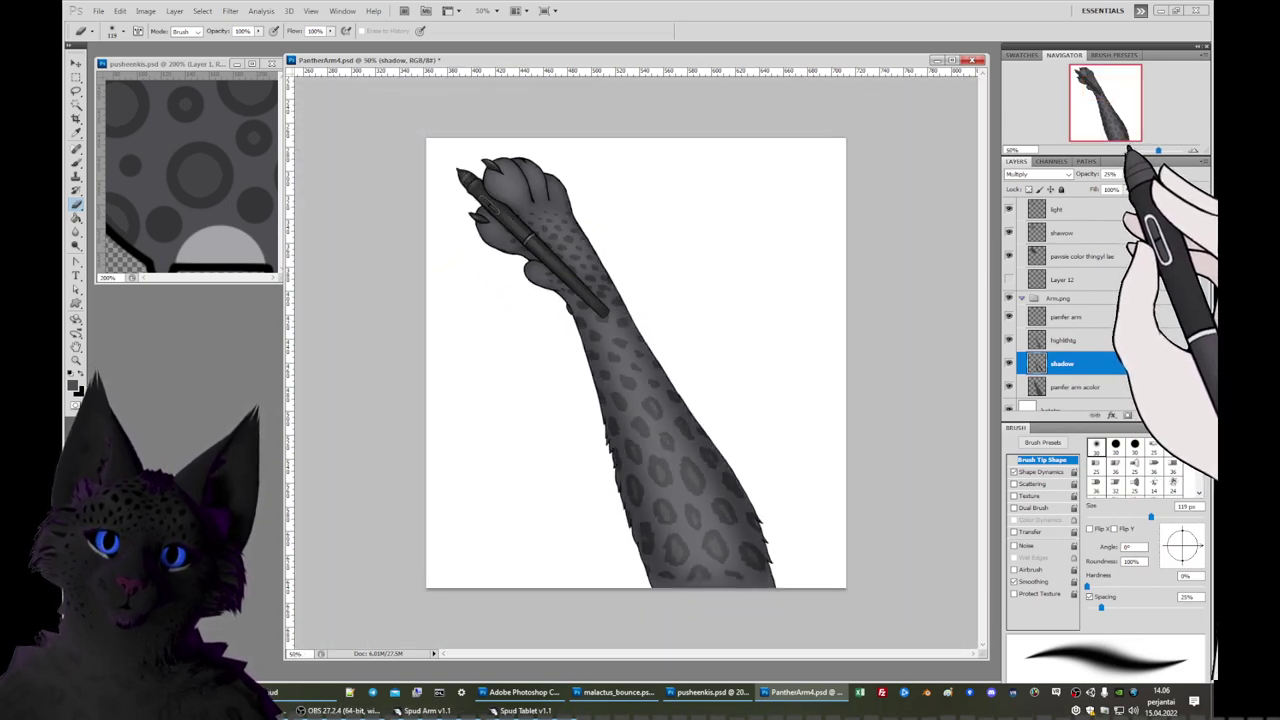
pyautogui.click(1009, 340)
pyautogui.click(1009, 340)
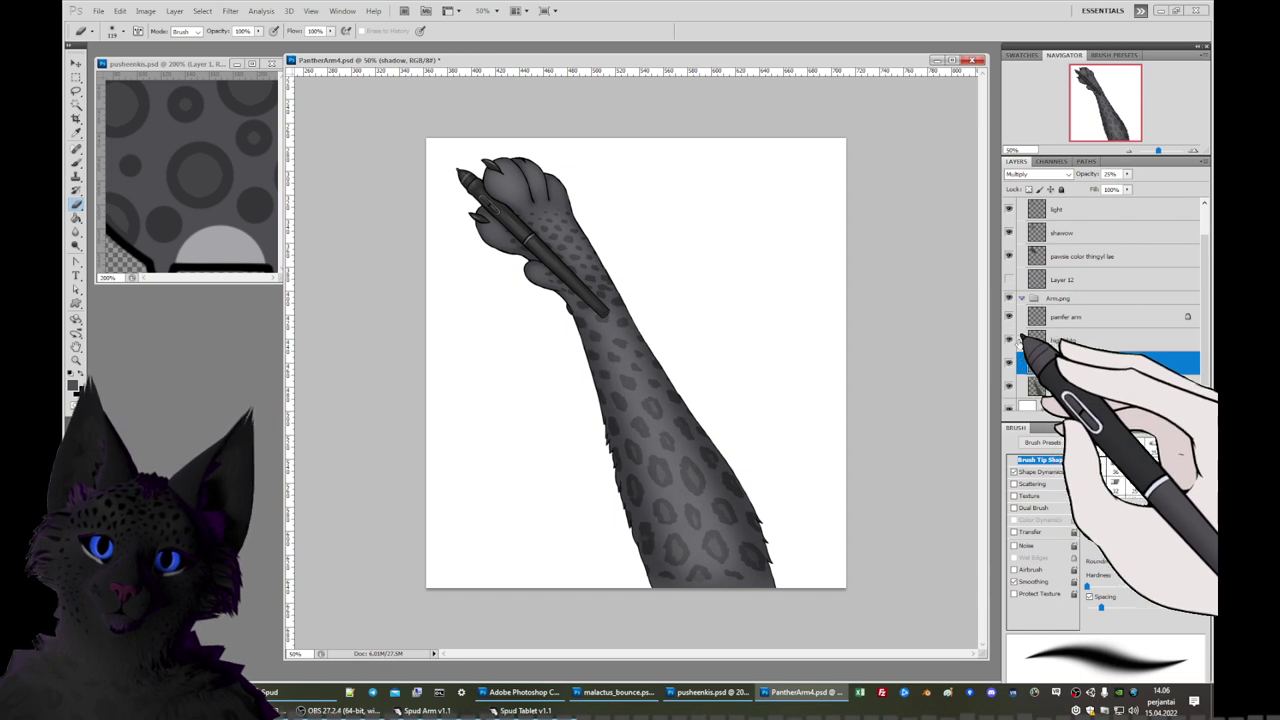
pyautogui.click(1063, 340)
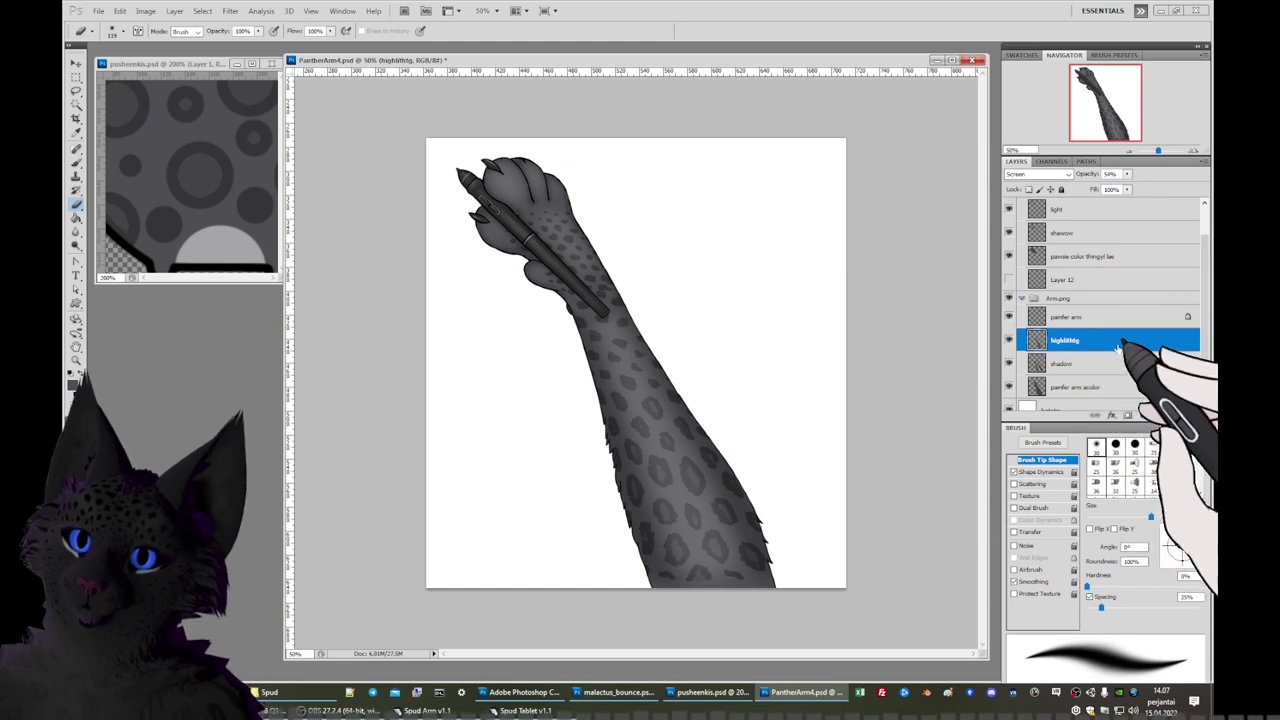
pyautogui.click(1068, 386)
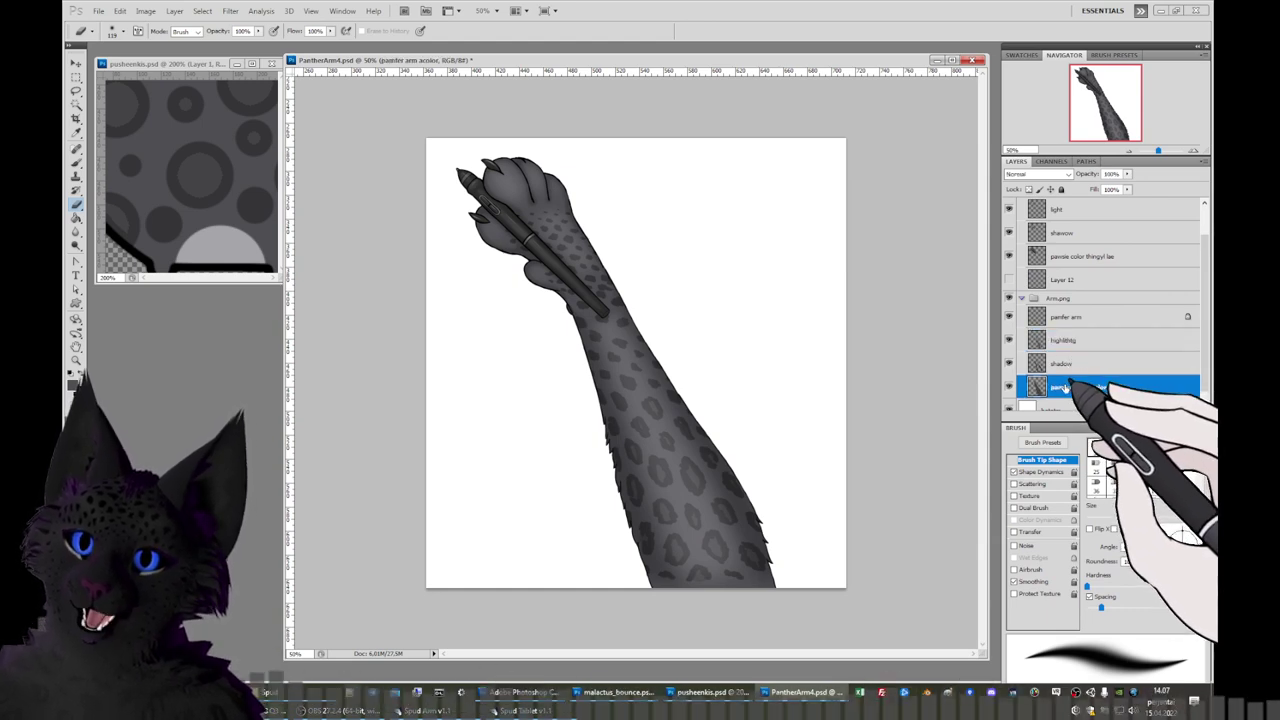
pyautogui.rightClick(645, 450)
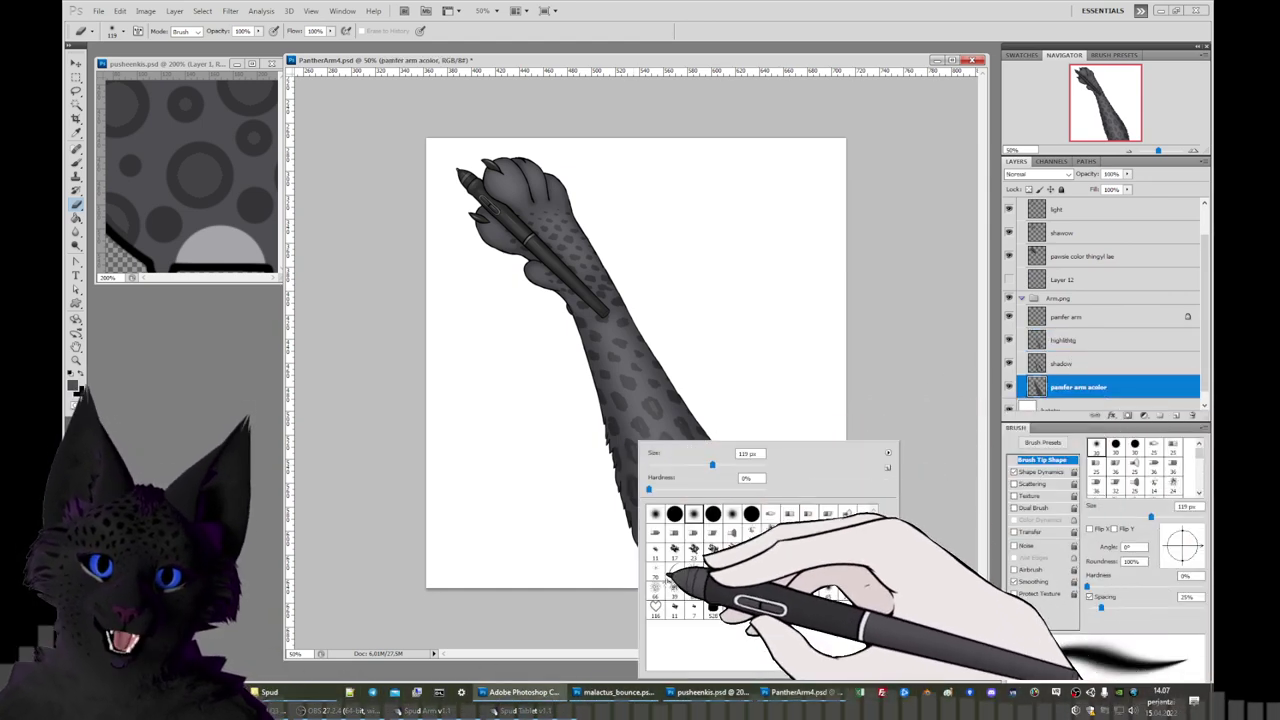
pyautogui.doubleClick(656, 588)
pyautogui.rightClick(635, 443)
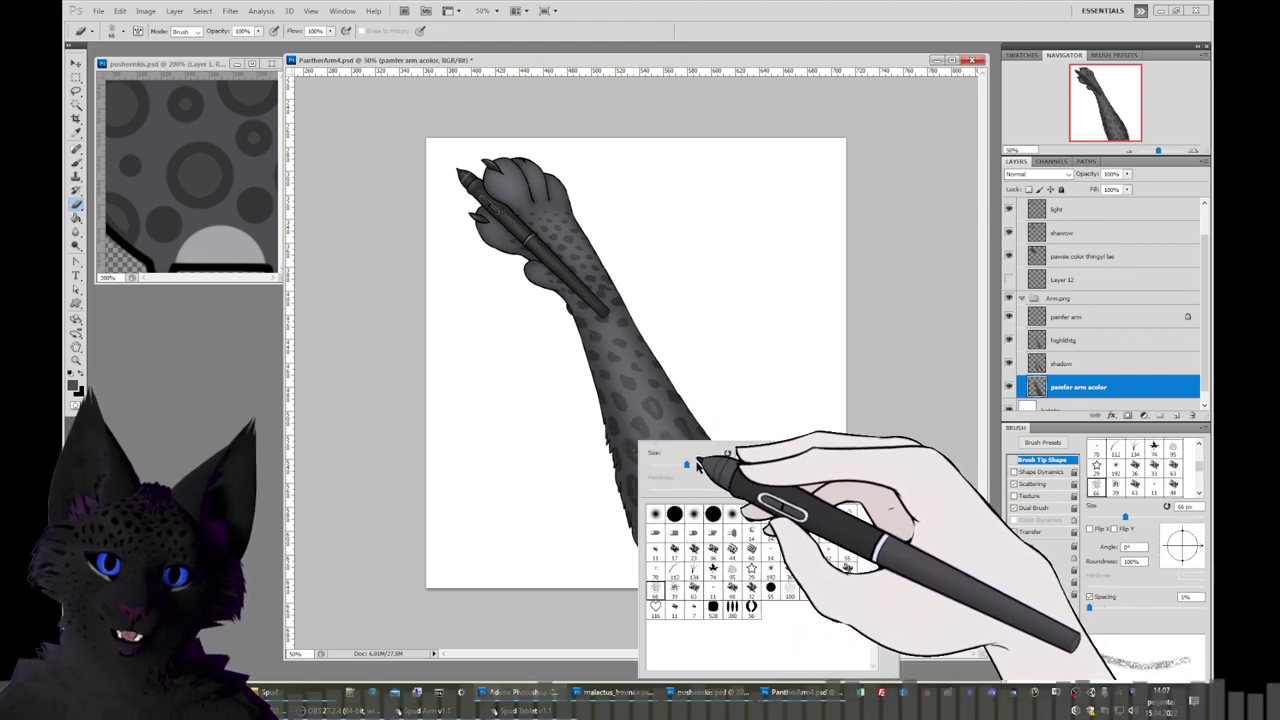
pyautogui.moveTo(686, 457); pyautogui.dragTo(688, 474)
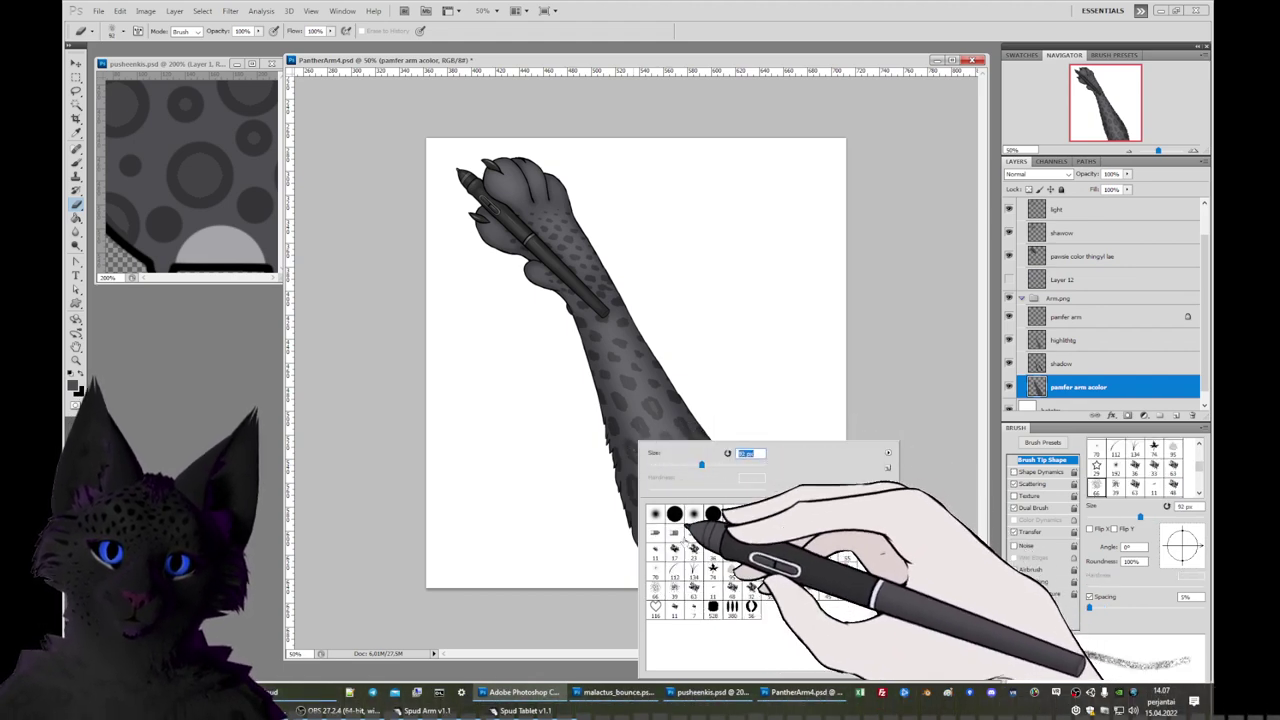
pyautogui.click(657, 588)
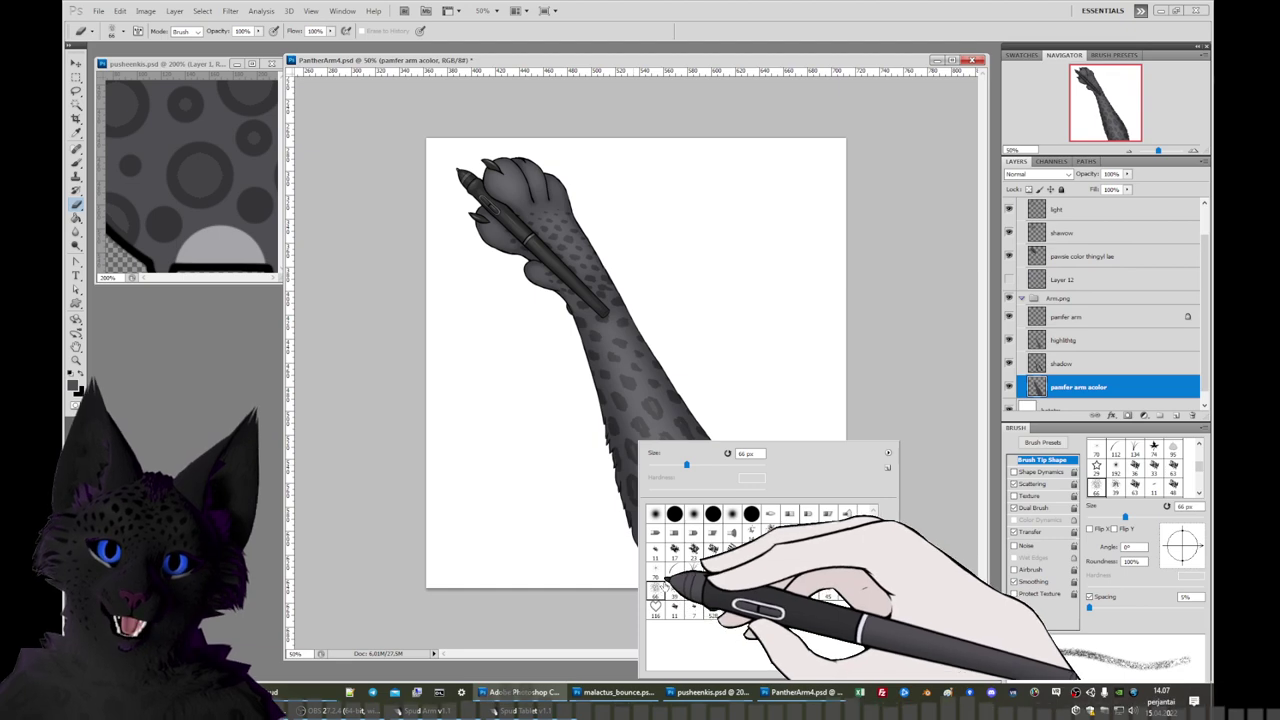
pyautogui.moveTo(686, 465); pyautogui.dragTo(698, 465)
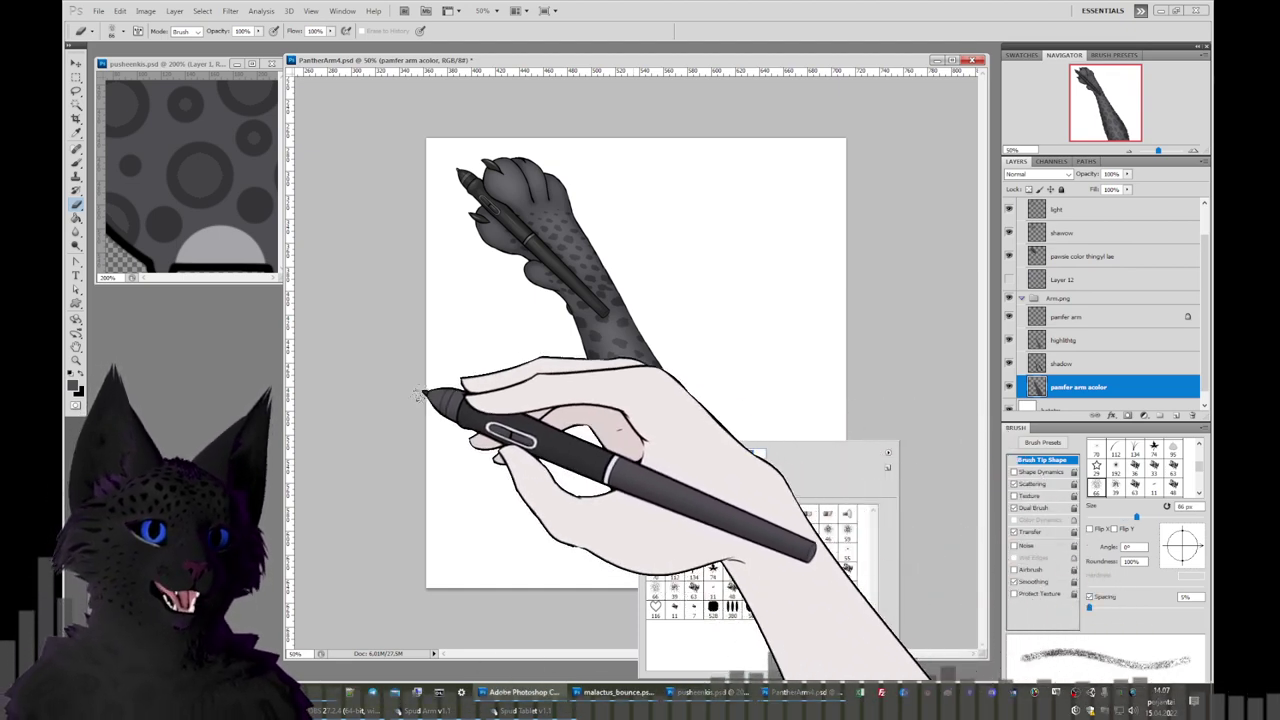
# Switch to the Smudge tool and set its textured brush to 87 px with 36% strength.
pyautogui.click(76, 231)
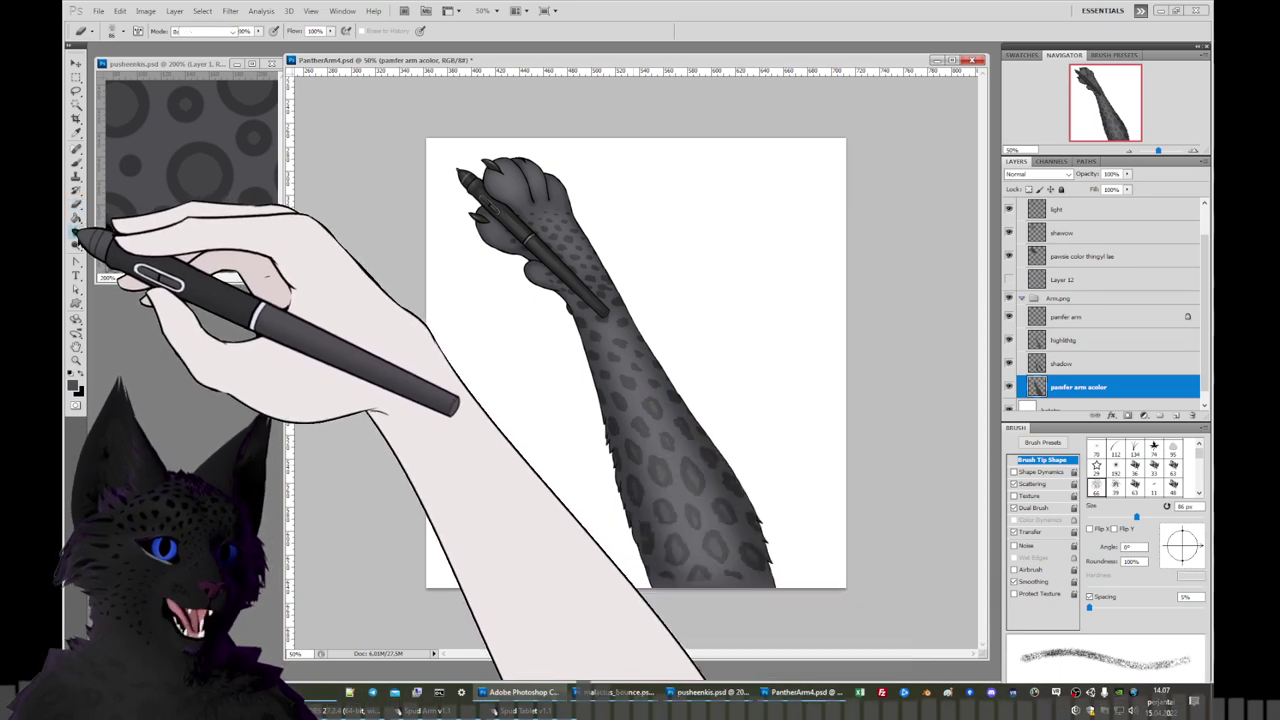
pyautogui.click(76, 231)
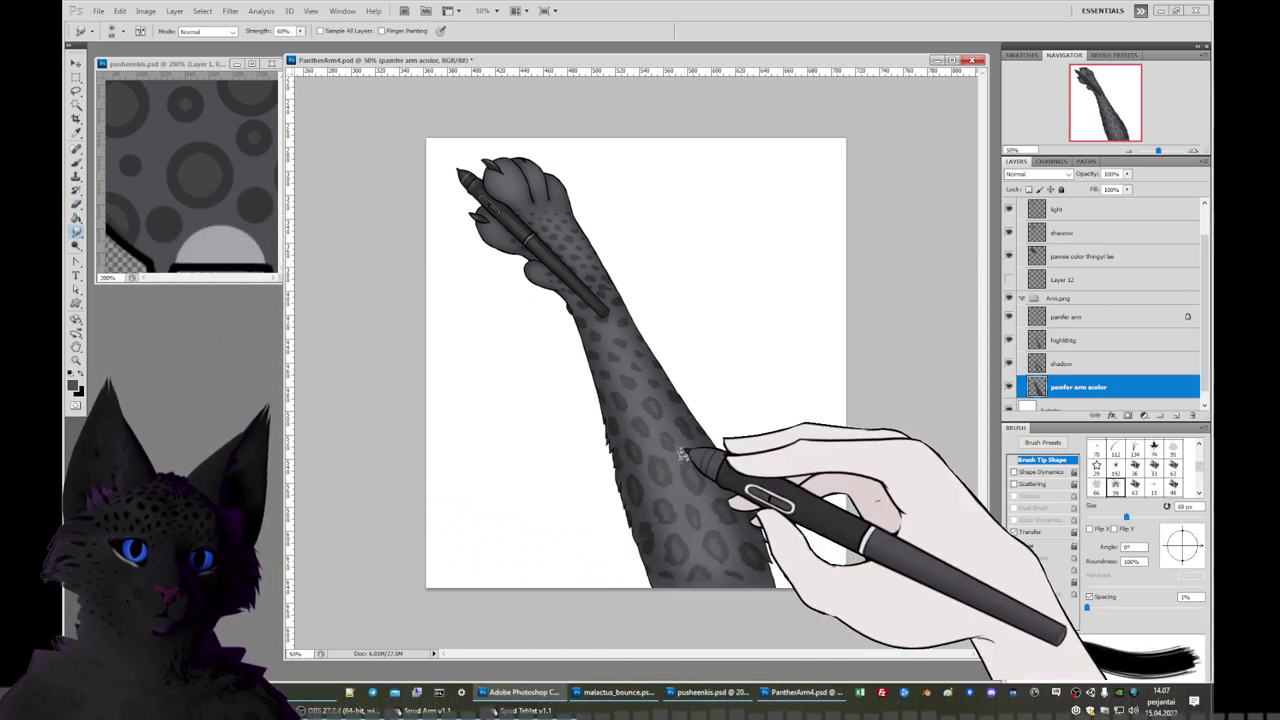
pyautogui.rightClick(658, 460)
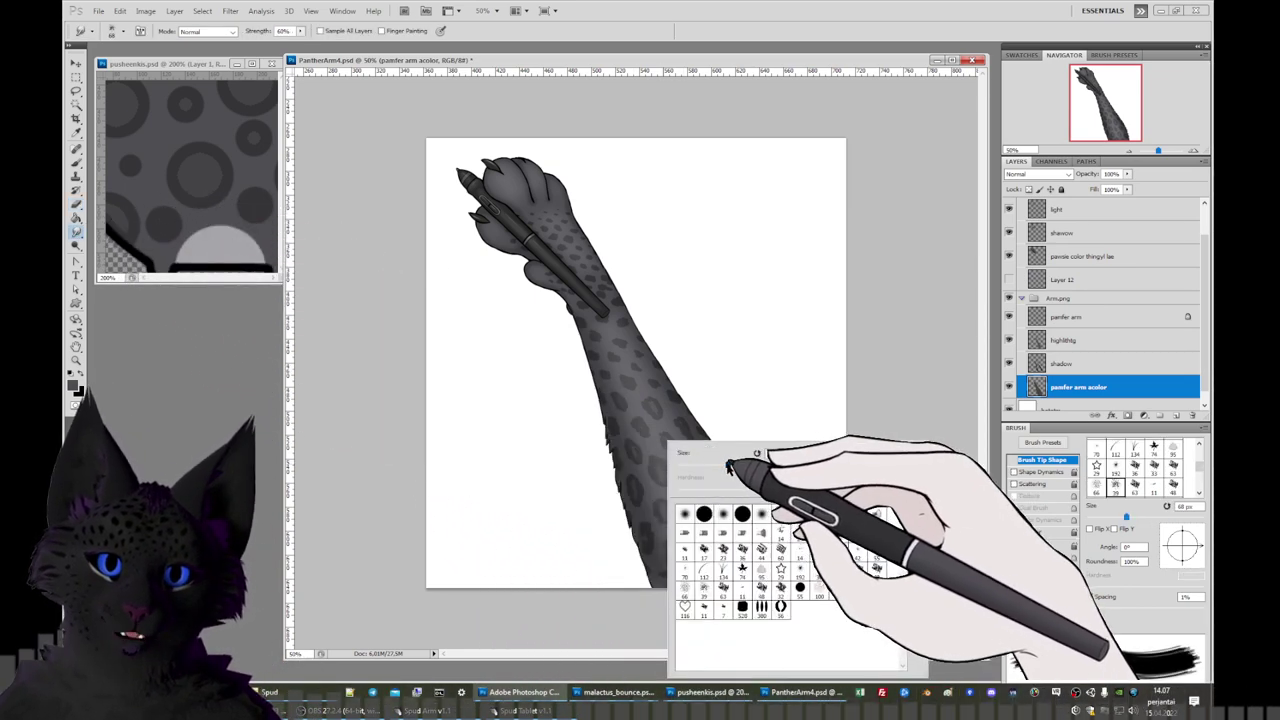
pyautogui.click(1193, 150)
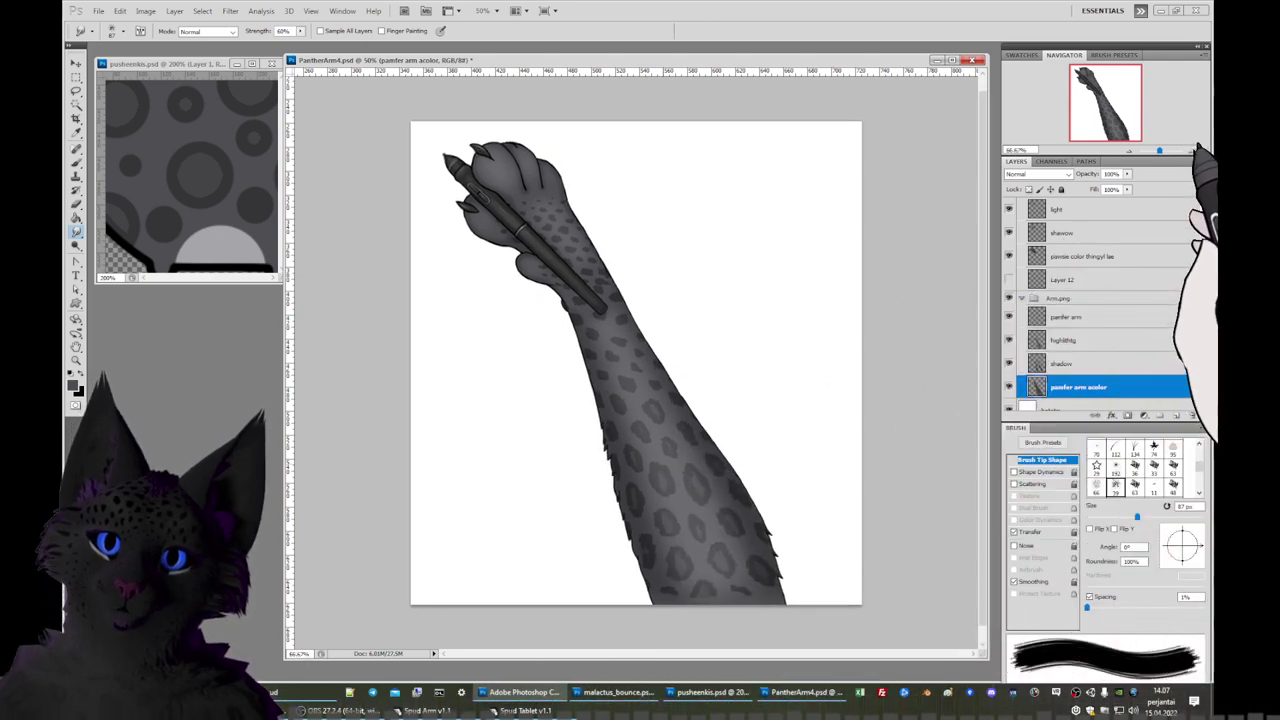
pyautogui.click(1193, 150)
pyautogui.moveTo(1100, 108); pyautogui.dragTo(1106, 122)
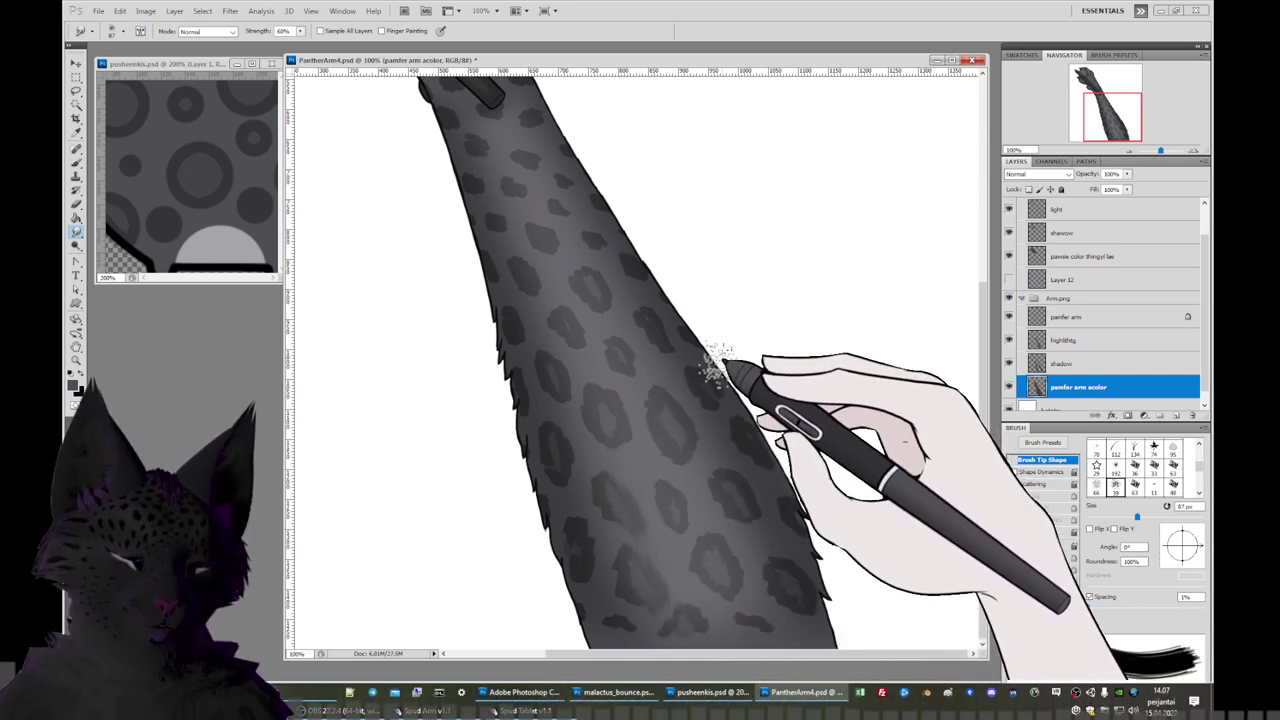
pyautogui.hotkey('alt', ']')
pyautogui.hotkey('alt', ']')
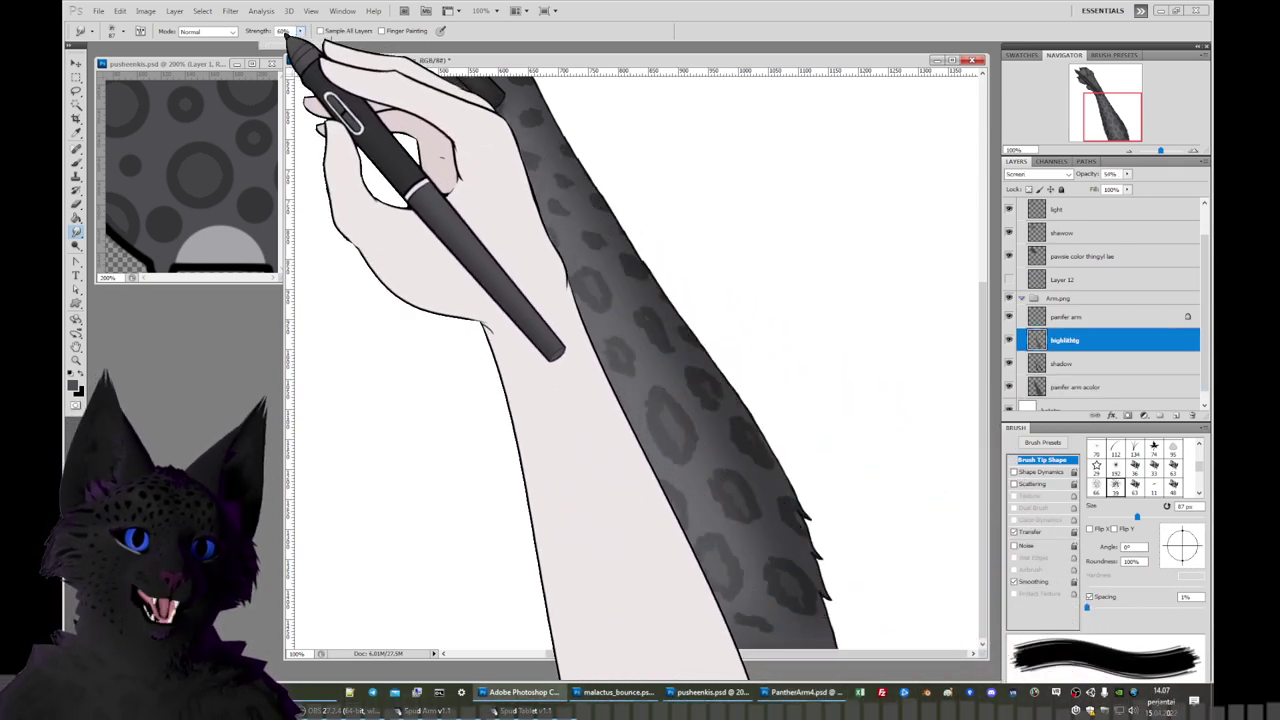
pyautogui.write('36')
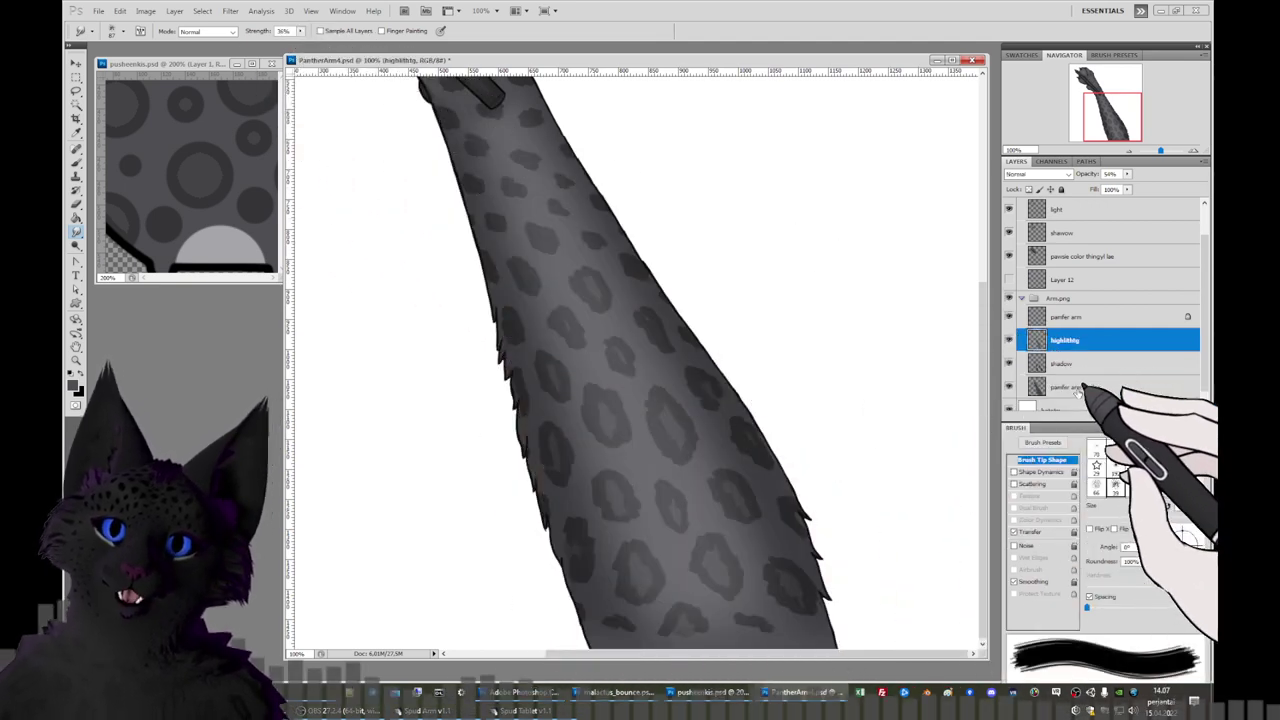
# Smudge the spots and rosettes on the pamfer arm acolor layer along the forearm to give them soft, furry edges.
pyautogui.click(1070, 390)
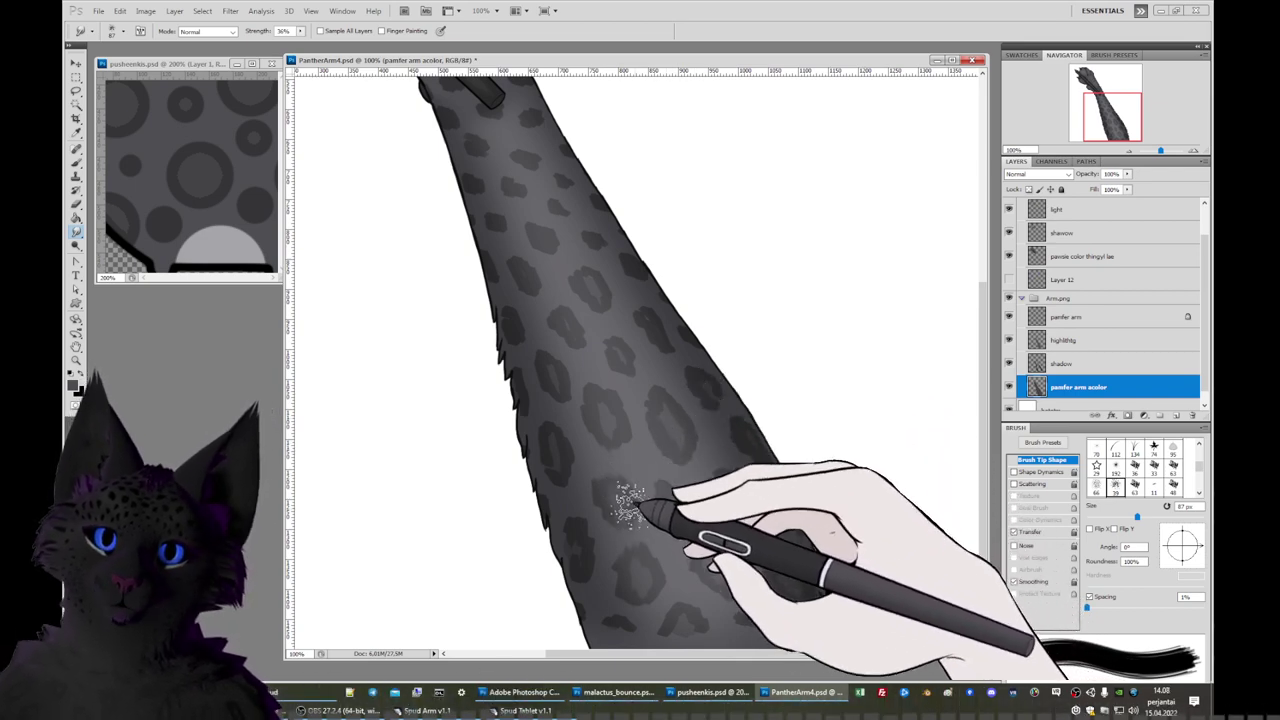
pyautogui.click(1070, 340)
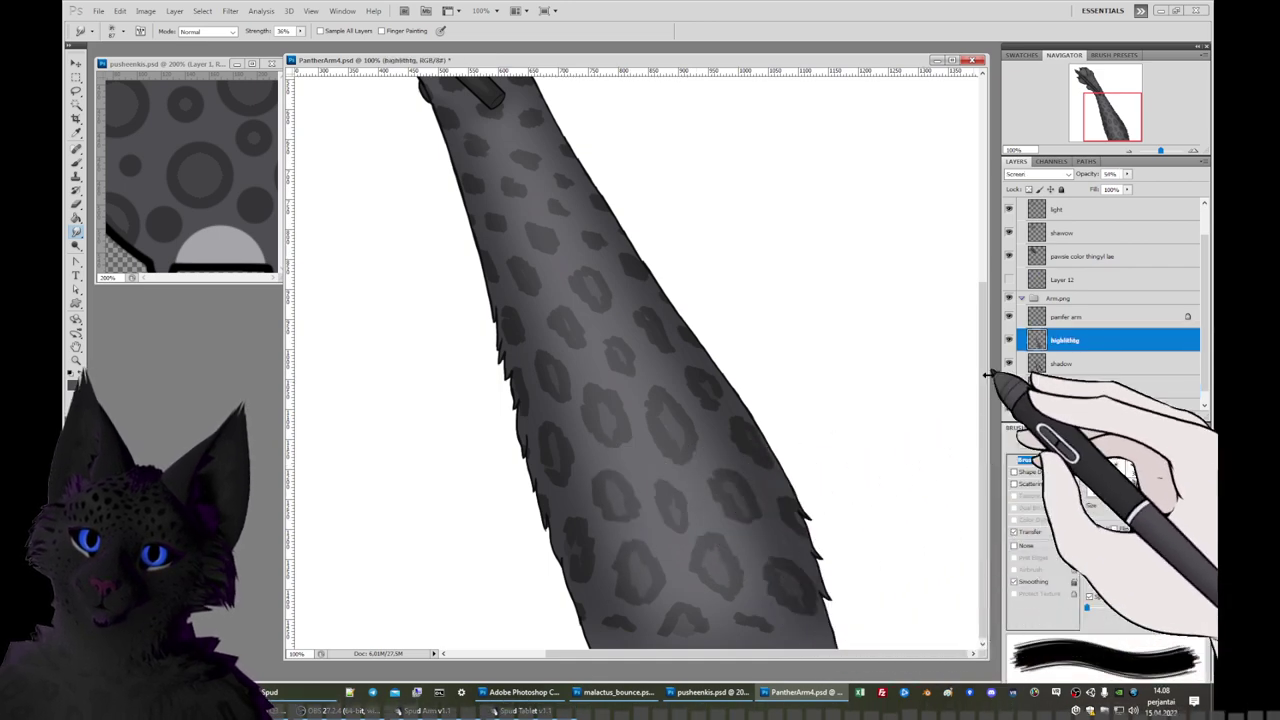
pyautogui.click(1078, 387)
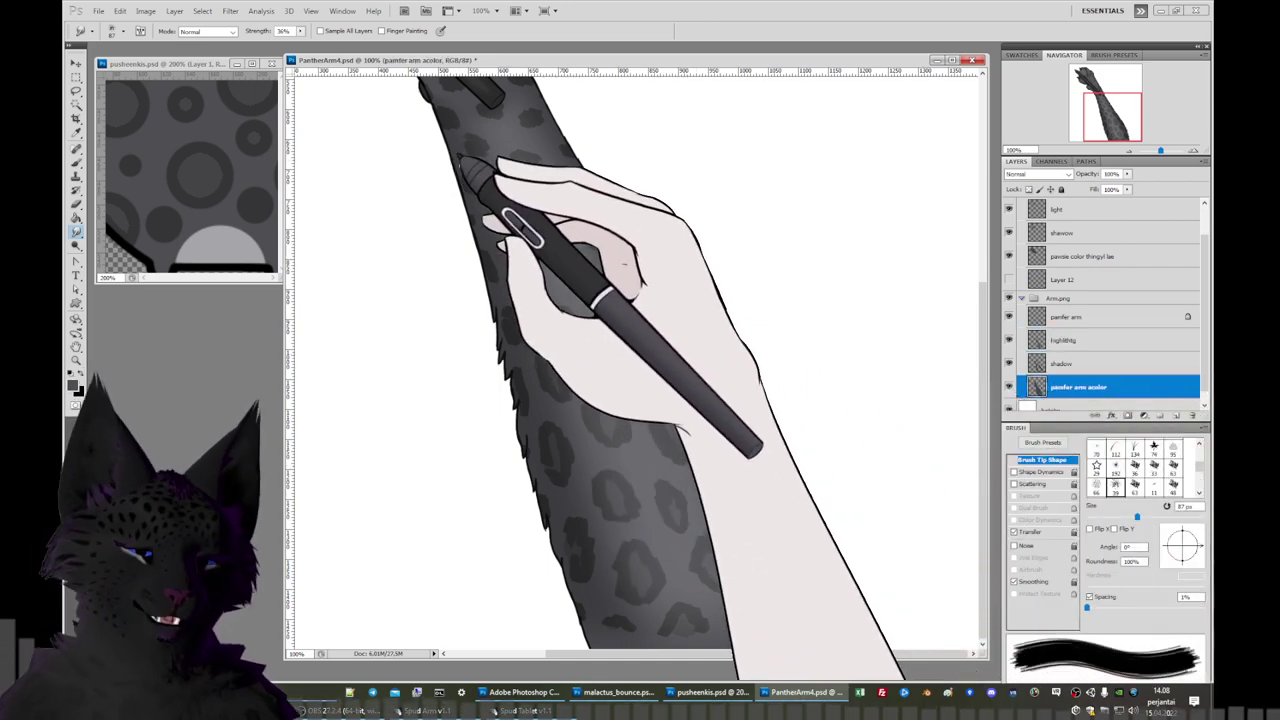
pyautogui.click(1130, 150)
pyautogui.click(1132, 150)
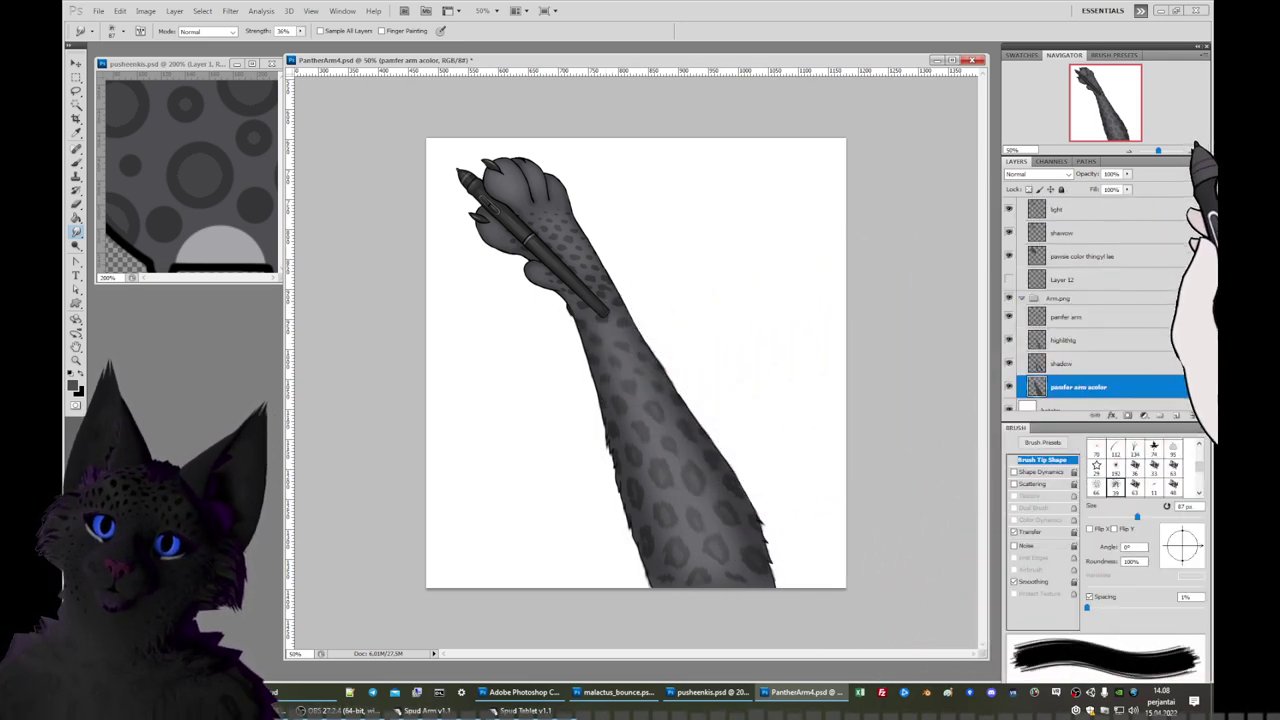
# Soften the small spots on the pawsie color layer across the back of the paw and wrist with a 45 px smudge brush.
pyautogui.moveTo(1158, 150); pyautogui.dragTo(1175, 150)
pyautogui.moveTo(1105, 100)
pyautogui.mouseDown()
pyautogui.moveTo(1110, 110)
pyautogui.moveTo(1095, 88)
pyautogui.mouseUp()
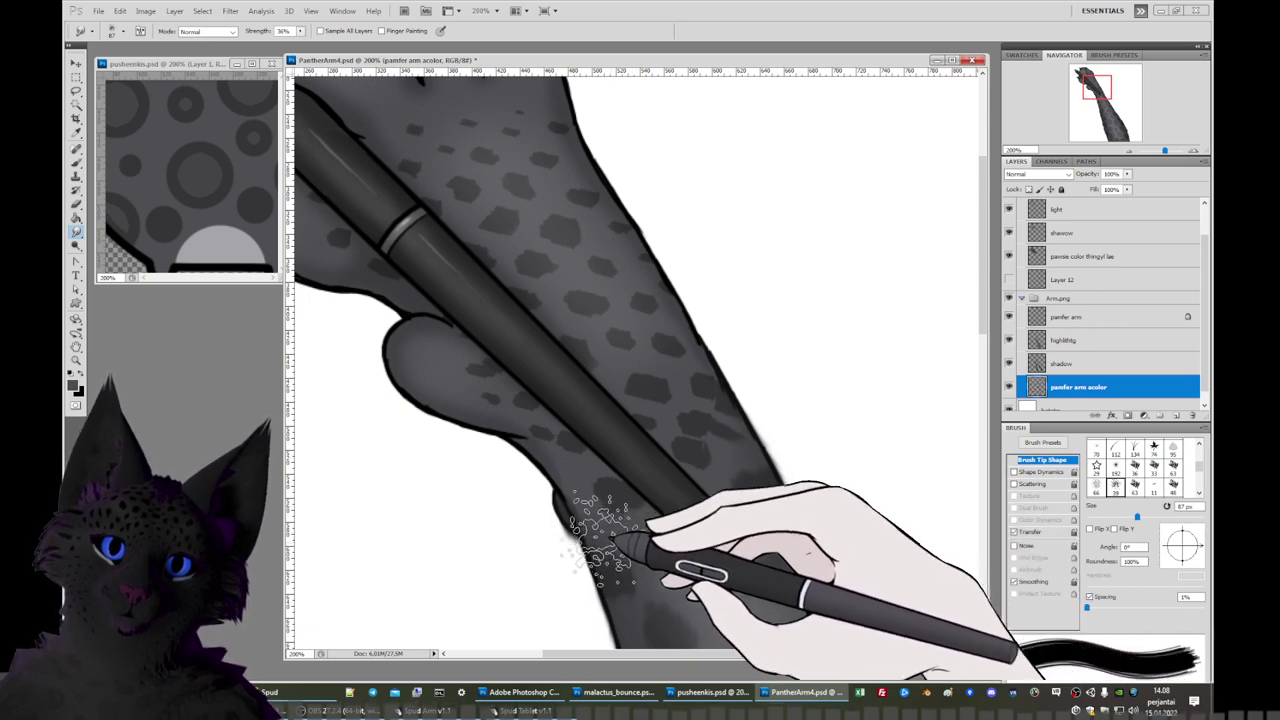
pyautogui.click(1092, 256)
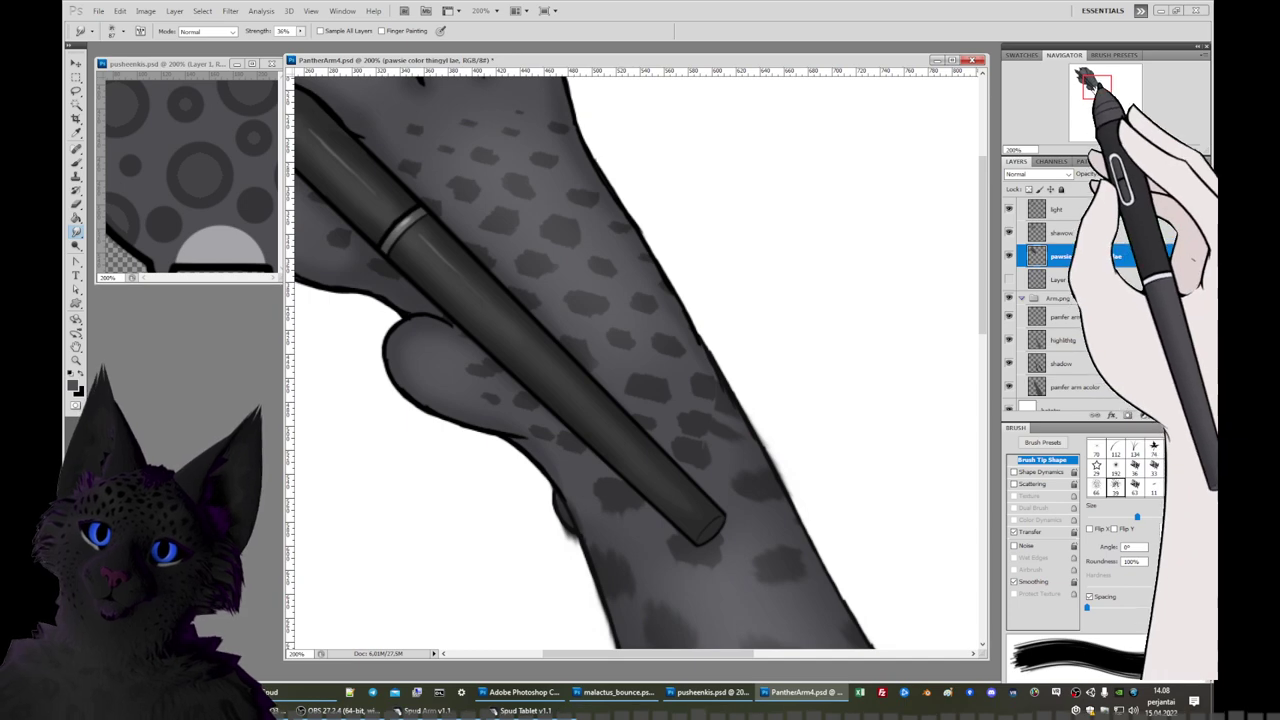
pyautogui.moveTo(1093, 84); pyautogui.dragTo(1087, 82)
pyautogui.rightClick(760, 299)
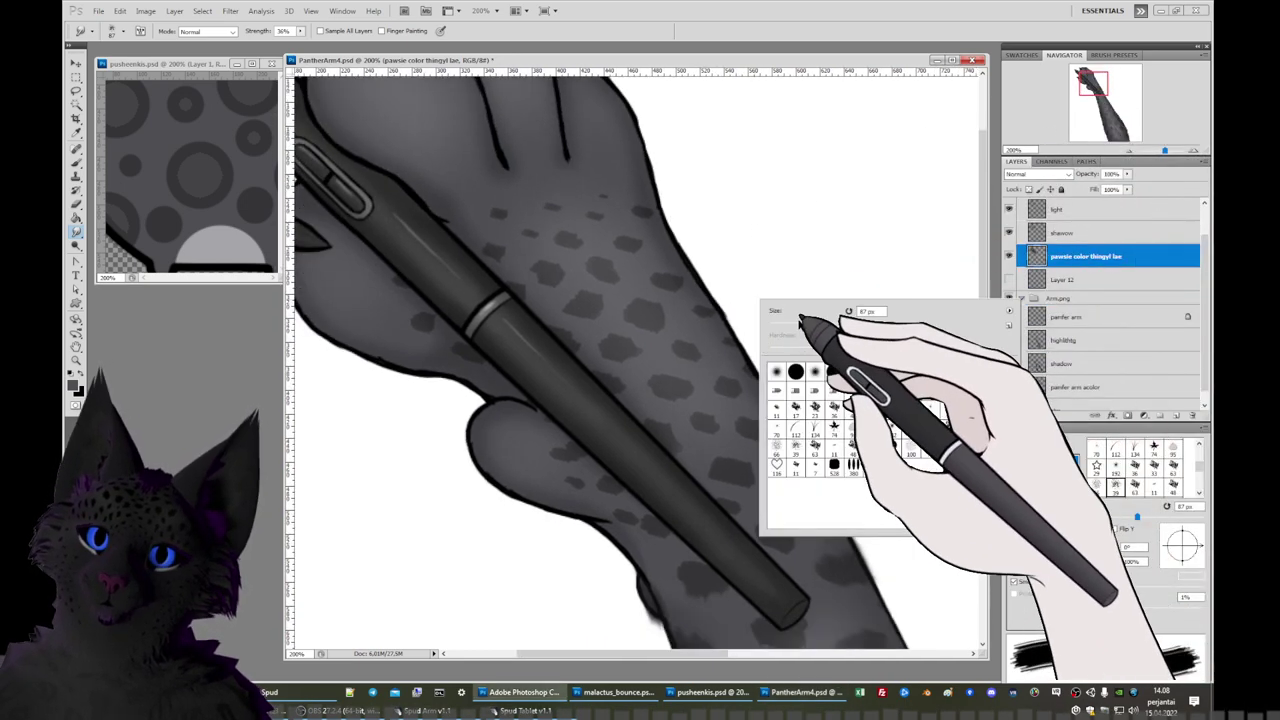
pyautogui.press('Escape')
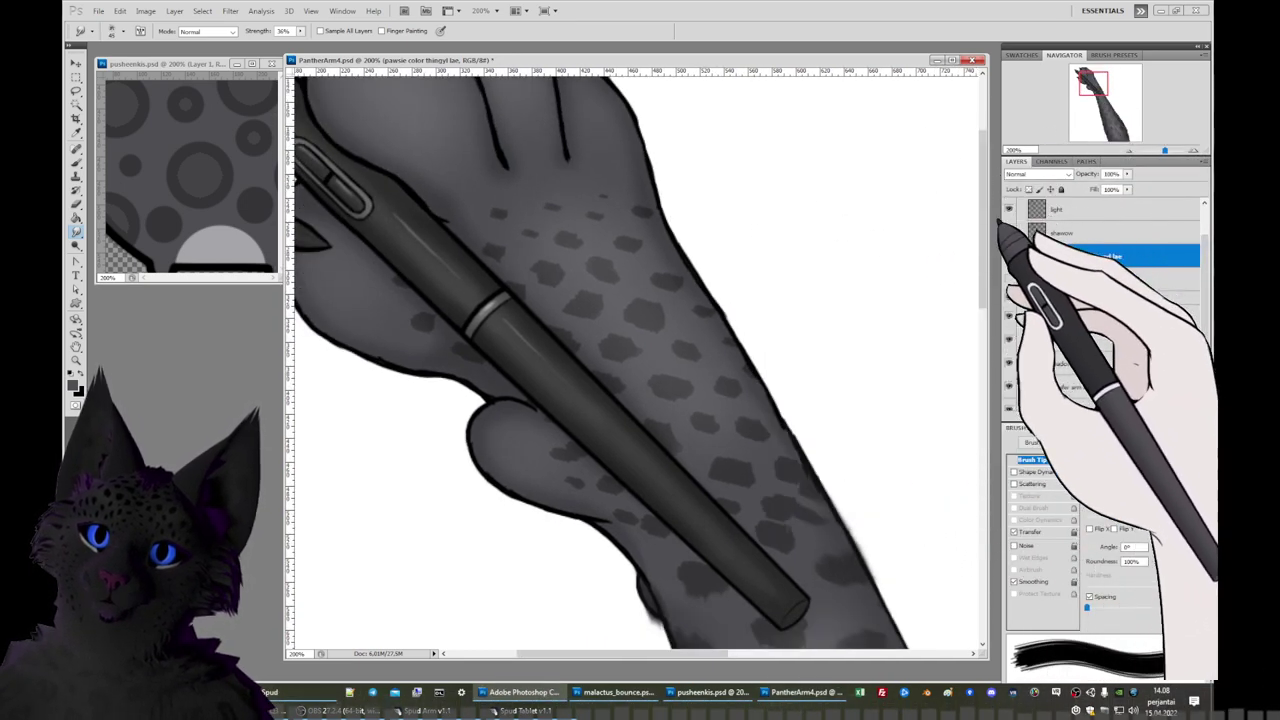
pyautogui.click(1009, 256)
pyautogui.click(1009, 256)
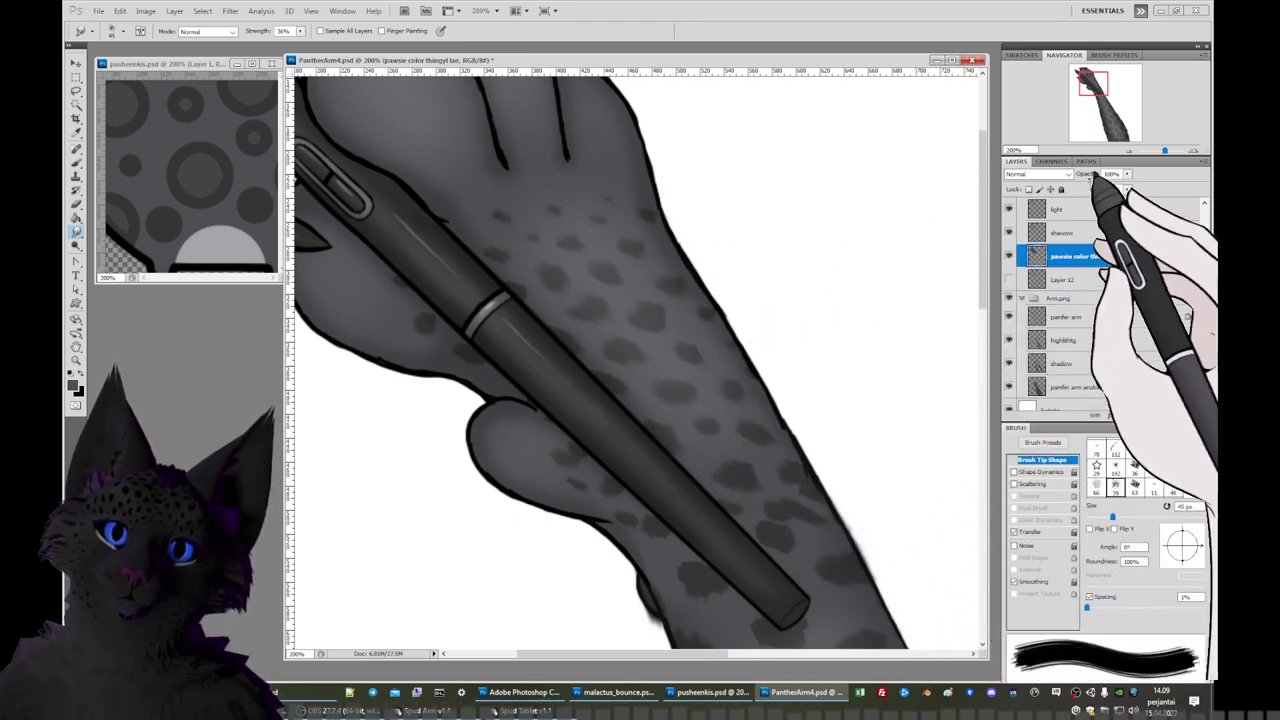
pyautogui.click(1129, 150)
pyautogui.click(1129, 150)
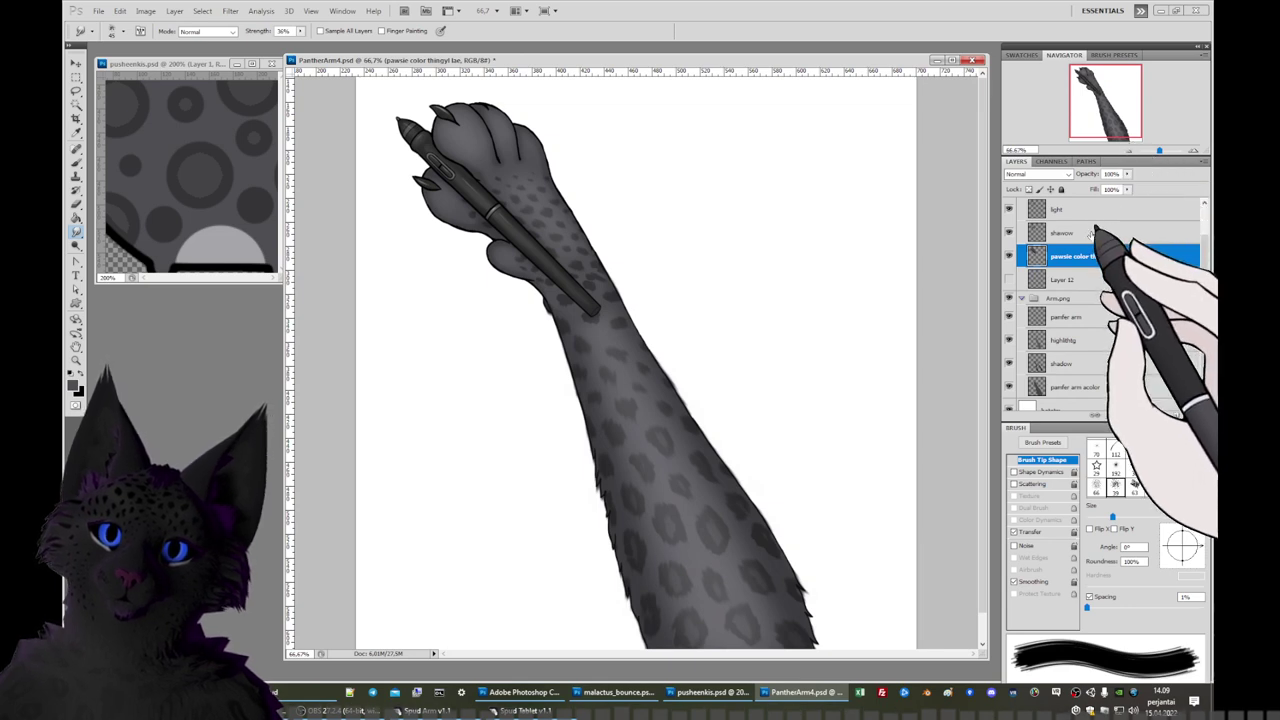
pyautogui.click(1009, 256)
pyautogui.click(1009, 256)
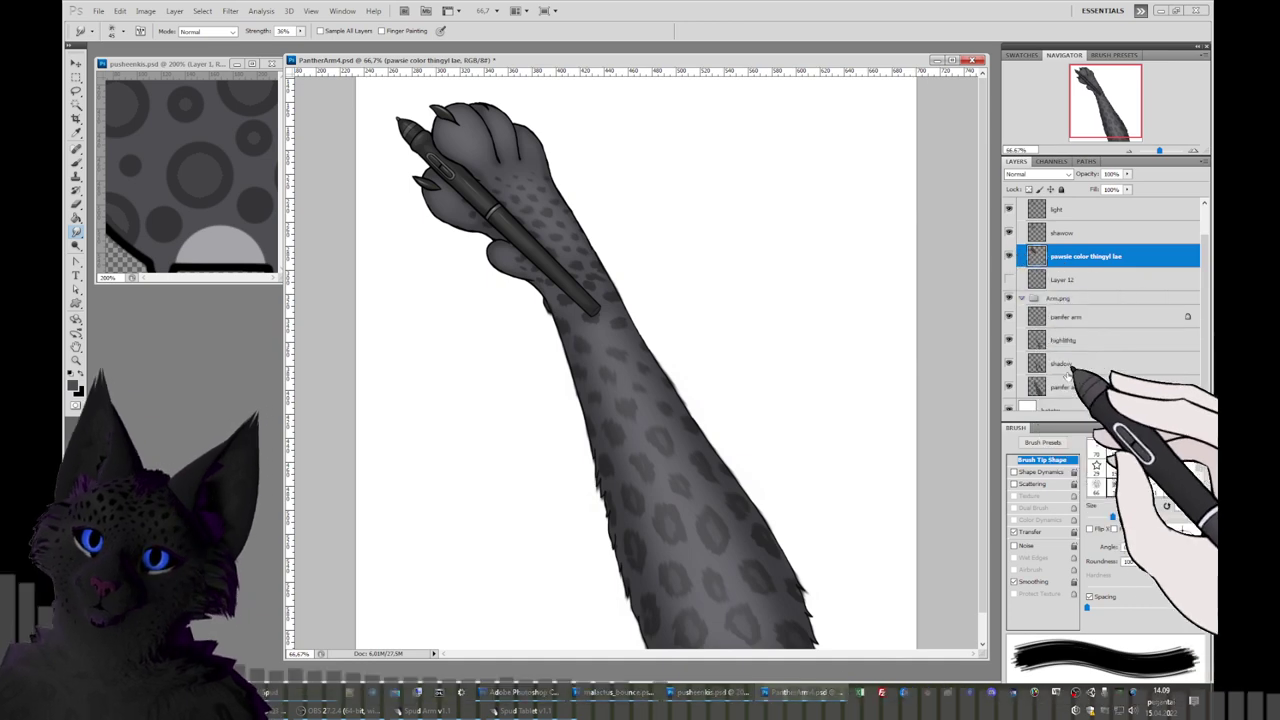
# Touch up the spots around the wrist seam with the Smudge tool on the pamfer arm acolor and pawsie color layers.
pyautogui.click(1078, 387)
pyautogui.hotkey('ctrl', '+')
pyautogui.hotkey('ctrl', '+')
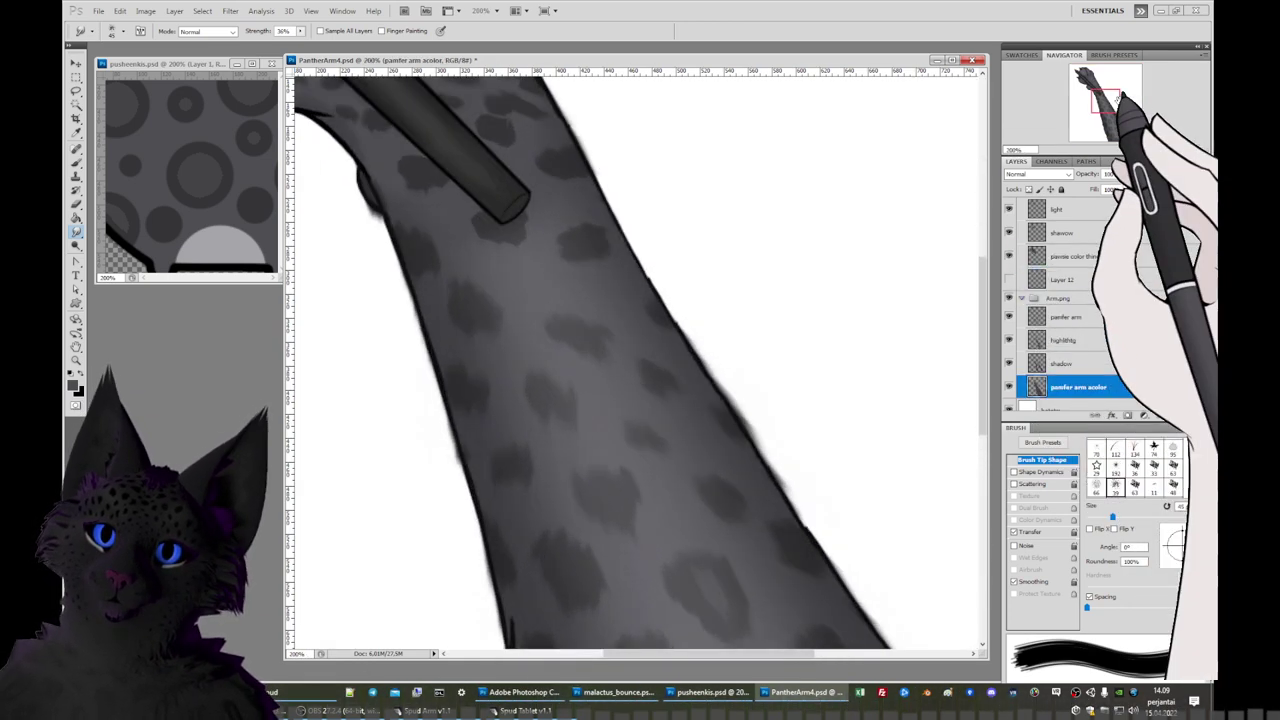
pyautogui.click(1118, 97)
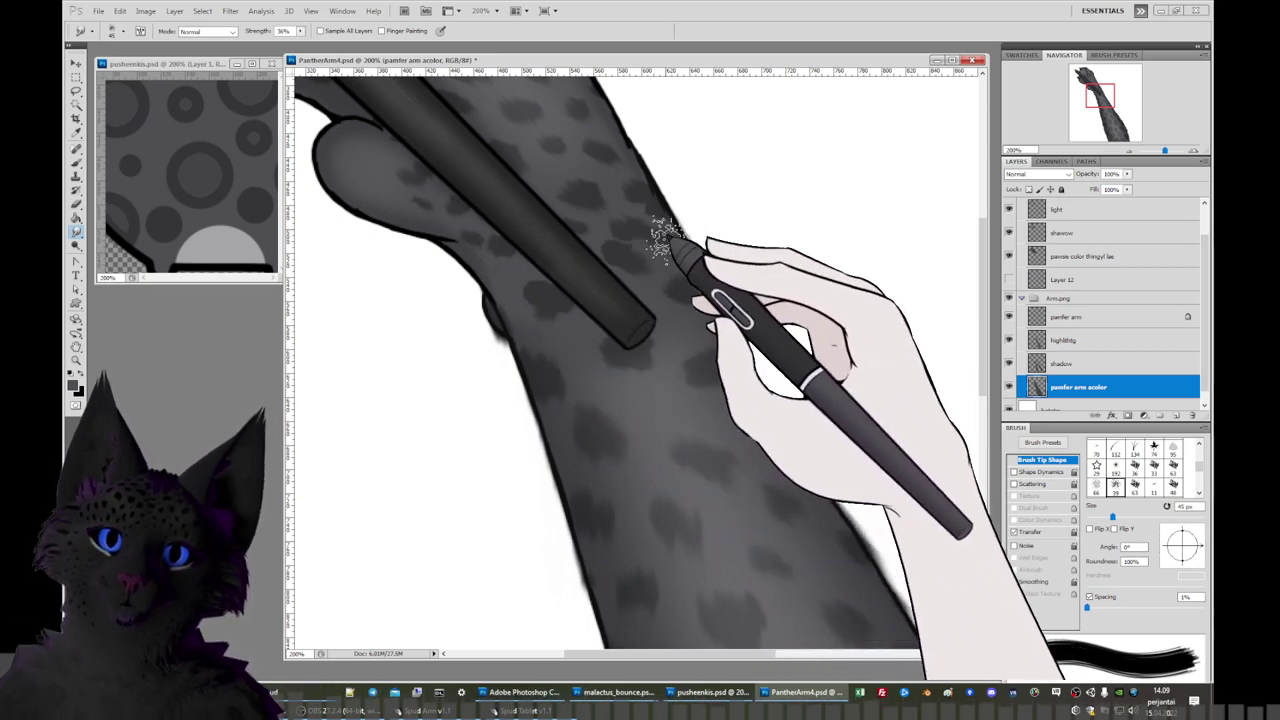
pyautogui.click(1060, 256)
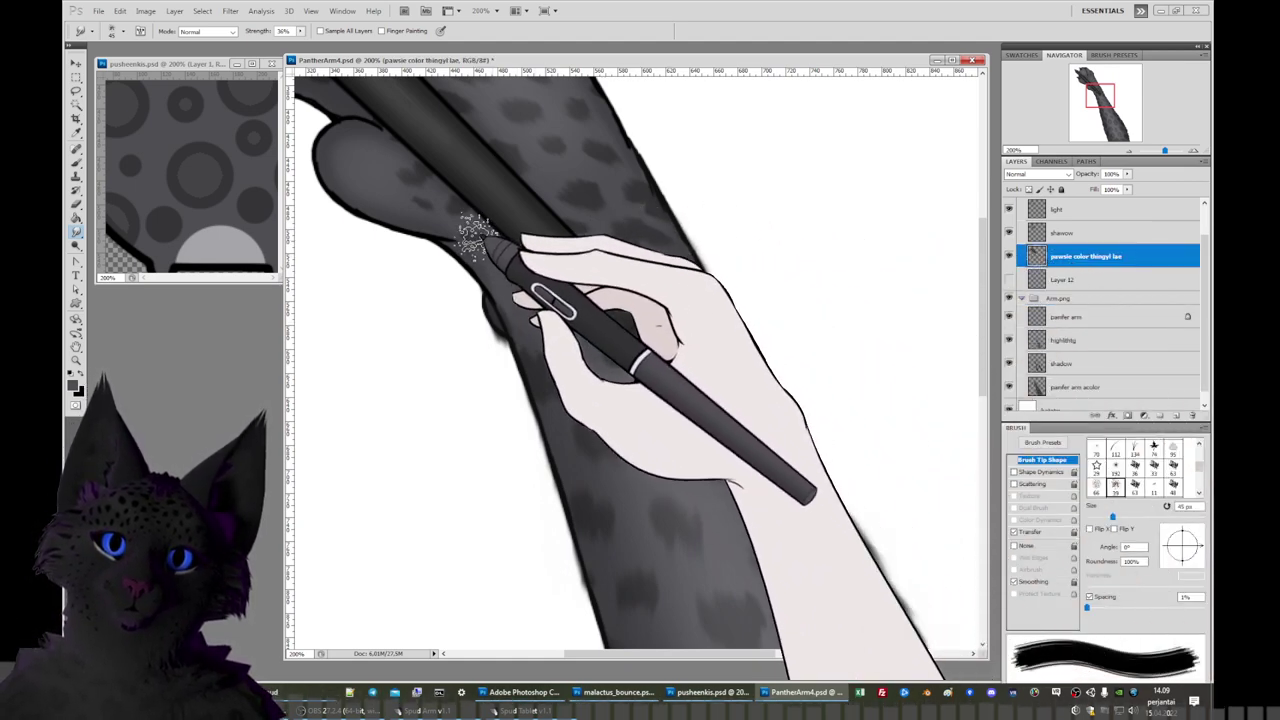
pyautogui.click(1131, 150)
pyautogui.click(1131, 150)
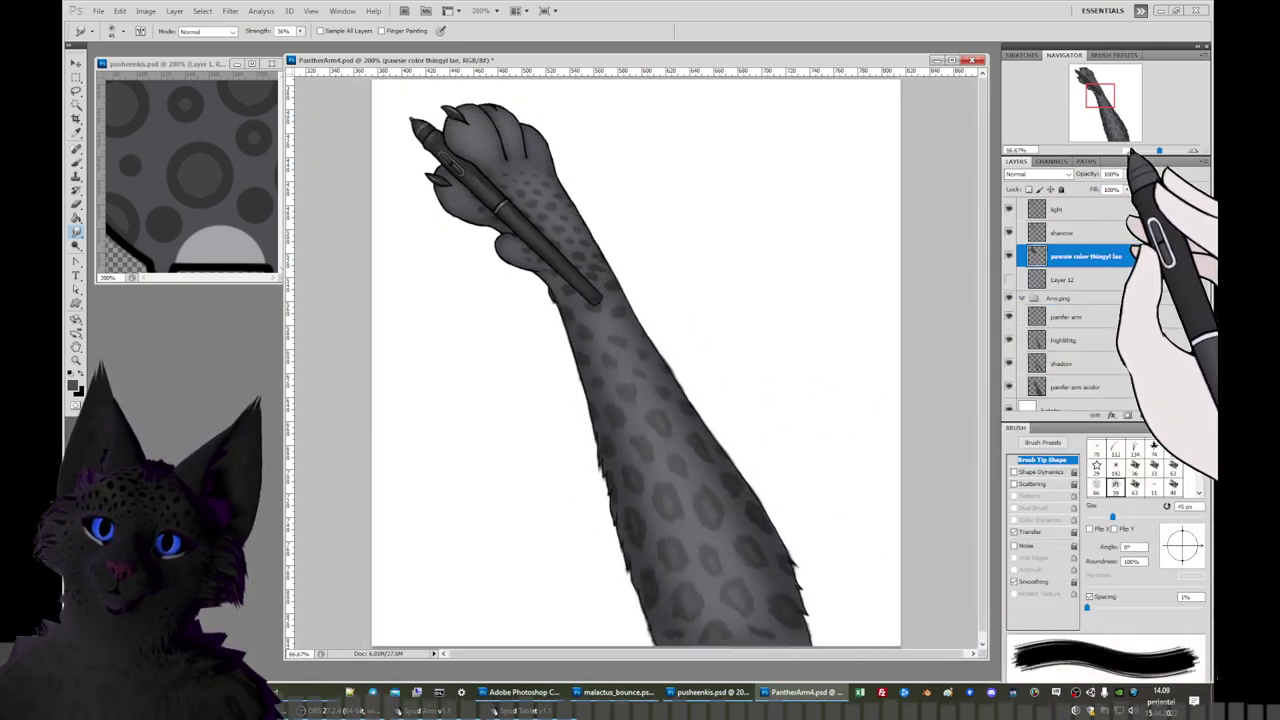
pyautogui.click(1131, 150)
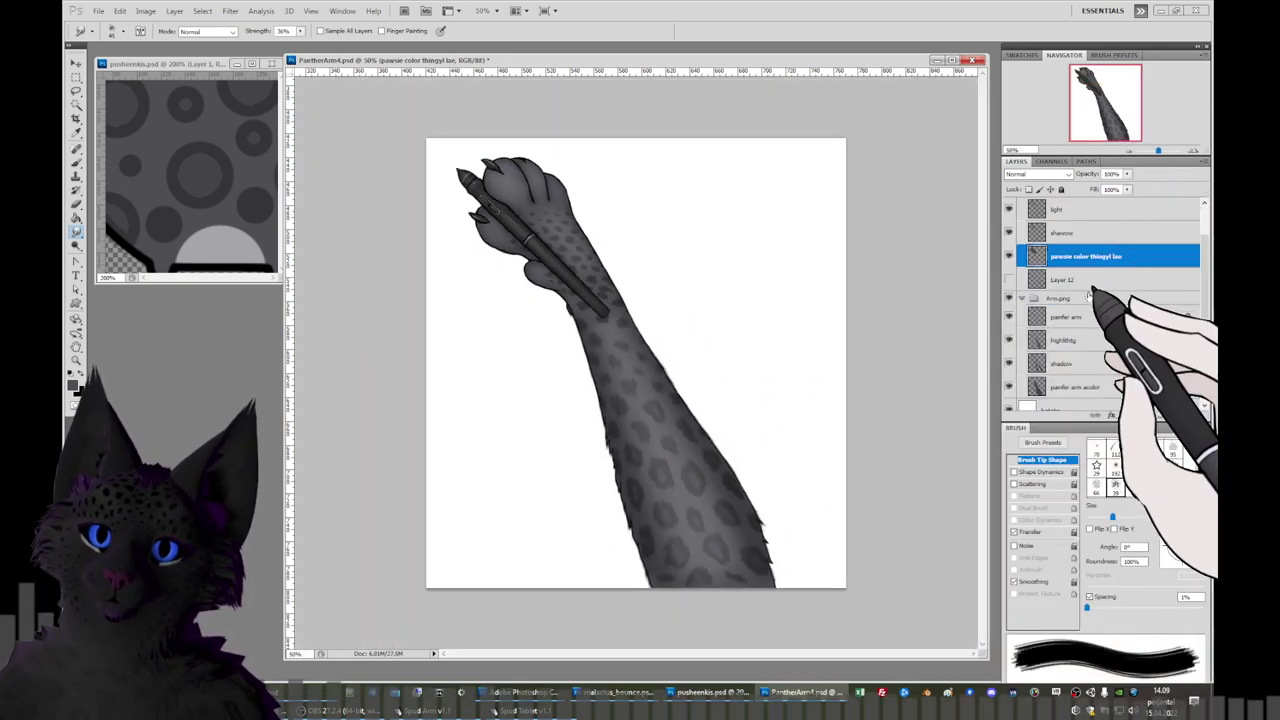
pyautogui.click(1082, 387)
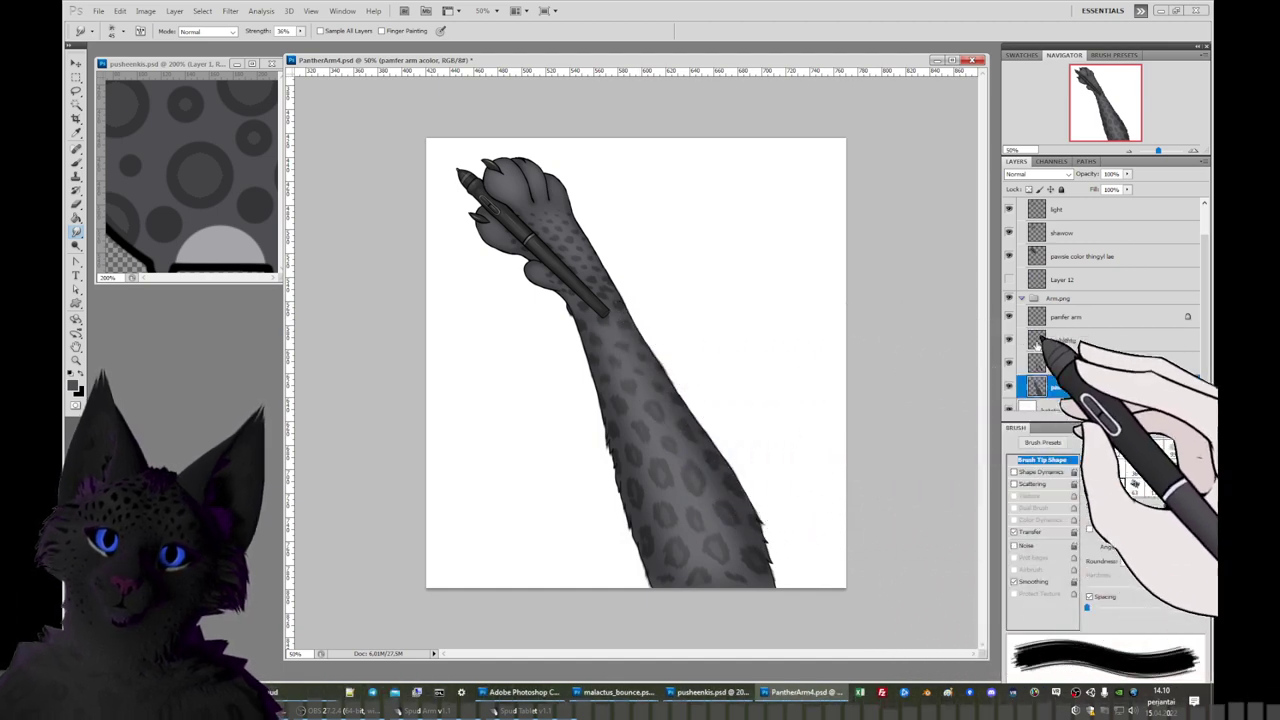
pyautogui.click(1078, 257)
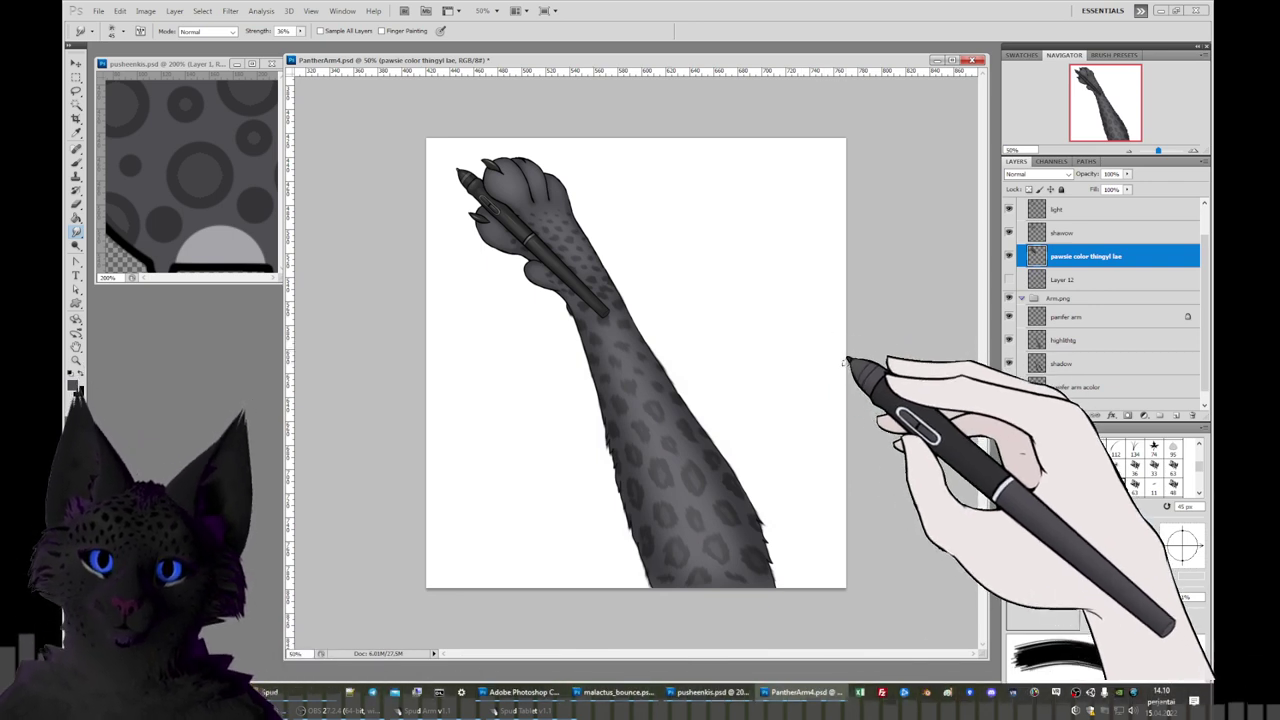
pyautogui.press('F5')
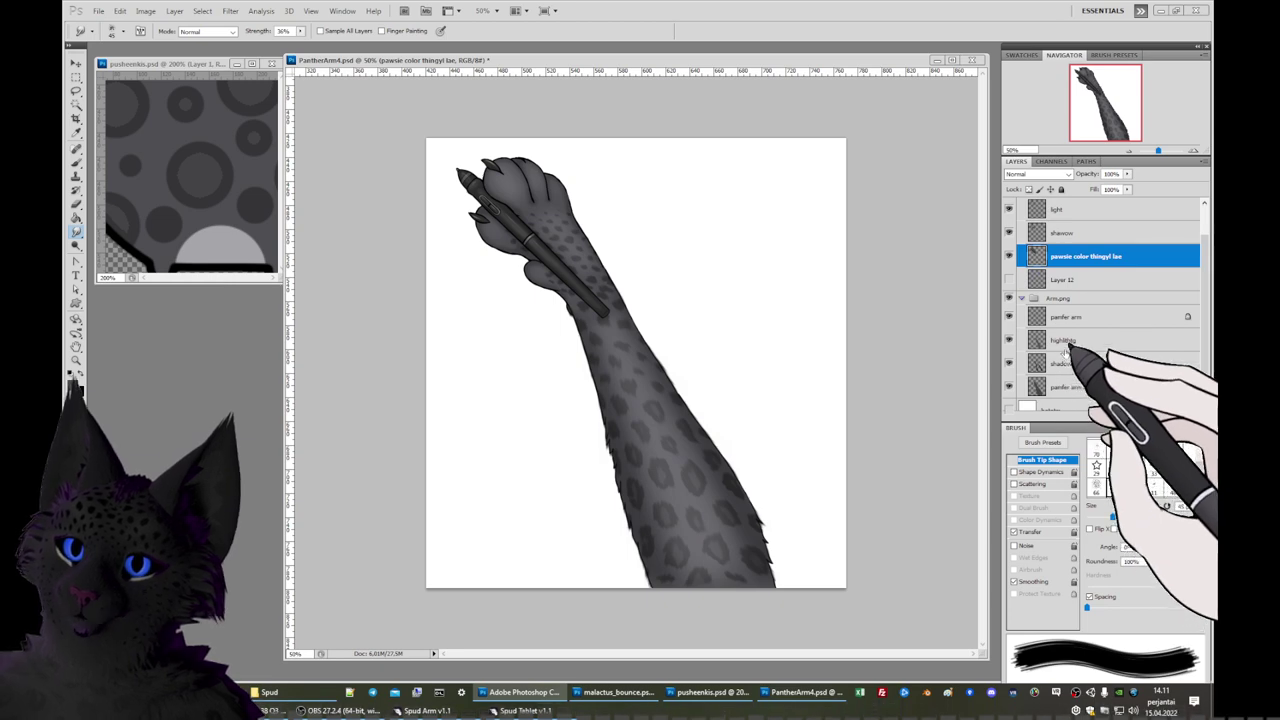
# Select the empty area around the pamfer arm outline with the Magic Wand, switch to the pamfer arm acolor layer, and deselect.
pyautogui.click(1009, 316)
pyautogui.click(1060, 316)
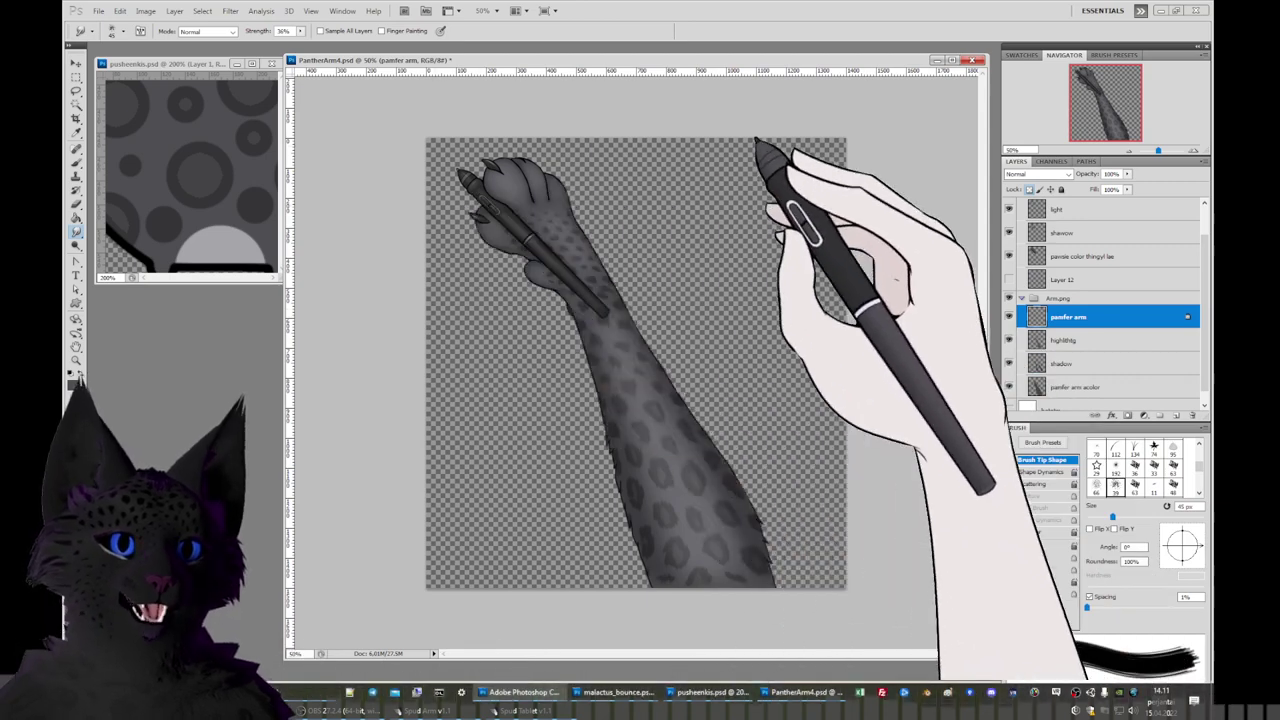
pyautogui.click(76, 104)
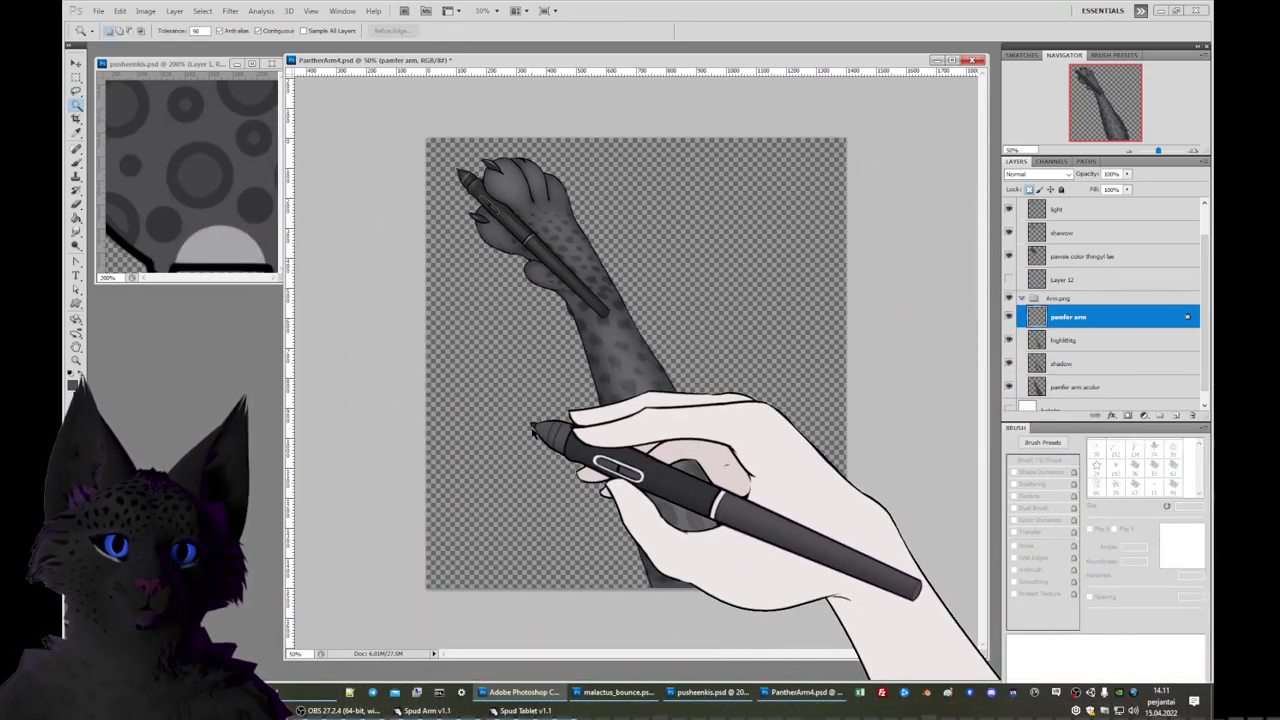
pyautogui.click(540, 400)
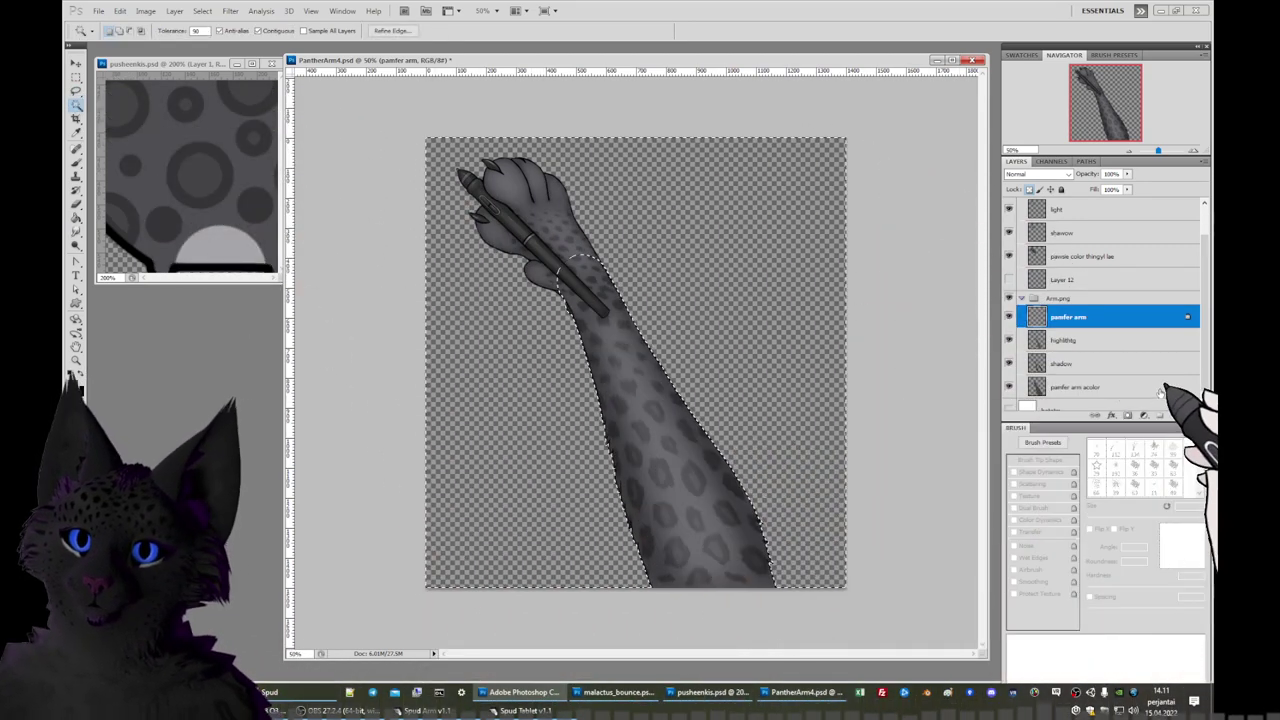
pyautogui.click(1097, 386)
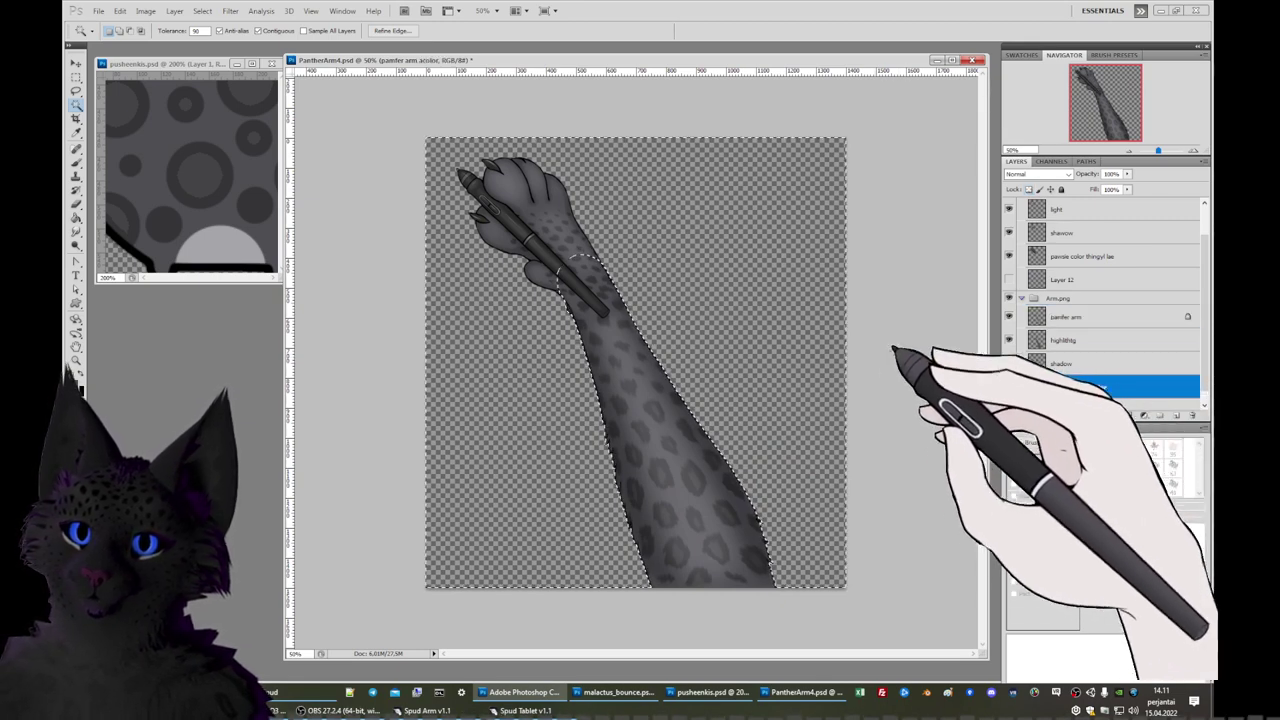
pyautogui.click(902, 347)
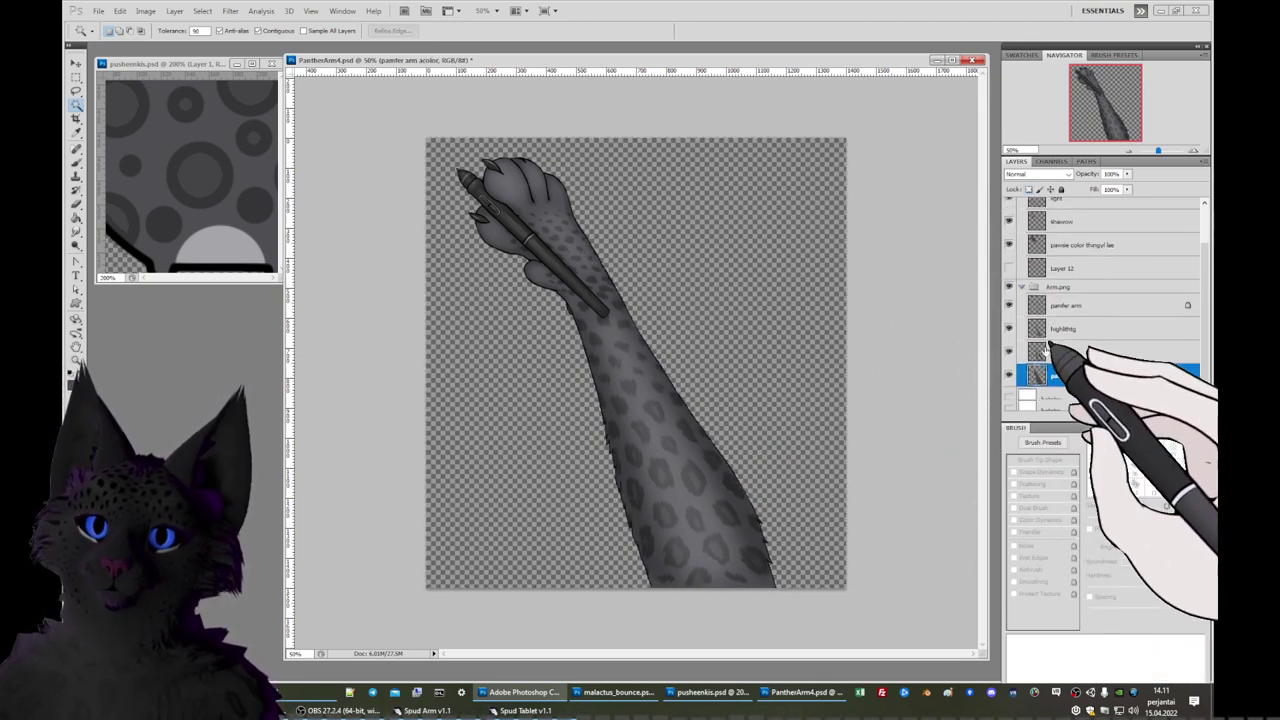
# Compare the arm against the white and transparent backgrounds by toggling the bototm layer, leaving it hidden.
pyautogui.scroll(-1, 1051, 357)
pyautogui.click(1009, 398)
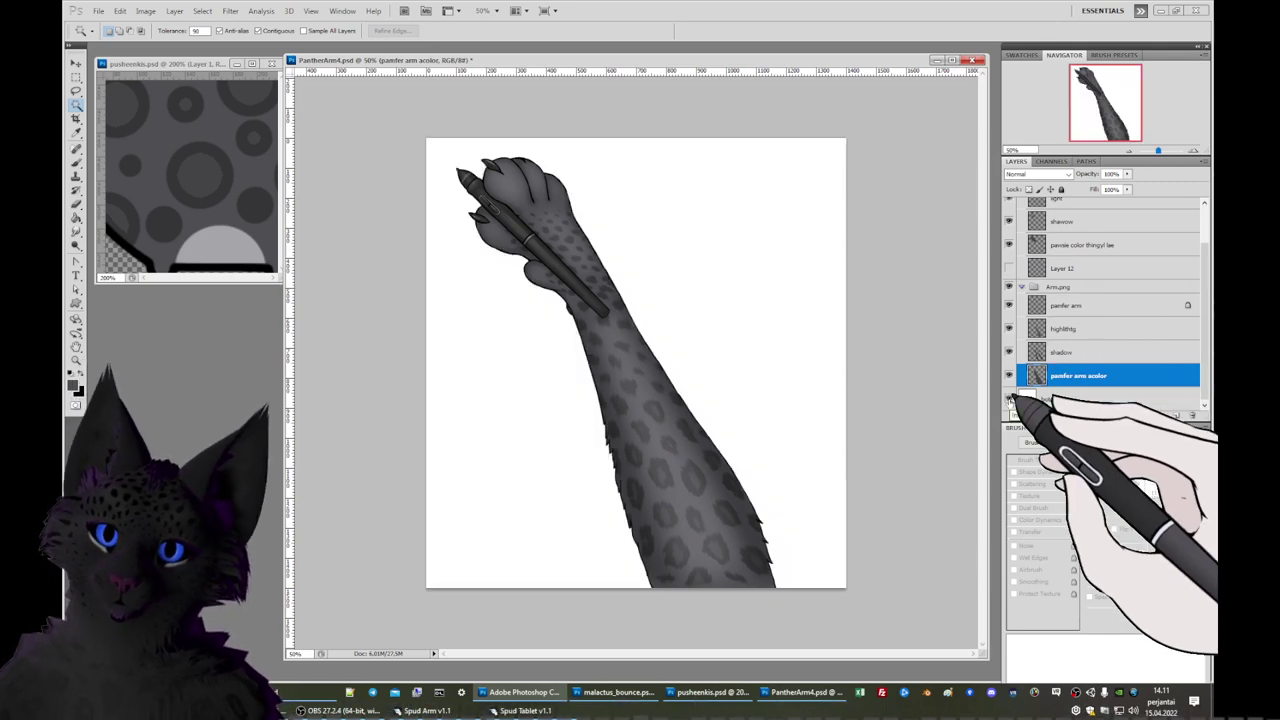
pyautogui.click(1009, 398)
pyautogui.click(1009, 398)
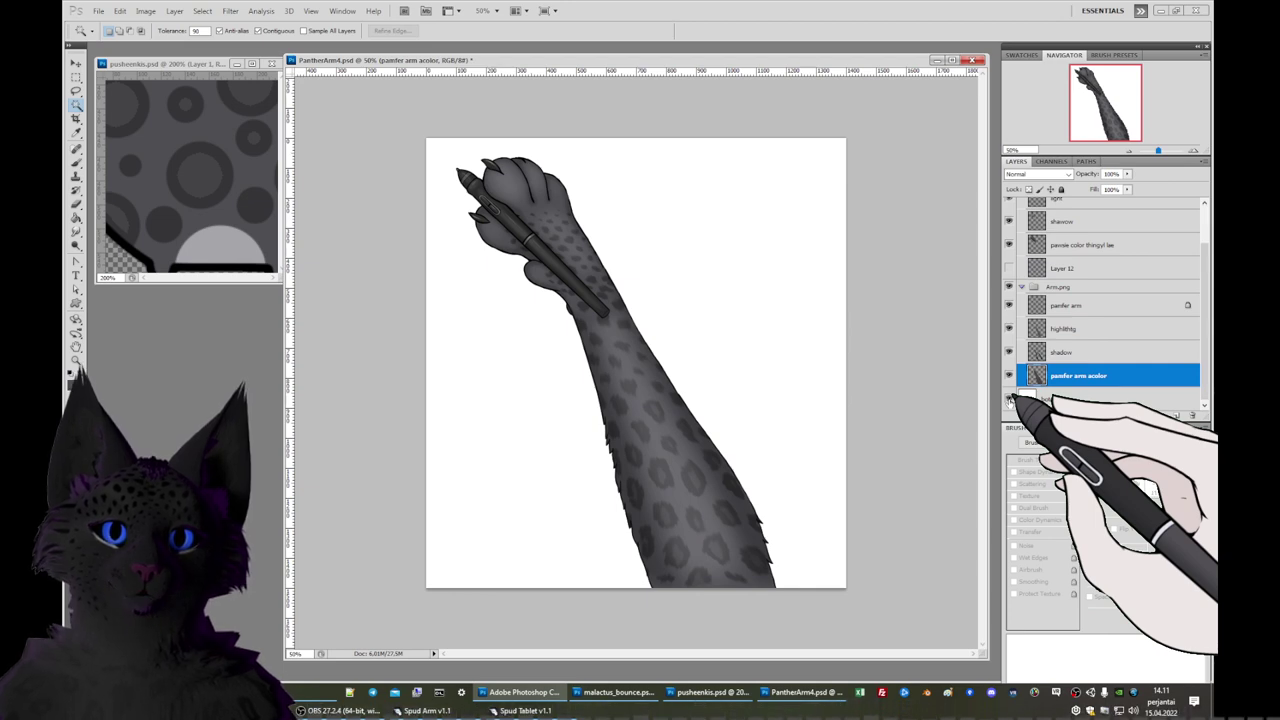
pyautogui.click(1009, 398)
pyautogui.click(1009, 398)
pyautogui.click(1009, 398)
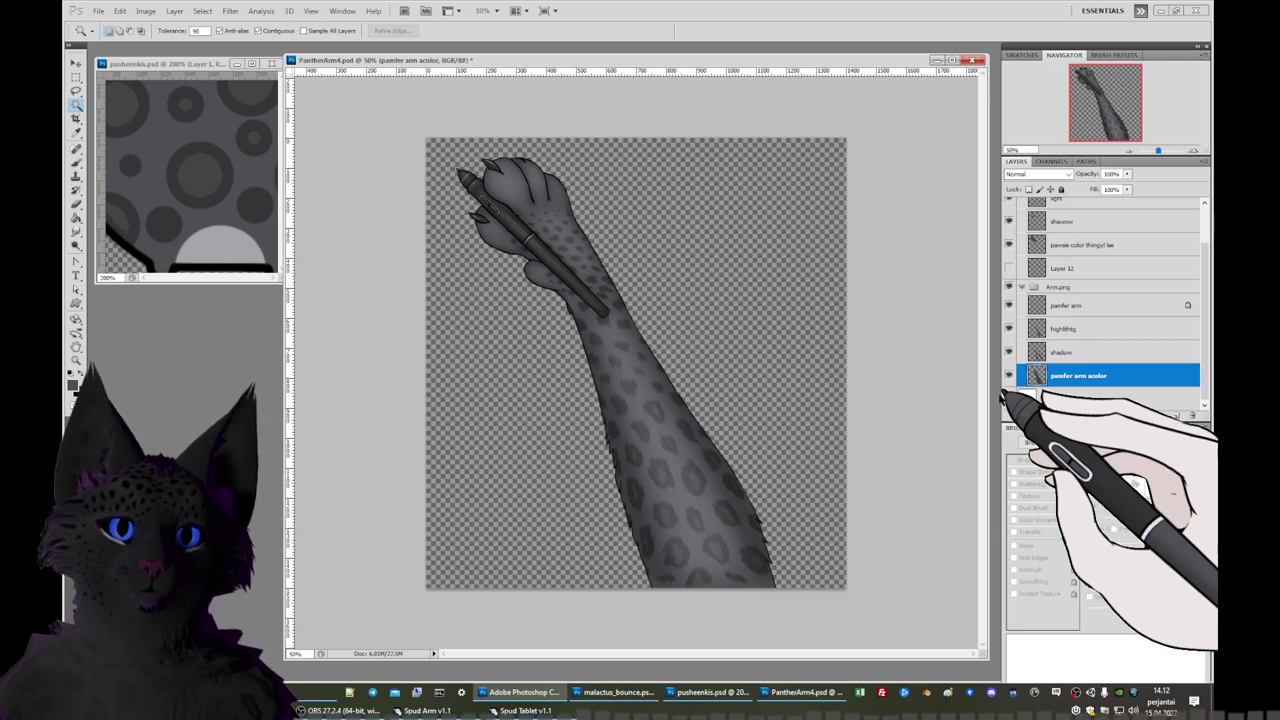
# Collapse the Arm.png and Hand.png layer groups and save PantherArm4.psd with the whole artwork fitted in view.
pyautogui.click(1040, 287)
pyautogui.hotkey('ctrl', '0')
pyautogui.click(1021, 204)
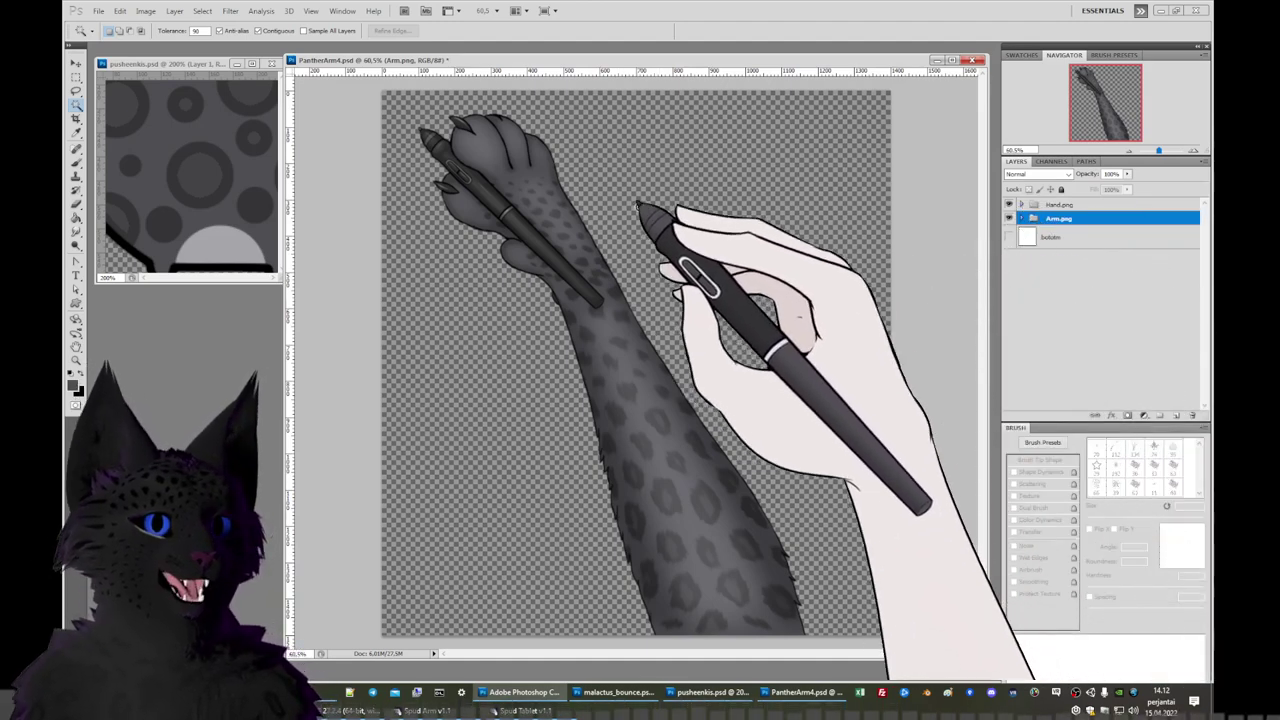
pyautogui.click(99, 10)
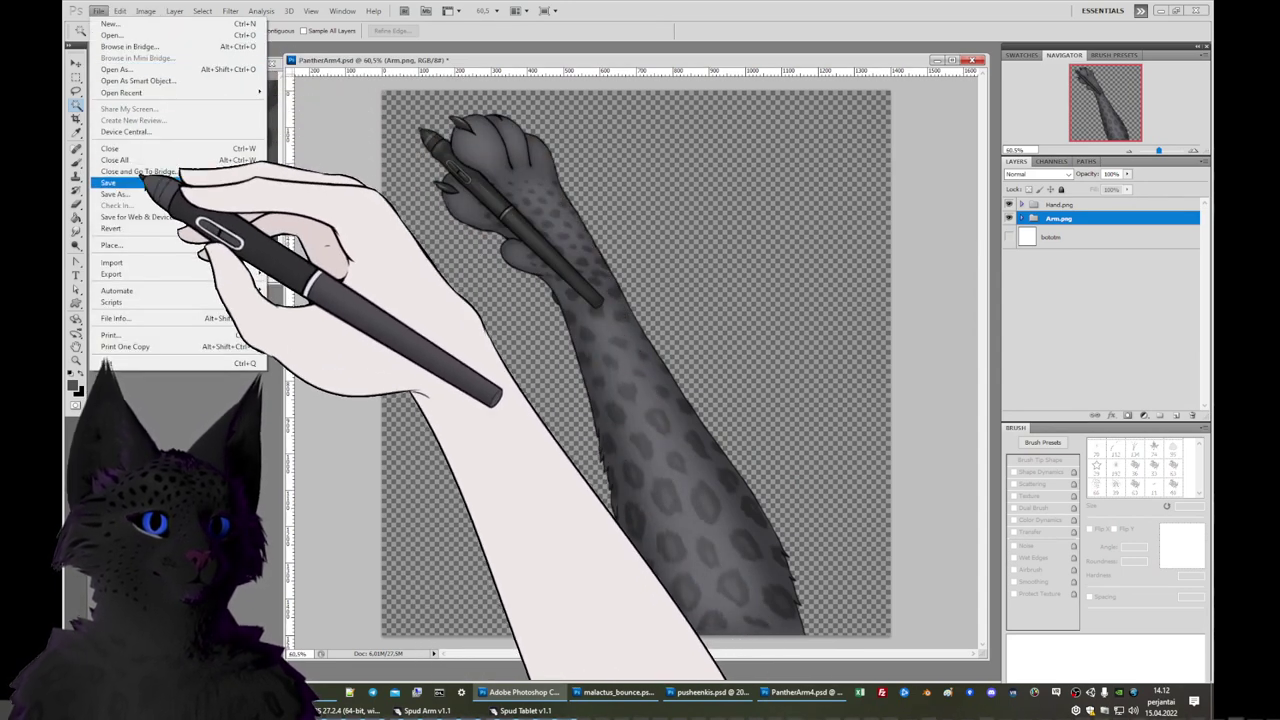
pyautogui.click(140, 183)
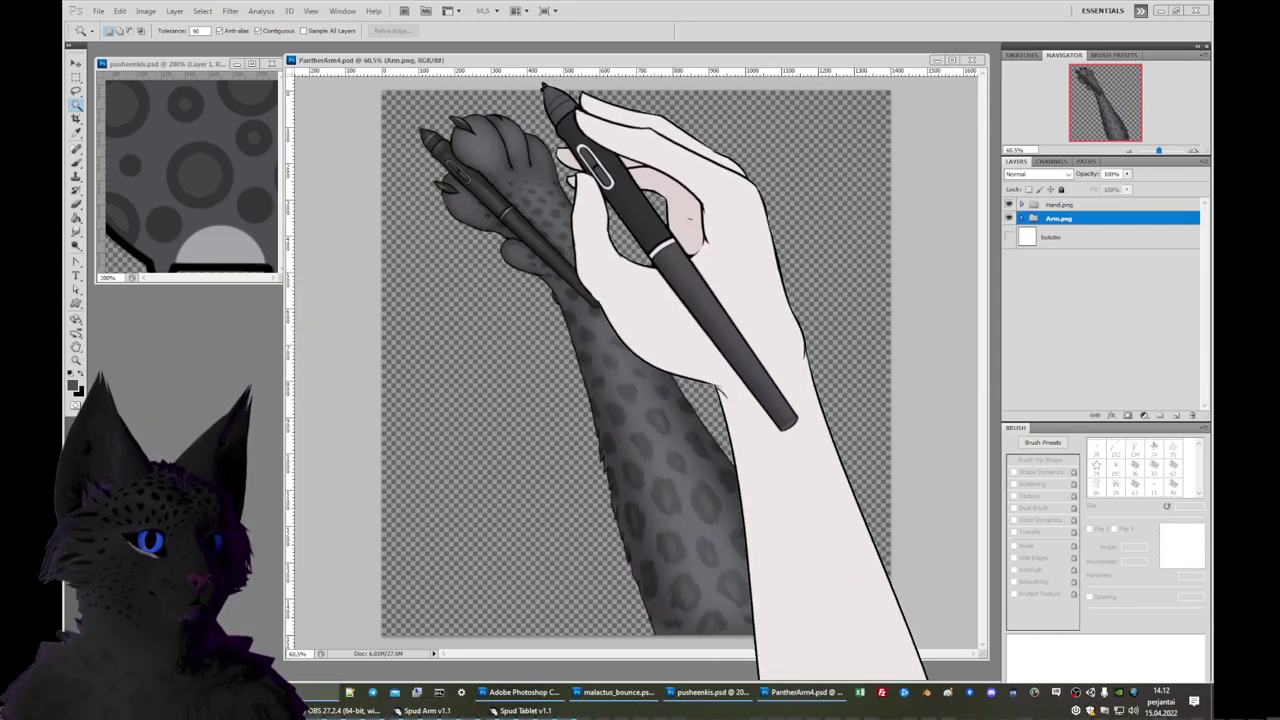
# Toggle the visibility of the Hand.png and Arm.png groups to check the paw and arm parts separately.
pyautogui.click(1009, 204)
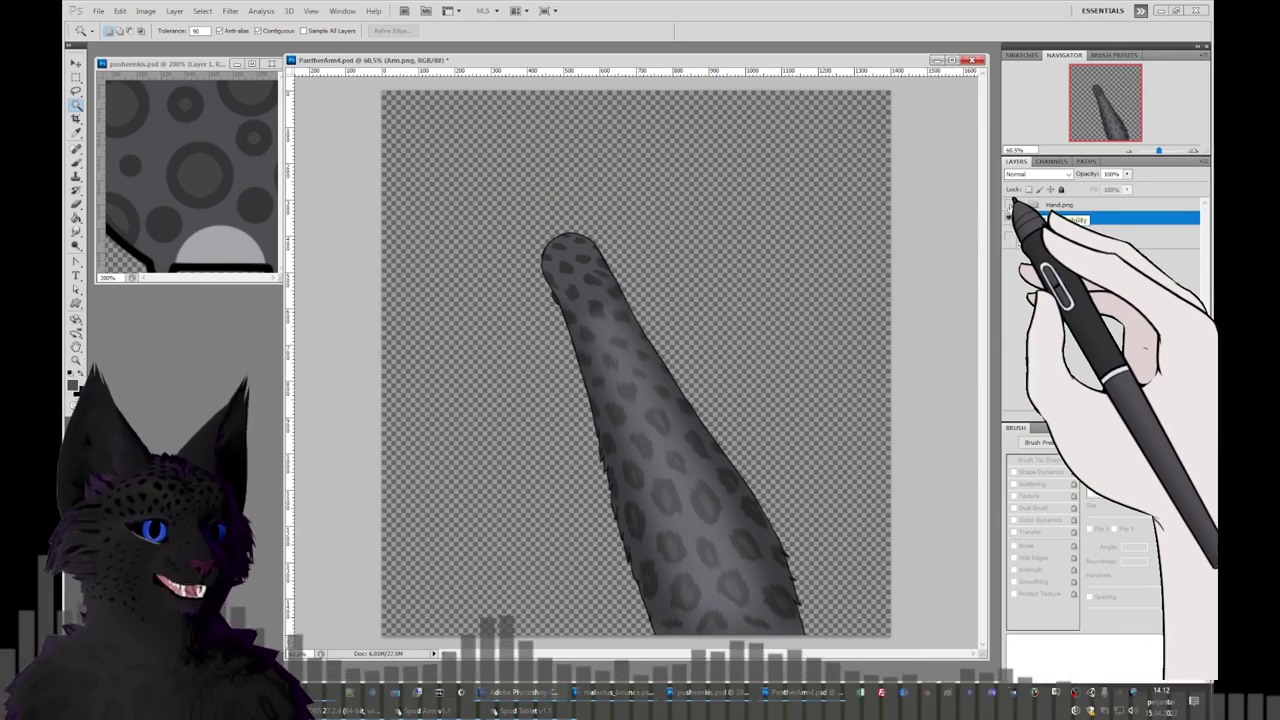
pyautogui.click(1009, 204)
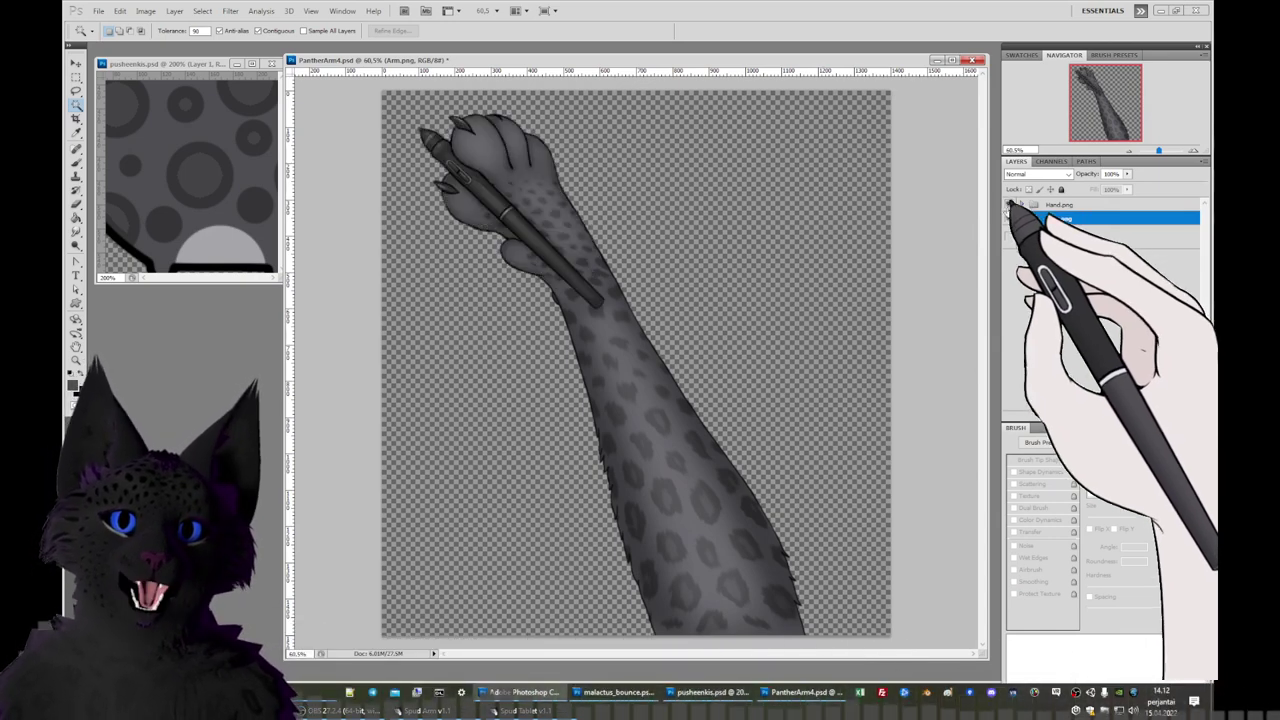
pyautogui.click(1009, 218)
pyautogui.click(1009, 218)
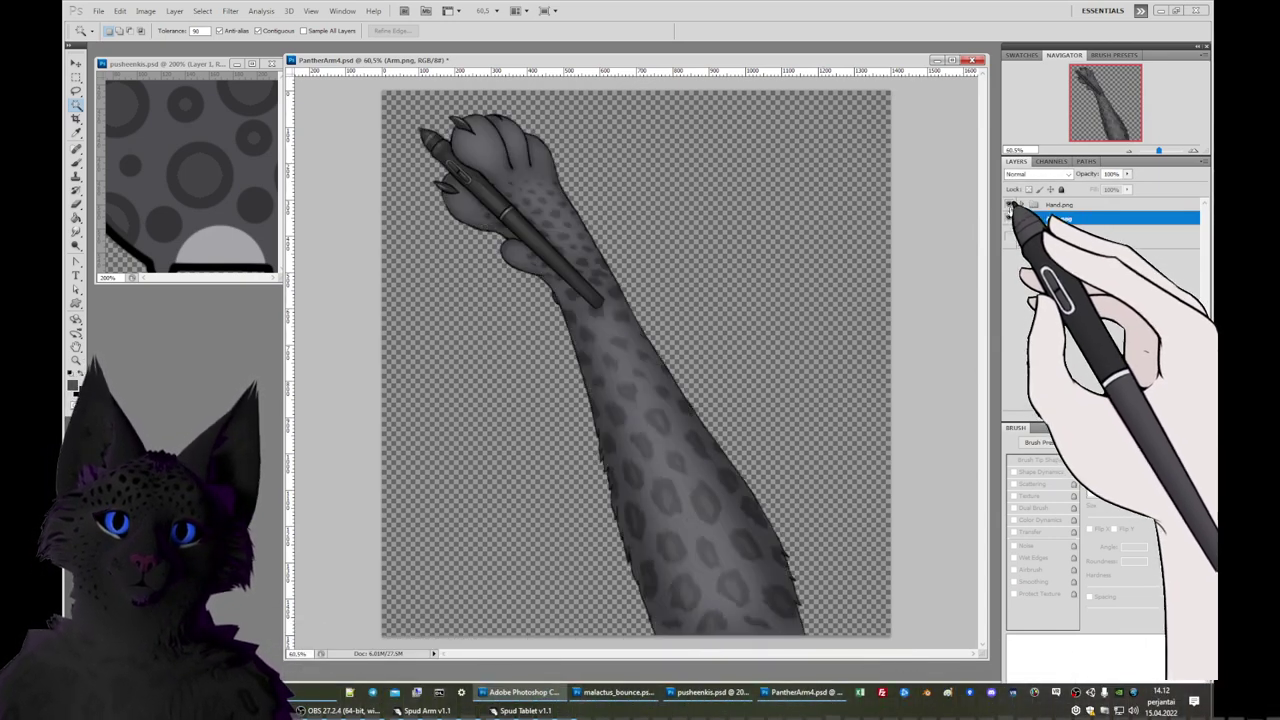
# Hide the Hand.png group and save the arm alone as a PNG copy named Arm.png, replacing the existing file.
pyautogui.click(1009, 204)
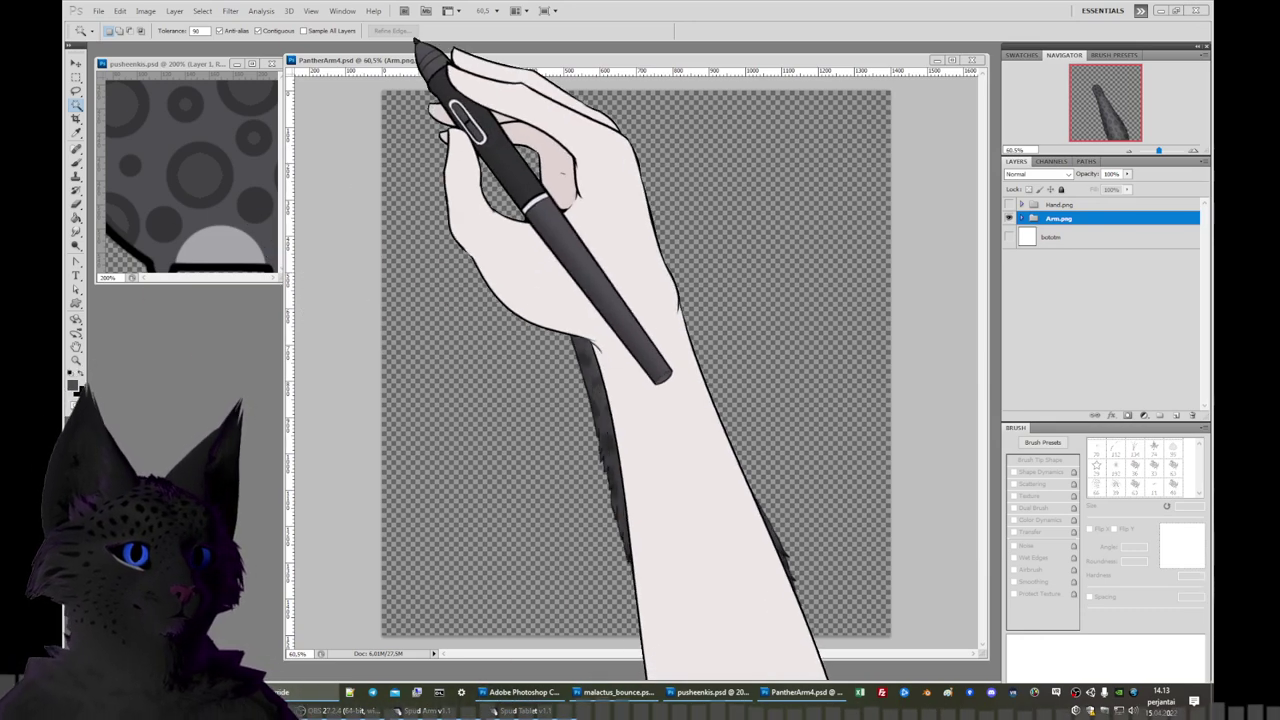
pyautogui.click(354, 57)
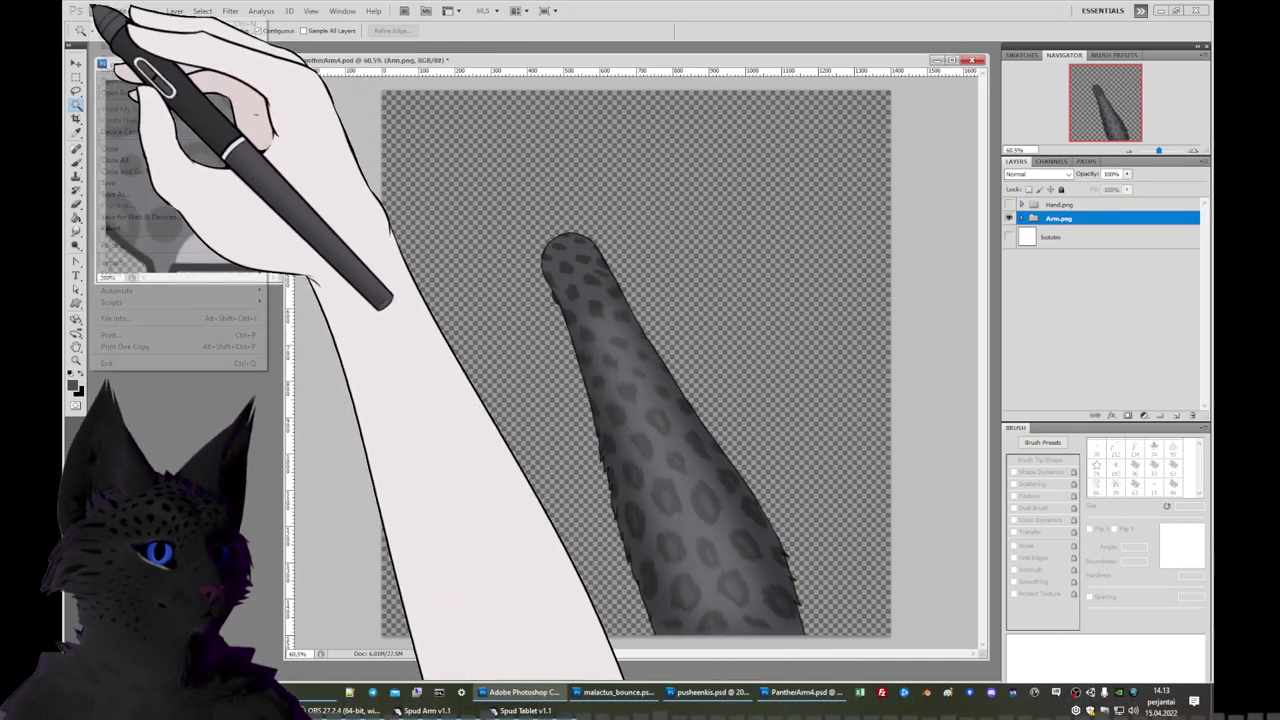
pyautogui.click(99, 10)
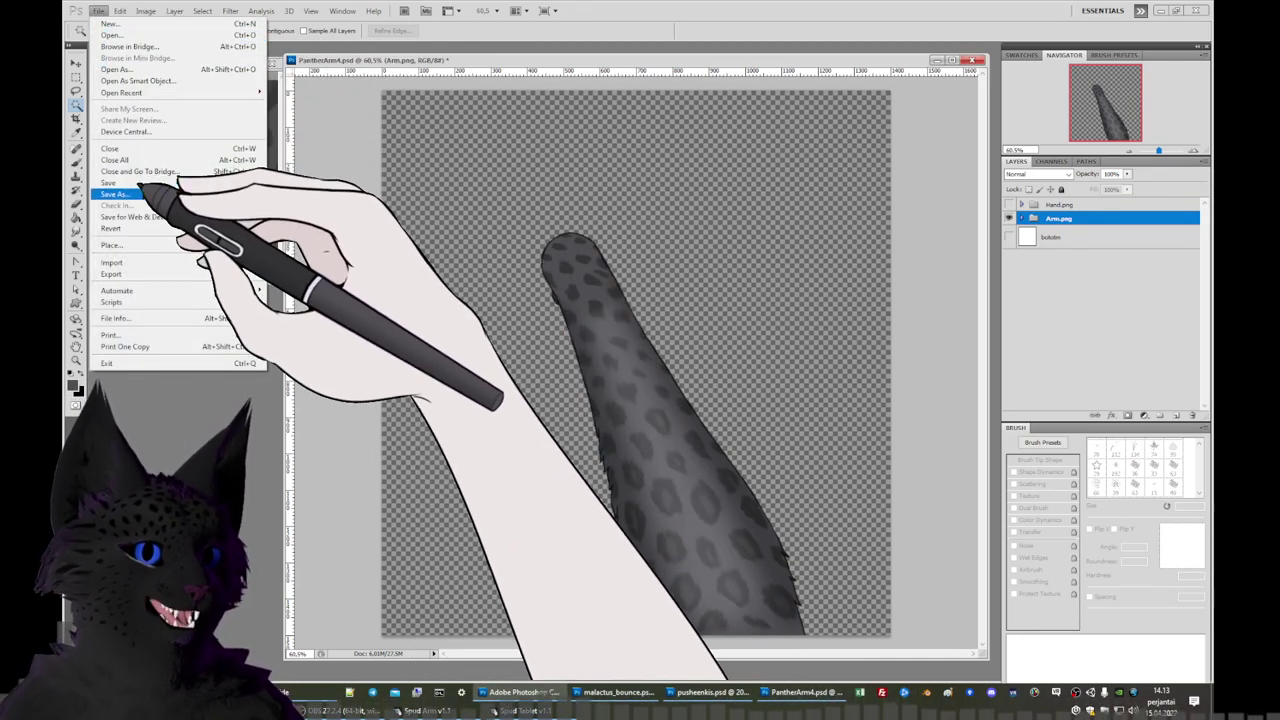
pyautogui.click(140, 192)
pyautogui.press('Escape')
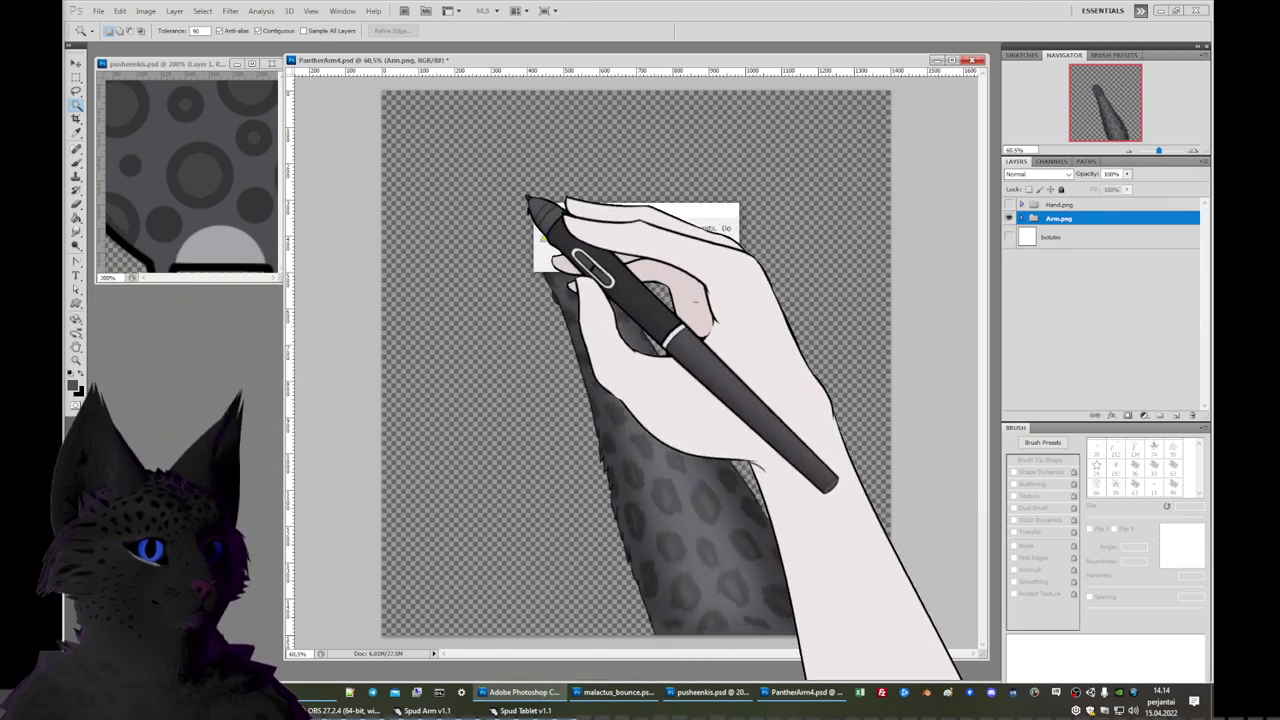
pyautogui.click(600, 258)
pyautogui.click(670, 232)
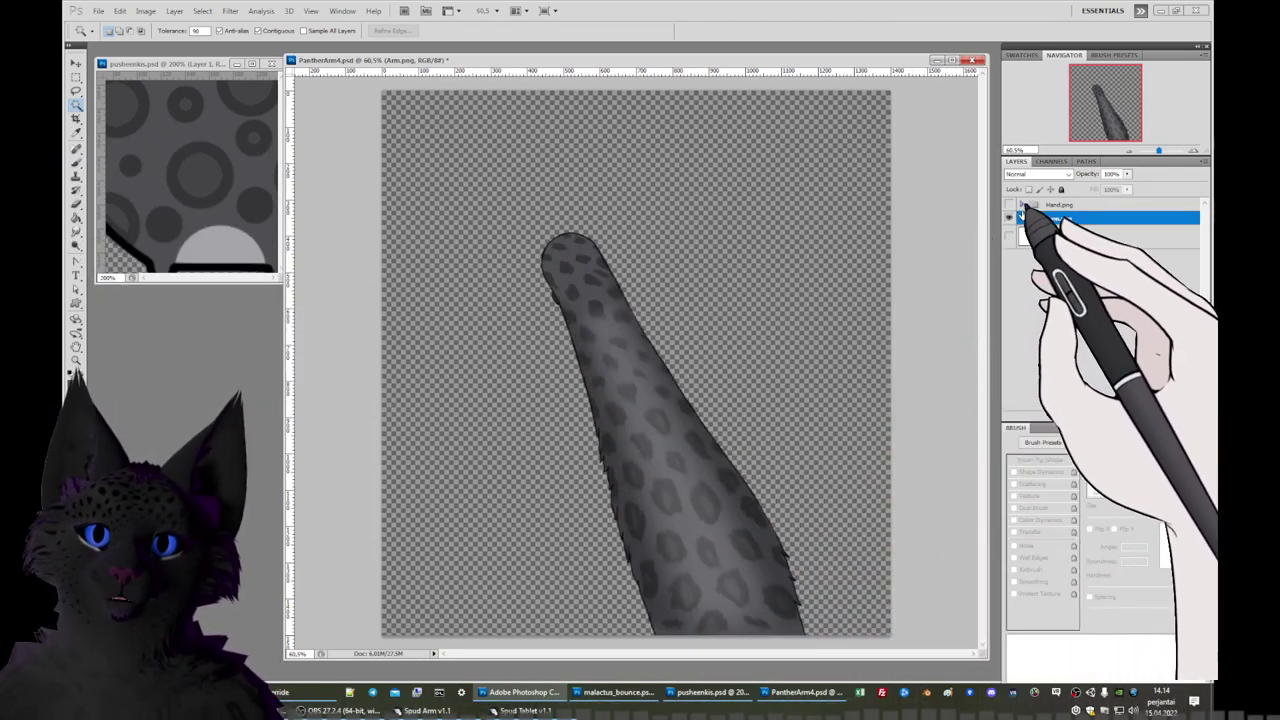
# Save only the Hand.png group as Hand.png in G:\Spud\Override, replacing the existing file, and show the Arm.png group again.
pyautogui.click(1009, 205)
pyautogui.click(1009, 218)
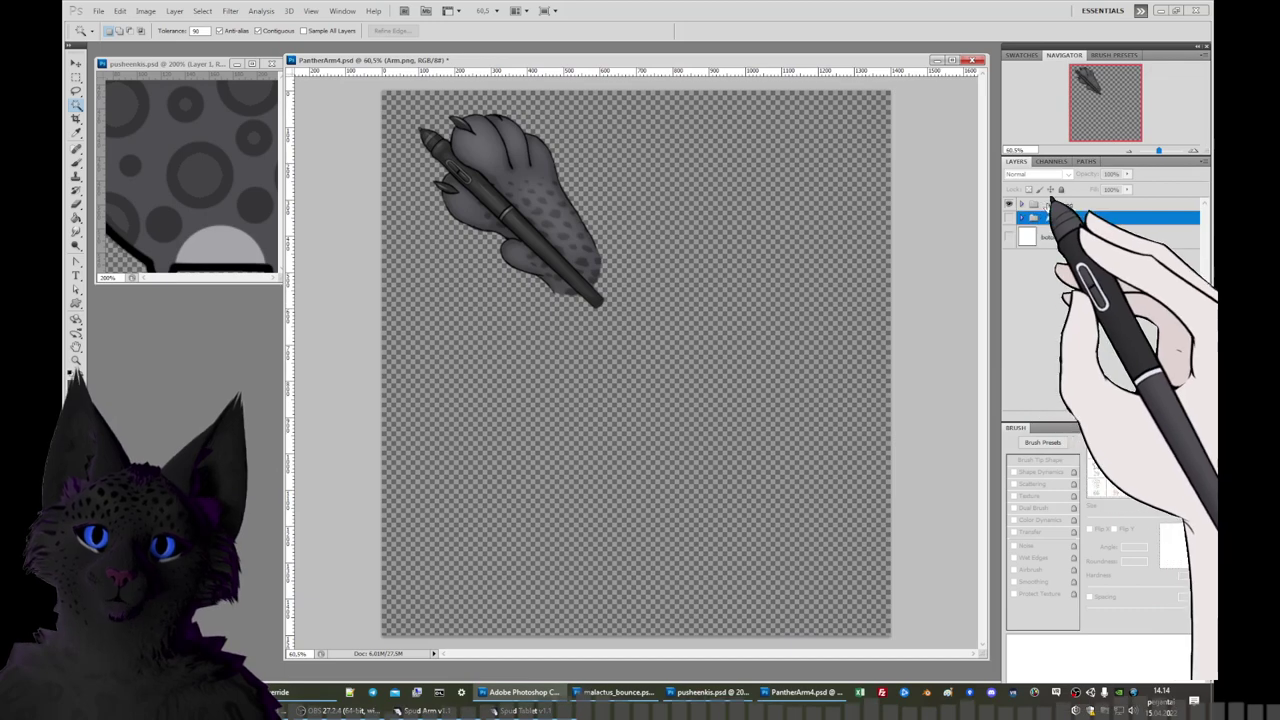
pyautogui.click(1050, 205)
pyautogui.click(99, 11)
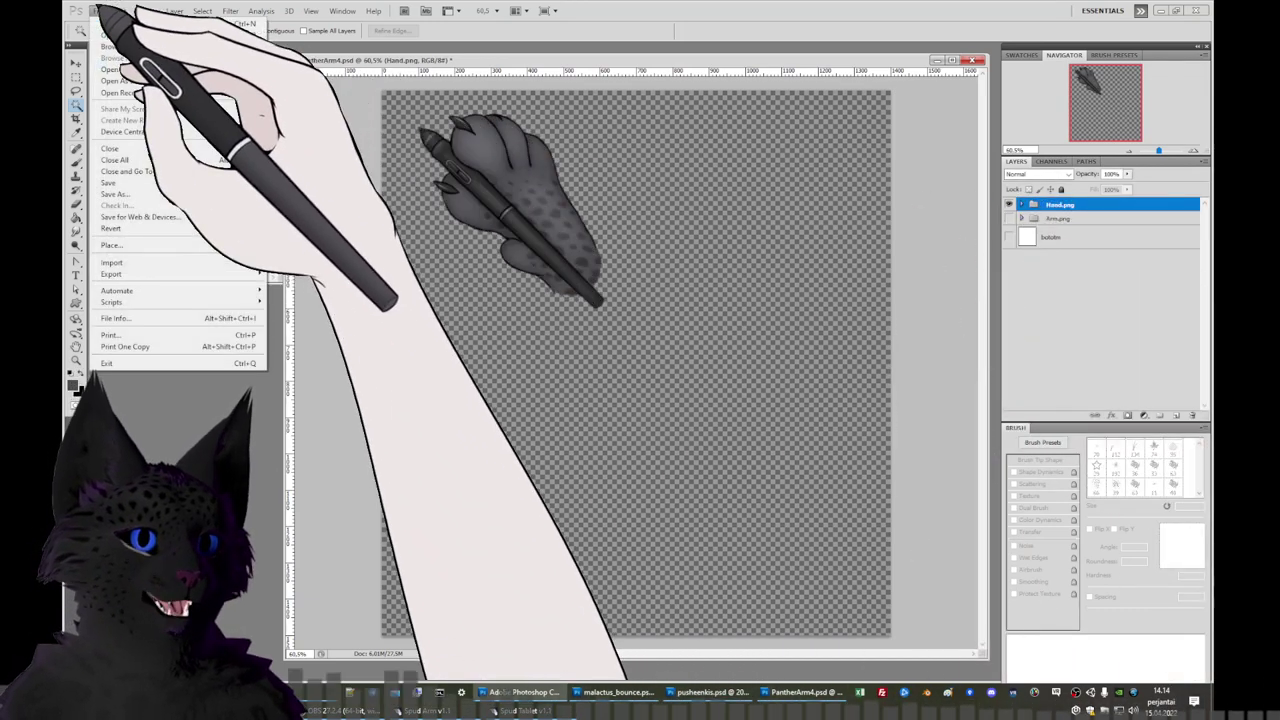
pyautogui.press('Escape')
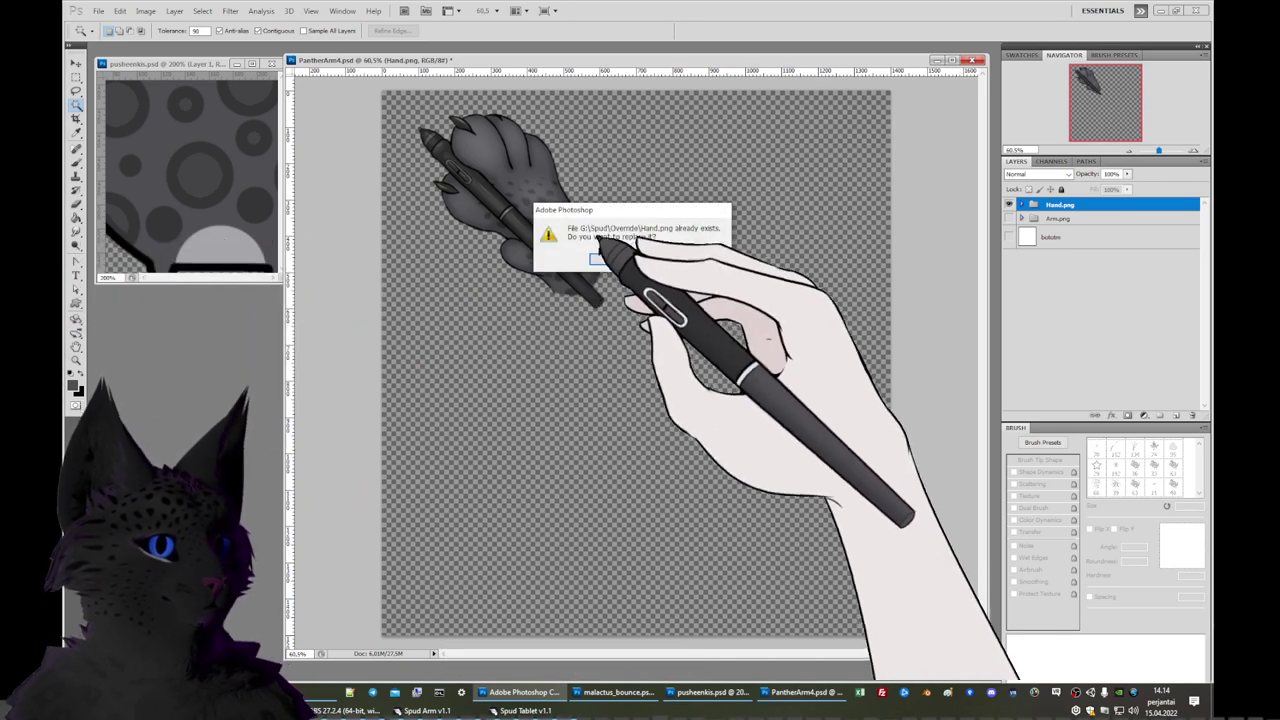
pyautogui.click(615, 259)
pyautogui.click(674, 230)
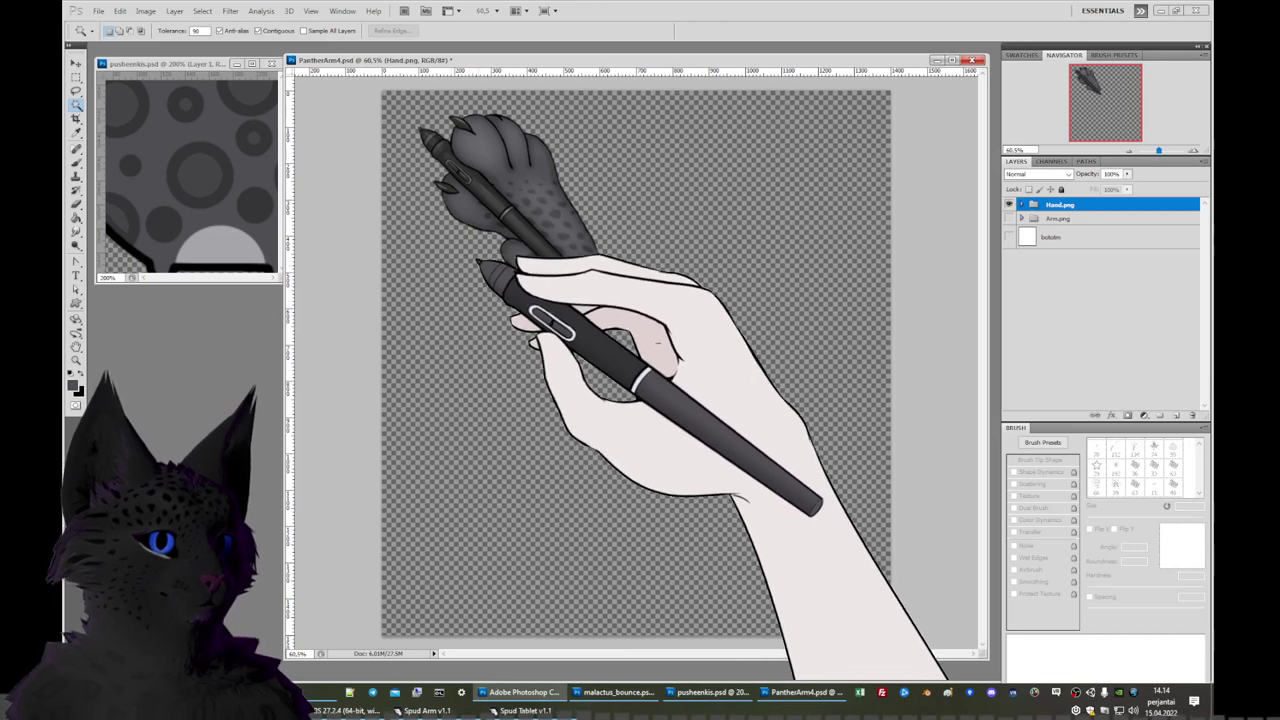
pyautogui.click(1010, 217)
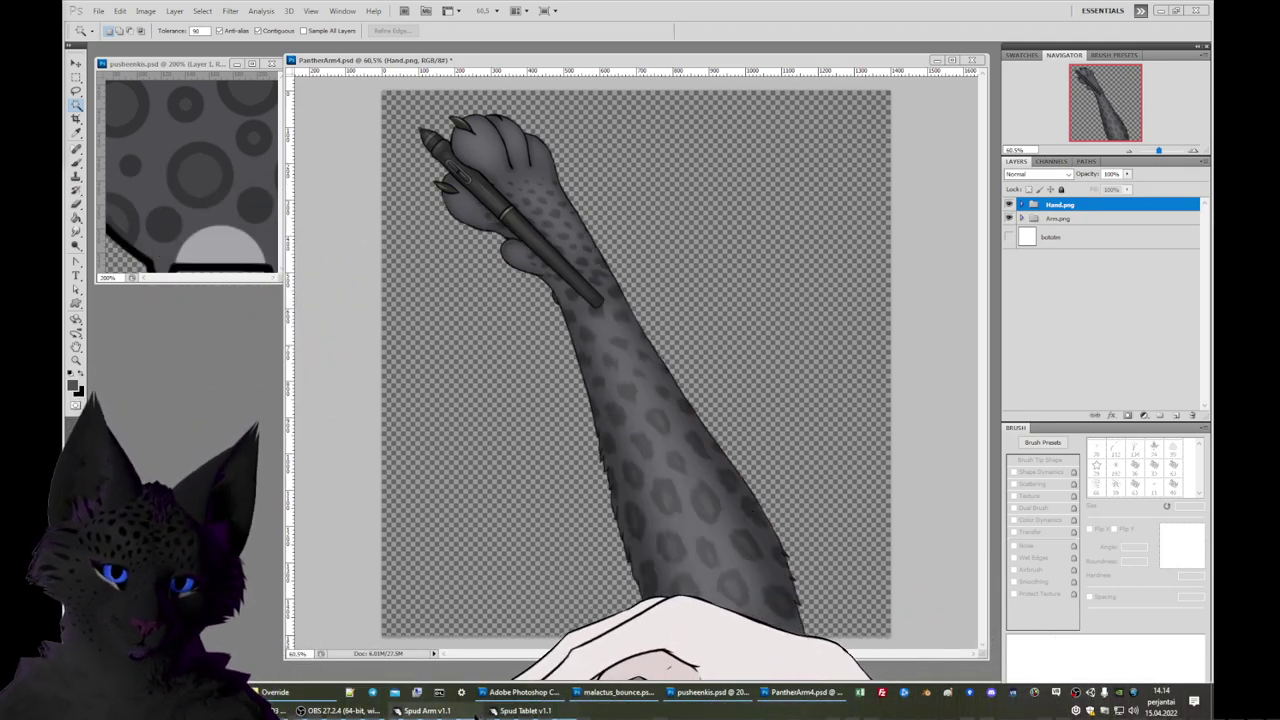
# Reload Spud Arm v1.1 in a maximized window with the new paw images and return to Photoshop.
pyautogui.moveTo(430, 710)
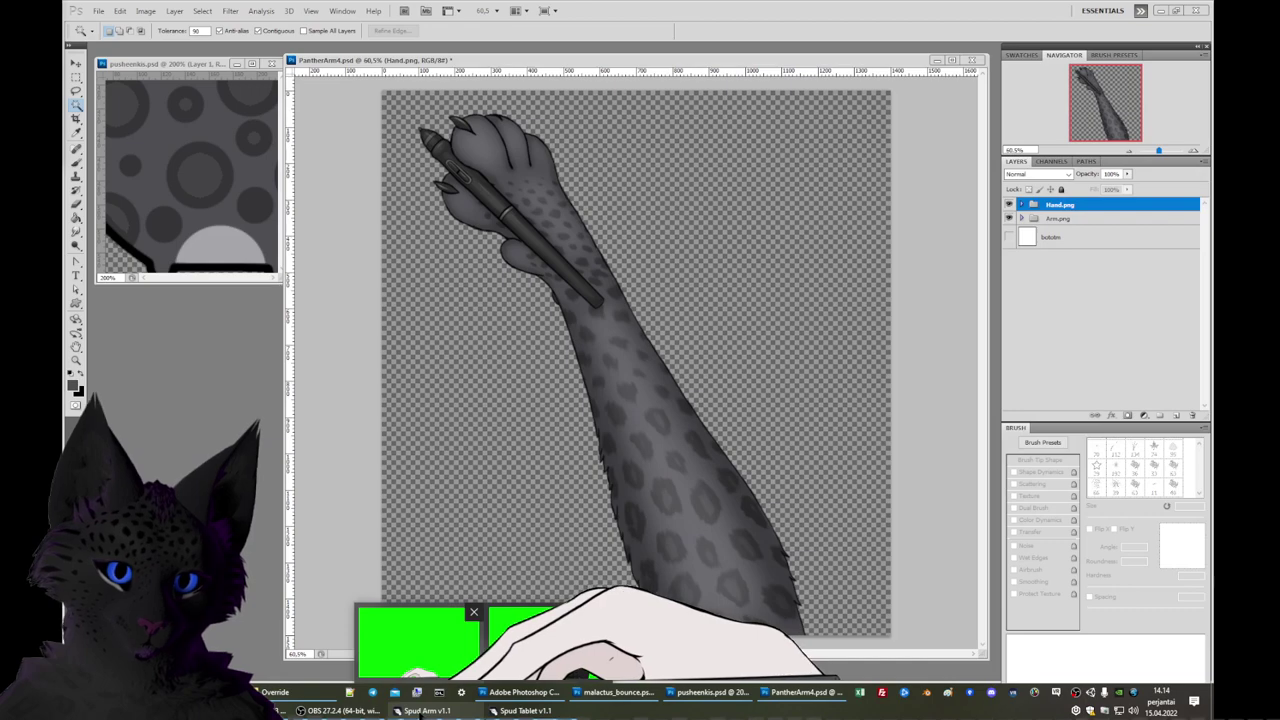
pyautogui.moveTo(472, 612)
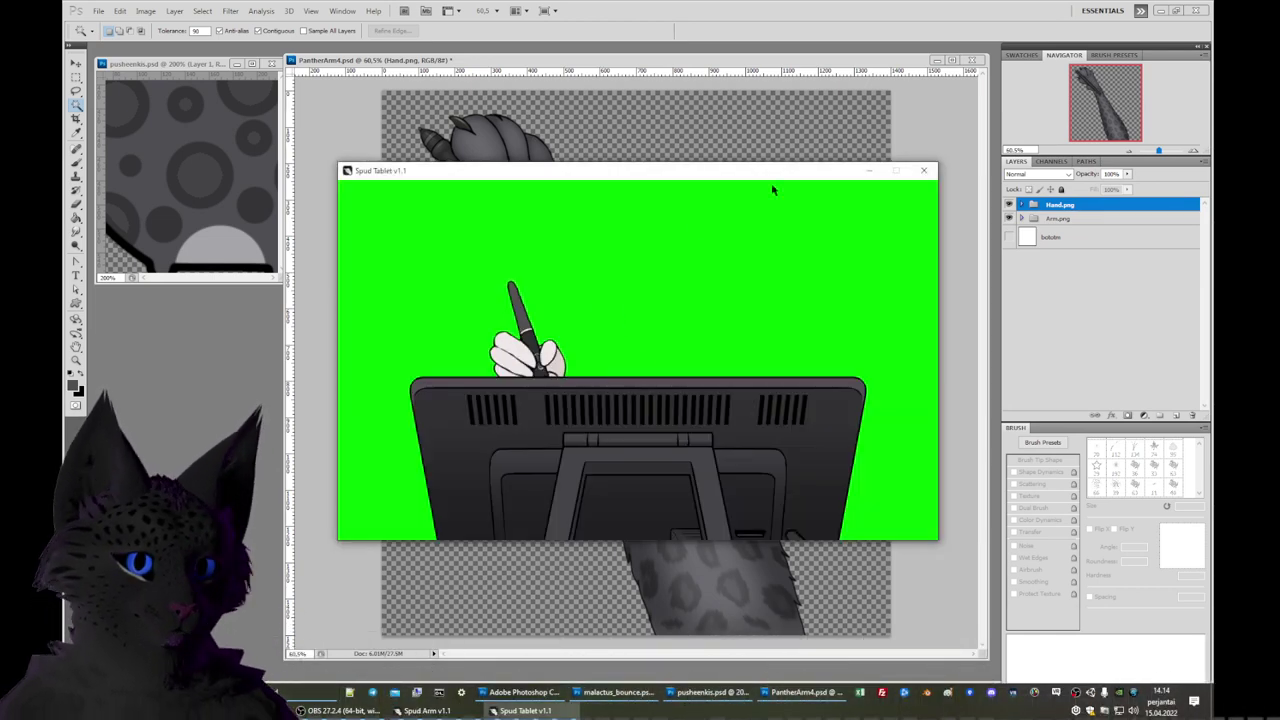
pyautogui.click(896, 171)
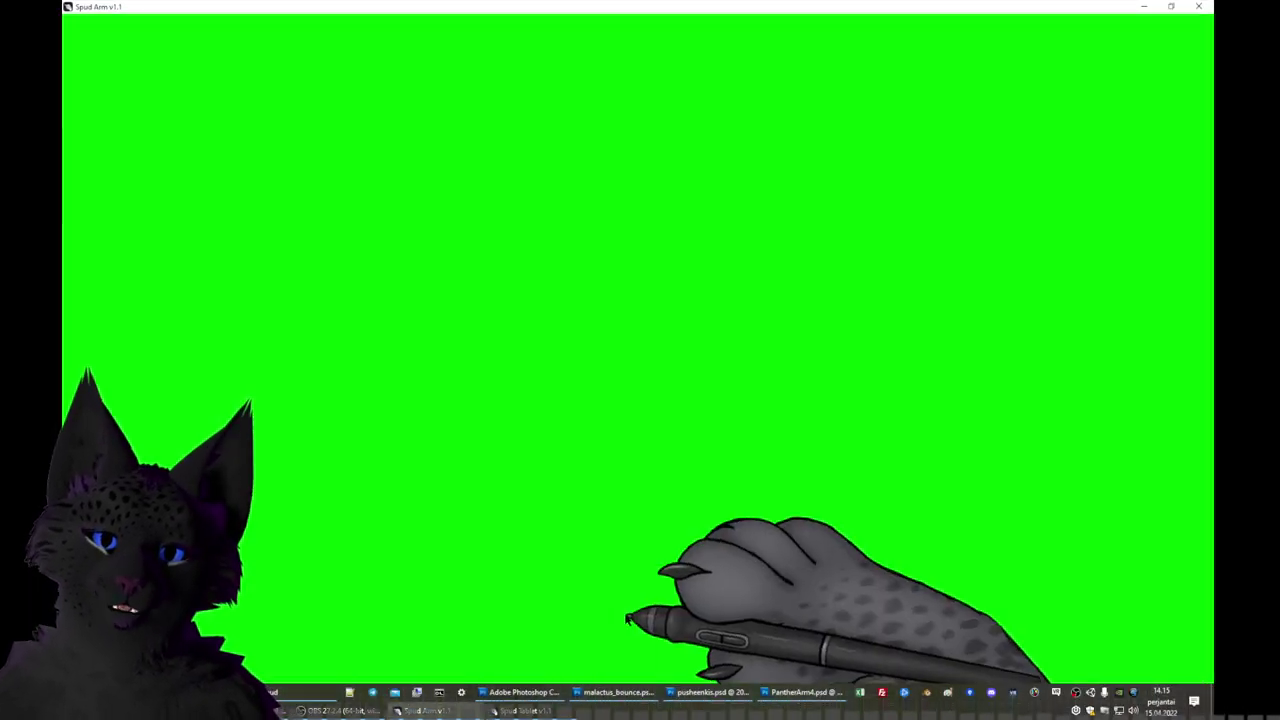
pyautogui.click(536, 694)
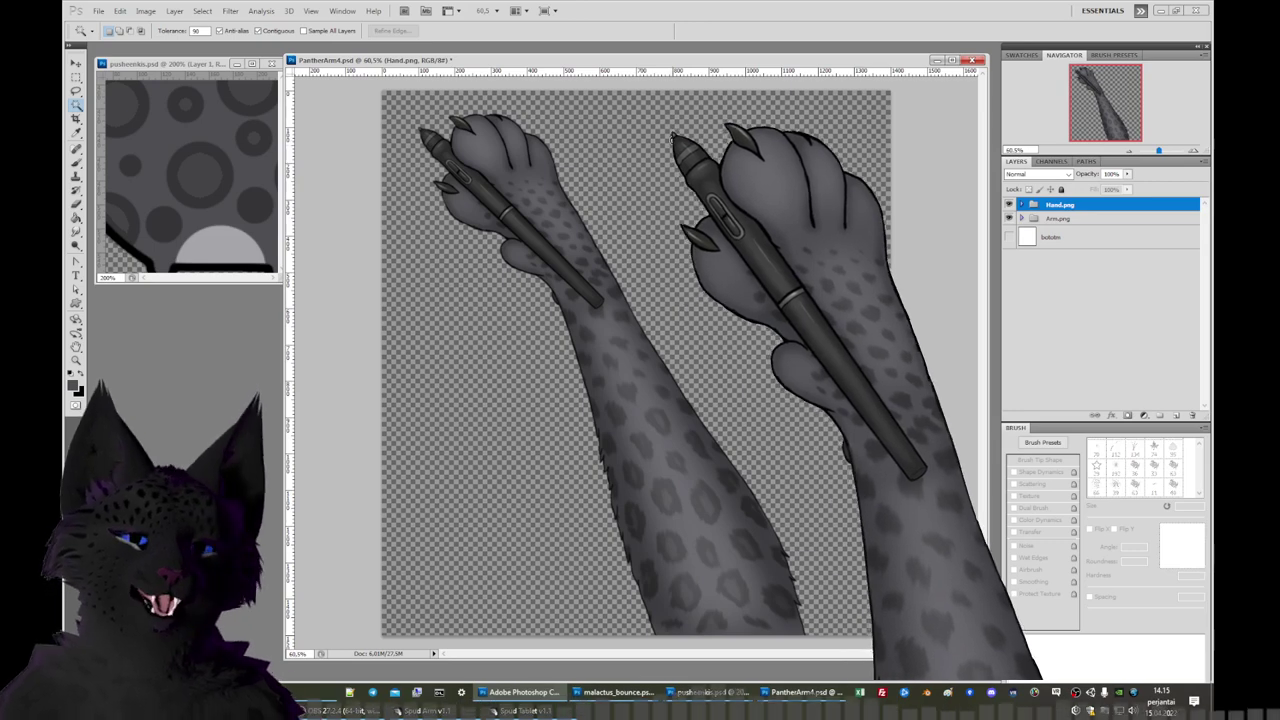
# Show the white bototm layer and doodle a small cat-mouth face on it beside the paw with a hard round 15 px black brush.
pyautogui.click(1009, 237)
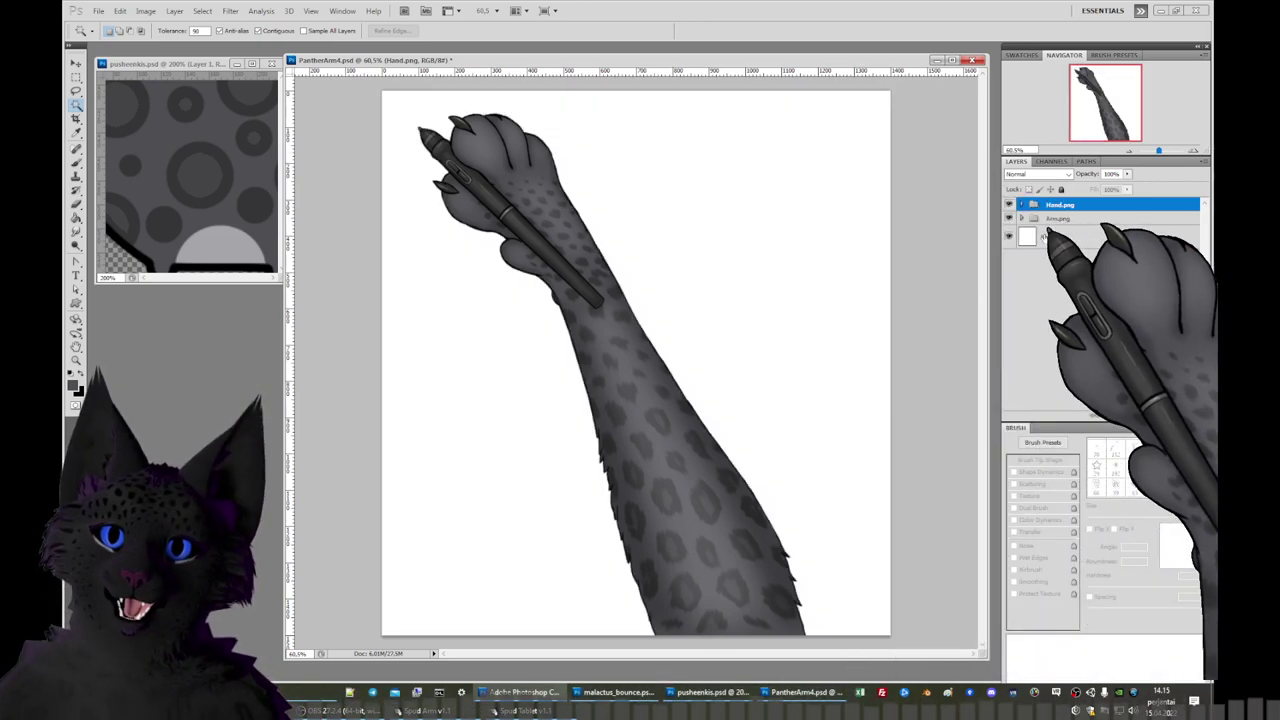
pyautogui.click(1045, 237)
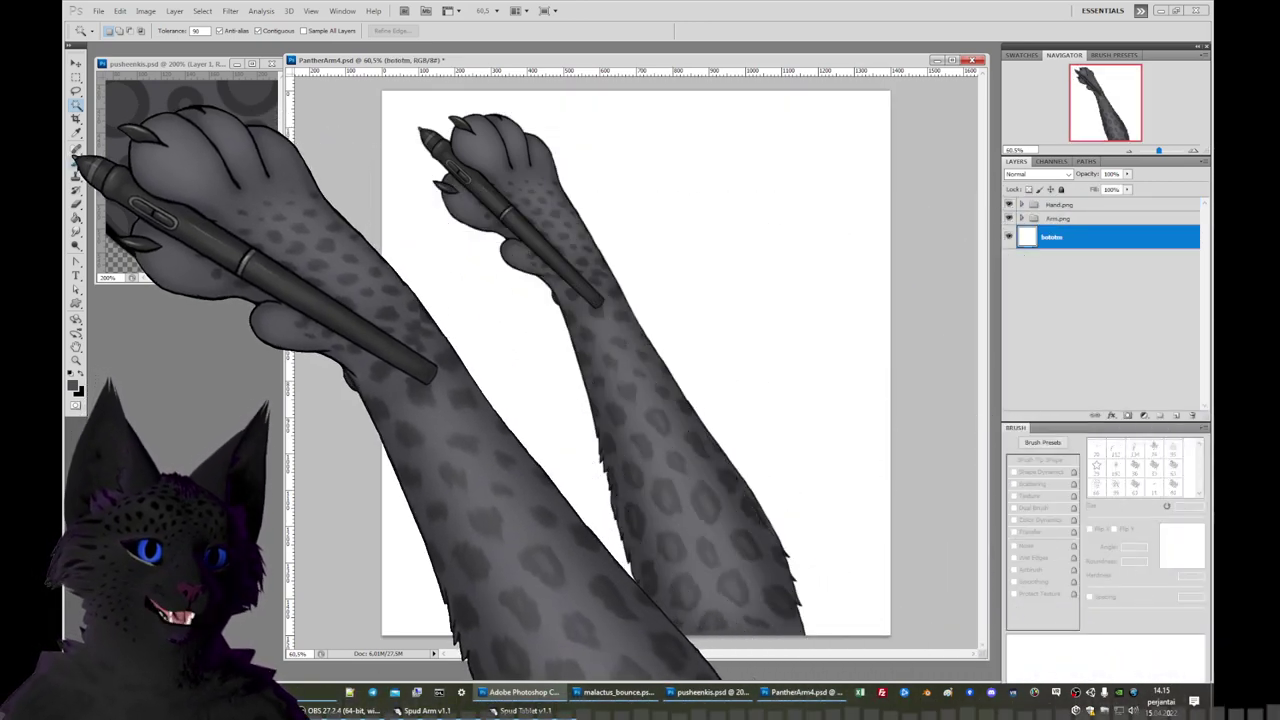
pyautogui.press('b')
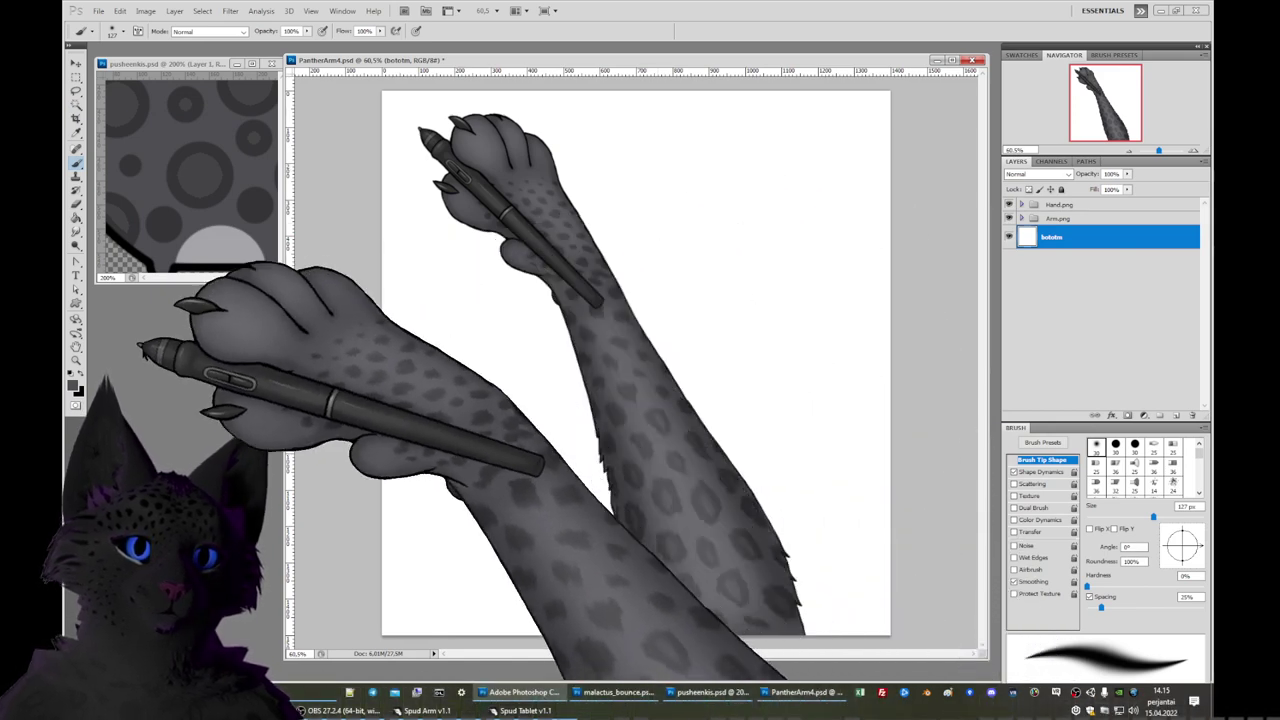
pyautogui.rightClick(684, 148)
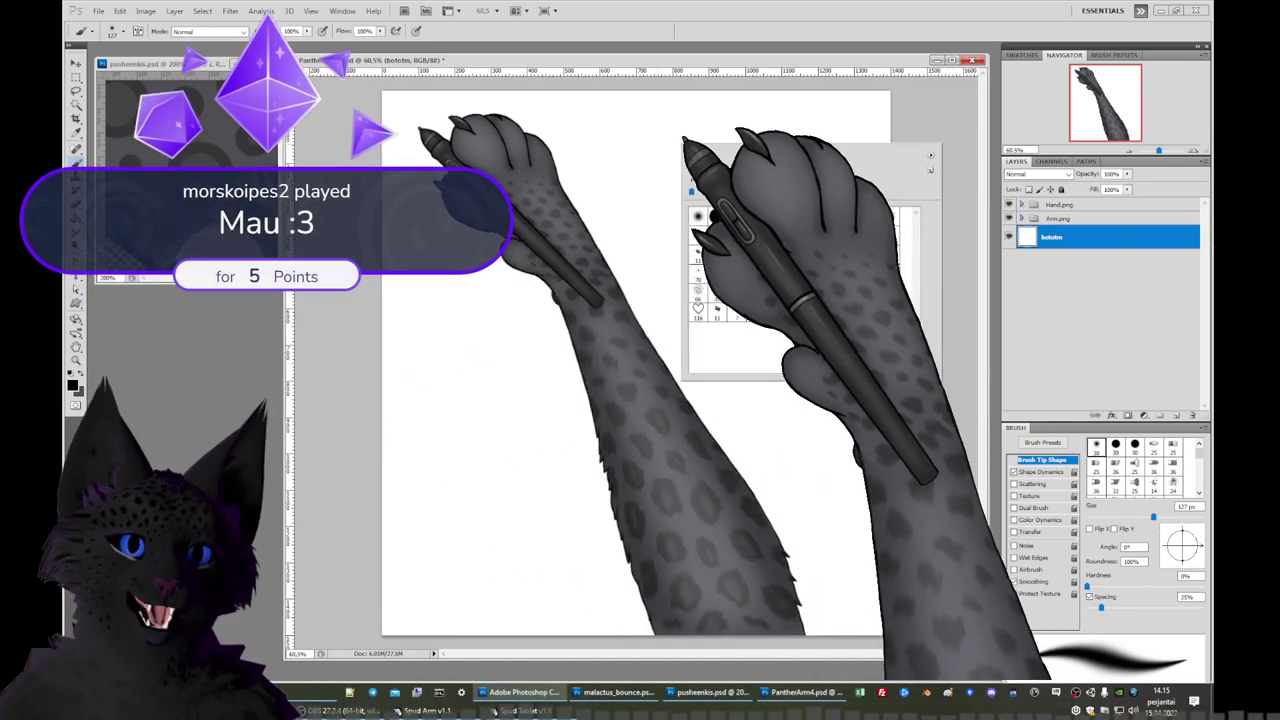
pyautogui.click(717, 216)
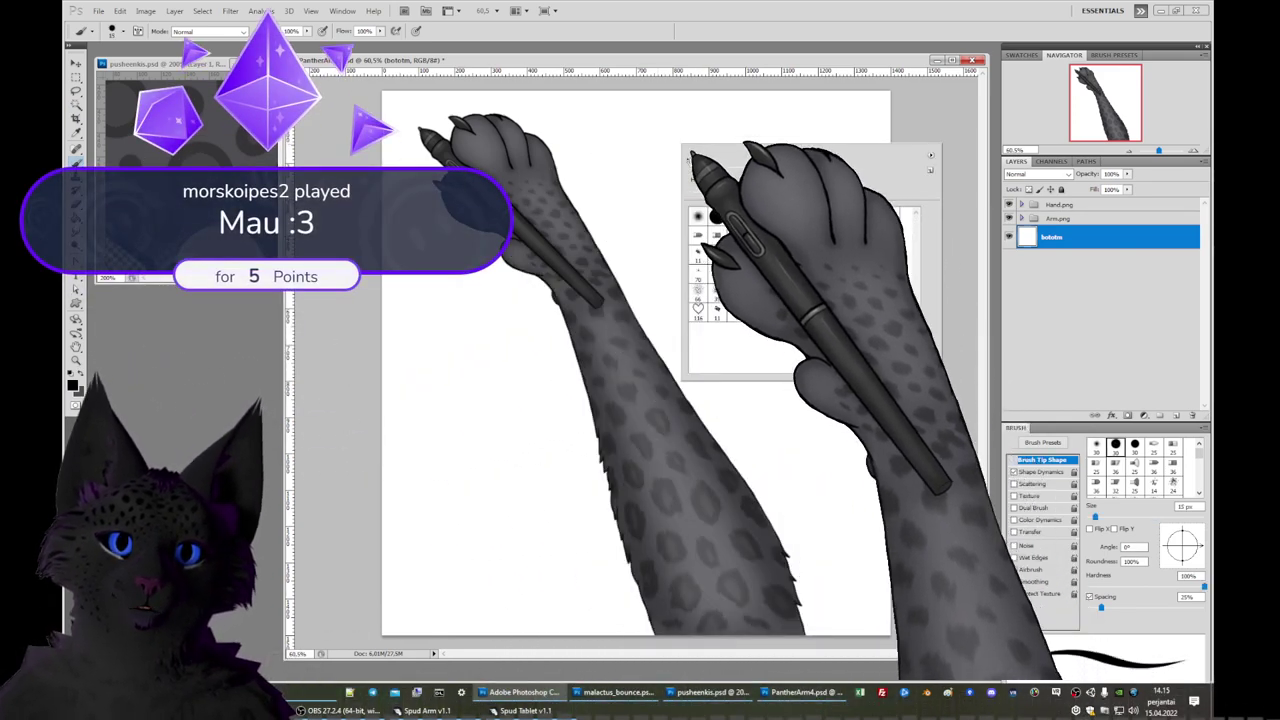
pyautogui.press('Return')
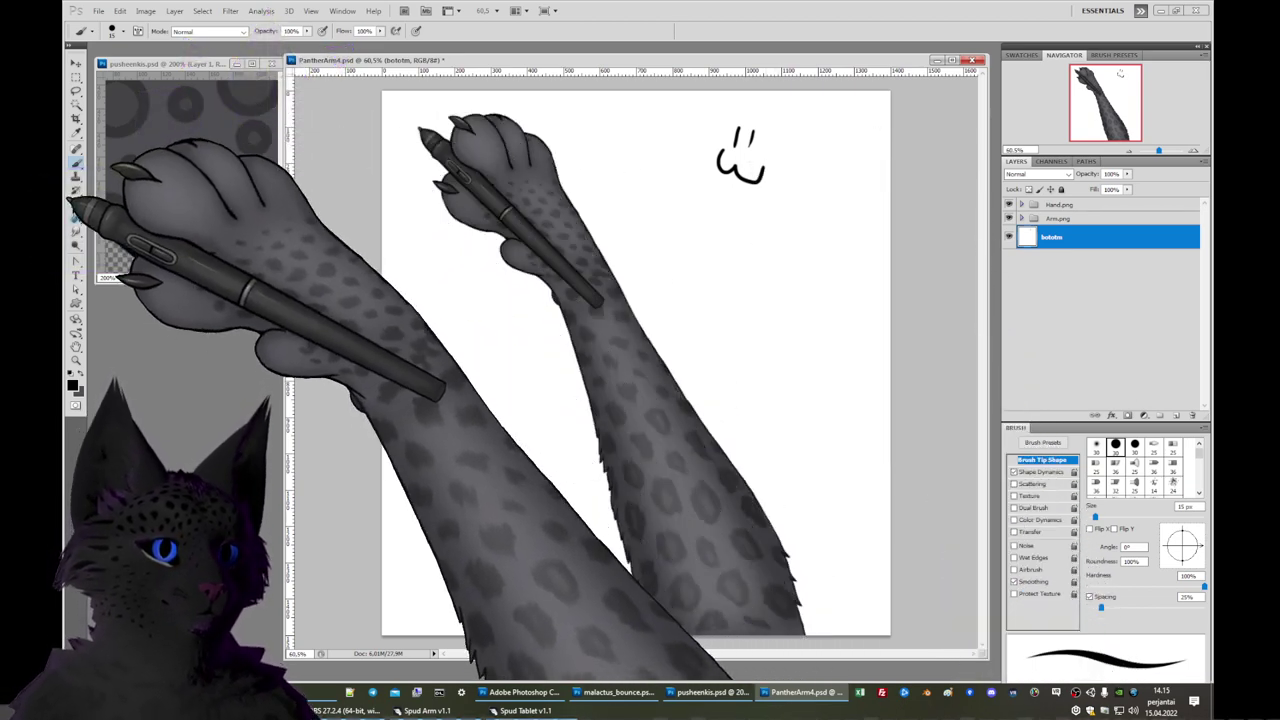
# Try to erase the cat-mouth face from the bototm layer with a hard round 129 px eraser.
pyautogui.press('e')
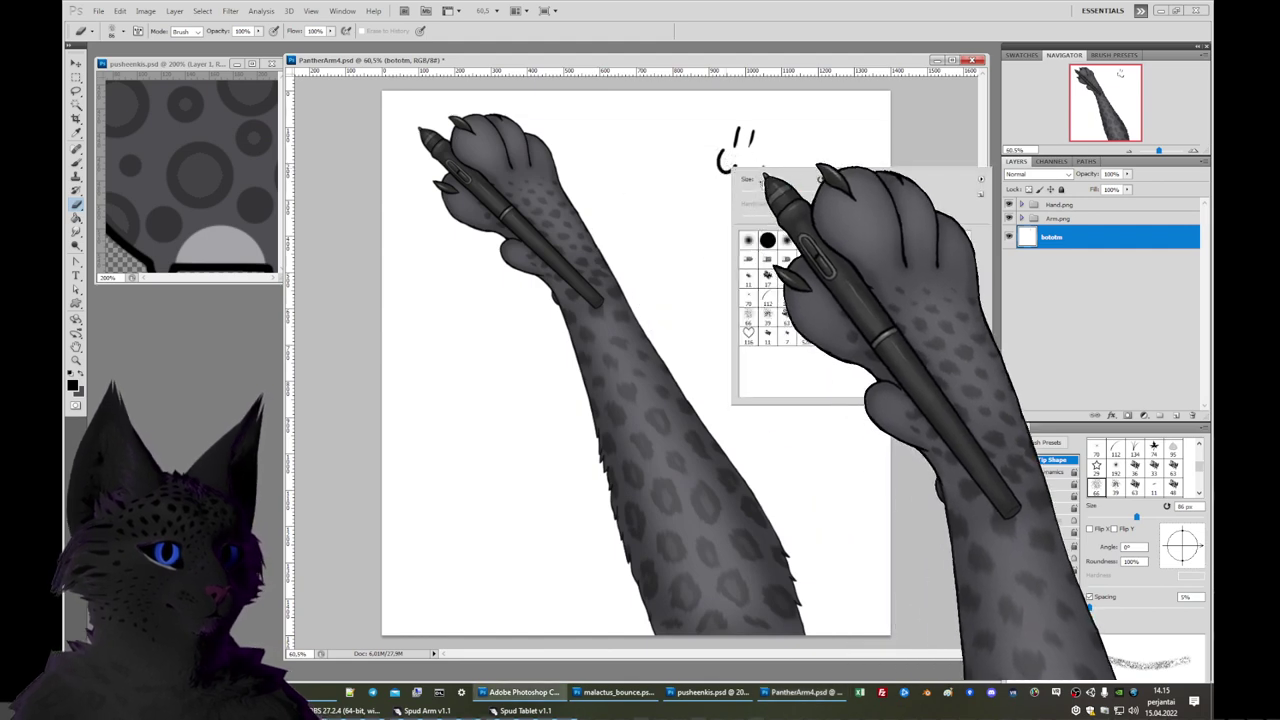
pyautogui.click(786, 240)
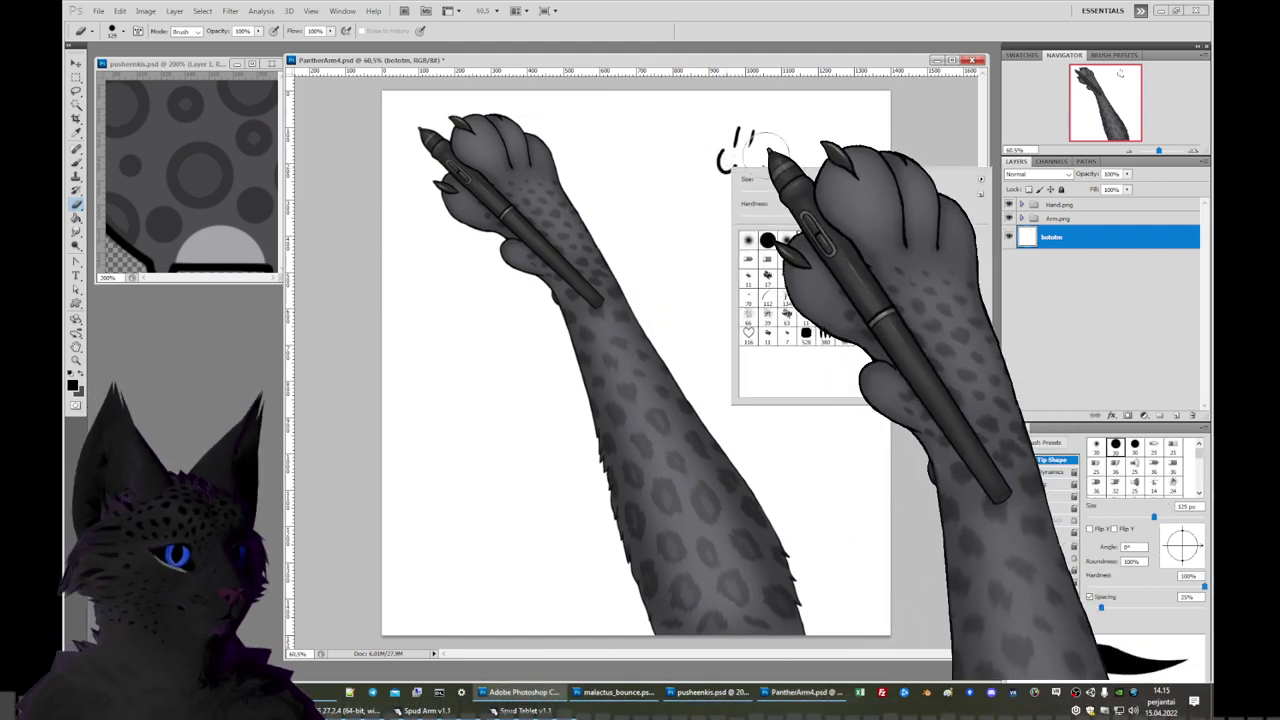
pyautogui.click(742, 140)
pyautogui.moveTo(716, 130); pyautogui.dragTo(740, 140)
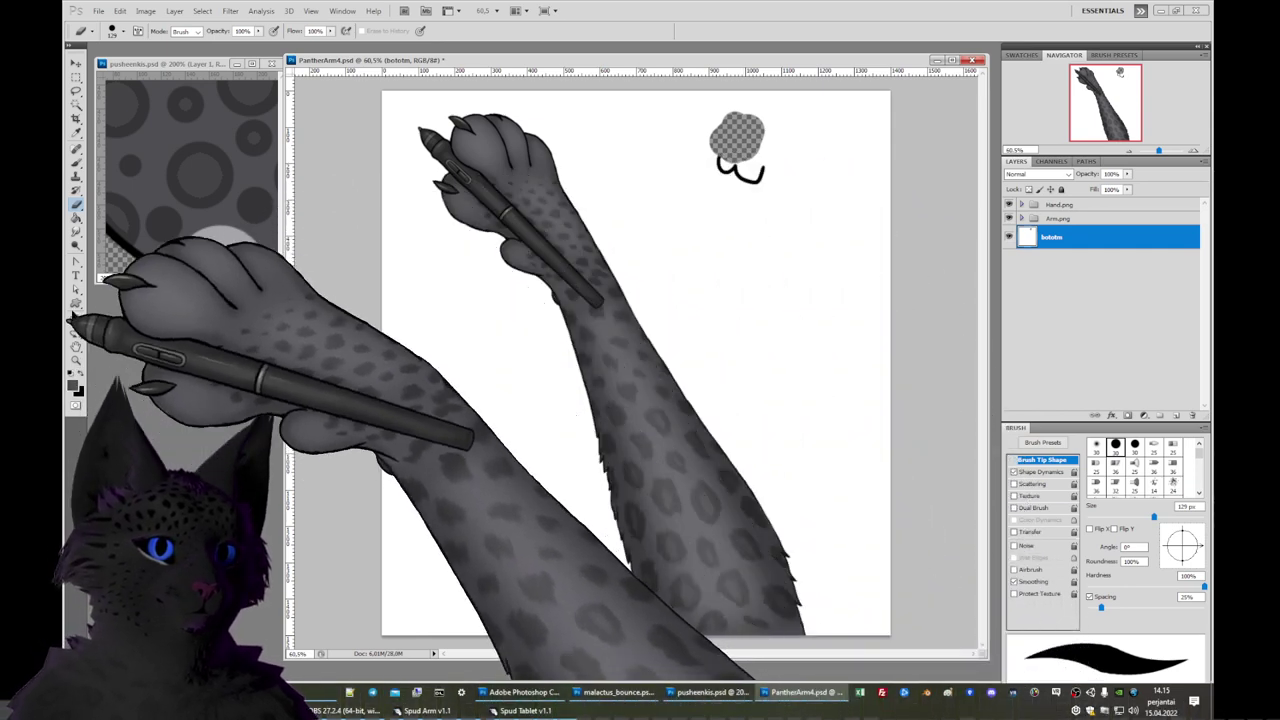
# Paint over the leftover face and the erased patch in white with a hard round 89 px brush.
pyautogui.click(73, 385)
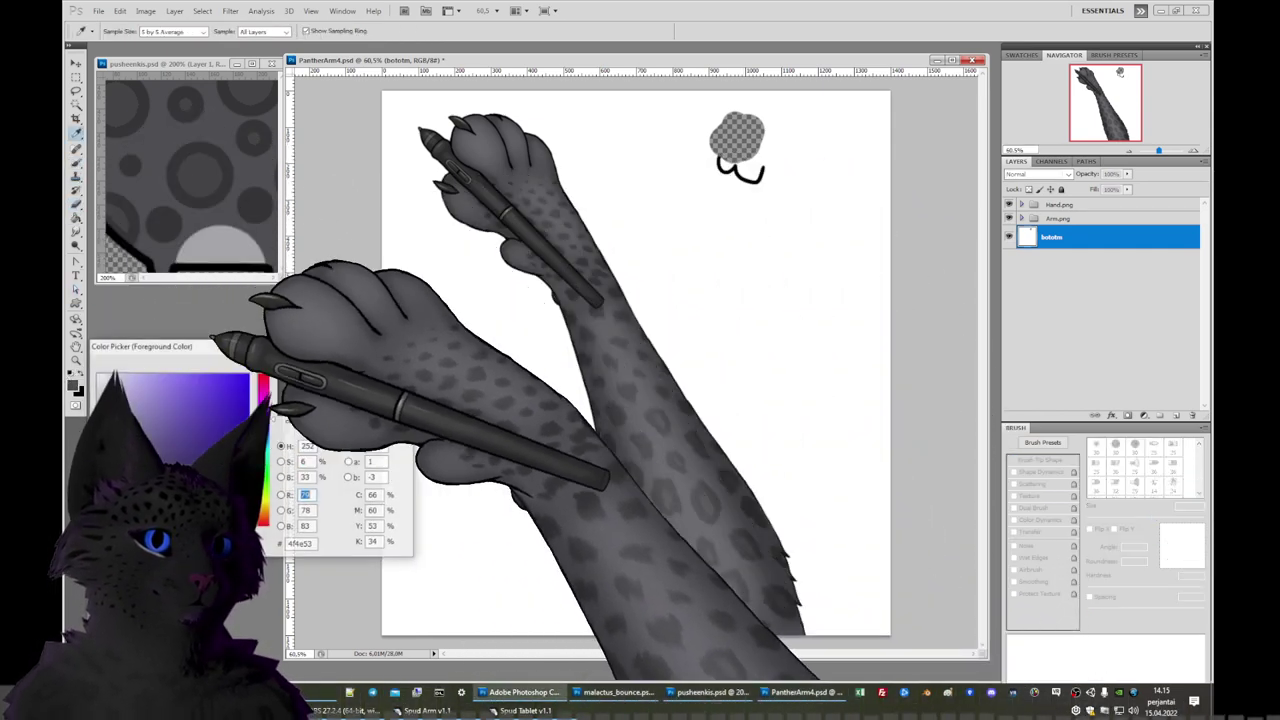
pyautogui.click(357, 363)
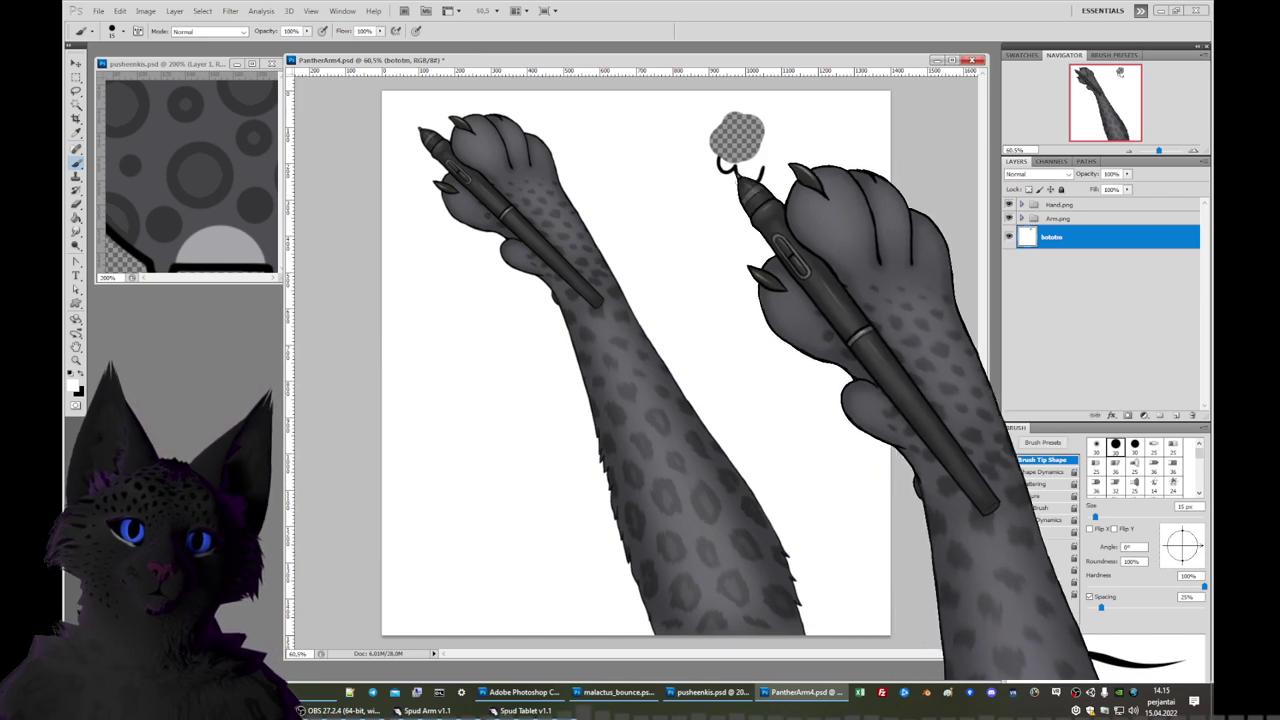
pyautogui.rightClick(722, 166)
pyautogui.moveTo(775, 197); pyautogui.dragTo(805, 197)
pyautogui.press('Return')
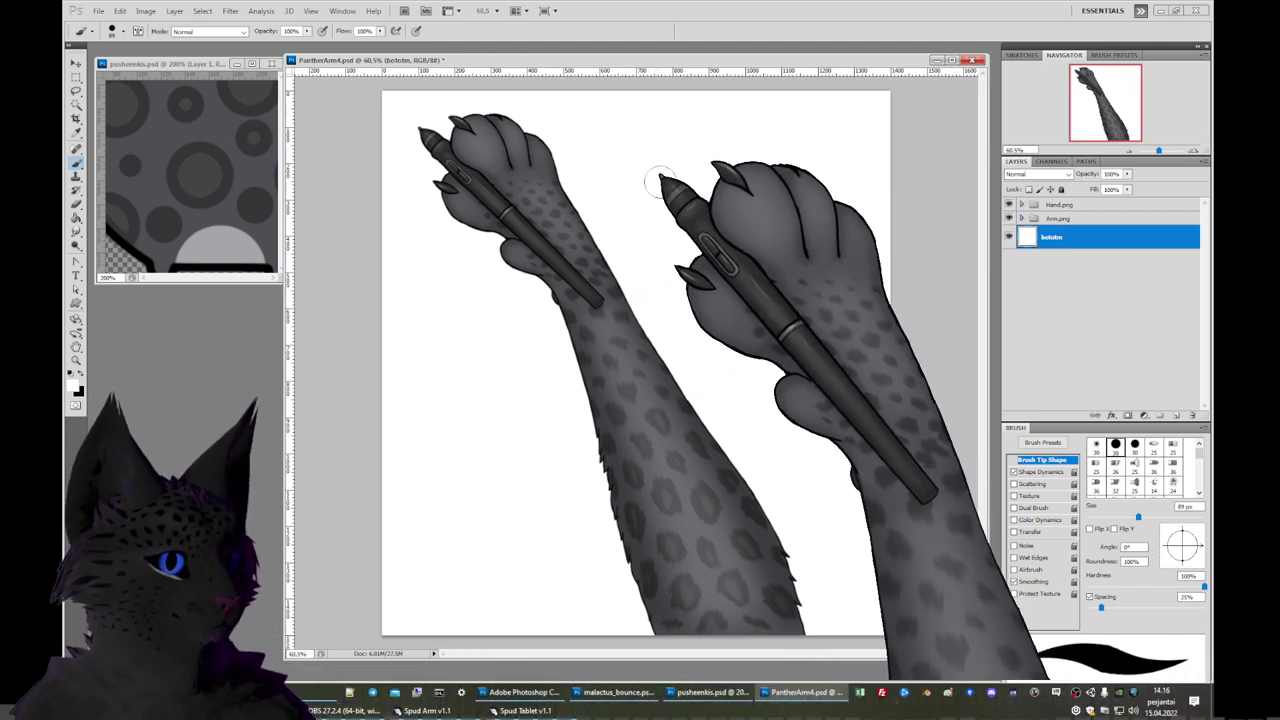
# Doodle a wavy line, a rounded paw outline and a small whiskered cat head beside the arm with a hard round 13 px black brush.
pyautogui.rightClick(672, 168)
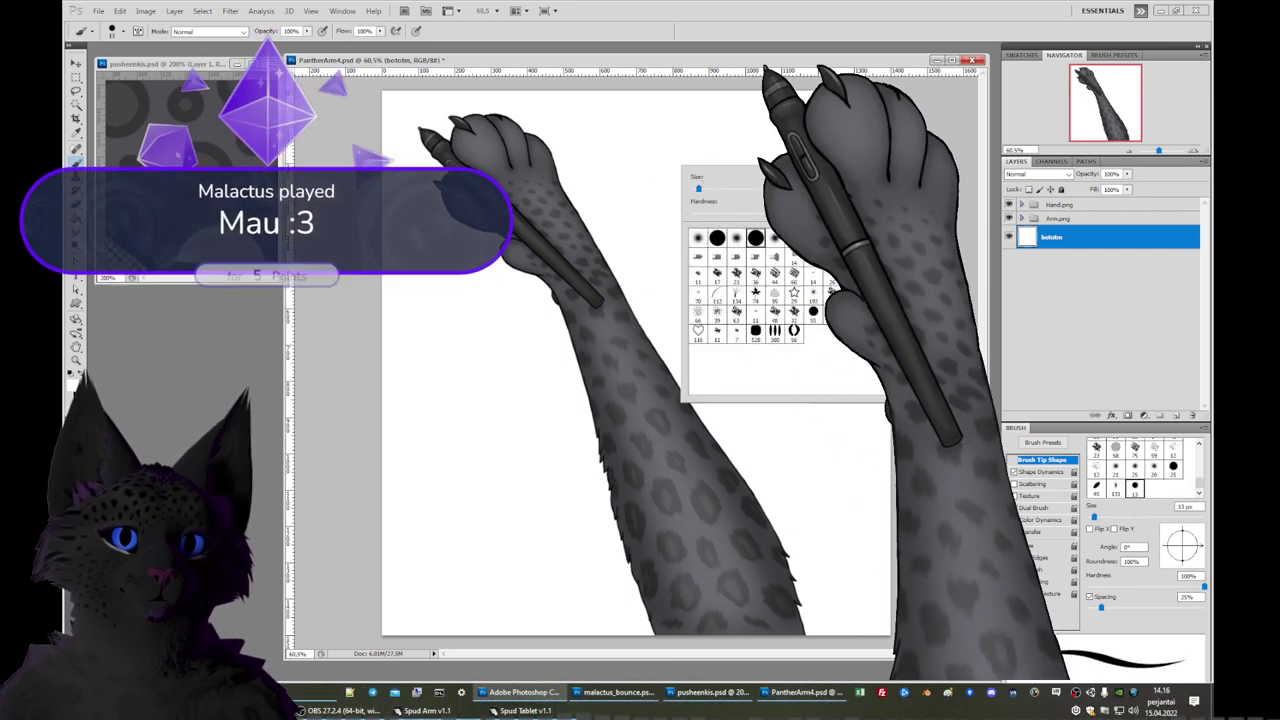
pyautogui.press('Return')
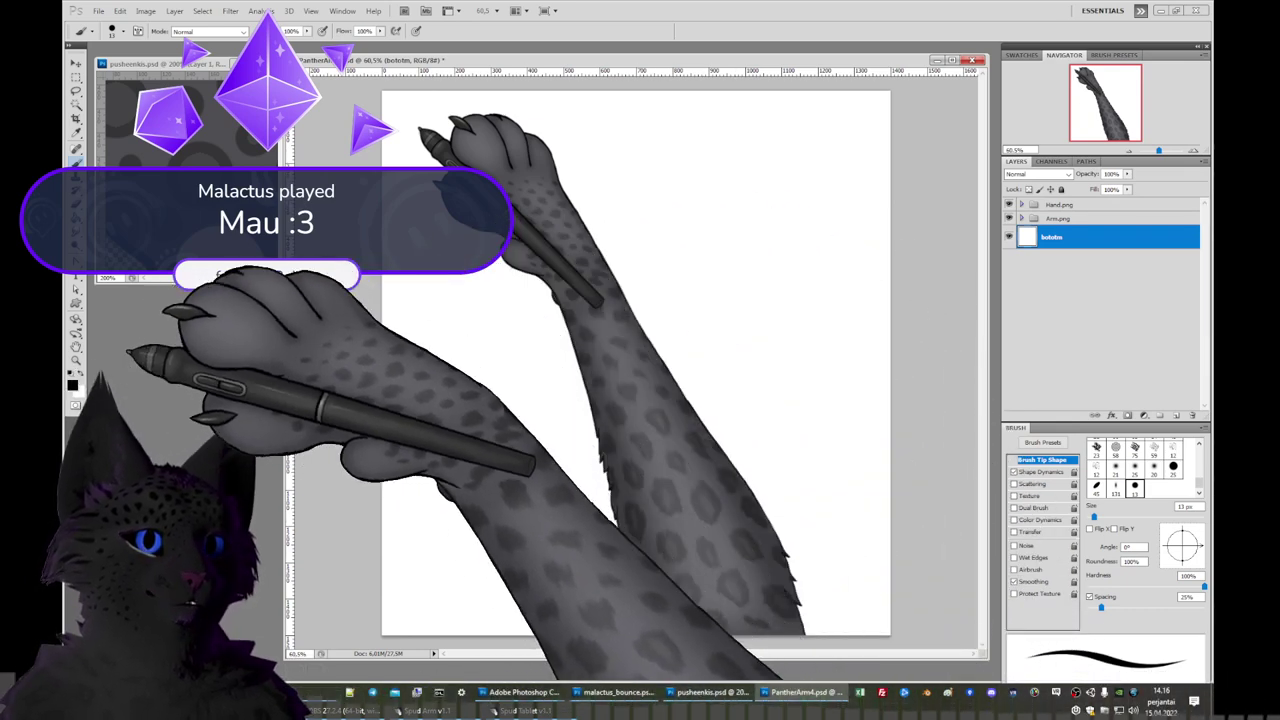
pyautogui.moveTo(677, 149); pyautogui.dragTo(755, 250)
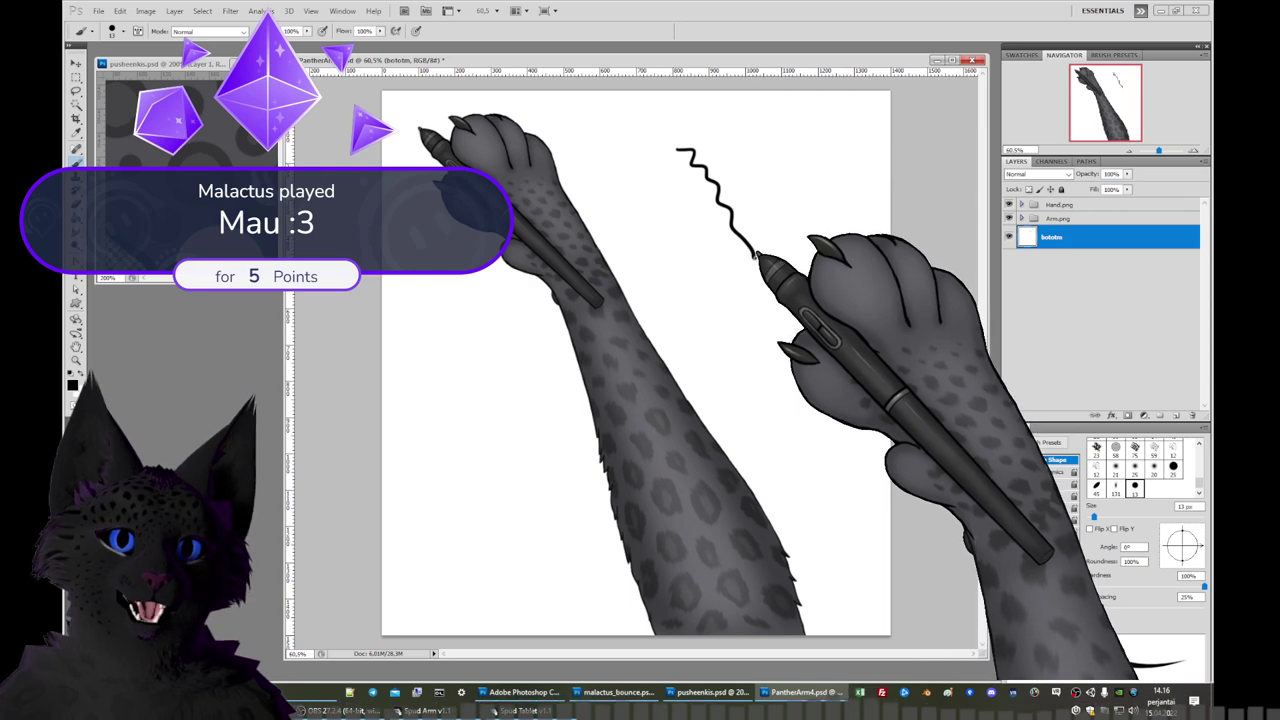
pyautogui.moveTo(755, 250)
pyautogui.mouseDown()
pyautogui.moveTo(786, 274)
pyautogui.moveTo(800, 256)
pyautogui.moveTo(810, 295)
pyautogui.moveTo(780, 283)
pyautogui.moveTo(825, 300)
pyautogui.moveTo(841, 293)
pyautogui.moveTo(832, 275)
pyautogui.moveTo(860, 303)
pyautogui.moveTo(785, 300)
pyautogui.mouseUp()
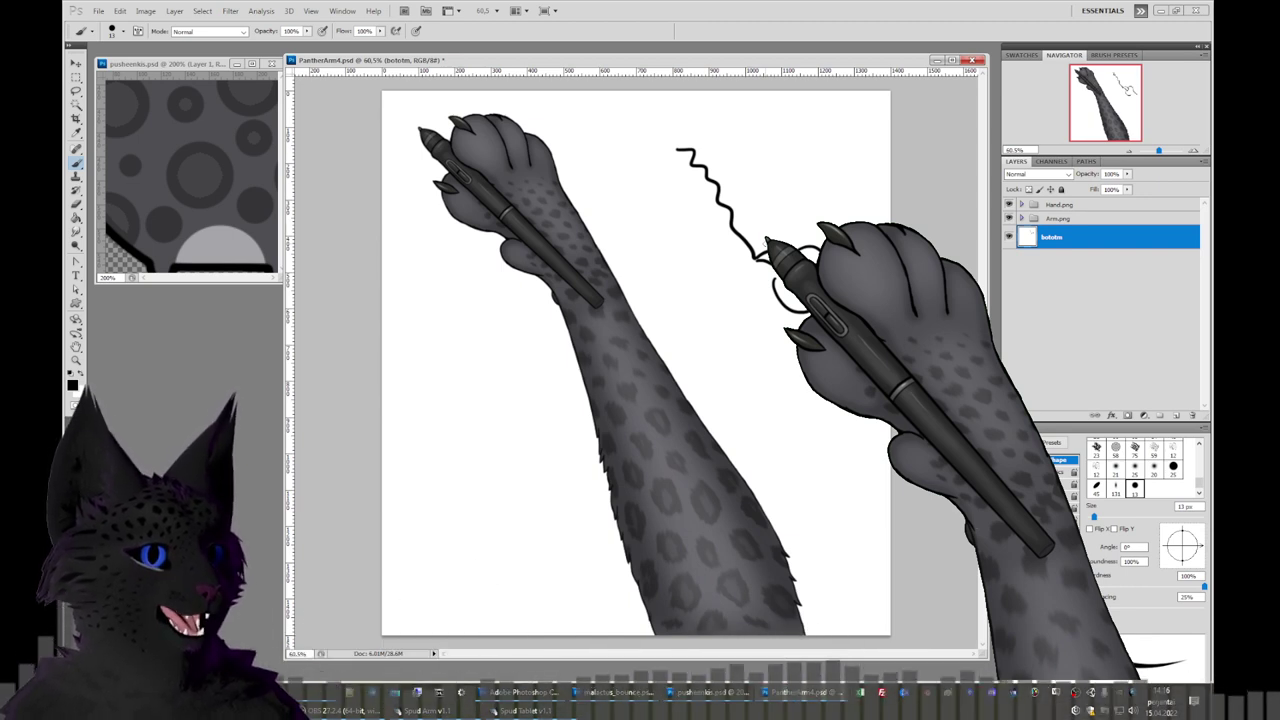
pyautogui.moveTo(798, 258); pyautogui.dragTo(855, 305)
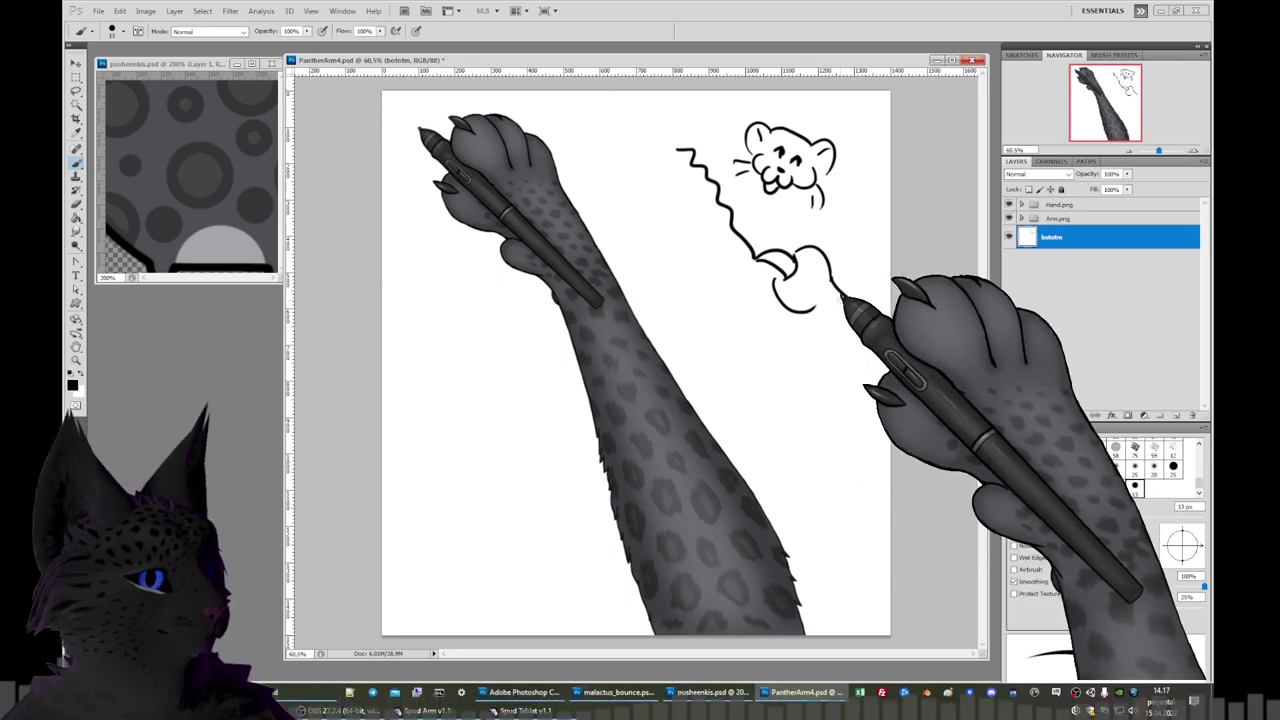
# Clear the wavy line, paw and cat head doodles from the bototm layer, covering them in white with a hard round 65 px brush.
pyautogui.moveTo(676, 160); pyautogui.dragTo(686, 152)
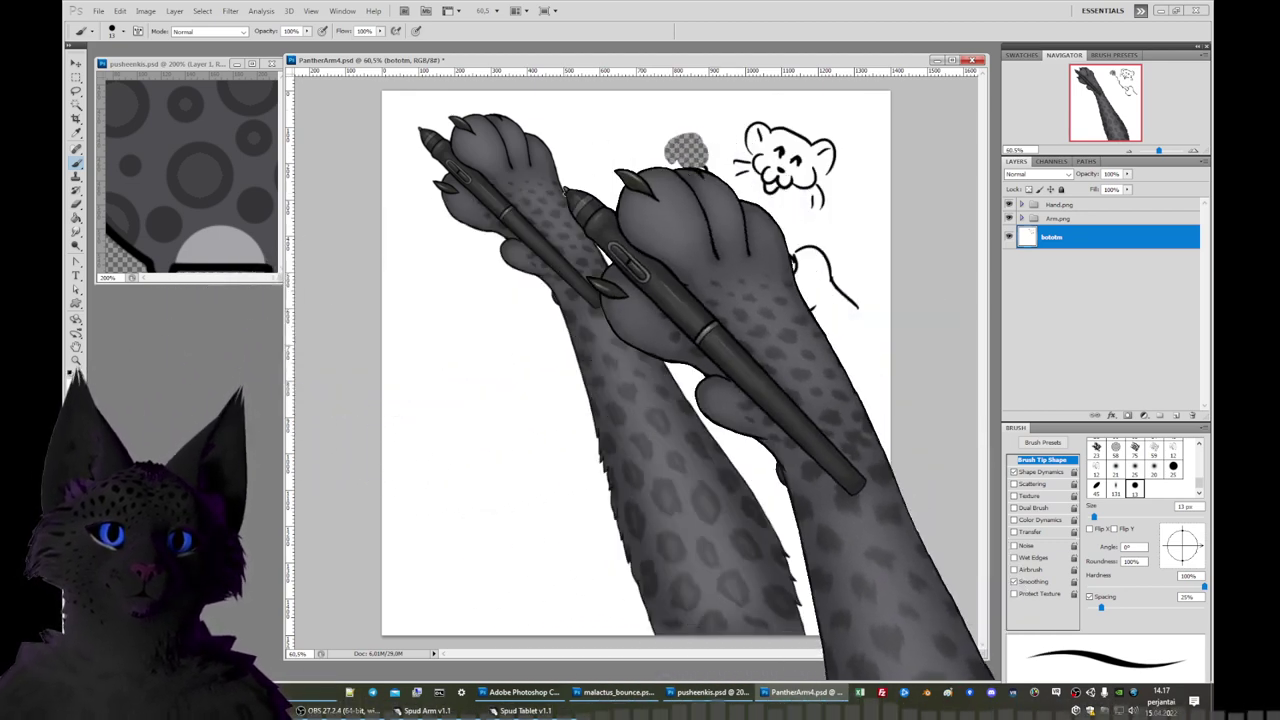
pyautogui.rightClick(738, 242)
pyautogui.click(774, 266)
pyautogui.press('Return')
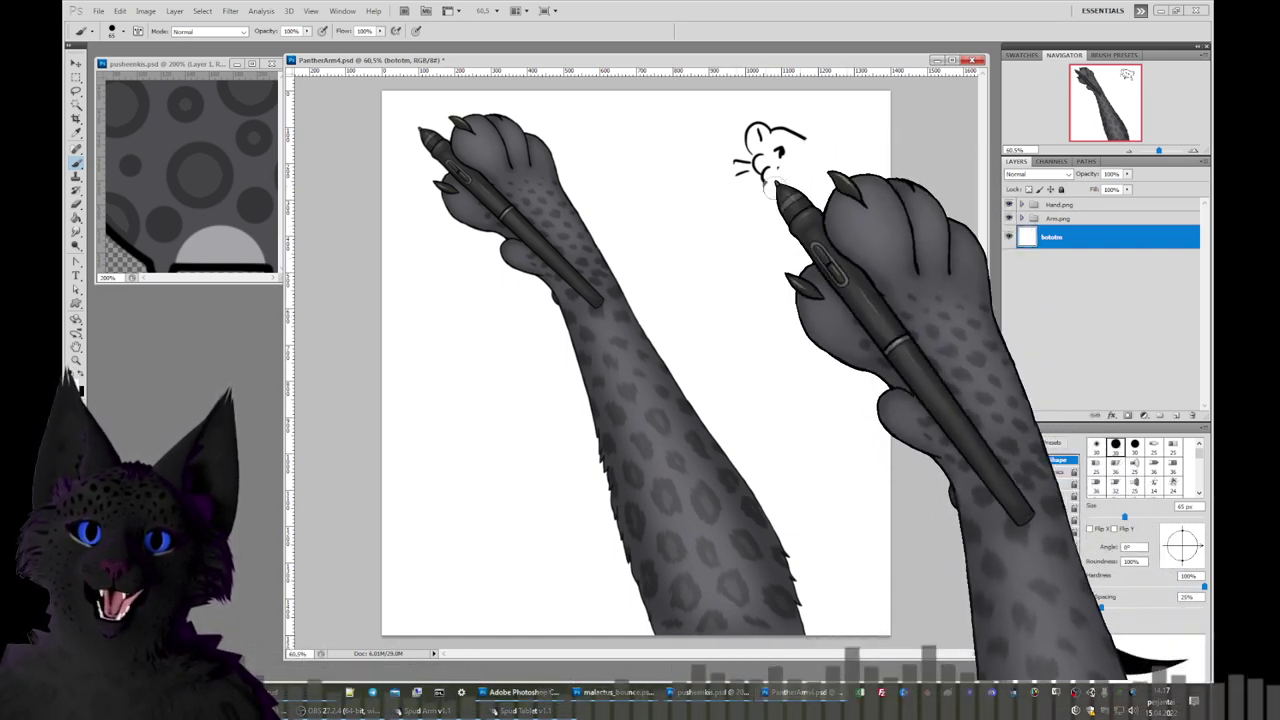
pyautogui.moveTo(771, 183)
pyautogui.mouseDown()
pyautogui.moveTo(786, 147)
pyautogui.moveTo(775, 133)
pyautogui.moveTo(751, 131)
pyautogui.moveTo(731, 154)
pyautogui.mouseUp()
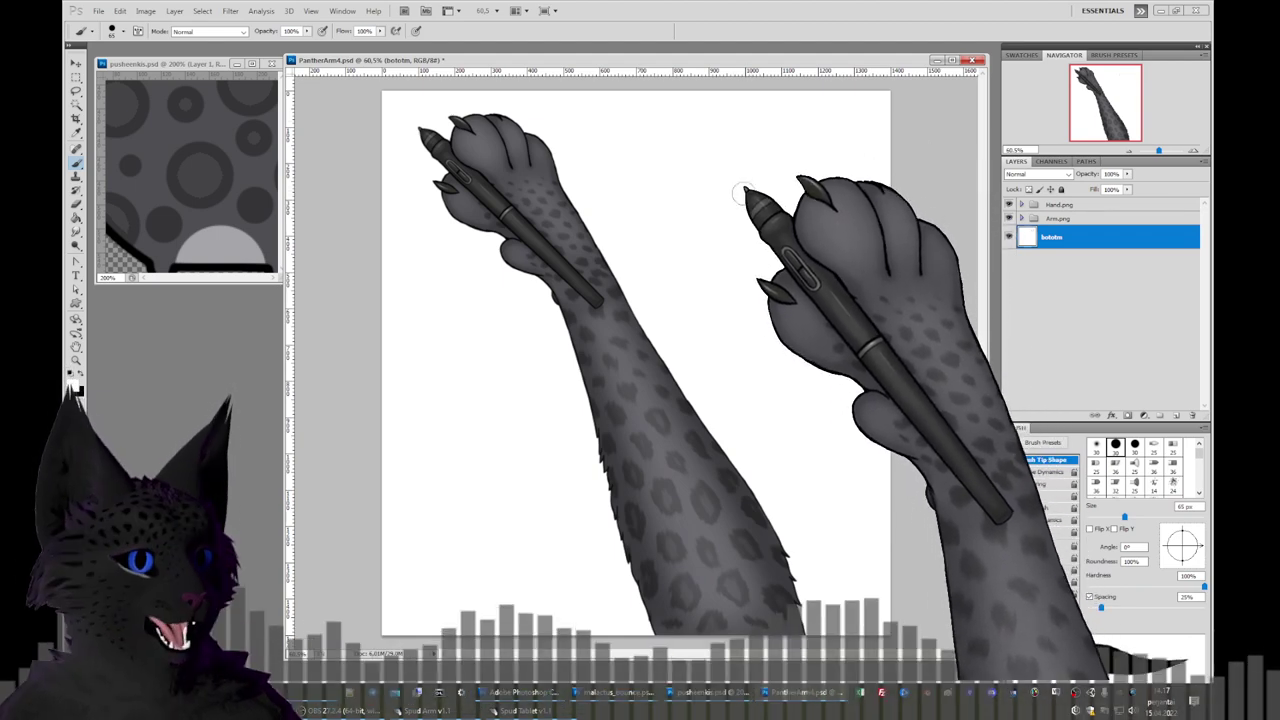